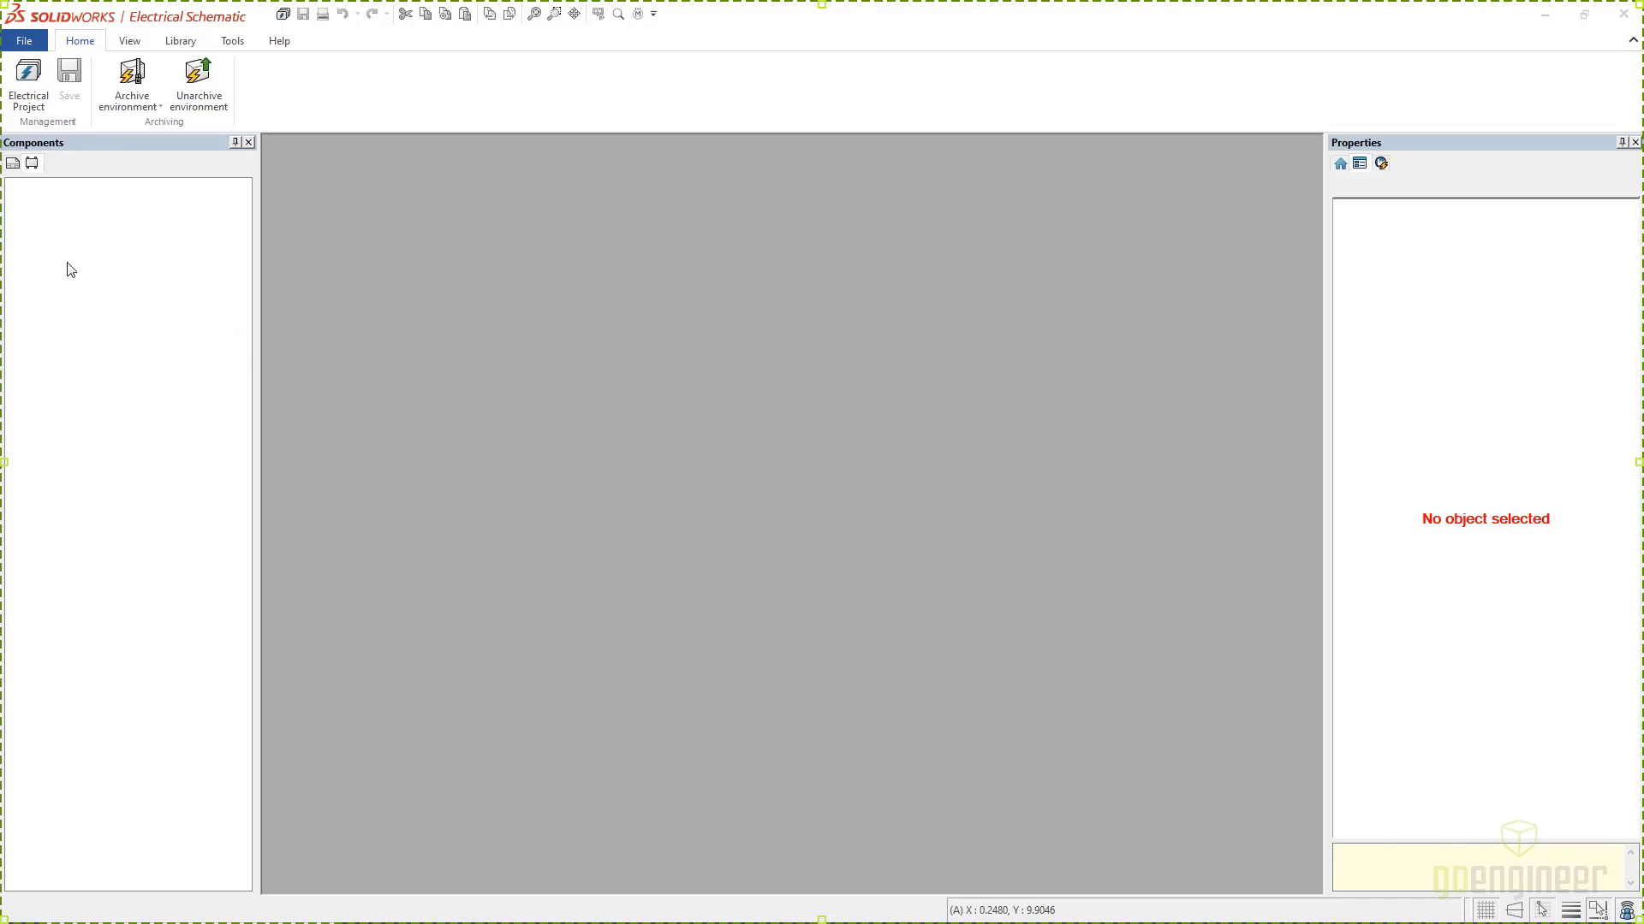
{"action": "mouse_move", "coordinate": [1576, 918]}
{"action": "left_click_drag", "start_coordinate": [1178, 32], "coordinate": [948, 214]}
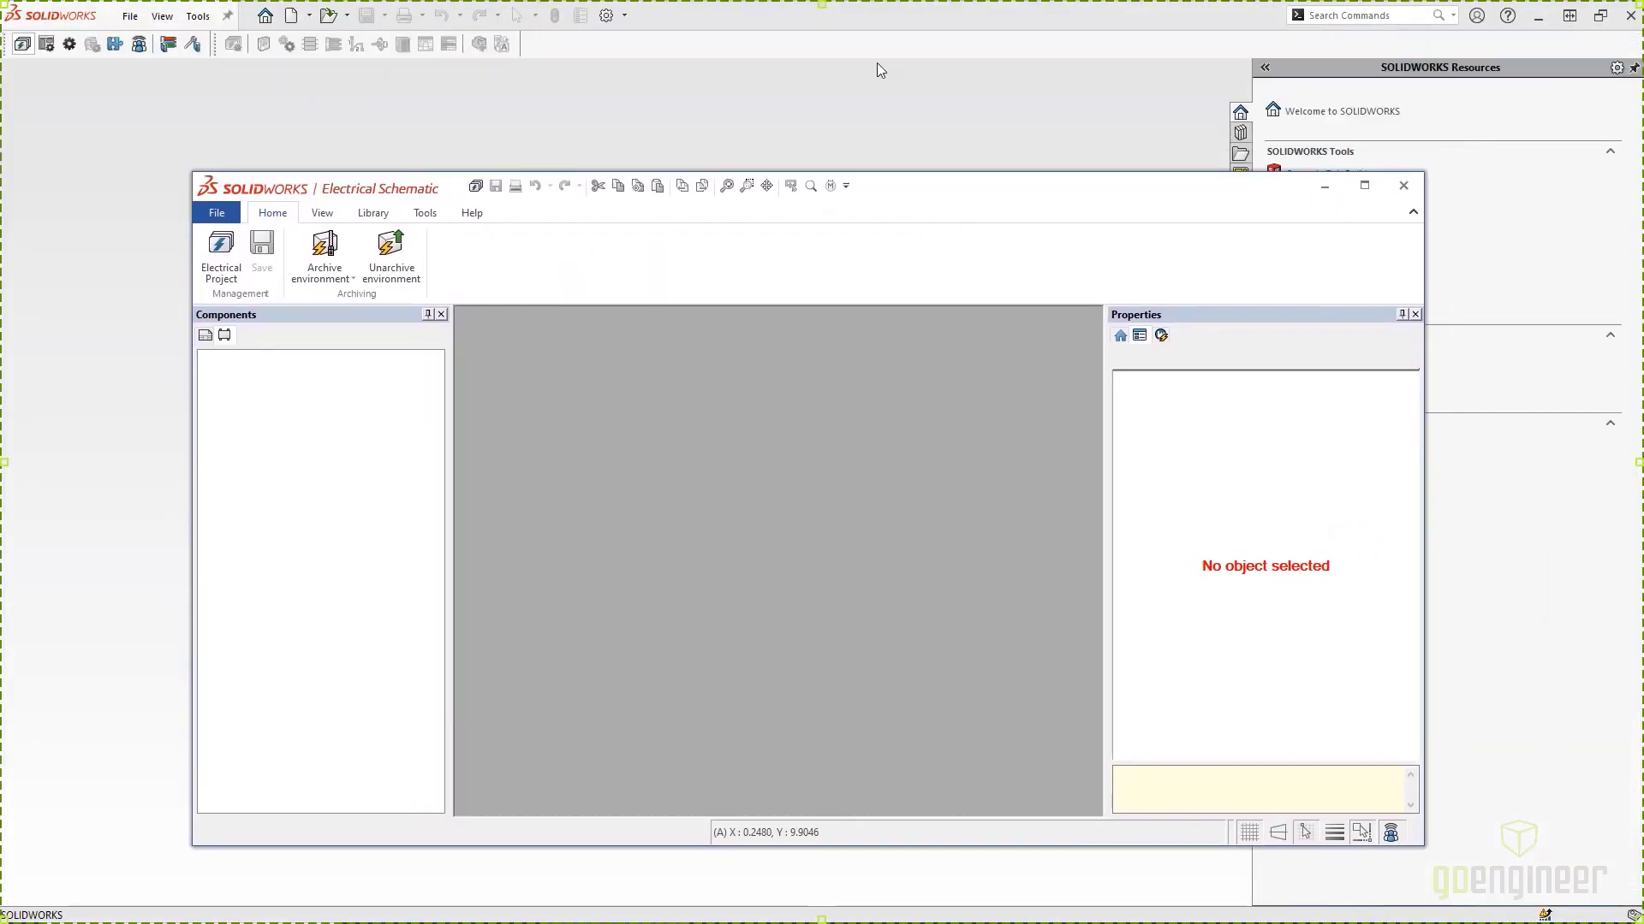
{"action": "double_click", "coordinate": [928, 189]}
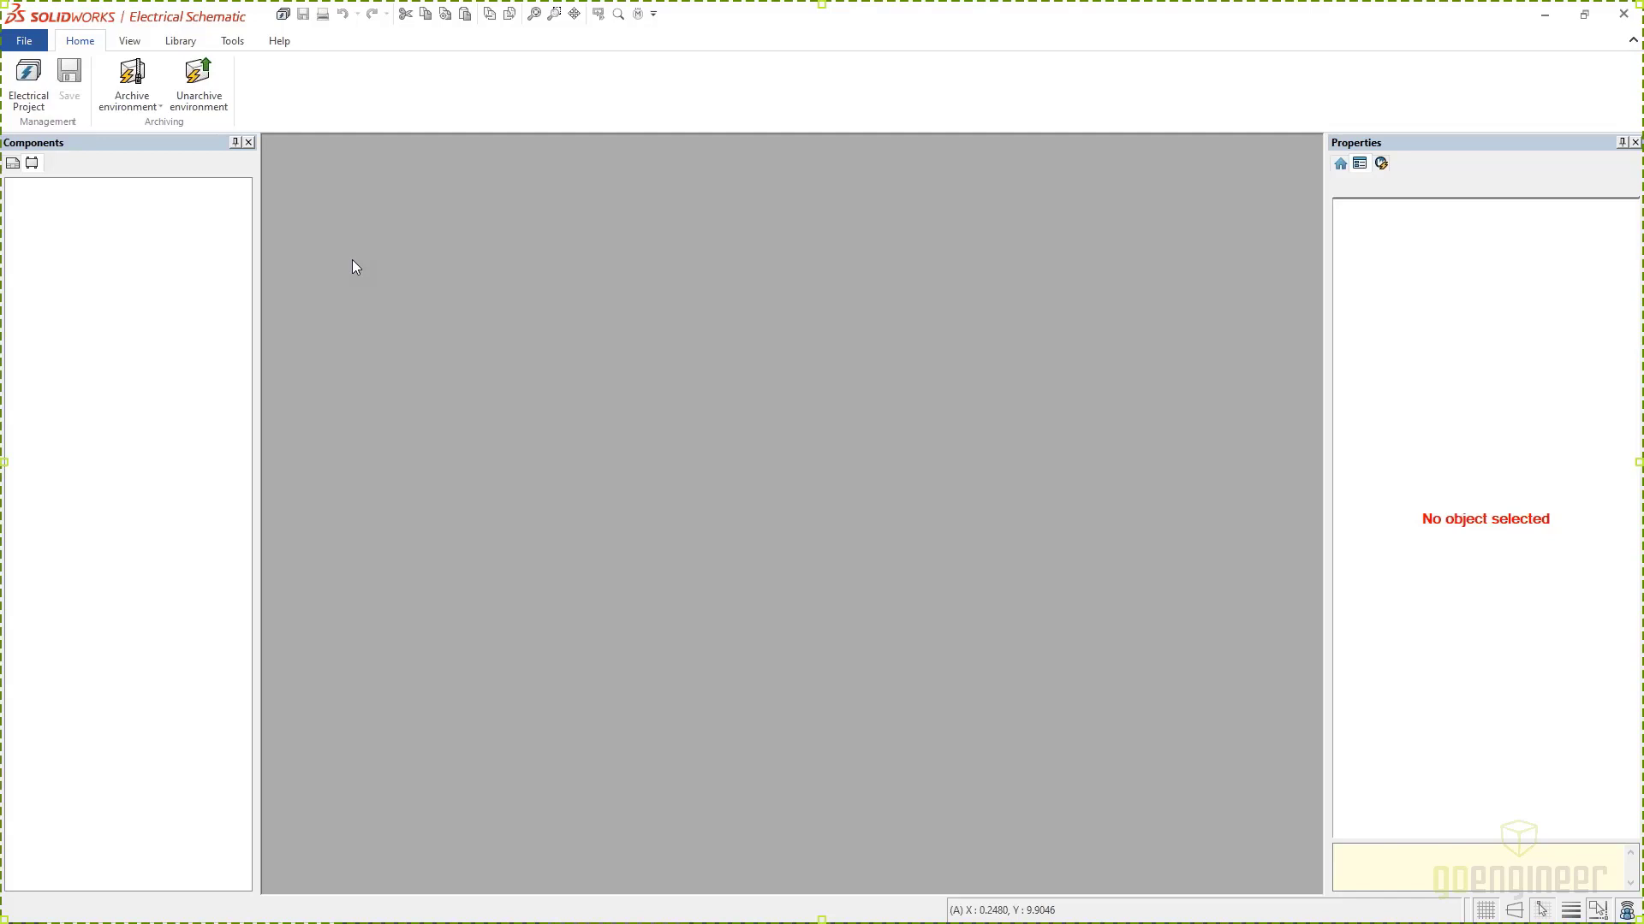
Step: Open the electrical project manager and look through the complete project list, returning to the recent projects
{"action": "left_click", "coordinate": [30, 91]}
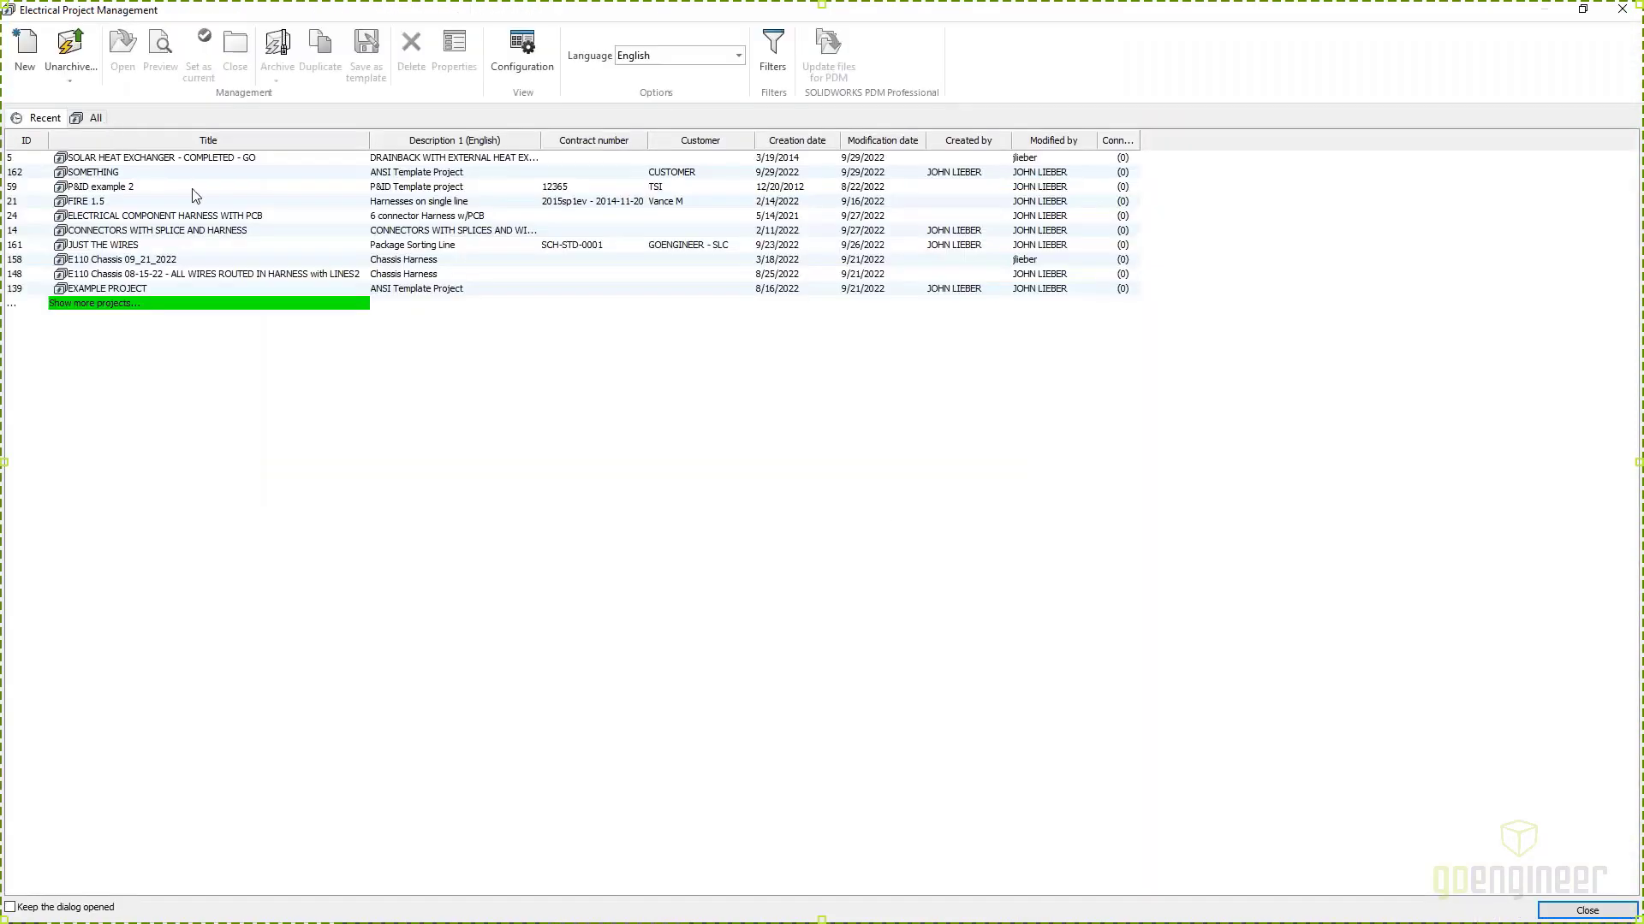
{"action": "left_click", "coordinate": [96, 119]}
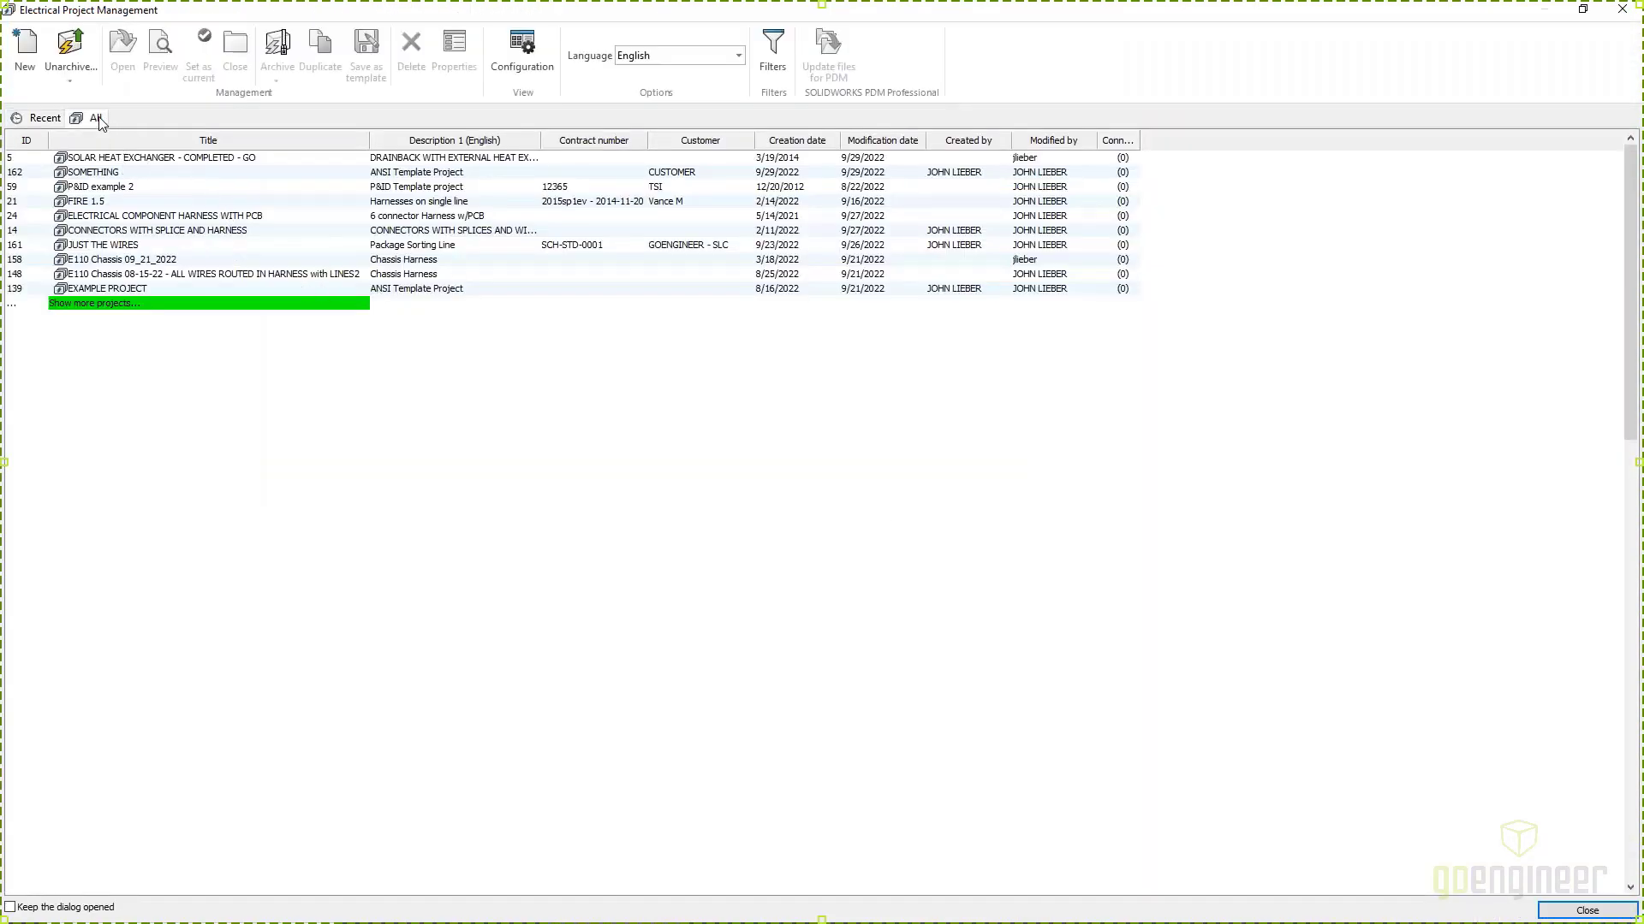
{"action": "scroll", "coordinate": [710, 434], "scroll_direction": "down", "scroll_amount": 20}
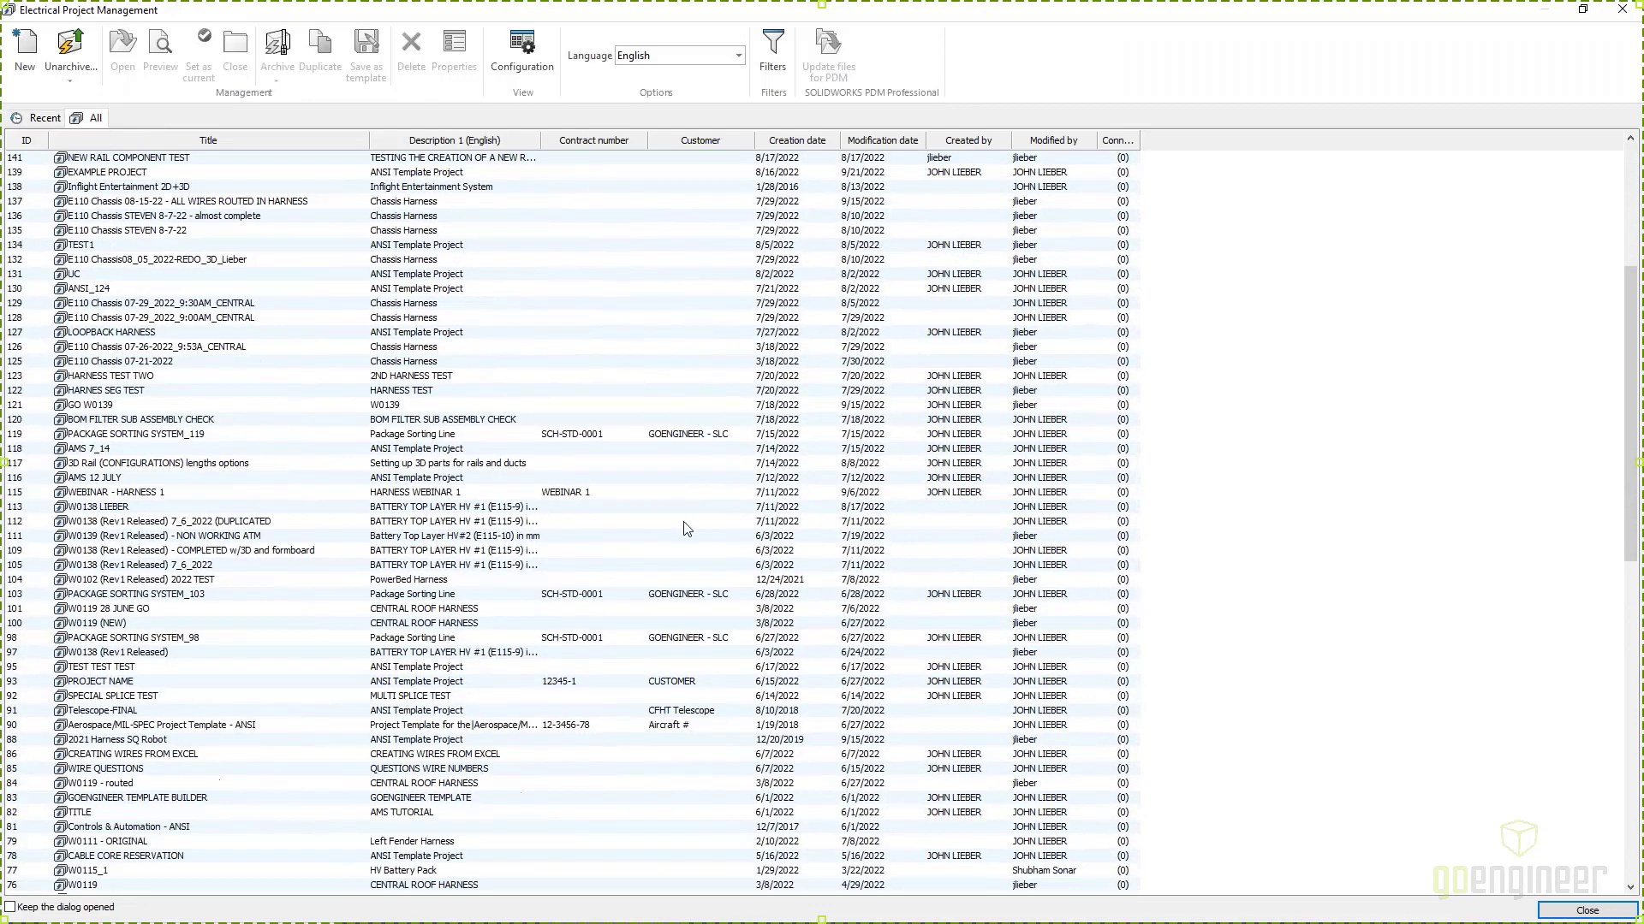
{"action": "scroll", "coordinate": [685, 528], "scroll_direction": "down", "scroll_amount": 7}
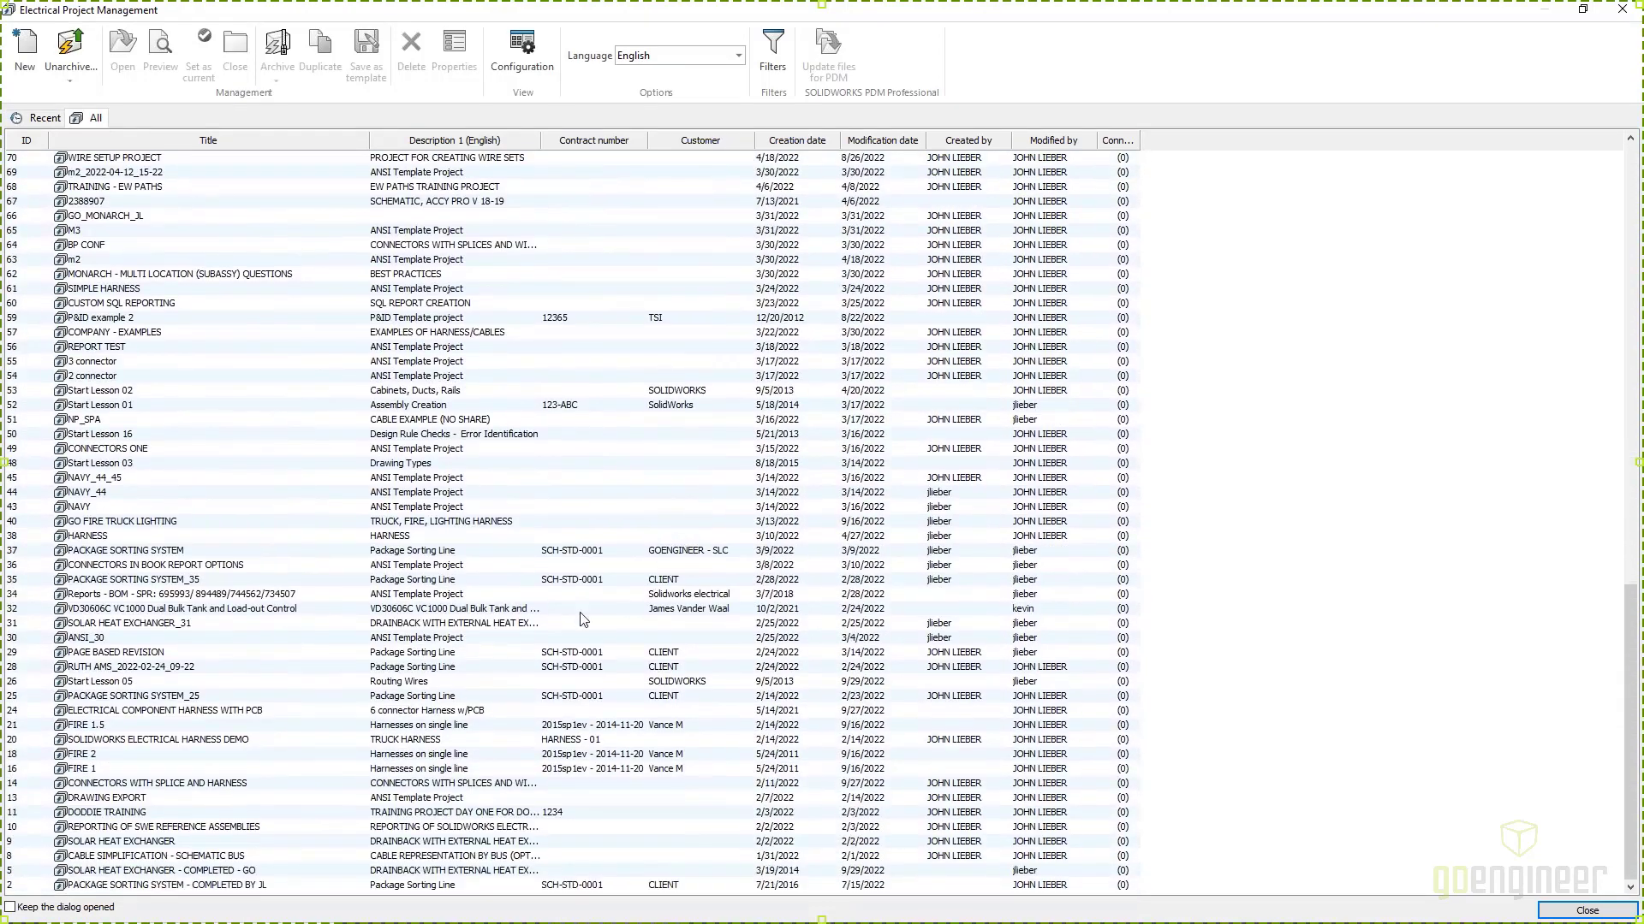
{"action": "scroll", "coordinate": [642, 550], "scroll_direction": "up", "scroll_amount": 6}
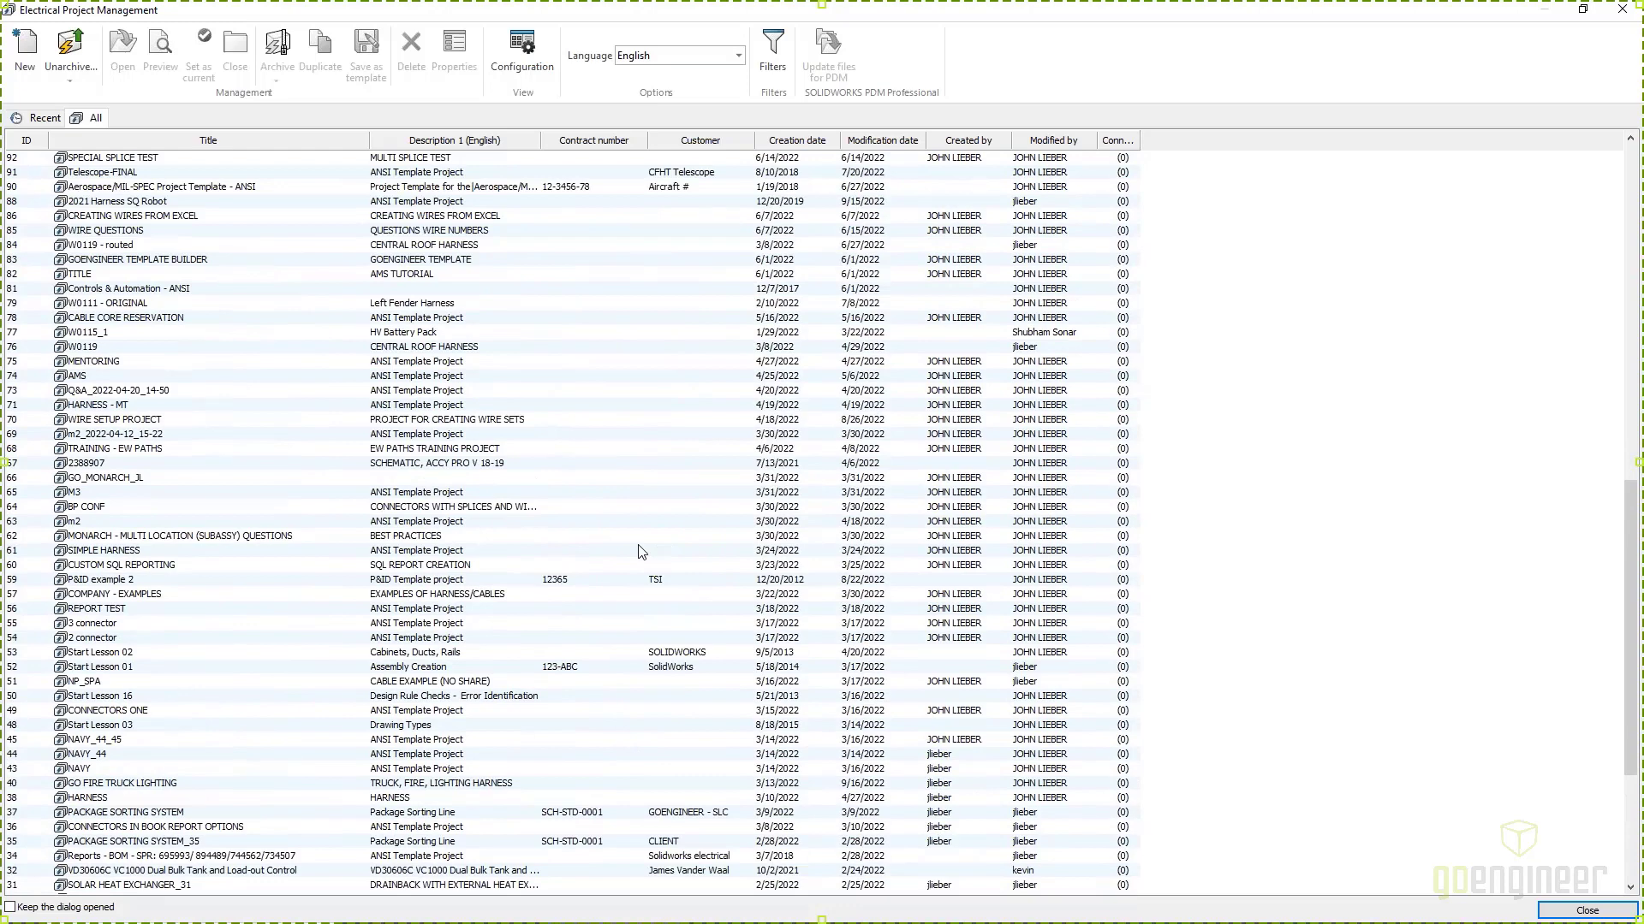
{"action": "scroll", "coordinate": [642, 550], "scroll_direction": "up", "scroll_amount": 13}
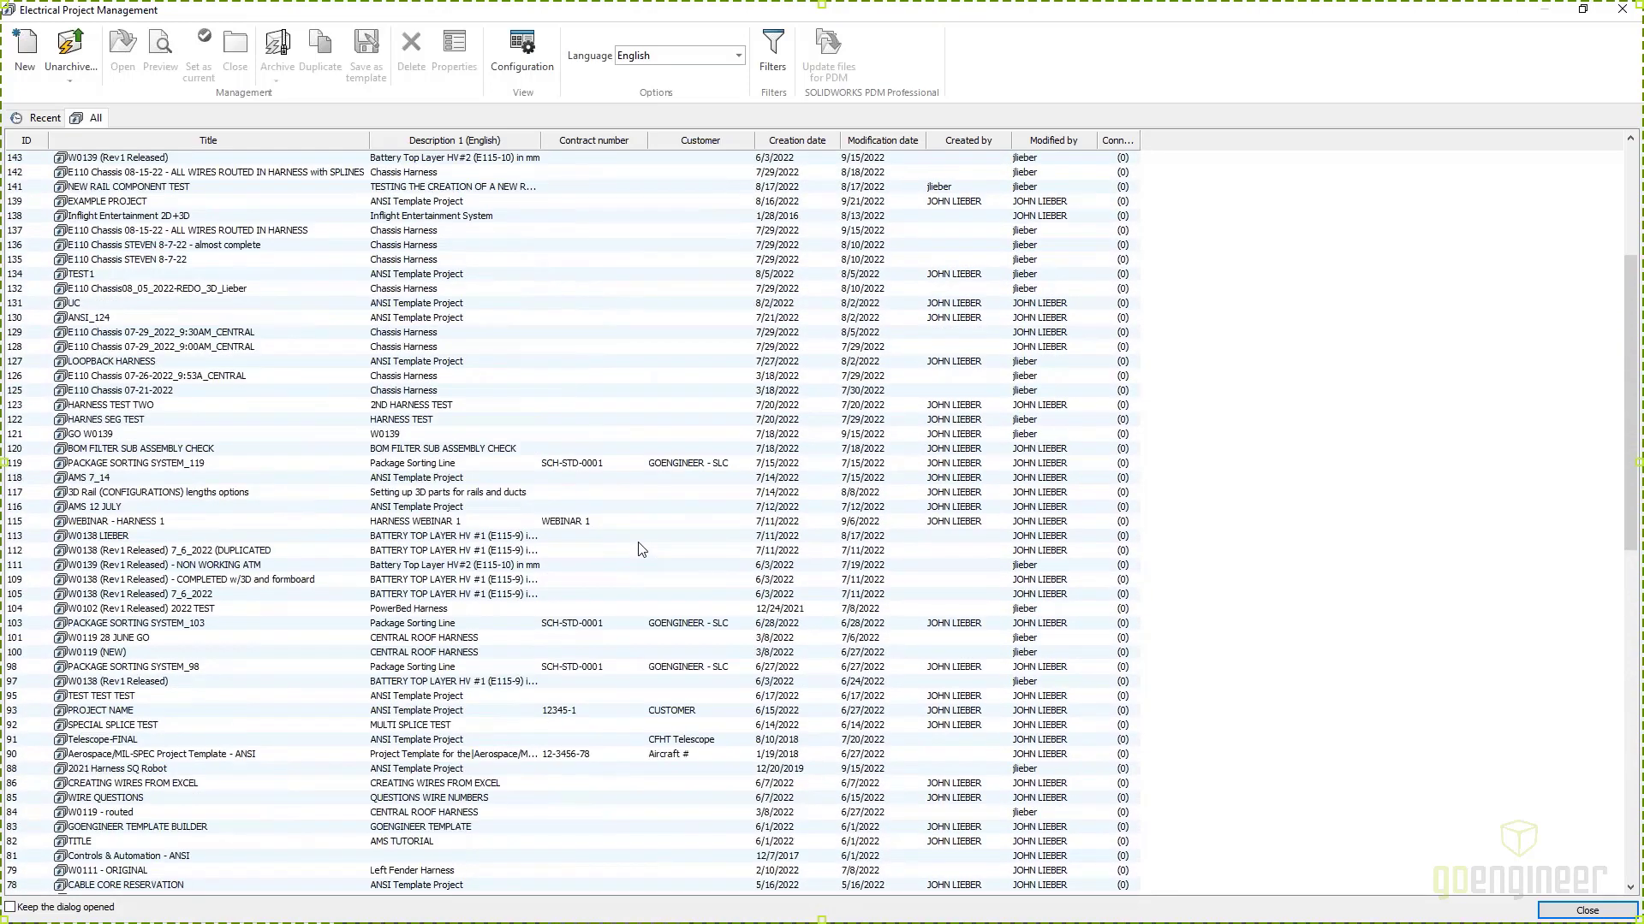
{"action": "scroll", "coordinate": [642, 550], "scroll_direction": "up", "scroll_amount": 6}
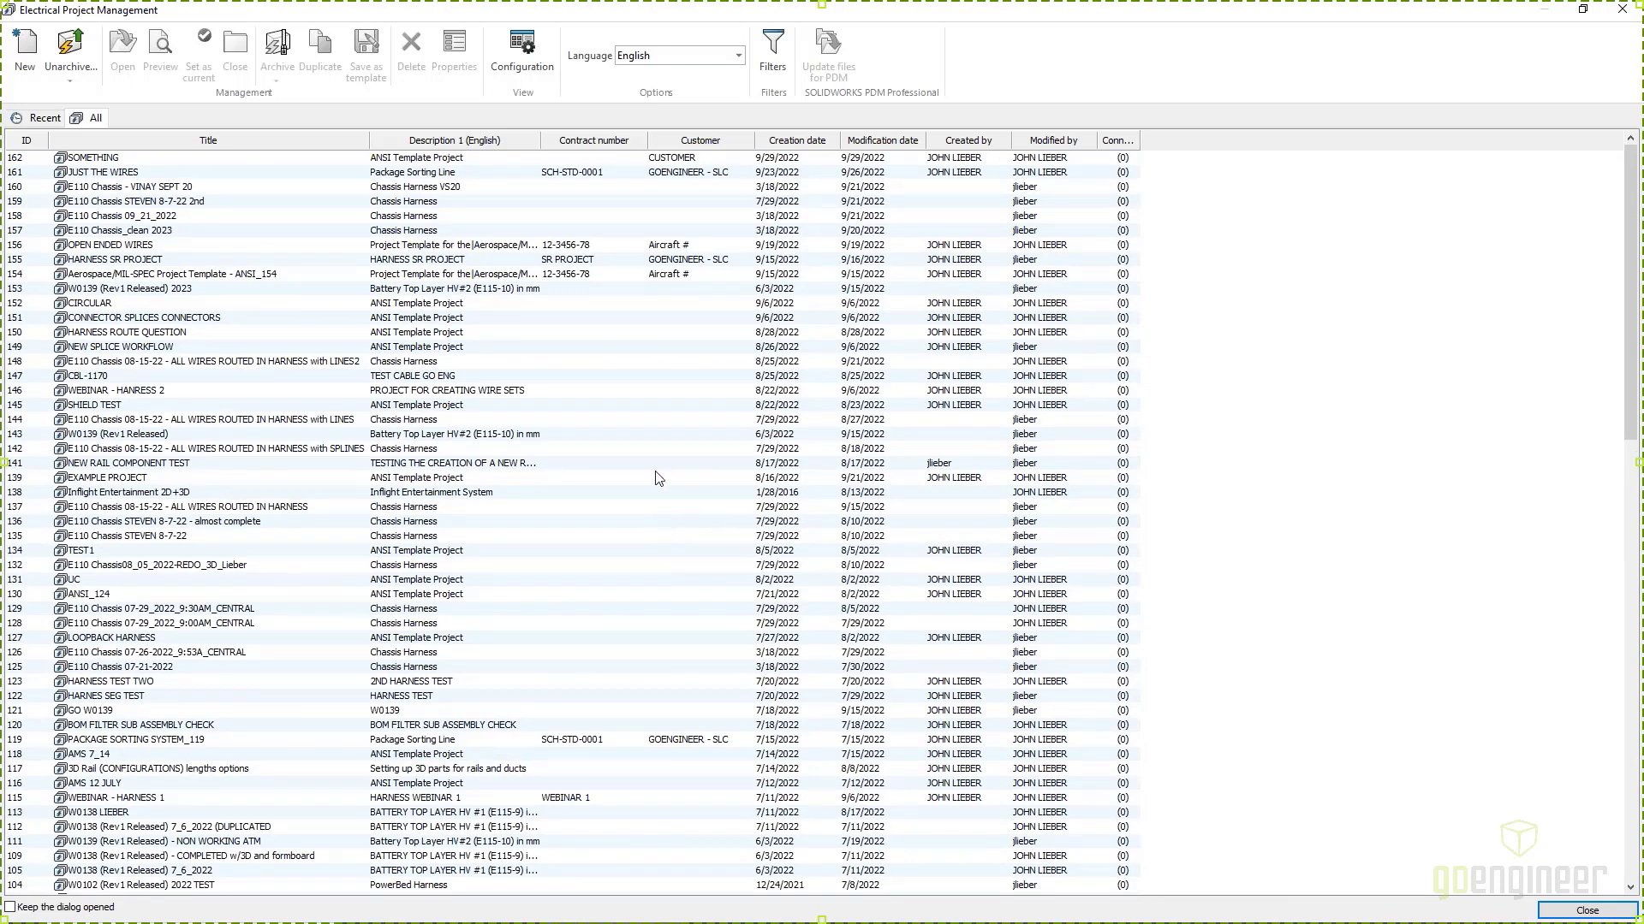
{"action": "left_click", "coordinate": [45, 118]}
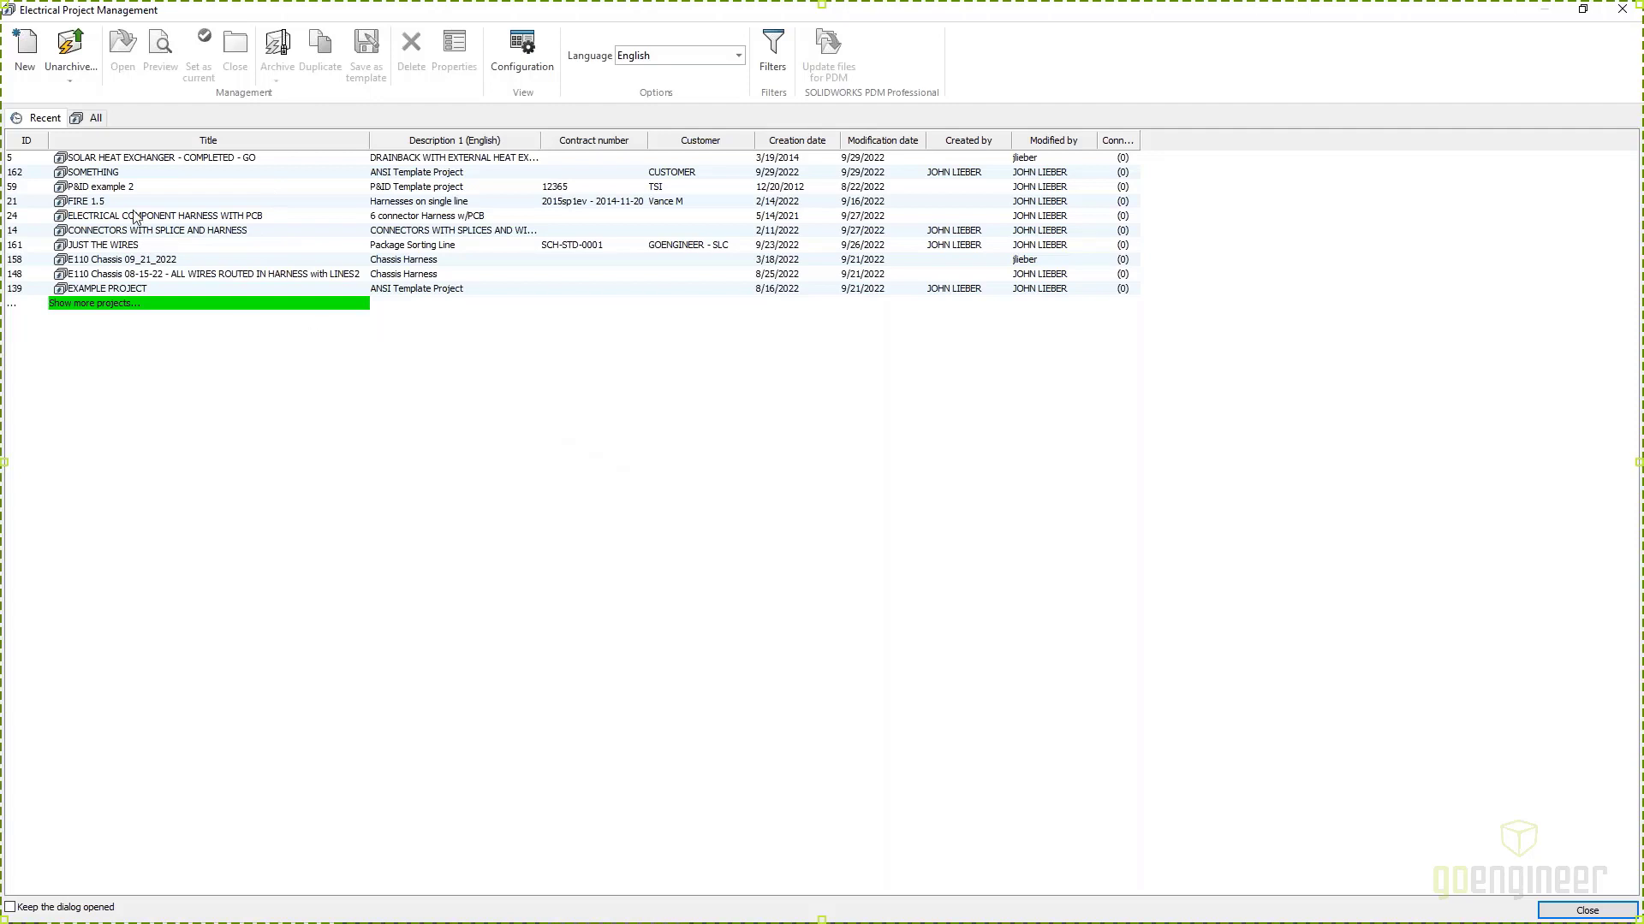
Step: Create a new electrical project from the ANSI template with the title WEB HARNESS ONE
{"action": "left_click", "coordinate": [40, 81]}
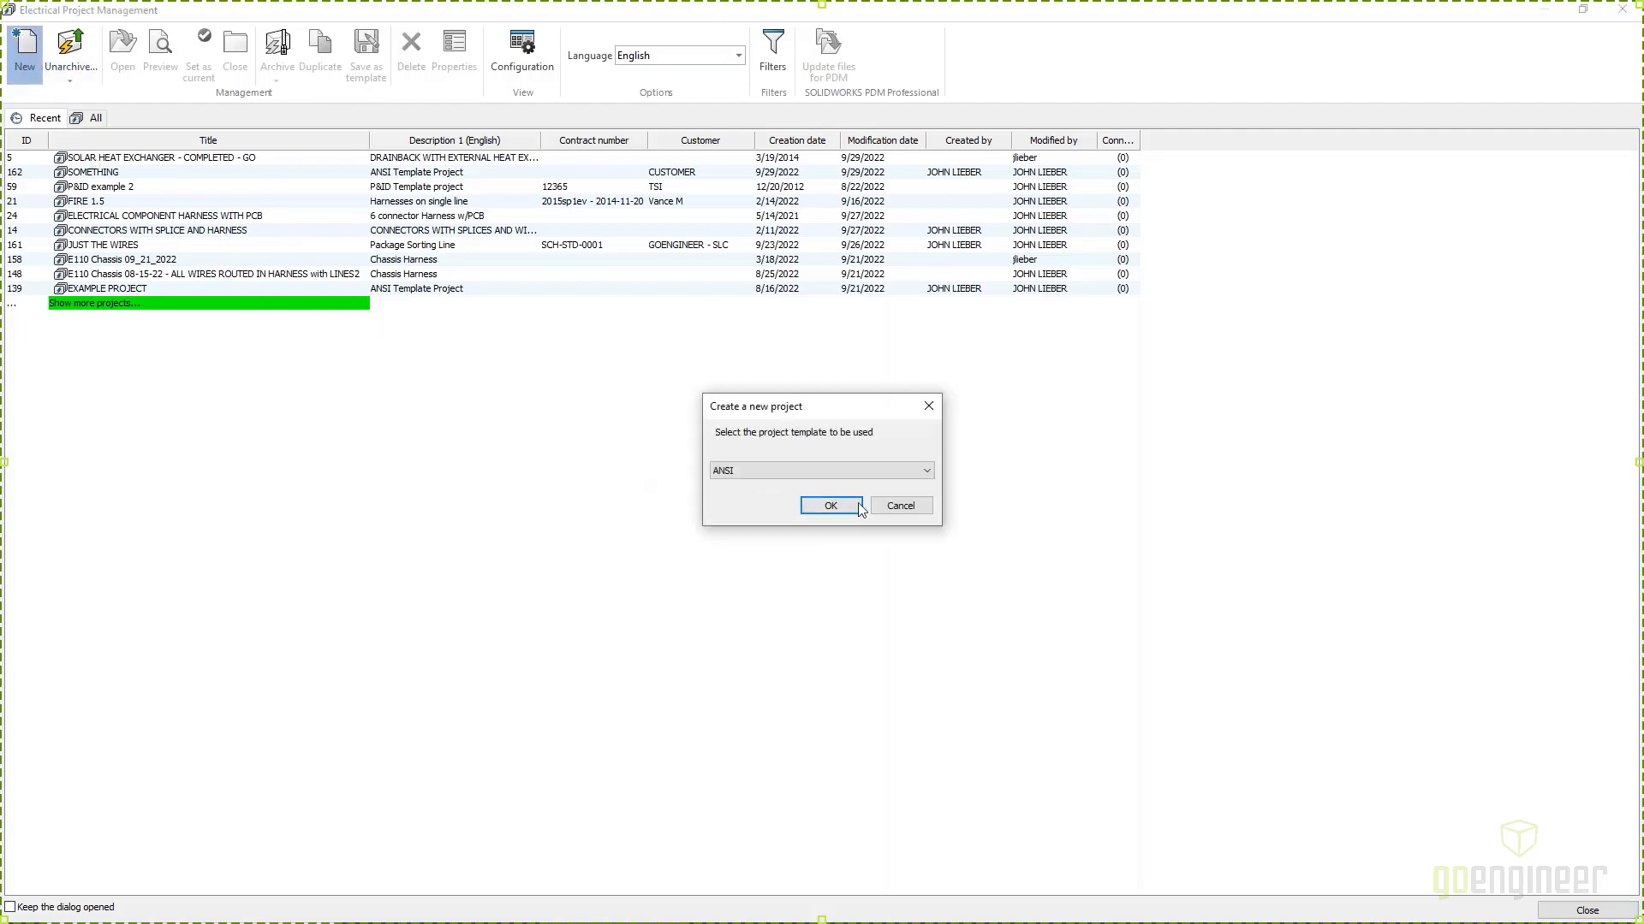
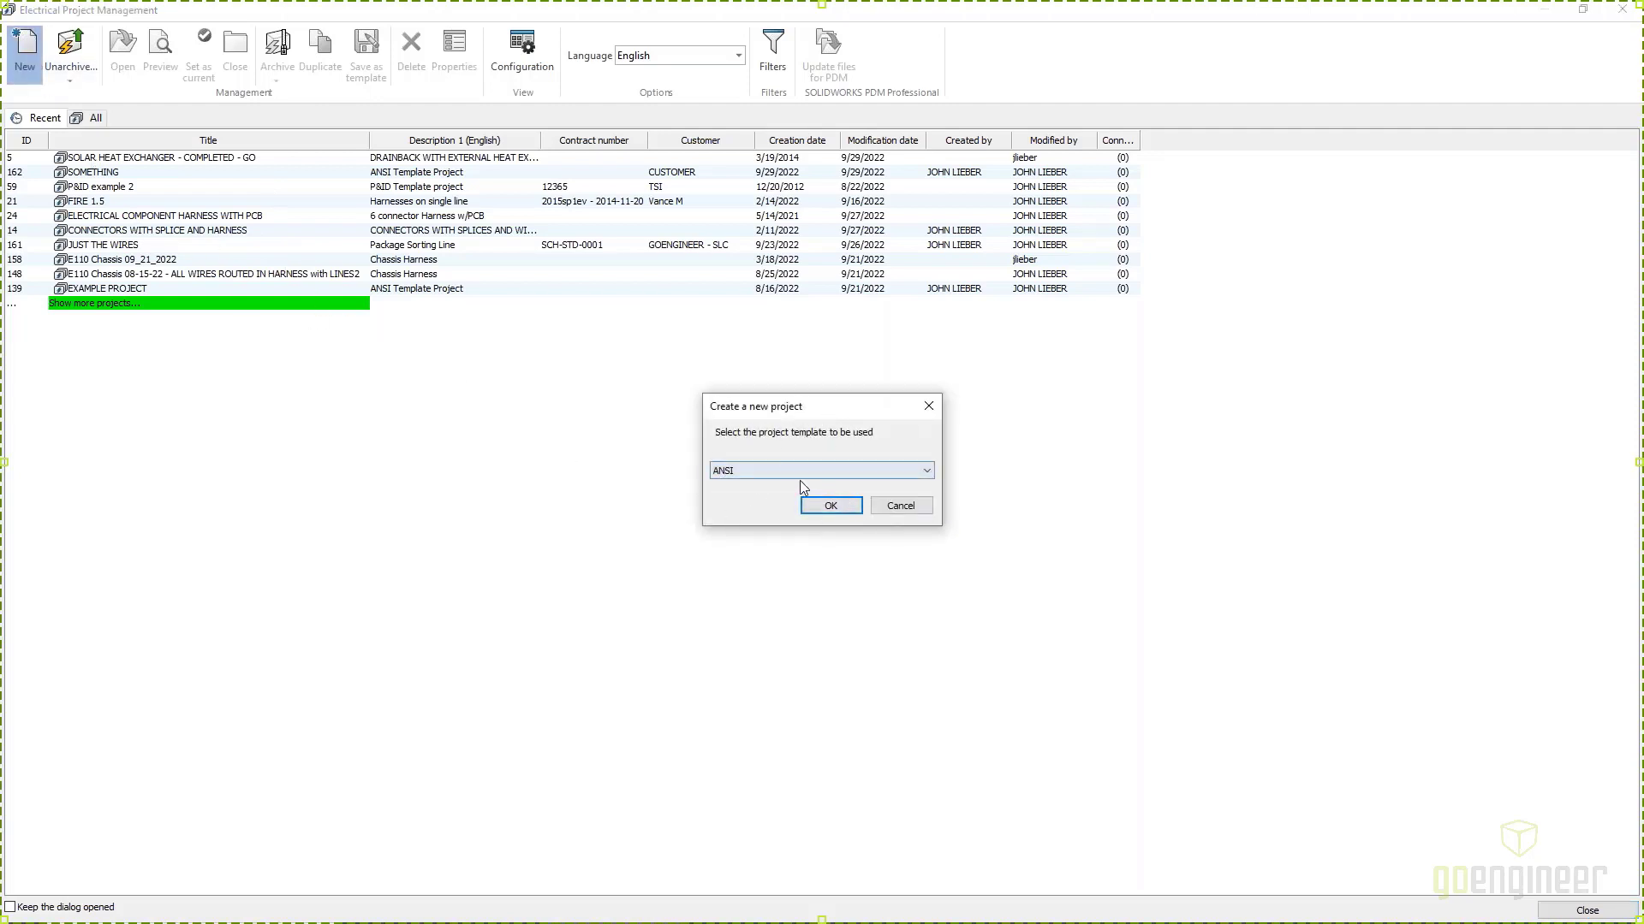
{"action": "left_click", "coordinate": [799, 476]}
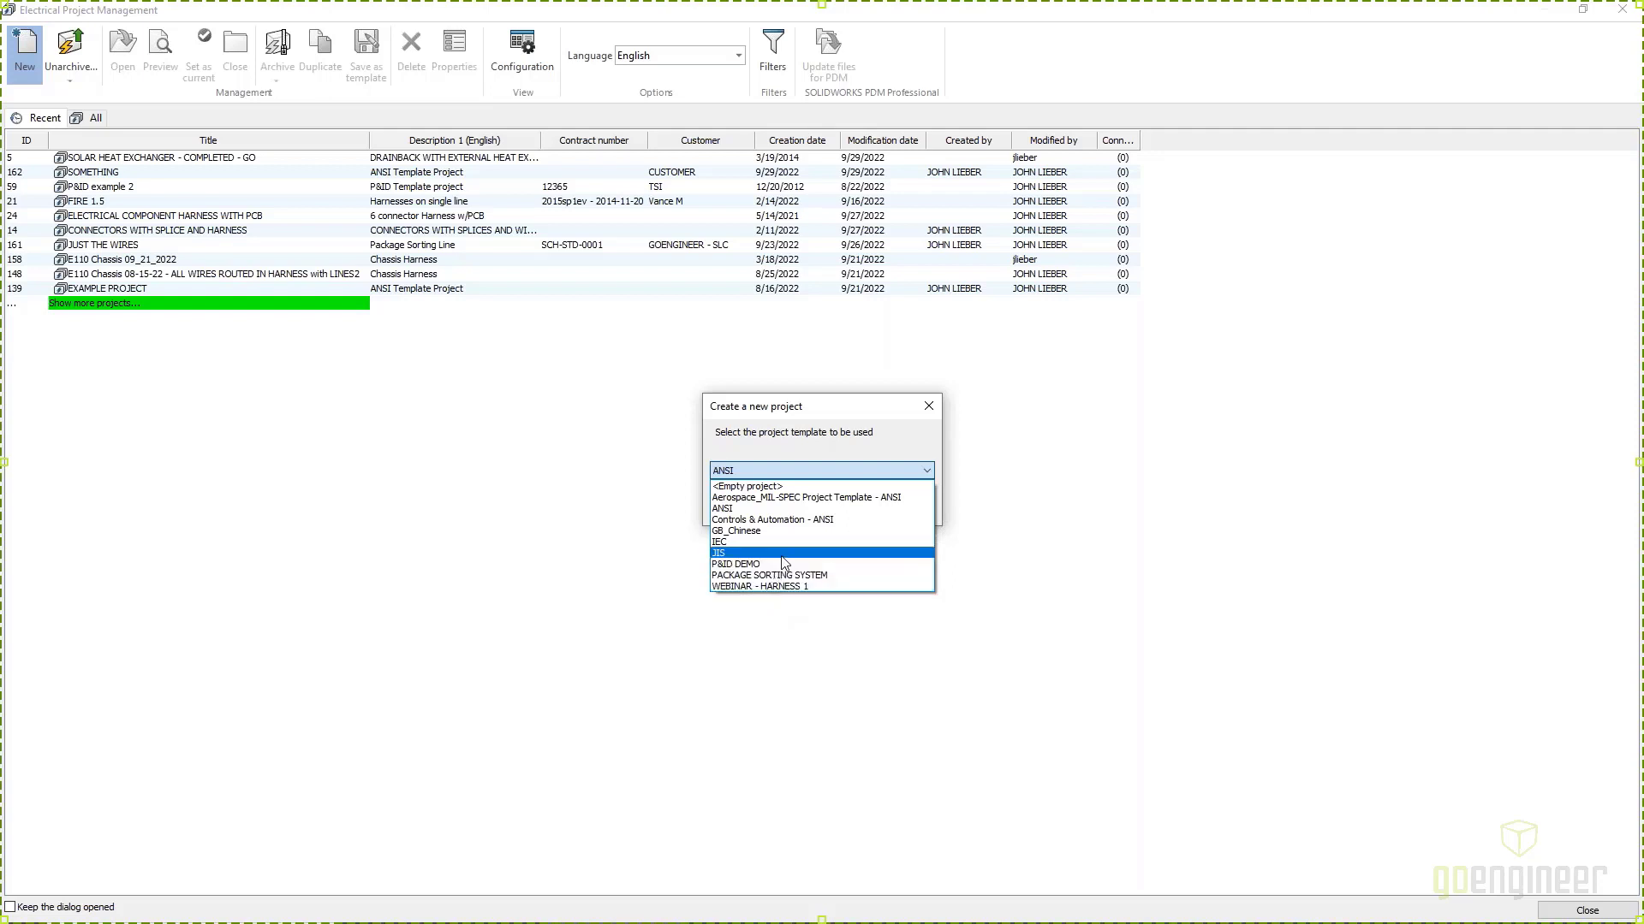
{"action": "left_click", "coordinate": [741, 514]}
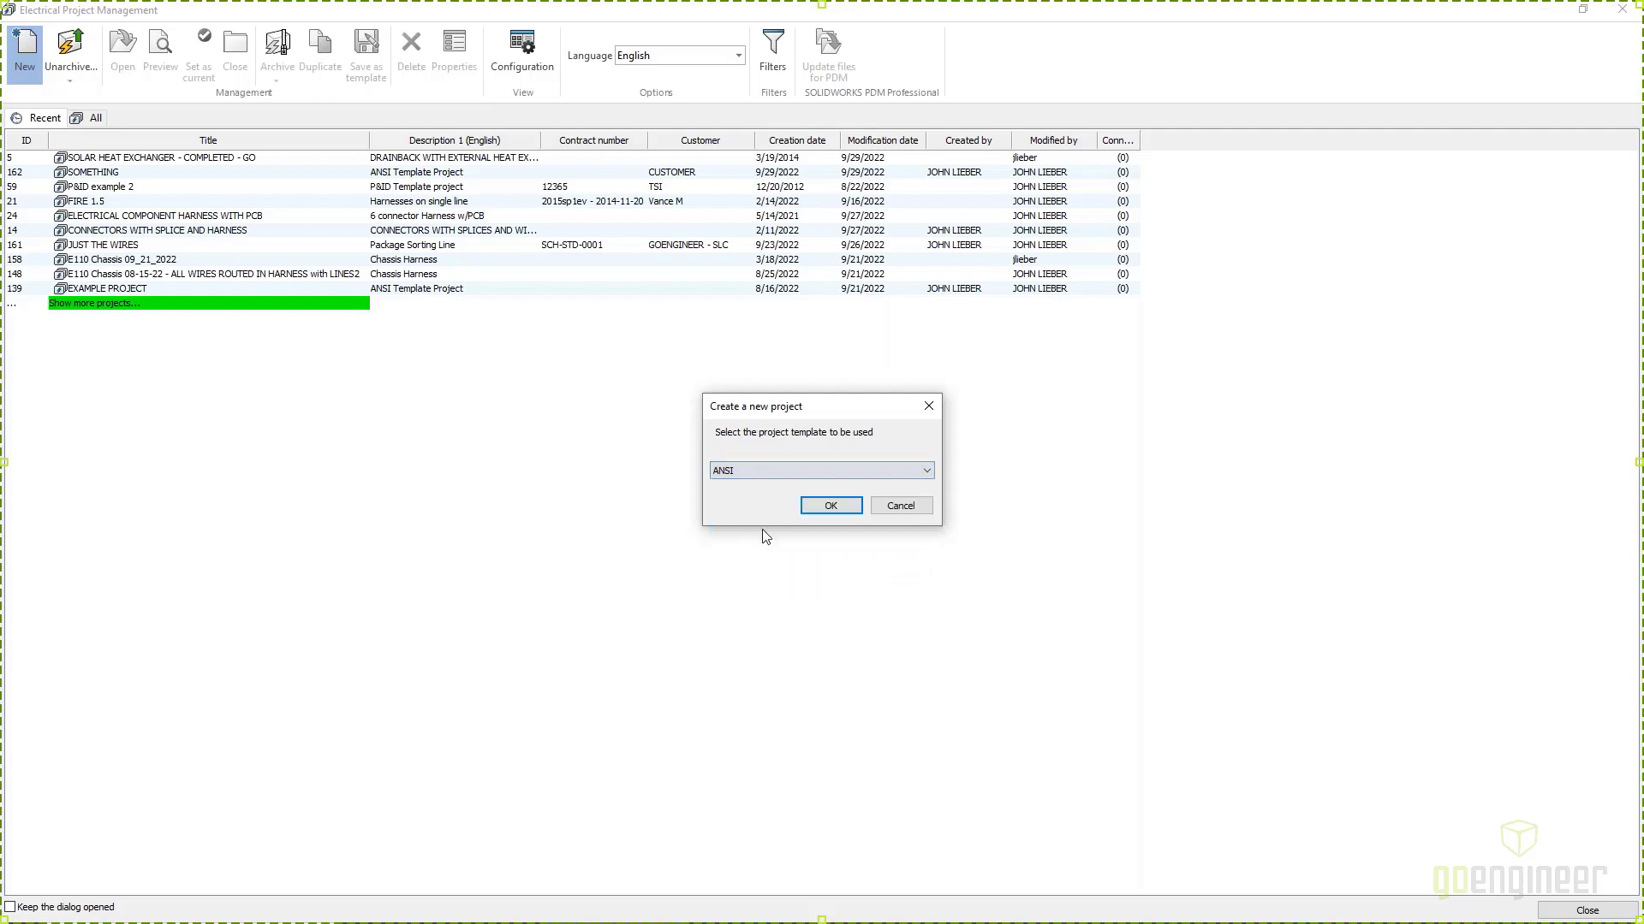
{"action": "left_click", "coordinate": [827, 513]}
{"action": "left_click", "coordinate": [827, 514]}
{"action": "left_click", "coordinate": [883, 509]}
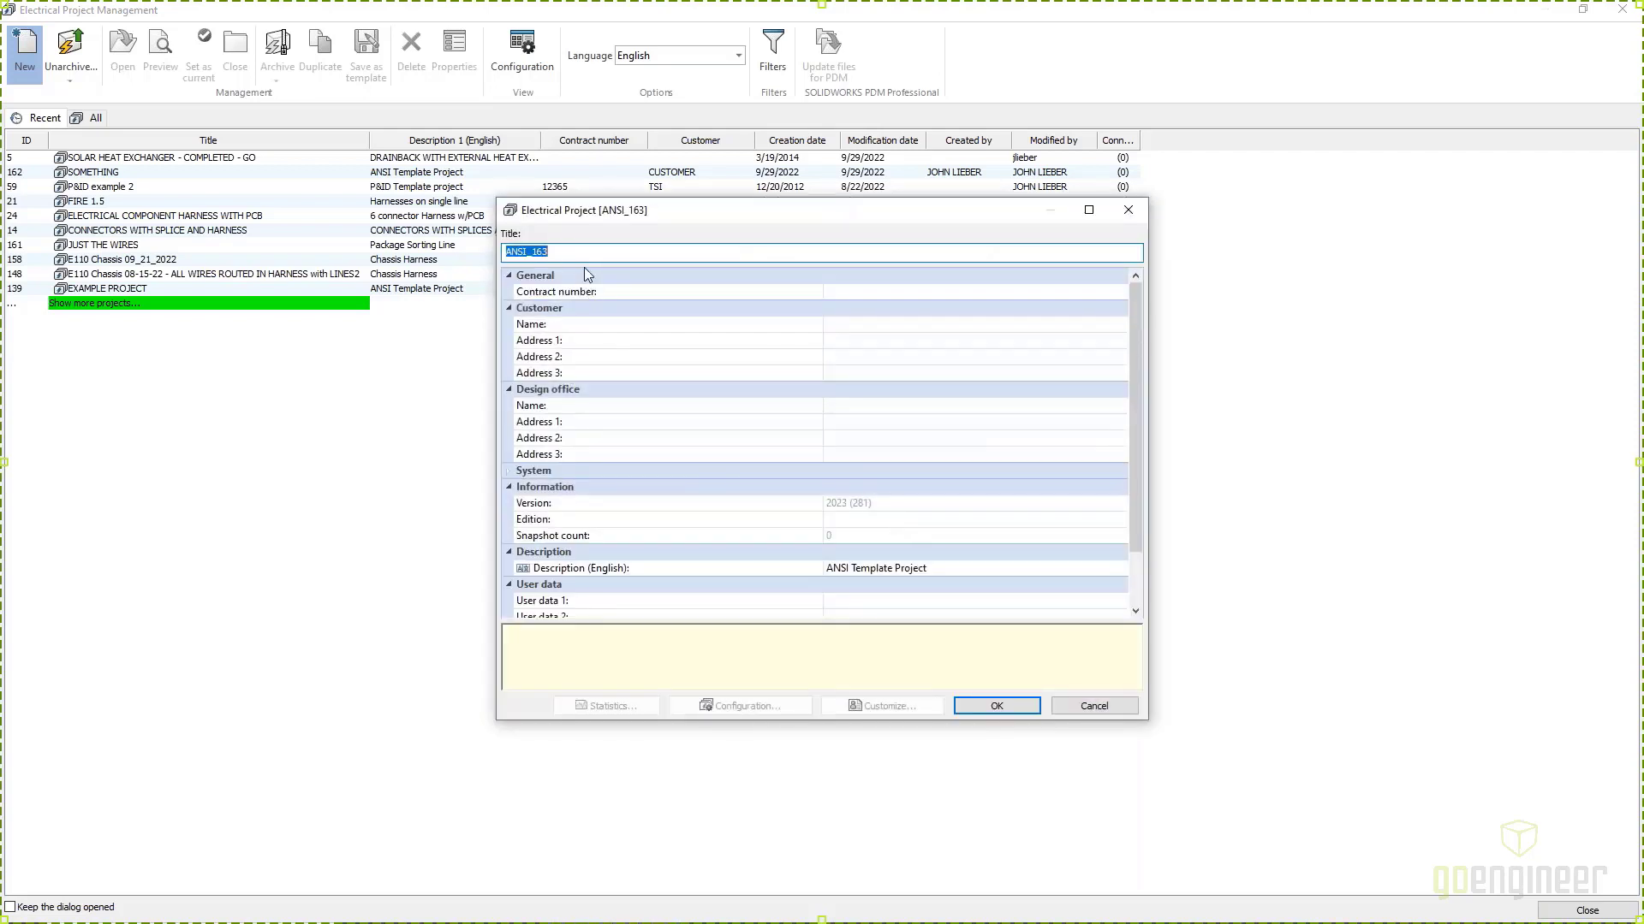
{"action": "type", "text": "WEB HARNESS ONE"}
{"action": "left_click", "coordinate": [988, 707]}
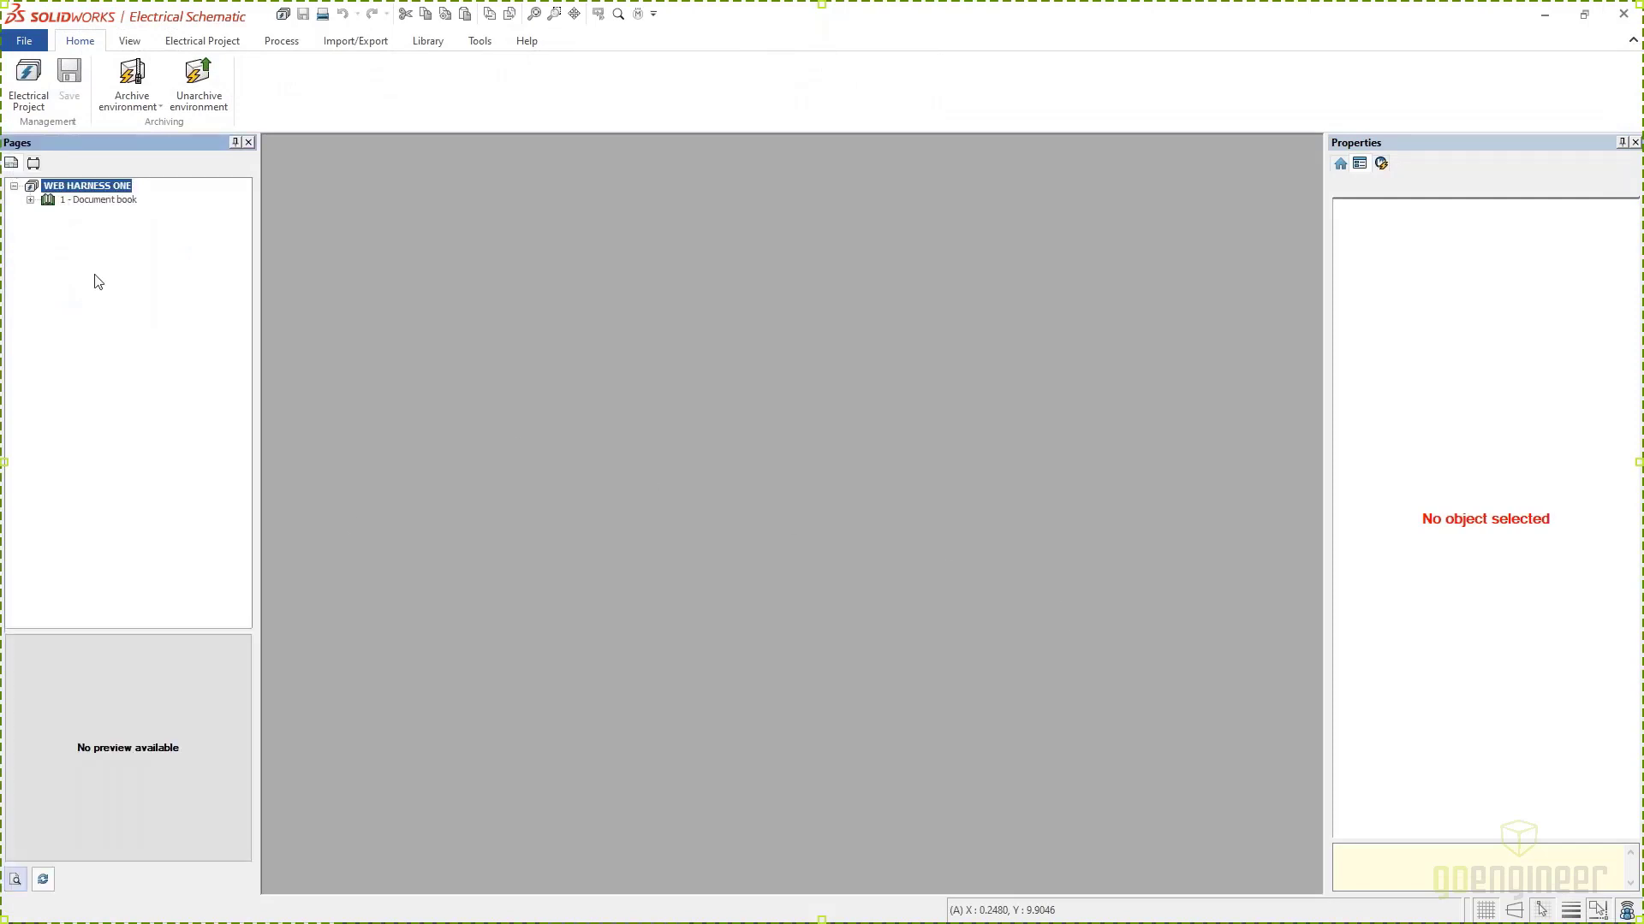
Step: Expand the project's document book and delete its five template pages, from 01 - Cover page to 05 - Control
{"action": "left_click", "coordinate": [30, 201]}
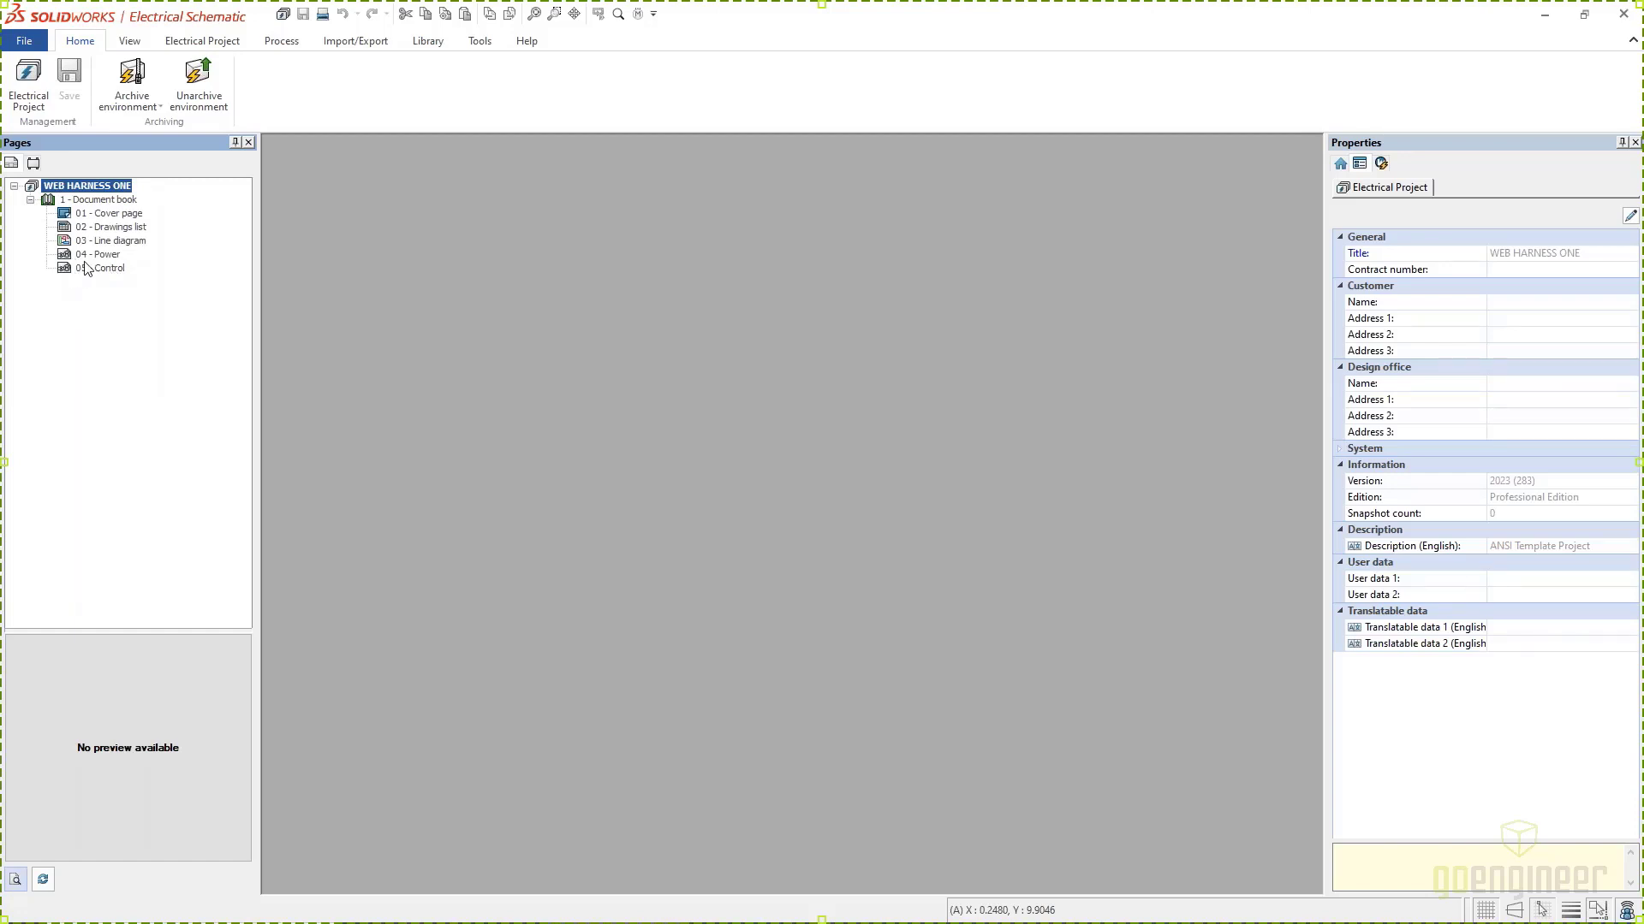
{"action": "left_click", "coordinate": [116, 215]}
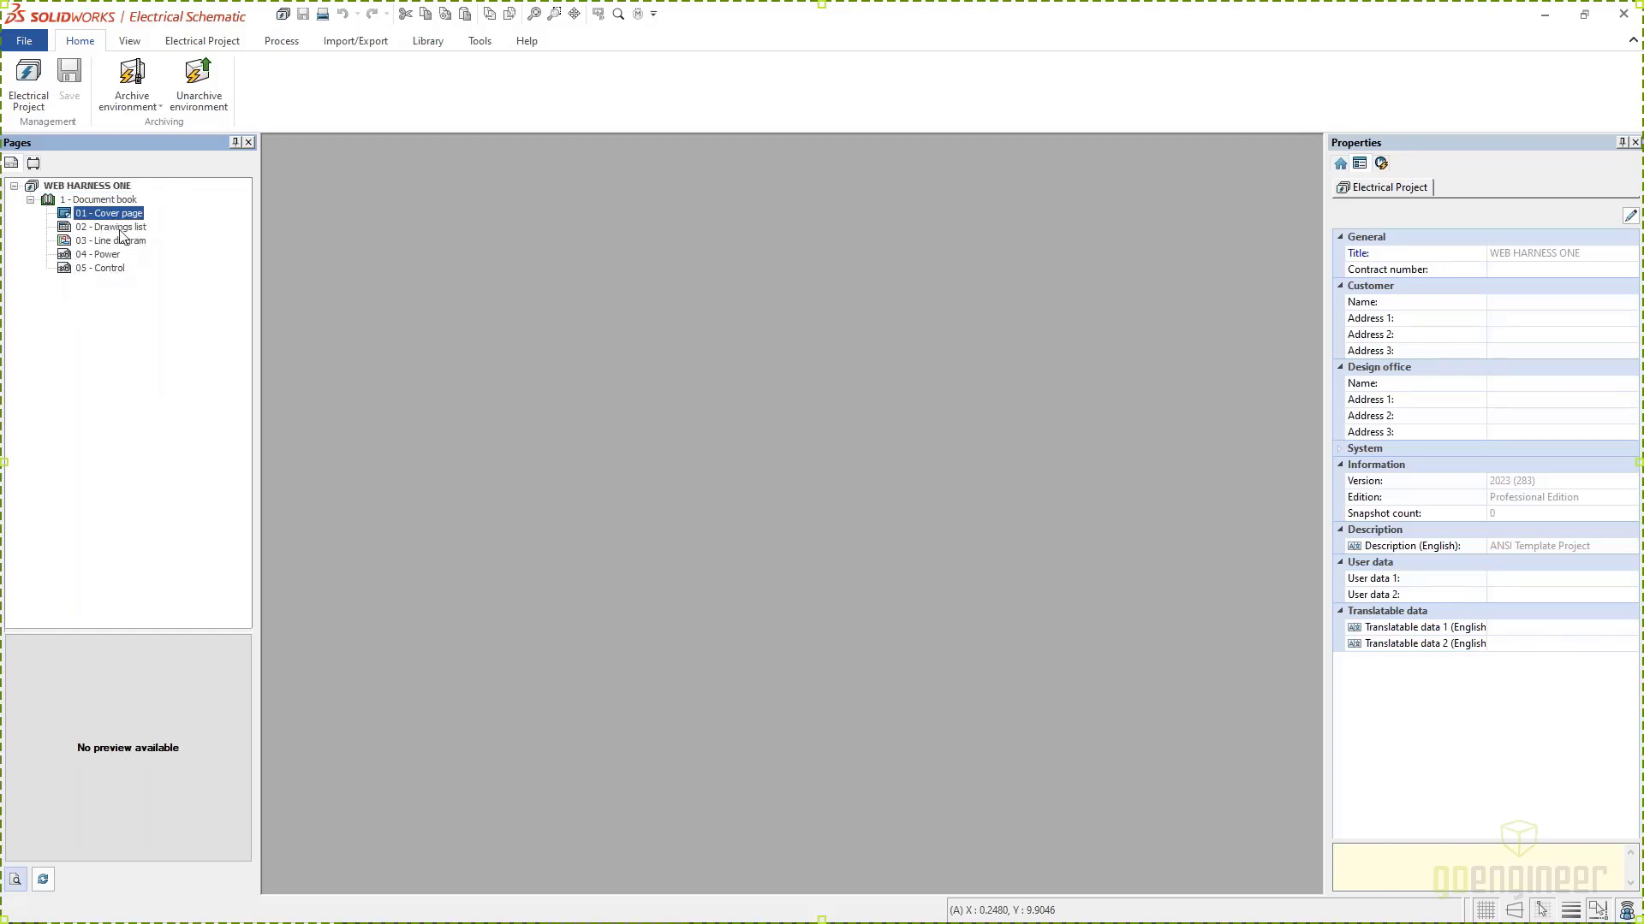
{"action": "left_click", "coordinate": [120, 229]}
{"action": "left_click", "coordinate": [130, 255]}
{"action": "left_click", "coordinate": [92, 255]}
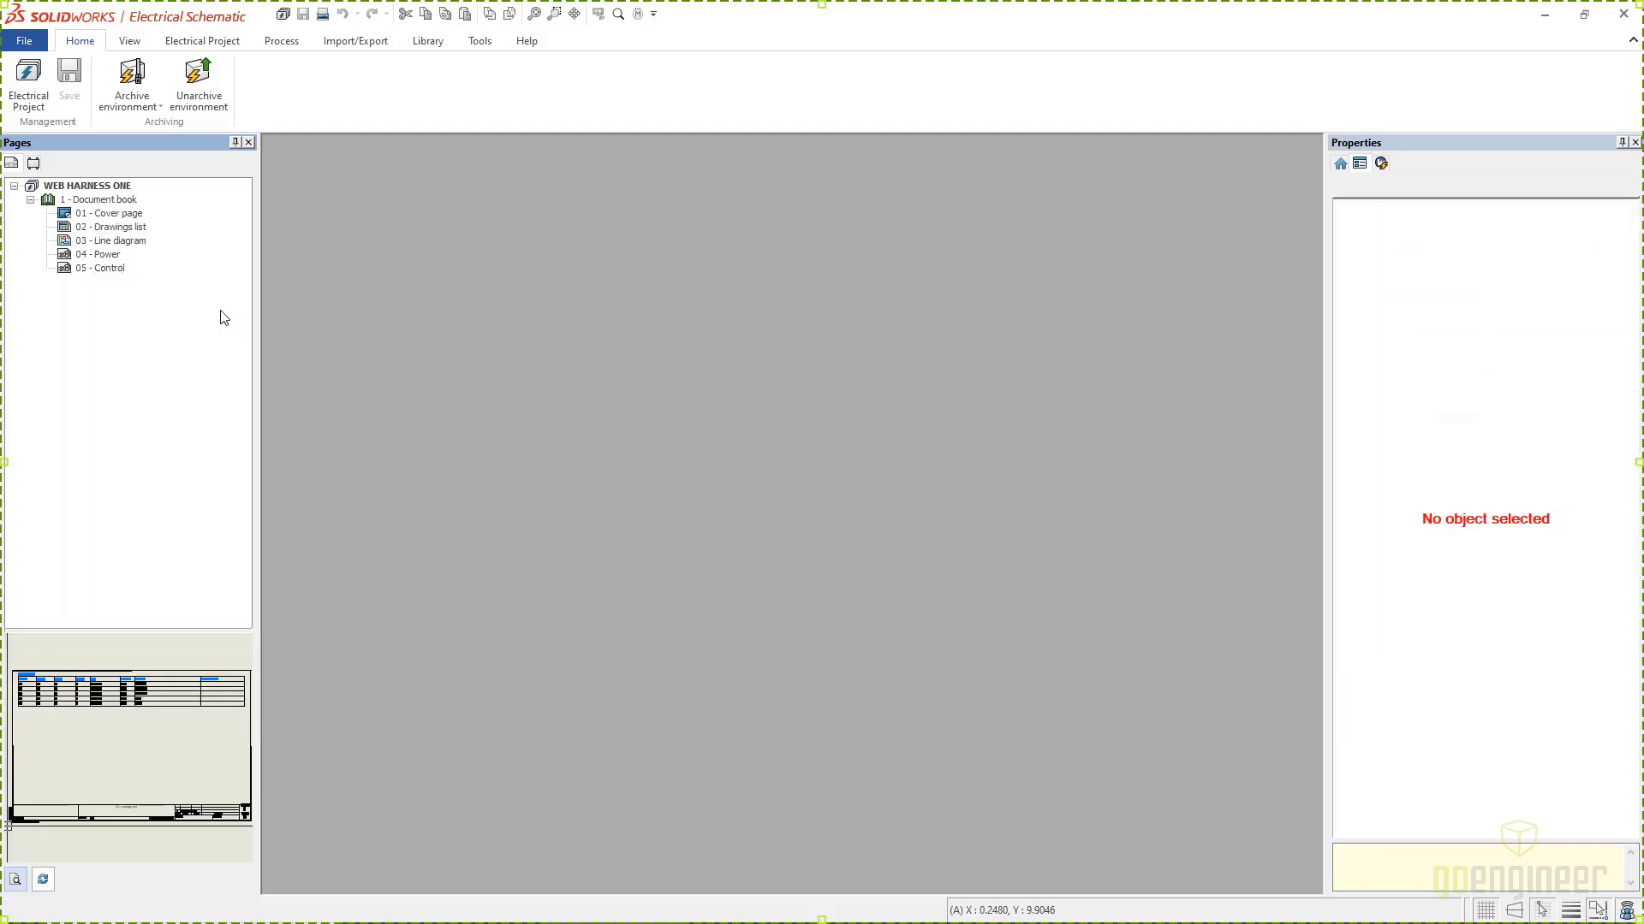
{"action": "left_click", "coordinate": [125, 216]}
{"action": "left_click", "coordinate": [107, 269], "text": "shift"}
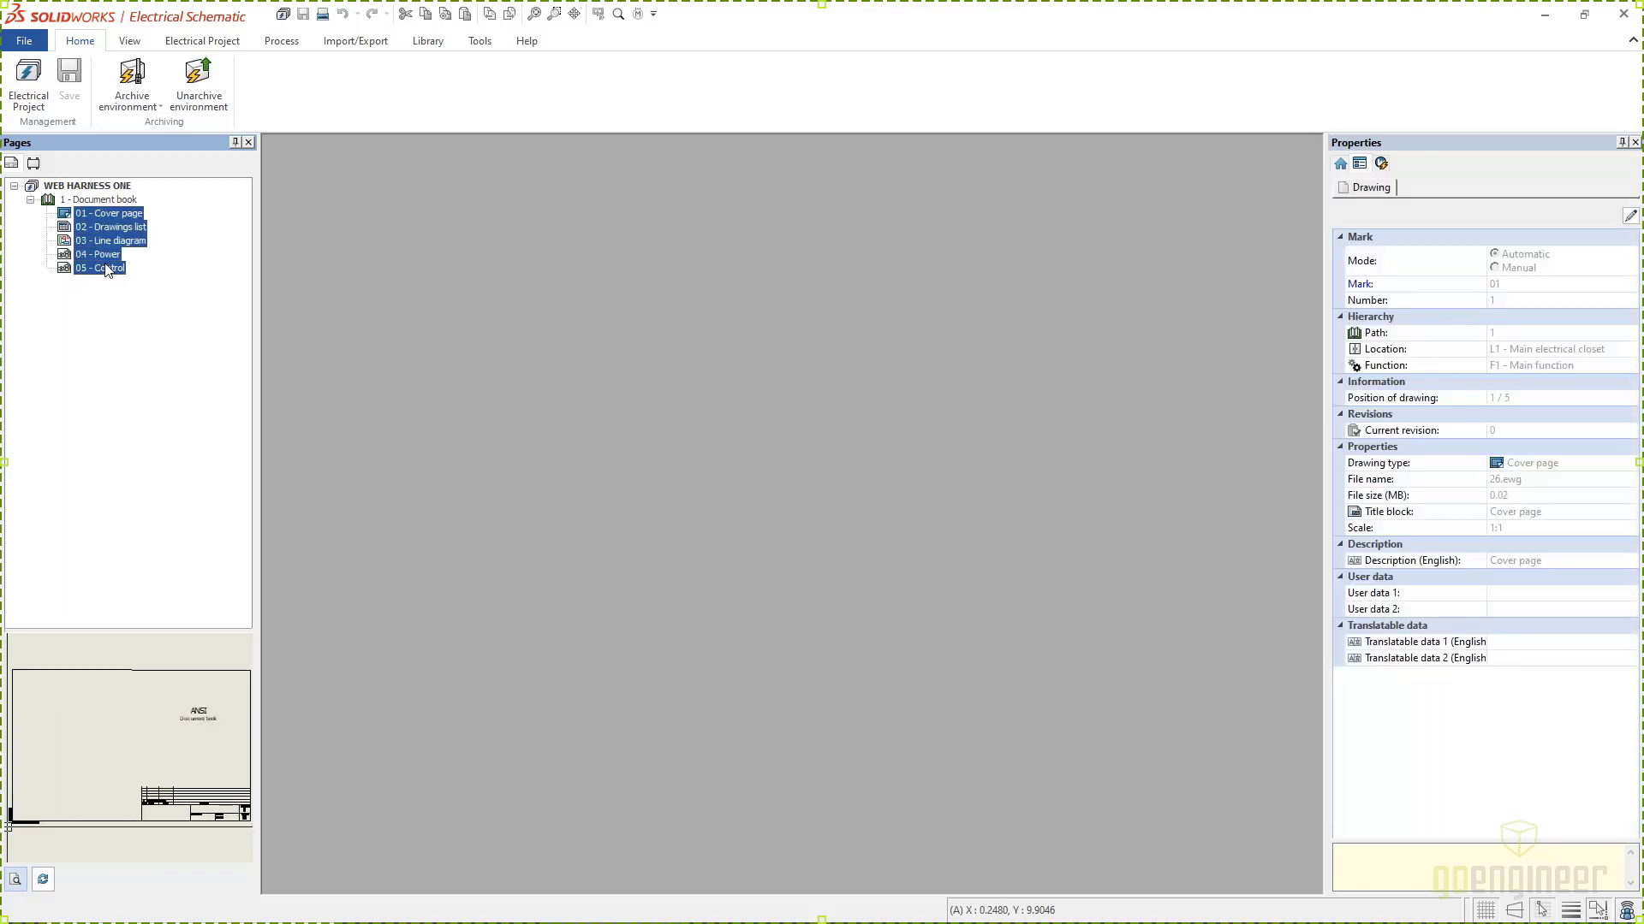
{"action": "key", "text": "Delete"}
{"action": "left_click", "coordinate": [835, 506]}
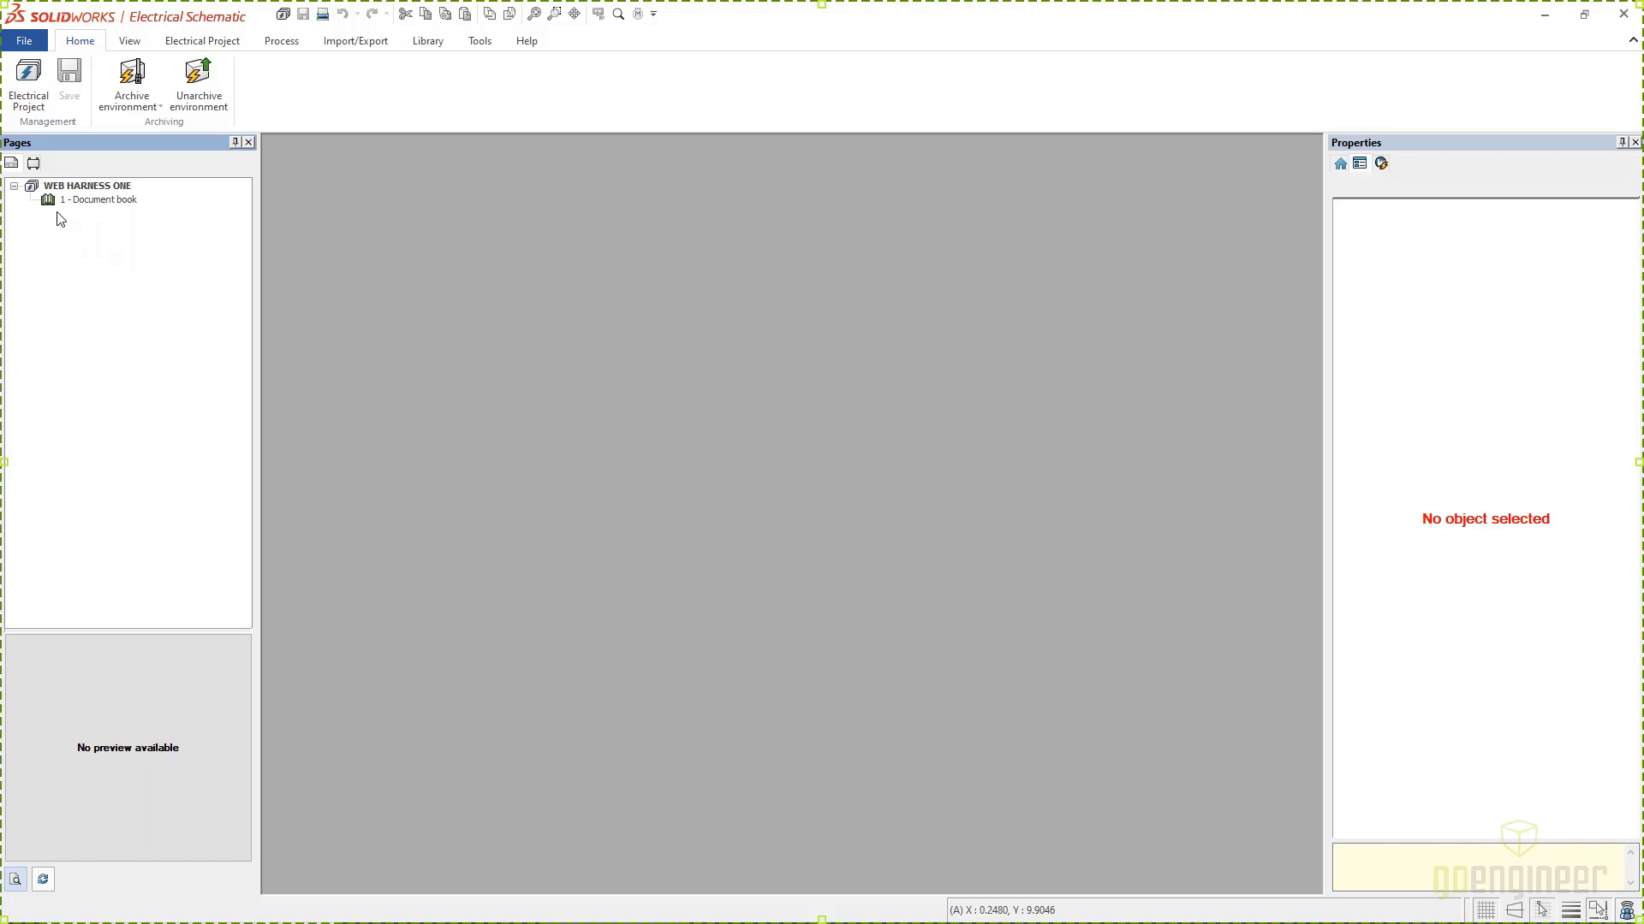
Step: Add a new wiring line diagram page to the empty document book
{"action": "right_click", "coordinate": [103, 203]}
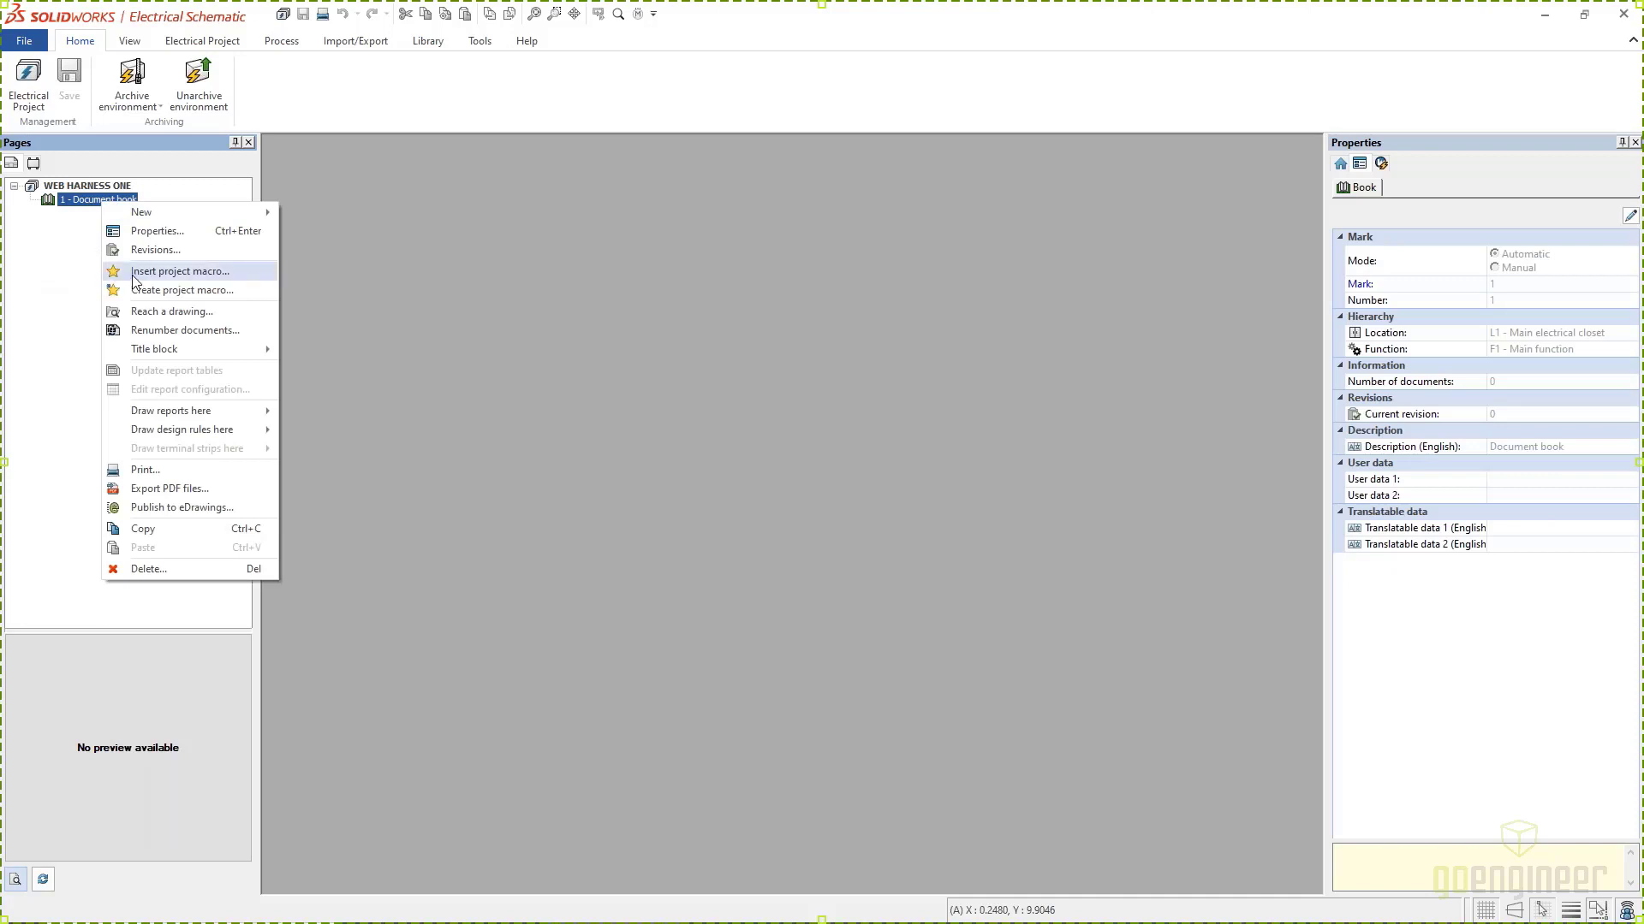
{"action": "mouse_move", "coordinate": [133, 216]}
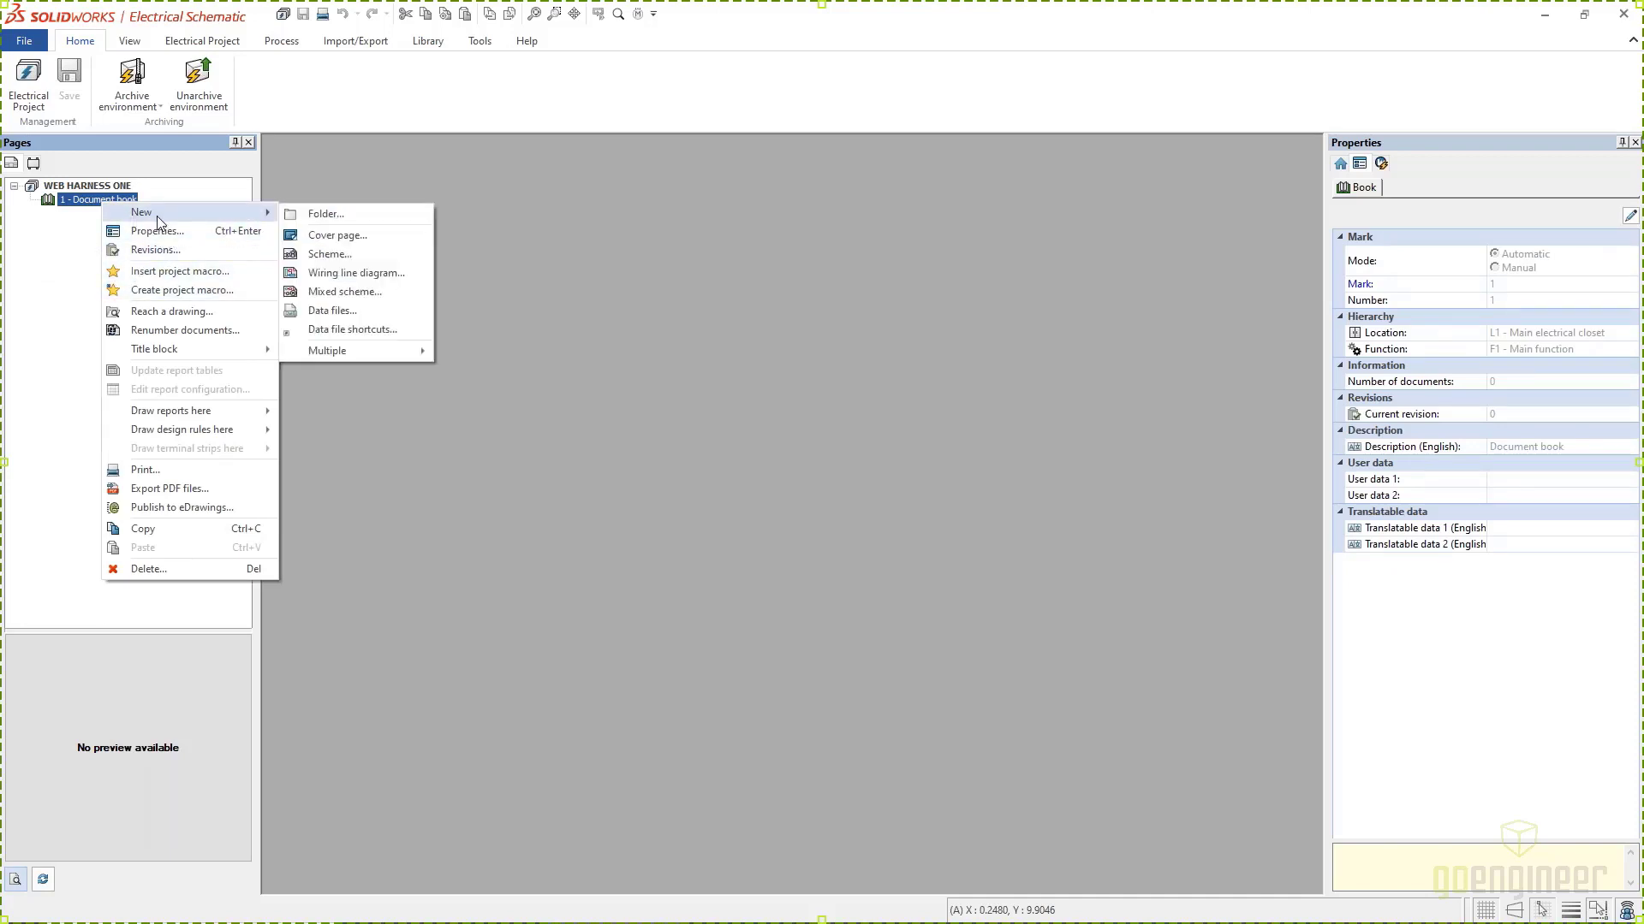
{"action": "left_click", "coordinate": [346, 276]}
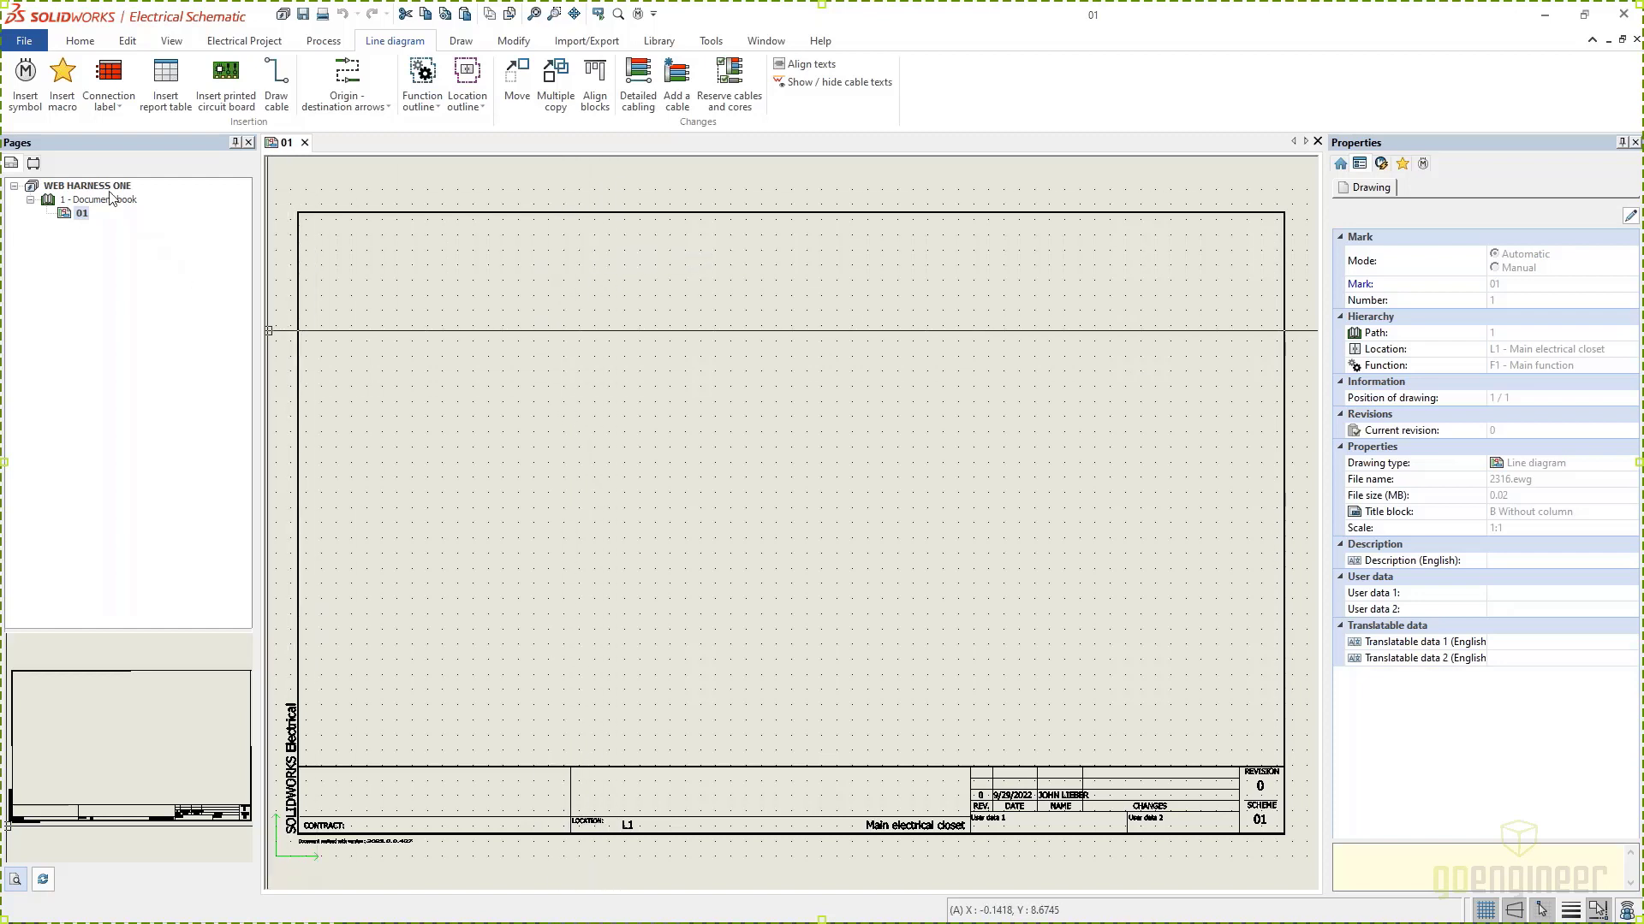
Step: Start inserting a symbol on the line diagram and look at the Female connector and Male connector in the Connectors class
{"action": "left_click", "coordinate": [28, 101]}
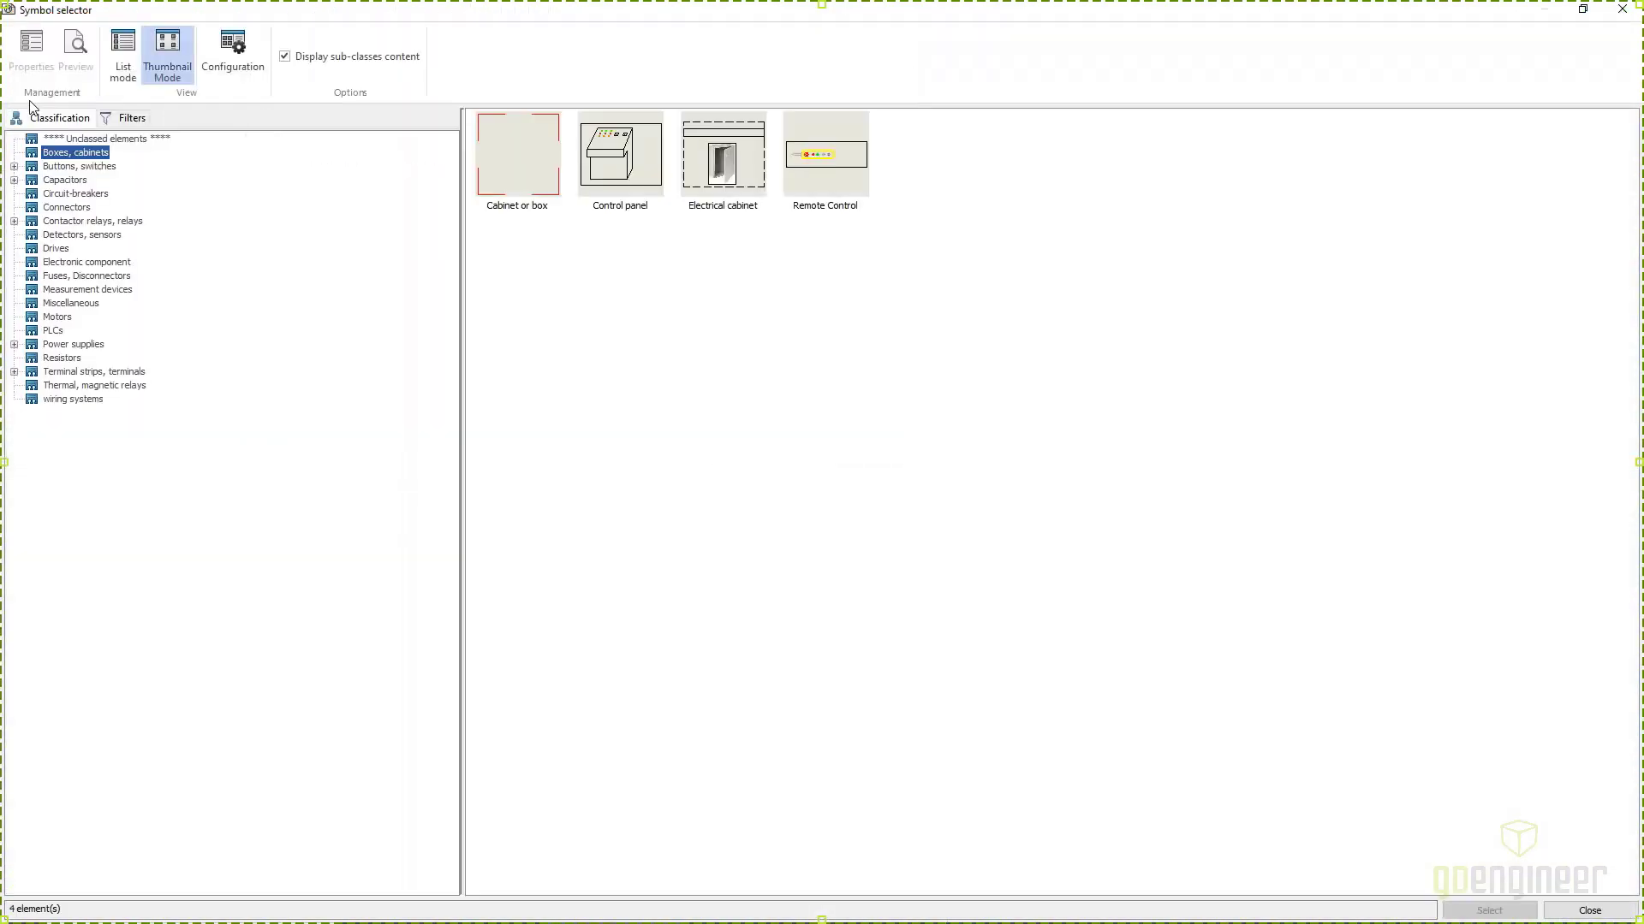
{"action": "left_click", "coordinate": [77, 212]}
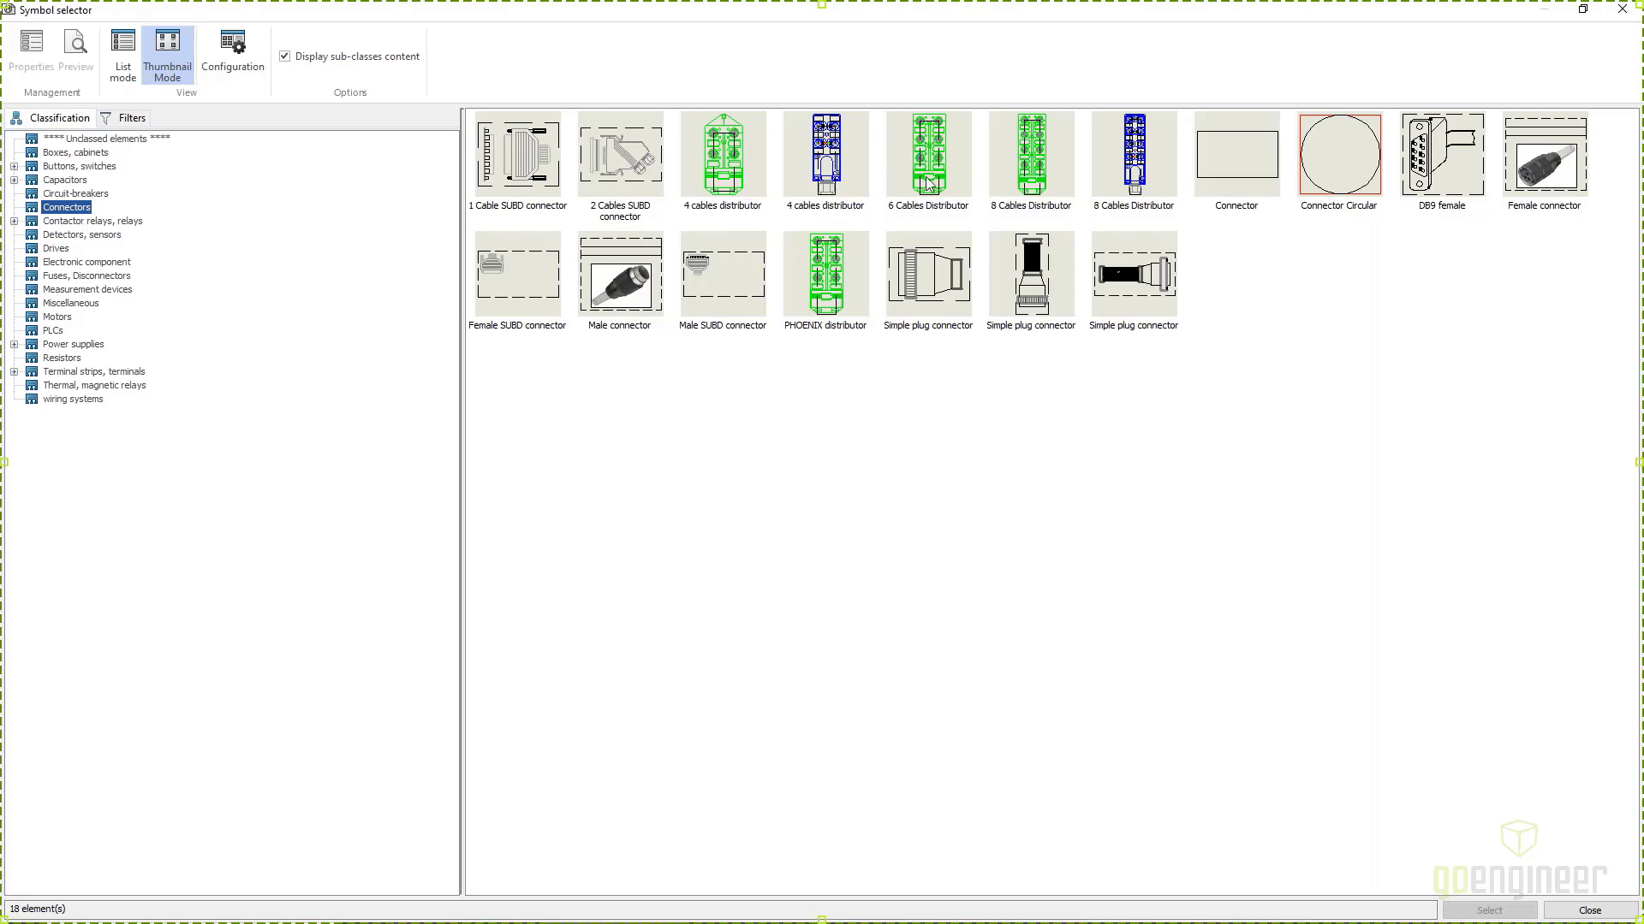
{"action": "left_click", "coordinate": [1558, 177]}
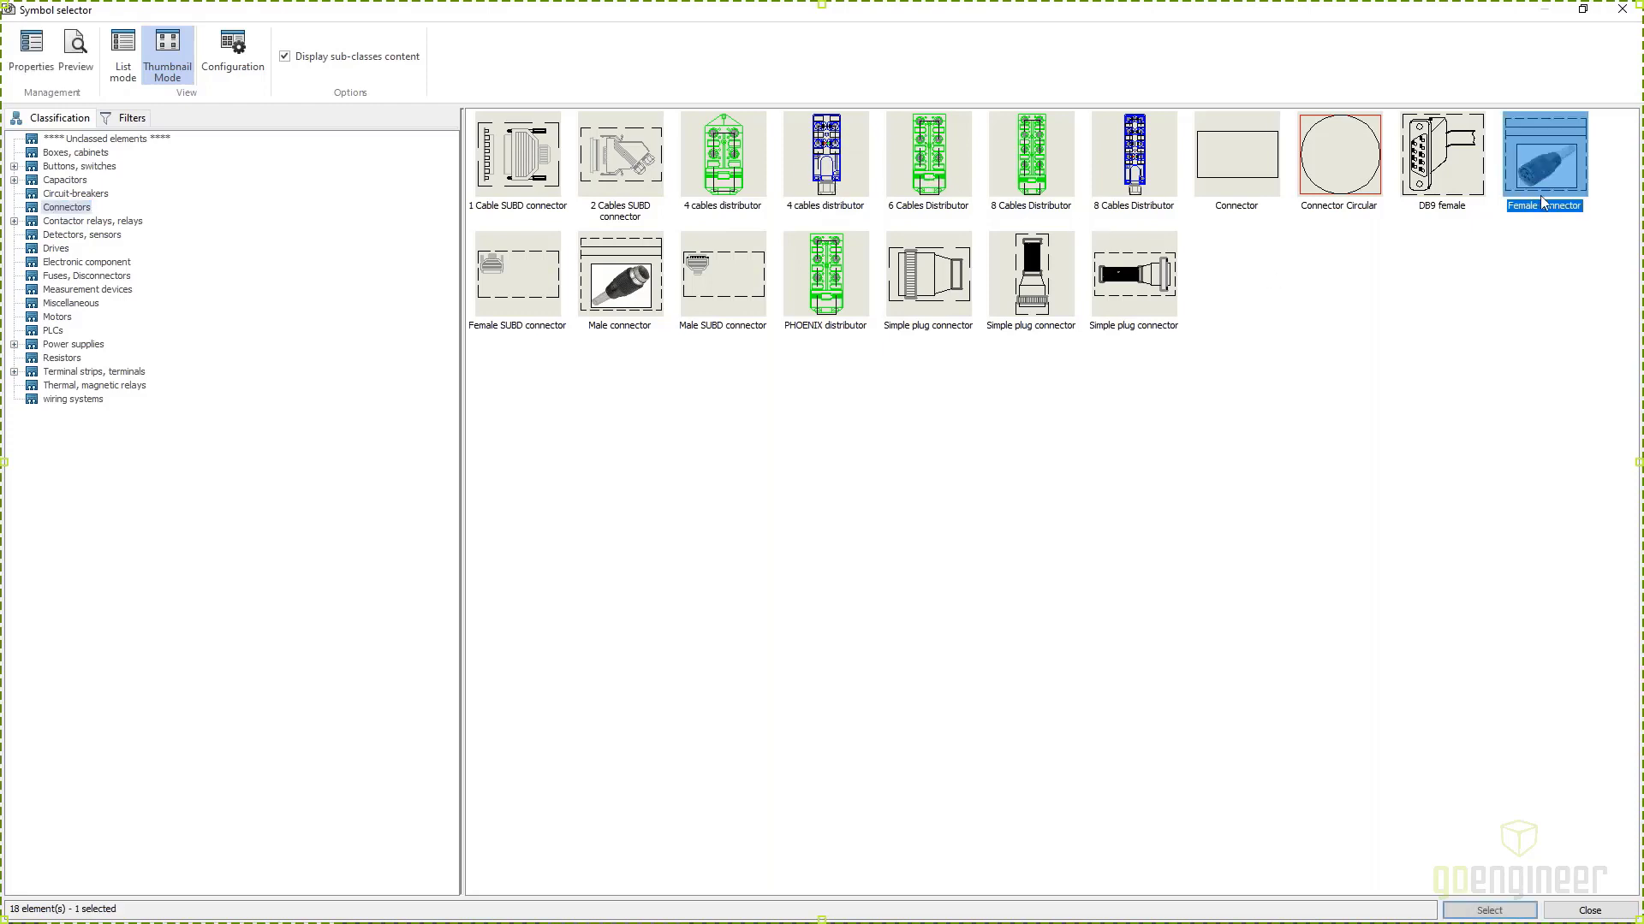
{"action": "left_click", "coordinate": [637, 315]}
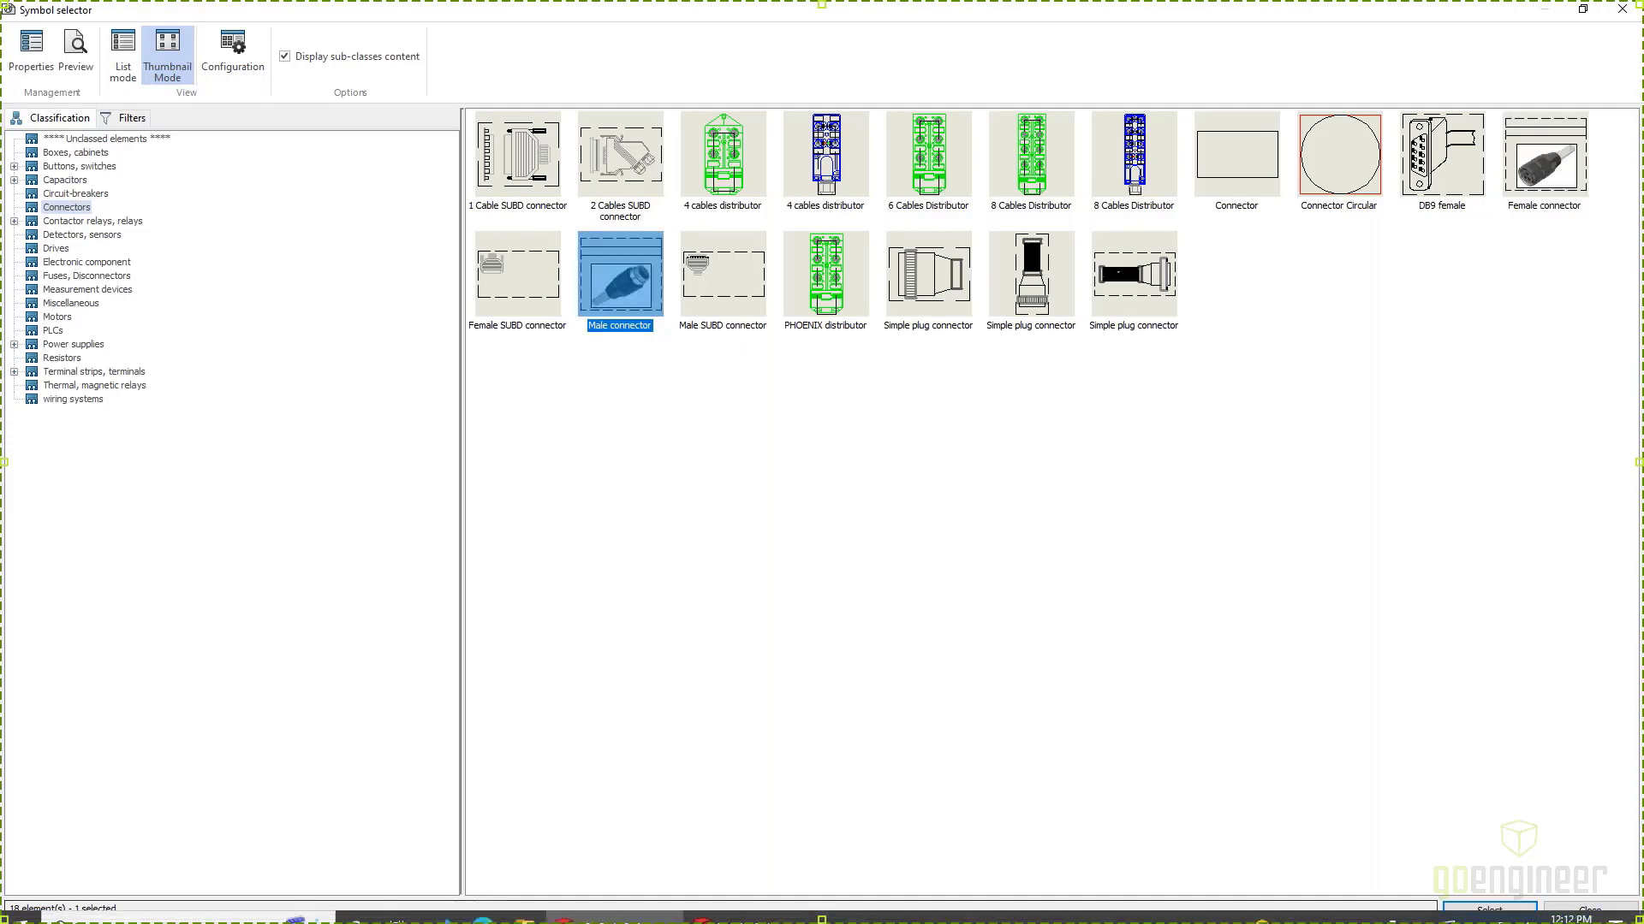
Step: Switch to SOLIDWORKS and open the part 800F_MP4-1_1.SLDPRT from the project's SolidWorks folder, browsing the files as large thumbnails
{"action": "left_click", "coordinate": [712, 909]}
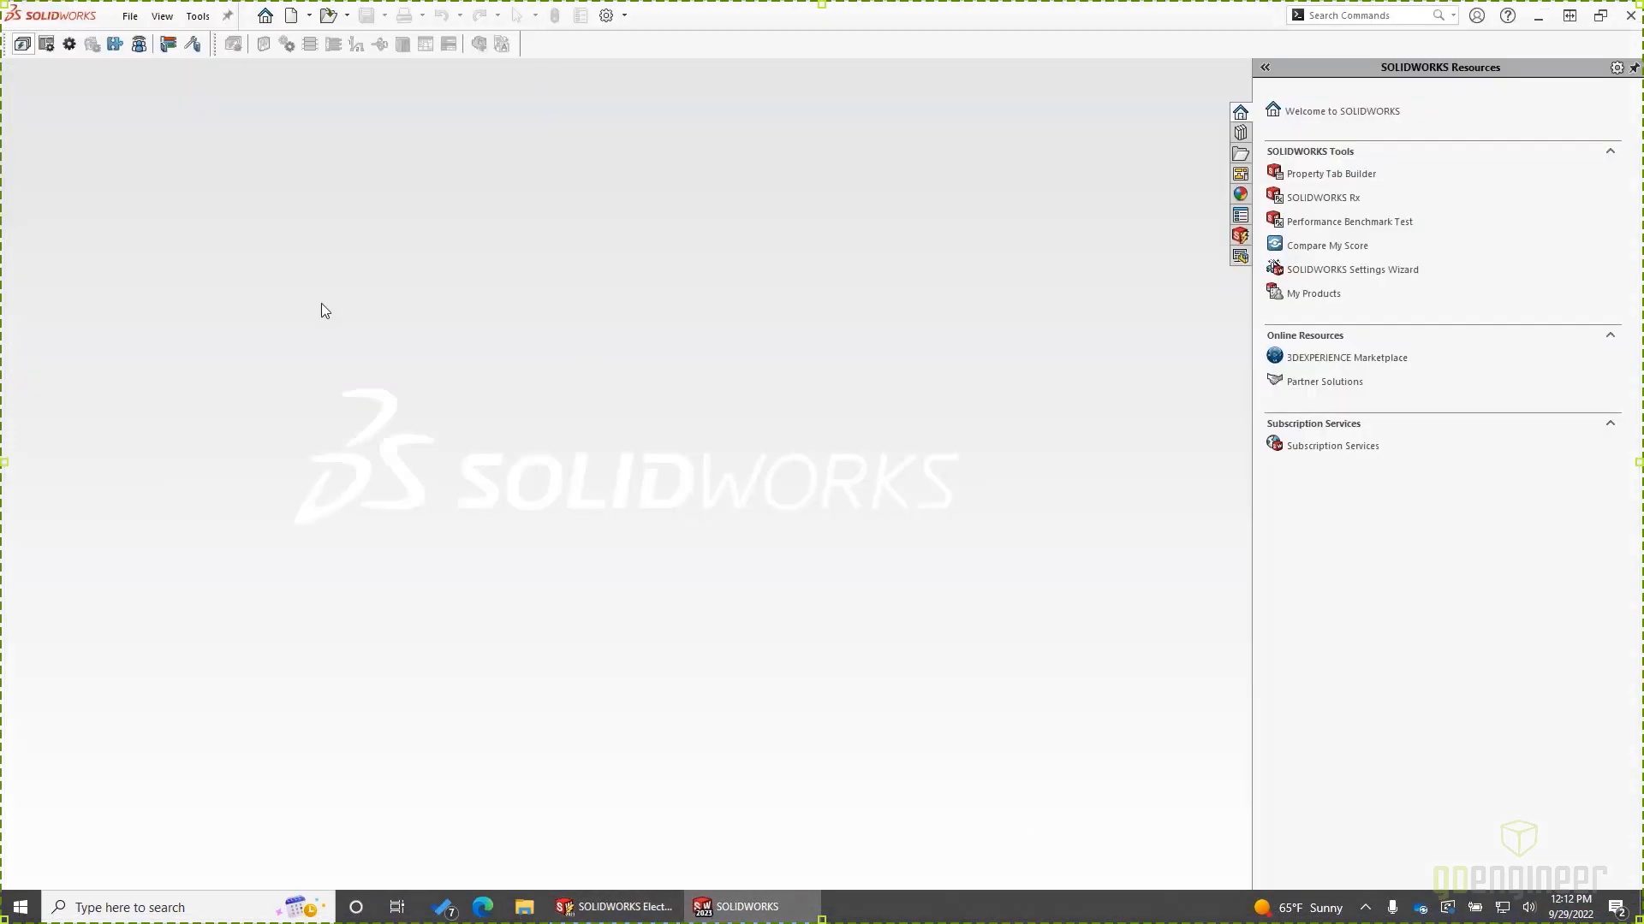
{"action": "left_click", "coordinate": [128, 17]}
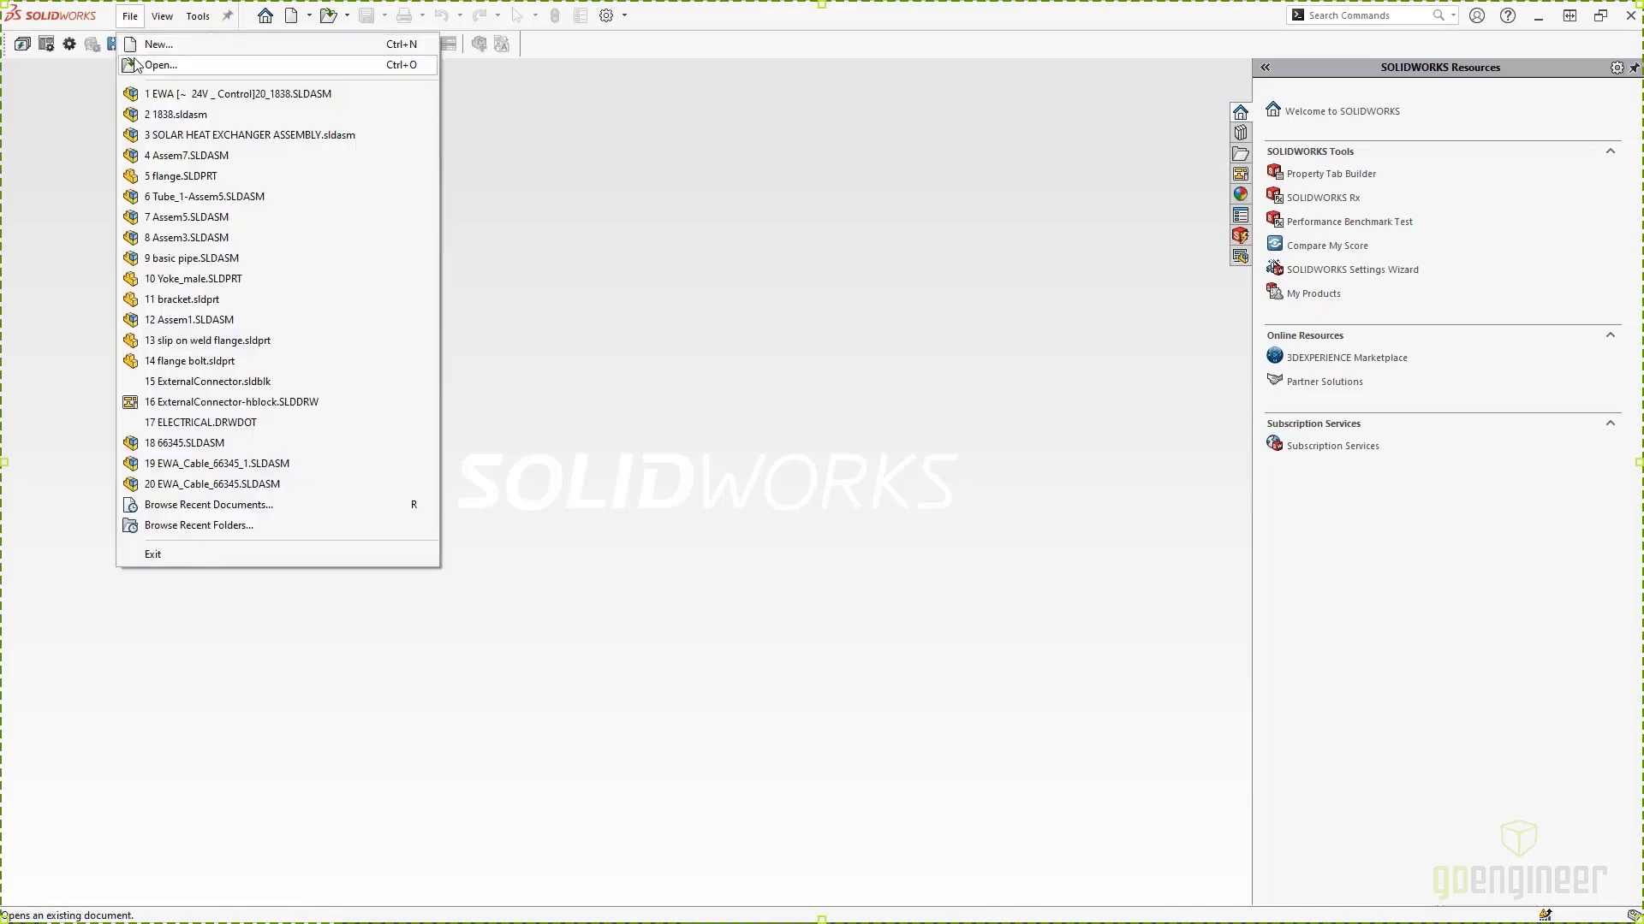
{"action": "left_click", "coordinate": [160, 66]}
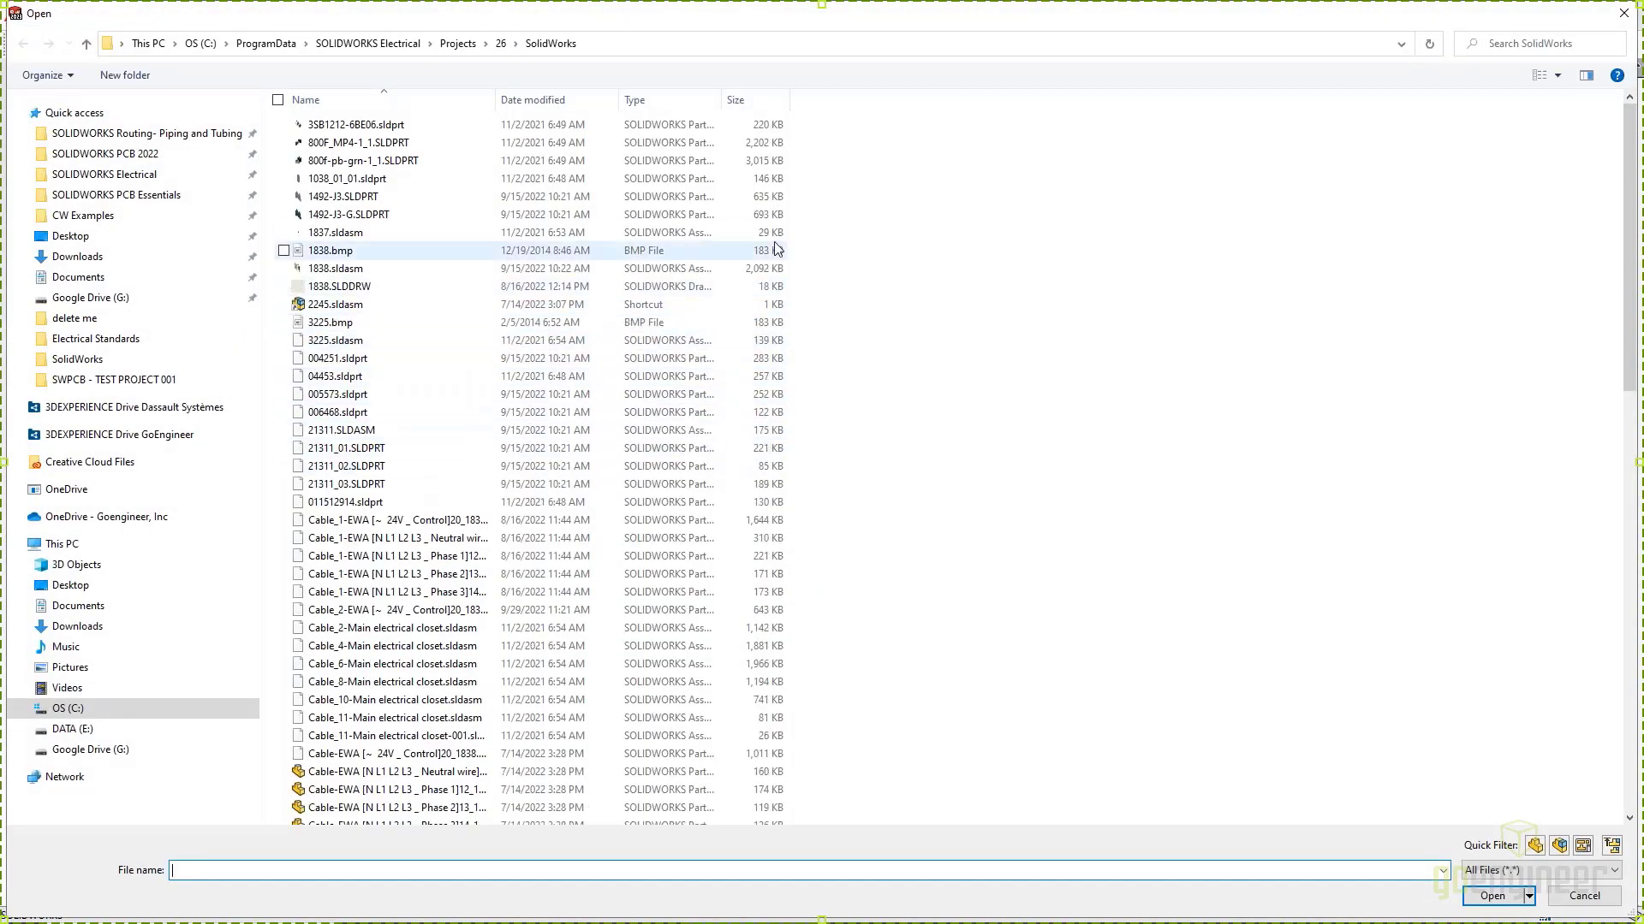
{"action": "left_click", "coordinate": [1551, 79]}
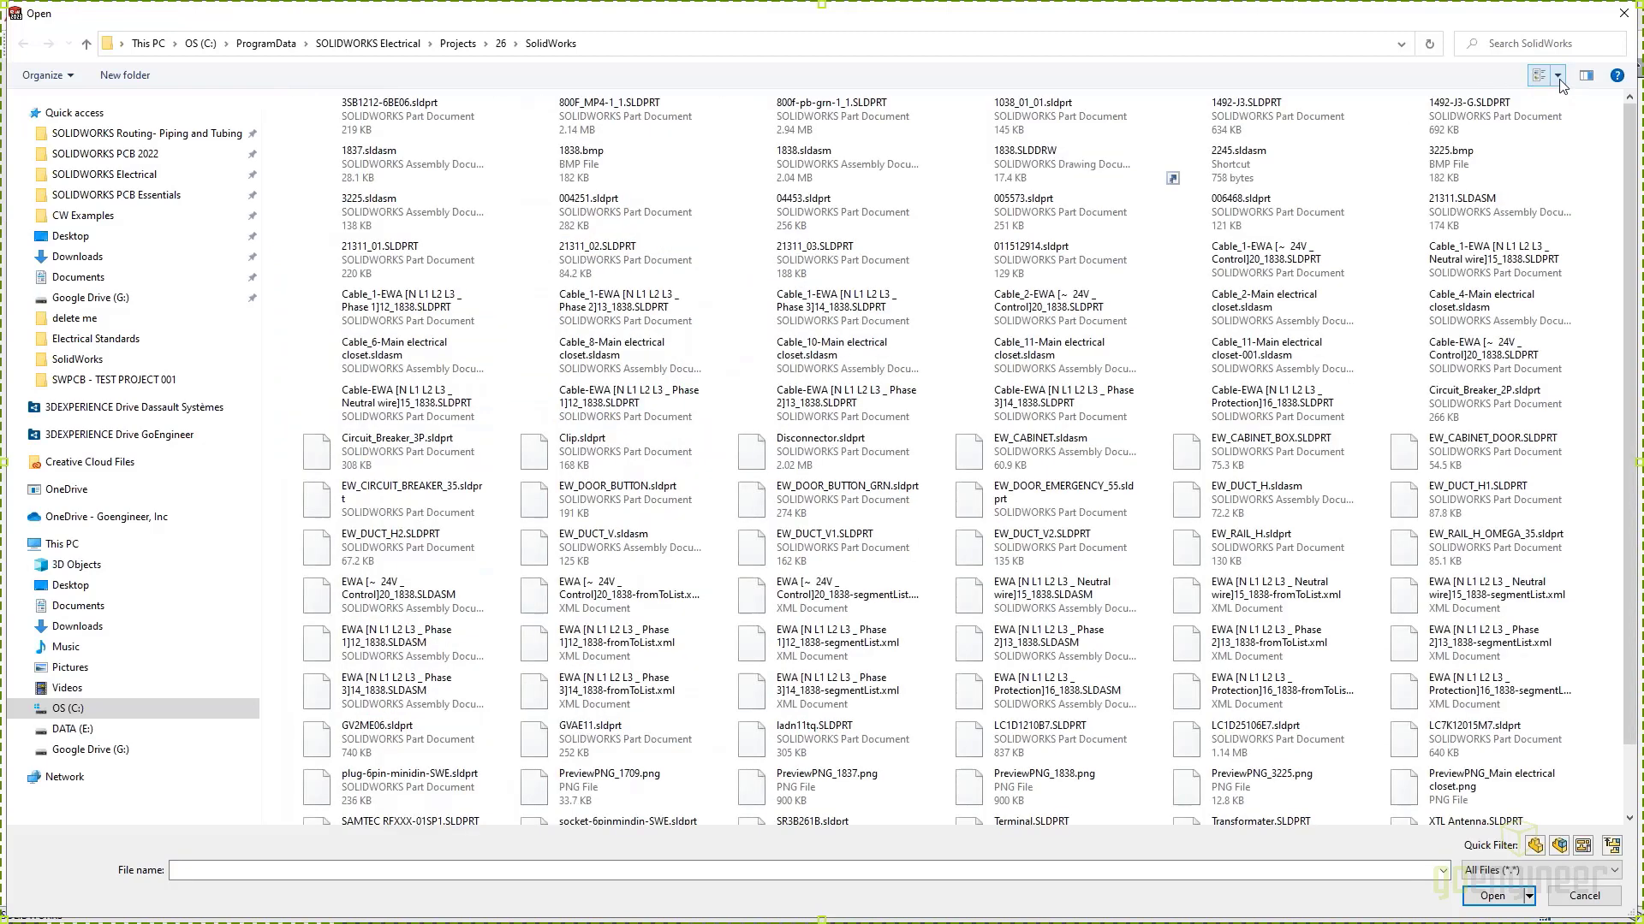
{"action": "left_click", "coordinate": [1558, 77]}
{"action": "left_click", "coordinate": [1570, 28]}
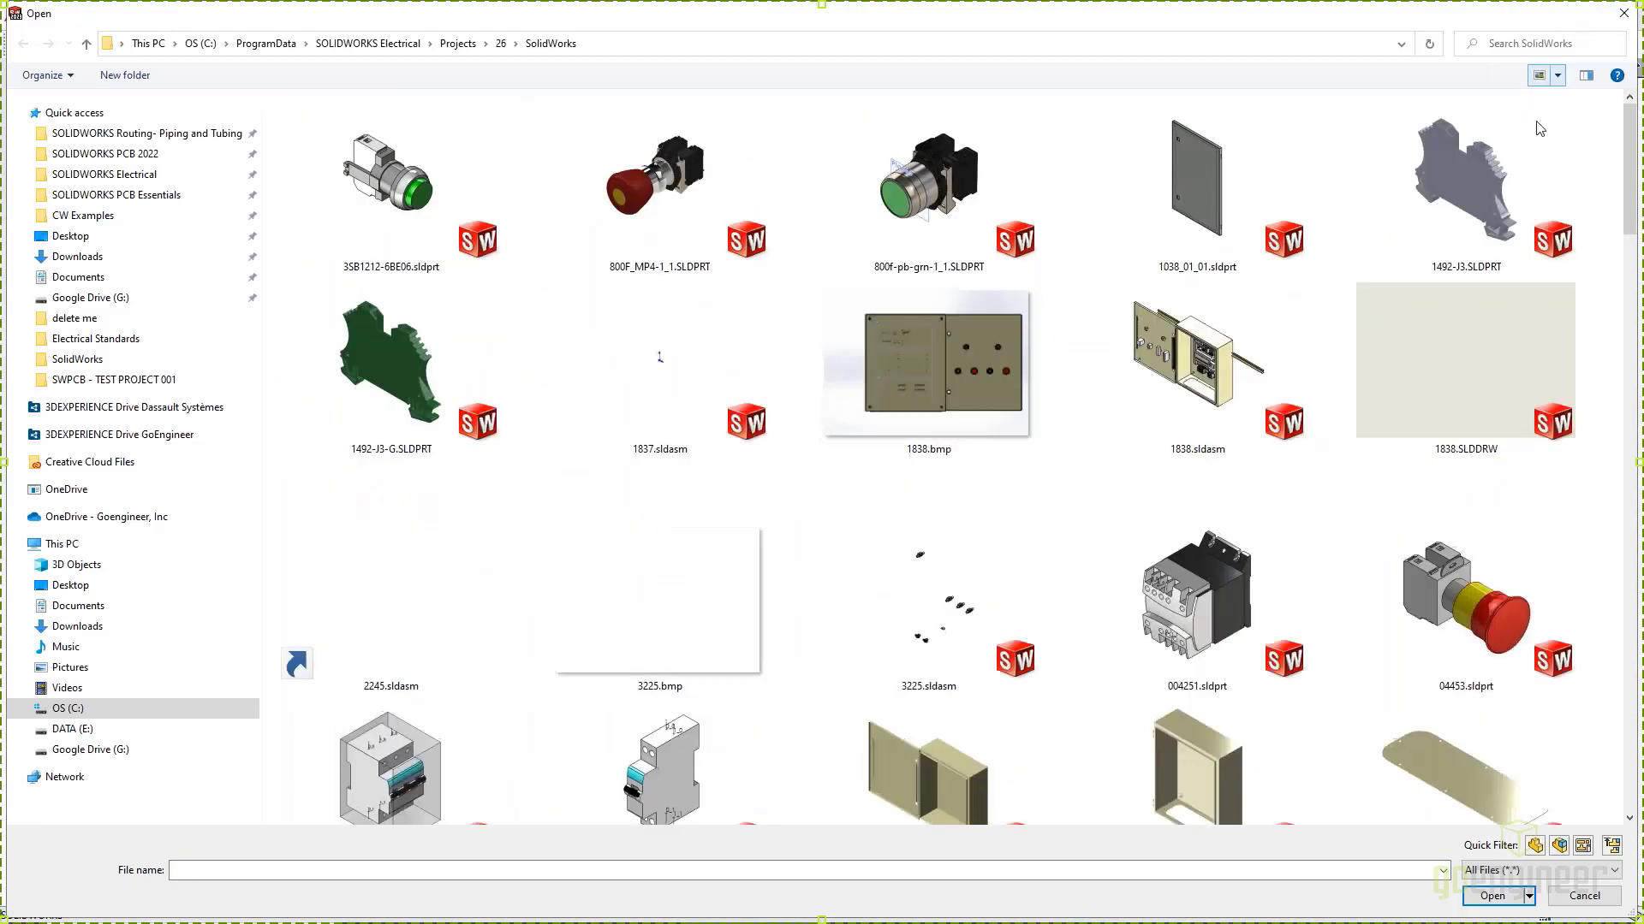
{"action": "left_click", "coordinate": [928, 184]}
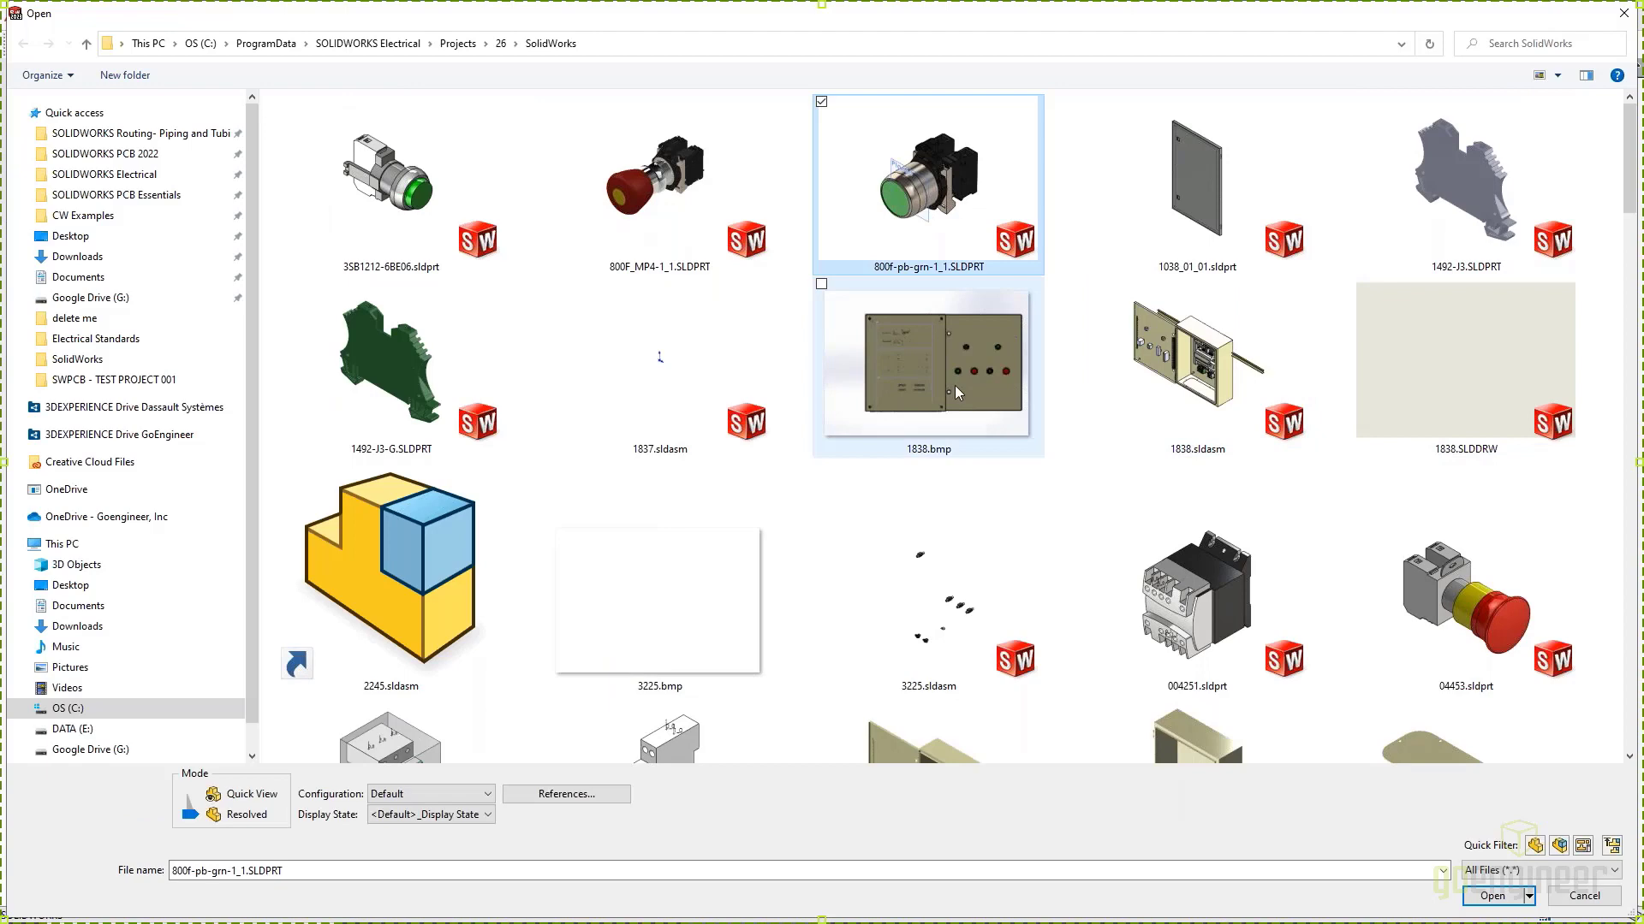
{"action": "left_click", "coordinate": [660, 193]}
{"action": "left_click", "coordinate": [1491, 896]}
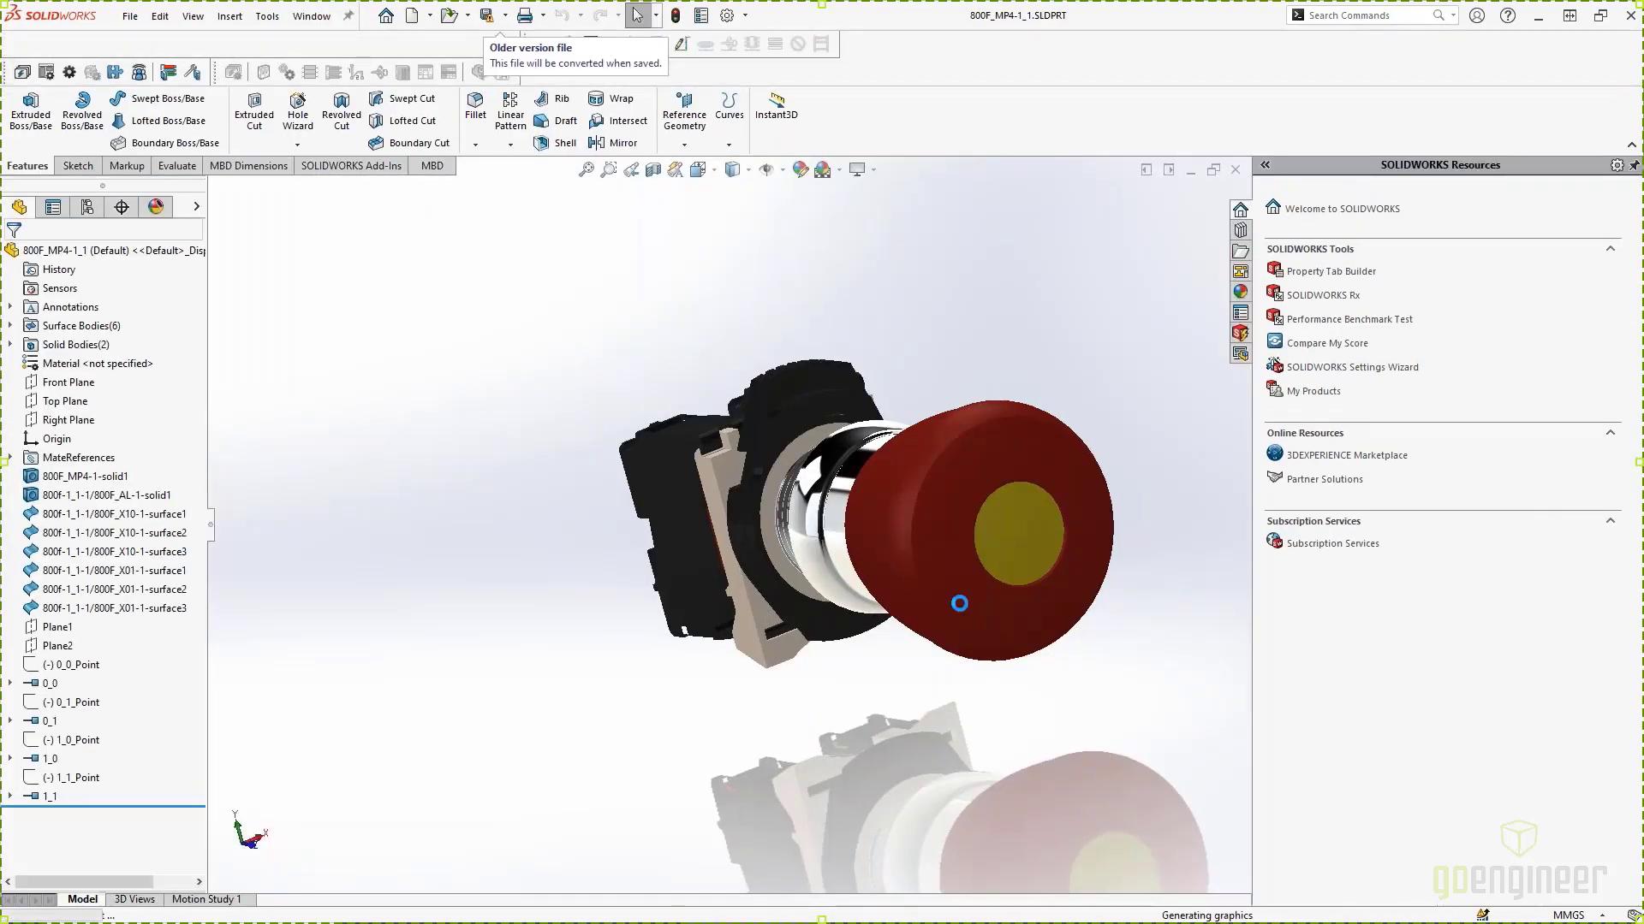
Step: Turn off RealView Graphics and apply the Plain White scene to the emergency stop button part
{"action": "middle_click_drag", "start_coordinate": [827, 709], "coordinate": [844, 599]}
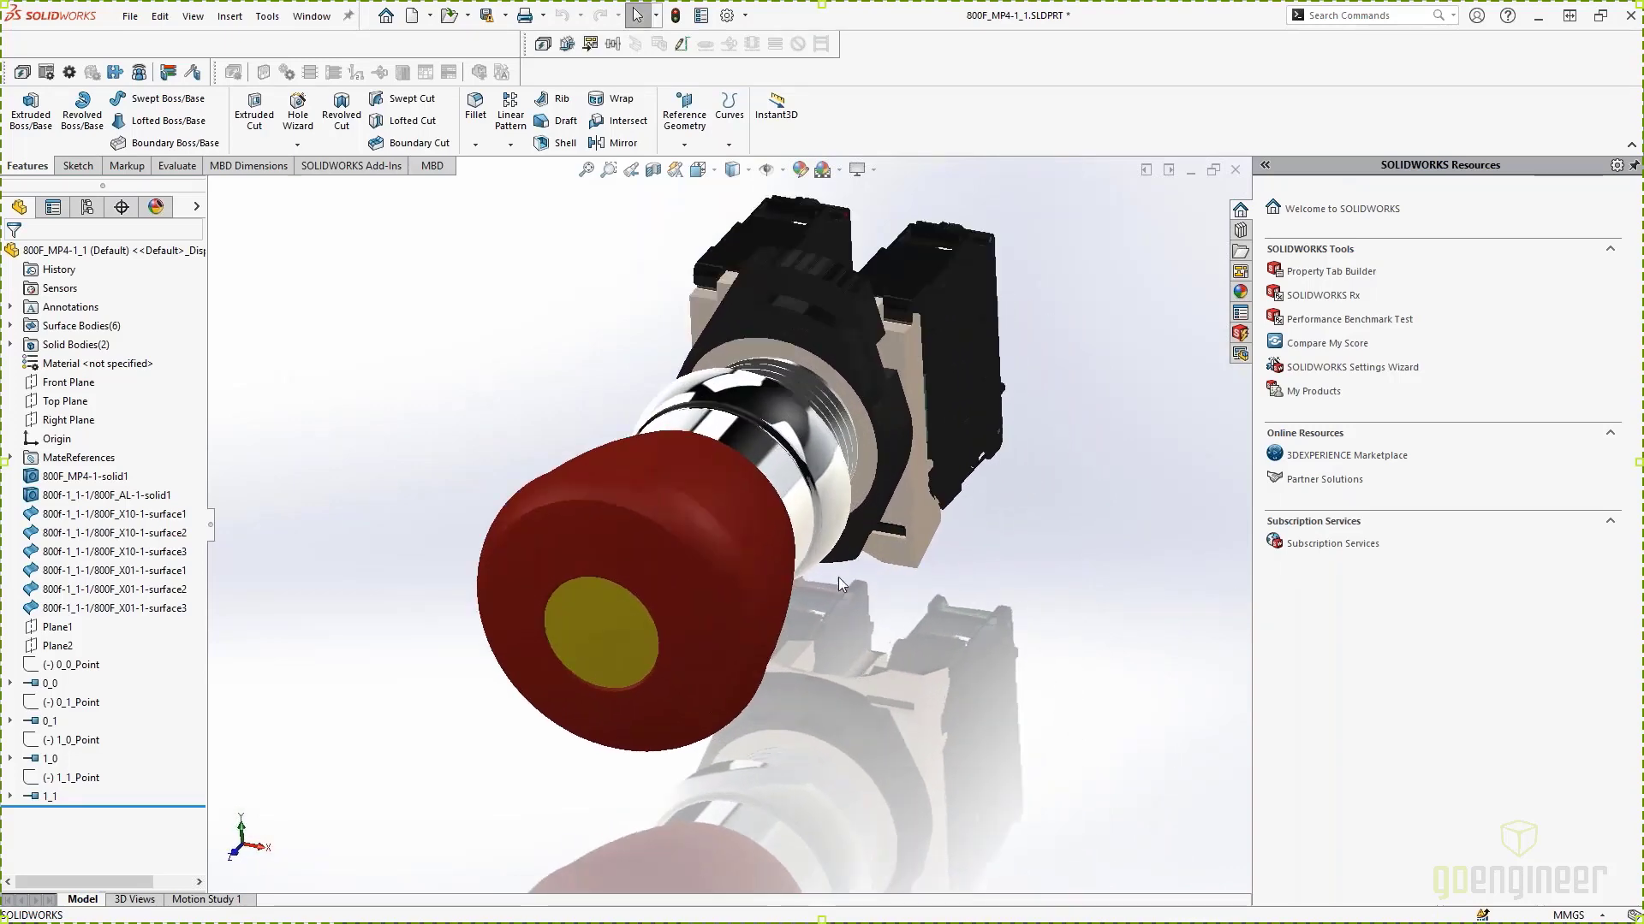
{"action": "scroll", "coordinate": [843, 604], "scroll_direction": "down", "scroll_amount": 4}
{"action": "key", "text": "Escape"}
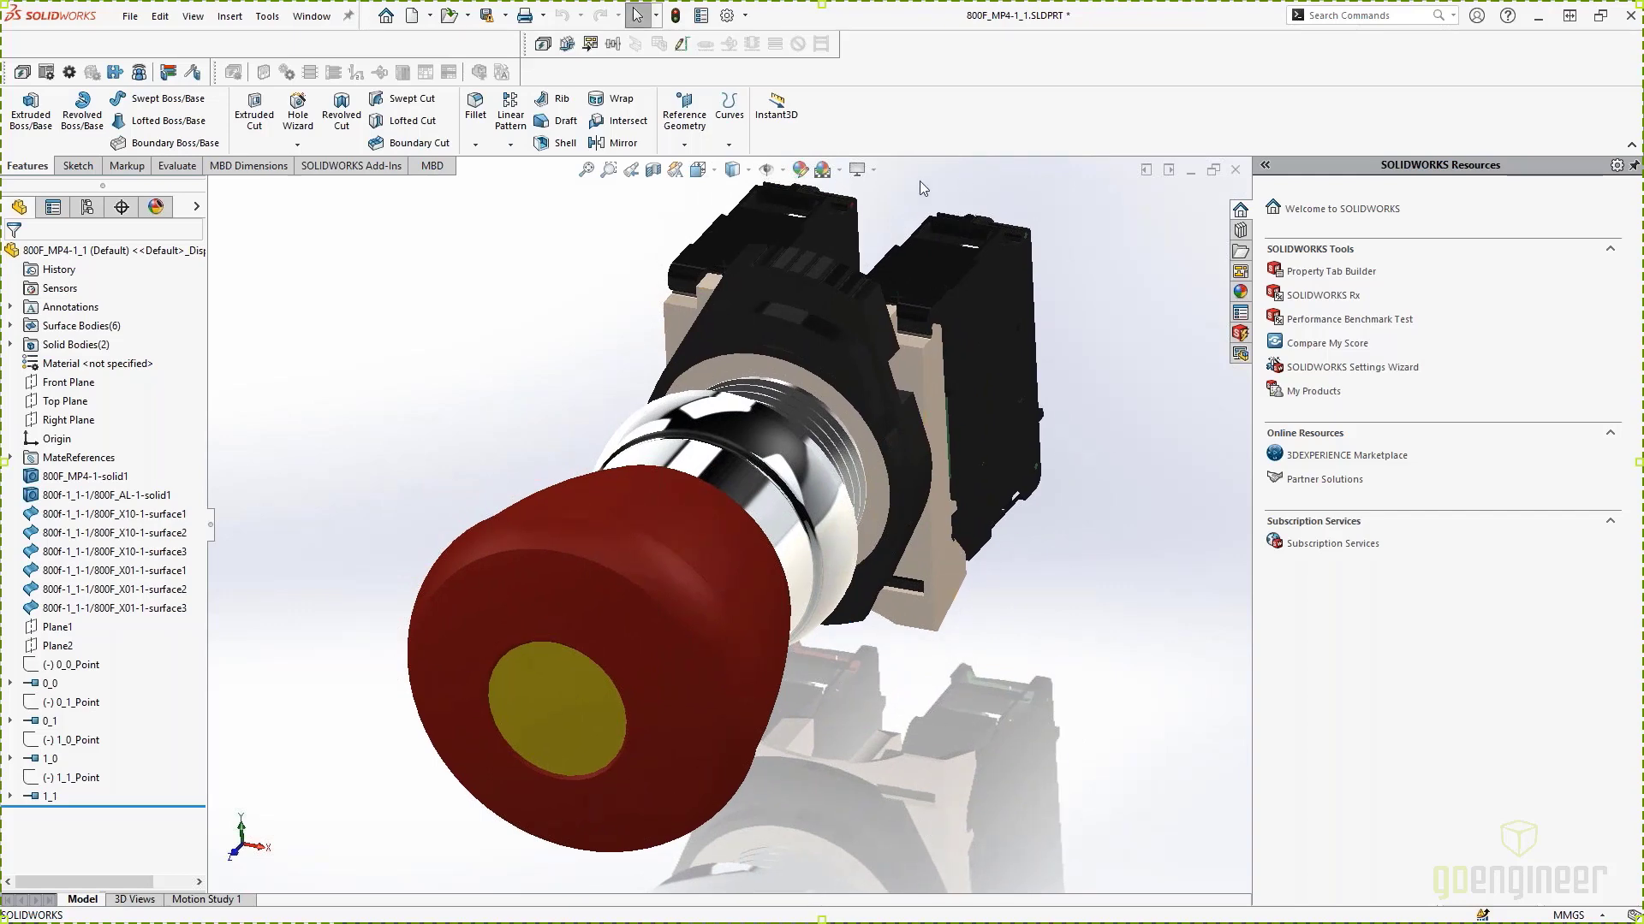
{"action": "left_click", "coordinate": [858, 170]}
{"action": "left_click", "coordinate": [884, 196]}
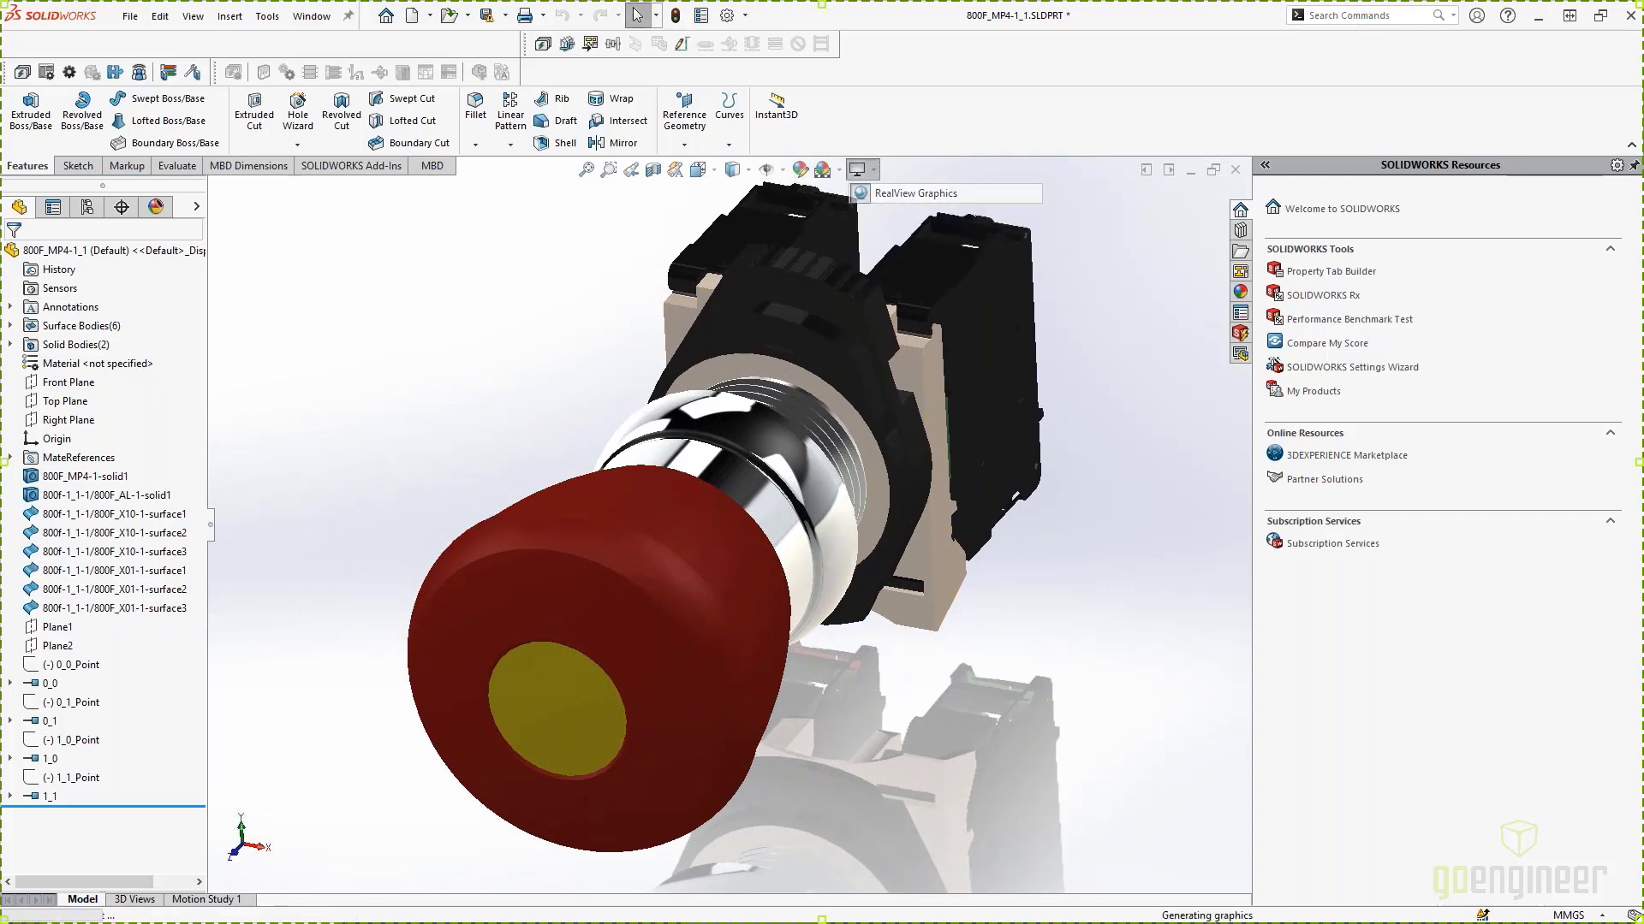
{"action": "left_click", "coordinate": [838, 176]}
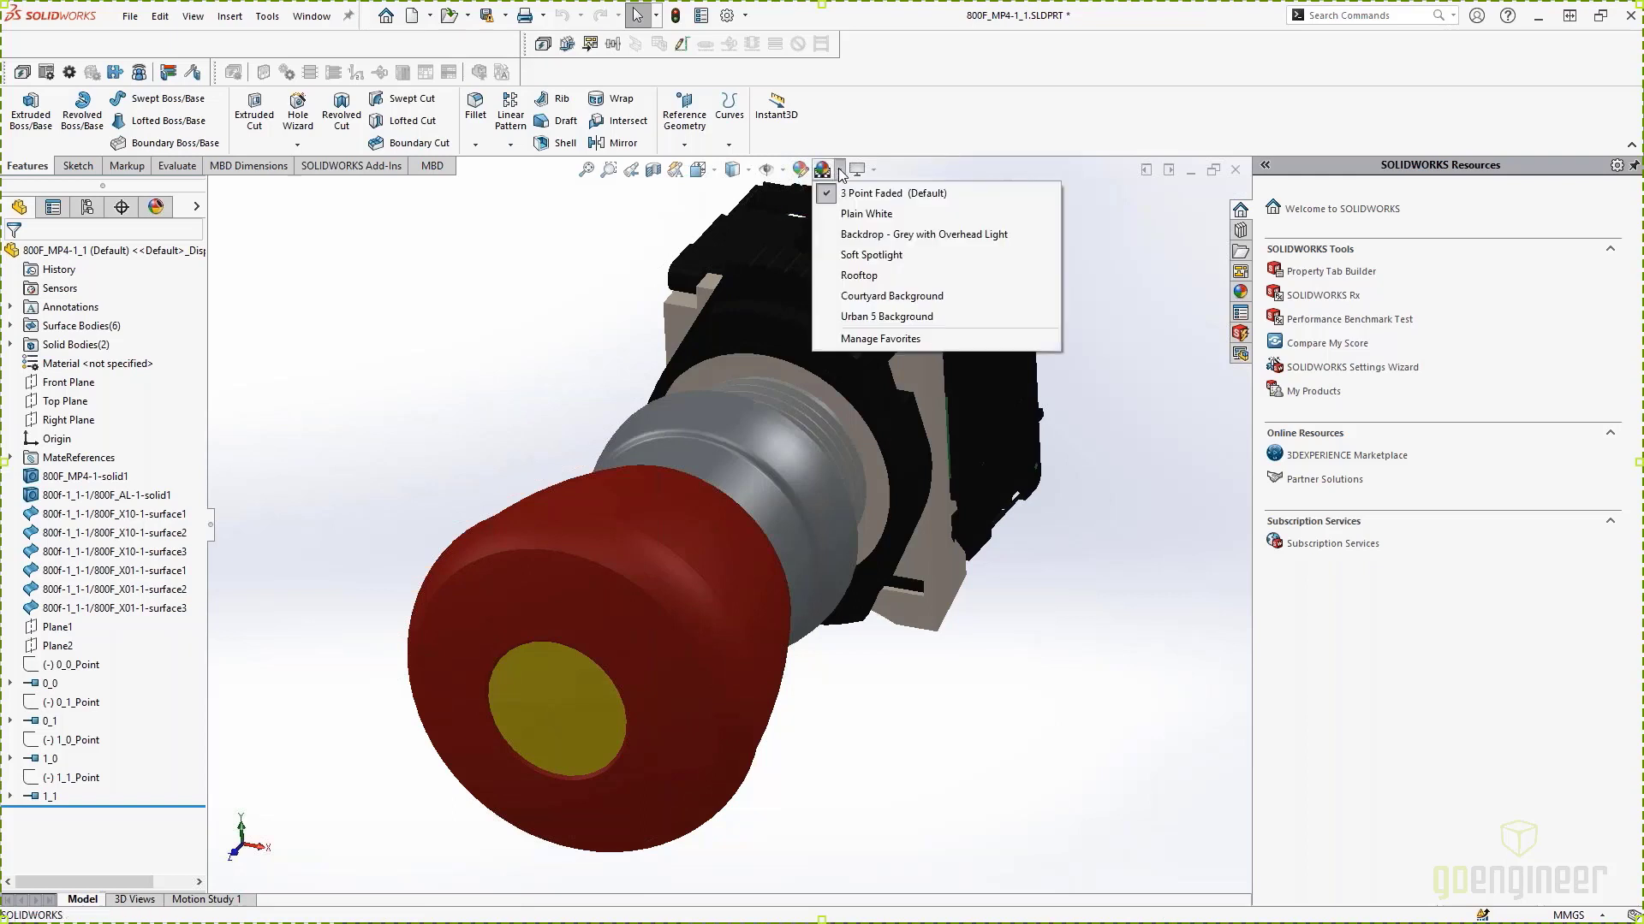
{"action": "left_click", "coordinate": [867, 214]}
{"action": "middle_click_drag", "start_coordinate": [920, 685], "coordinate": [899, 697]}
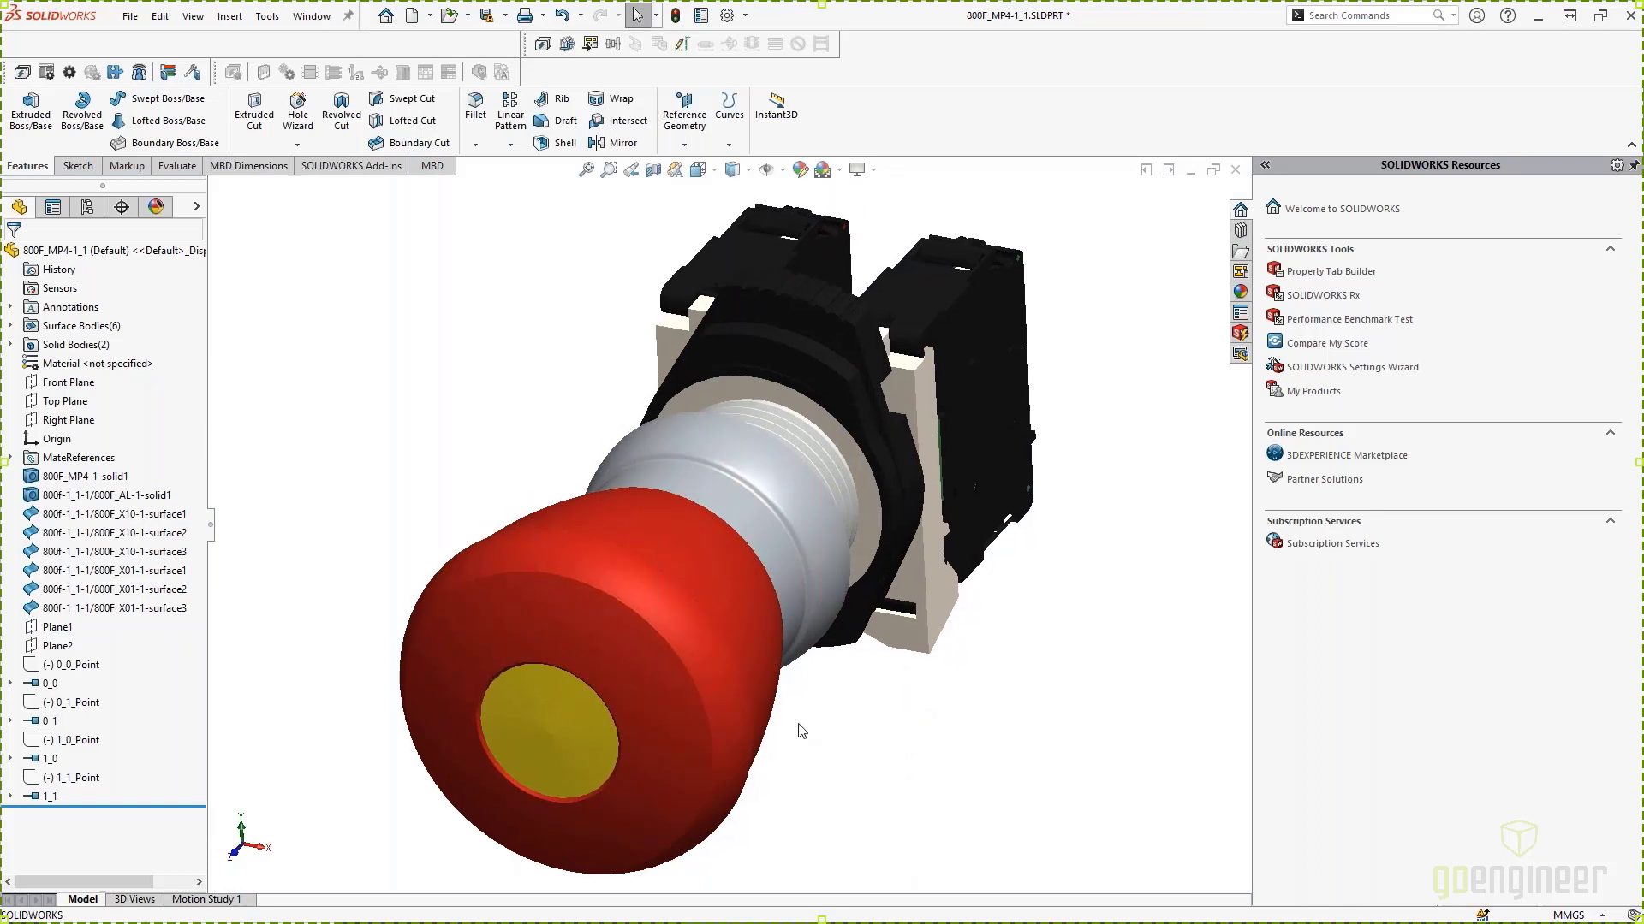
Step: Capture an image of the emergency stop button view, switch to Paint and paste the capture into a blank picture
{"action": "left_click", "coordinate": [189, 19]}
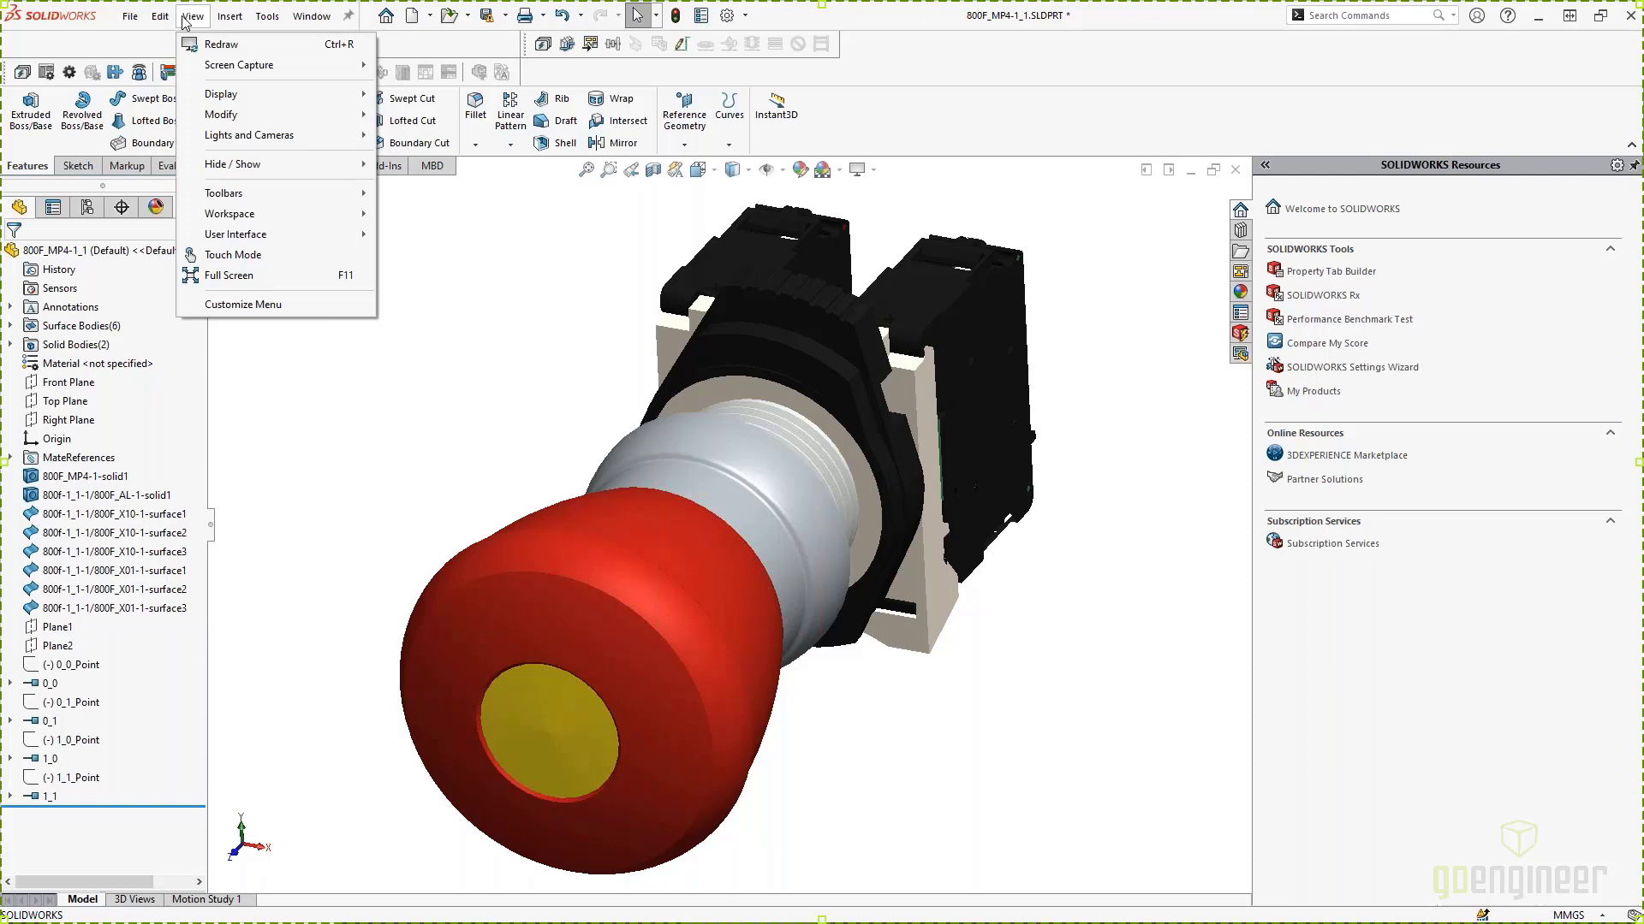
{"action": "mouse_move", "coordinate": [223, 67]}
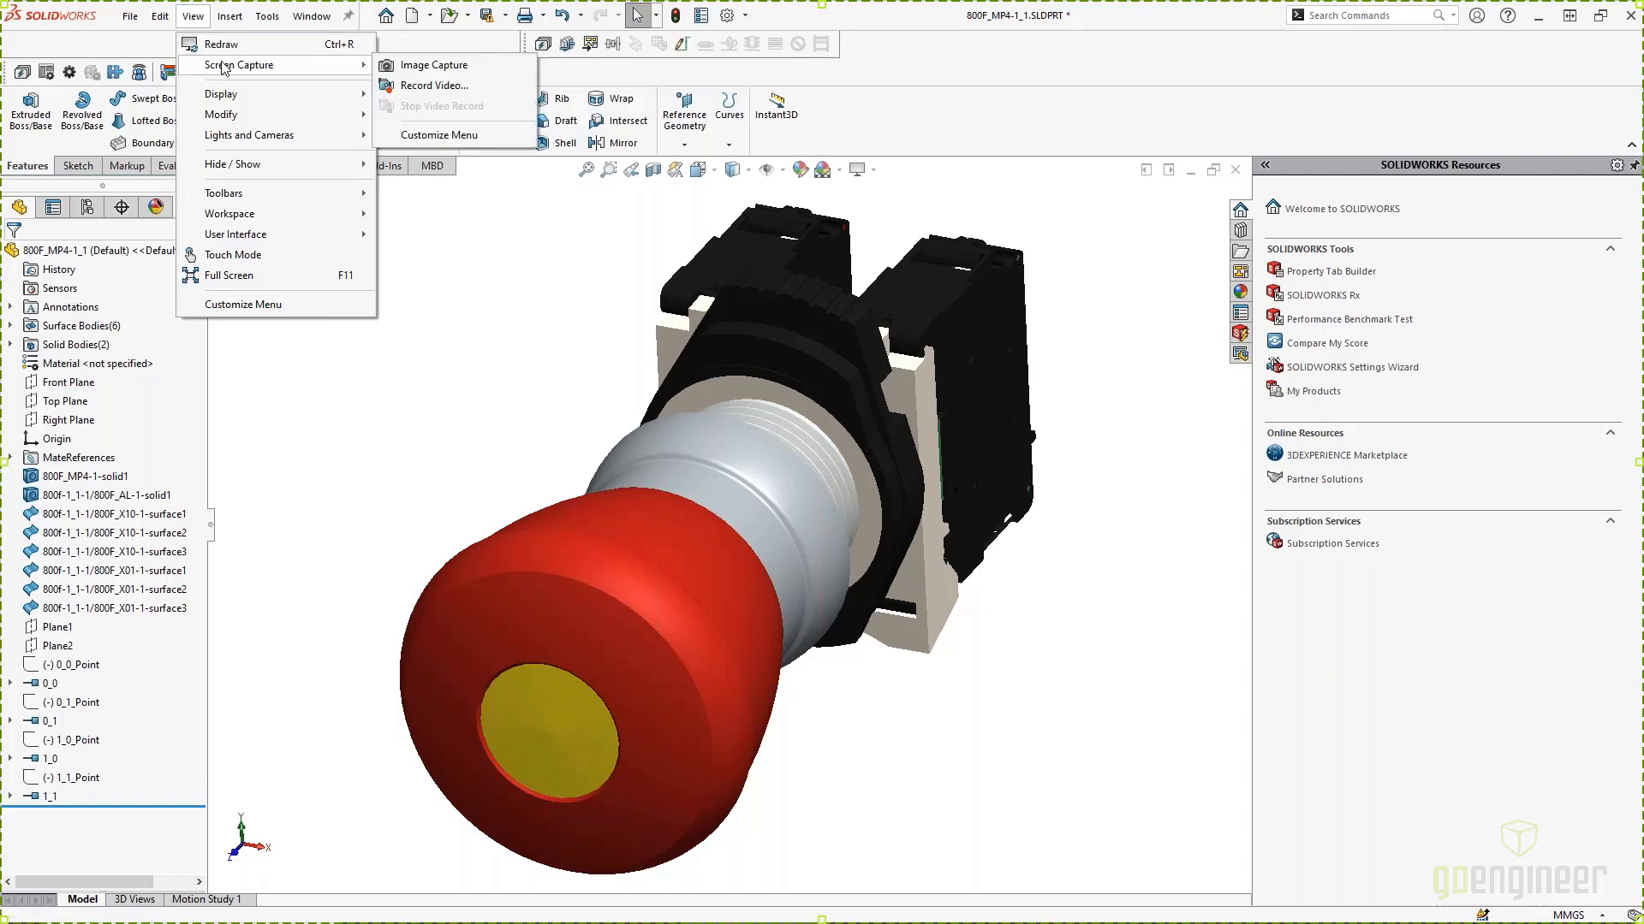
{"action": "left_click", "coordinate": [437, 69]}
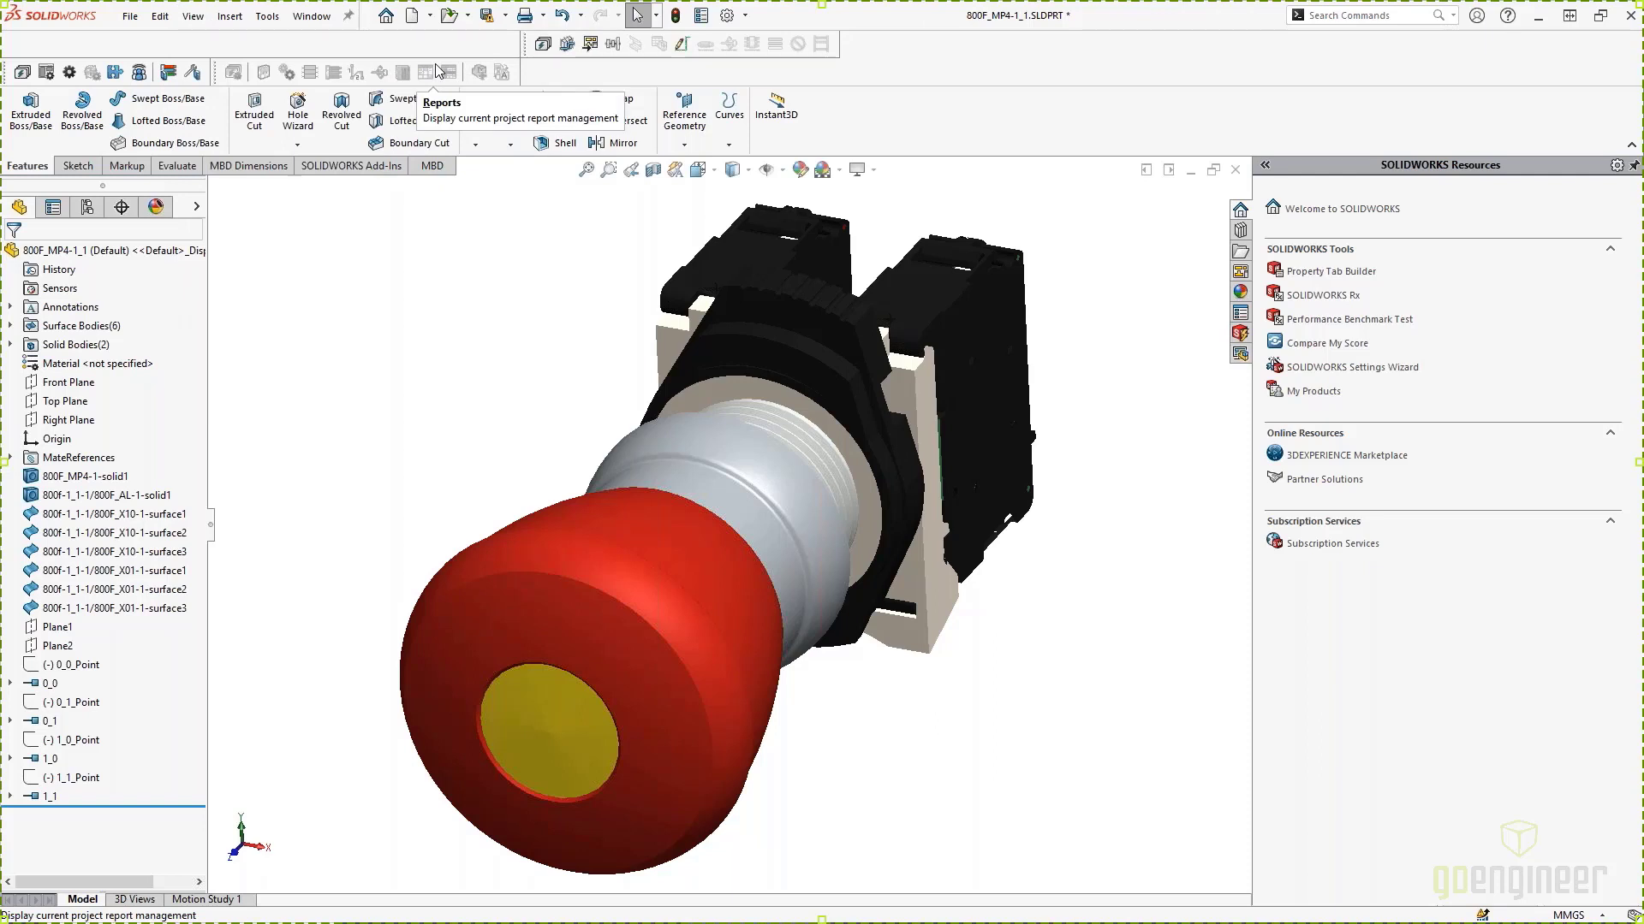
{"action": "key", "text": "super"}
{"action": "type", "text": "paint"}
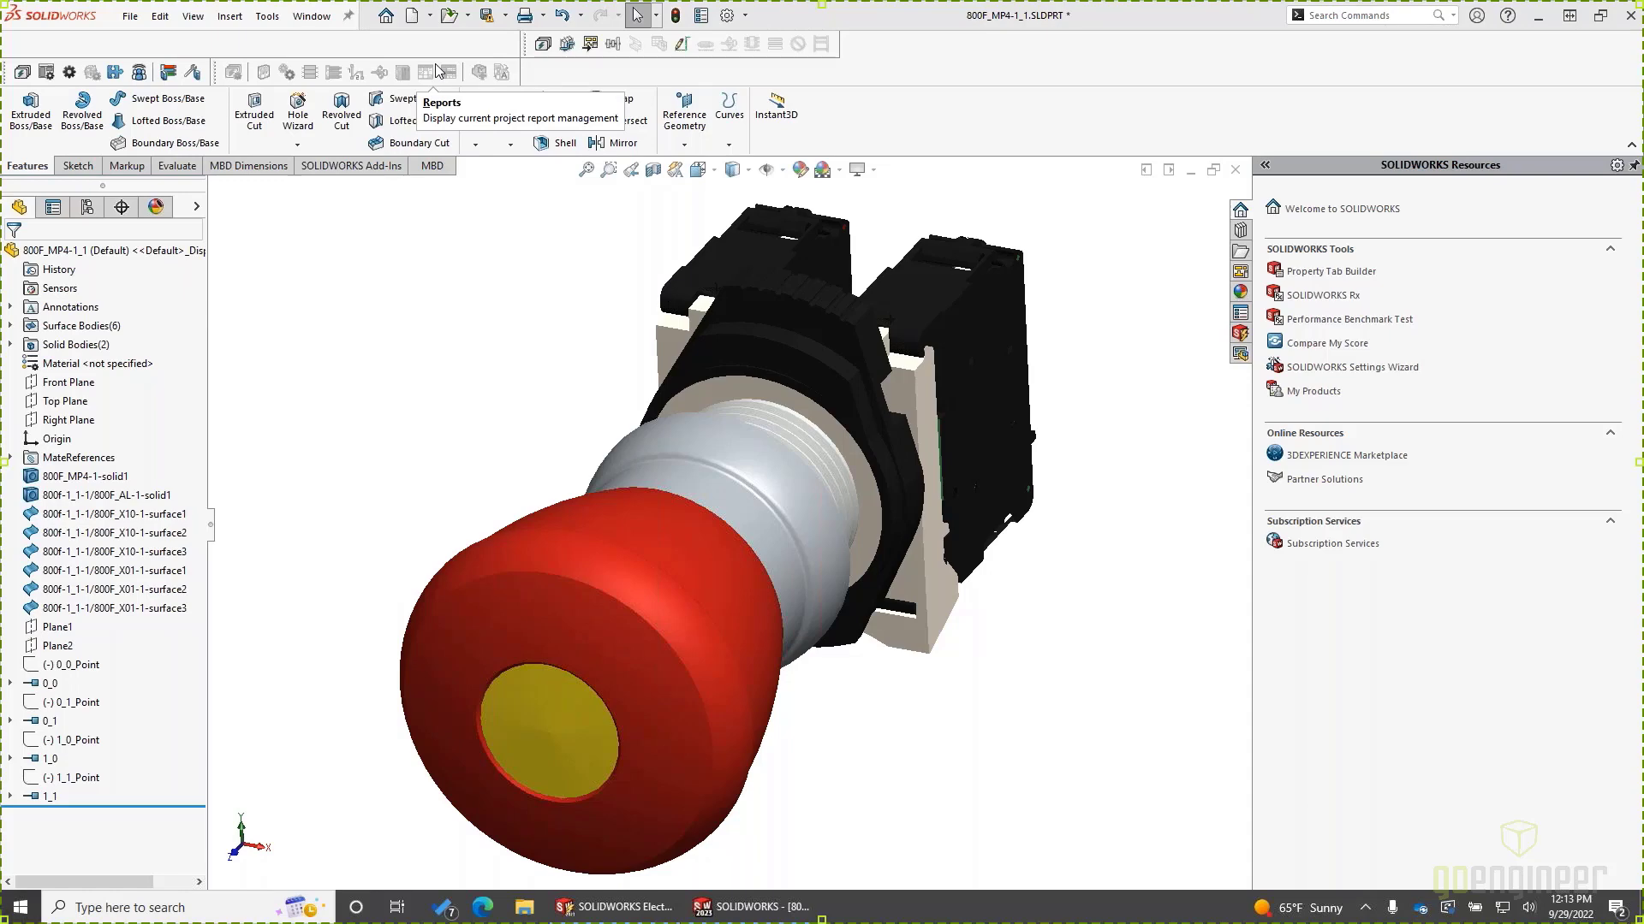
{"action": "key", "text": "Return"}
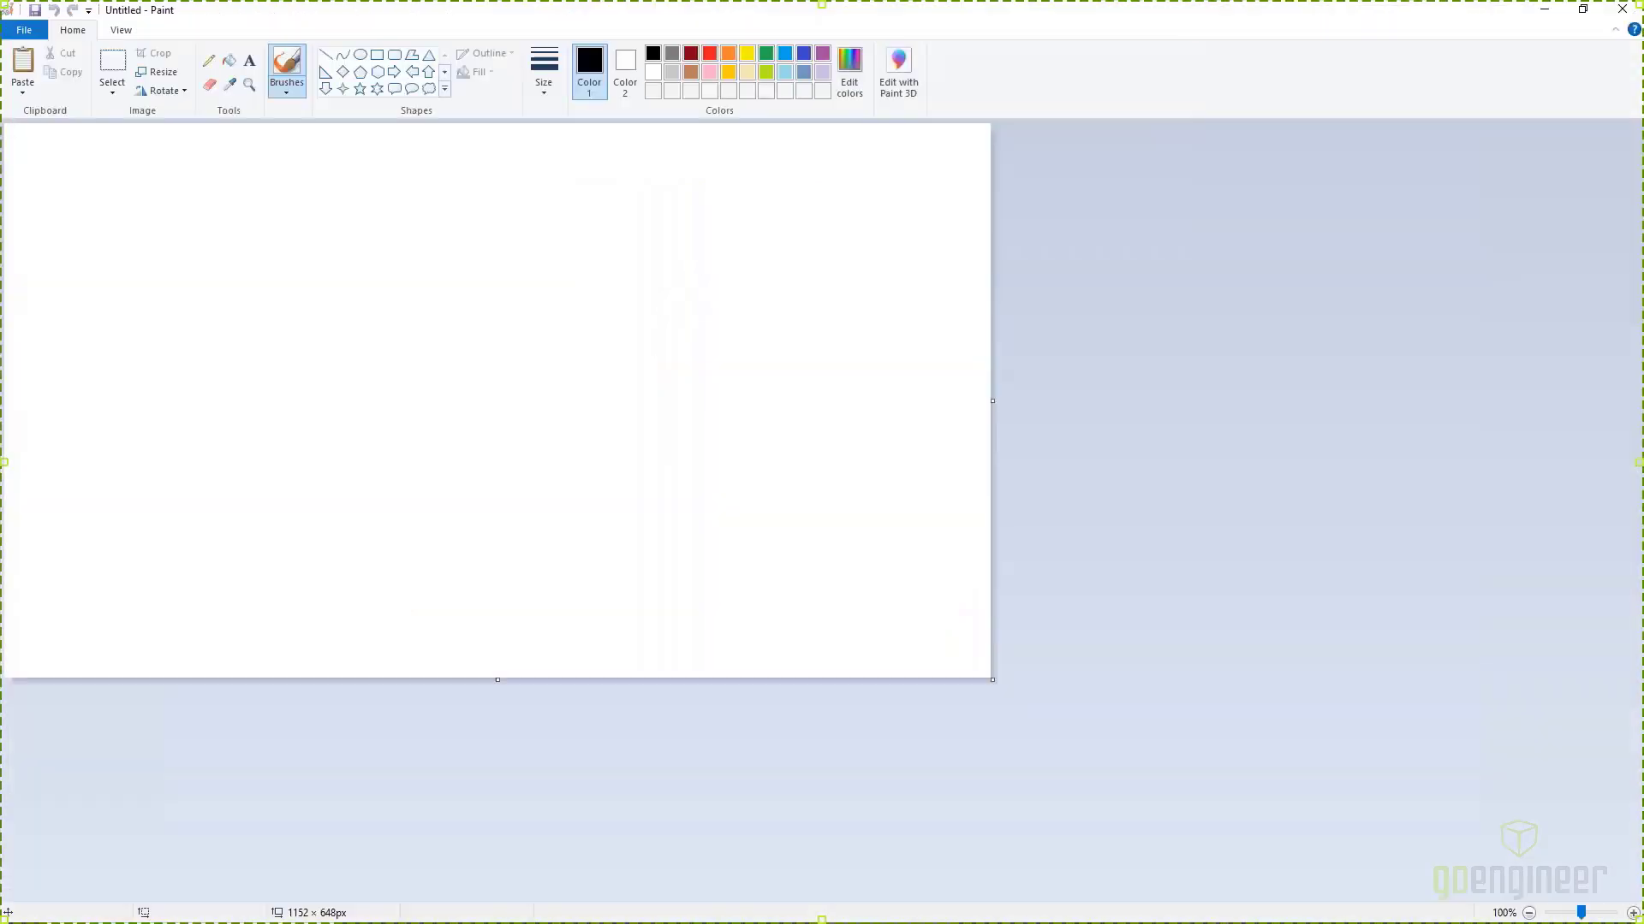
{"action": "key", "text": "ctrl+v"}
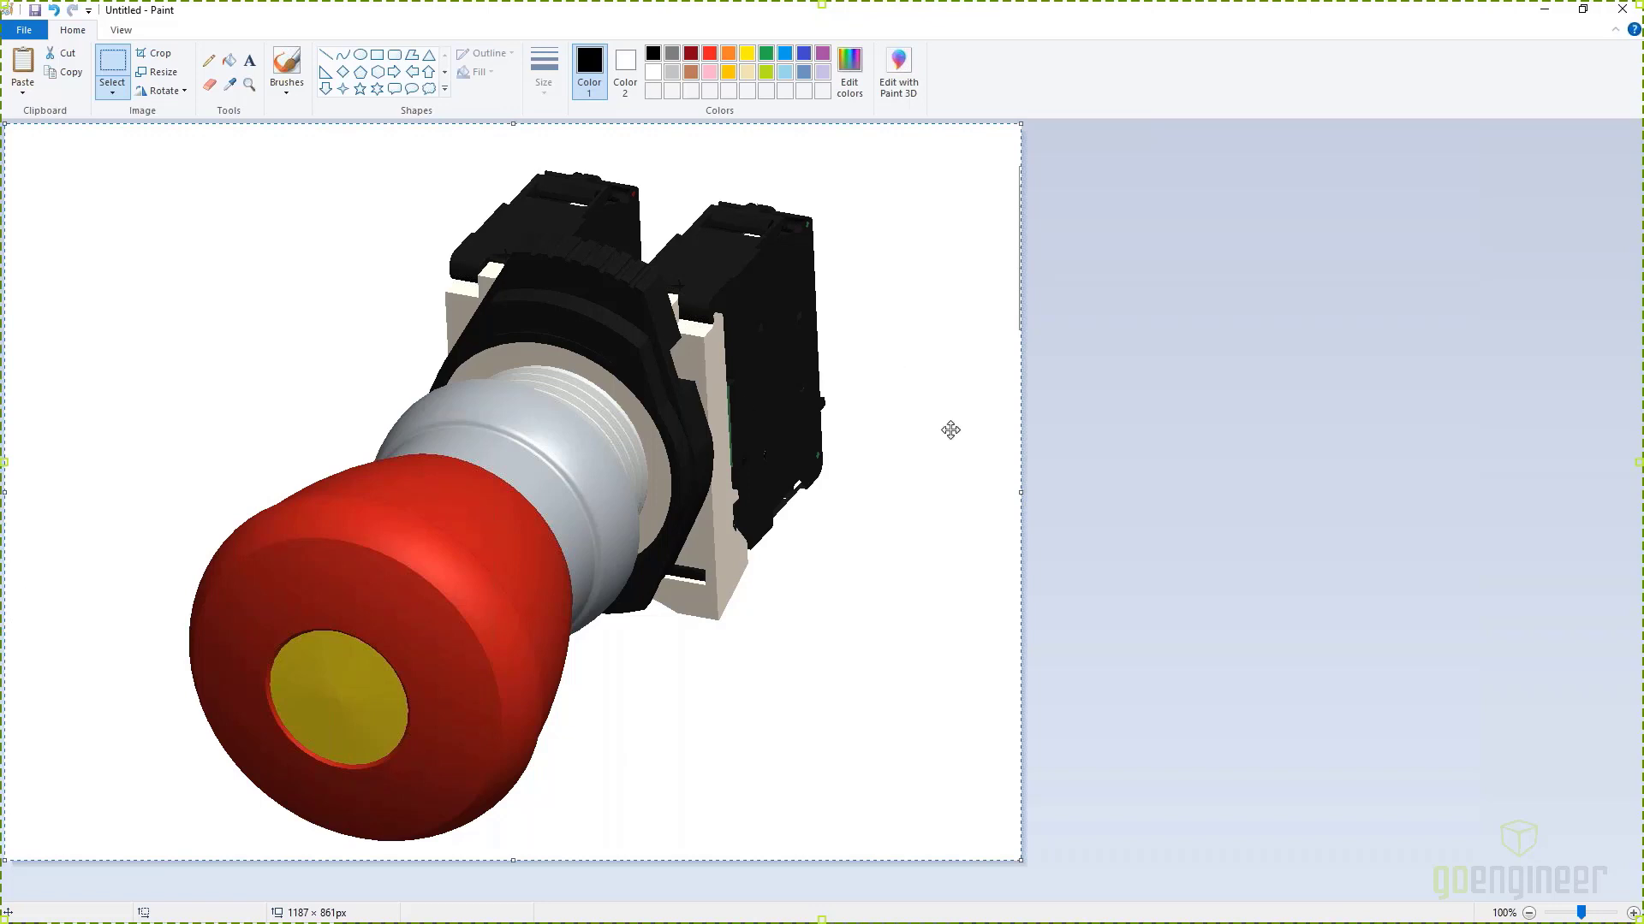
Step: Start saving the picture with the name ESTOP and the 24-bit Bitmap file type
{"action": "key", "text": "ctrl+s"}
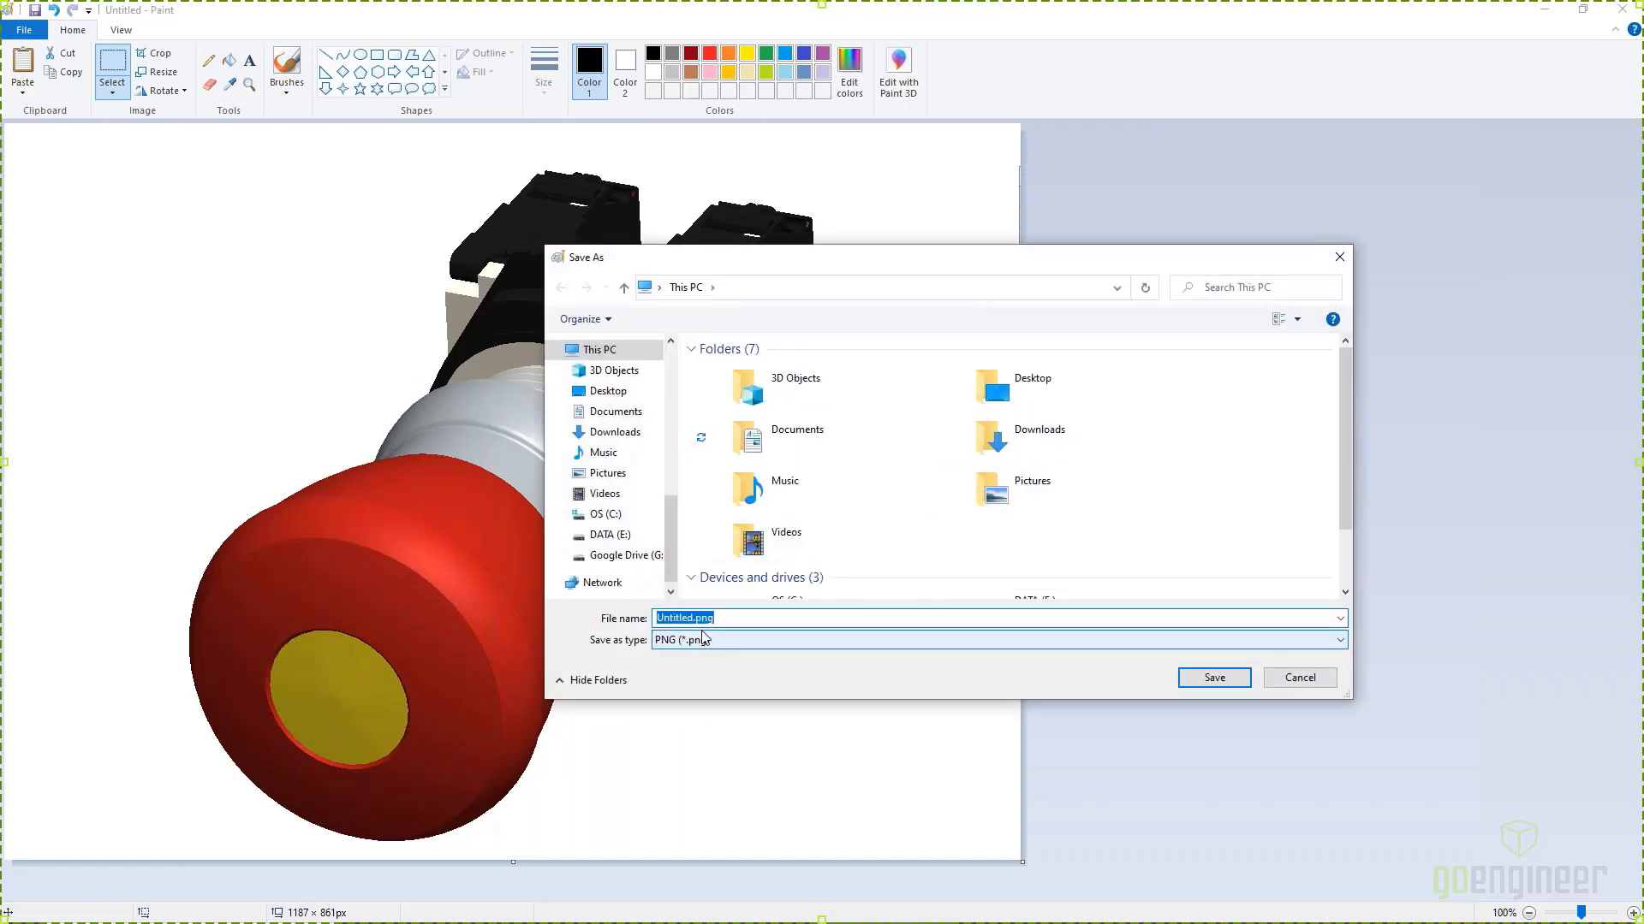
{"action": "left_click", "coordinate": [689, 642]}
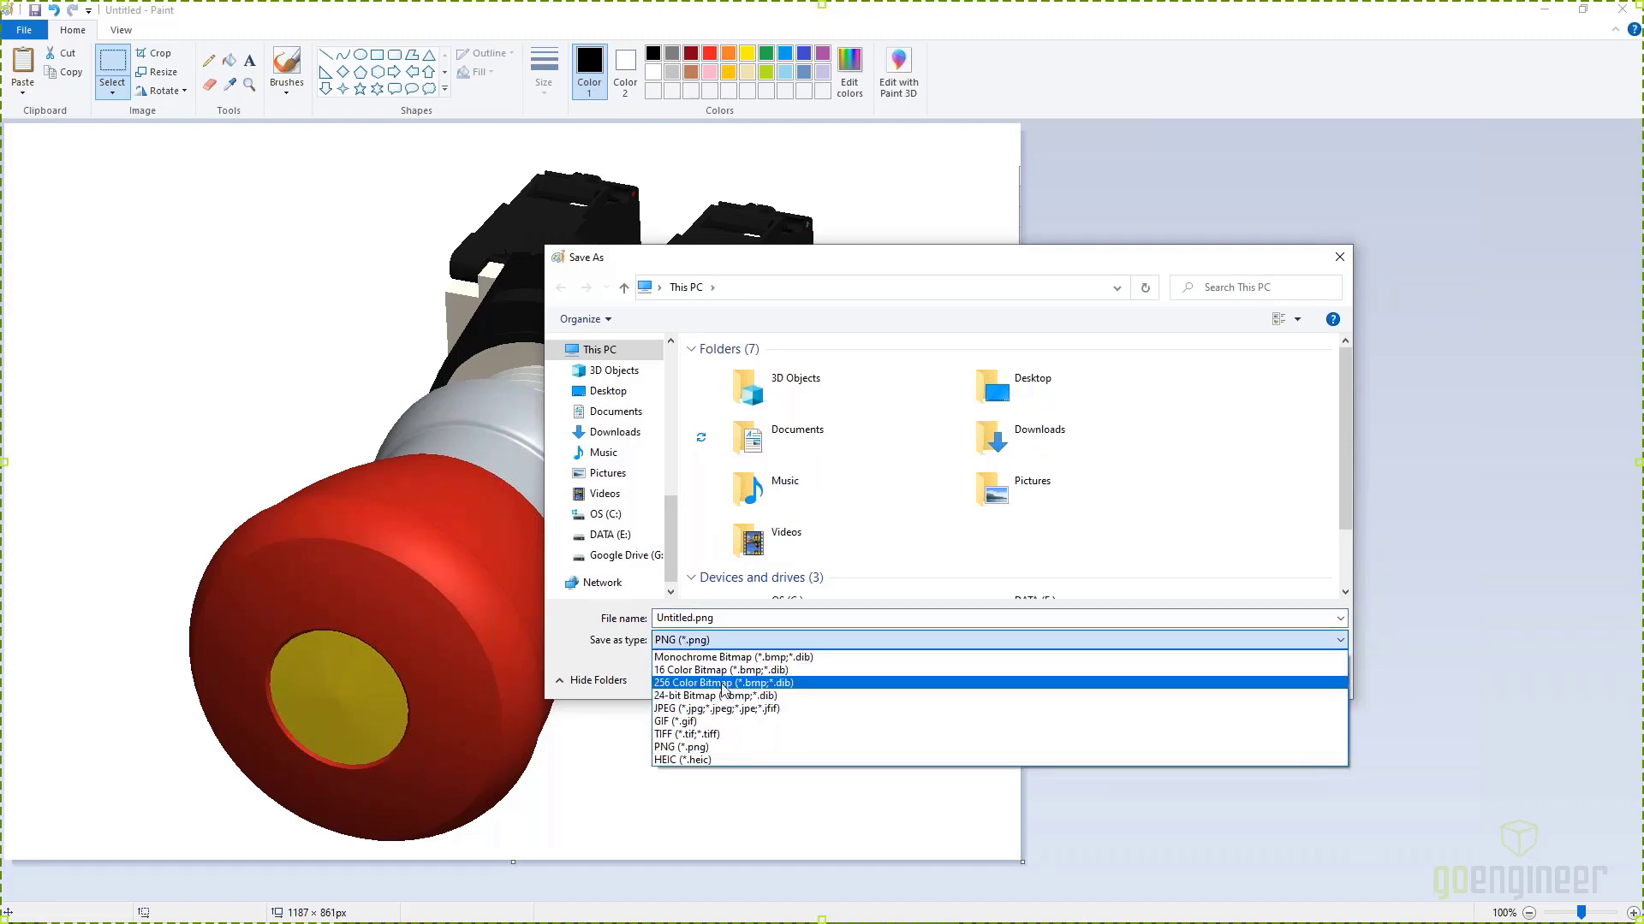
{"action": "left_click", "coordinate": [724, 695]}
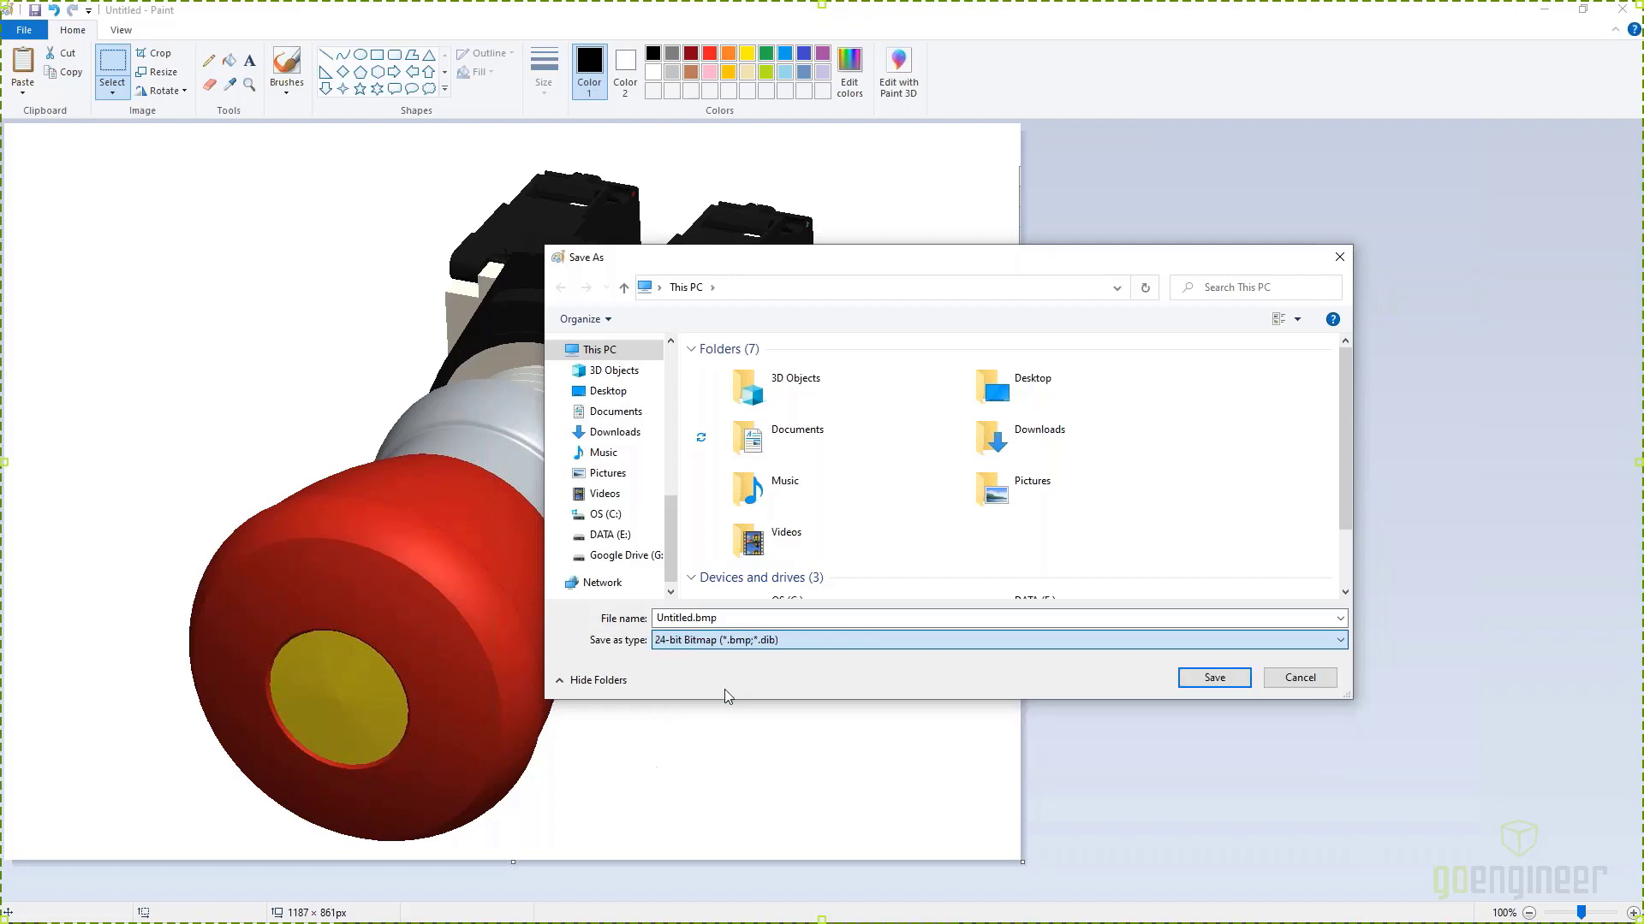
{"action": "left_click", "coordinate": [741, 619]}
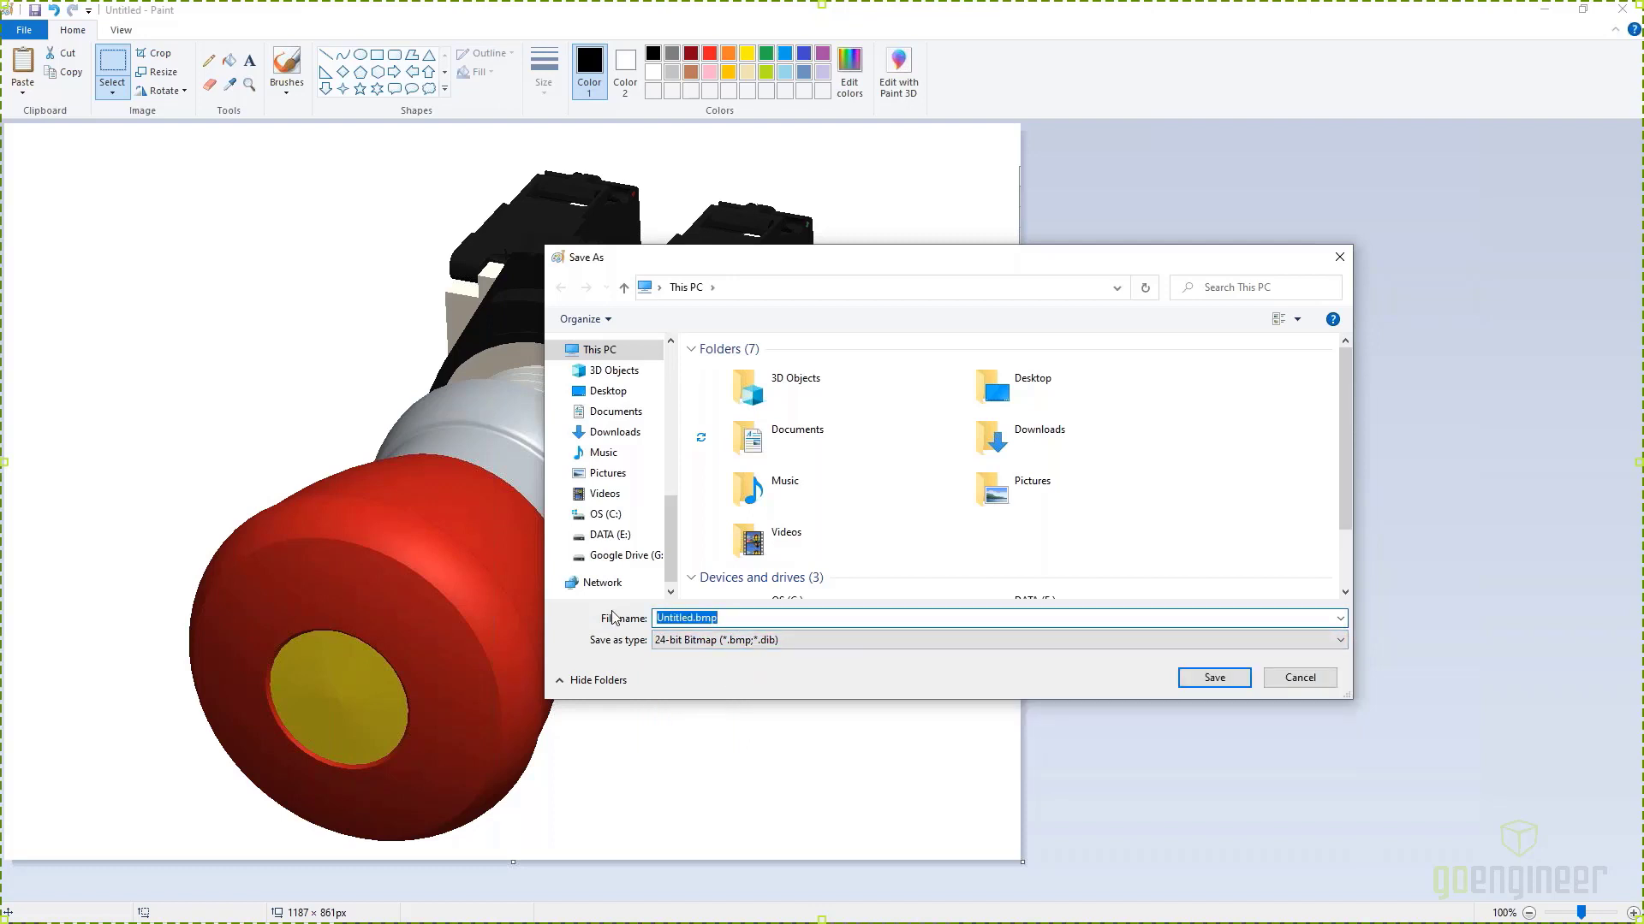
{"action": "type", "text": "ES"}
{"action": "left_click", "coordinate": [743, 644]}
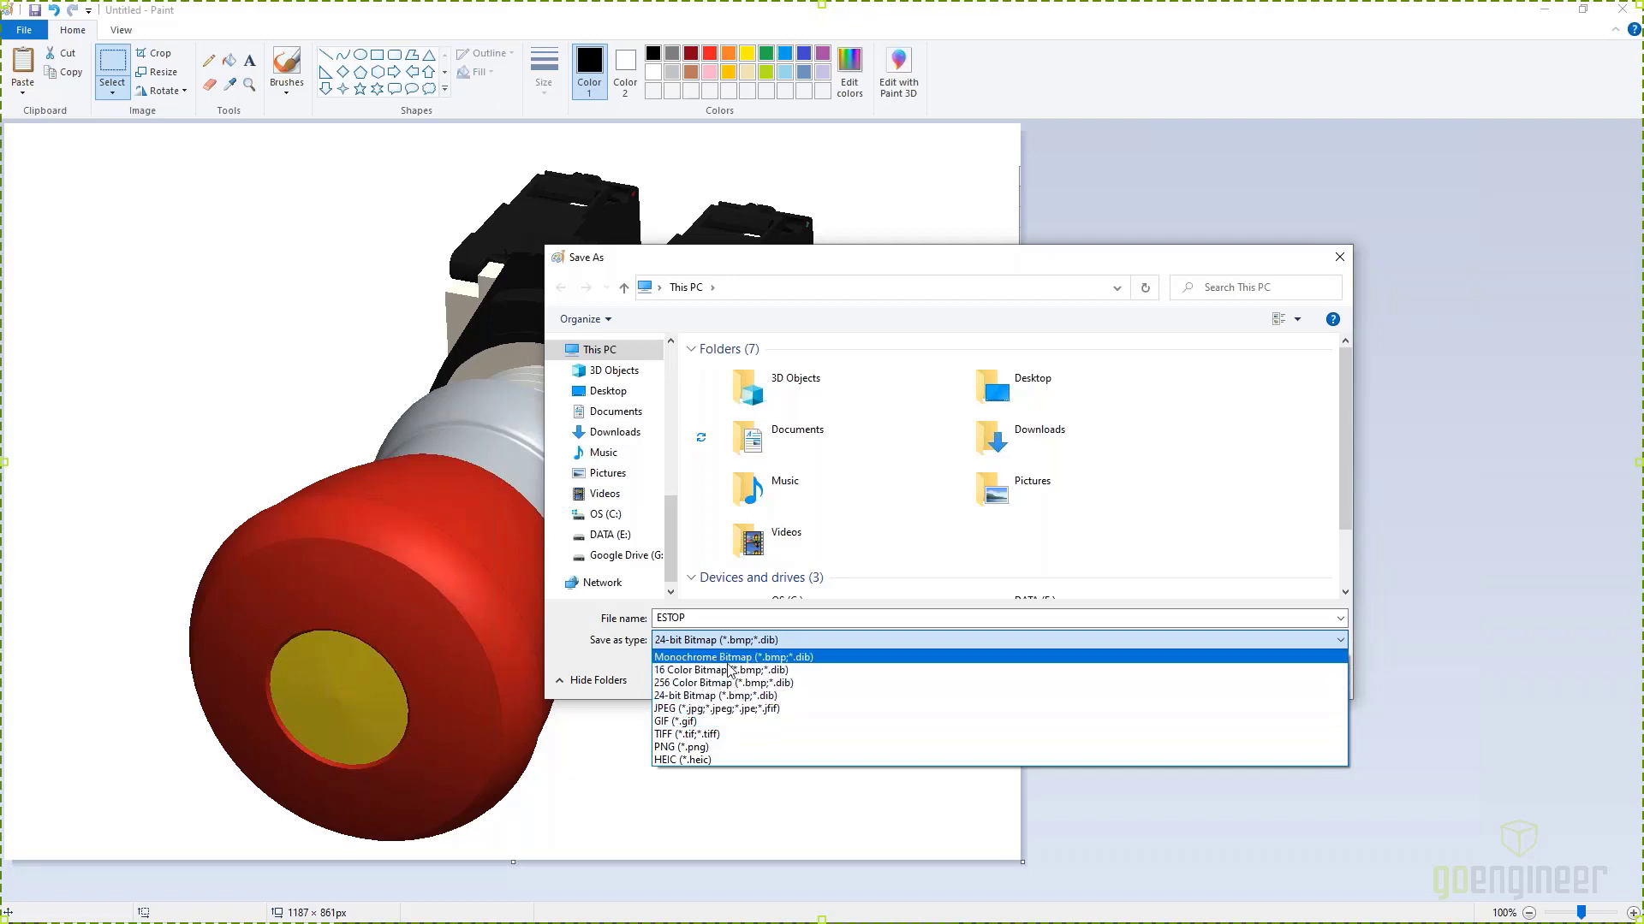
{"action": "left_click", "coordinate": [688, 697]}
{"action": "left_click", "coordinate": [1214, 678]}
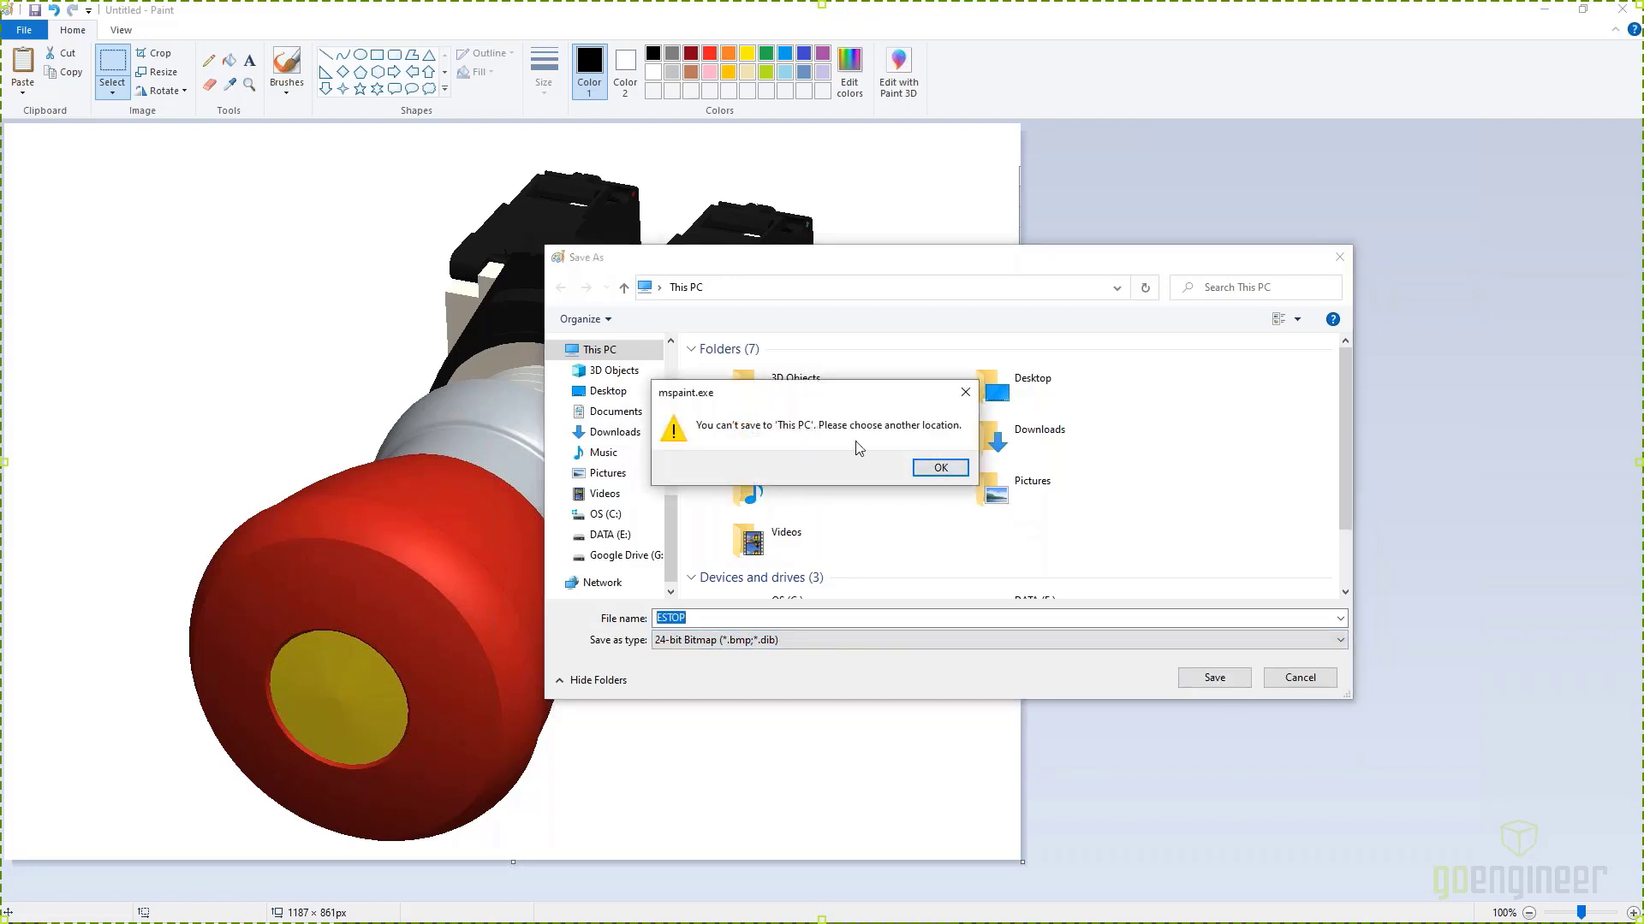
{"action": "left_click", "coordinate": [940, 468]}
Step: Create a folder named webinar on the Desktop, save the ESTOP bitmap in it and close Paint
{"action": "left_click", "coordinate": [610, 390]}
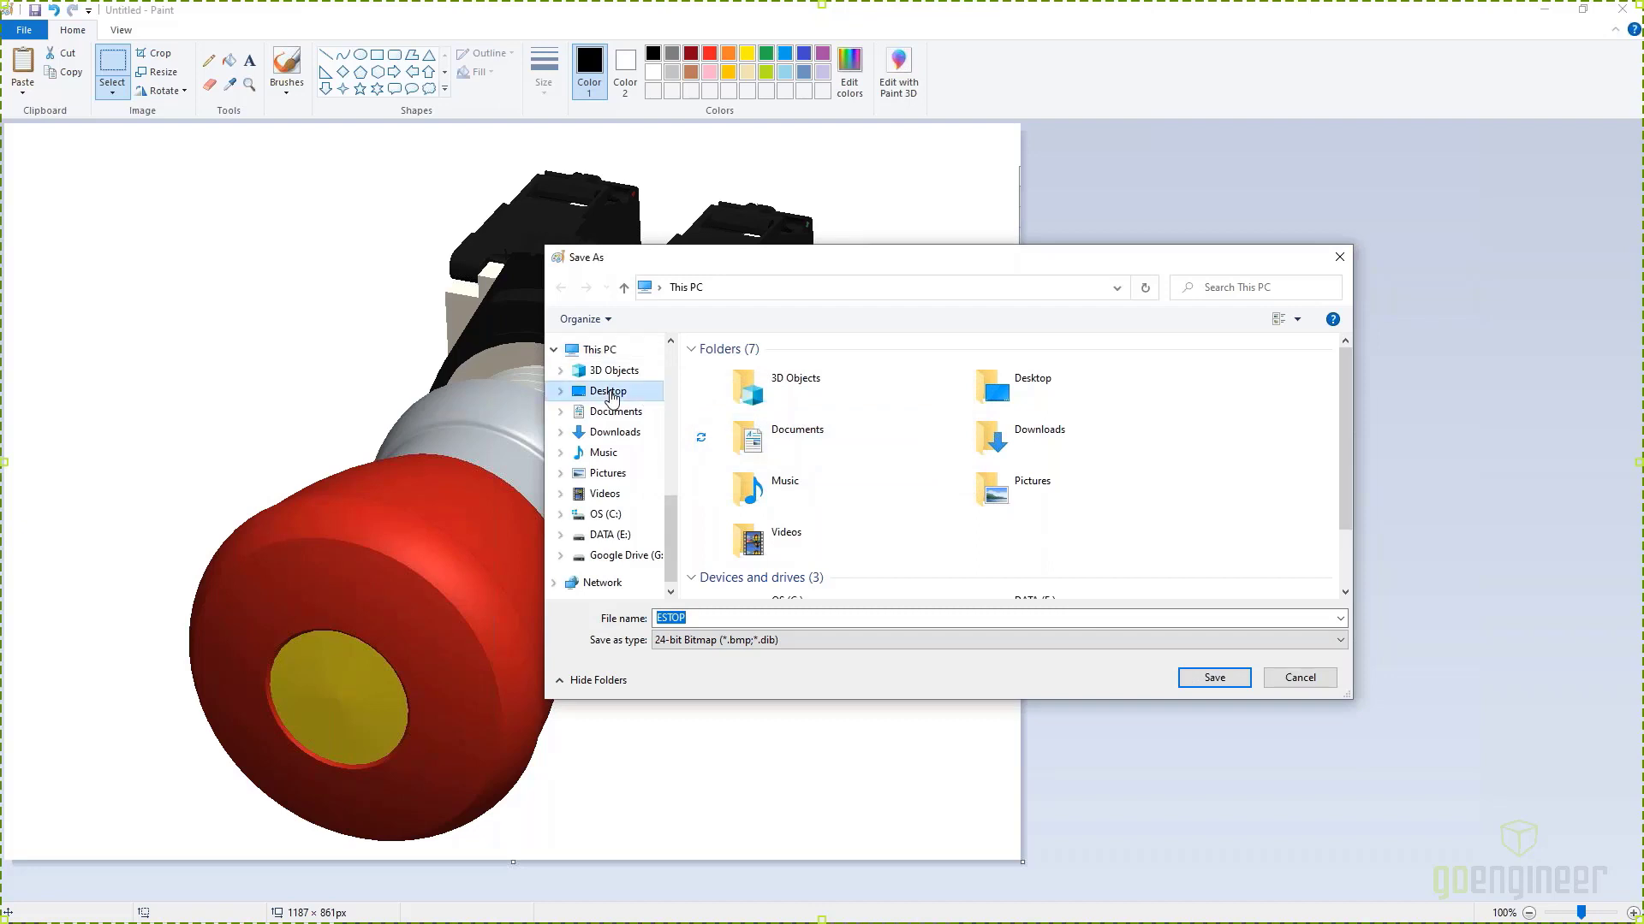
{"action": "left_click", "coordinate": [666, 324]}
{"action": "type", "text": "w"}
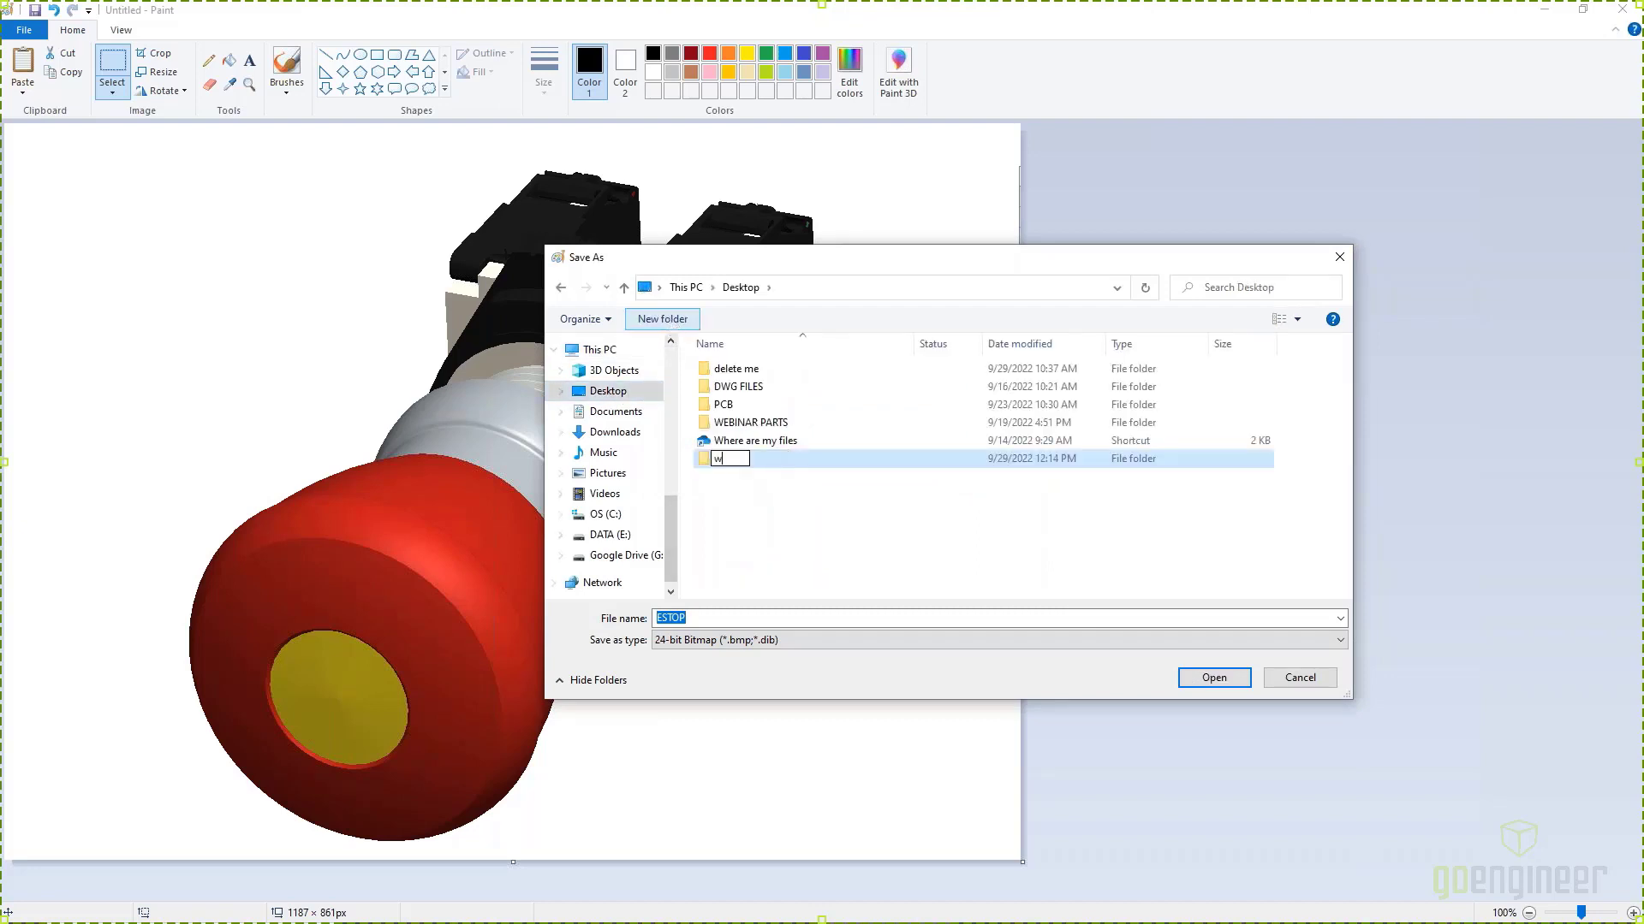
{"action": "type", "text": "ebinar"}
{"action": "key", "text": "Return"}
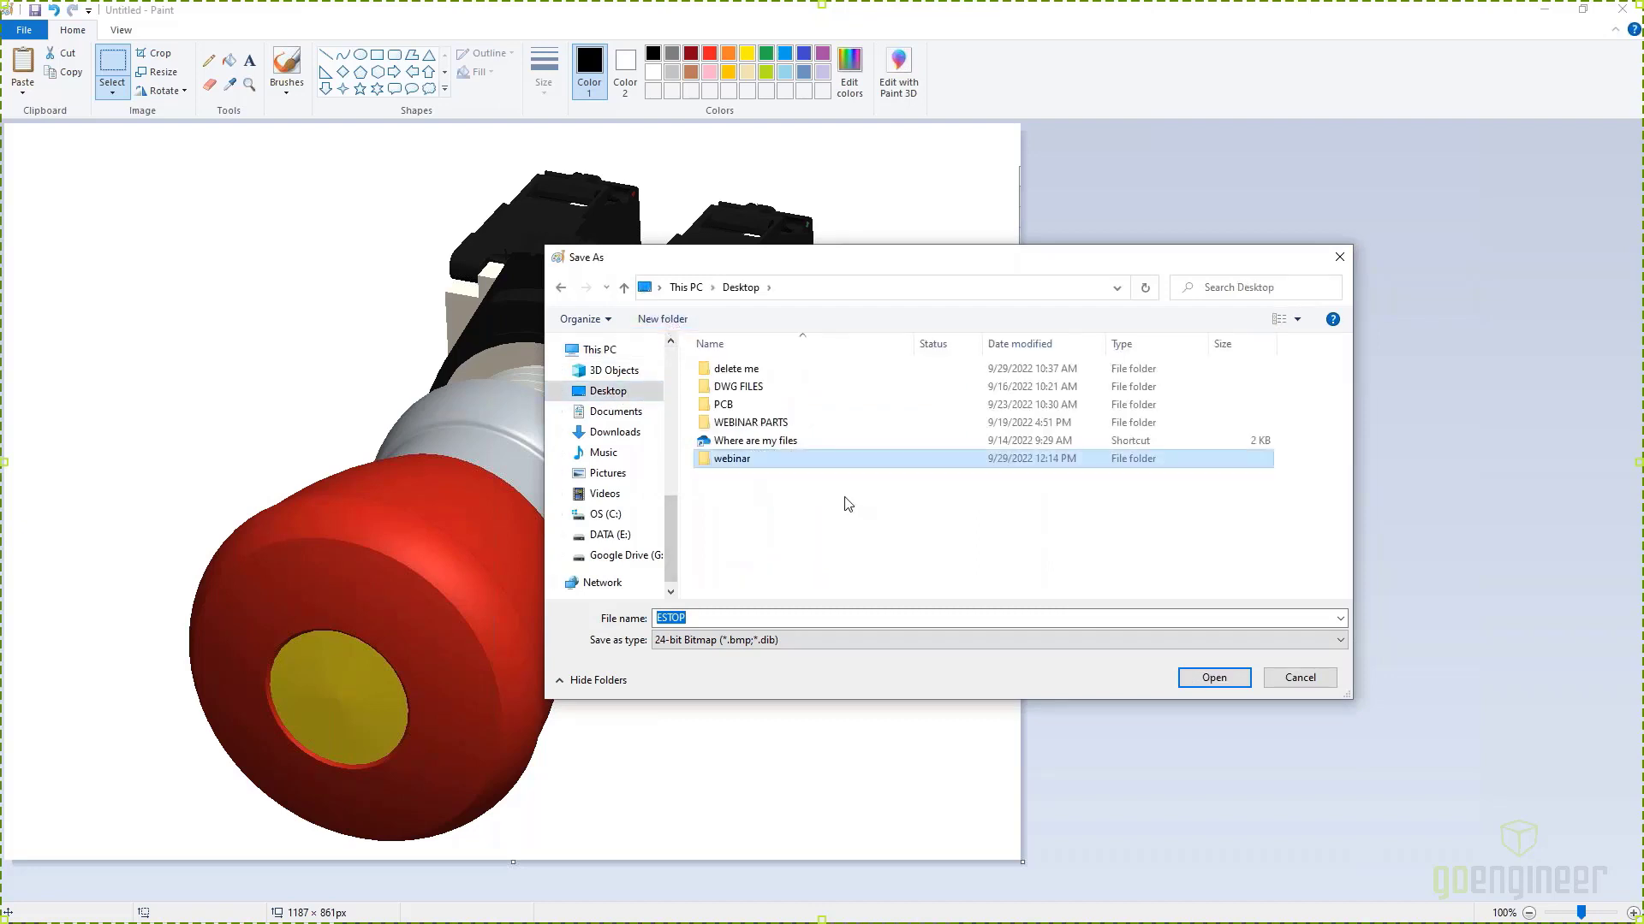
{"action": "double_click", "coordinate": [731, 462]}
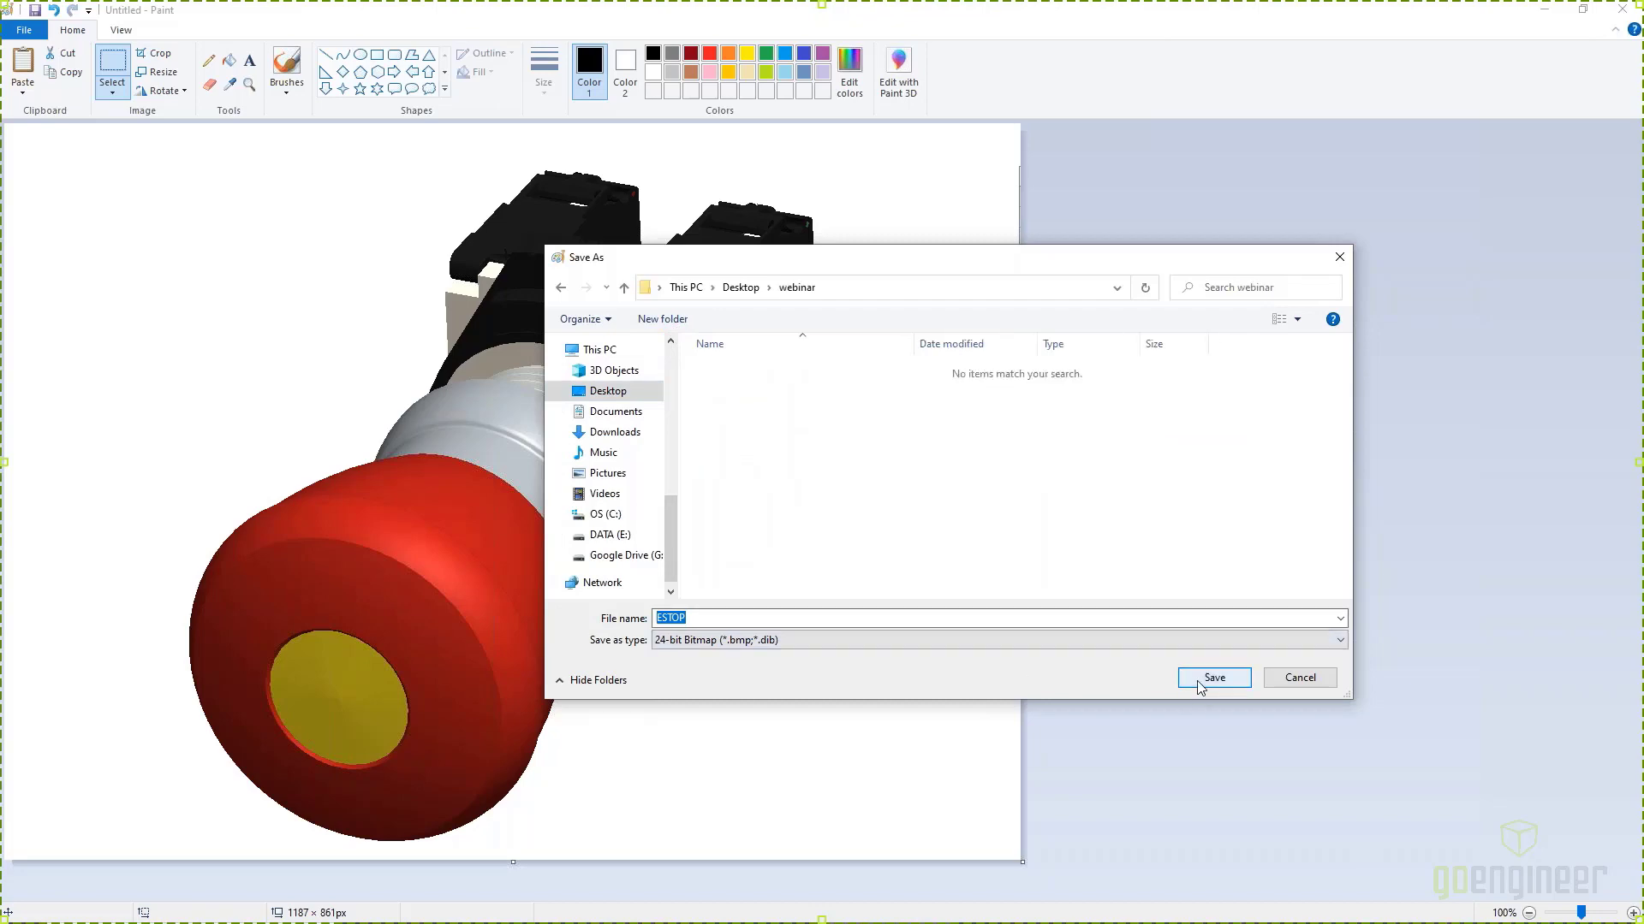
{"action": "left_click", "coordinate": [1213, 678]}
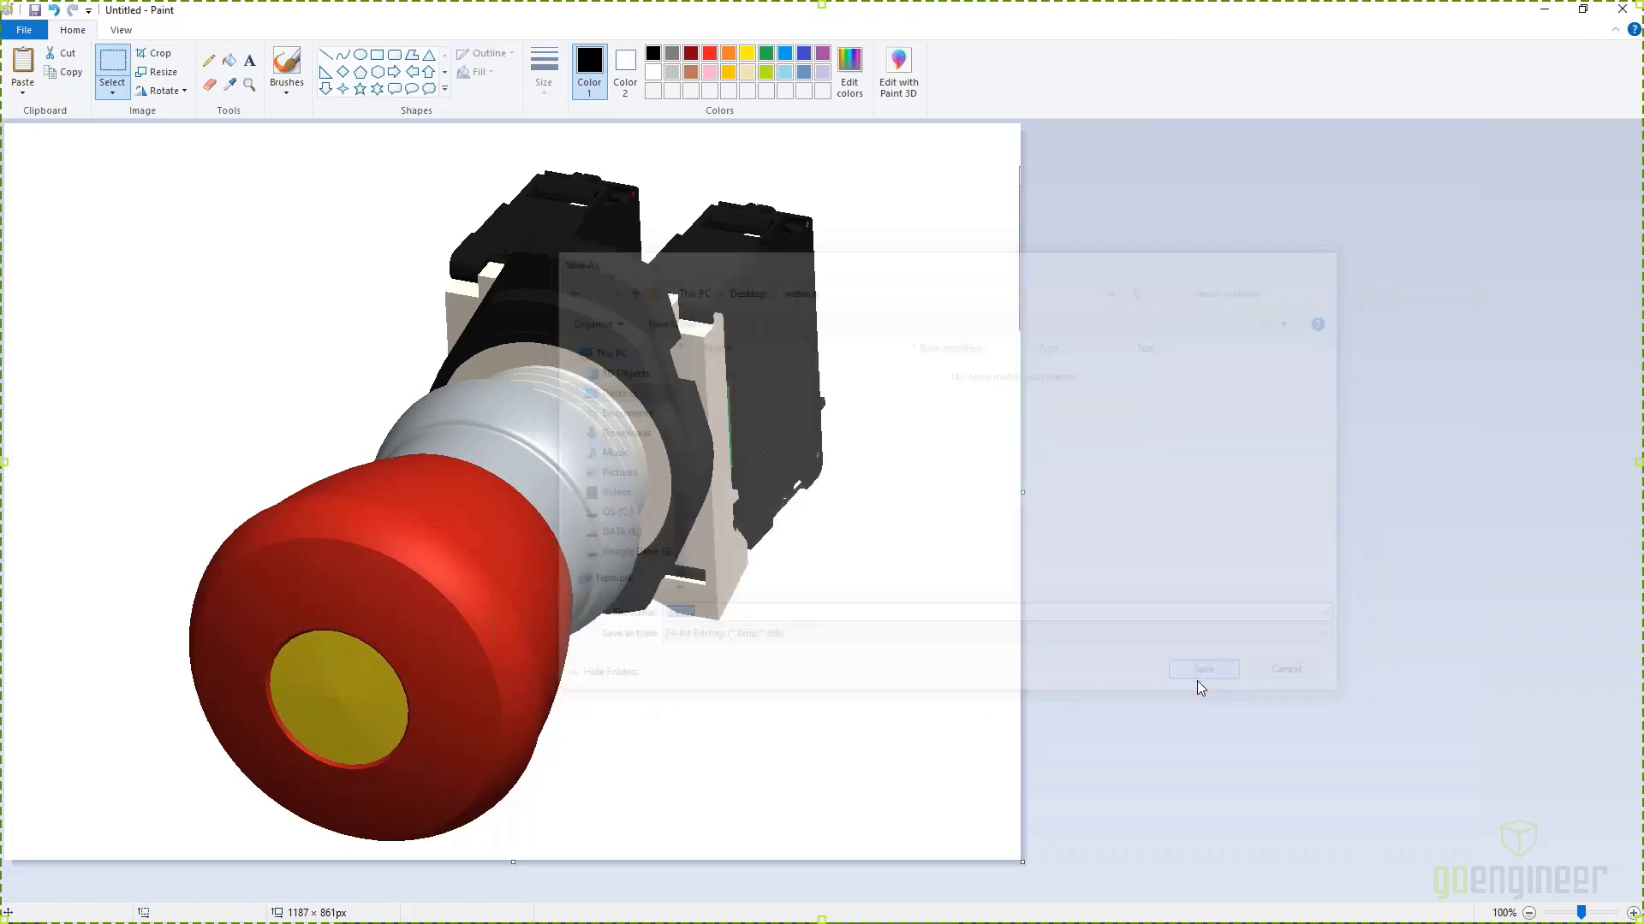
{"action": "left_click", "coordinate": [1623, 9]}
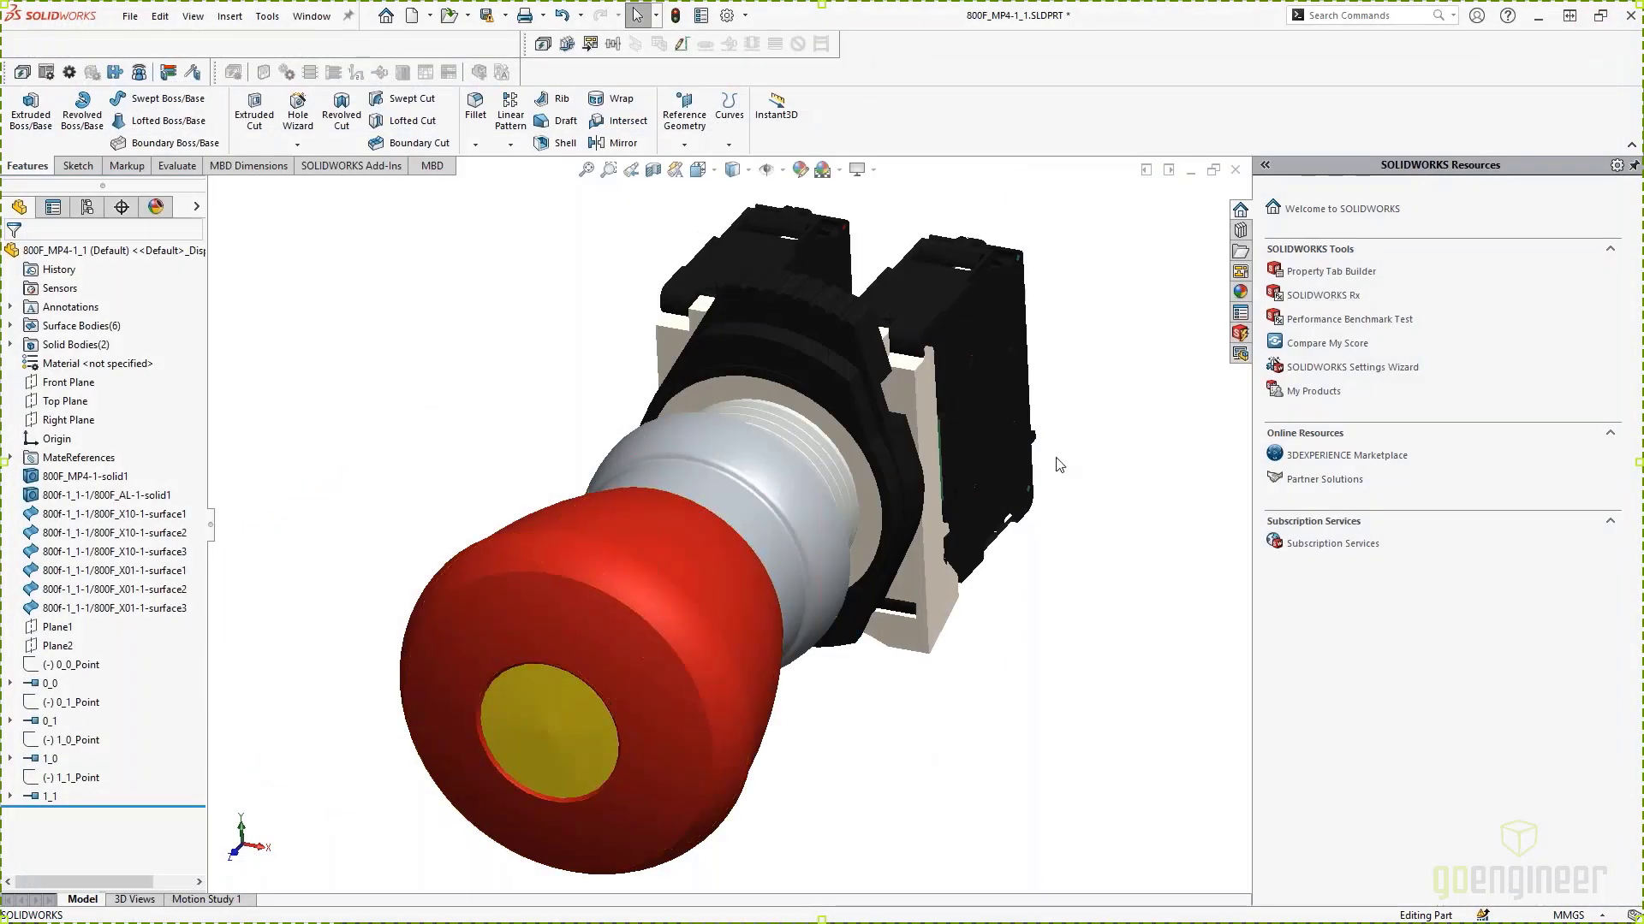
Step: Switch back to SOLIDWORKS Electrical and close the symbol selector without inserting a connector
{"action": "left_click", "coordinate": [1537, 20]}
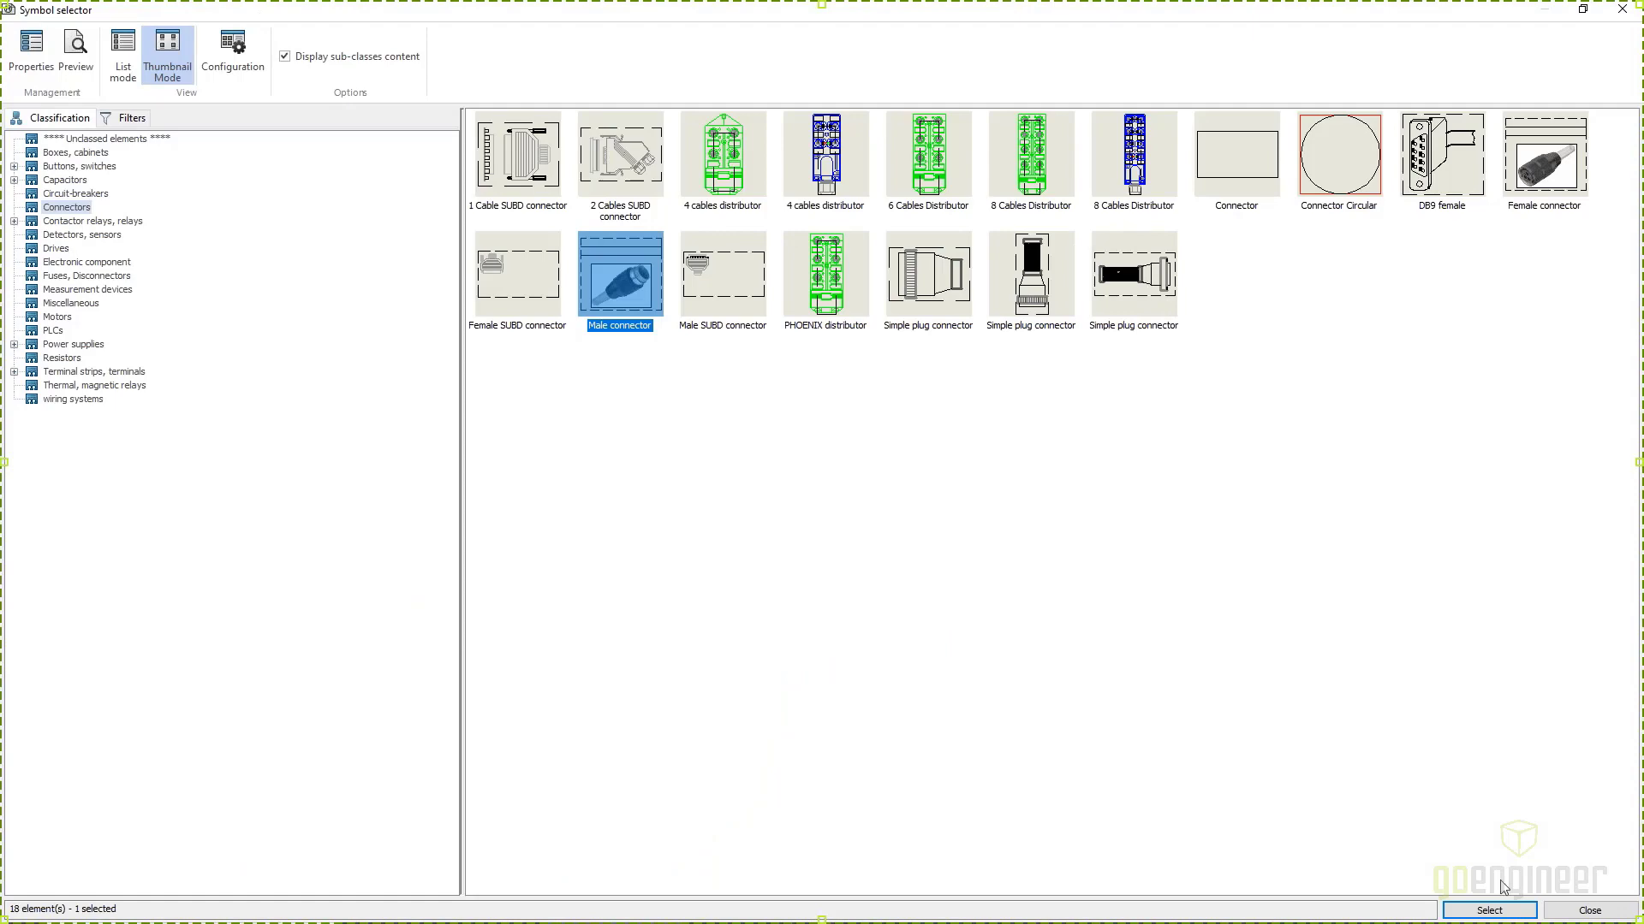
{"action": "left_click", "coordinate": [1572, 916]}
{"action": "left_click", "coordinate": [1186, 637]}
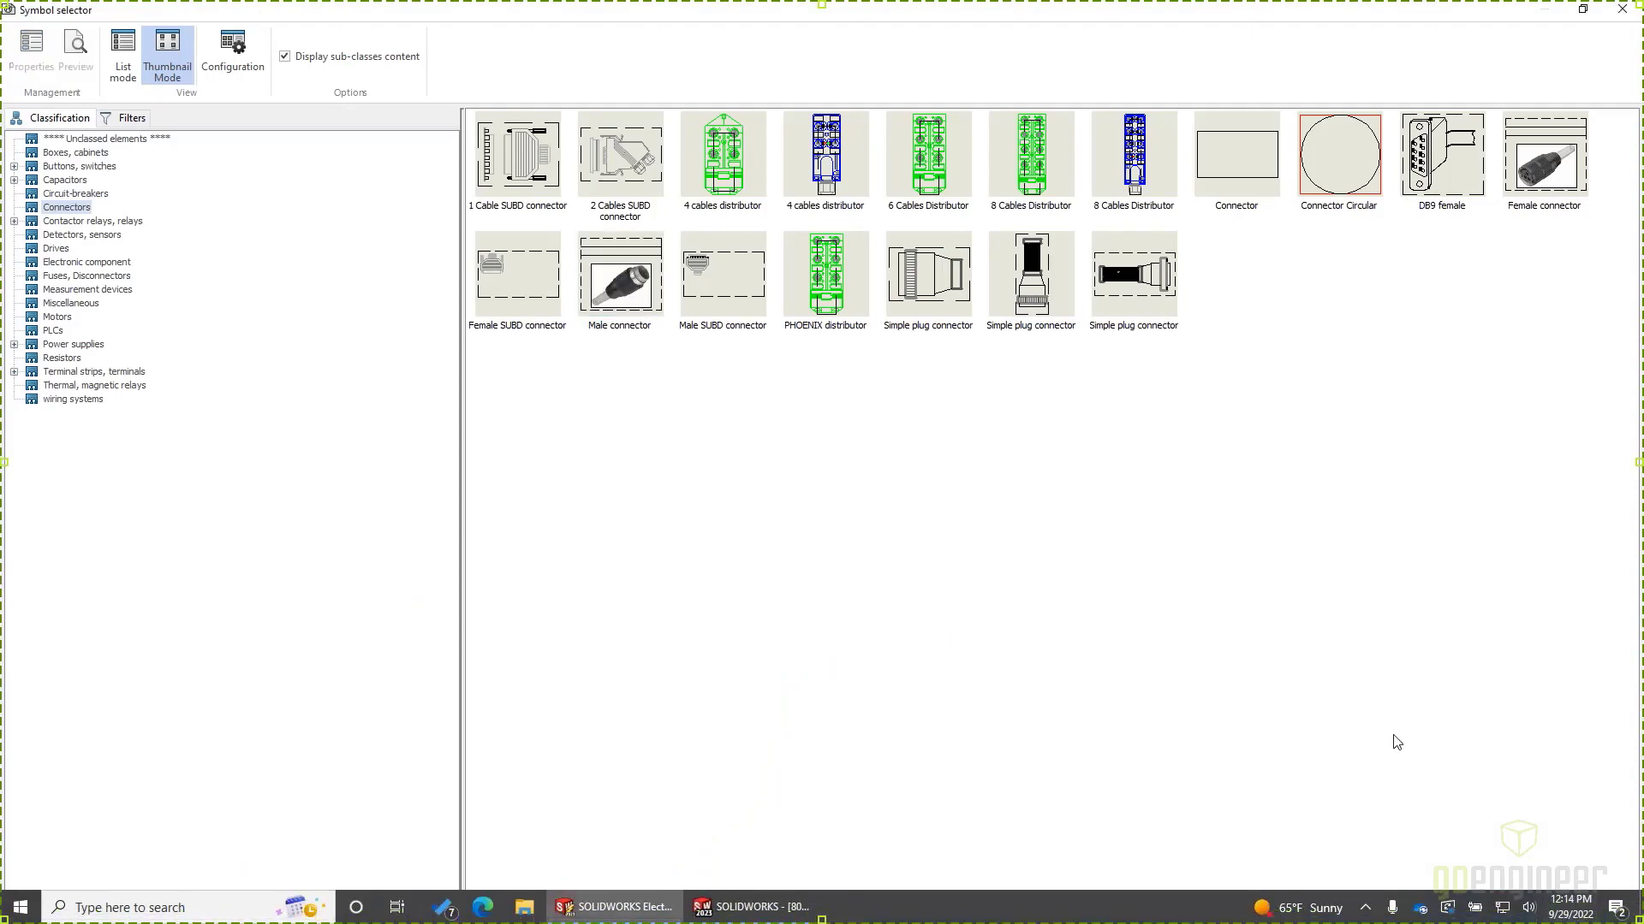
{"action": "left_click", "coordinate": [1591, 911]}
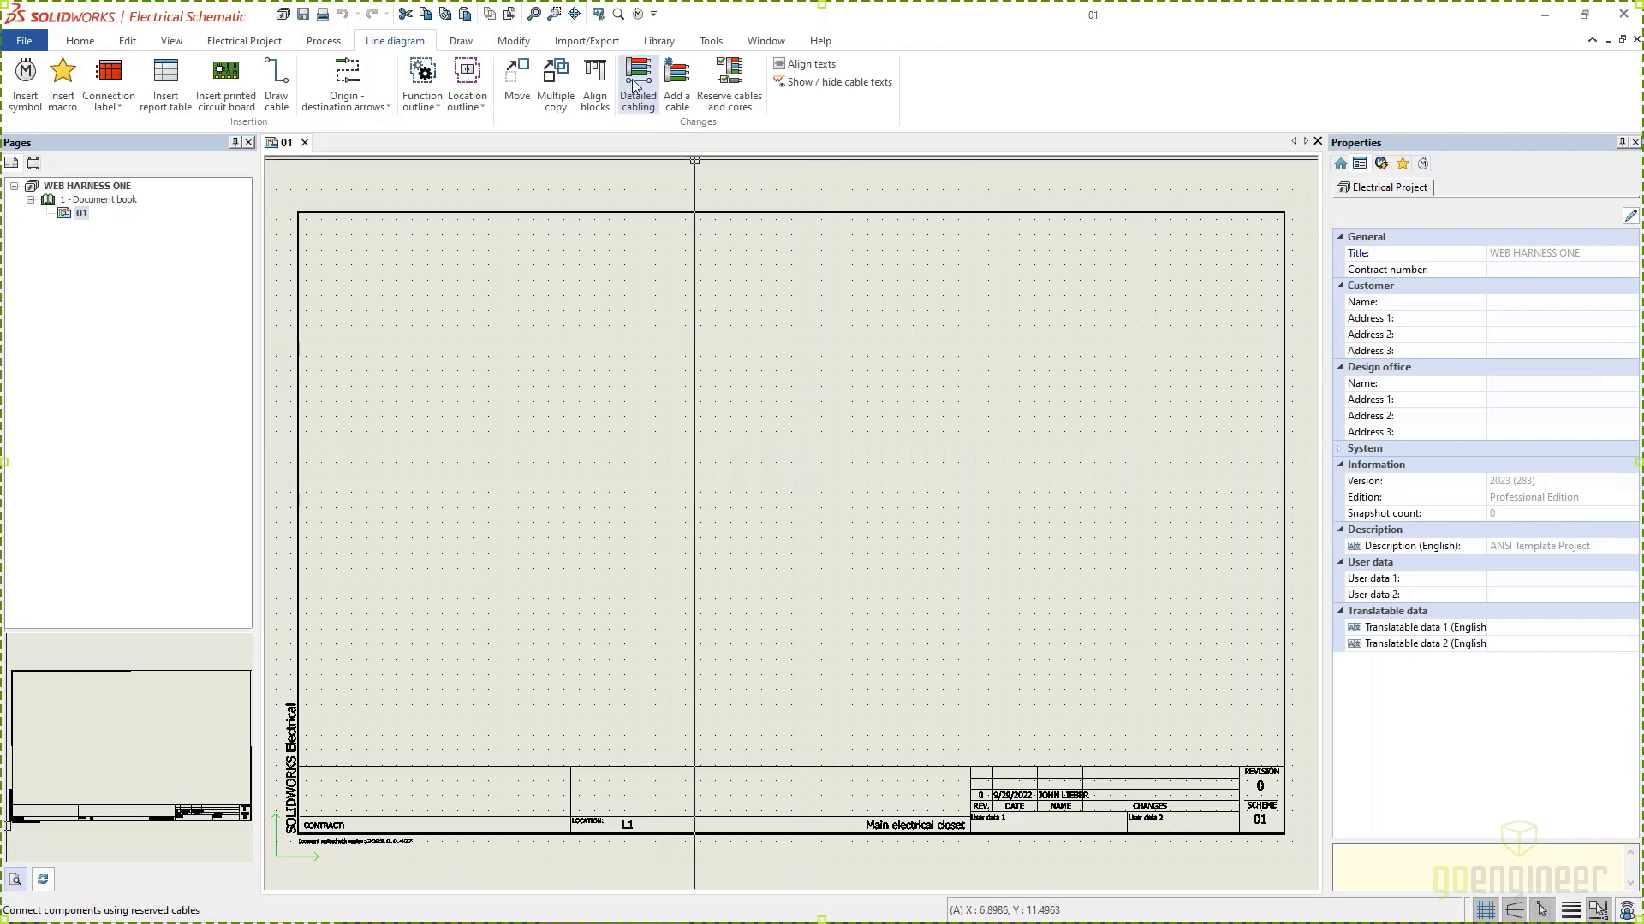
Step: Create a new symbol in the library's Buttons, switches class with the description EMERGENCY STOP
{"action": "left_click", "coordinate": [658, 41]}
{"action": "left_click", "coordinate": [34, 83]}
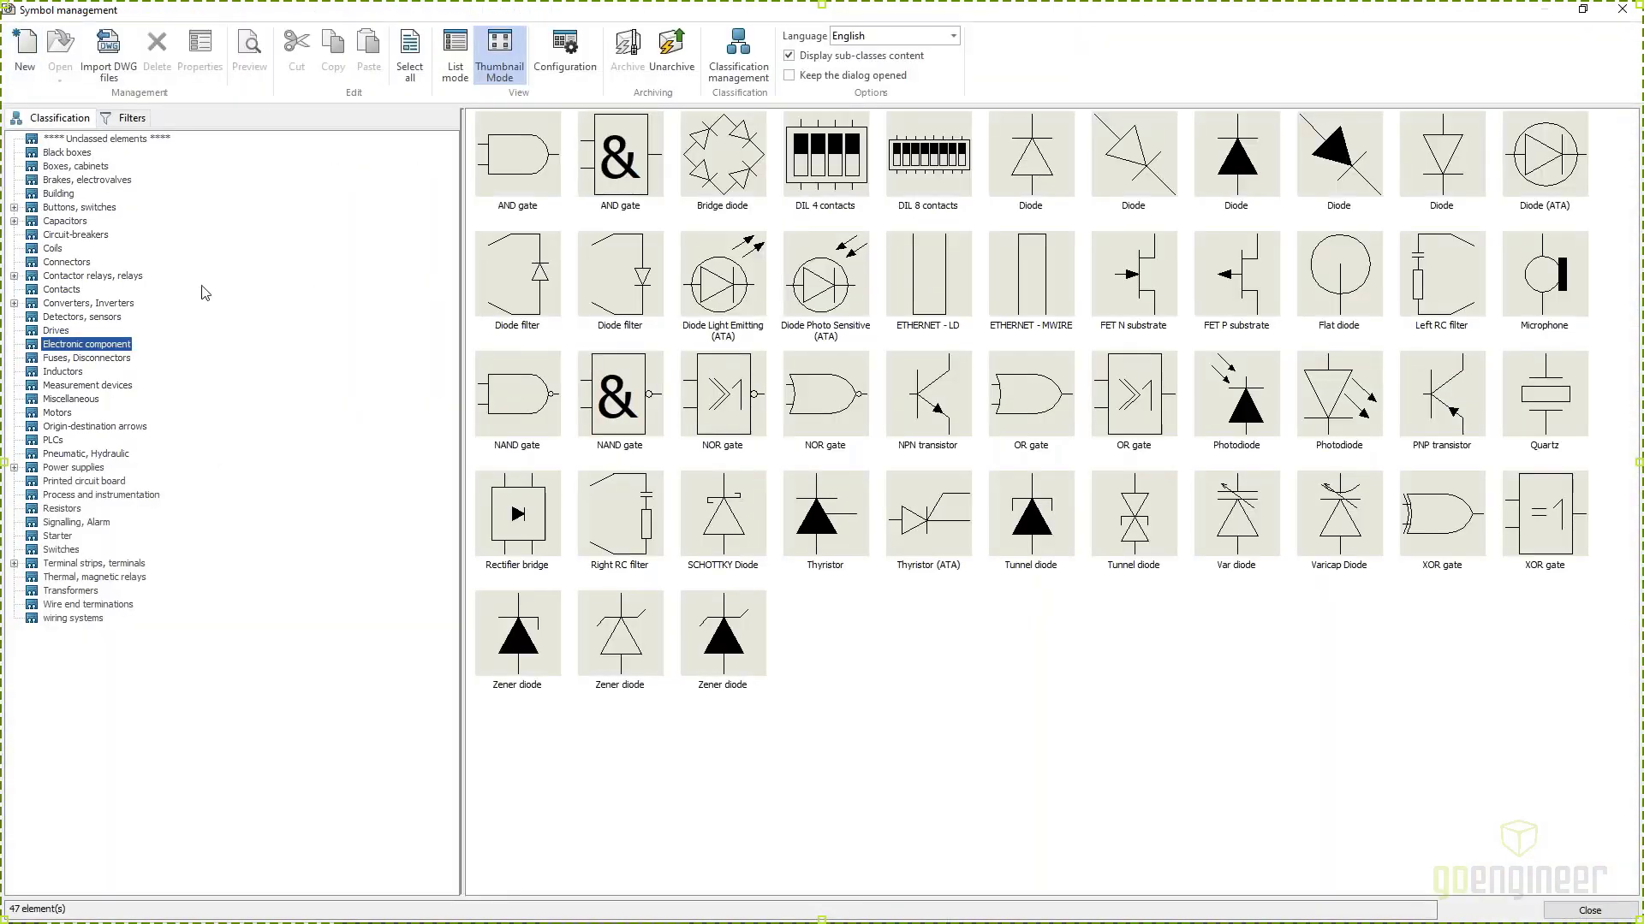
{"action": "left_click", "coordinate": [97, 209]}
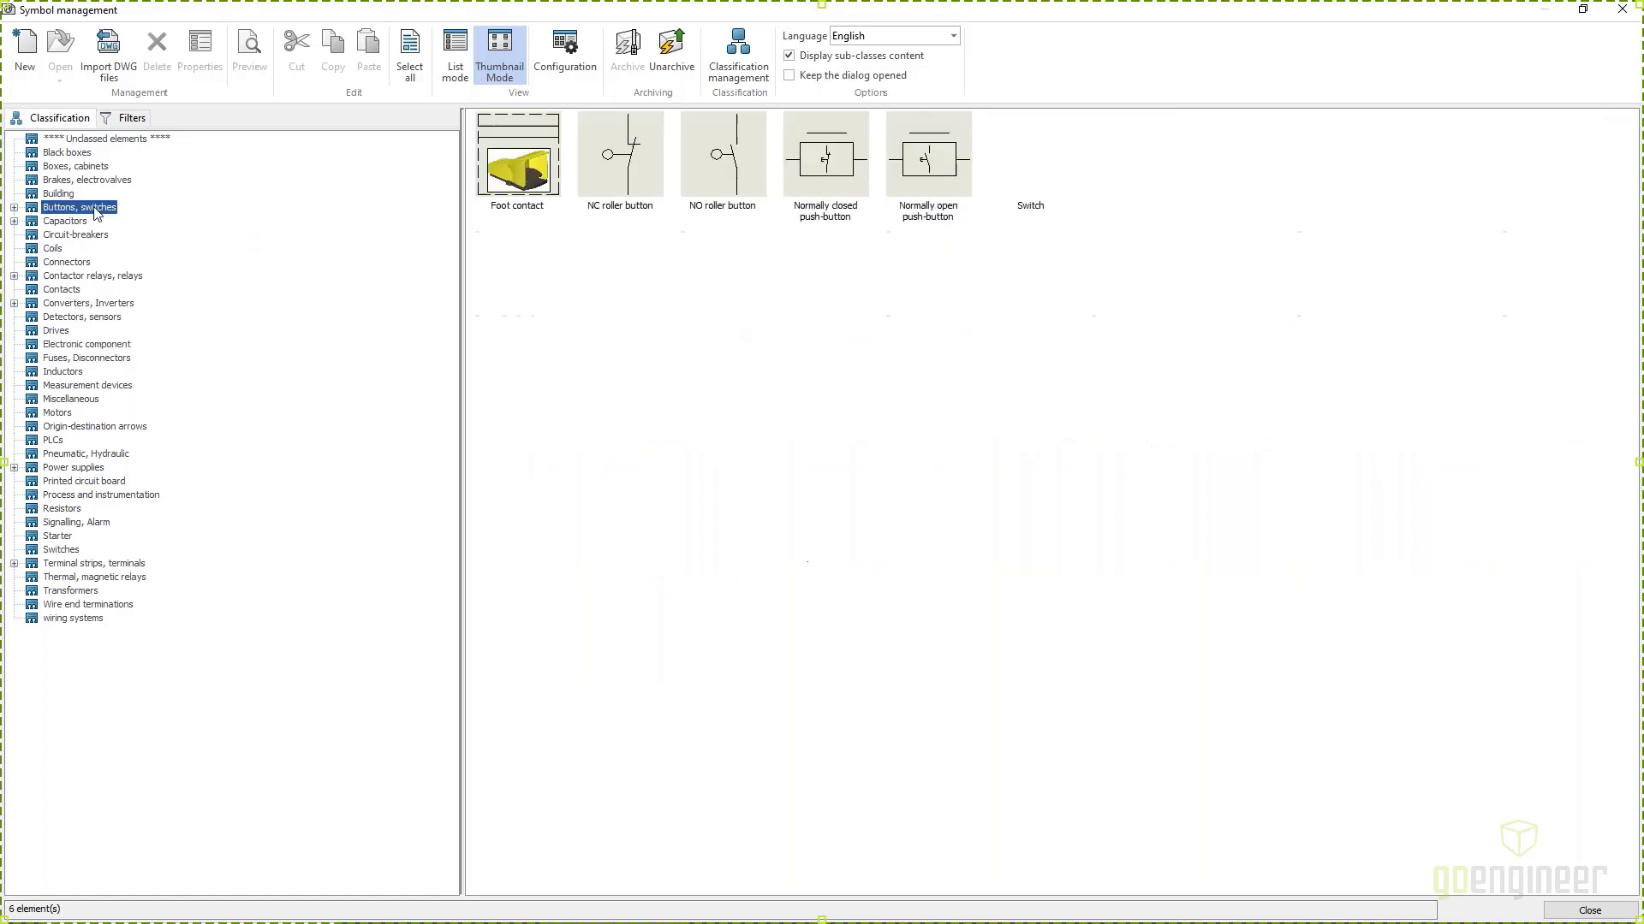
{"action": "right_click", "coordinate": [723, 312]}
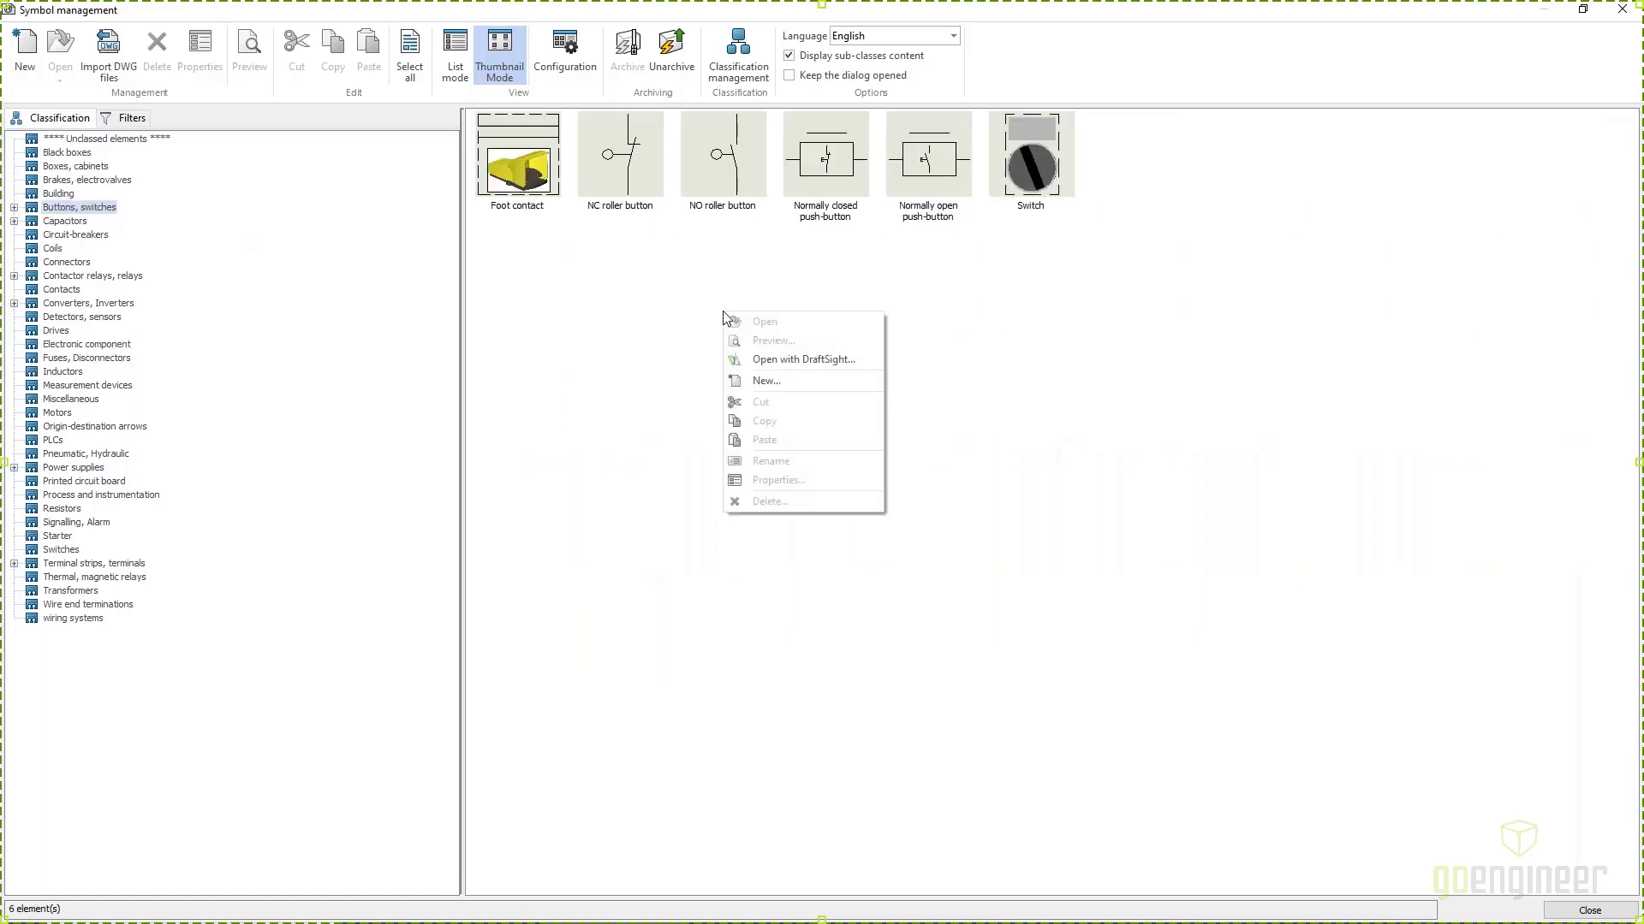
{"action": "left_click", "coordinate": [789, 383]}
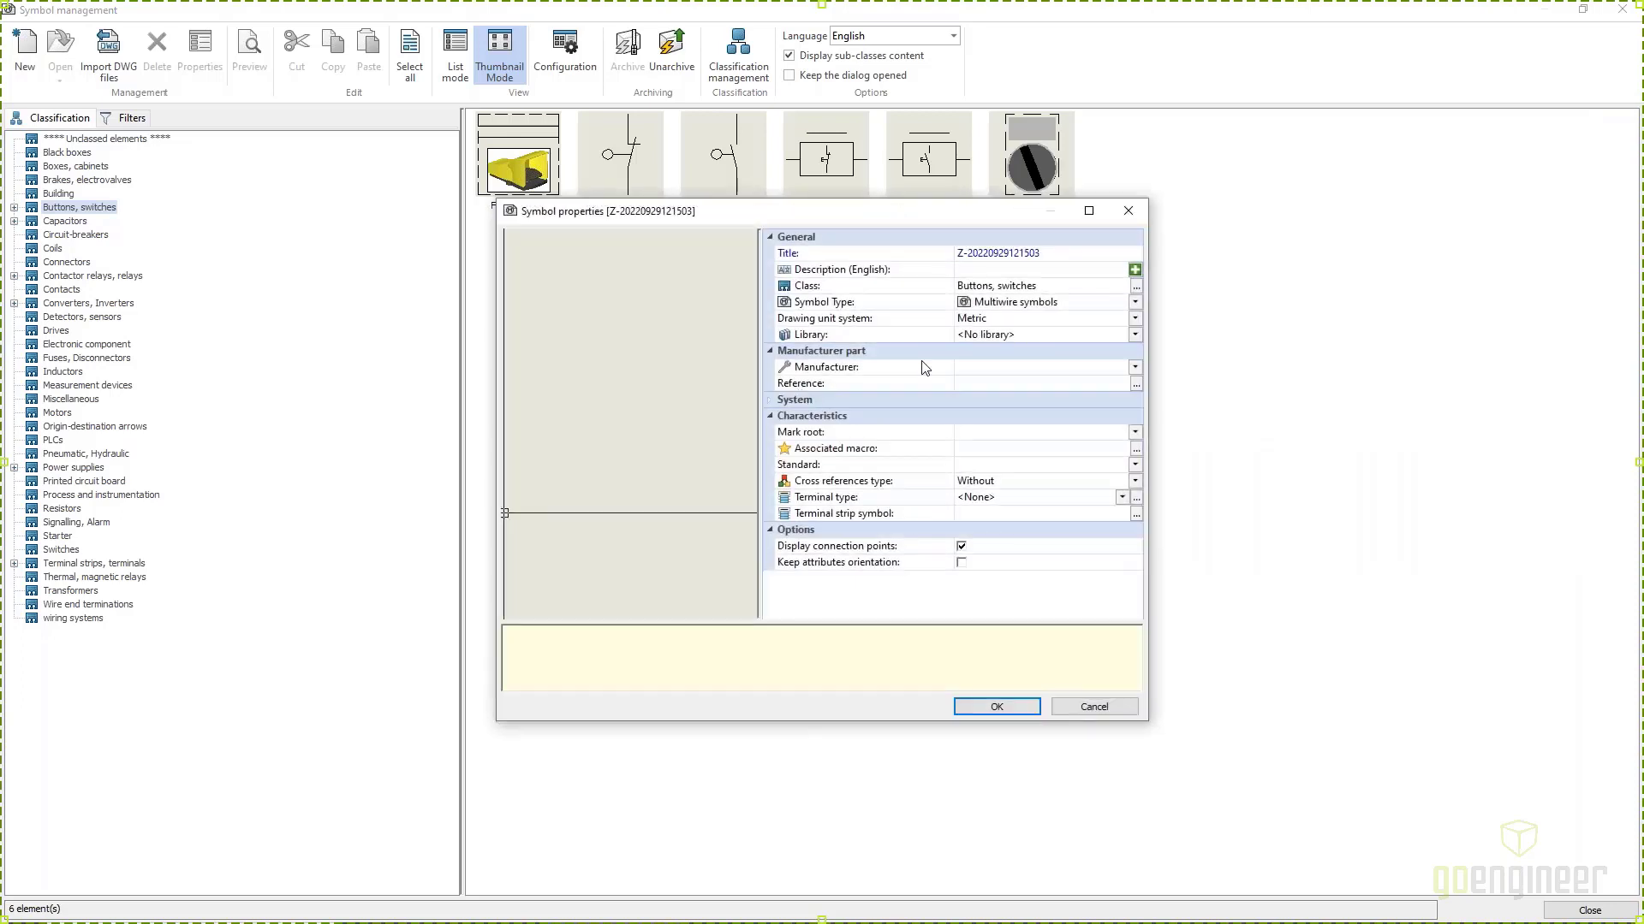
{"action": "left_click", "coordinate": [992, 275]}
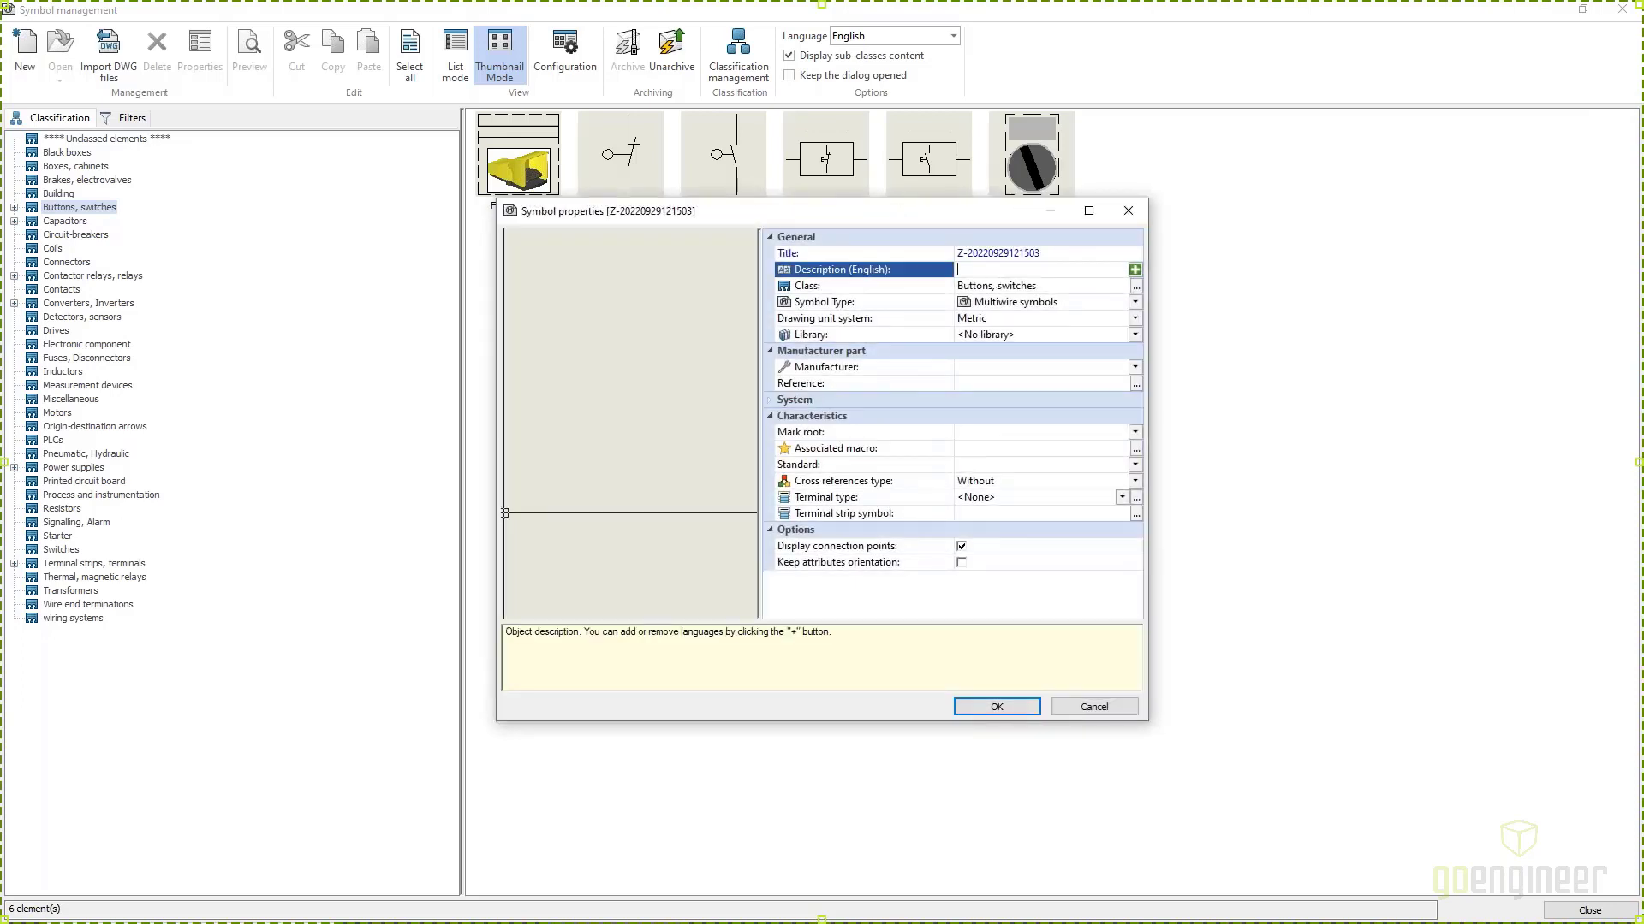
{"action": "key", "text": "BackSpace"}
{"action": "left_click", "coordinate": [1003, 711]}
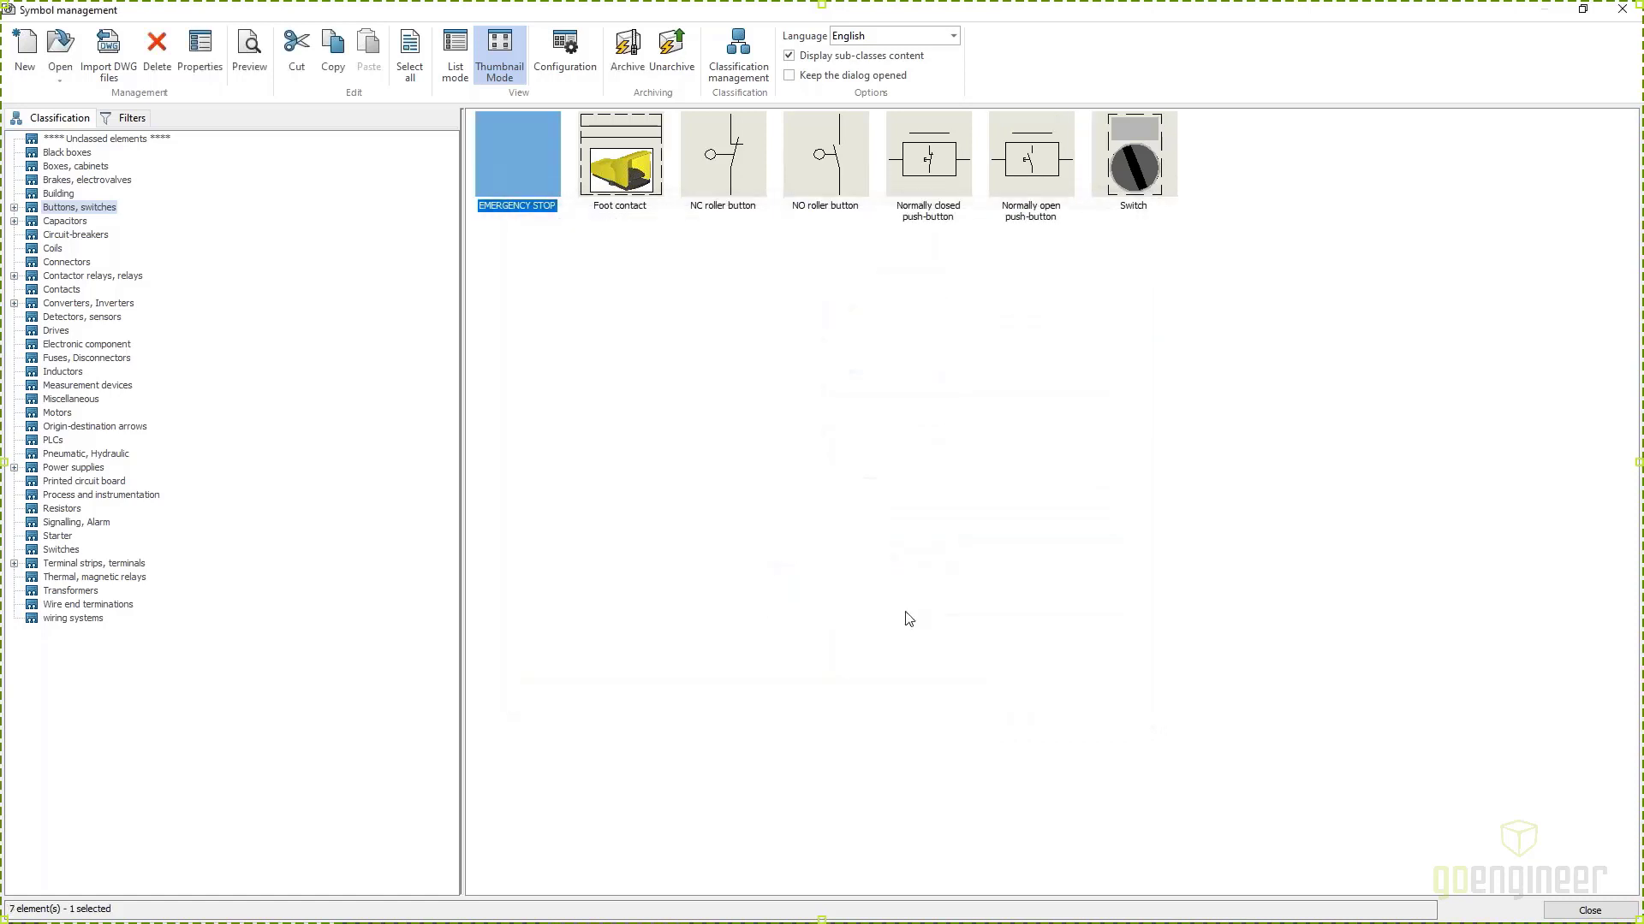
Step: Open the new EMERGENCY STOP symbol for editing and start inserting an image into its drawing
{"action": "double_click", "coordinate": [506, 178]}
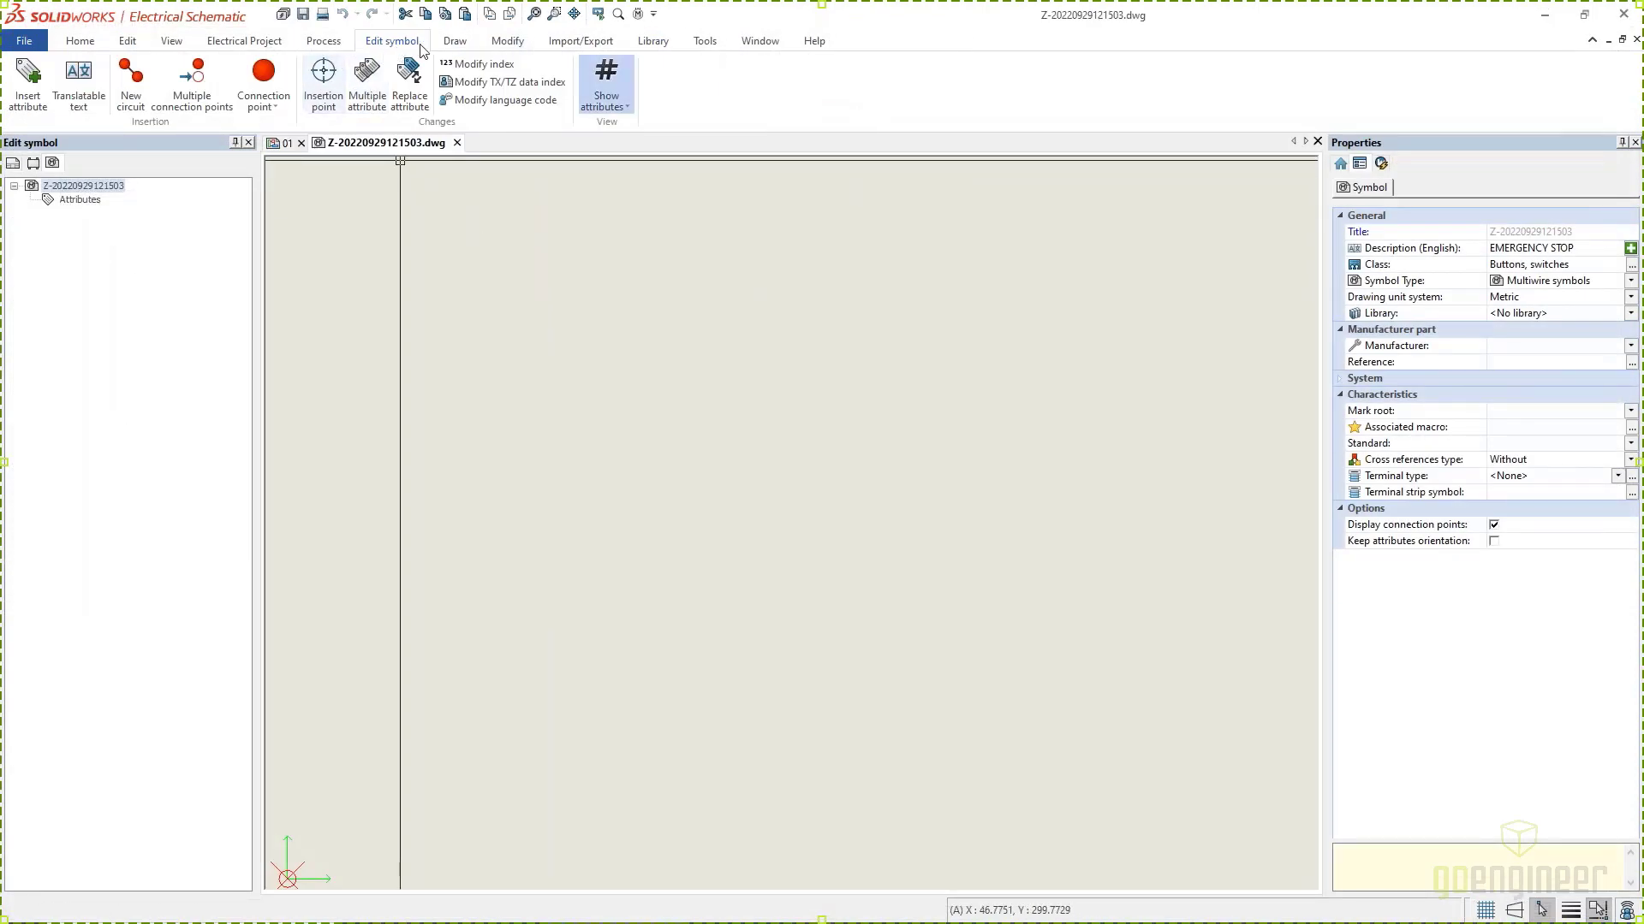
{"action": "left_click", "coordinate": [454, 41]}
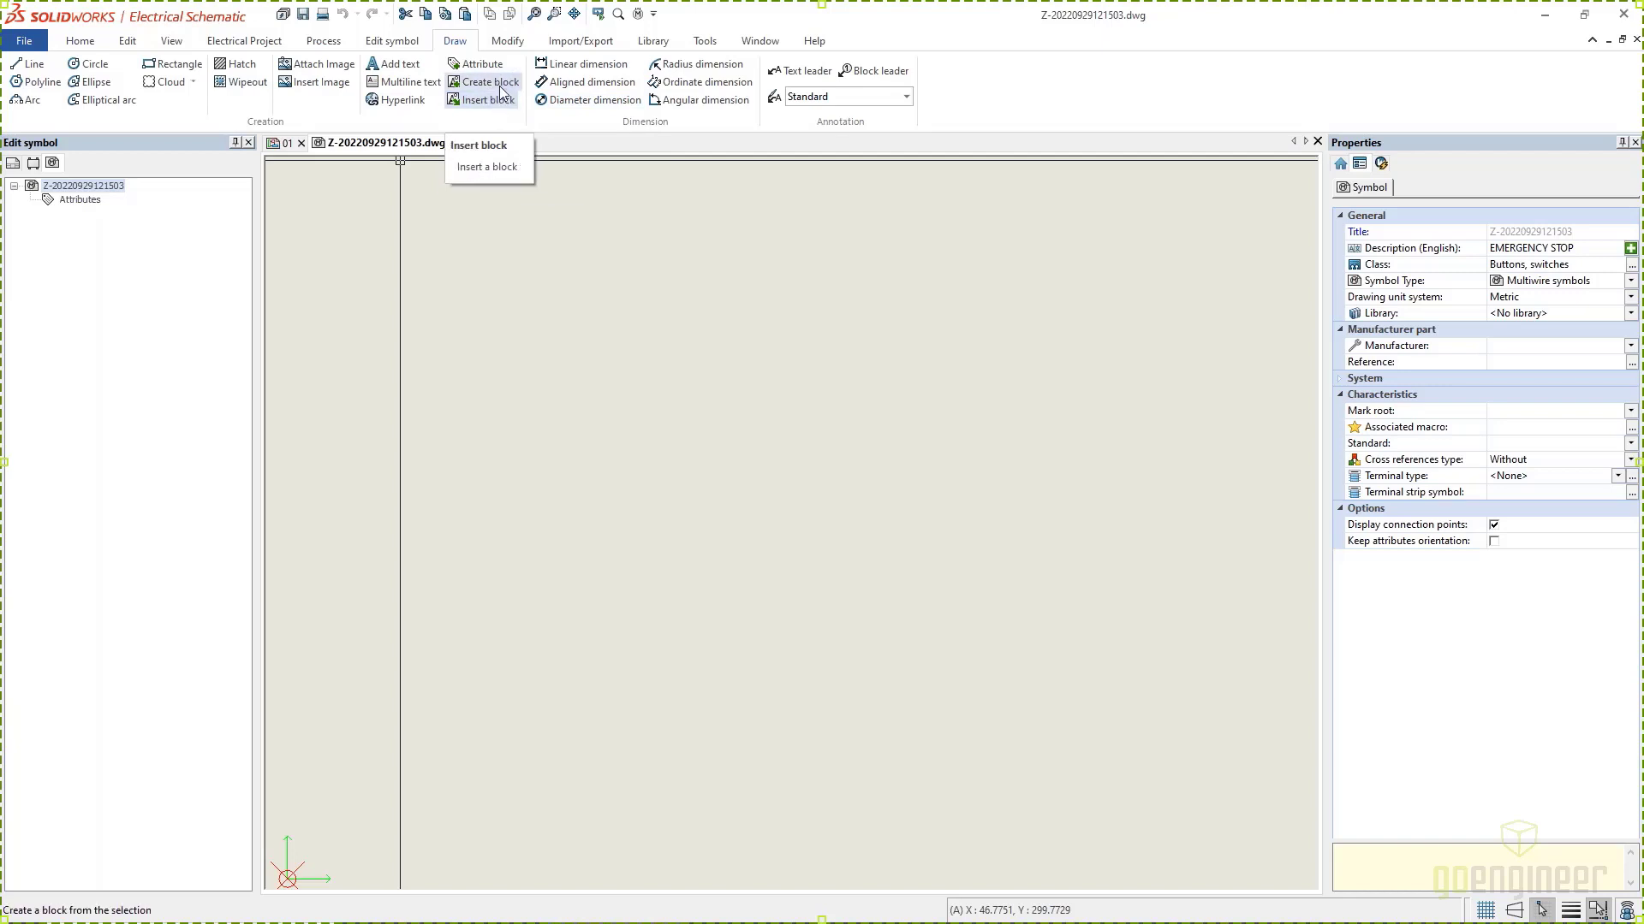
{"action": "left_click", "coordinate": [321, 86]}
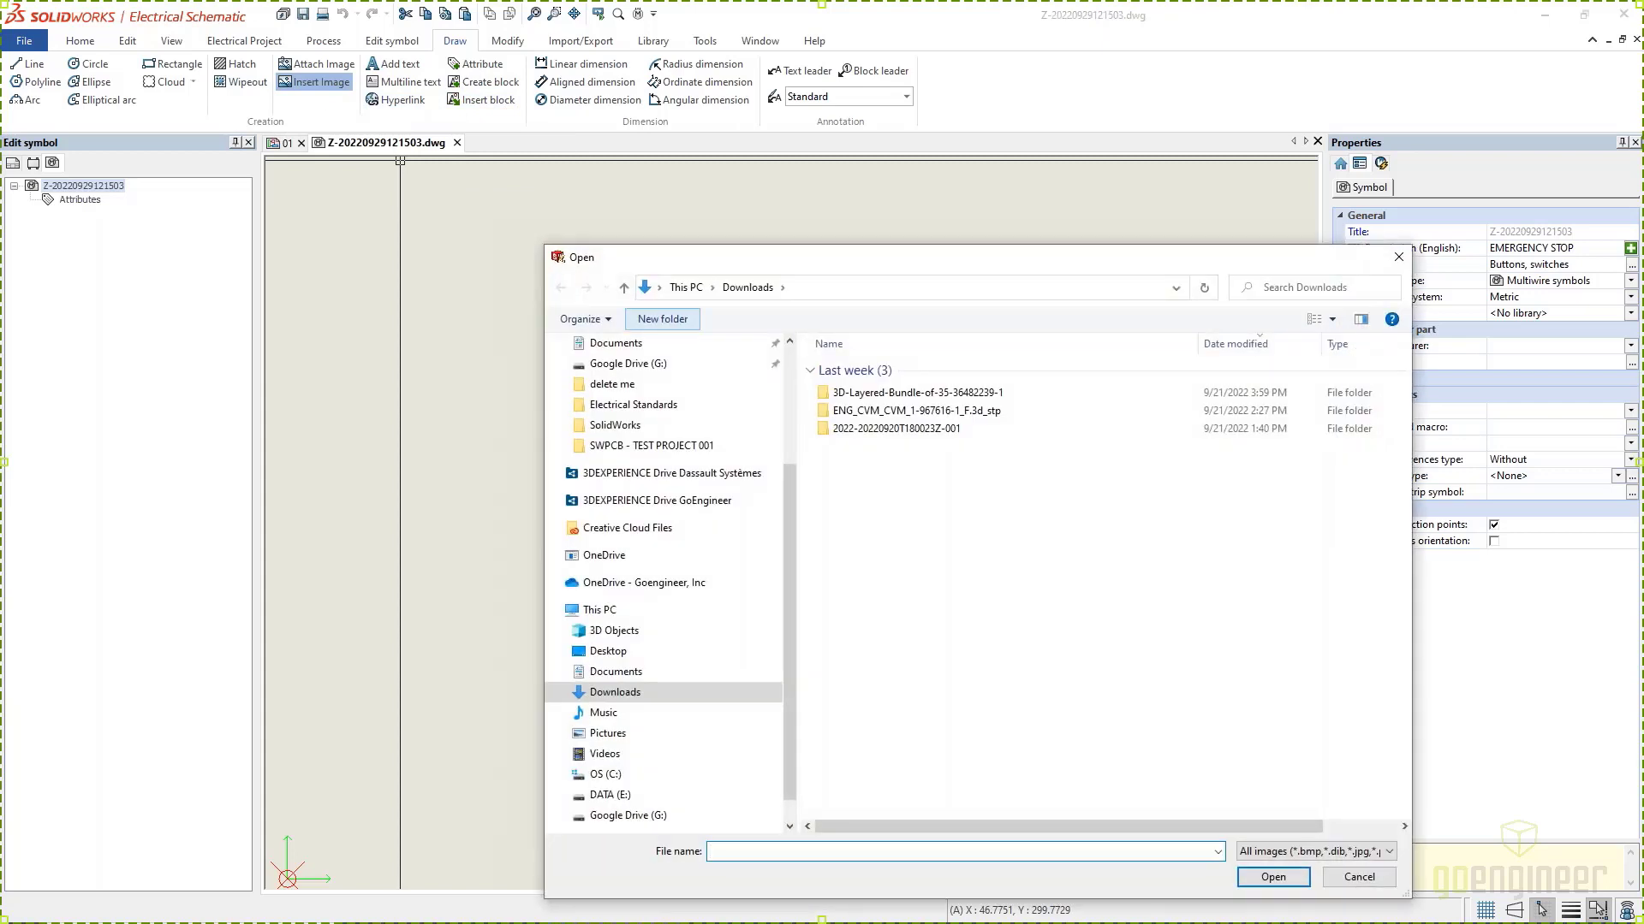
Step: Look for the picture in the WEBINAR PARTS folder on the Desktop with the filter for all image types
{"action": "left_click", "coordinate": [608, 653]}
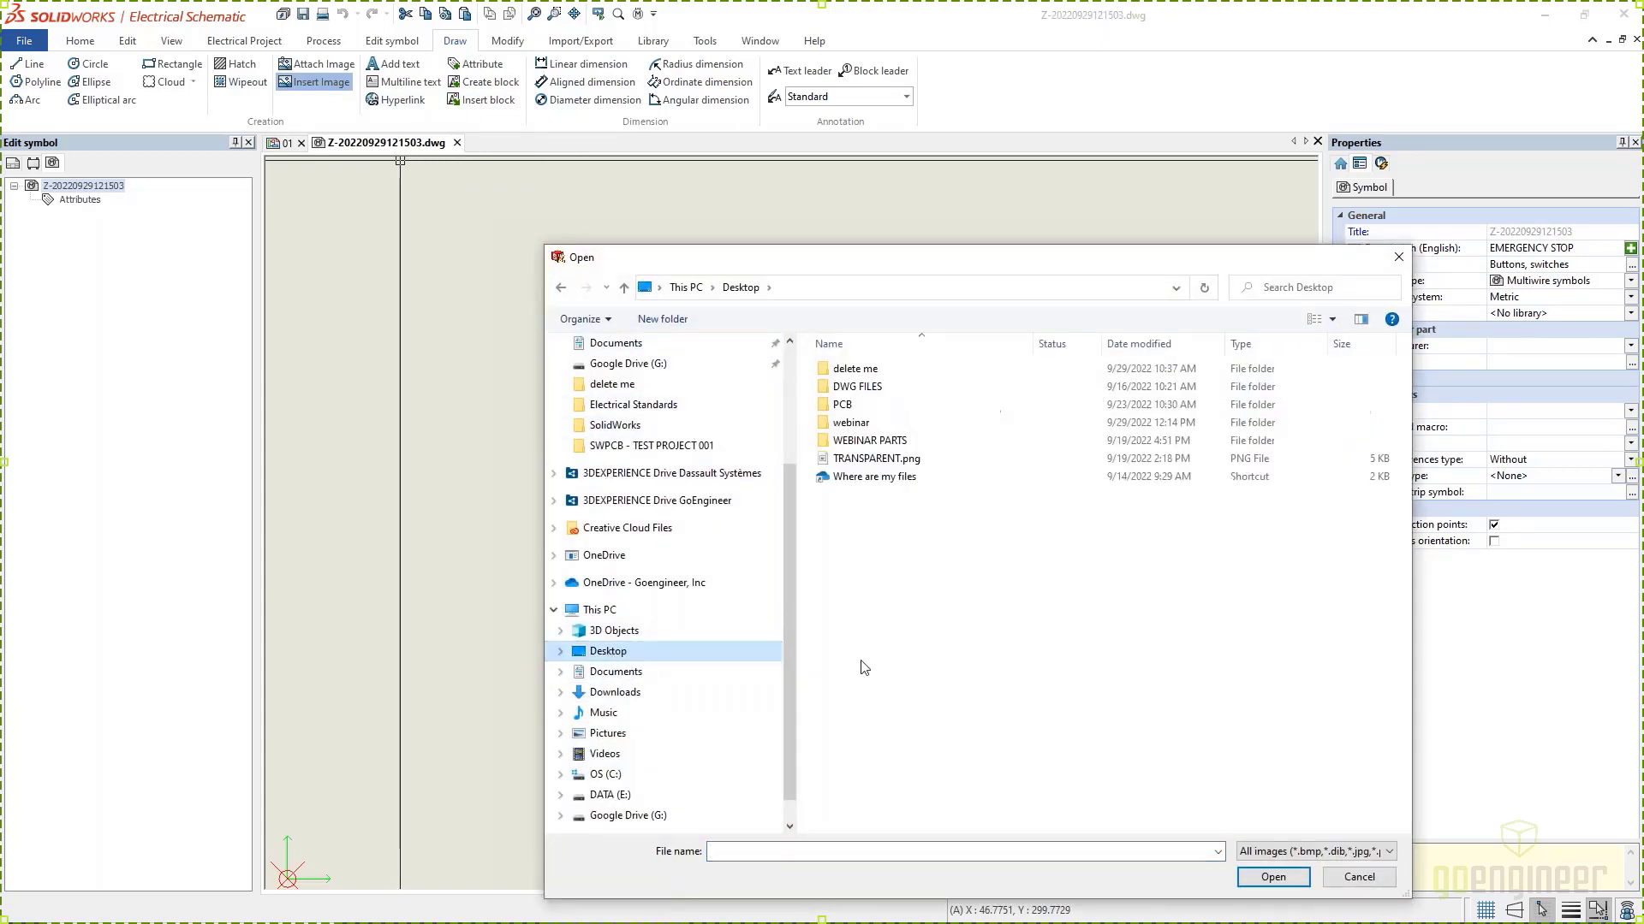
{"action": "double_click", "coordinate": [871, 442]}
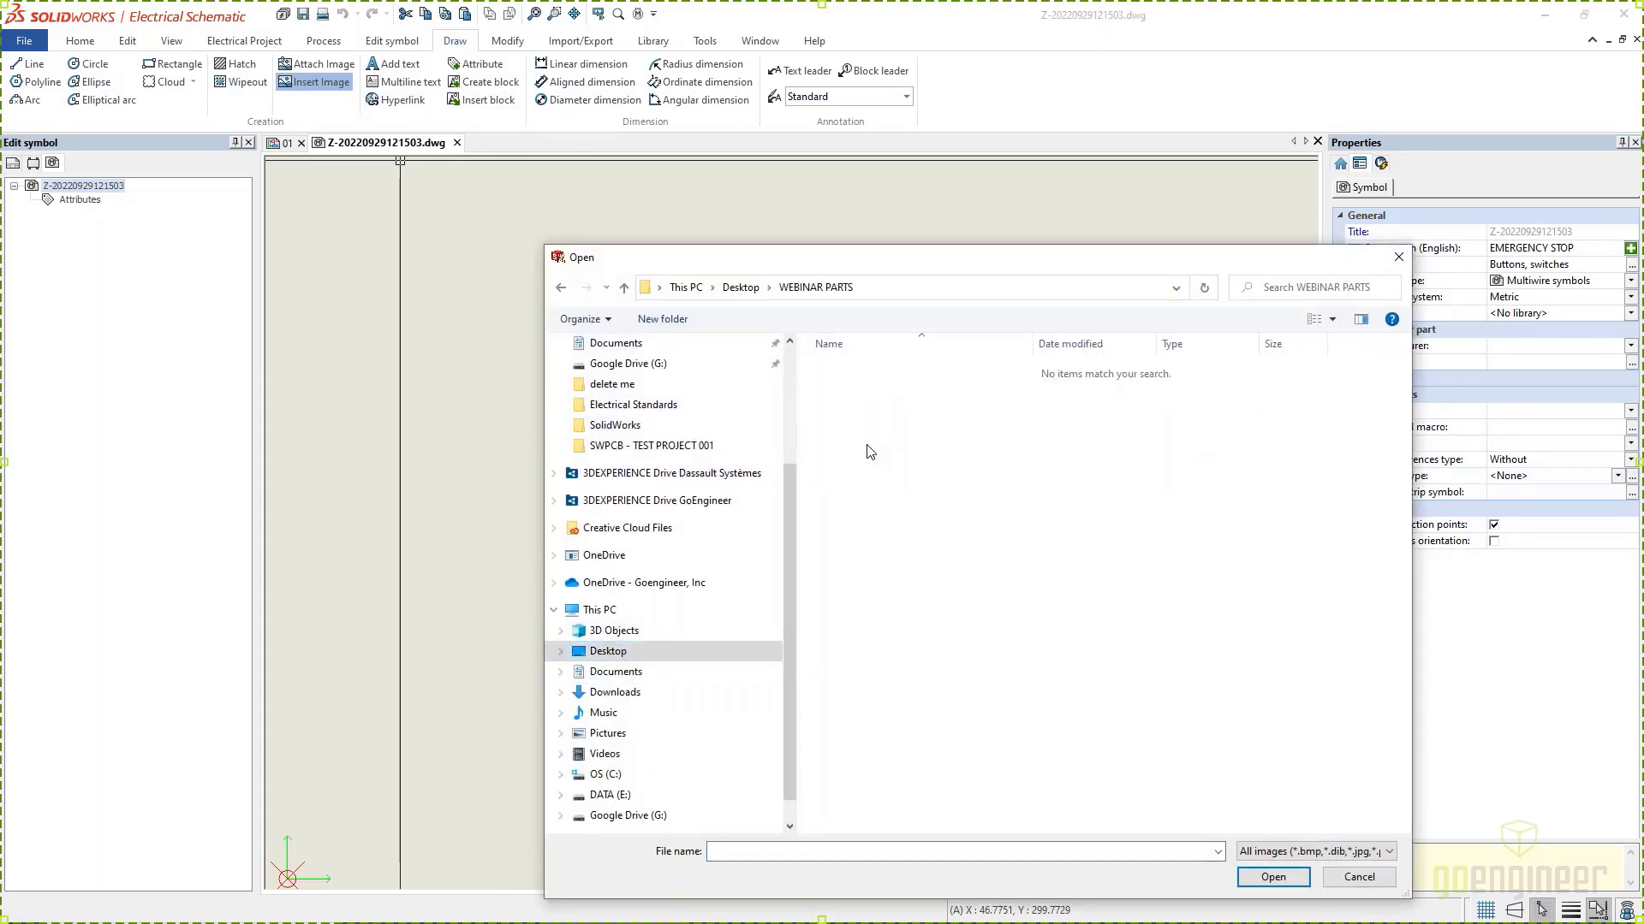
{"action": "left_click", "coordinate": [1298, 851]}
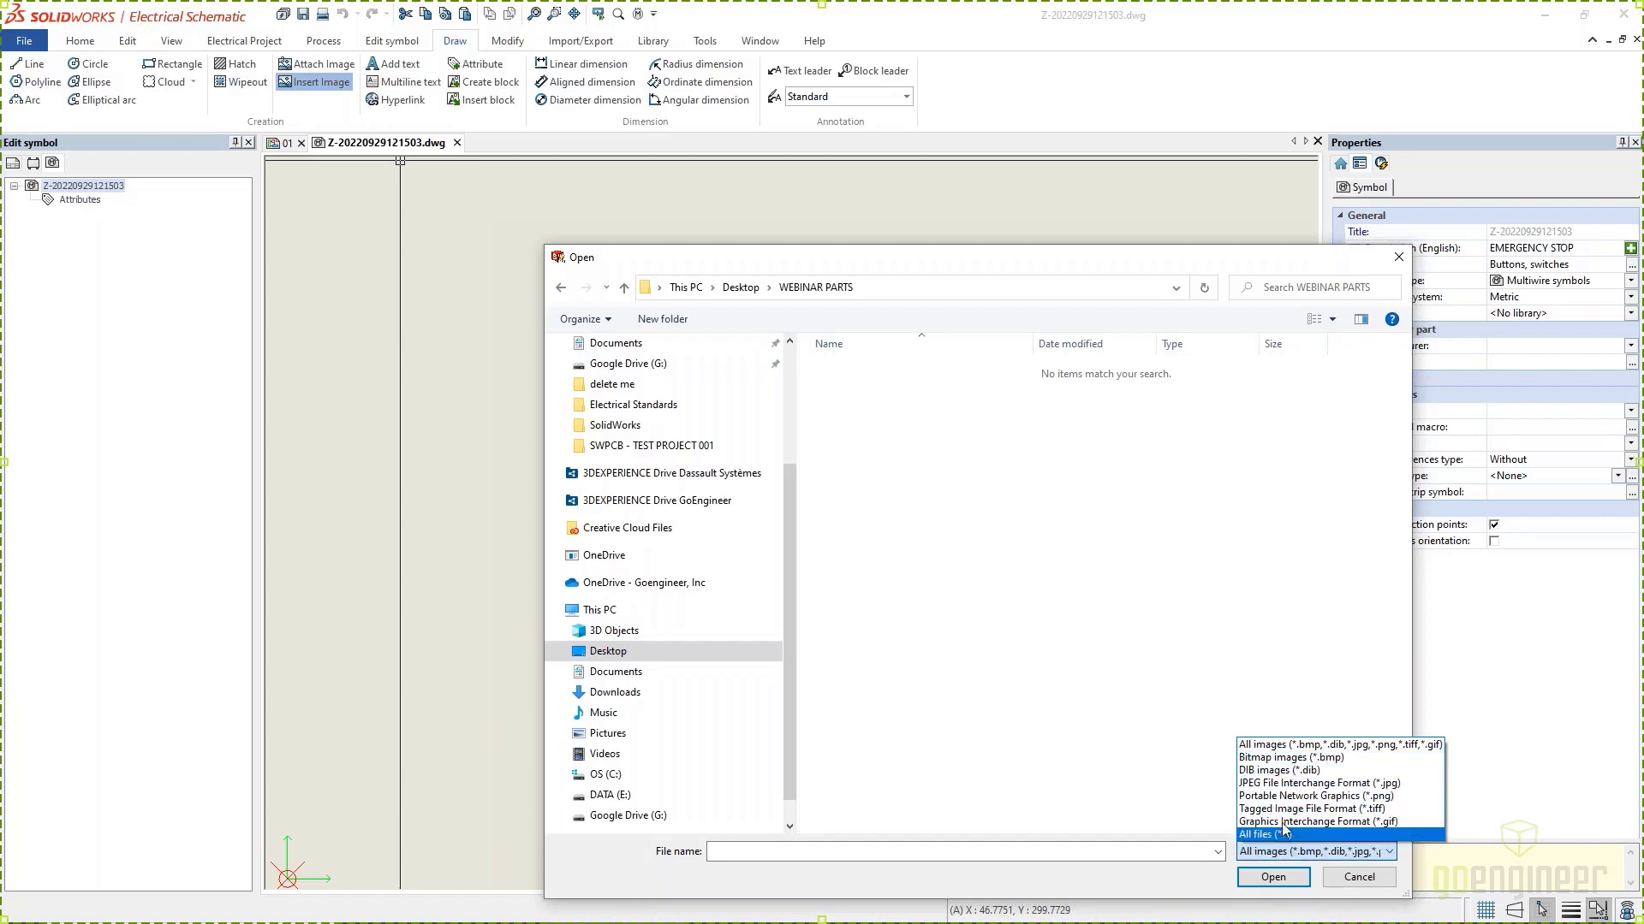
{"action": "left_click", "coordinate": [1291, 752]}
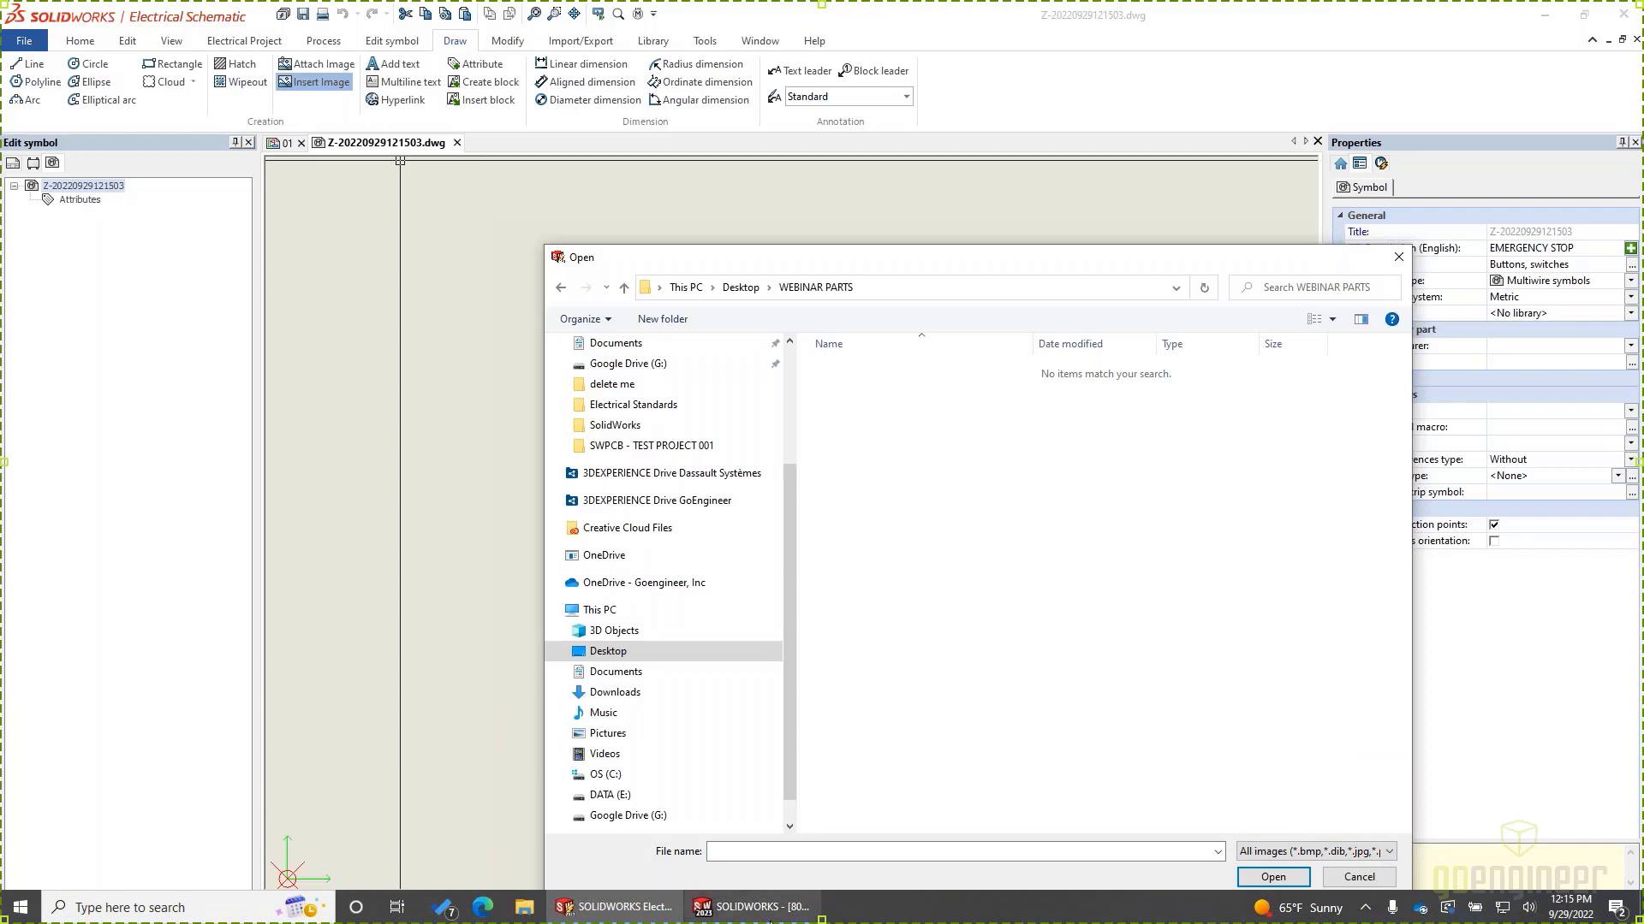
Step: Open Paint and paste the copied picture of the emergency stop part onto the blank canvas
{"action": "key", "text": "super"}
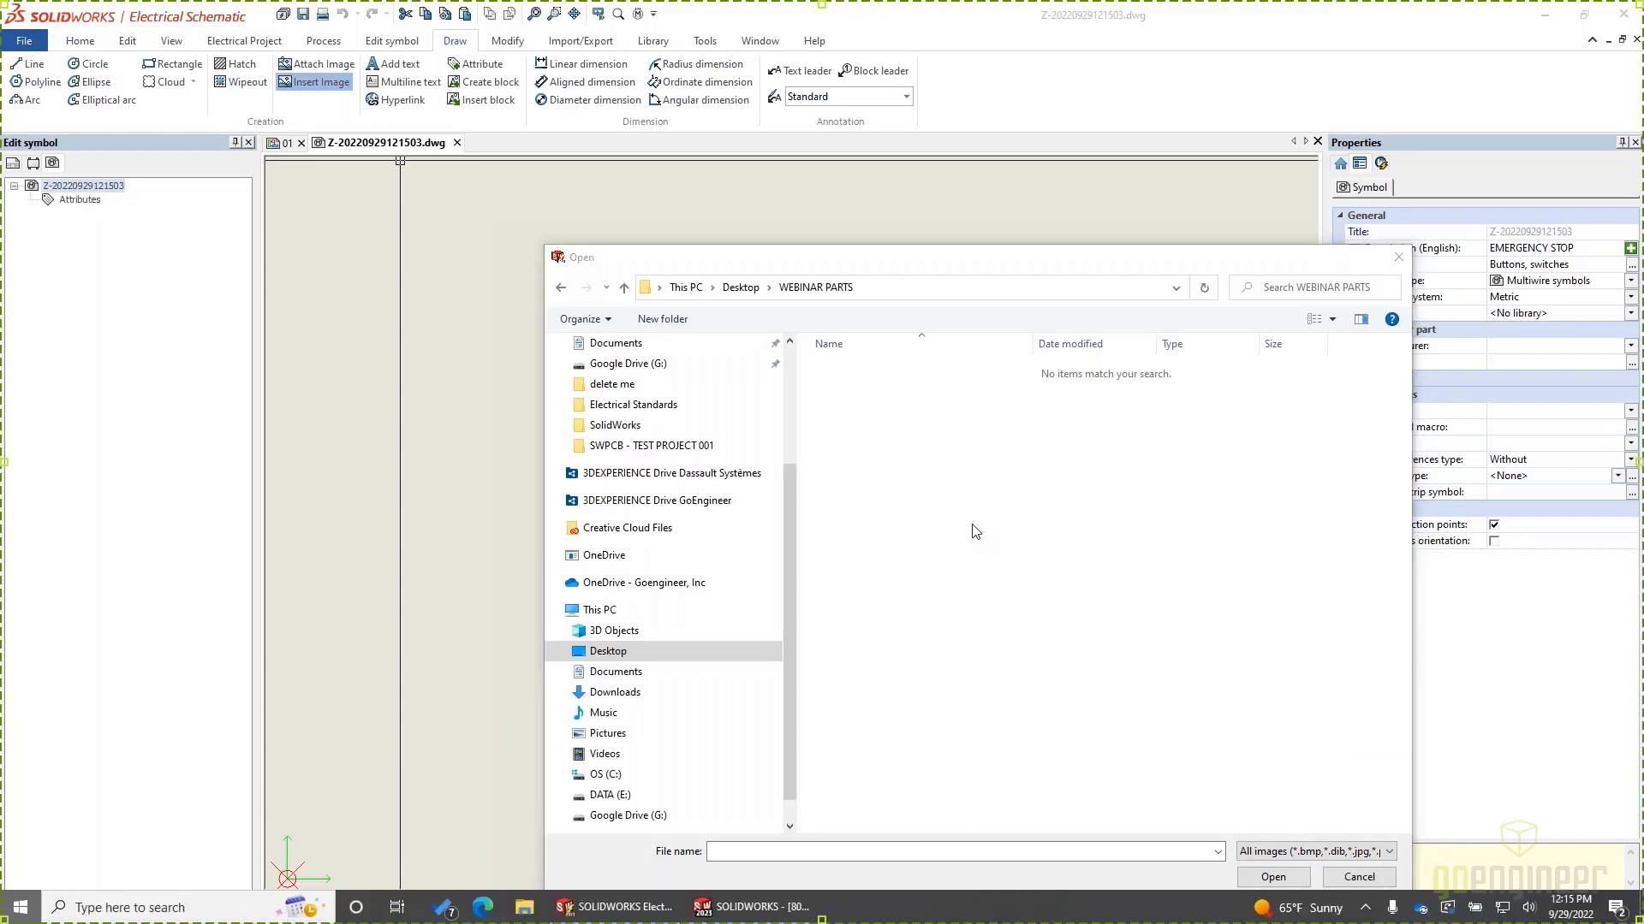
{"action": "type", "text": "paint"}
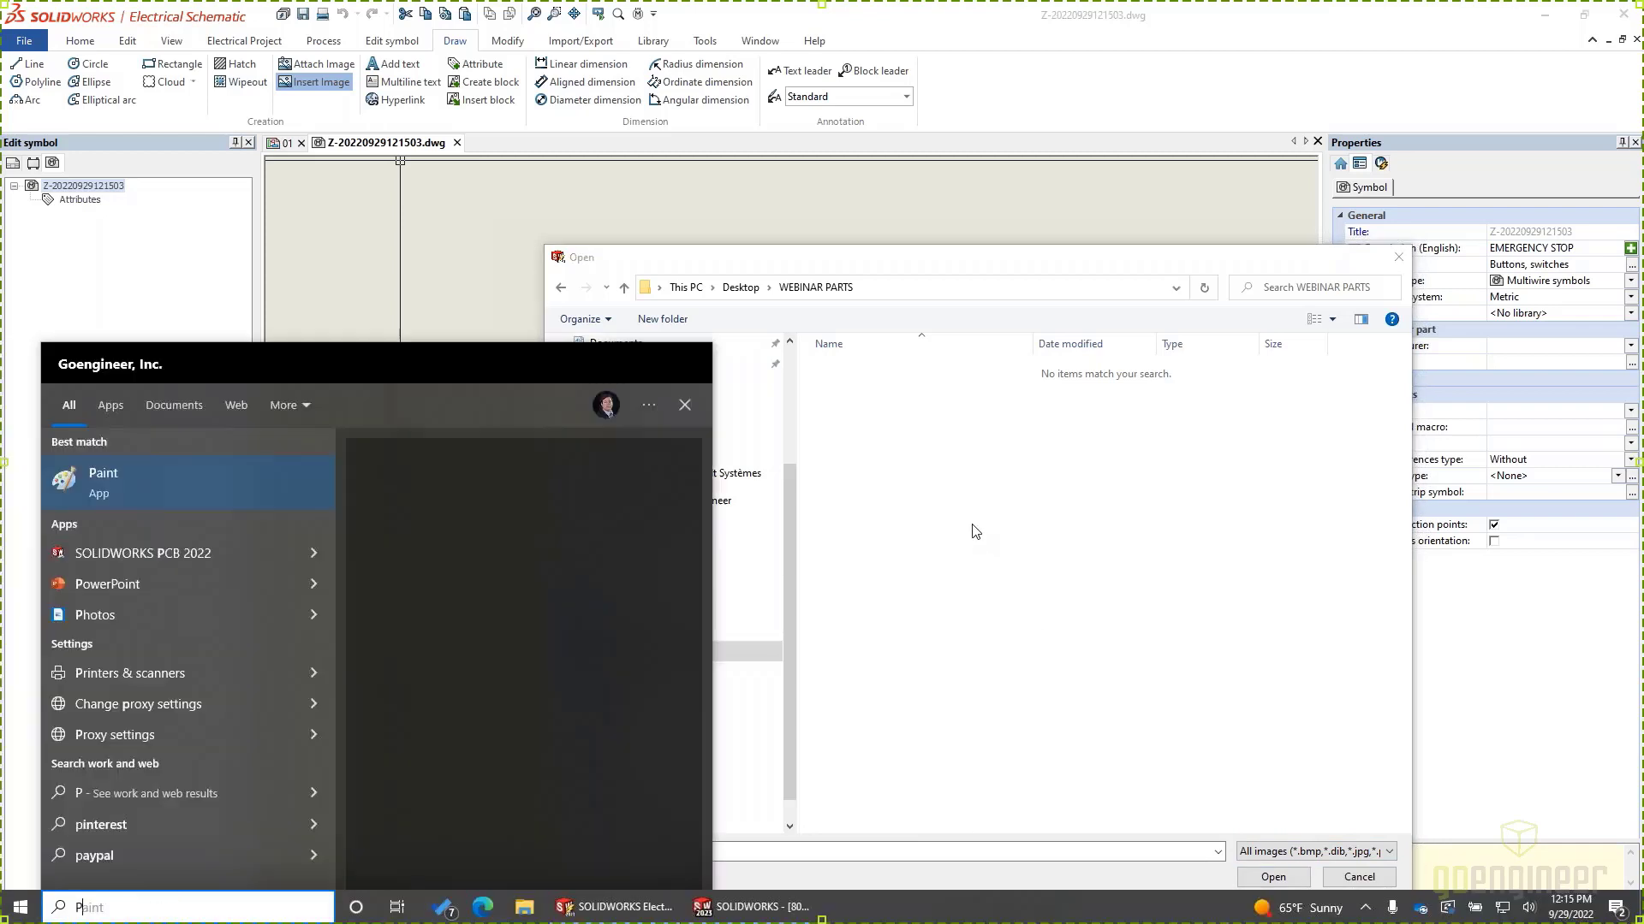
{"action": "key", "text": "Return"}
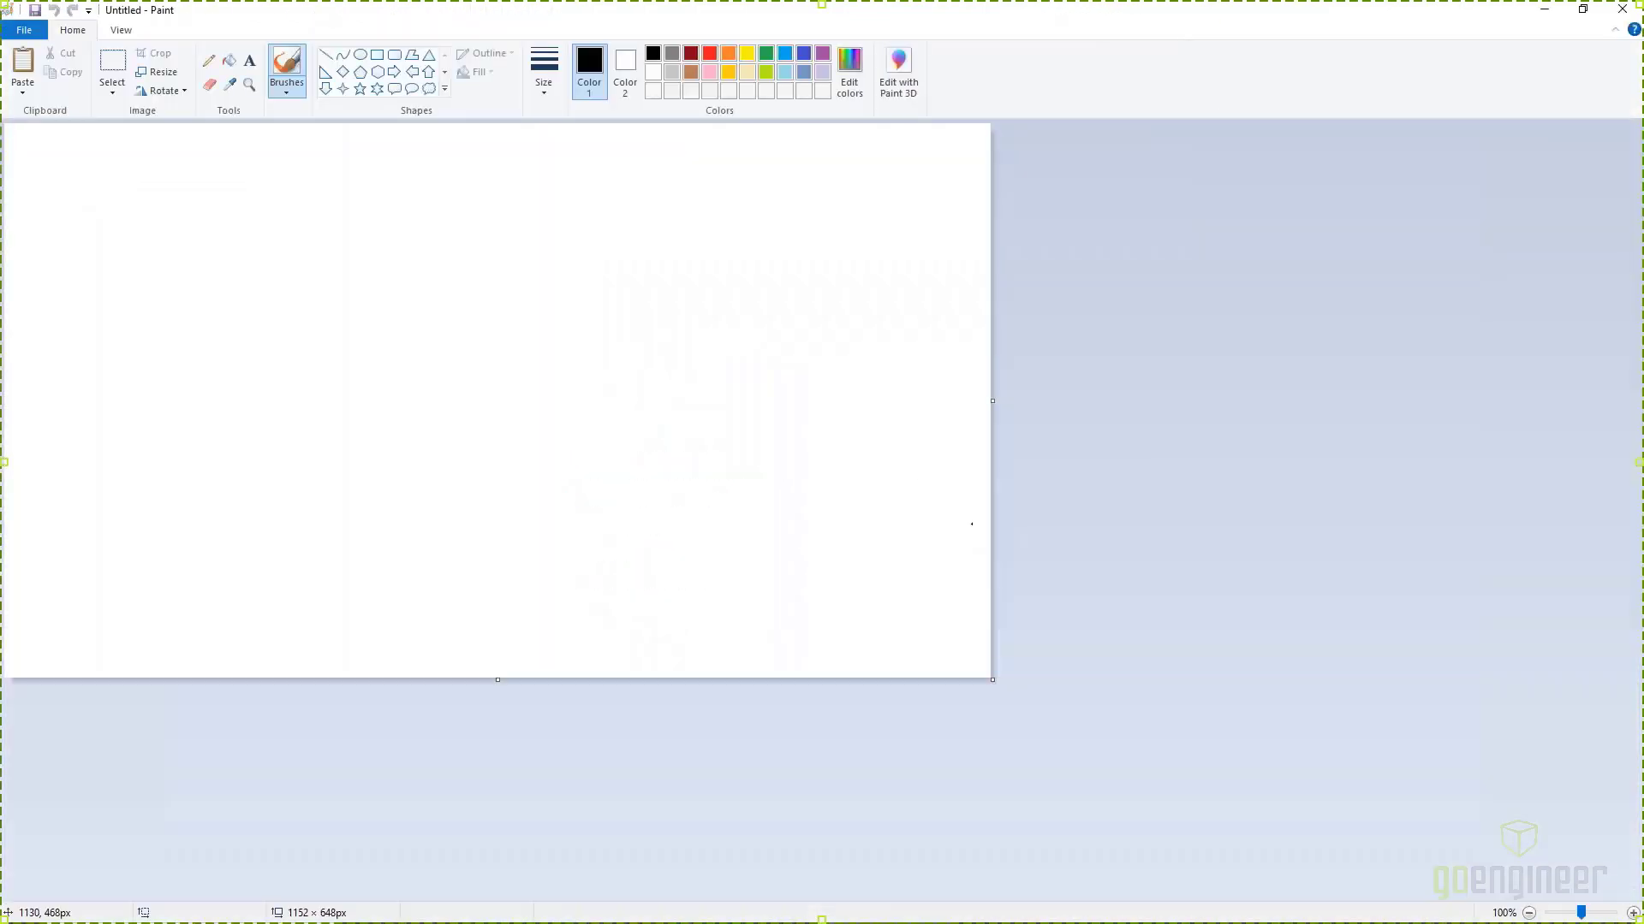
{"action": "key", "text": "ctrl+v"}
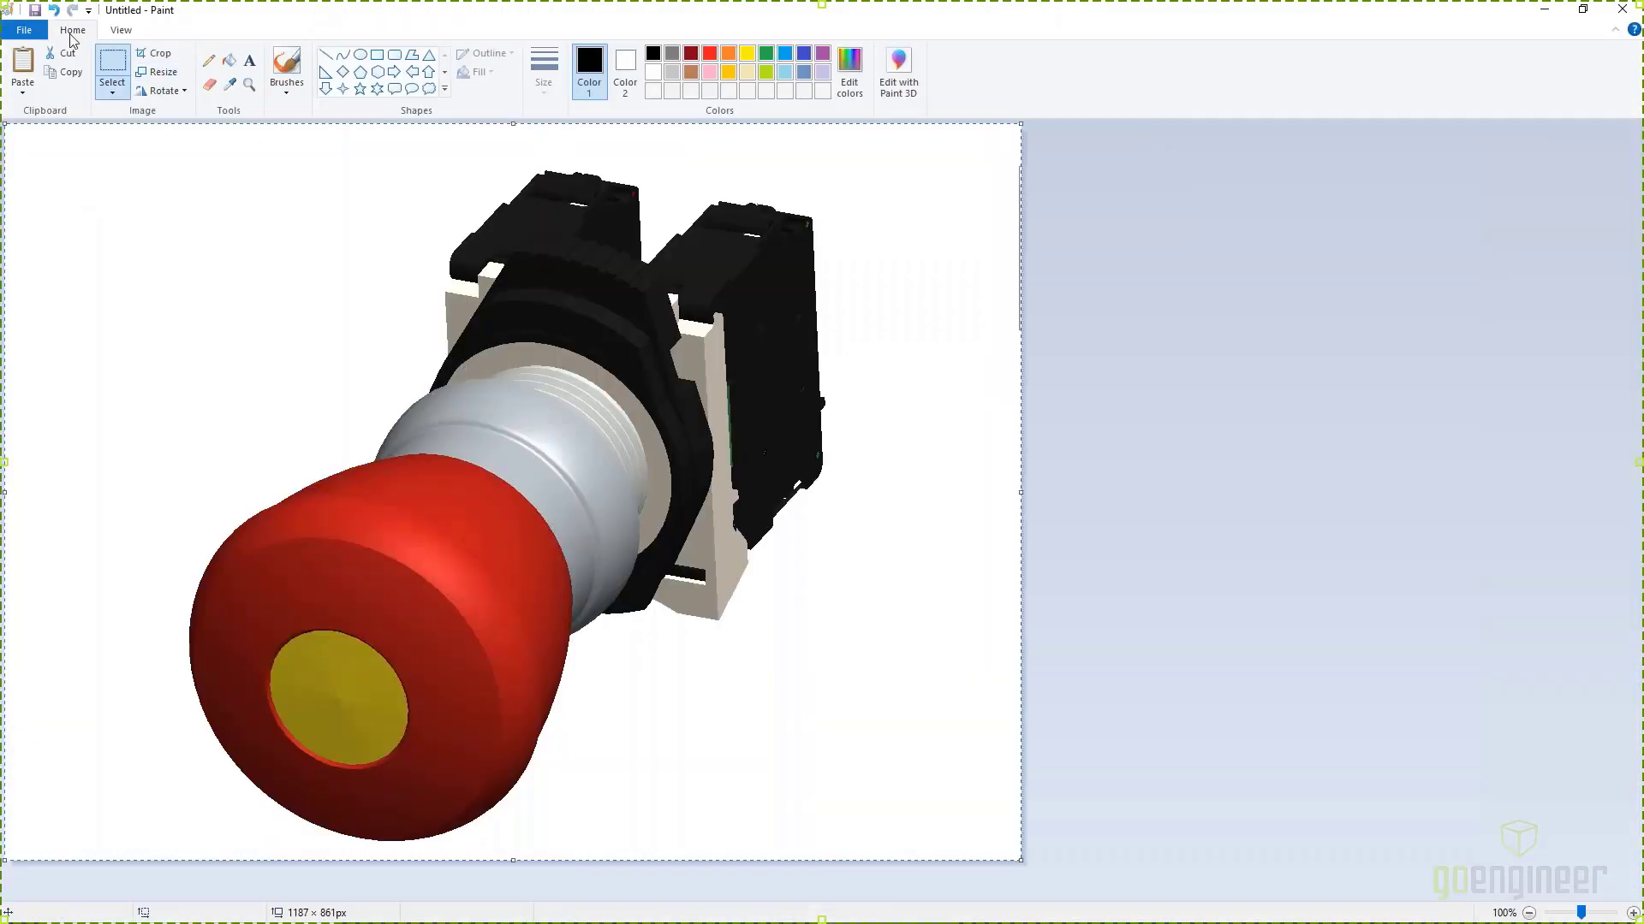
Step: Save the picture as a 256 Color Bitmap over ESTOP.bmp in the webinar folder, accepting reduced color quality, and close Paint
{"action": "left_click", "coordinate": [23, 31]}
{"action": "left_click", "coordinate": [52, 146]}
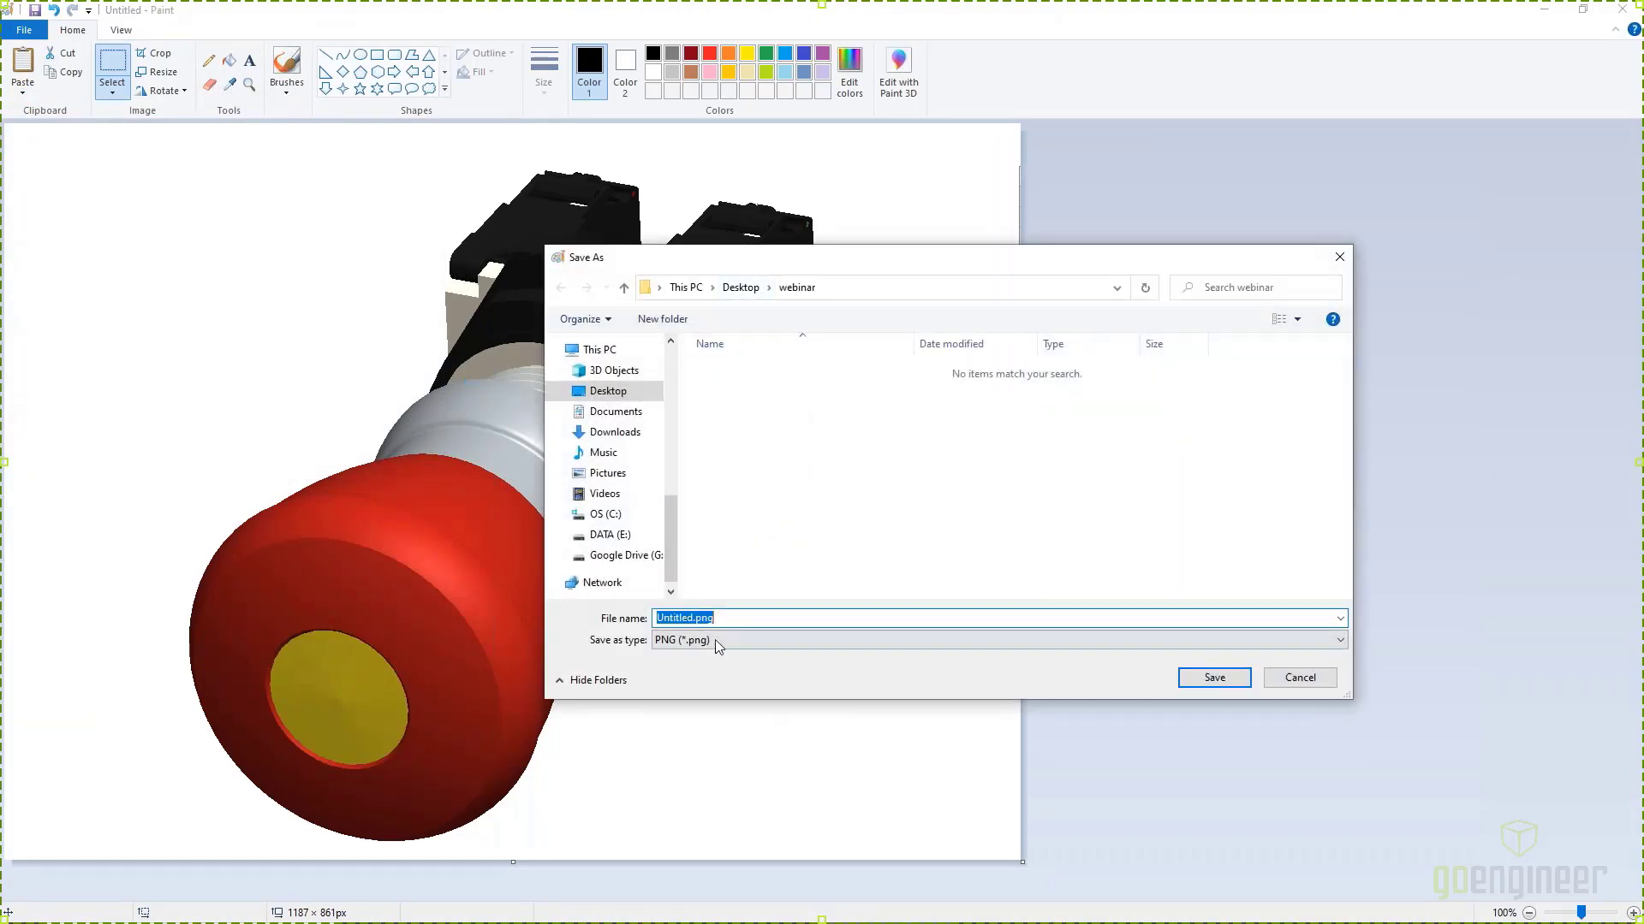
{"action": "left_click", "coordinate": [717, 647]}
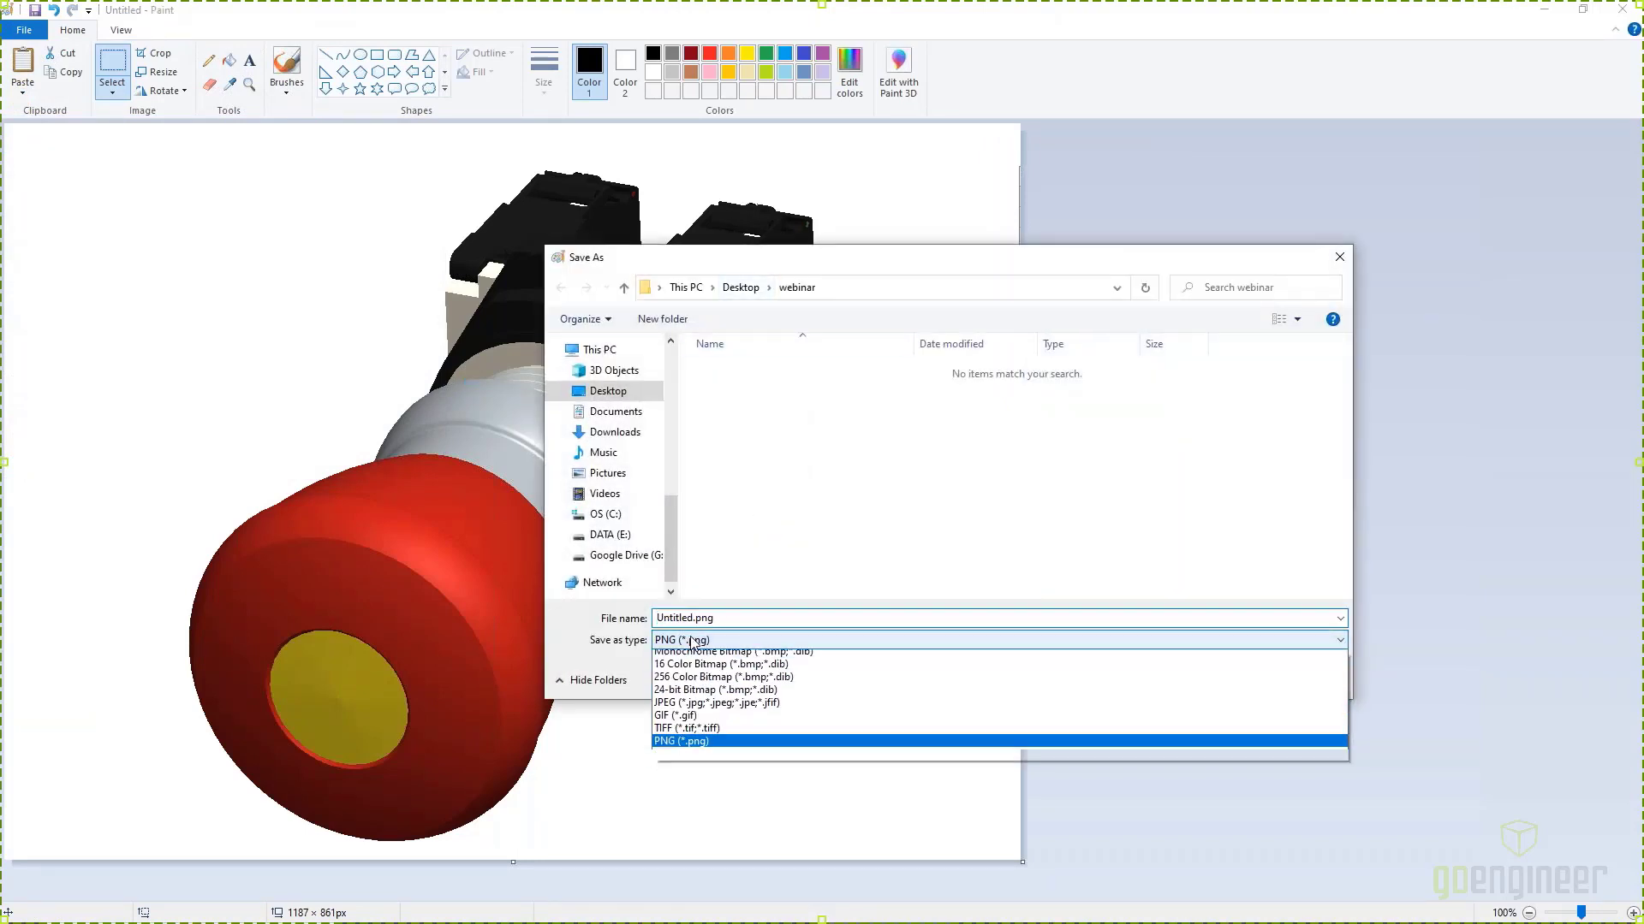
{"action": "left_click", "coordinate": [703, 683]}
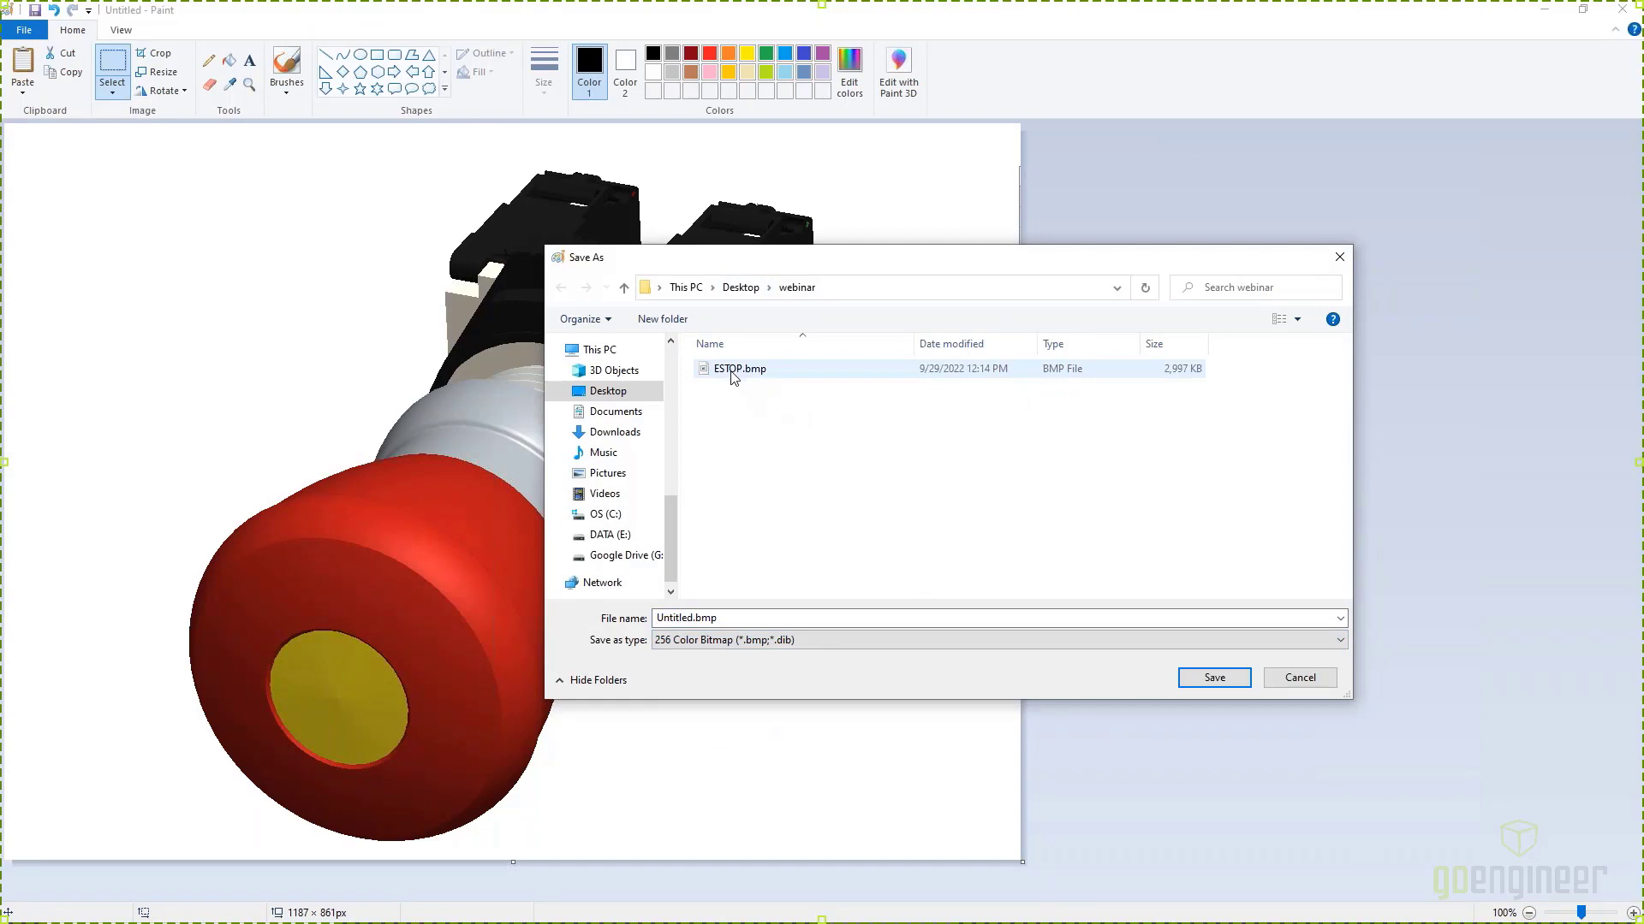
{"action": "double_click", "coordinate": [737, 618]}
{"action": "left_click", "coordinate": [753, 371]}
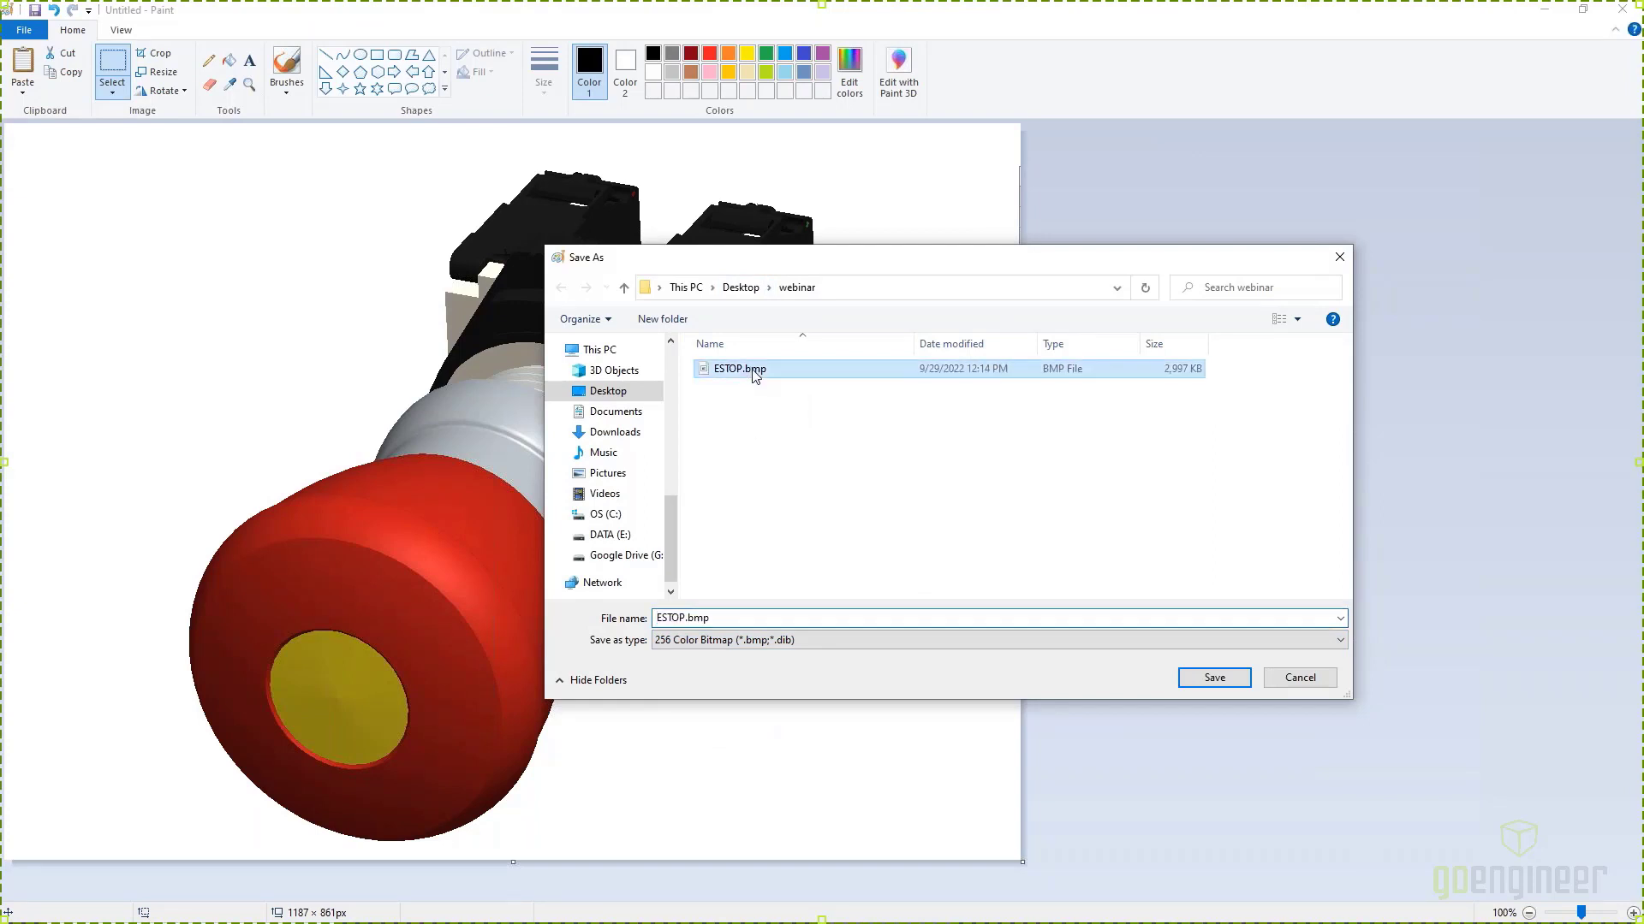
{"action": "left_click", "coordinate": [1202, 685]}
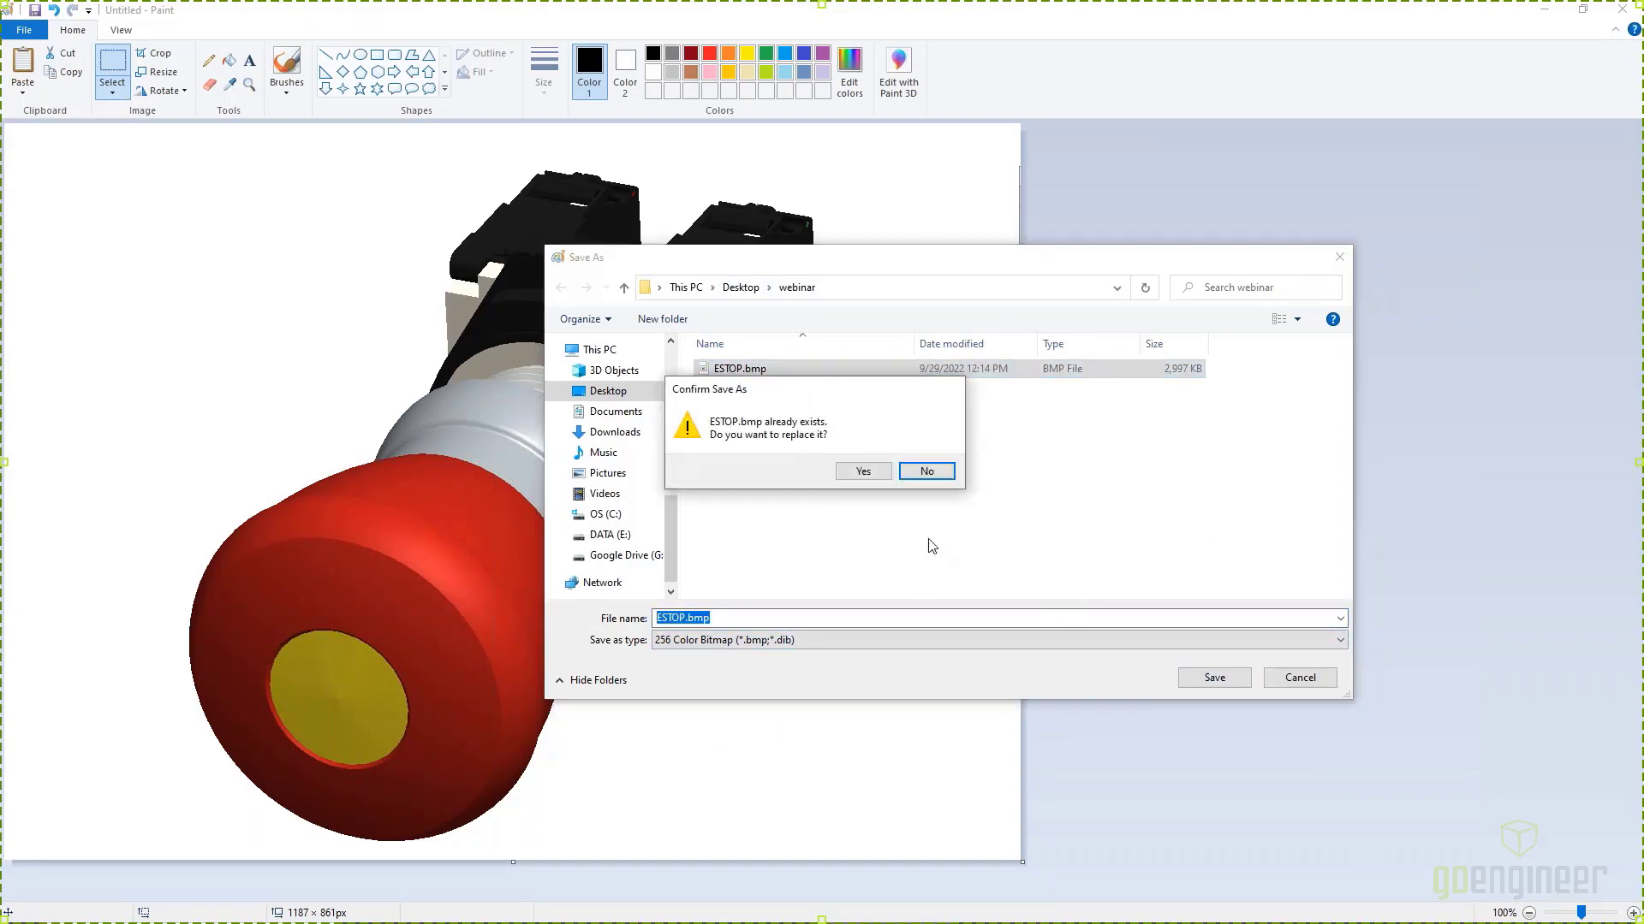
{"action": "left_click", "coordinate": [846, 473]}
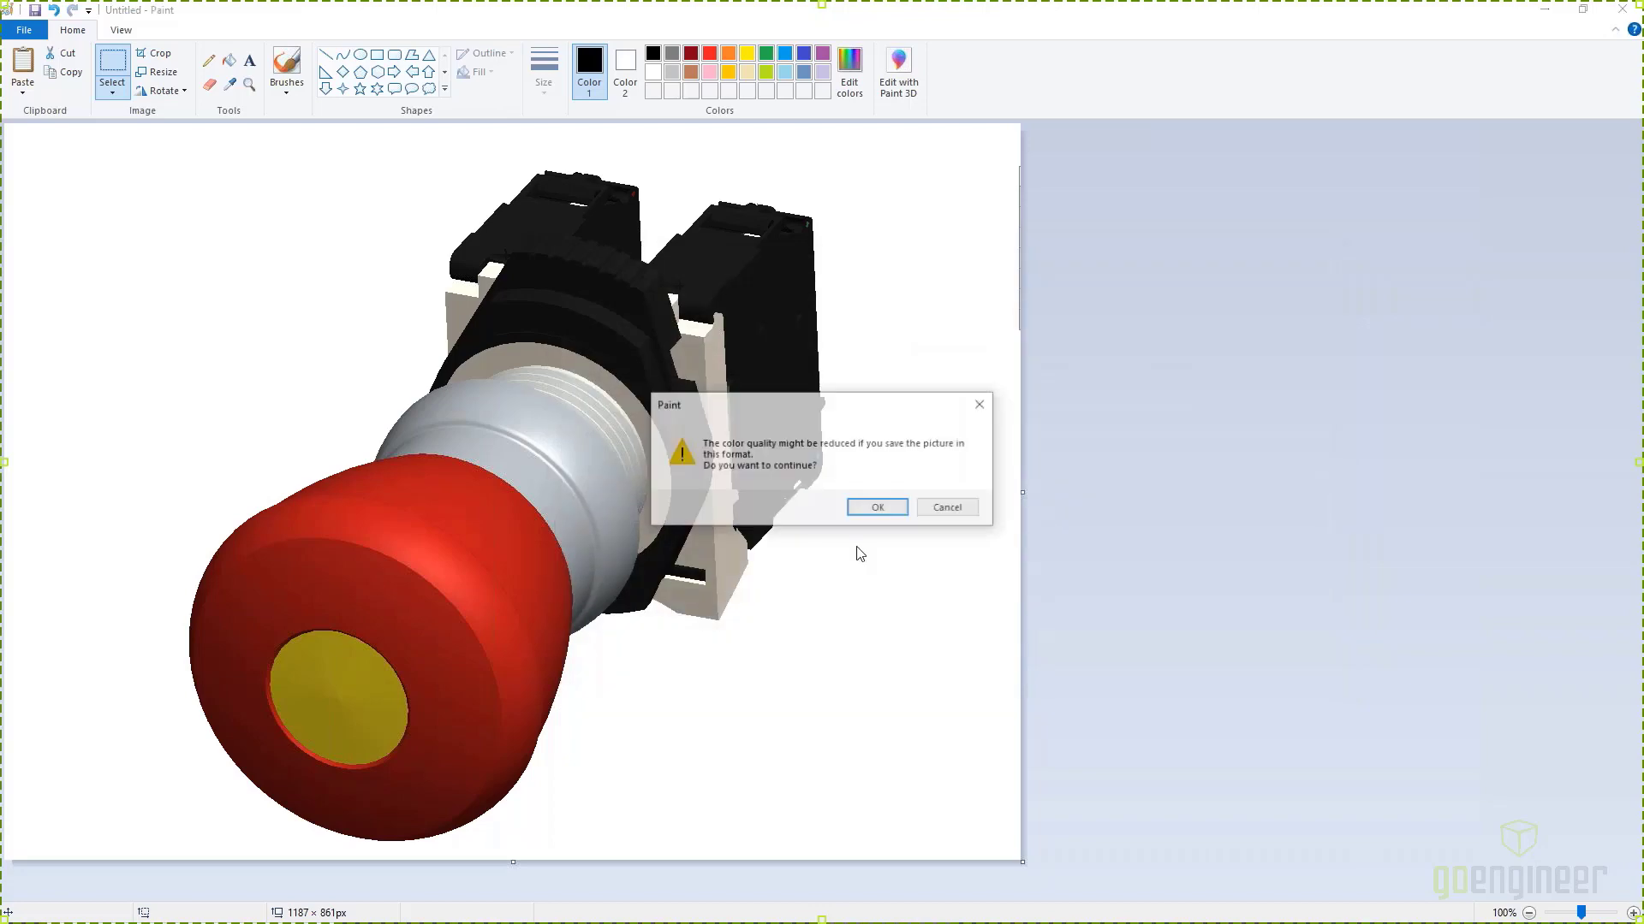
{"action": "left_click", "coordinate": [890, 517]}
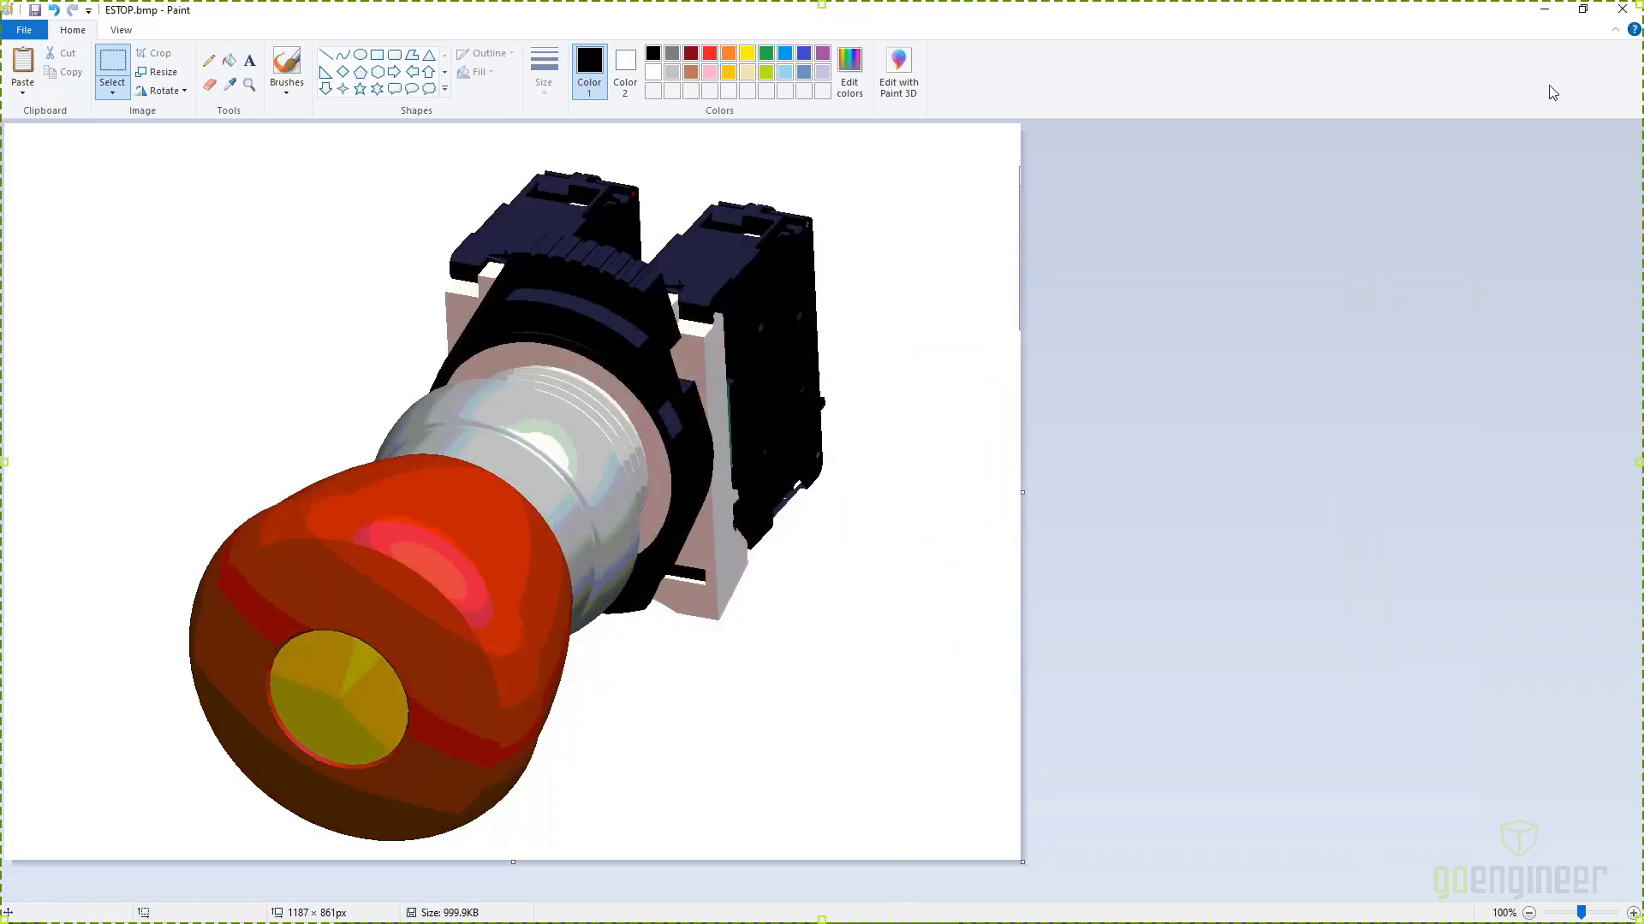
{"action": "left_click", "coordinate": [1623, 18]}
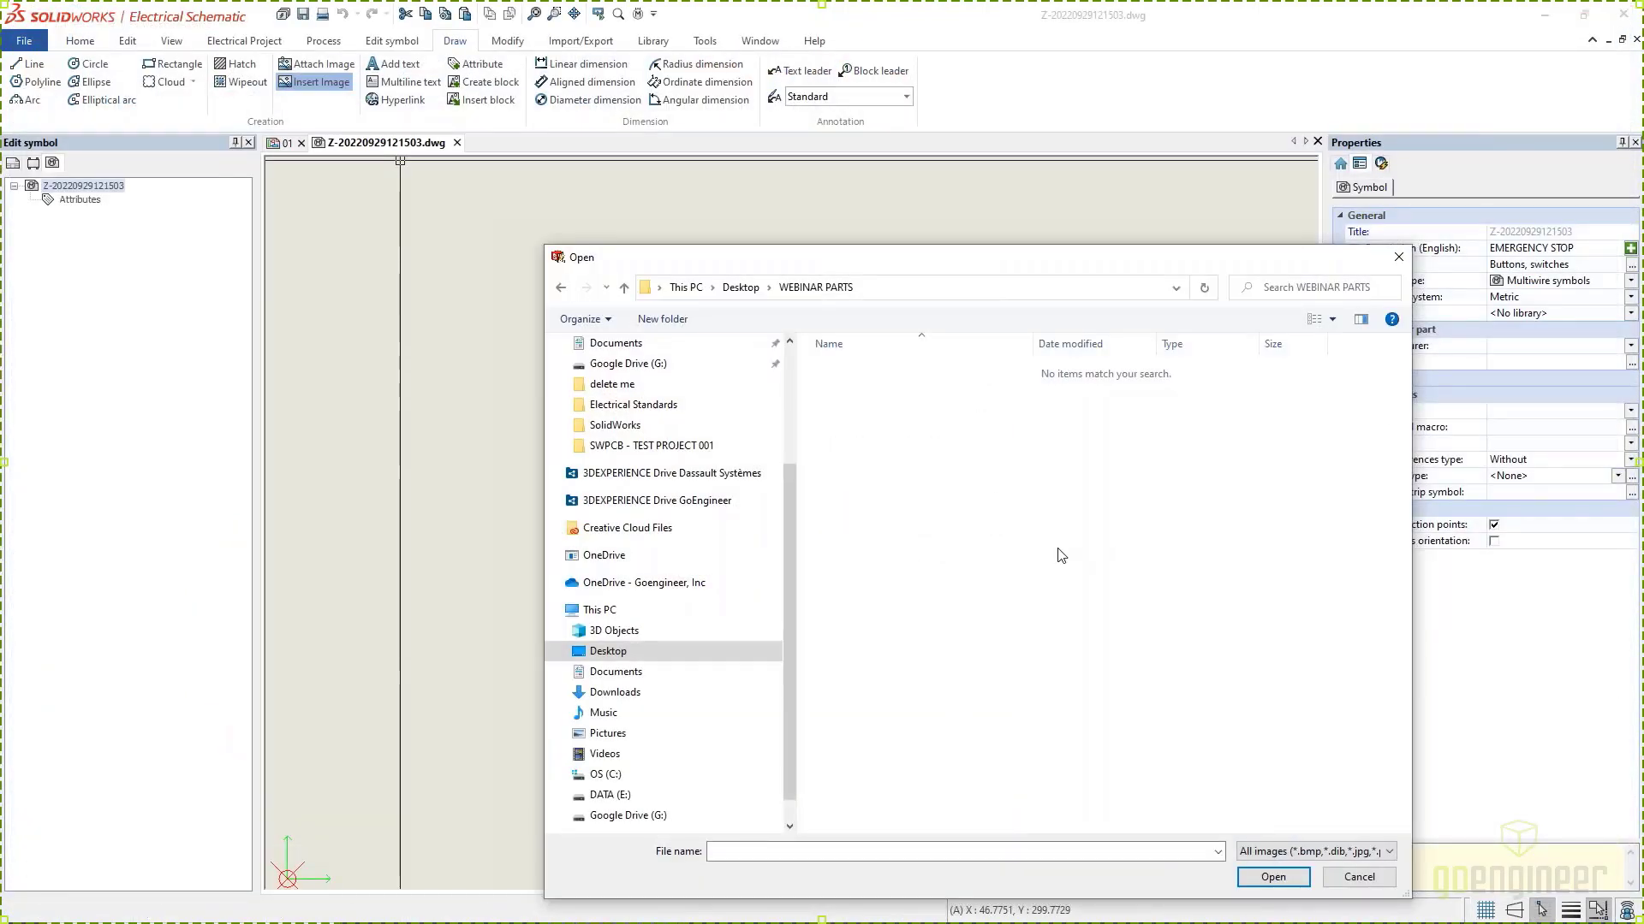
Step: Choose ESTOP.bmp from the webinar folder on the Desktop as the image for the symbol
{"action": "left_click", "coordinate": [741, 287]}
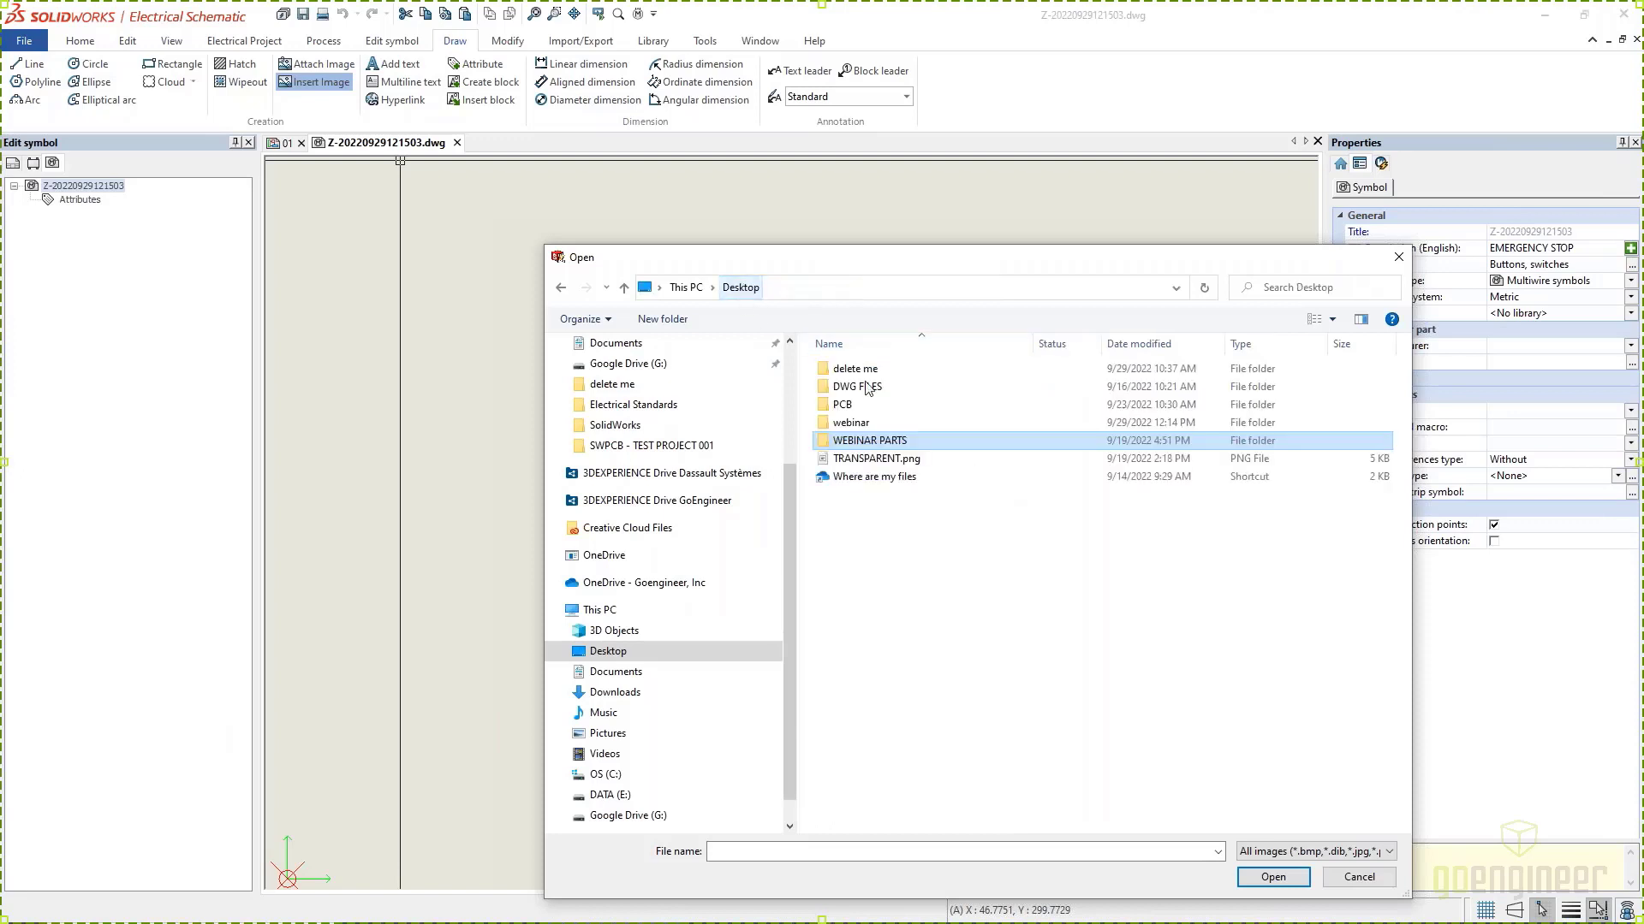
{"action": "double_click", "coordinate": [856, 406]}
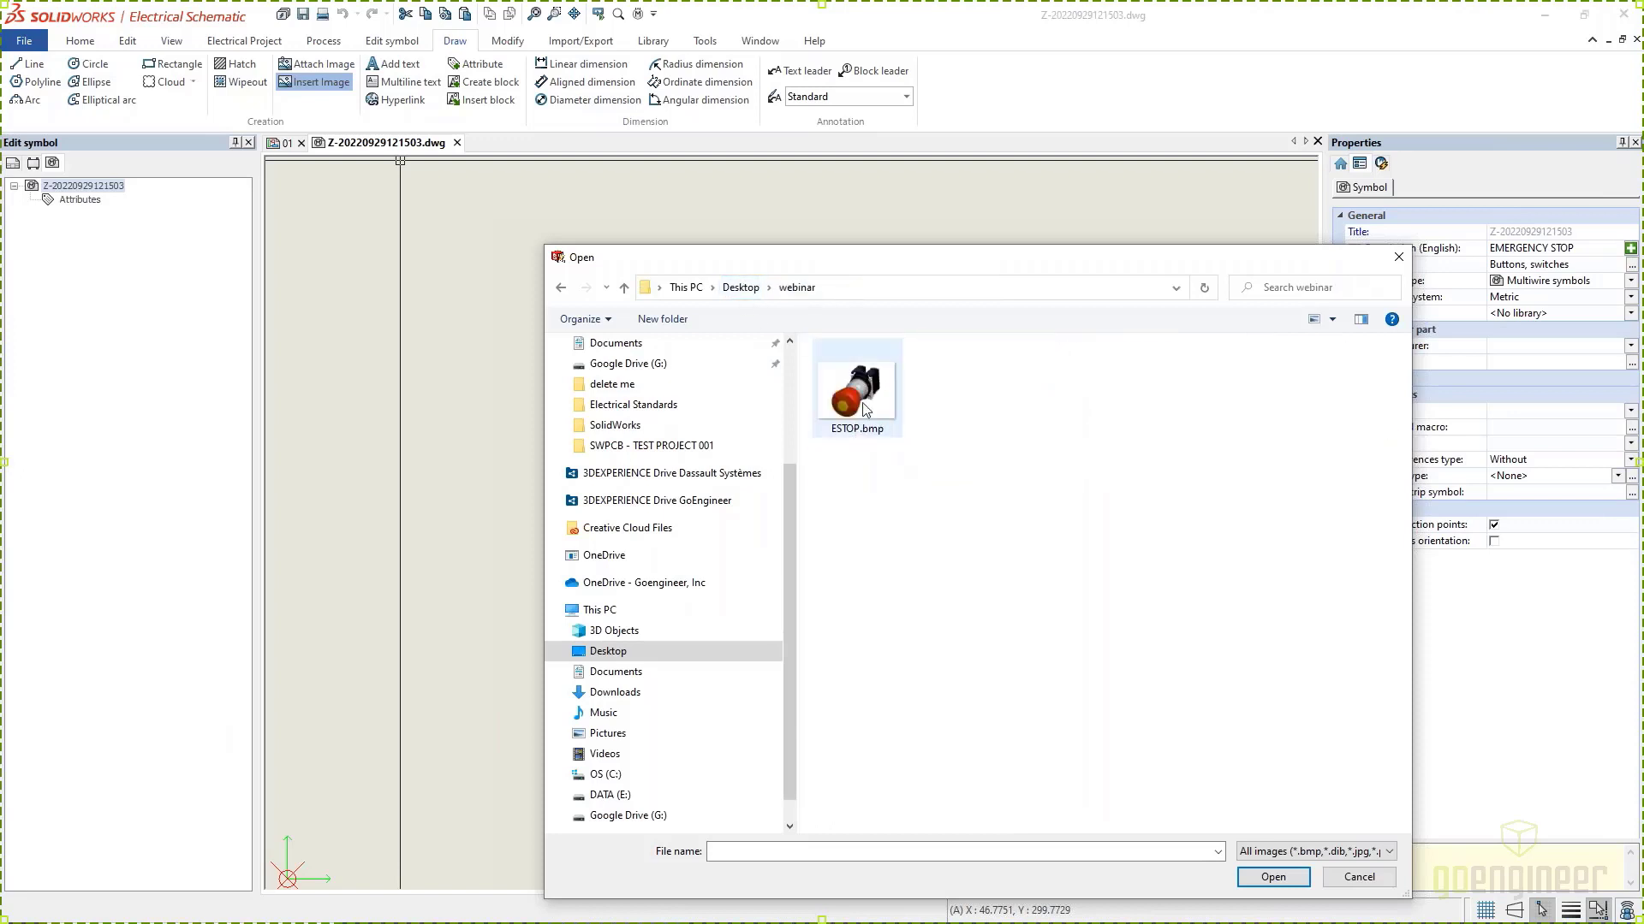
{"action": "left_click", "coordinate": [860, 406]}
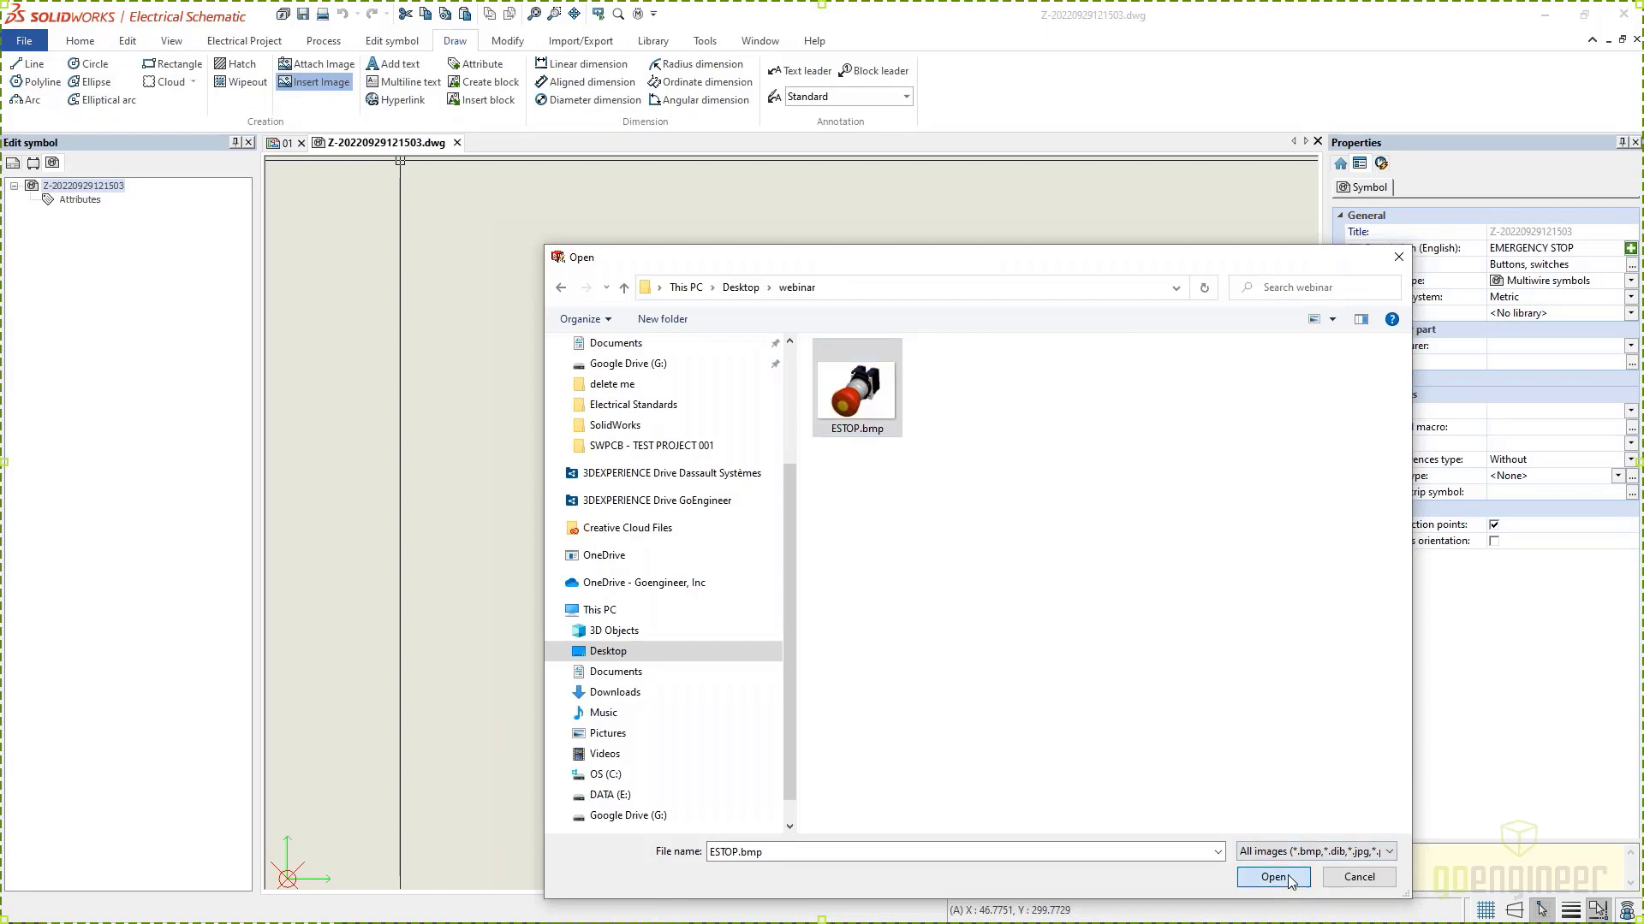
{"action": "left_click", "coordinate": [1289, 877]}
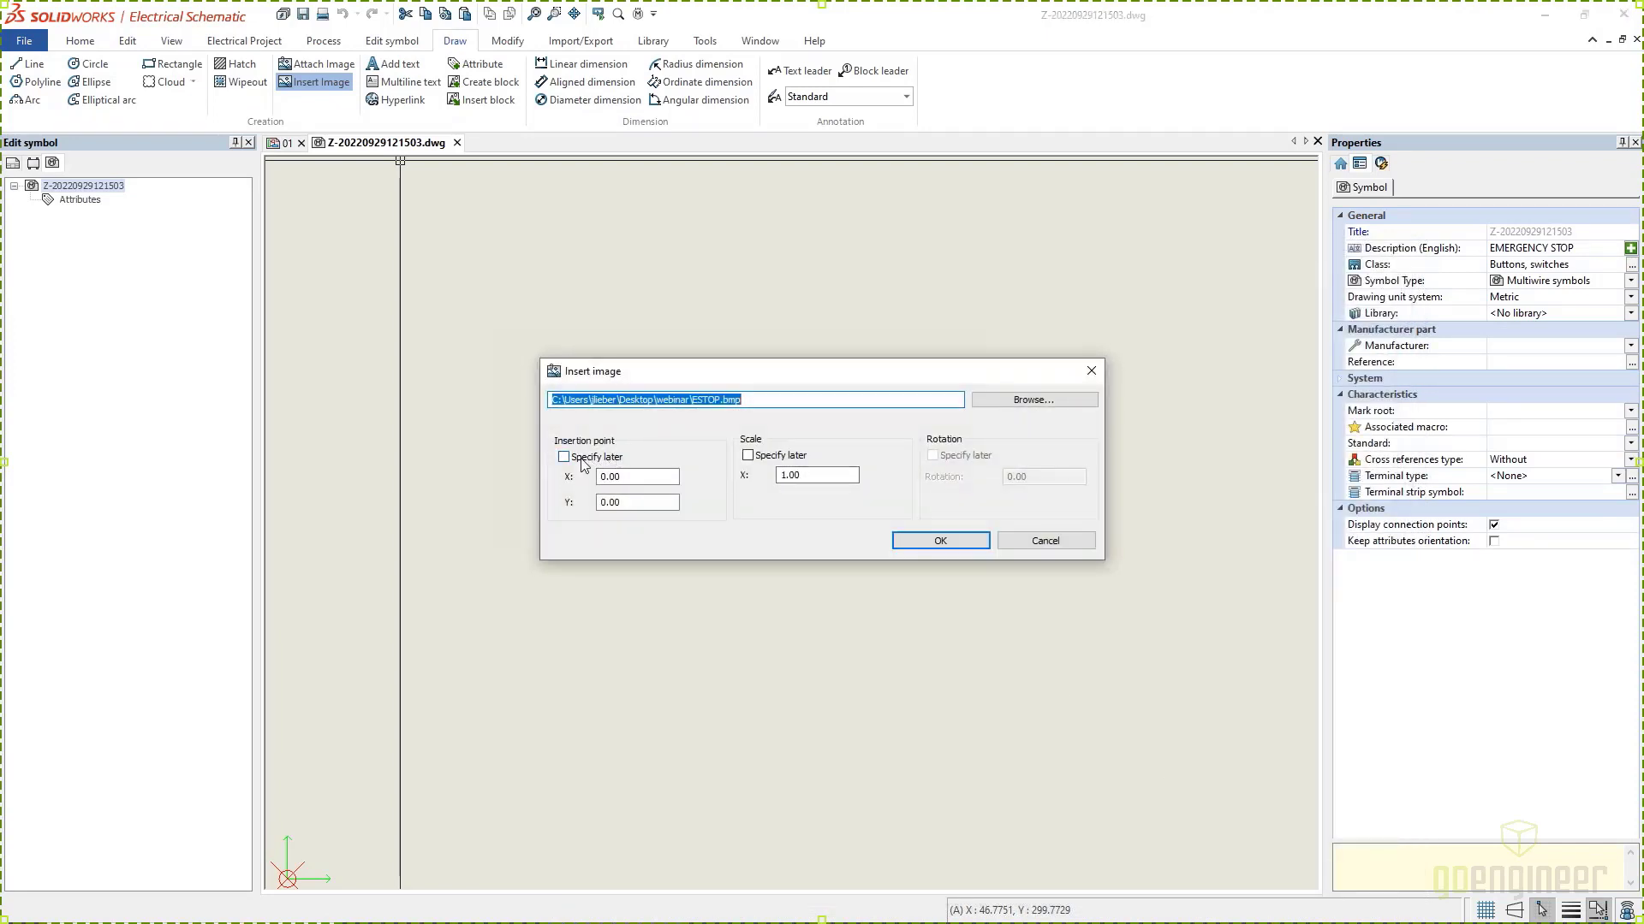
Step: Insert the image with "Specify later" enabled for insertion point and scale, placing its corner on the origin and sizing it freehand
{"action": "left_click", "coordinate": [583, 463]}
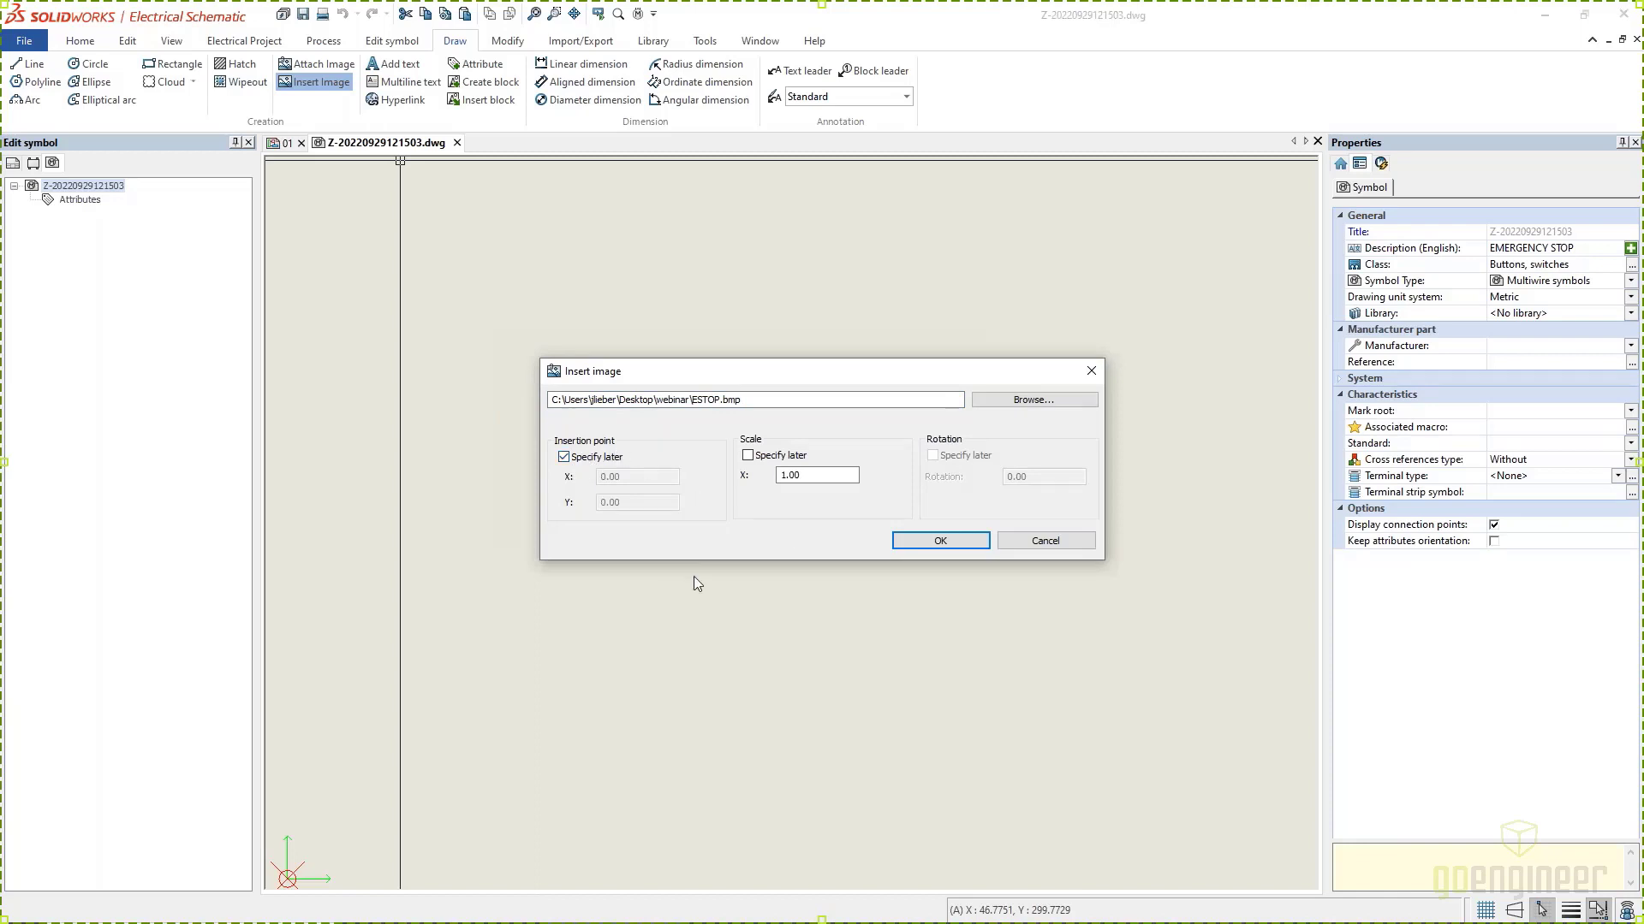
{"action": "left_click", "coordinate": [599, 463]}
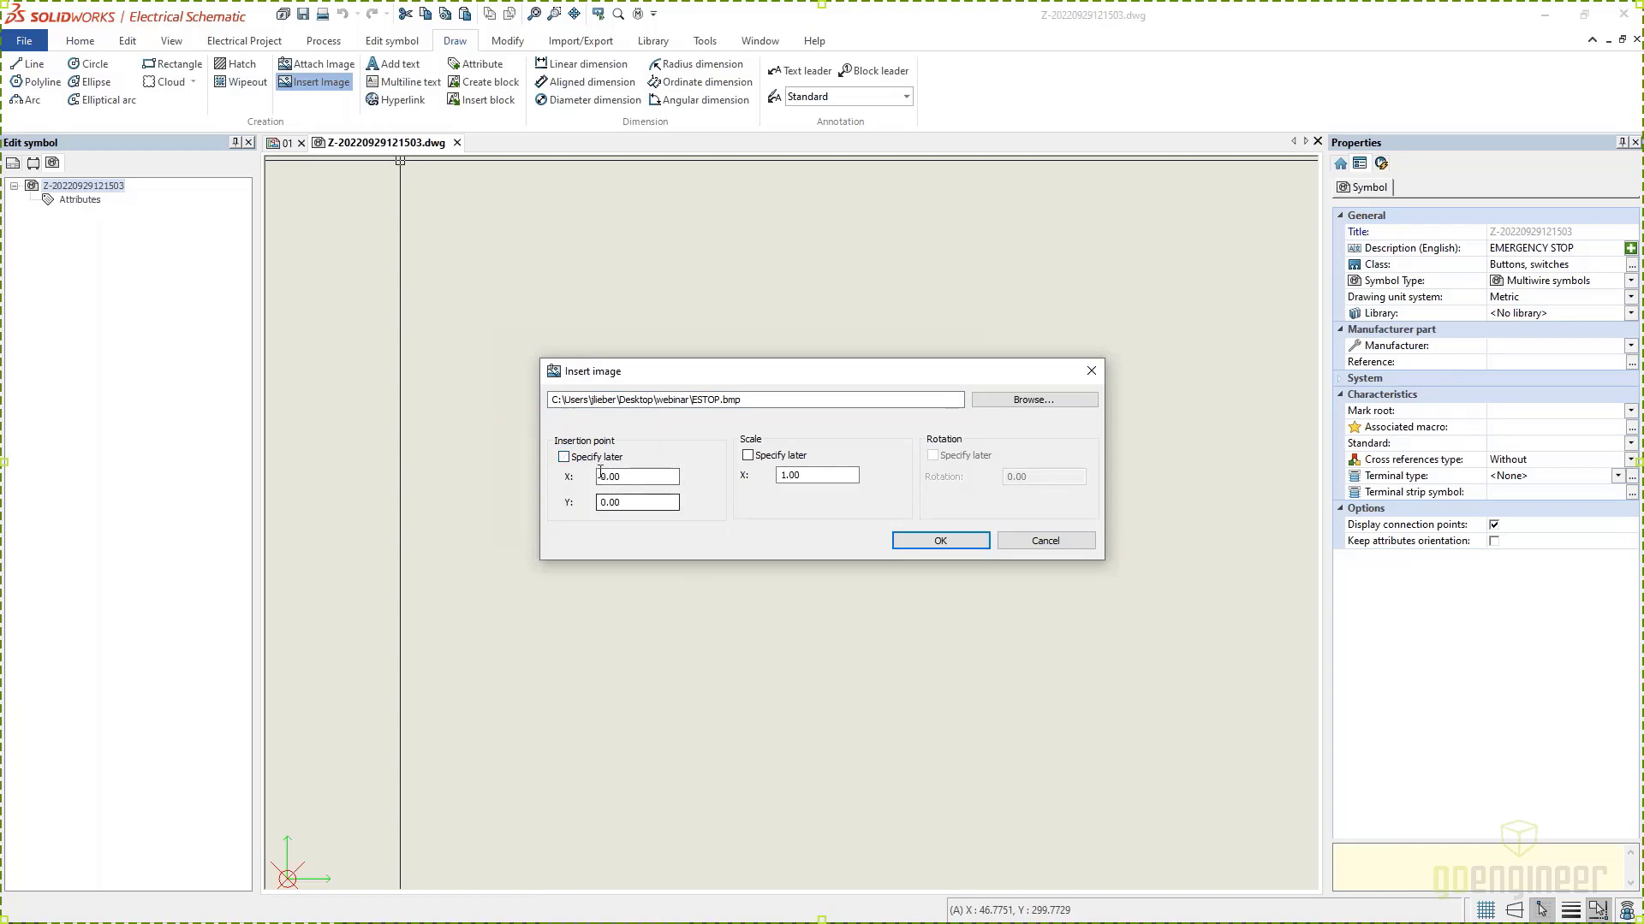
{"action": "left_click", "coordinate": [599, 465]}
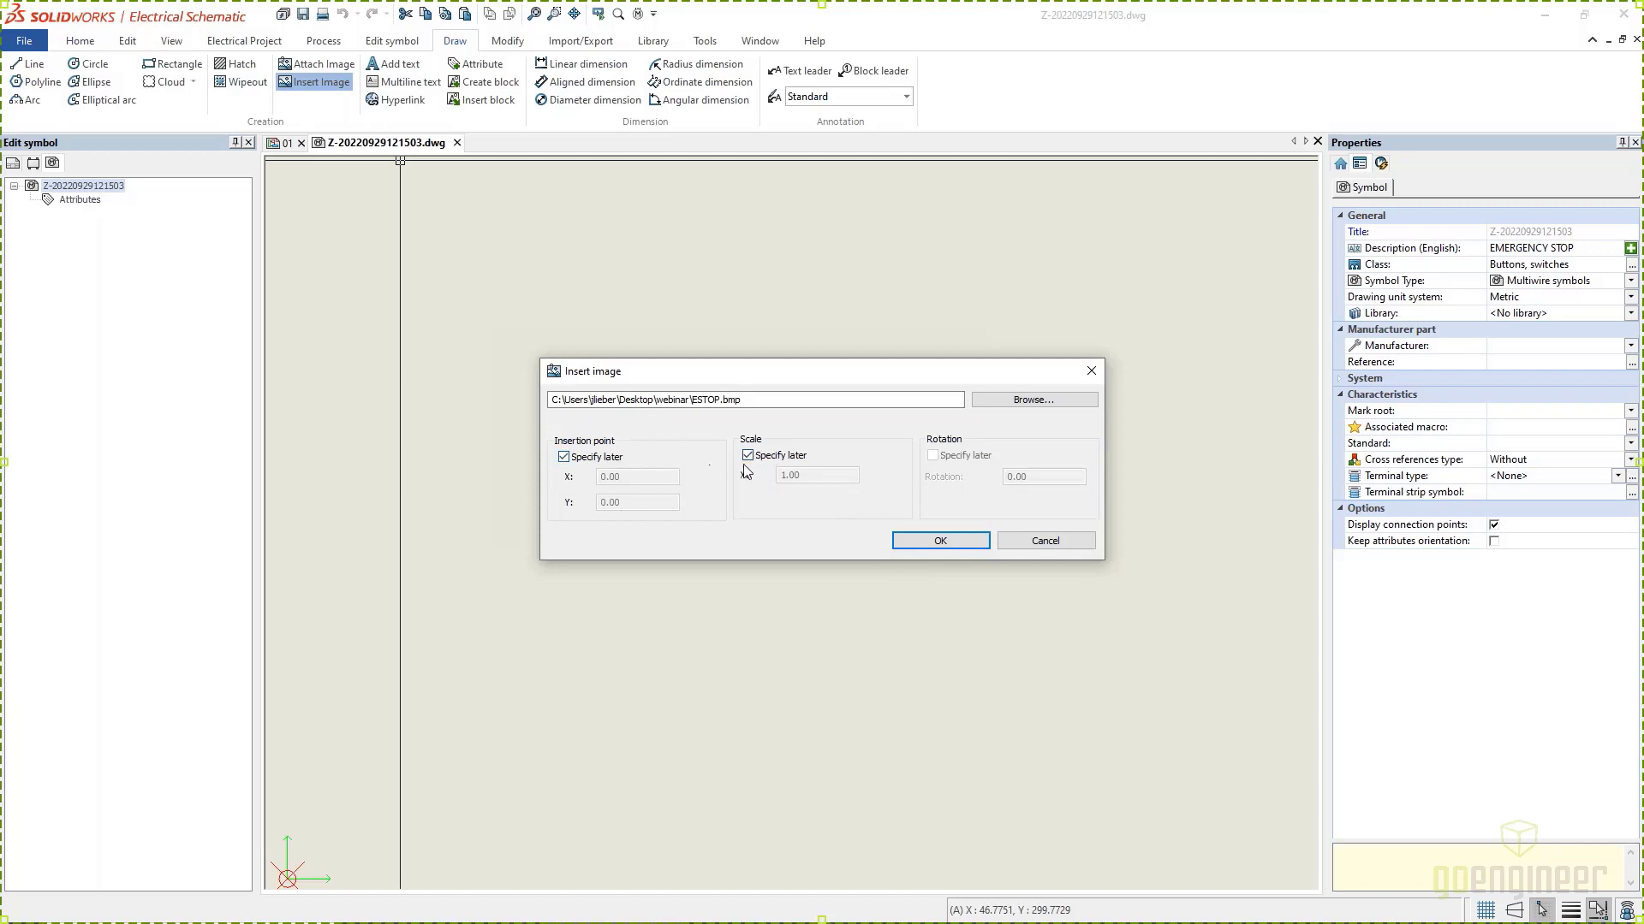
{"action": "left_click", "coordinate": [946, 546]}
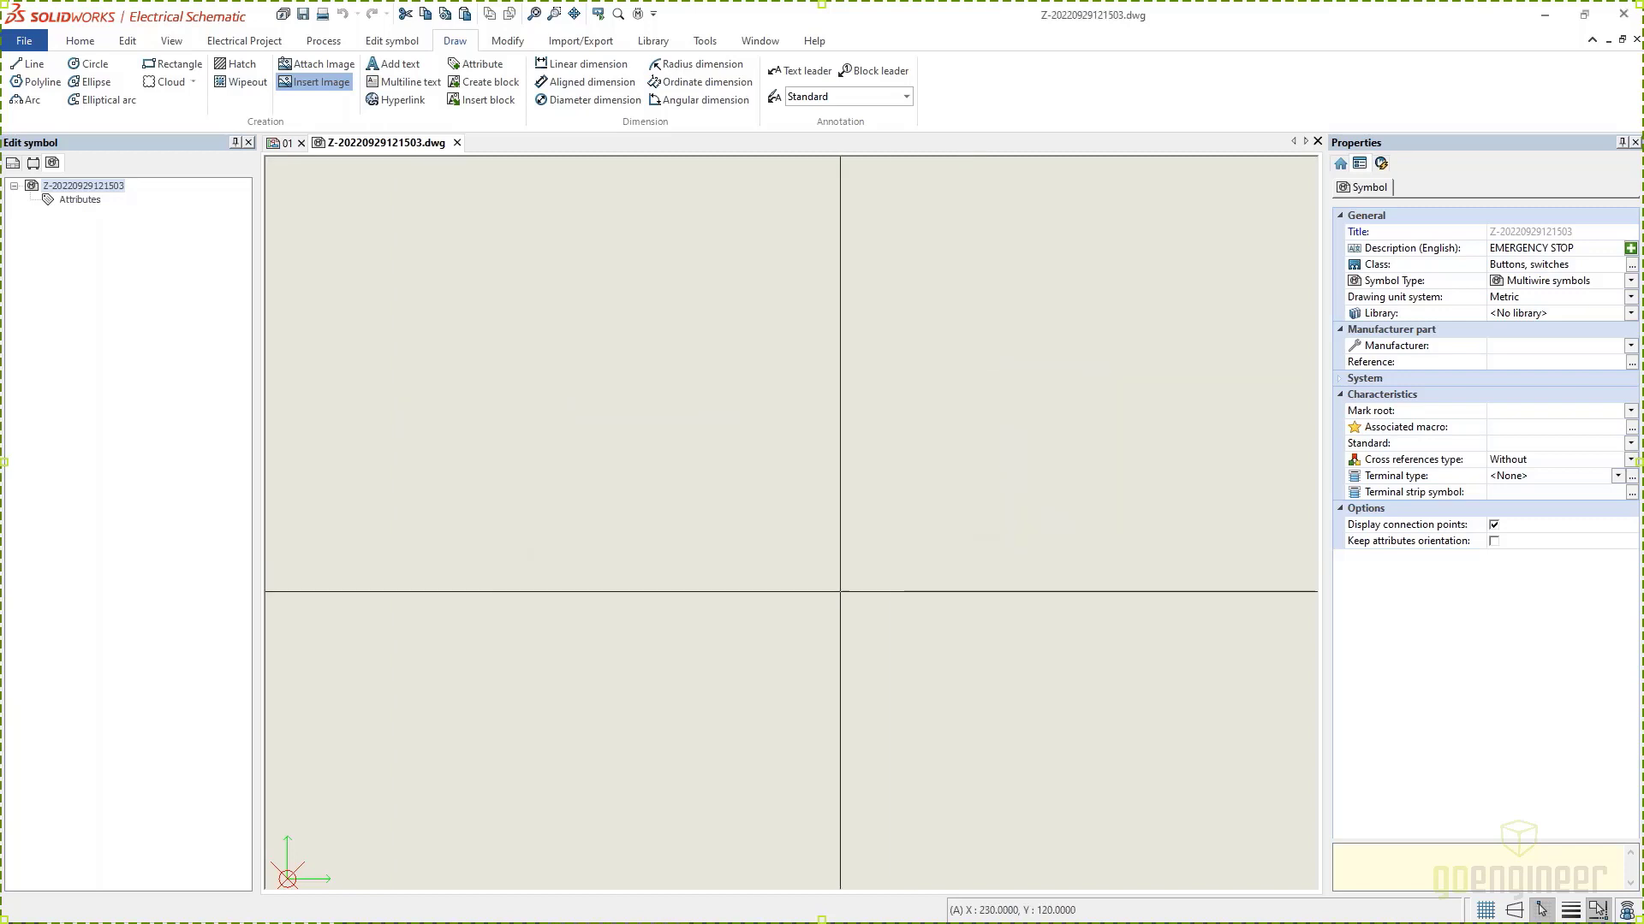
{"action": "scroll", "coordinate": [799, 608], "scroll_direction": "down", "scroll_amount": 5}
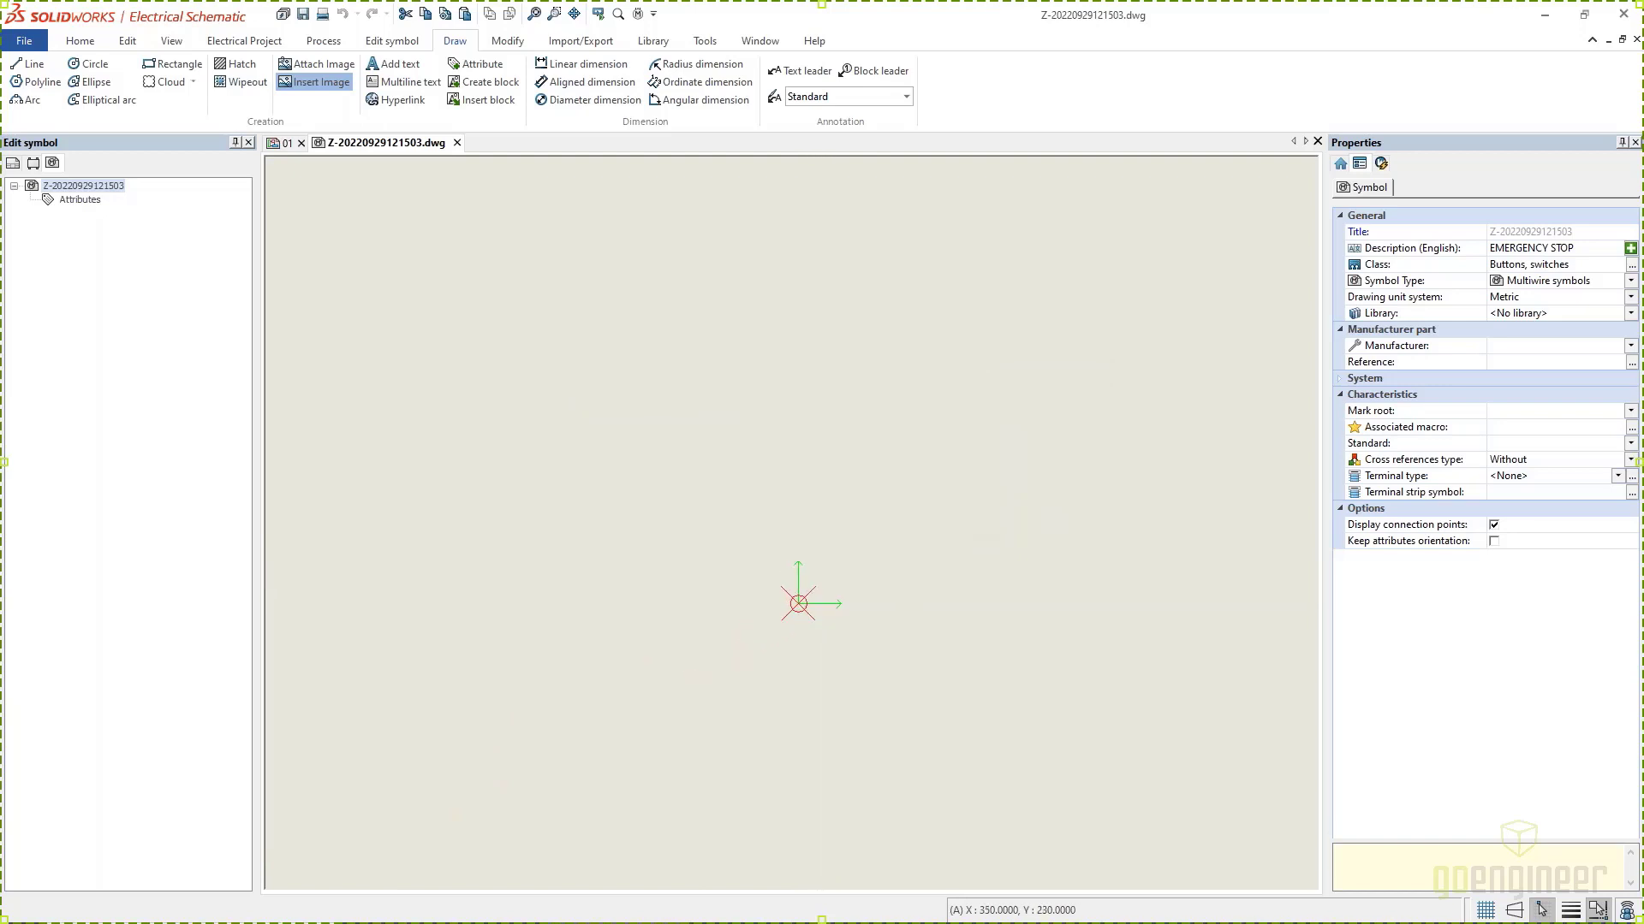
{"action": "scroll", "coordinate": [914, 513], "scroll_direction": "down", "scroll_amount": 2}
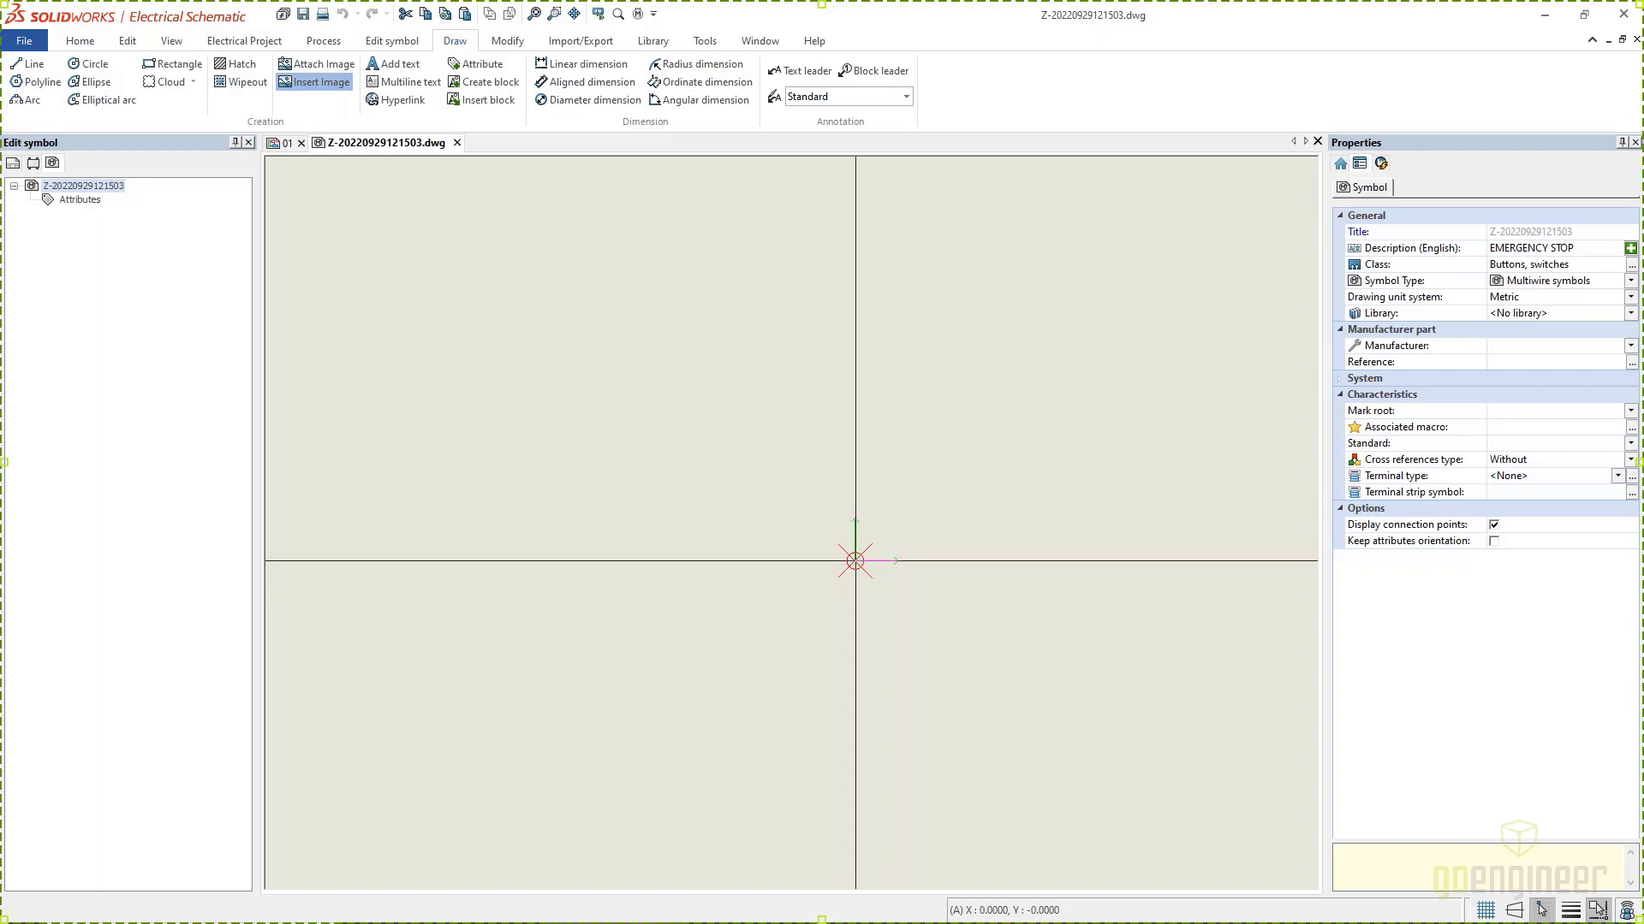
{"action": "left_click", "coordinate": [855, 561]}
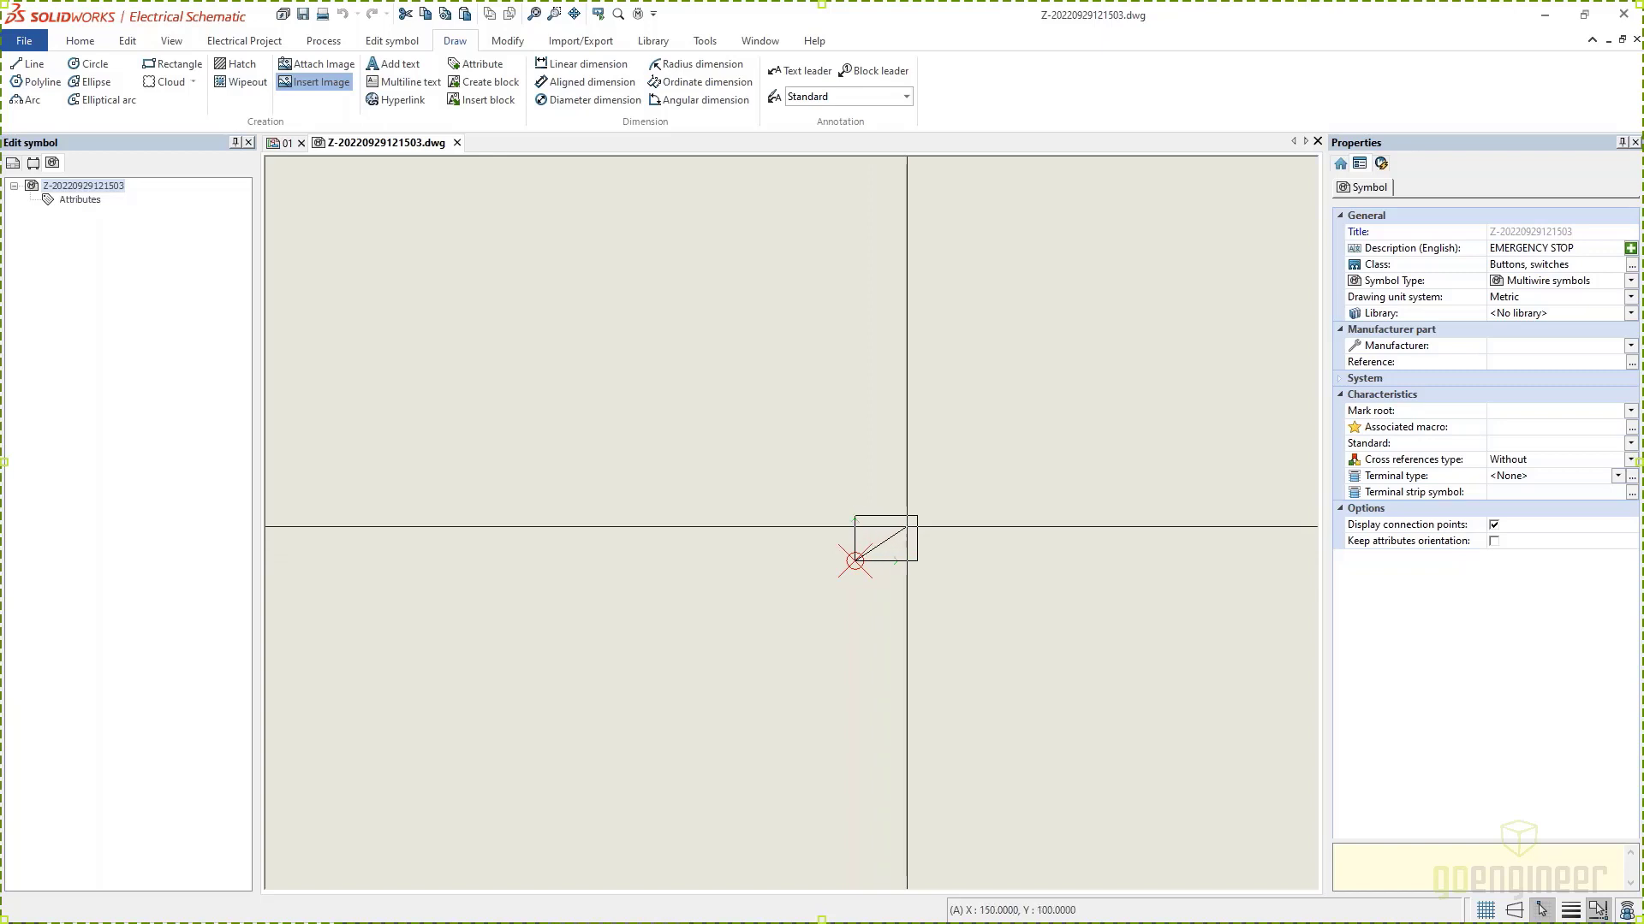
{"action": "left_click", "coordinate": [938, 523]}
{"action": "scroll", "coordinate": [910, 544], "scroll_direction": "up", "scroll_amount": 5}
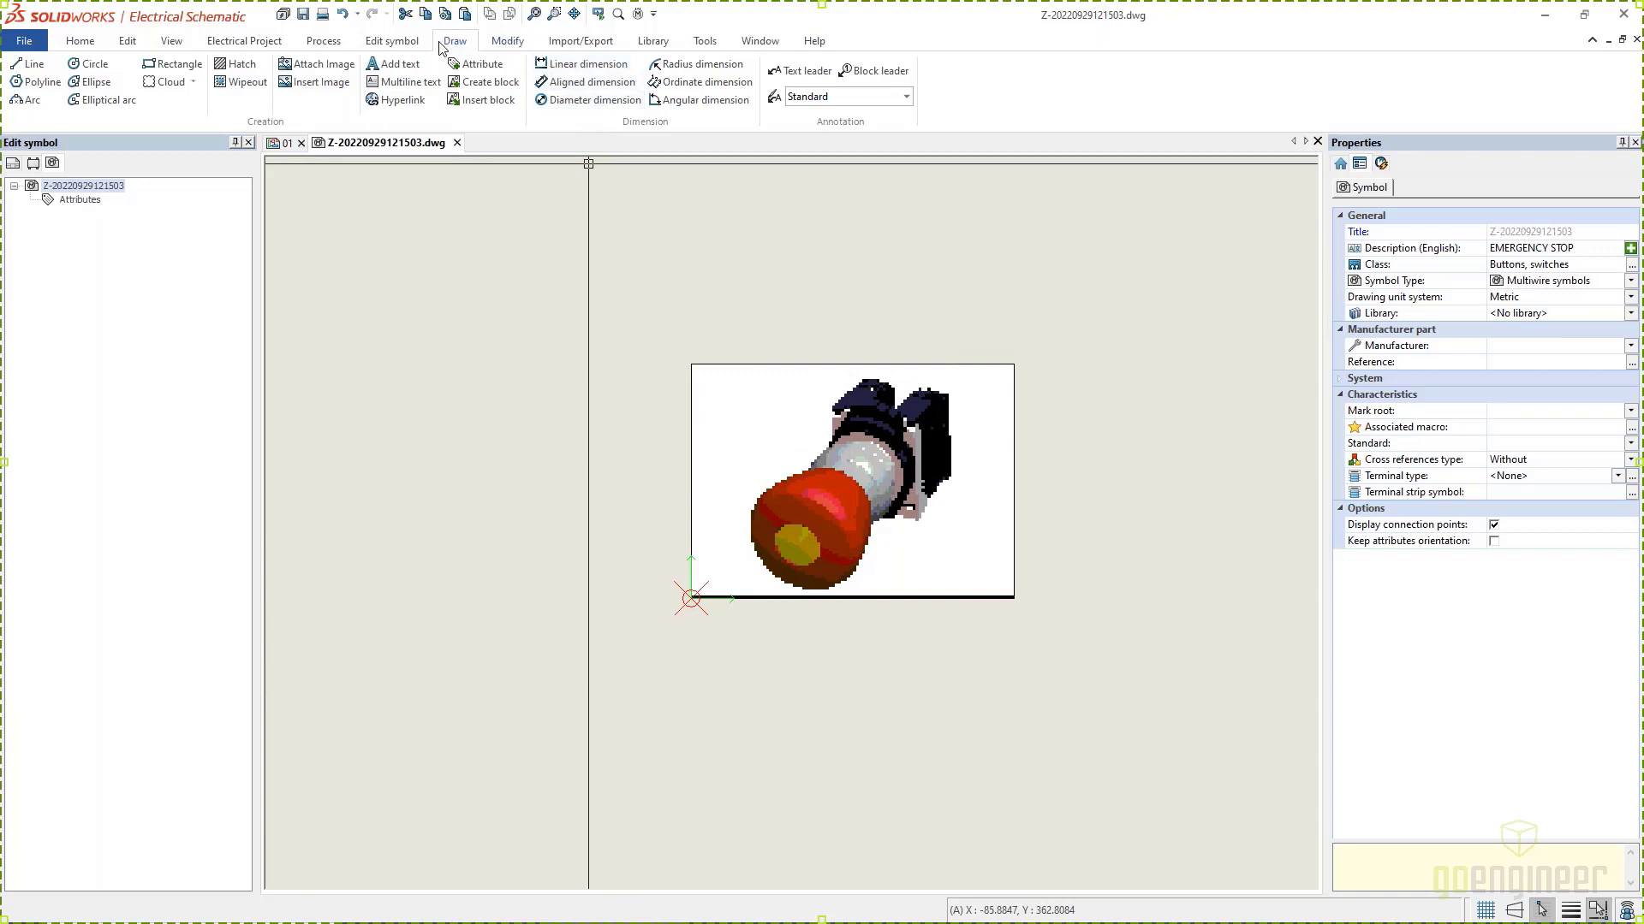
Step: Draw a rectangle from the origin at the image's corner to the opposite corner 30,30
{"action": "left_click", "coordinate": [172, 64]}
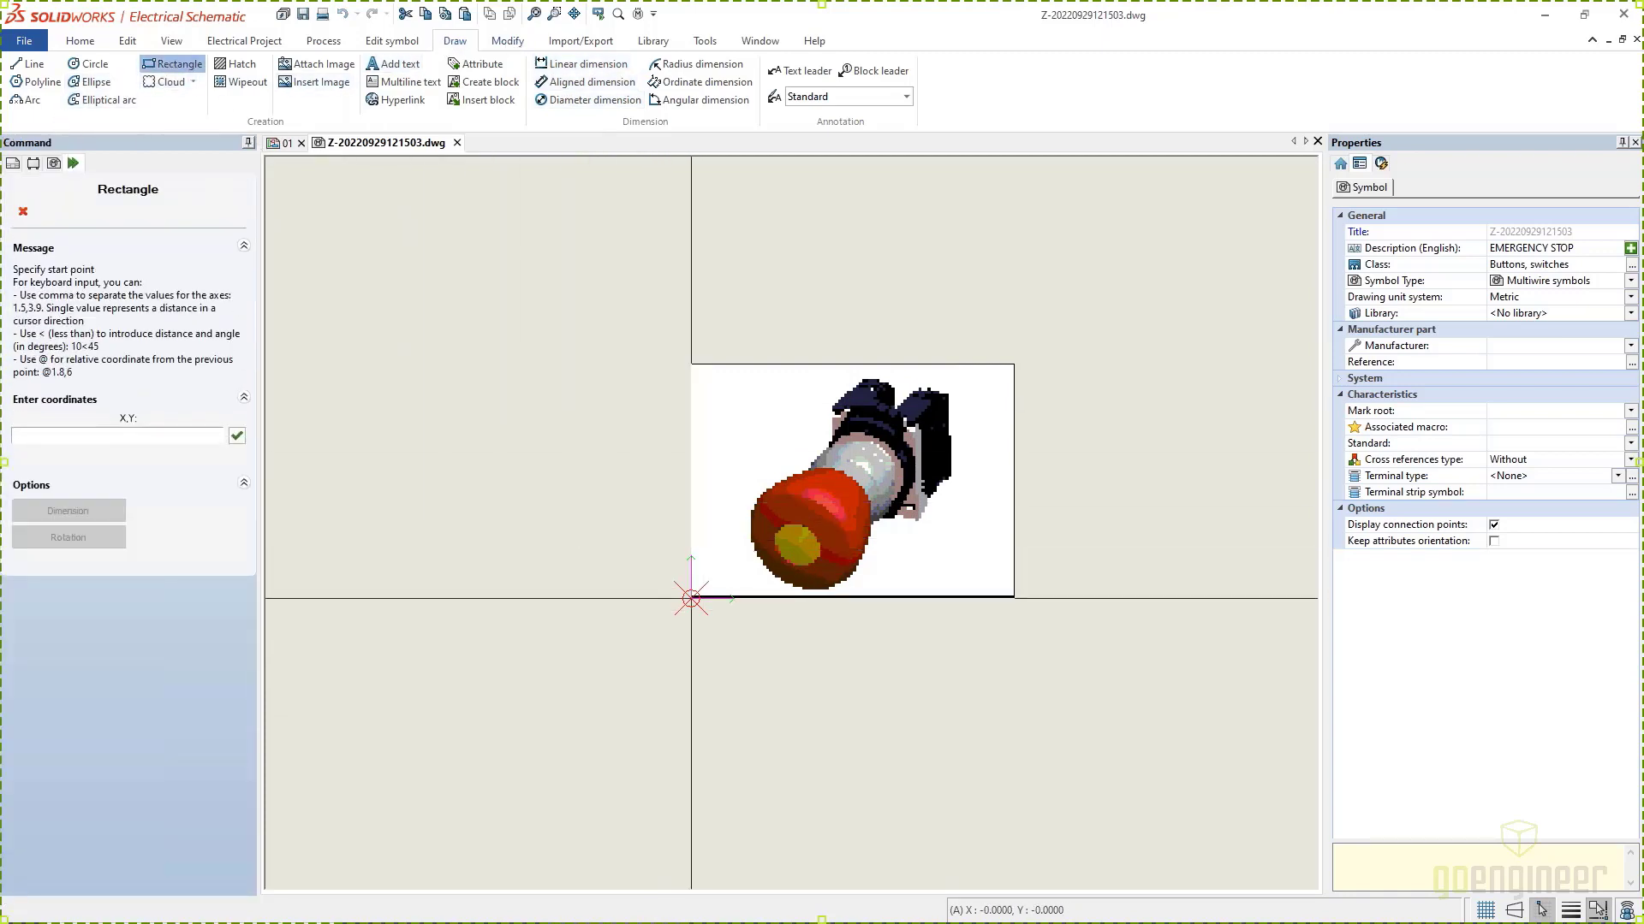
{"action": "left_click", "coordinate": [691, 598]}
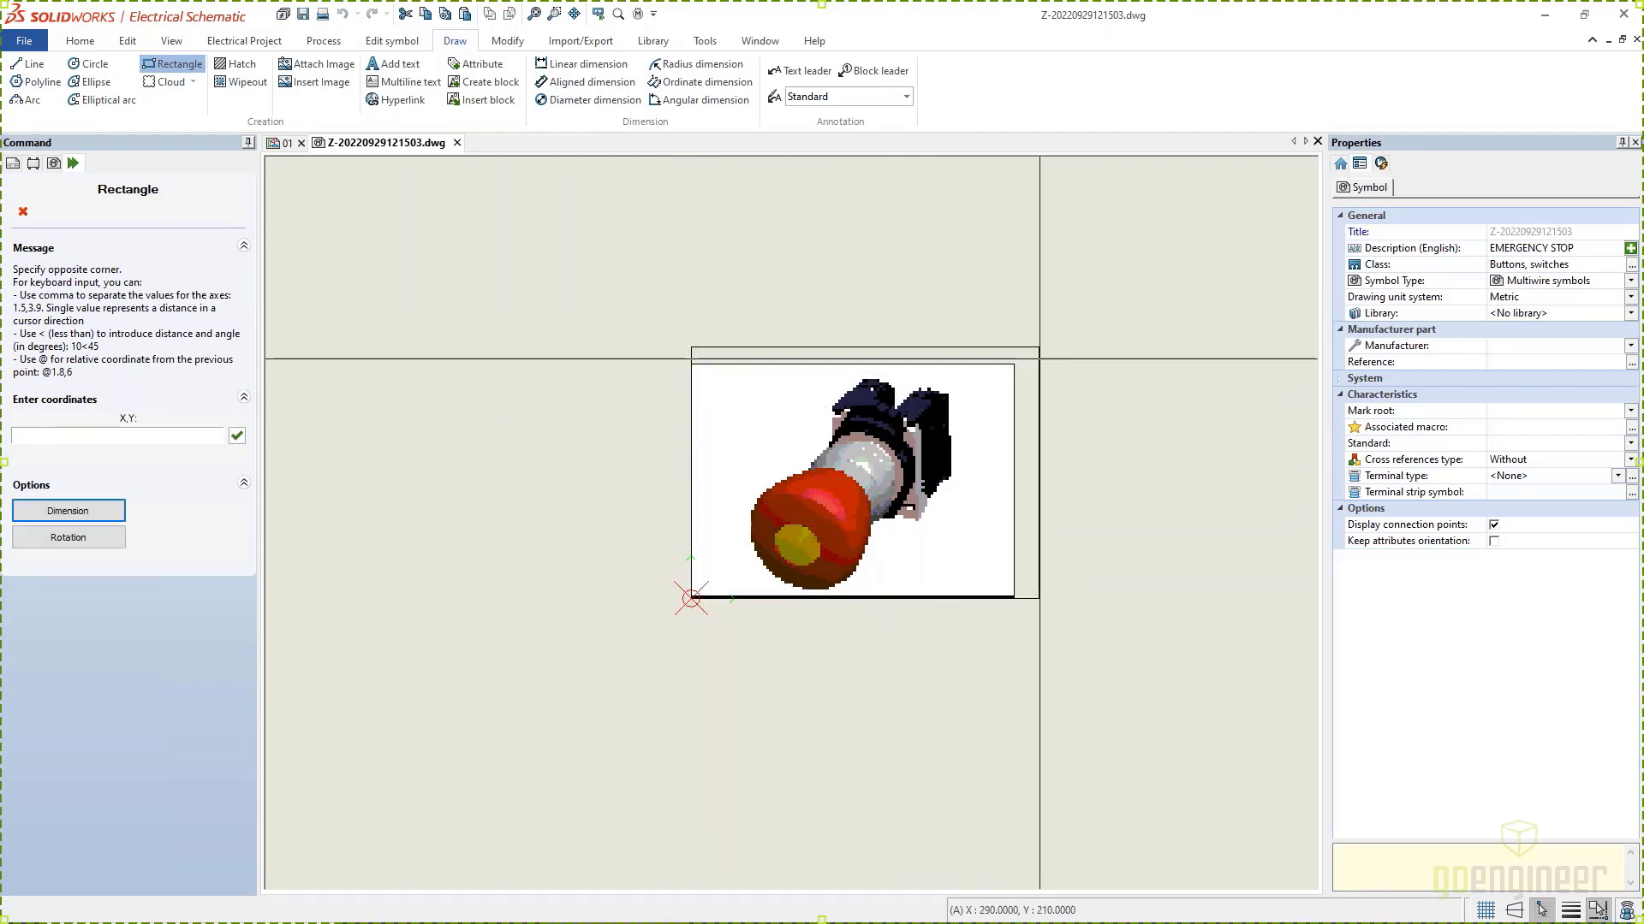
{"action": "left_click", "coordinate": [199, 435]}
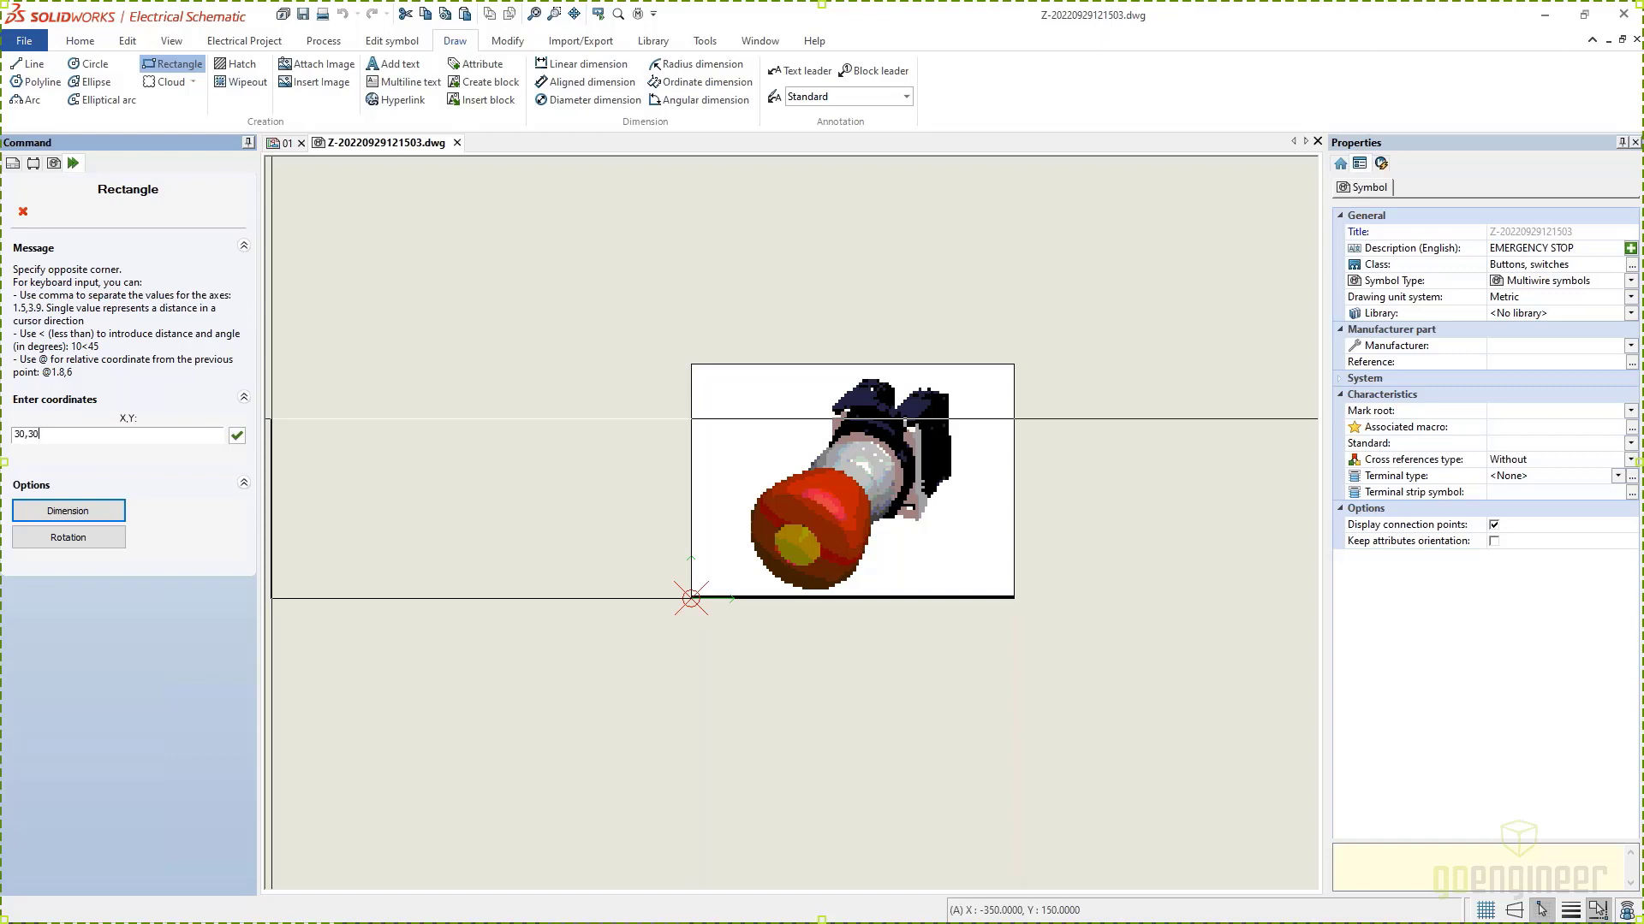
{"action": "key", "text": "Return"}
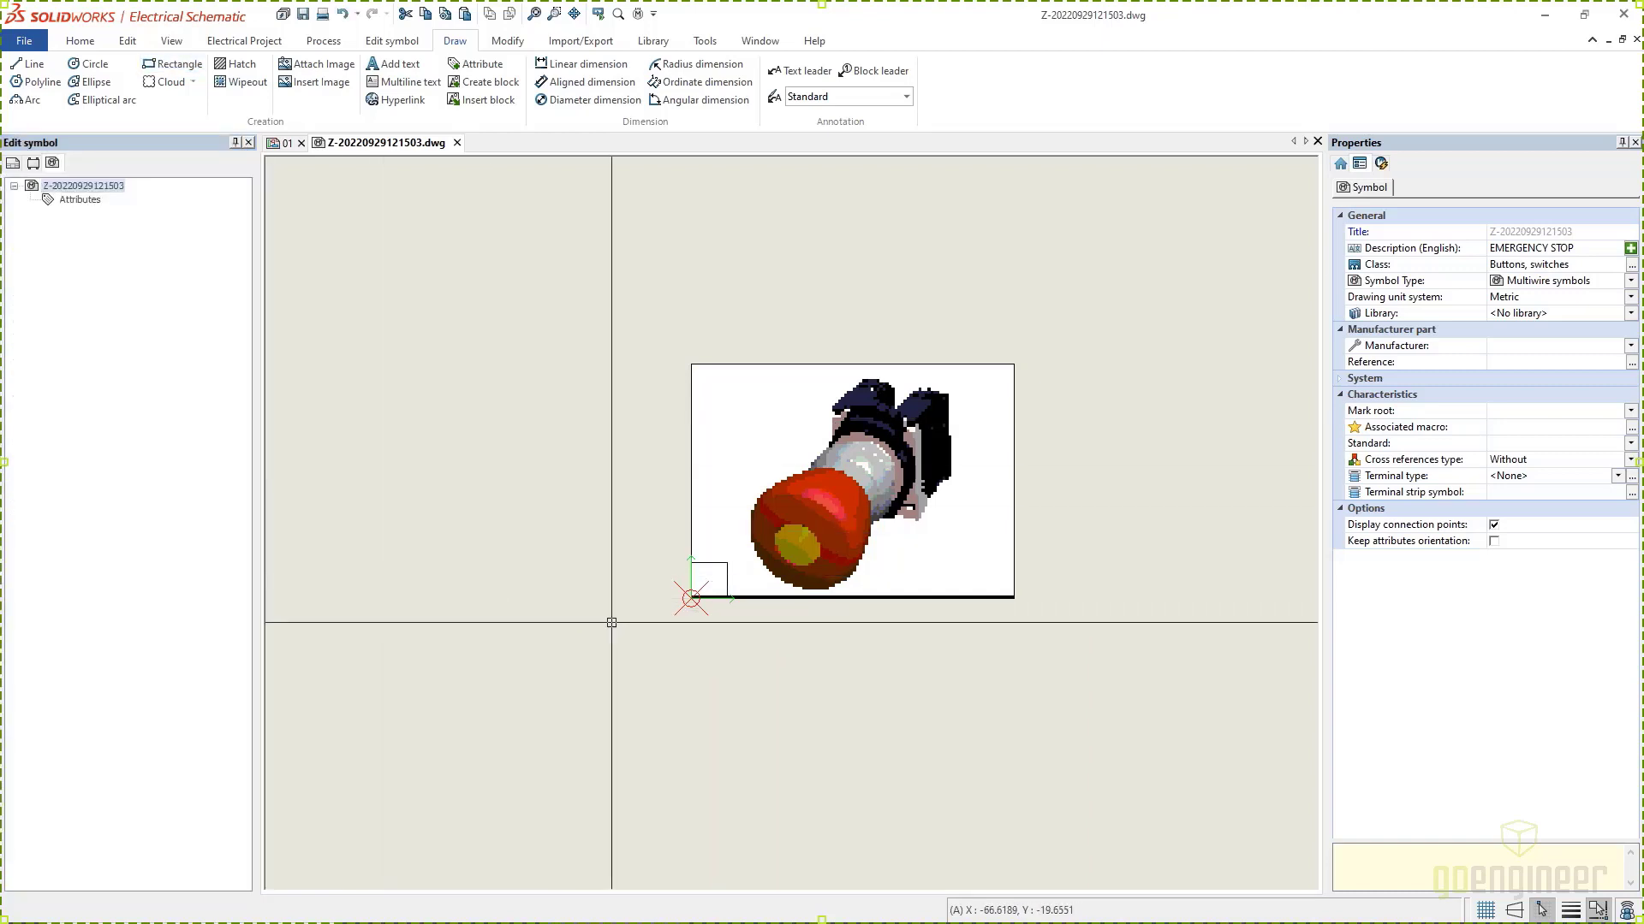
Step: Shrink the inserted image by its corner opposite the origin so its width matches the 30-wide rectangle
{"action": "scroll", "coordinate": [714, 586], "scroll_direction": "up", "scroll_amount": 3}
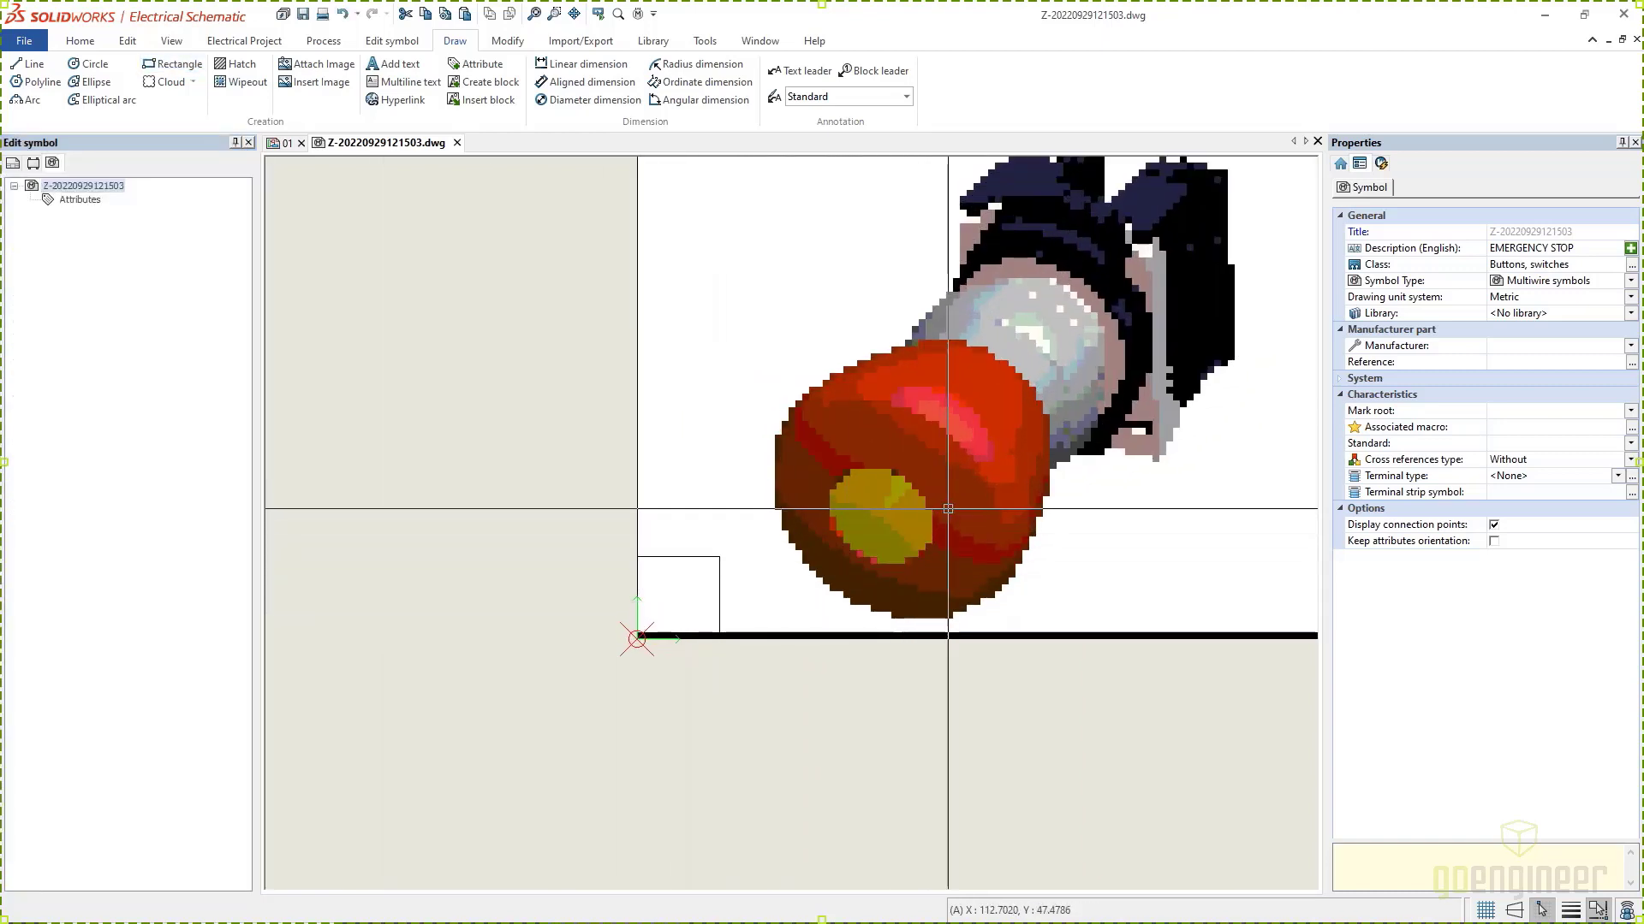
{"action": "scroll", "coordinate": [981, 624], "scroll_direction": "down", "scroll_amount": 3}
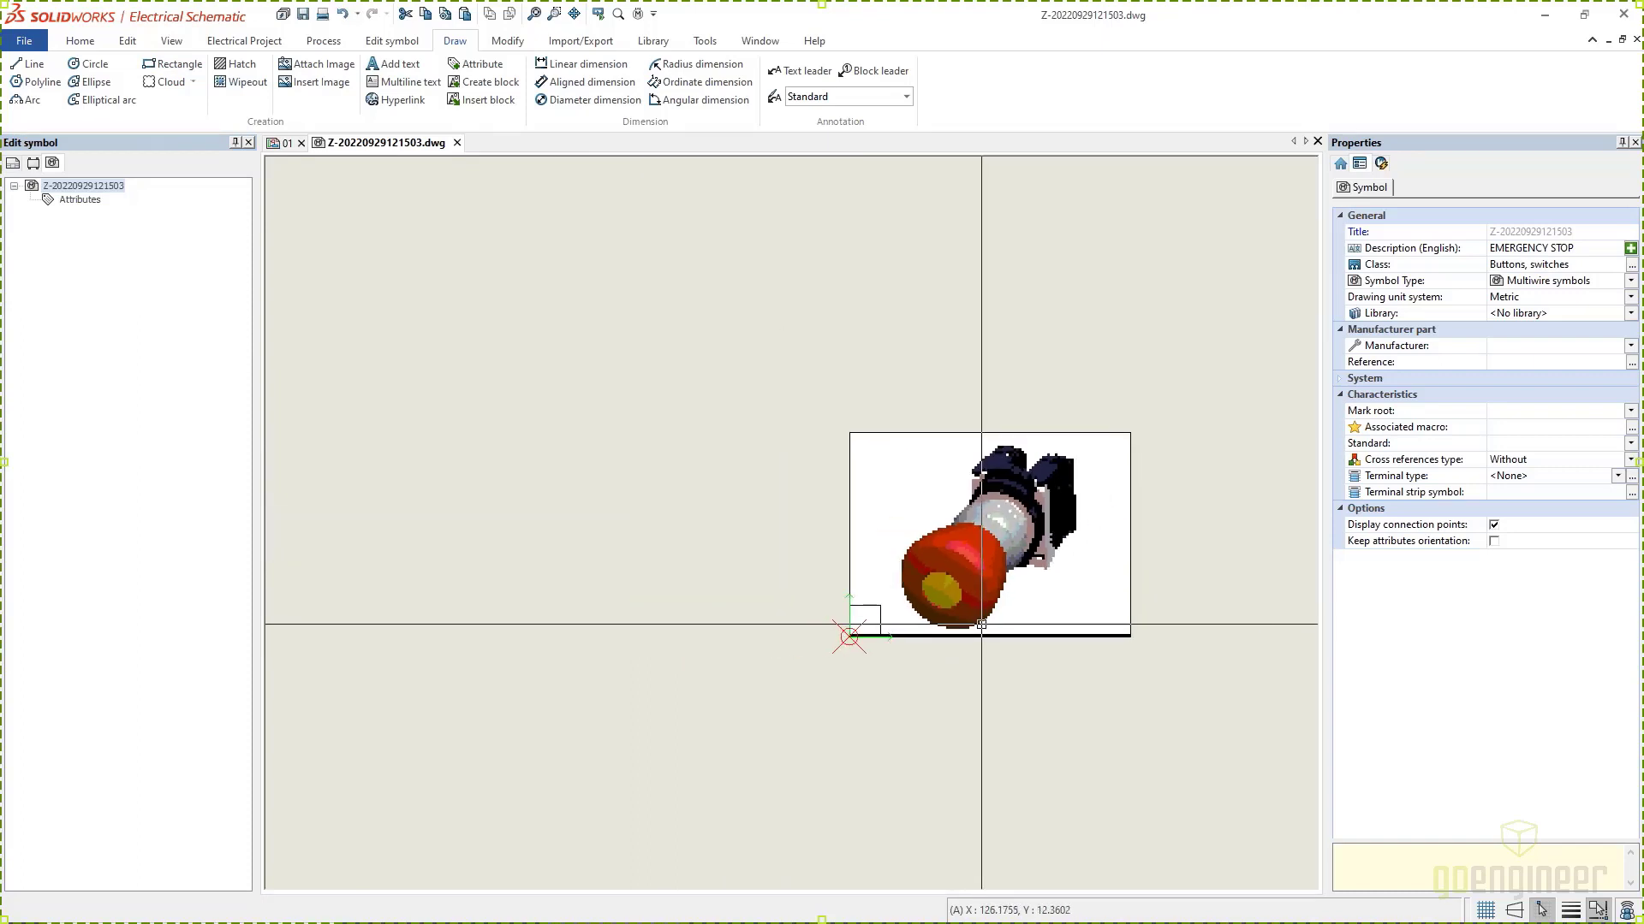
{"action": "left_click", "coordinate": [1129, 533]}
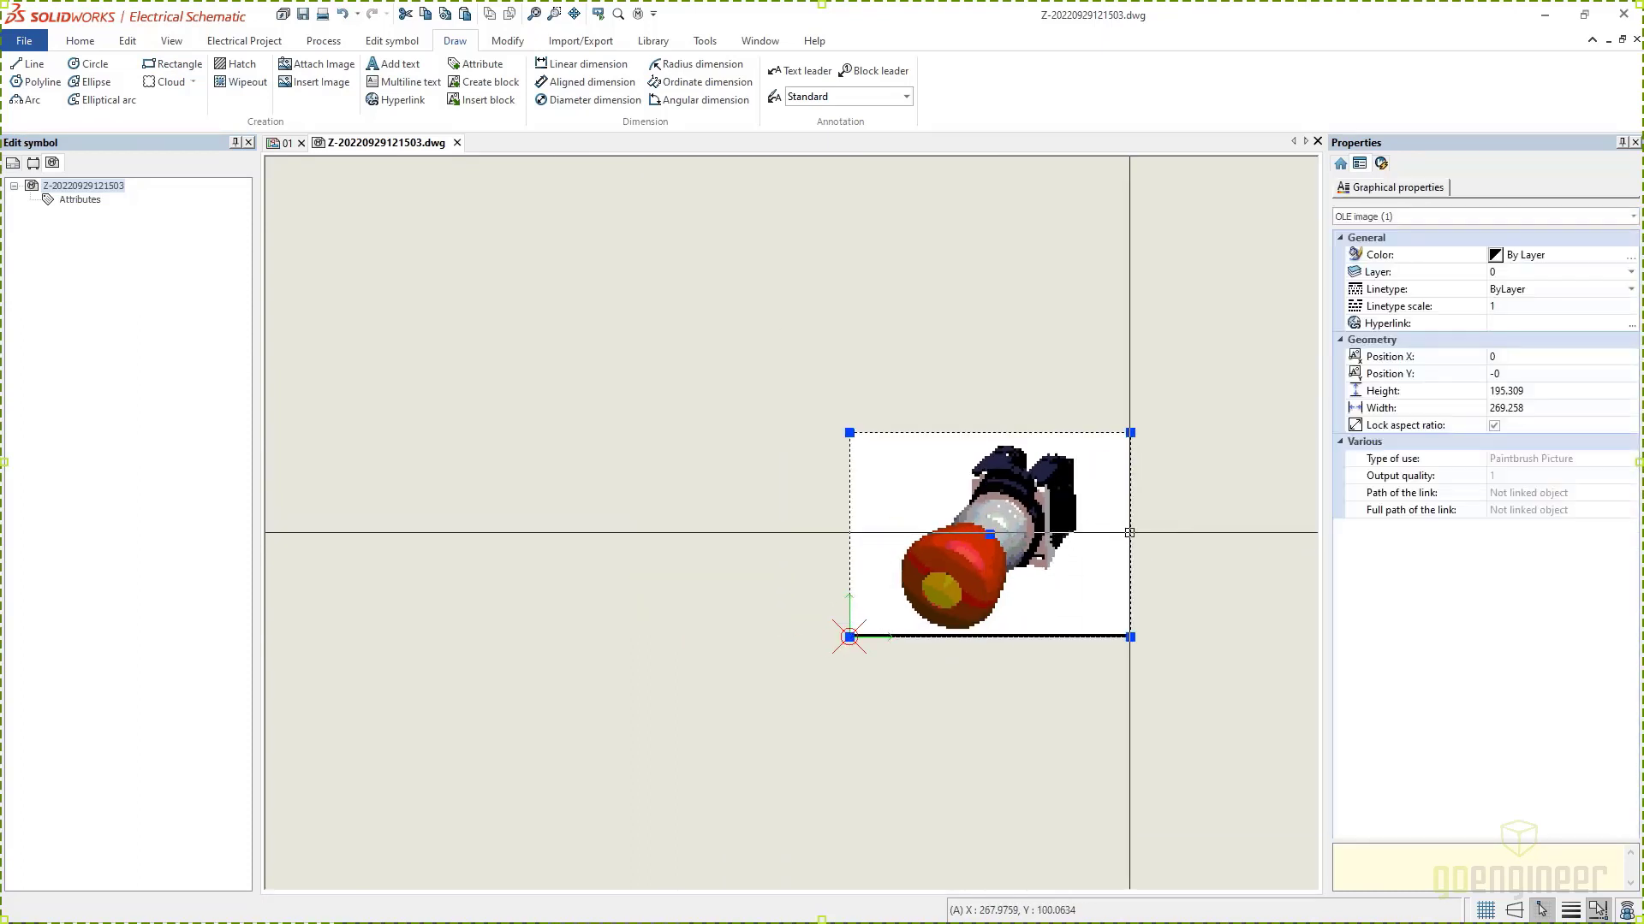
{"action": "left_click", "coordinate": [1132, 431]}
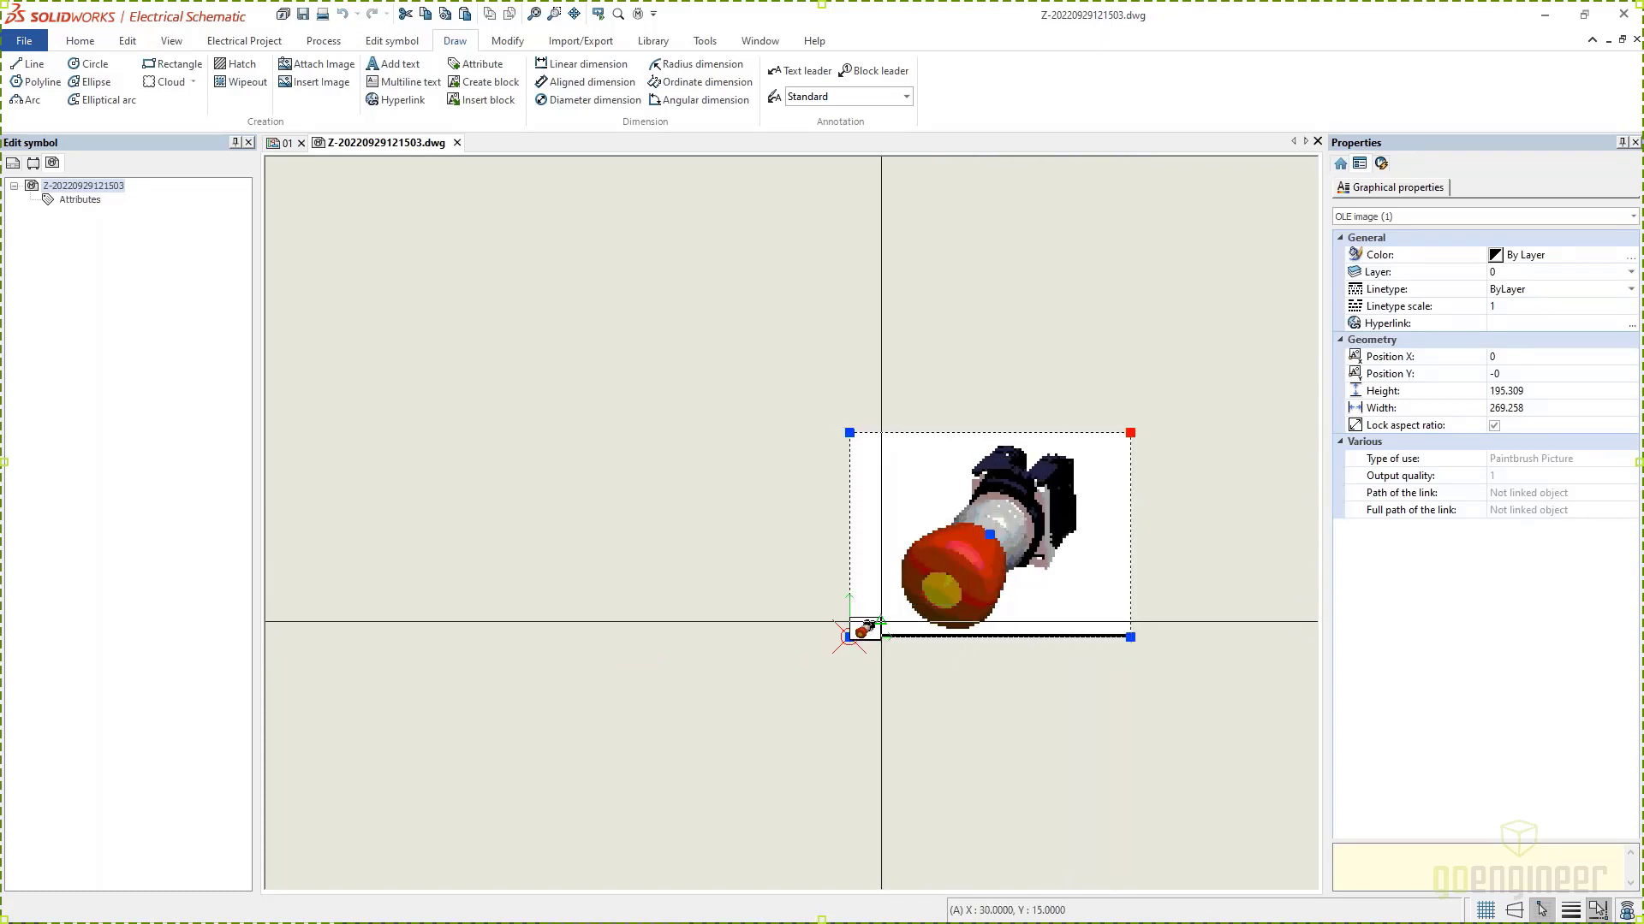
{"action": "left_click", "coordinate": [880, 620]}
{"action": "key", "text": "Escape"}
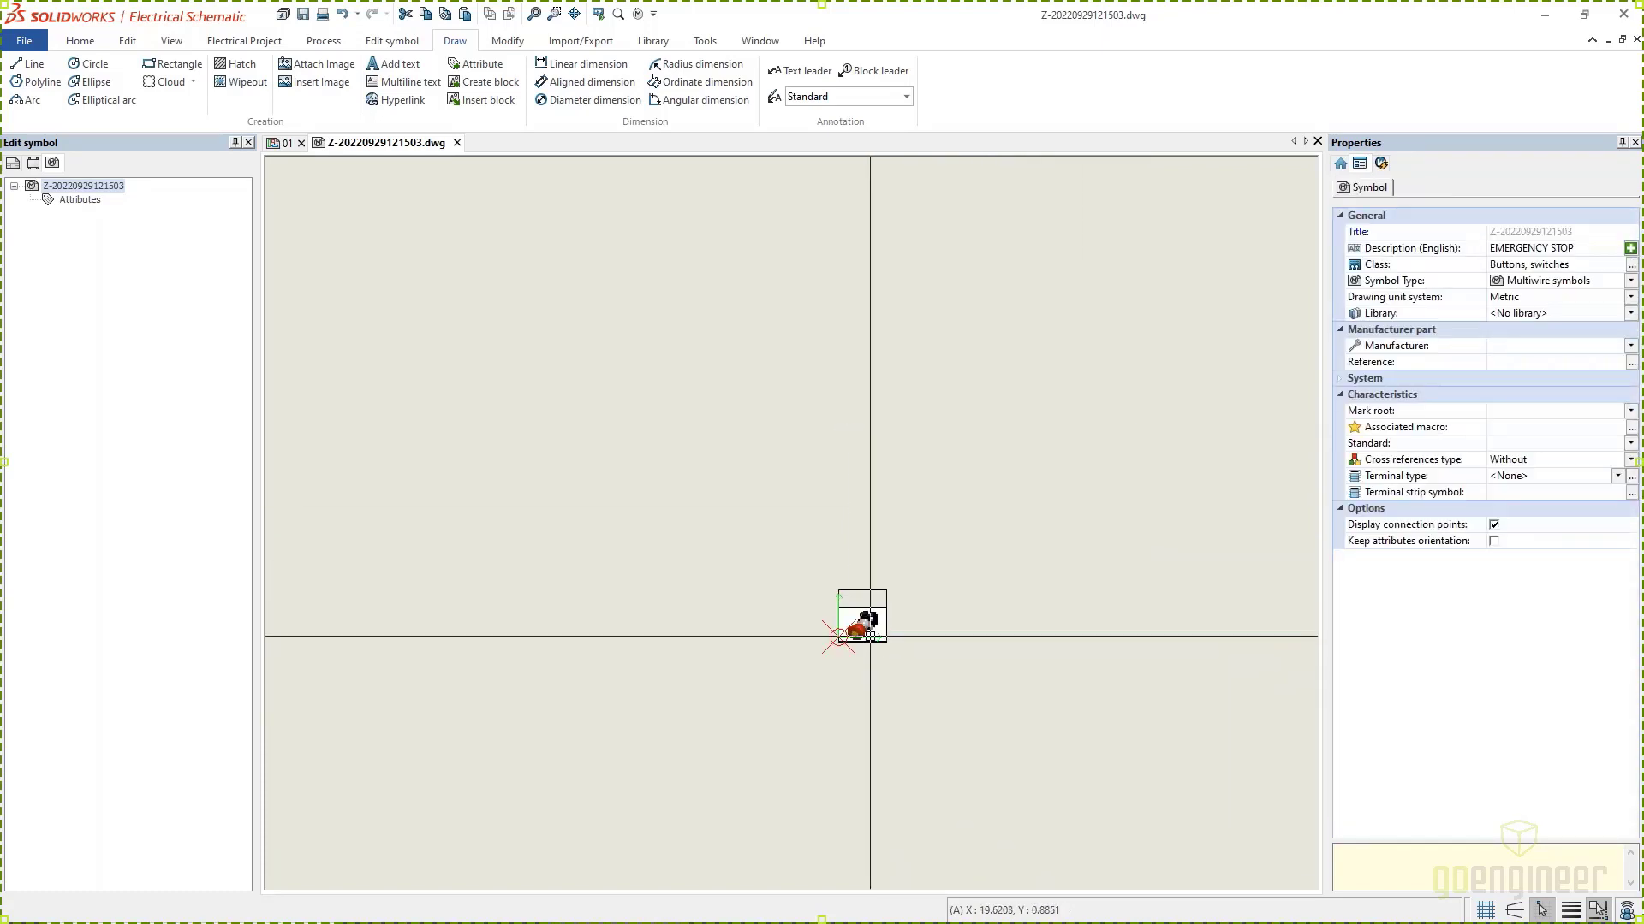
Step: Move the image up by its centre grip so it sits inside the rectangle, just above the lower edge
{"action": "scroll", "coordinate": [867, 612], "scroll_direction": "up", "scroll_amount": 5}
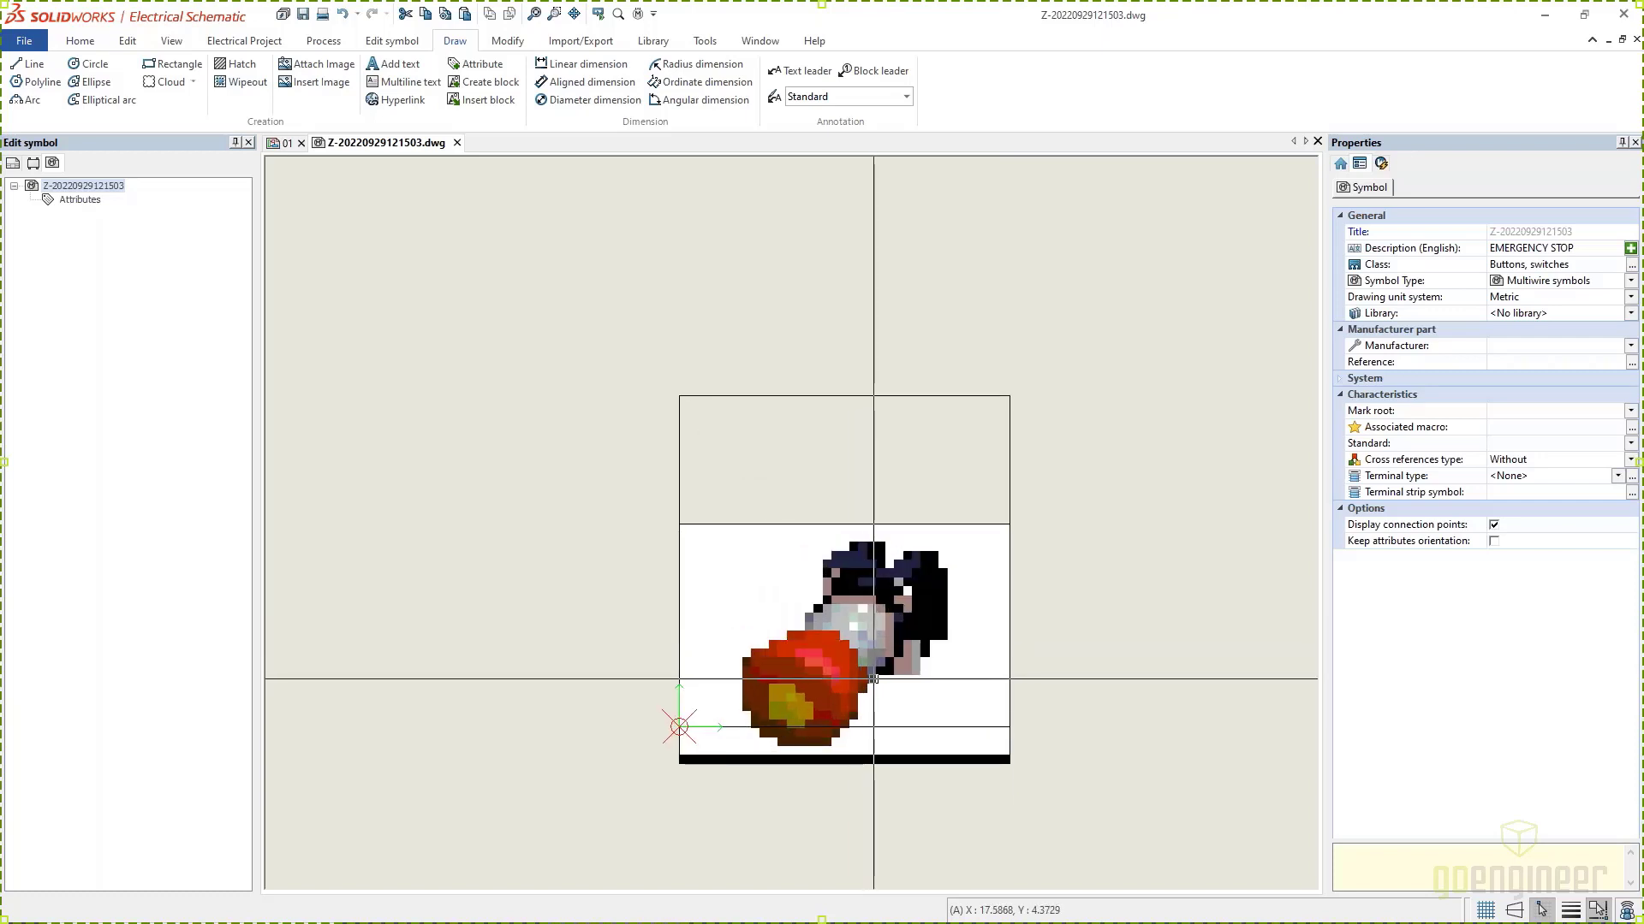
{"action": "left_click", "coordinate": [896, 544]}
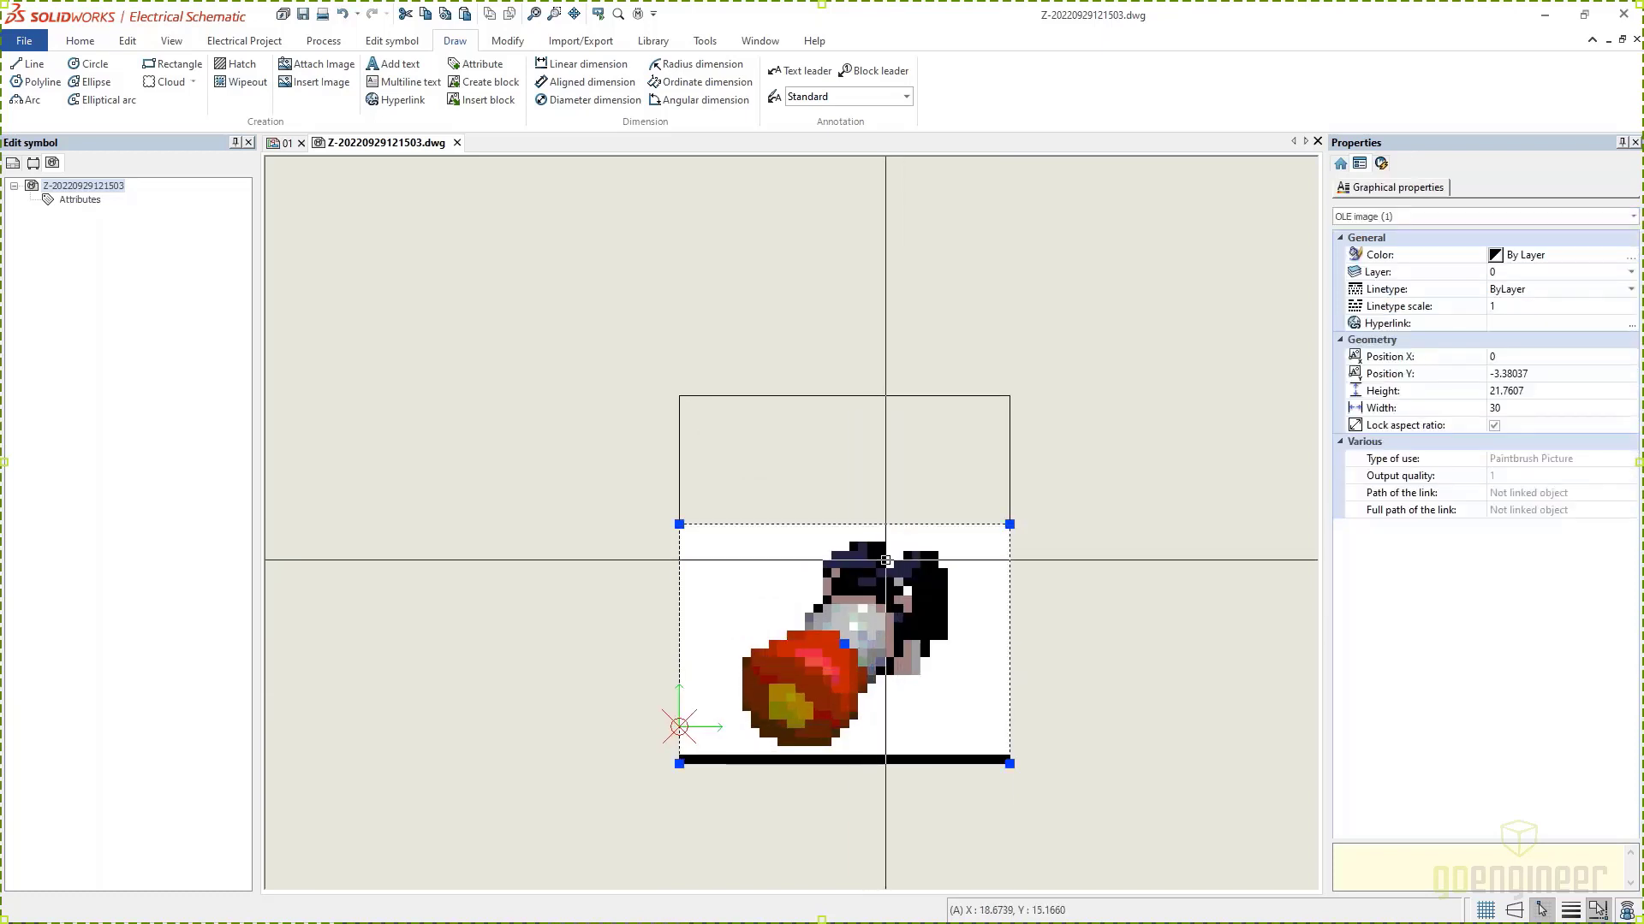
{"action": "left_click", "coordinate": [845, 643]}
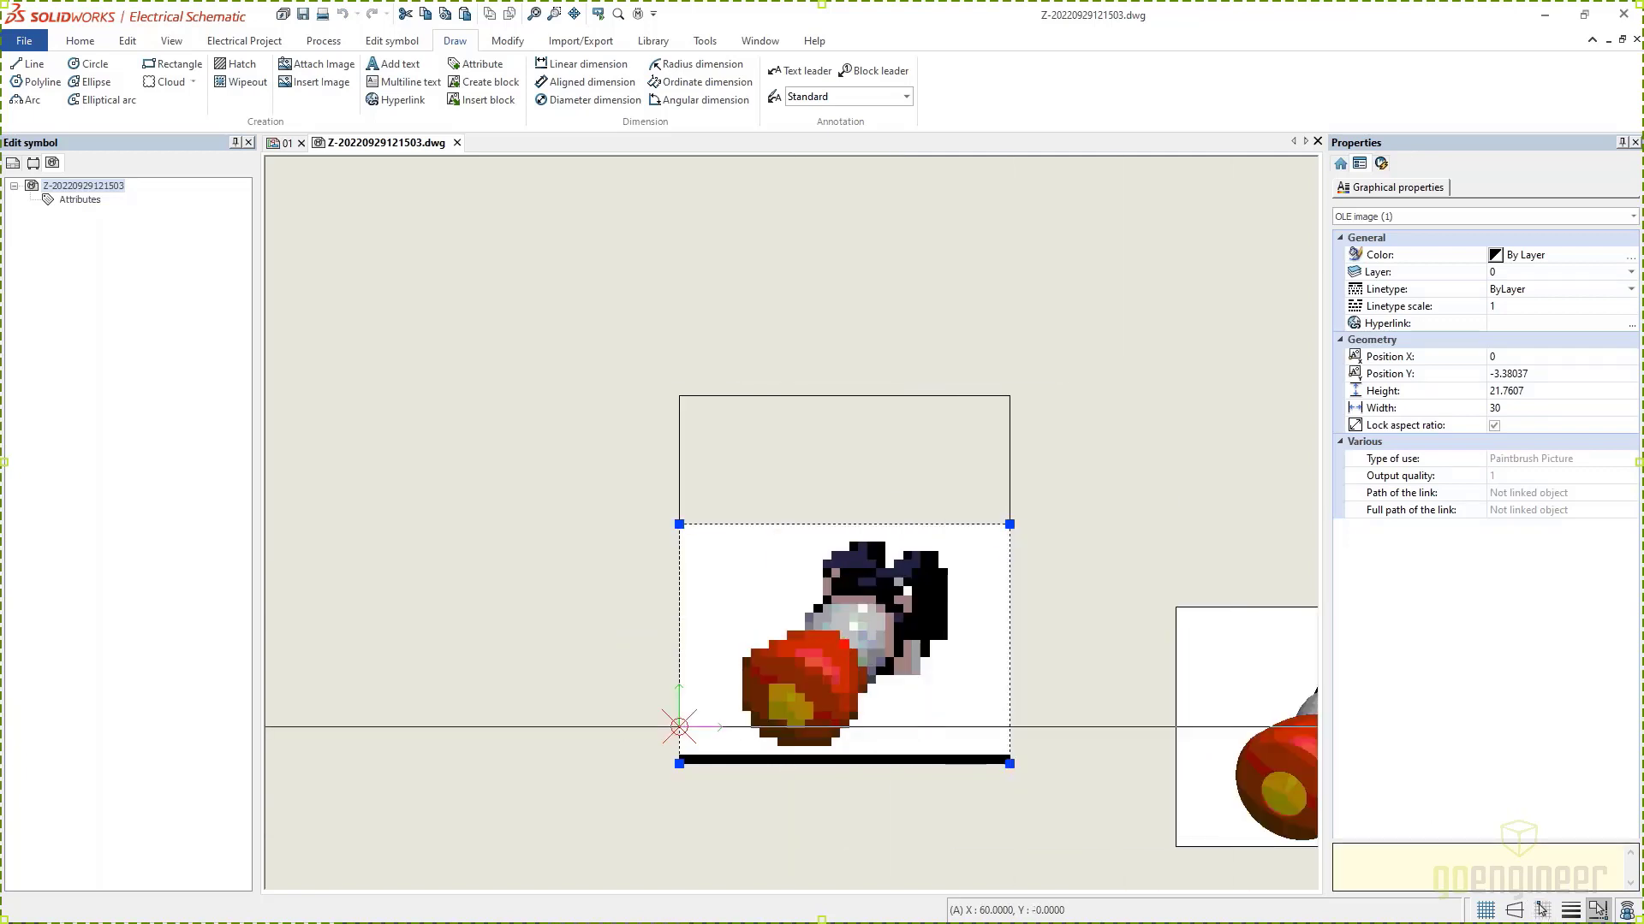
{"action": "left_click", "coordinate": [845, 588]}
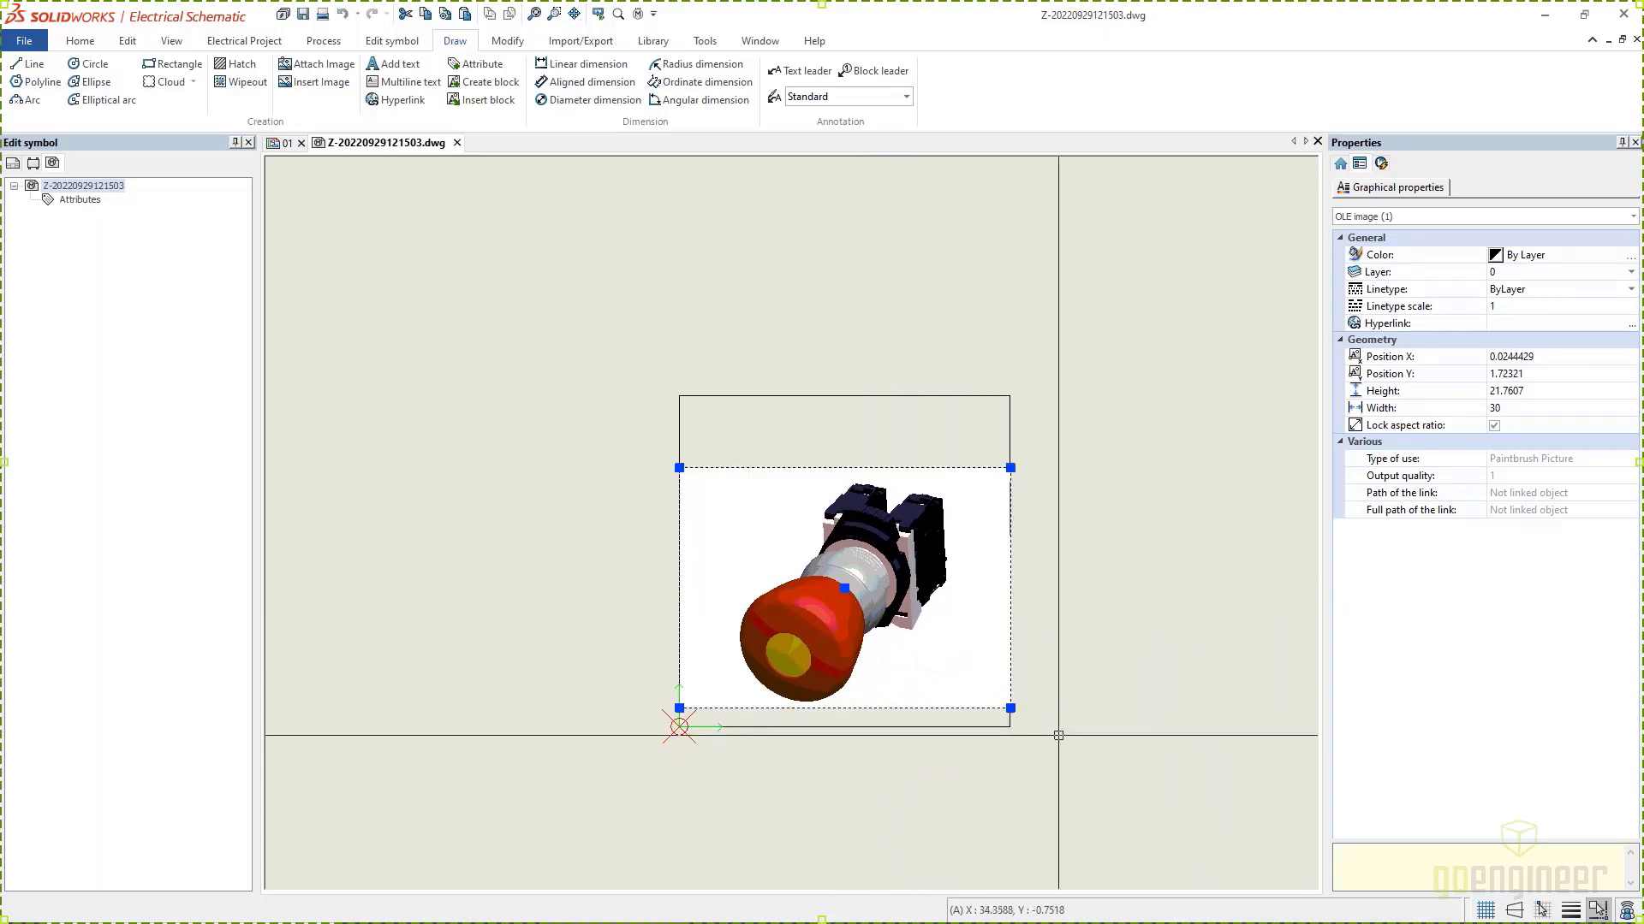
{"action": "key", "text": "Escape"}
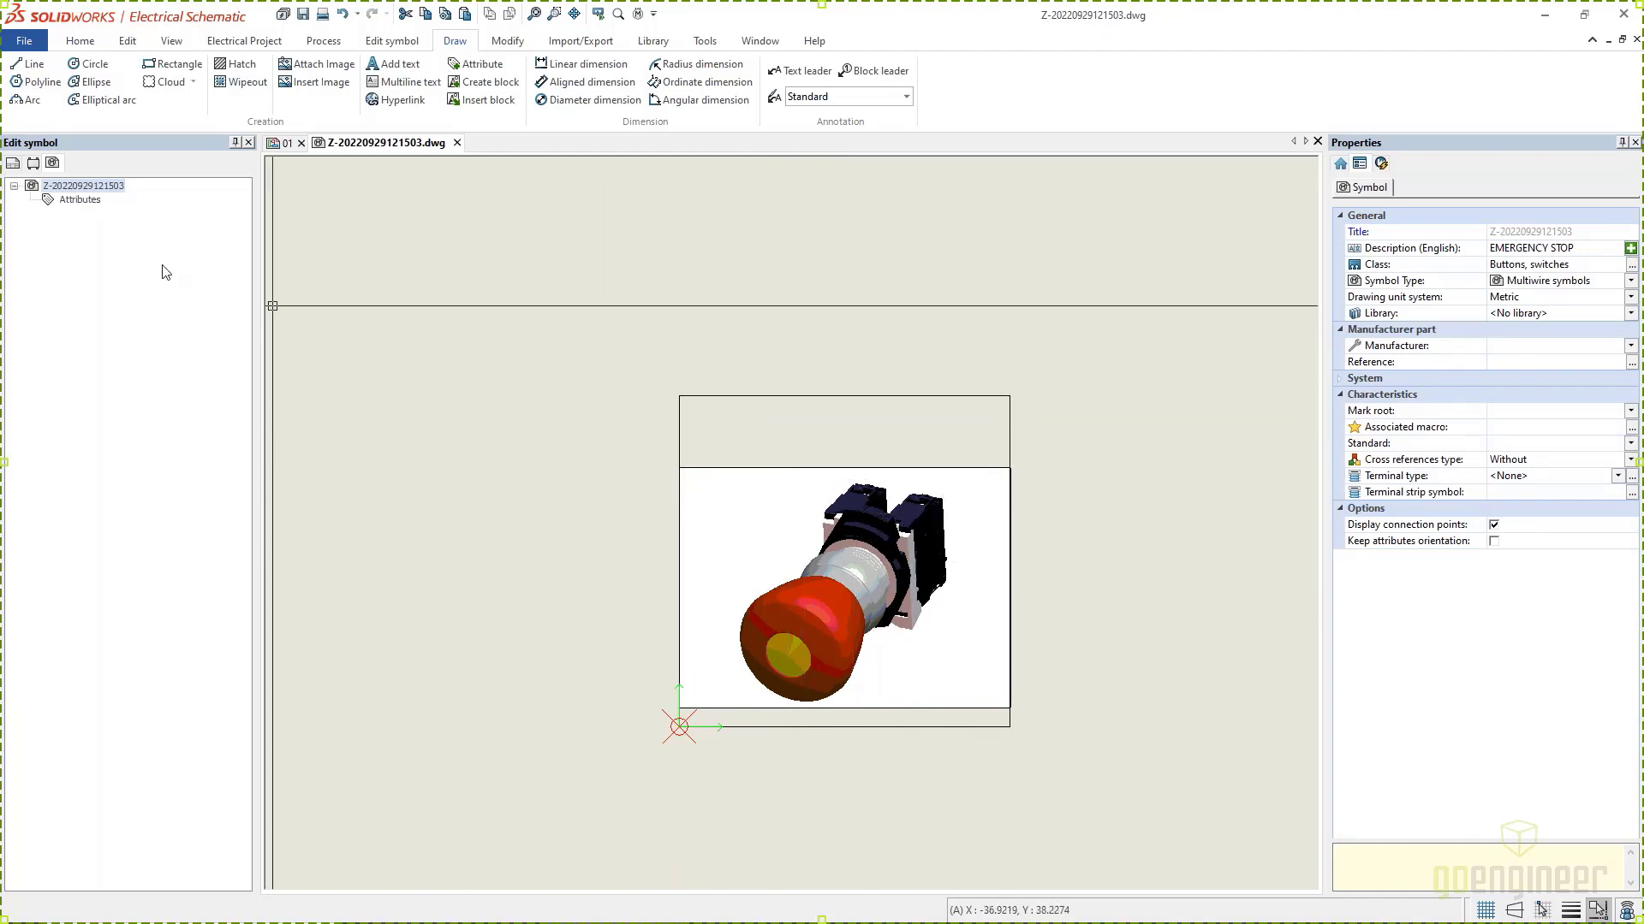
Step: Place a #SHORT_TAG attribute with Center justification above the image inside the rectangle, then save and close the symbol
{"action": "left_click", "coordinate": [118, 210]}
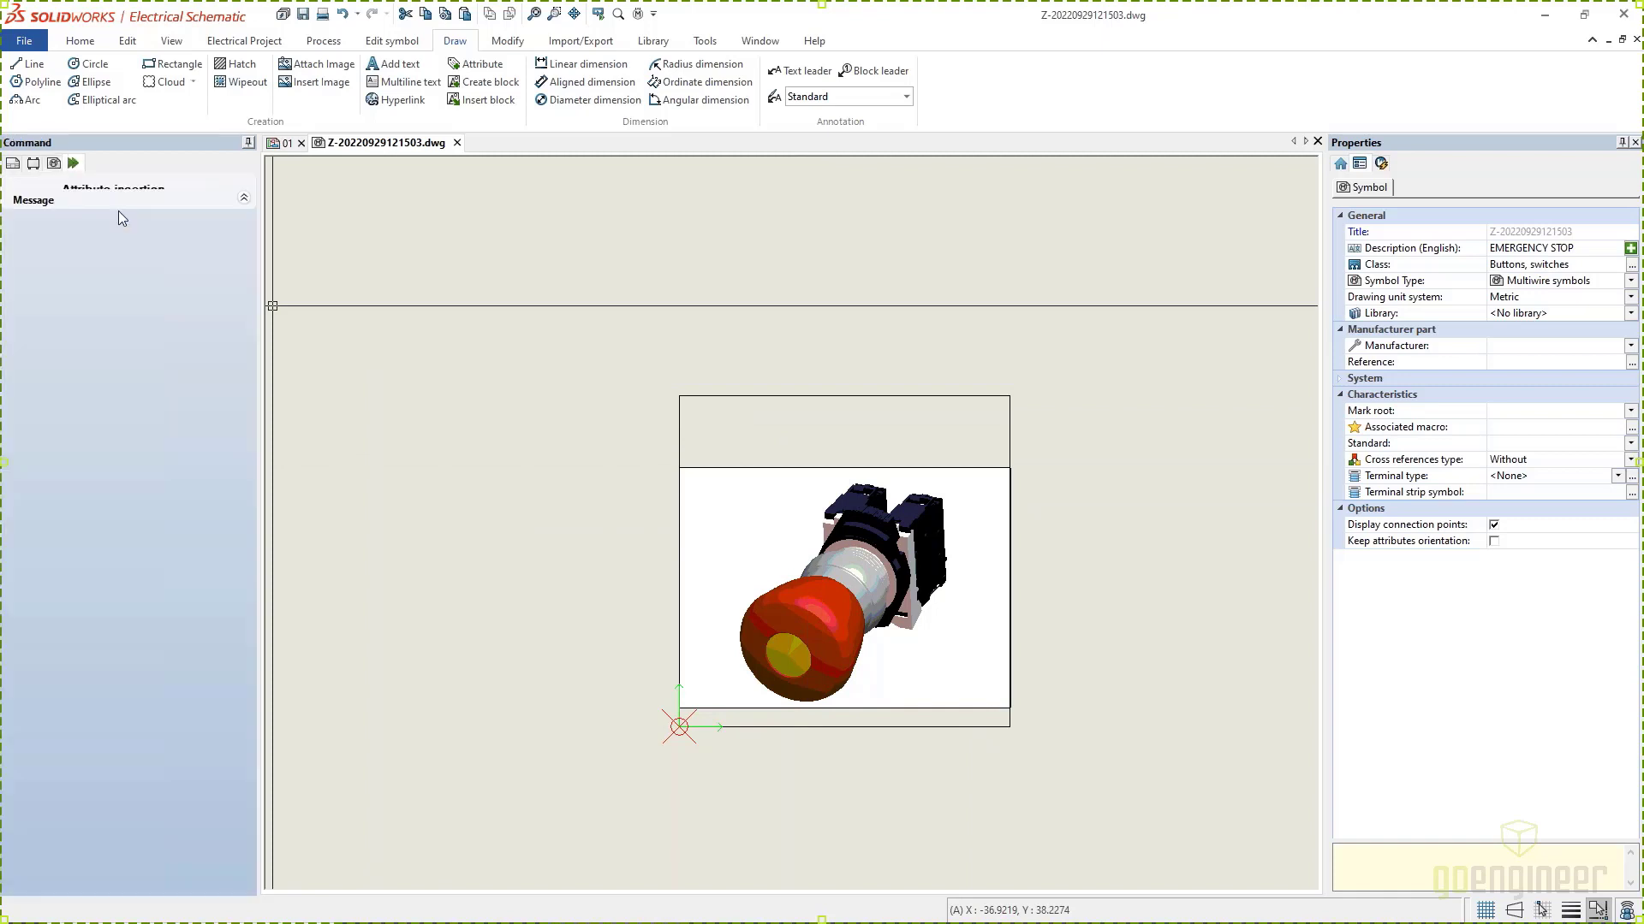
{"action": "left_click", "coordinate": [530, 295]}
{"action": "left_click", "coordinate": [1026, 705]}
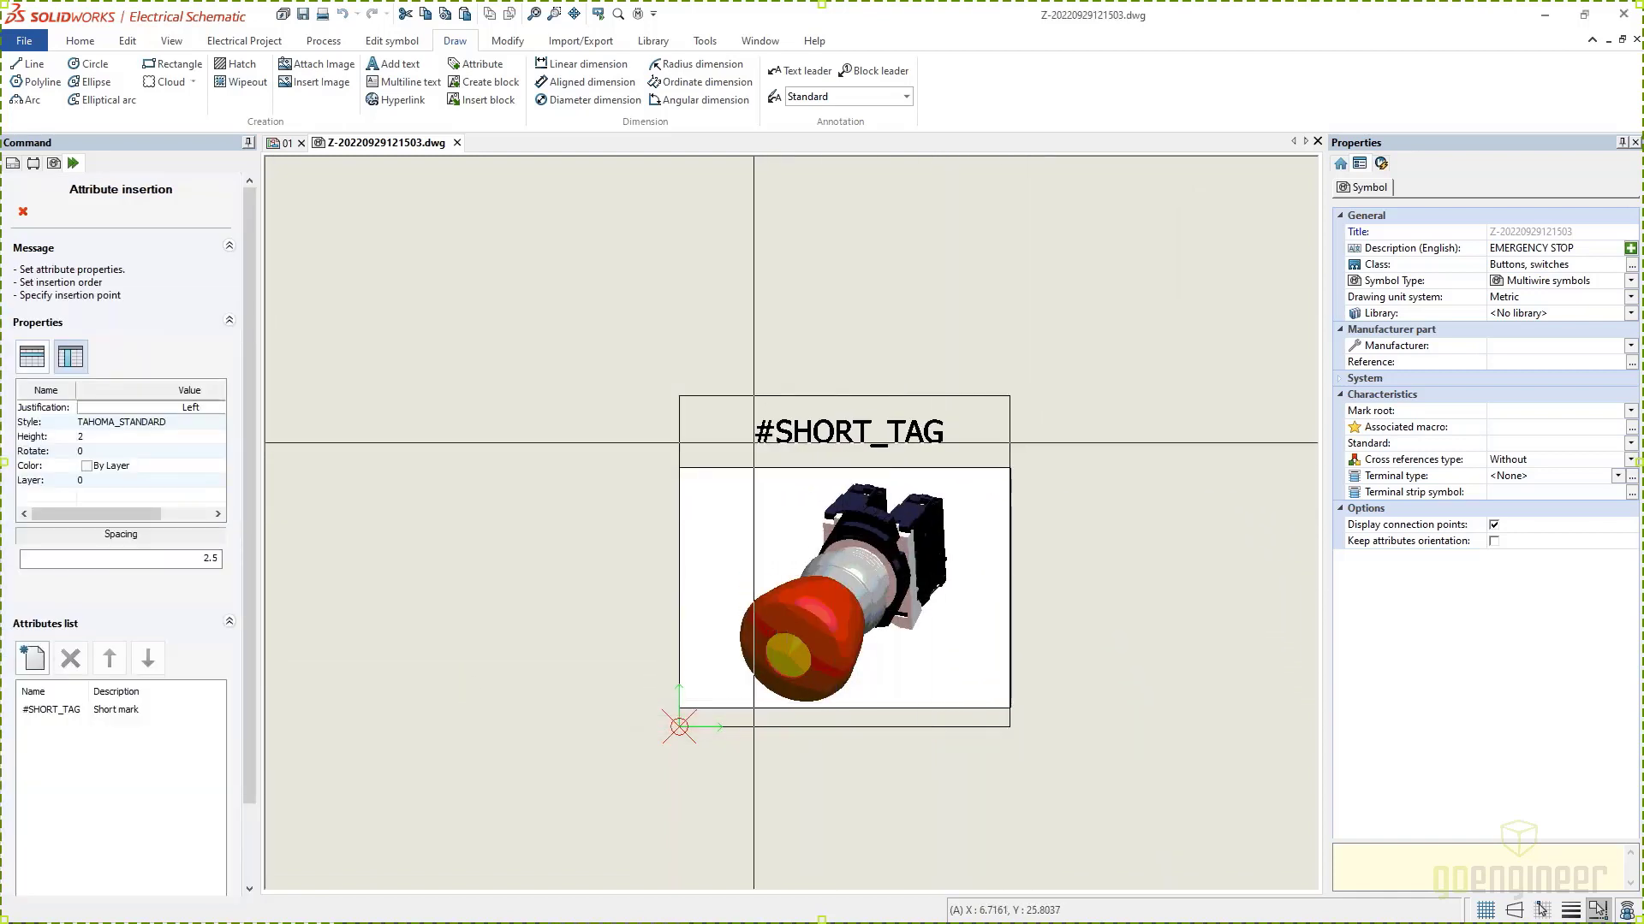
{"action": "left_click", "coordinate": [190, 408]}
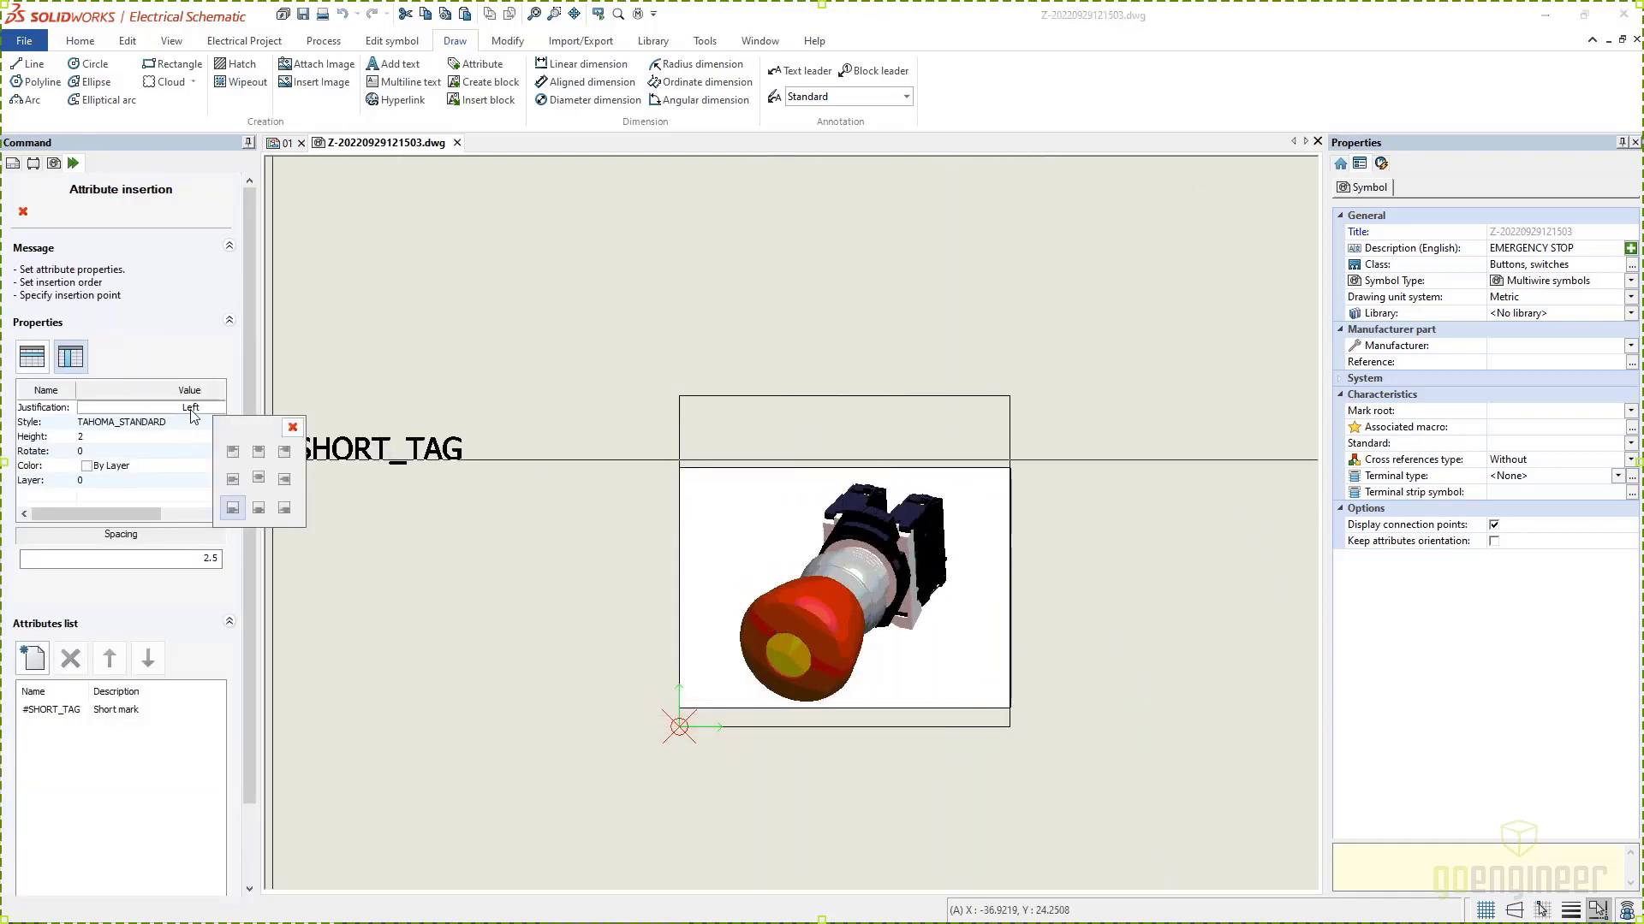
{"action": "left_click", "coordinate": [258, 505]}
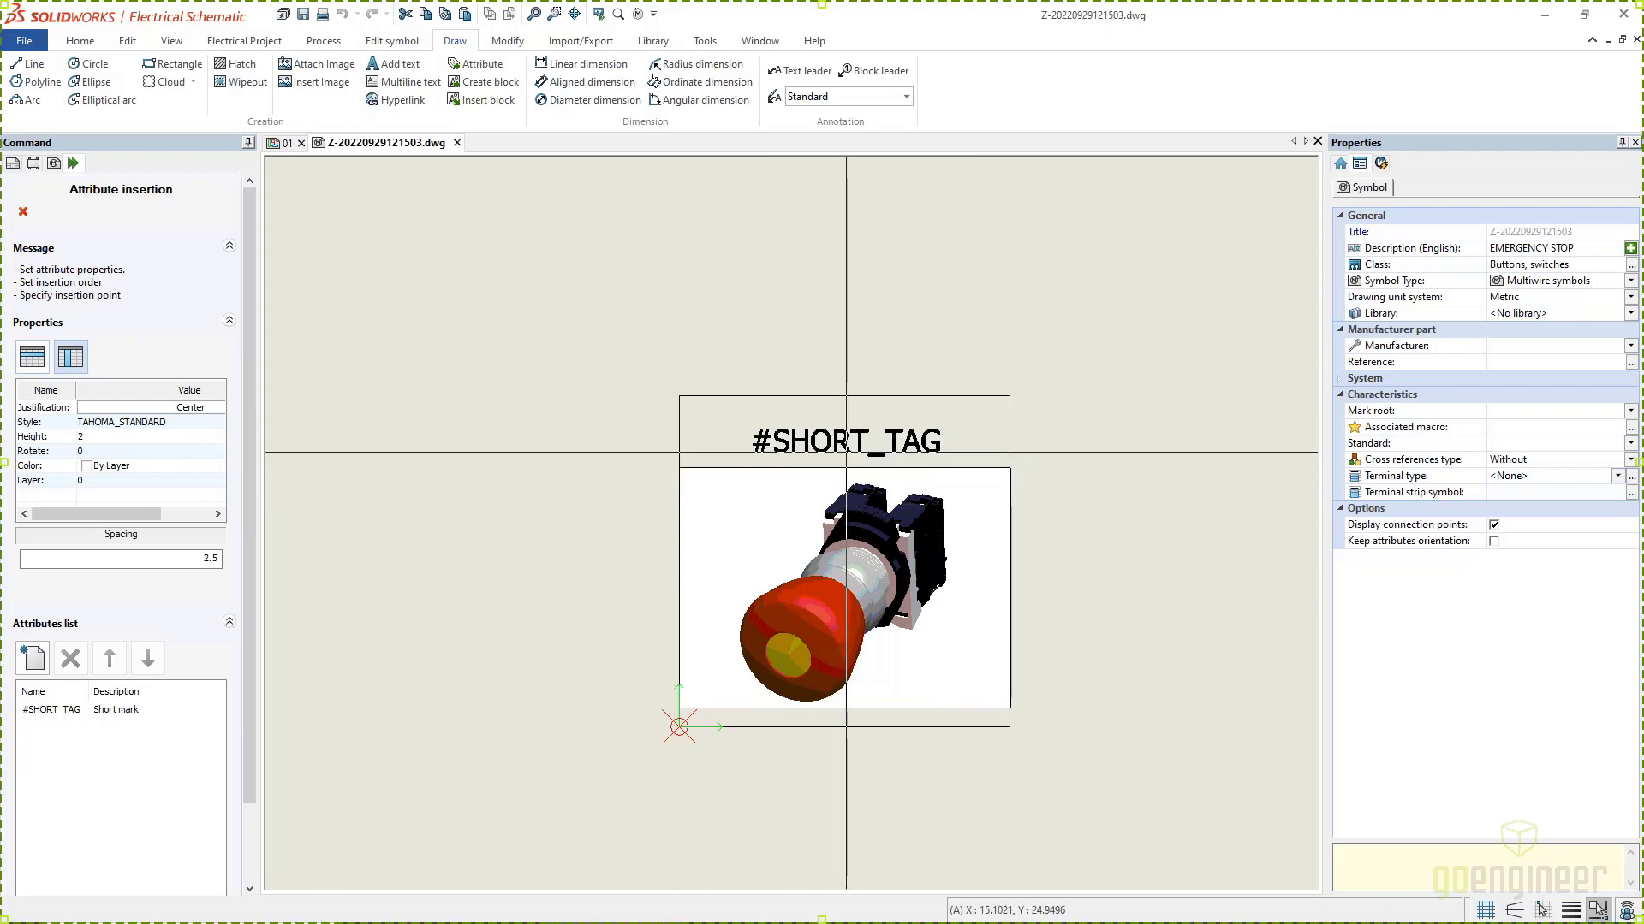
{"action": "left_click", "coordinate": [846, 452]}
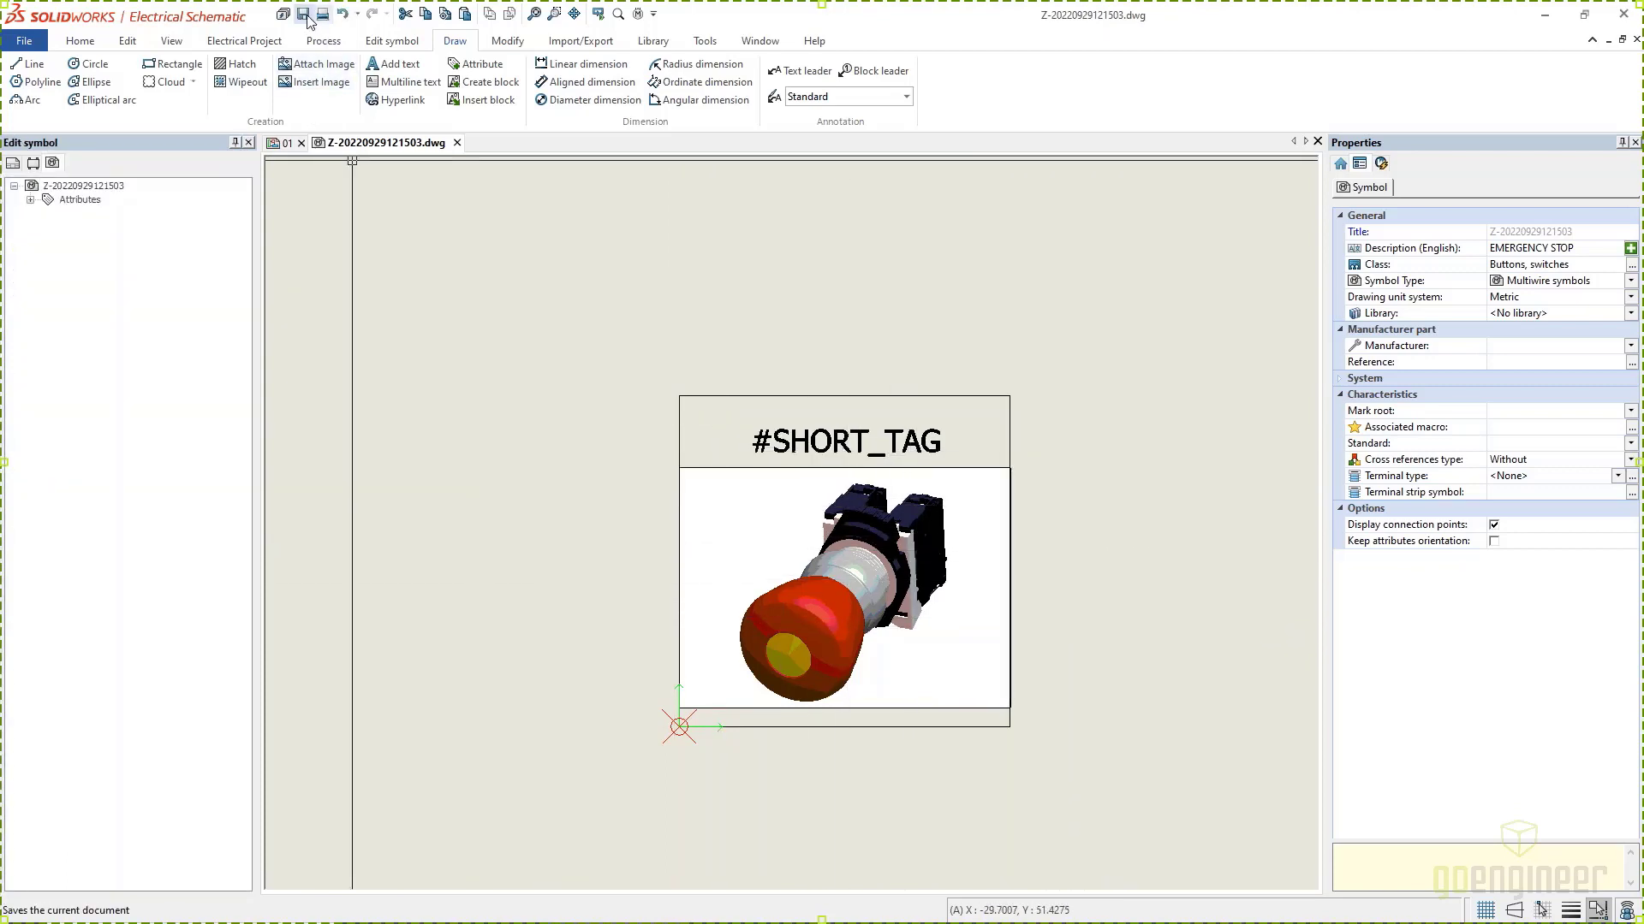
{"action": "left_click", "coordinate": [458, 142]}
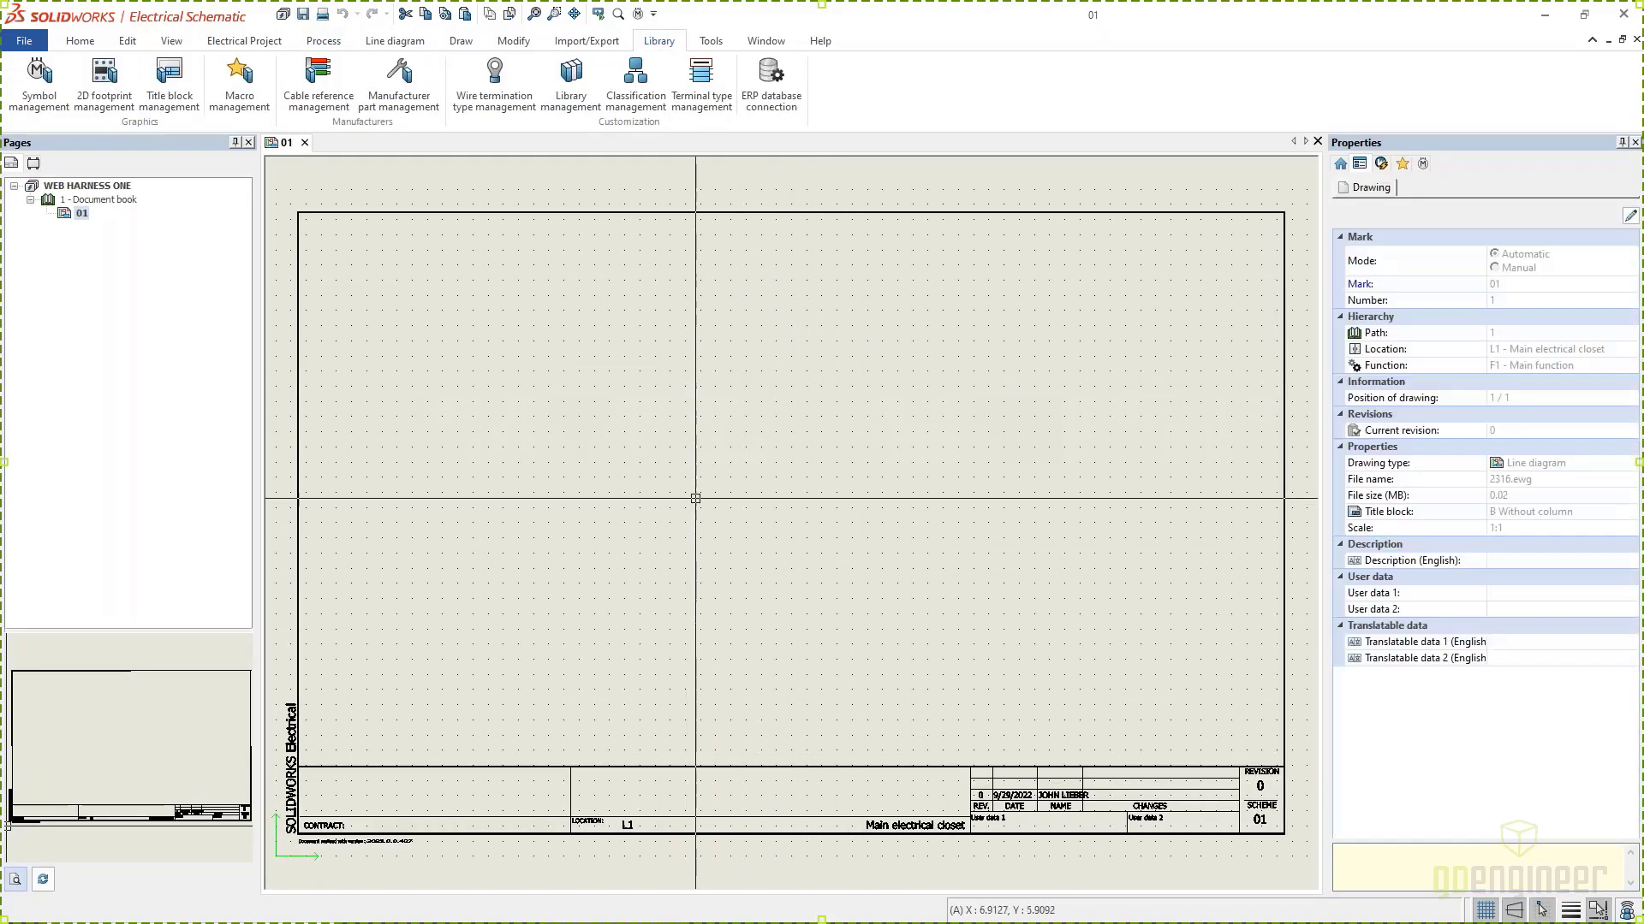
Step: Reopen the EMERGENCY STOP symbol from symbol management to check it, and close it without saving changes
{"action": "left_click", "coordinate": [40, 84]}
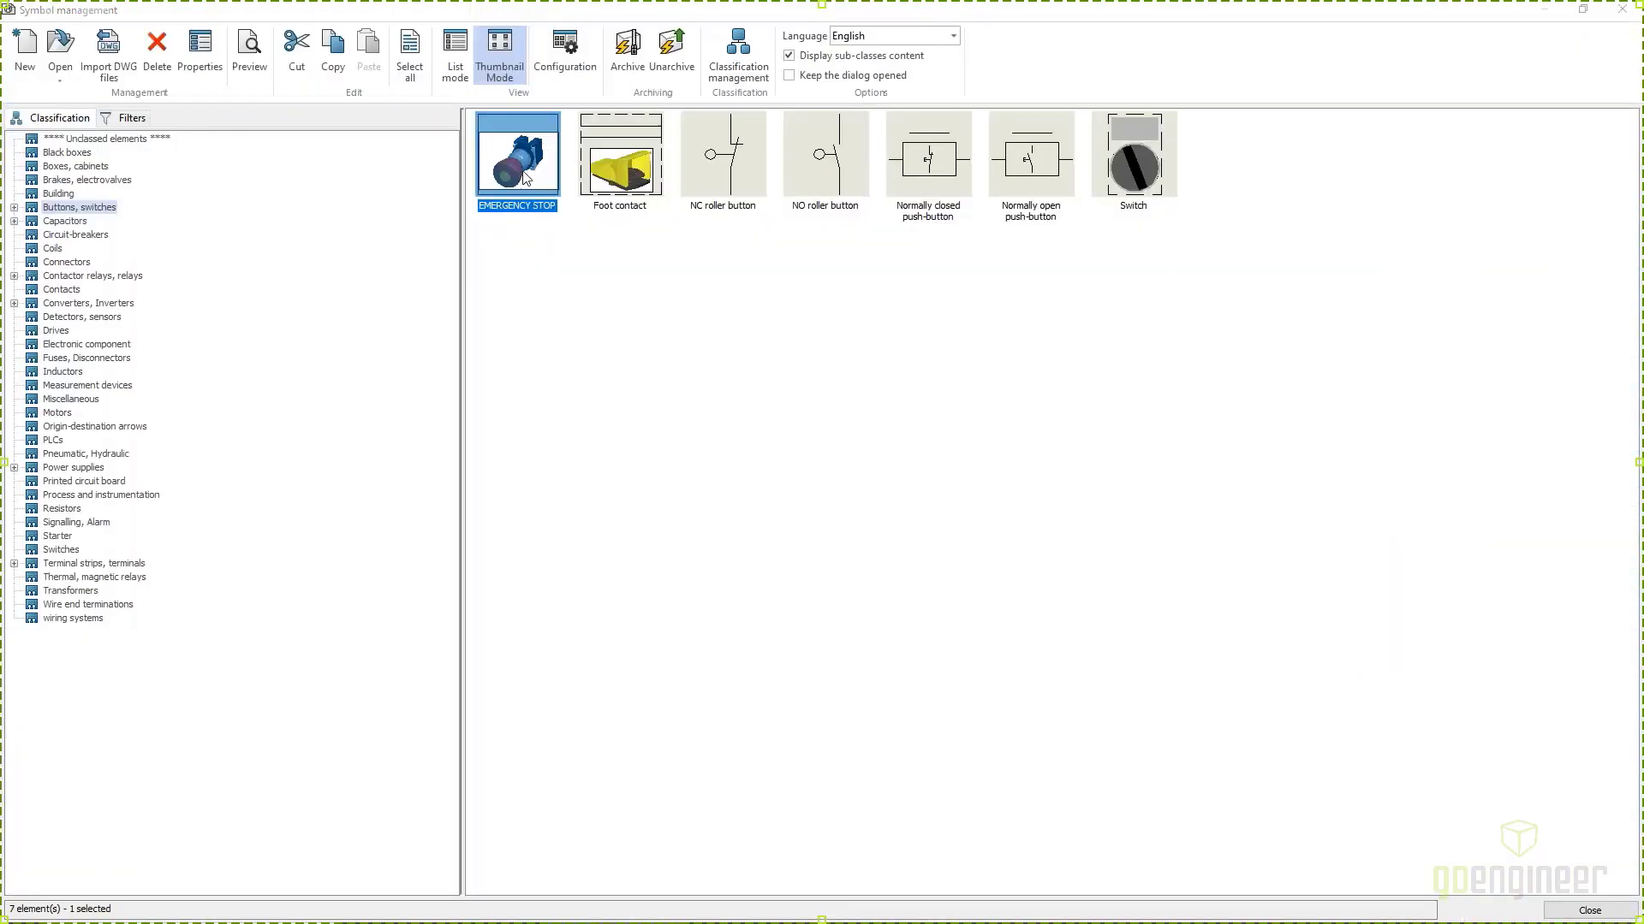
{"action": "double_click", "coordinate": [485, 156]}
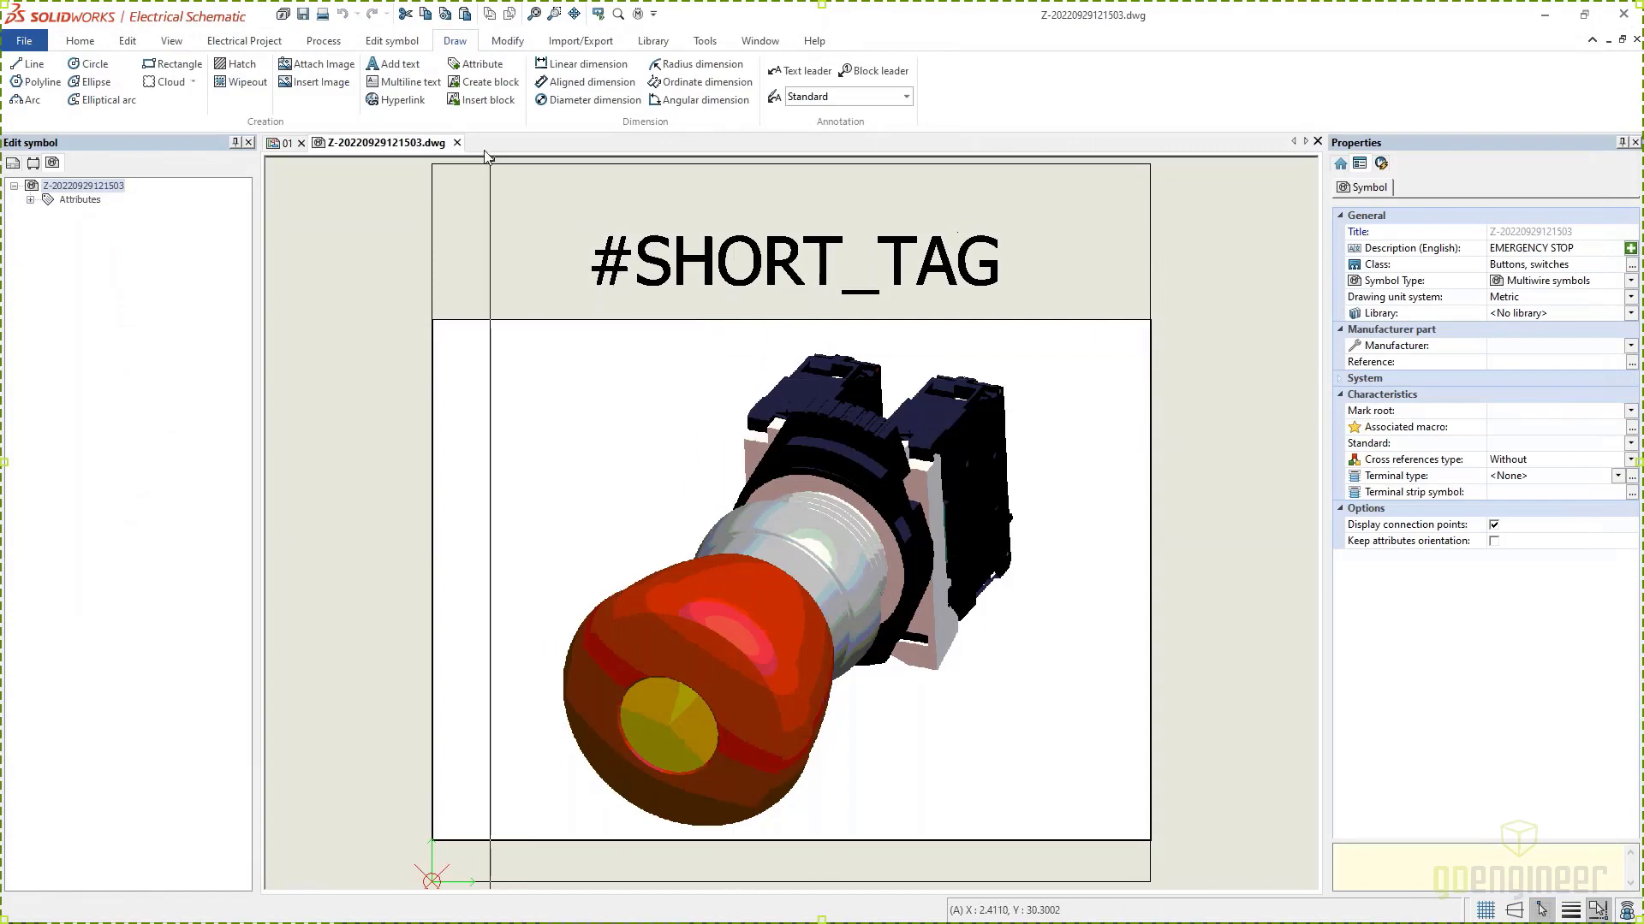
{"action": "left_click", "coordinate": [457, 143]}
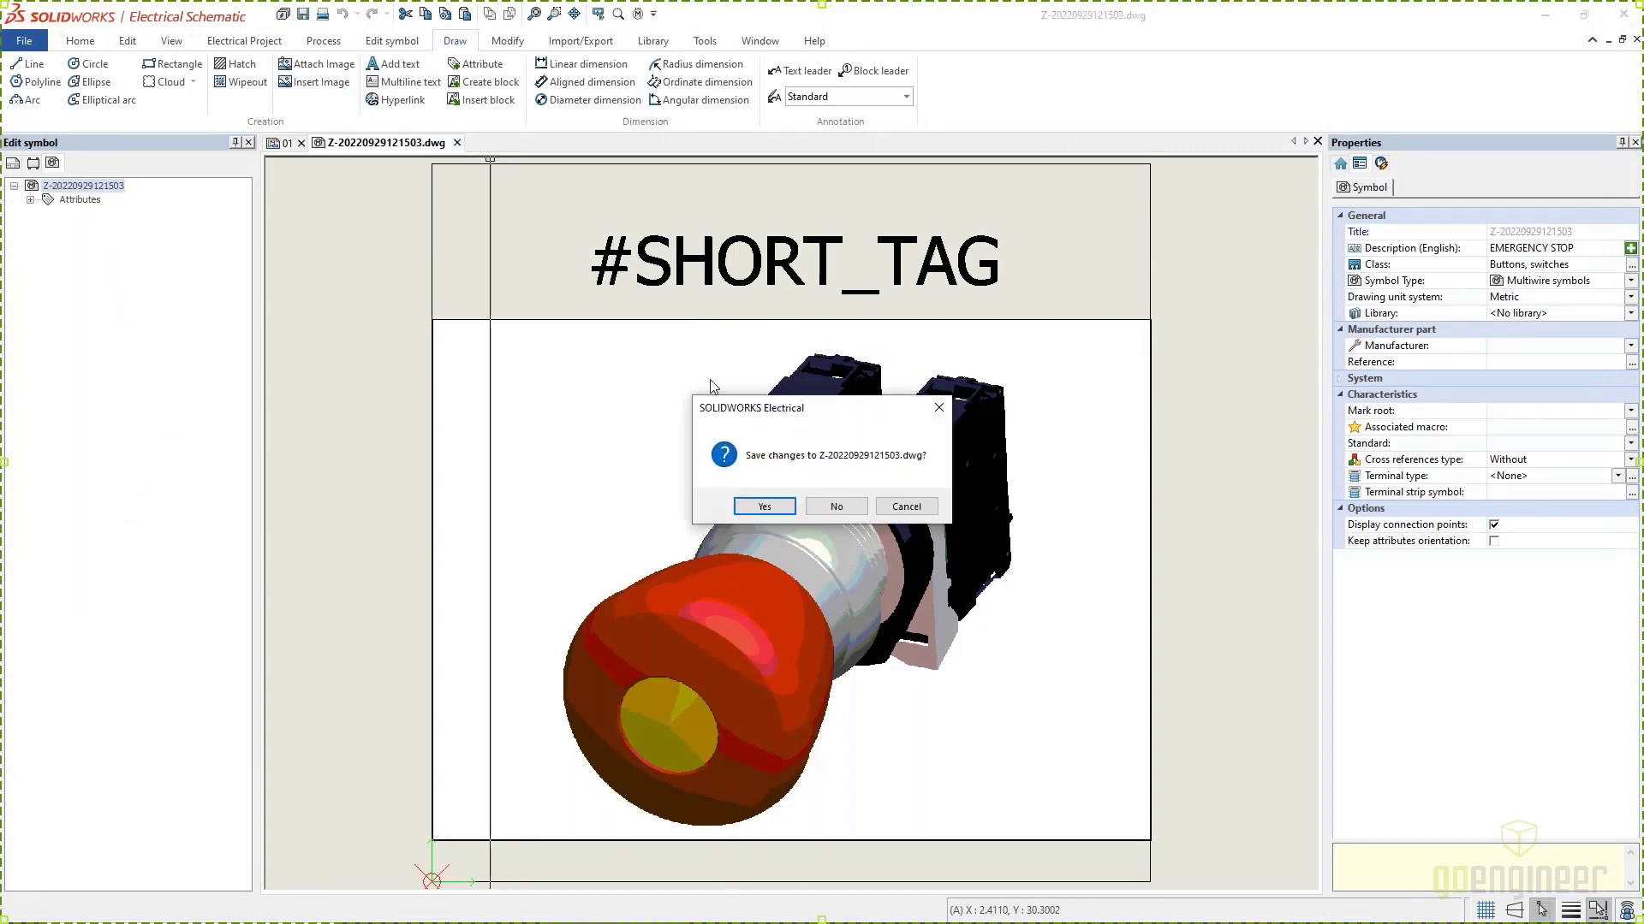
{"action": "left_click", "coordinate": [838, 506]}
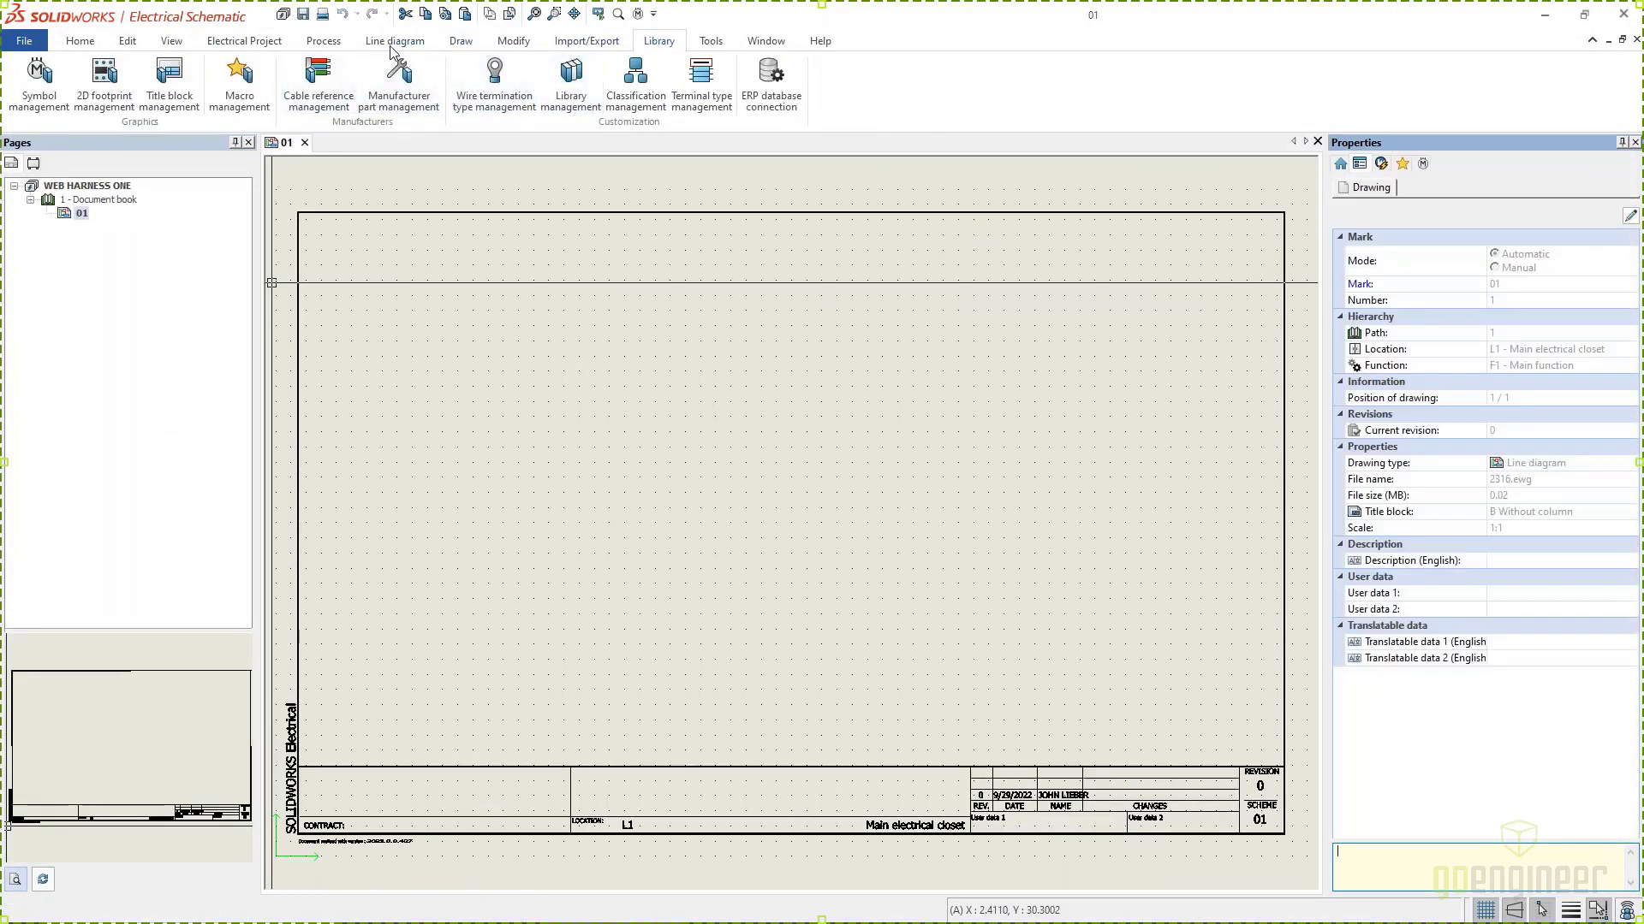
Step: Look for the EMERGENCY STOP symbol among the line diagram symbols in the Connectors and Buttons, switches classes, and close the selector
{"action": "left_click", "coordinate": [393, 43]}
{"action": "left_click", "coordinate": [19, 92]}
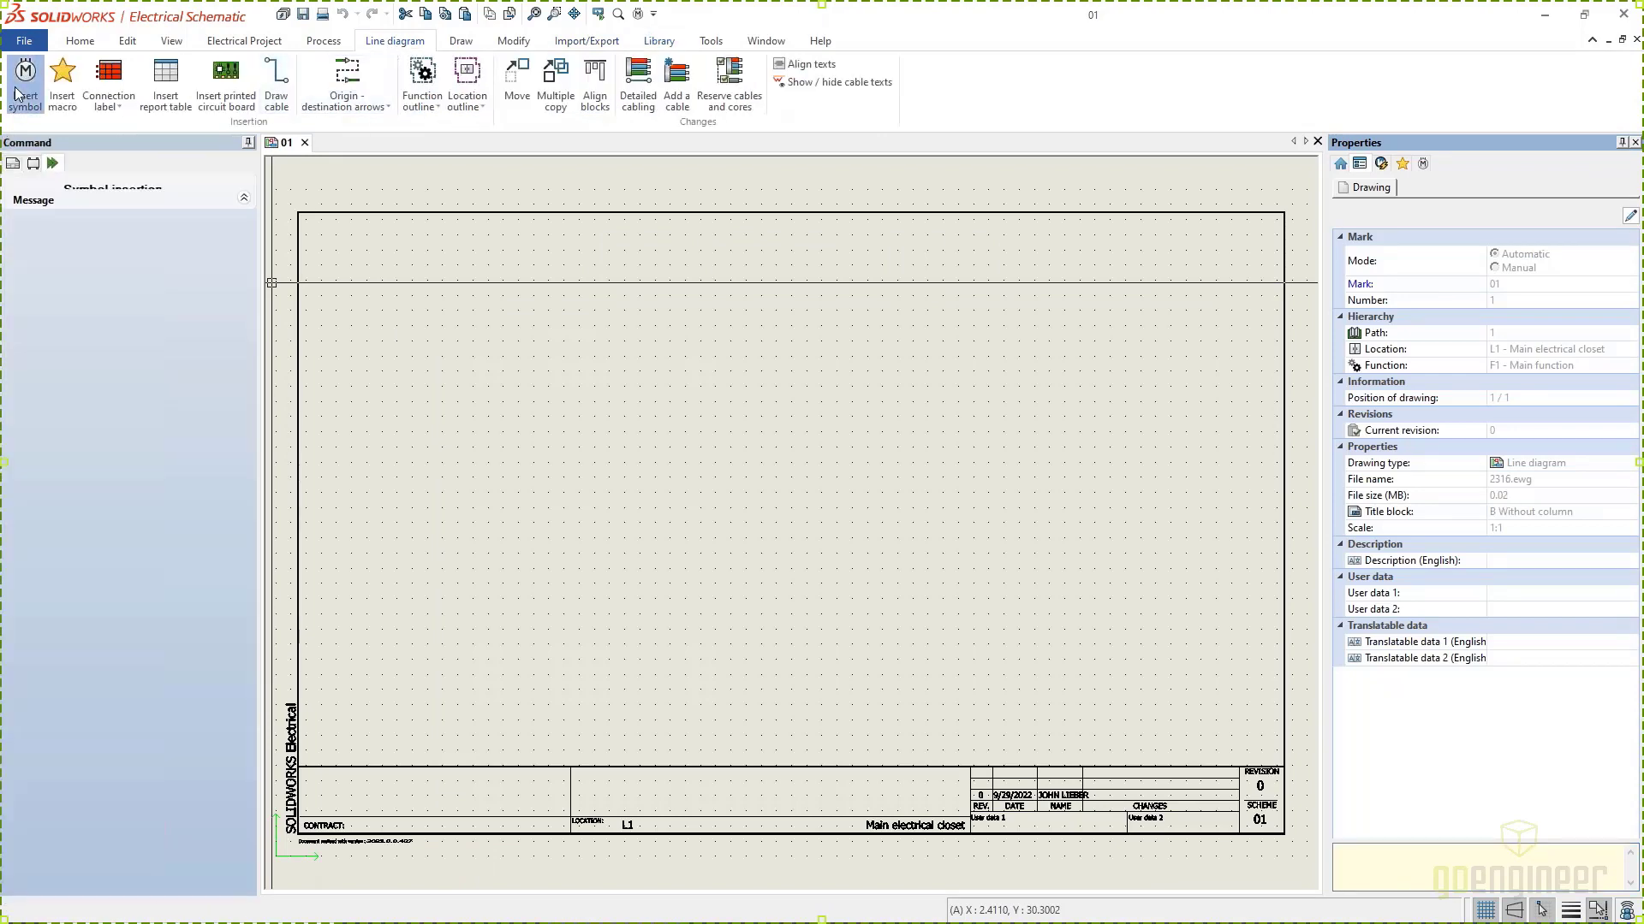
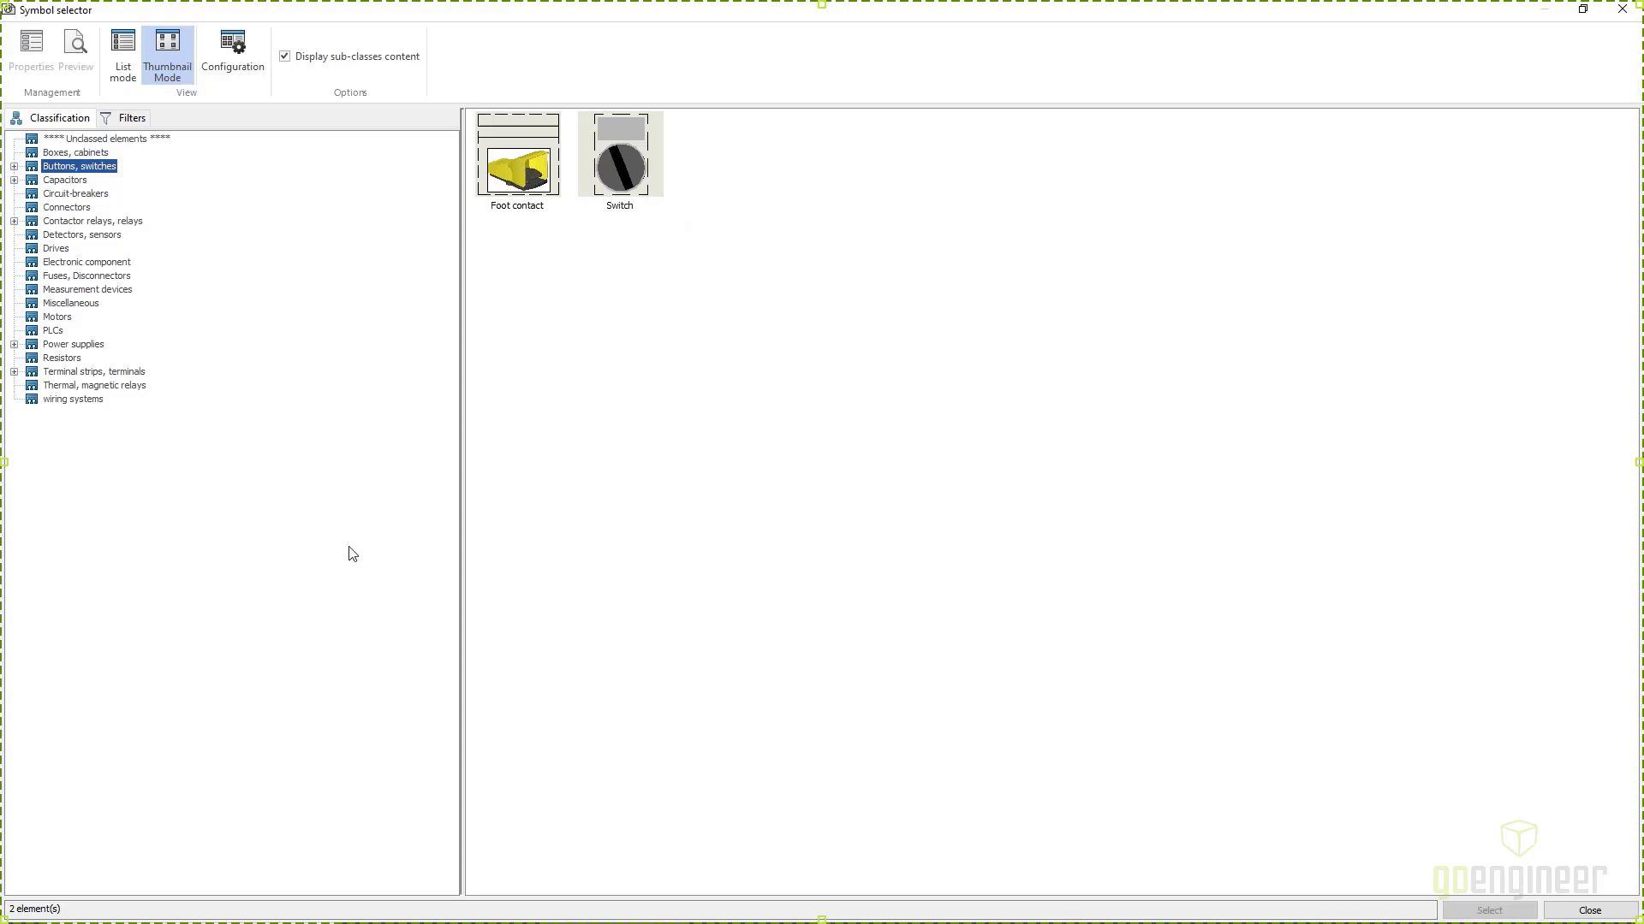
{"action": "left_click", "coordinate": [66, 211]}
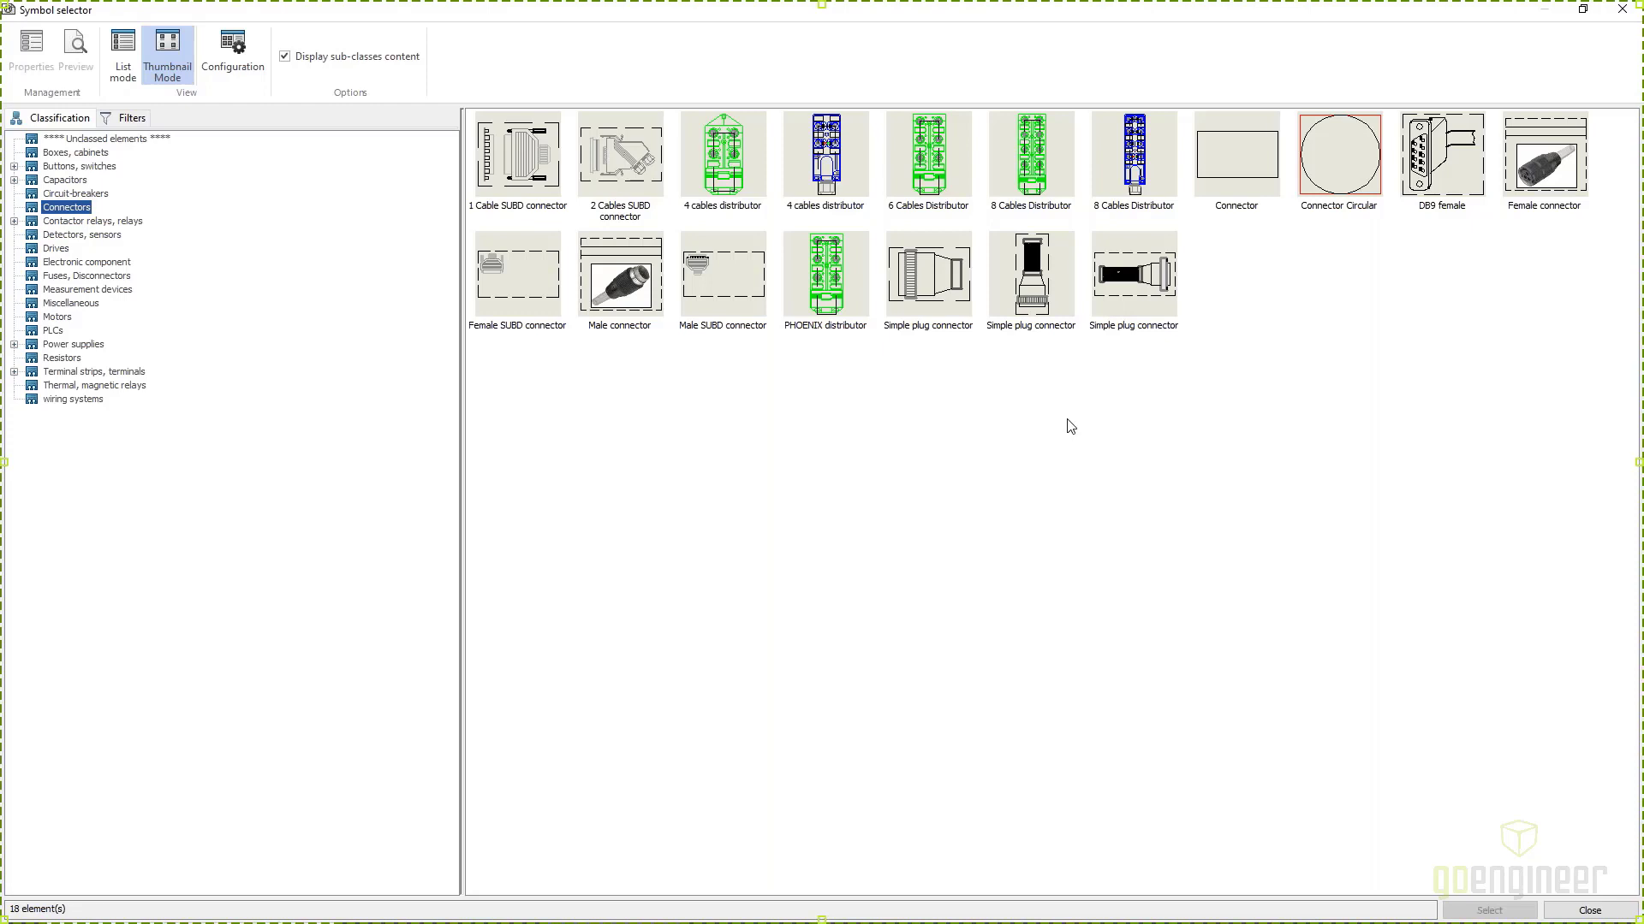
{"action": "left_click", "coordinate": [80, 167]}
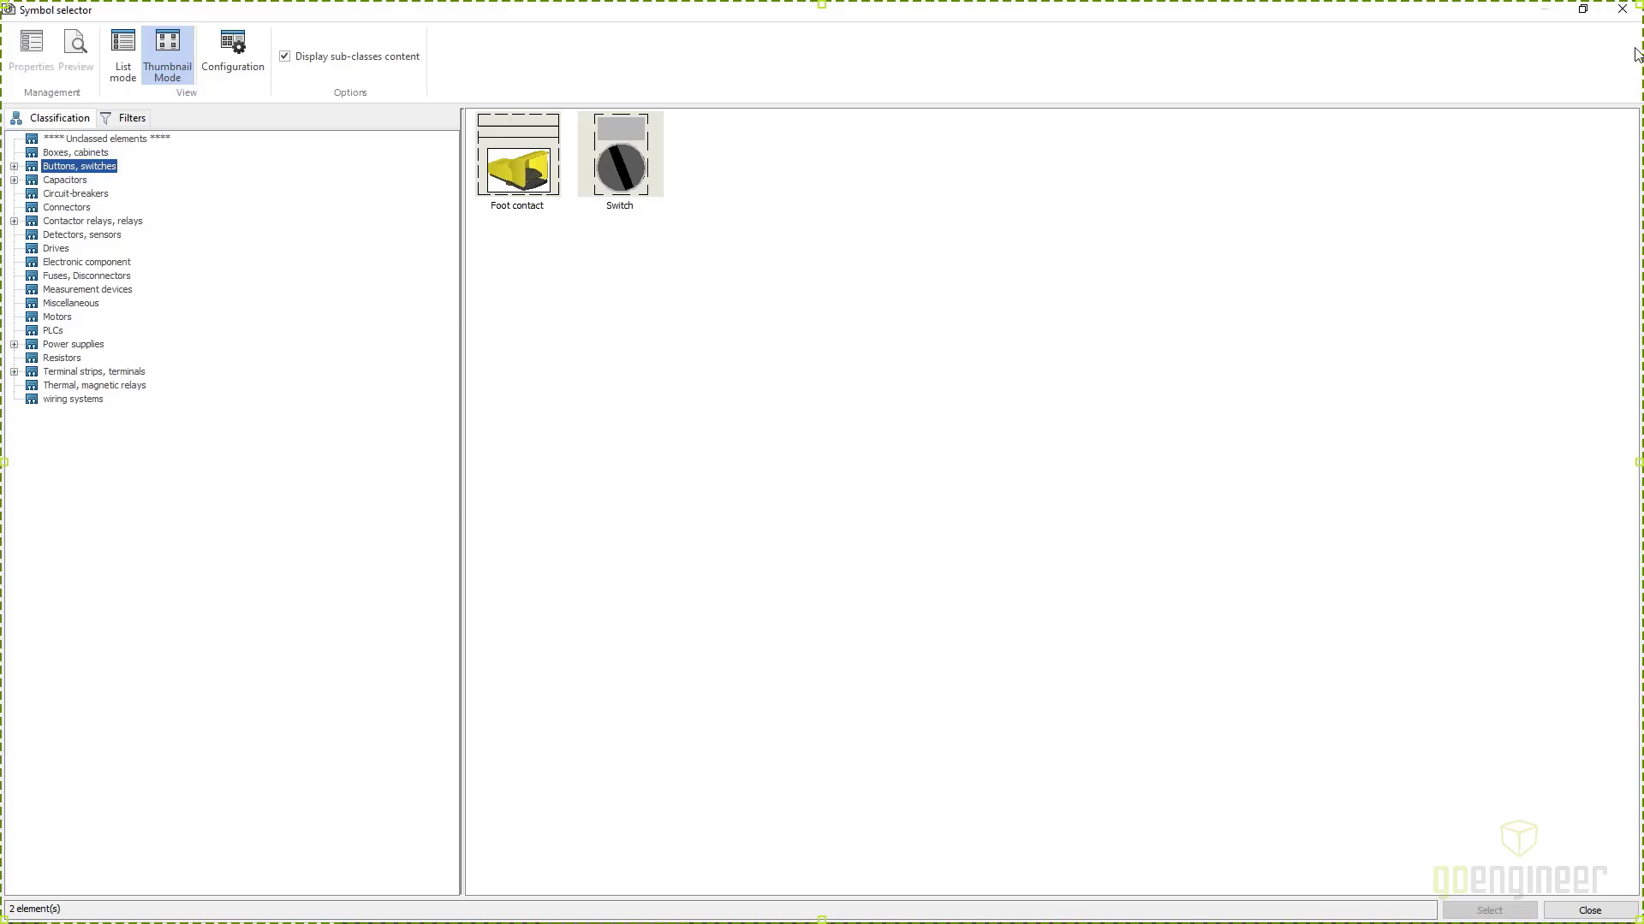
{"action": "left_click", "coordinate": [1625, 12]}
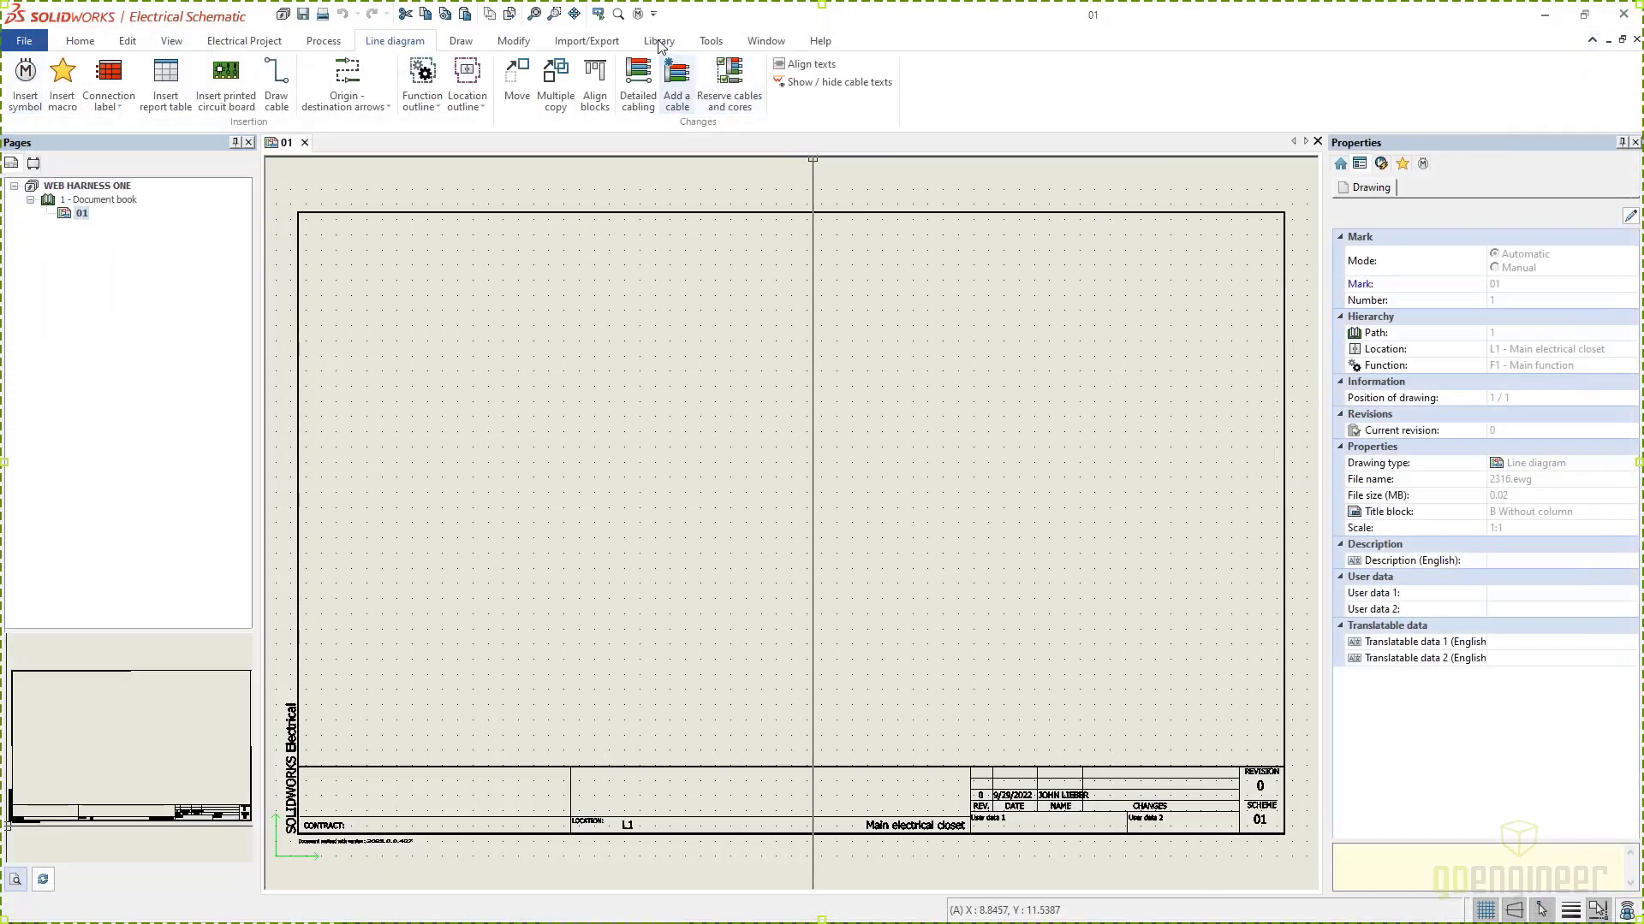
Step: Change the EMERGENCY STOP symbol's type to Line diagram symbols in its properties and close symbol management
{"action": "left_click", "coordinate": [660, 43]}
{"action": "left_click", "coordinate": [39, 79]}
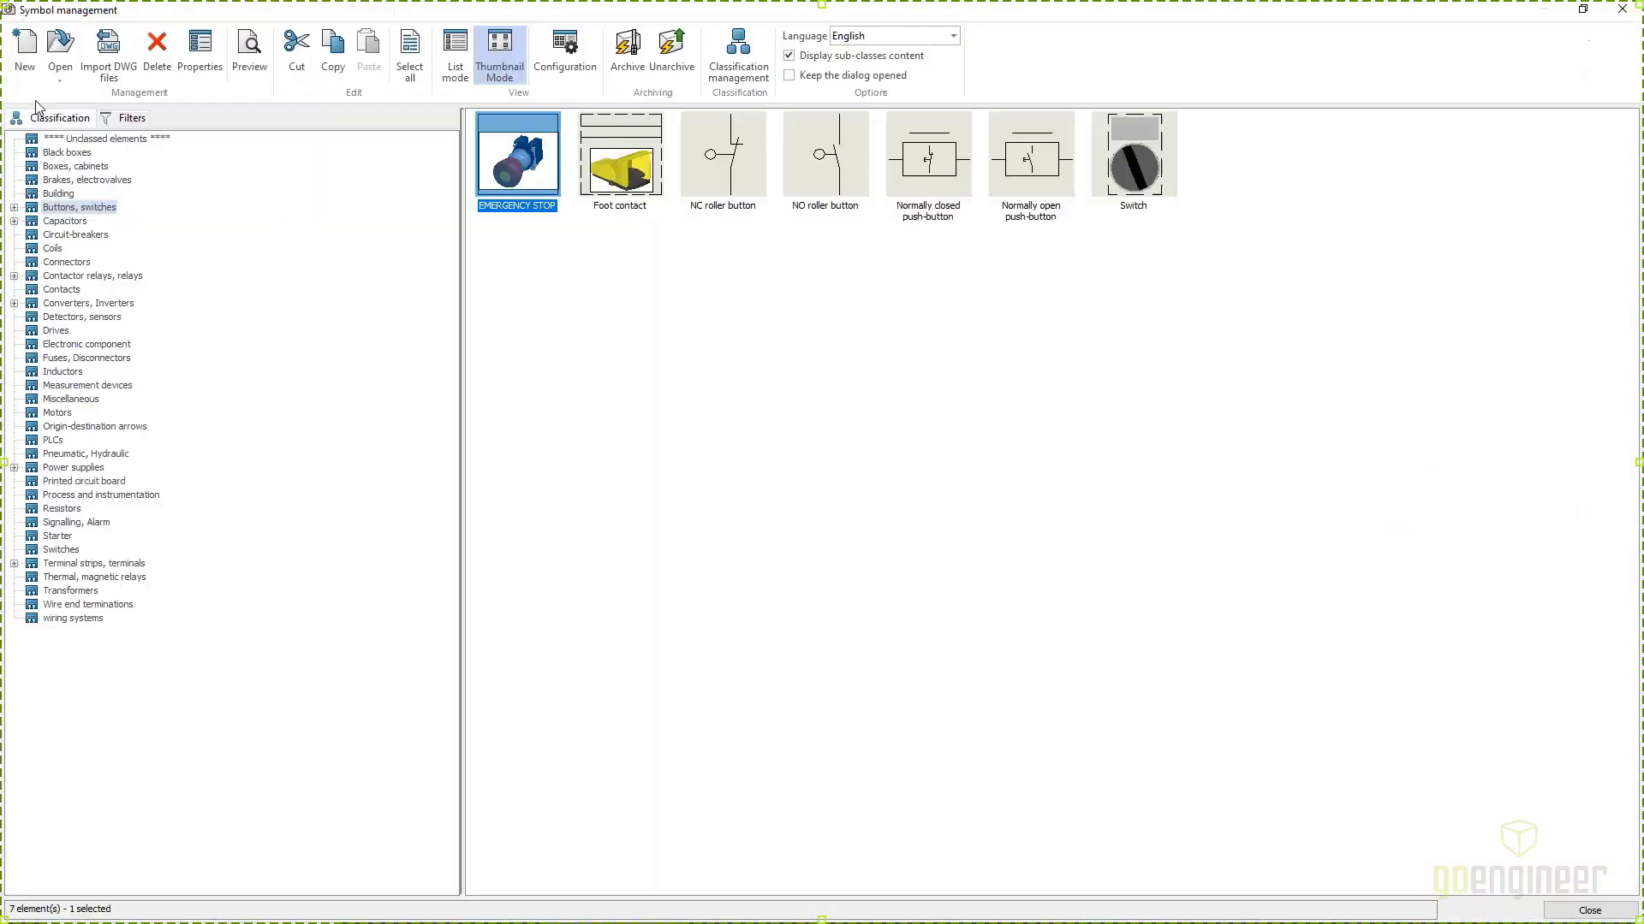
{"action": "right_click", "coordinate": [524, 164]}
{"action": "left_click", "coordinate": [611, 329]}
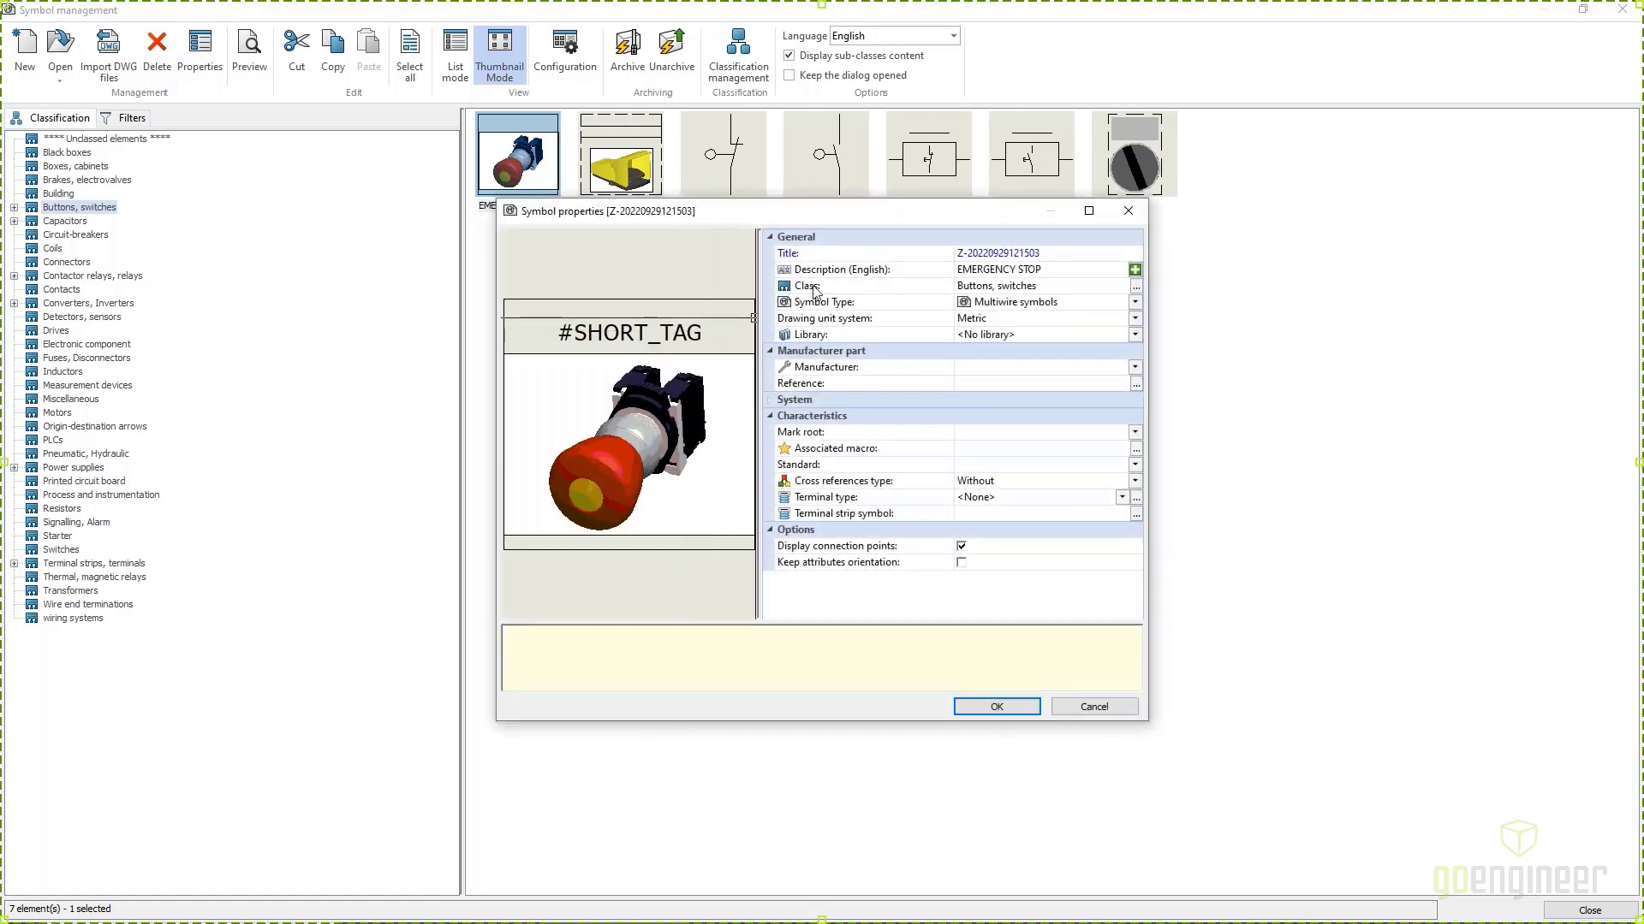
{"action": "left_click", "coordinate": [813, 291]}
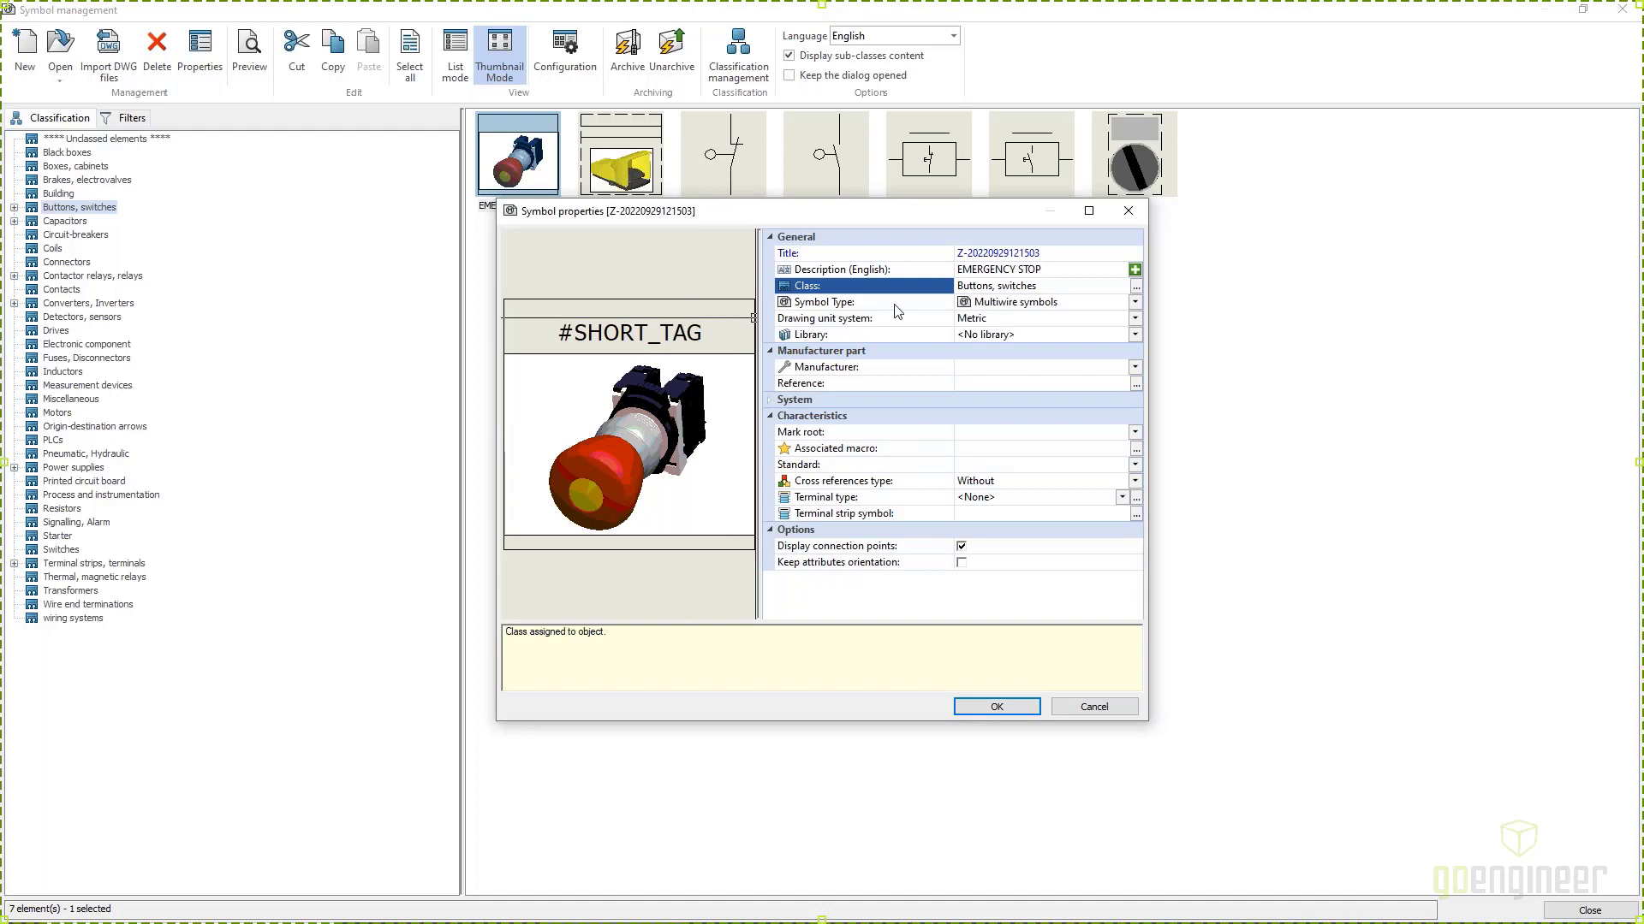
{"action": "left_click", "coordinate": [858, 305]}
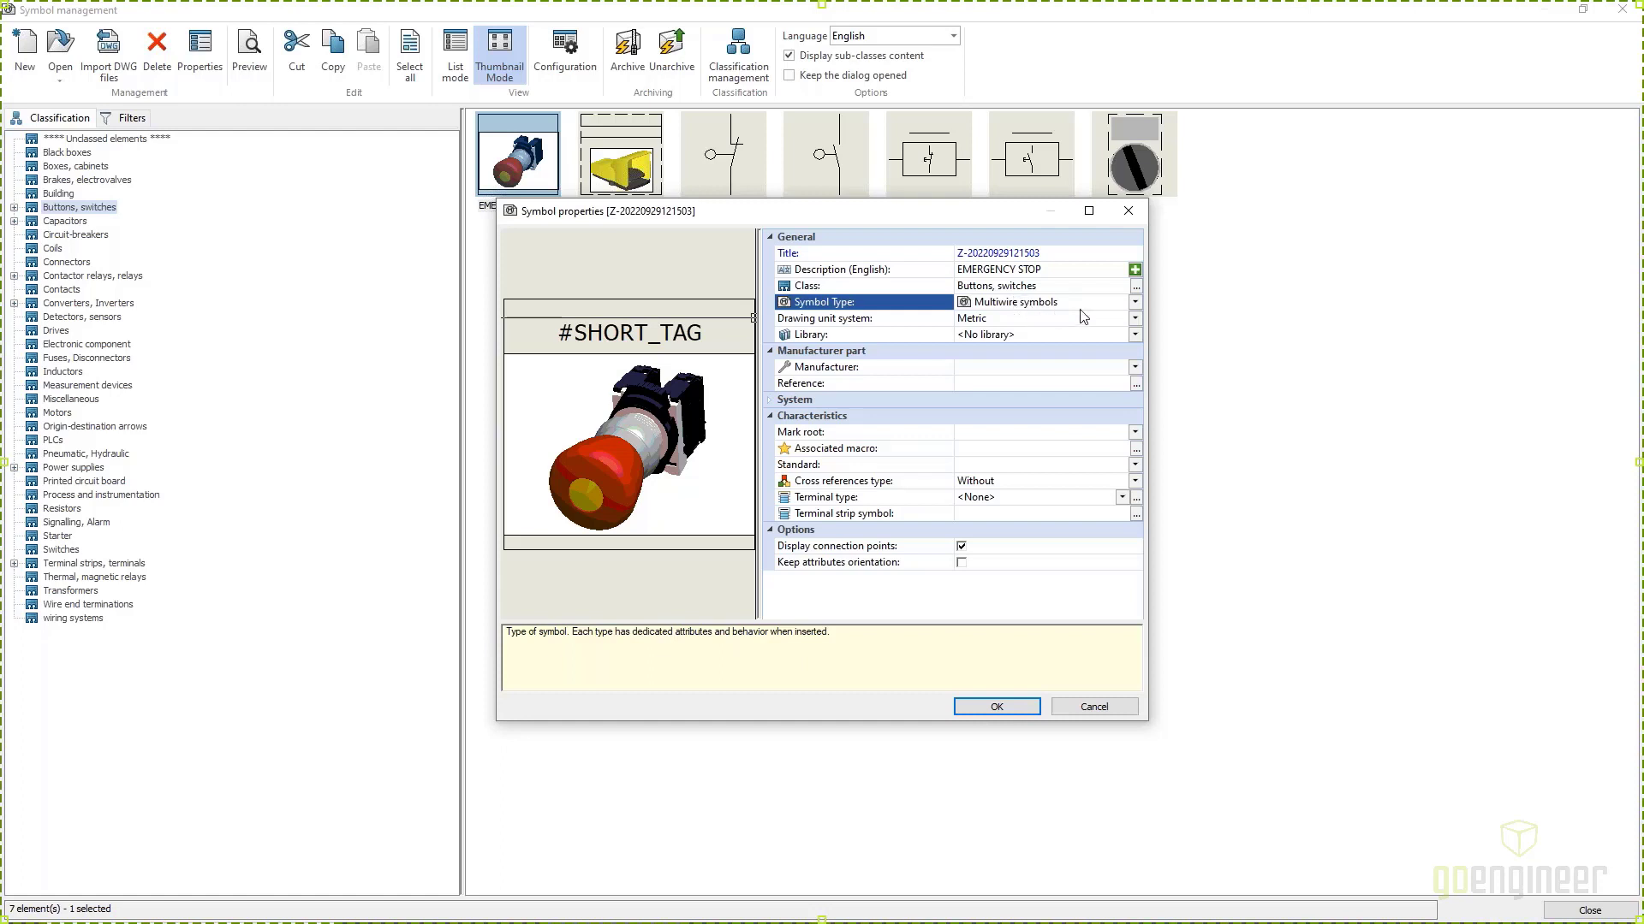
{"action": "left_click", "coordinate": [1135, 304]}
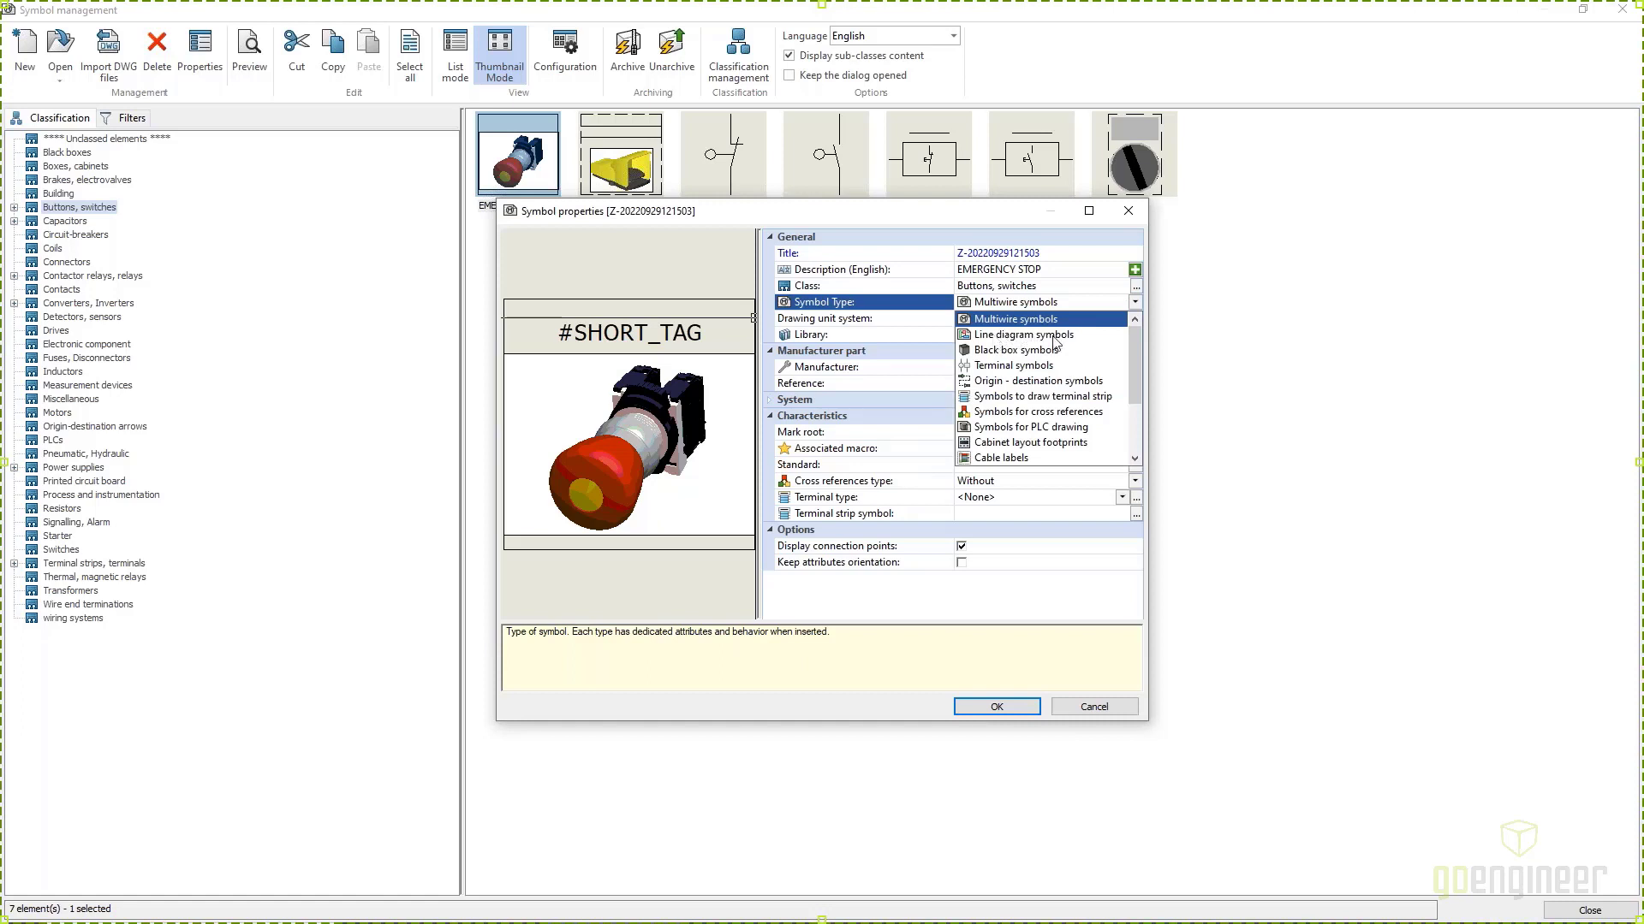
{"action": "left_click", "coordinate": [1024, 335]}
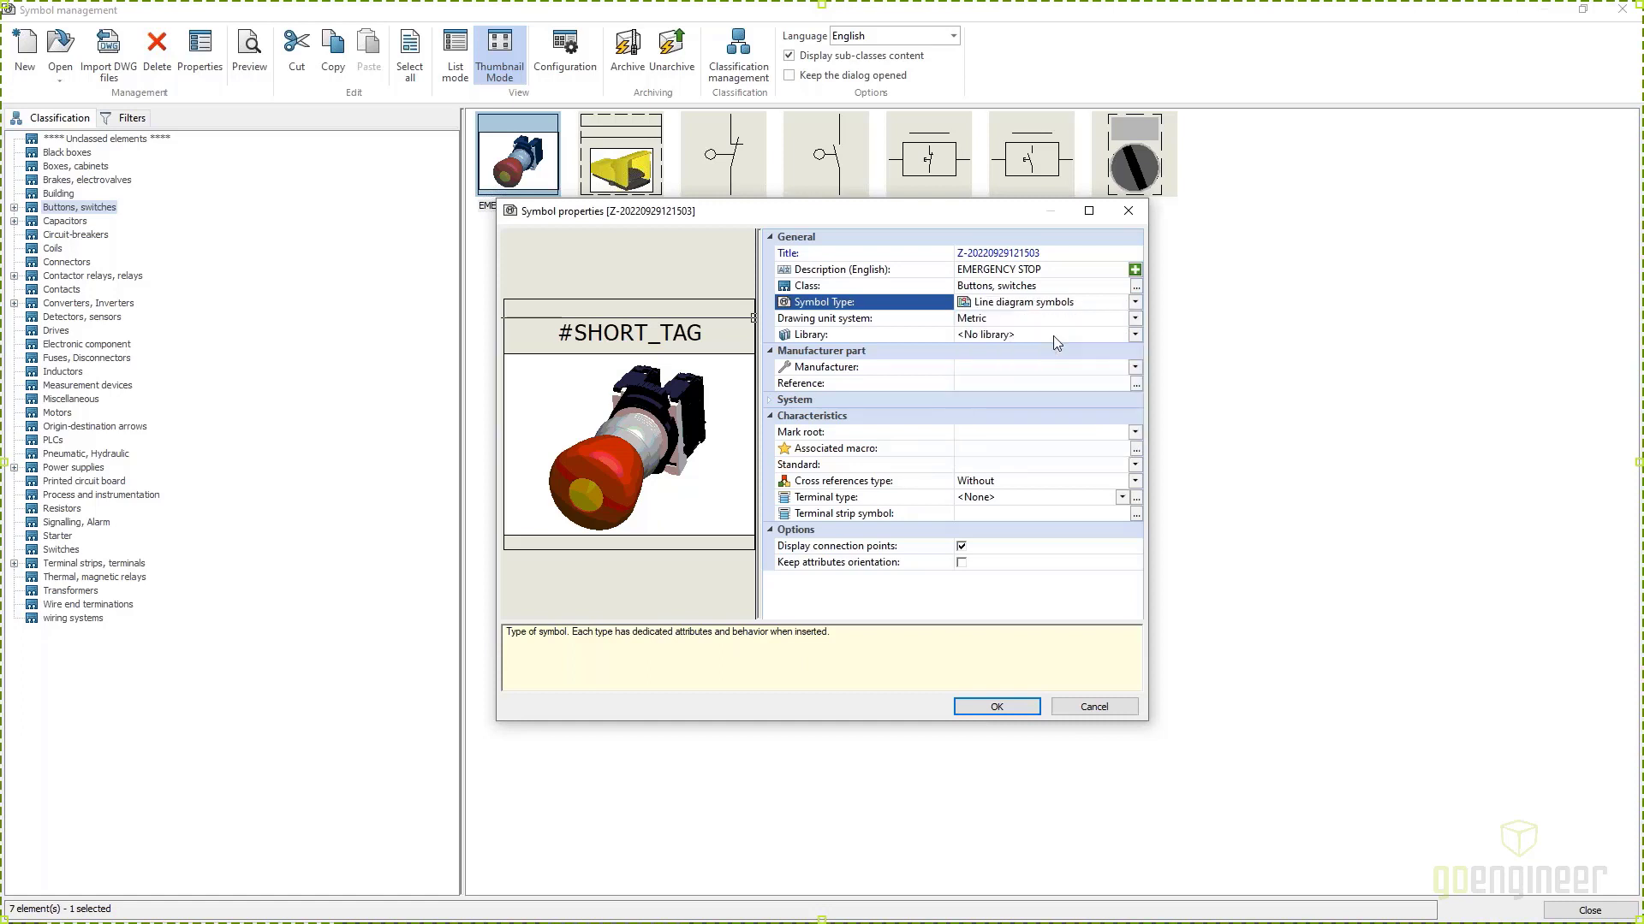
{"action": "left_click", "coordinate": [997, 706]}
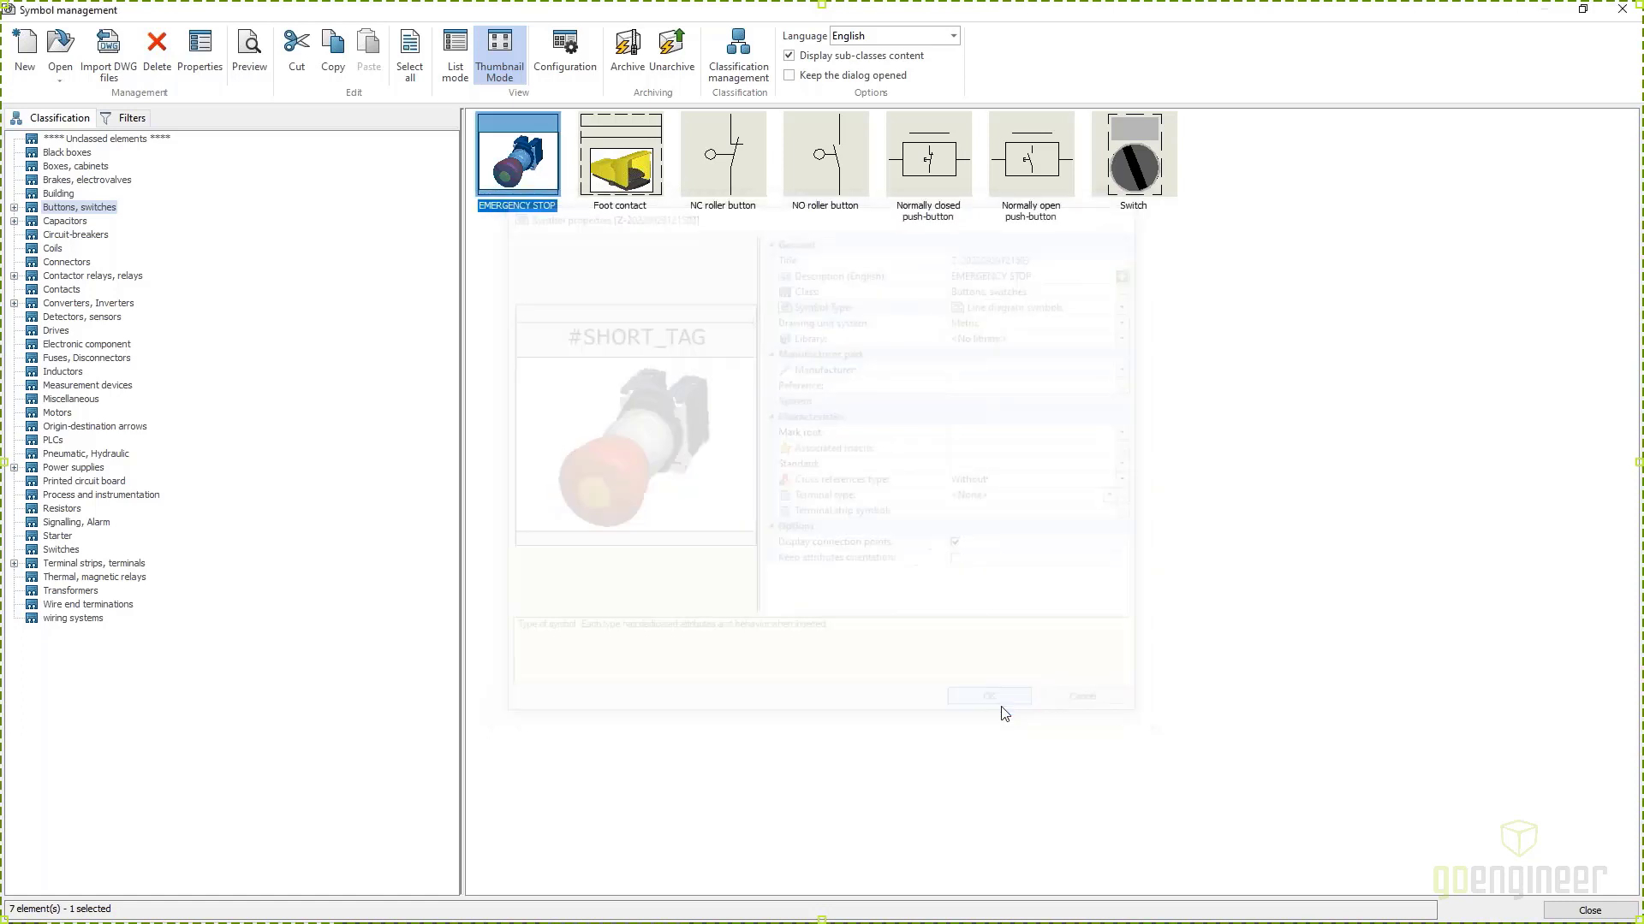
{"action": "left_click", "coordinate": [1621, 9]}
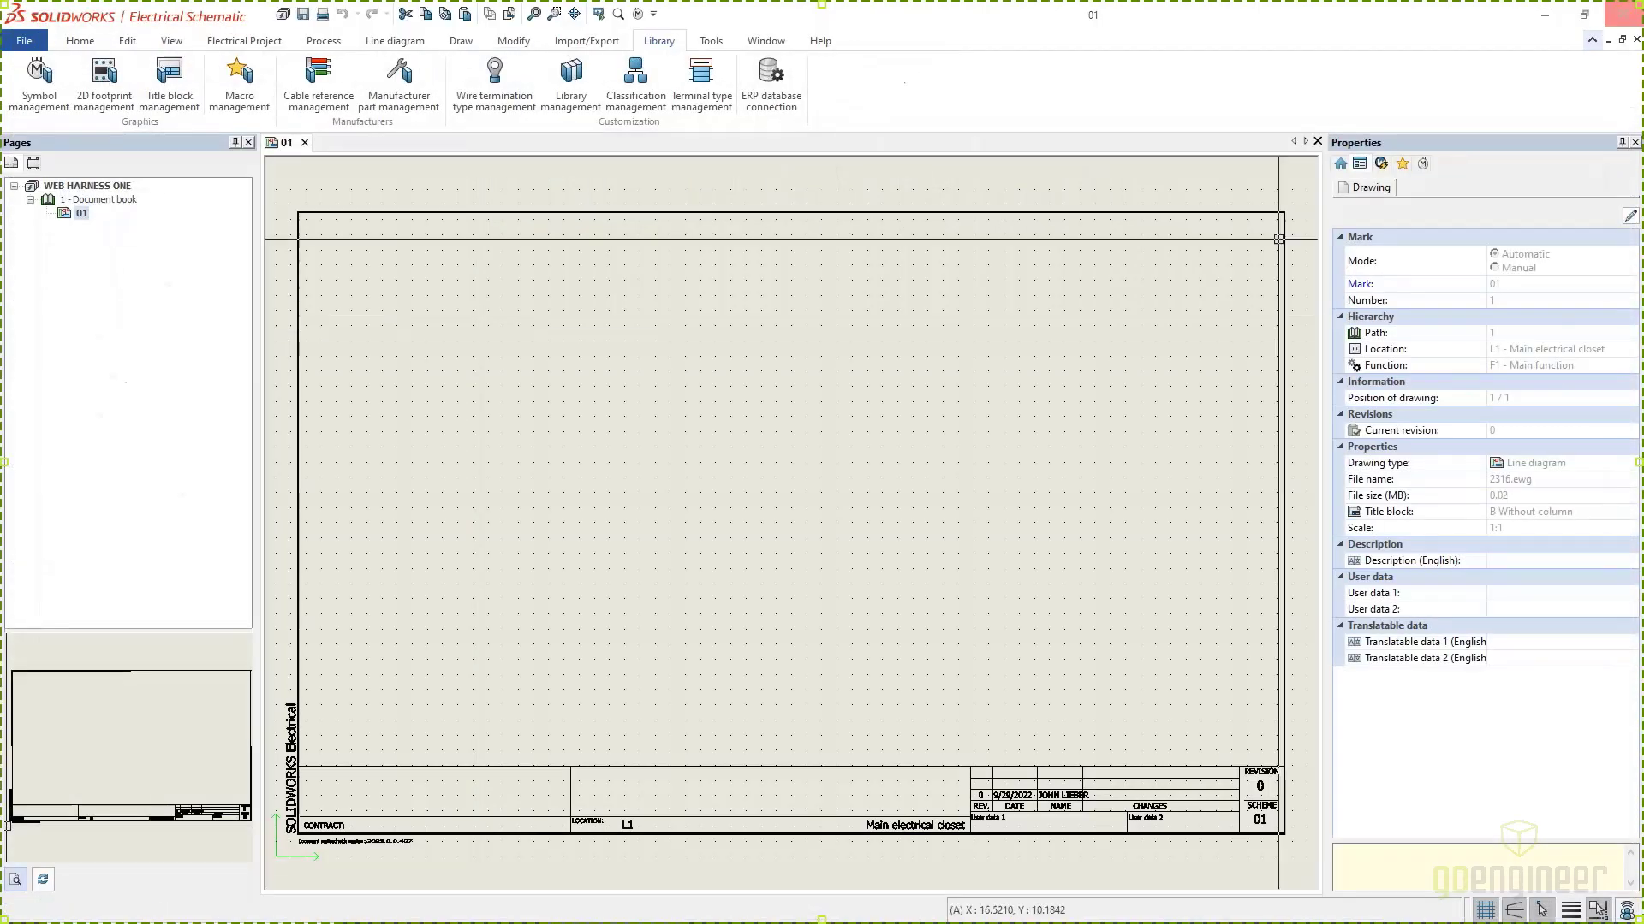
Step: Insert the EMERGENCY STOP symbol from the Buttons, switches class near the upper-left corner of line diagram 01, keeping its default properties
{"action": "left_click", "coordinate": [393, 41]}
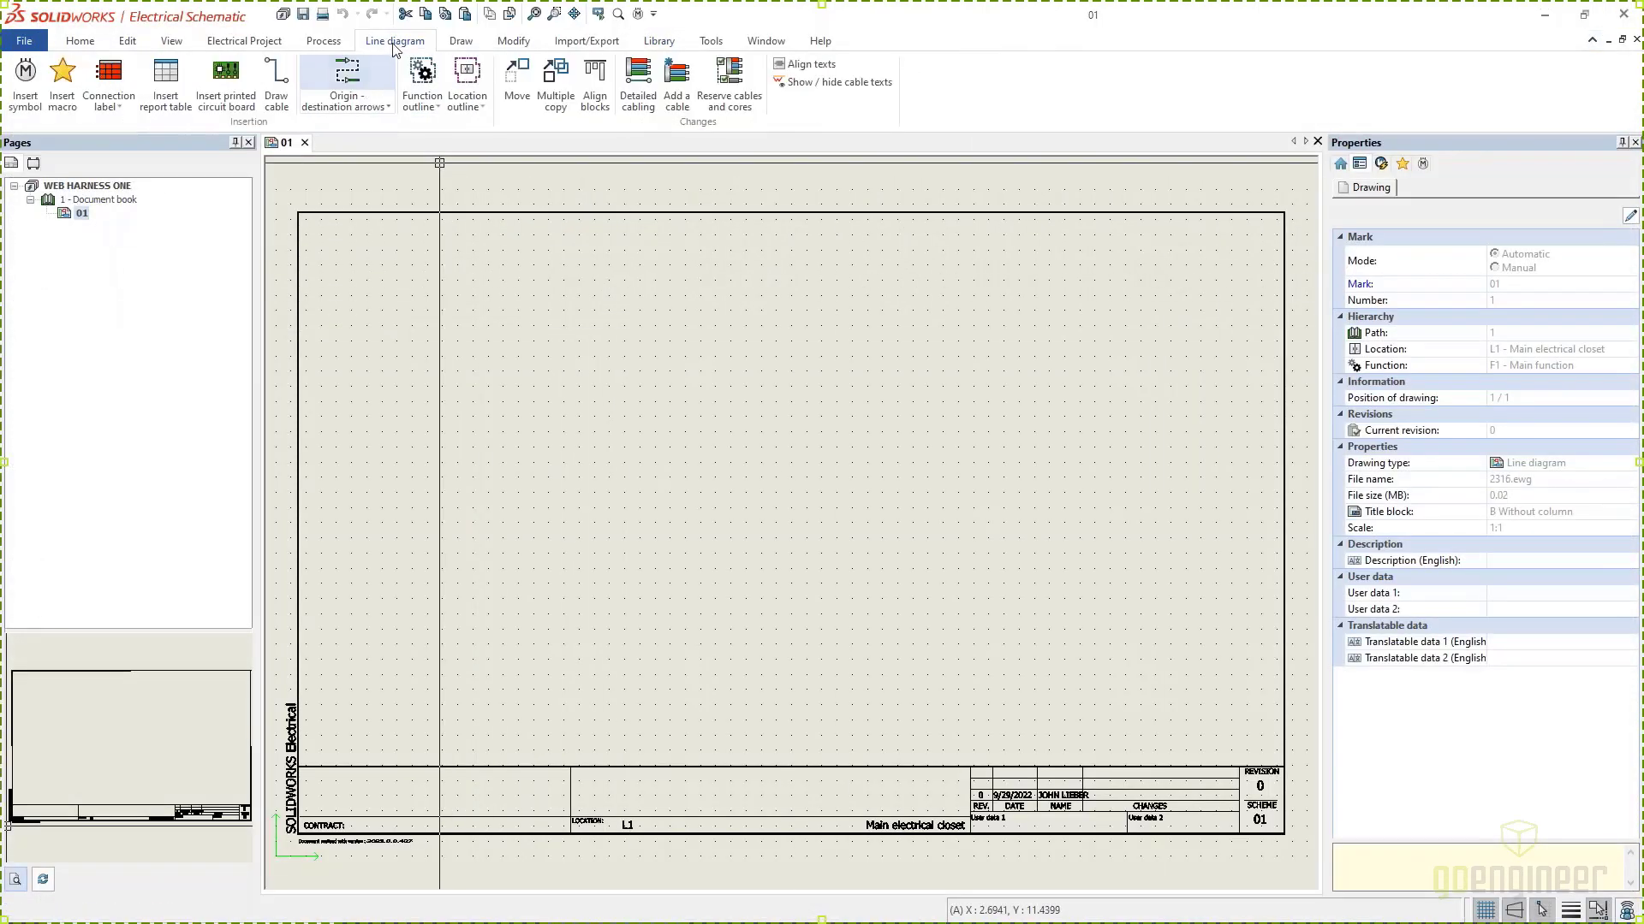
{"action": "left_click", "coordinate": [26, 81]}
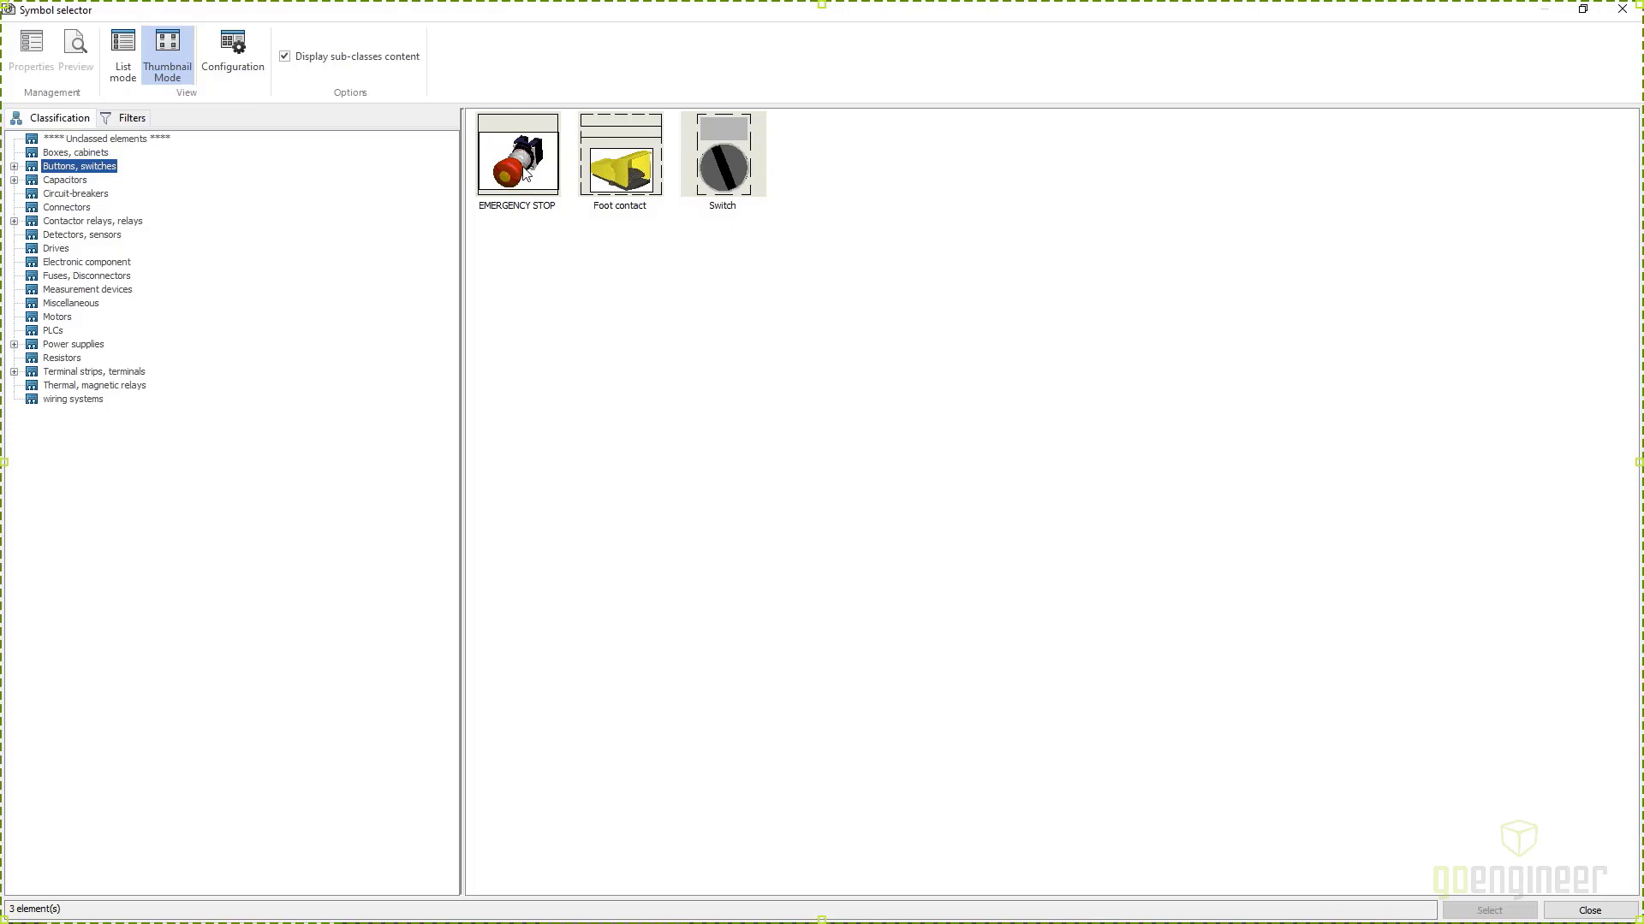
{"action": "left_click", "coordinate": [521, 171]}
{"action": "left_click", "coordinate": [1489, 910]}
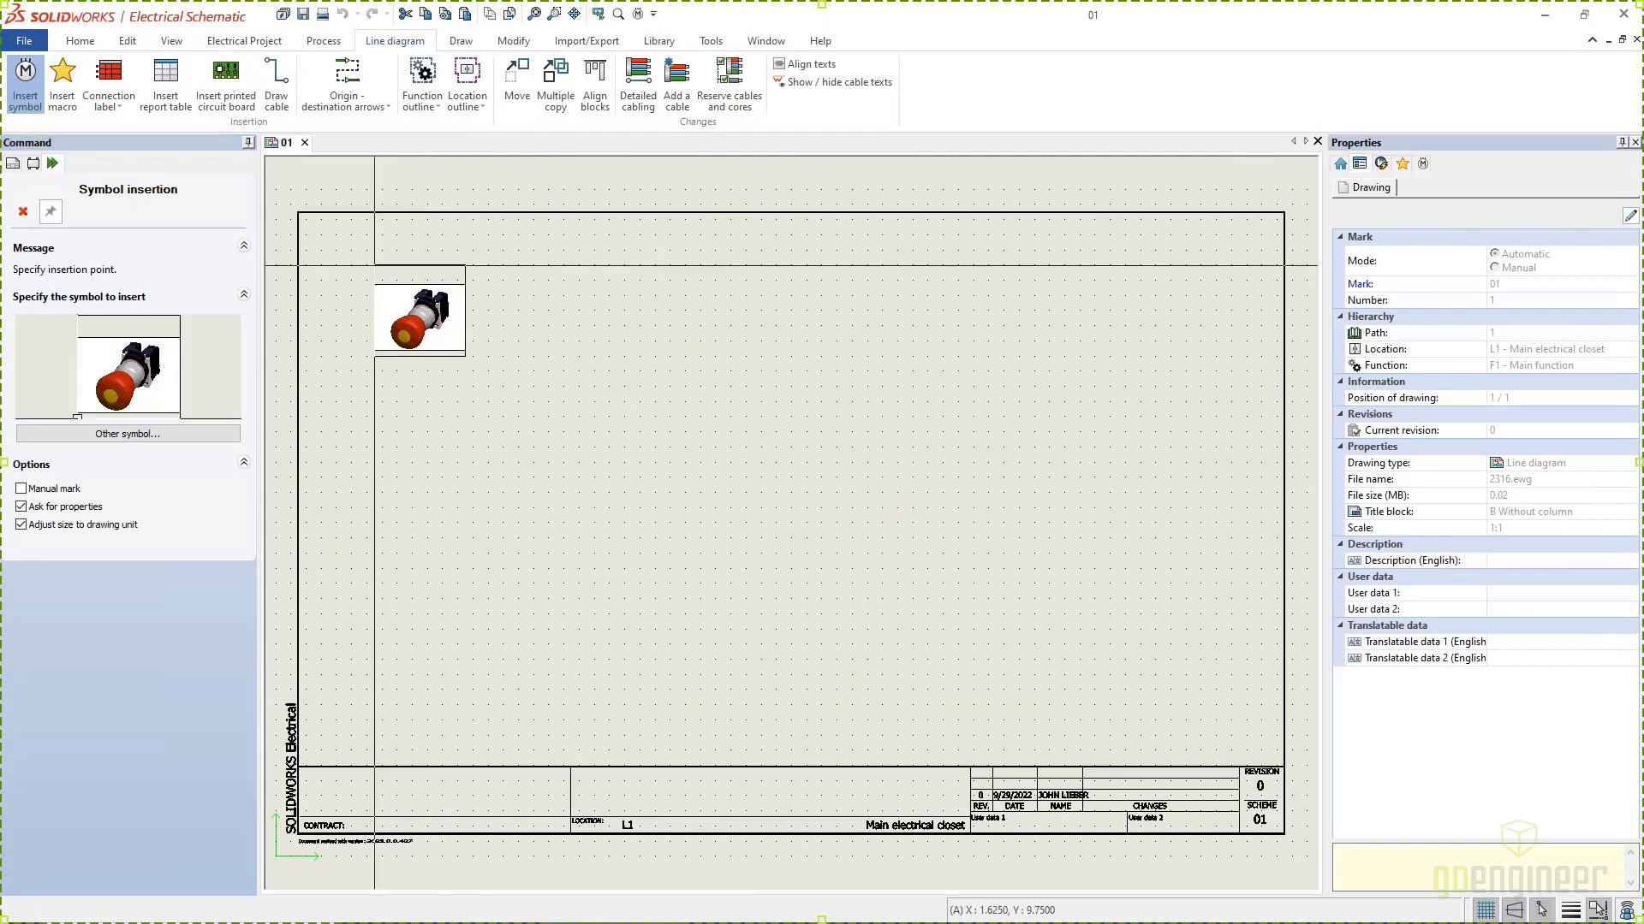
{"action": "left_click", "coordinate": [374, 266]}
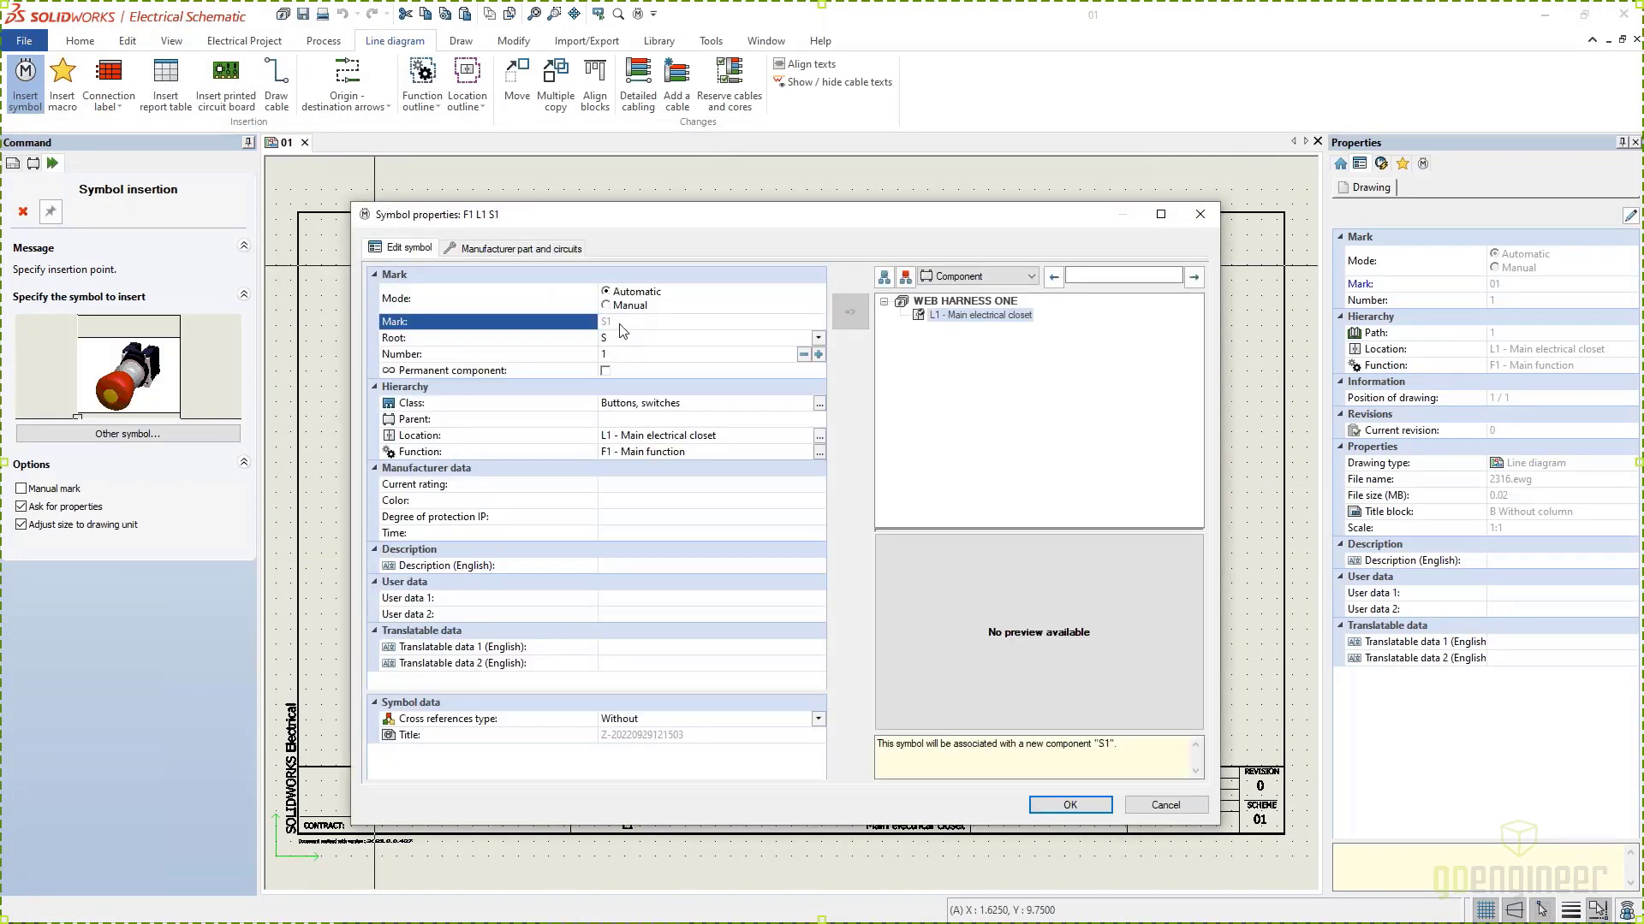
{"action": "left_click", "coordinate": [1034, 805]}
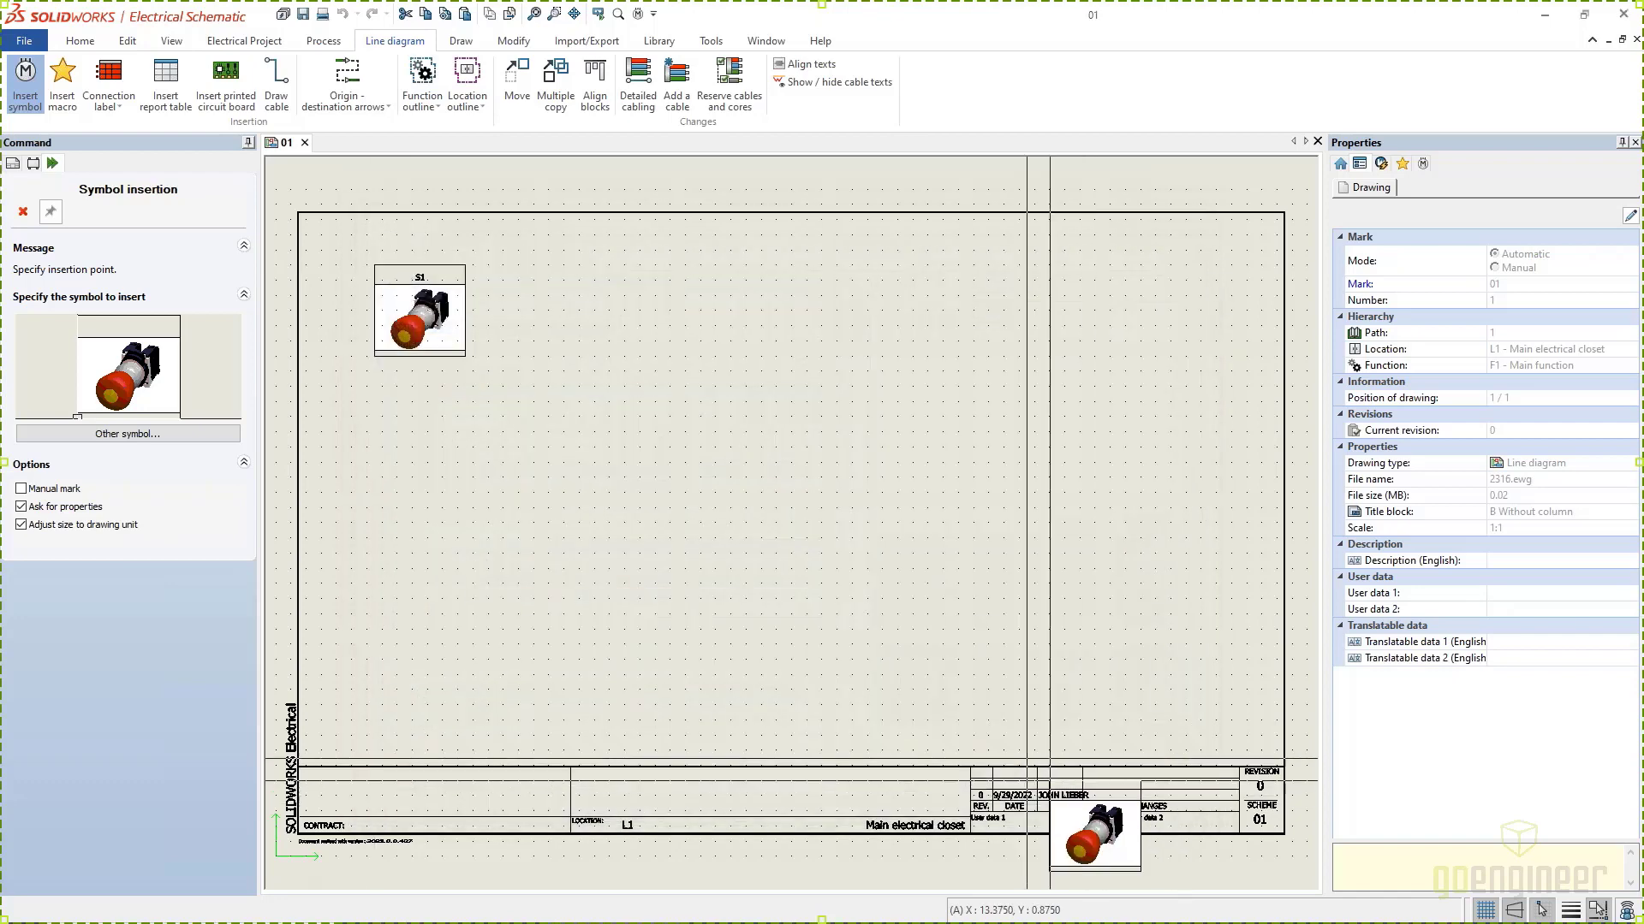
{"action": "key", "text": "Escape"}
Step: Delete the inserted EMERGENCY STOP symbol from line diagram 01
{"action": "scroll", "coordinate": [433, 324], "scroll_direction": "up", "scroll_amount": 3}
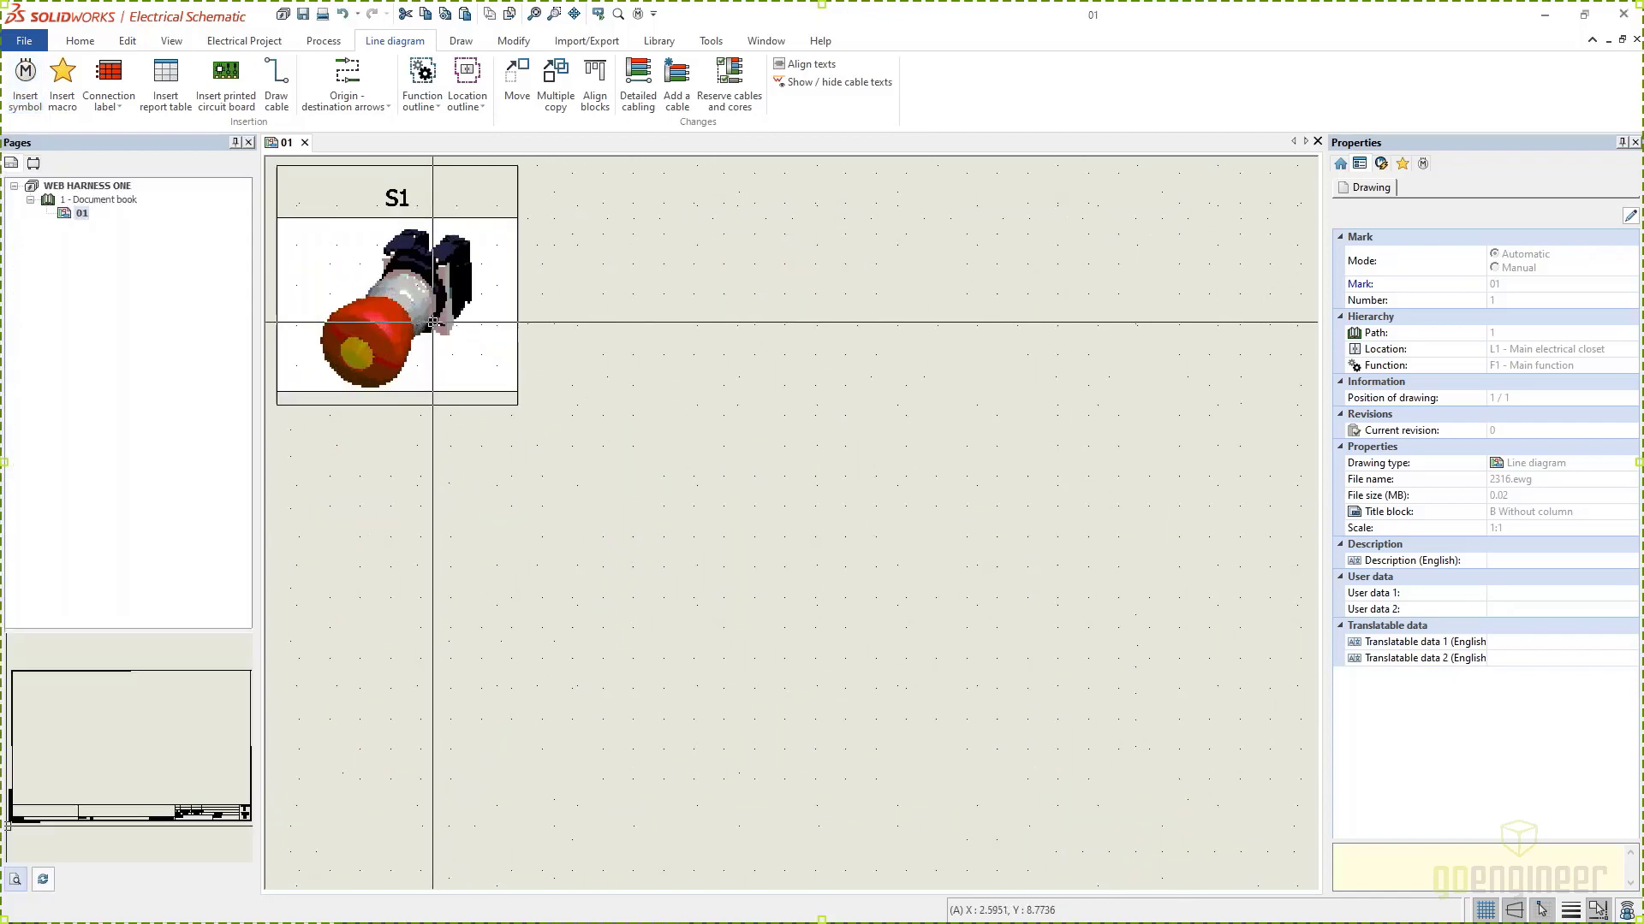
{"action": "scroll", "coordinate": [432, 342], "scroll_direction": "down", "scroll_amount": 2}
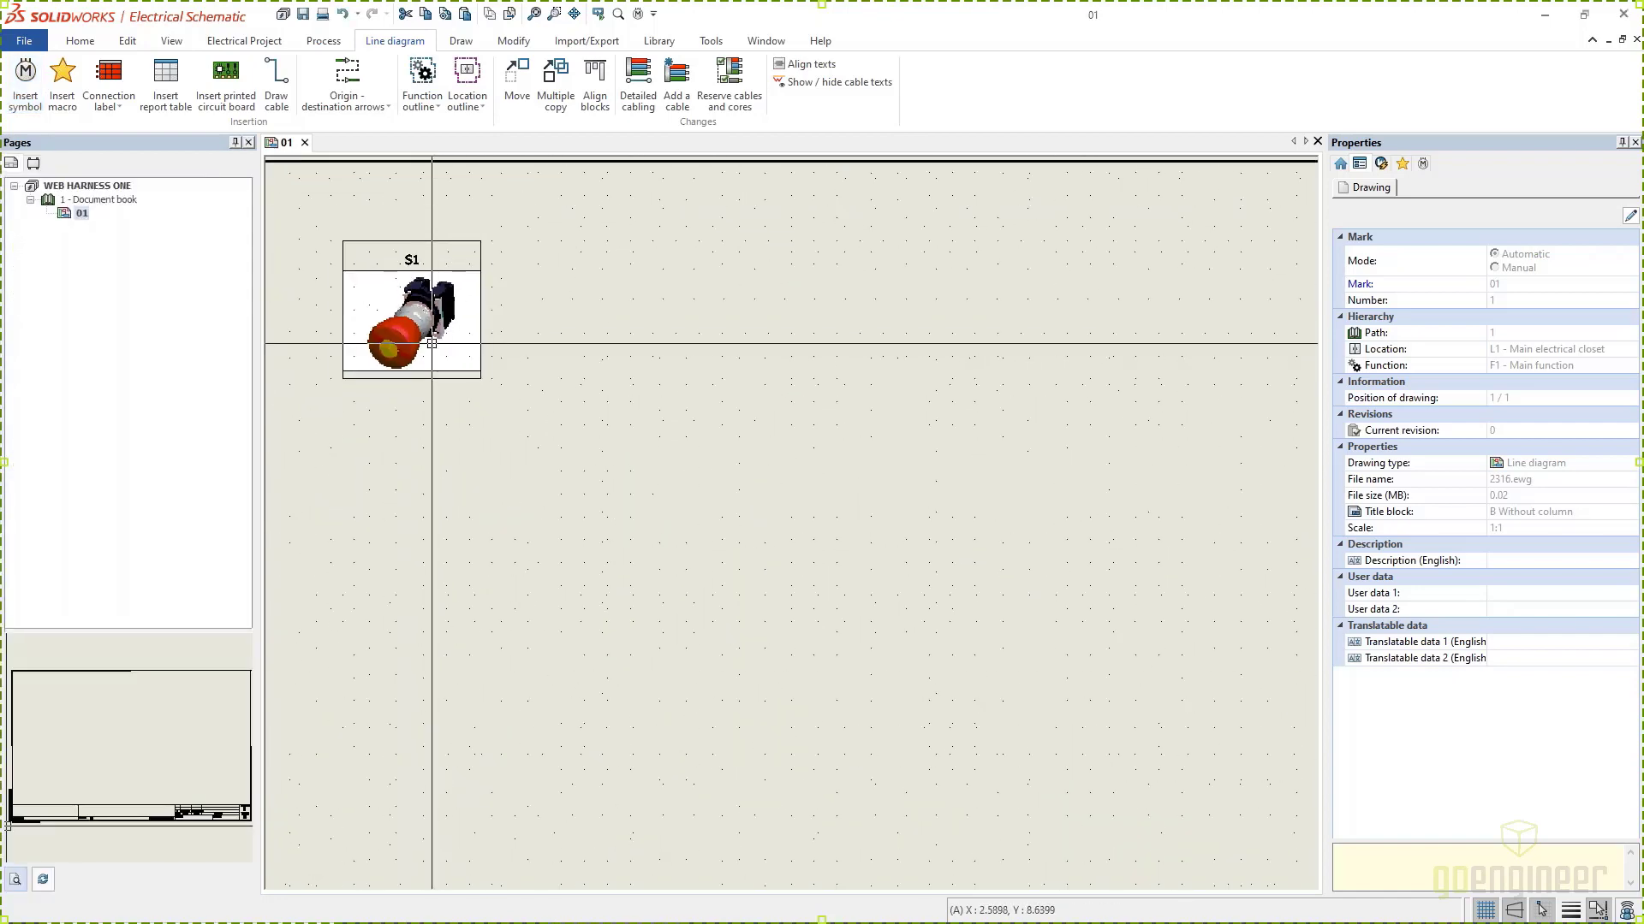
{"action": "left_click", "coordinate": [481, 275]}
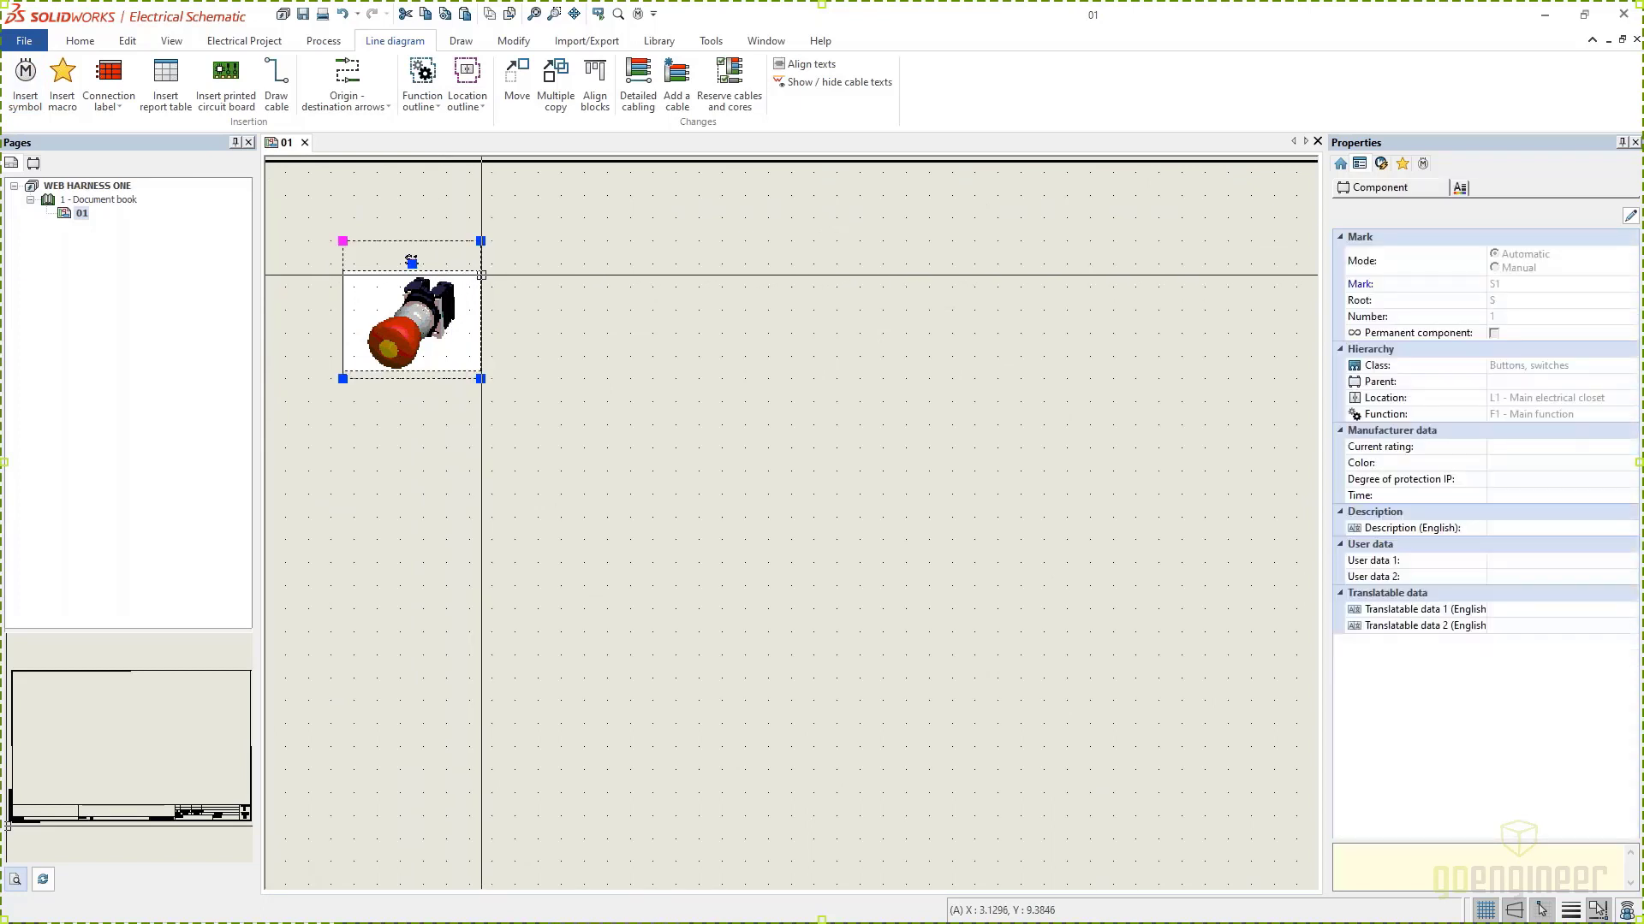
{"action": "key", "text": "Delete"}
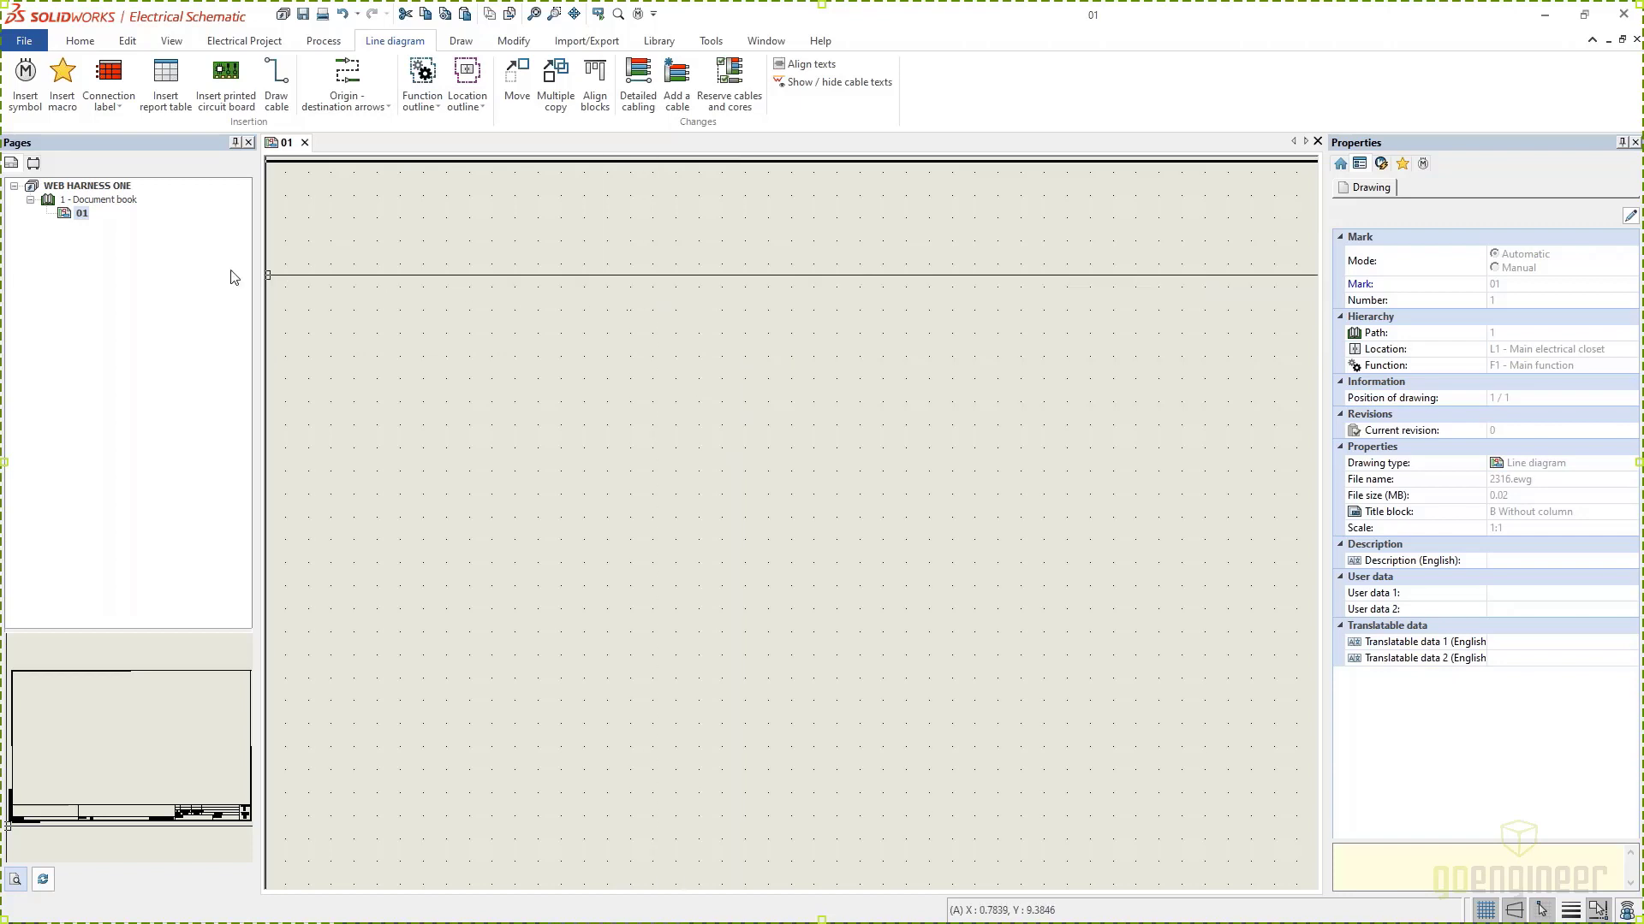
Step: Create a new scheme drawing in document book 1
{"action": "right_click", "coordinate": [88, 205]}
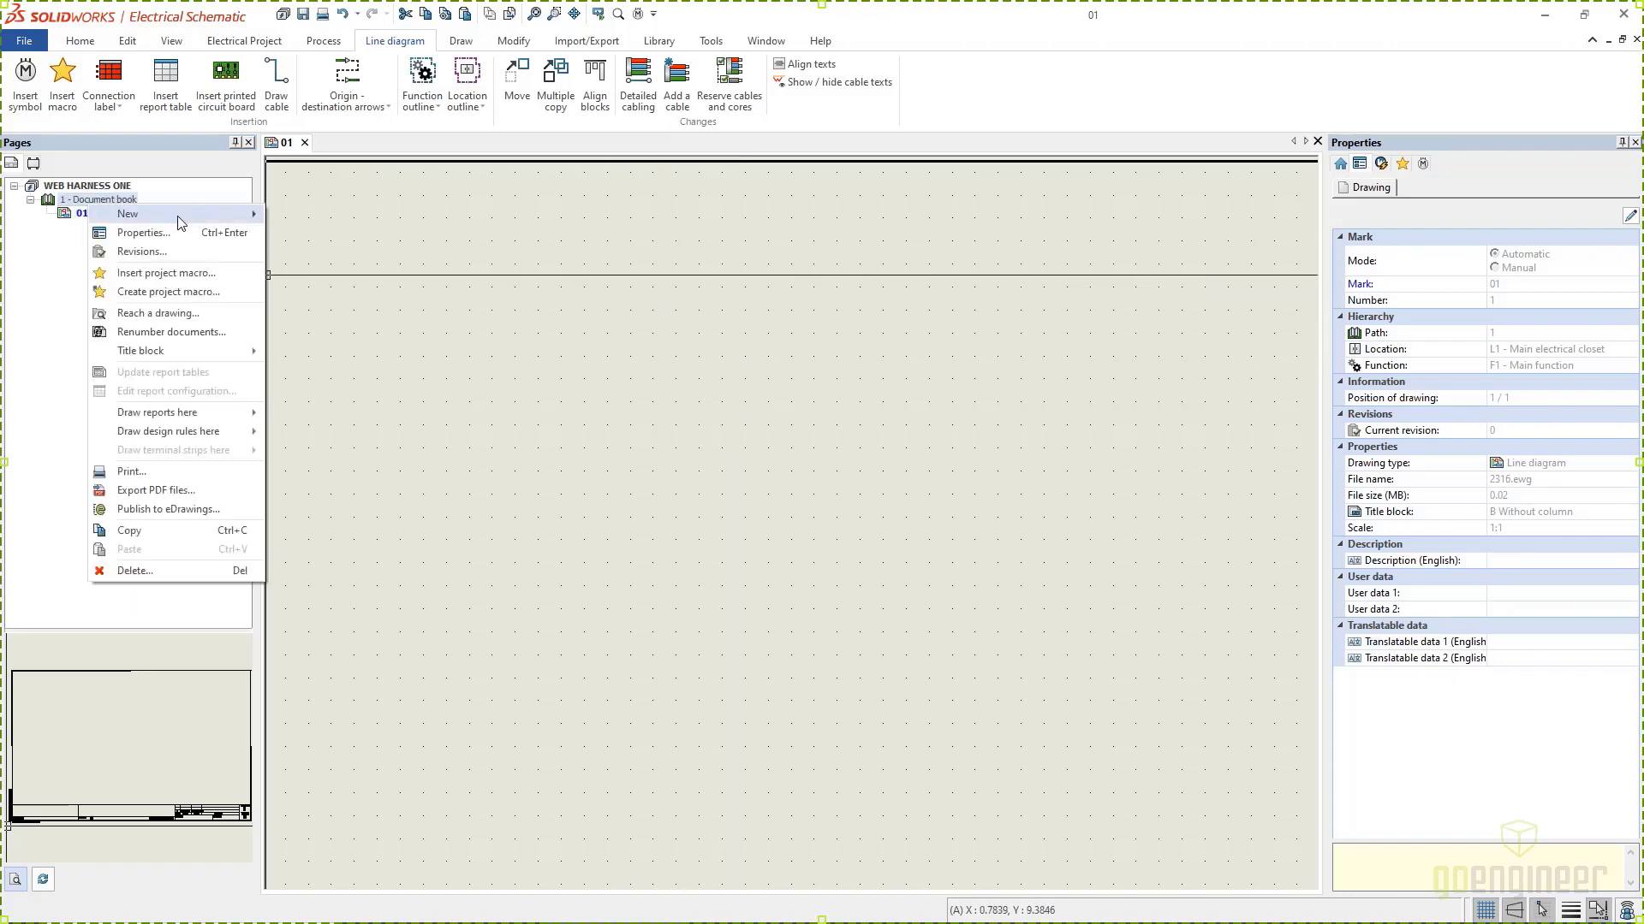
{"action": "mouse_move", "coordinate": [176, 216]}
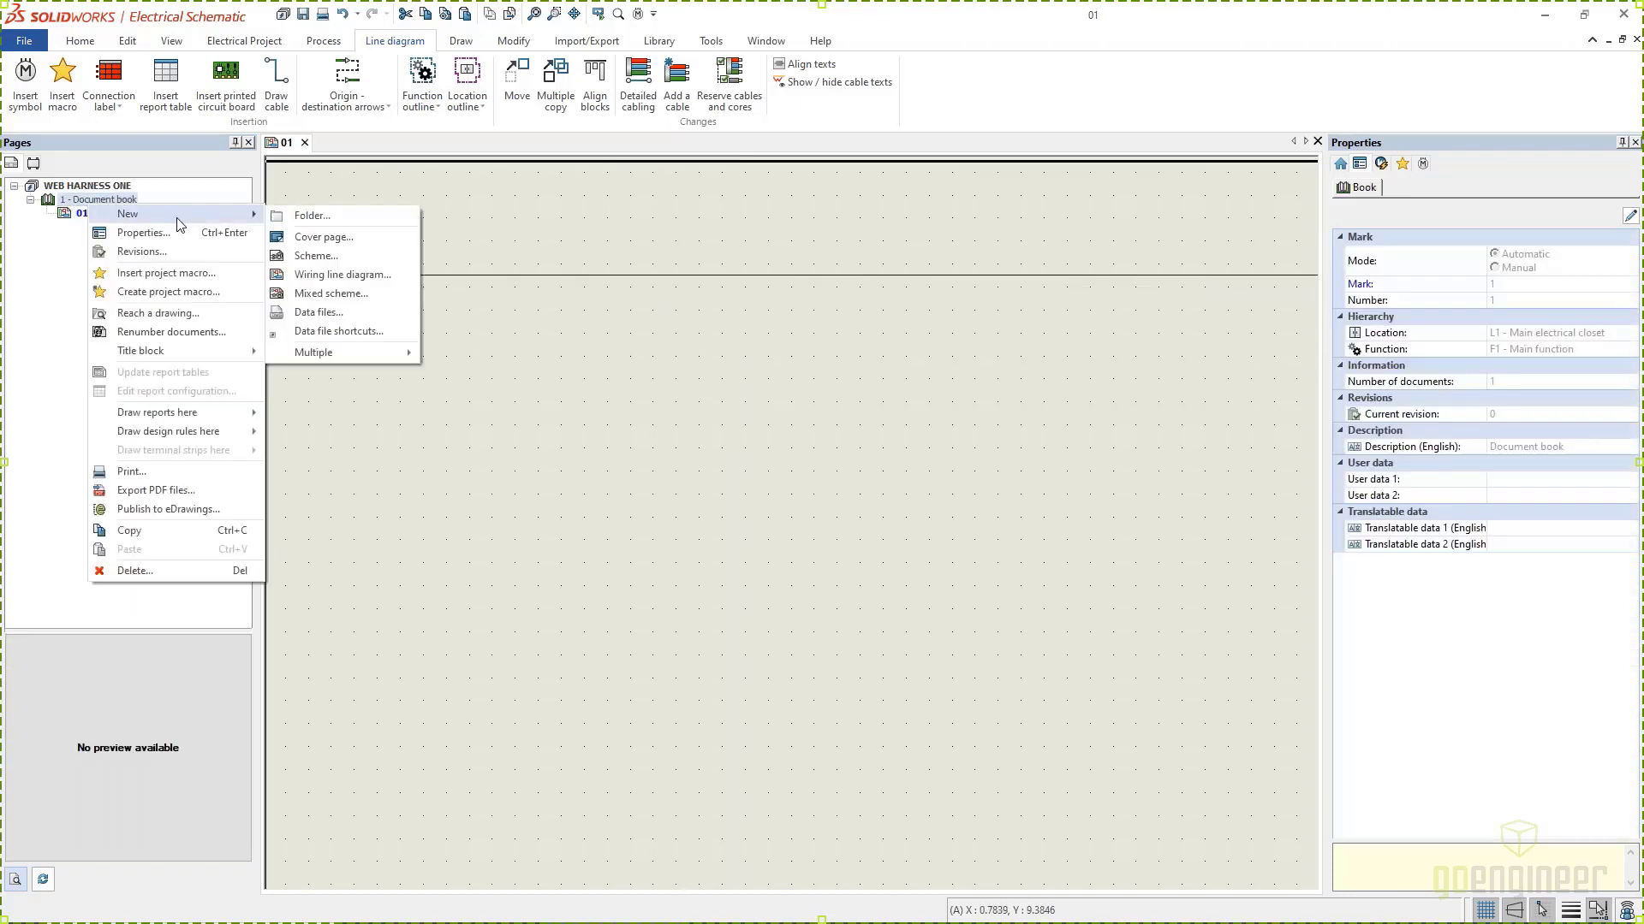
{"action": "left_click", "coordinate": [342, 252]}
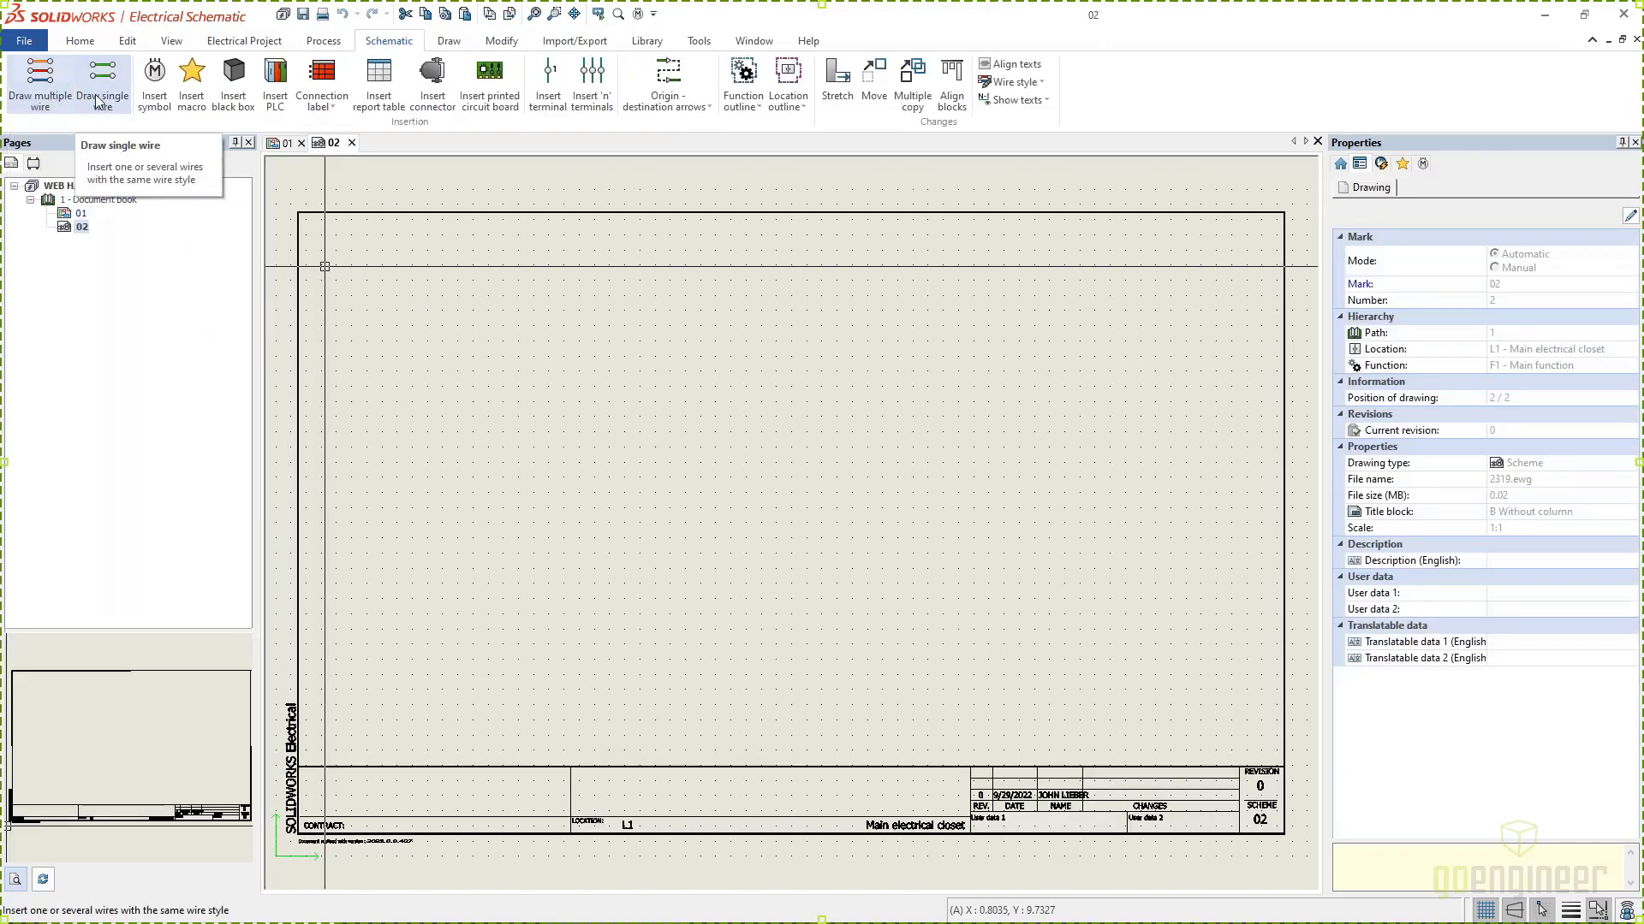
{"action": "left_click", "coordinate": [120, 94]}
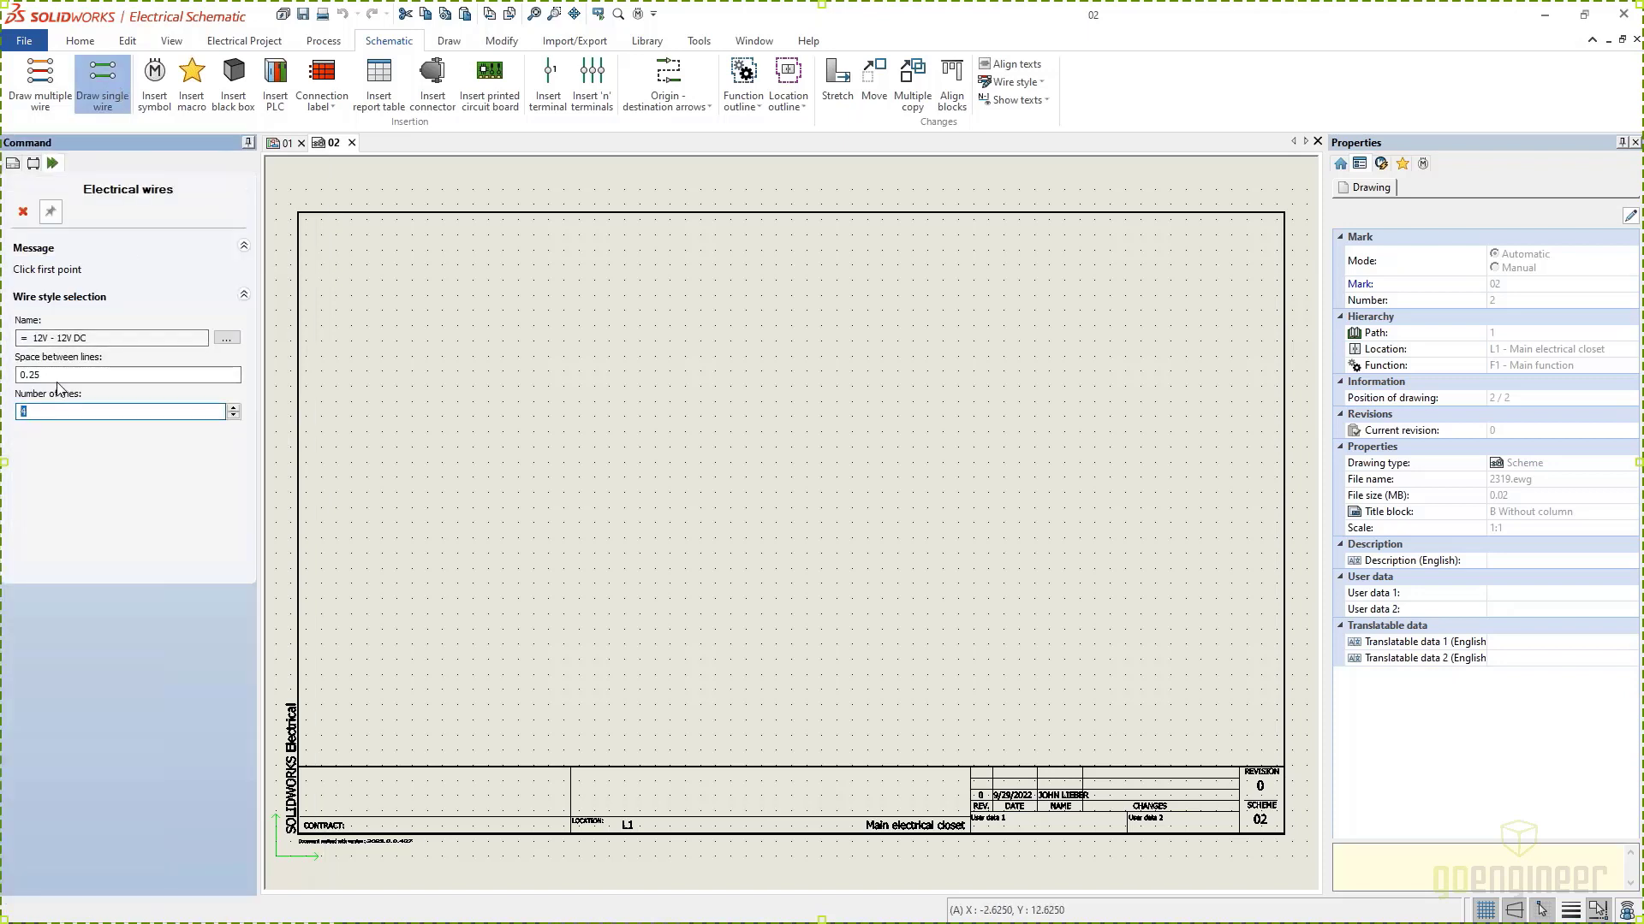
{"action": "left_click", "coordinate": [9, 371]}
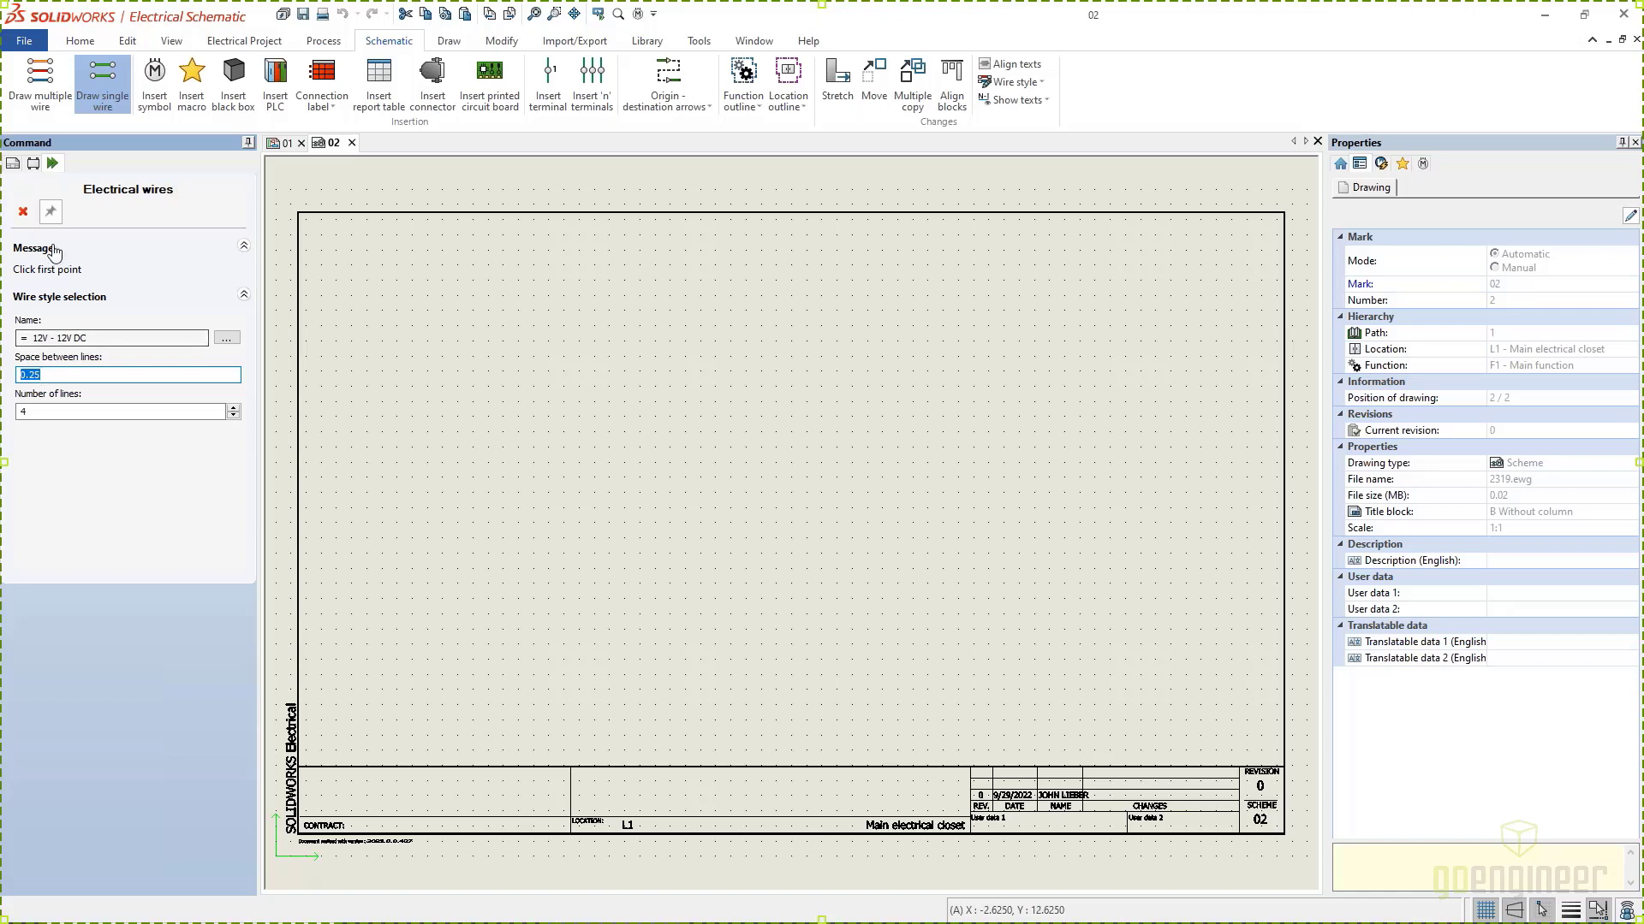
{"action": "left_click", "coordinate": [24, 211]}
Step: Insert the Four poles disconnector symbol from the Fuses, Disconnectors class in the upper part of scheme 02, keeping its default properties
{"action": "left_click", "coordinate": [155, 85]}
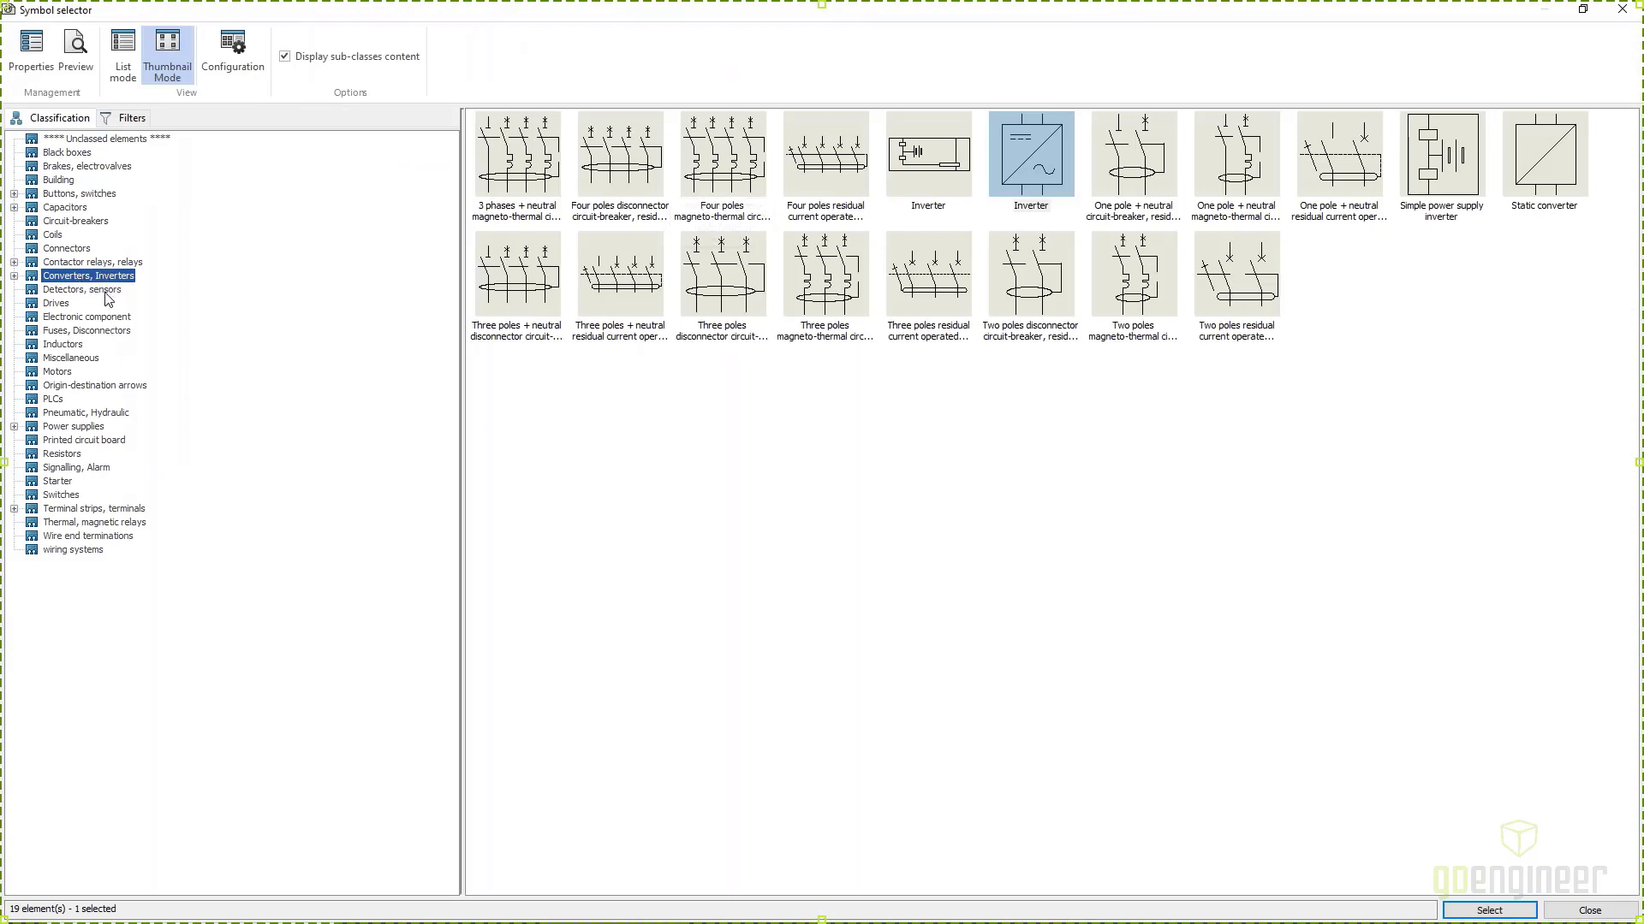
{"action": "left_click", "coordinate": [104, 331]}
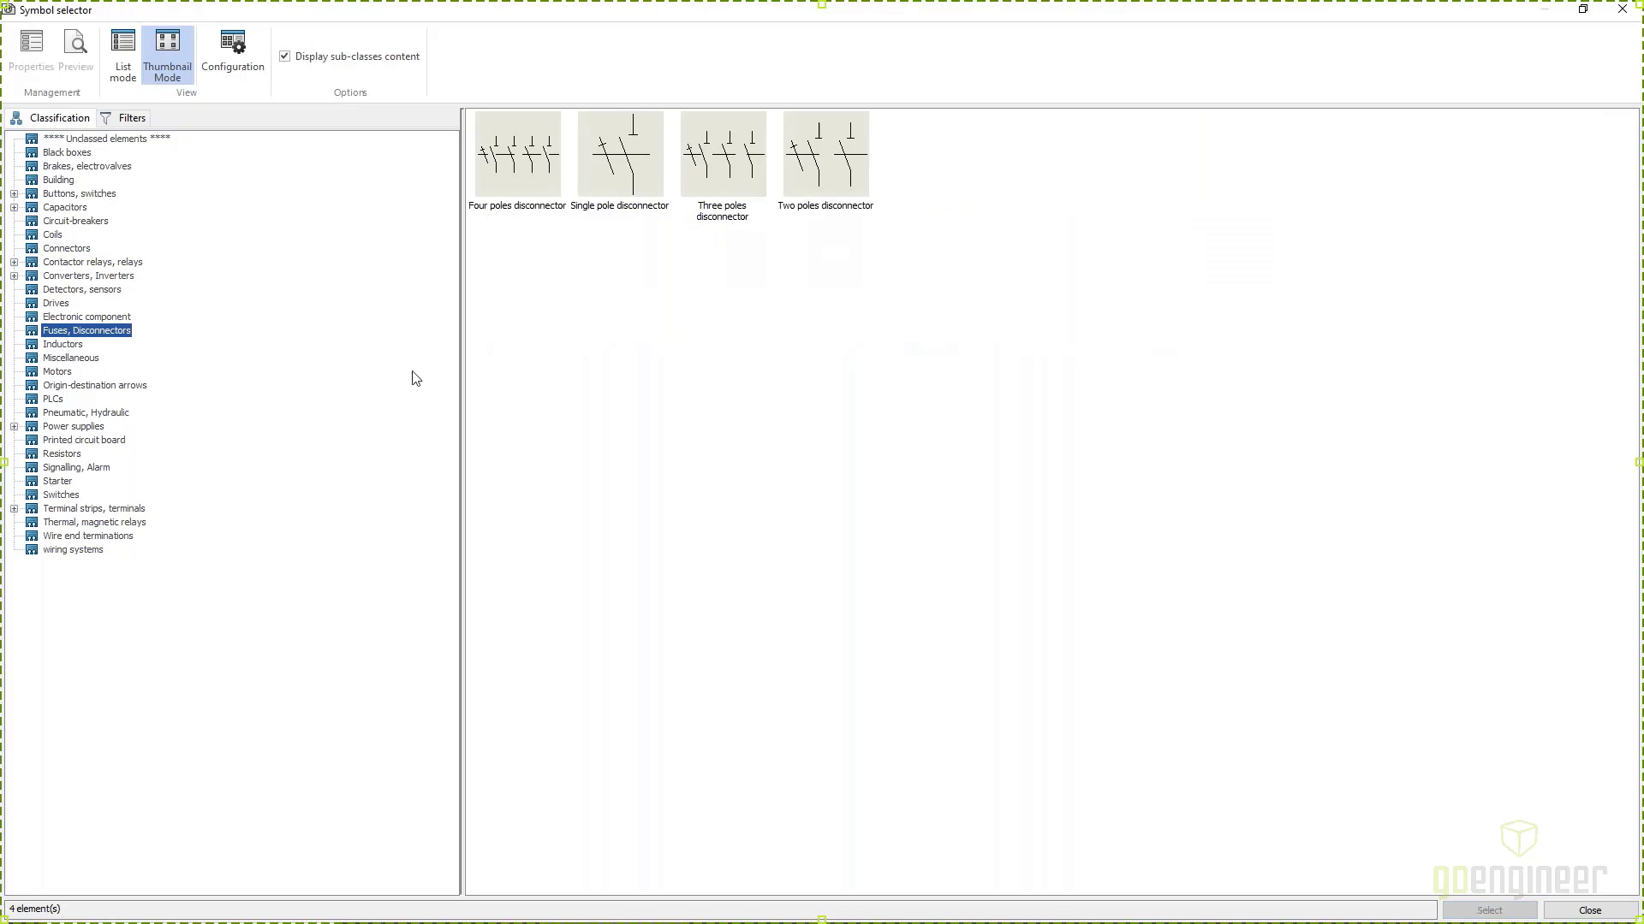
{"action": "left_click", "coordinate": [516, 162]}
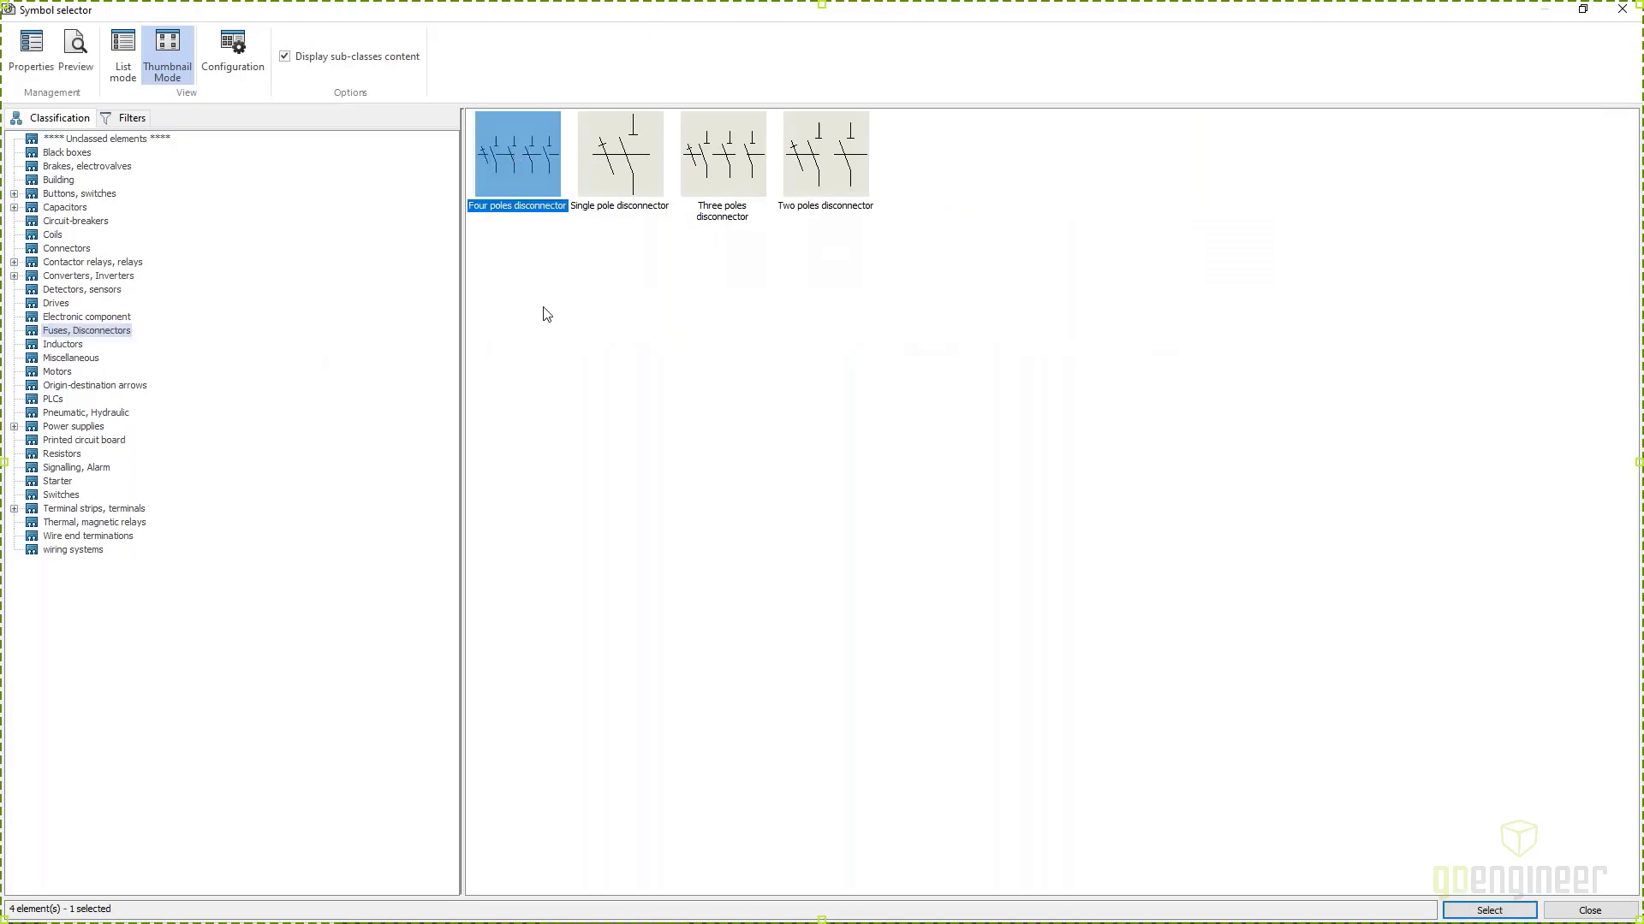
{"action": "left_click", "coordinate": [1485, 912]}
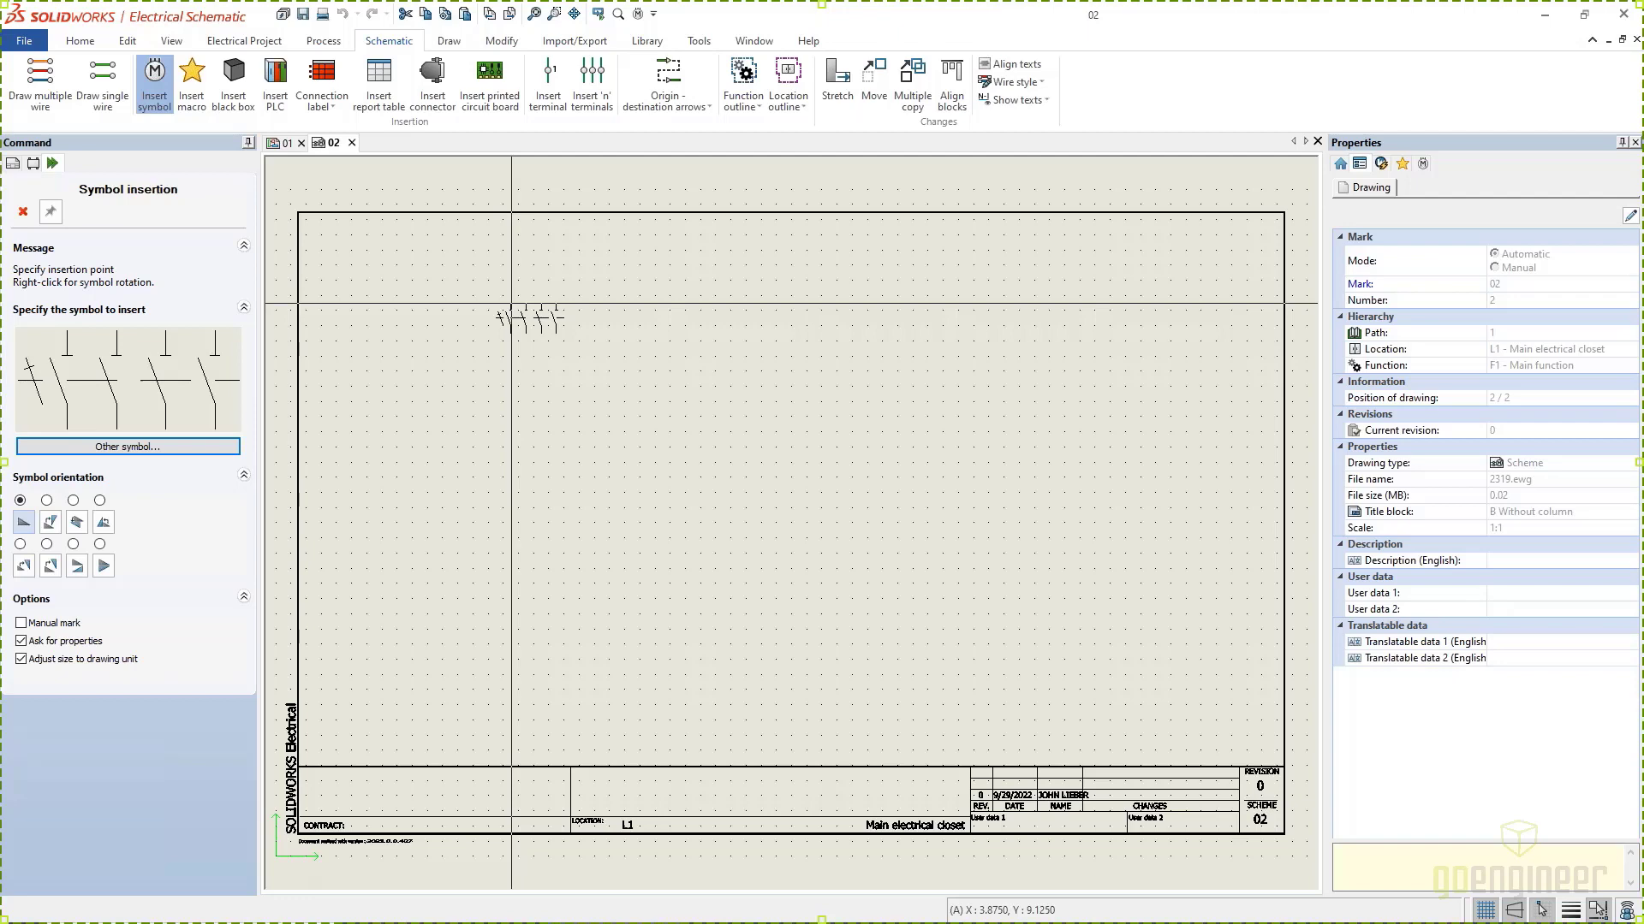
{"action": "left_click", "coordinate": [511, 303]}
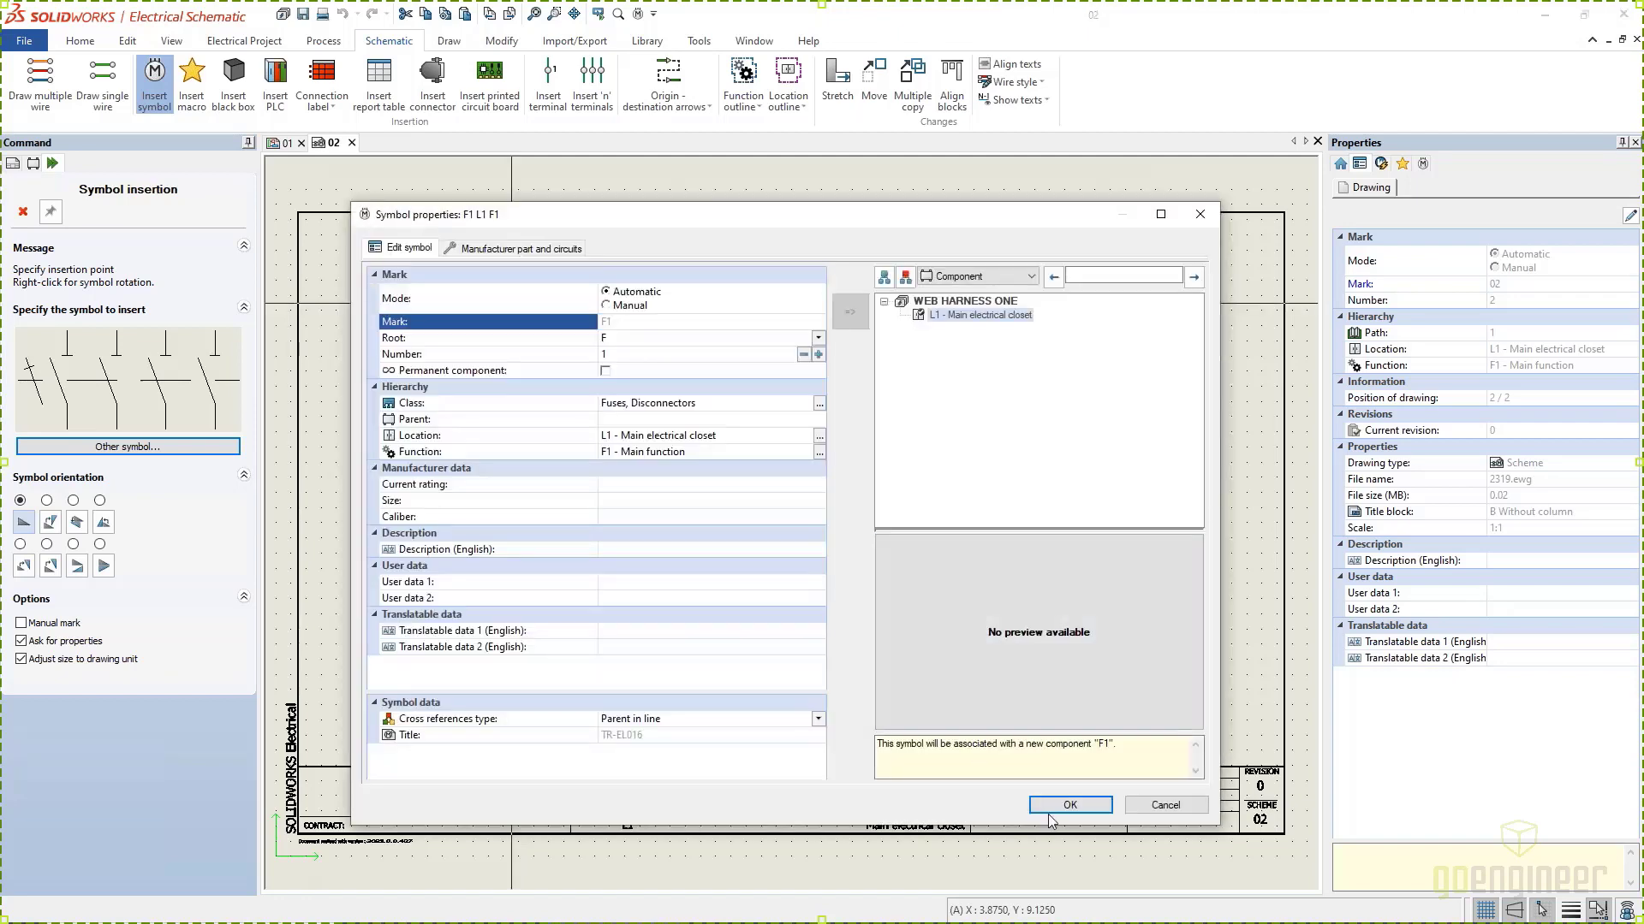
{"action": "left_click", "coordinate": [1069, 804]}
{"action": "scroll", "coordinate": [529, 389], "scroll_direction": "up", "scroll_amount": 2}
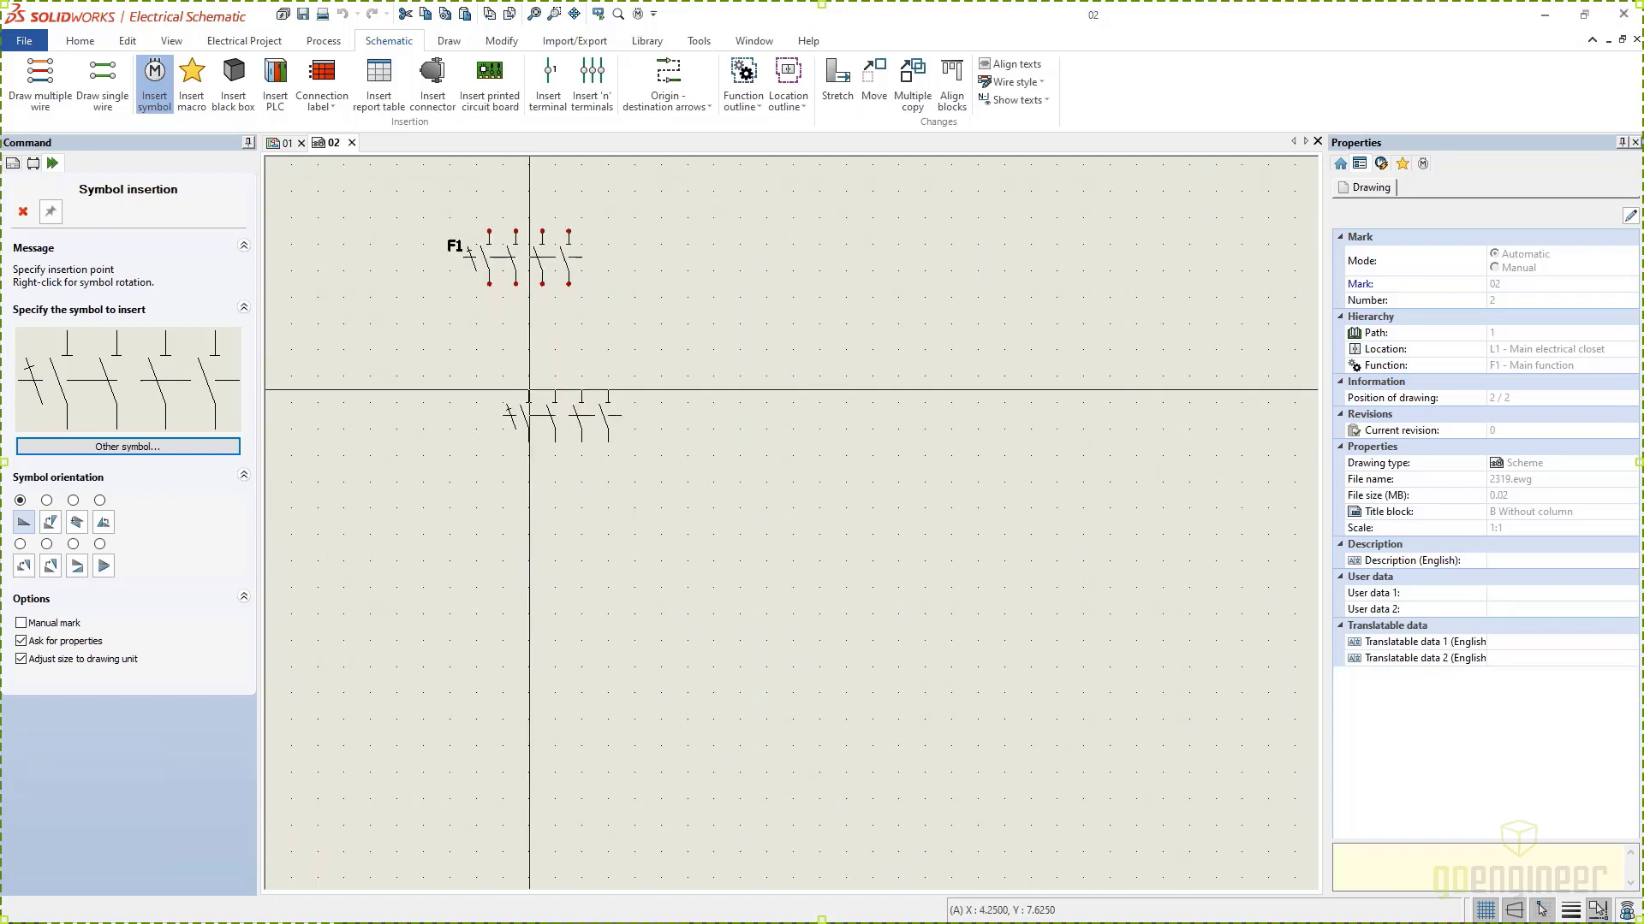
{"action": "key", "text": "Escape"}
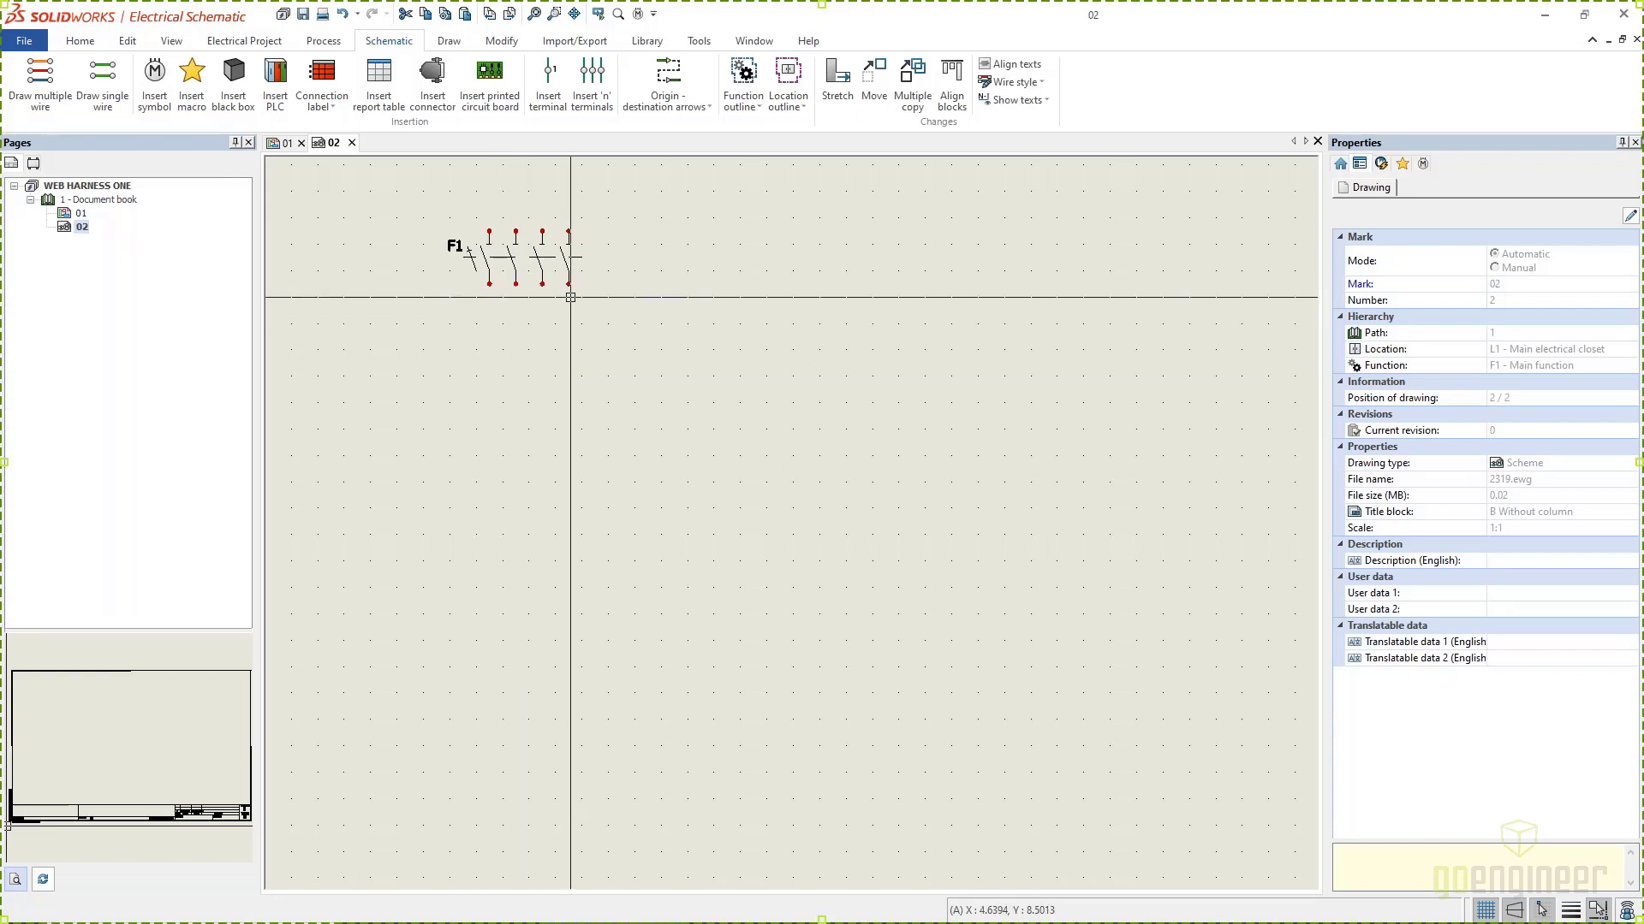
Step: Draw neutral and three phase wires in the N L1 L2 L3 style with 0.25 spacing vertically through the four poles disconnector
{"action": "left_click", "coordinate": [103, 91]}
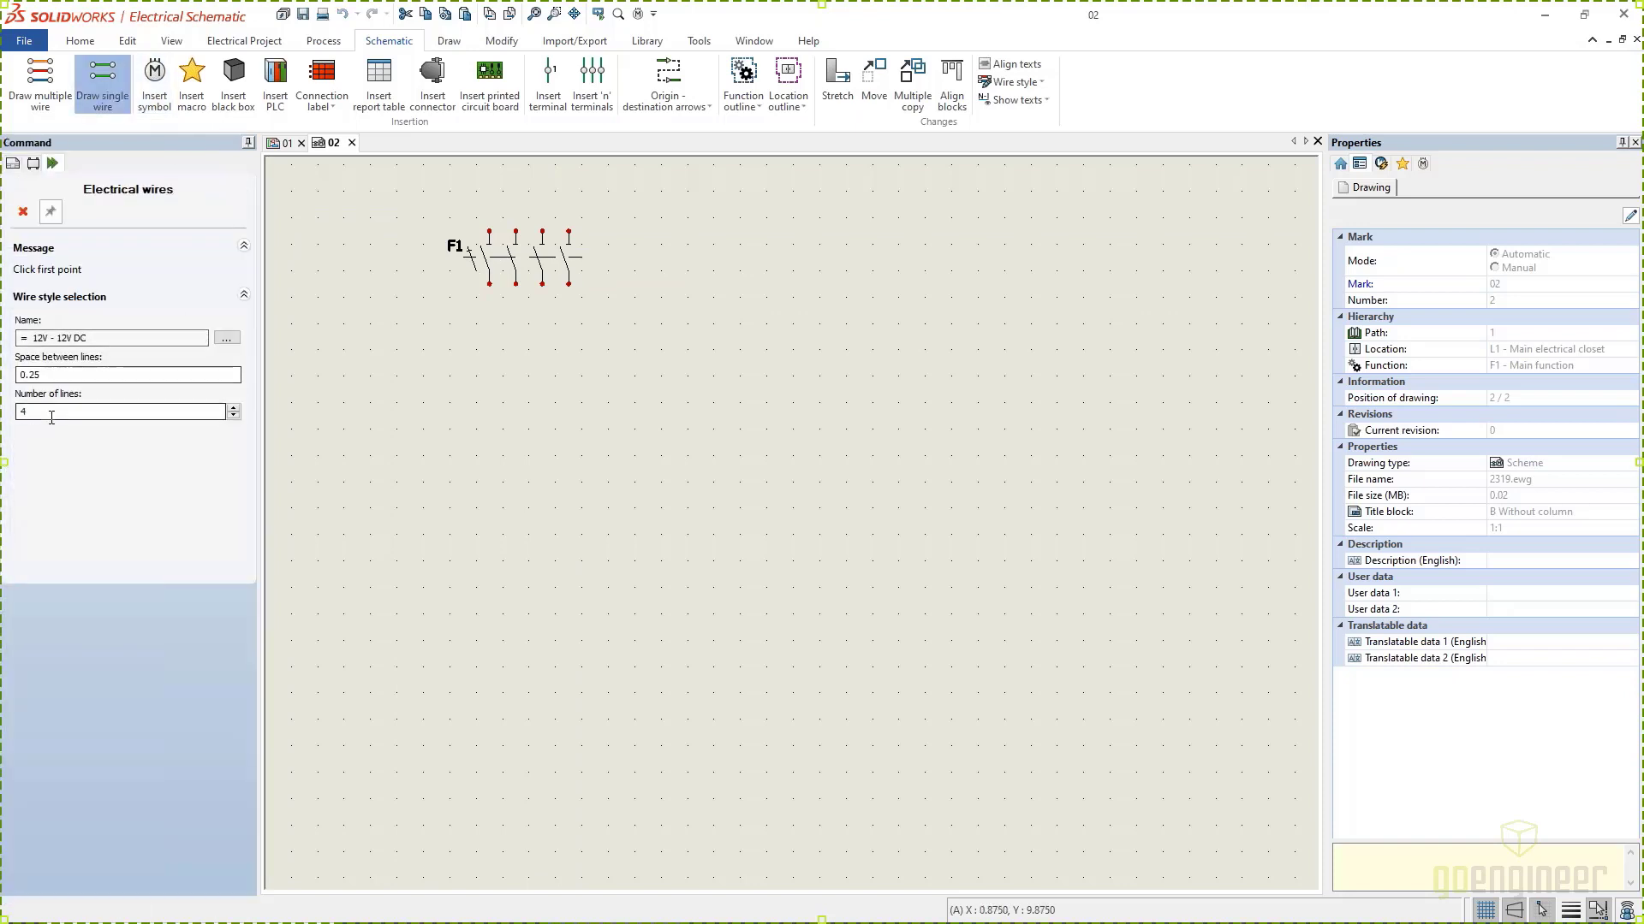
{"action": "left_click", "coordinate": [30, 83]}
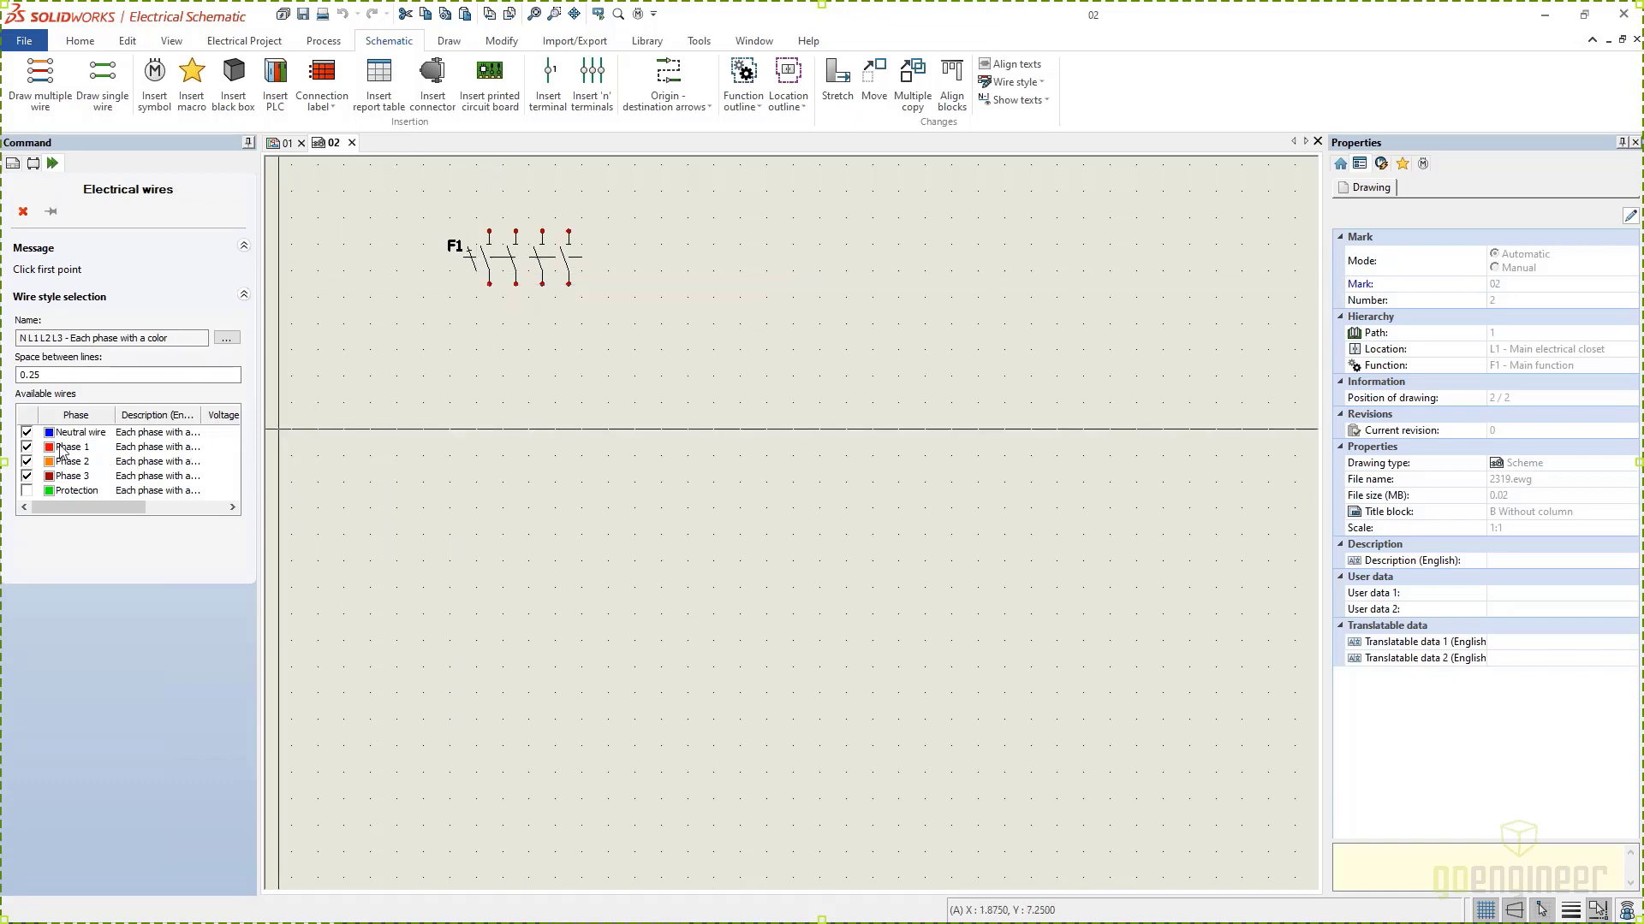
{"action": "scroll", "coordinate": [507, 247], "scroll_direction": "down", "scroll_amount": 4}
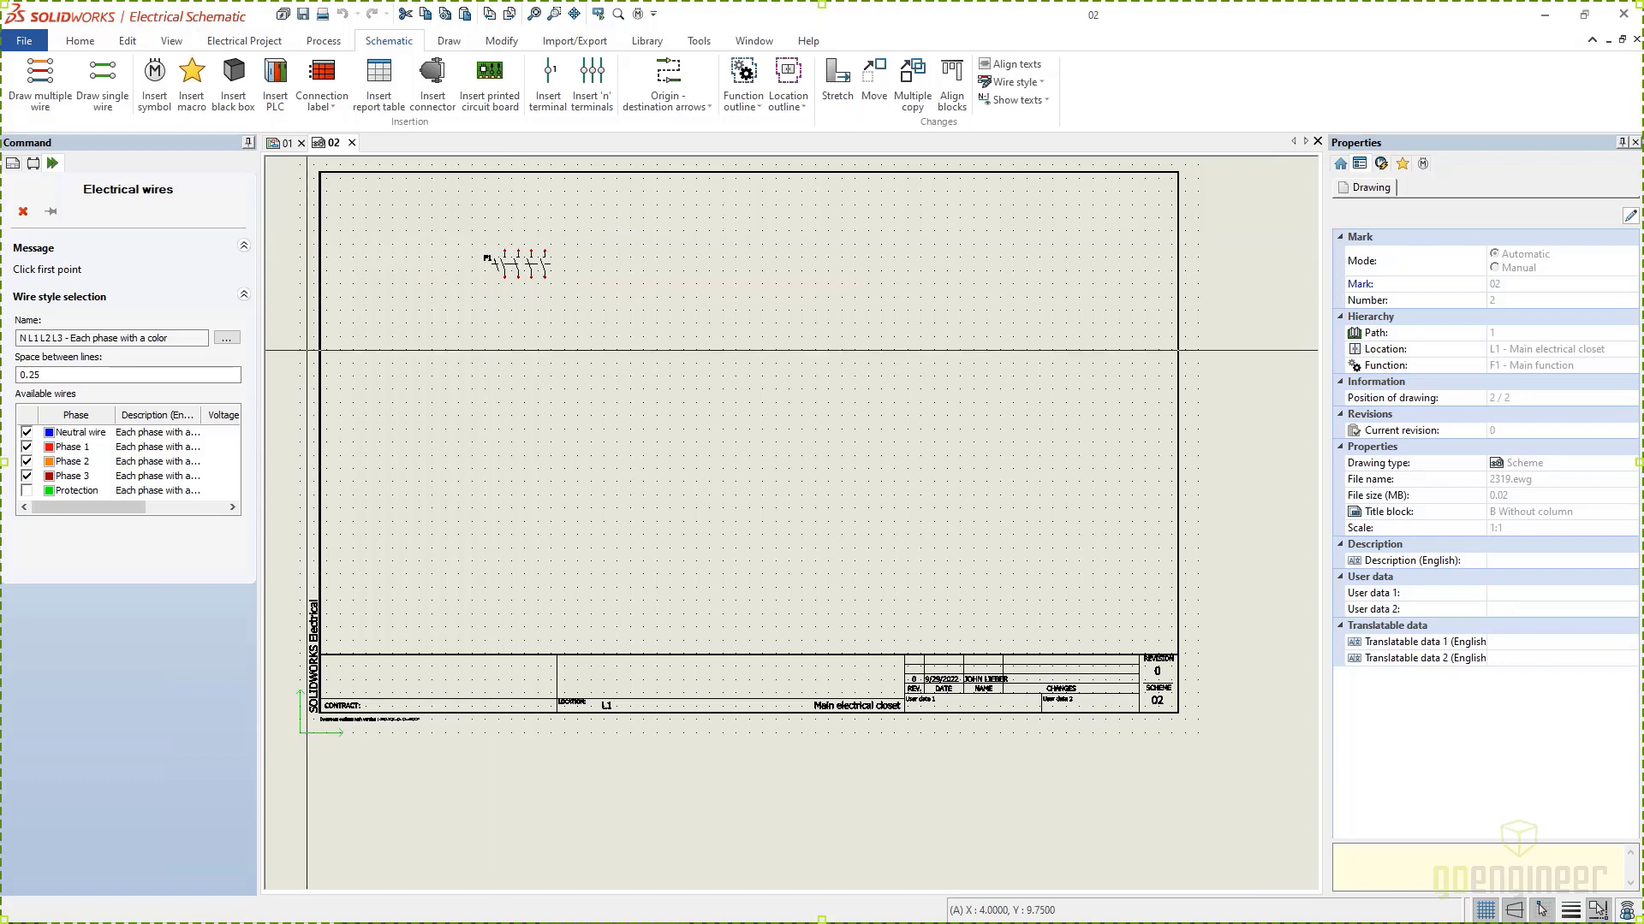
{"action": "left_click", "coordinate": [26, 377]}
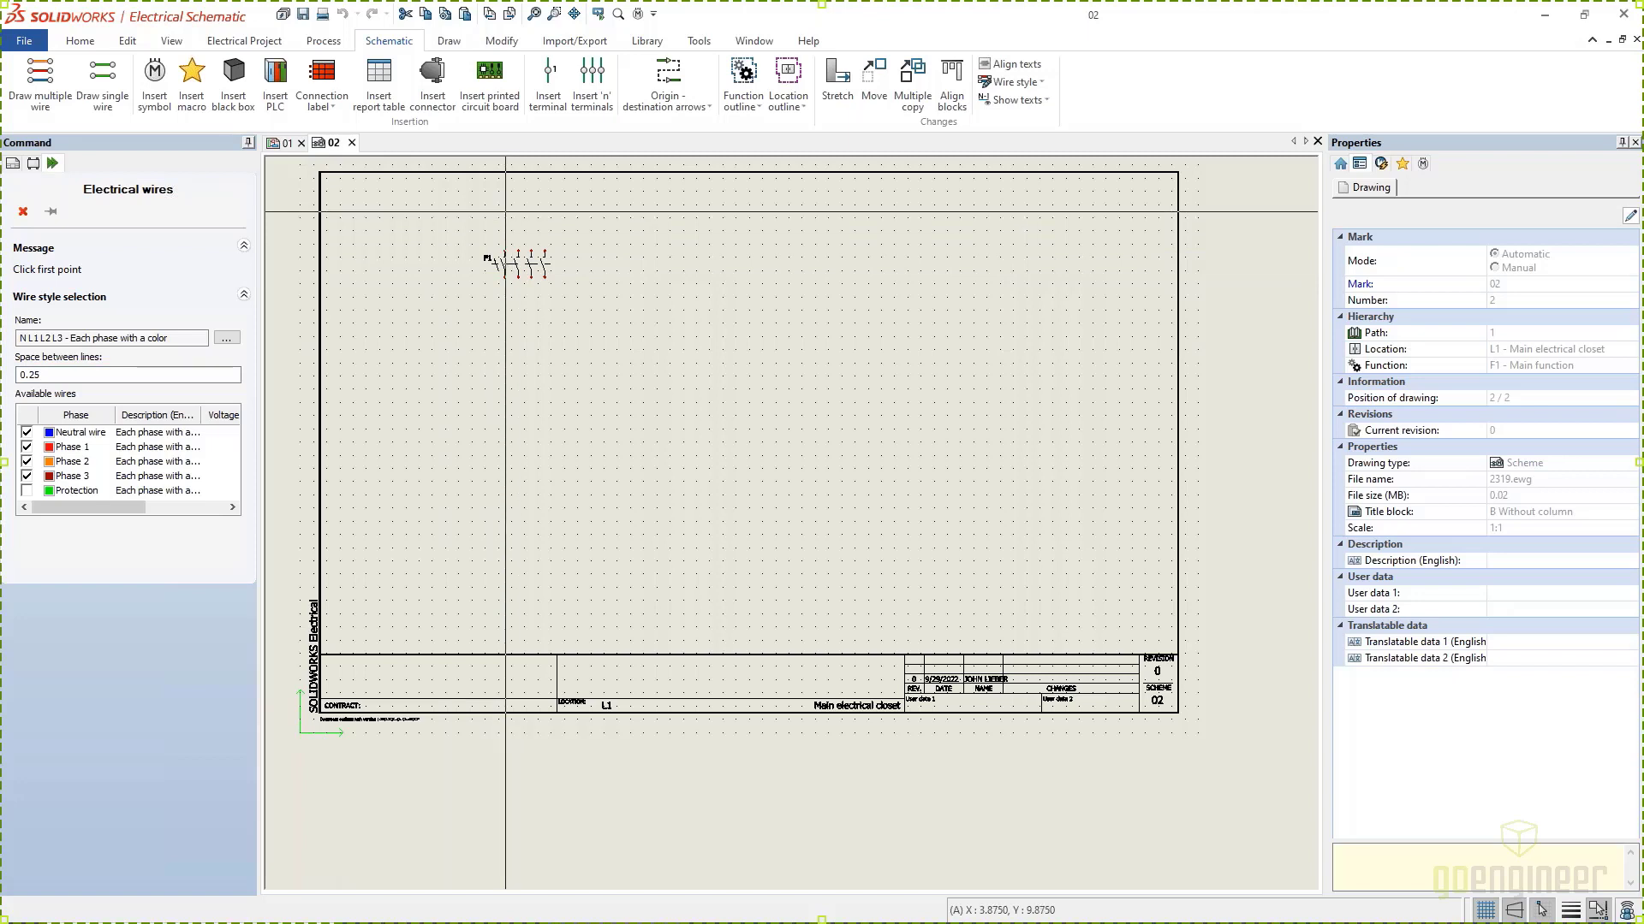
{"action": "left_click", "coordinate": [504, 211]}
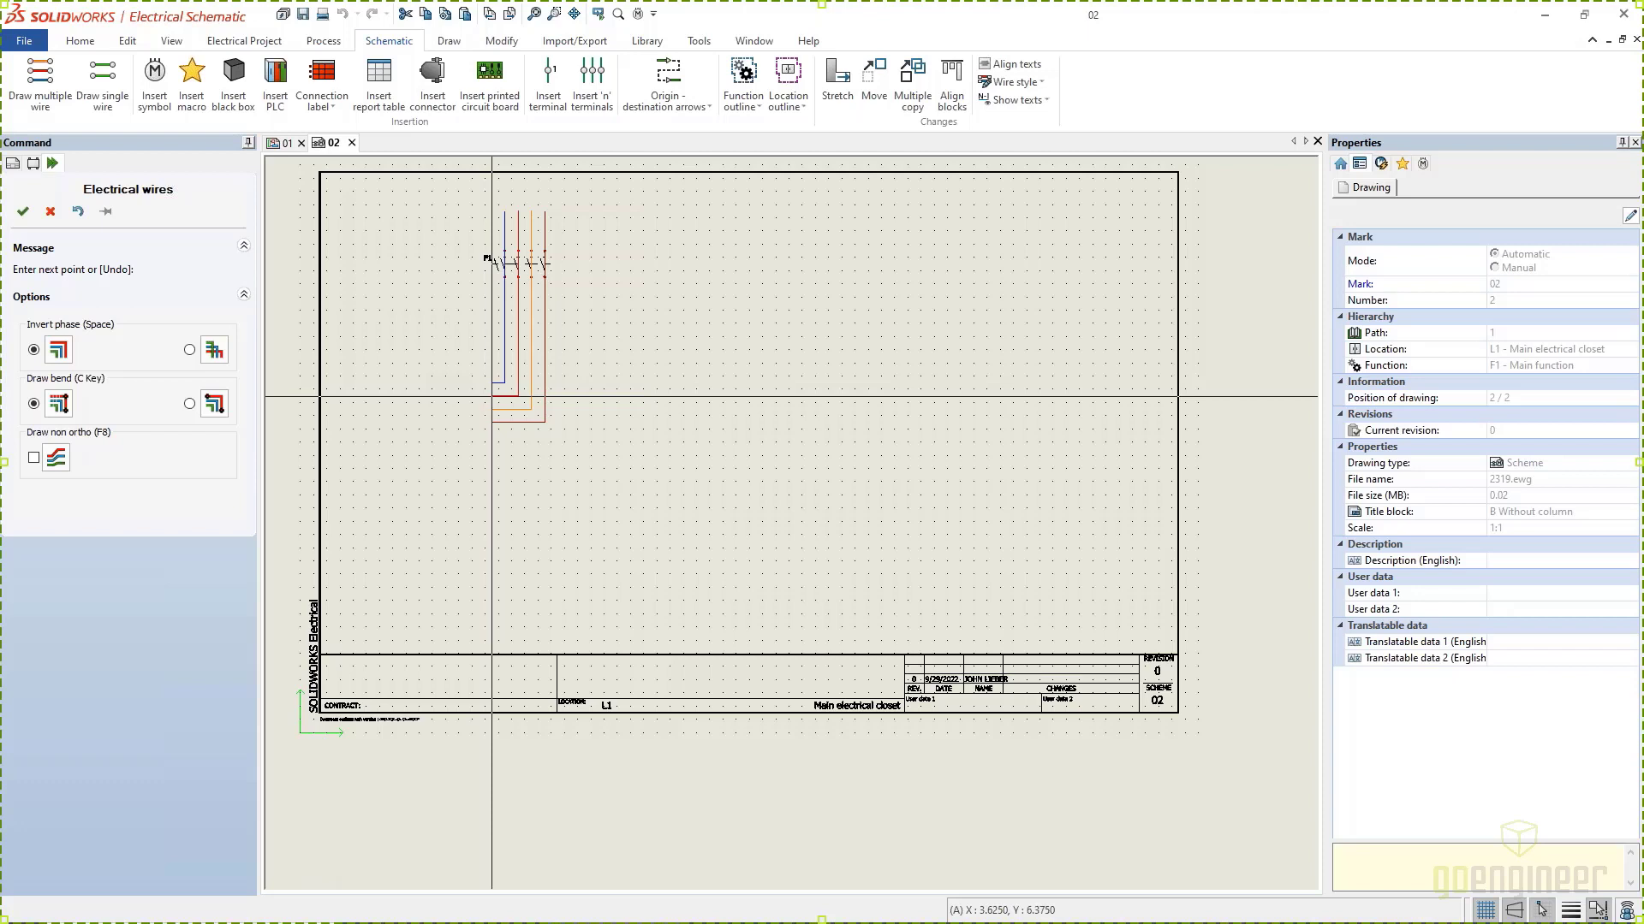
{"action": "key", "text": "Escape"}
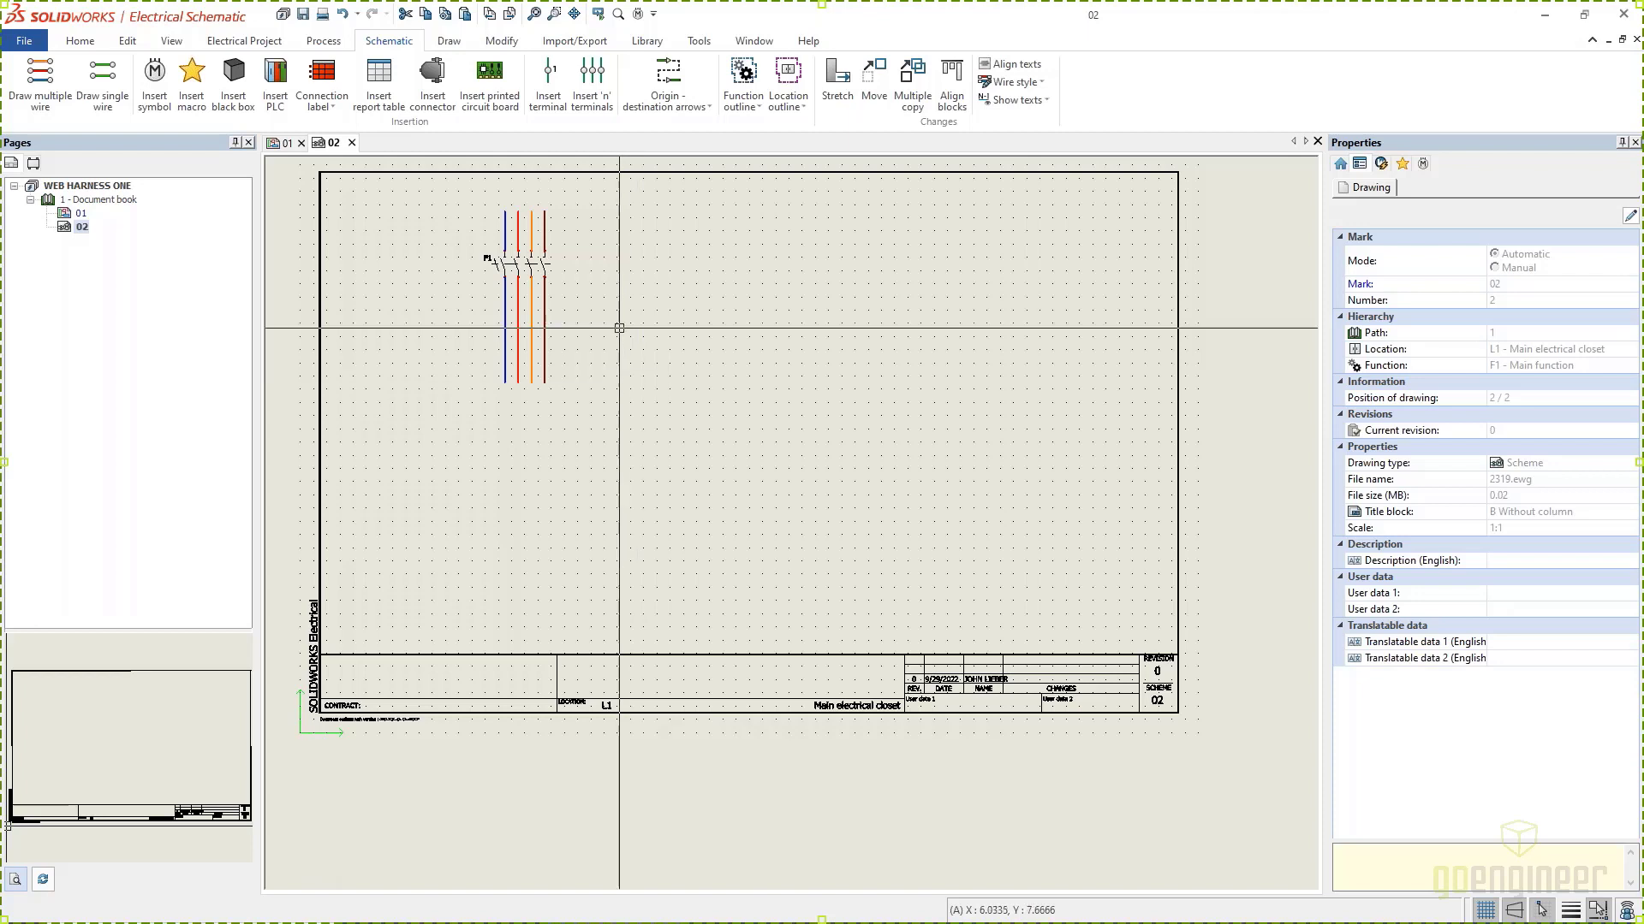
Step: Delete the four poles disconnector together with all its wires from scheme 02
{"action": "left_click", "coordinate": [465, 238]}
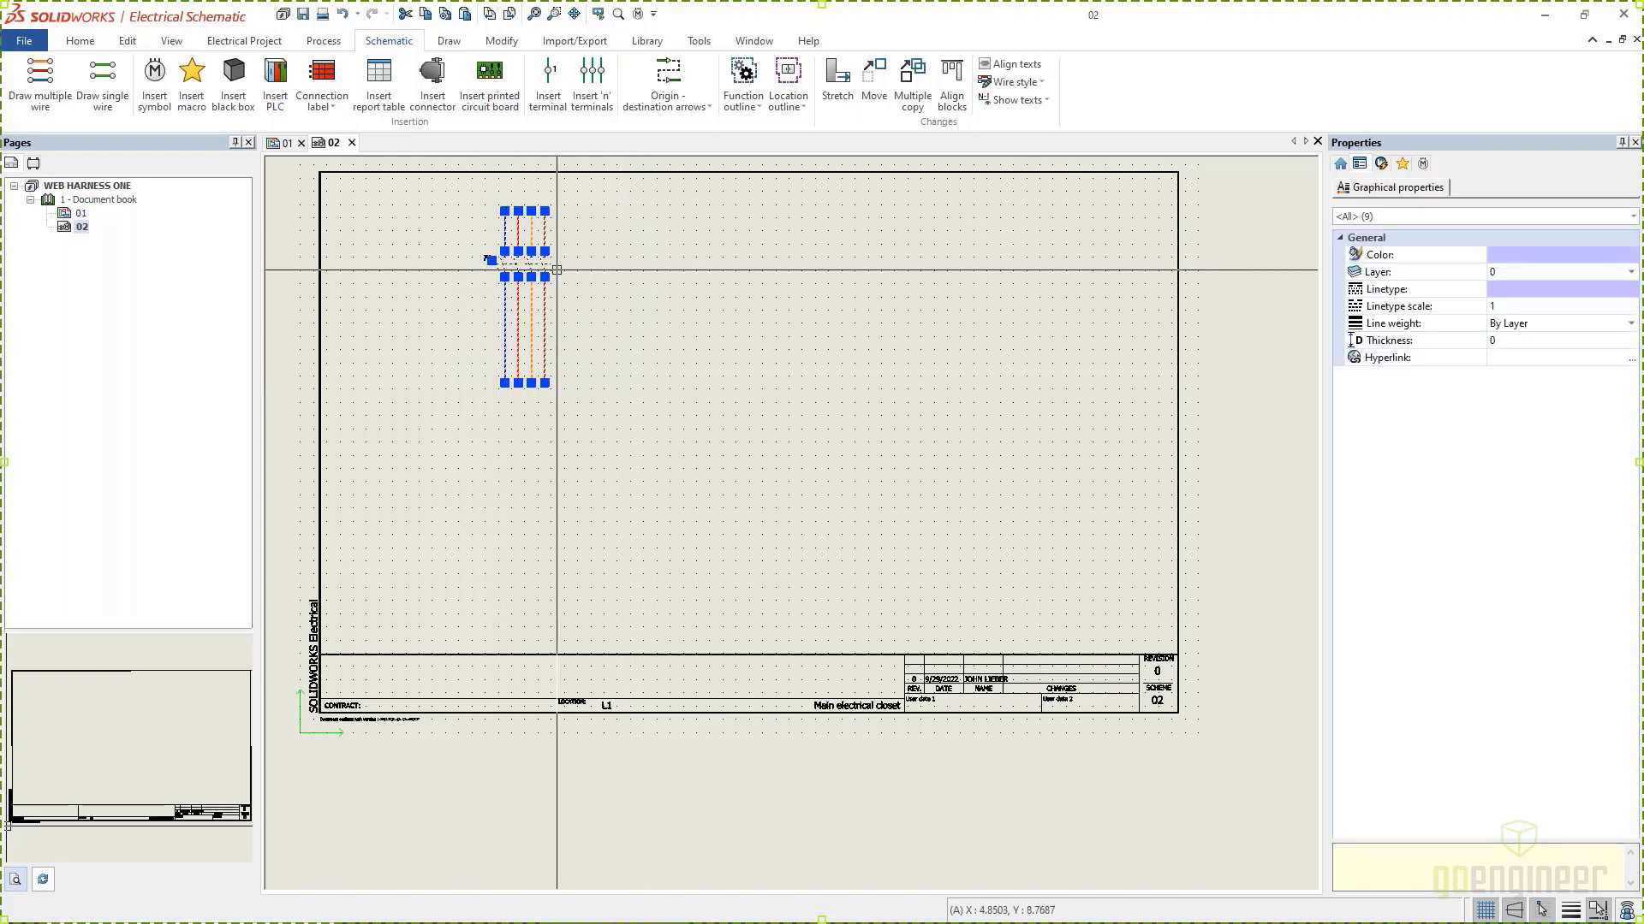
{"action": "key", "text": "Delete"}
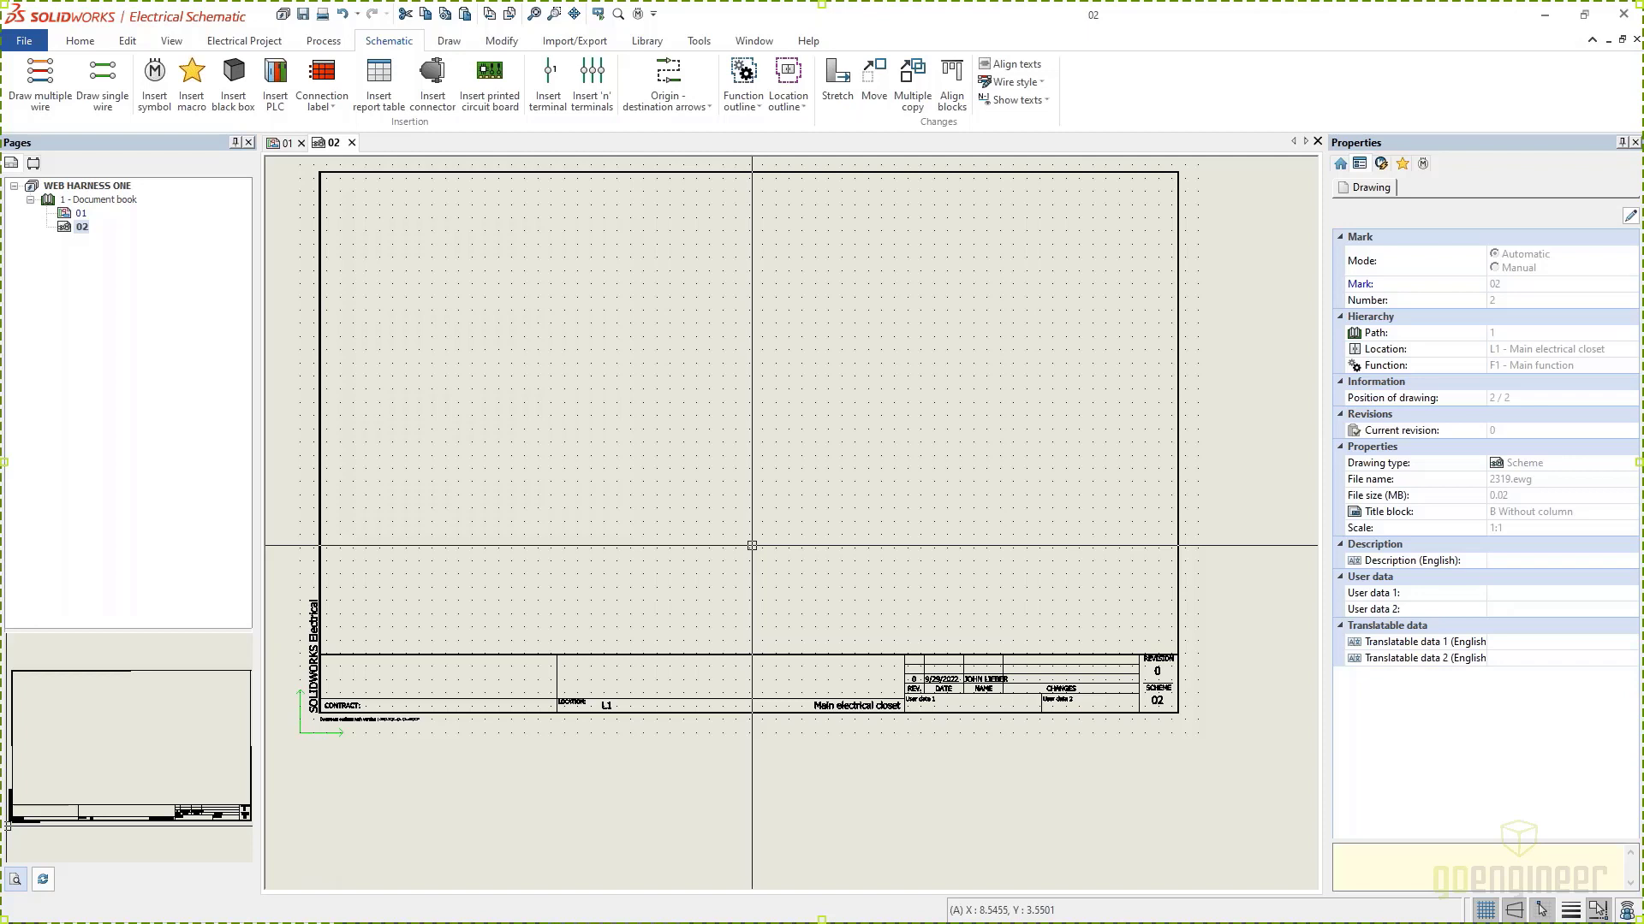
{"action": "scroll", "coordinate": [661, 470], "scroll_direction": "up", "scroll_amount": 1}
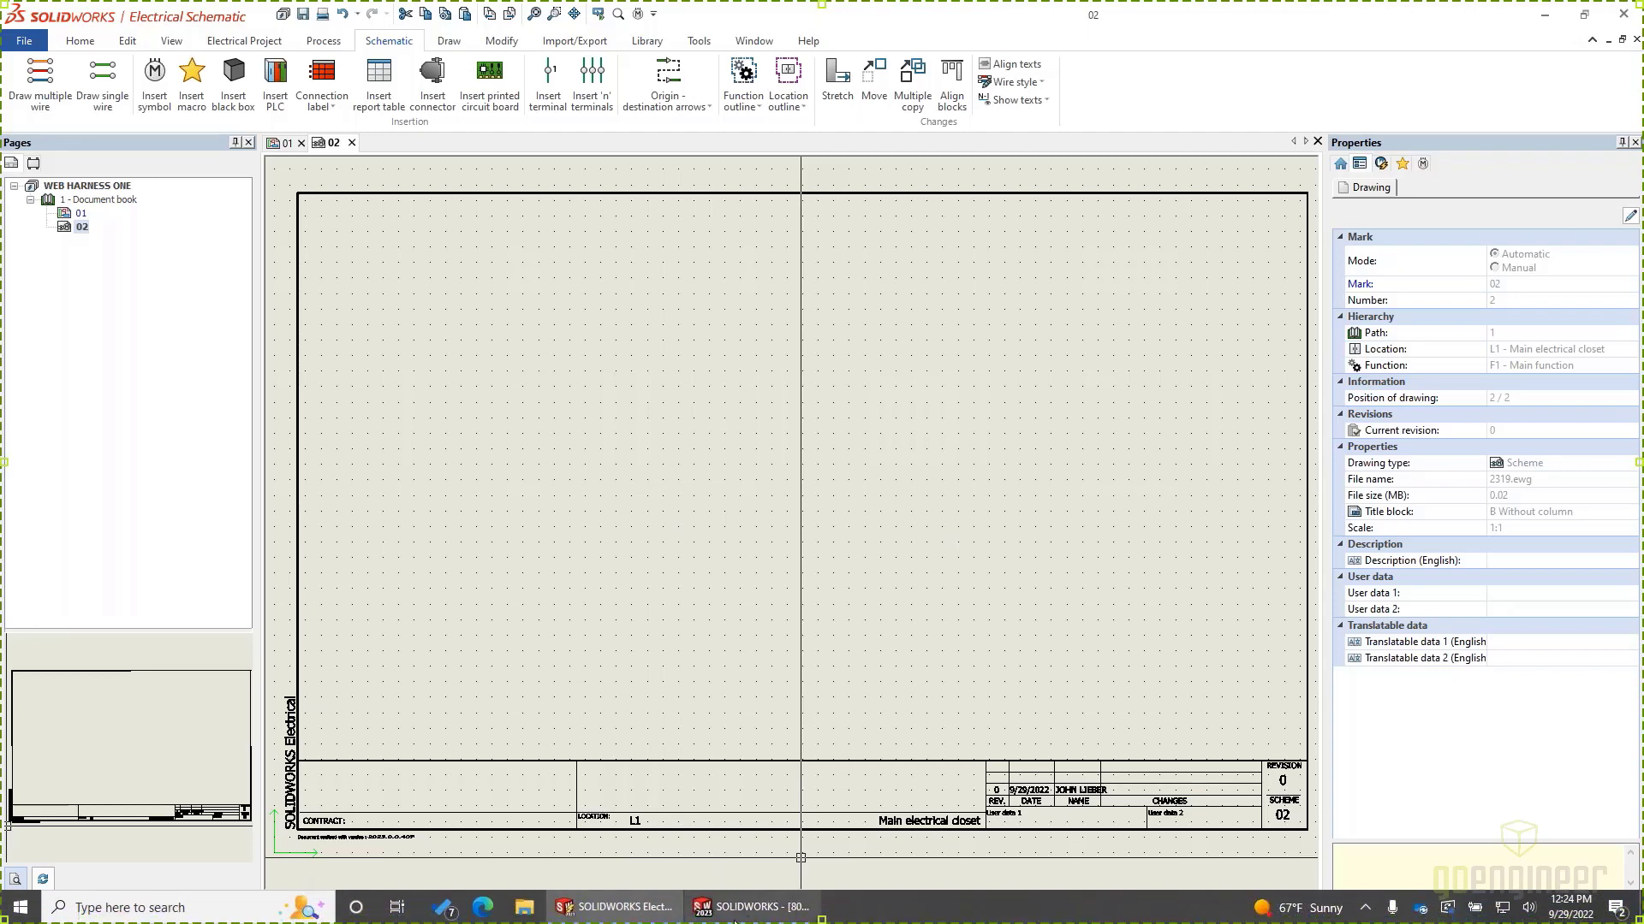
Step: Switch to SOLIDWORKS and close the 800F_MP4-1_1 part without saving its changes
{"action": "left_click", "coordinate": [742, 909]}
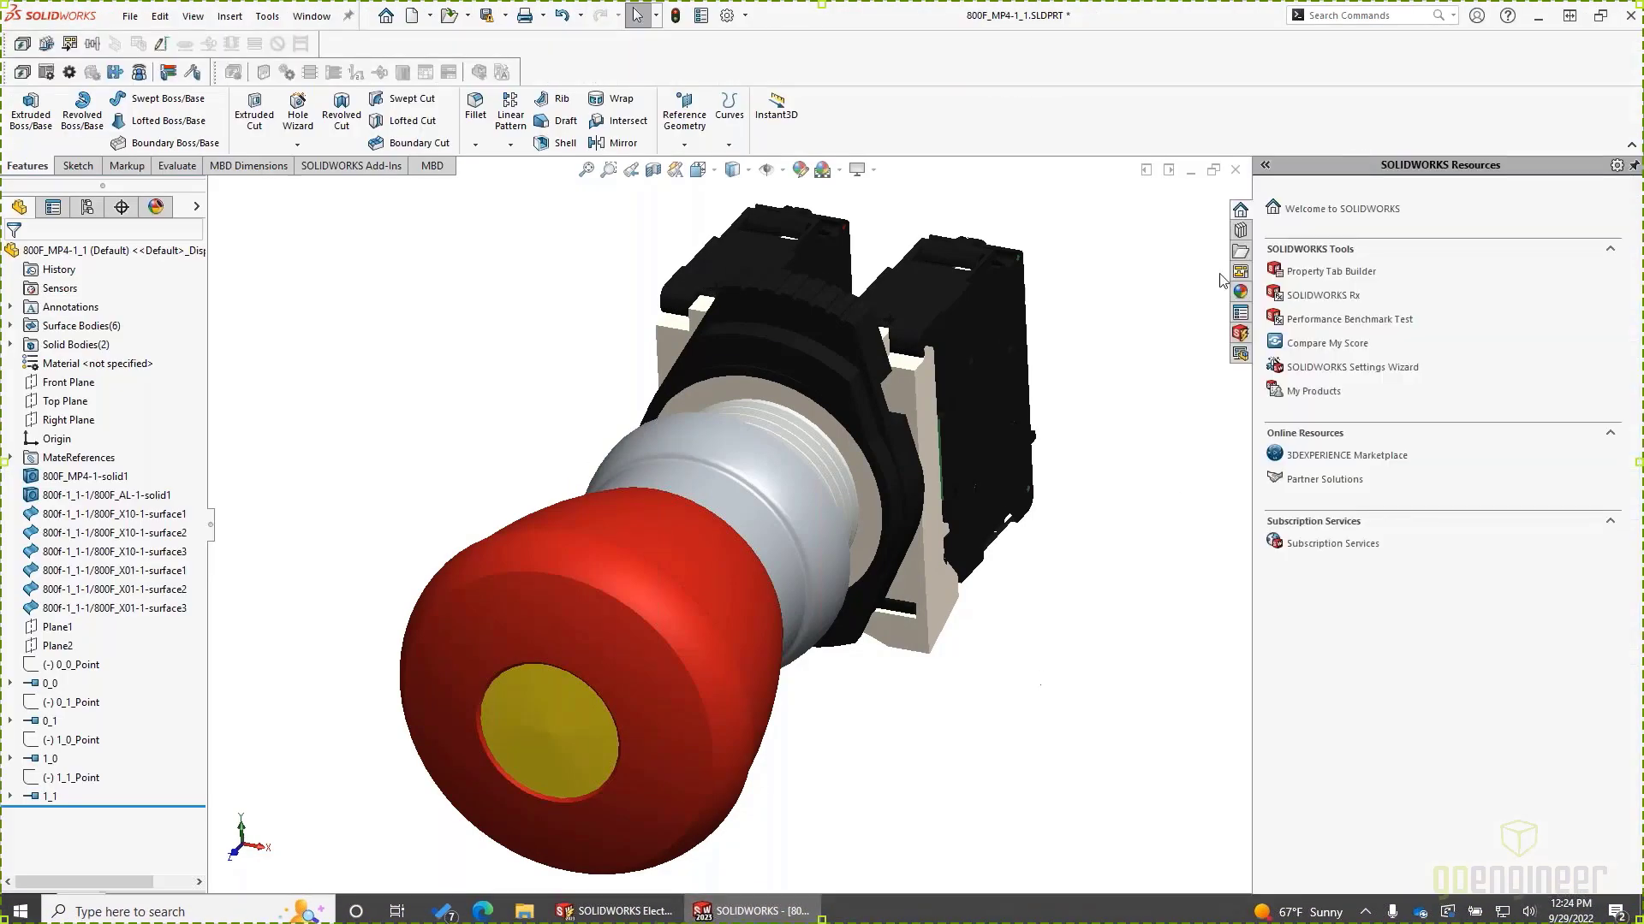
{"action": "left_click", "coordinate": [1236, 170]}
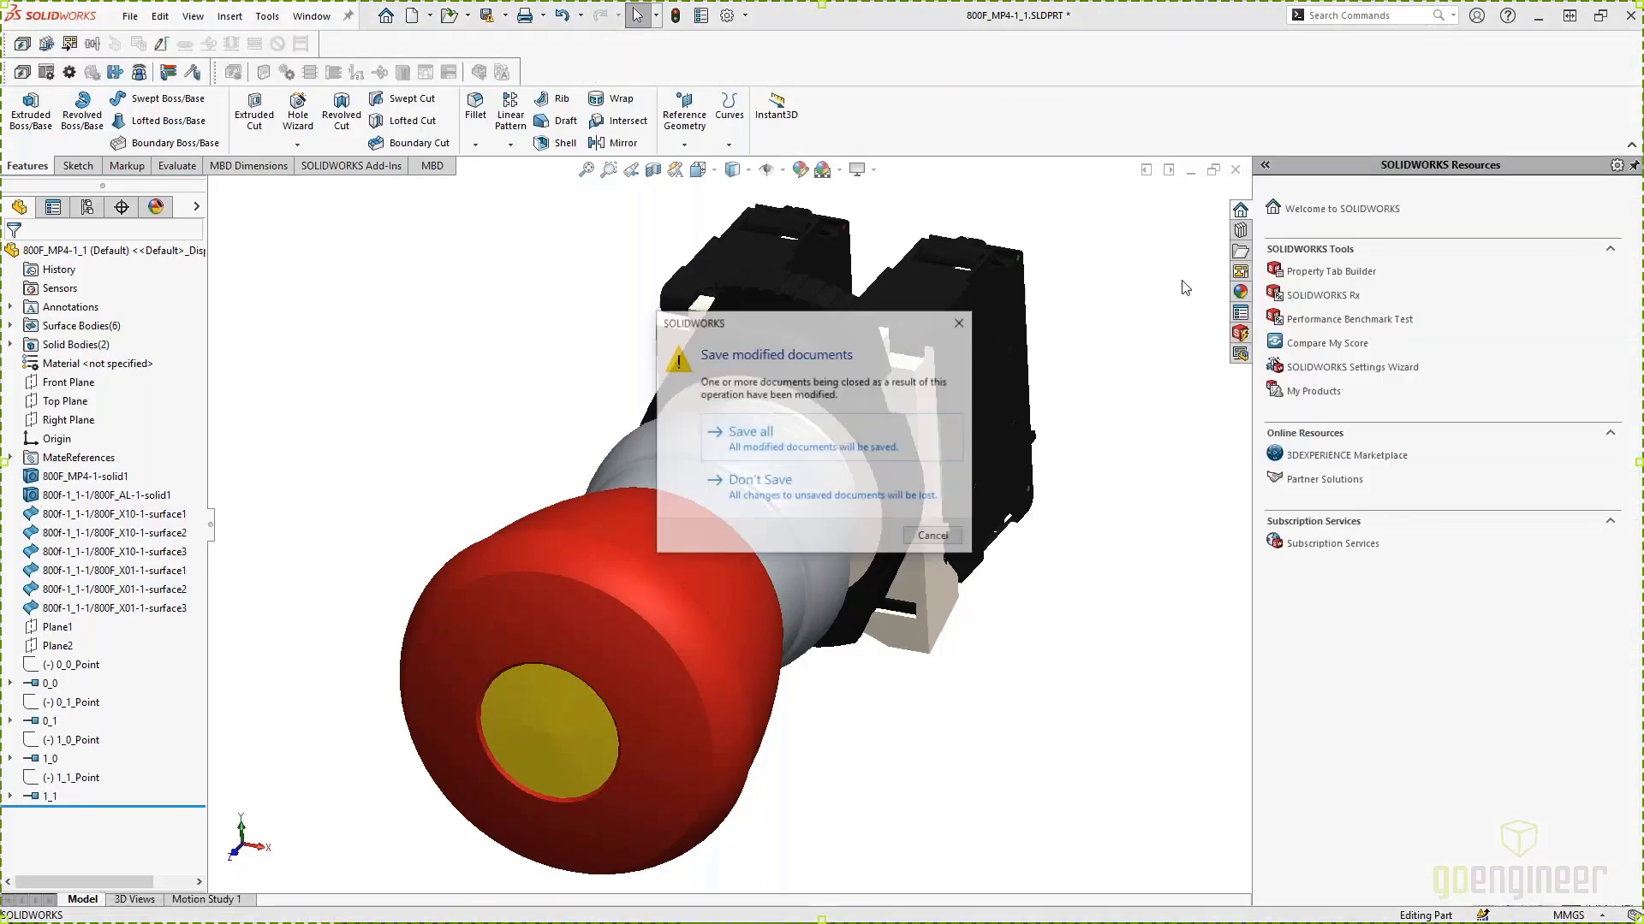
{"action": "left_click", "coordinate": [856, 505]}
Step: Open the transformer part 004251.sldprt from the project's SolidWorks folder
{"action": "left_click", "coordinate": [328, 16]}
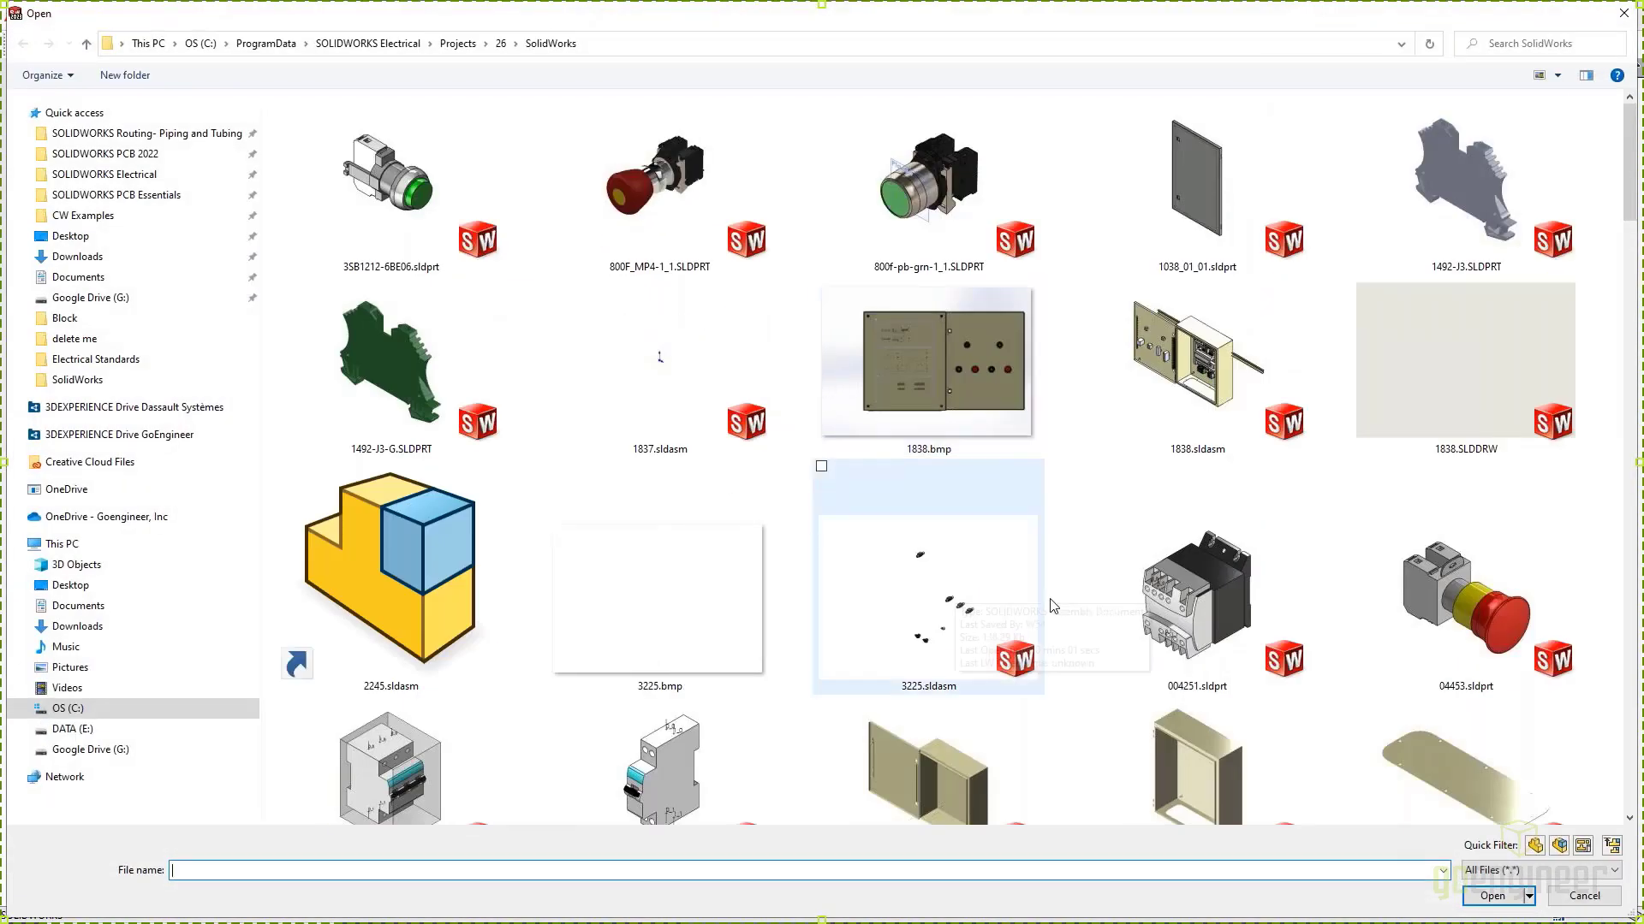
{"action": "left_click", "coordinate": [1141, 607]}
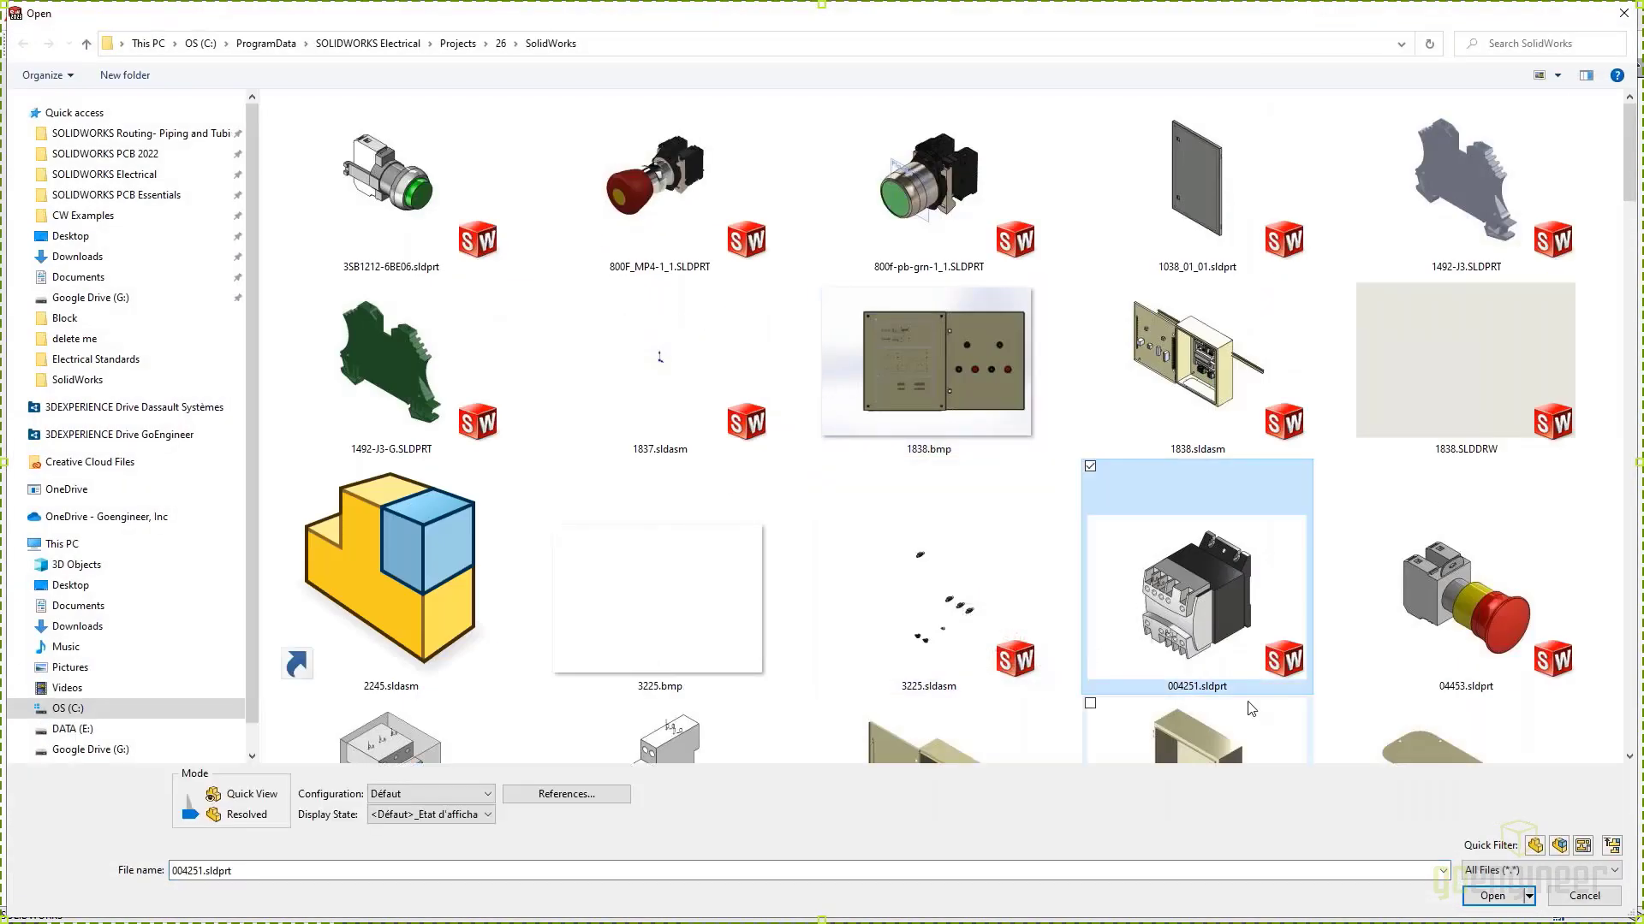
{"action": "left_click", "coordinate": [1491, 896]}
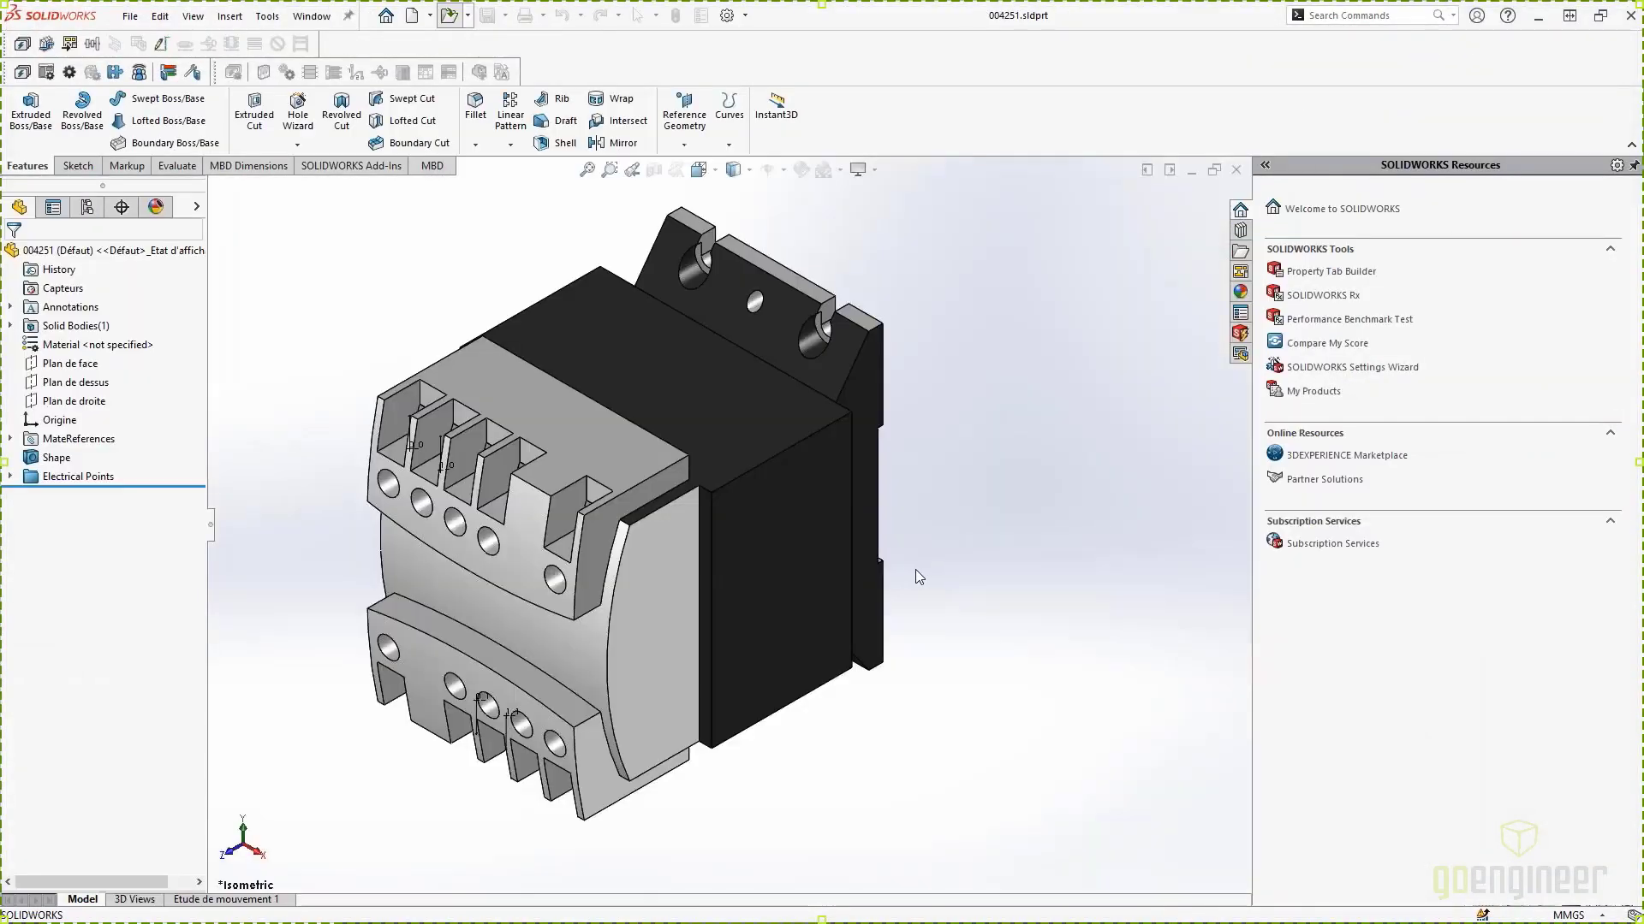
Step: Orient the transformer to the front view and measure the distance between the first two terminal holes of the upper row
{"action": "left_click", "coordinate": [699, 168]}
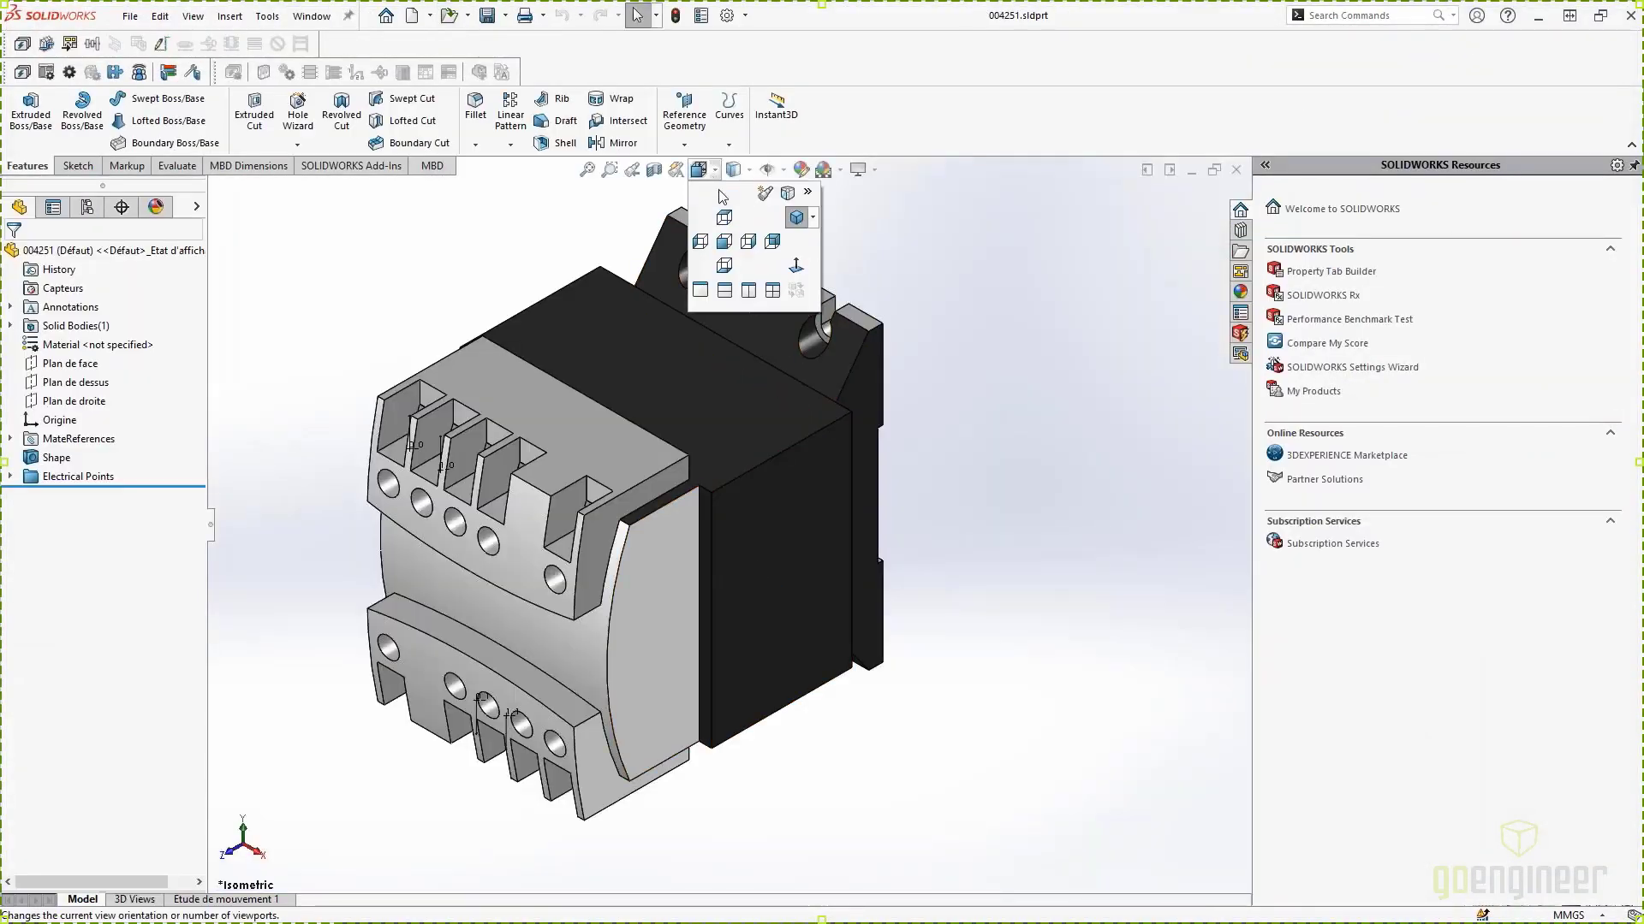
{"action": "left_click", "coordinate": [728, 244]}
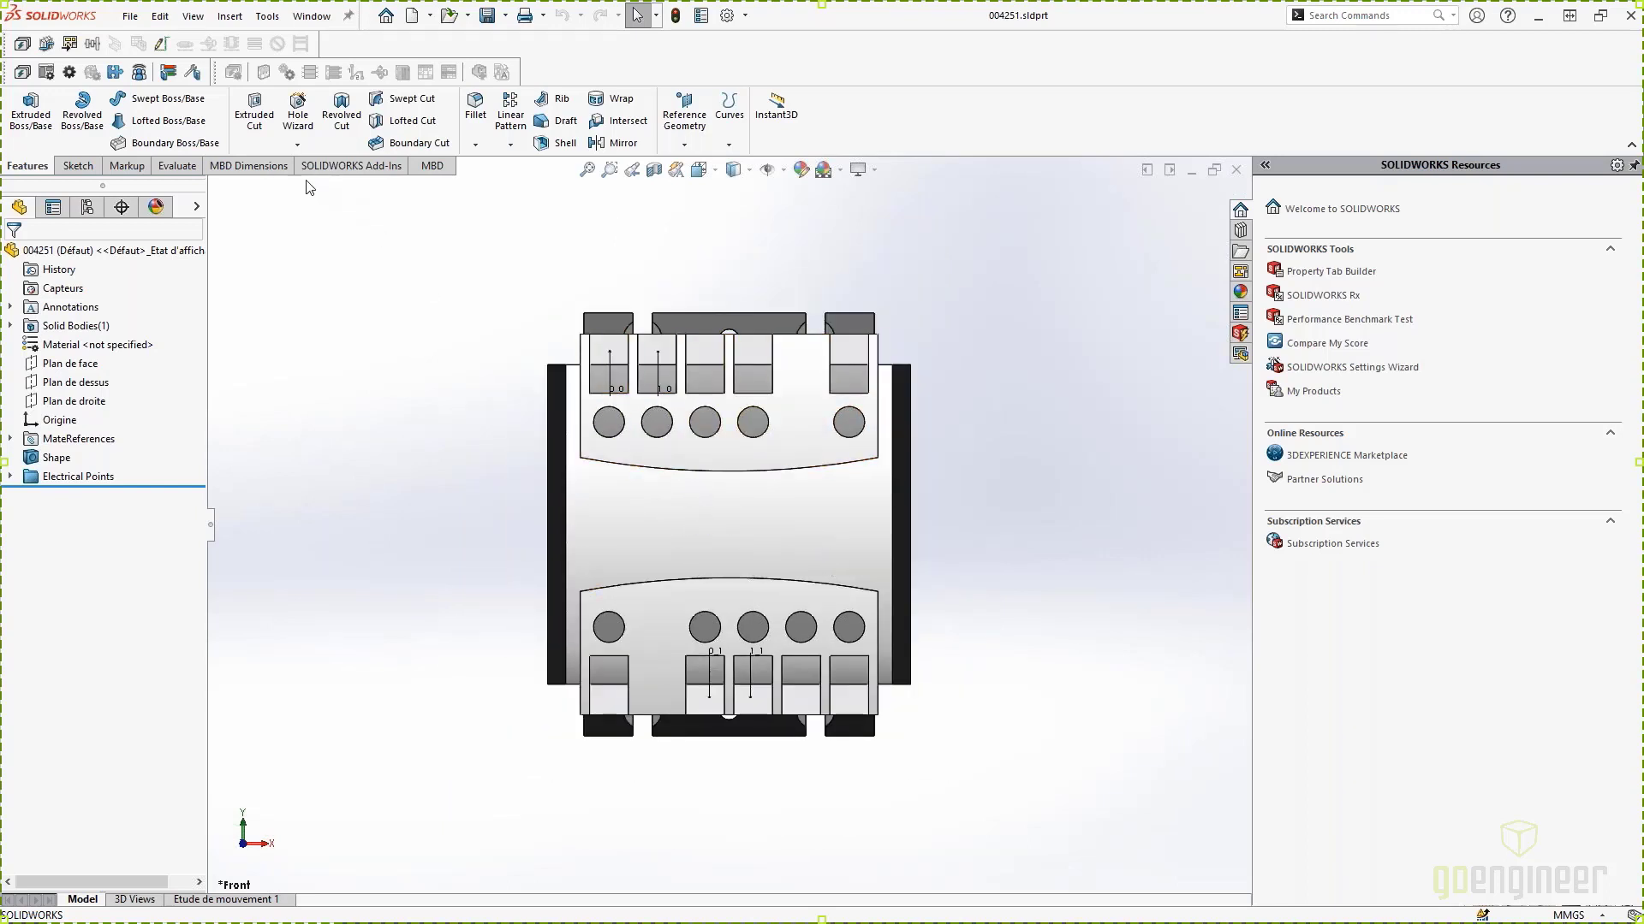
{"action": "left_click", "coordinate": [176, 166]}
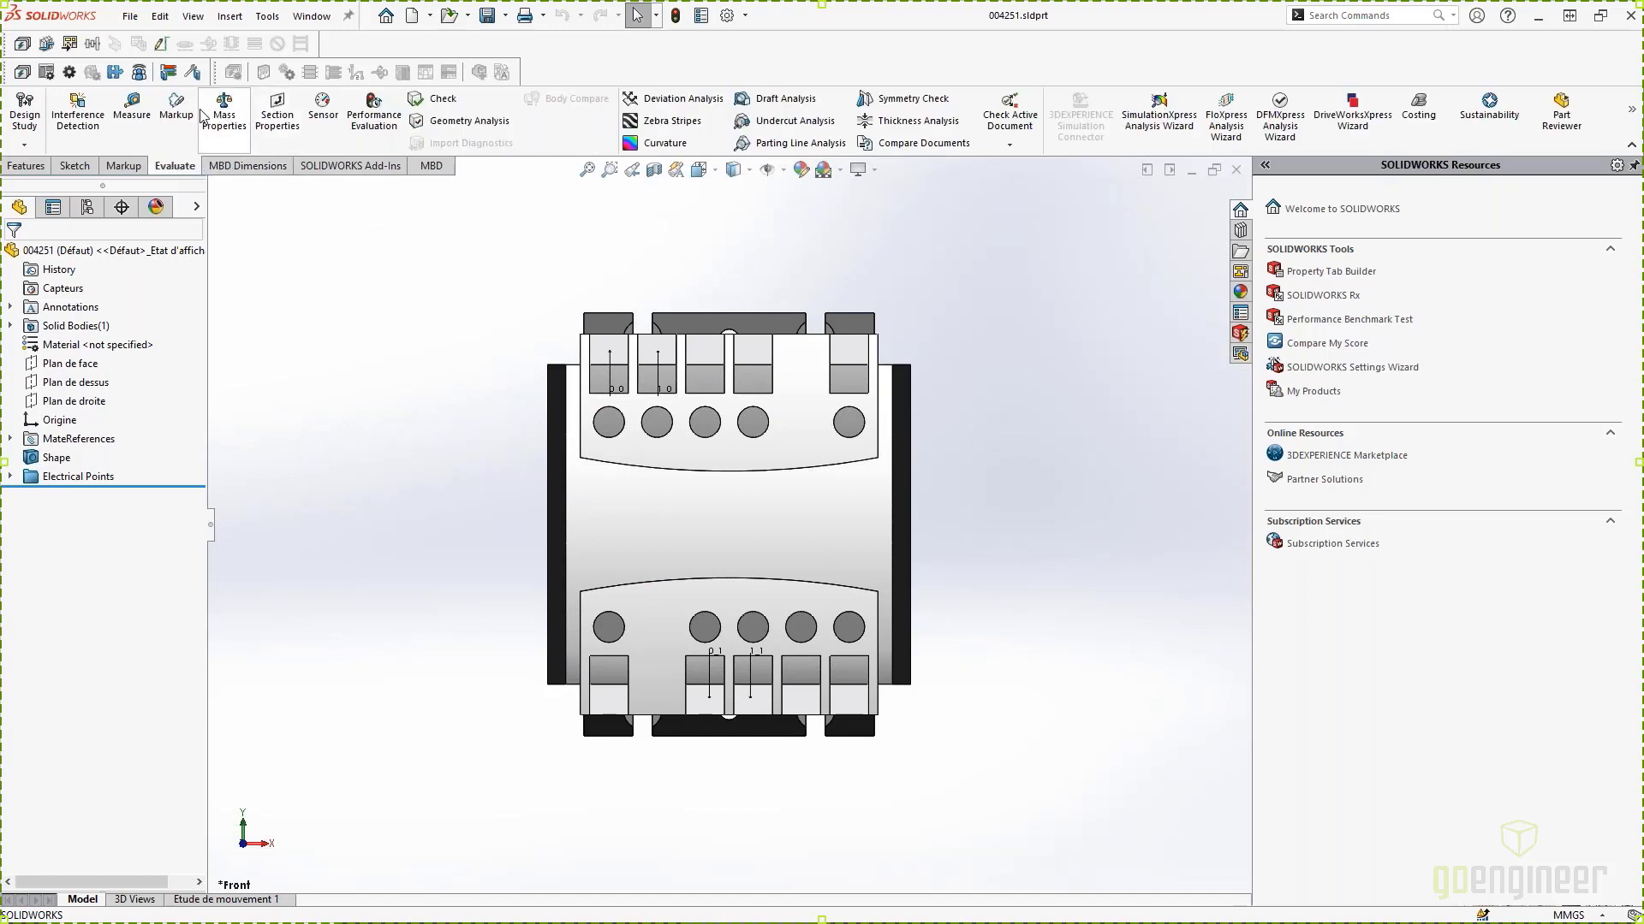
{"action": "left_click", "coordinate": [132, 109]}
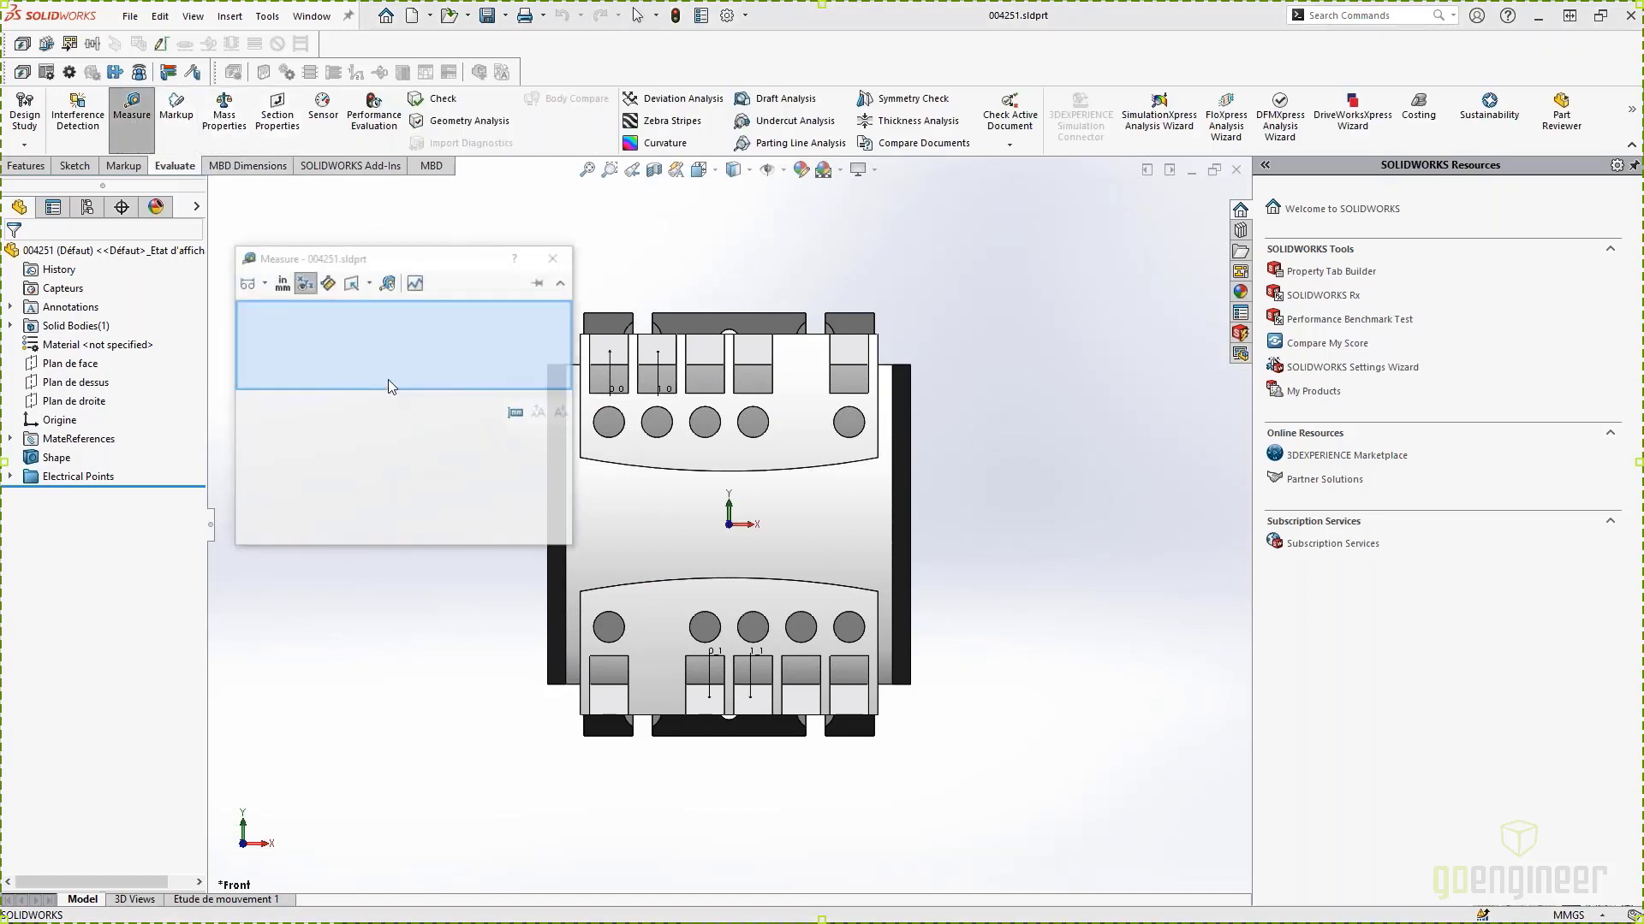
{"action": "left_click", "coordinate": [606, 436]}
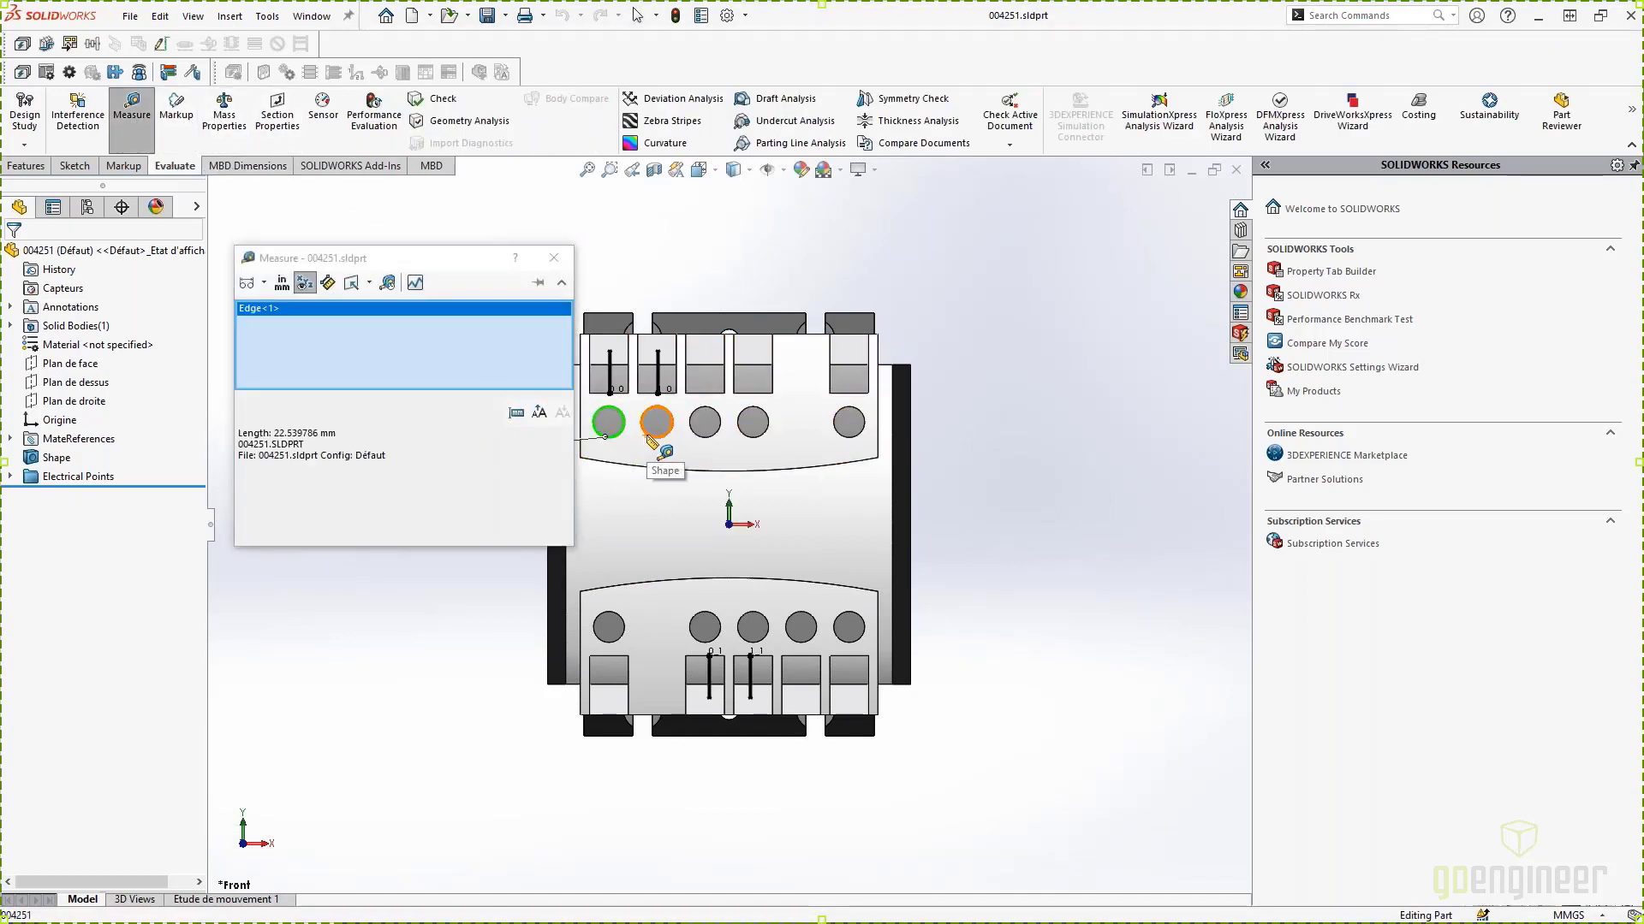
{"action": "left_click", "coordinate": [654, 439]}
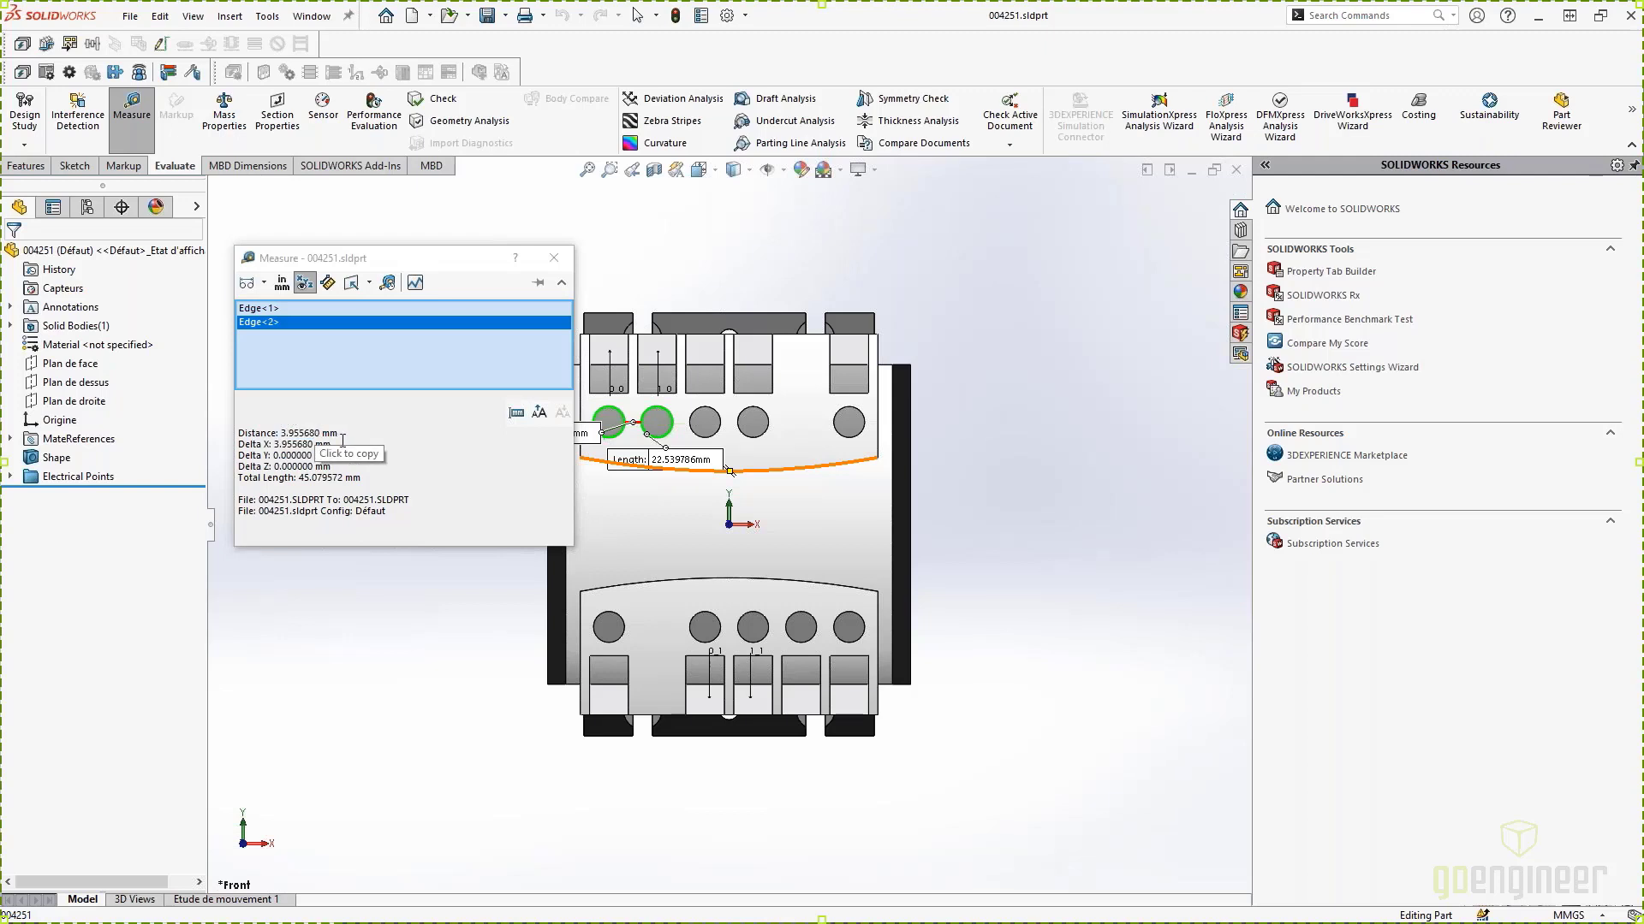
{"action": "left_click", "coordinate": [553, 257]}
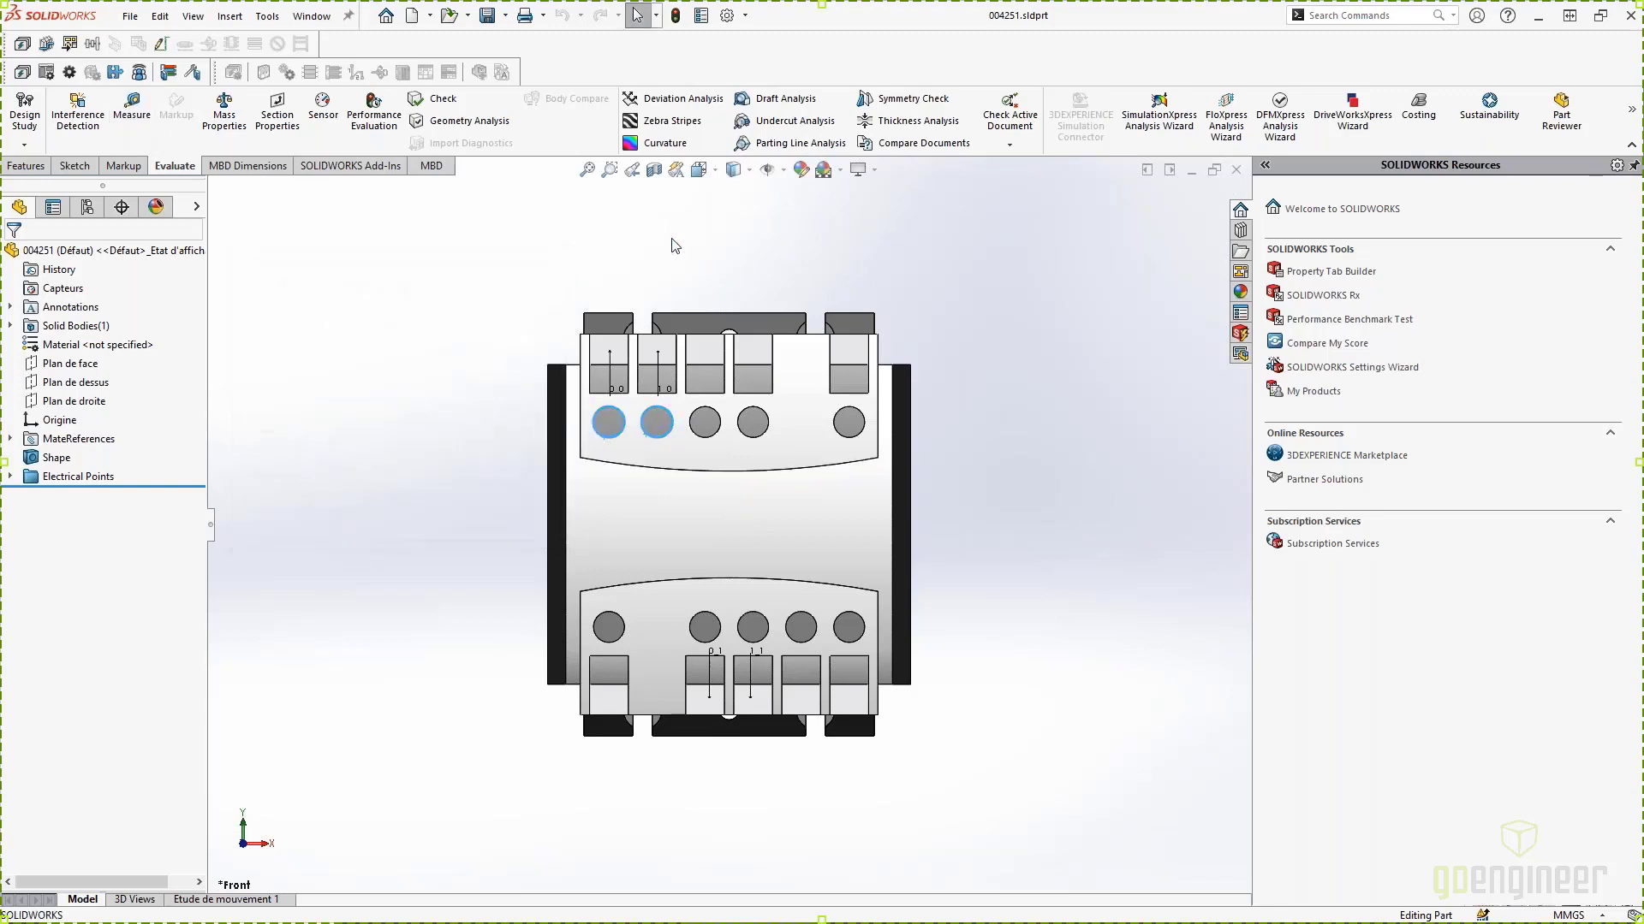
Step: Display the transformer as a line drawing with hidden lines removed, and restore the shaded style with edges
{"action": "left_click", "coordinate": [733, 169]}
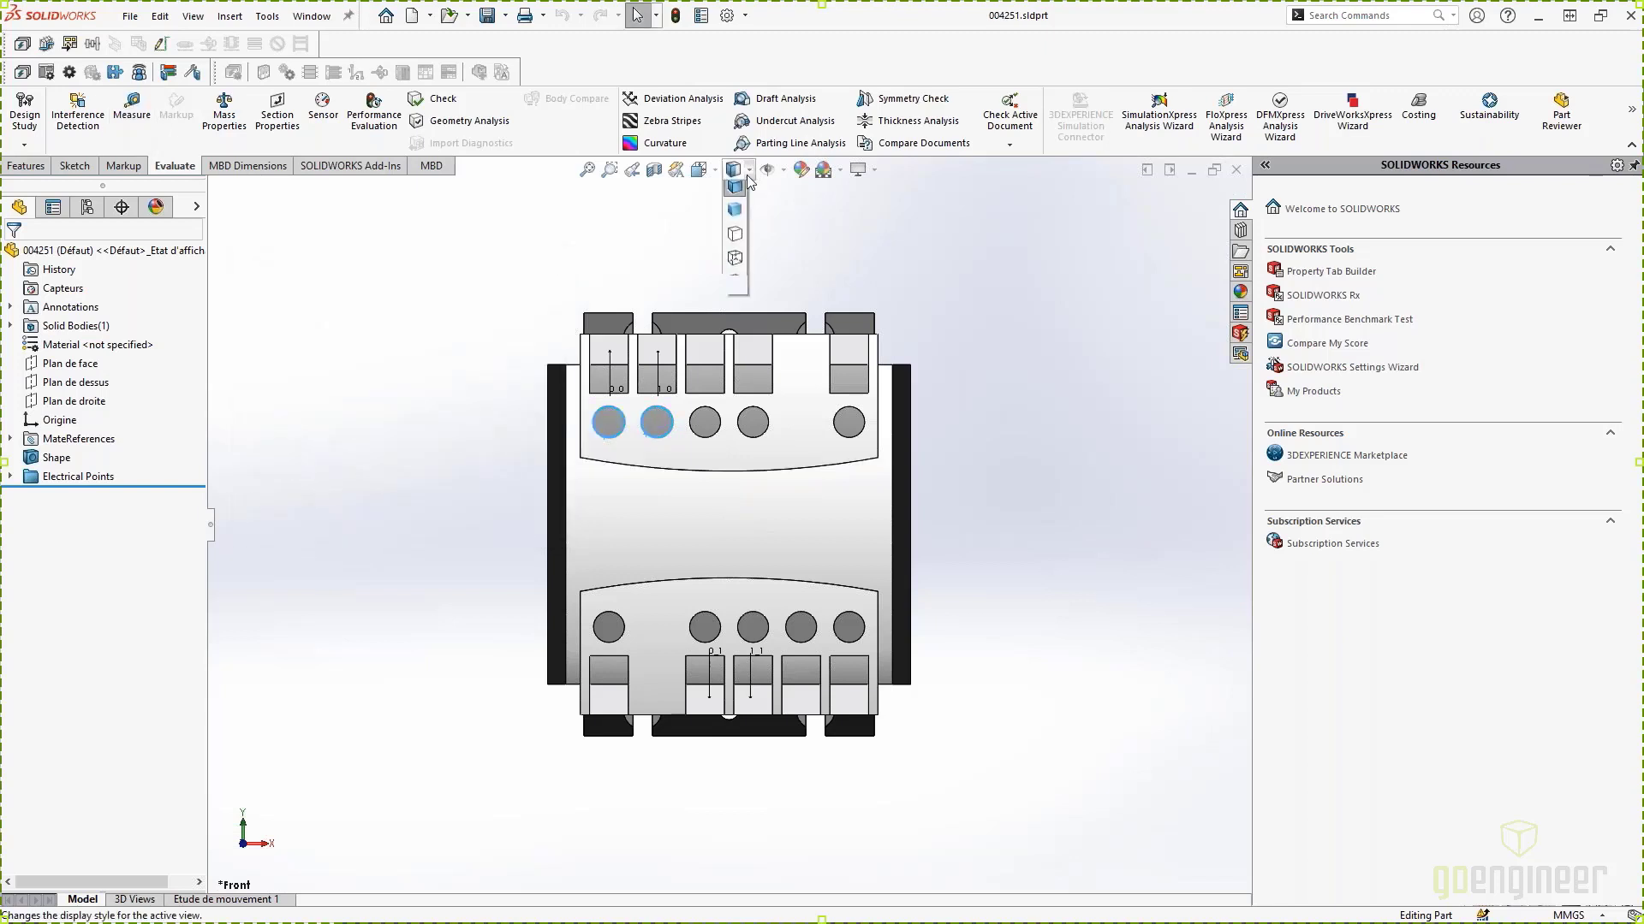
{"action": "left_click", "coordinate": [736, 247]}
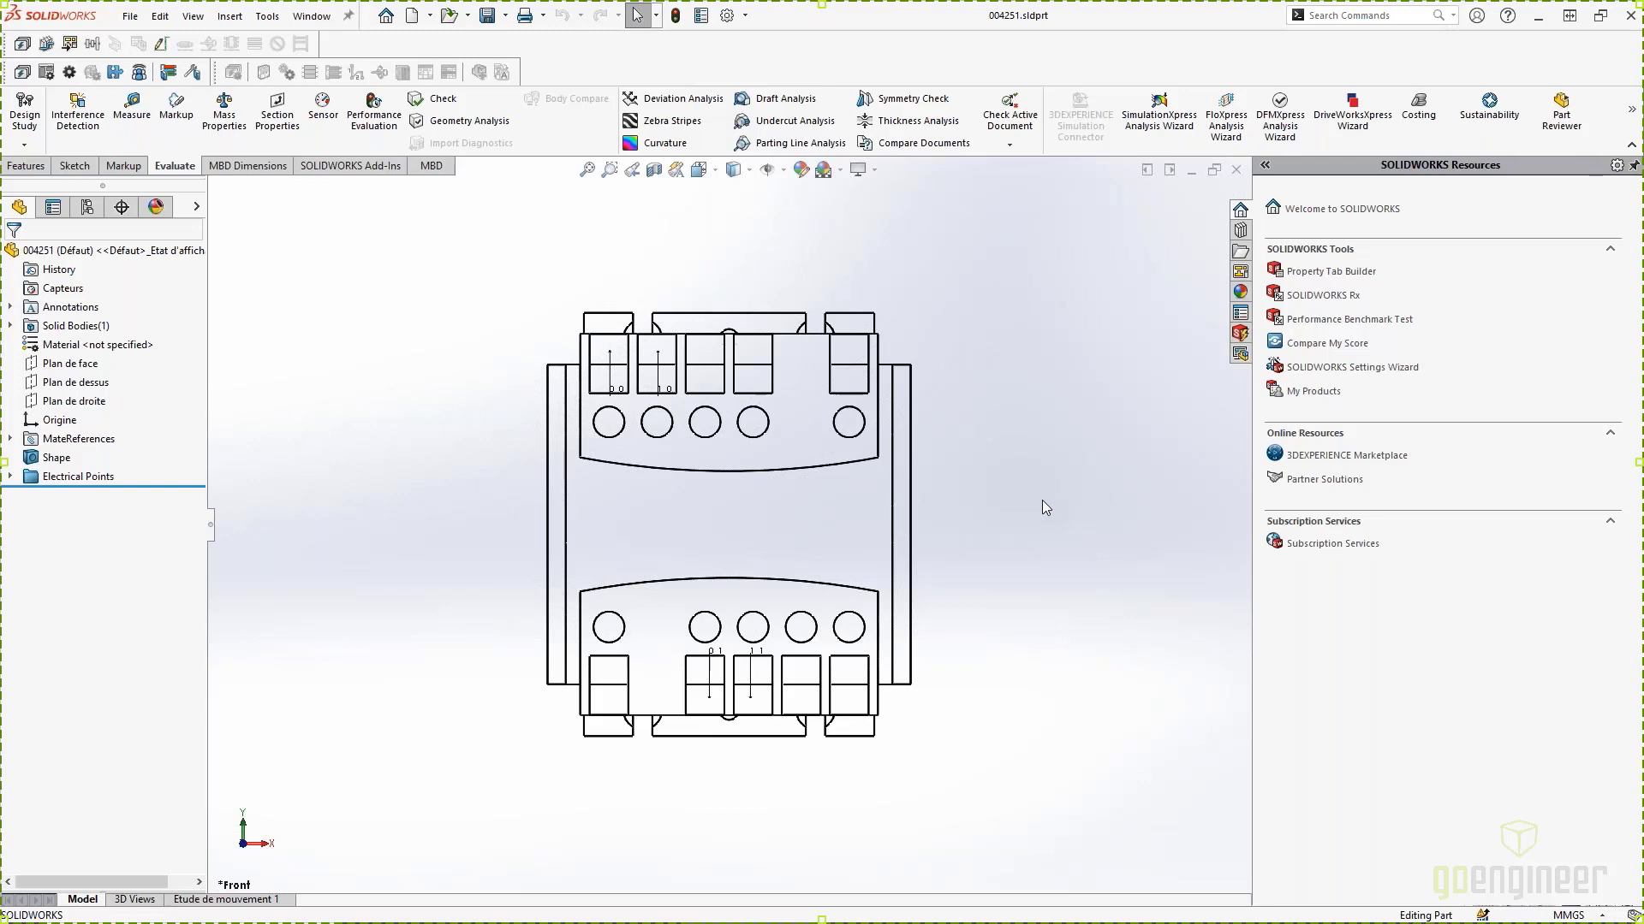
{"action": "left_click", "coordinate": [749, 169]}
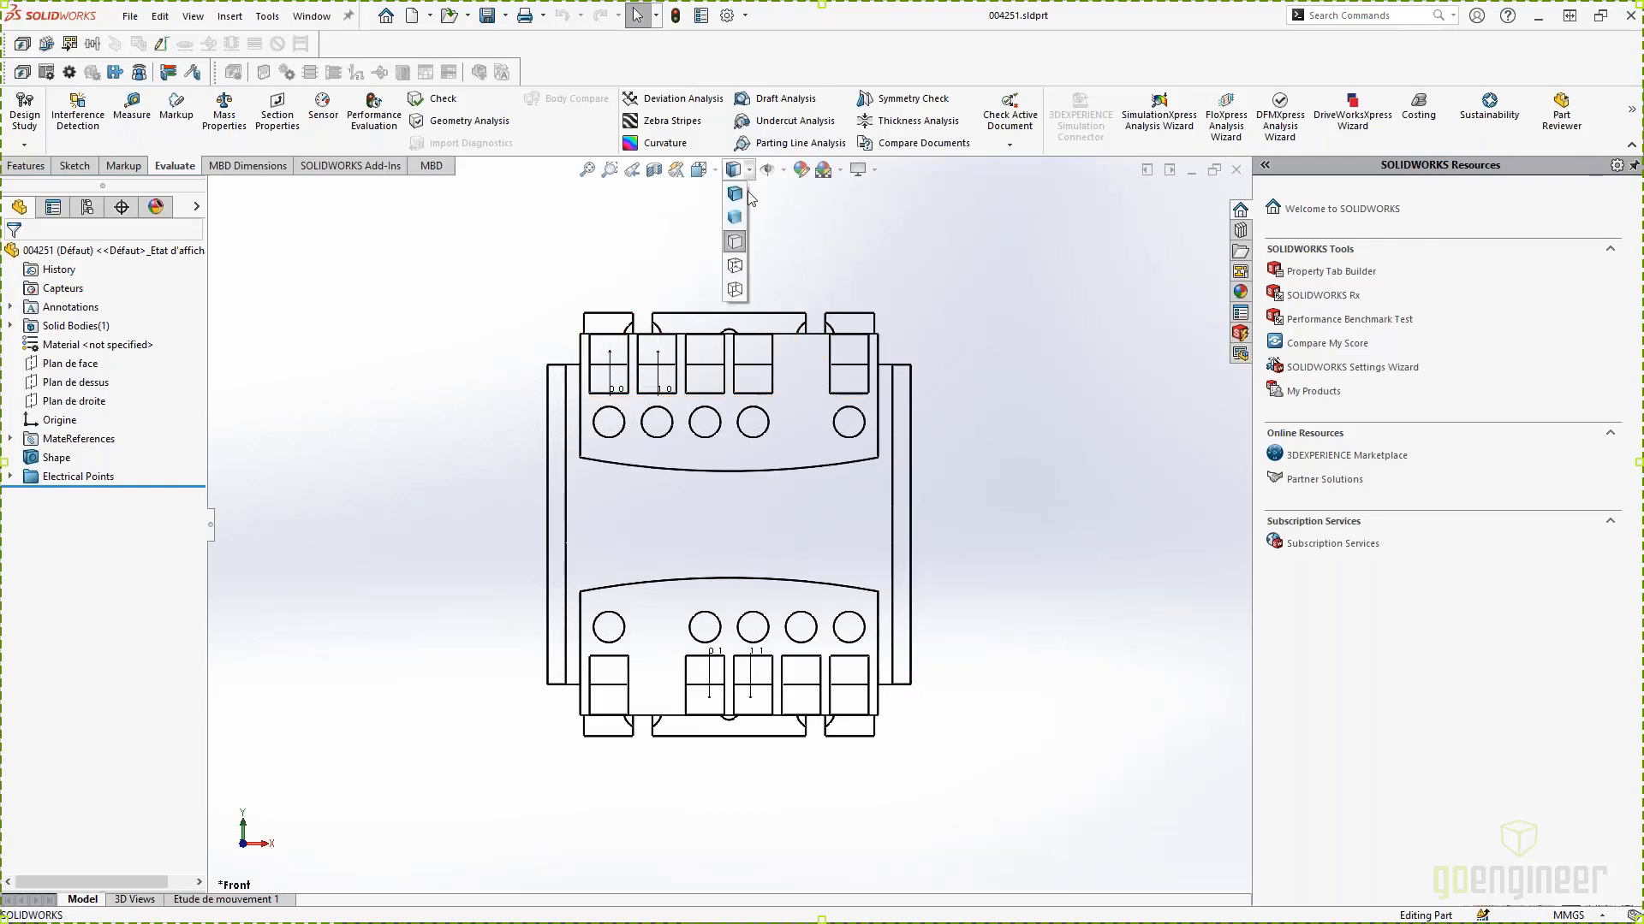
{"action": "left_click", "coordinate": [734, 194]}
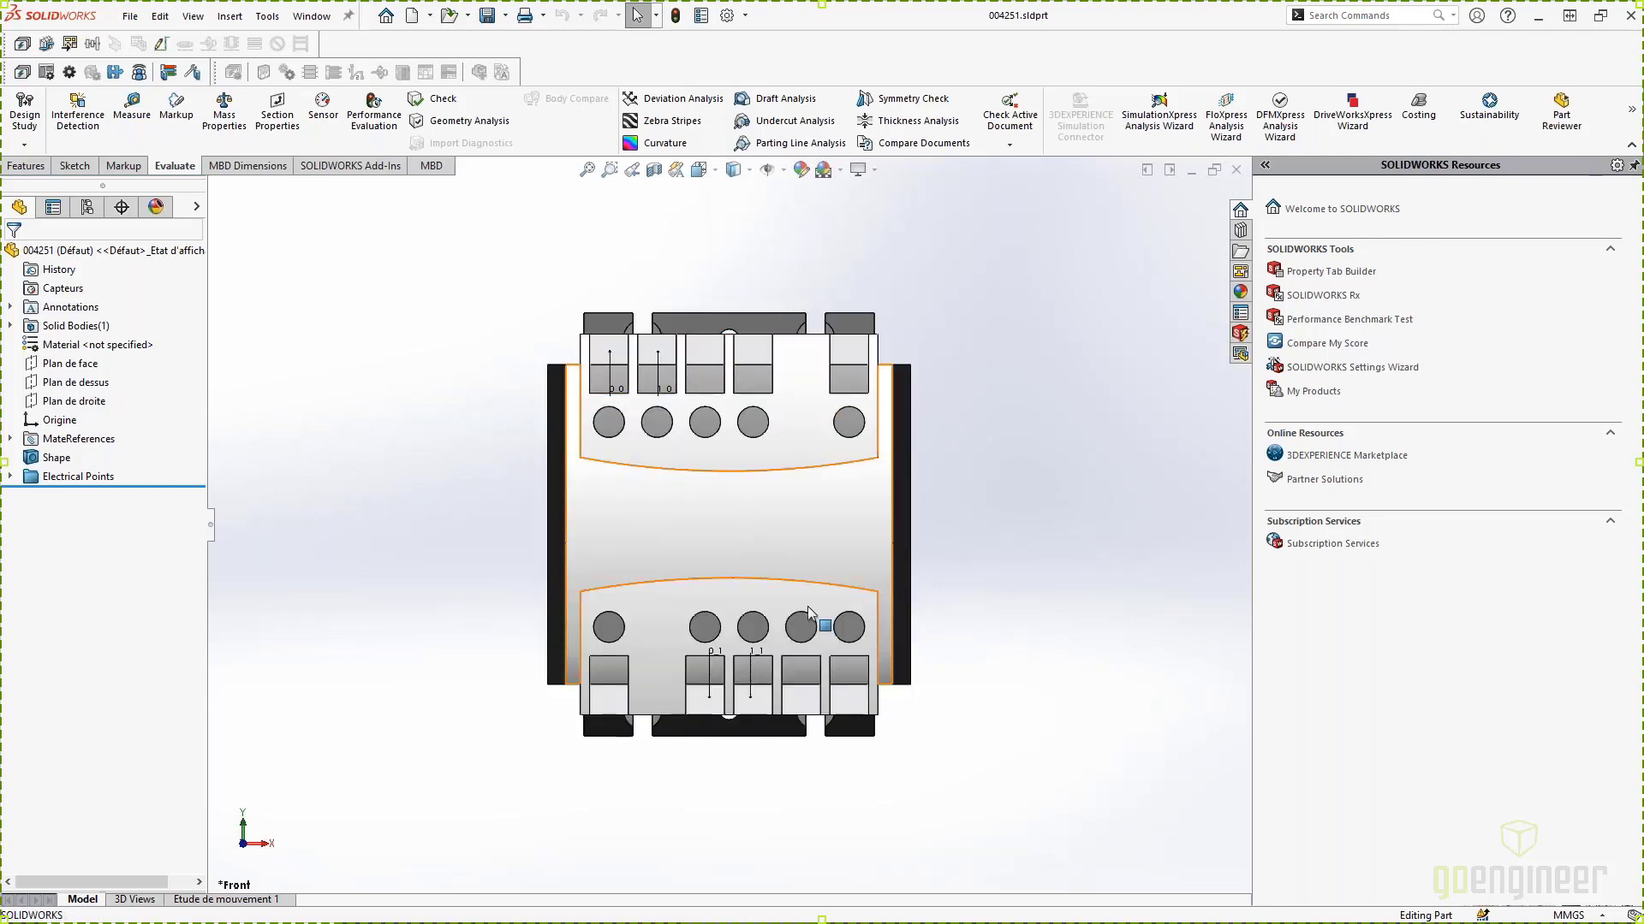
Step: Export the part to DXF/DWG as 004251.DWG in the webinar folder on the Desktop, using the Dwg file type
{"action": "right_click", "coordinate": [901, 501]}
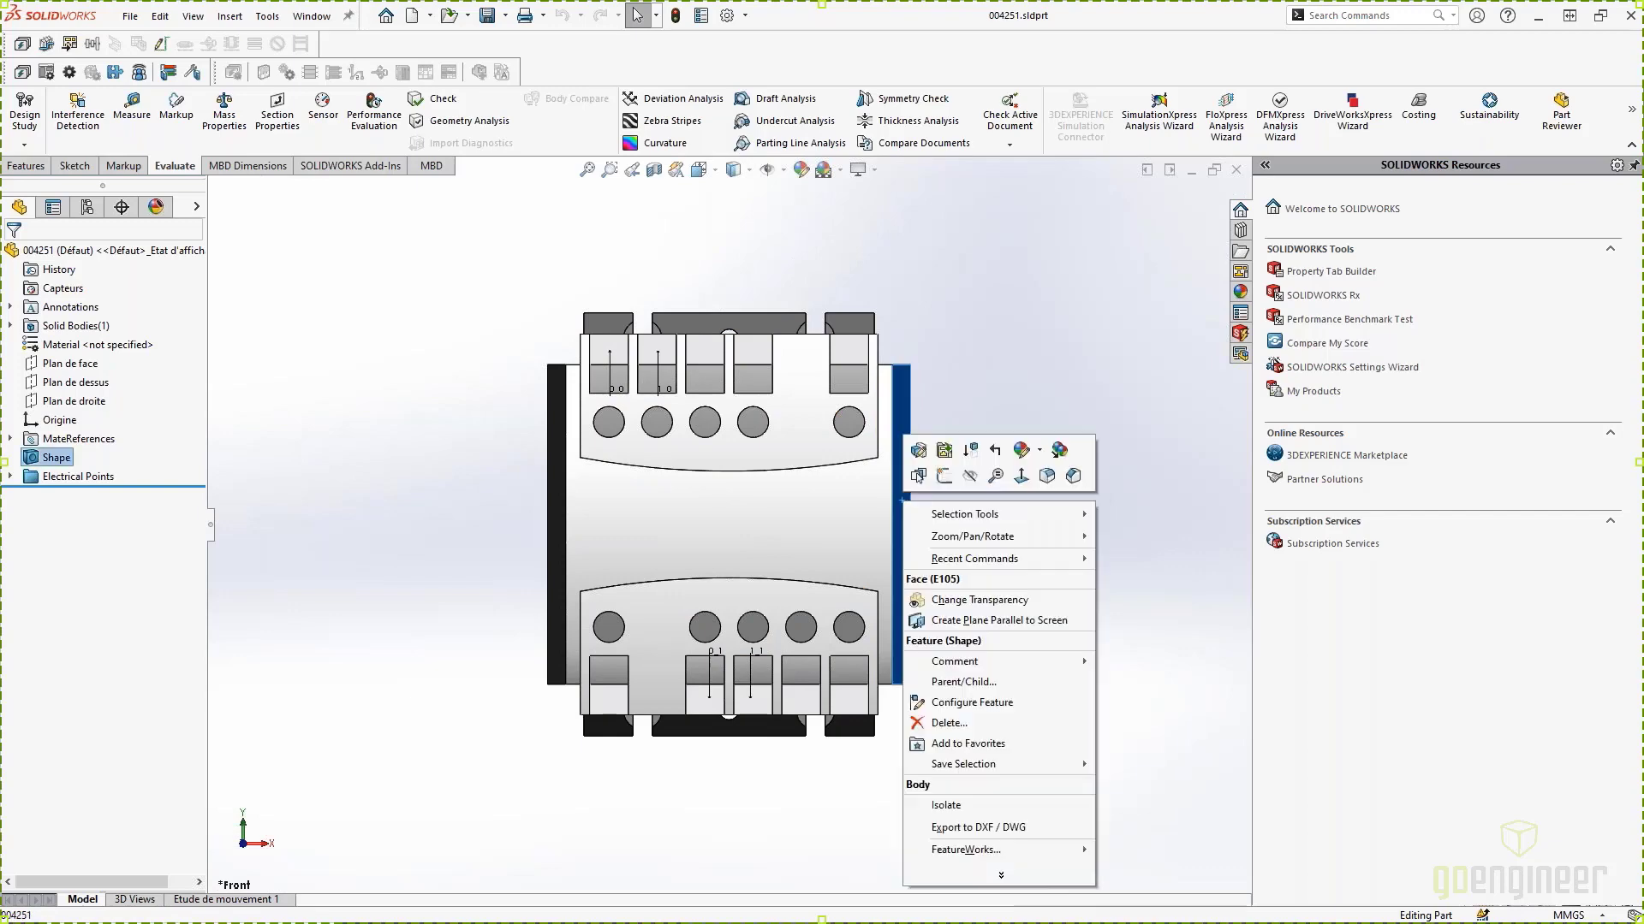
{"action": "left_click", "coordinate": [999, 829]}
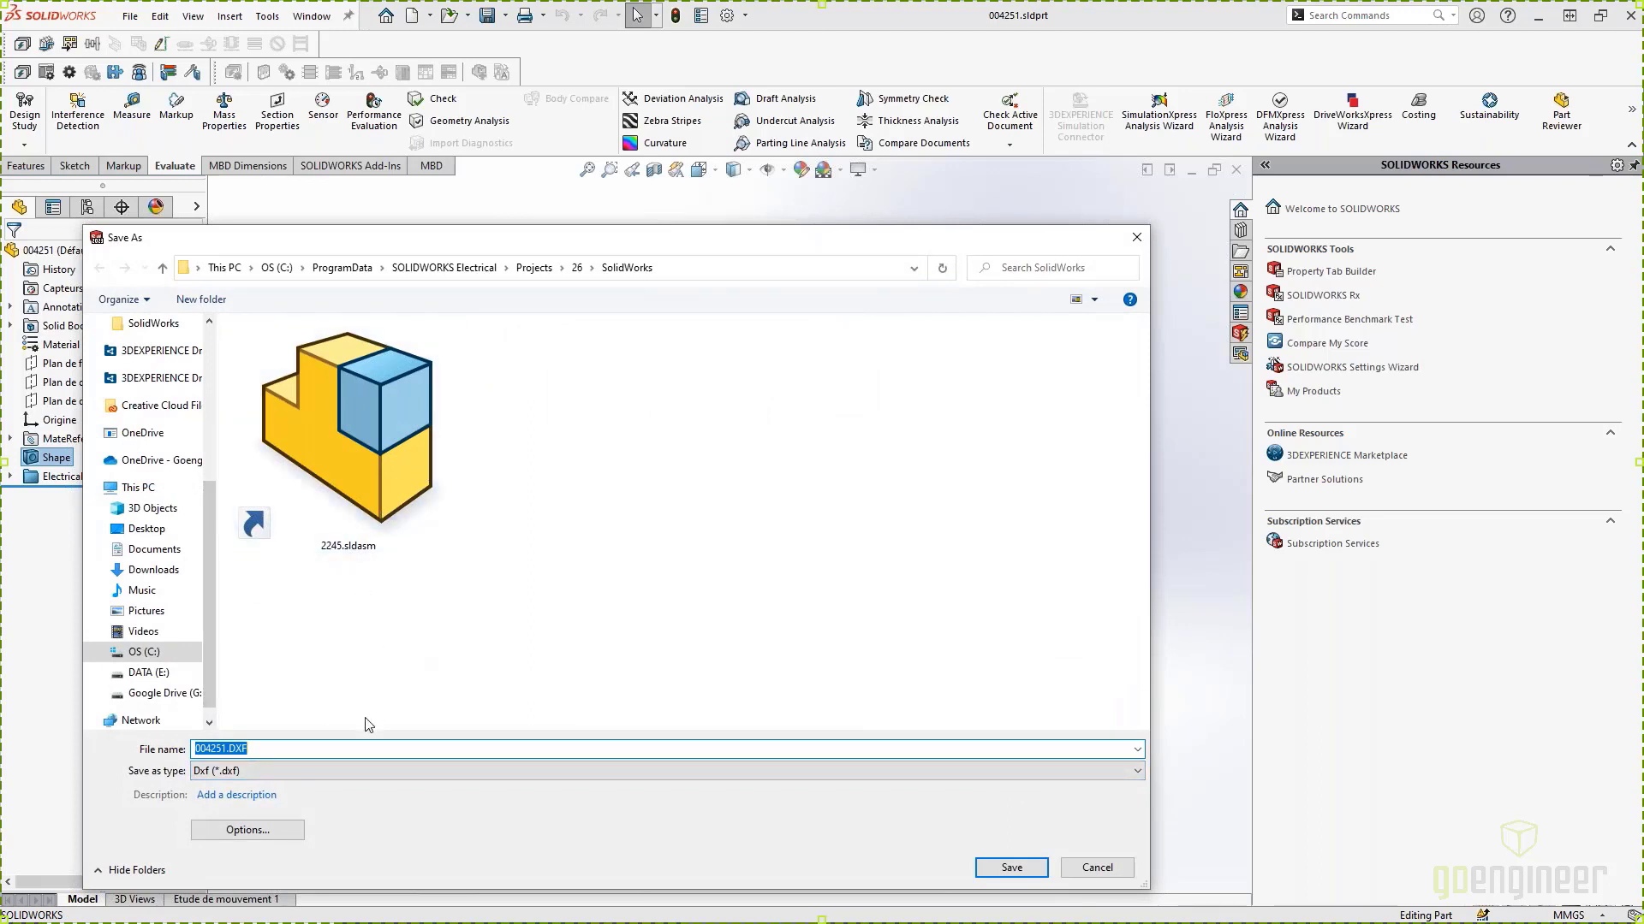
{"action": "left_click", "coordinate": [156, 538]}
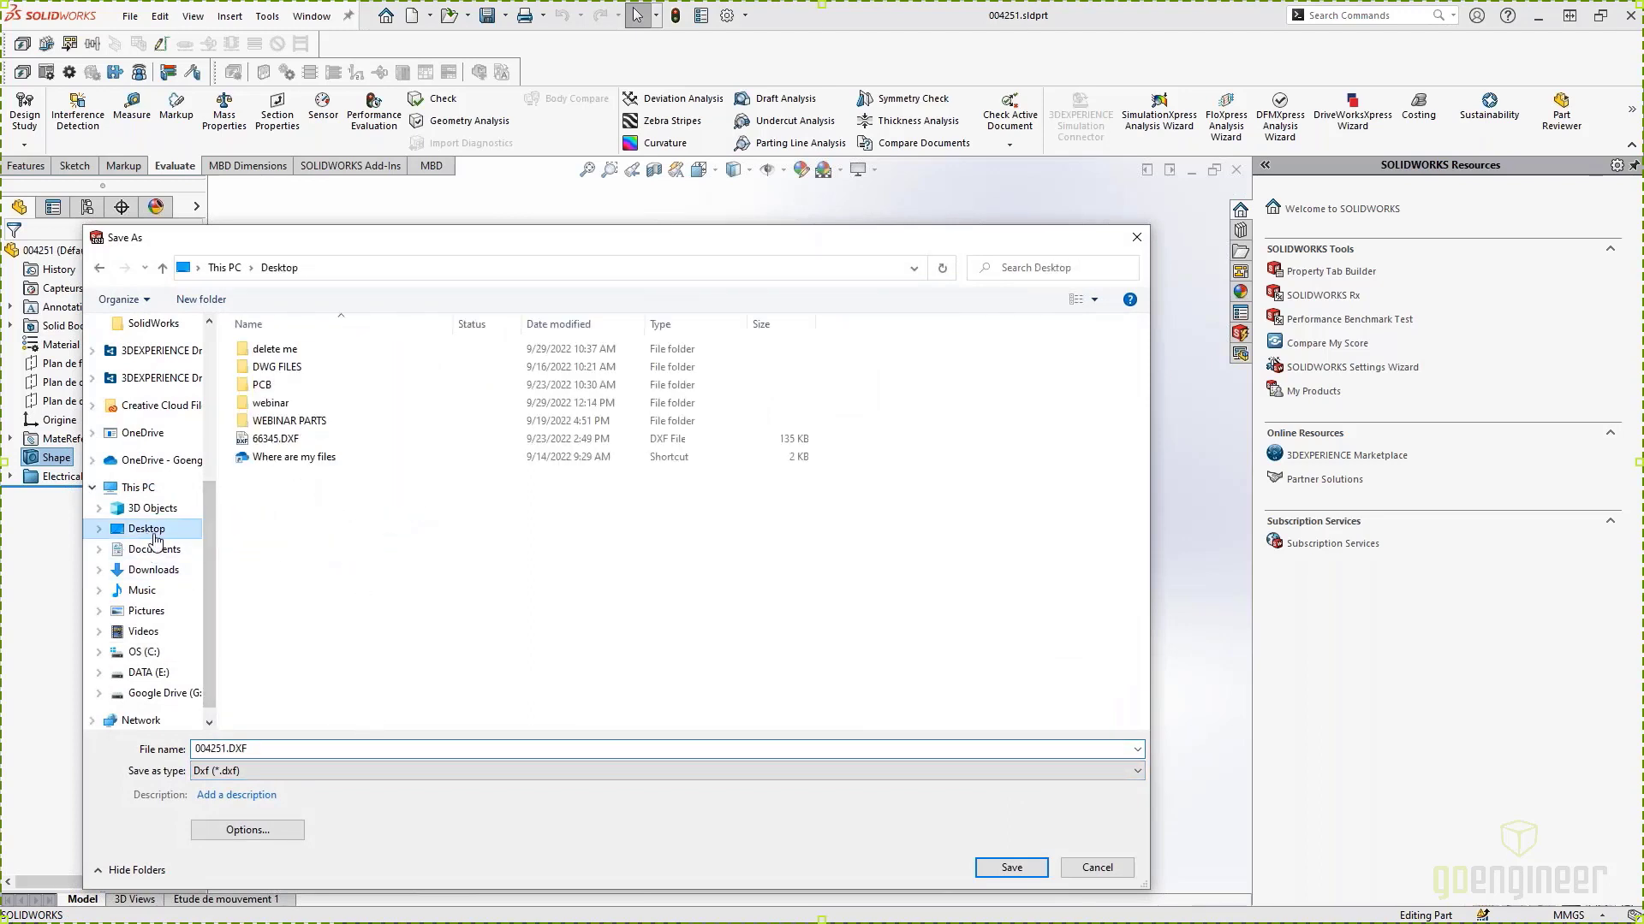
{"action": "double_click", "coordinate": [271, 403]}
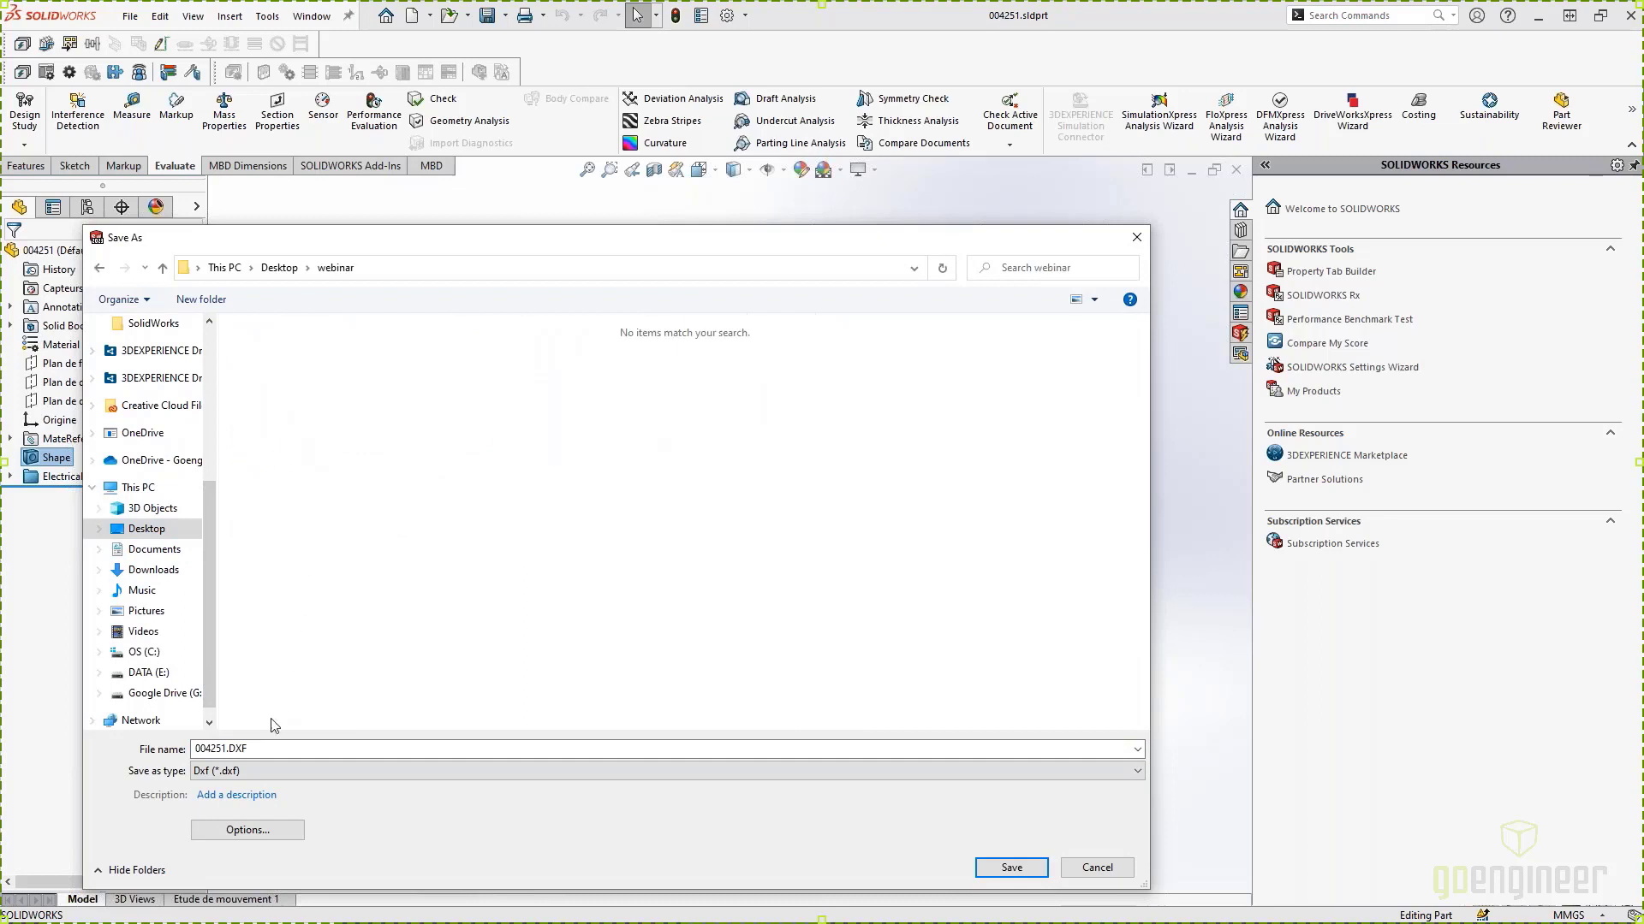
{"action": "double_click", "coordinate": [224, 749]}
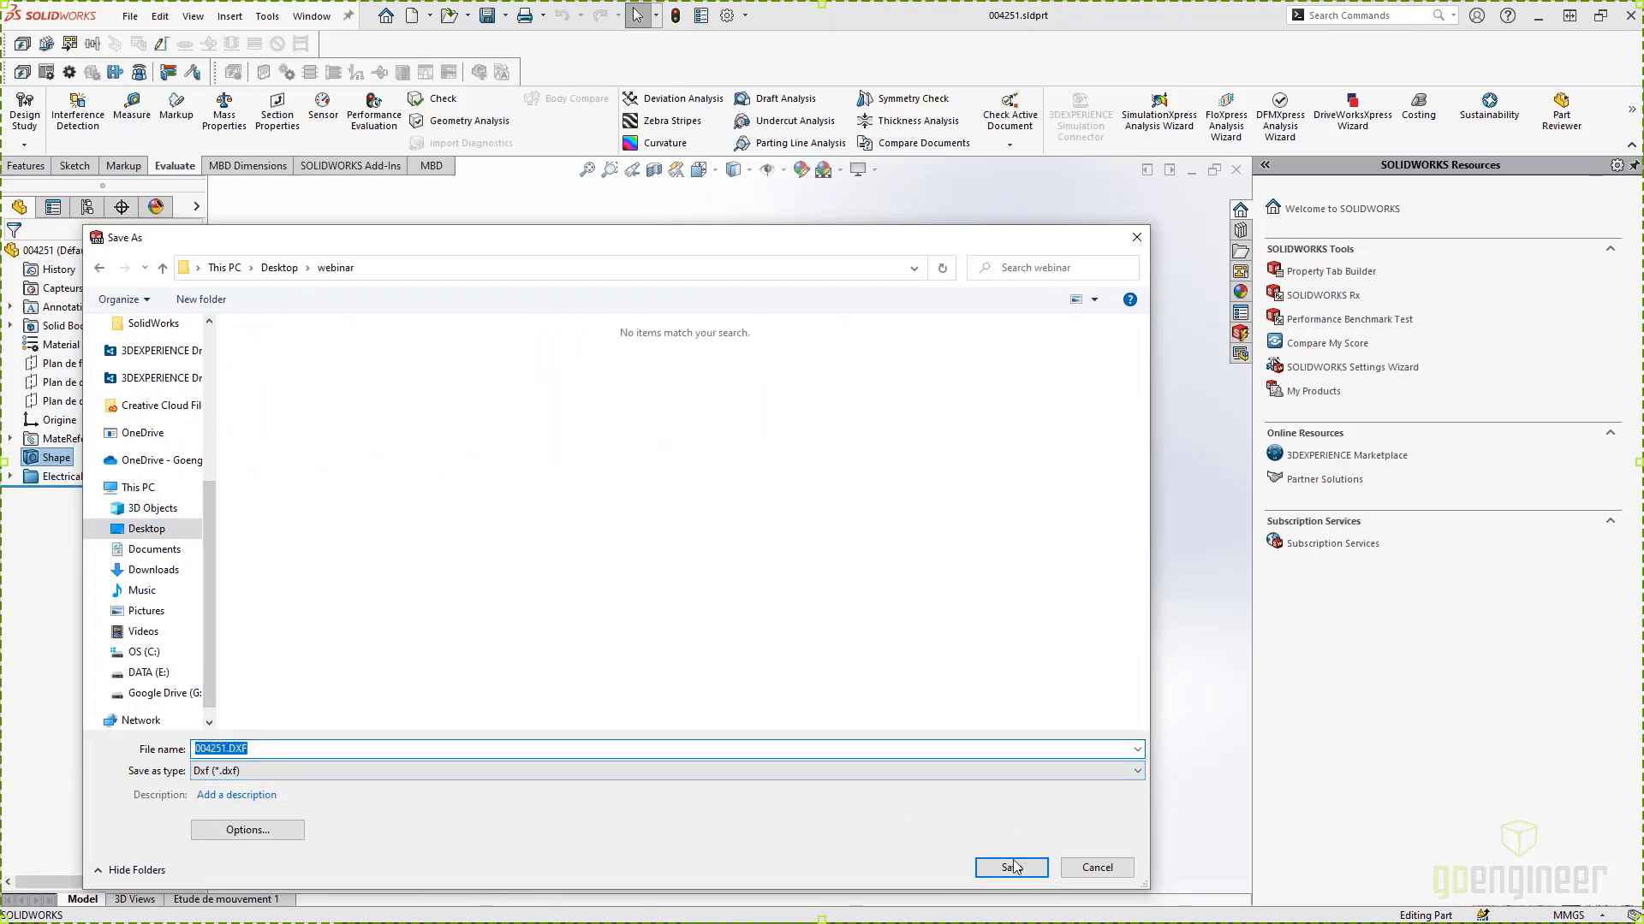
{"action": "left_click", "coordinate": [454, 770]}
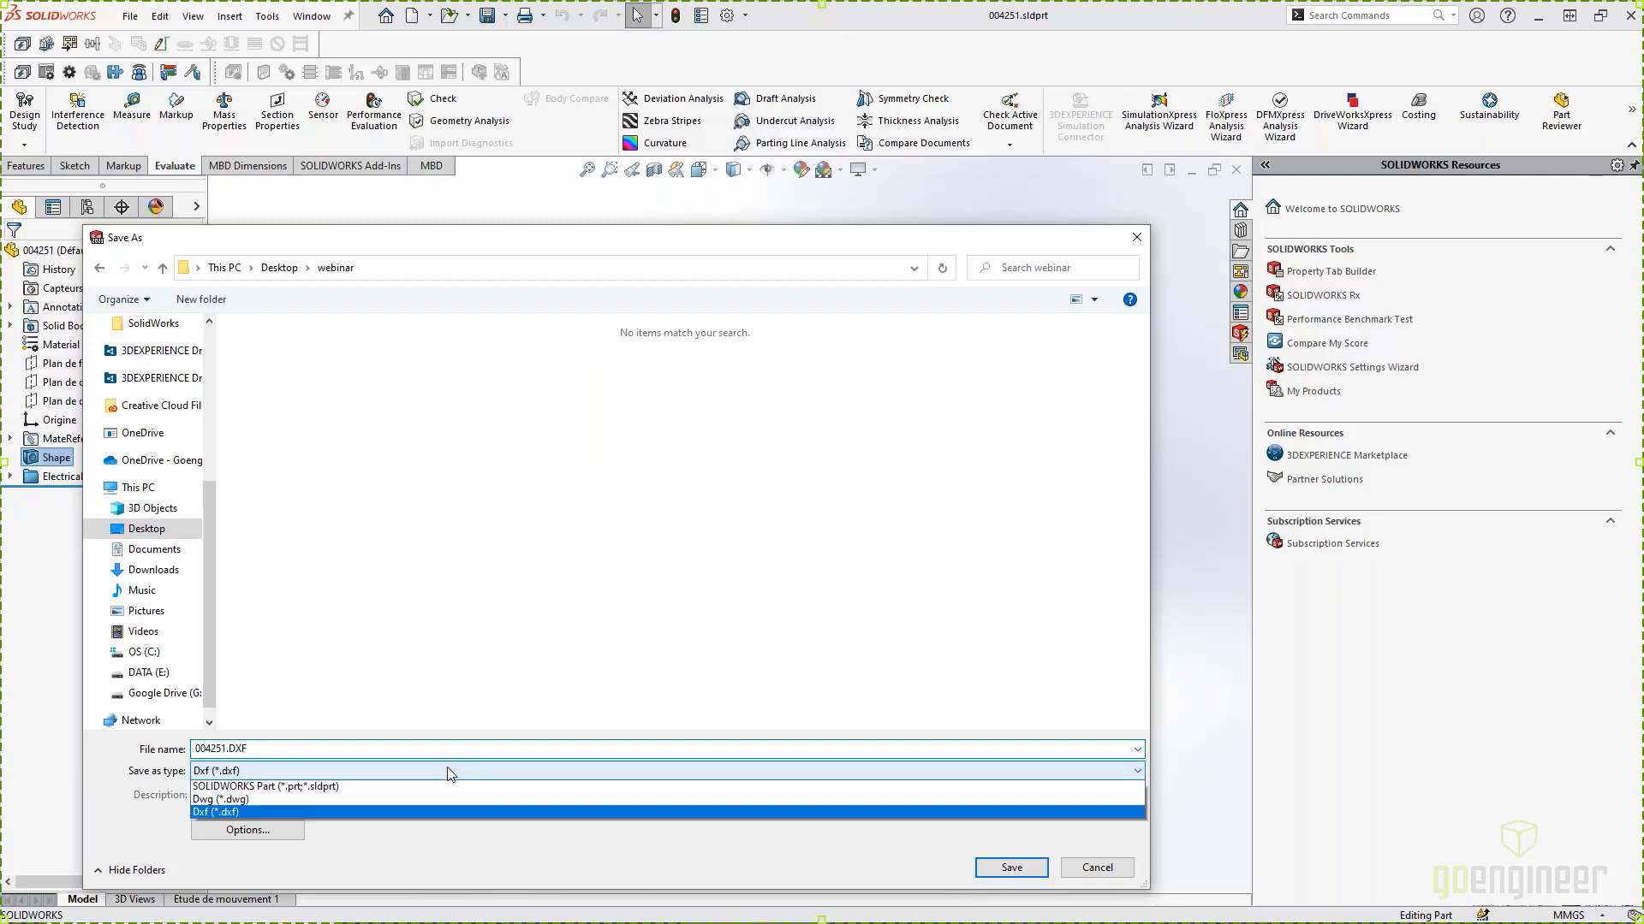
{"action": "left_click", "coordinate": [326, 801]}
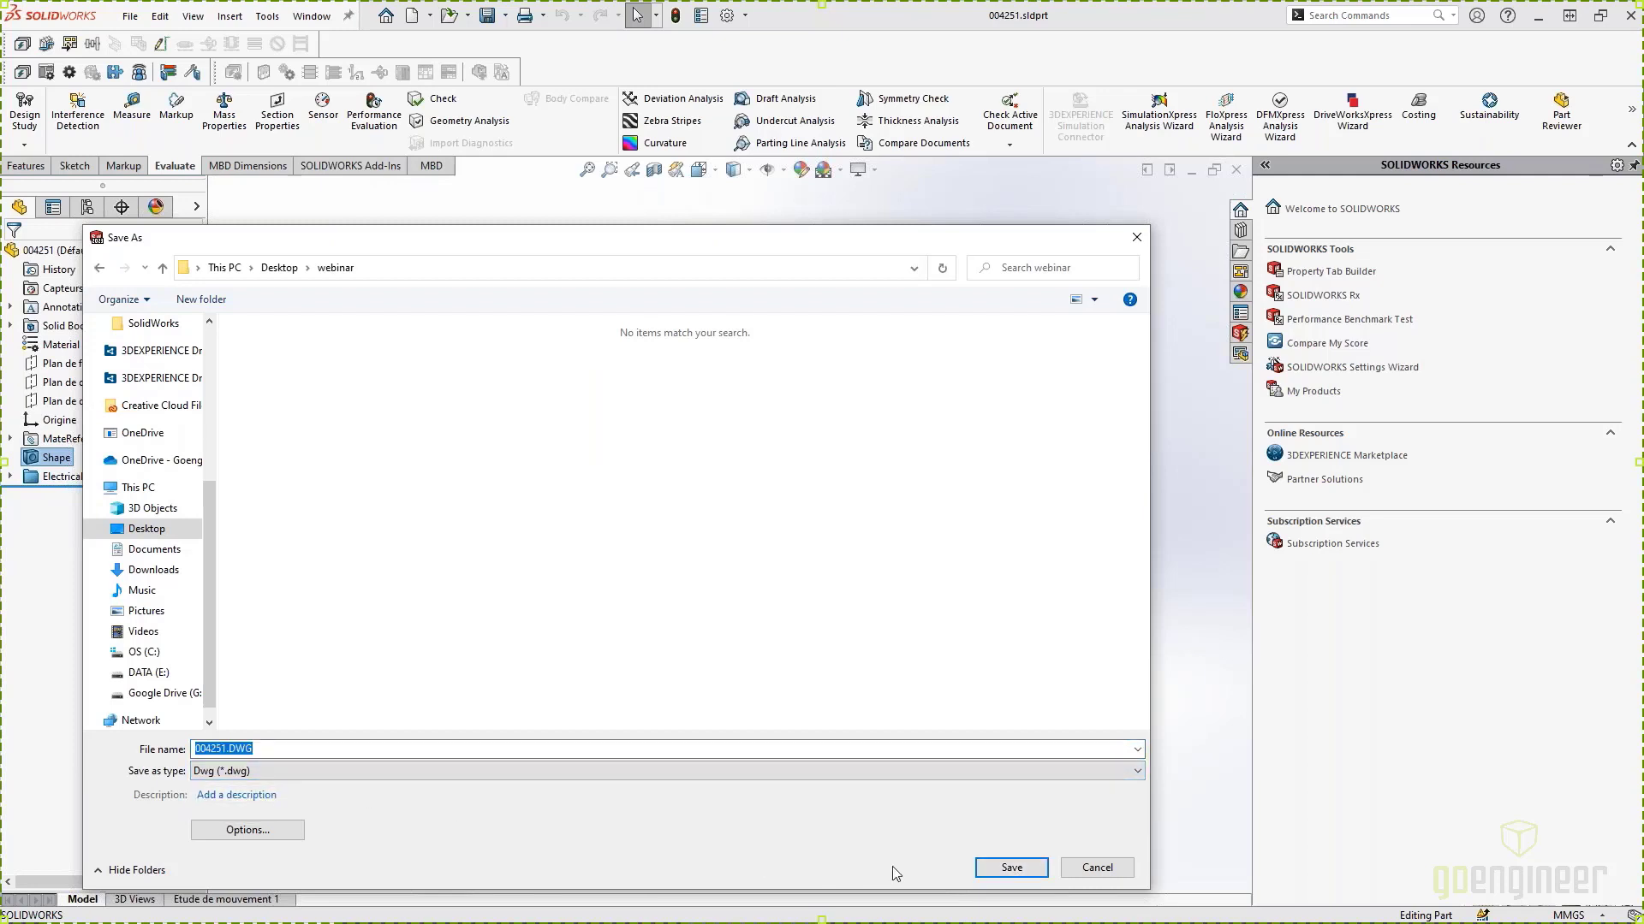
{"action": "left_click", "coordinate": [1011, 867]}
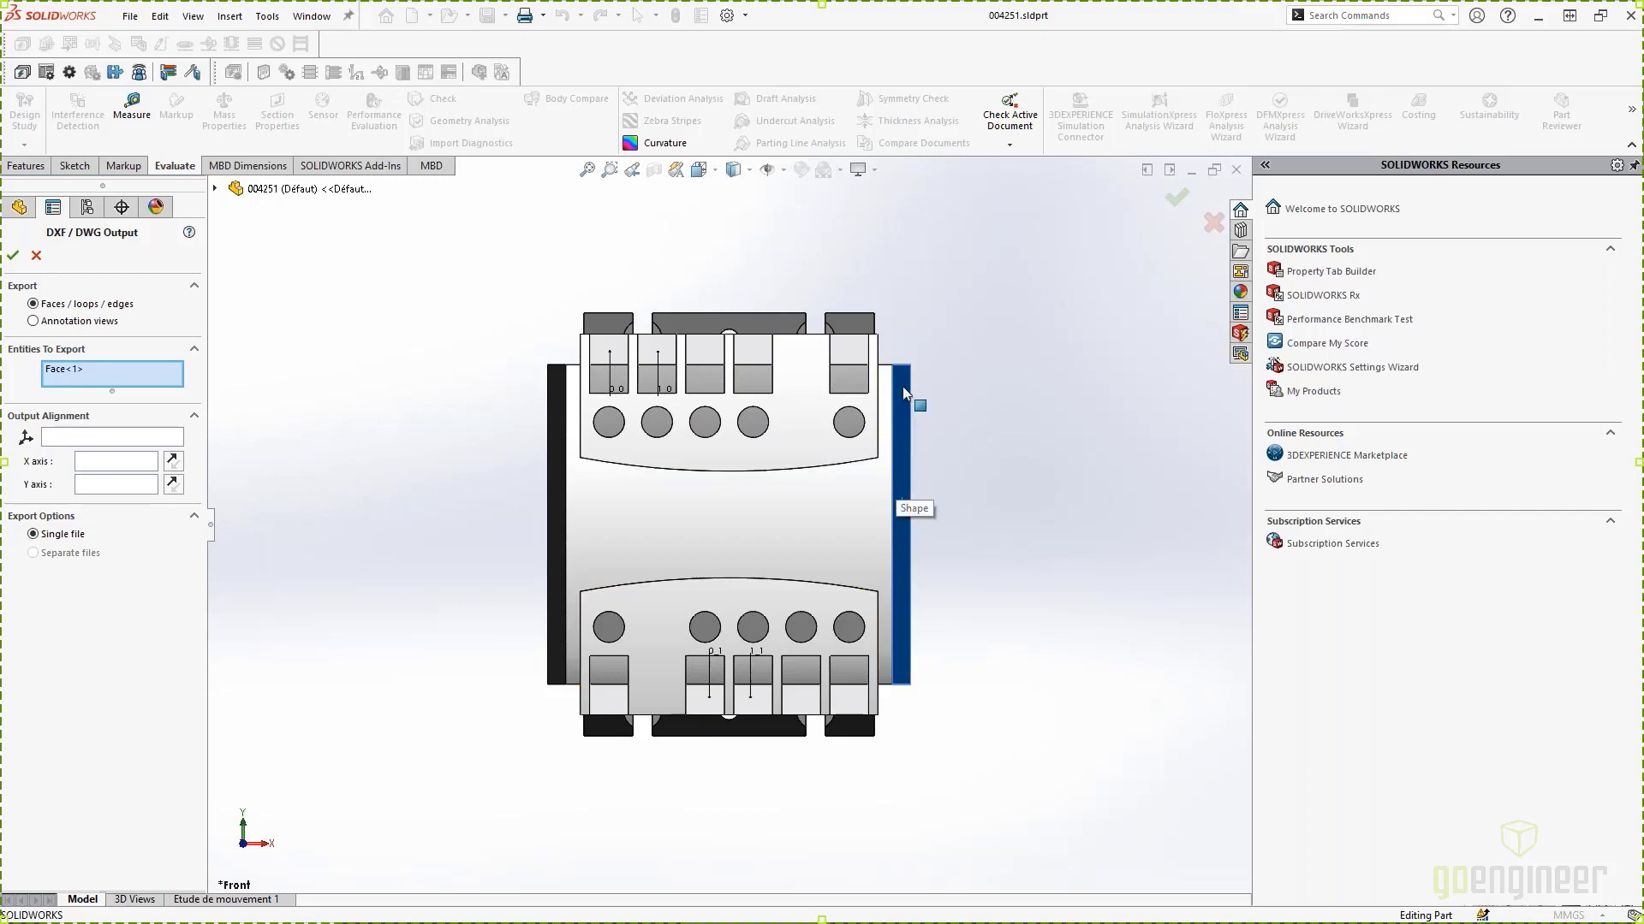
Step: Configure the DWG output to export annotation views with only the *Current view included, and generate the cleanup preview
{"action": "left_click", "coordinate": [558, 522]}
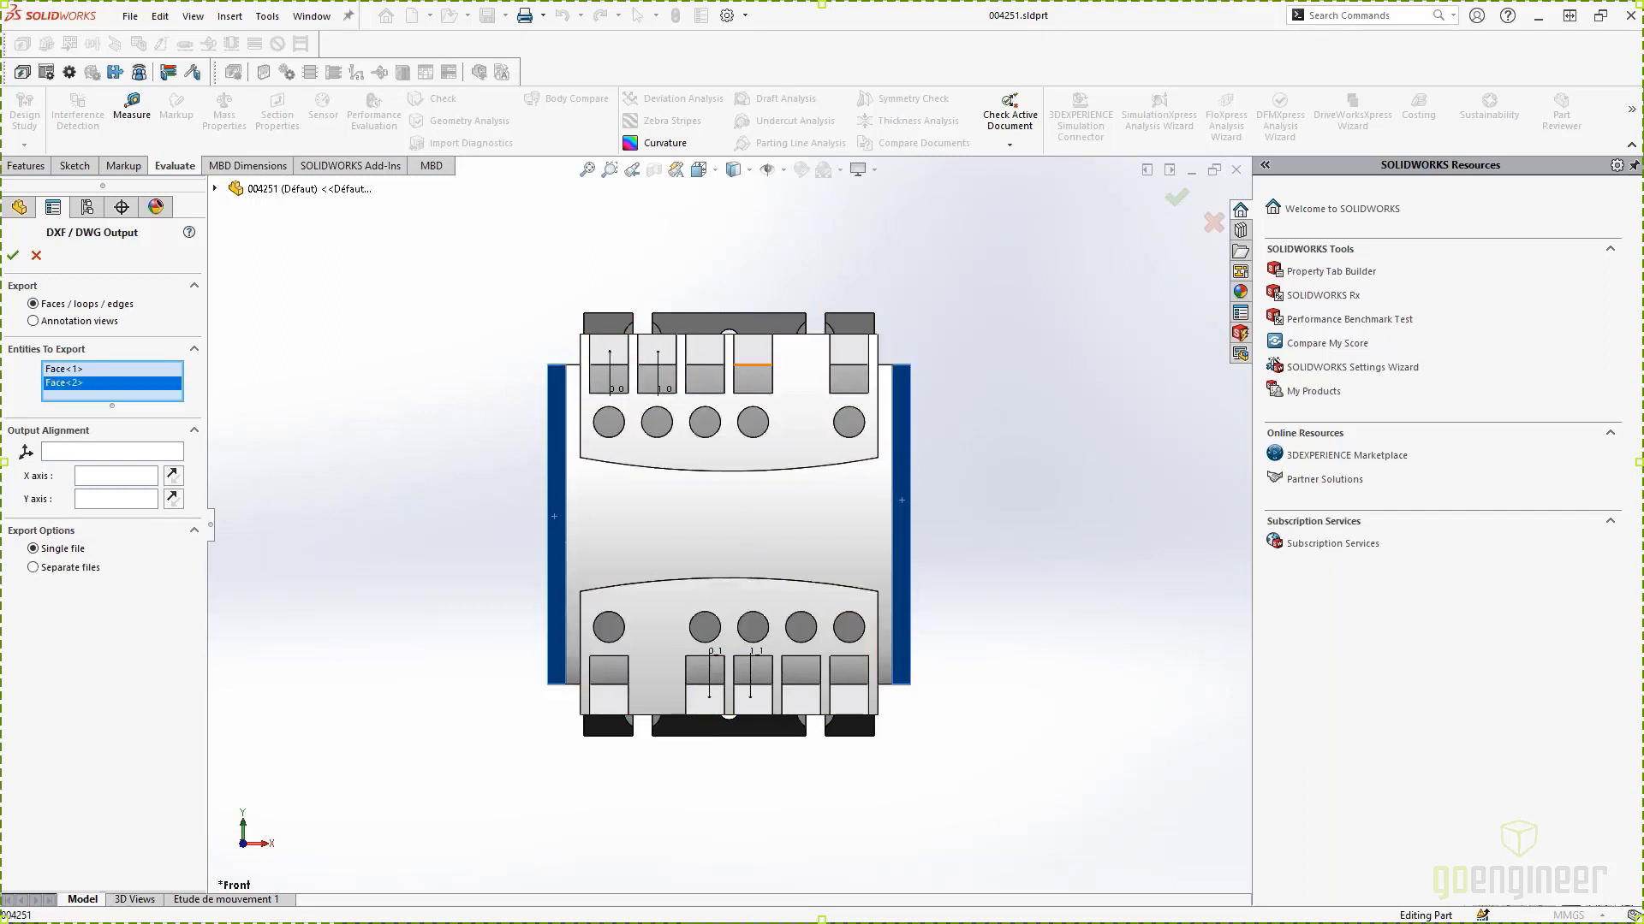
{"action": "left_click", "coordinate": [70, 323]}
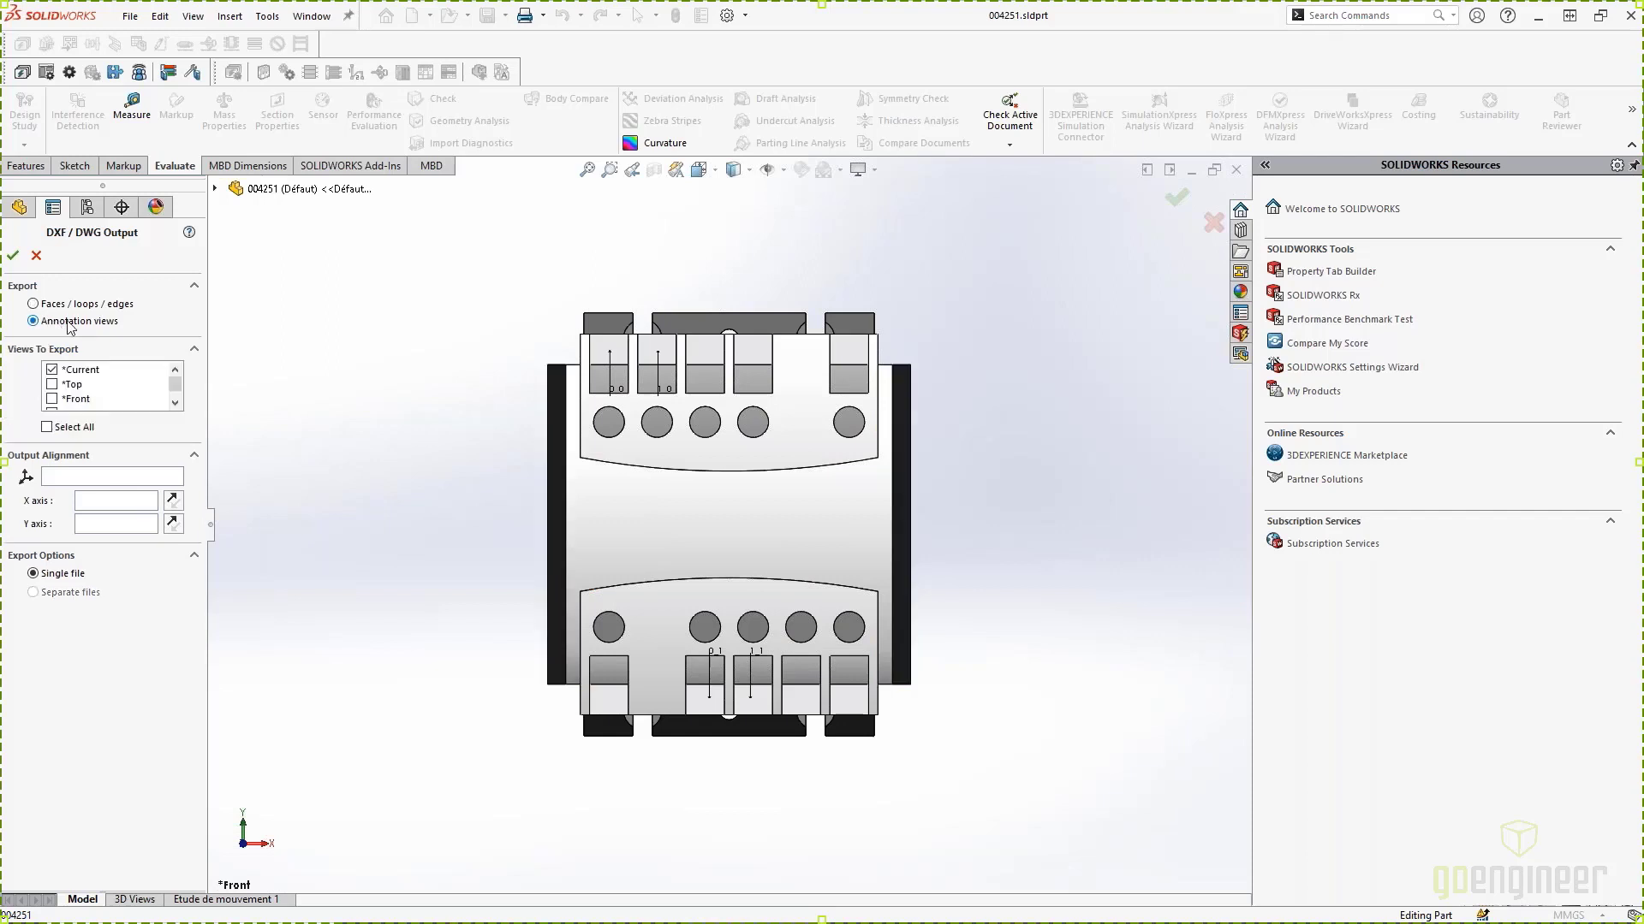
{"action": "left_click", "coordinate": [52, 370]}
{"action": "left_click", "coordinate": [52, 369]}
{"action": "left_click", "coordinate": [52, 399]}
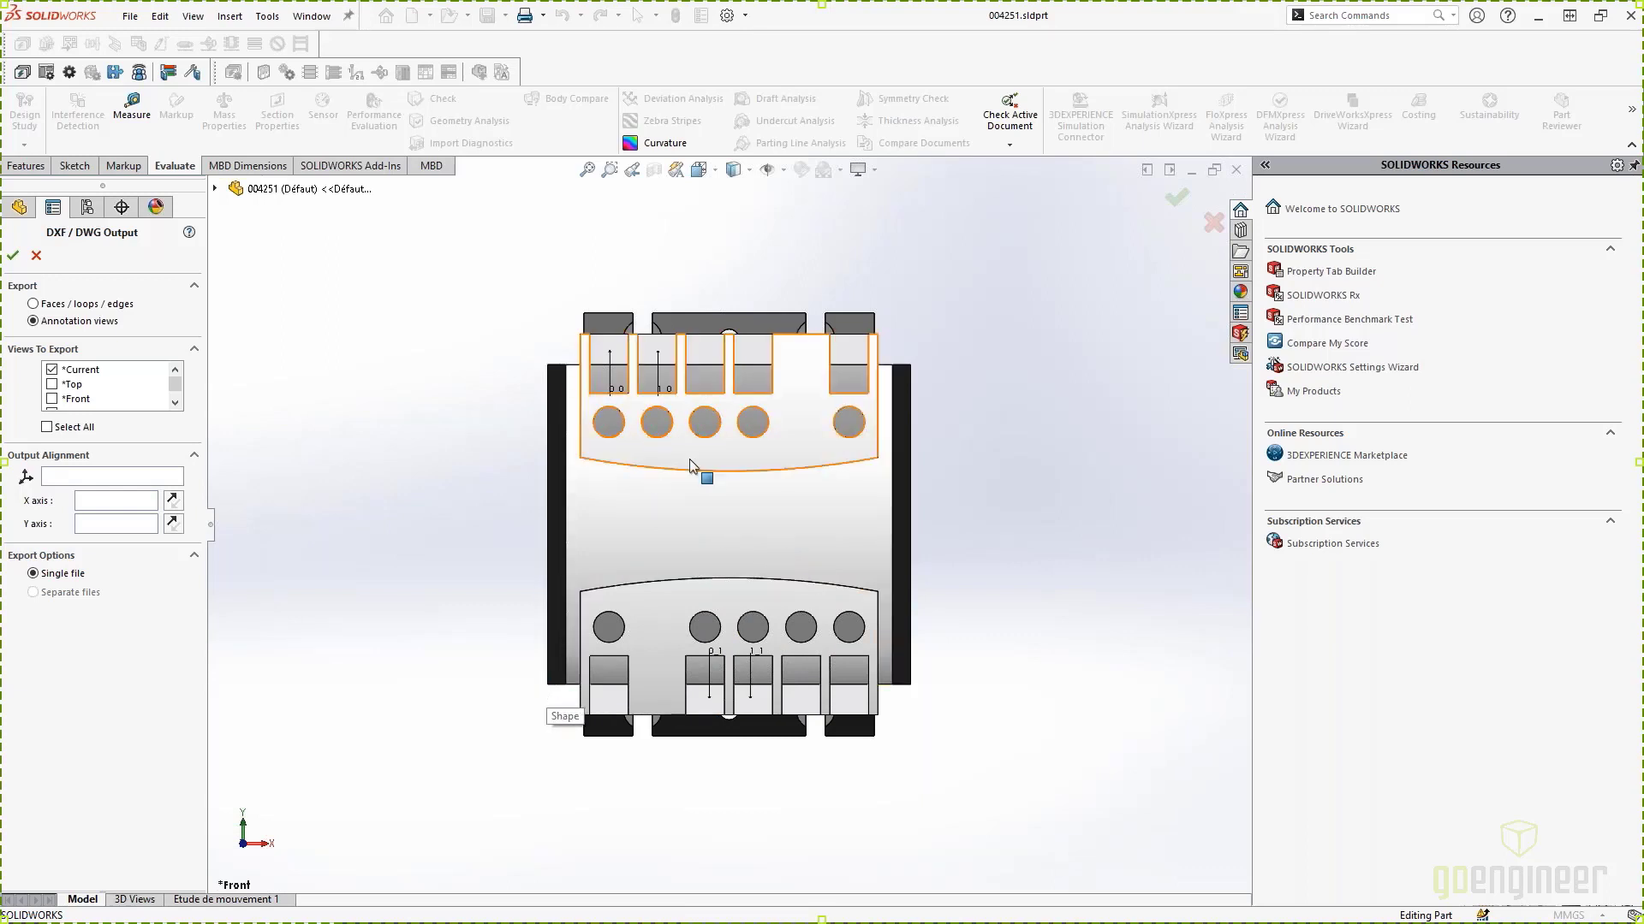
{"action": "left_click", "coordinate": [13, 255]}
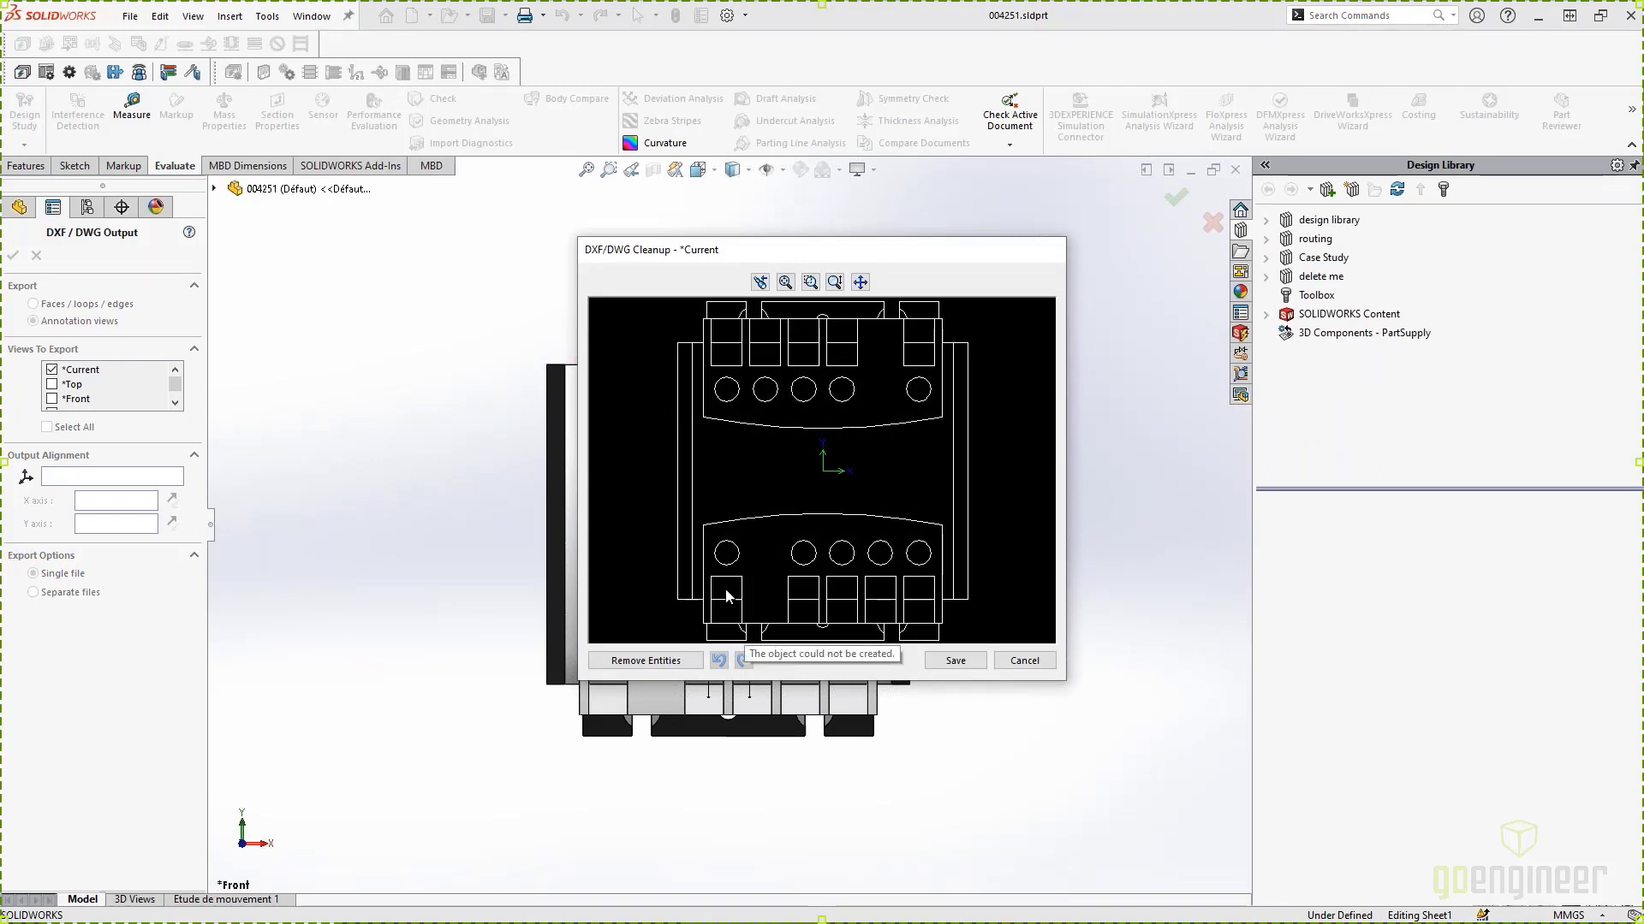
Step: Try removing the curved edges and side outlines of both terminal blocks from the cleanup preview, and undo both removals
{"action": "left_click", "coordinate": [651, 660]}
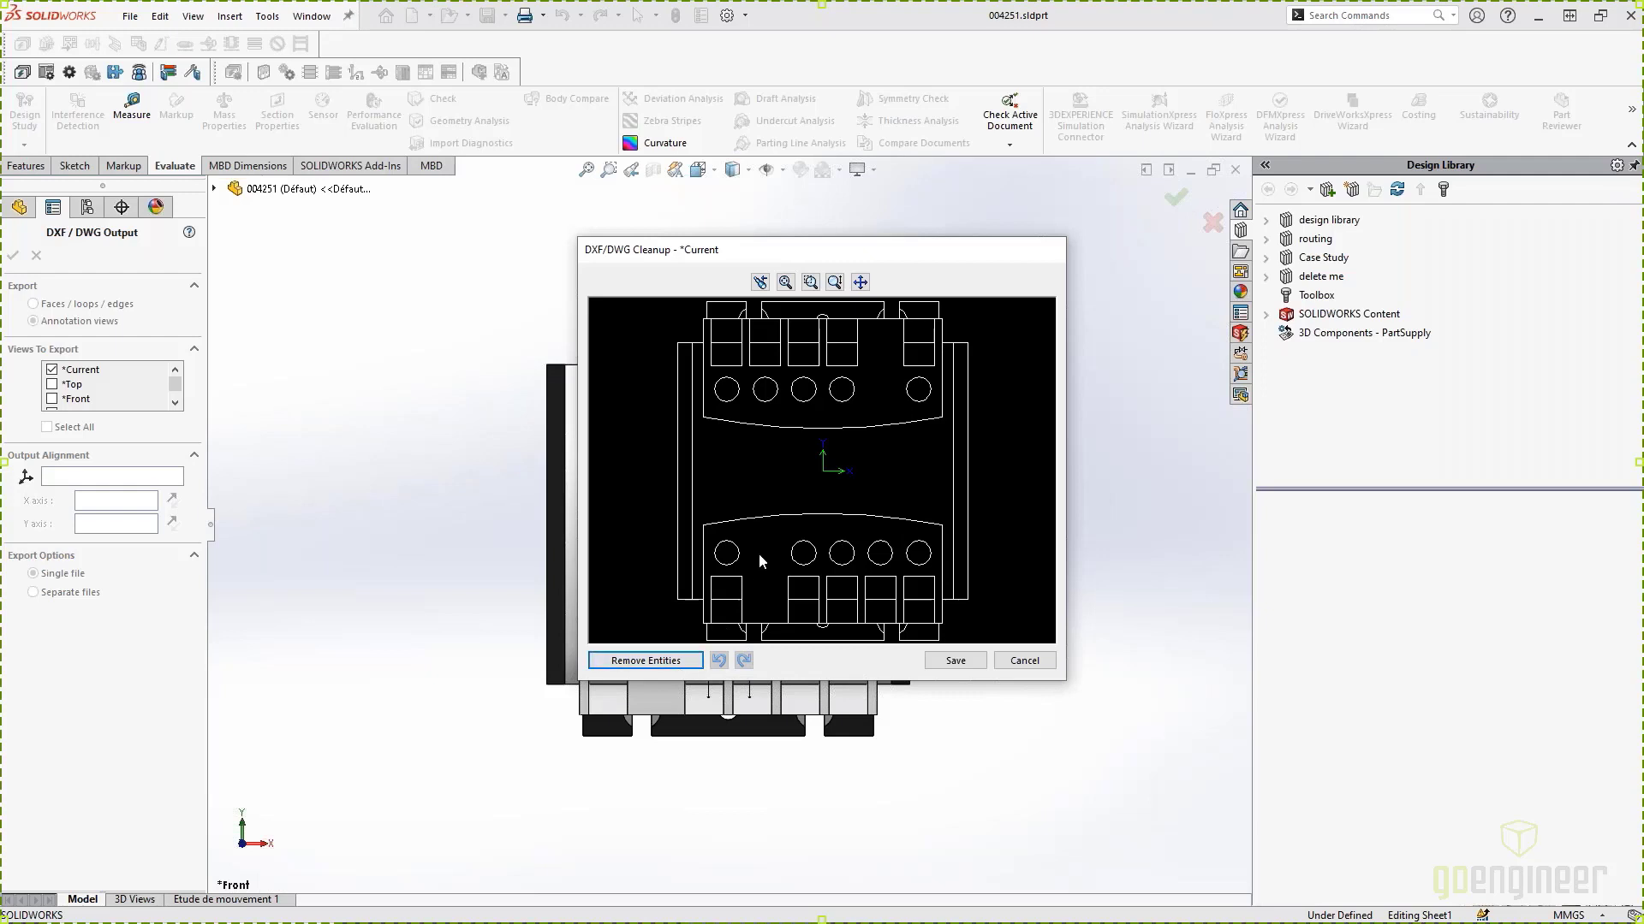
{"action": "left_click", "coordinate": [767, 514]}
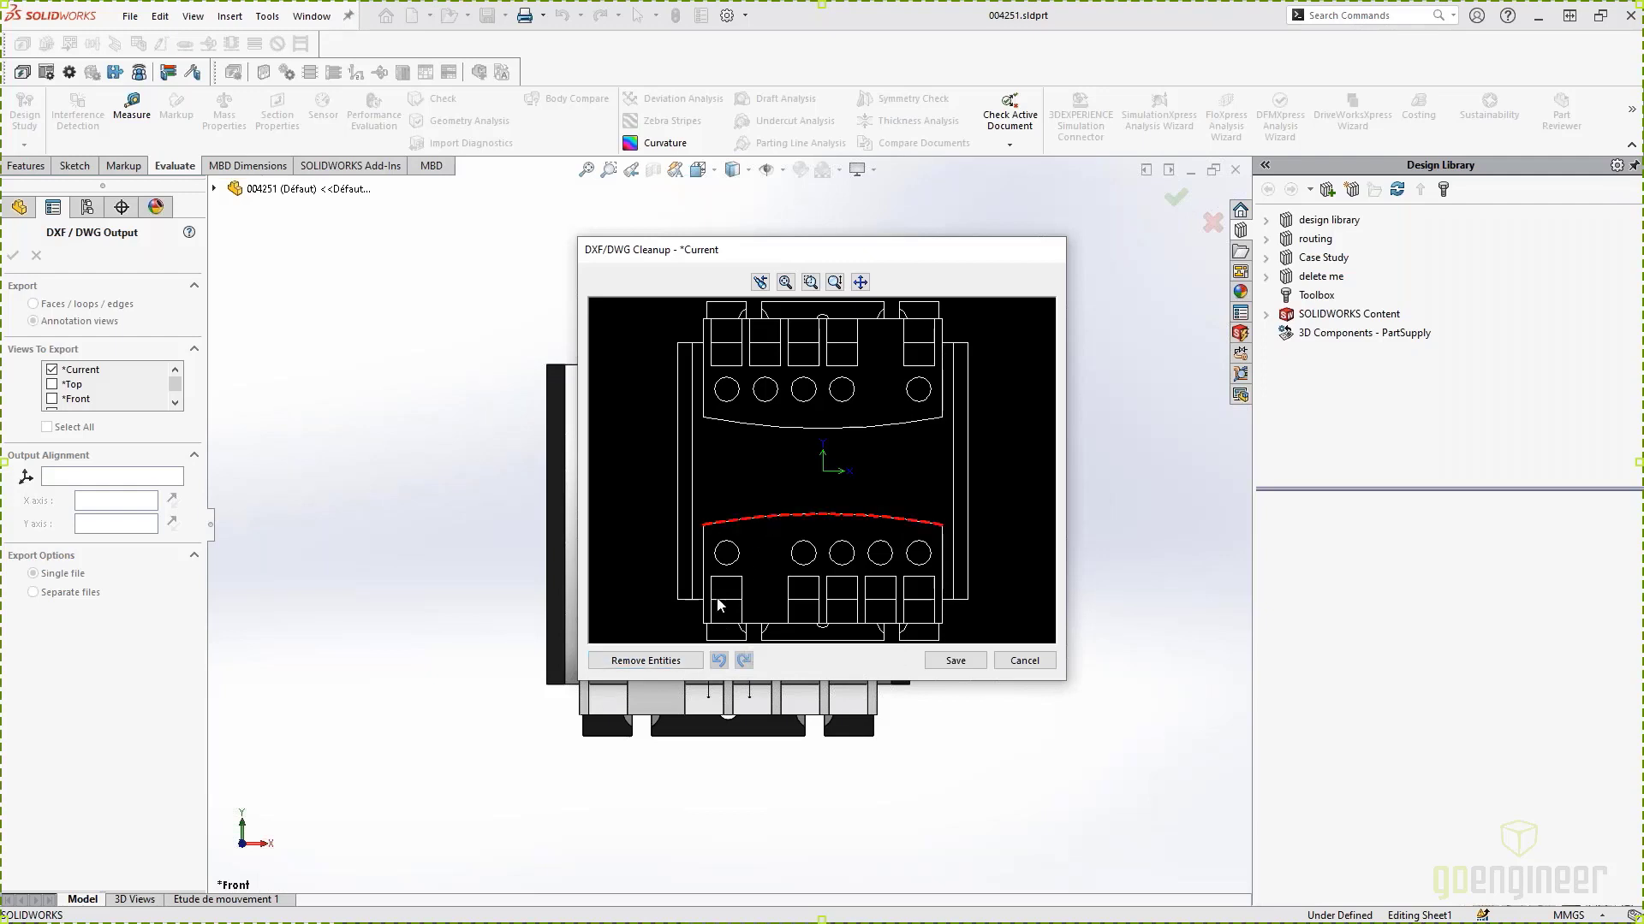
{"action": "left_click", "coordinate": [651, 660]}
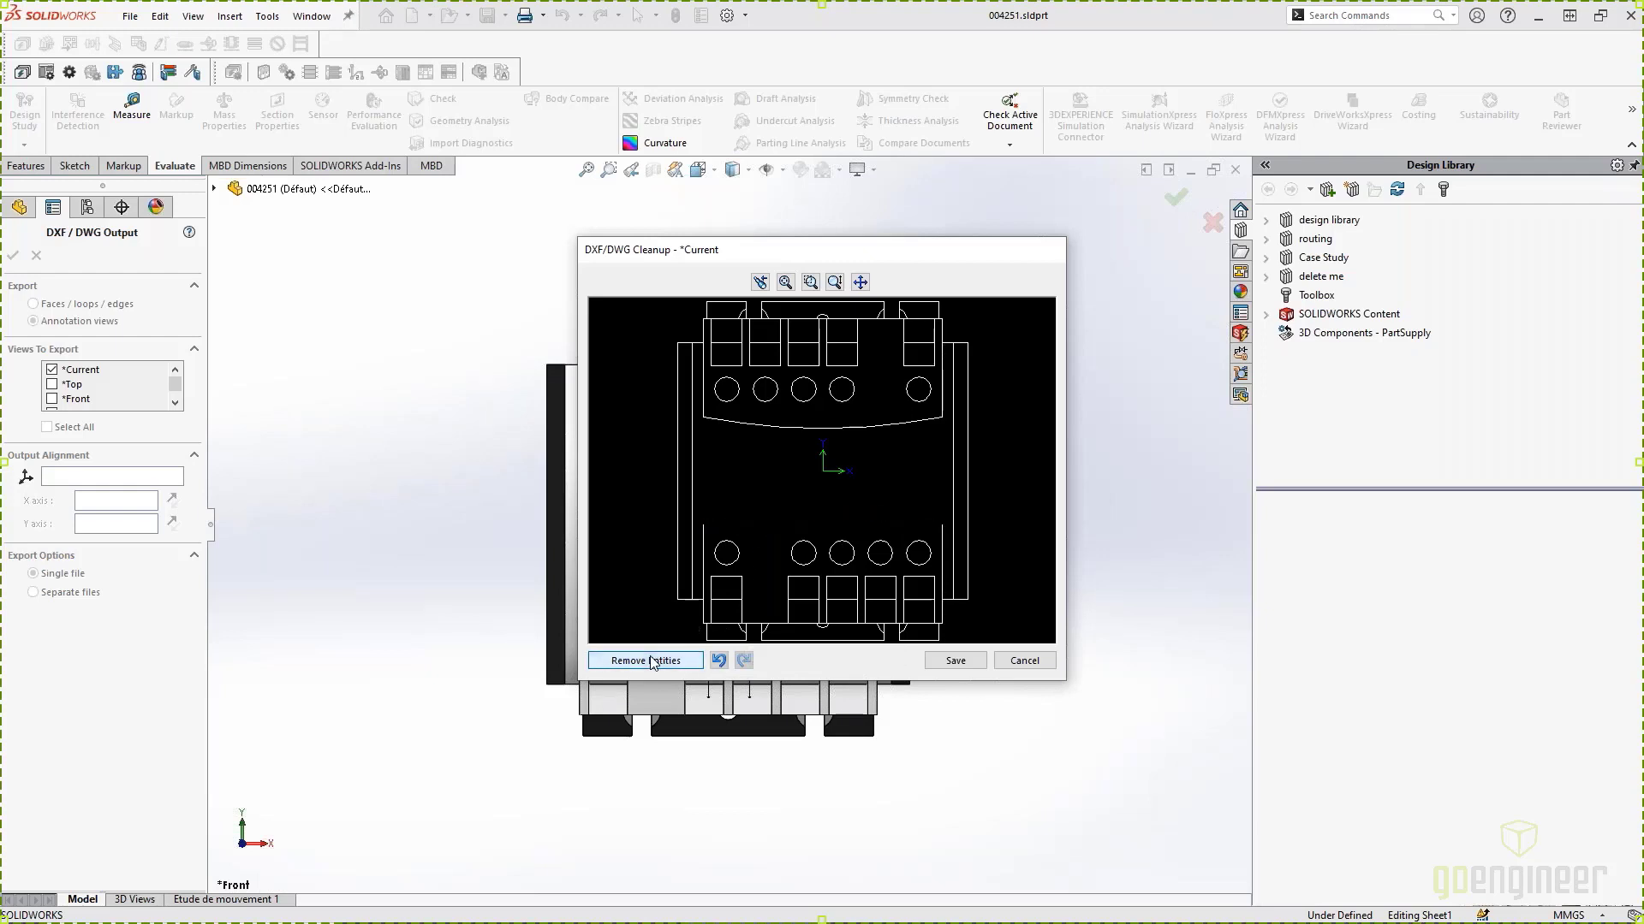
{"action": "left_click", "coordinate": [705, 548]}
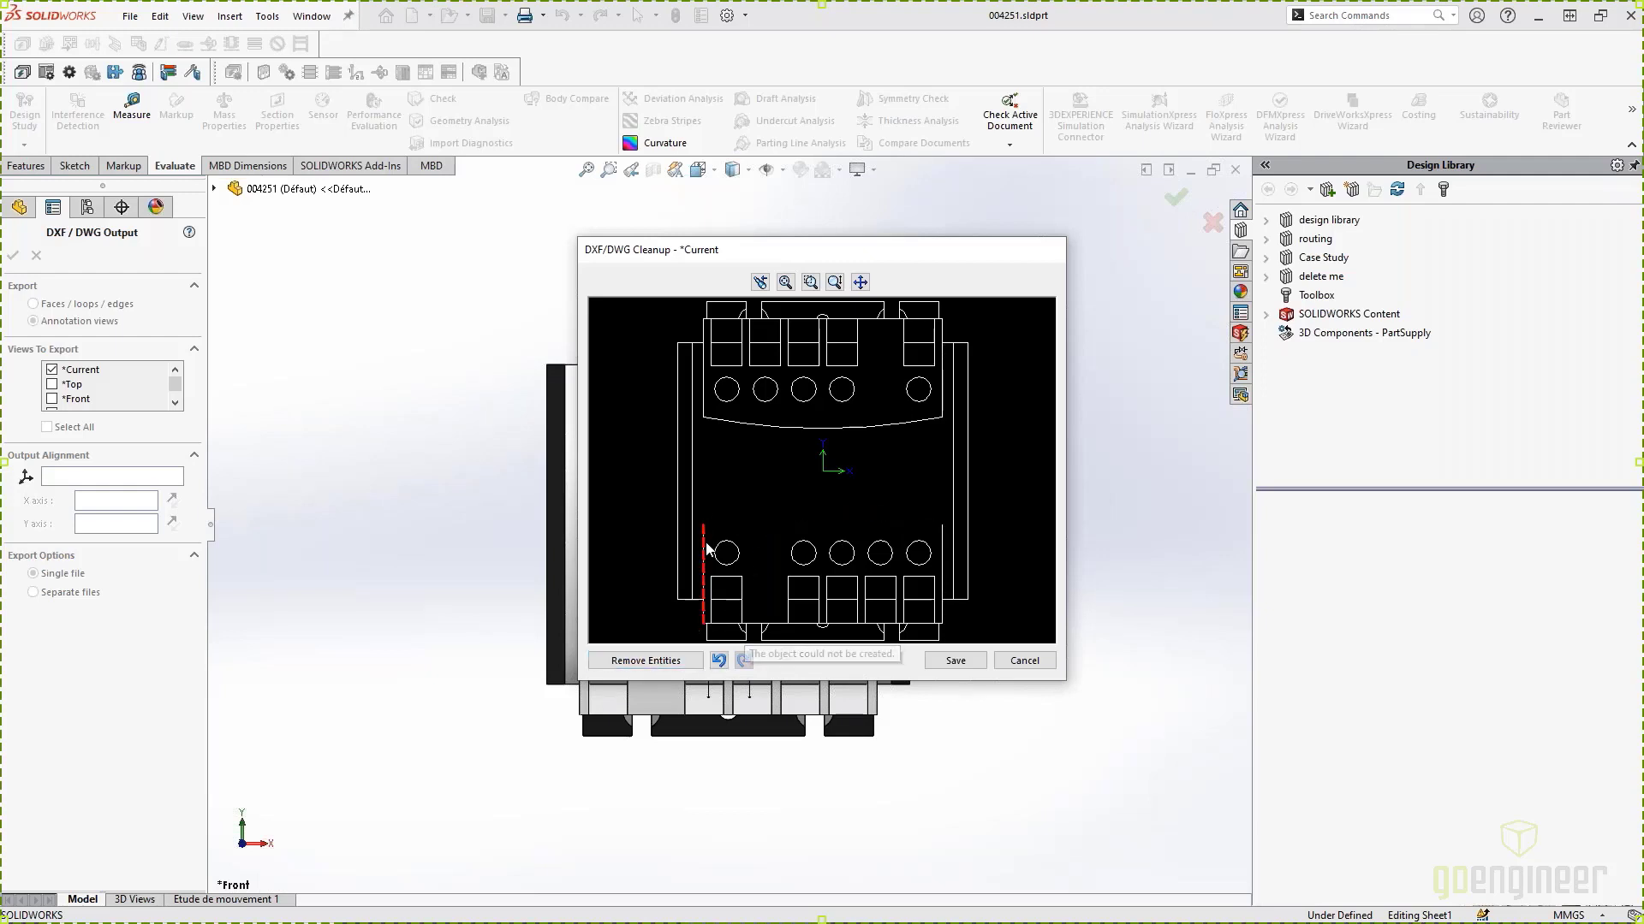
{"action": "left_click", "coordinate": [943, 557]}
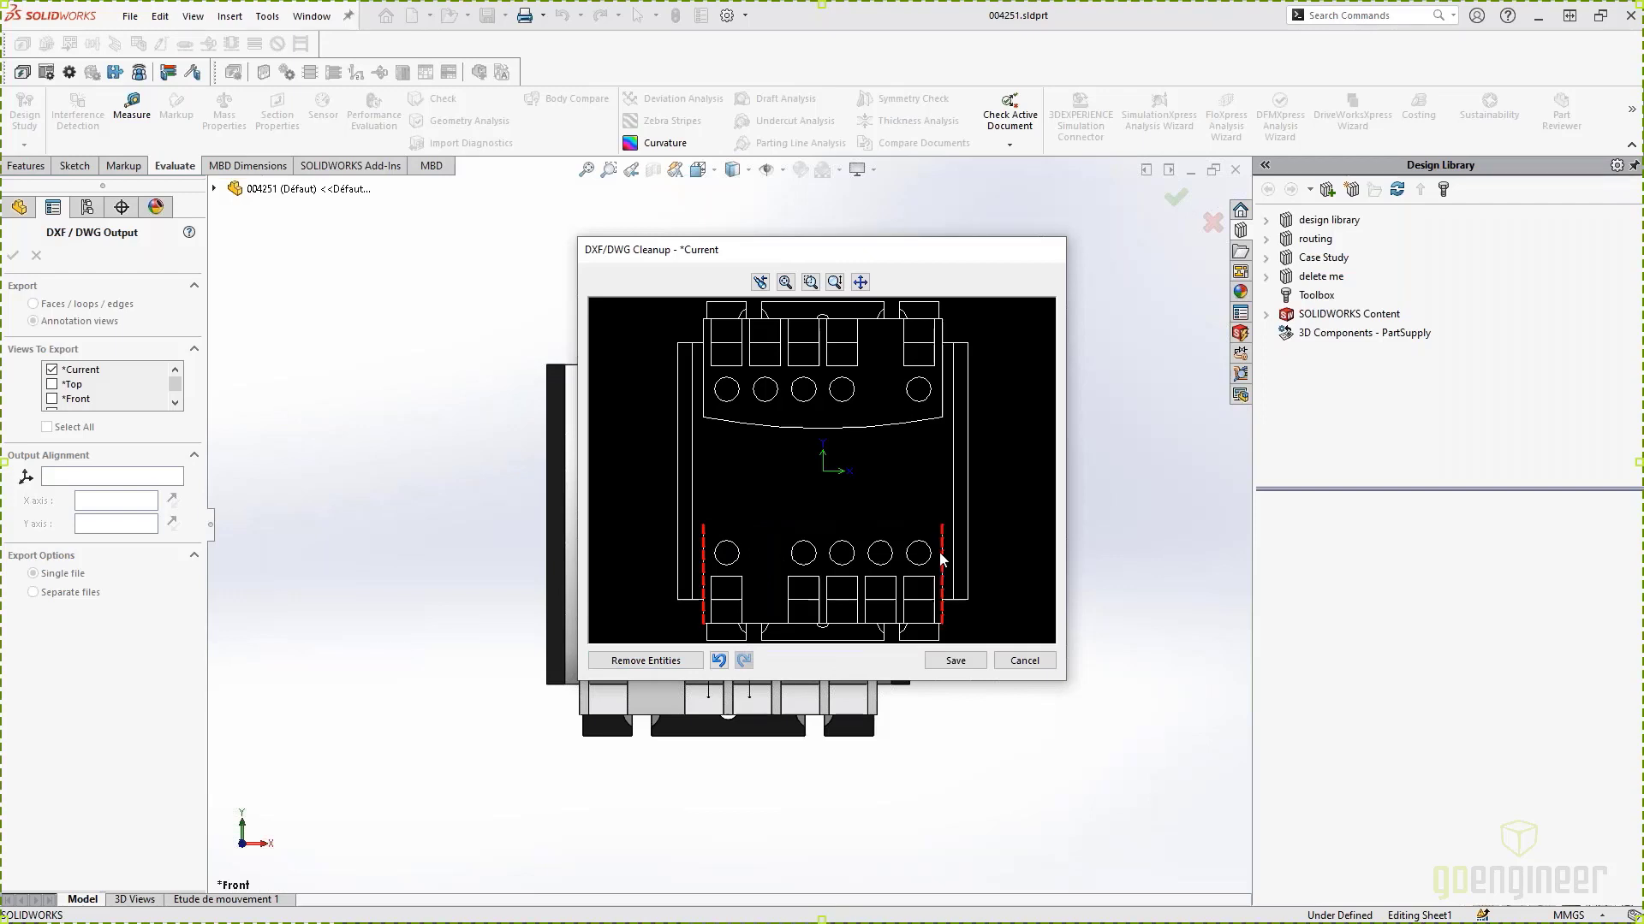
{"action": "left_click", "coordinate": [933, 421]}
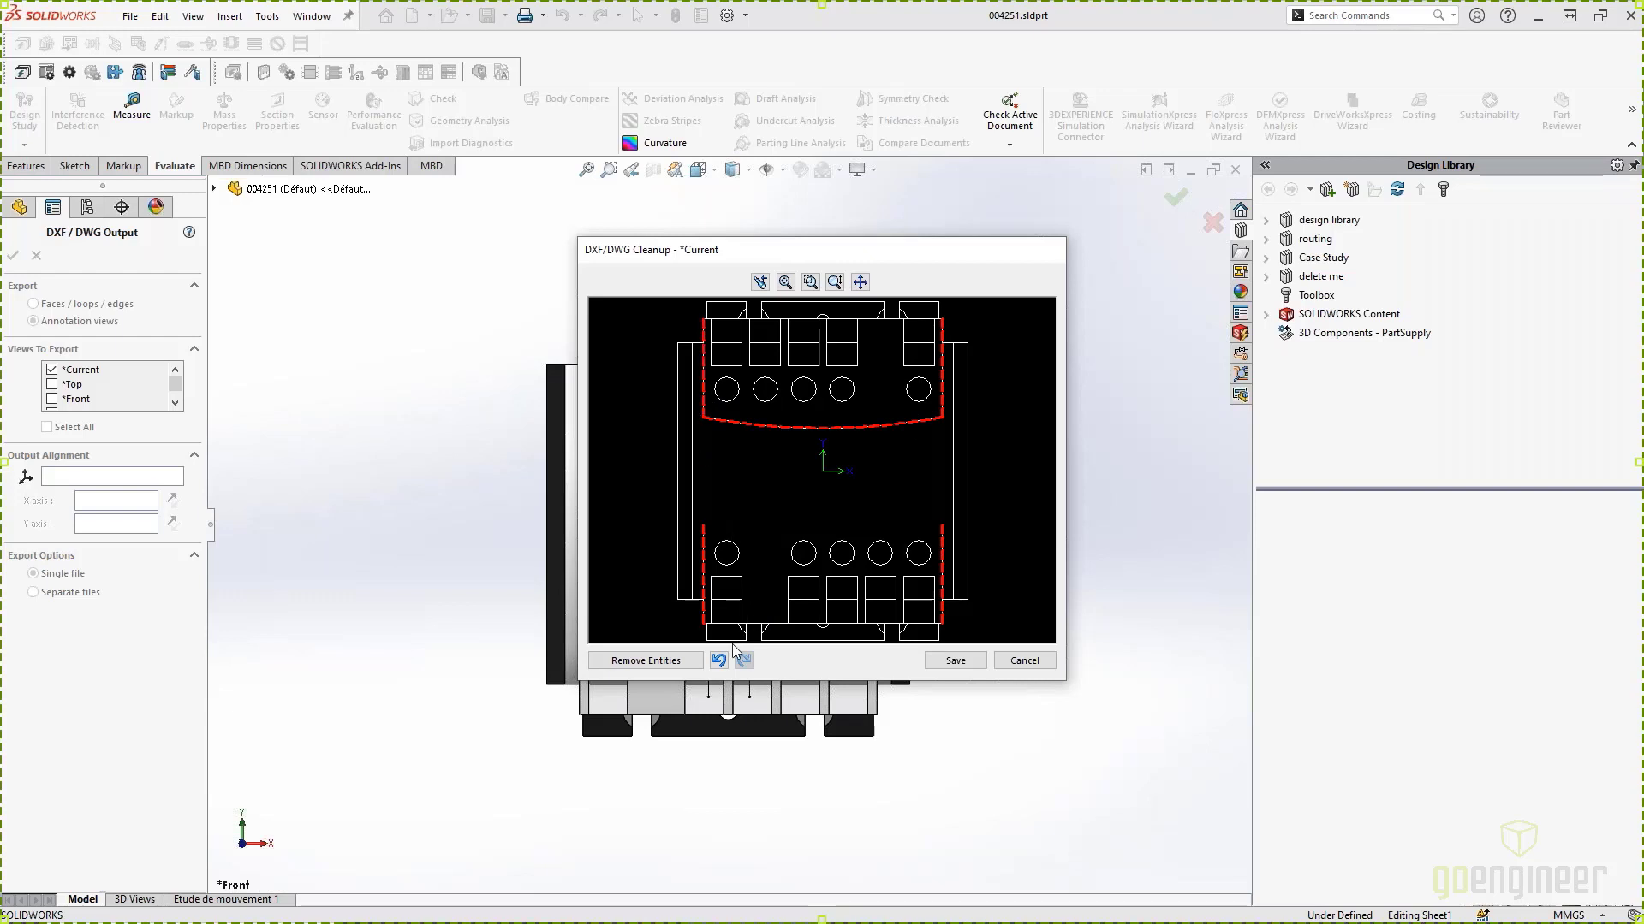
{"action": "left_click", "coordinate": [646, 660]}
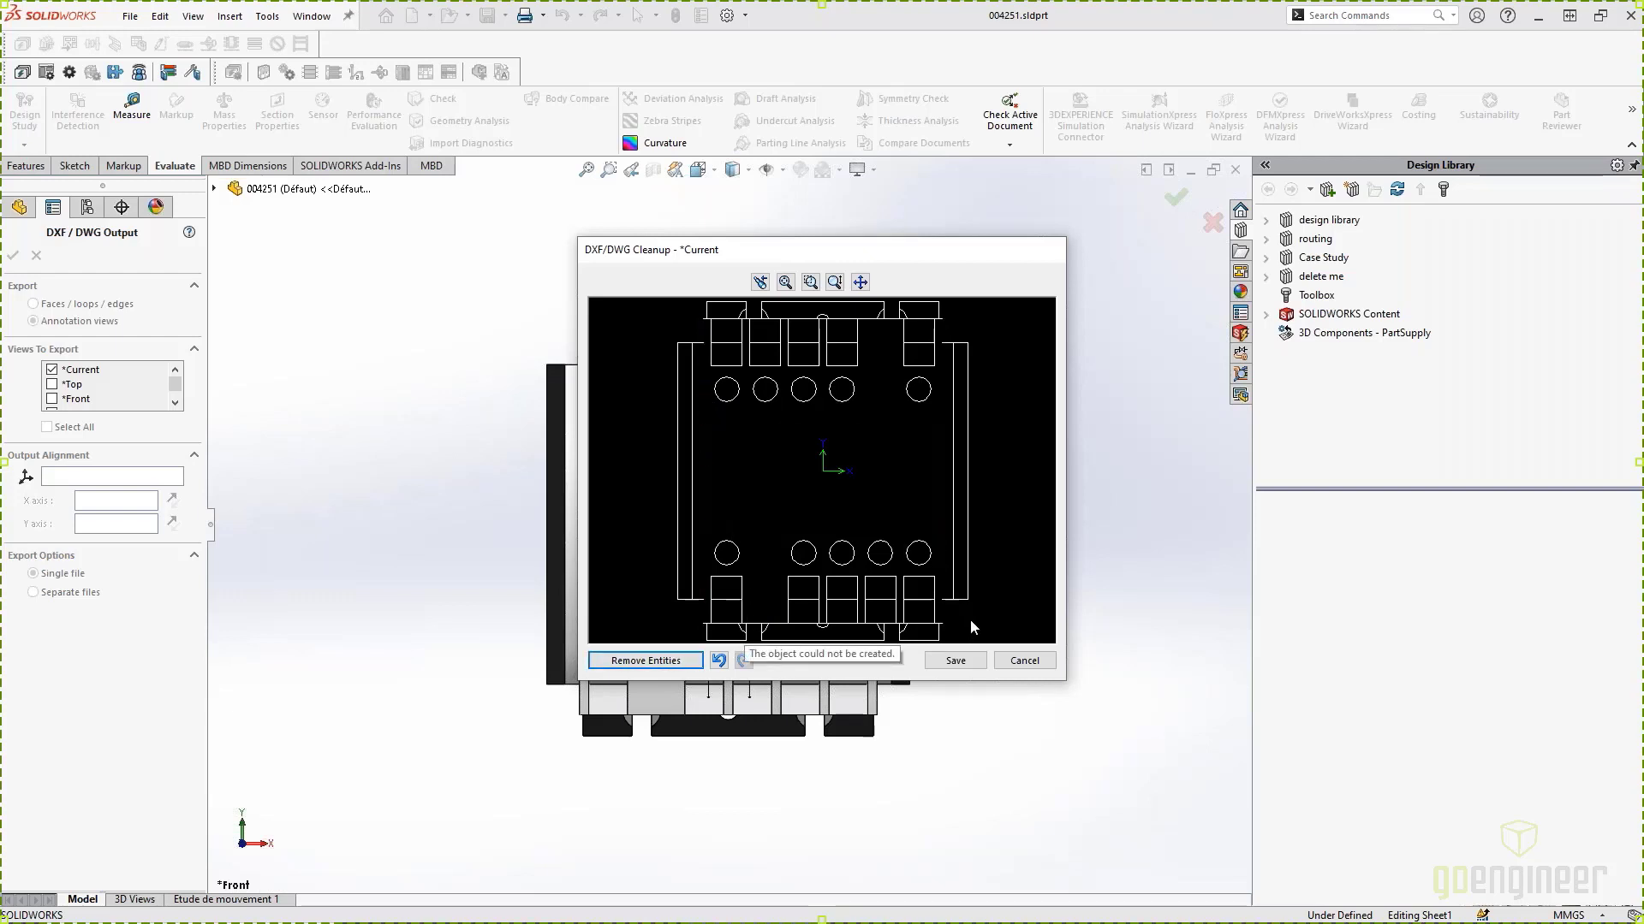
{"action": "left_click", "coordinate": [721, 660]}
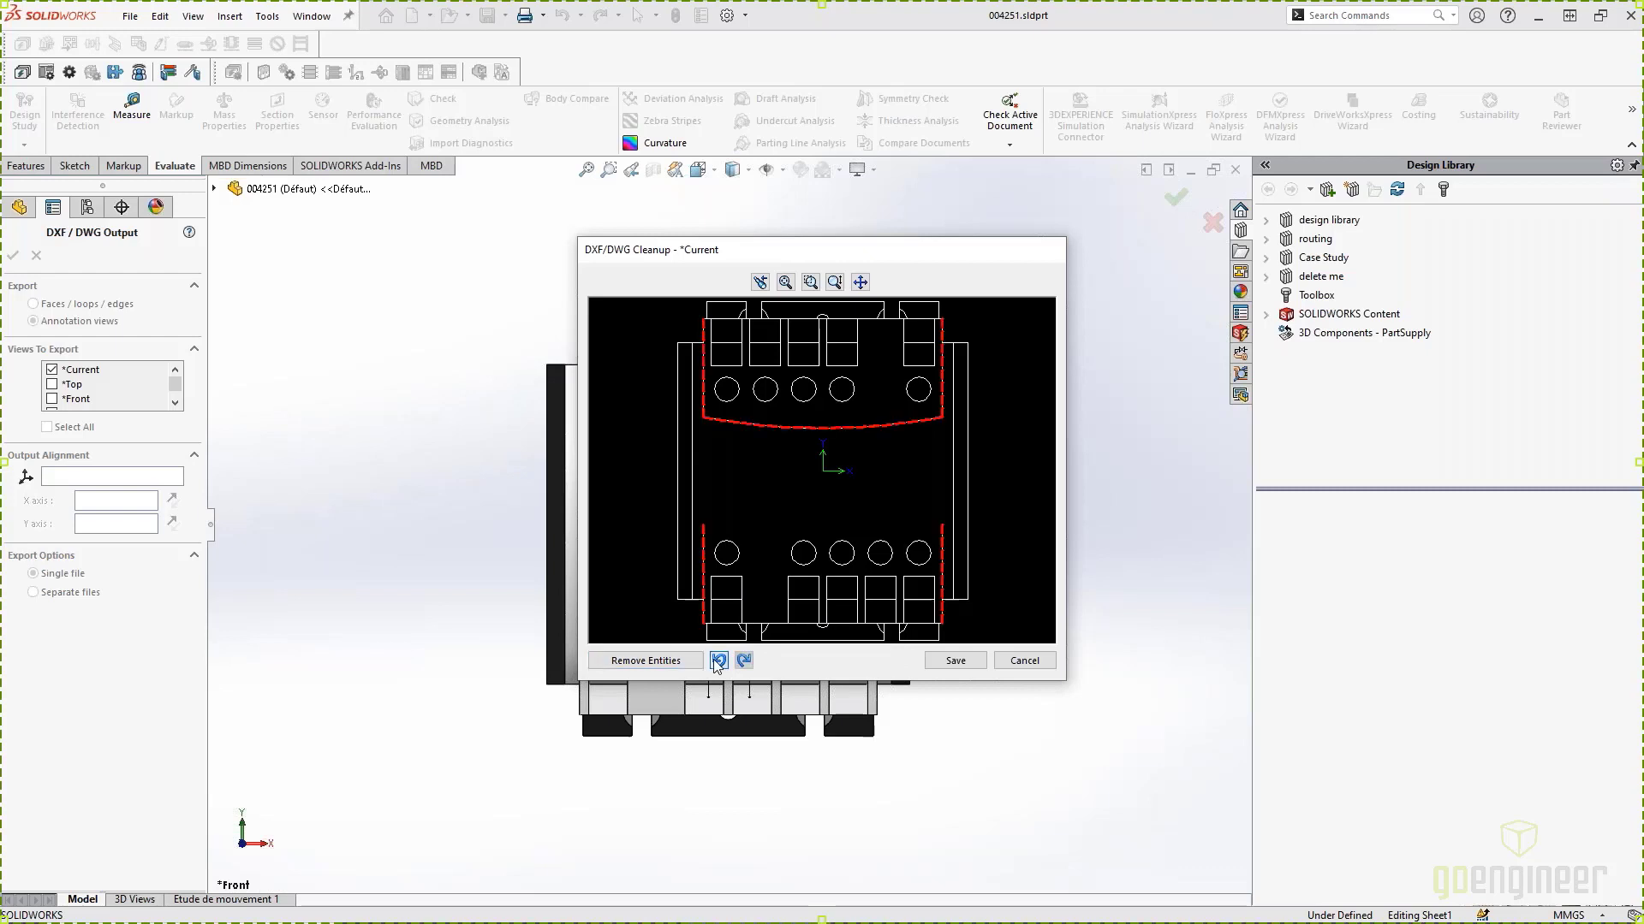
{"action": "left_click", "coordinate": [723, 660]}
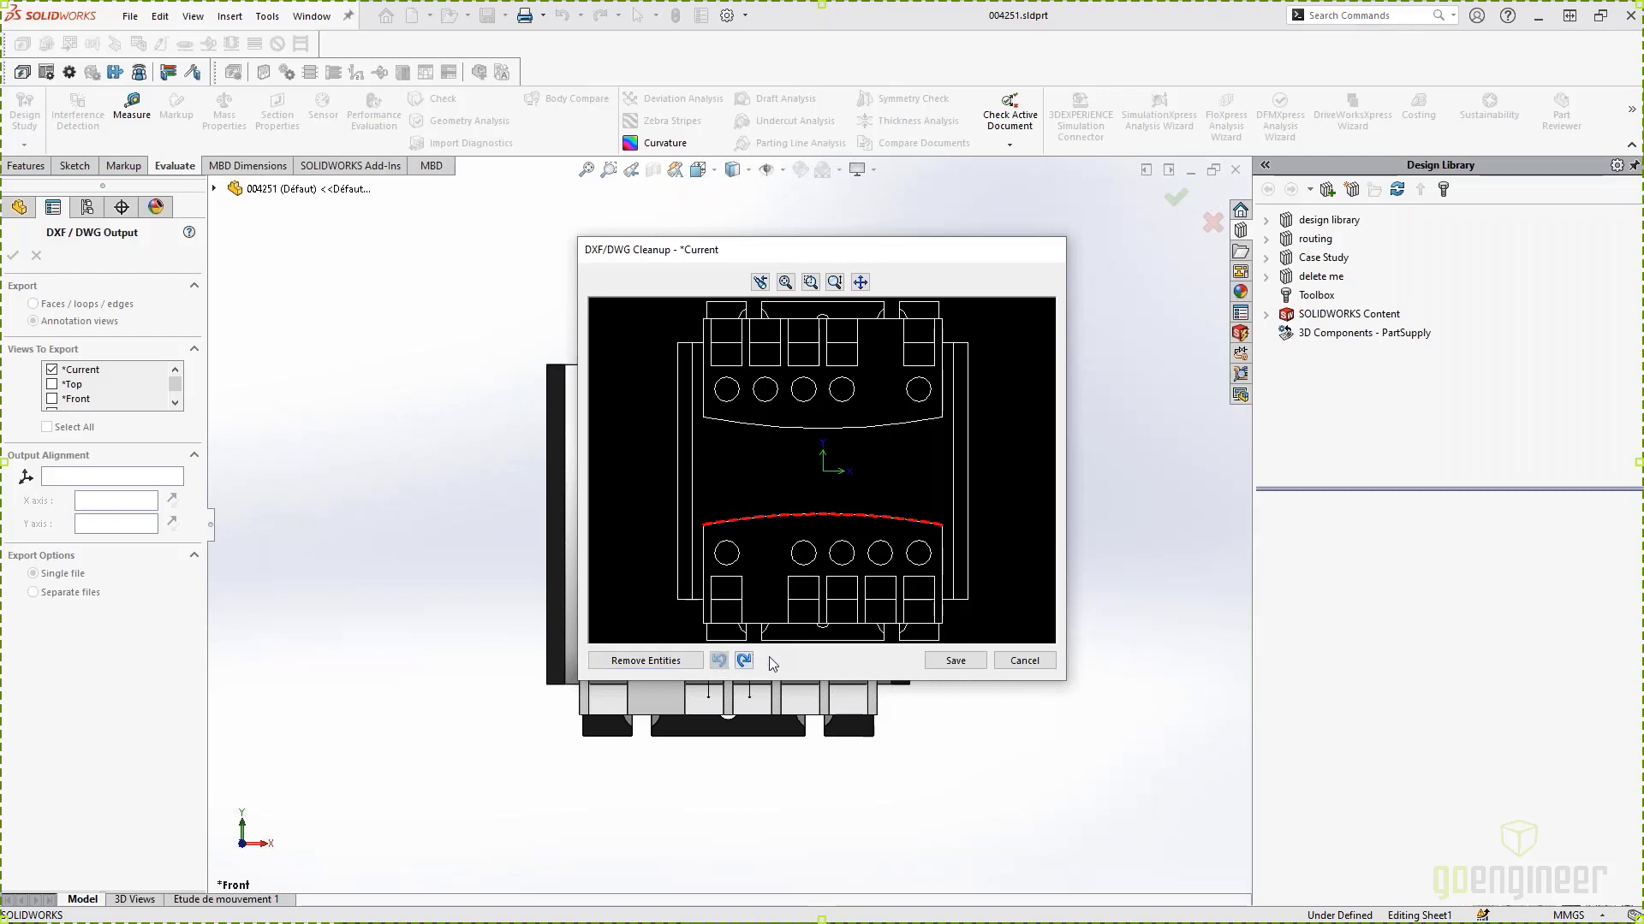
Step: Save the DWG export and open symbol management in SOLIDWORKS Electrical Schematic
{"action": "left_click", "coordinate": [955, 661]}
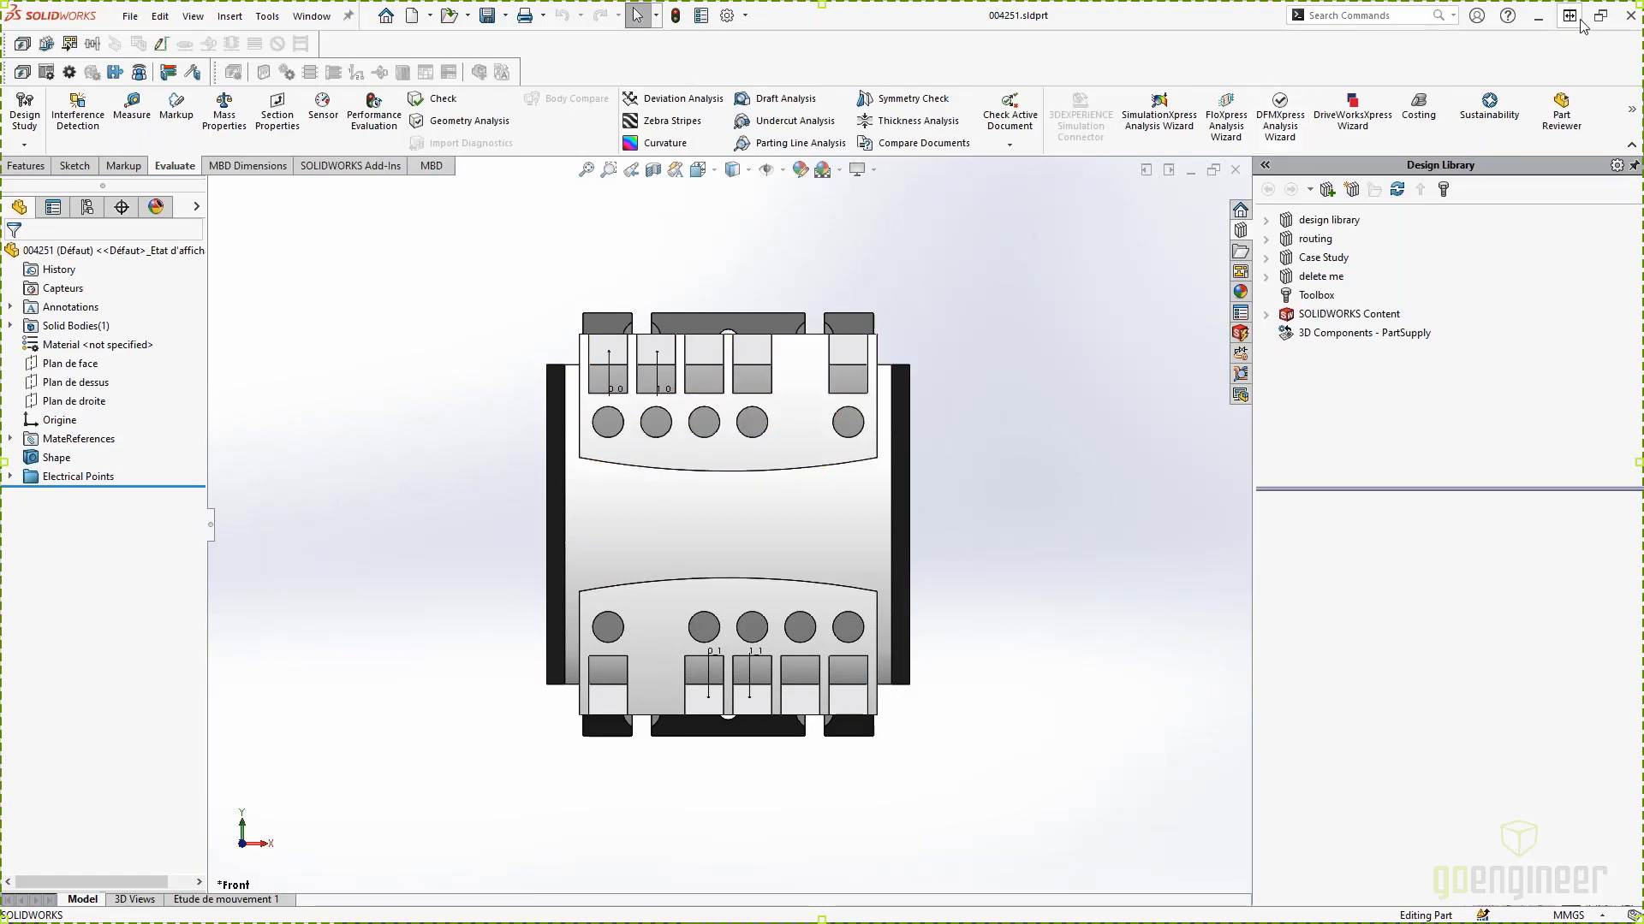
{"action": "left_click", "coordinate": [1540, 17]}
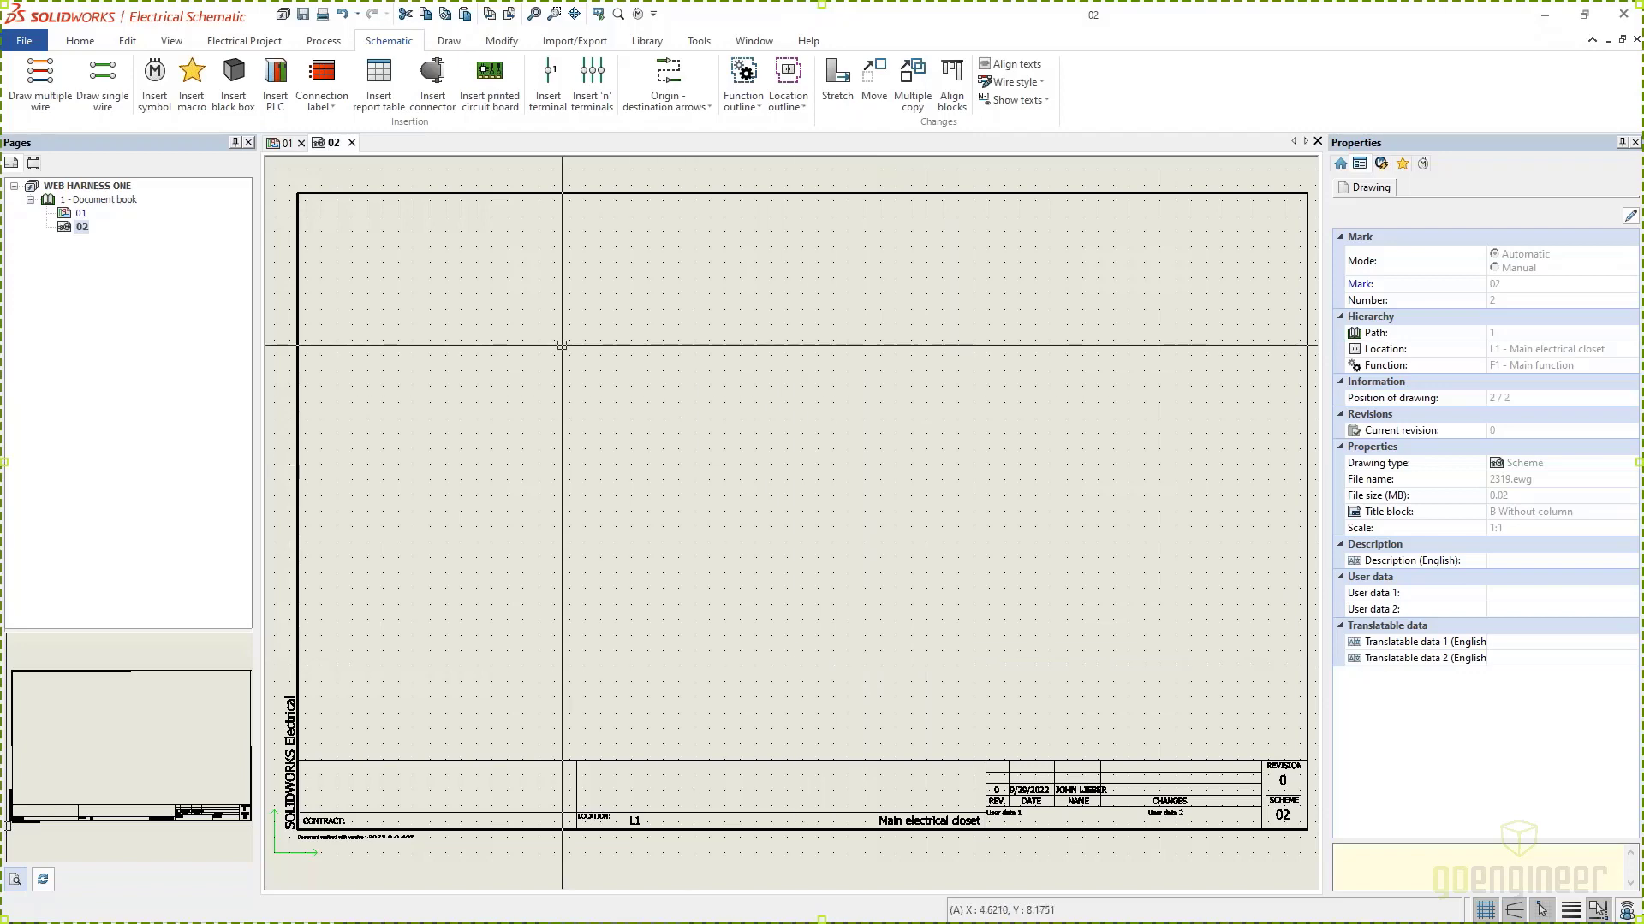
{"action": "left_click", "coordinate": [642, 45]}
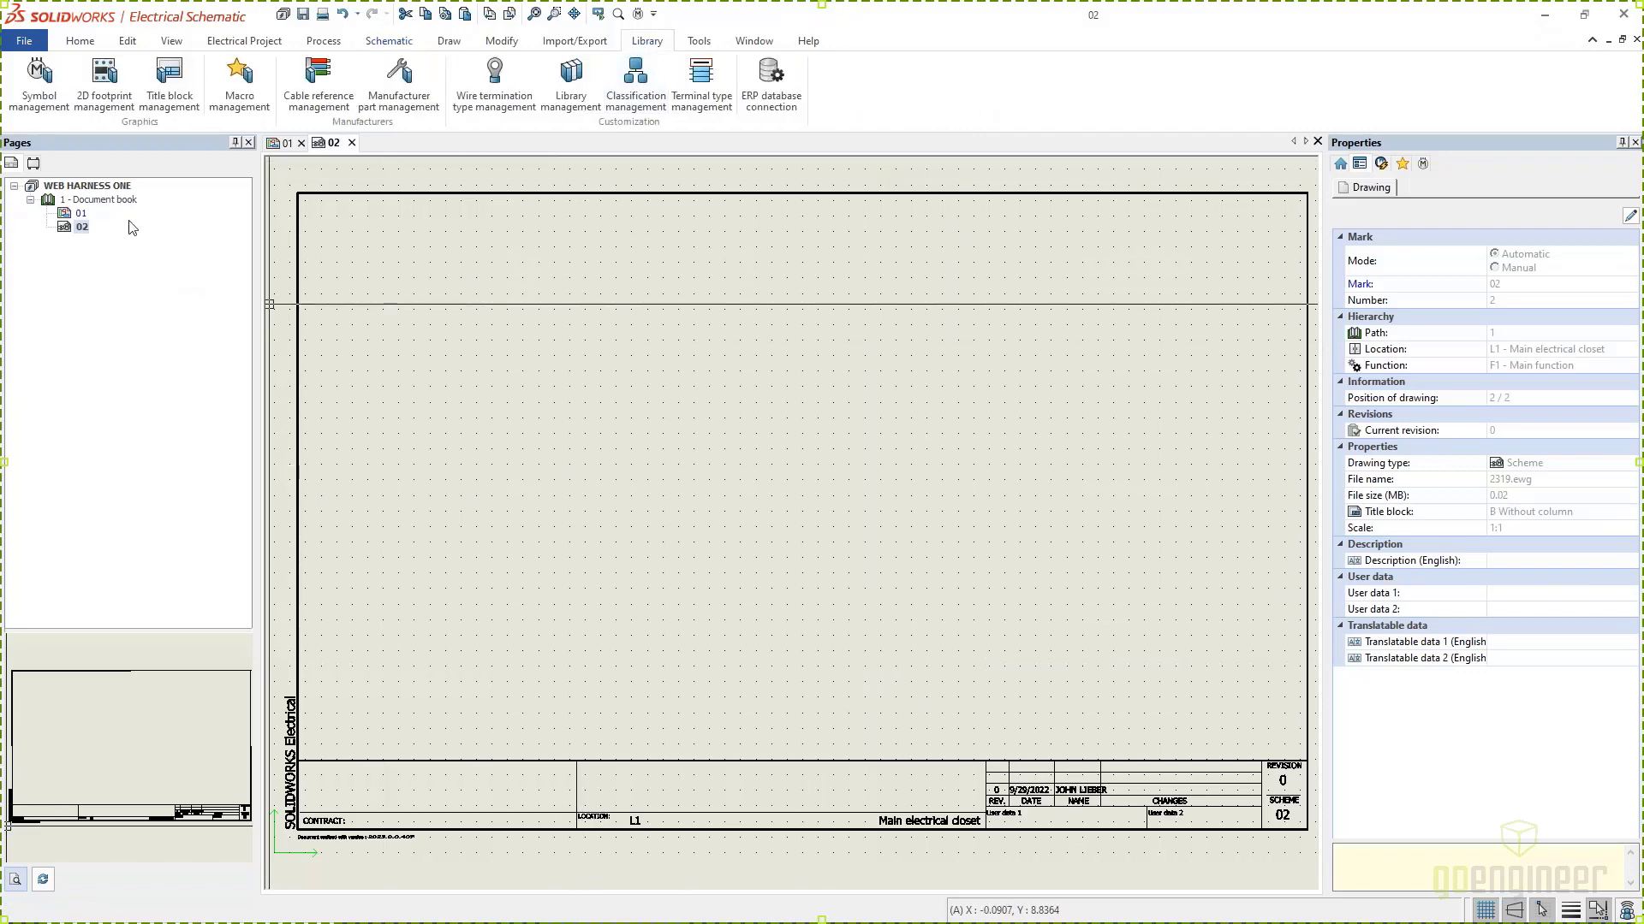
{"action": "left_click", "coordinate": [54, 108]}
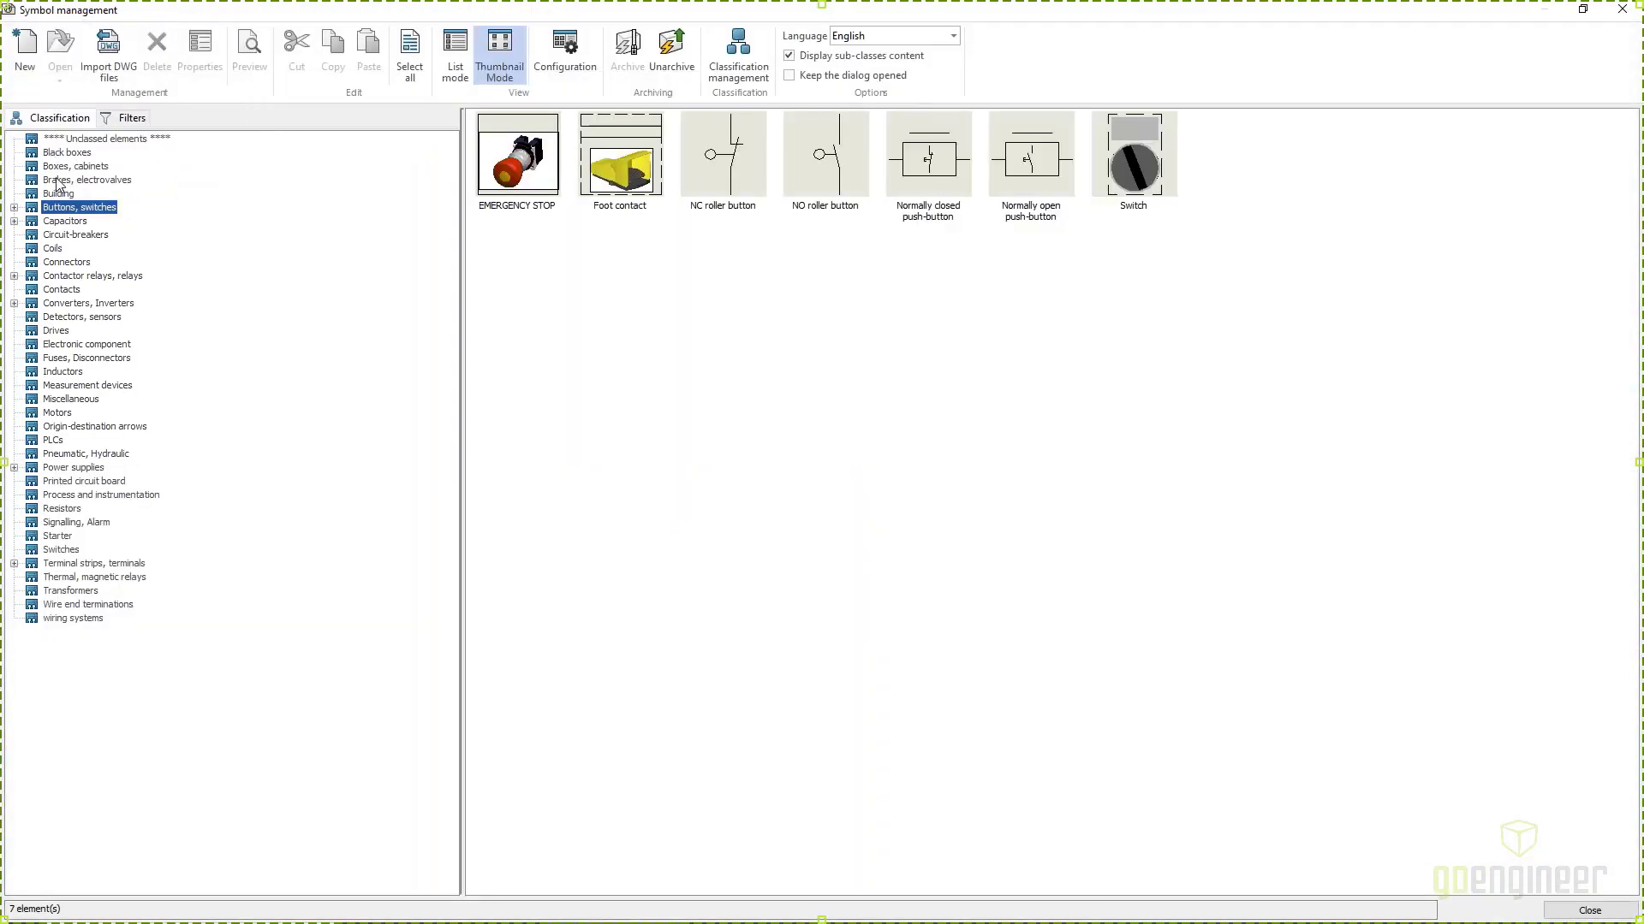
Step: Create a multiwire symbol with the description RELAY SYMBOL in the Contactor relays, relays class
{"action": "left_click", "coordinate": [76, 275]}
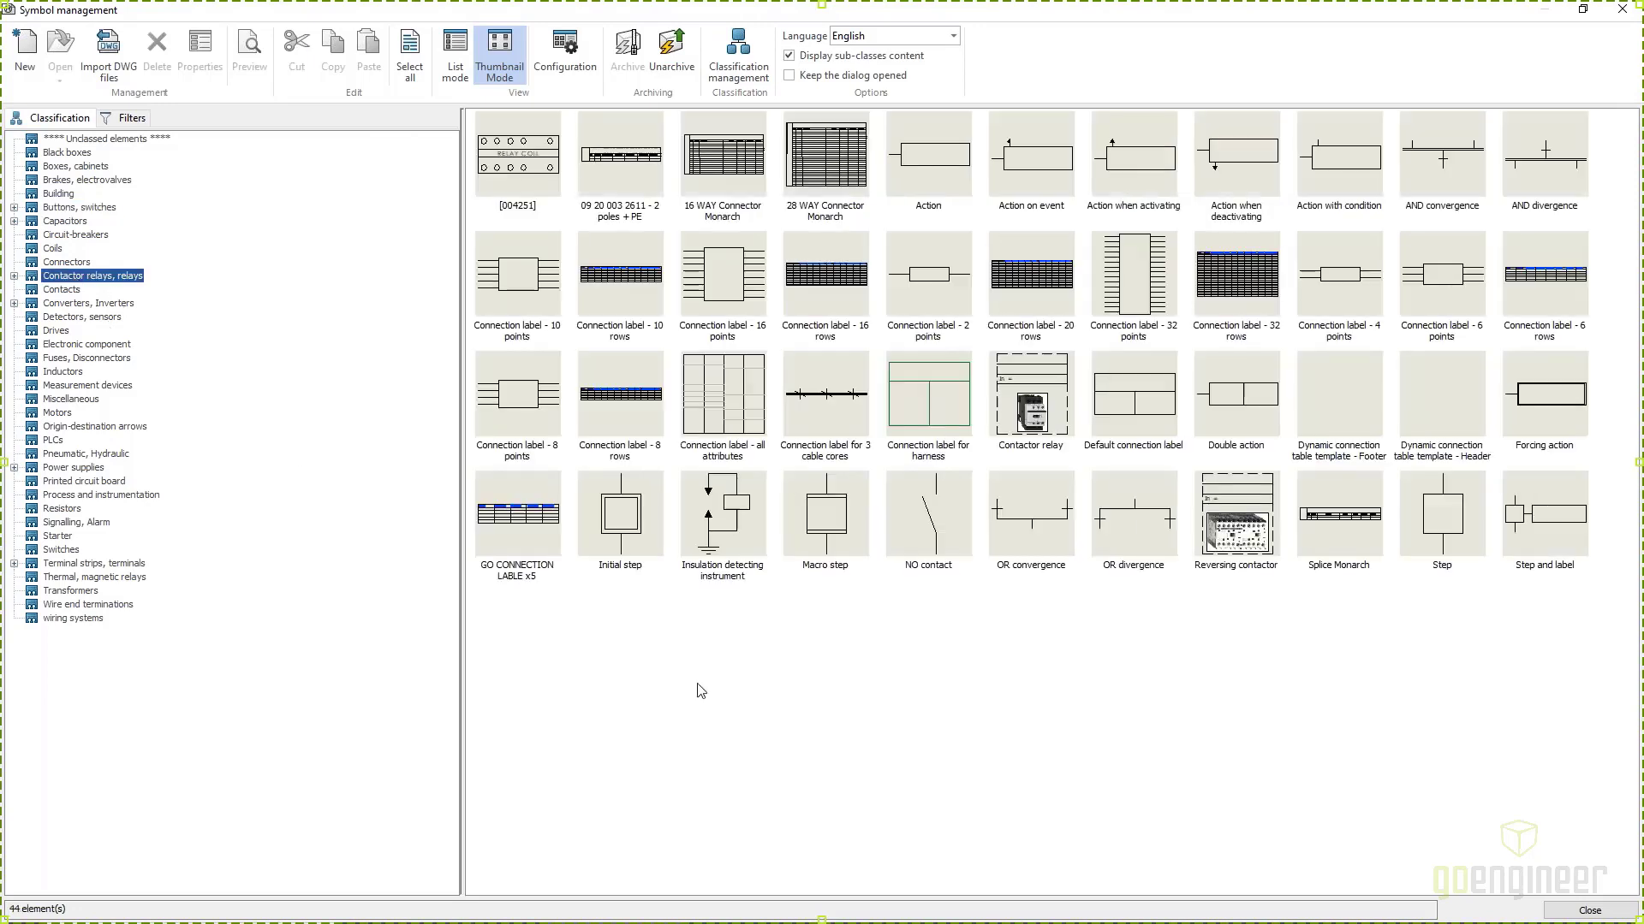
{"action": "right_click", "coordinate": [762, 665]}
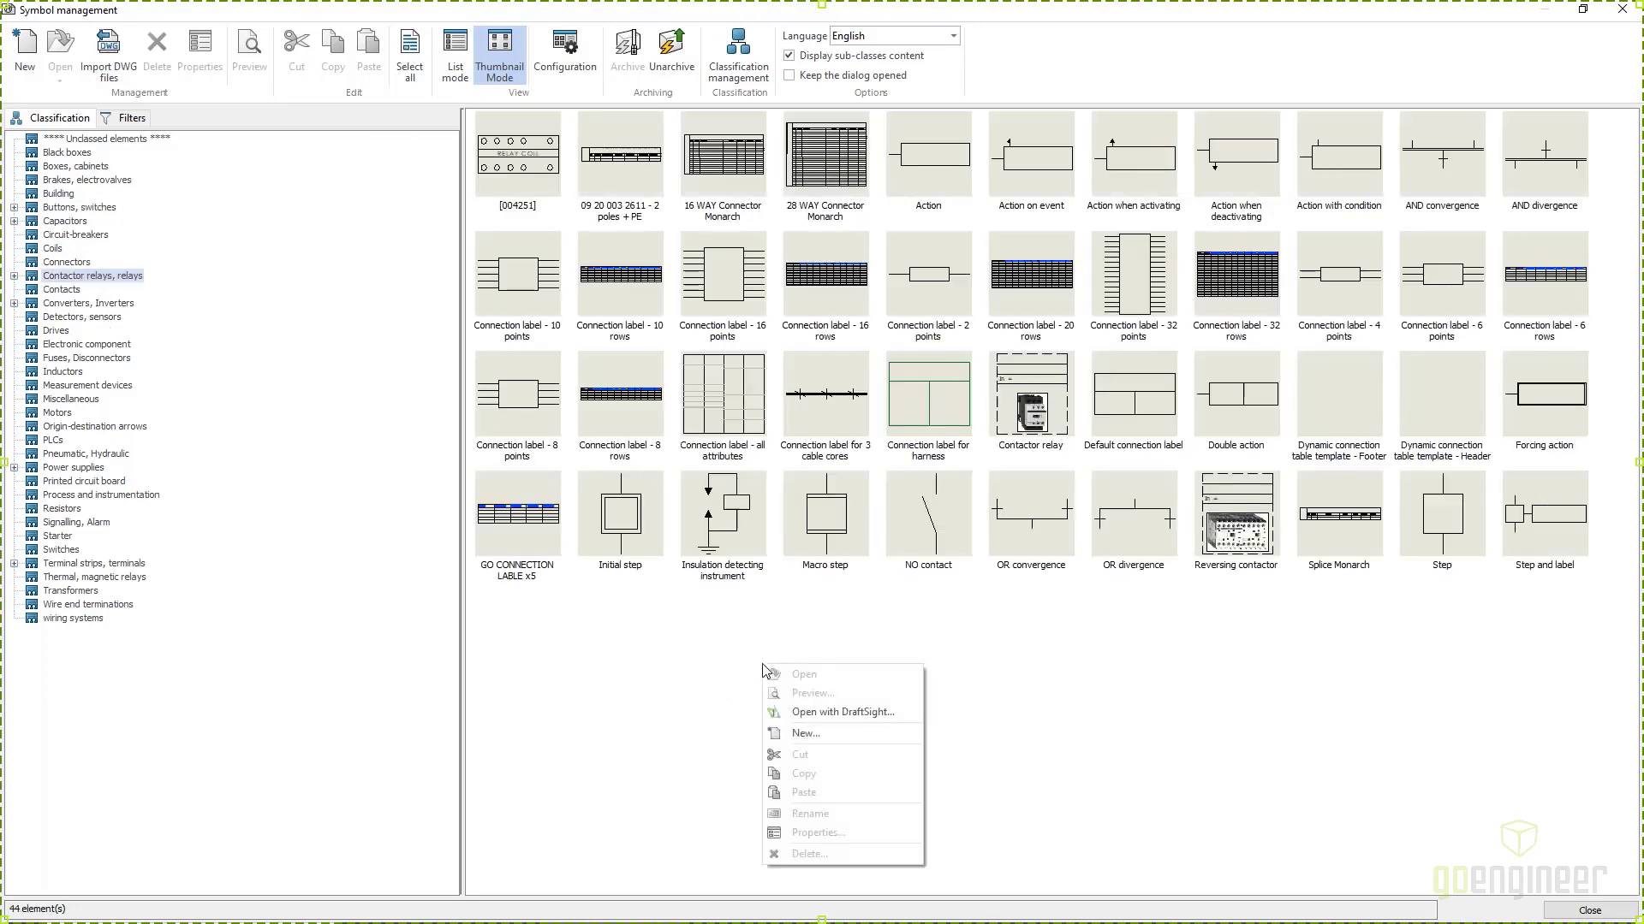
{"action": "left_click", "coordinate": [804, 734]}
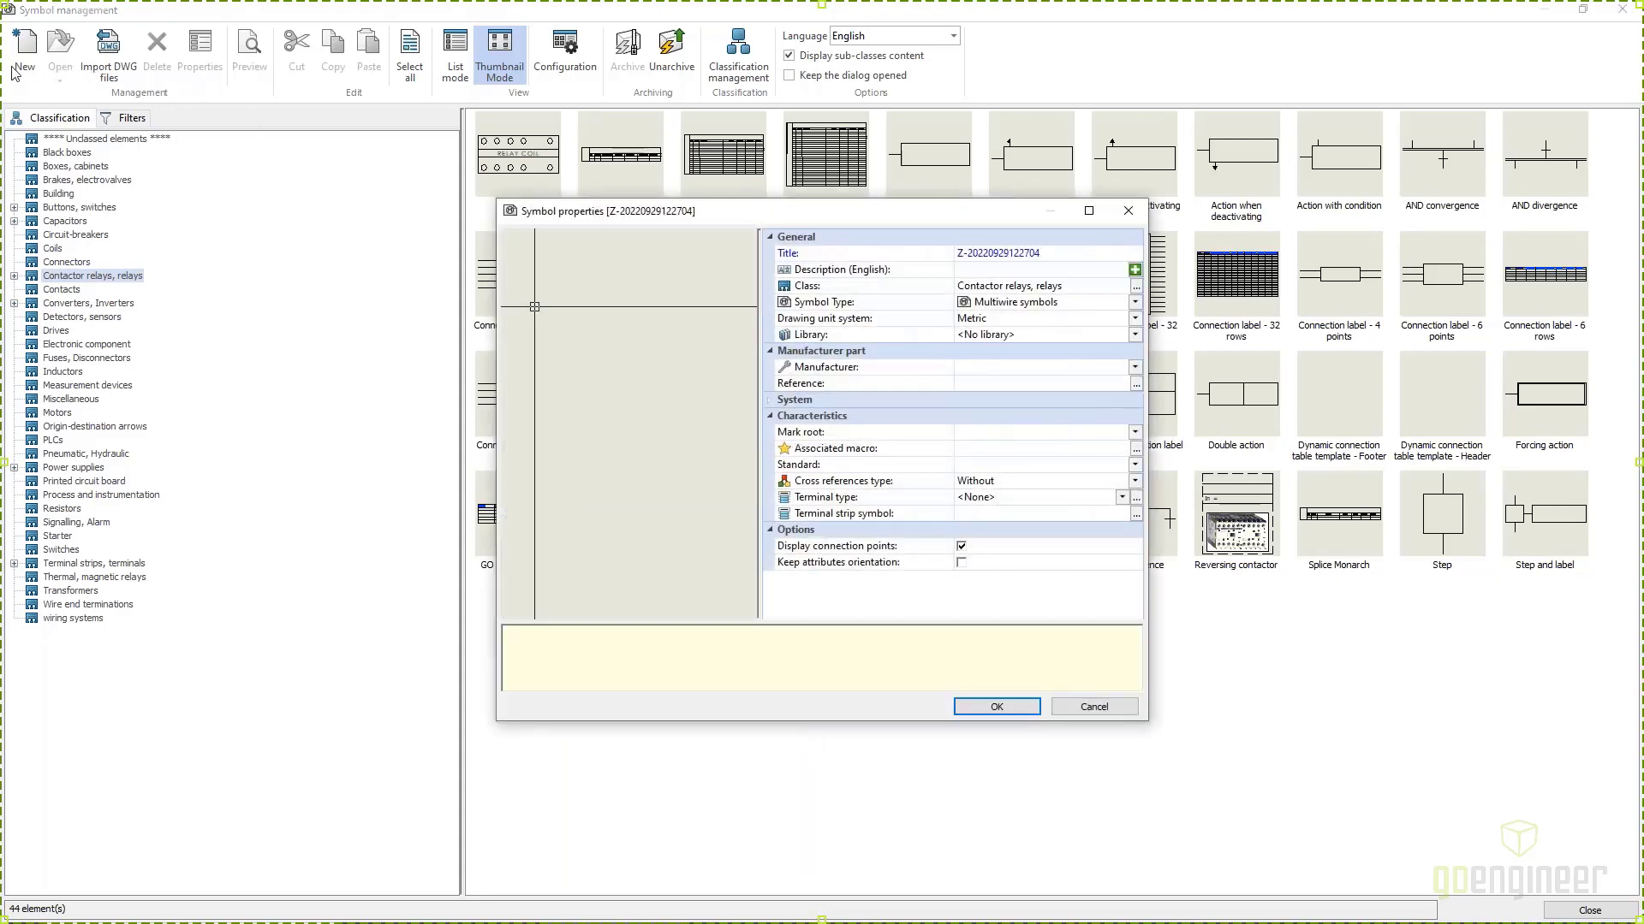
{"action": "left_click", "coordinate": [983, 272]}
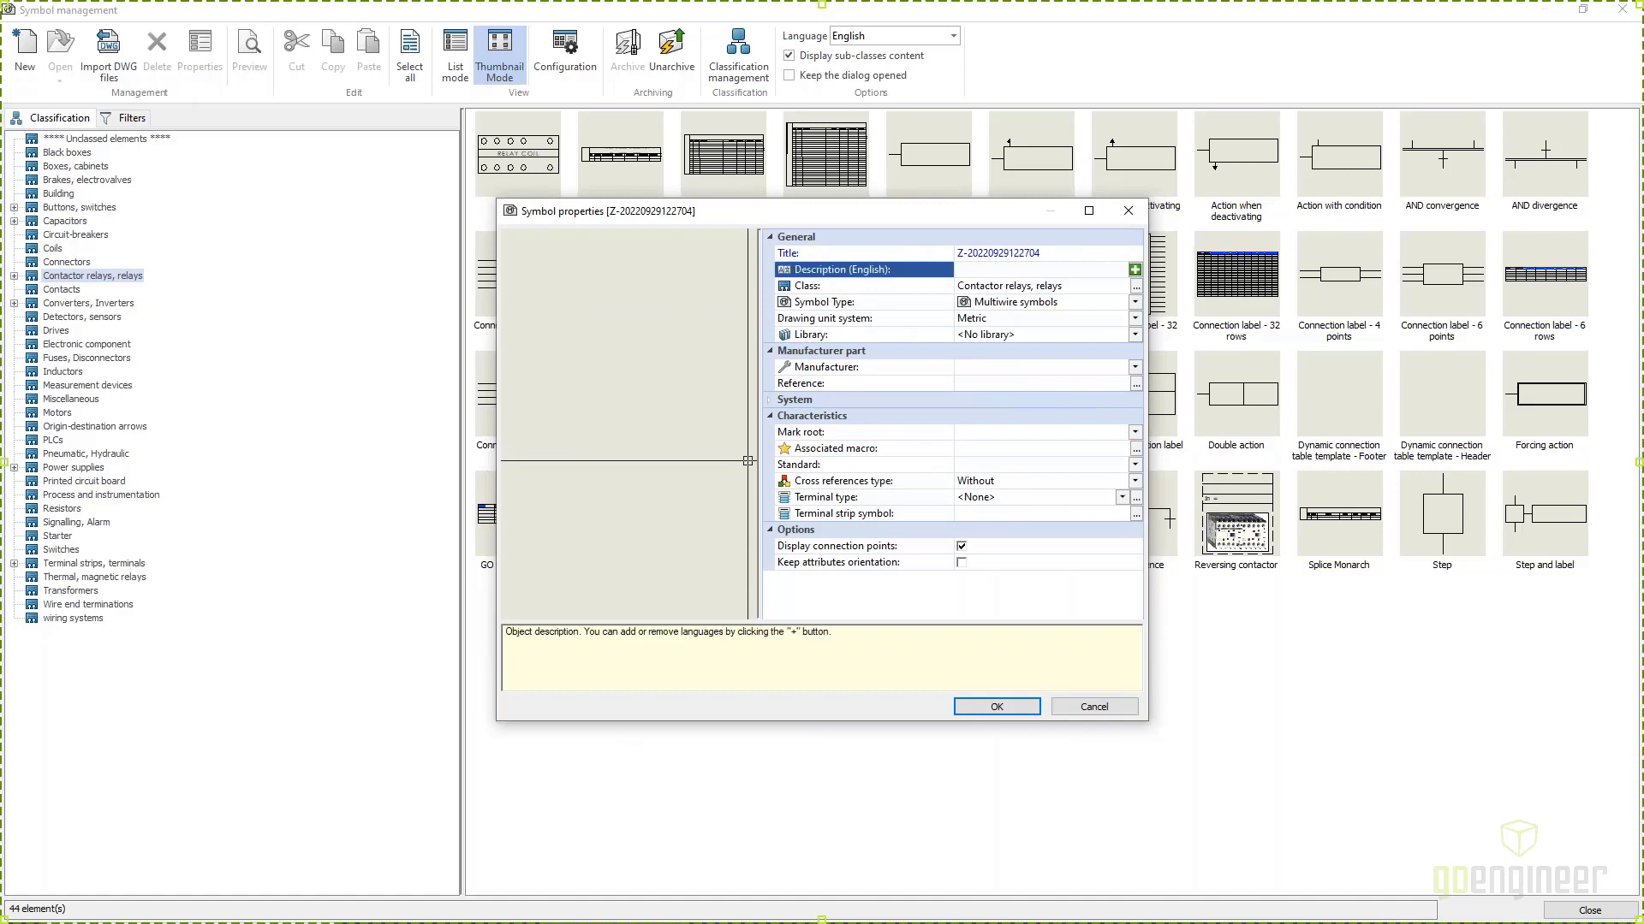
{"action": "type", "text": "RELAY SYMBOL"}
{"action": "left_click", "coordinate": [1015, 305]}
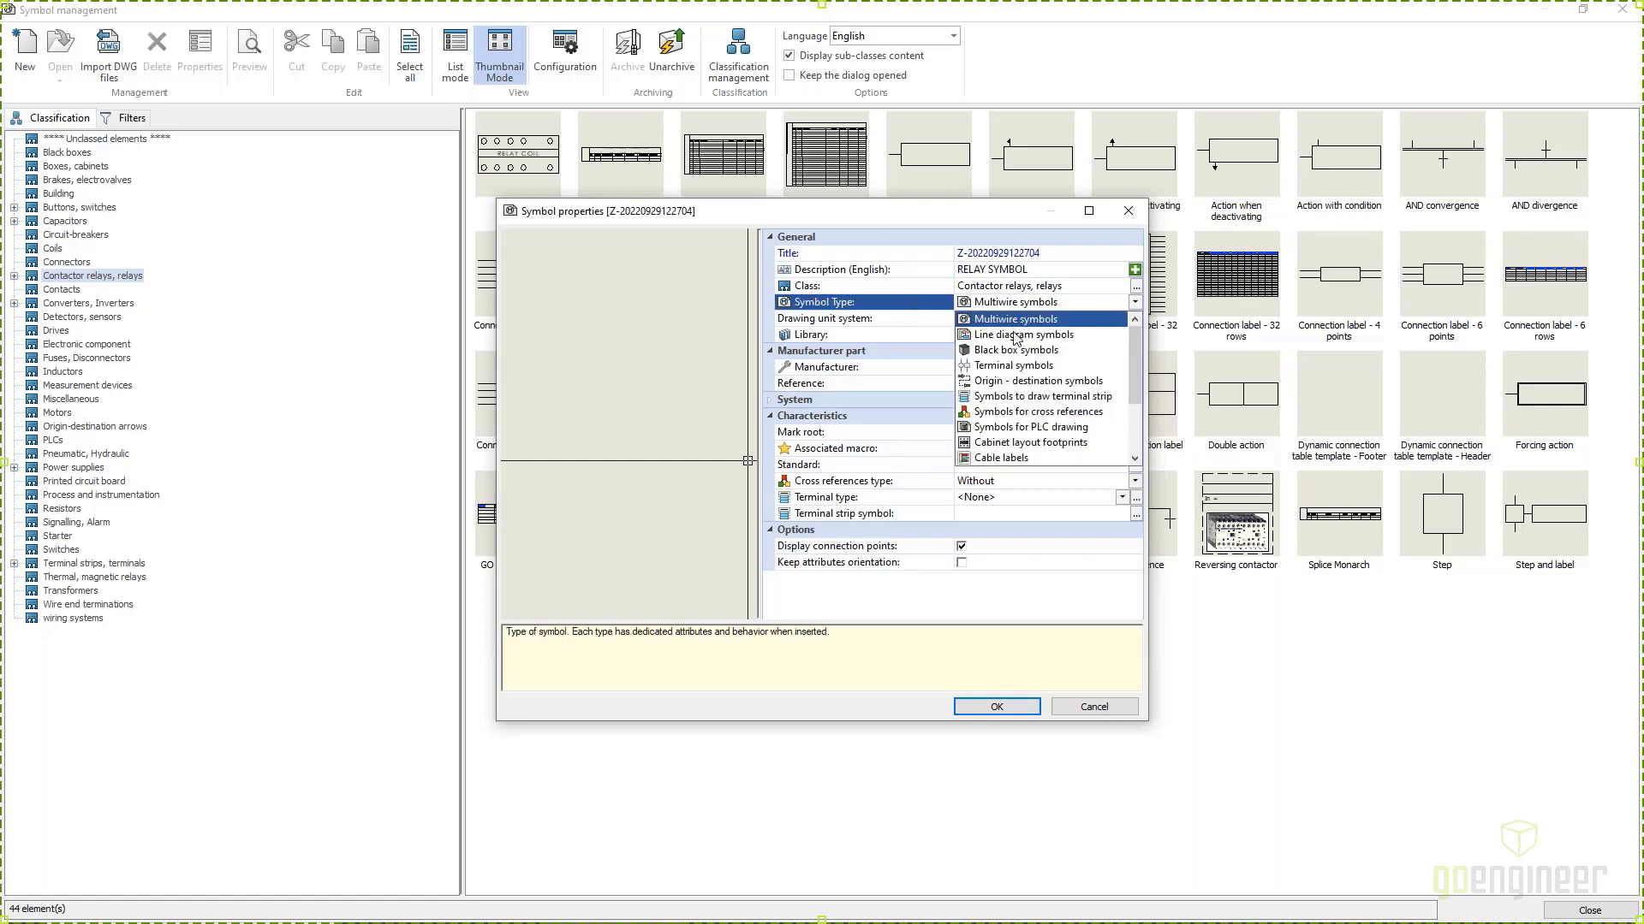
{"action": "left_click", "coordinate": [1020, 326]}
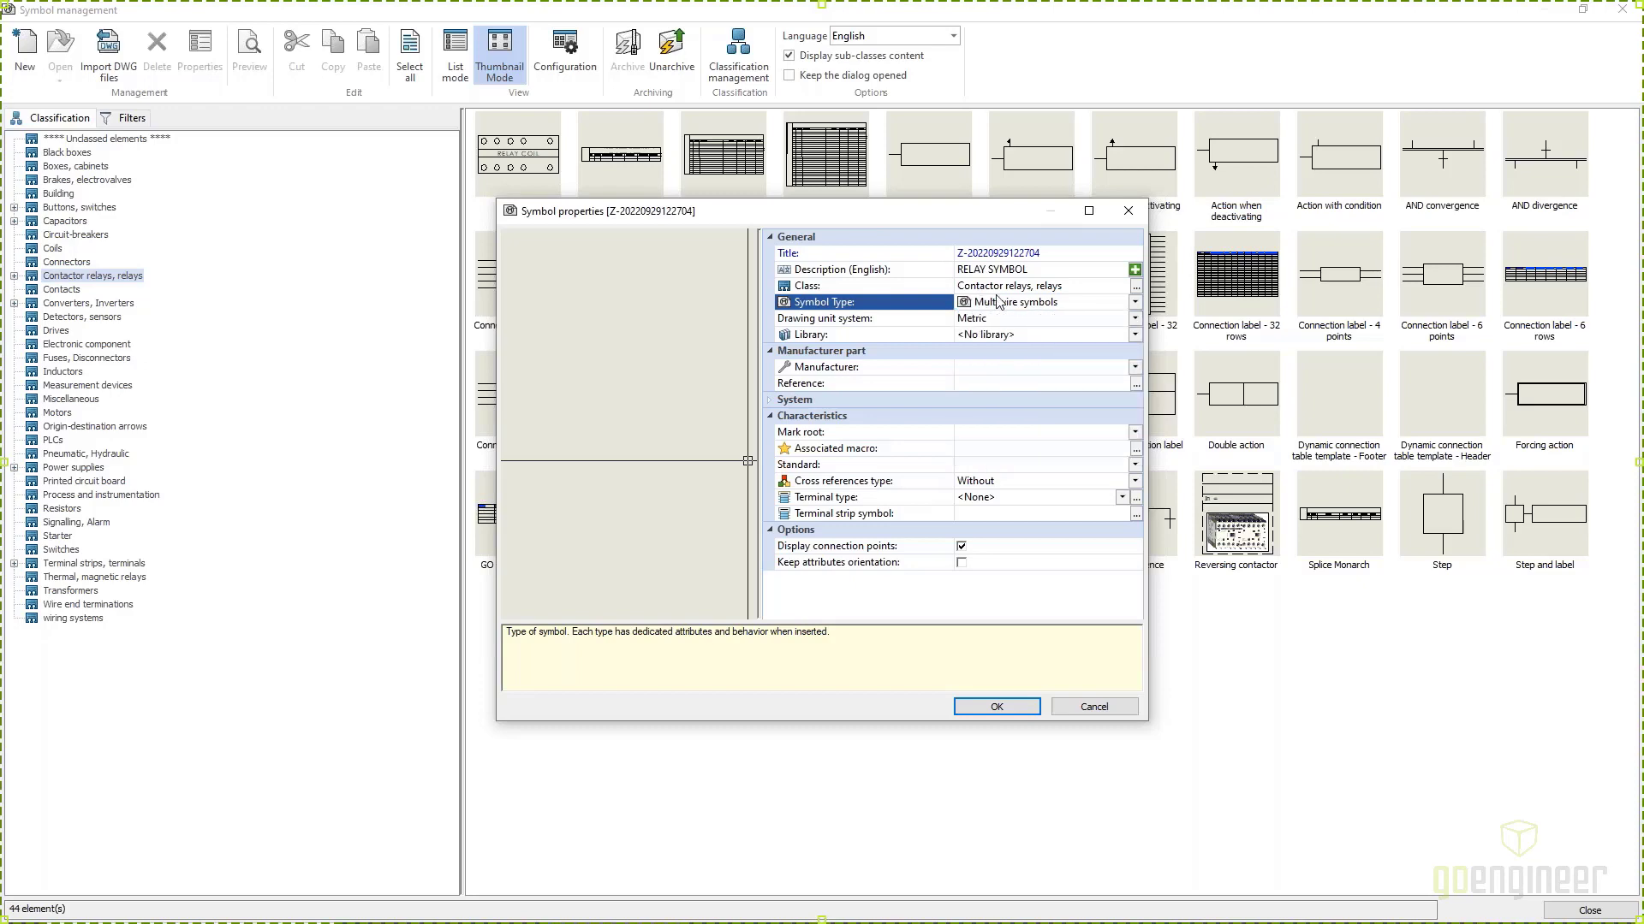
{"action": "left_click", "coordinate": [997, 707]}
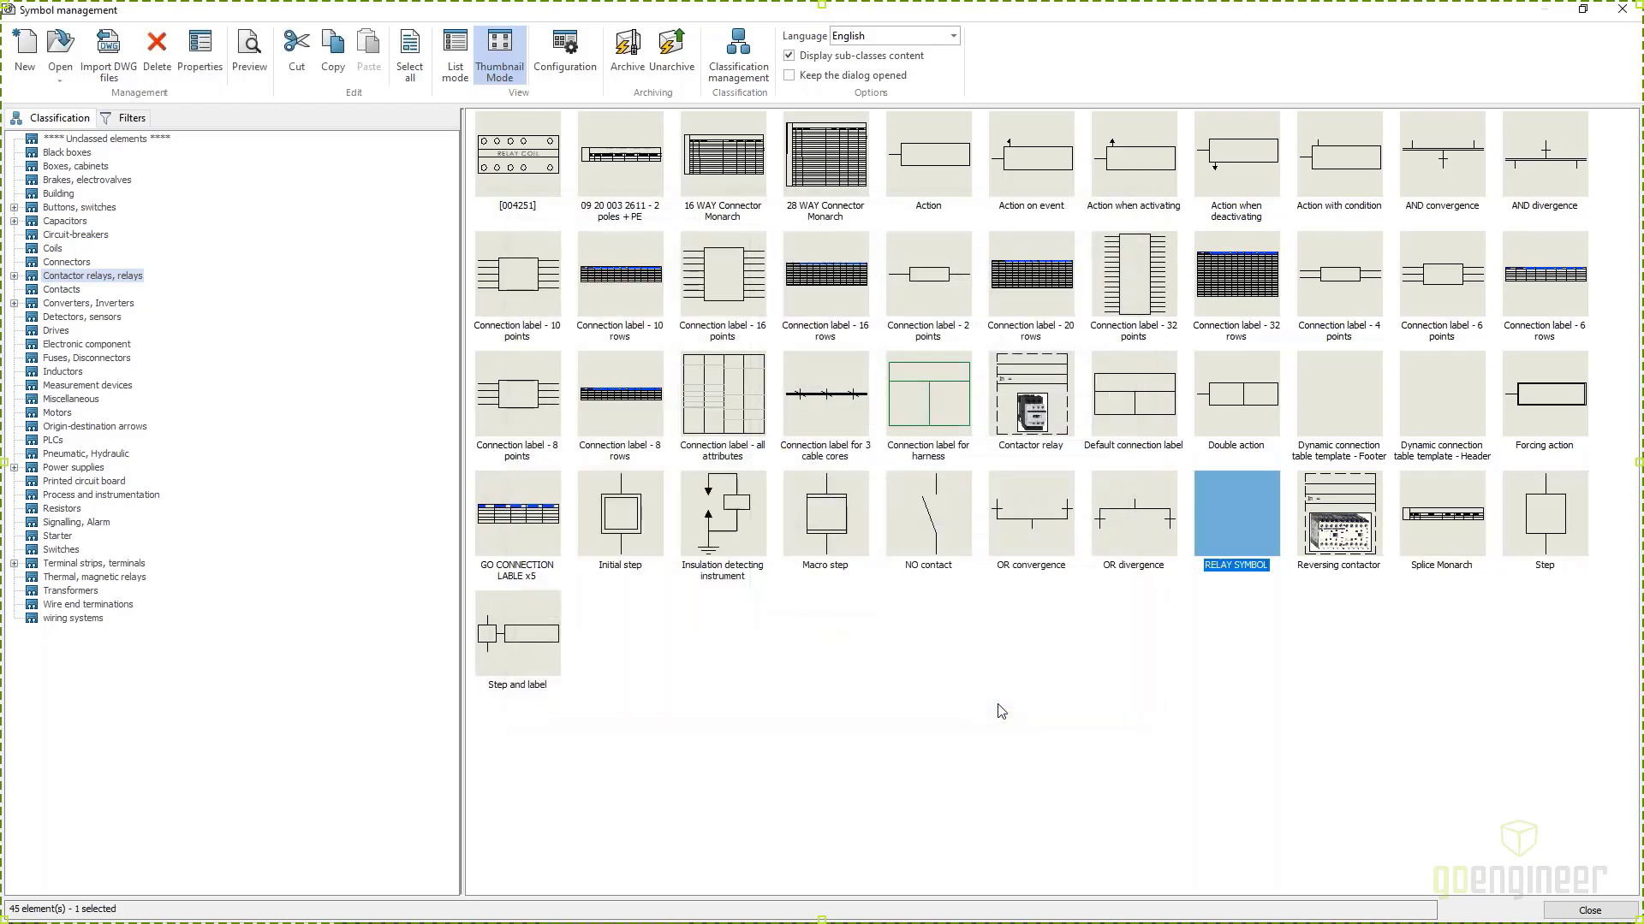
Step: Open RELAY SYMBOL for editing and load 004251.DWG from the webinar folder as a block, with its scale specified during placement
{"action": "double_click", "coordinate": [1225, 520]}
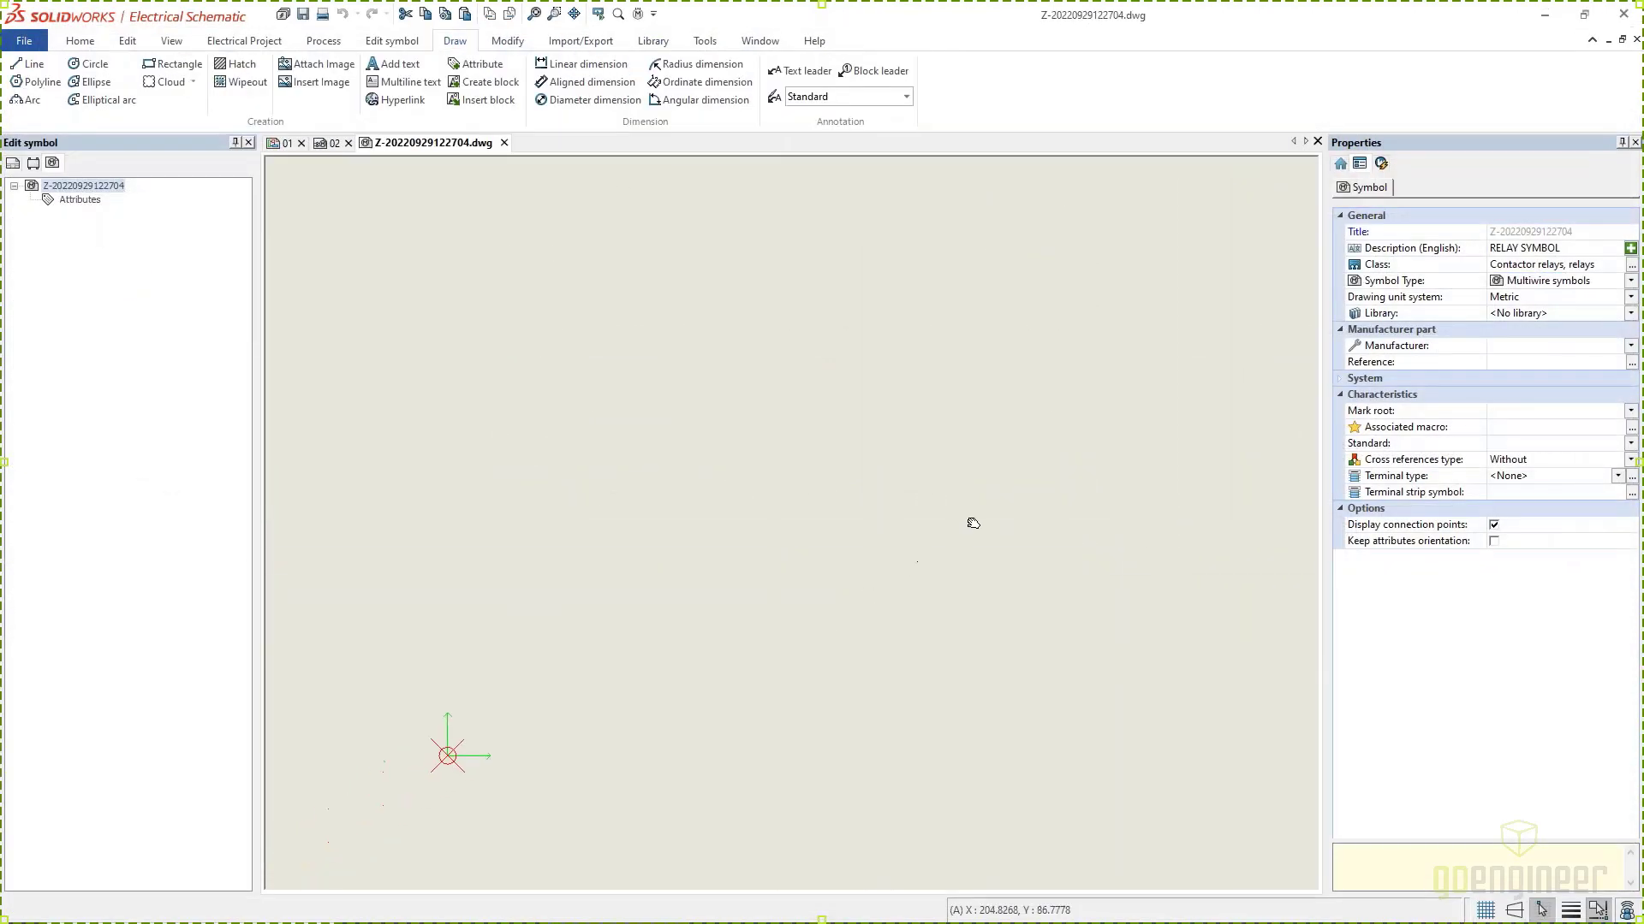
{"action": "scroll", "coordinate": [973, 525], "scroll_direction": "down", "scroll_amount": 3}
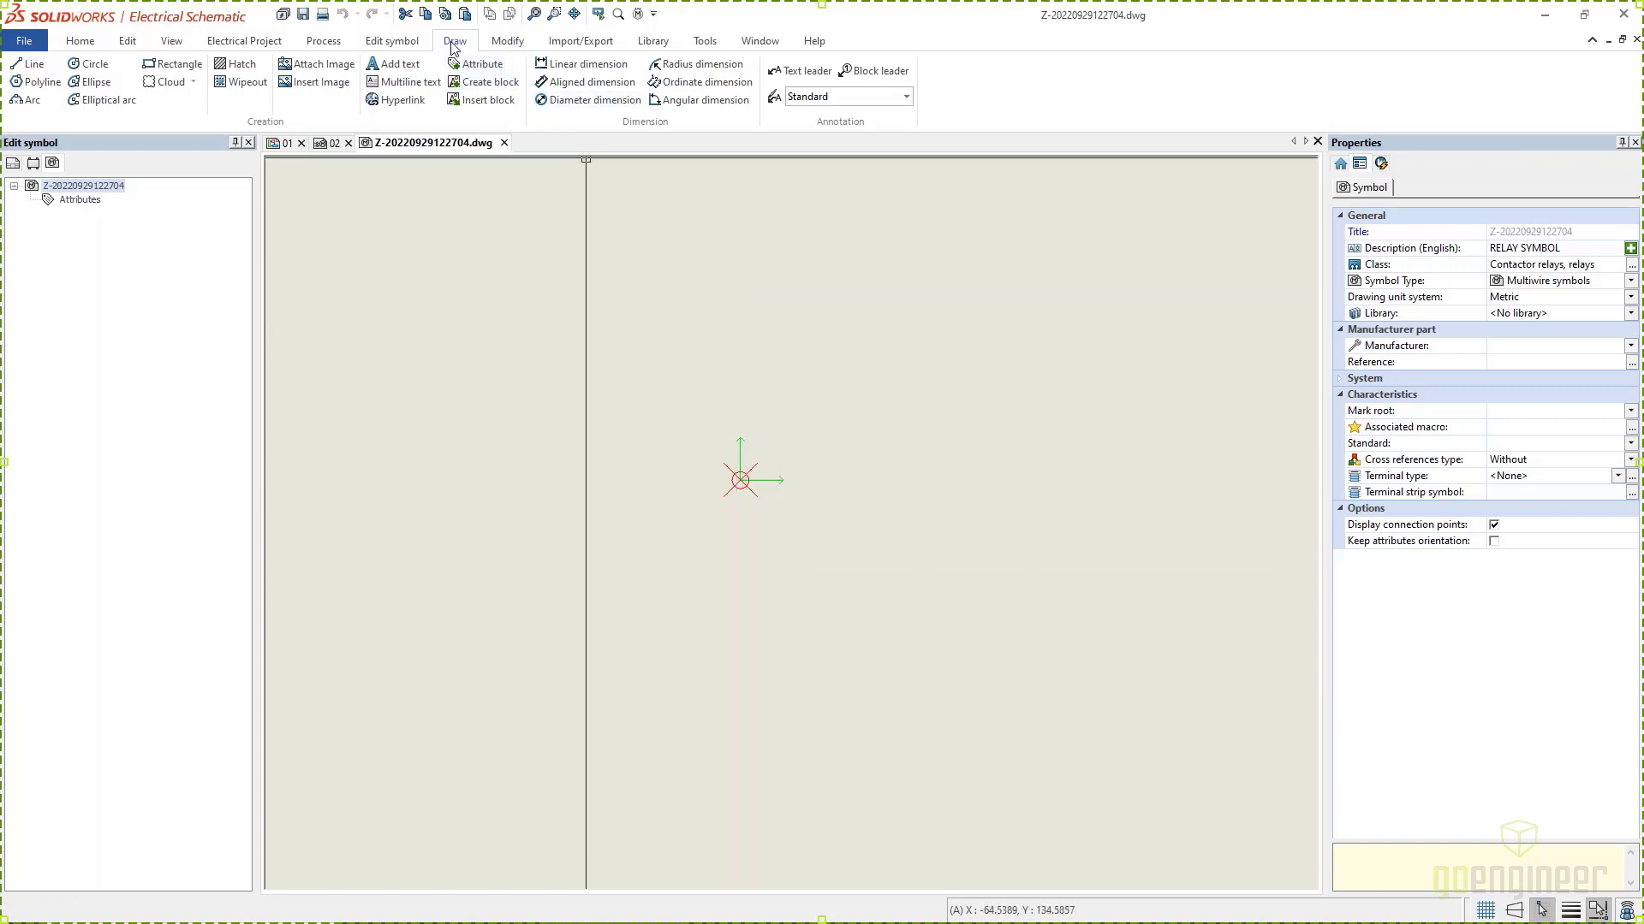
{"action": "left_click", "coordinate": [481, 102]}
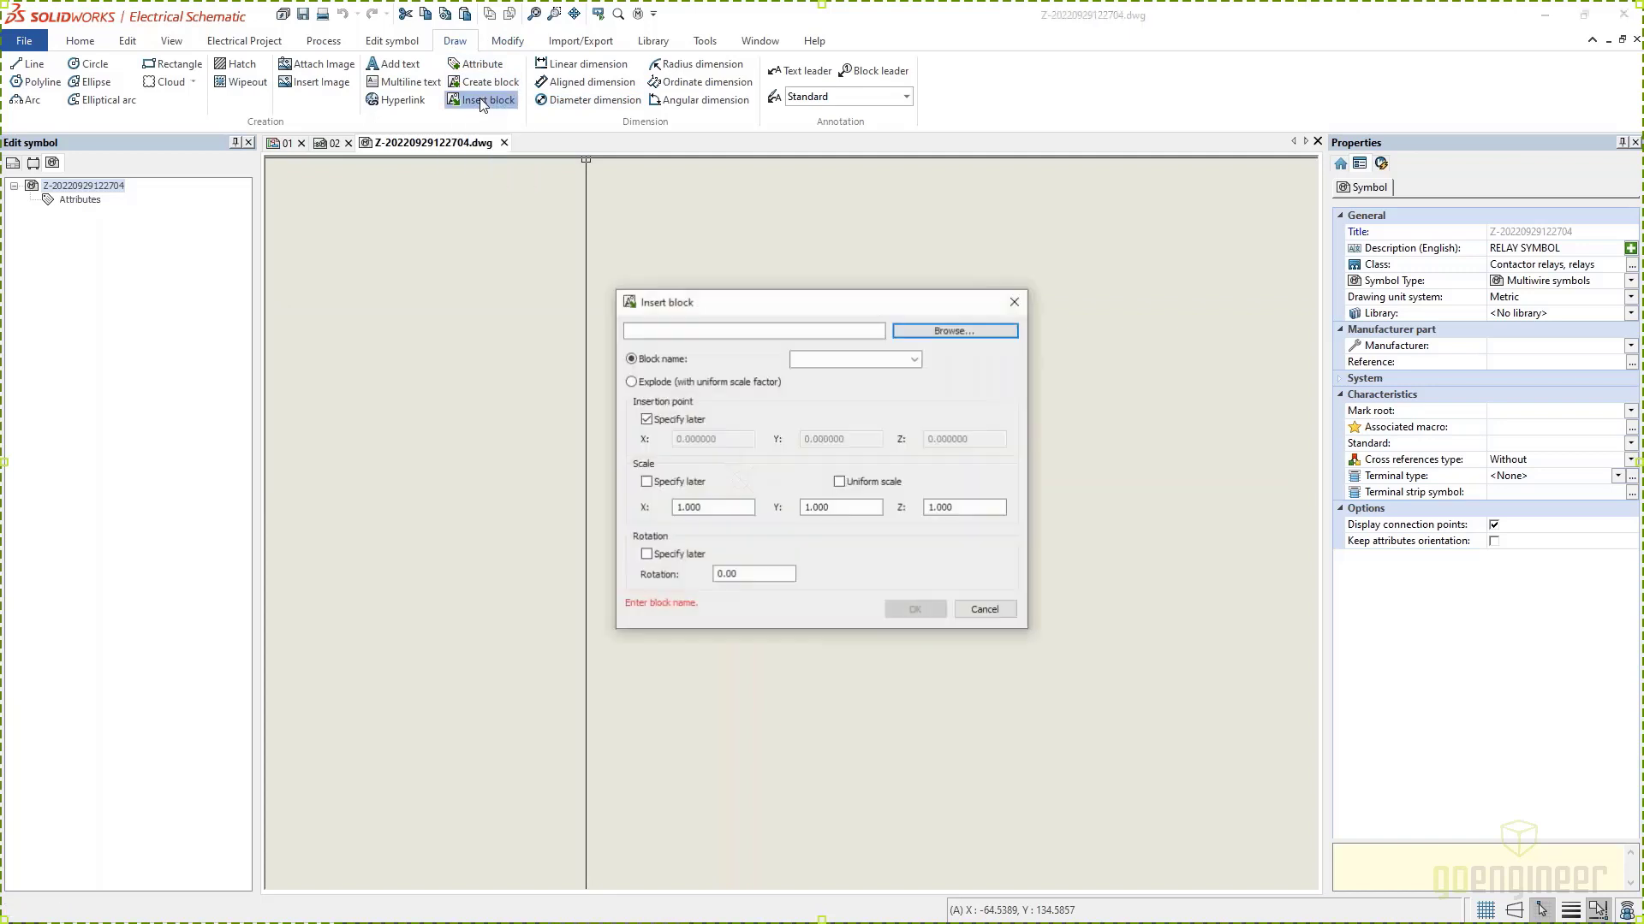
{"action": "left_click", "coordinate": [933, 332]}
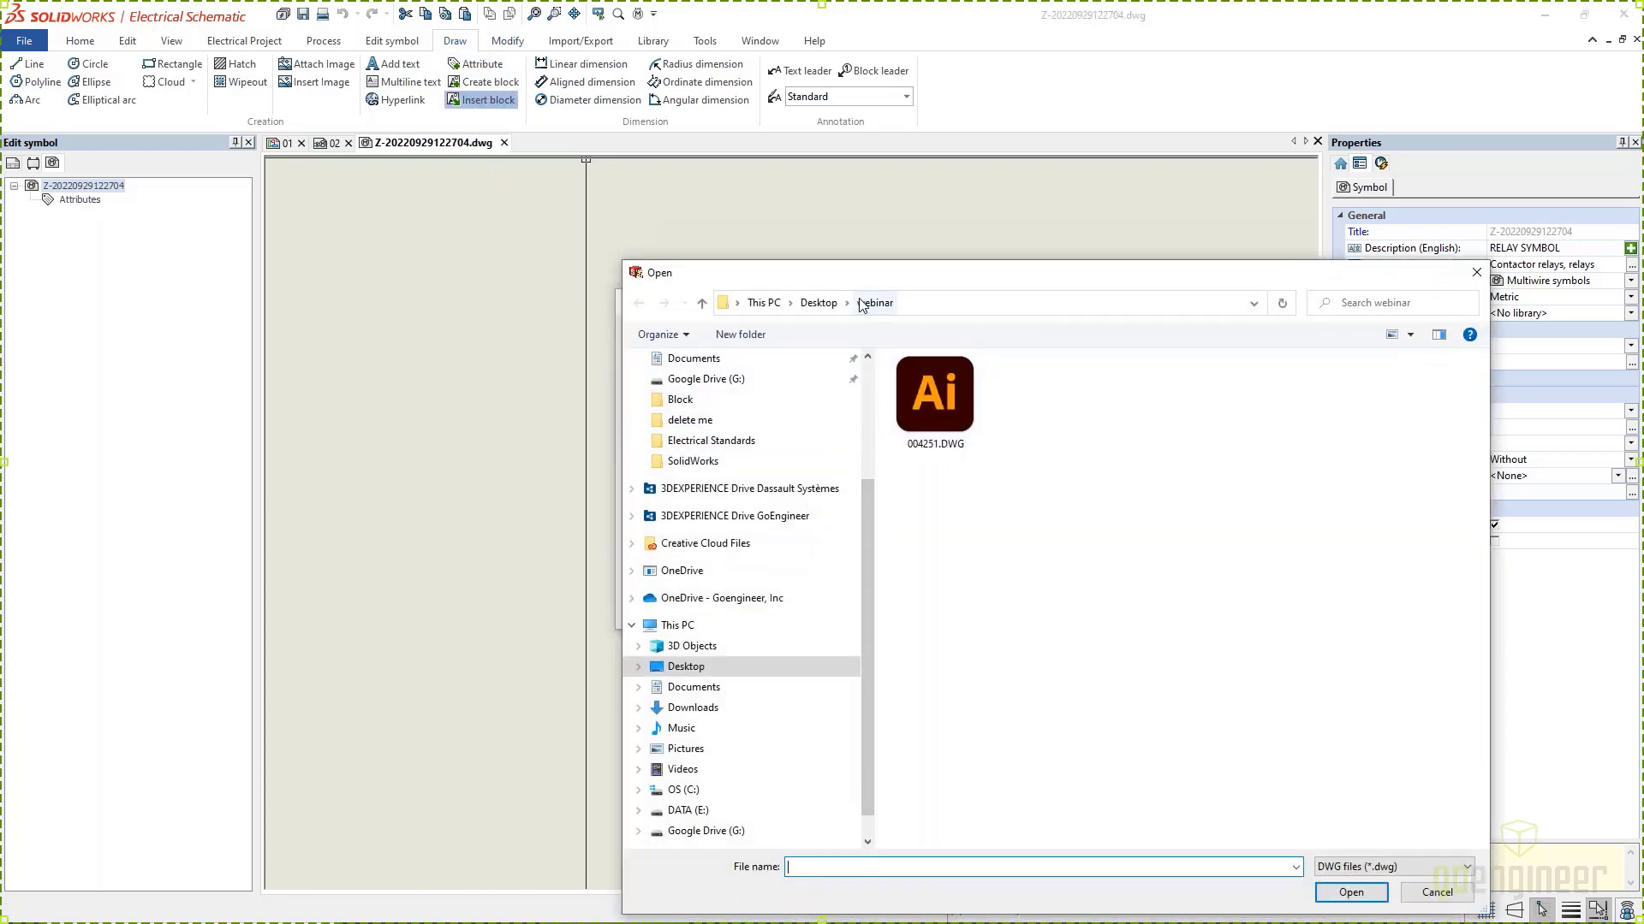
{"action": "left_click", "coordinate": [933, 398]}
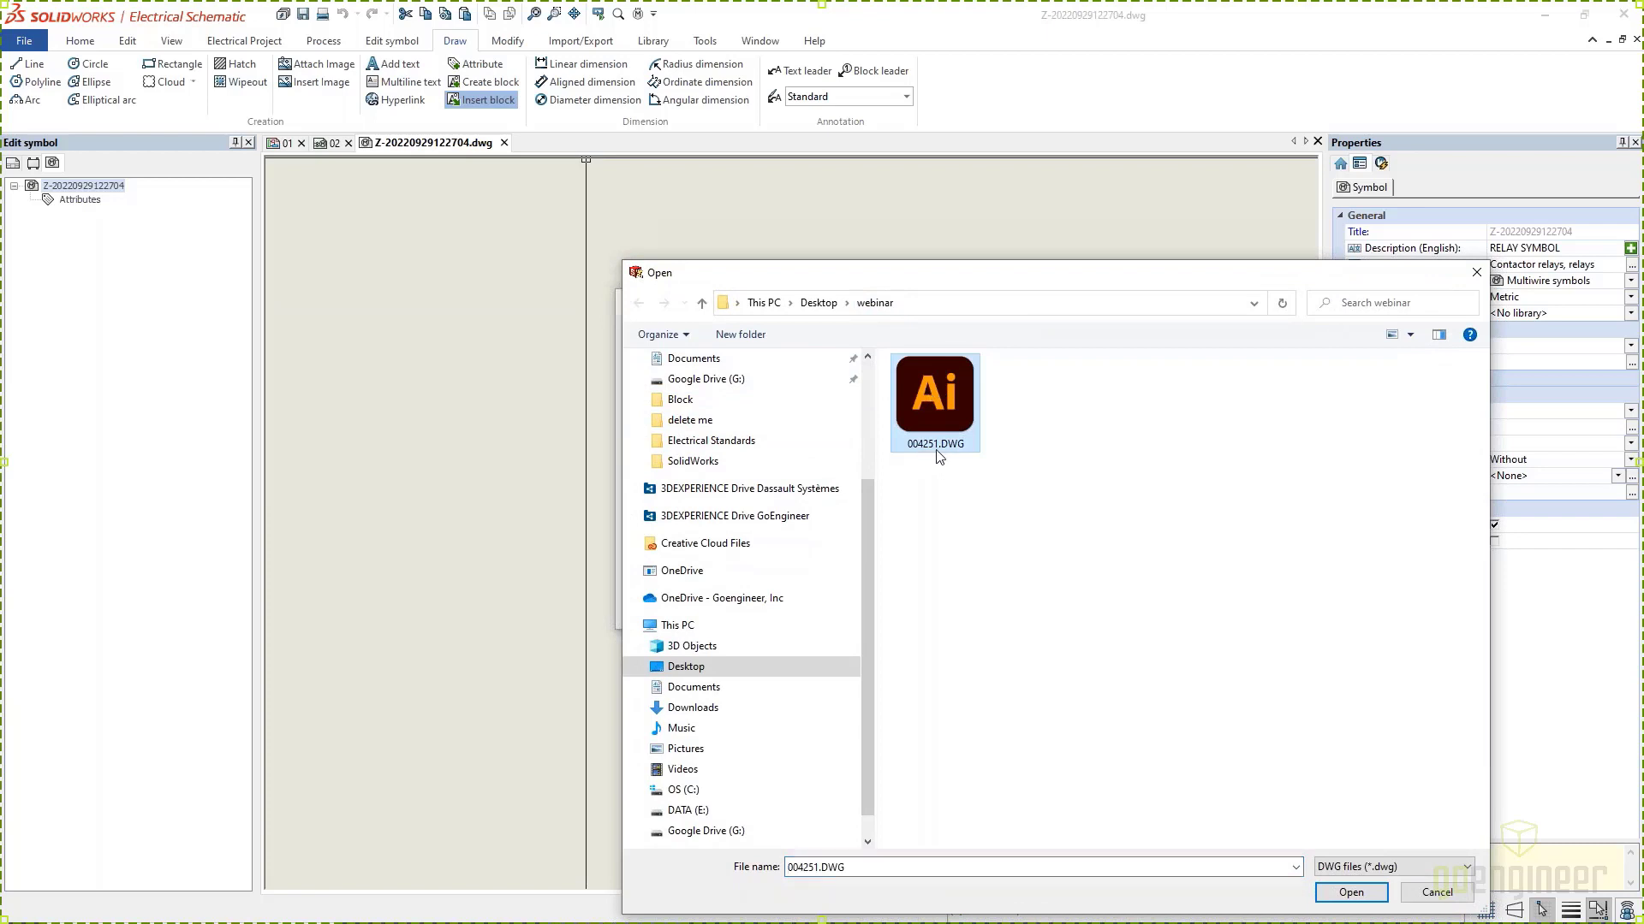
{"action": "left_click", "coordinate": [1353, 894]}
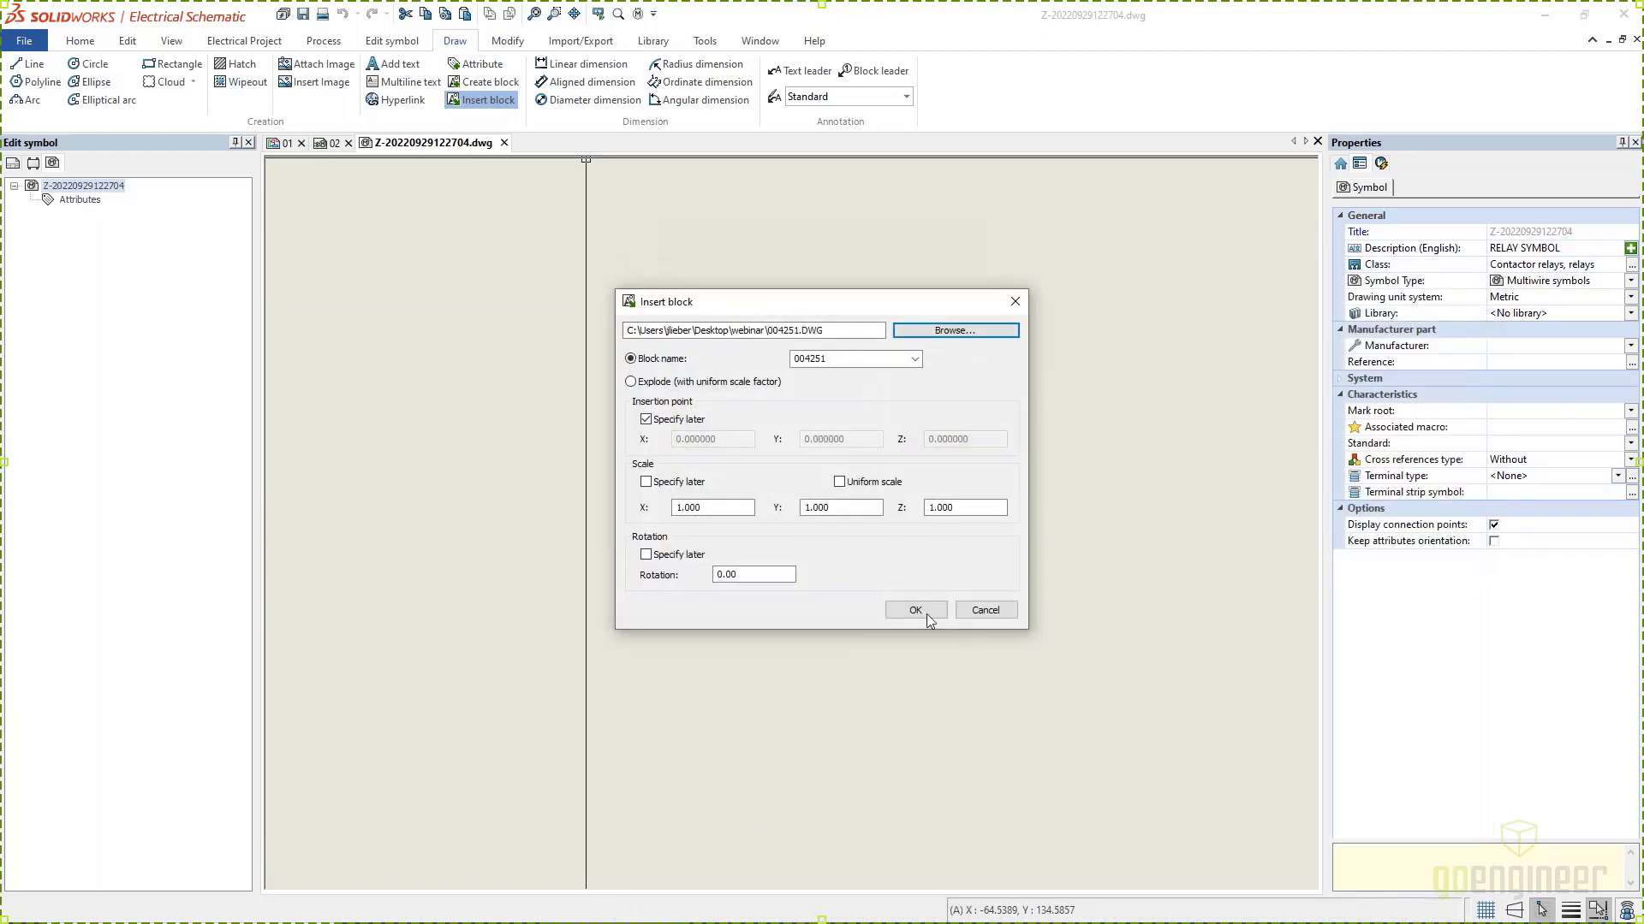
{"action": "left_click", "coordinate": [663, 483]}
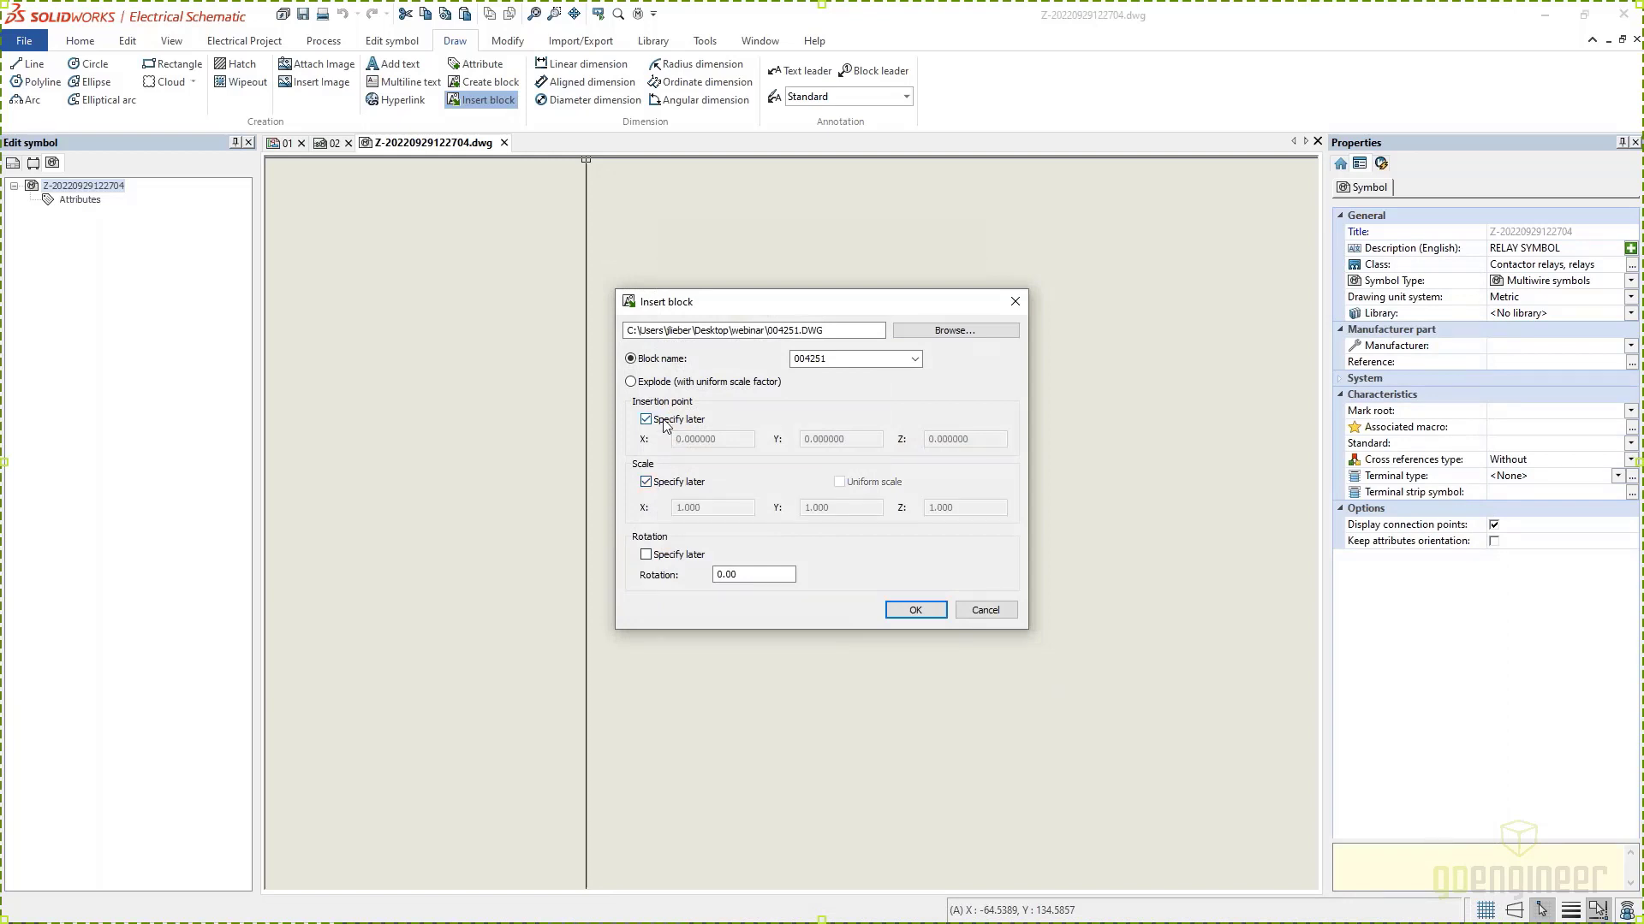
Step: Place the 004251 block below the symbol origin with grid snap off, scaling it to about 0.53
{"action": "left_click", "coordinate": [920, 610]}
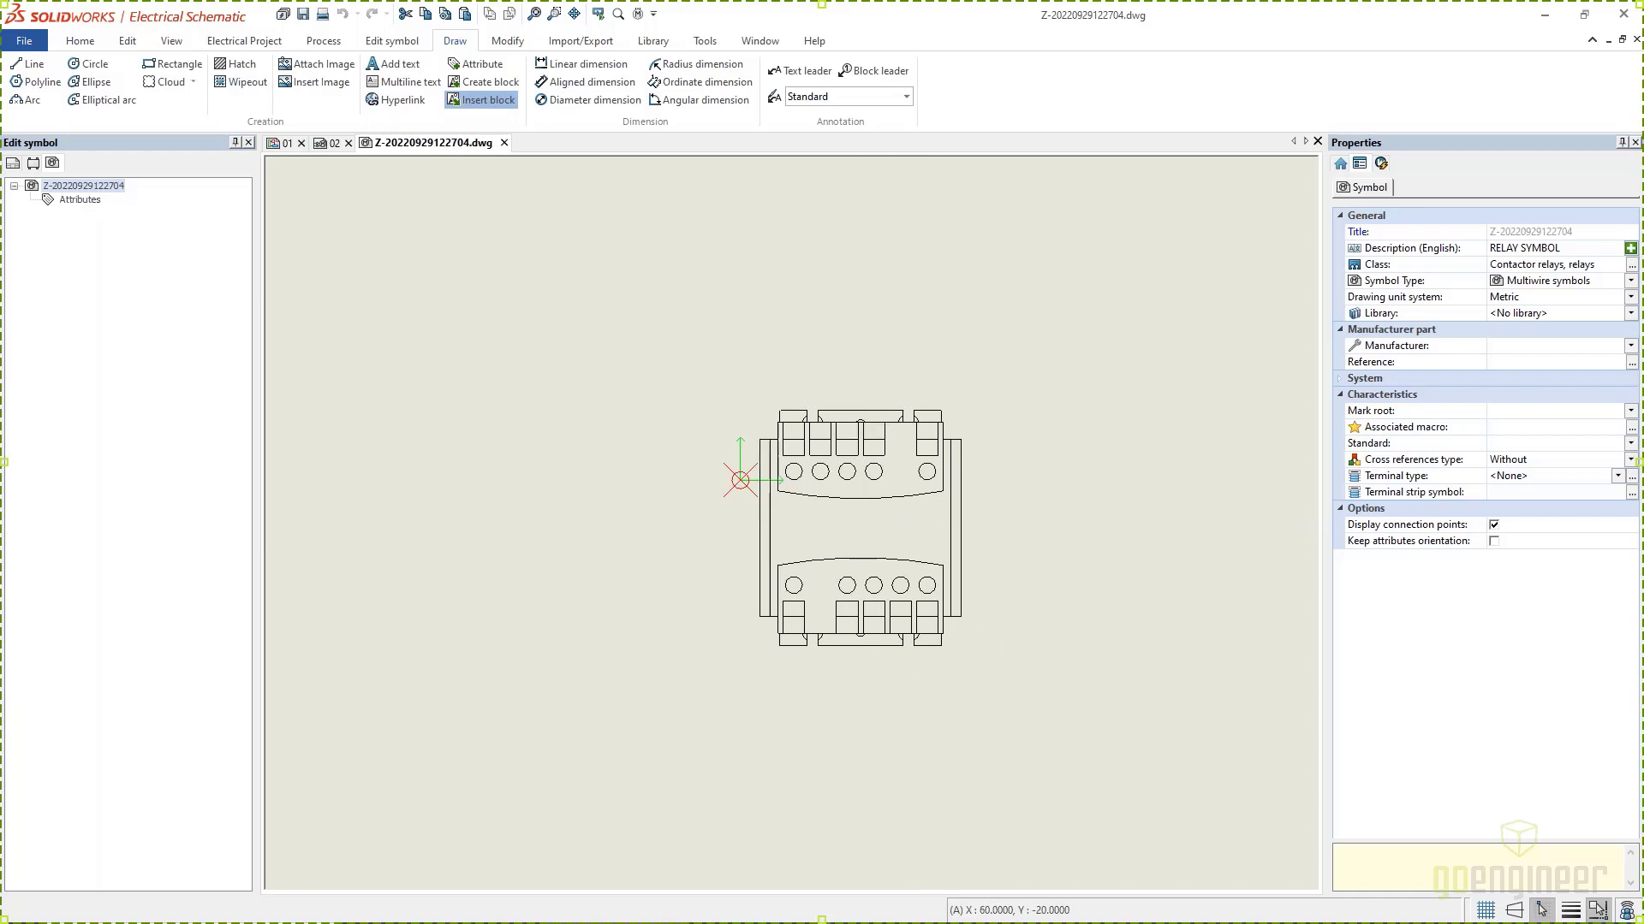
{"action": "left_click", "coordinate": [812, 552]}
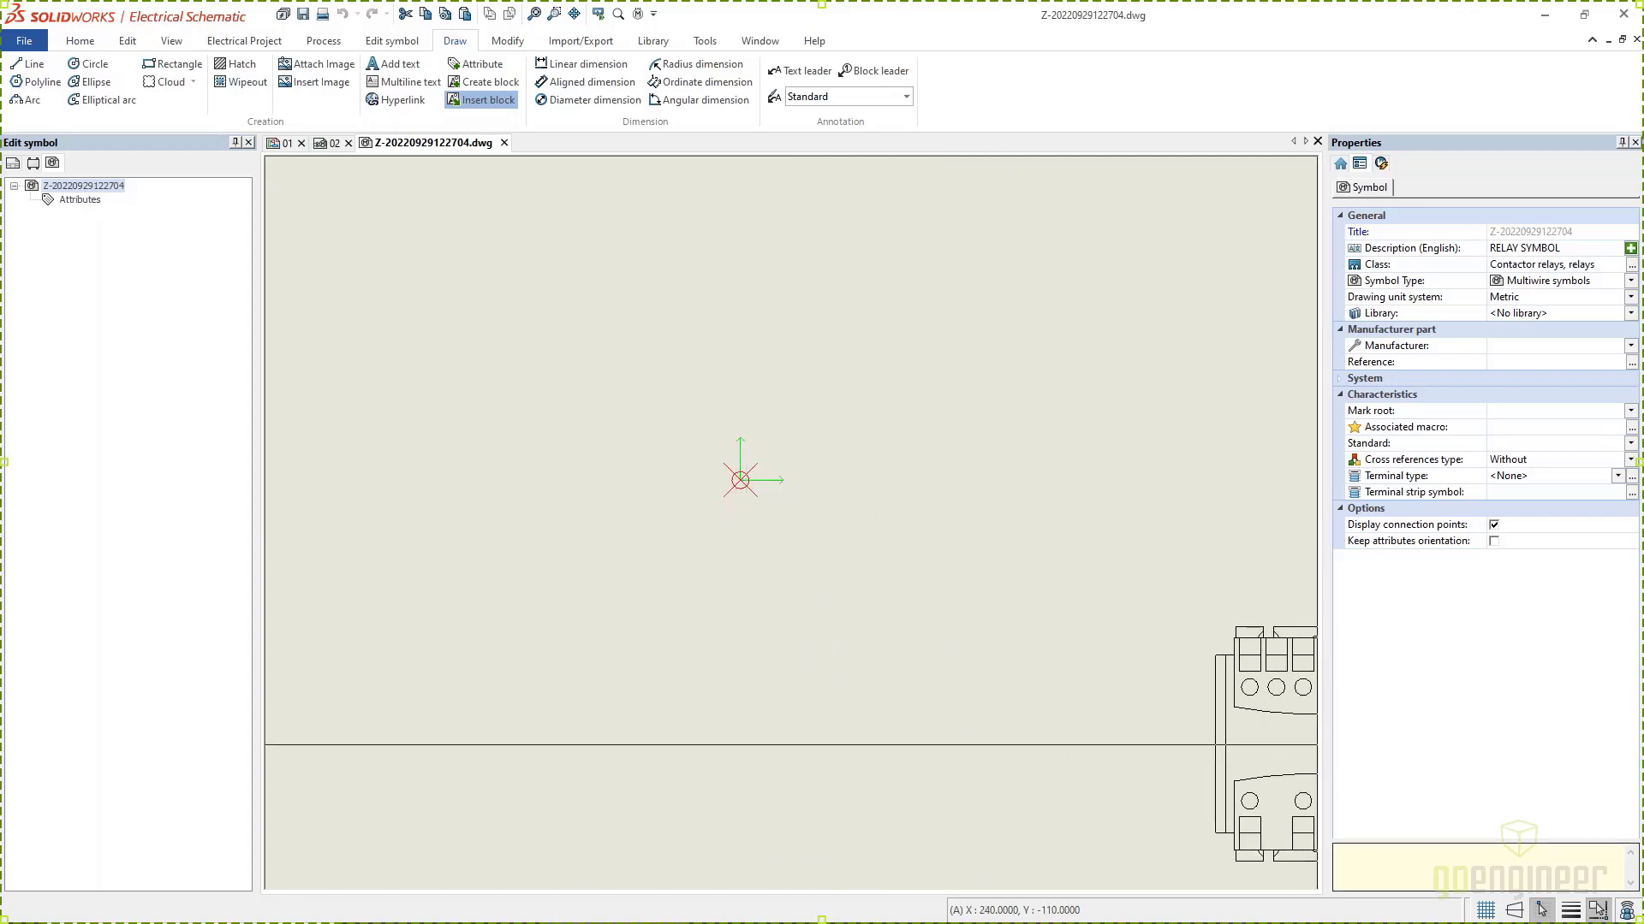
{"action": "left_click", "coordinate": [1543, 912]}
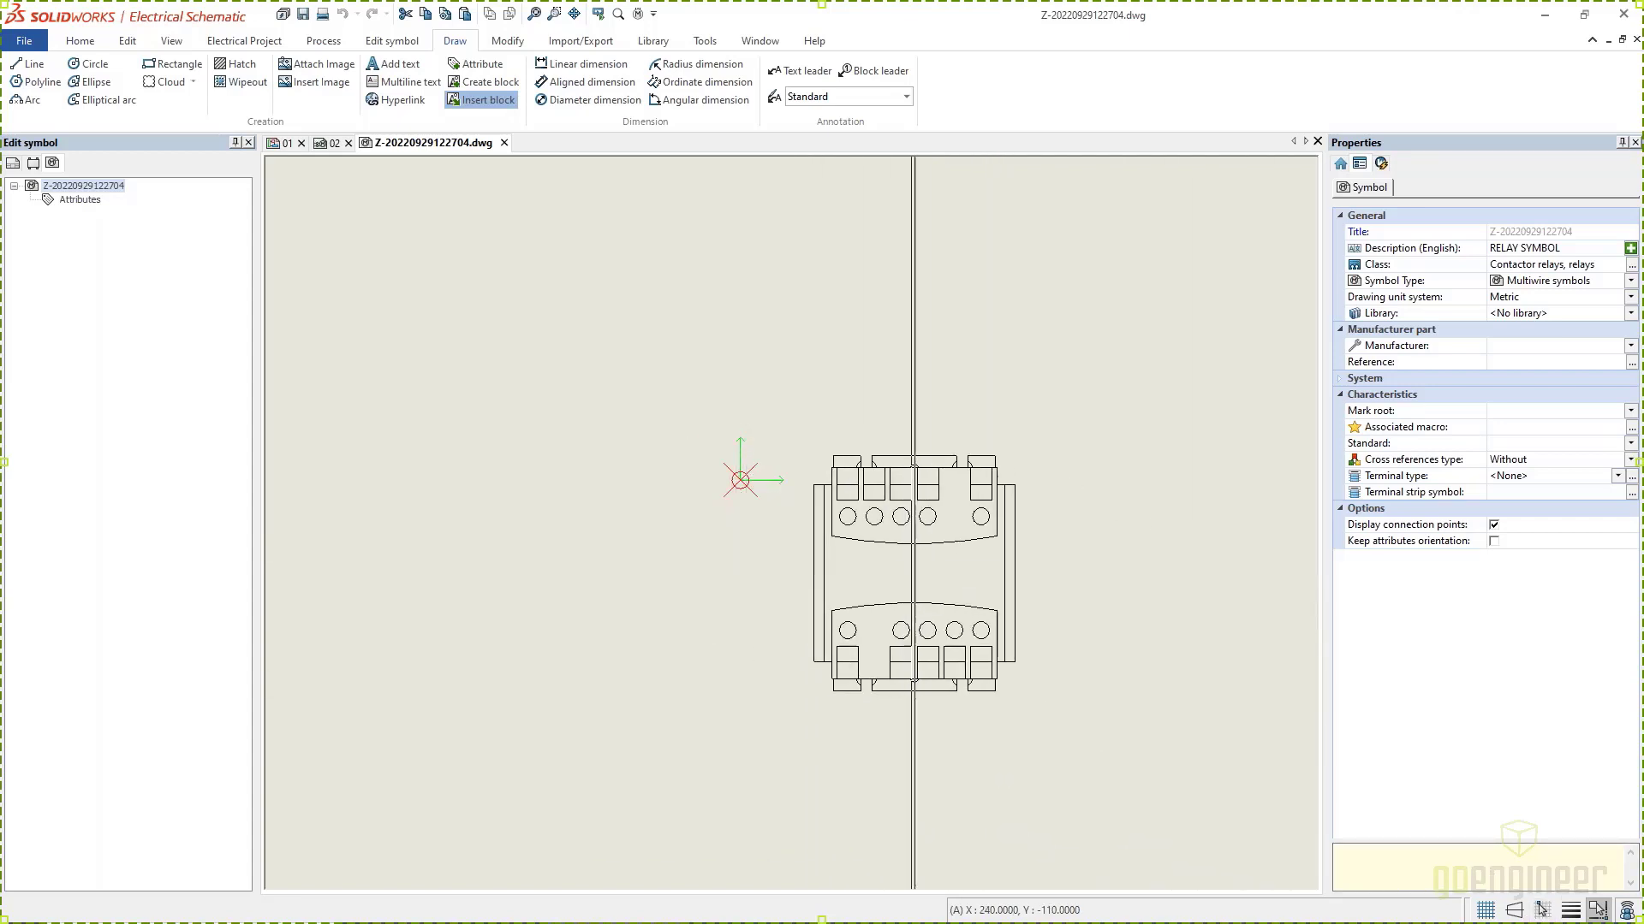
{"action": "scroll", "coordinate": [711, 513], "scroll_direction": "up", "scroll_amount": 4}
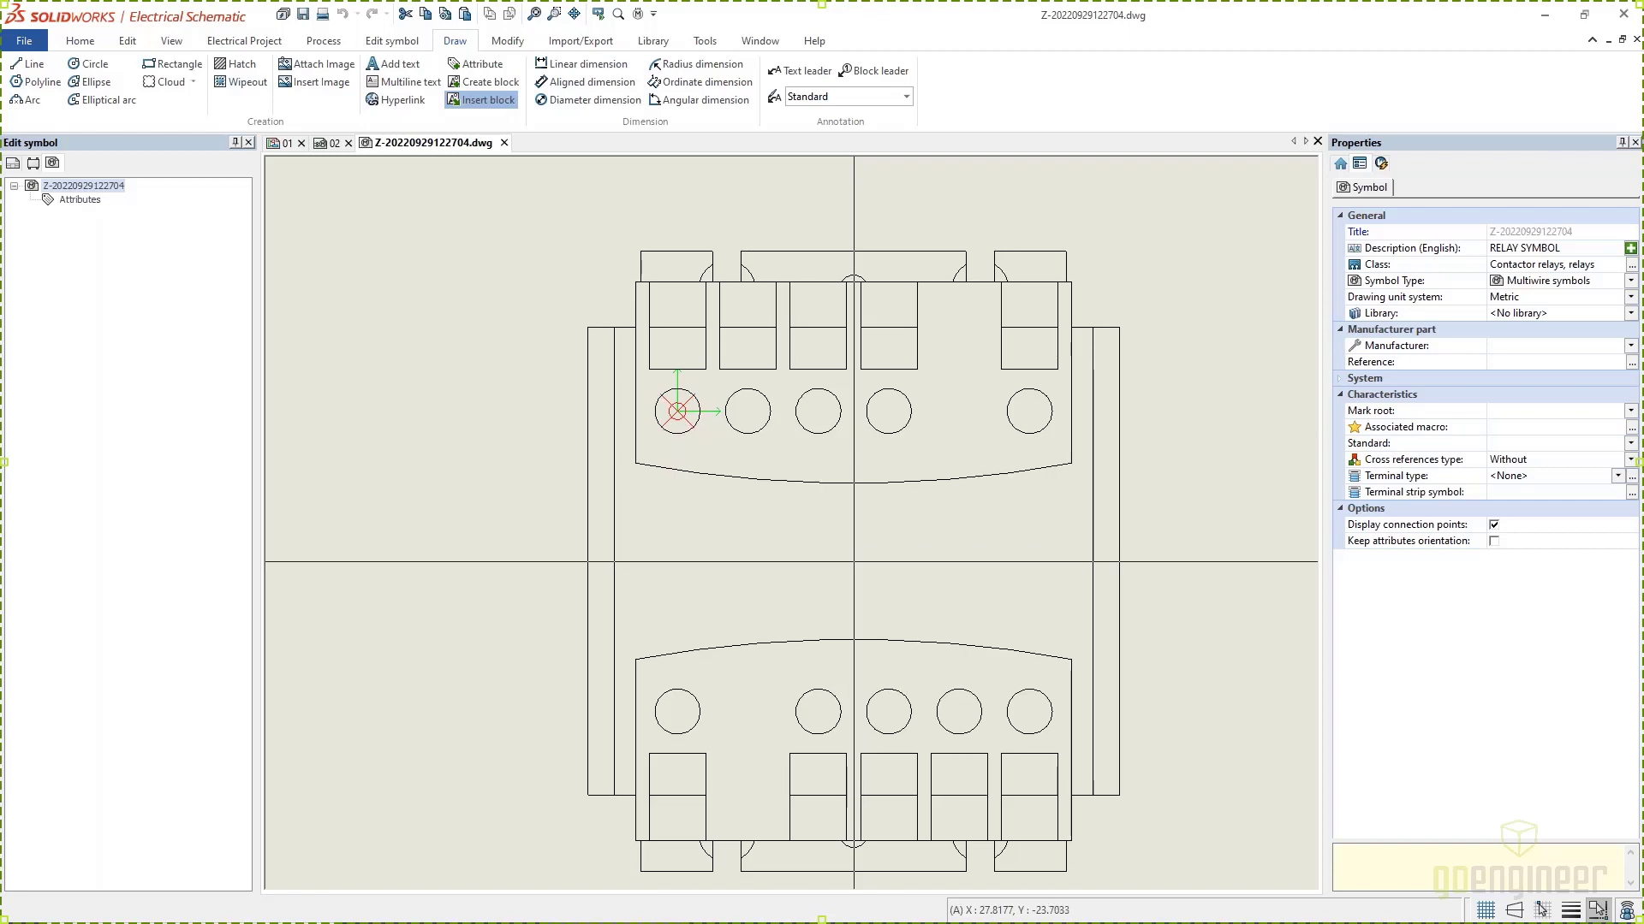
{"action": "left_click", "coordinate": [854, 561]}
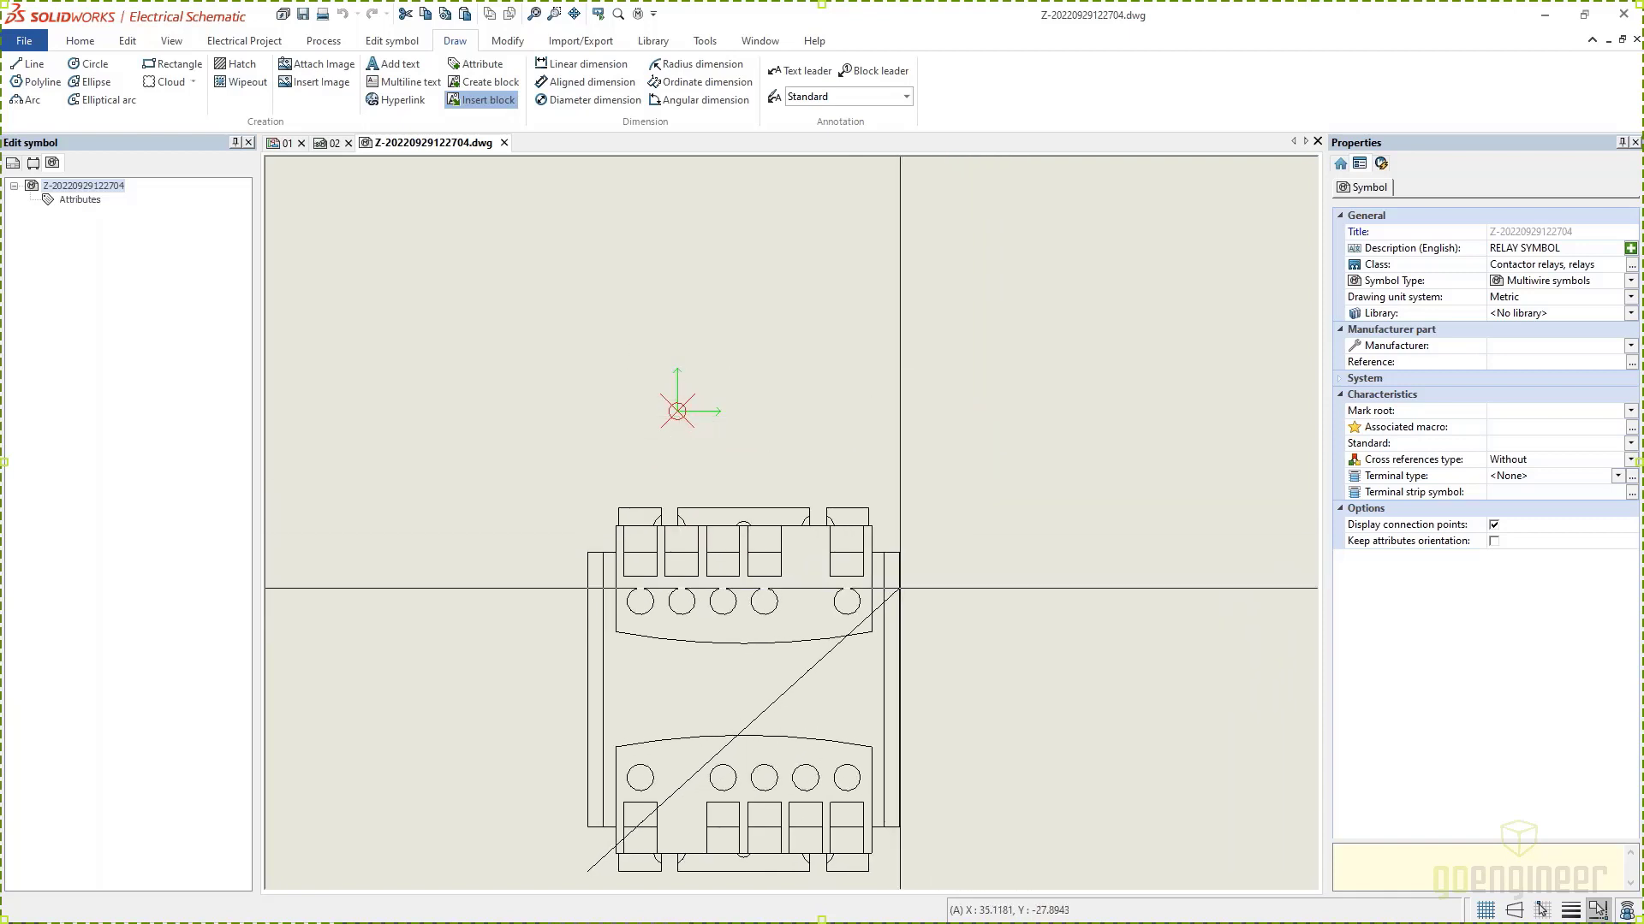
{"action": "left_click", "coordinate": [869, 604]}
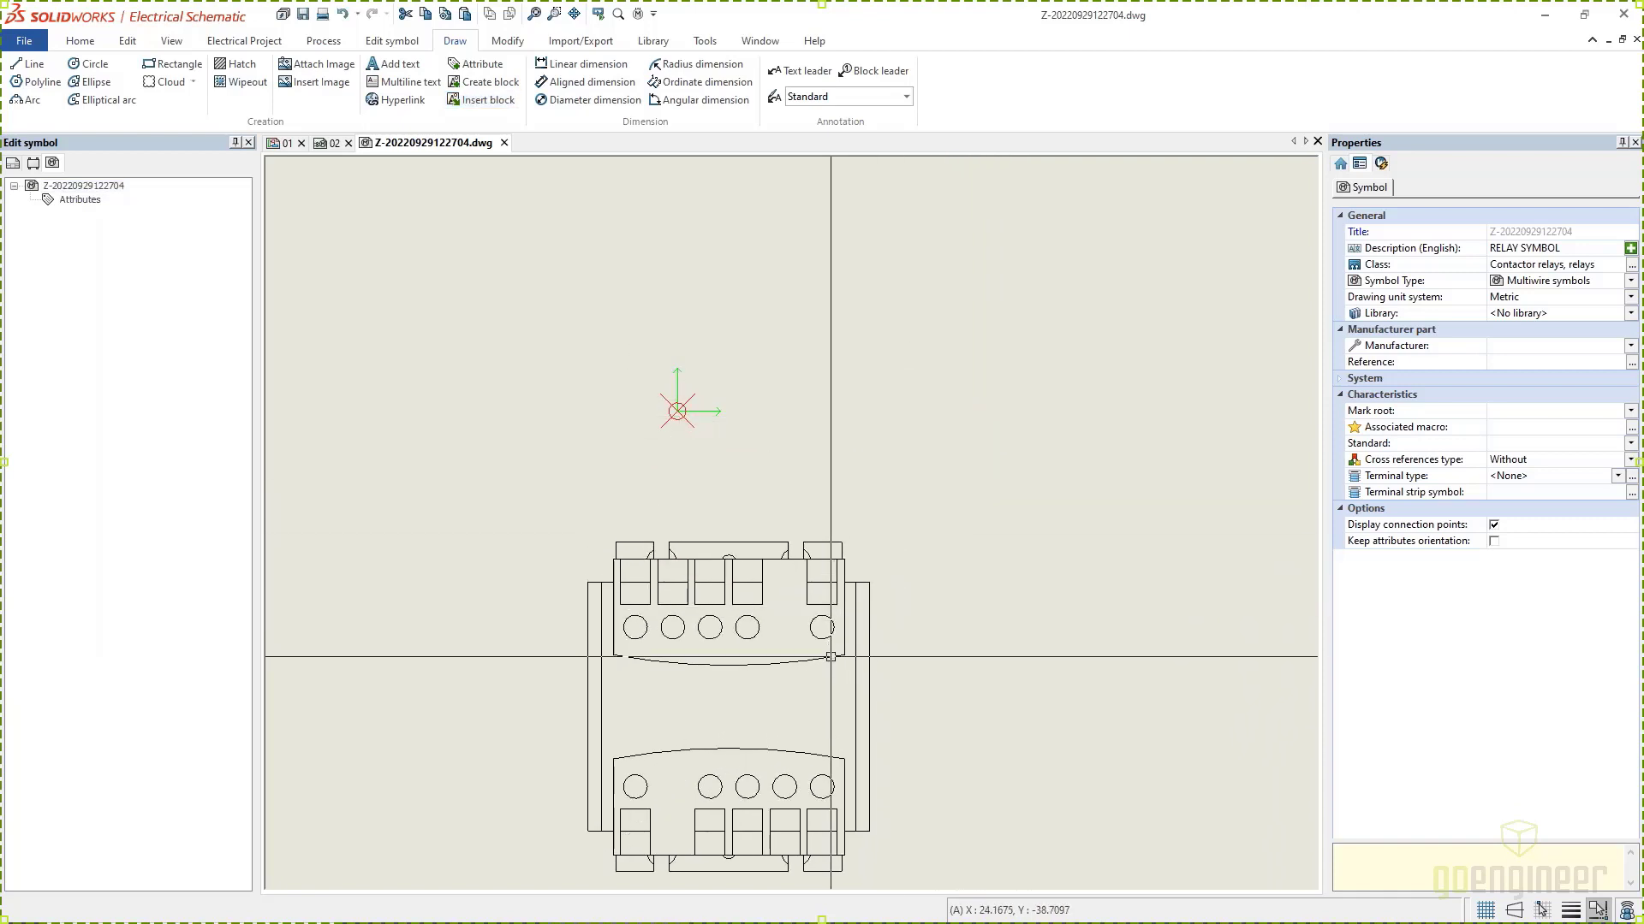
Step: Move the block so that the first circle of its upper terminal row sits on the symbol origin
{"action": "left_click", "coordinate": [787, 663]}
{"action": "left_click", "coordinate": [729, 707]}
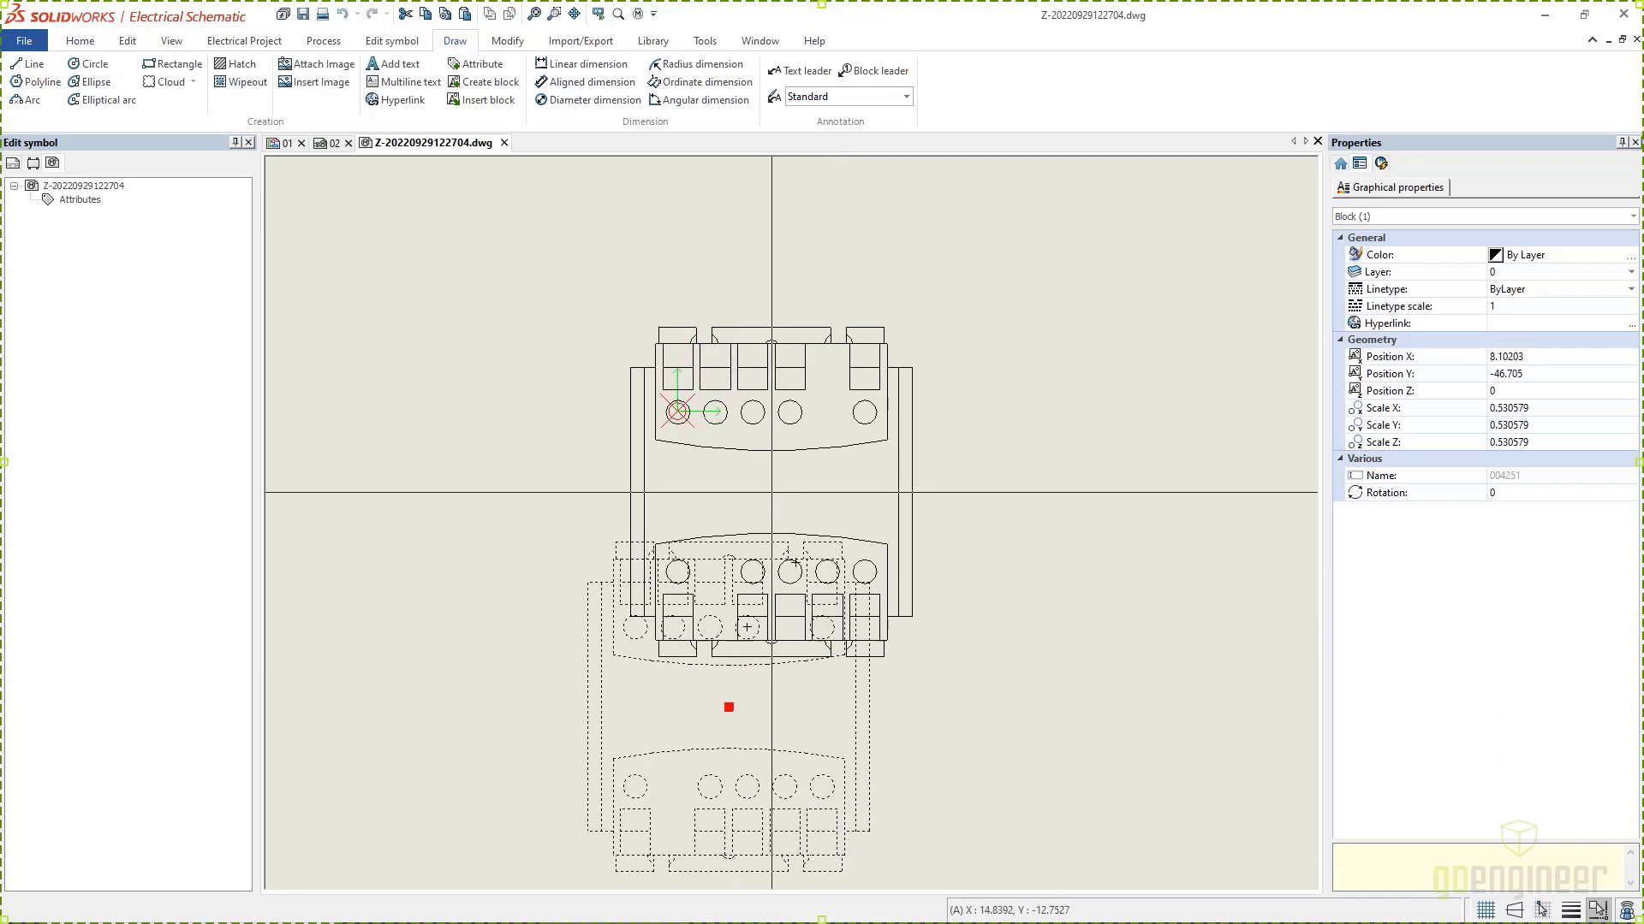
{"action": "left_click", "coordinate": [771, 492]}
{"action": "key", "text": "Escape"}
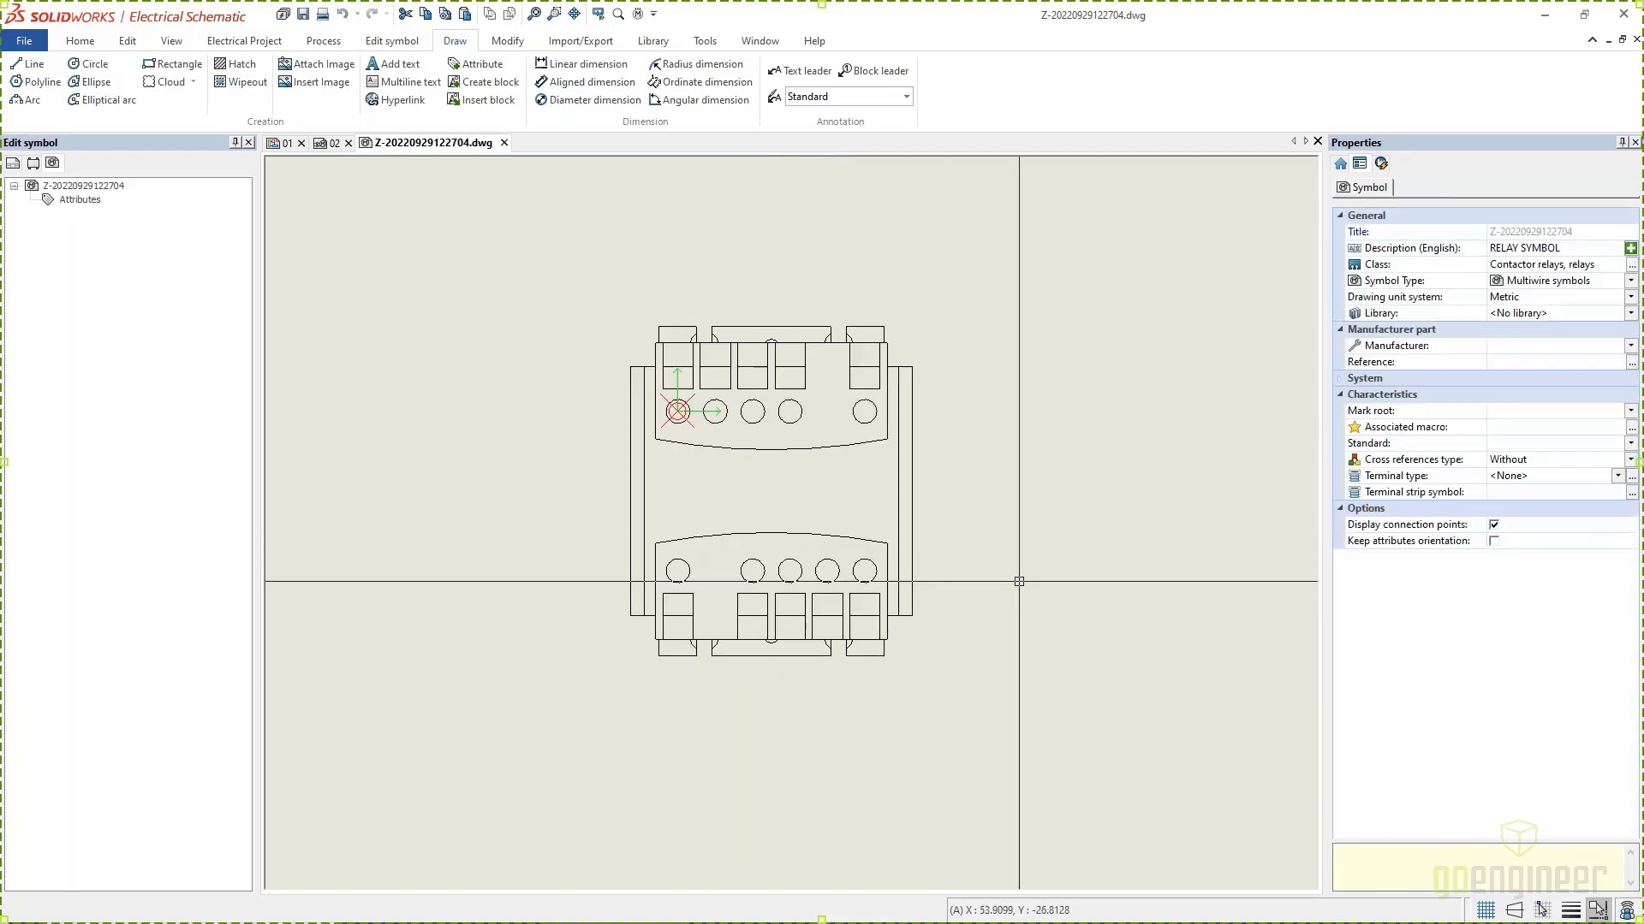
Step: Draw a vertical line about 20 long from the first upper terminal circle past the block's upper edge, ending with grid snap on
{"action": "scroll", "coordinate": [685, 479], "scroll_direction": "up", "scroll_amount": 4}
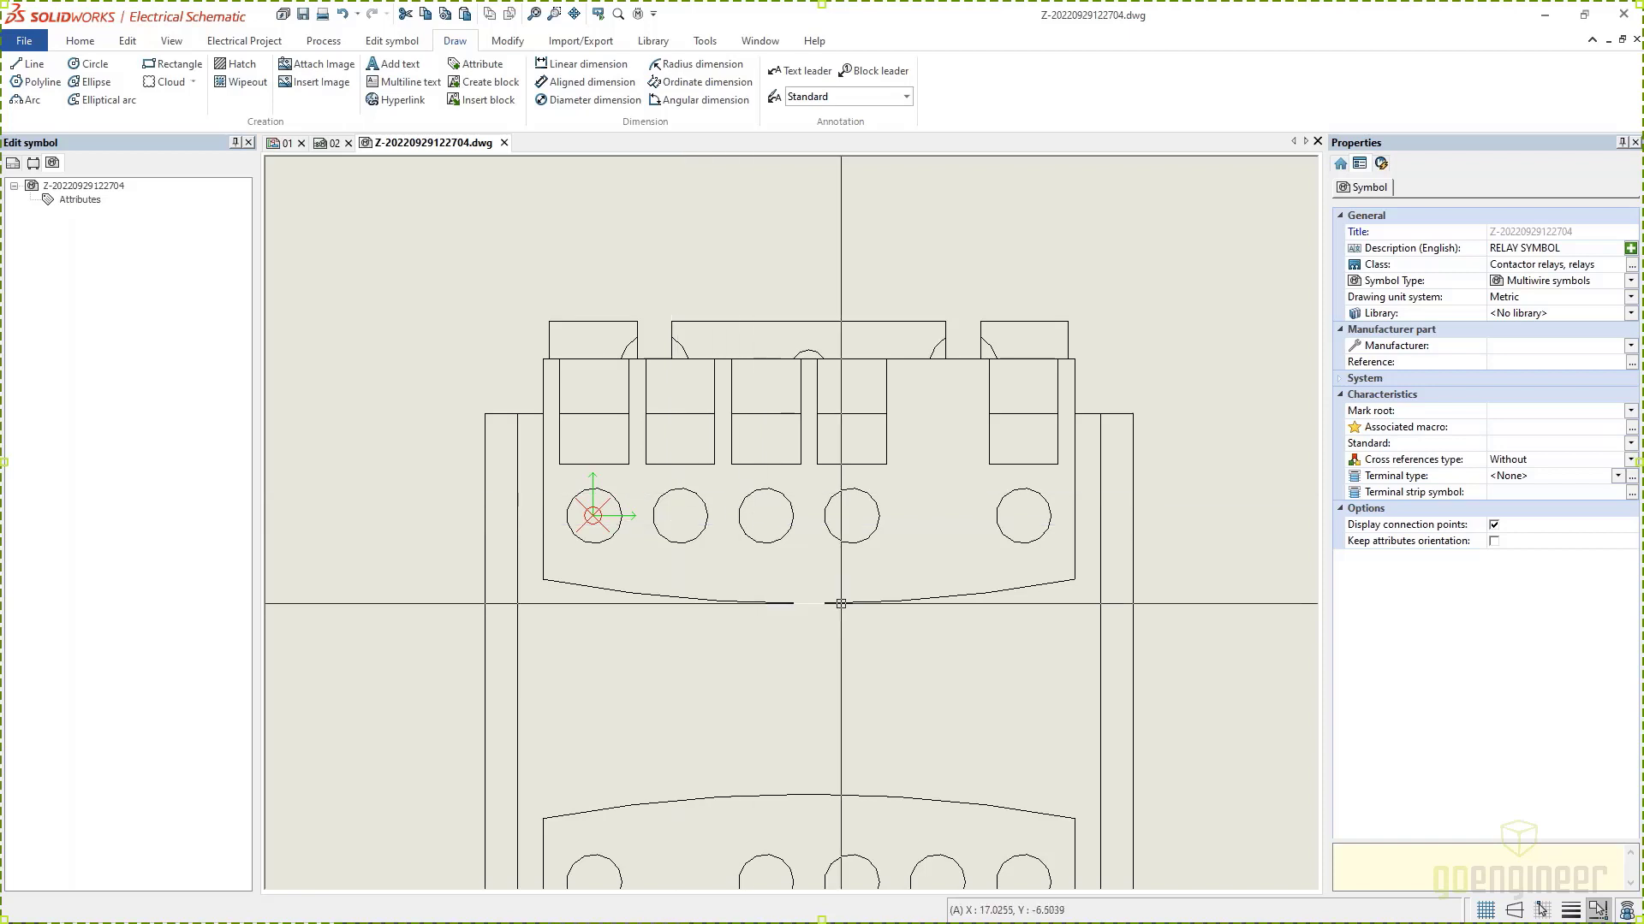
{"action": "scroll", "coordinate": [650, 557], "scroll_direction": "down", "scroll_amount": 1}
{"action": "scroll", "coordinate": [650, 558], "scroll_direction": "up", "scroll_amount": 1}
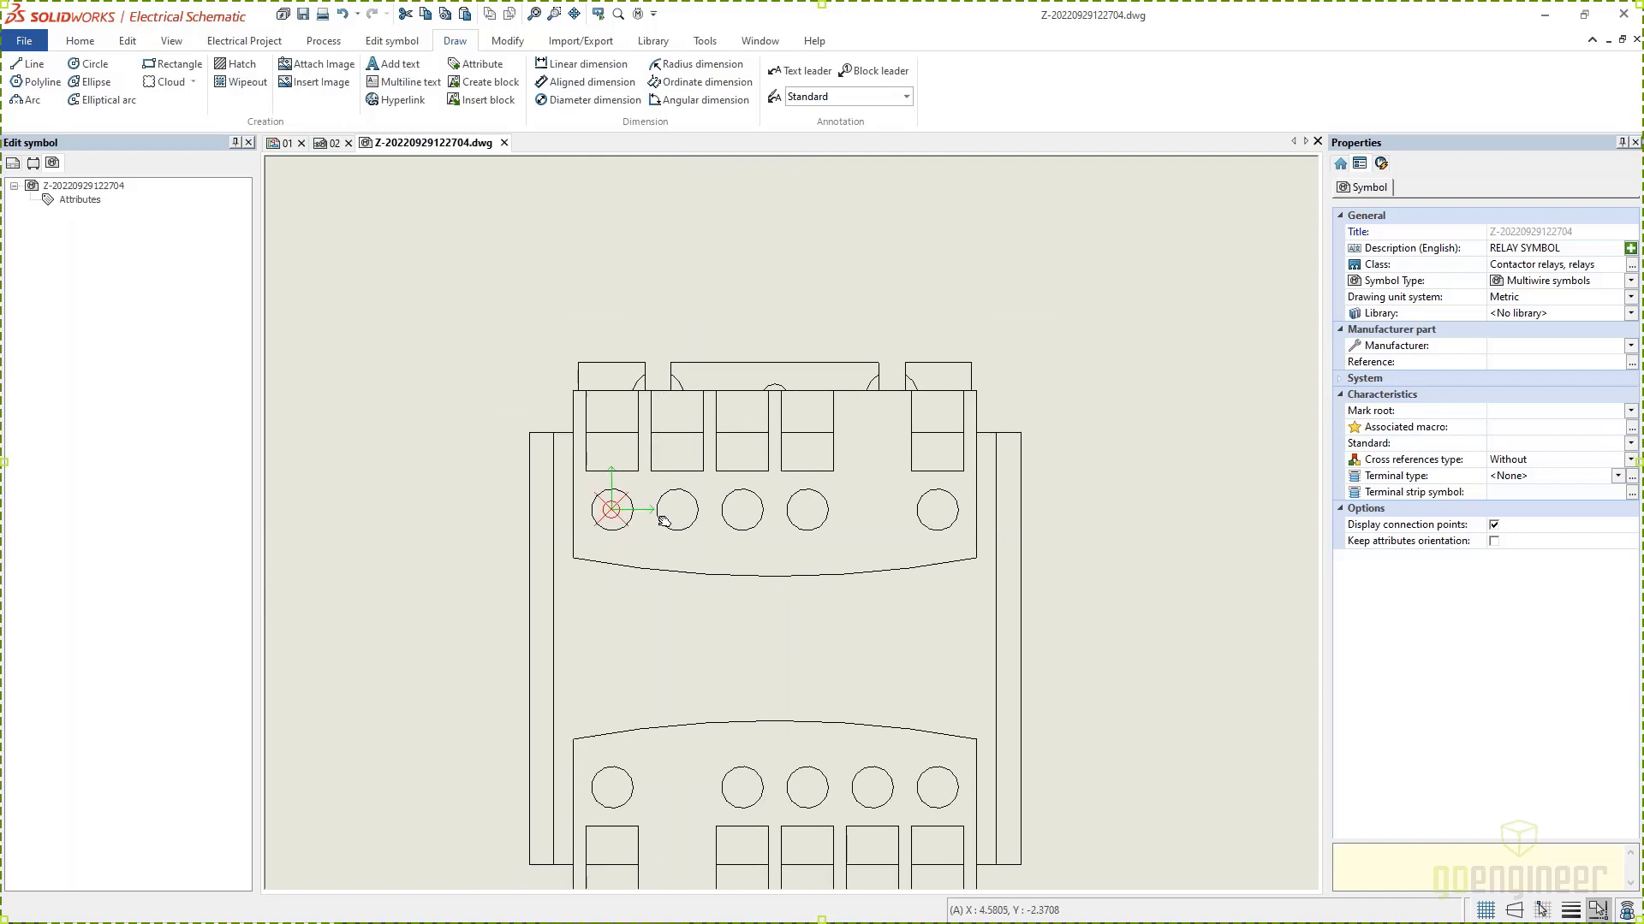
{"action": "scroll", "coordinate": [685, 348], "scroll_direction": "down", "scroll_amount": 1}
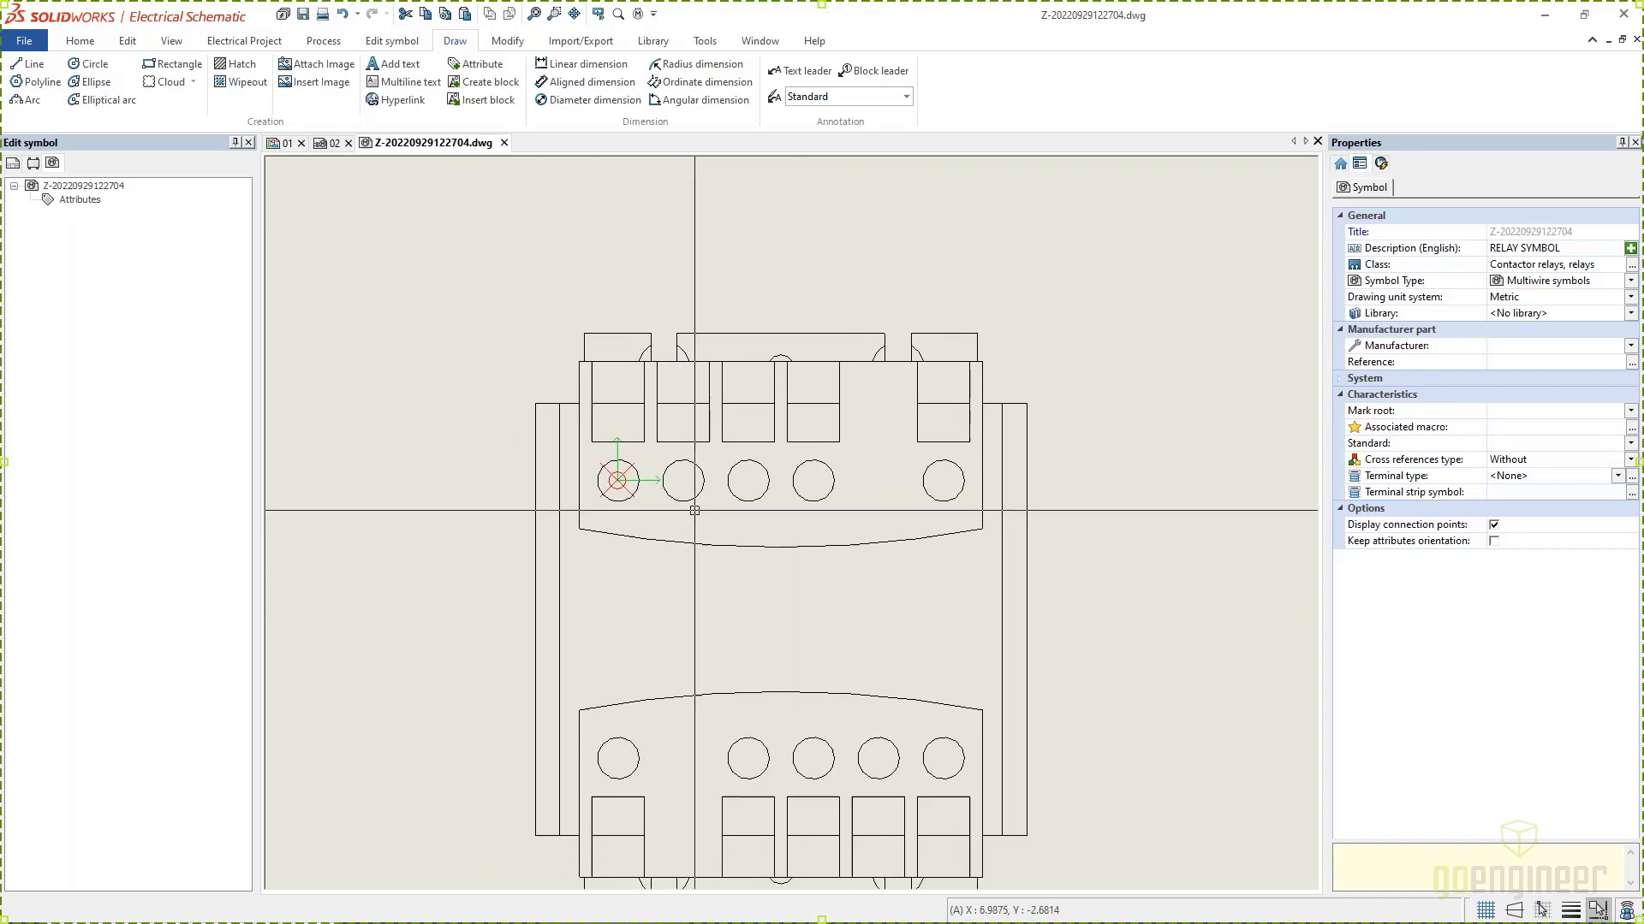
{"action": "left_click", "coordinate": [30, 63]}
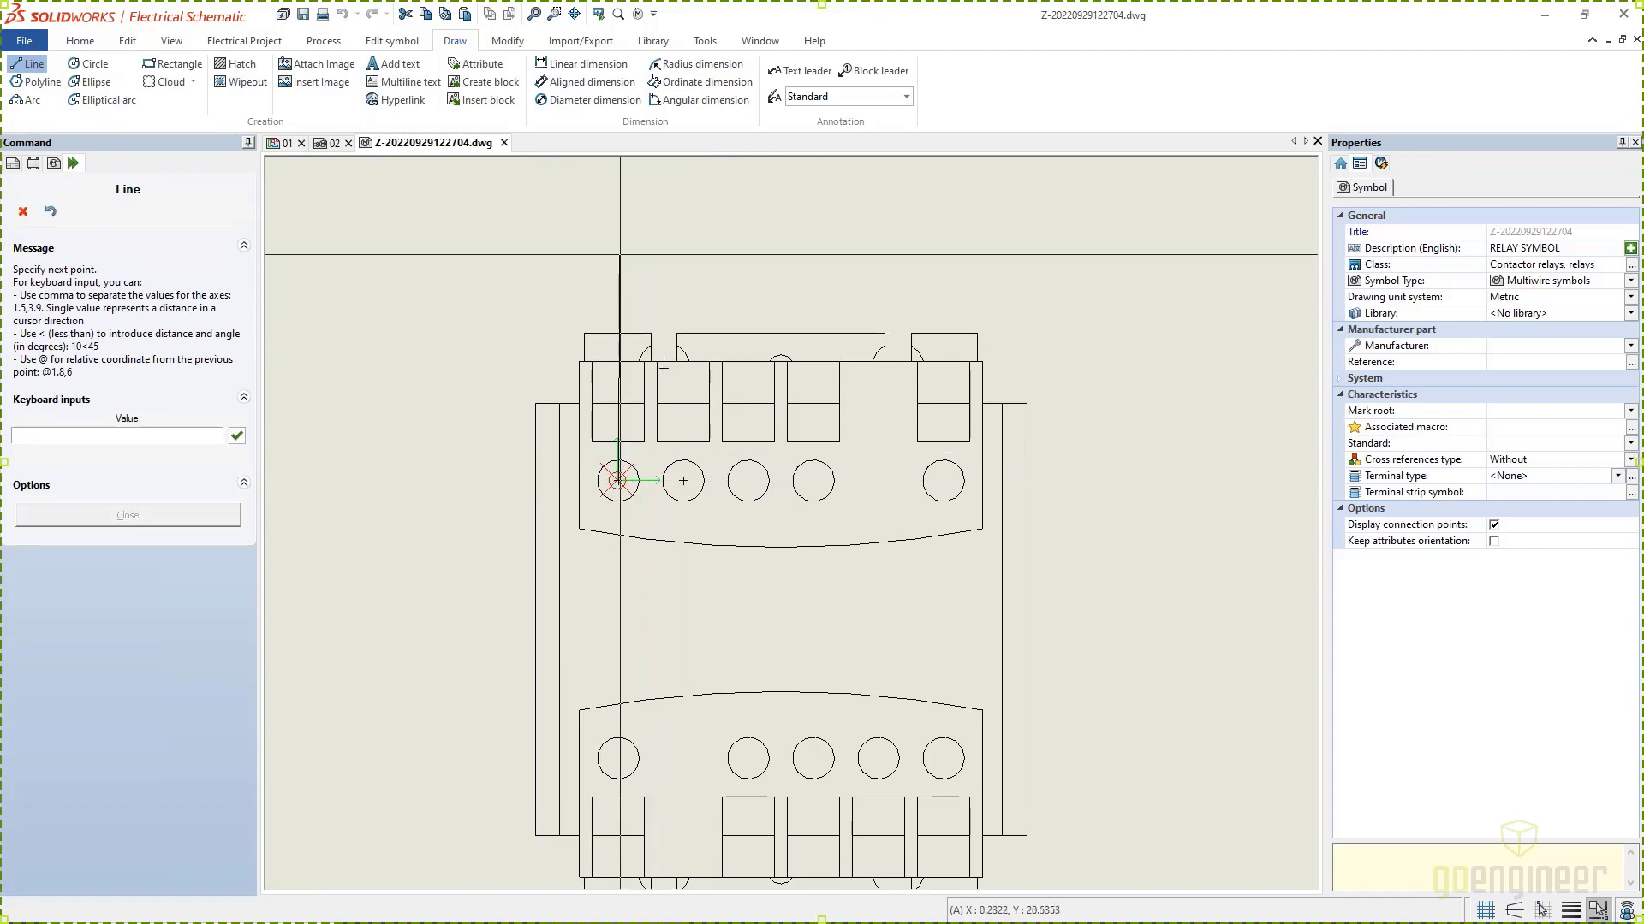
{"action": "left_click", "coordinate": [1542, 909]}
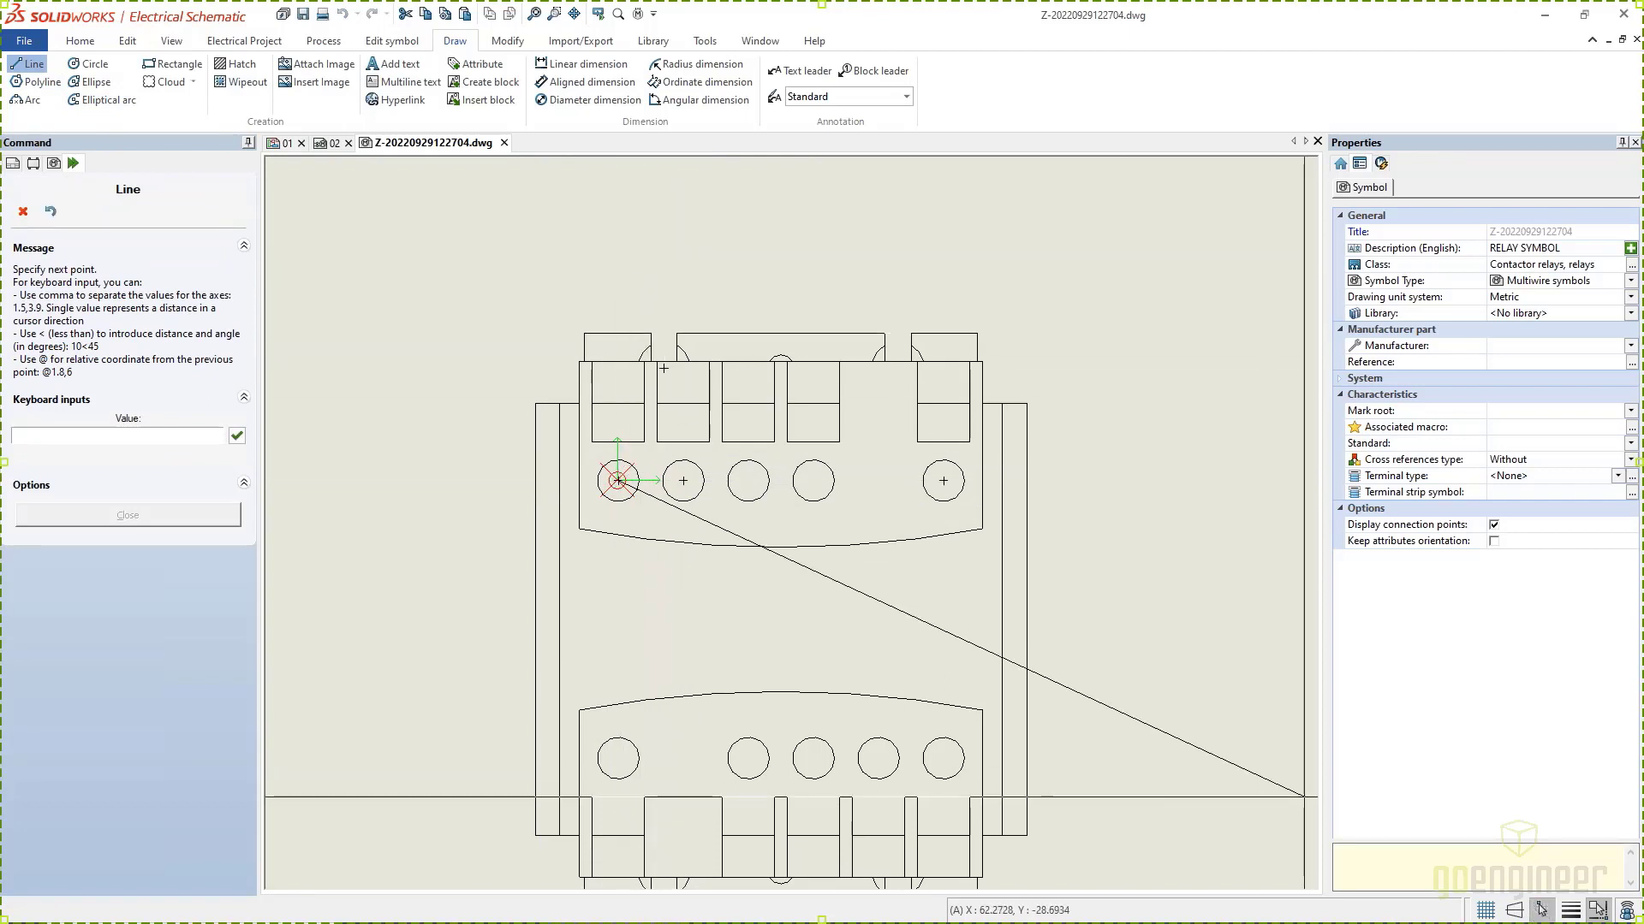
{"action": "left_click", "coordinate": [617, 259]}
{"action": "key", "text": "Escape"}
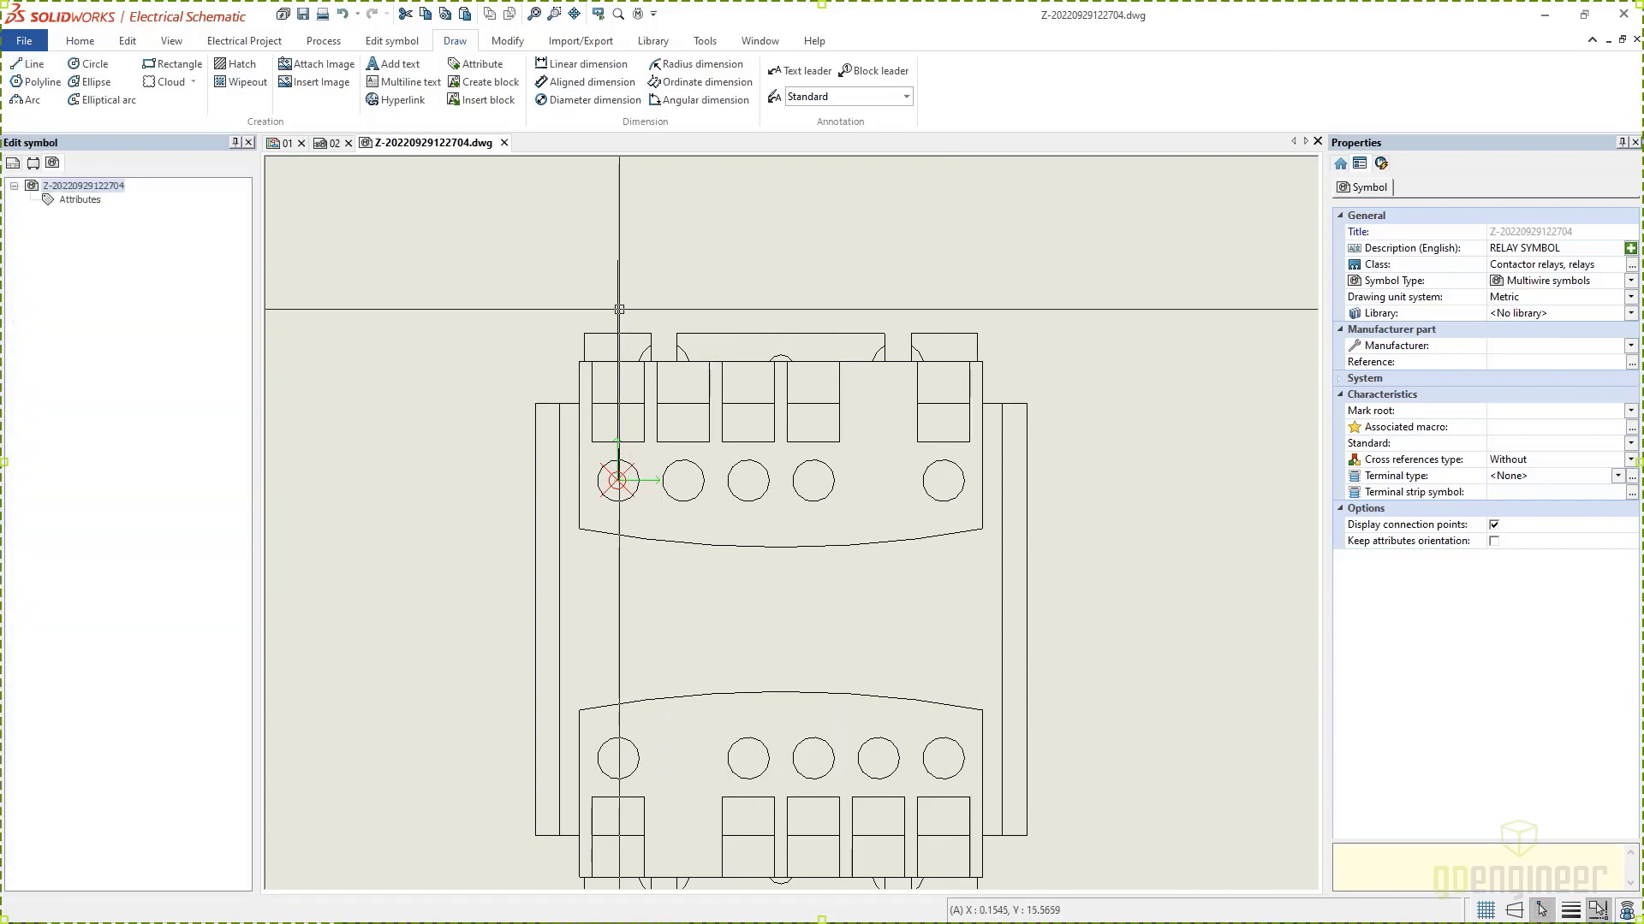
Step: Enter 1 row and 5 columns in the Array settings for the vertical line, closing them without creating copies
{"action": "left_click", "coordinate": [500, 41]}
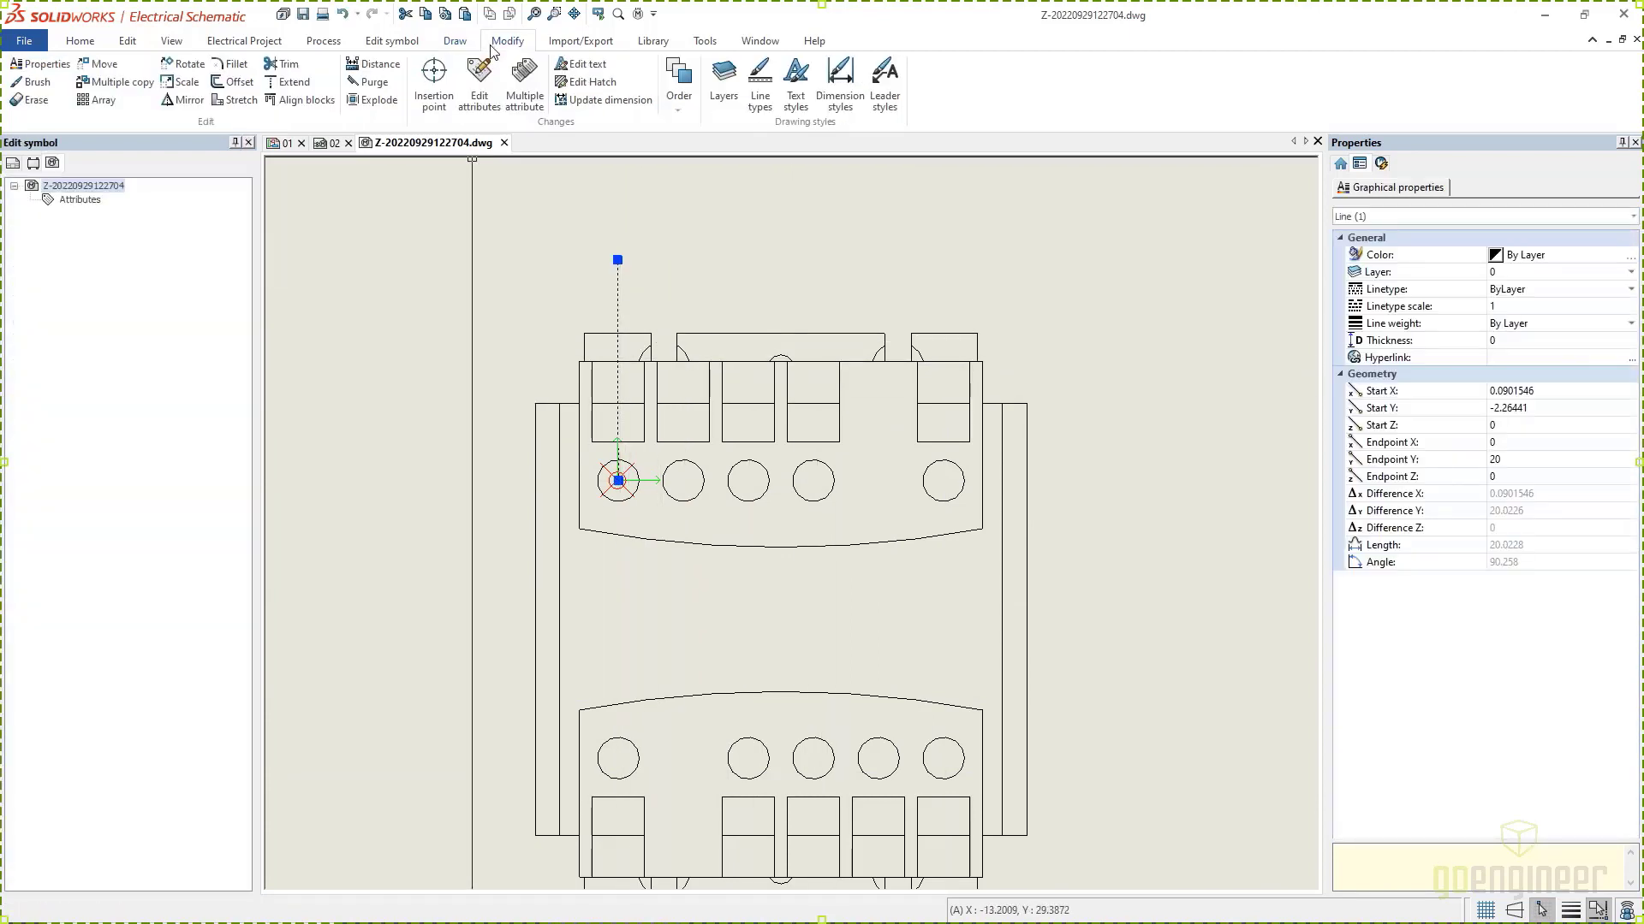
{"action": "left_click", "coordinate": [97, 100]}
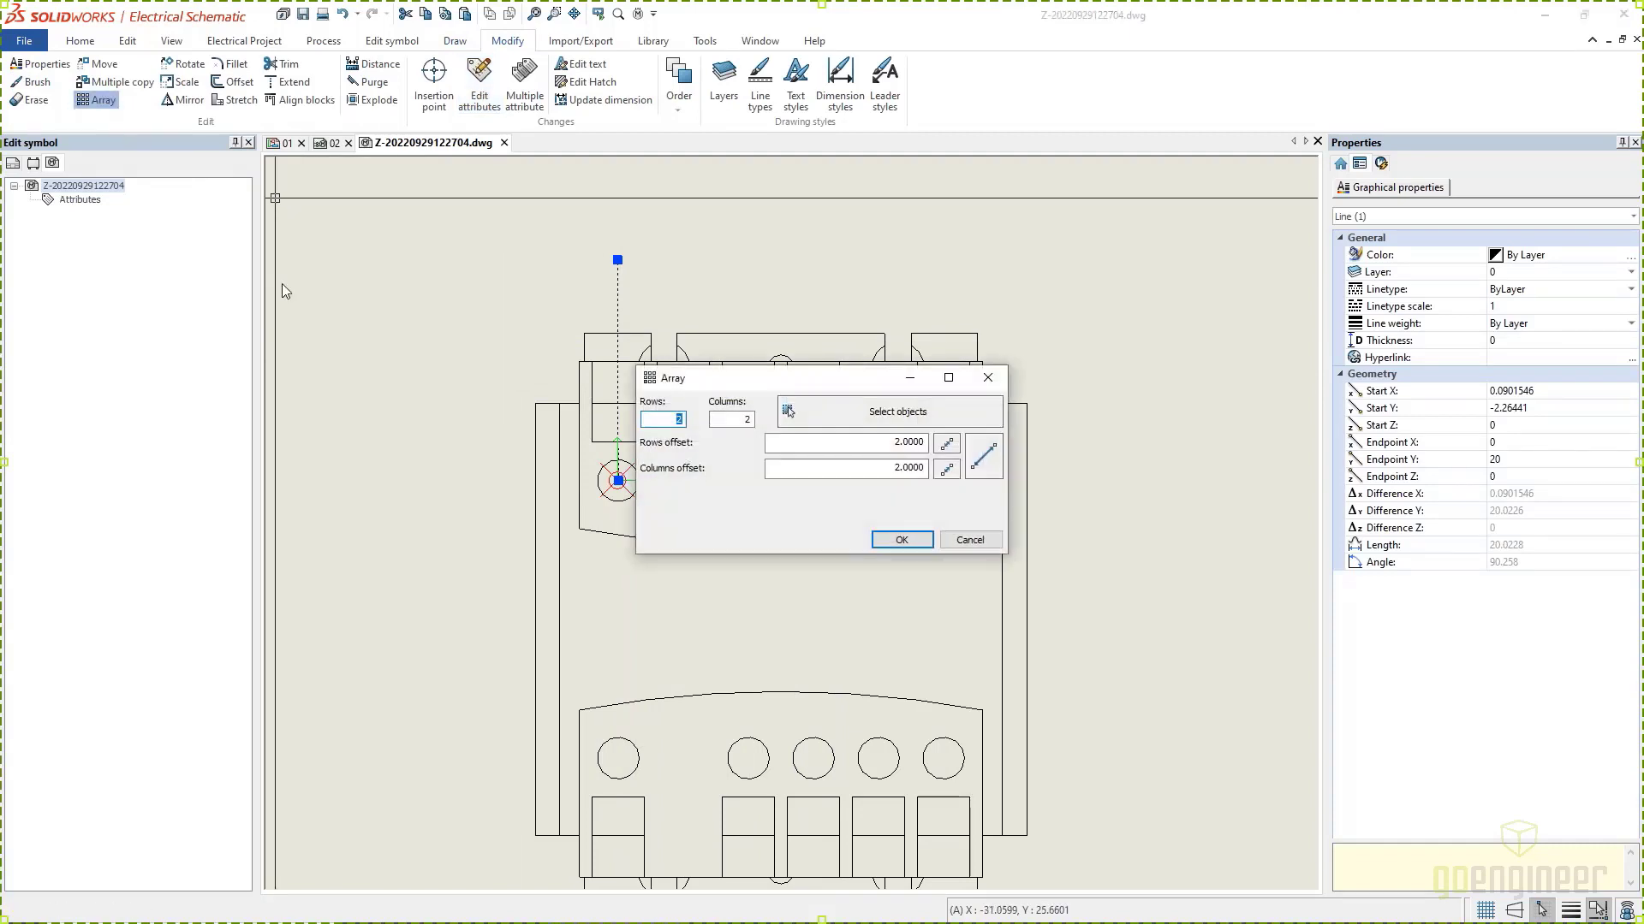
{"action": "left_click_drag", "start_coordinate": [717, 387], "coordinate": [736, 606]}
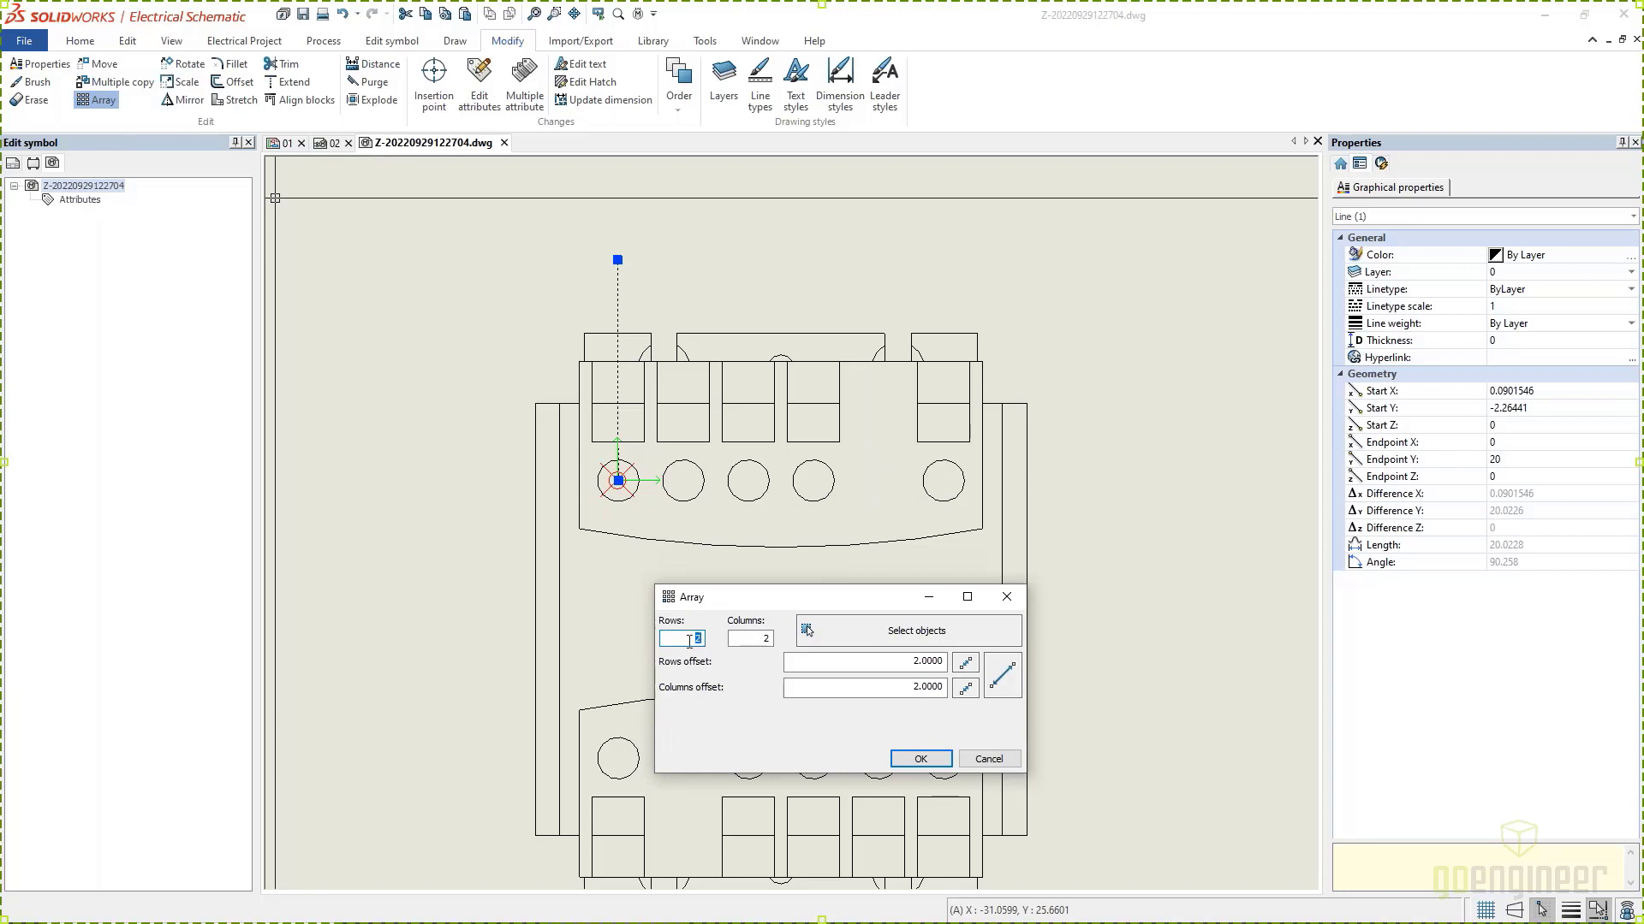
{"action": "type", "text": "1"}
{"action": "key", "text": "Tab"}
{"action": "type", "text": "5"}
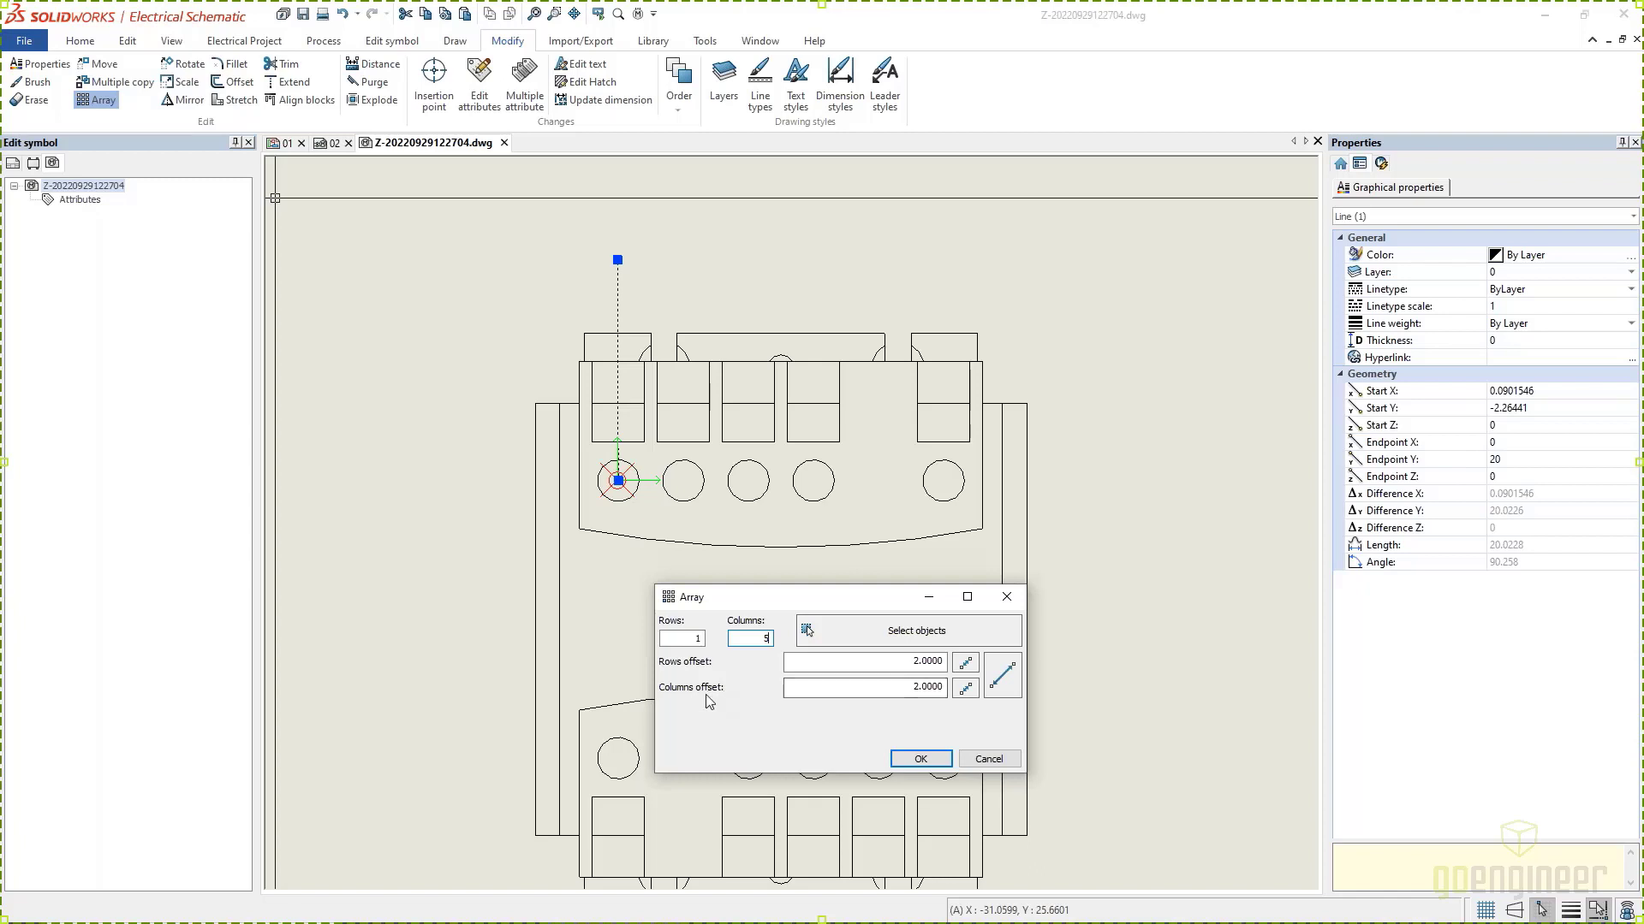
{"action": "left_click", "coordinate": [941, 688]}
{"action": "left_click", "coordinate": [942, 689]}
{"action": "left_click_drag", "start_coordinate": [942, 688], "coordinate": [918, 695]}
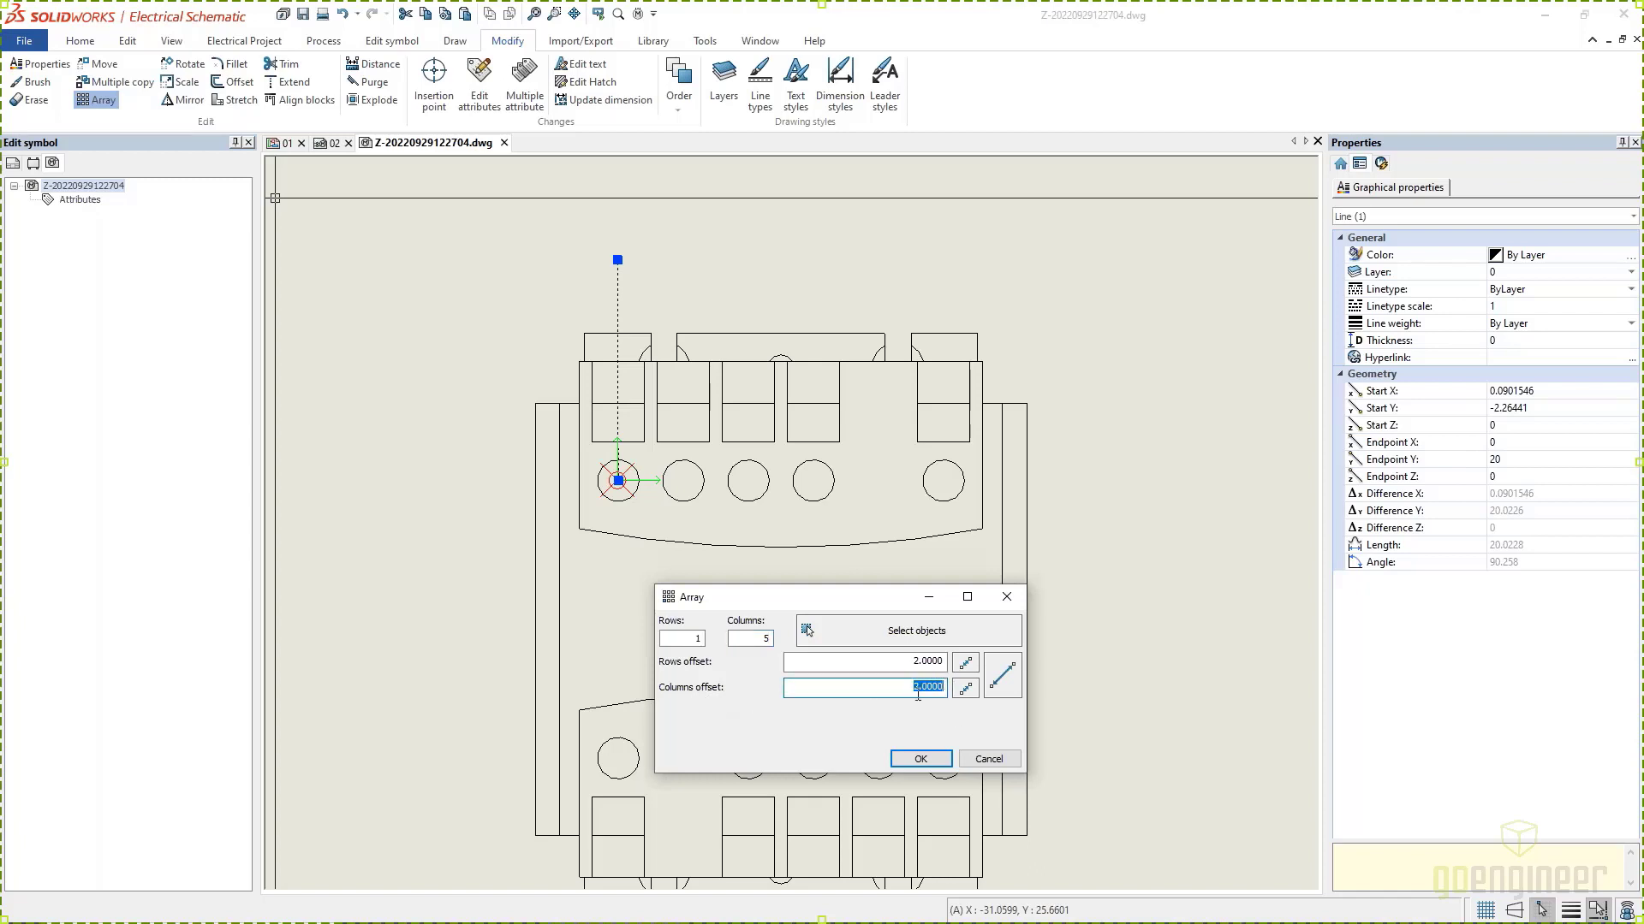
{"action": "left_click", "coordinate": [990, 760]}
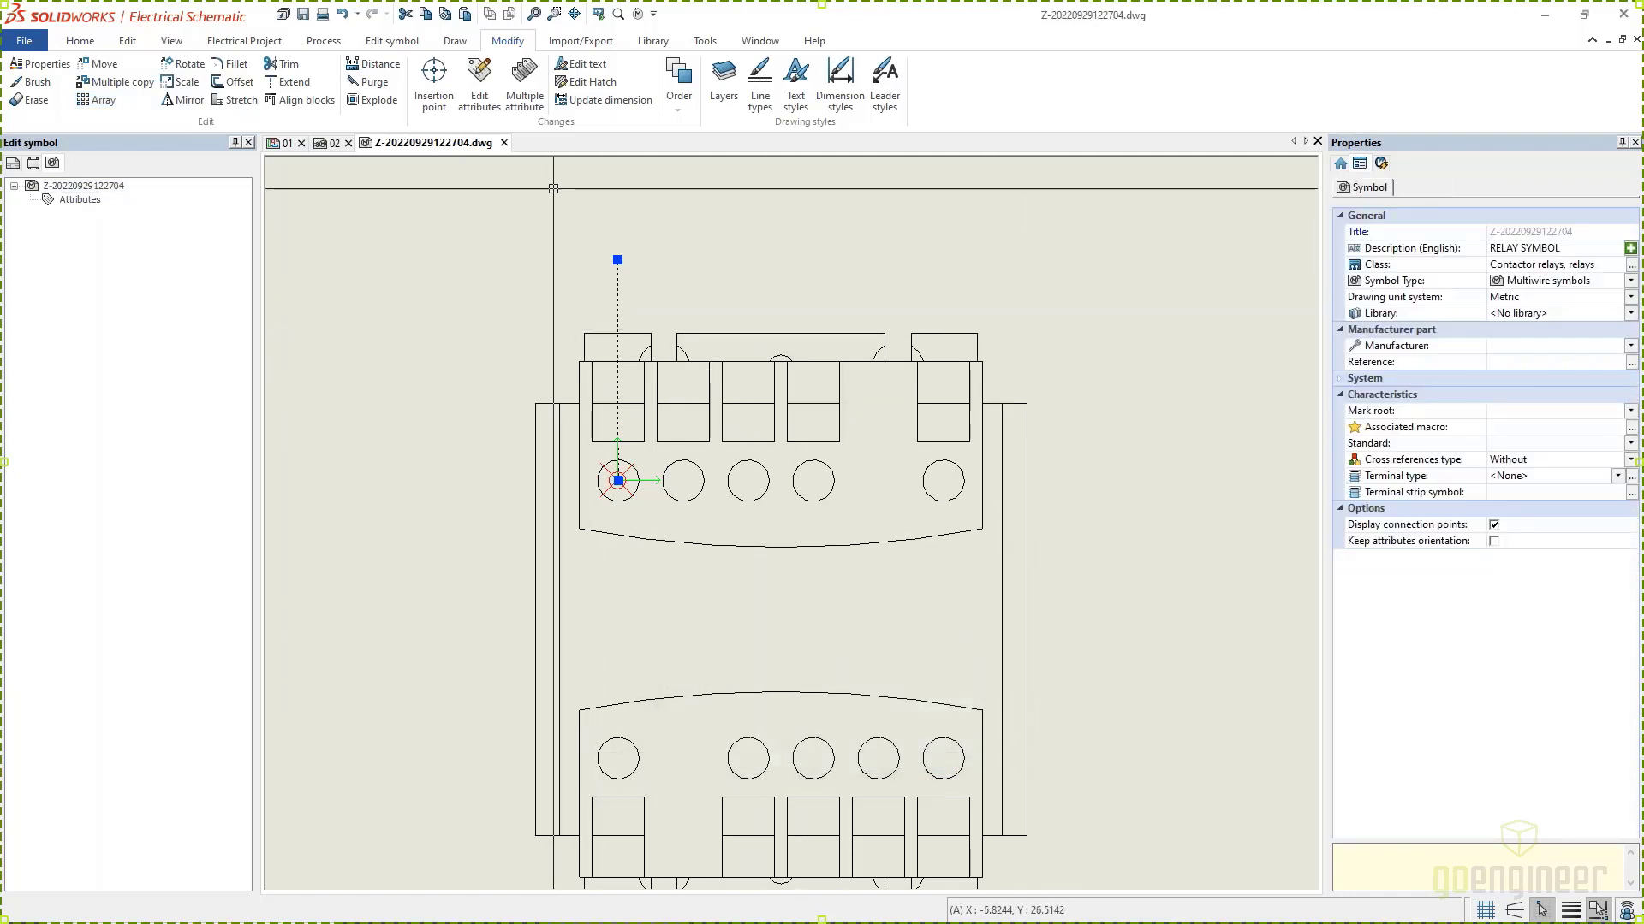
Step: Examine the properties of the Contactor relay symbol in the symbol library
{"action": "left_click", "coordinate": [653, 40]}
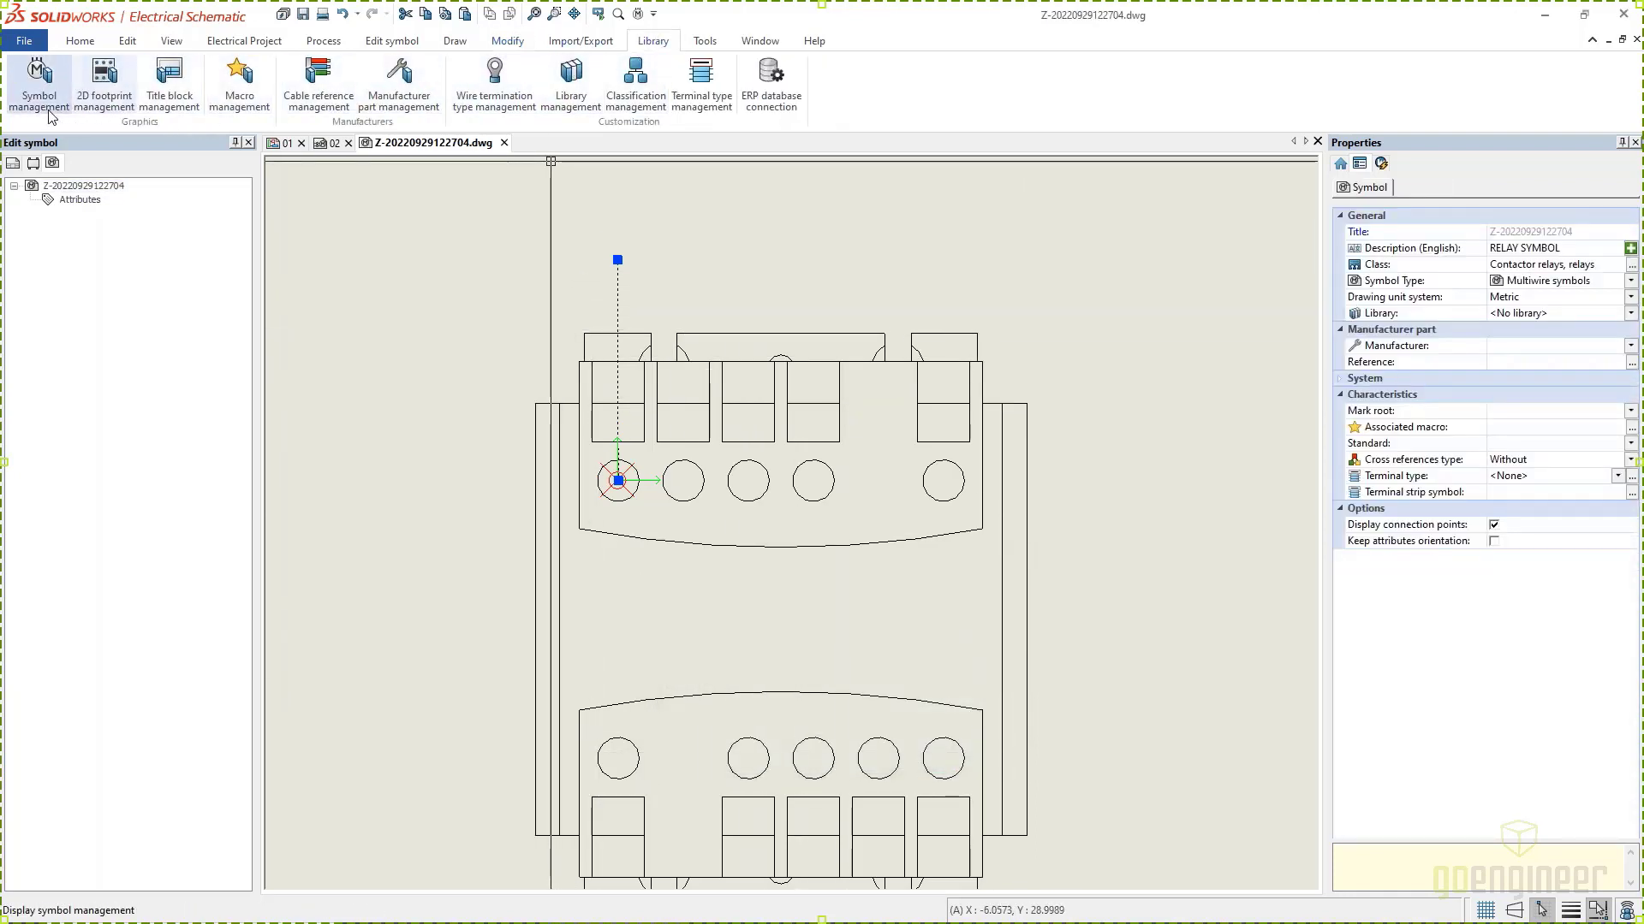
{"action": "left_click", "coordinate": [40, 86]}
{"action": "right_click", "coordinate": [1041, 420]}
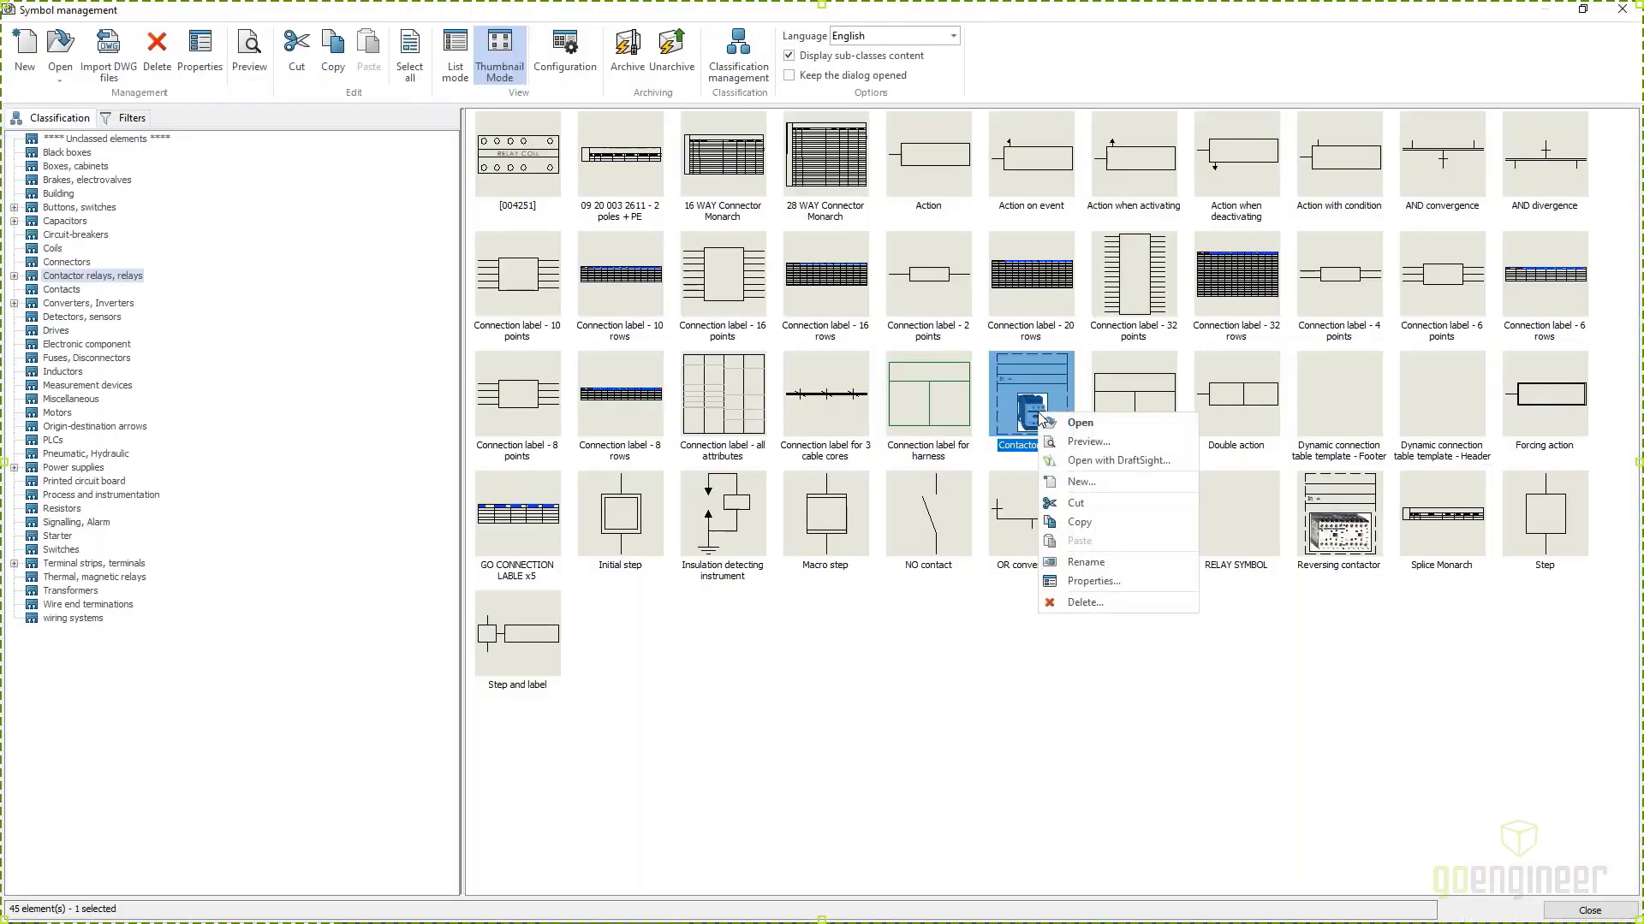
{"action": "left_click", "coordinate": [1110, 584]}
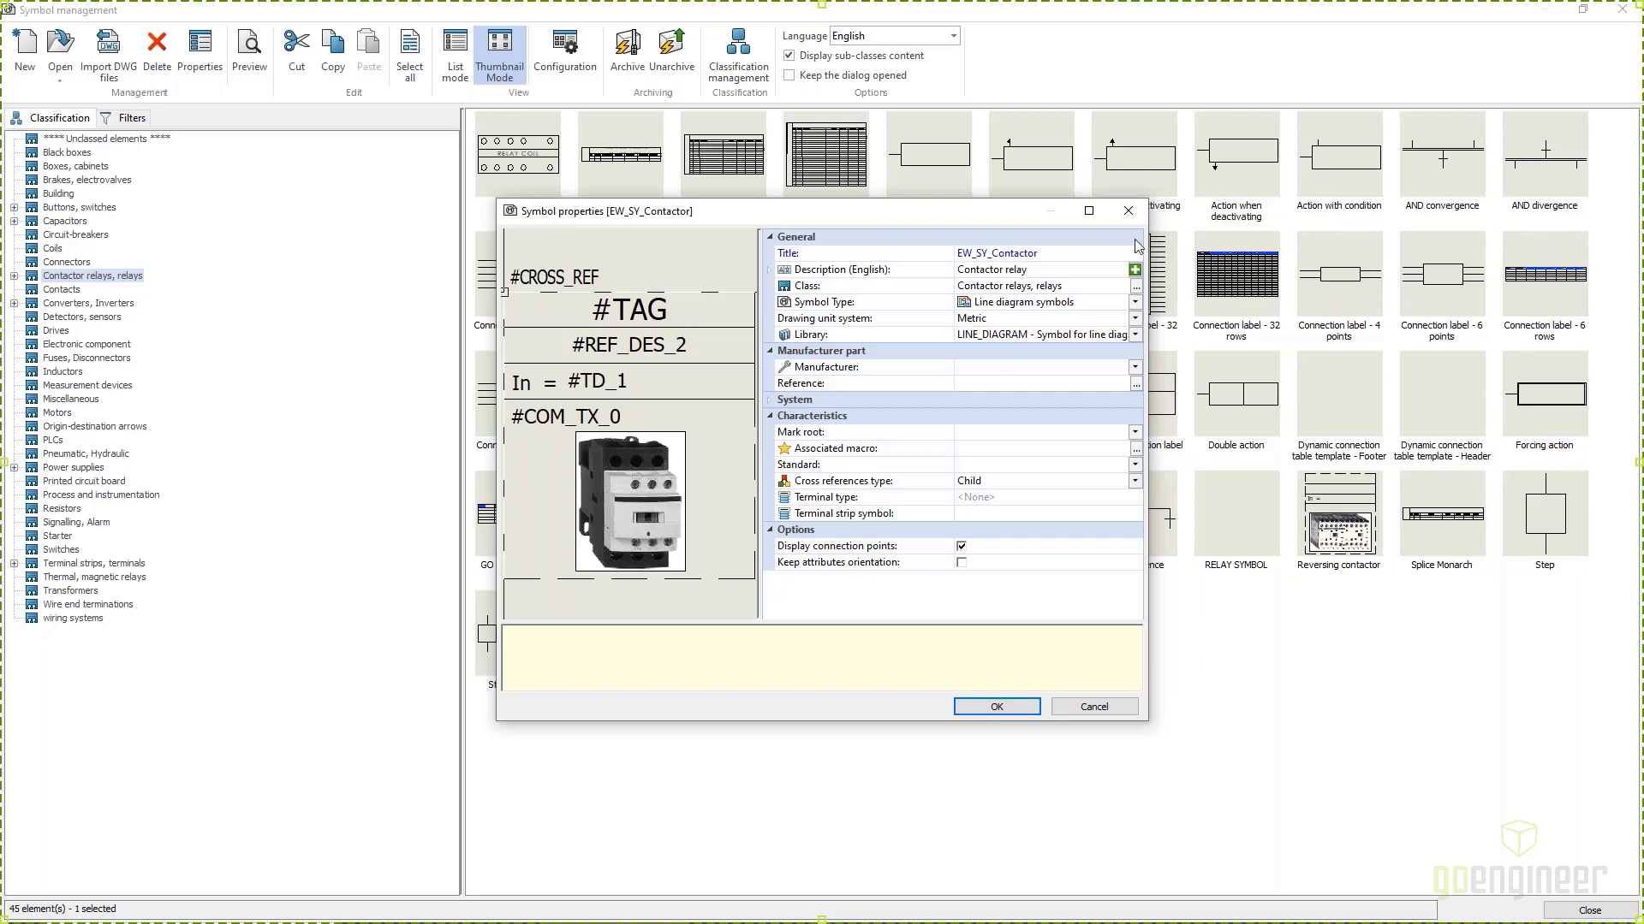
{"action": "left_click", "coordinate": [997, 707]}
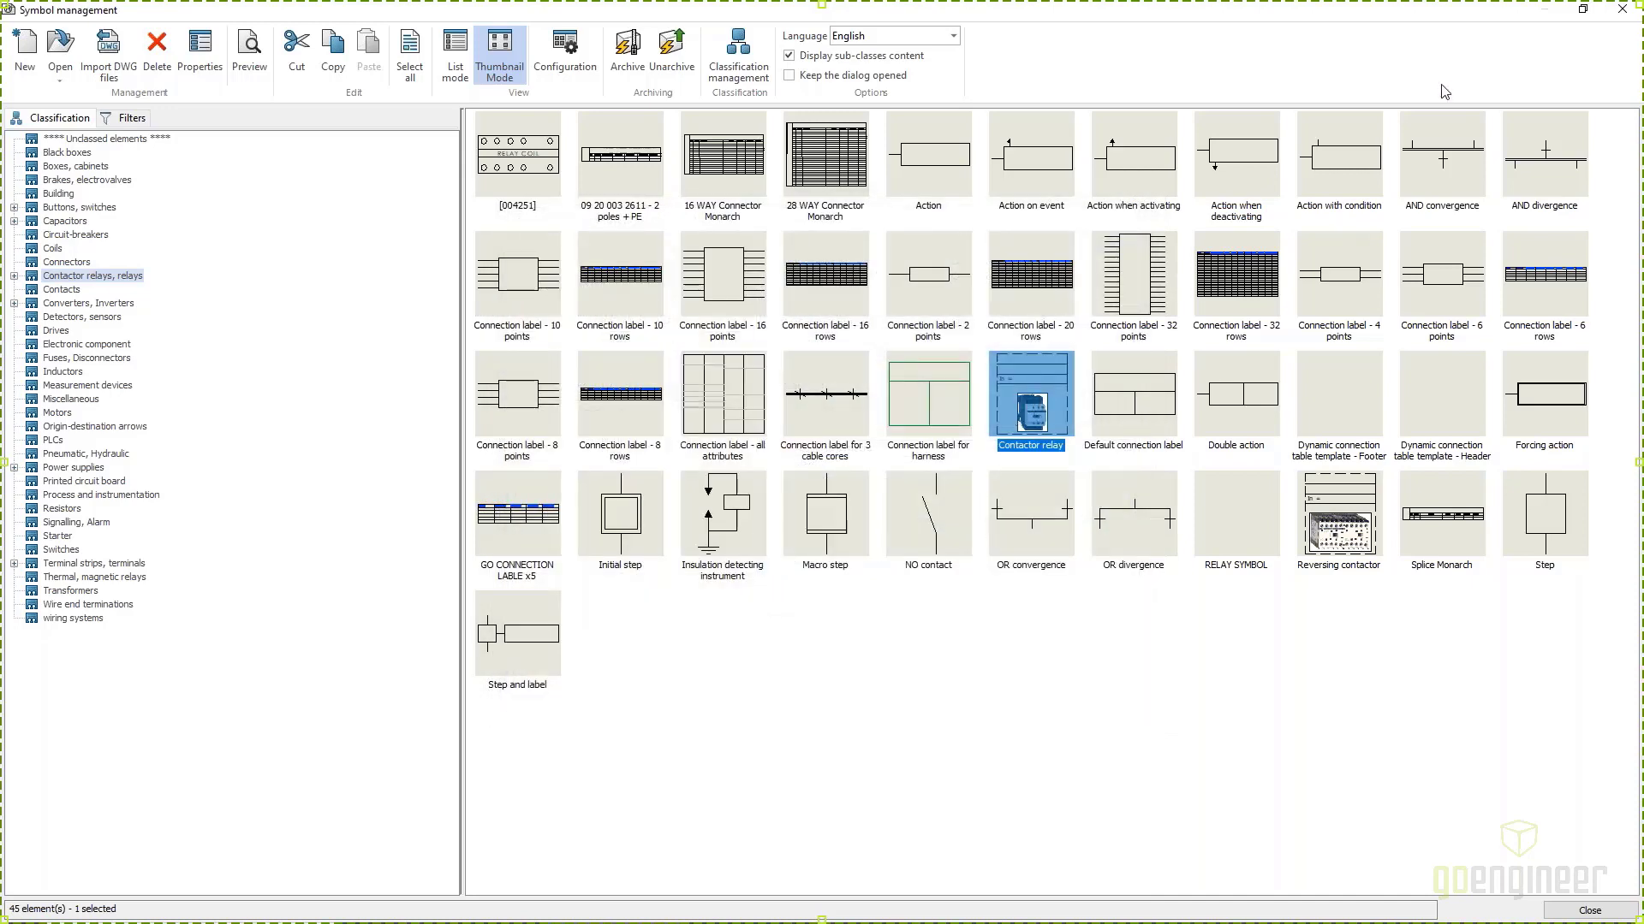
{"action": "left_click", "coordinate": [1622, 10]}
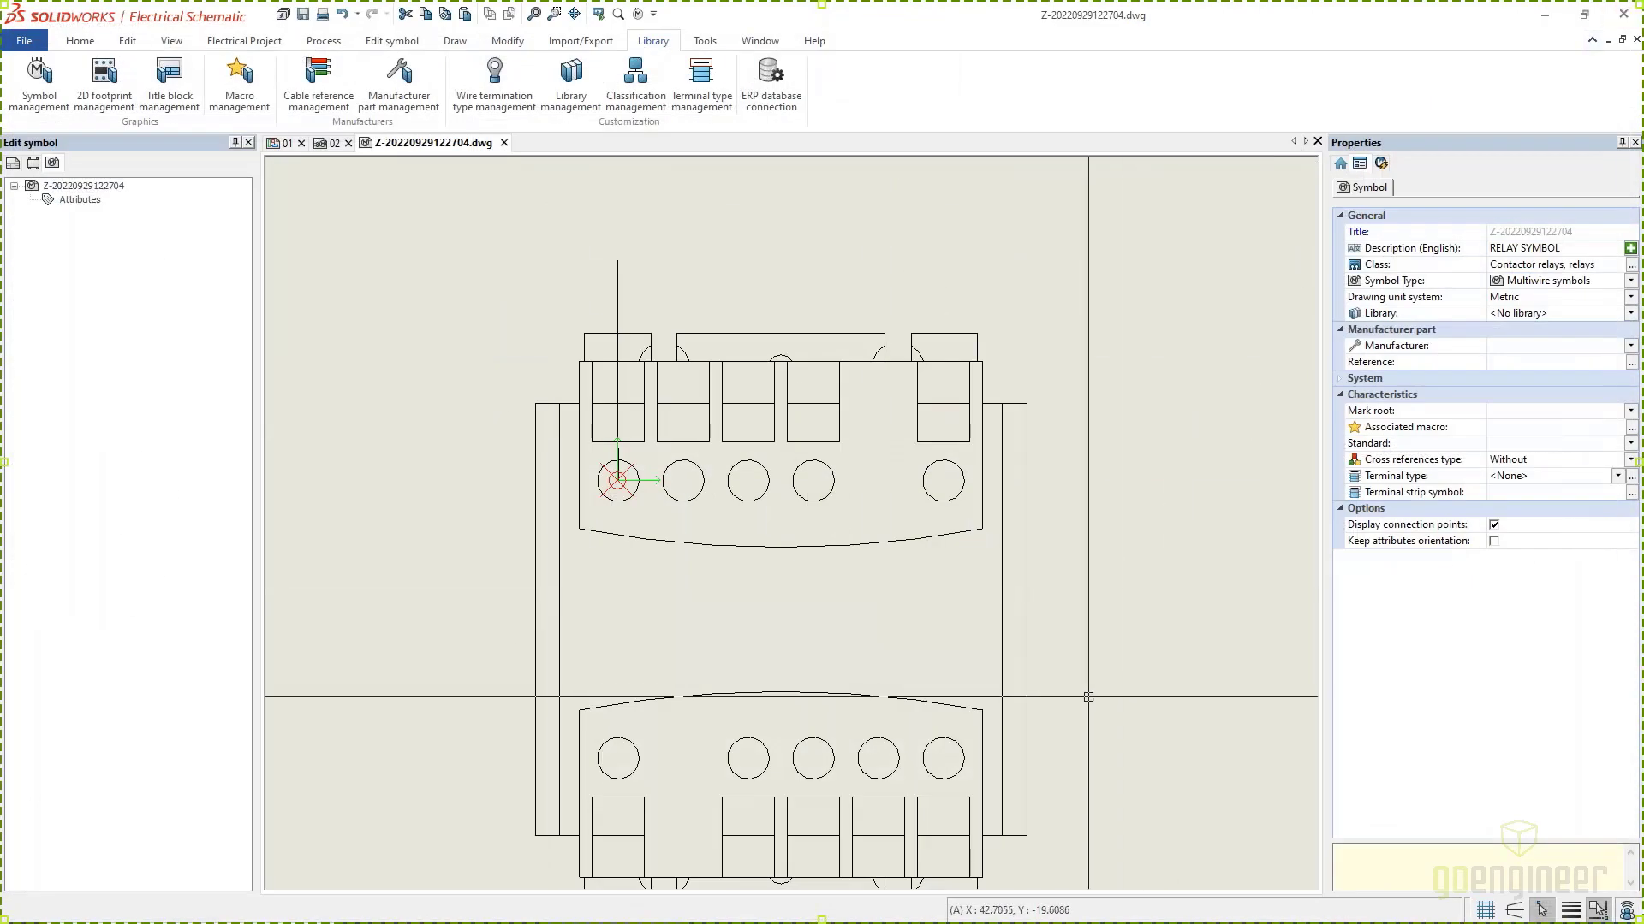
Step: Check the snap and grid spacing in the drawing parameters of the relay symbol
{"action": "right_click", "coordinate": [1537, 910]}
{"action": "left_click", "coordinate": [1533, 881]}
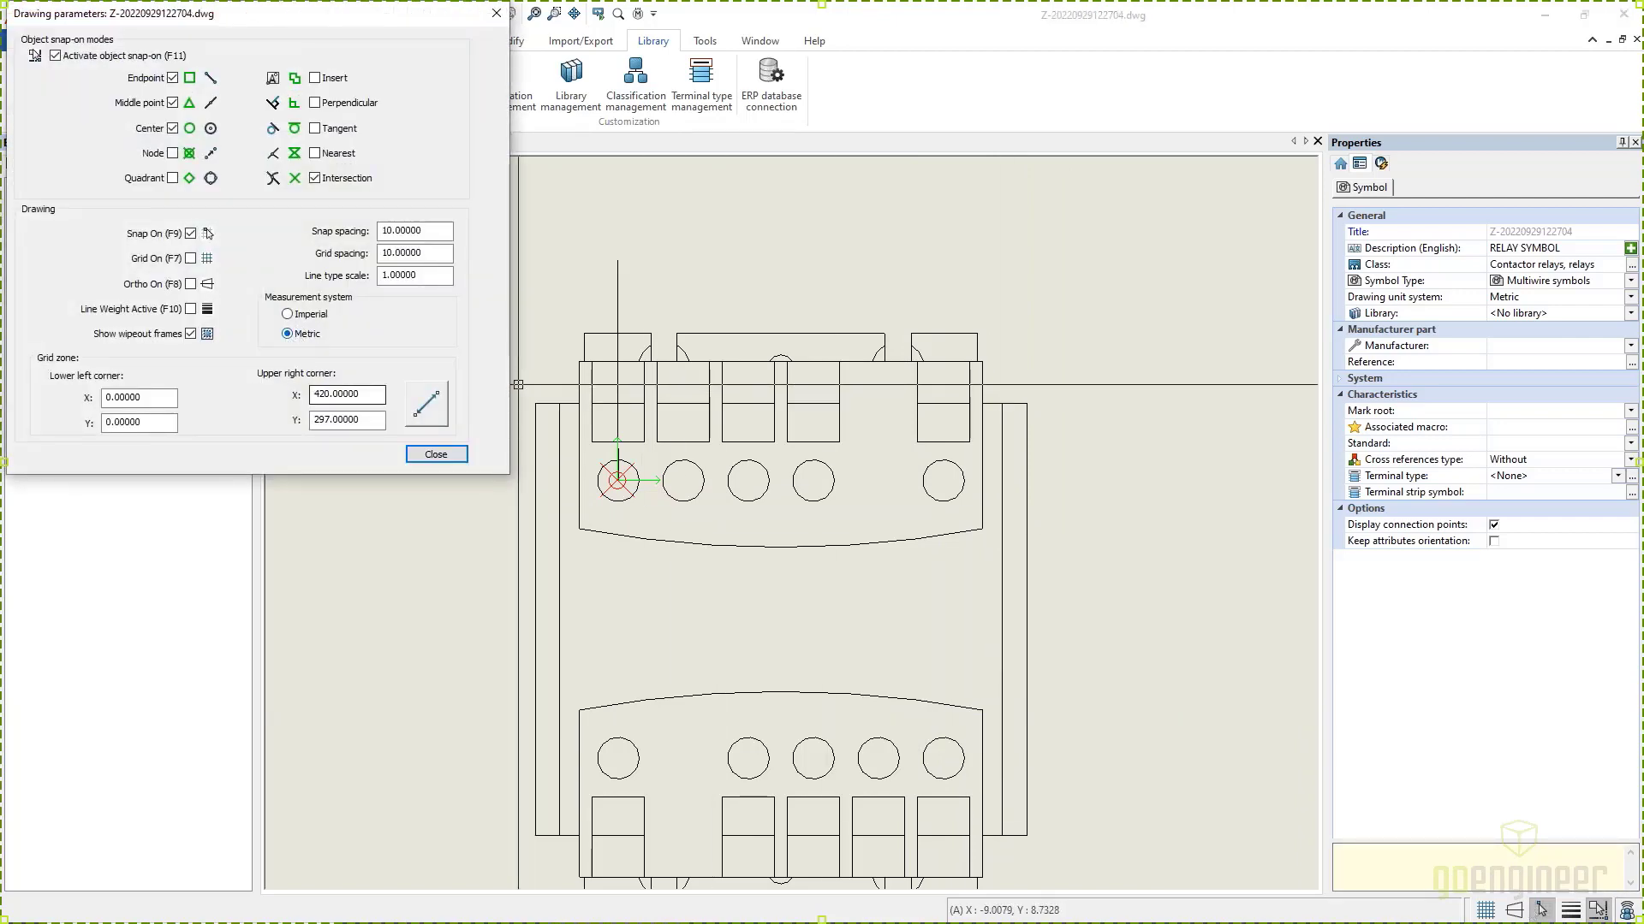
{"action": "left_click", "coordinate": [435, 454]}
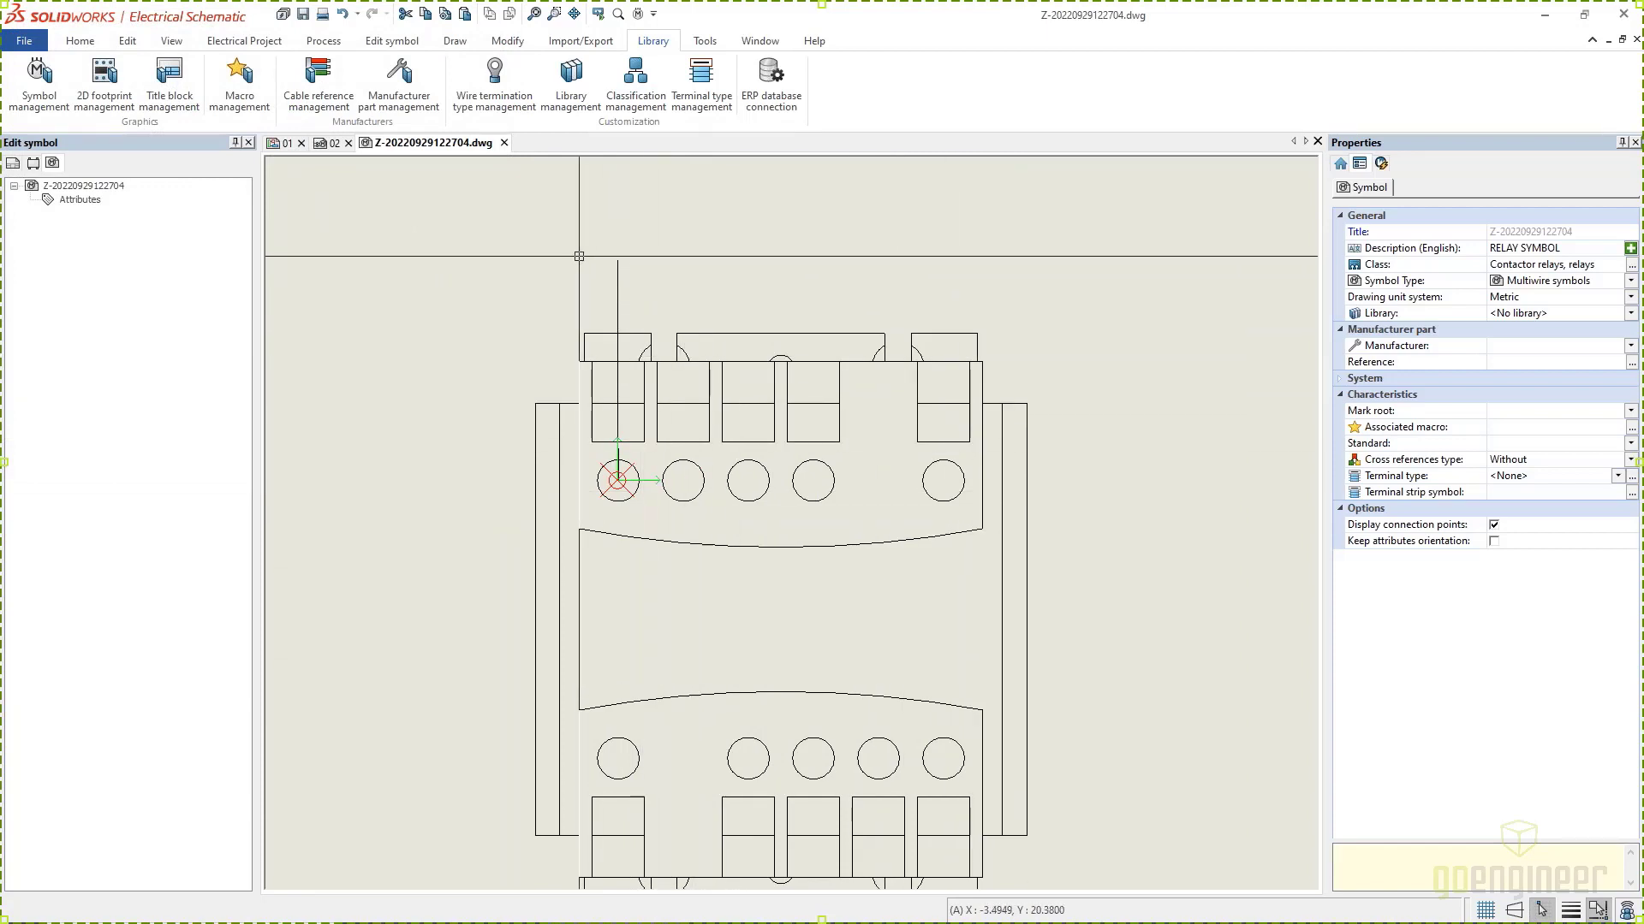
Step: Array the vertical line in 1 row and 5 columns, with a rows offset of 5 and a columns offset of 2
{"action": "left_click", "coordinate": [505, 47]}
{"action": "left_click", "coordinate": [96, 100]}
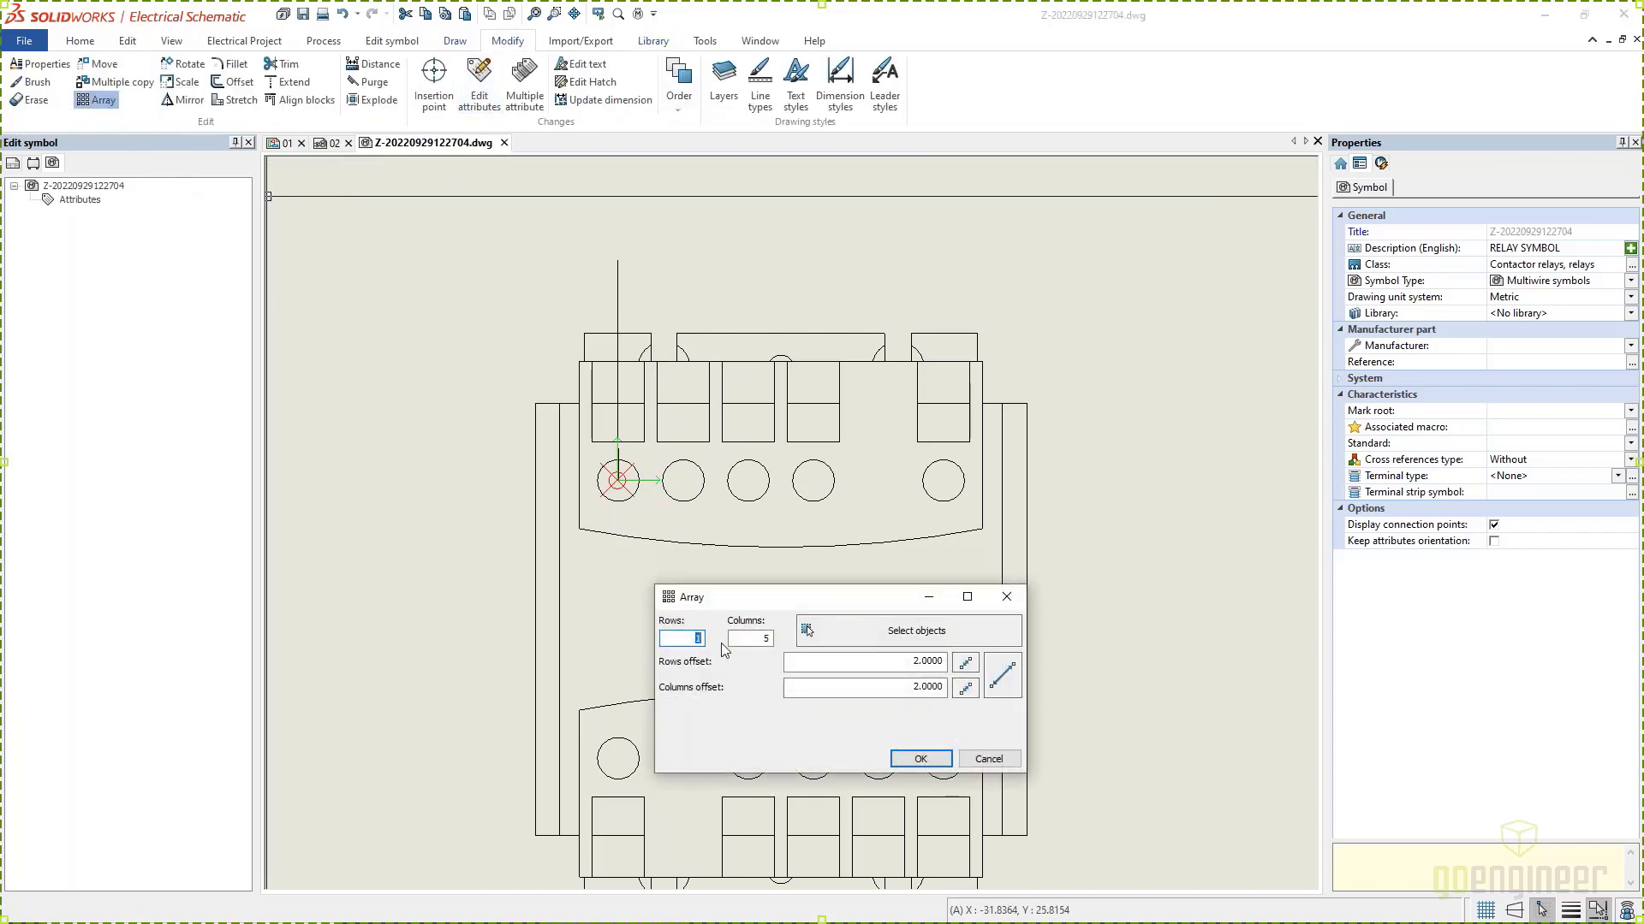
{"action": "key", "text": "Tab"}
{"action": "key", "text": "Tab"}
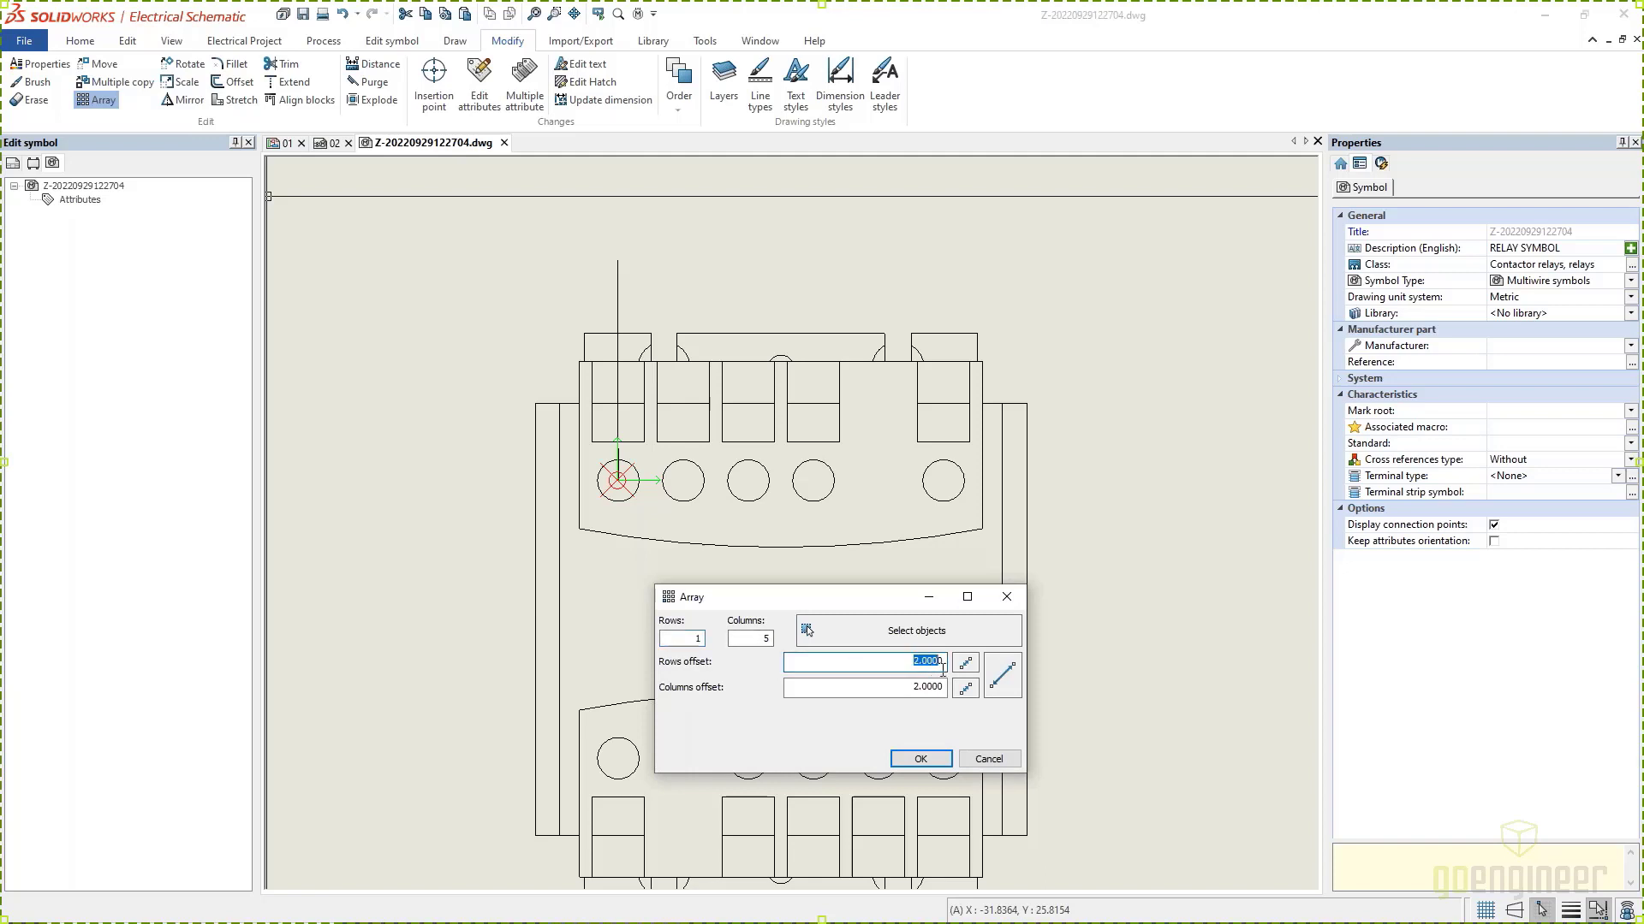
{"action": "type", "text": "5.0000"}
{"action": "left_click", "coordinate": [920, 641]}
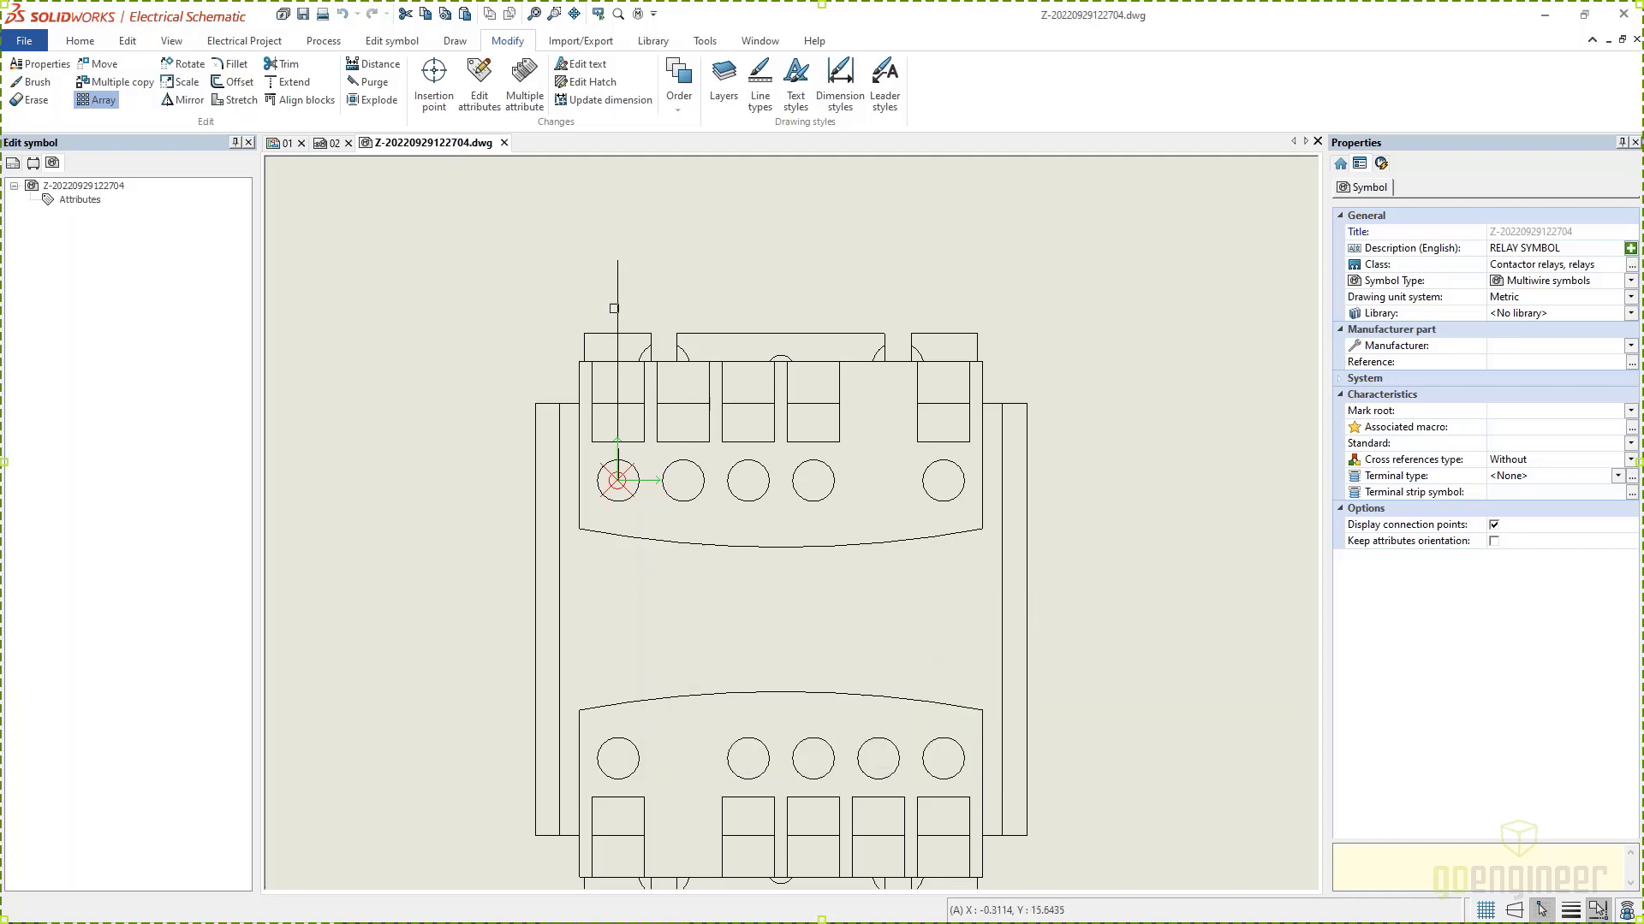
{"action": "left_click", "coordinate": [617, 304]}
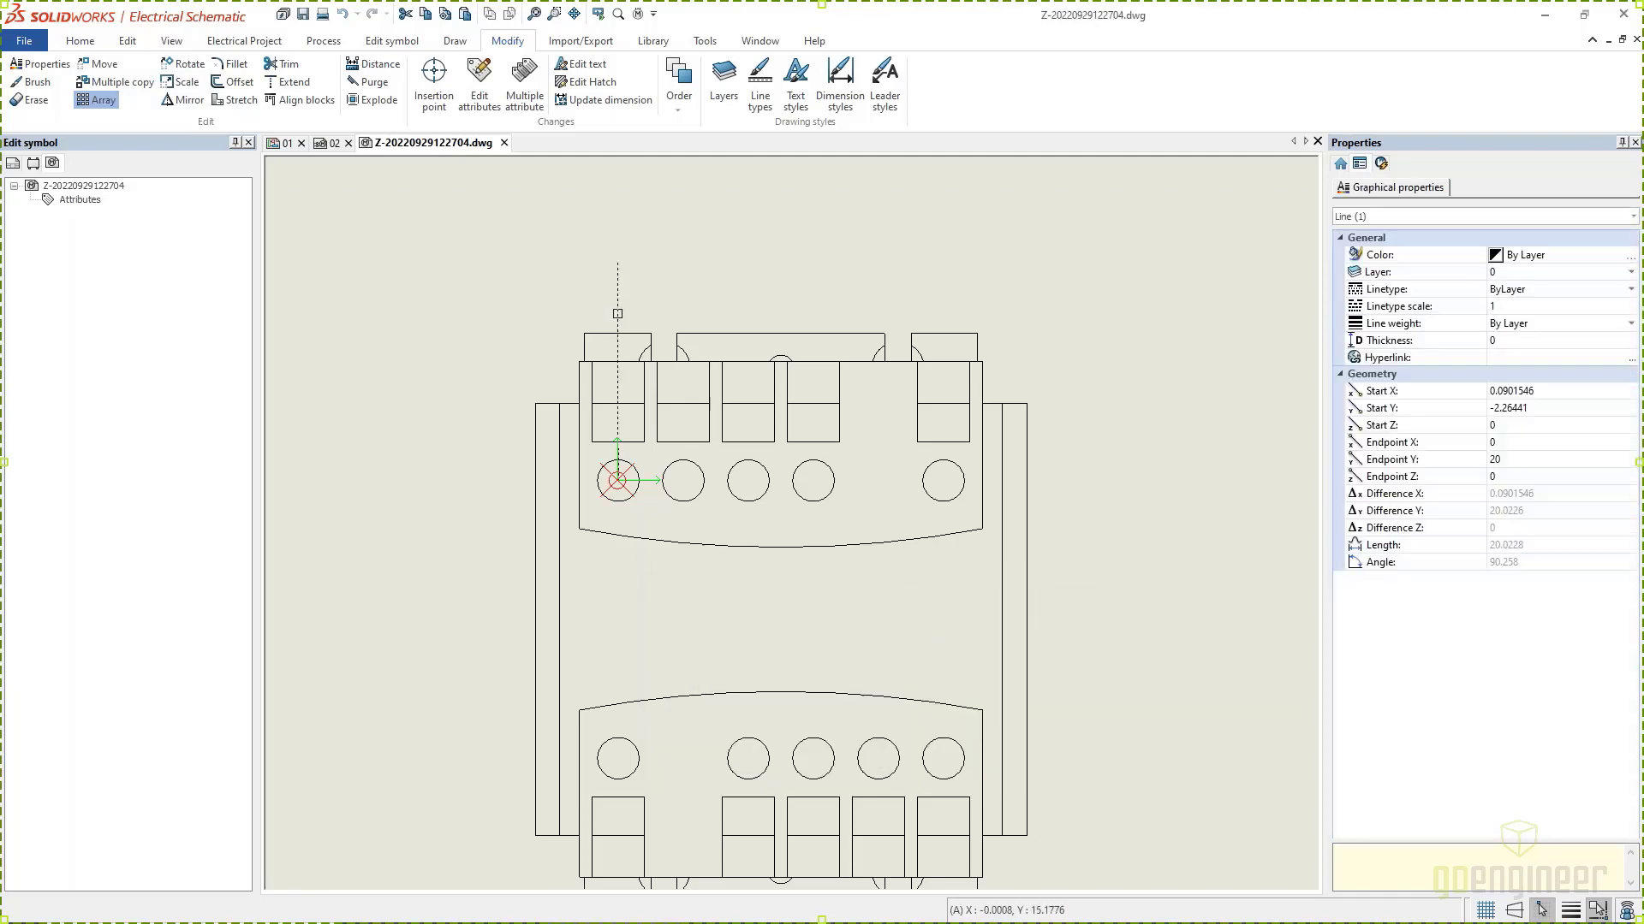
{"action": "key", "text": "Return"}
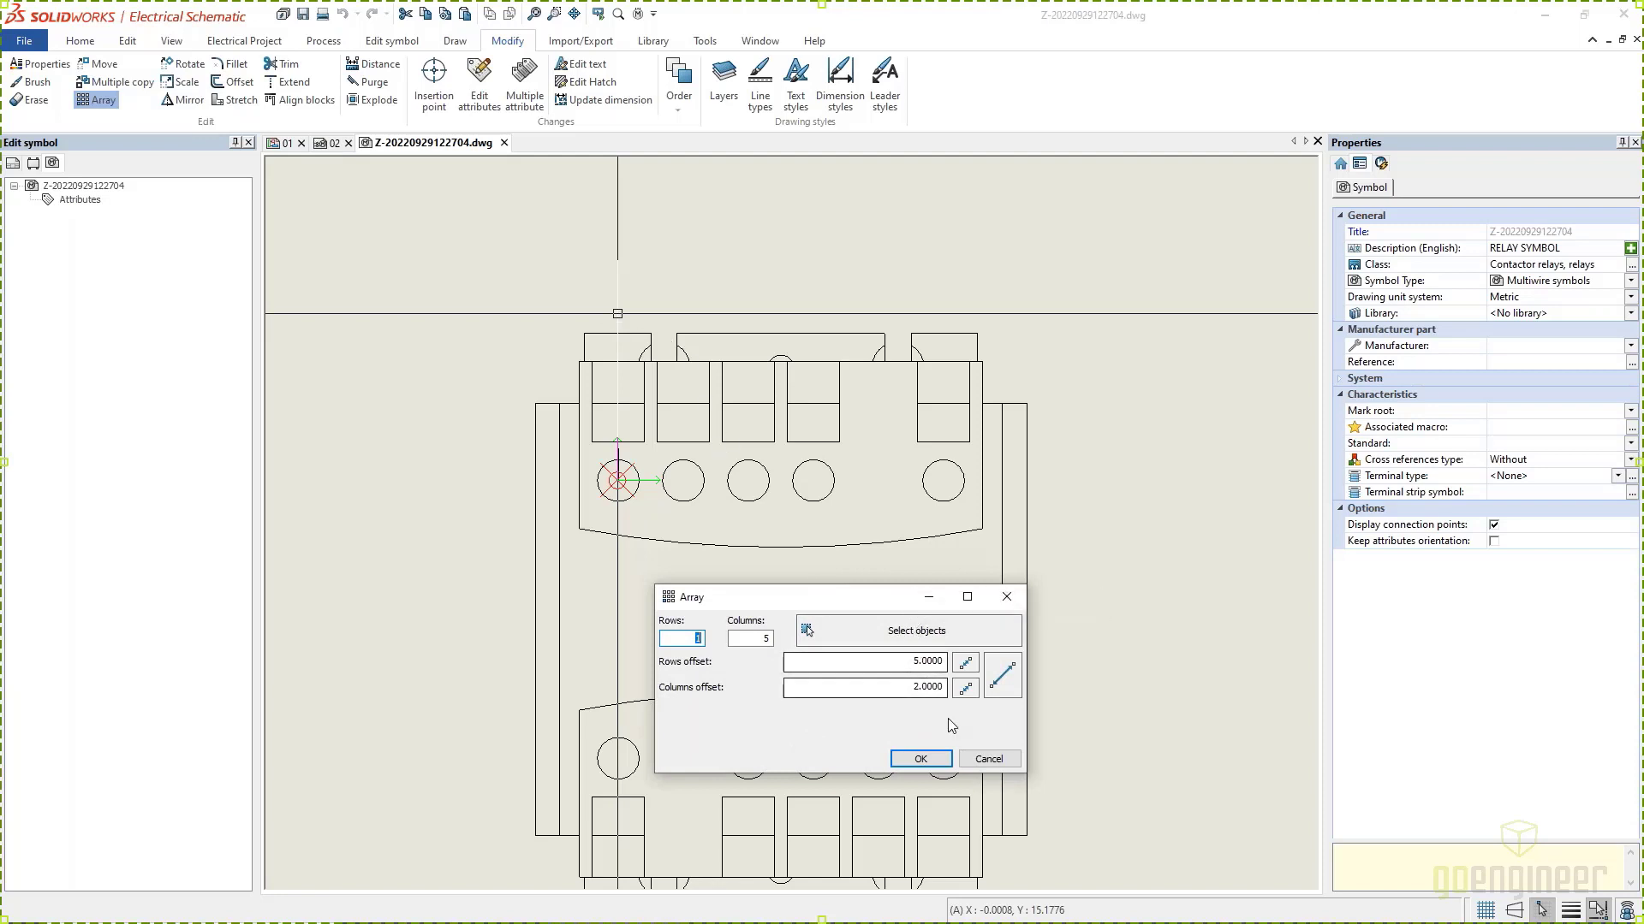
{"action": "left_click", "coordinate": [920, 758]}
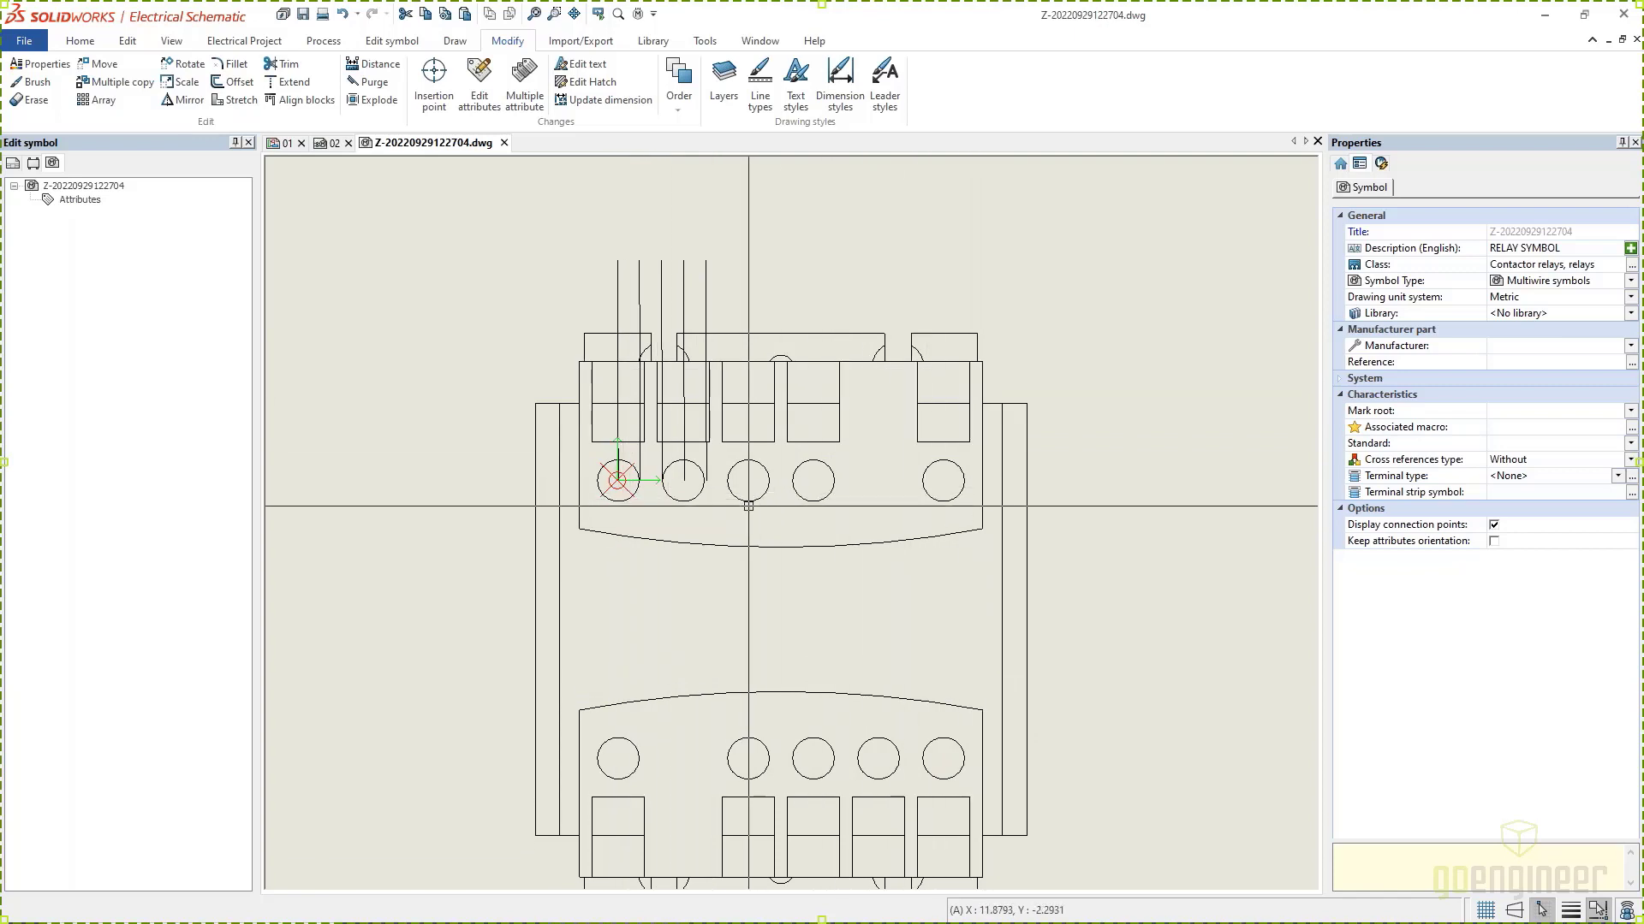
Step: Scale the relay block down about the symbol origin until its upper terminal circles match the spacing of the arrayed lines
{"action": "left_click", "coordinate": [942, 504]}
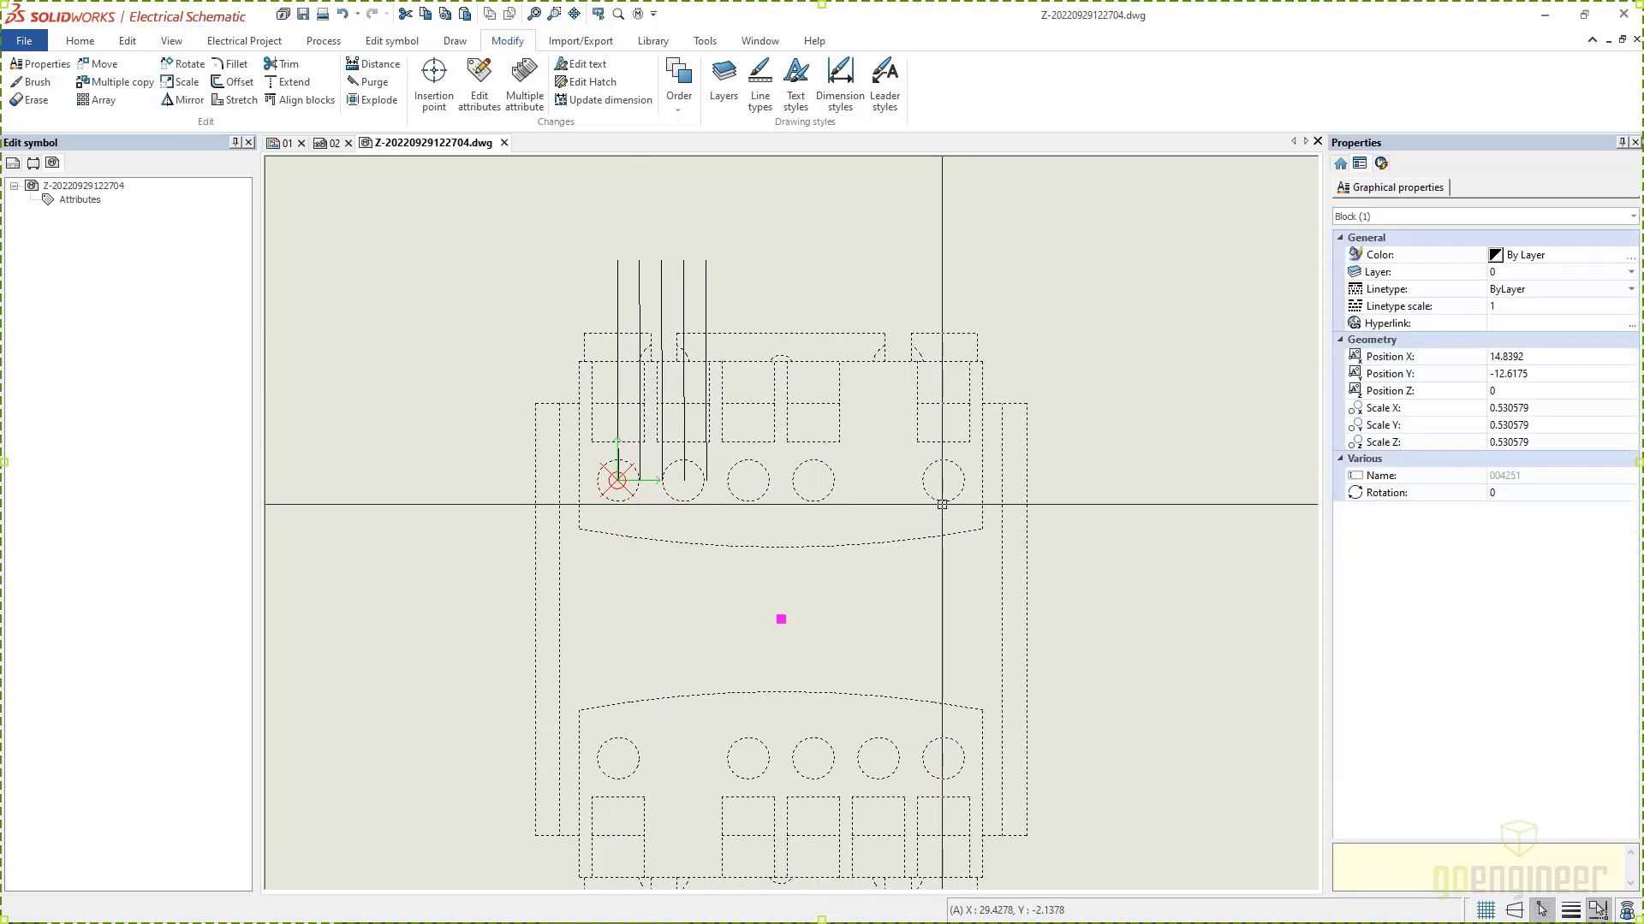
{"action": "left_click", "coordinate": [181, 82]}
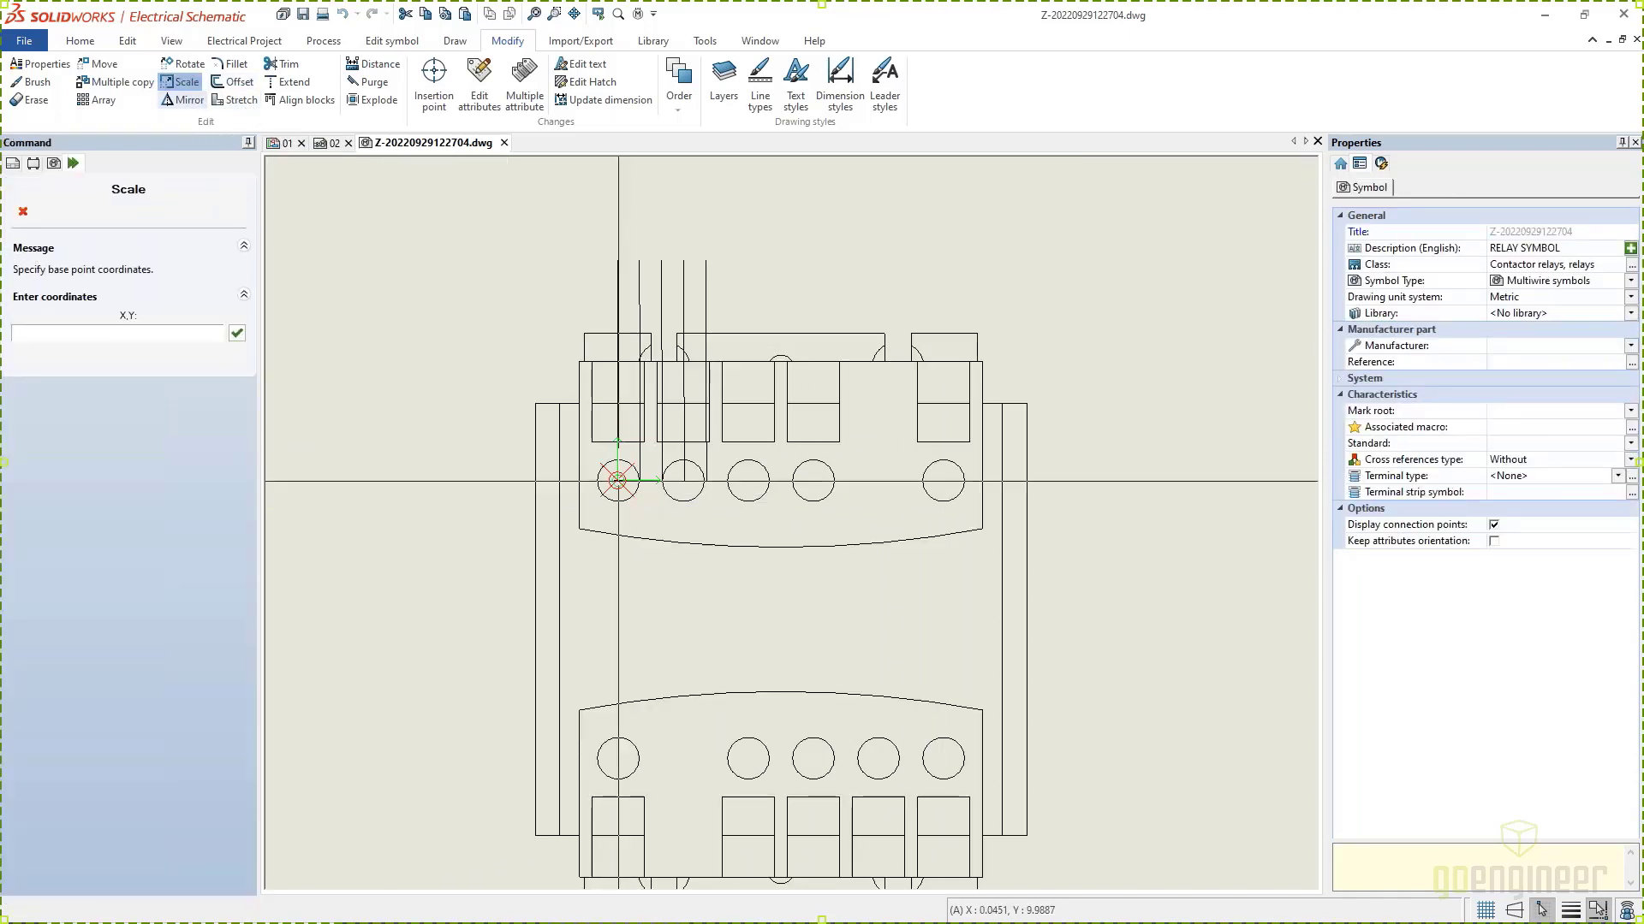
{"action": "left_click", "coordinate": [618, 481]}
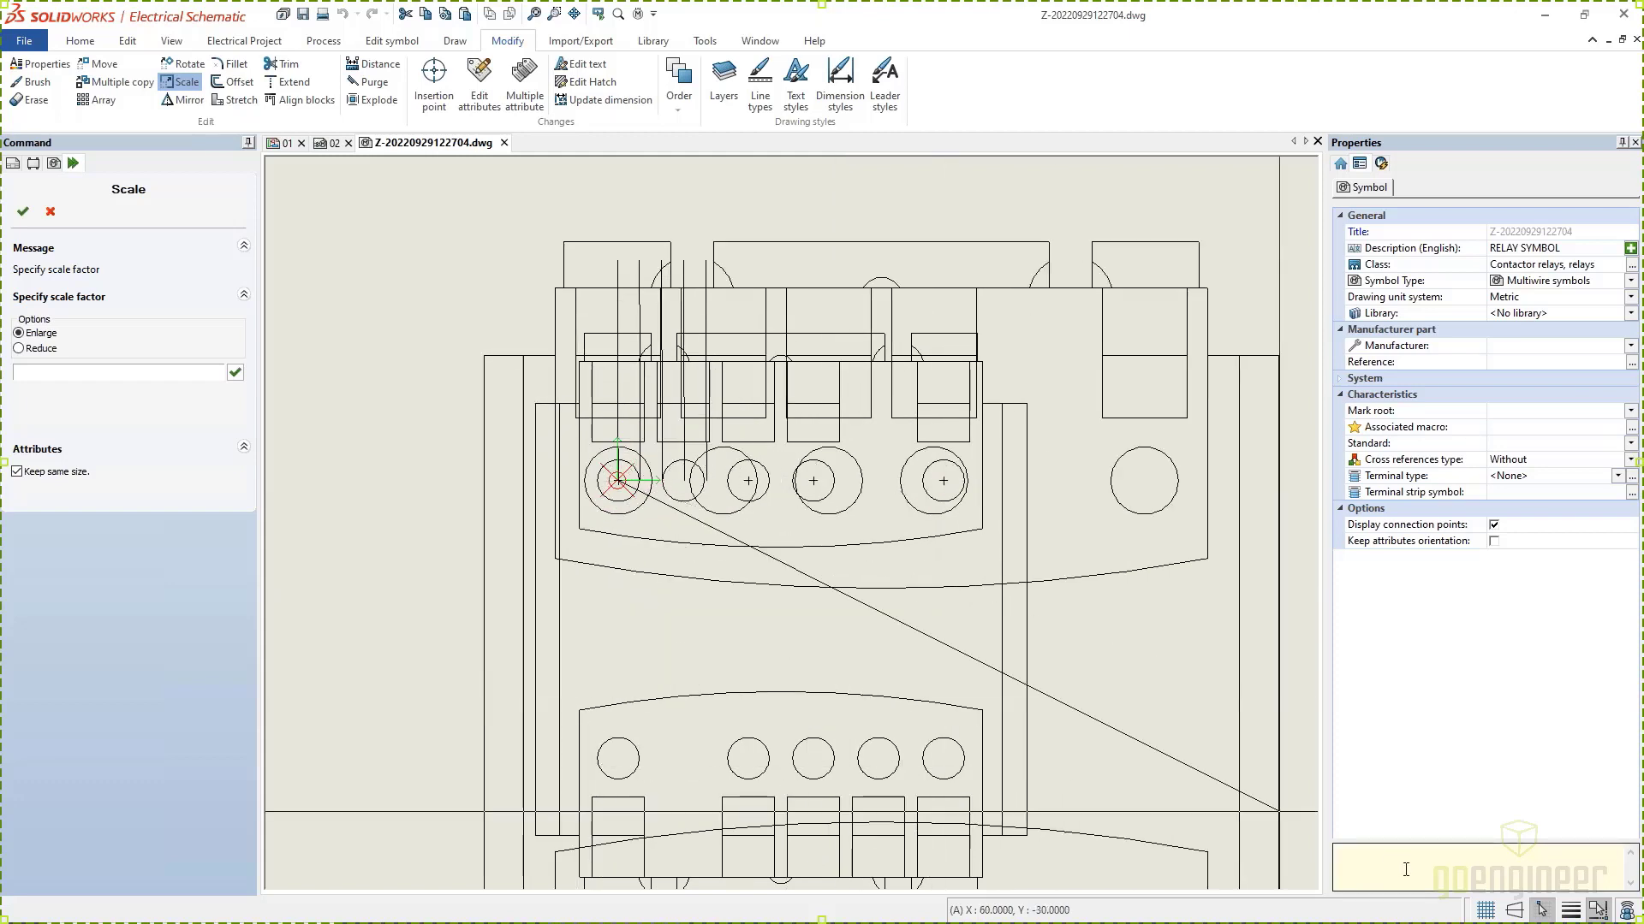
{"action": "scroll", "coordinate": [595, 449], "scroll_direction": "down", "scroll_amount": 3}
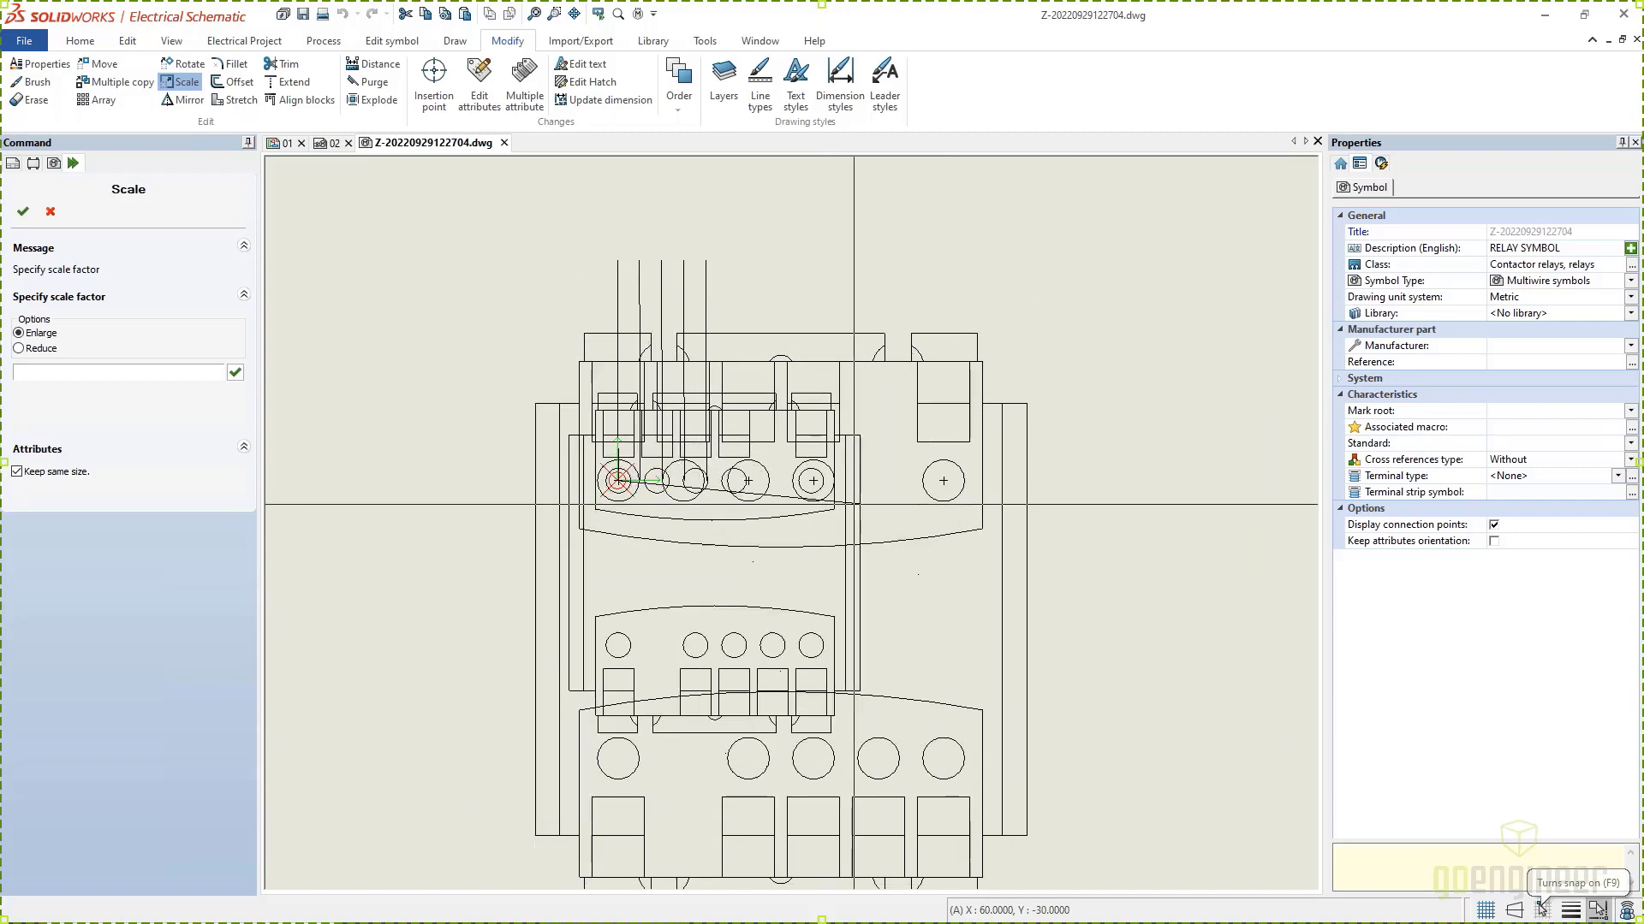
{"action": "scroll", "coordinate": [590, 453], "scroll_direction": "up", "scroll_amount": 2}
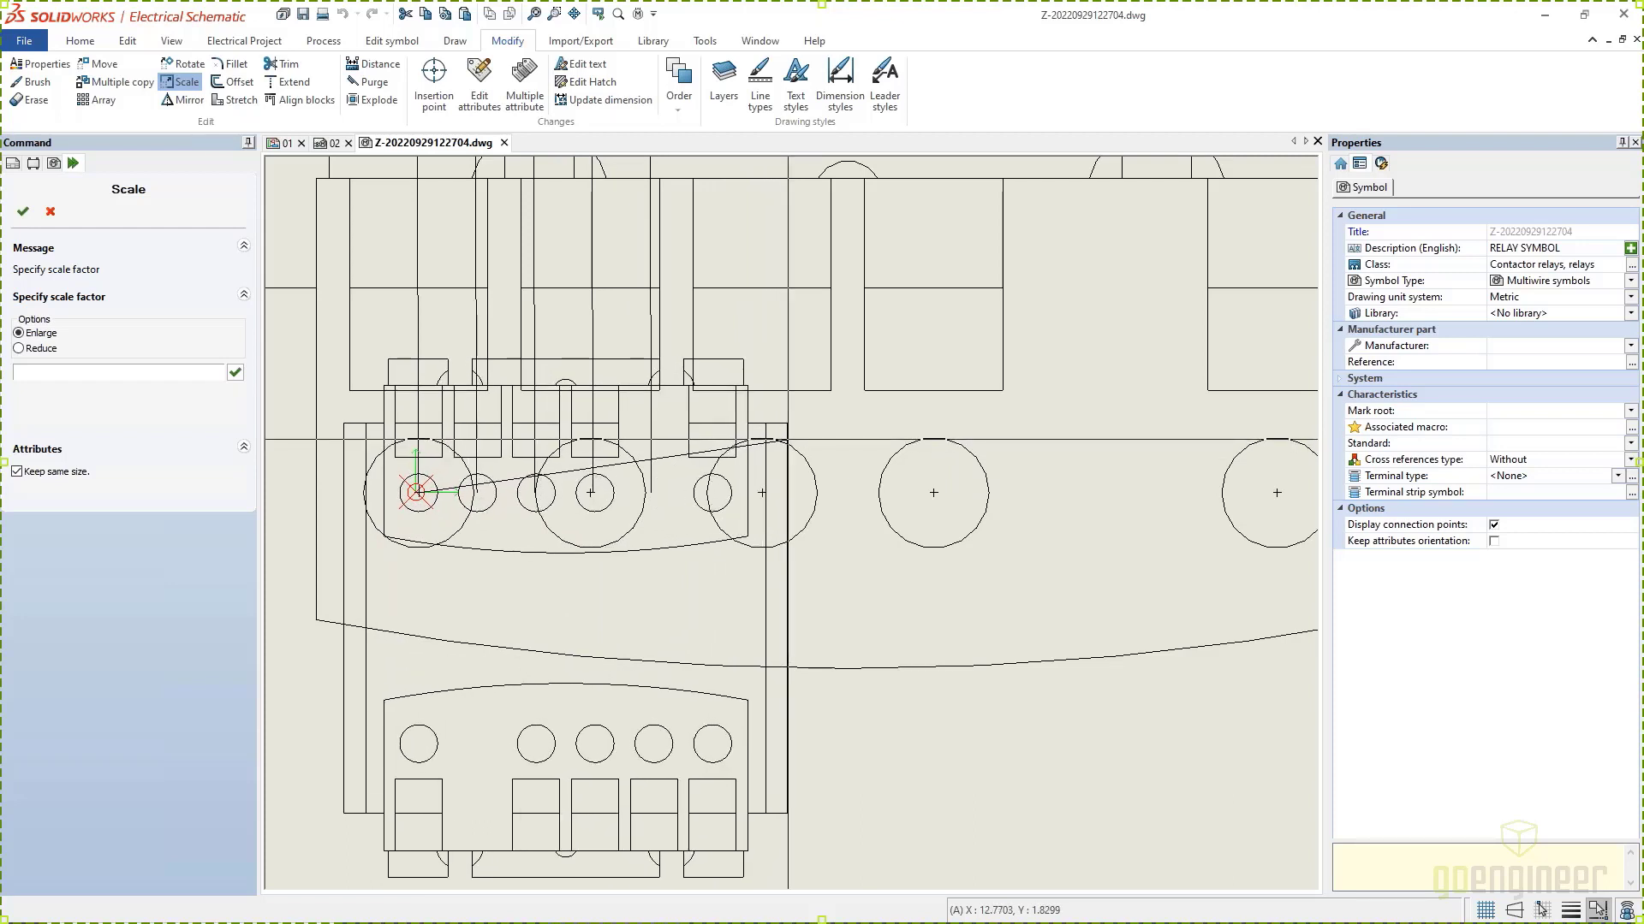
{"action": "key", "text": "Escape"}
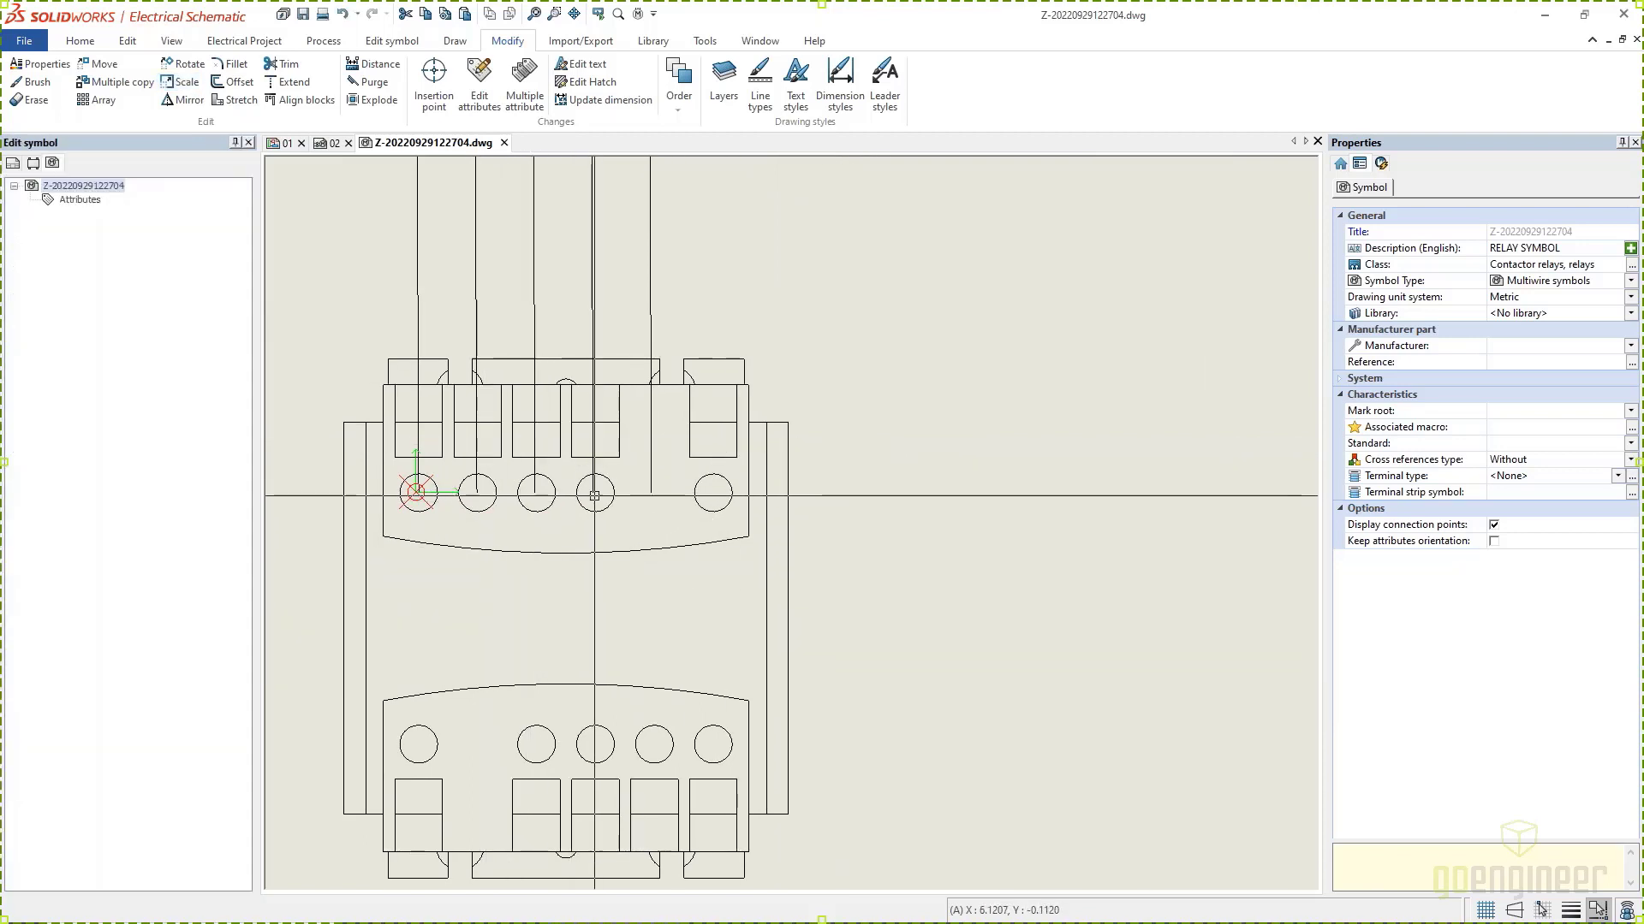
Step: Copy the fifth line from its lower end towards the last upper terminal circle, opening the drawing's snap spacing for editing
{"action": "left_click", "coordinate": [651, 471]}
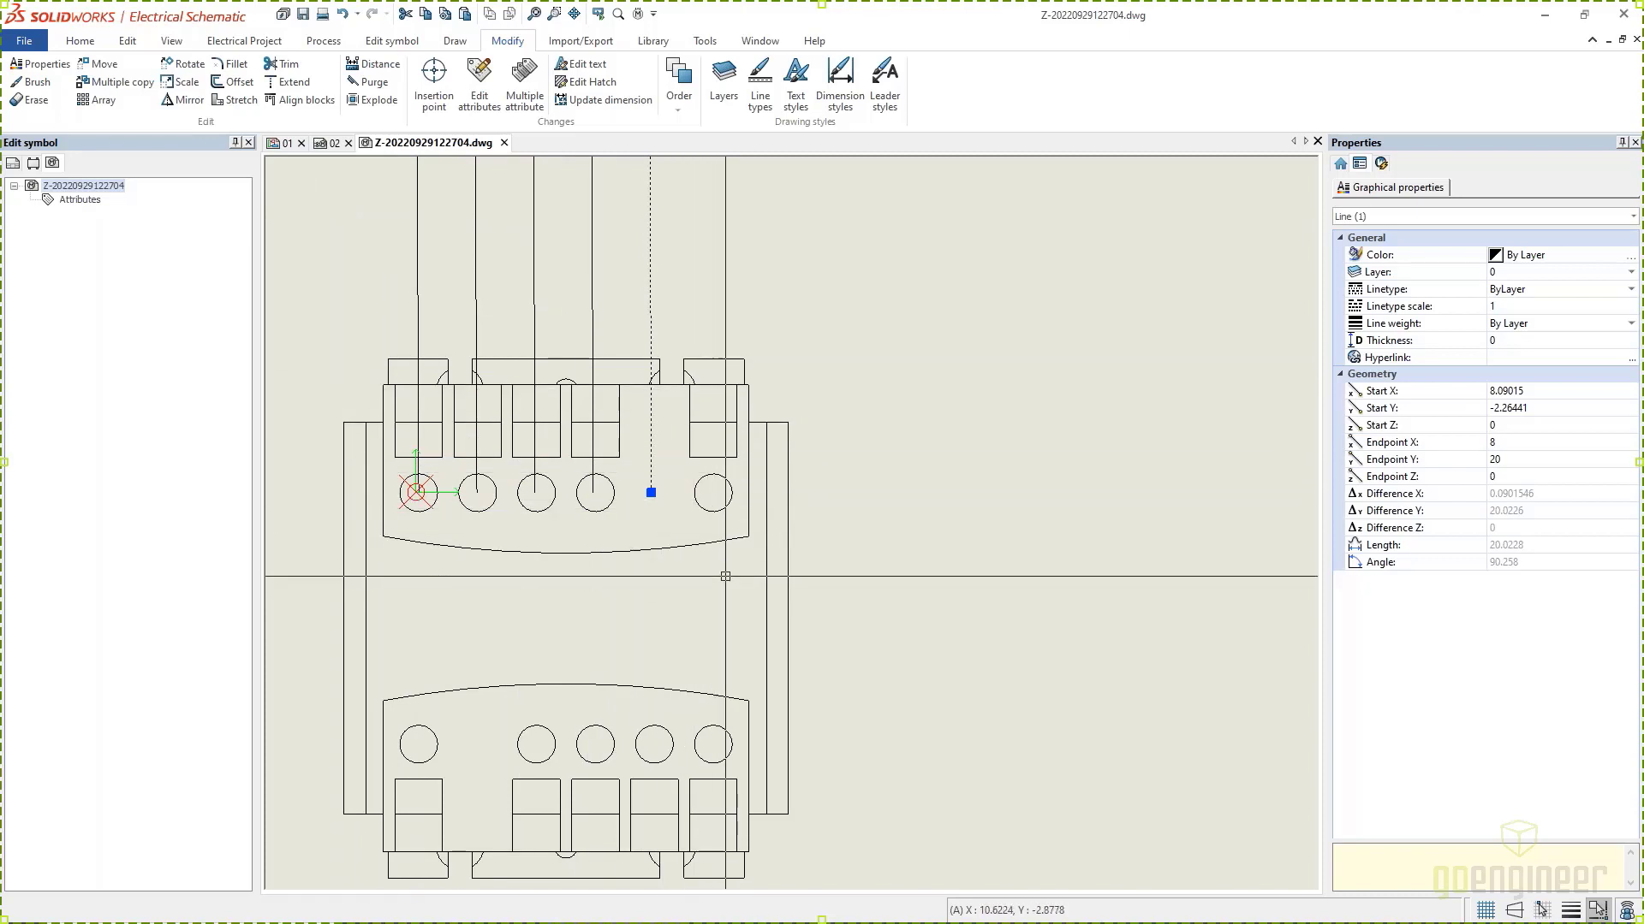
{"action": "left_click", "coordinate": [120, 85]}
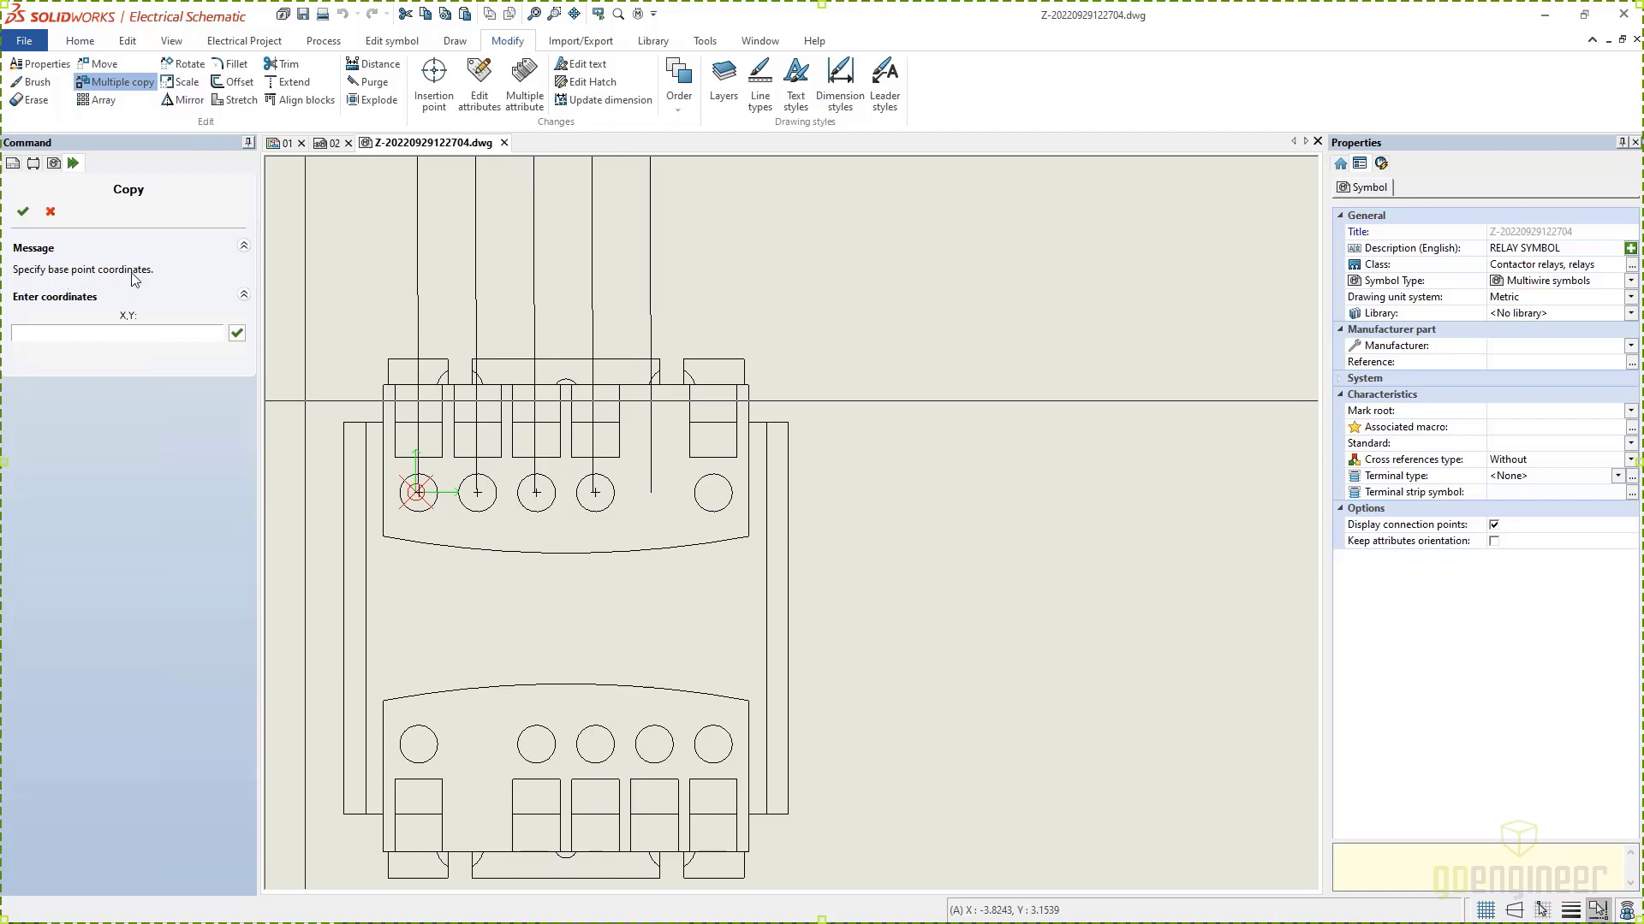
{"action": "left_click", "coordinate": [650, 492]}
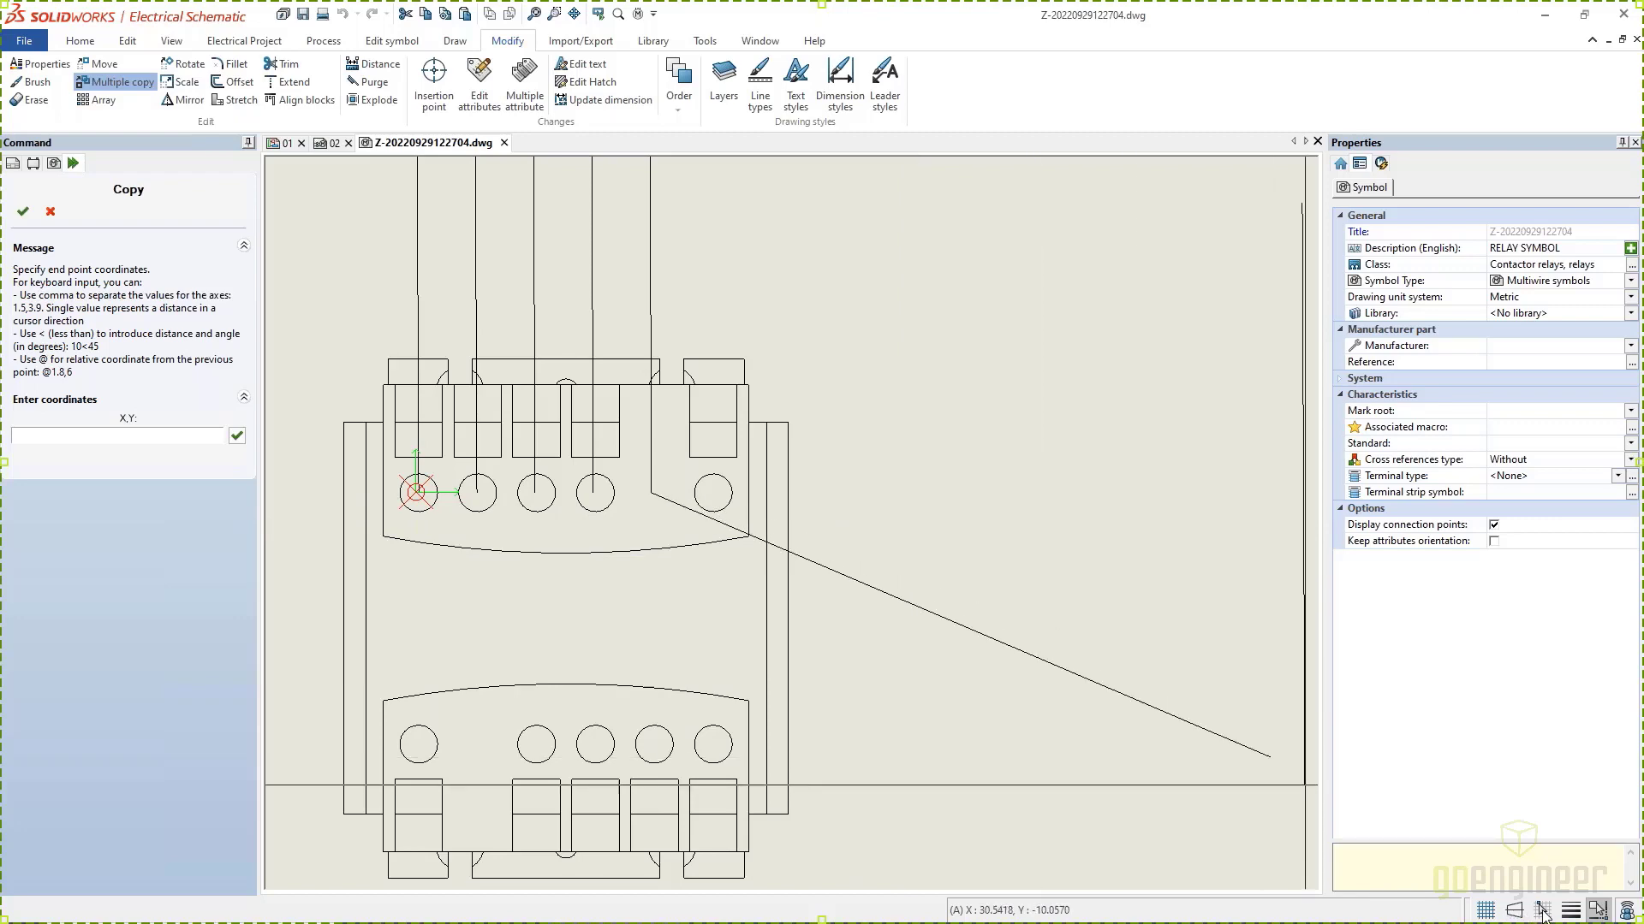
{"action": "left_click", "coordinate": [1543, 910]}
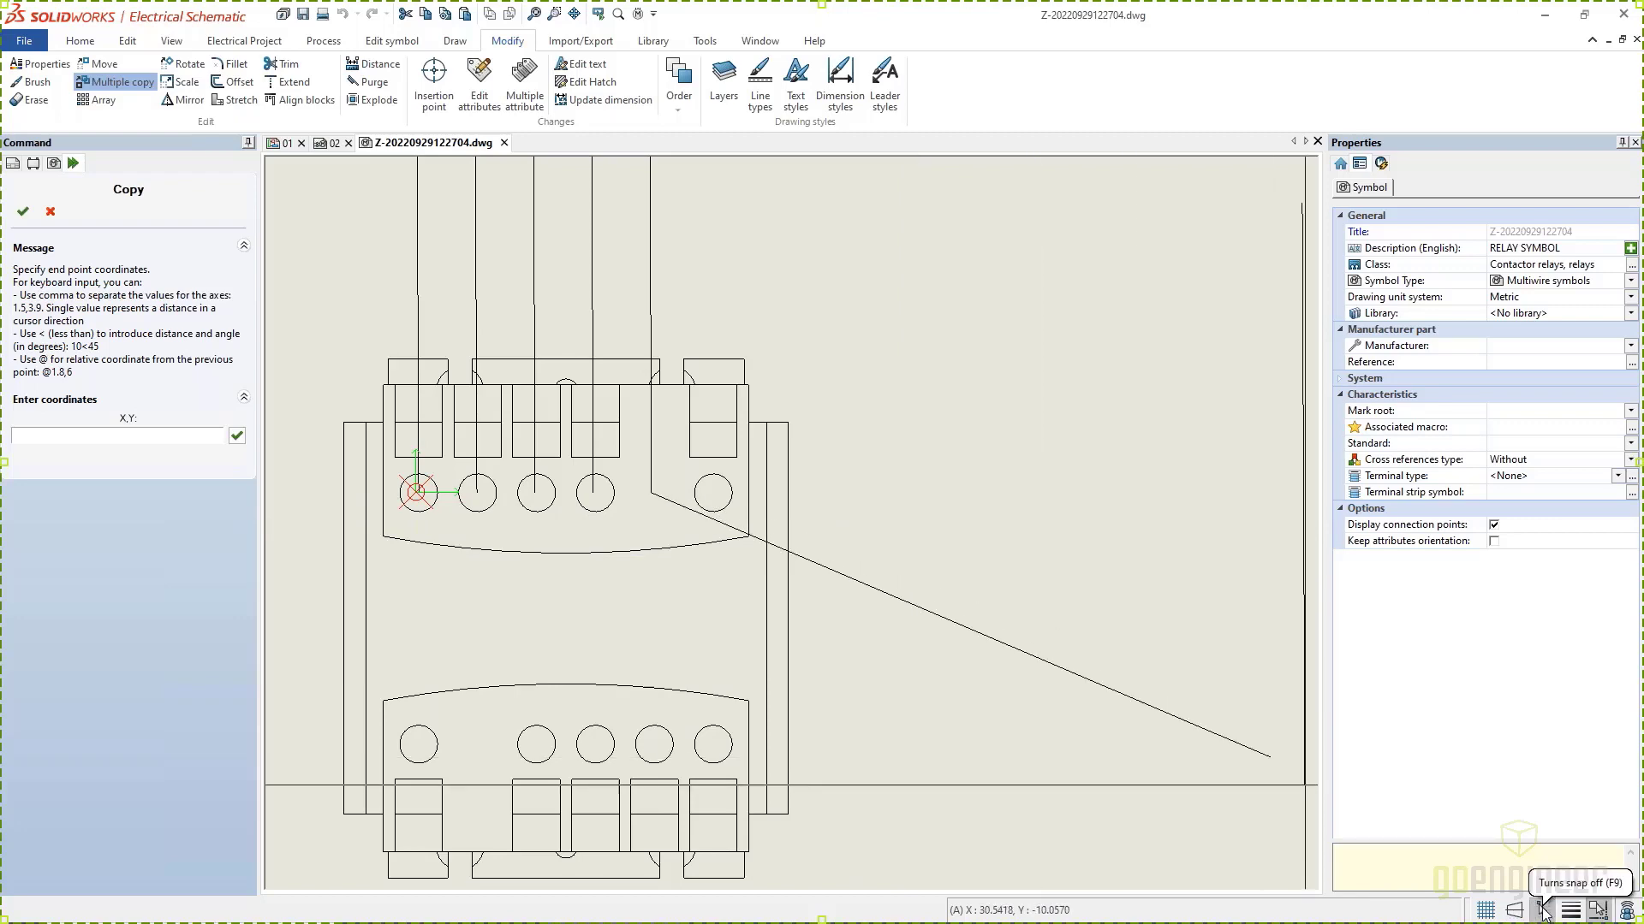
{"action": "double_click", "coordinate": [1543, 910]}
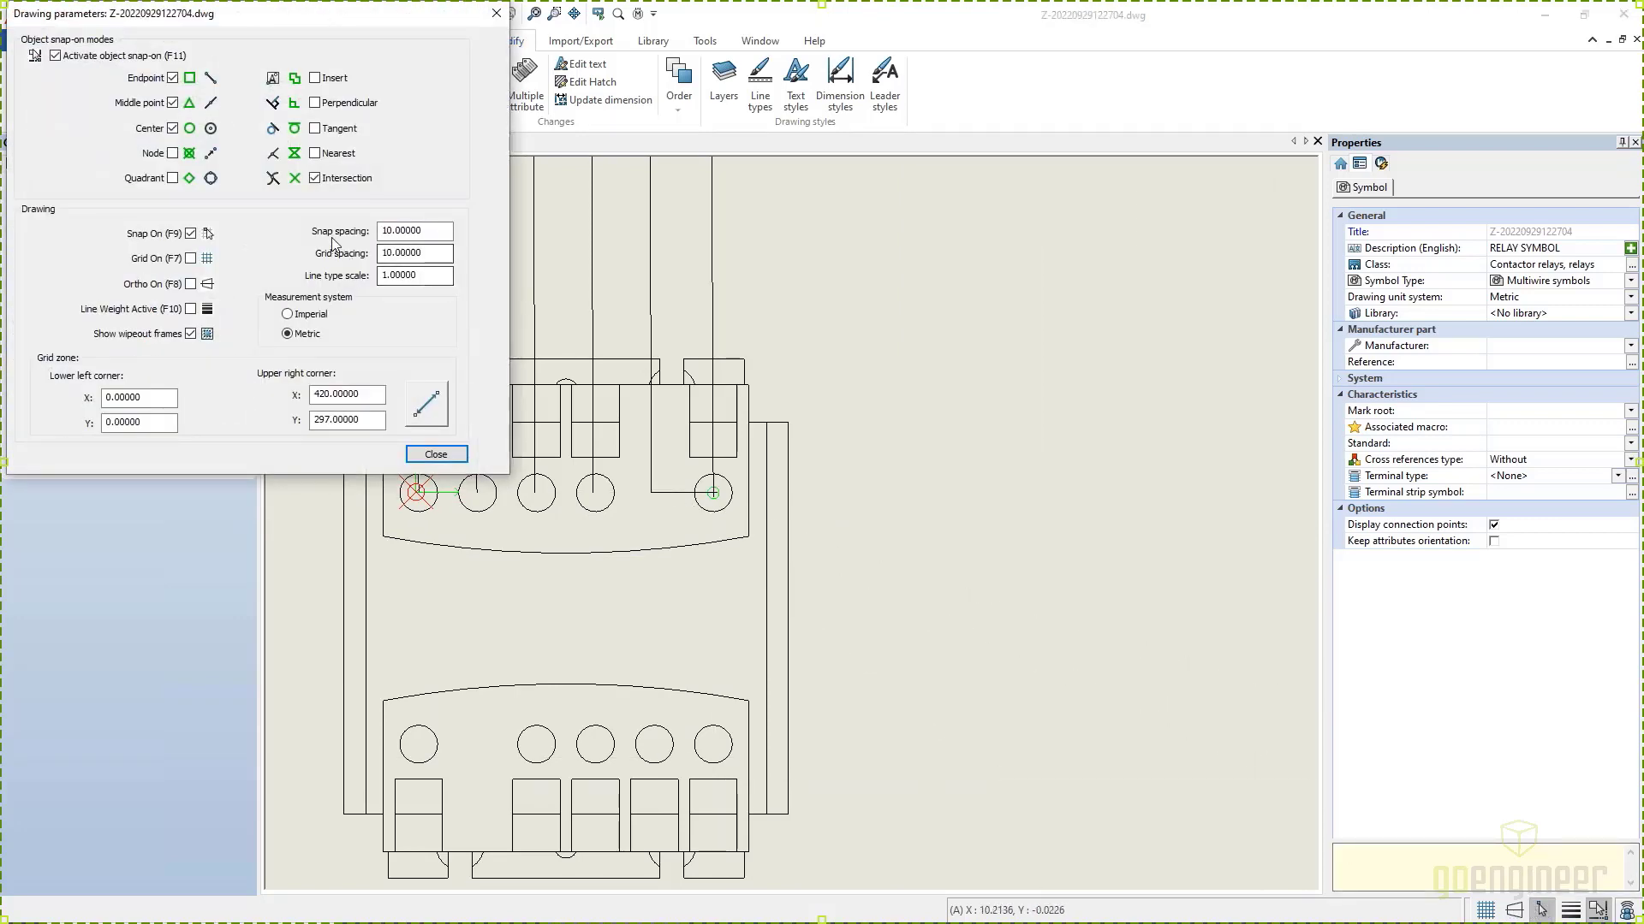
{"action": "left_click_drag", "start_coordinate": [432, 231], "coordinate": [354, 235]}
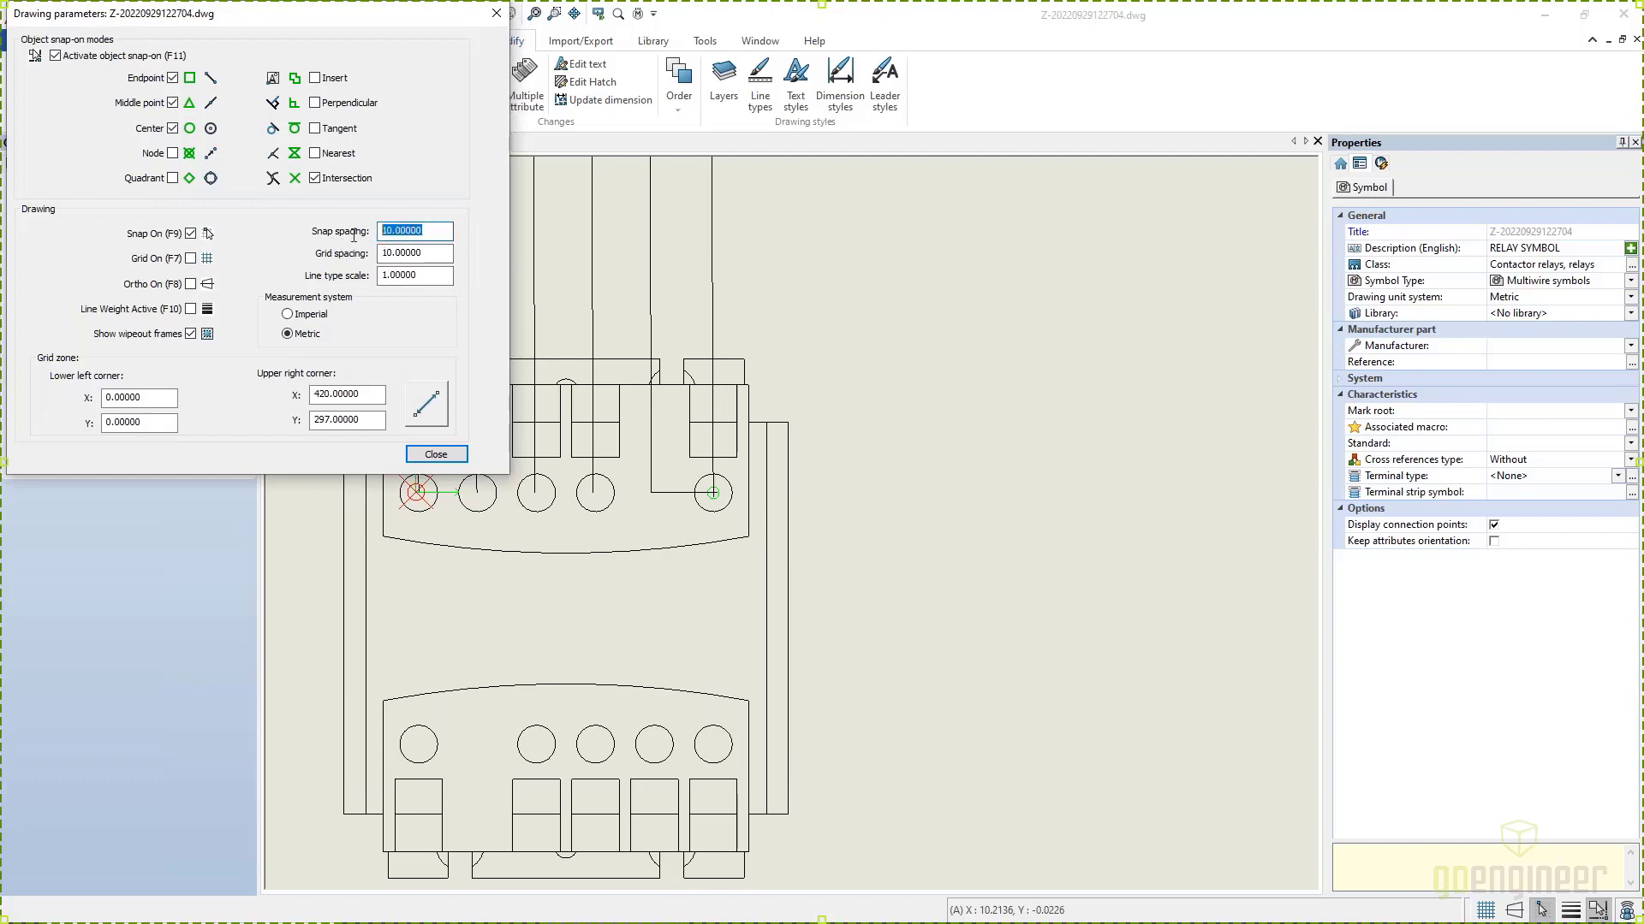
Step: Using a snap spacing of 5, copy the vertical line onto the last upper terminal circle and delete the copy at the empty terminal position
{"action": "left_click", "coordinate": [436, 453]}
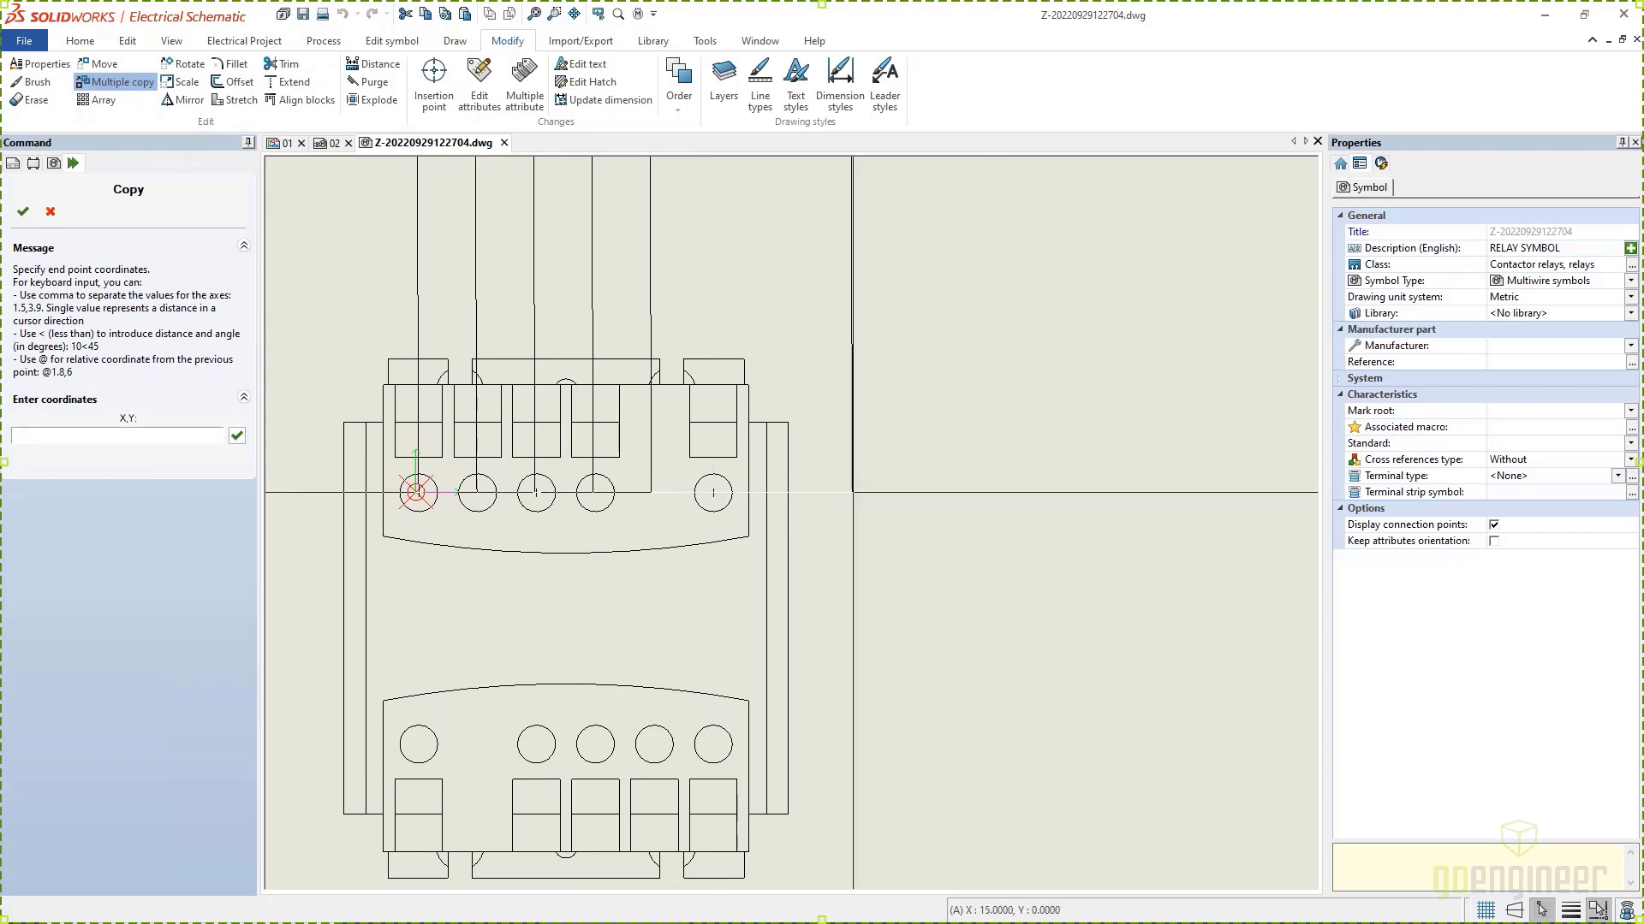
{"action": "left_click", "coordinate": [712, 493]}
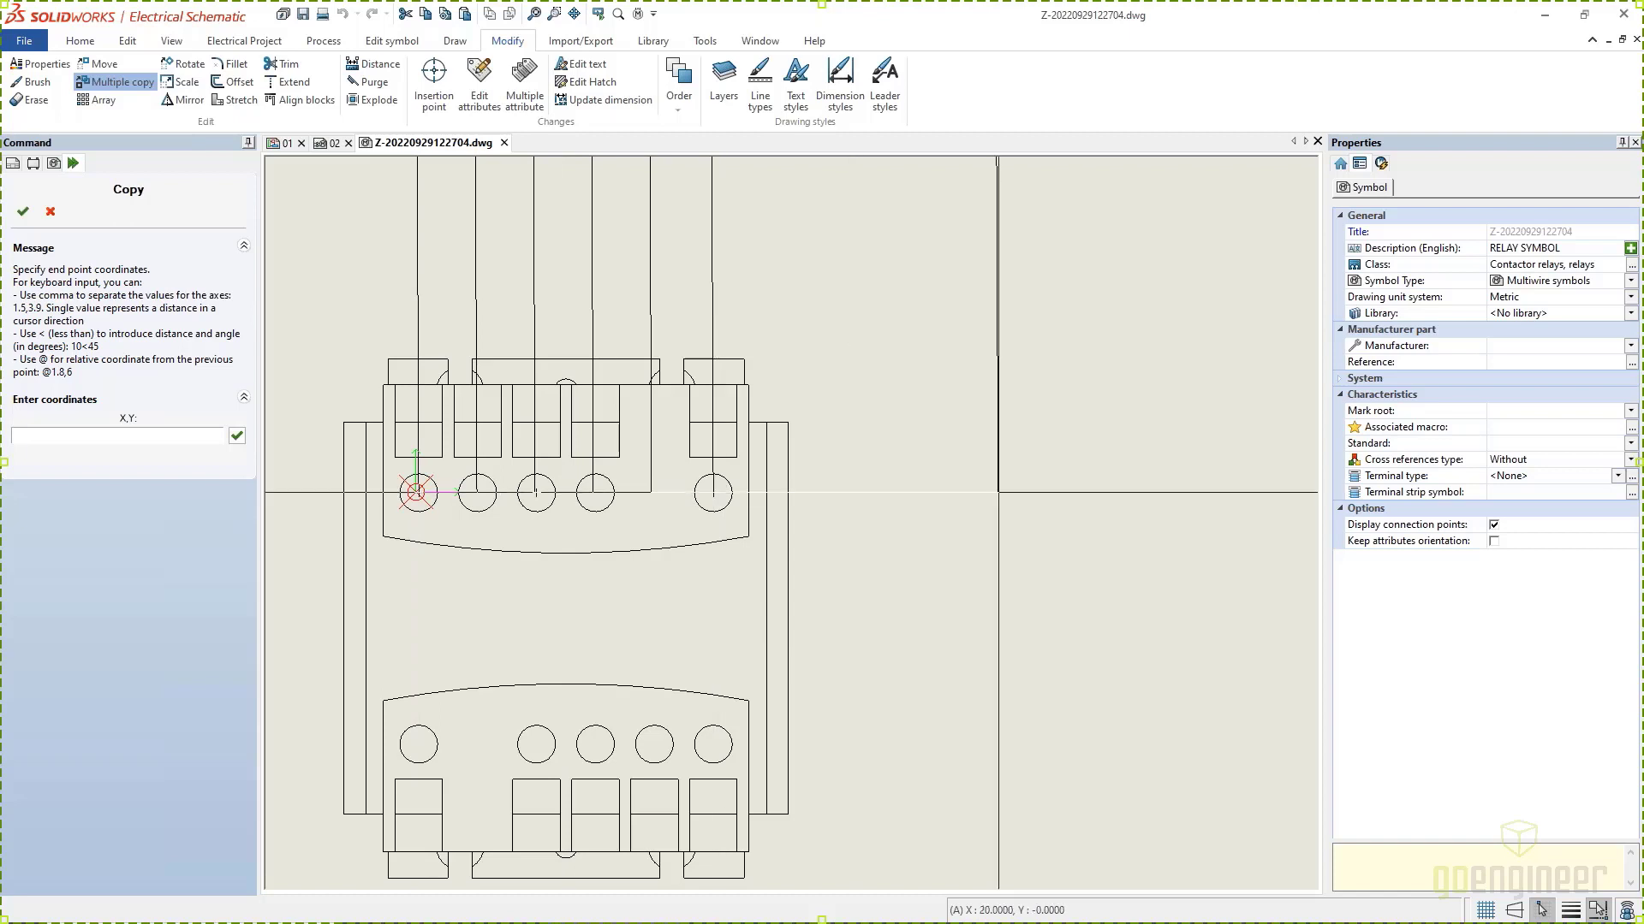
{"action": "key", "text": "Escape"}
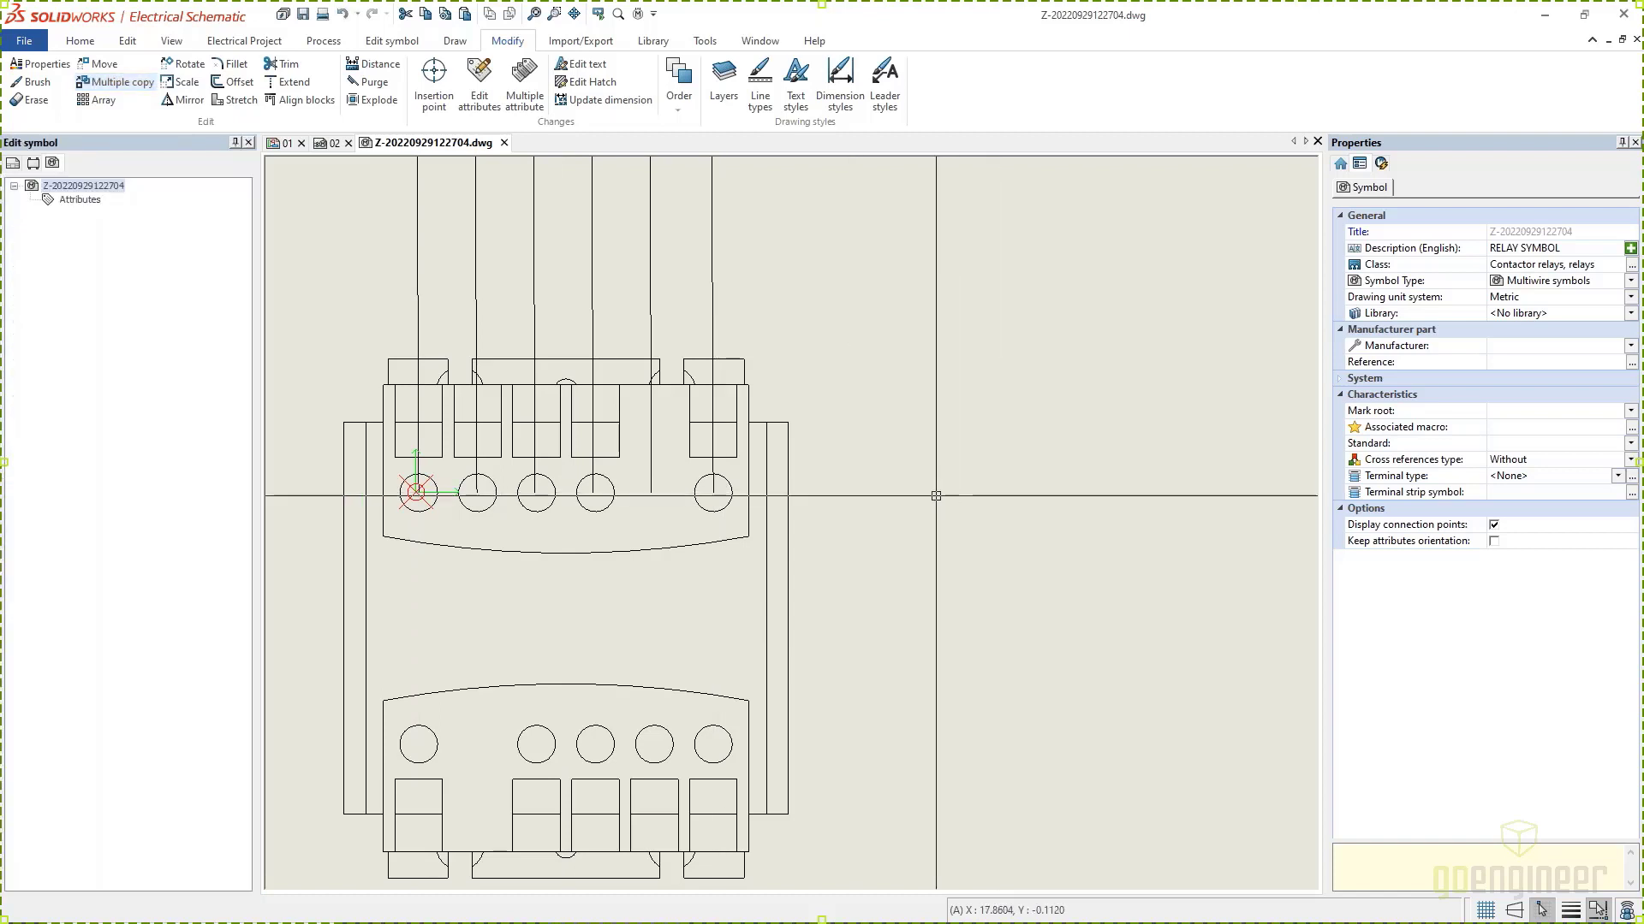
{"action": "left_click", "coordinate": [654, 458]}
{"action": "key", "text": "Delete"}
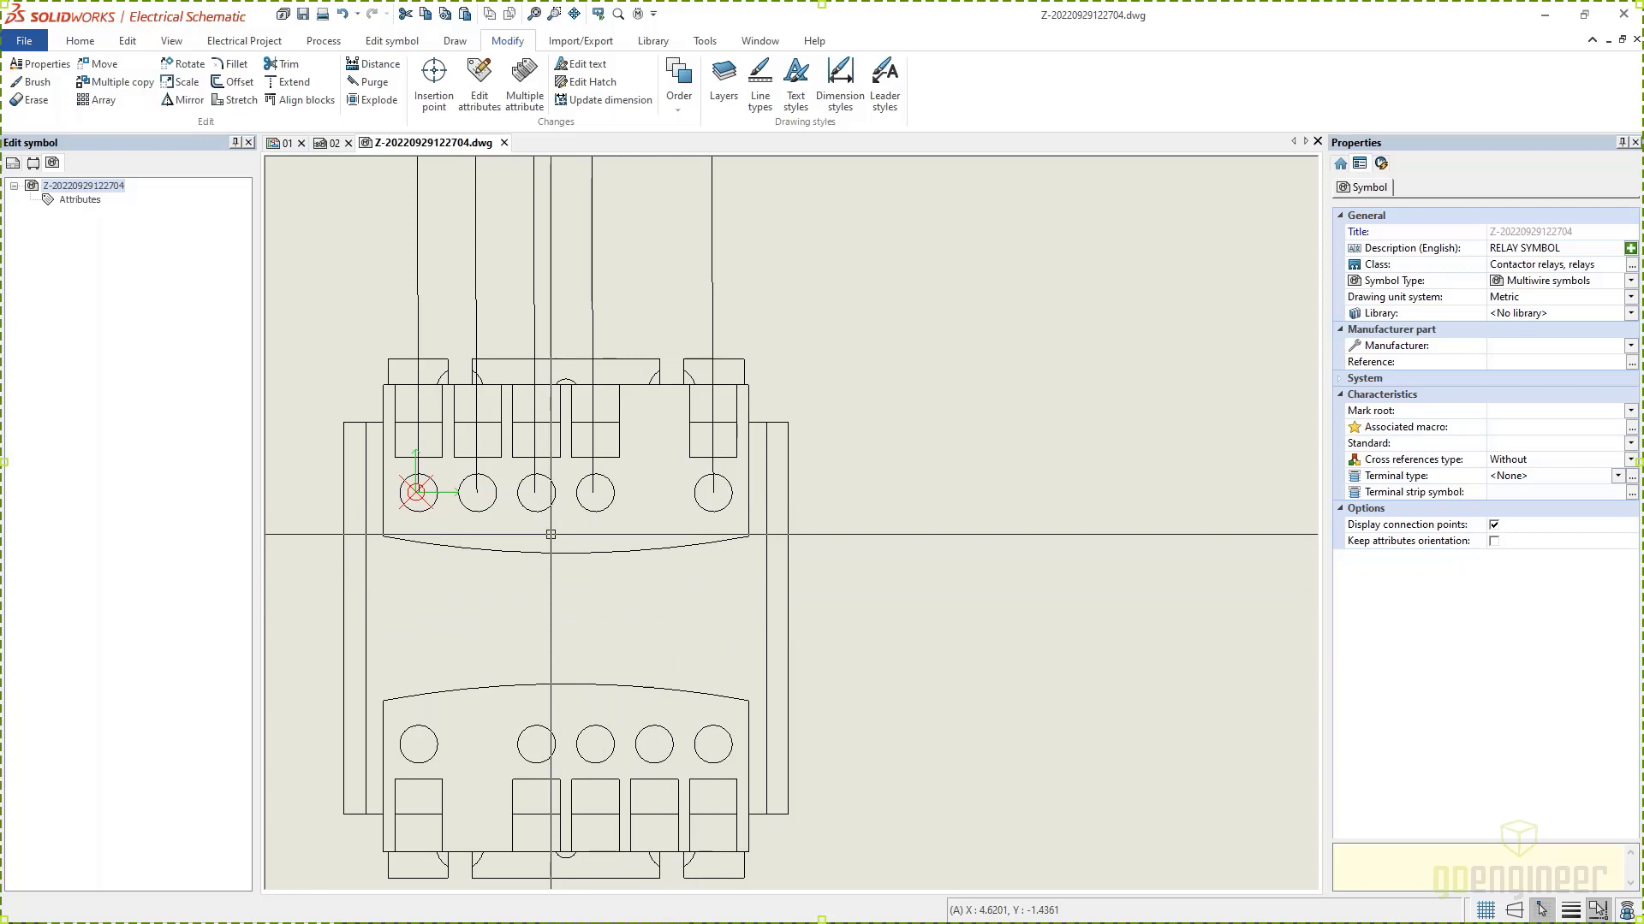
Step: Start a multiple connection point insertion for the relay symbol and add a circuit of type NO power contact
{"action": "left_click", "coordinate": [390, 42]}
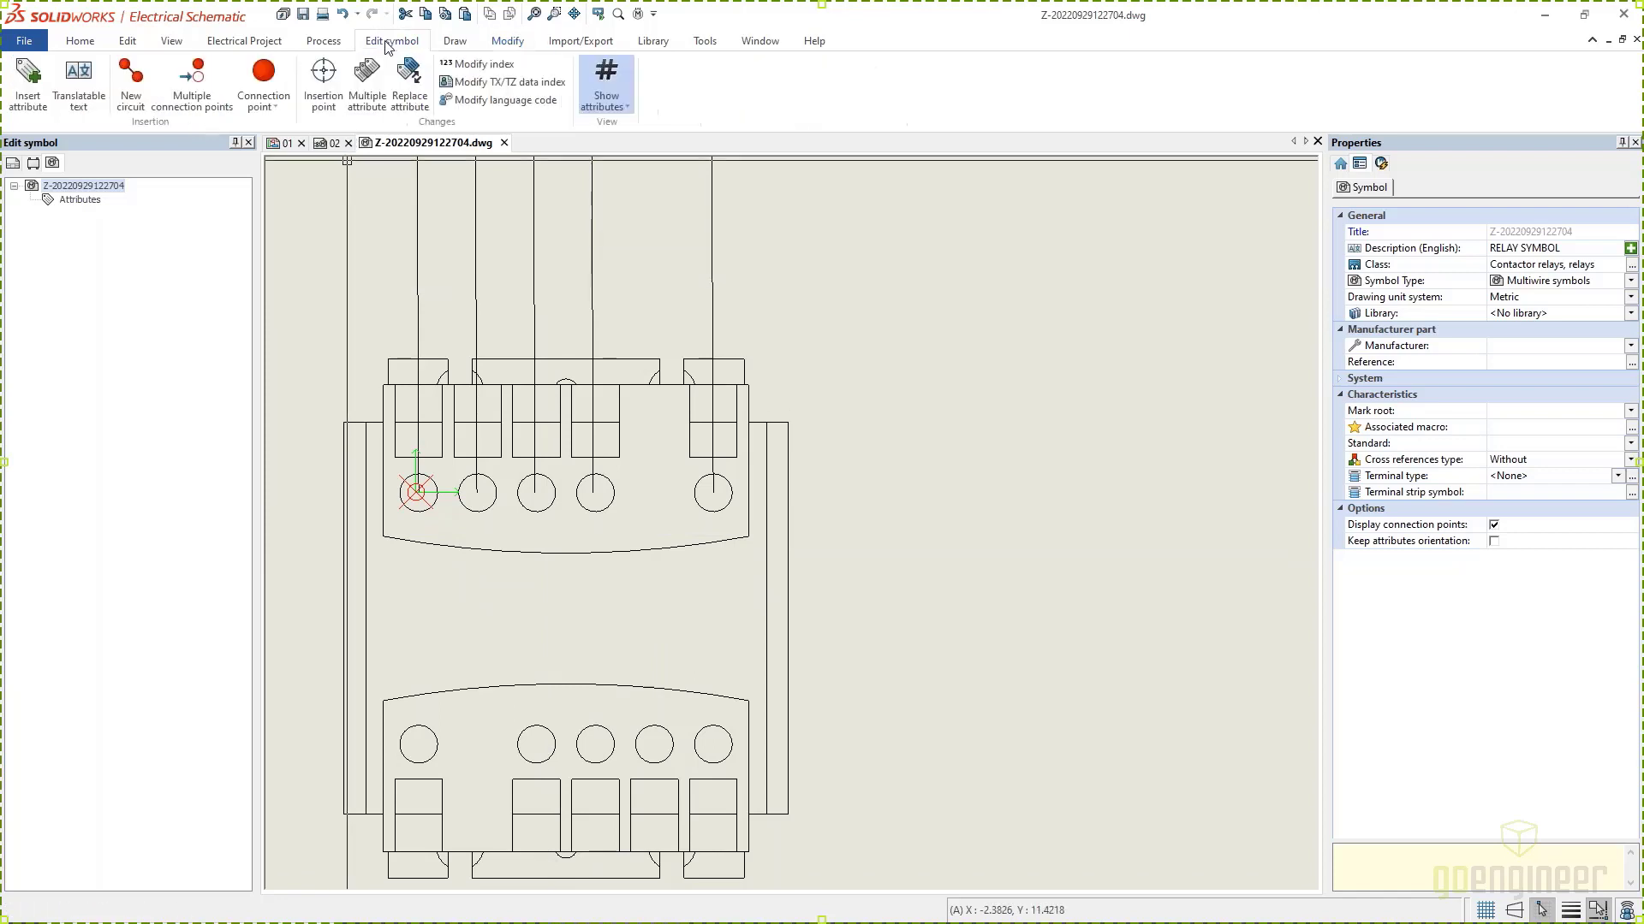
{"action": "left_click", "coordinate": [188, 97]}
{"action": "left_click", "coordinate": [490, 320]}
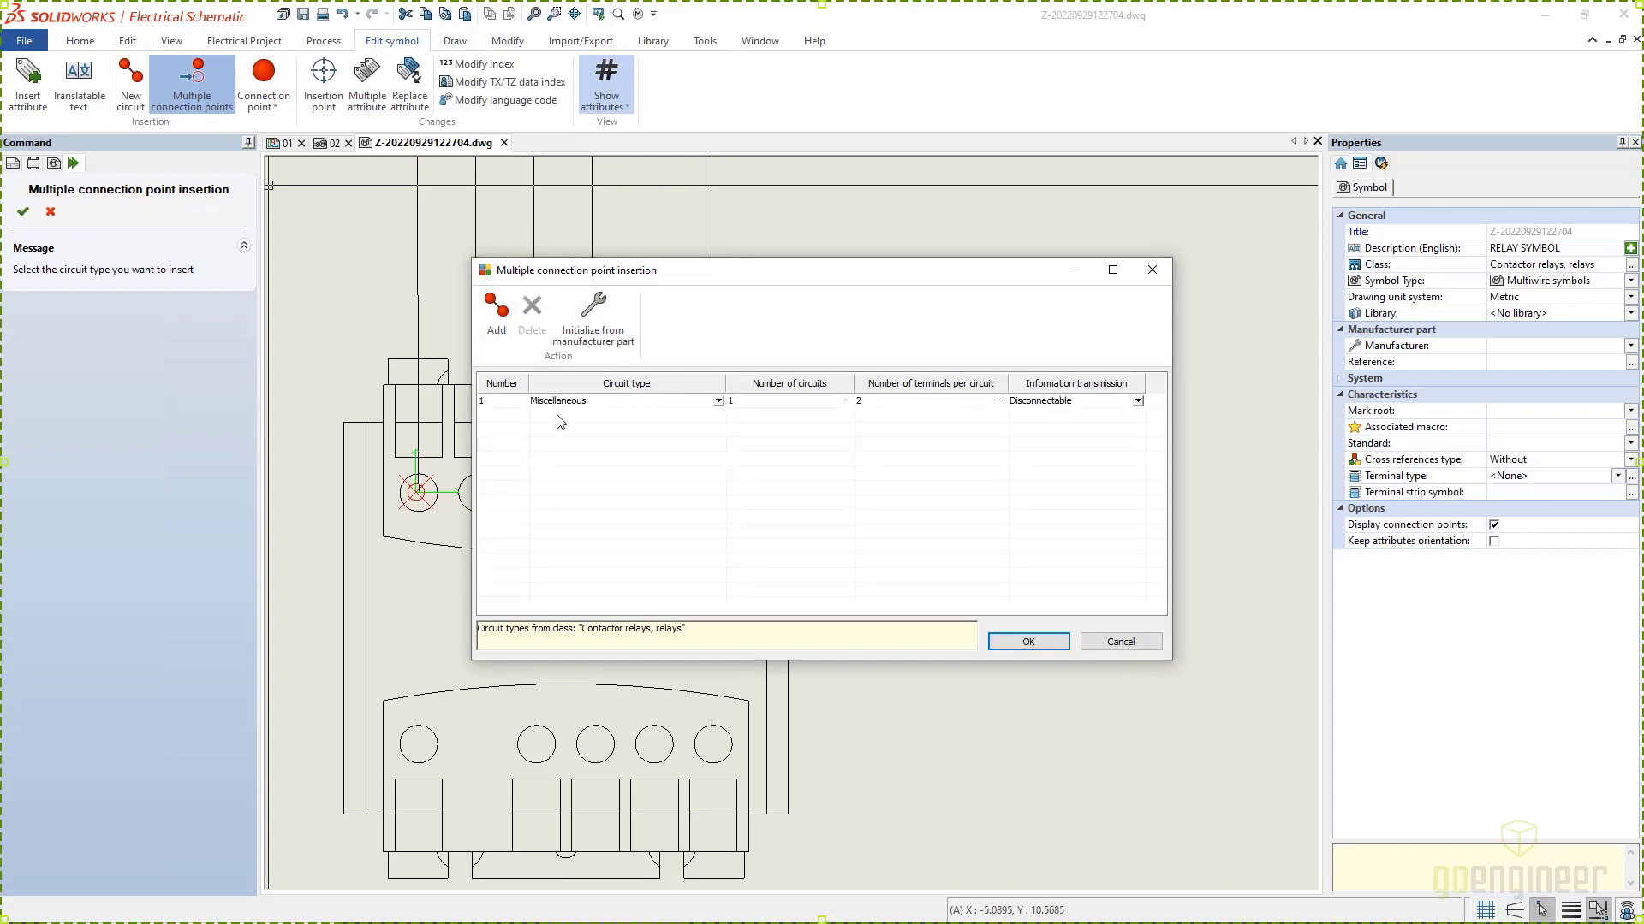
{"action": "left_click", "coordinate": [567, 401]}
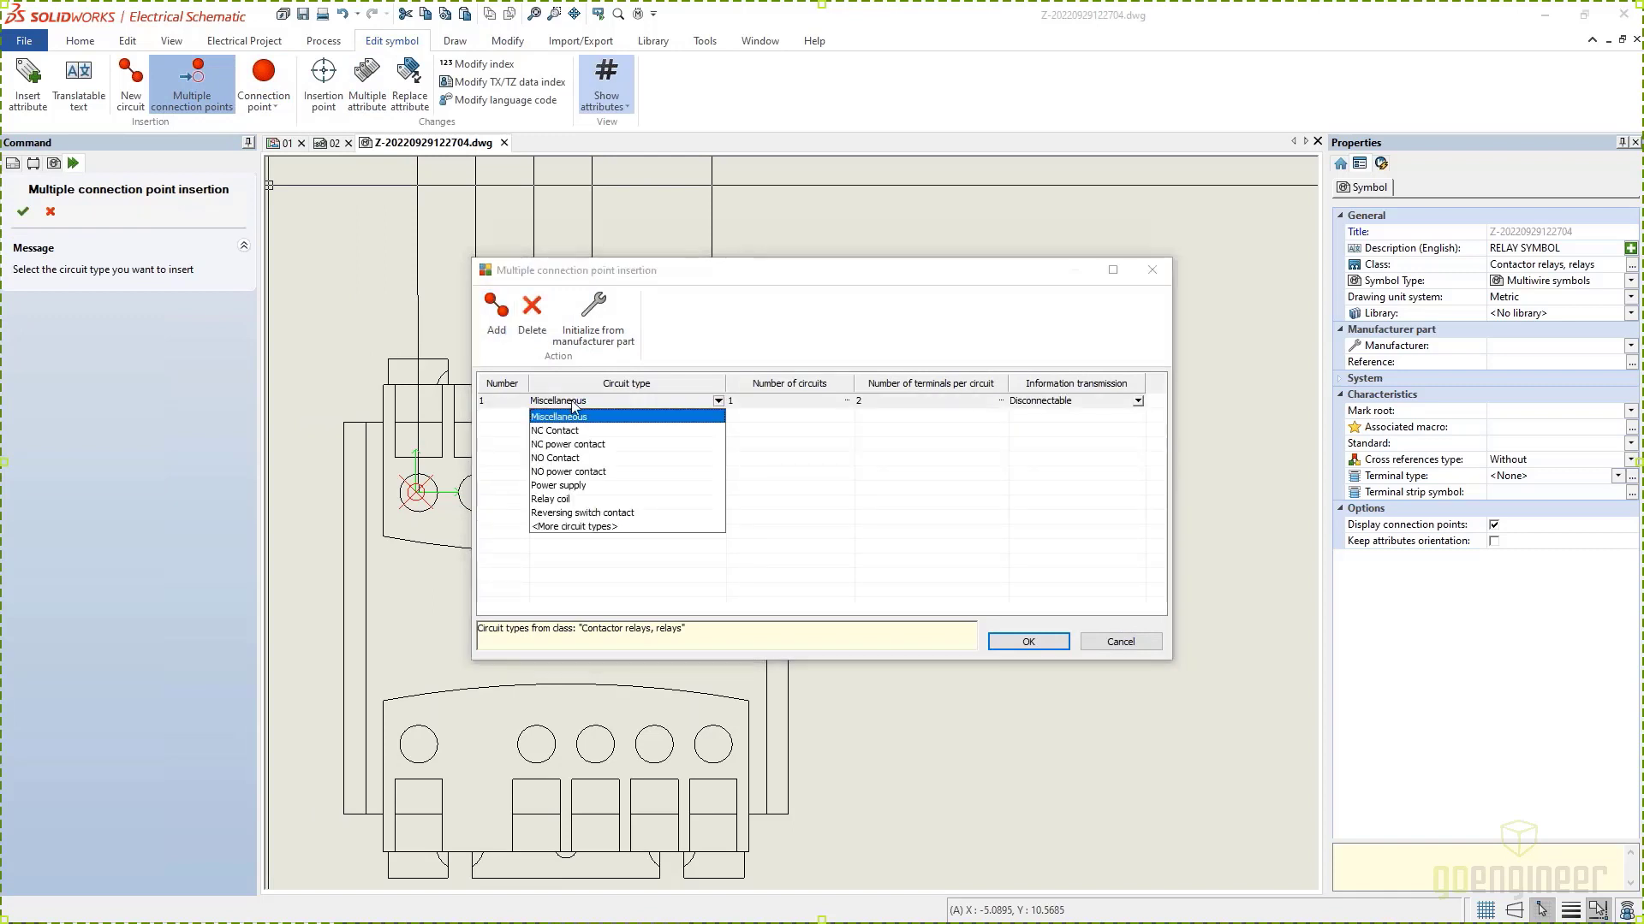
{"action": "left_click", "coordinate": [577, 472]}
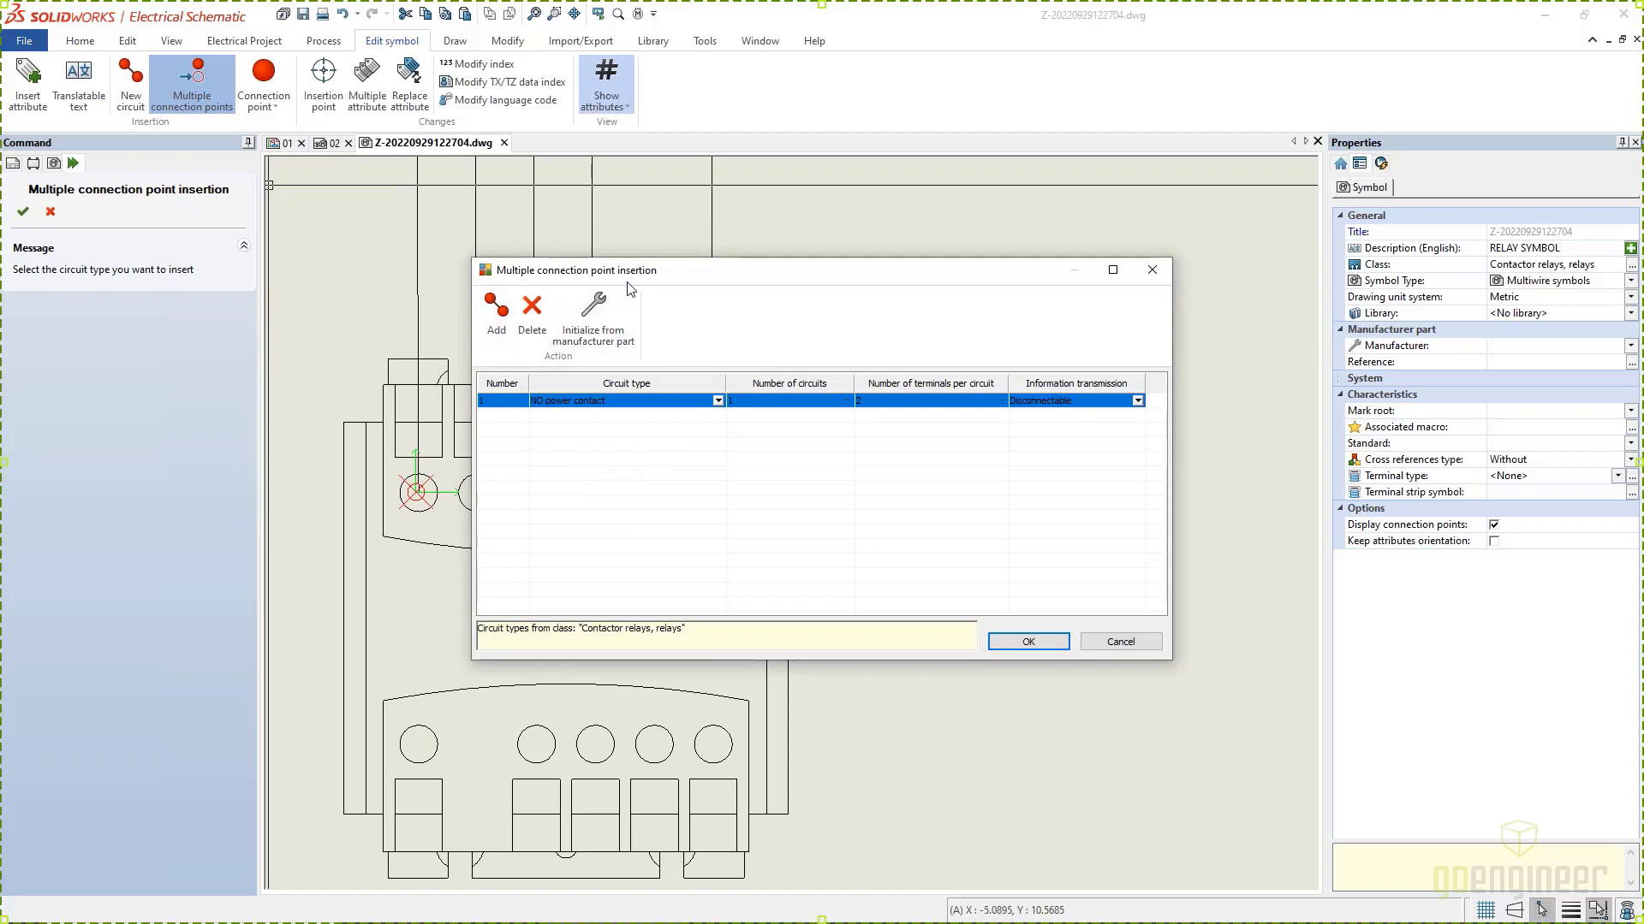
{"action": "left_click_drag", "start_coordinate": [629, 287], "coordinate": [949, 316]}
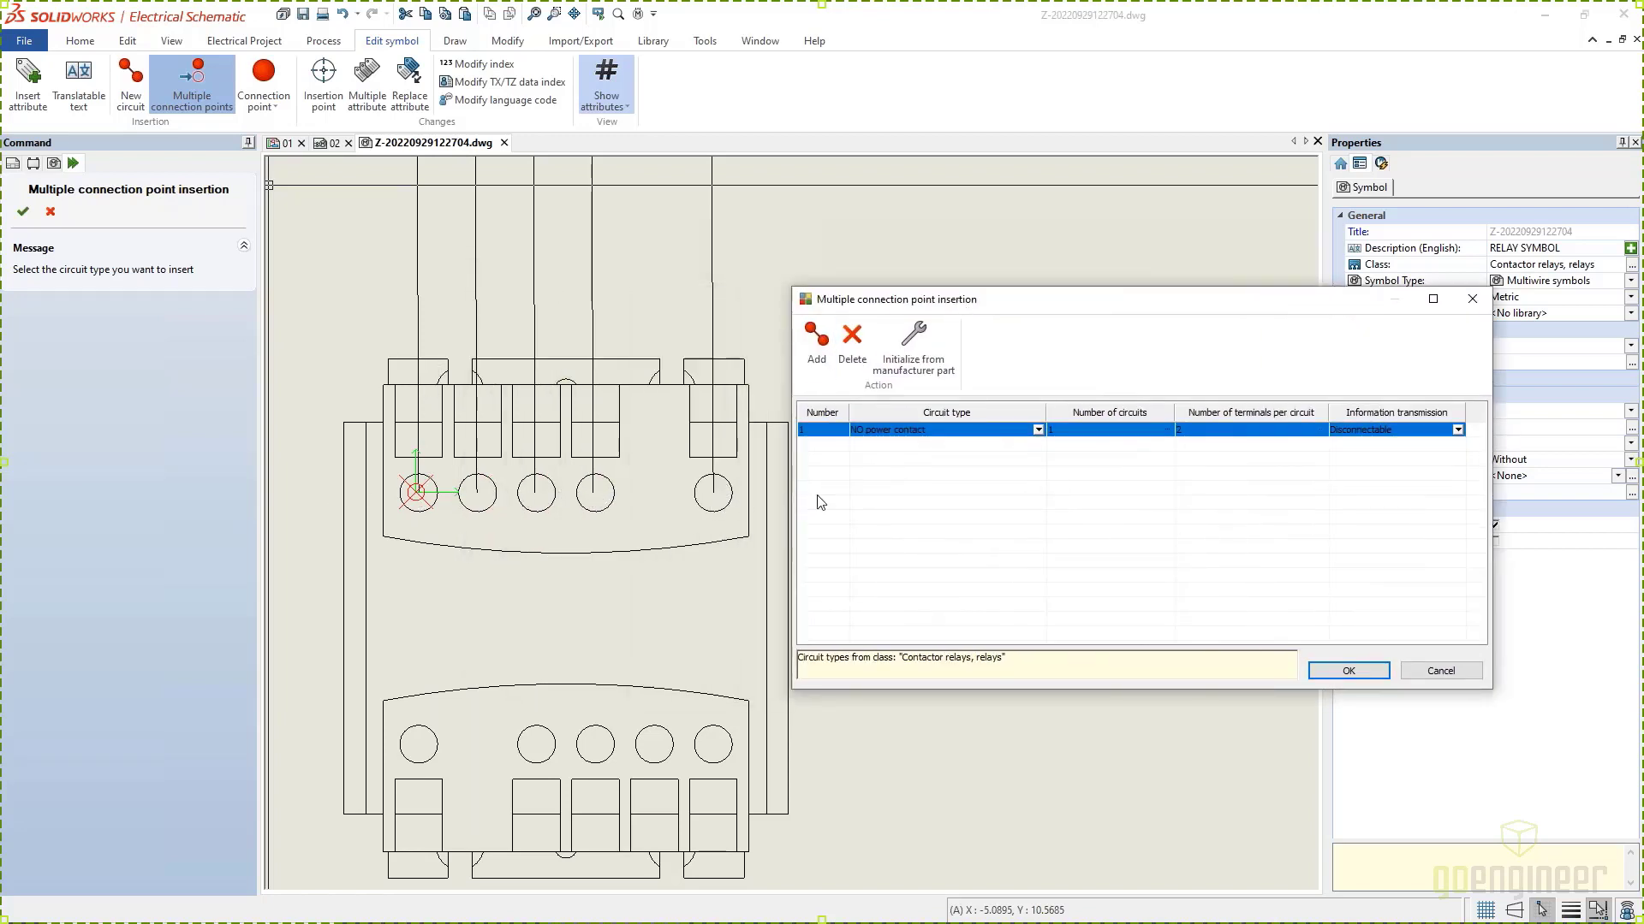
{"action": "left_click", "coordinate": [1077, 437]}
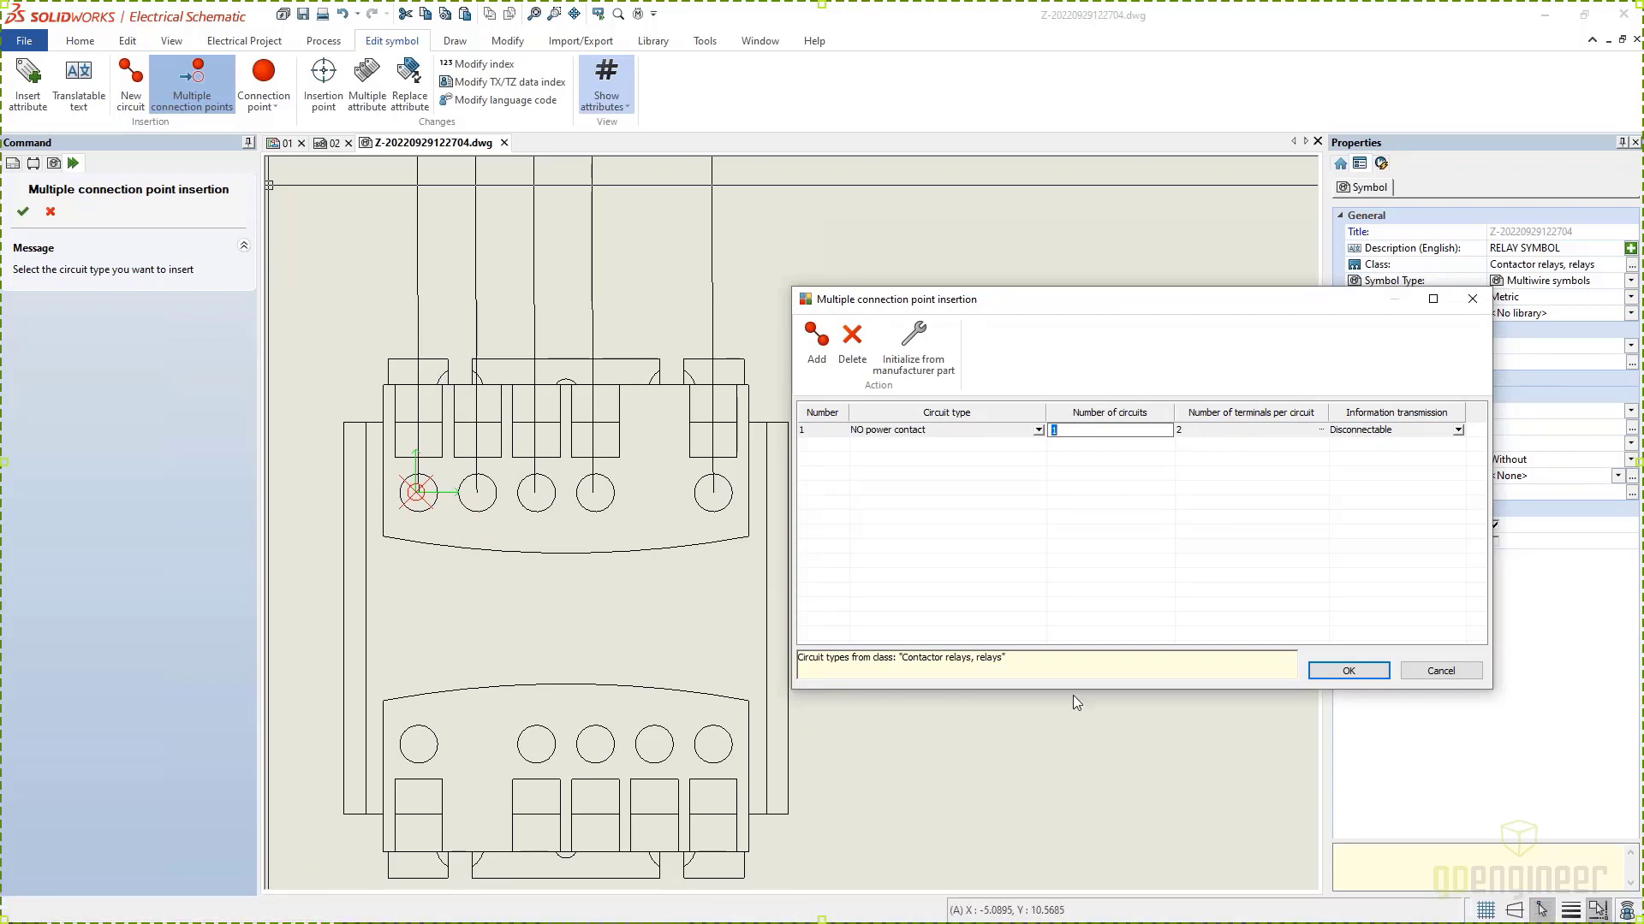
Step: Add a Relay coil circuit, set the NO power contact row to 4 circuits, and accept the circuit list
{"action": "left_click", "coordinate": [814, 351]}
{"action": "left_click", "coordinate": [889, 447]}
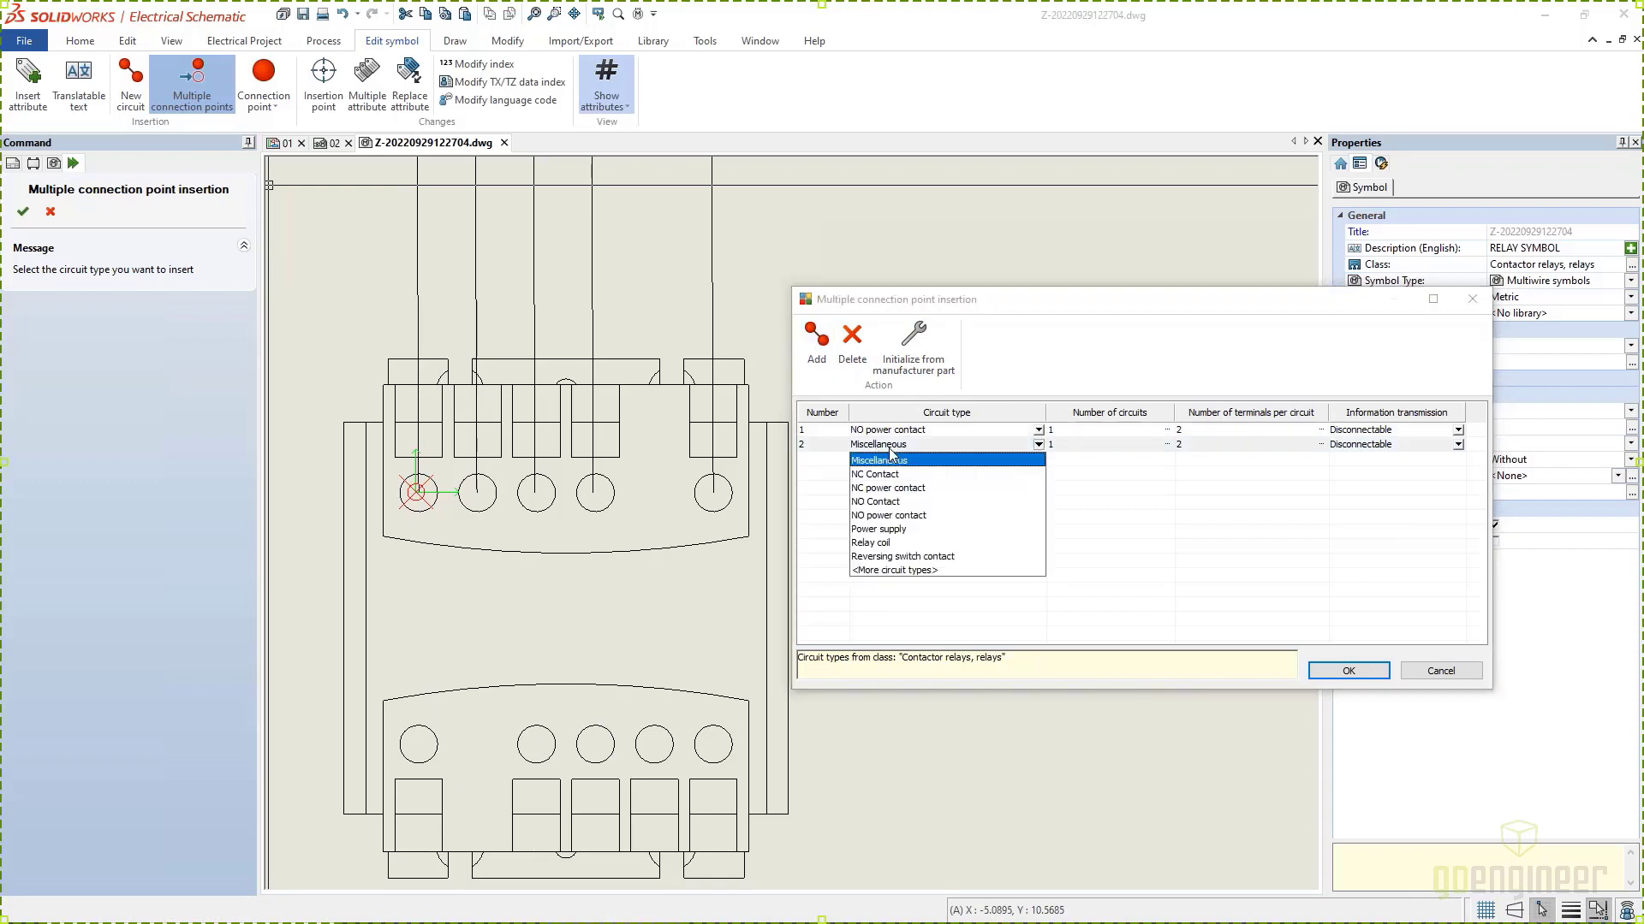
{"action": "left_click", "coordinate": [890, 543]}
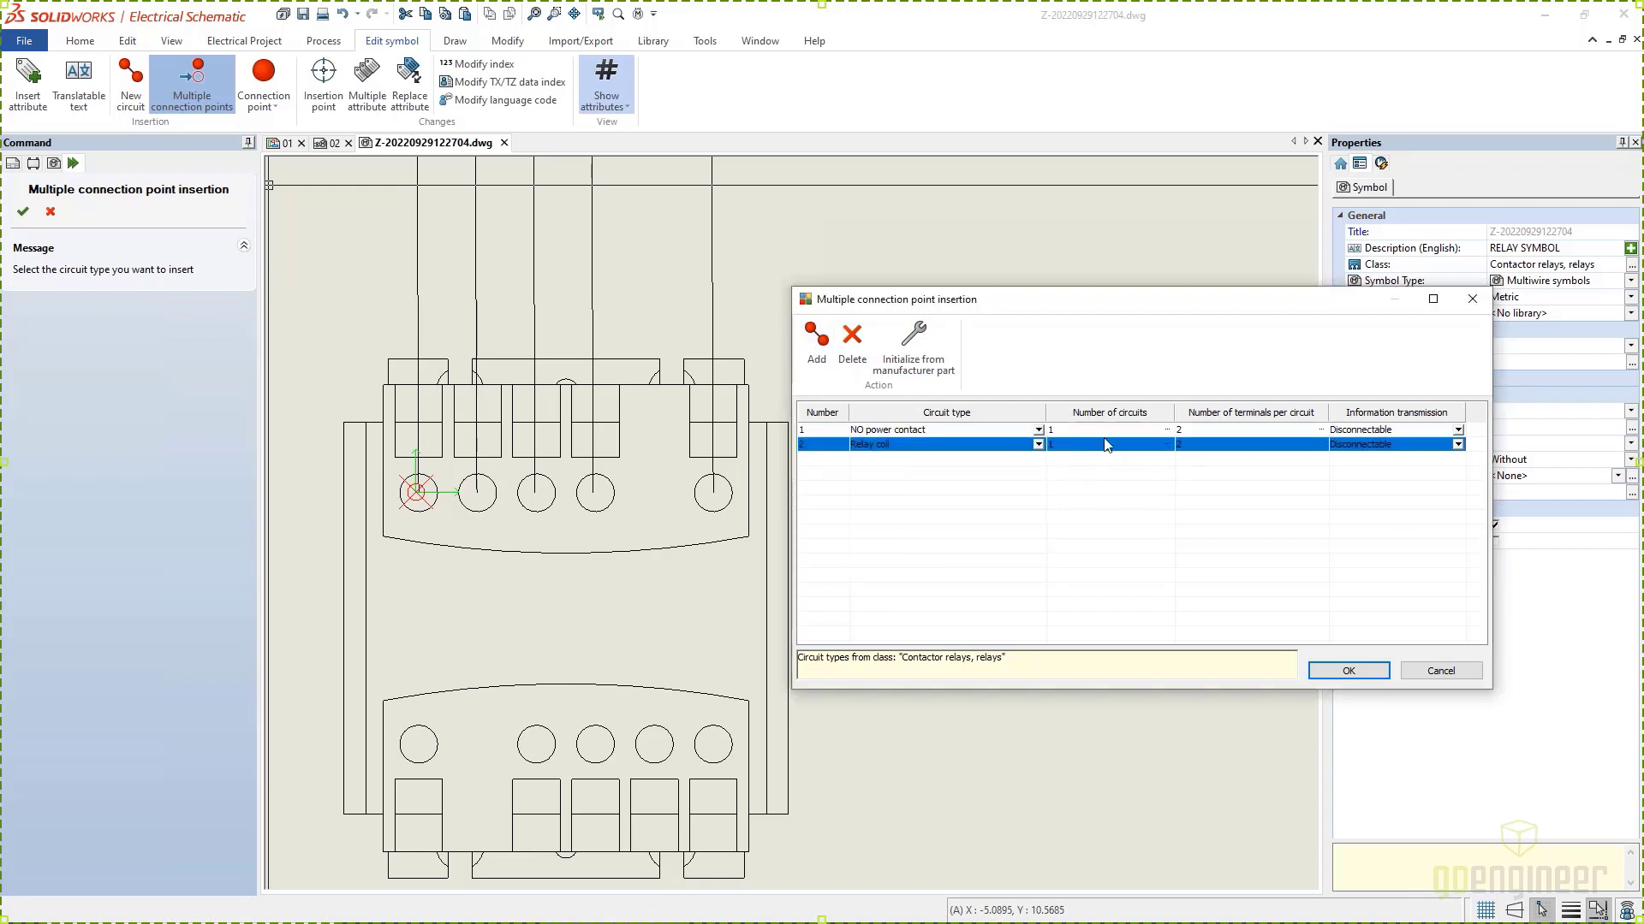
{"action": "left_click", "coordinate": [1077, 431]}
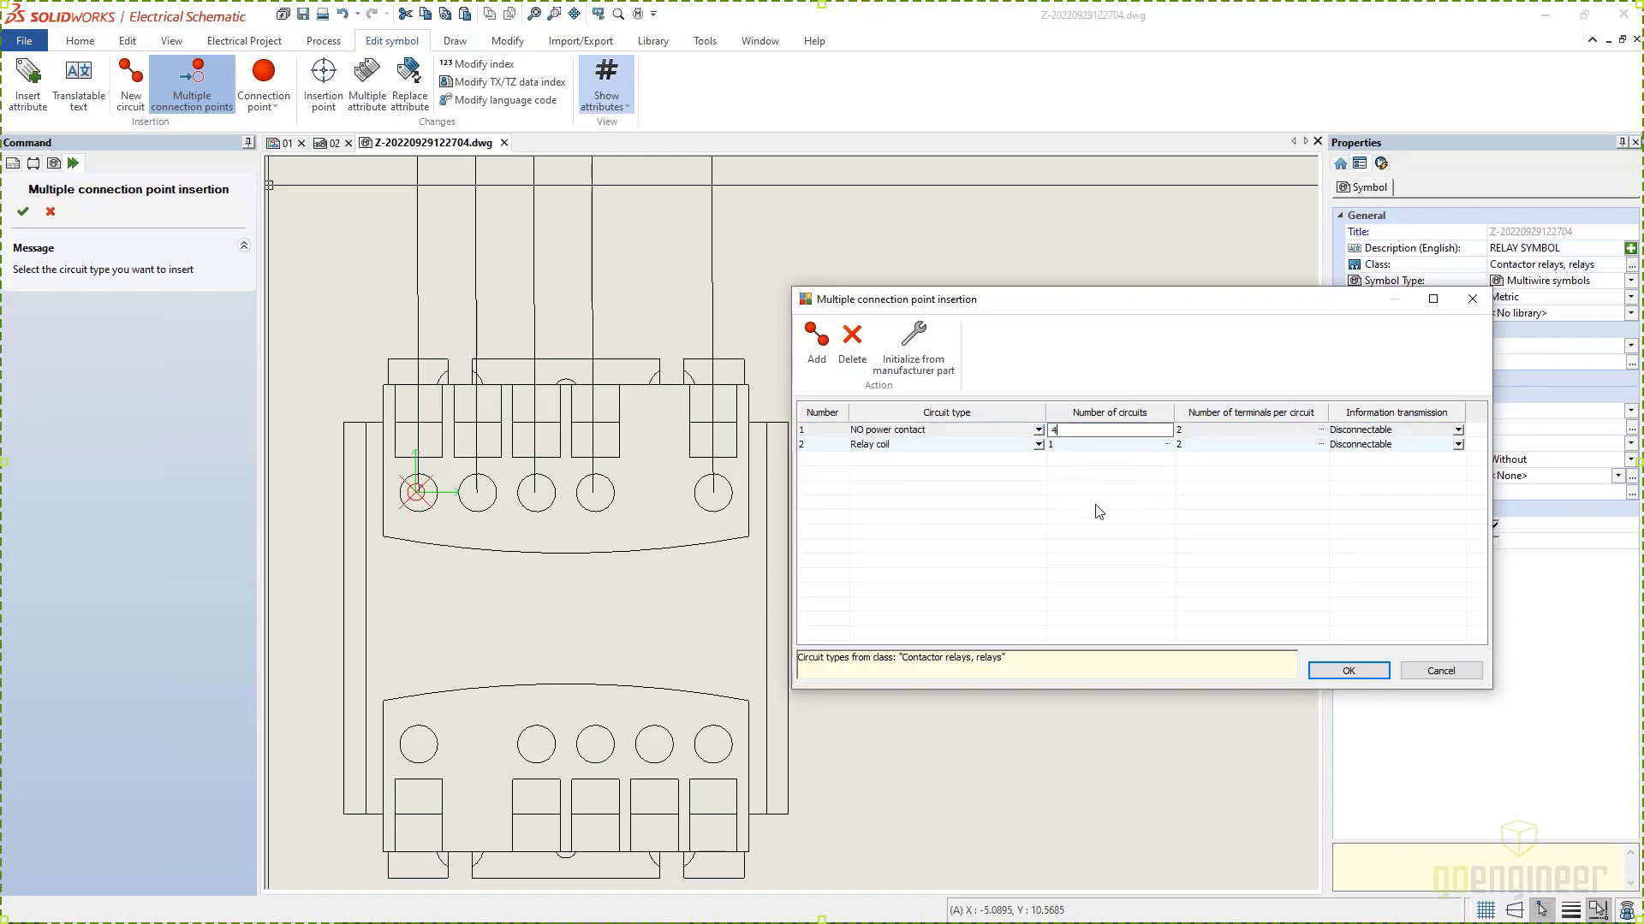
{"action": "left_click", "coordinate": [1348, 671]}
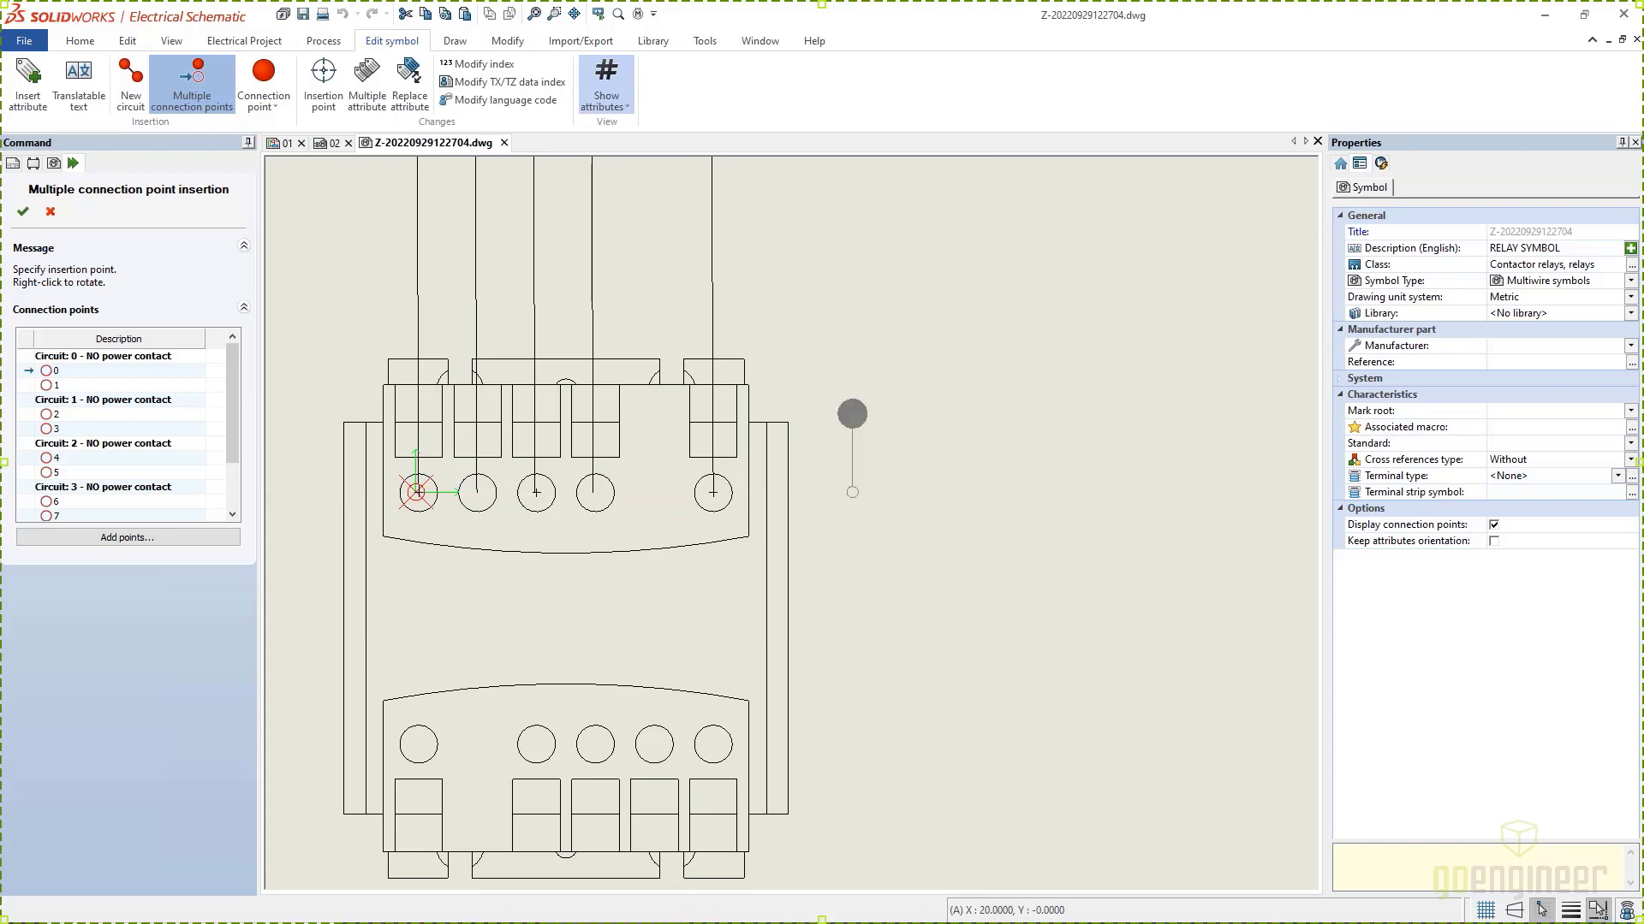
Step: Place connection point 0 on the first upper terminal circle and point 1 just below the last lower terminal circle
{"action": "left_click", "coordinate": [417, 492]}
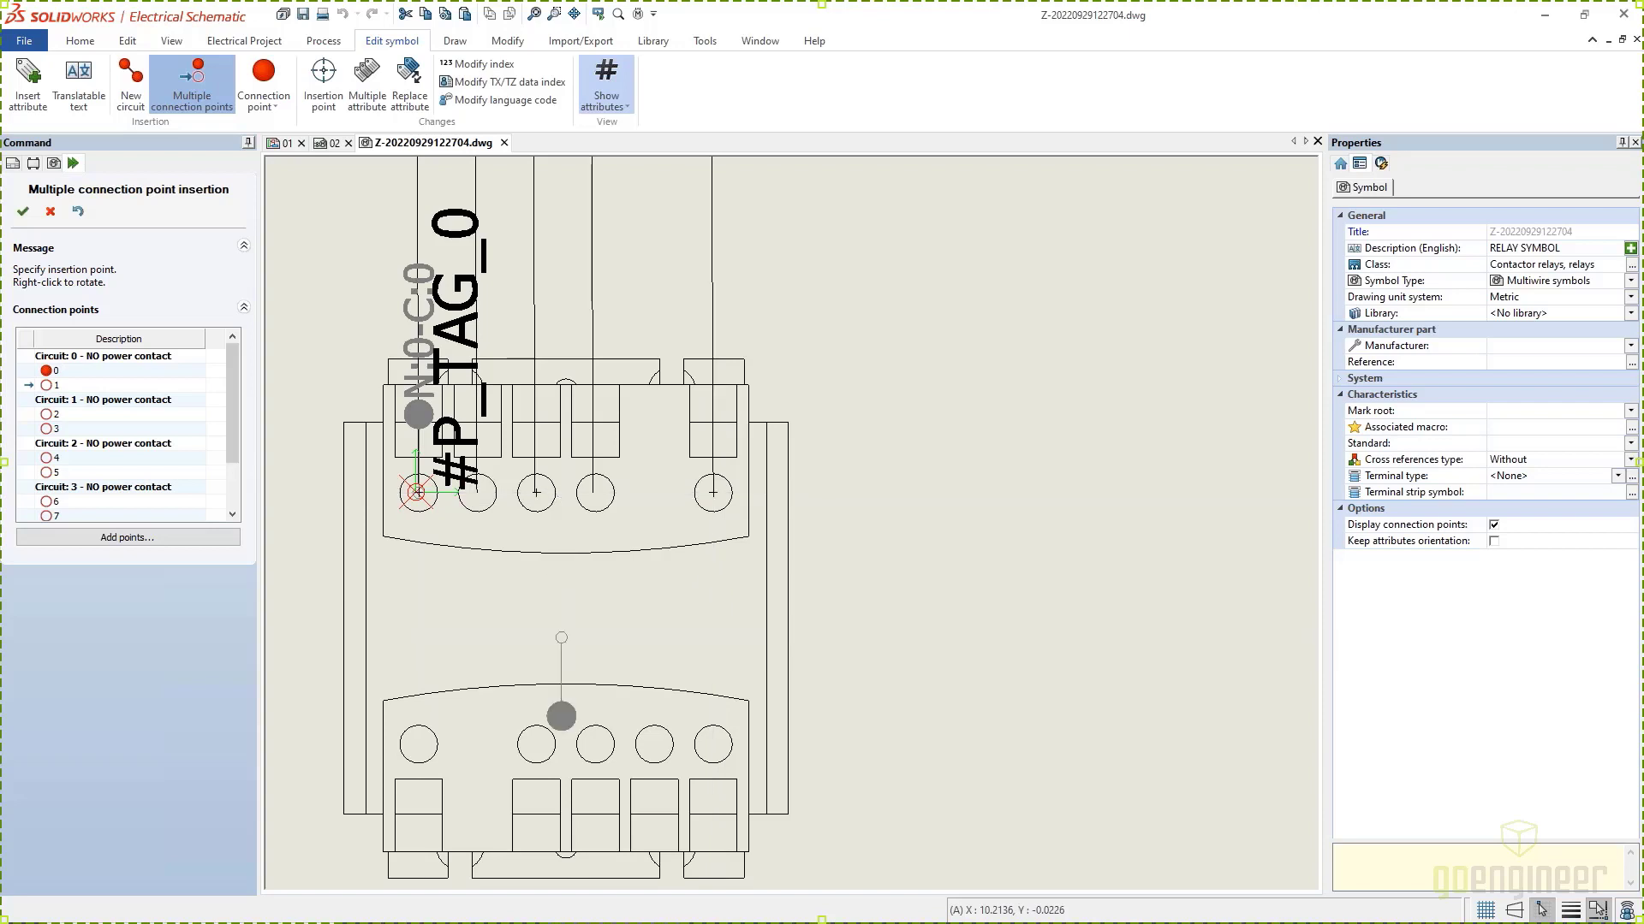
{"action": "left_click", "coordinate": [713, 780]}
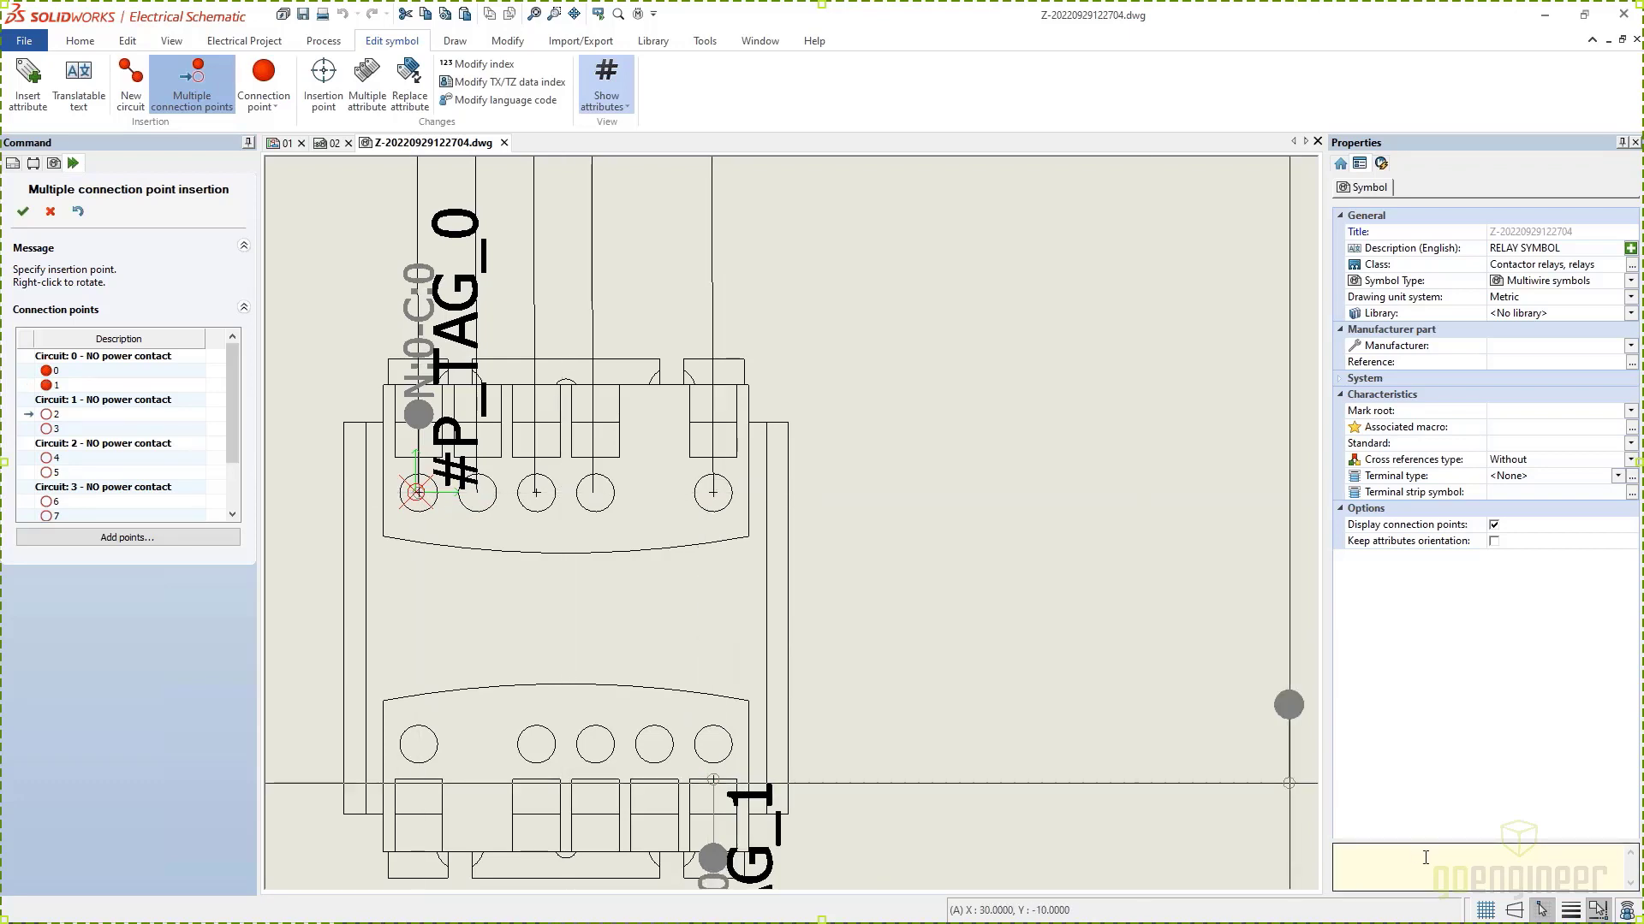
Step: Set the snap spacing to 2.5, place connection point 2 on the second upper terminal circle, and leave the insertion
{"action": "left_click", "coordinate": [1526, 907]}
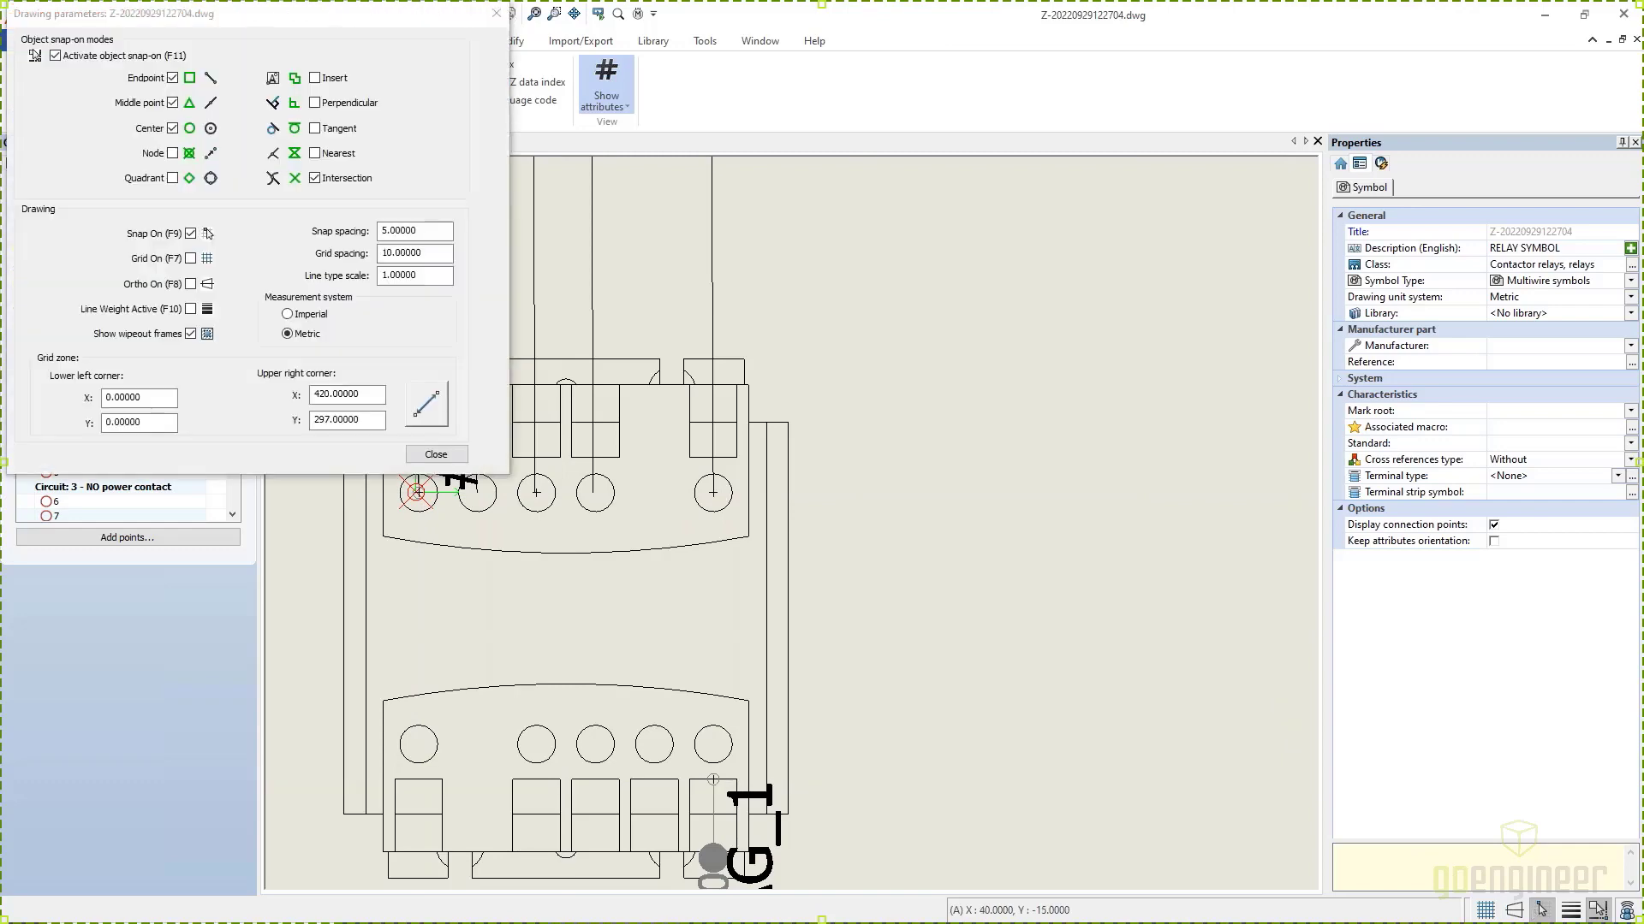
{"action": "double_click", "coordinate": [440, 231]}
{"action": "type", "text": "2.5"}
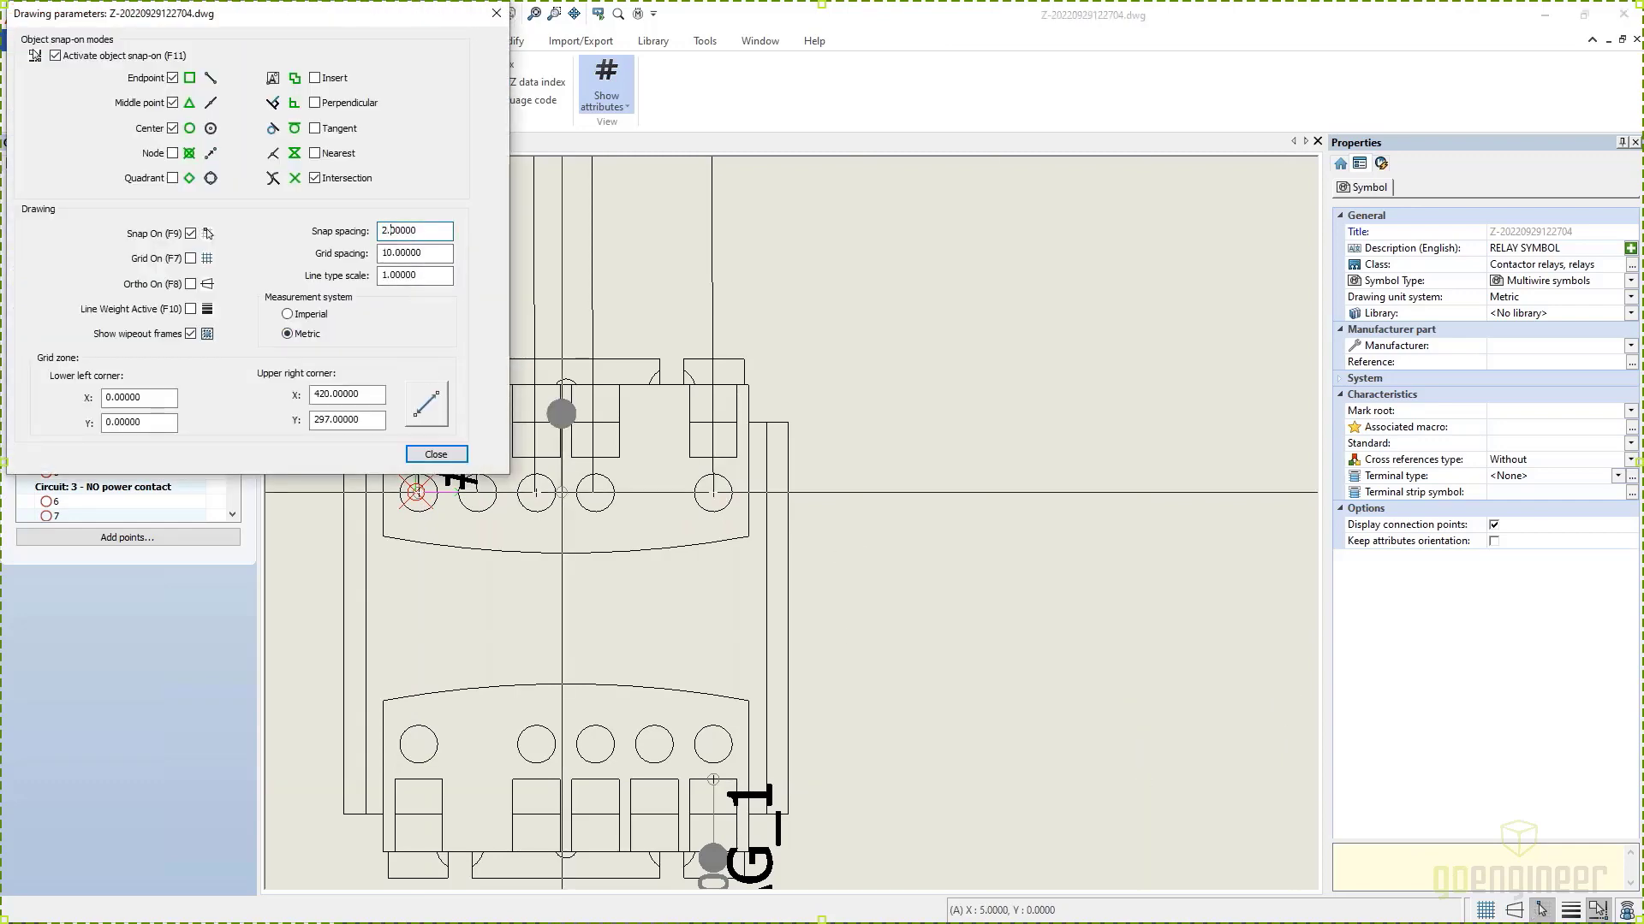
{"action": "key", "text": "Return"}
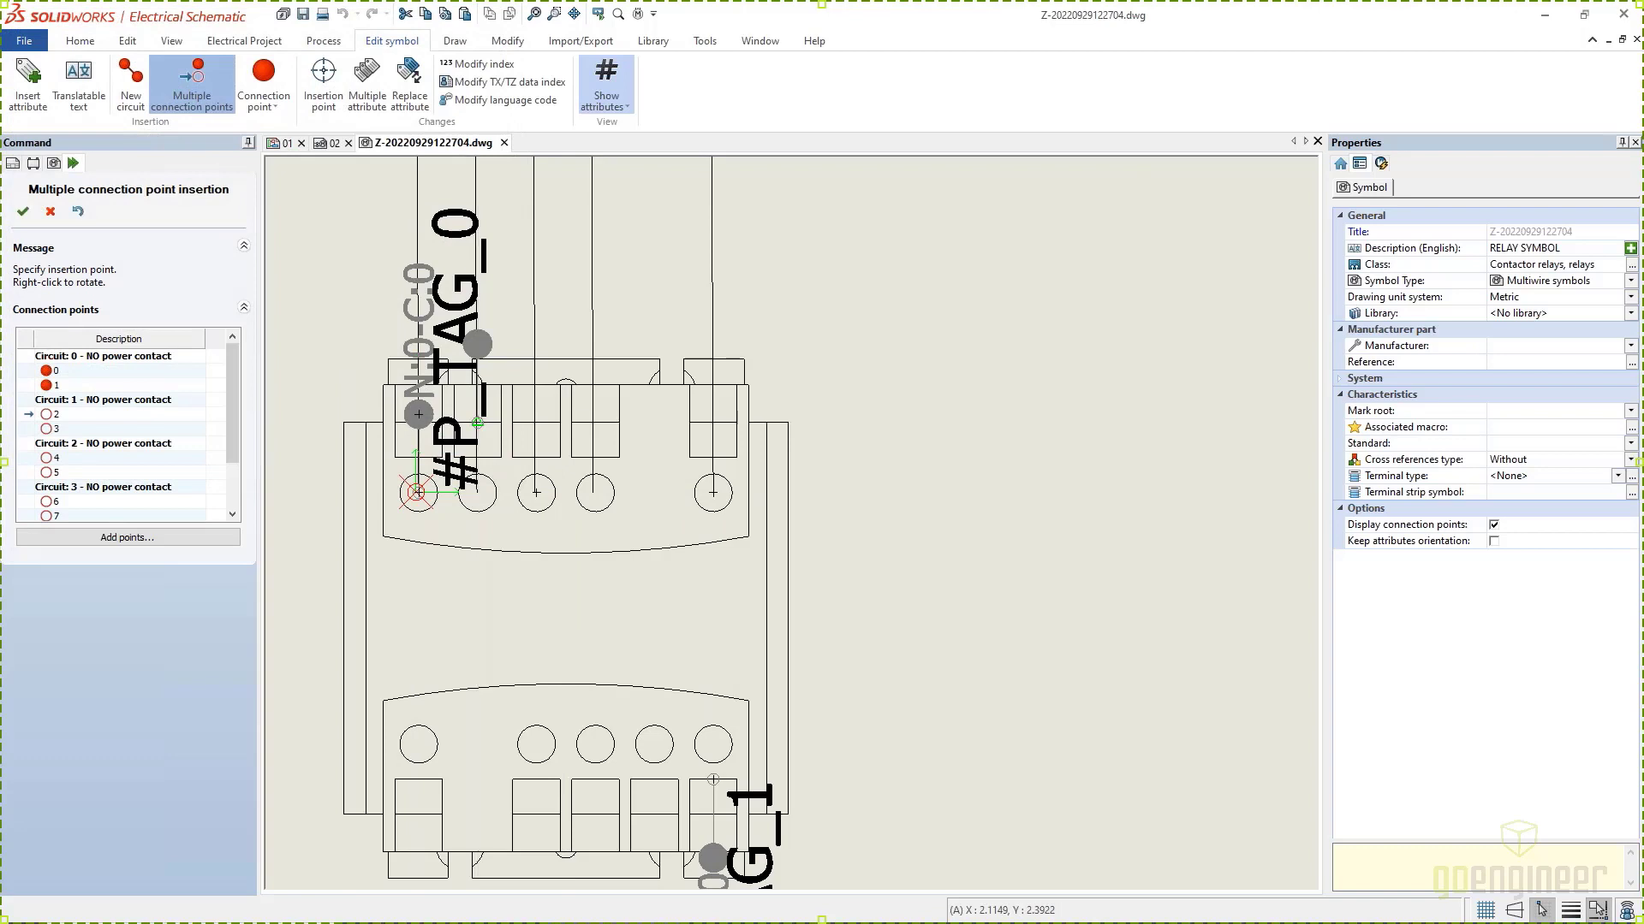
{"action": "left_click", "coordinate": [477, 492]}
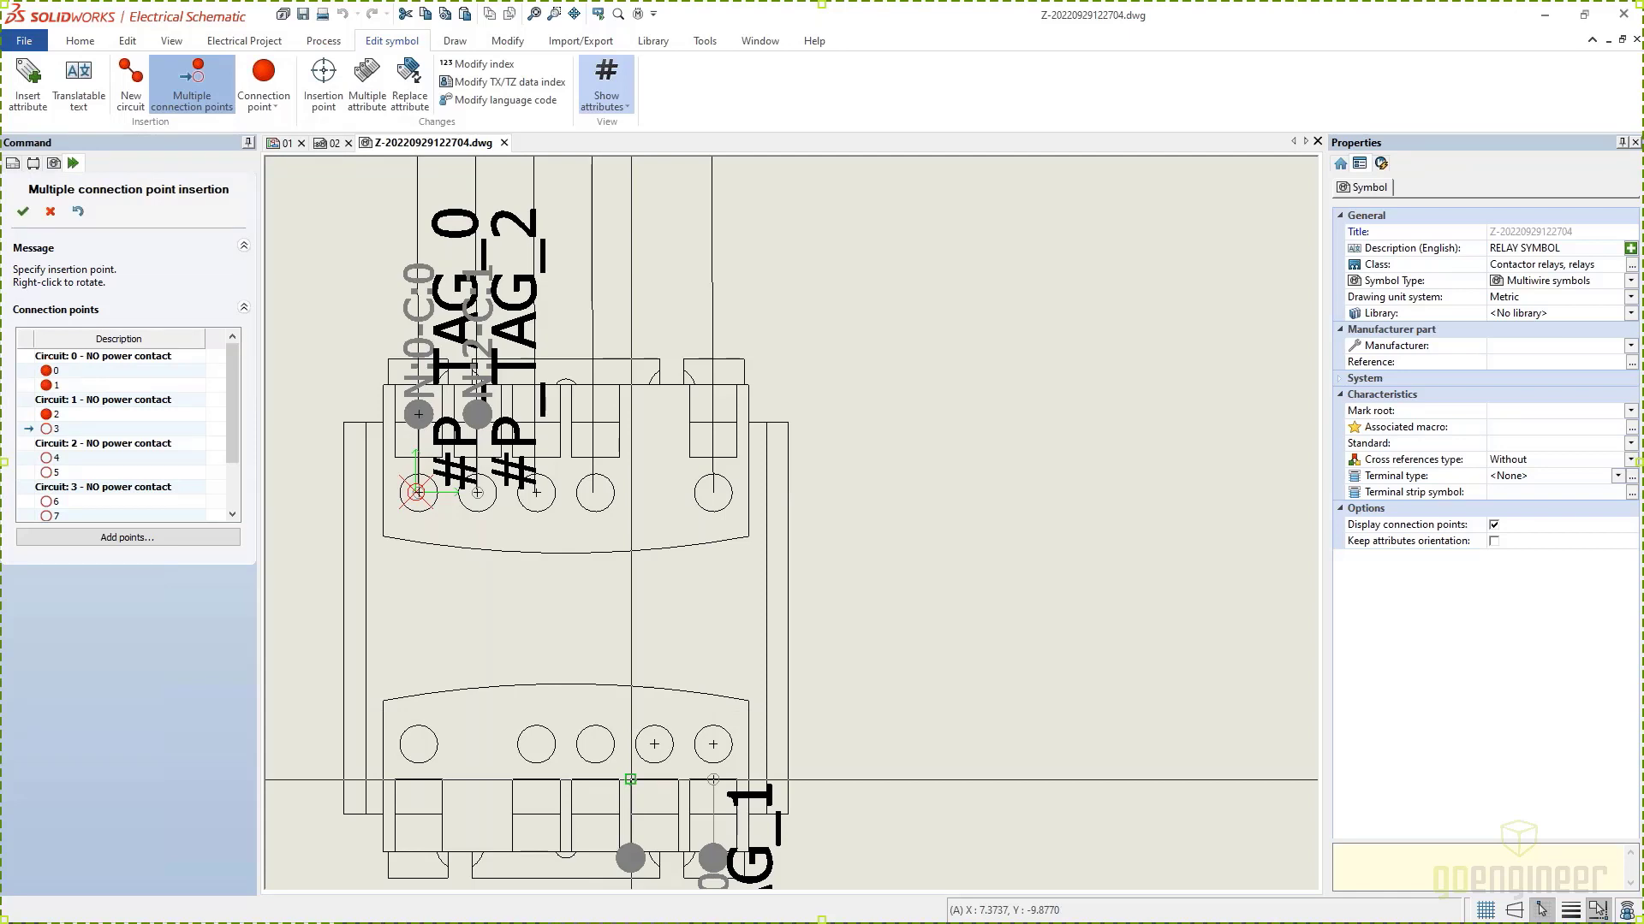
{"action": "key", "text": "Escape"}
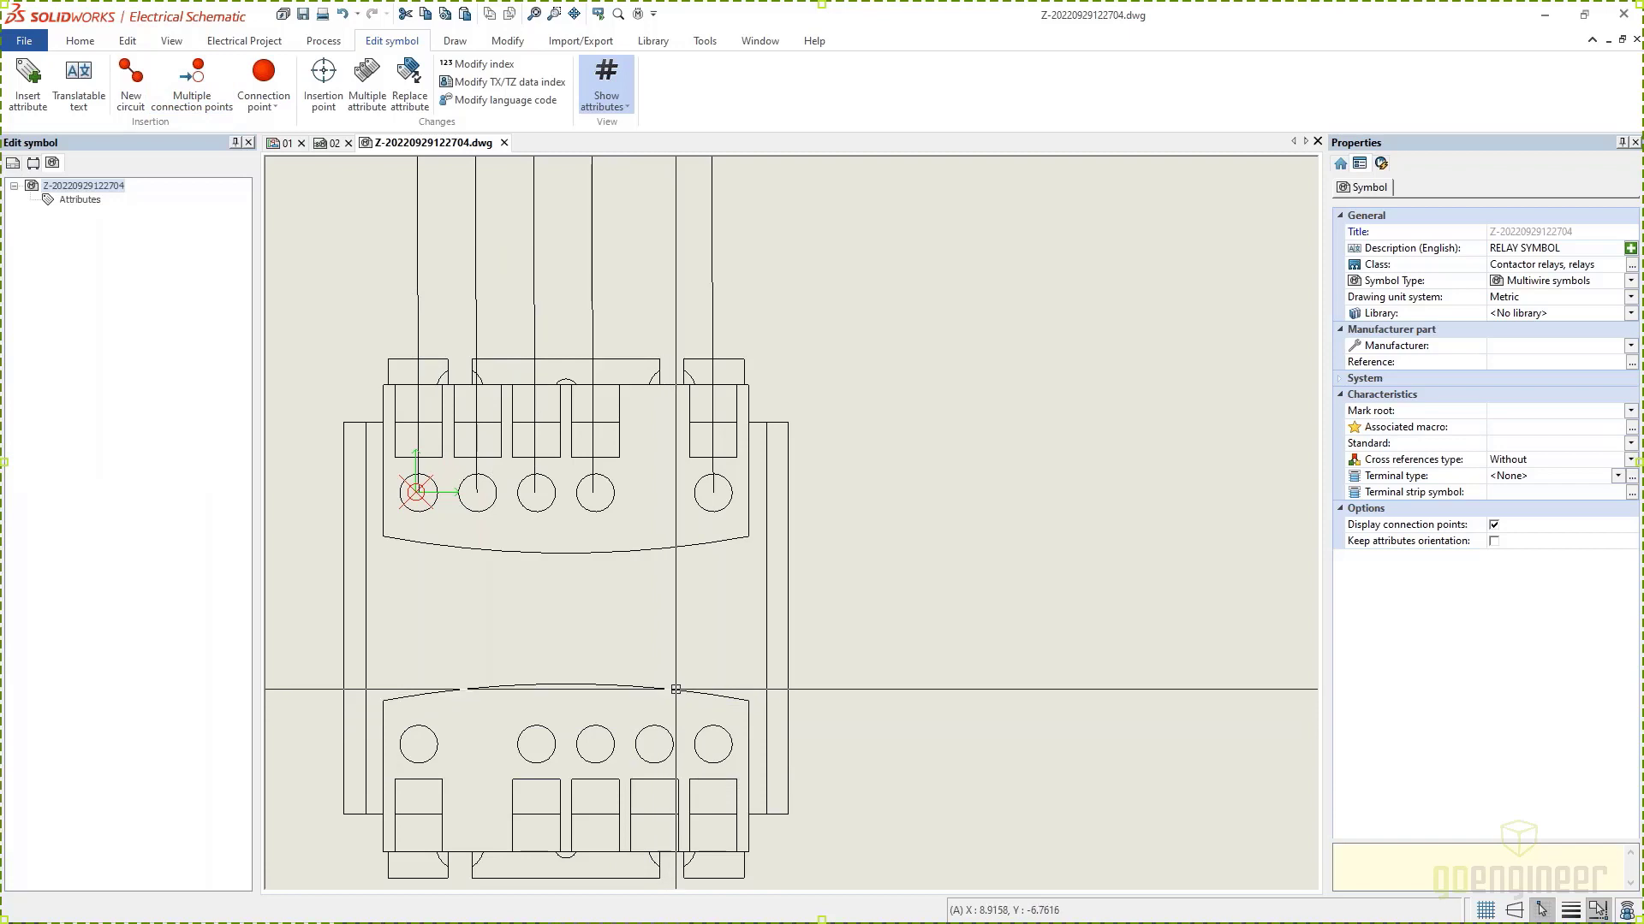
Step: Delete the vertical lines above the upper terminals and close the relay symbol drawing without saving
{"action": "left_click_drag", "start_coordinate": [780, 311], "coordinate": [363, 251]}
{"action": "key", "text": "Delete"}
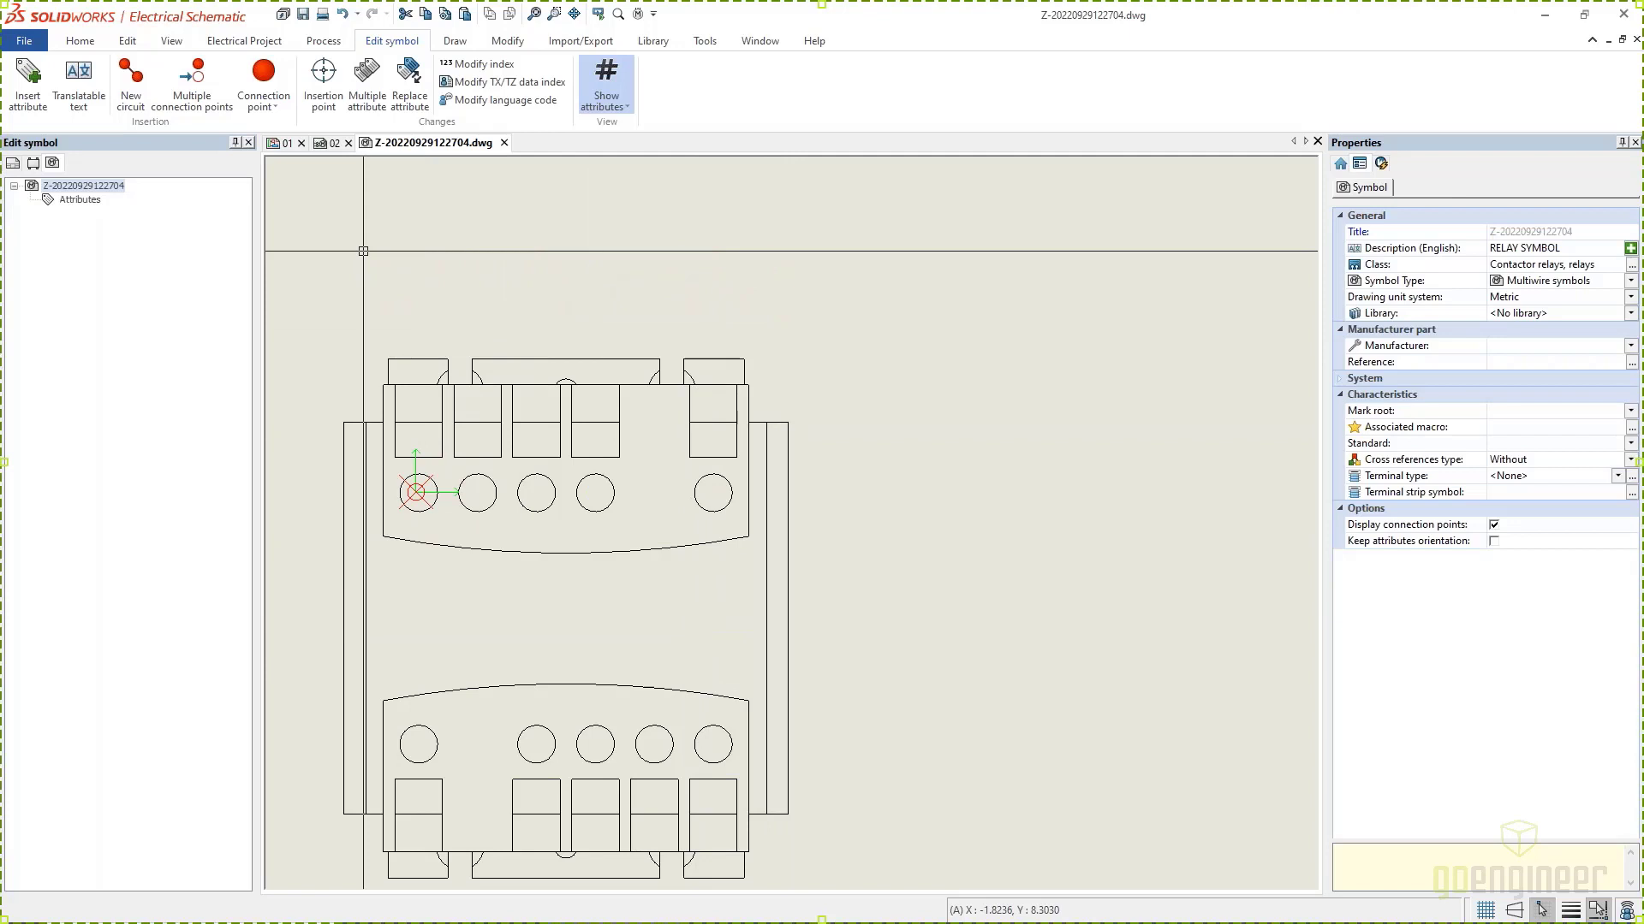
{"action": "middle_click_drag", "start_coordinate": [536, 654], "coordinate": [630, 528]}
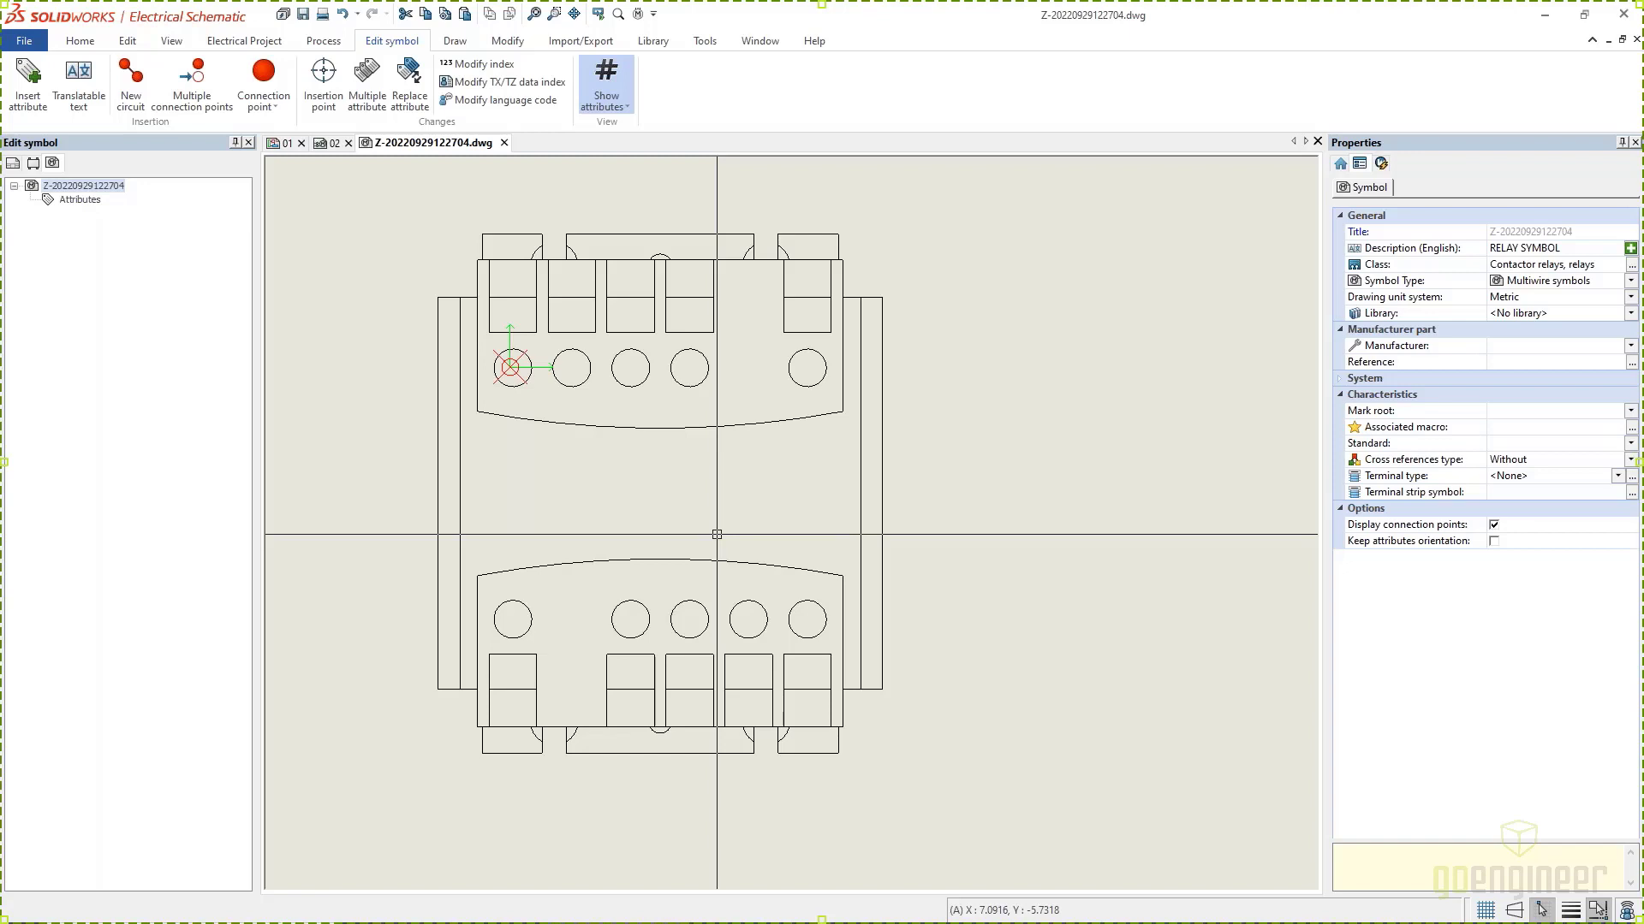
{"action": "left_click", "coordinate": [504, 143]}
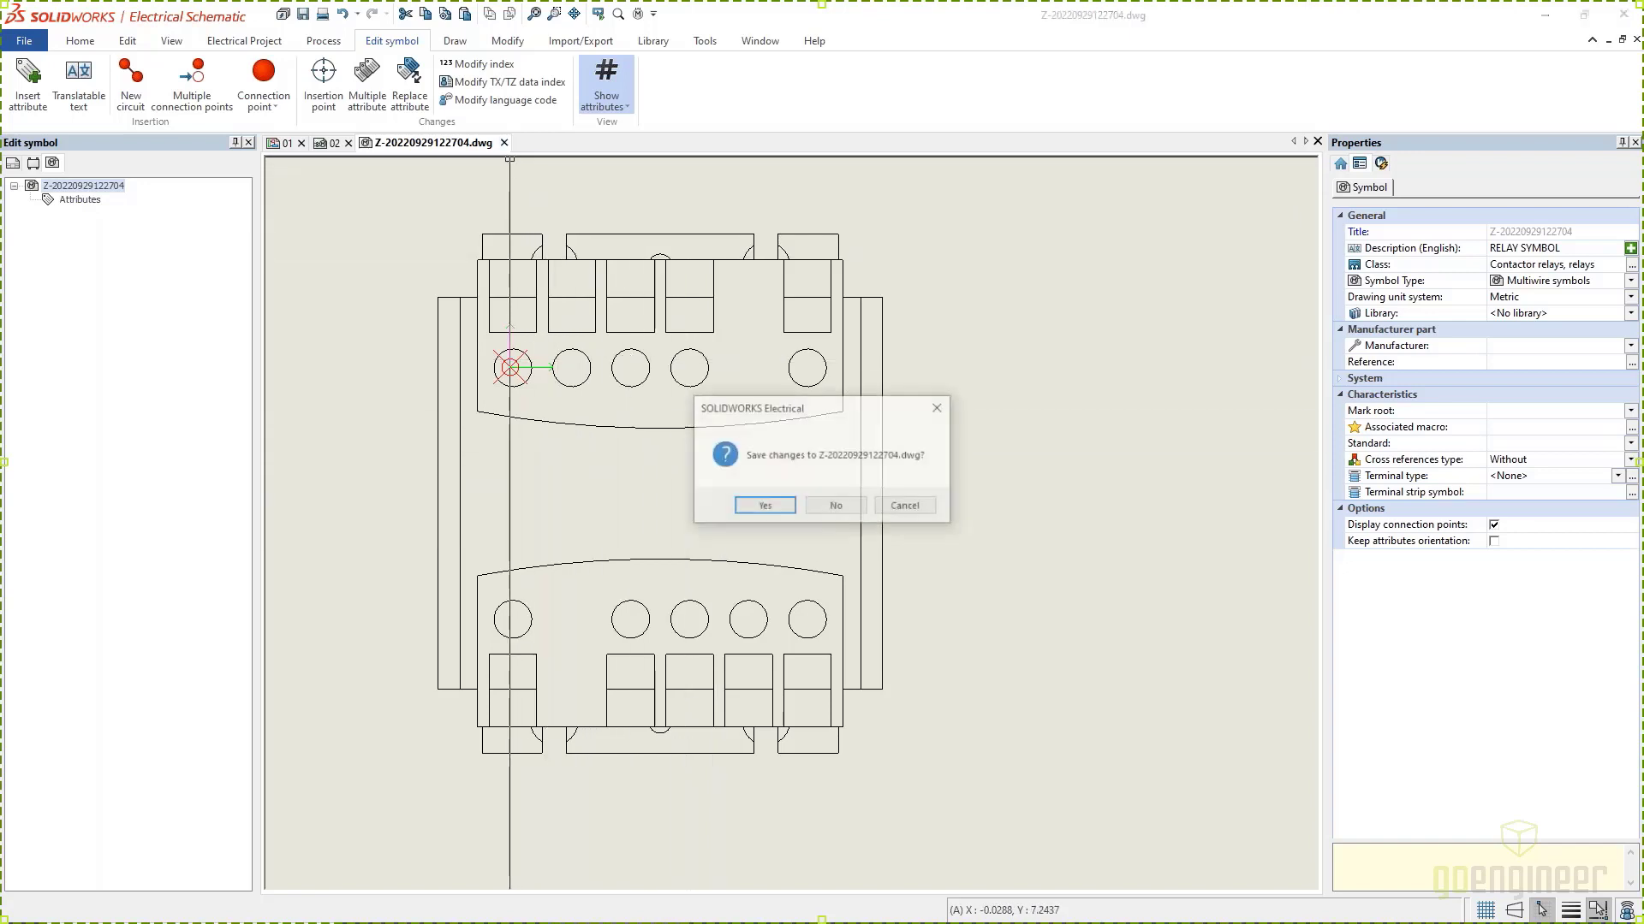
{"action": "left_click", "coordinate": [829, 506]}
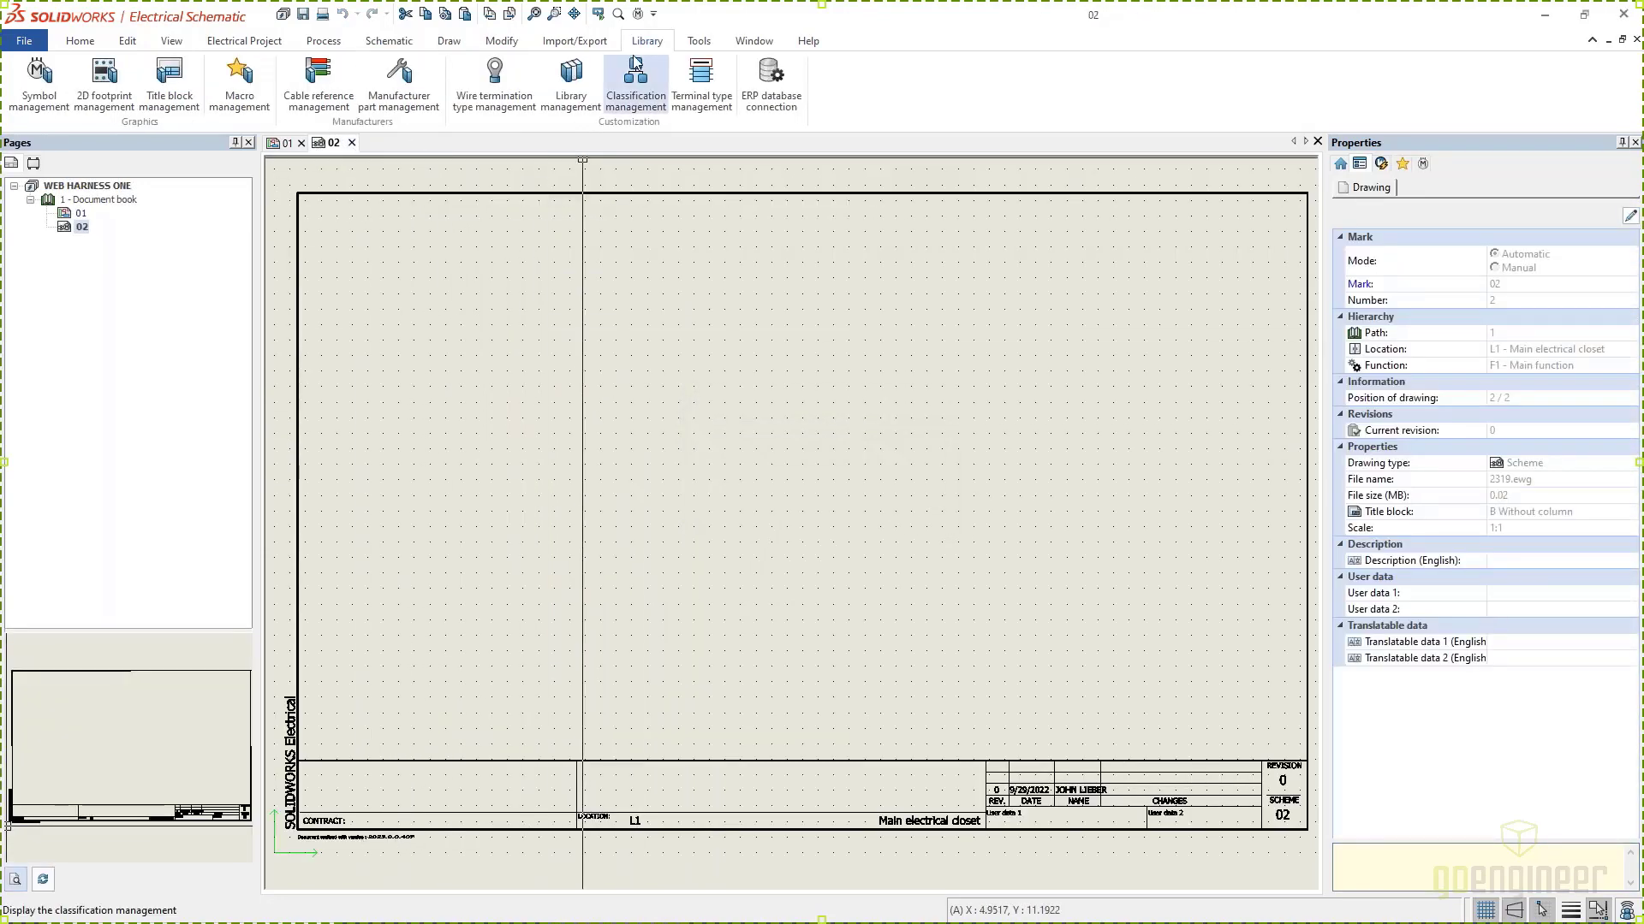
Step: Open the Connector left 2 pins symbol for editing from the Connectors class in Symbol management
{"action": "left_click", "coordinate": [39, 85]}
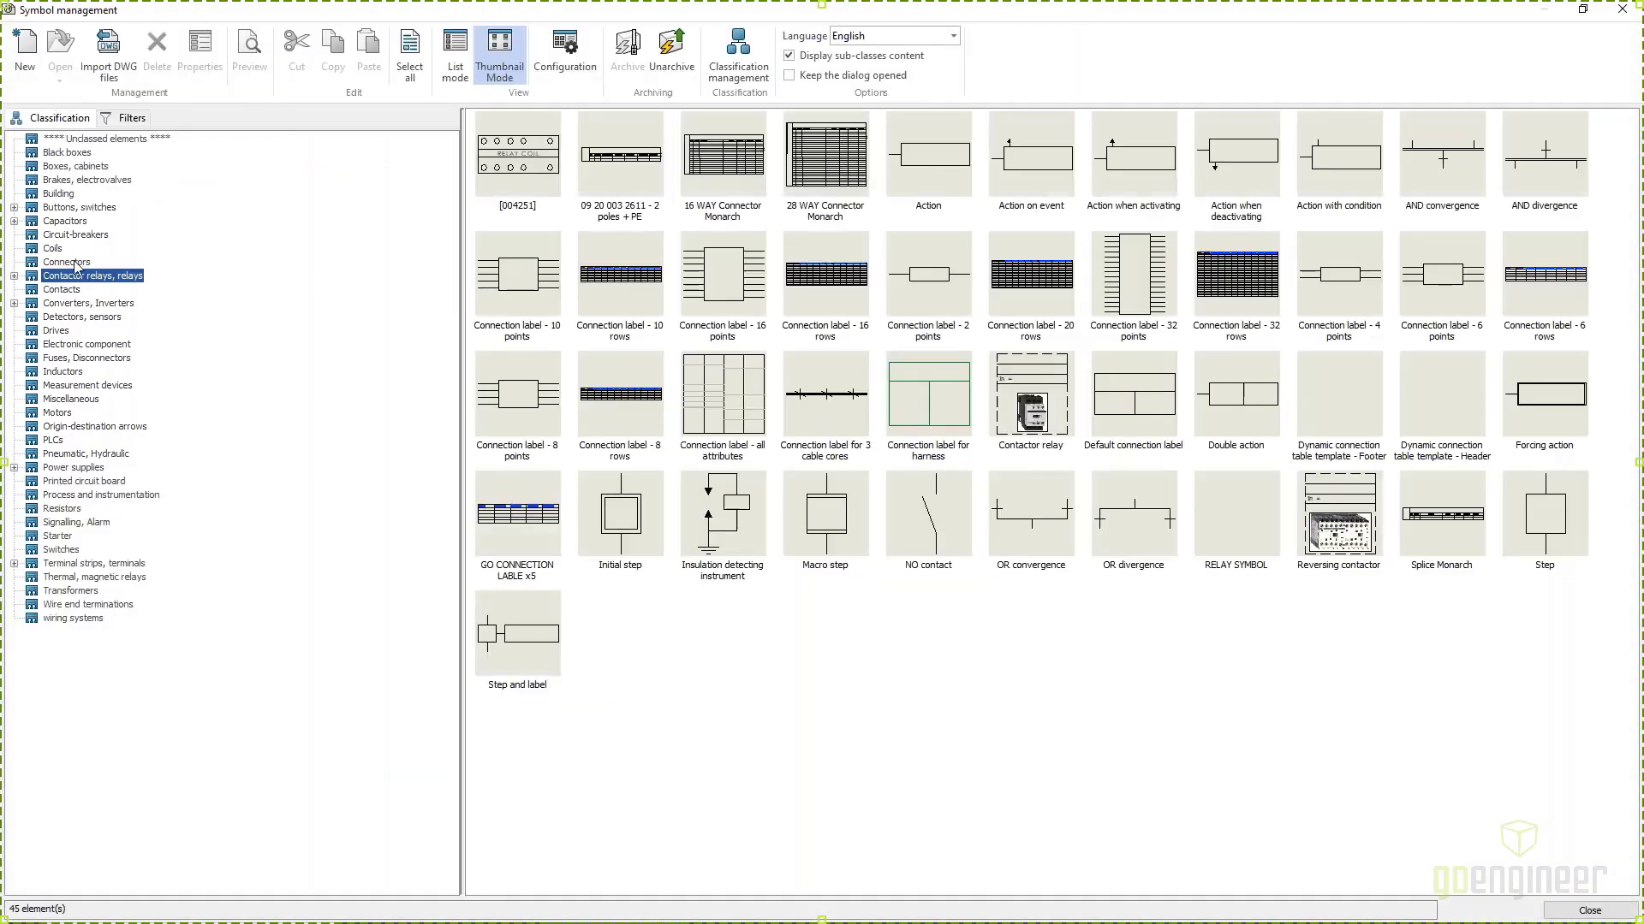
{"action": "left_click", "coordinate": [74, 262]}
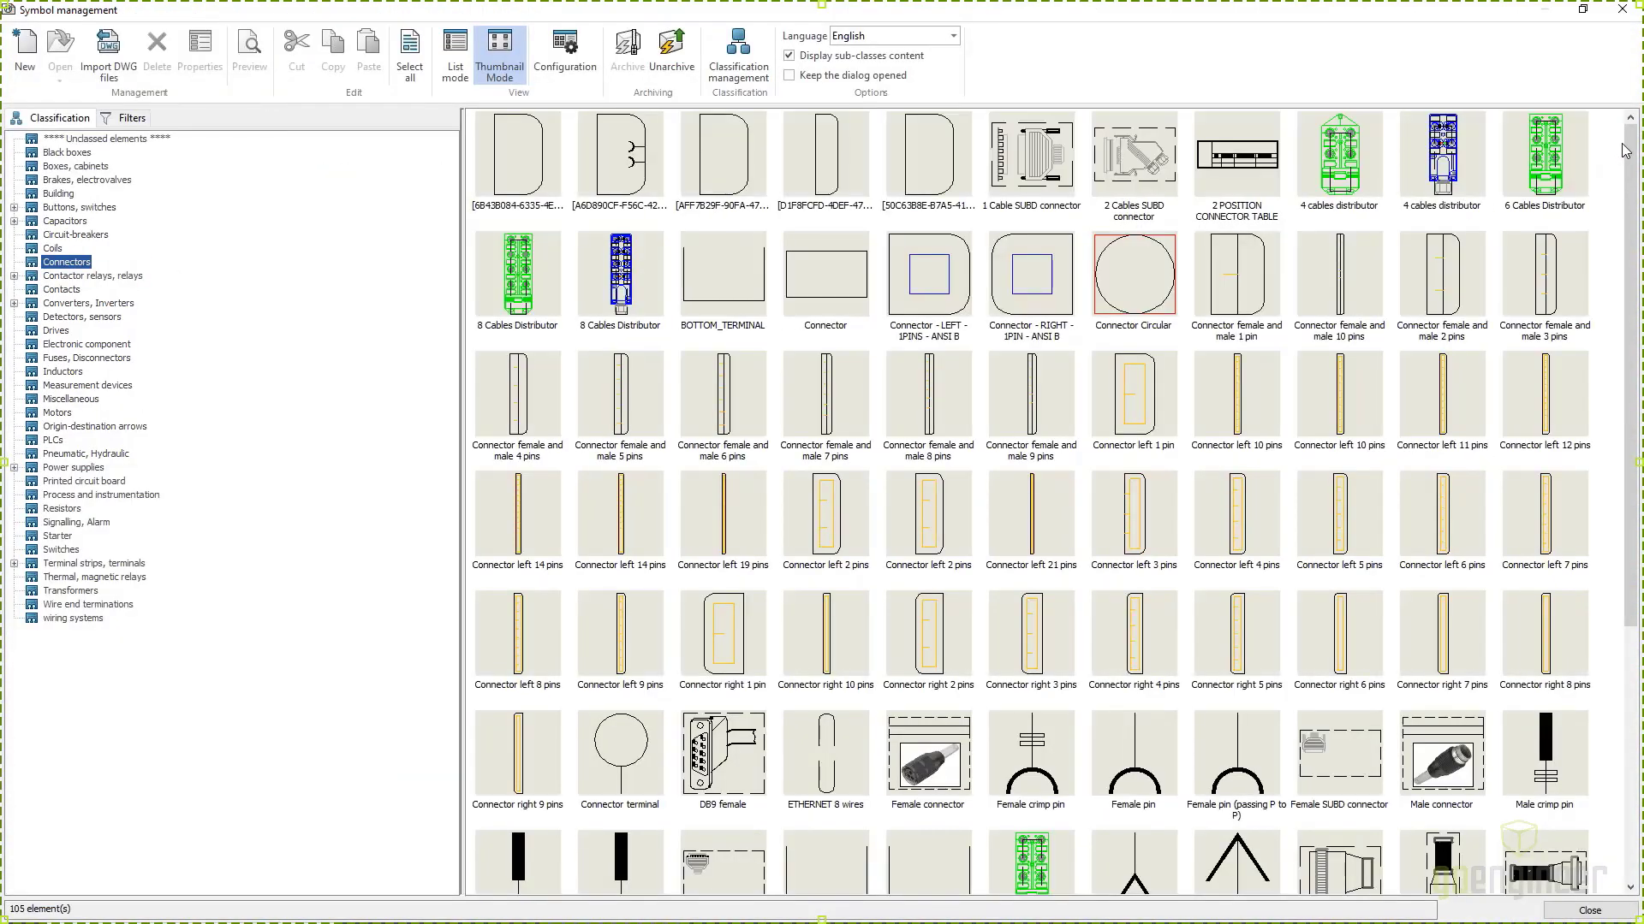
{"action": "left_click_drag", "start_coordinate": [1625, 151], "coordinate": [1625, 404]}
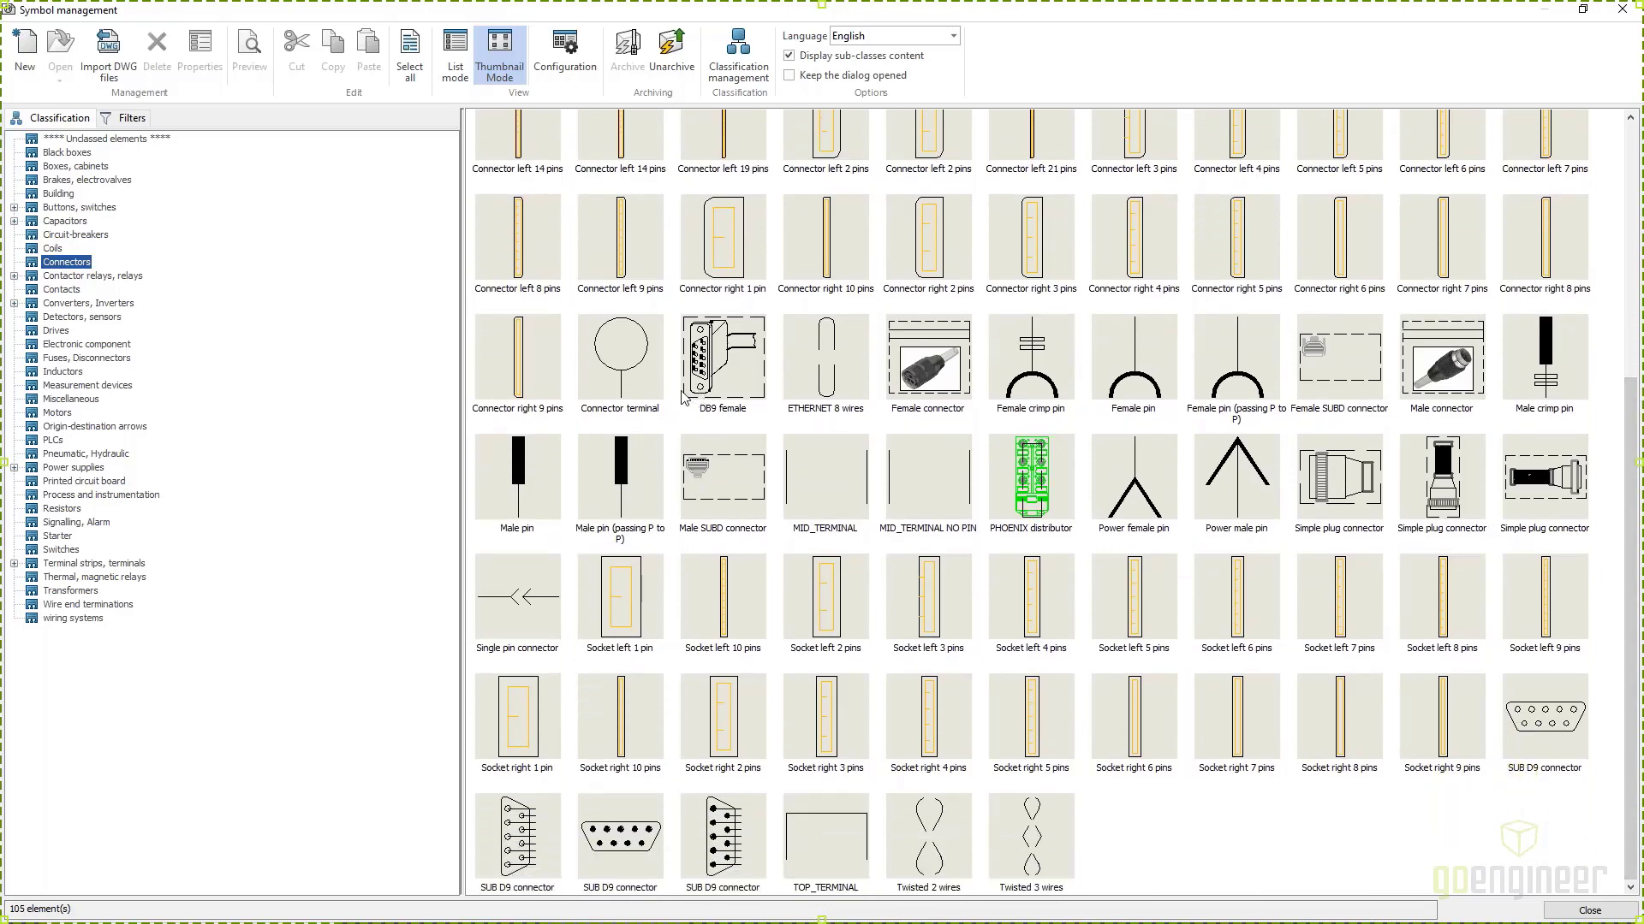
{"action": "scroll", "coordinate": [758, 317], "scroll_direction": "up", "scroll_amount": 5}
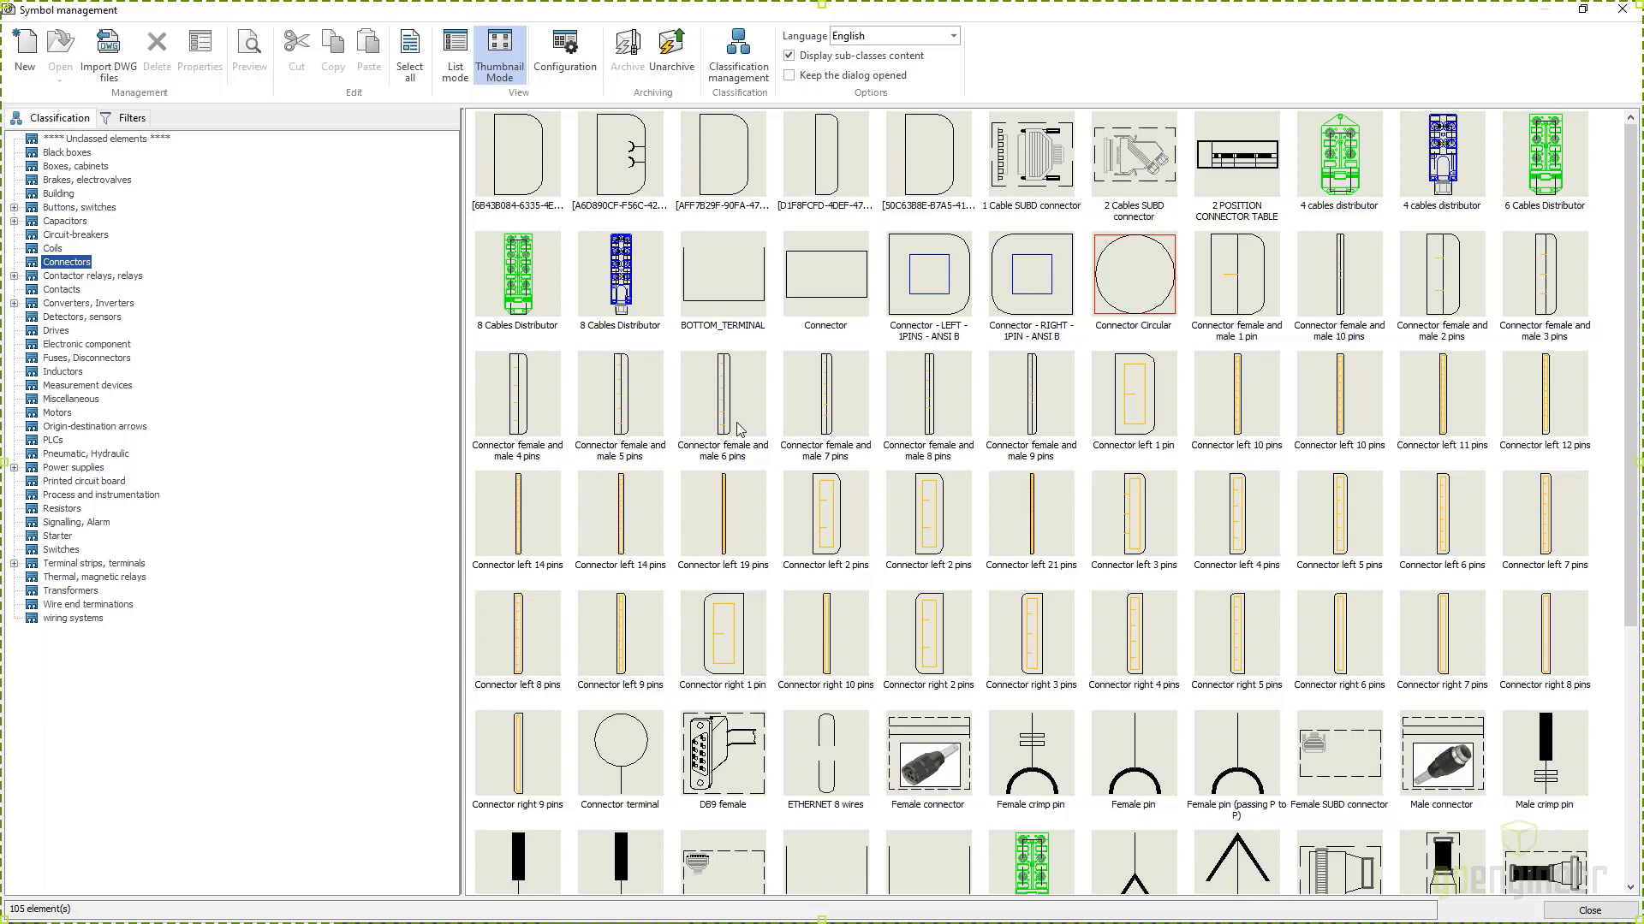
{"action": "double_click", "coordinate": [837, 505]}
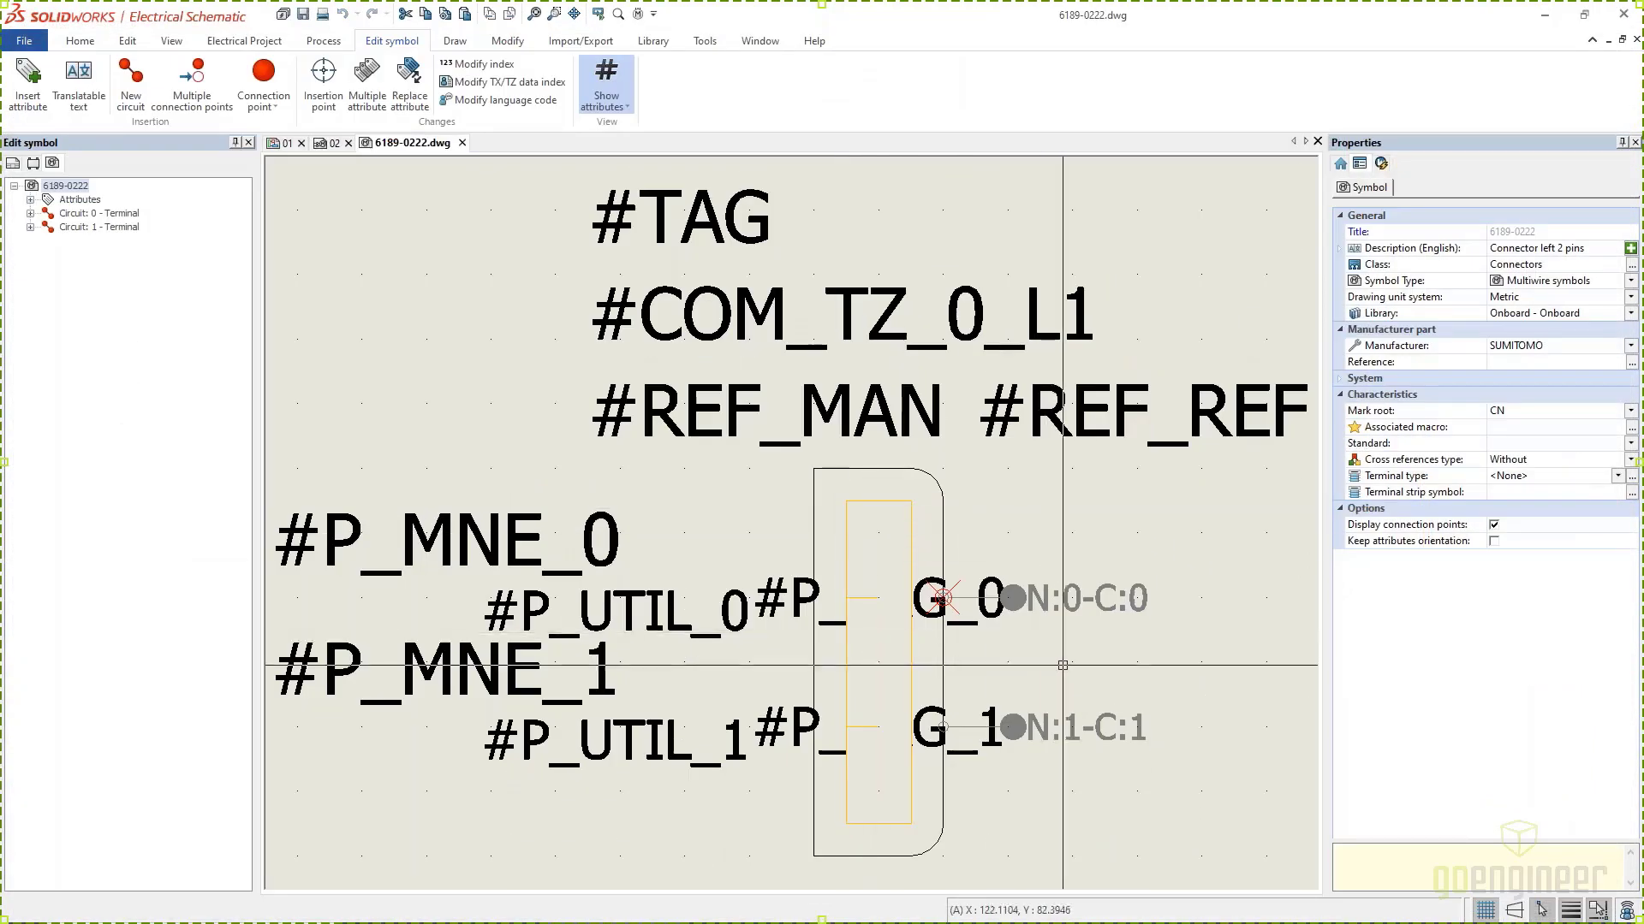
{"action": "scroll", "coordinate": [1008, 504], "scroll_direction": "down", "scroll_amount": 2}
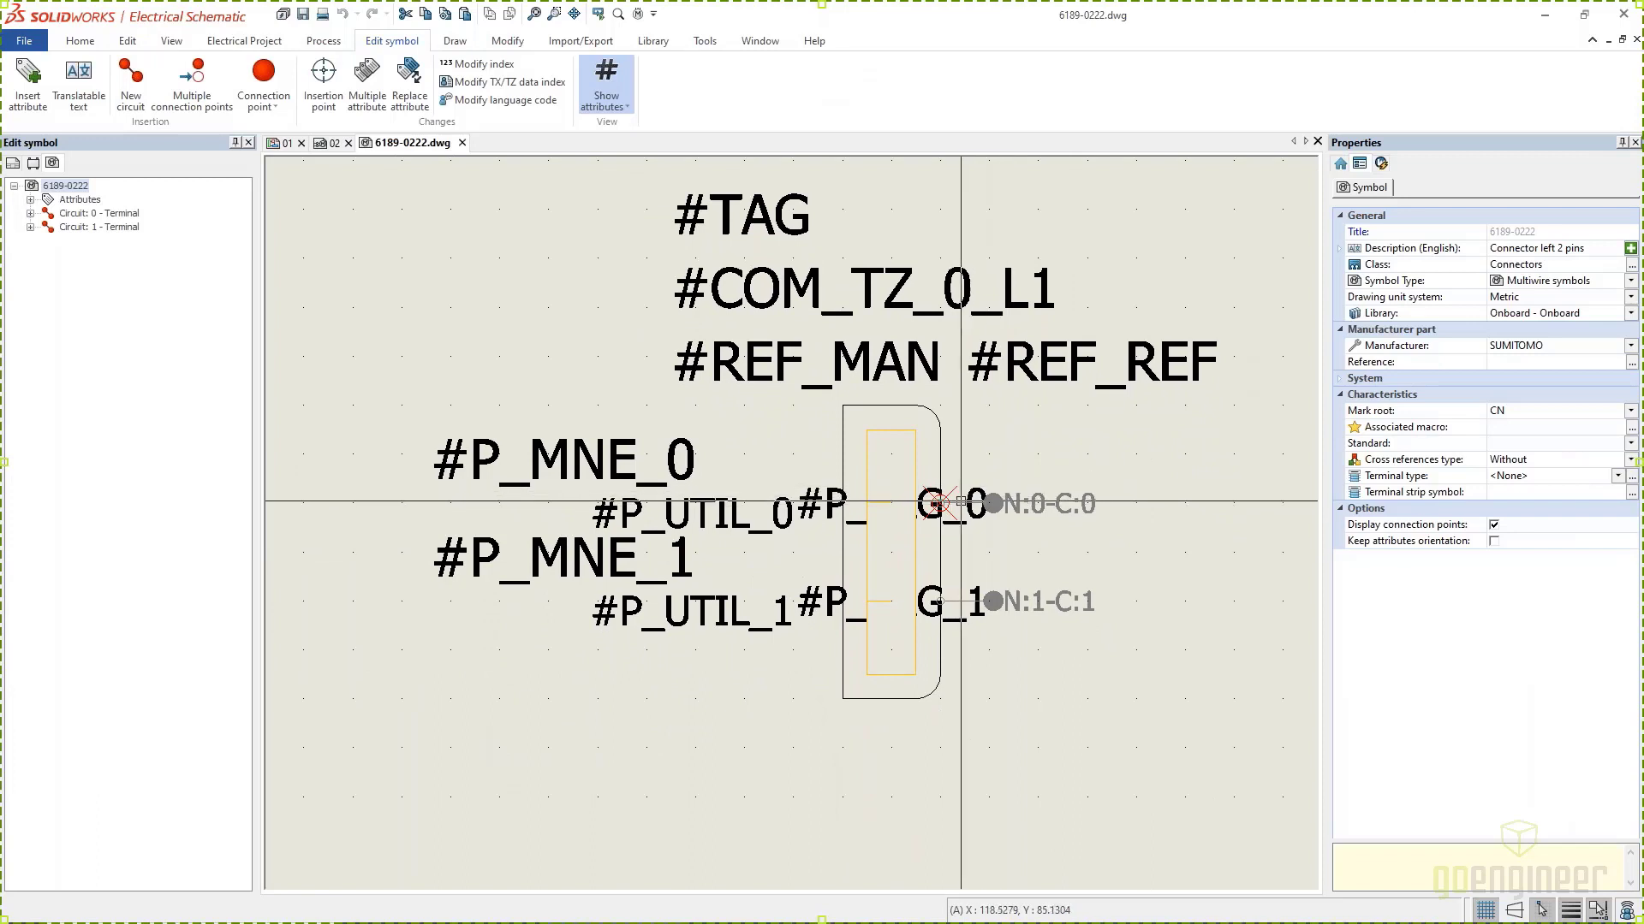
Step: Examine the circuit types available for Circuit 0 of the connector symbol, including the extended list of more circuit types
{"action": "left_click", "coordinate": [101, 213]}
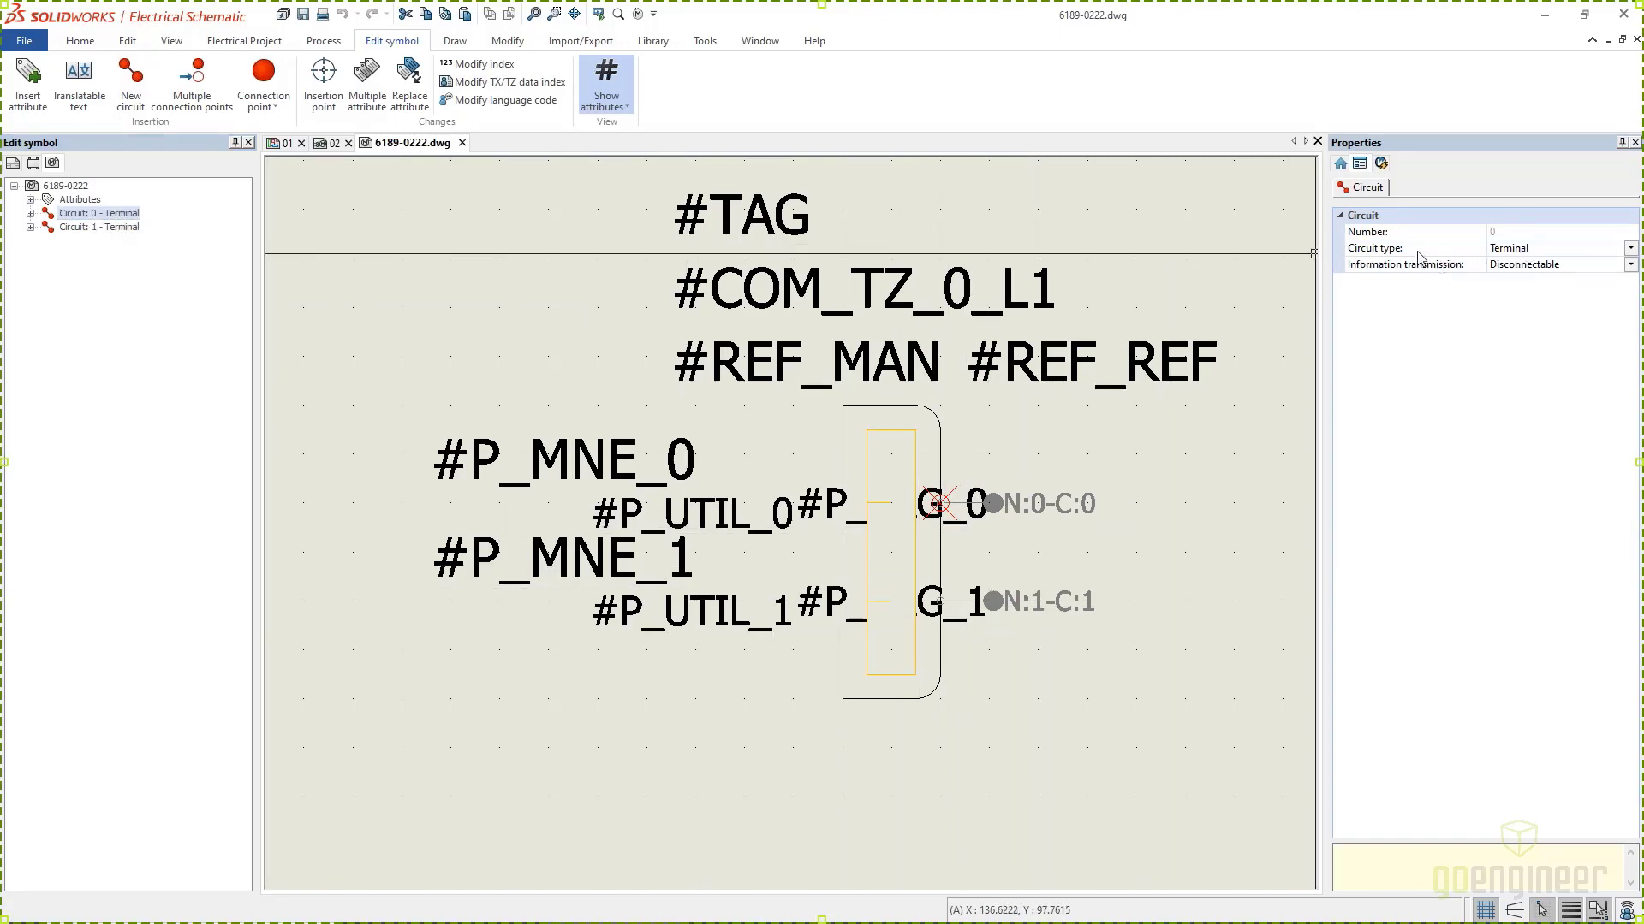
{"action": "left_click", "coordinate": [1502, 250]}
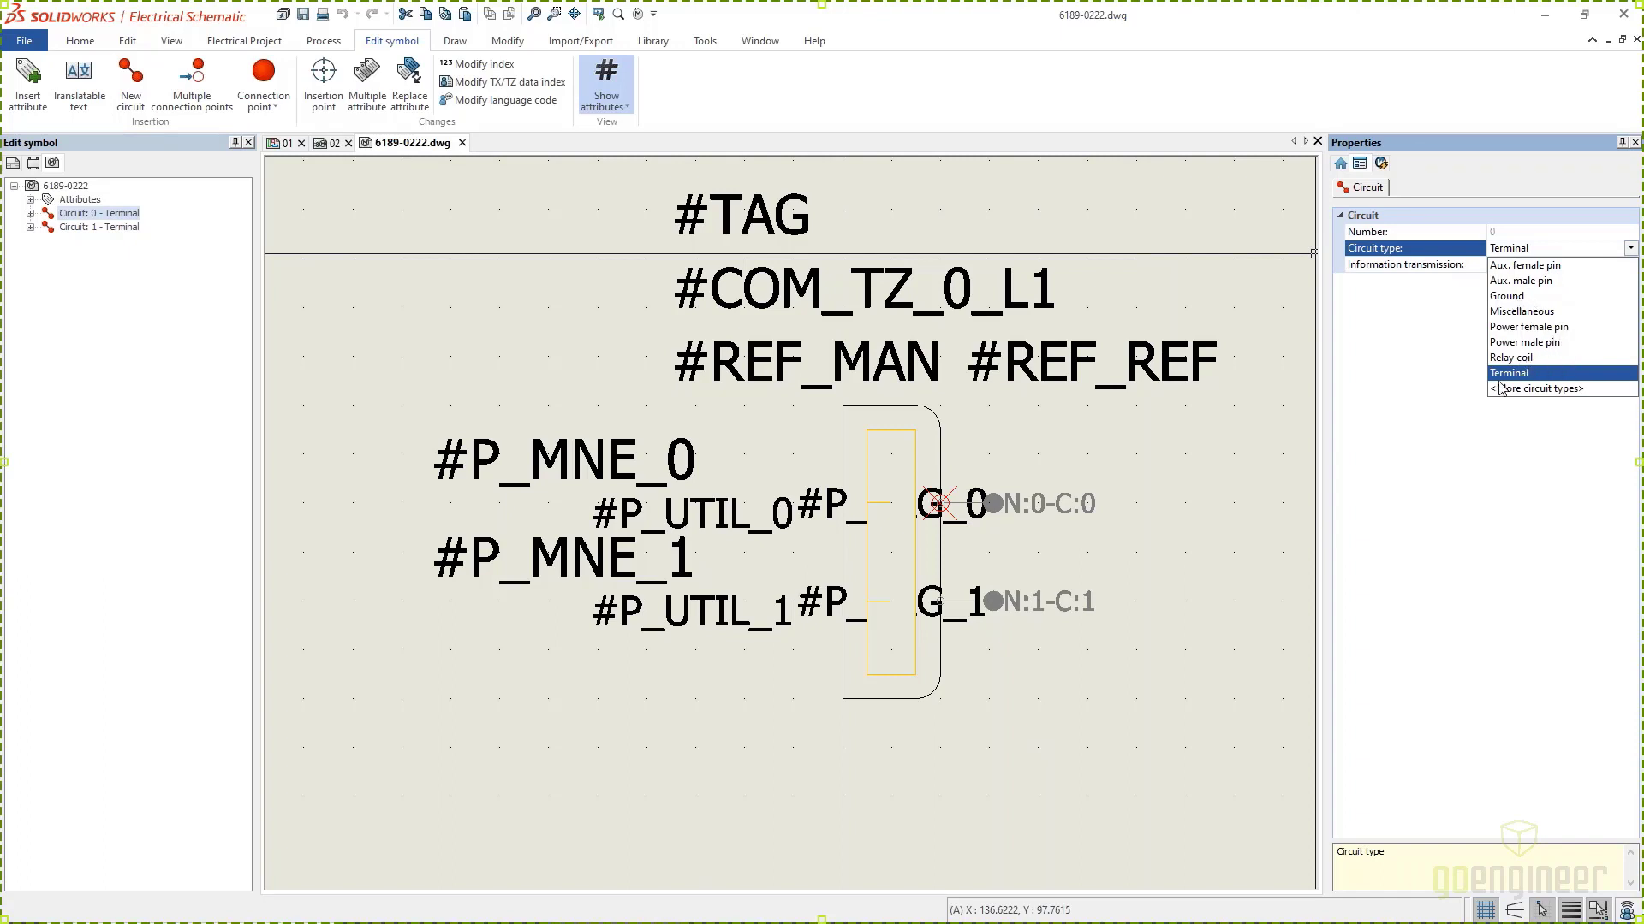
{"action": "left_click", "coordinate": [1541, 389]}
{"action": "left_click", "coordinate": [1630, 248]}
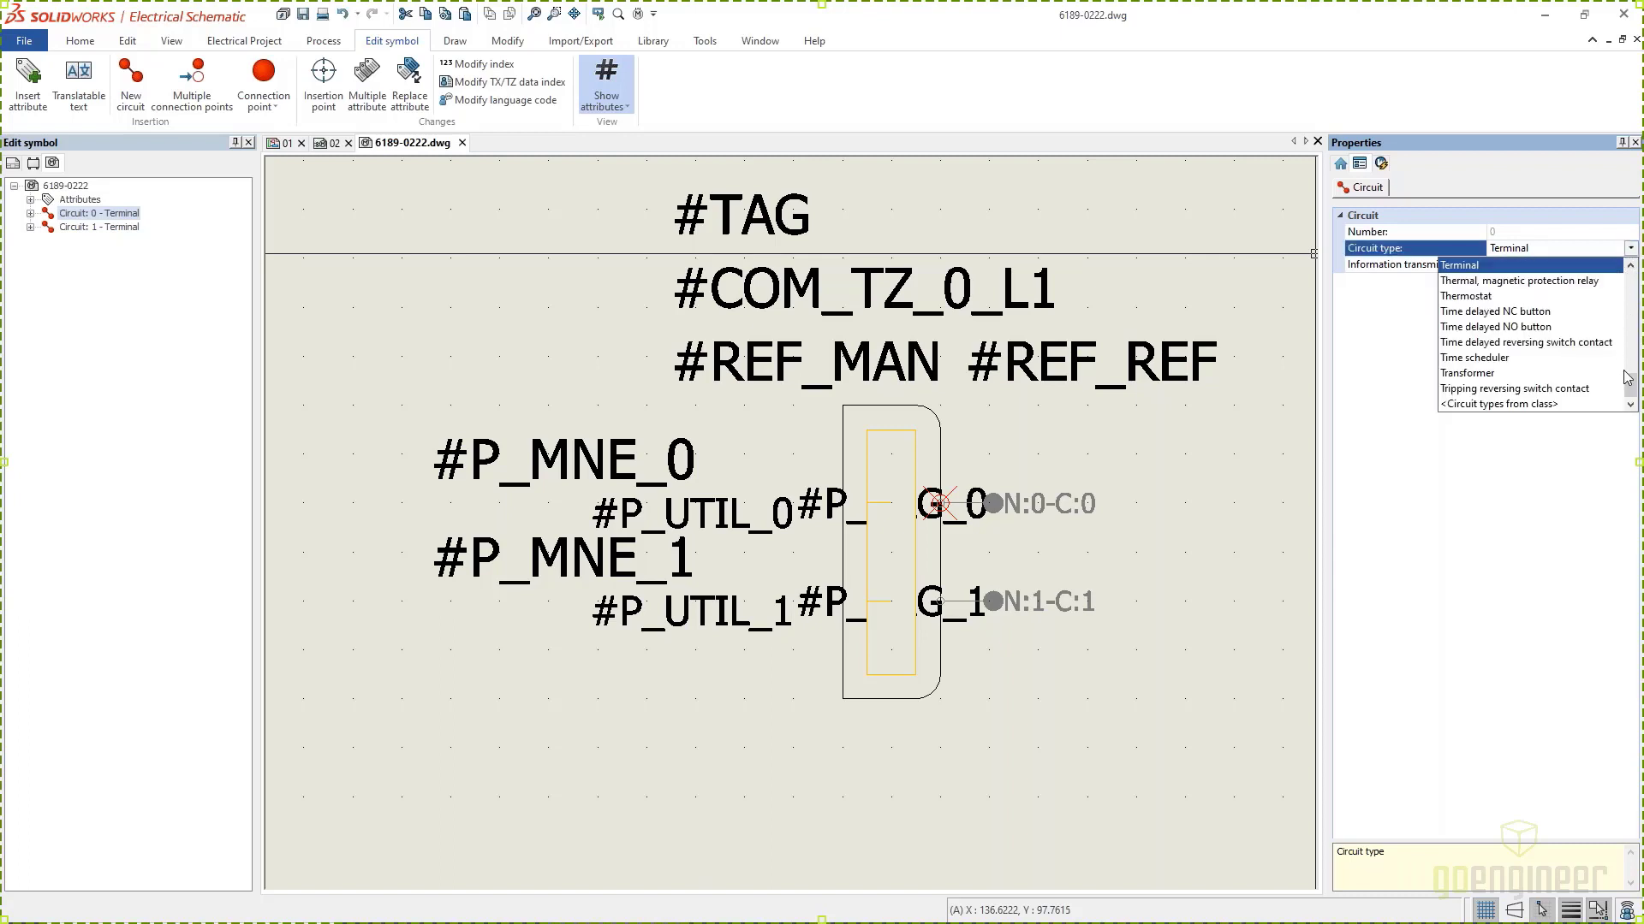
{"action": "left_click_drag", "start_coordinate": [1629, 381], "coordinate": [1633, 285]}
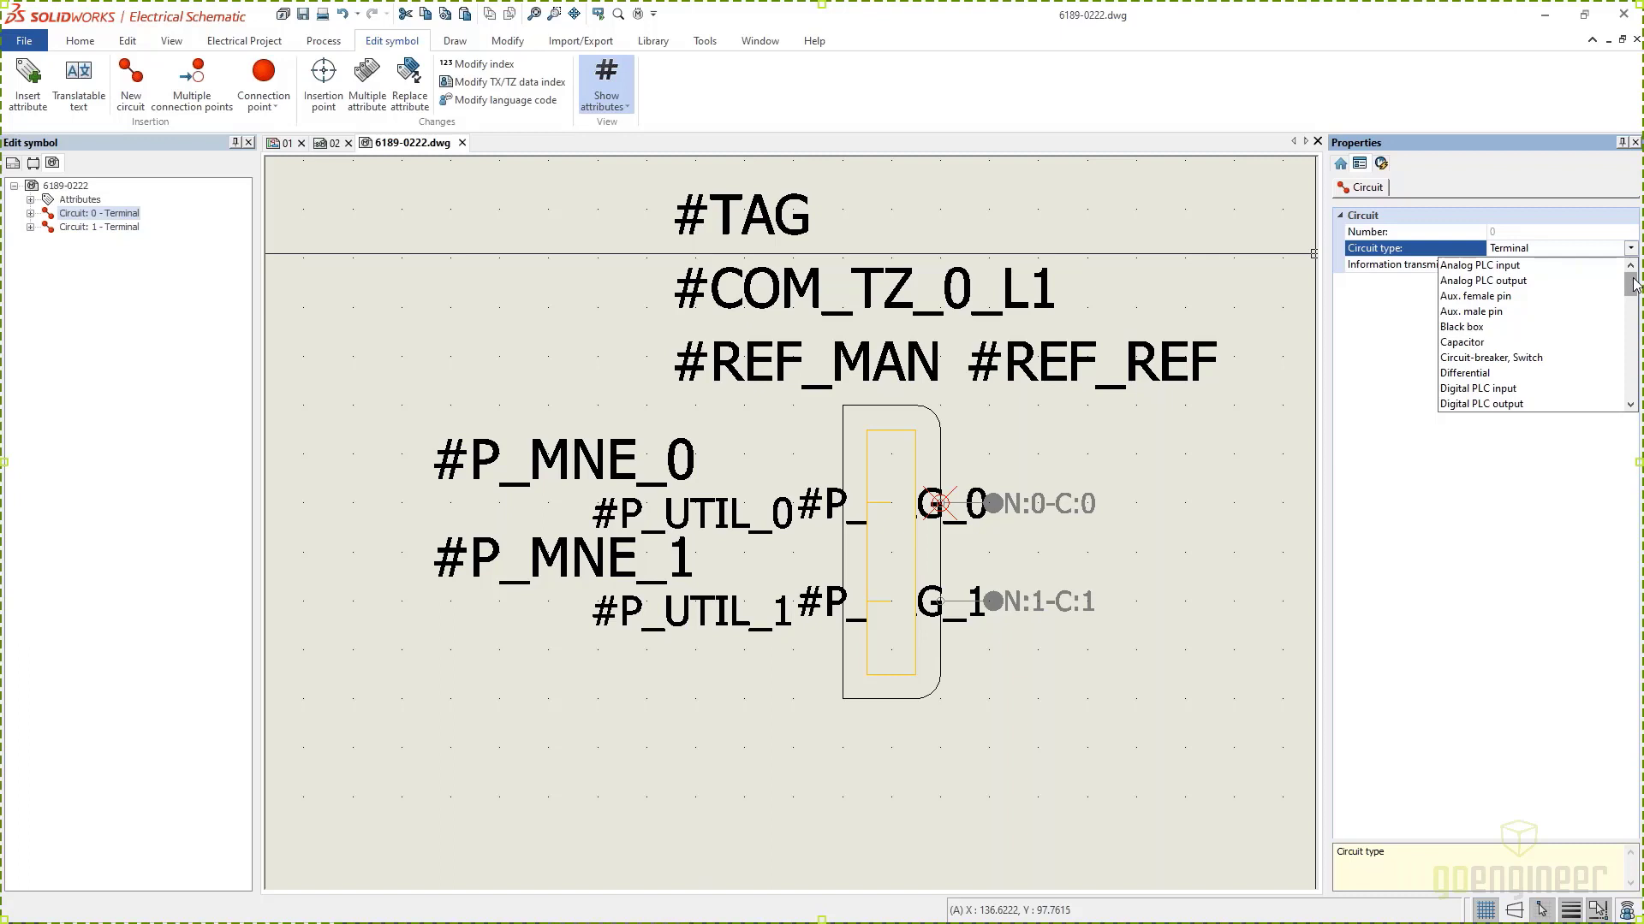
Step: Close the connector symbol drawing without saving and exit Symbol management
{"action": "left_click", "coordinate": [1489, 593]}
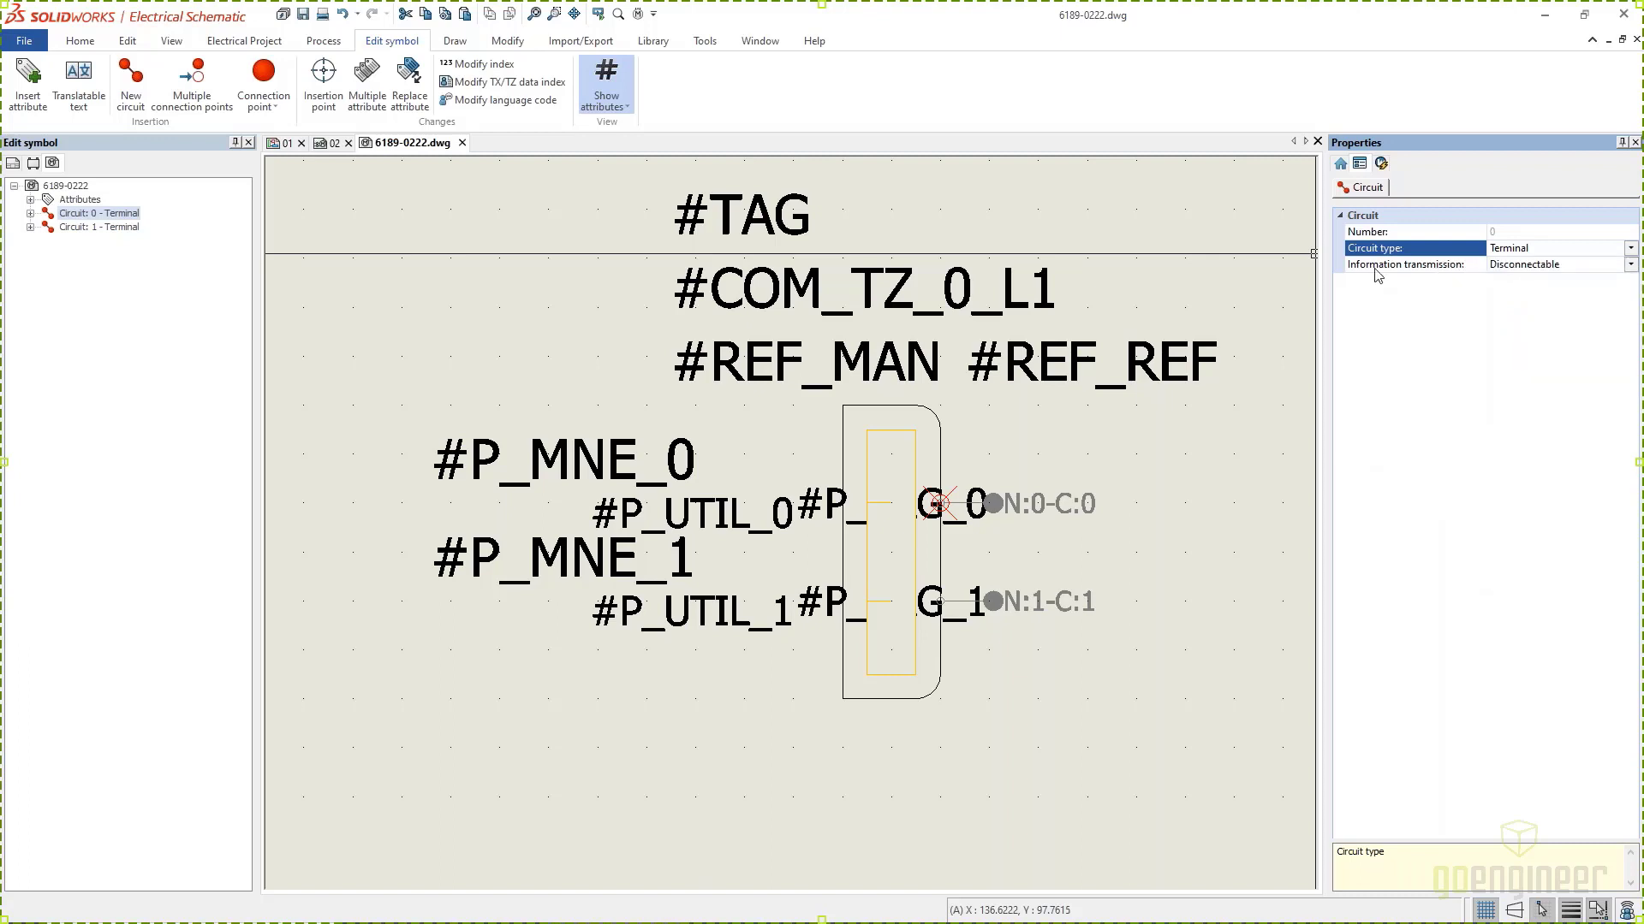
{"action": "left_click", "coordinate": [461, 143]}
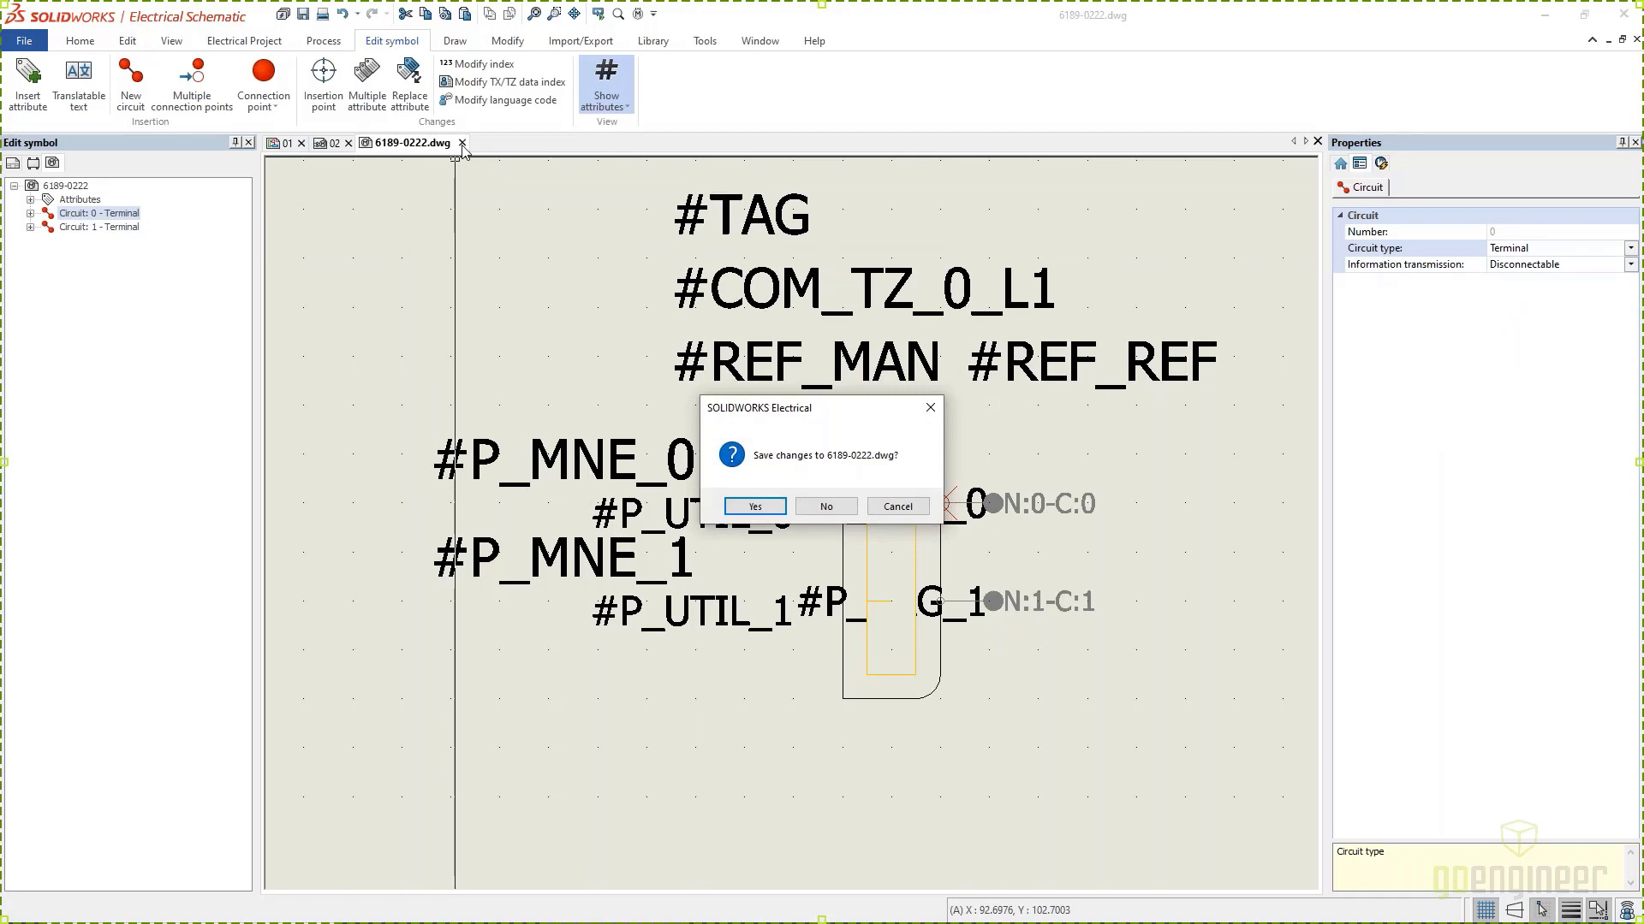
{"action": "left_click", "coordinate": [826, 506]}
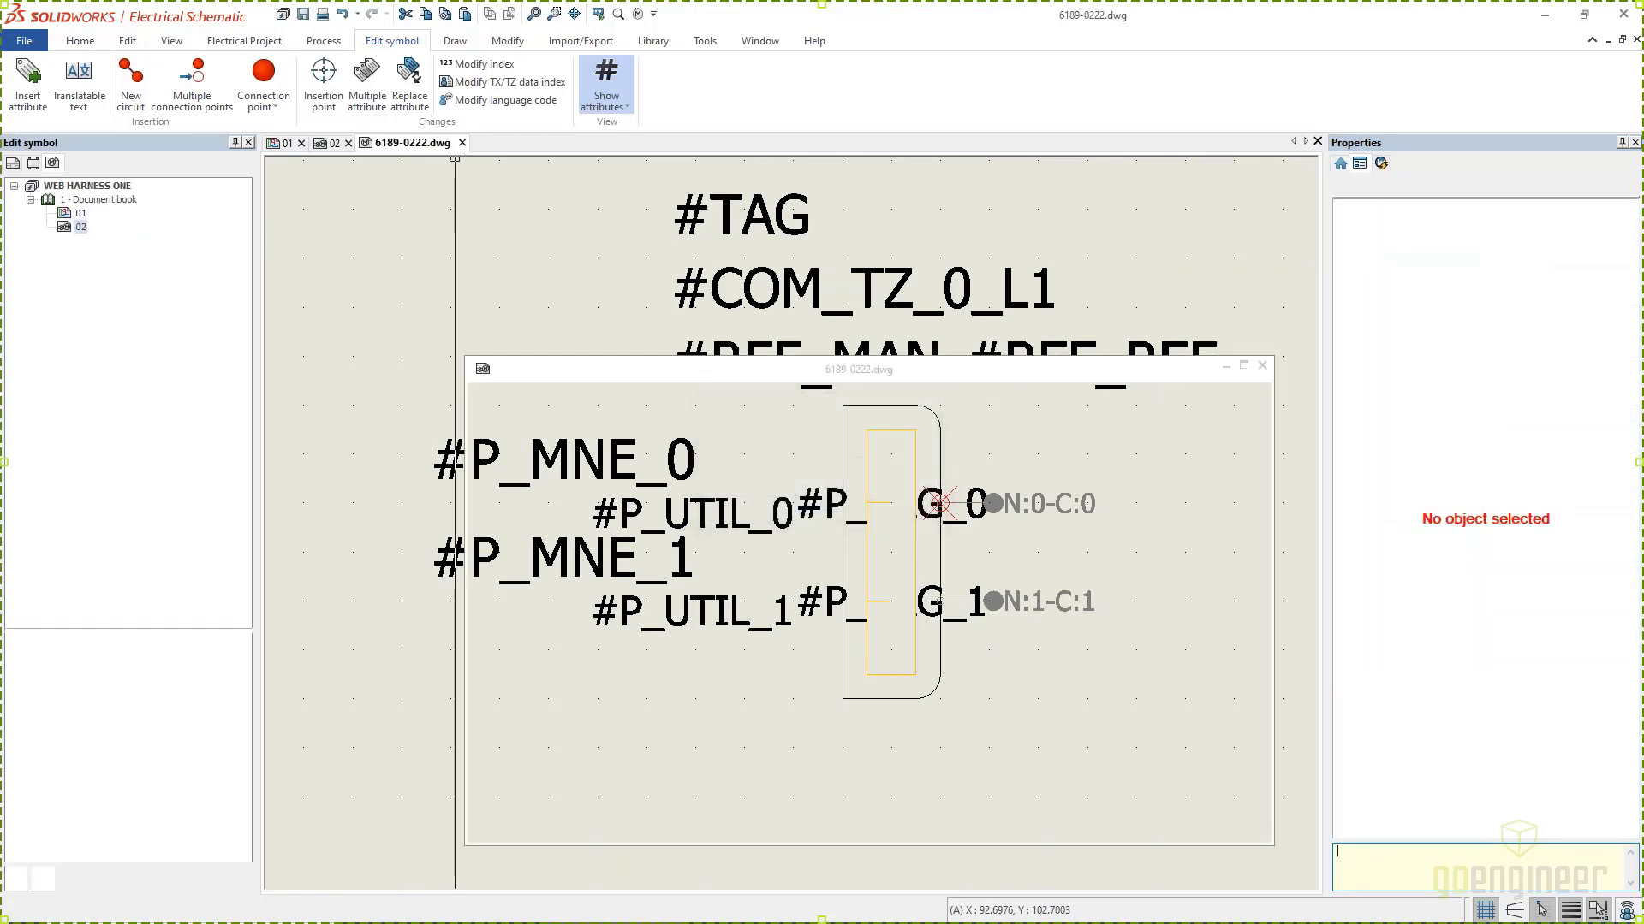
{"action": "left_click", "coordinate": [30, 85]}
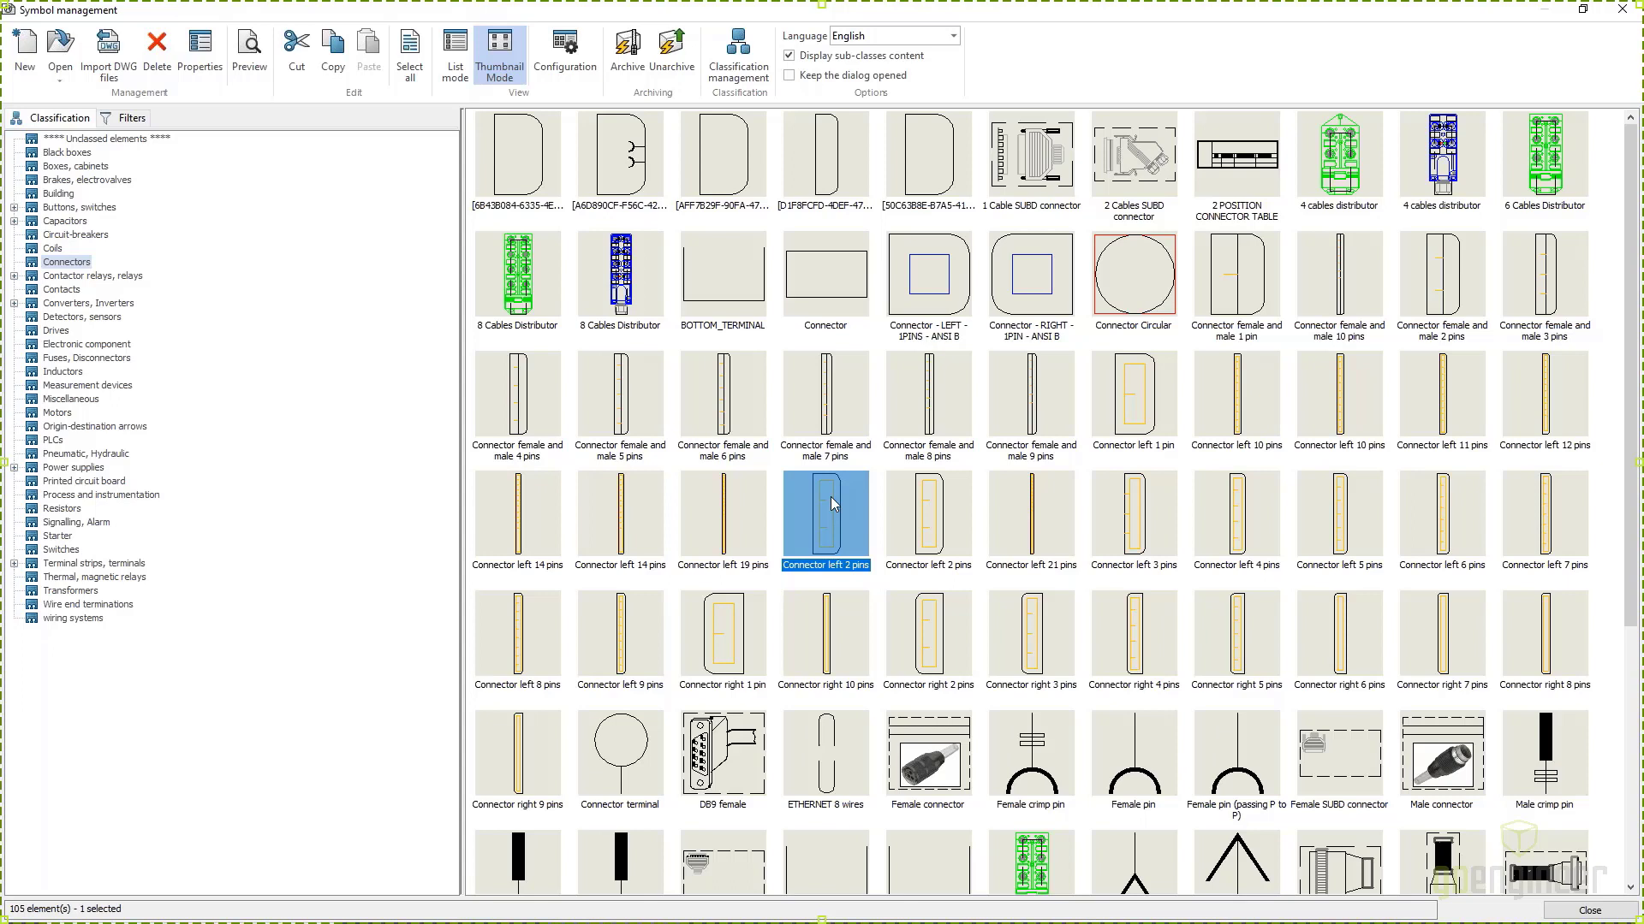
{"action": "left_click", "coordinate": [1622, 9]}
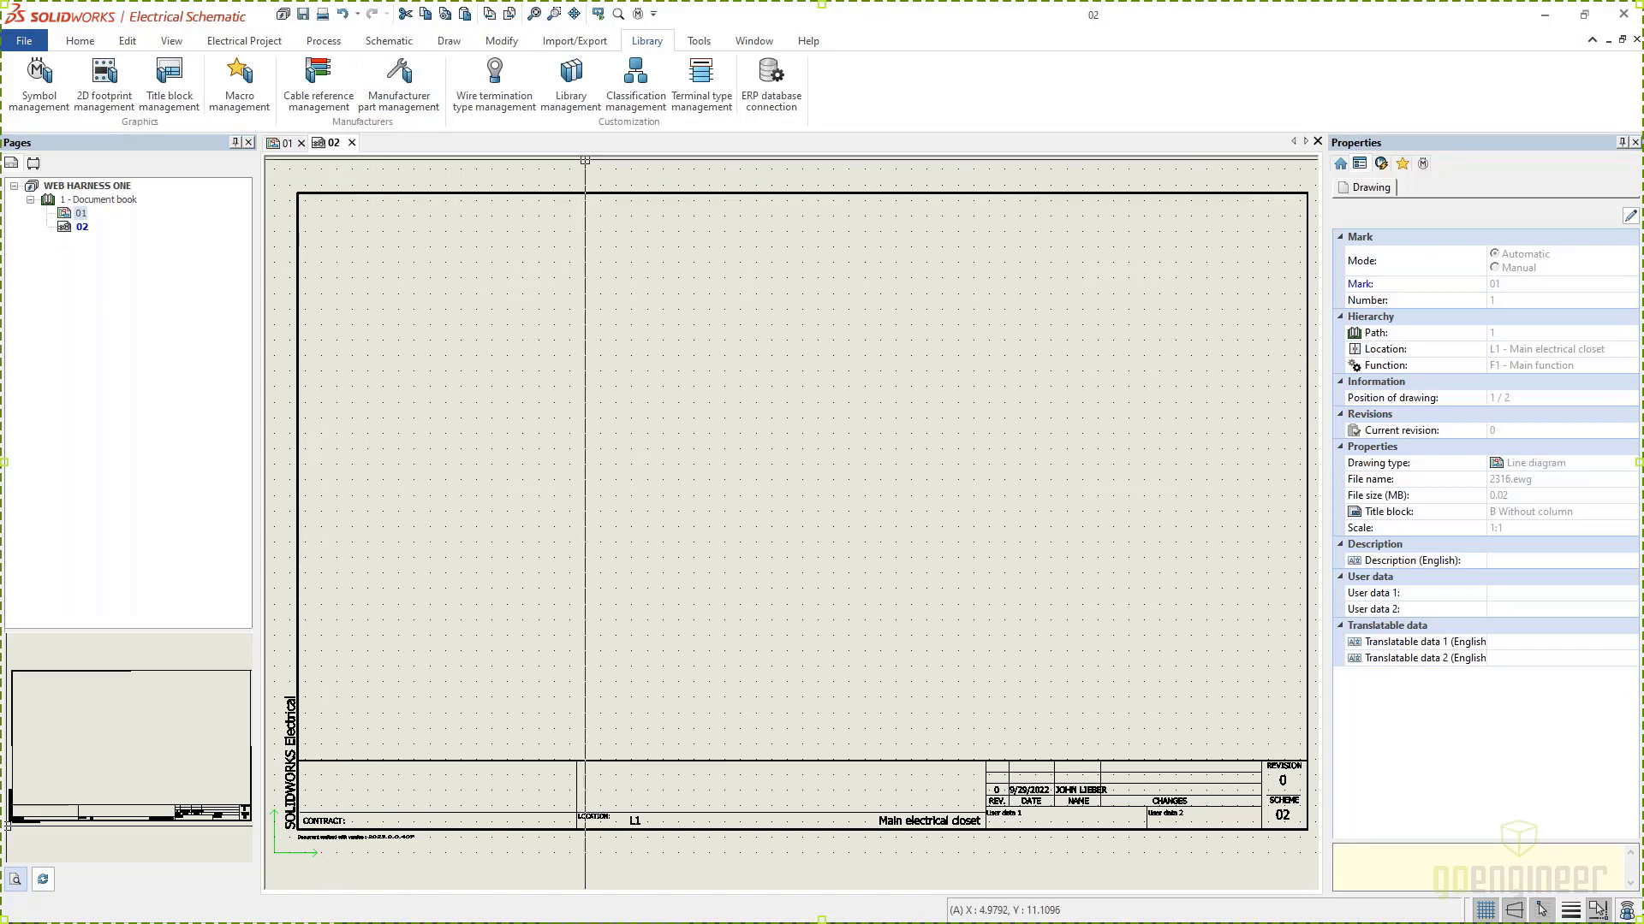
Step: Start inserting a connector in the schematic, search the Molex base parts of the Connectors class, and widen the description column
{"action": "left_click", "coordinate": [389, 41]}
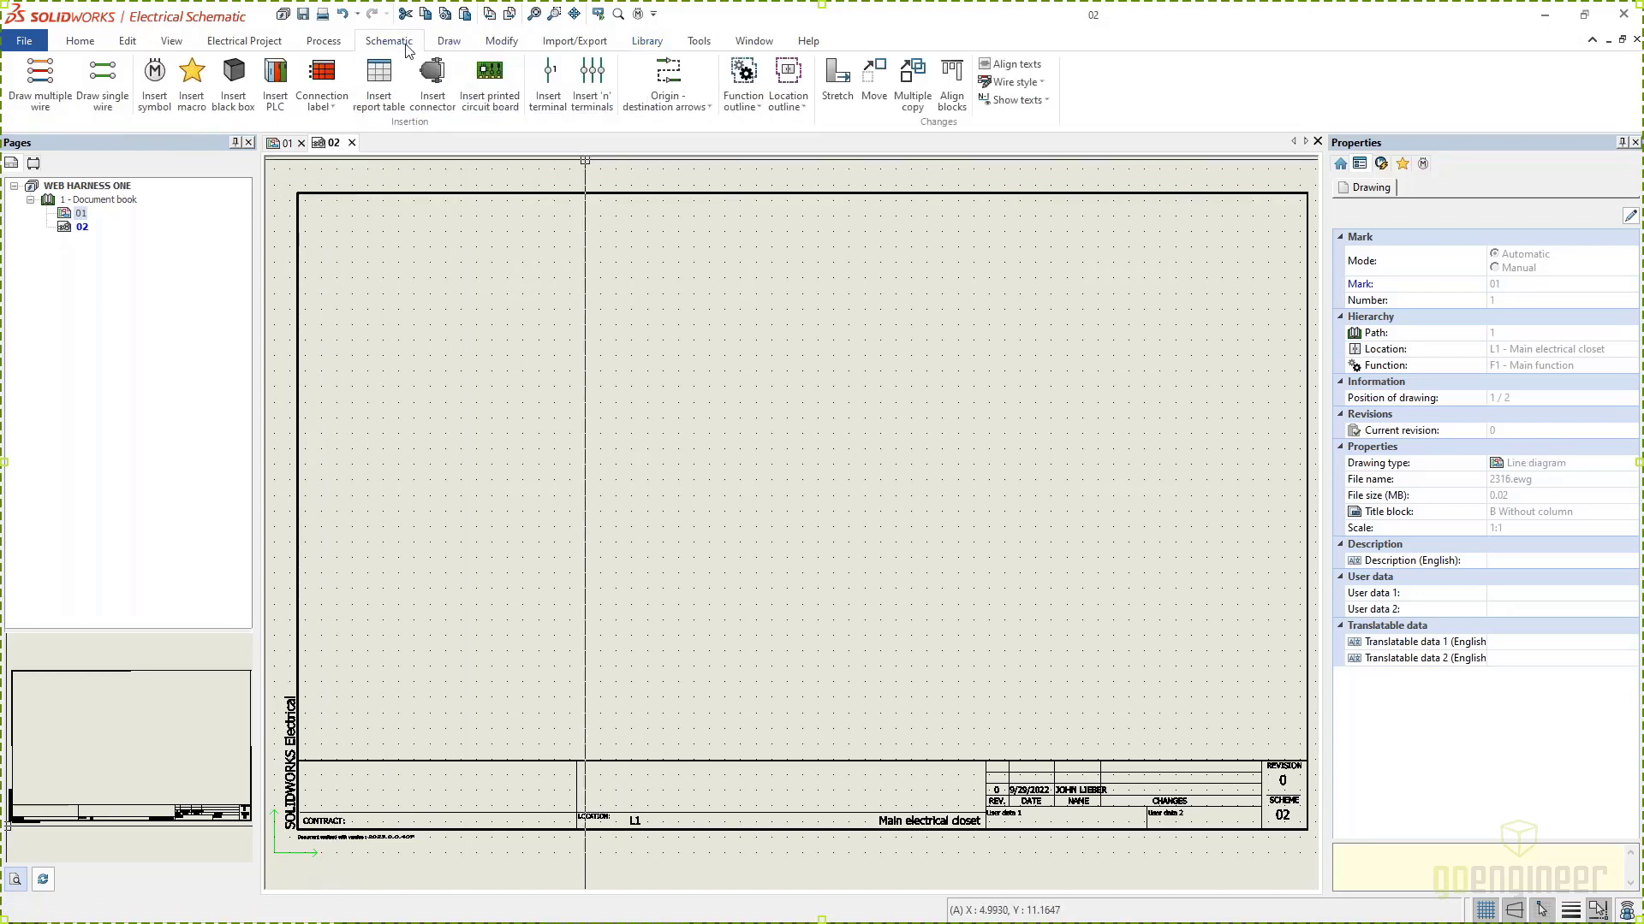
{"action": "left_click", "coordinate": [440, 88]}
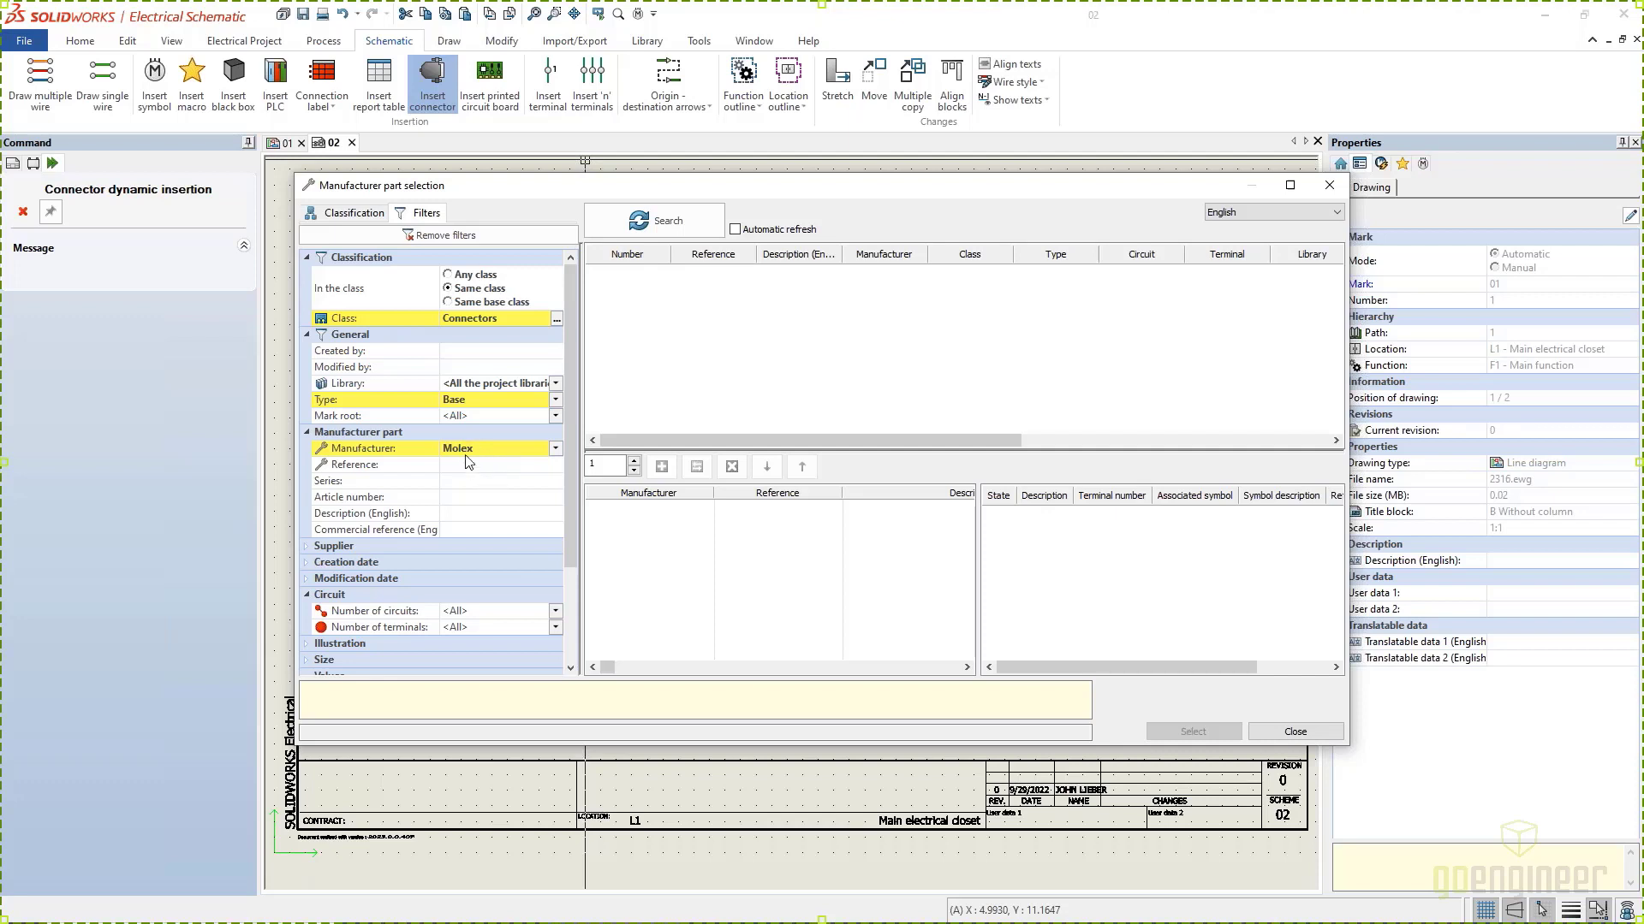
{"action": "left_click", "coordinate": [660, 216]}
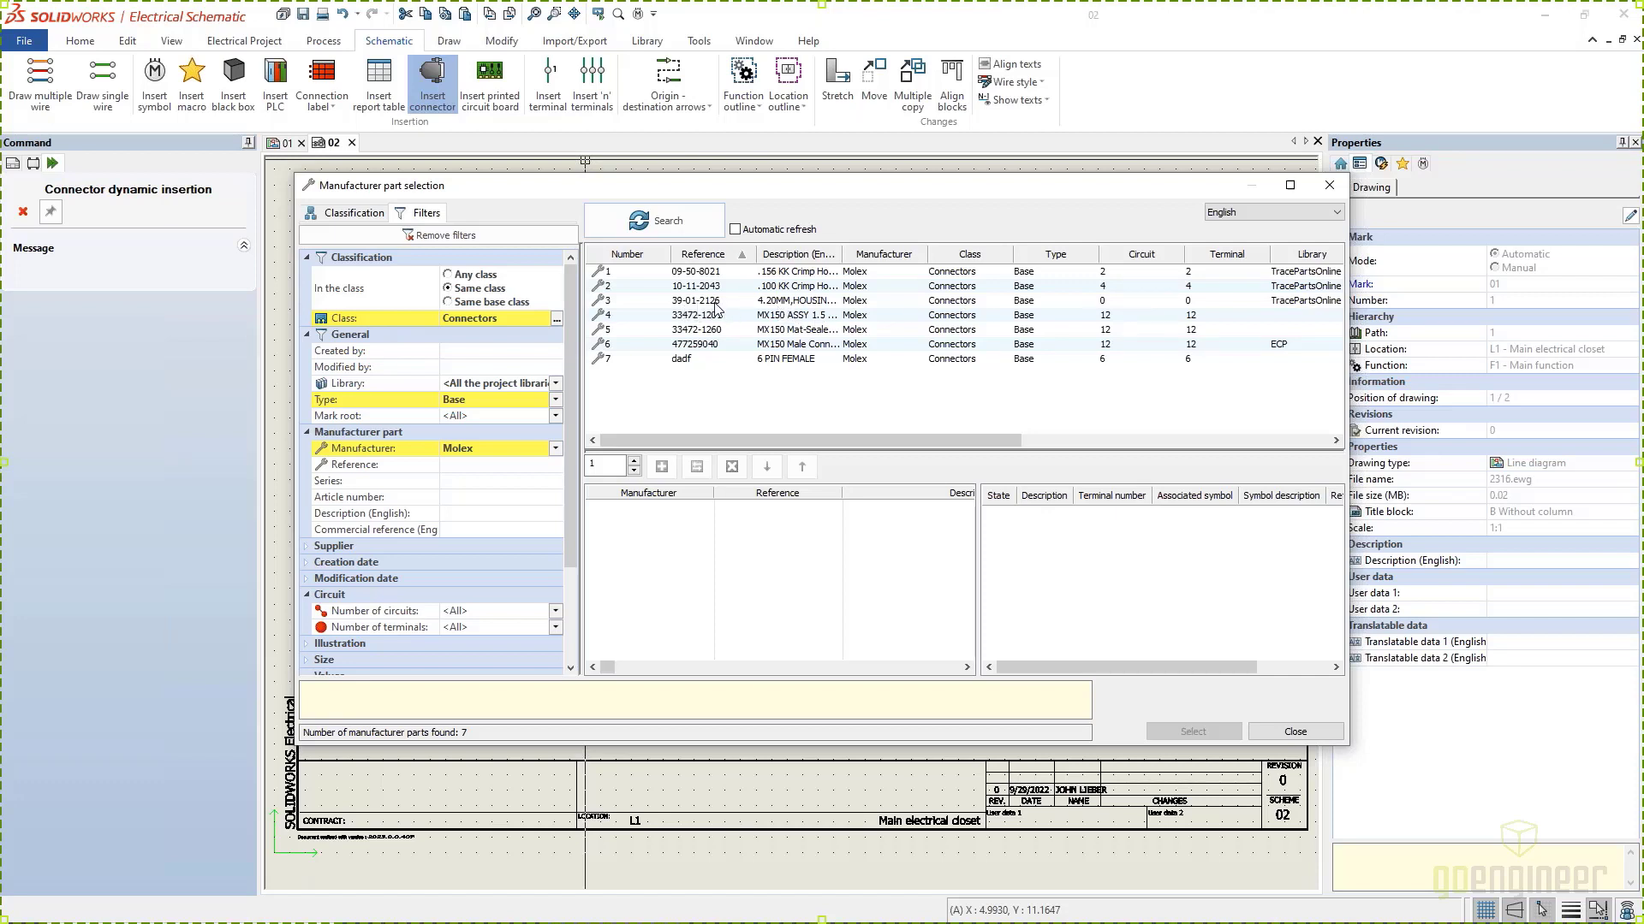
{"action": "left_click_drag", "start_coordinate": [842, 254], "coordinate": [986, 254]}
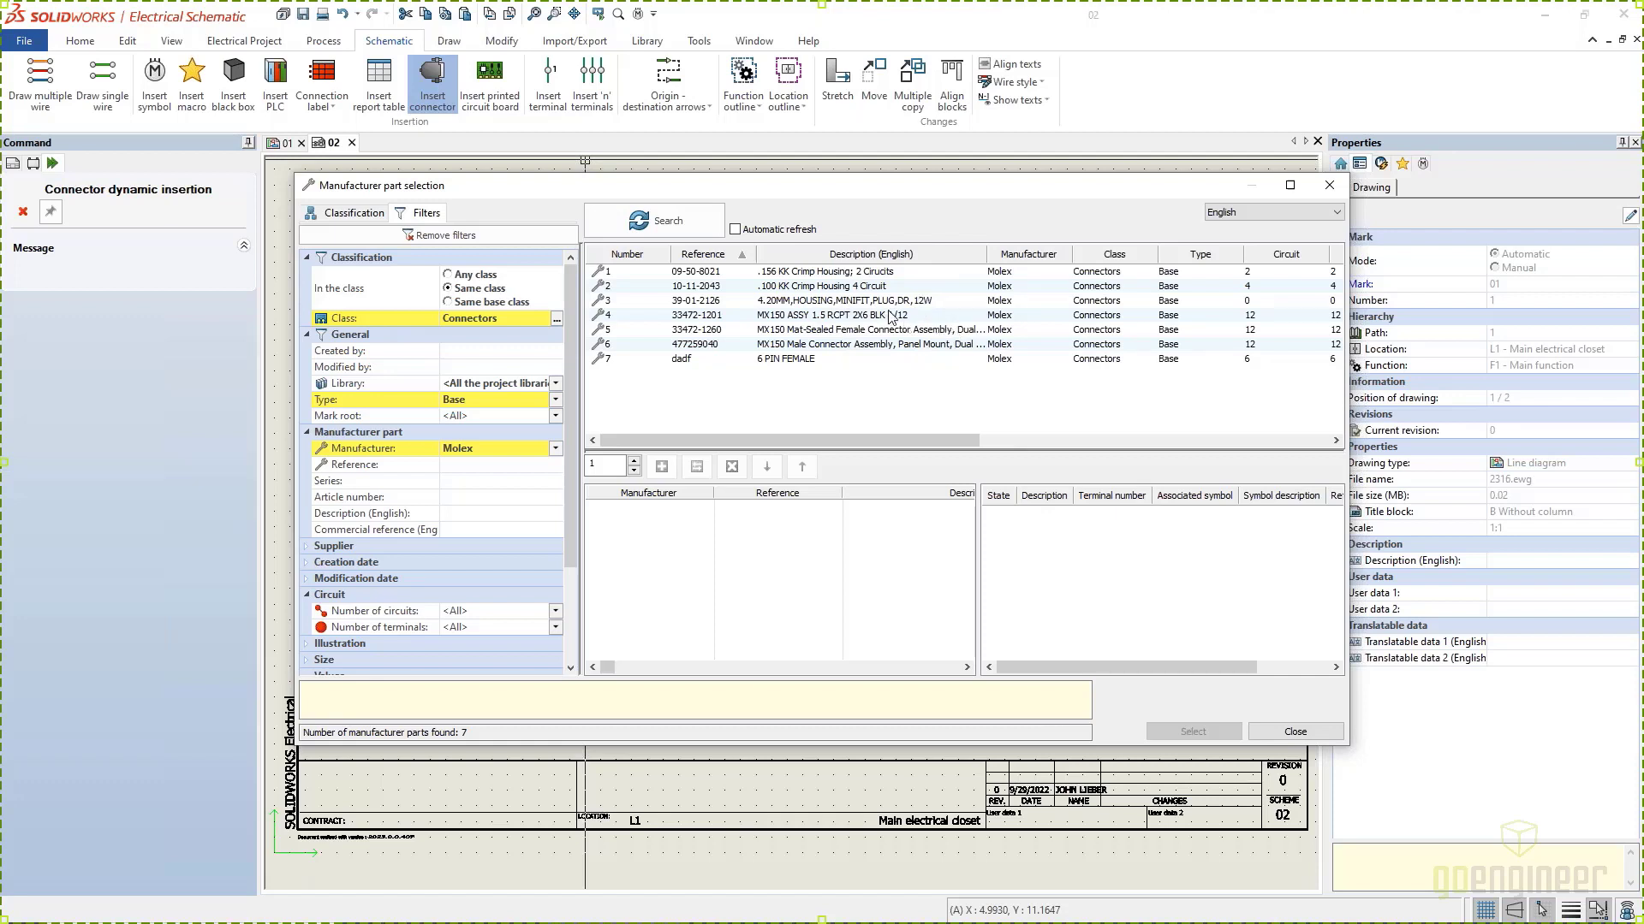
Step: Open the properties of part 39-01-2126 and add 12 Aux. male pin circuits with 1 terminal per circuit
{"action": "right_click", "coordinate": [721, 307]}
{"action": "left_click", "coordinate": [770, 312]}
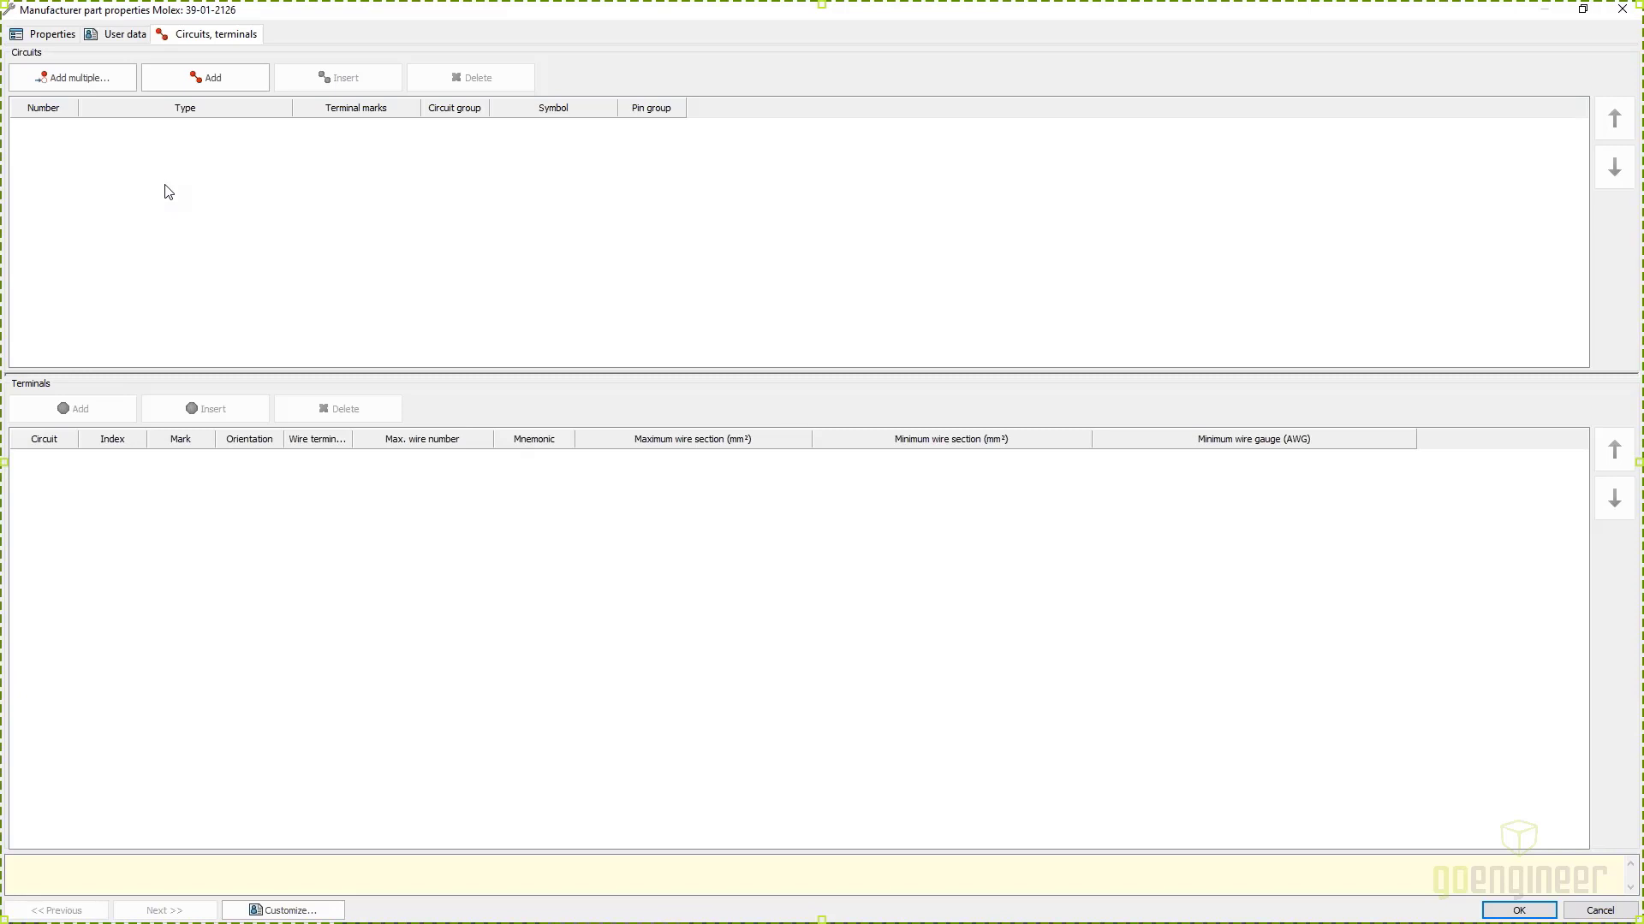
{"action": "left_click", "coordinate": [69, 78]}
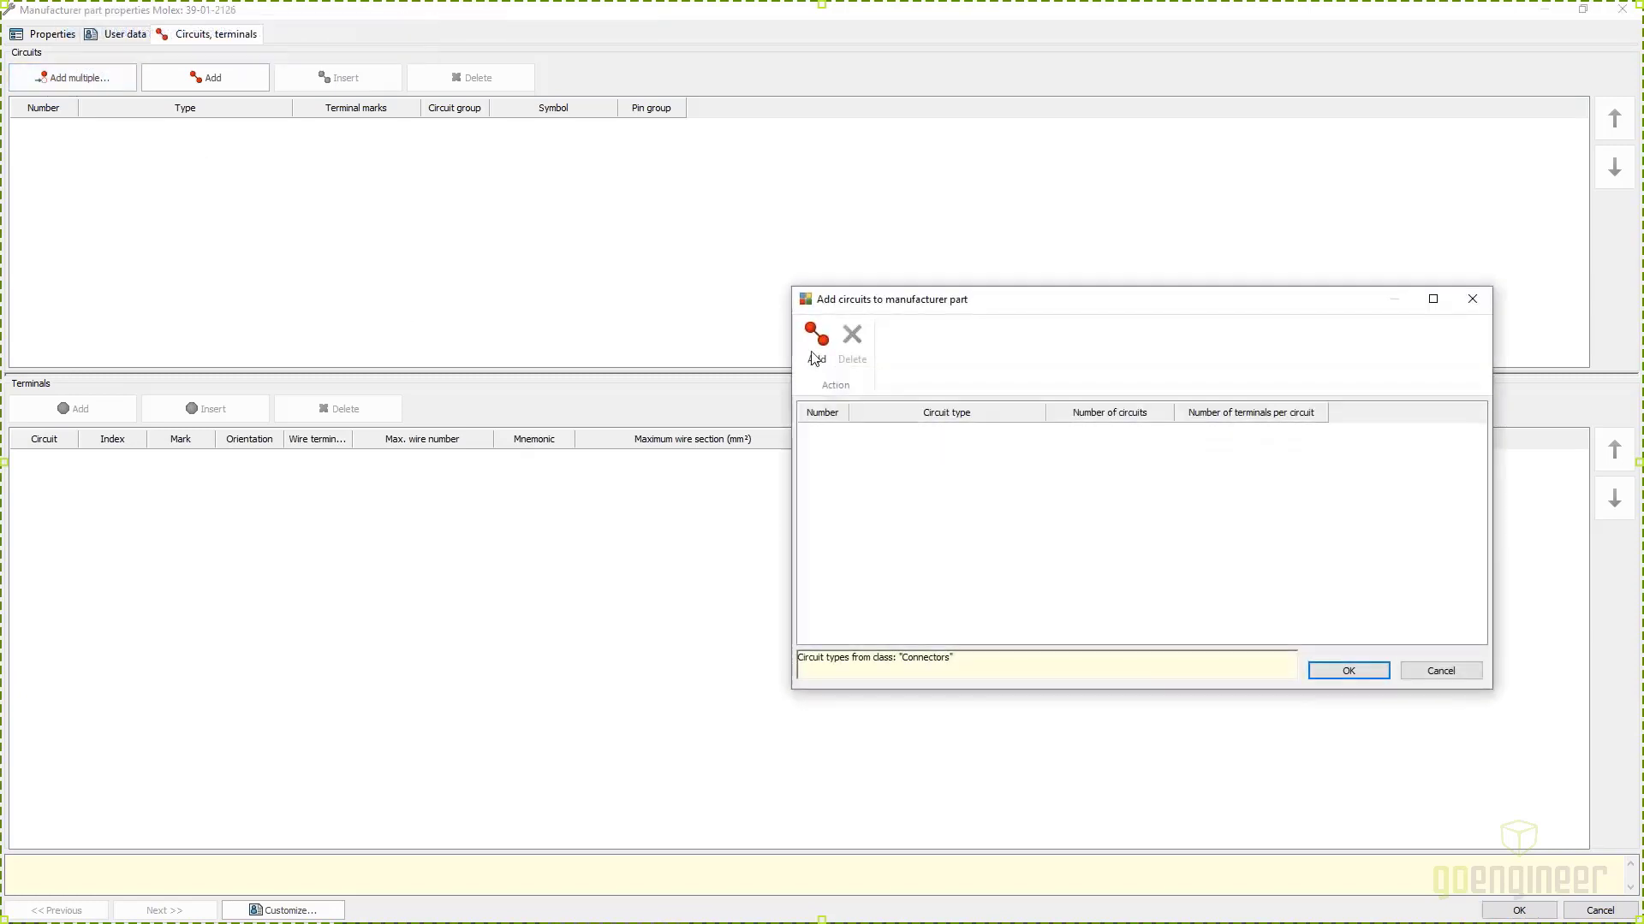
{"action": "left_click_drag", "start_coordinate": [916, 307], "coordinate": [605, 212]}
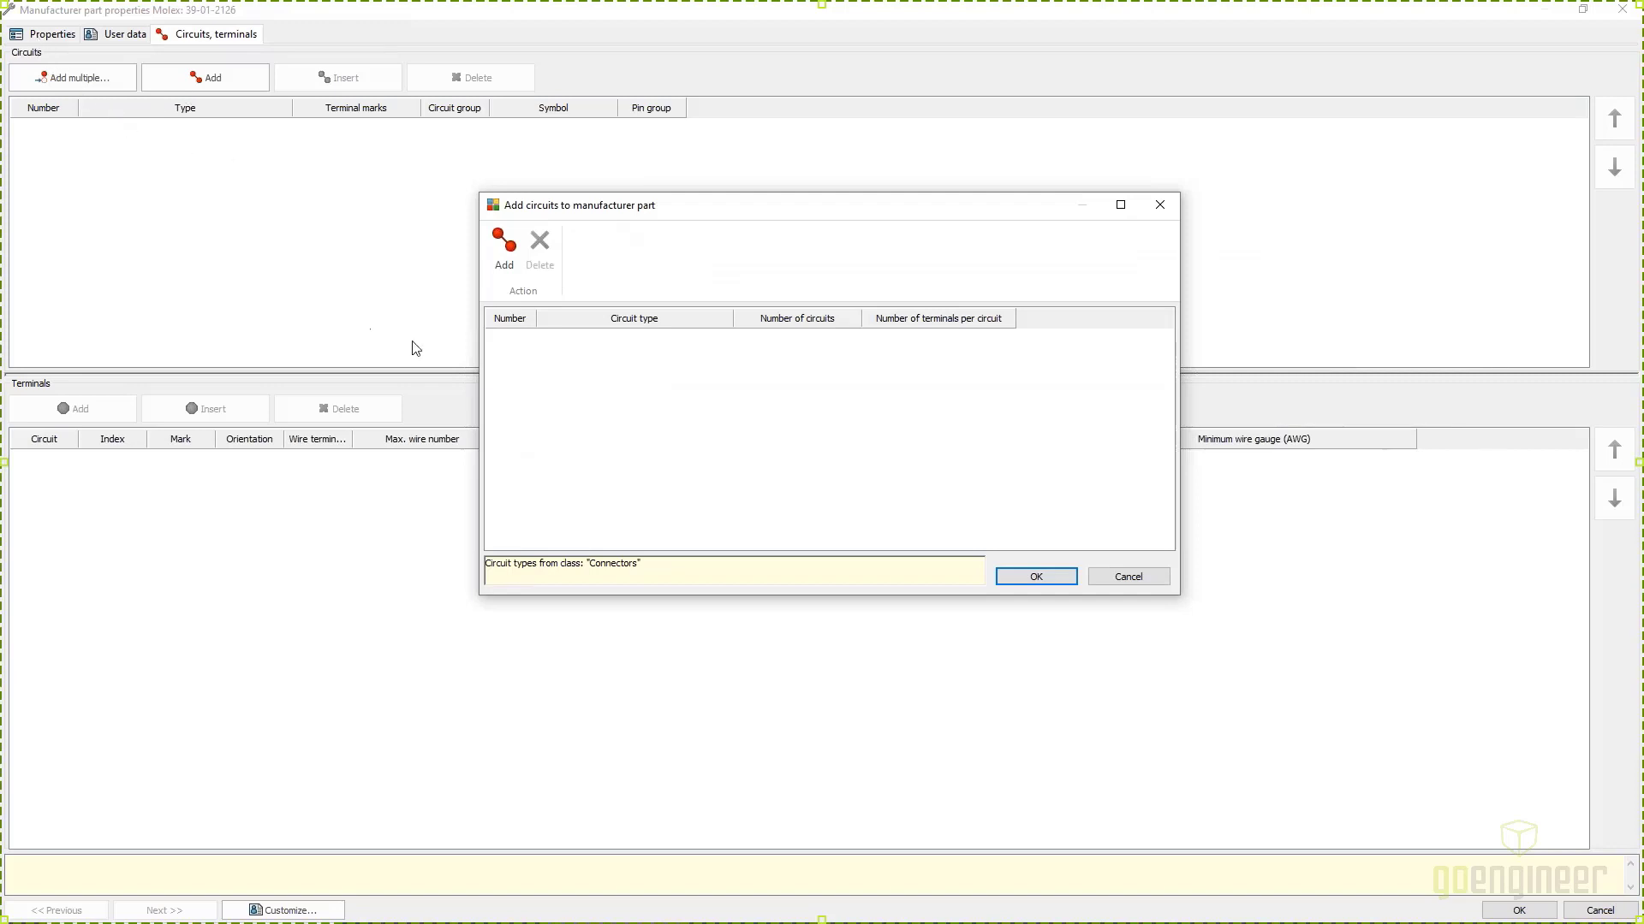
{"action": "left_click", "coordinate": [509, 264]}
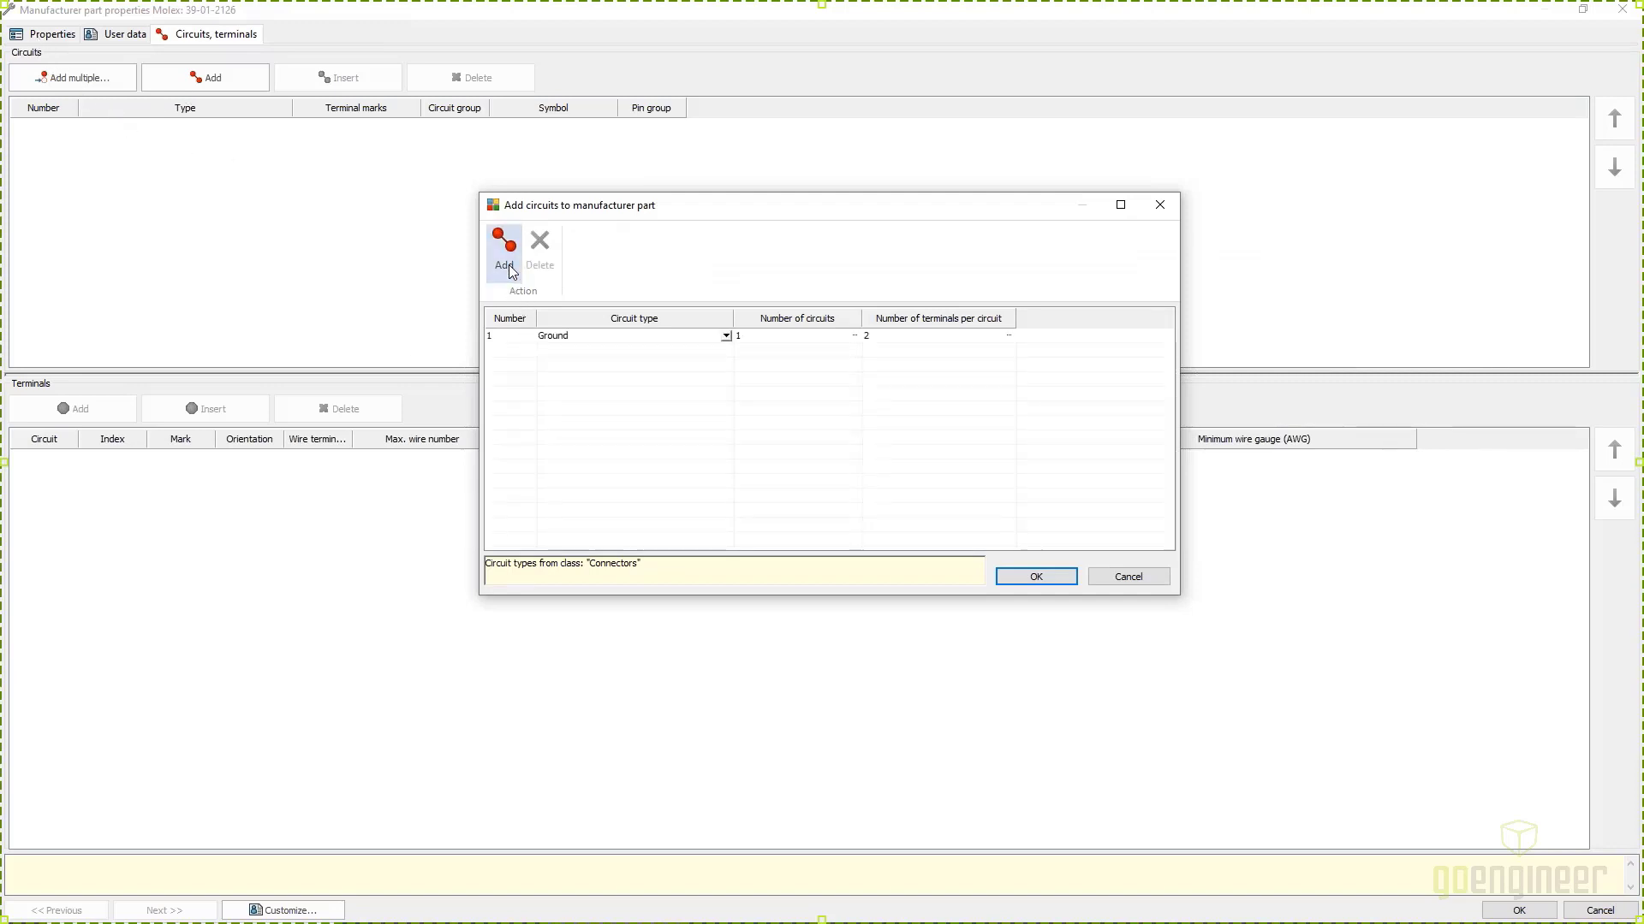
{"action": "left_click", "coordinate": [548, 337]}
{"action": "left_click", "coordinate": [563, 337]}
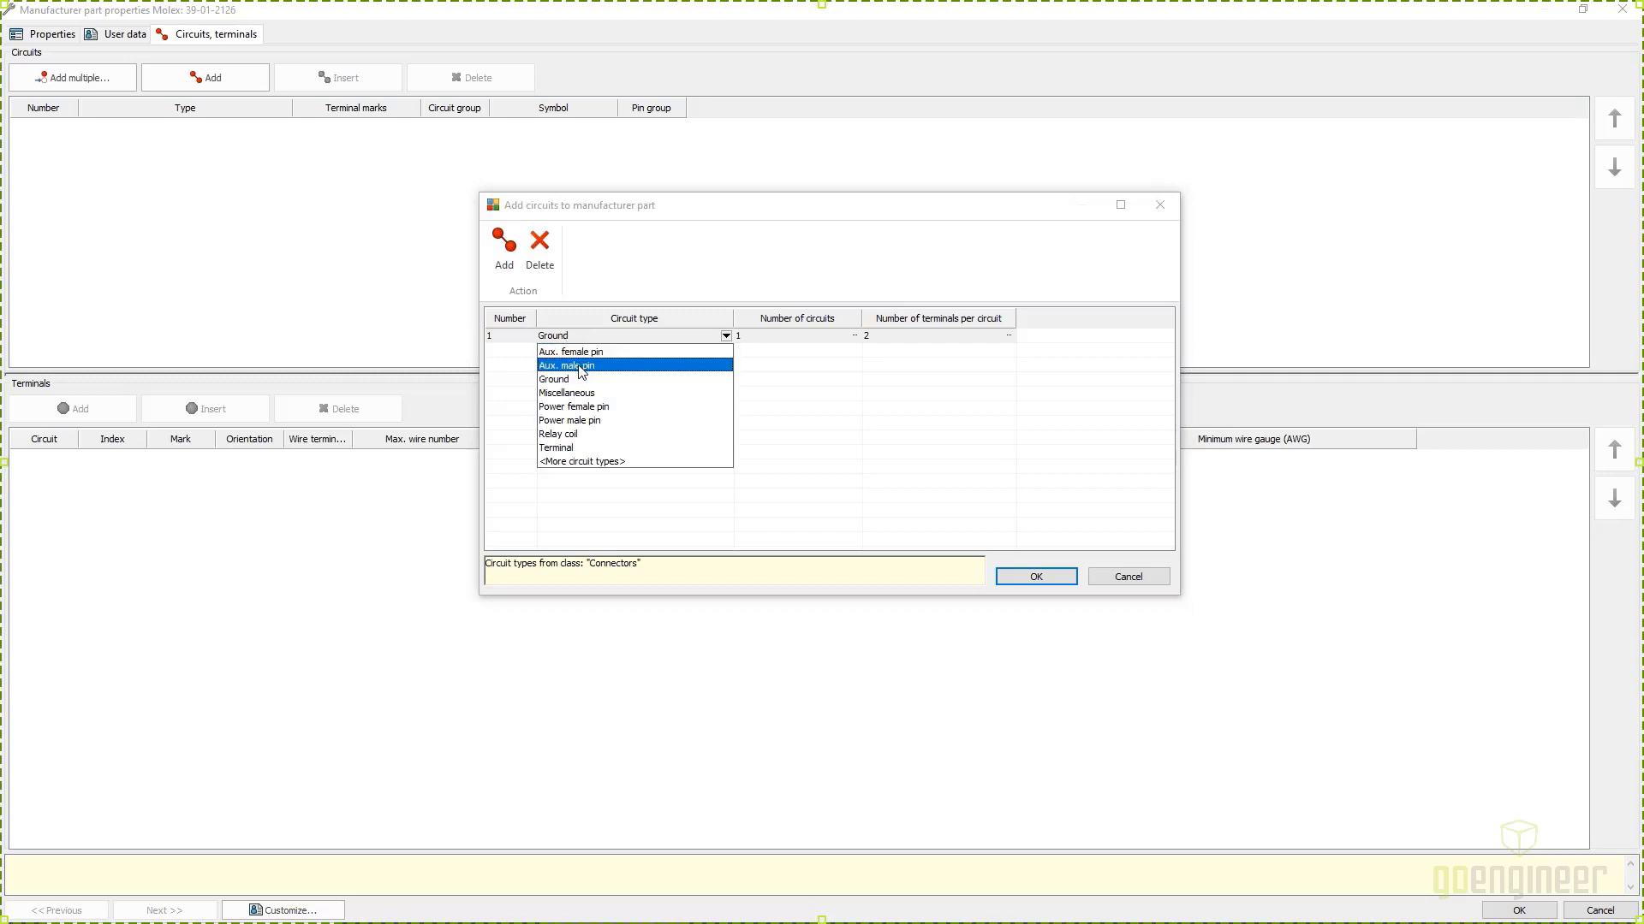
{"action": "left_click", "coordinate": [582, 368]}
{"action": "left_click", "coordinate": [751, 339]}
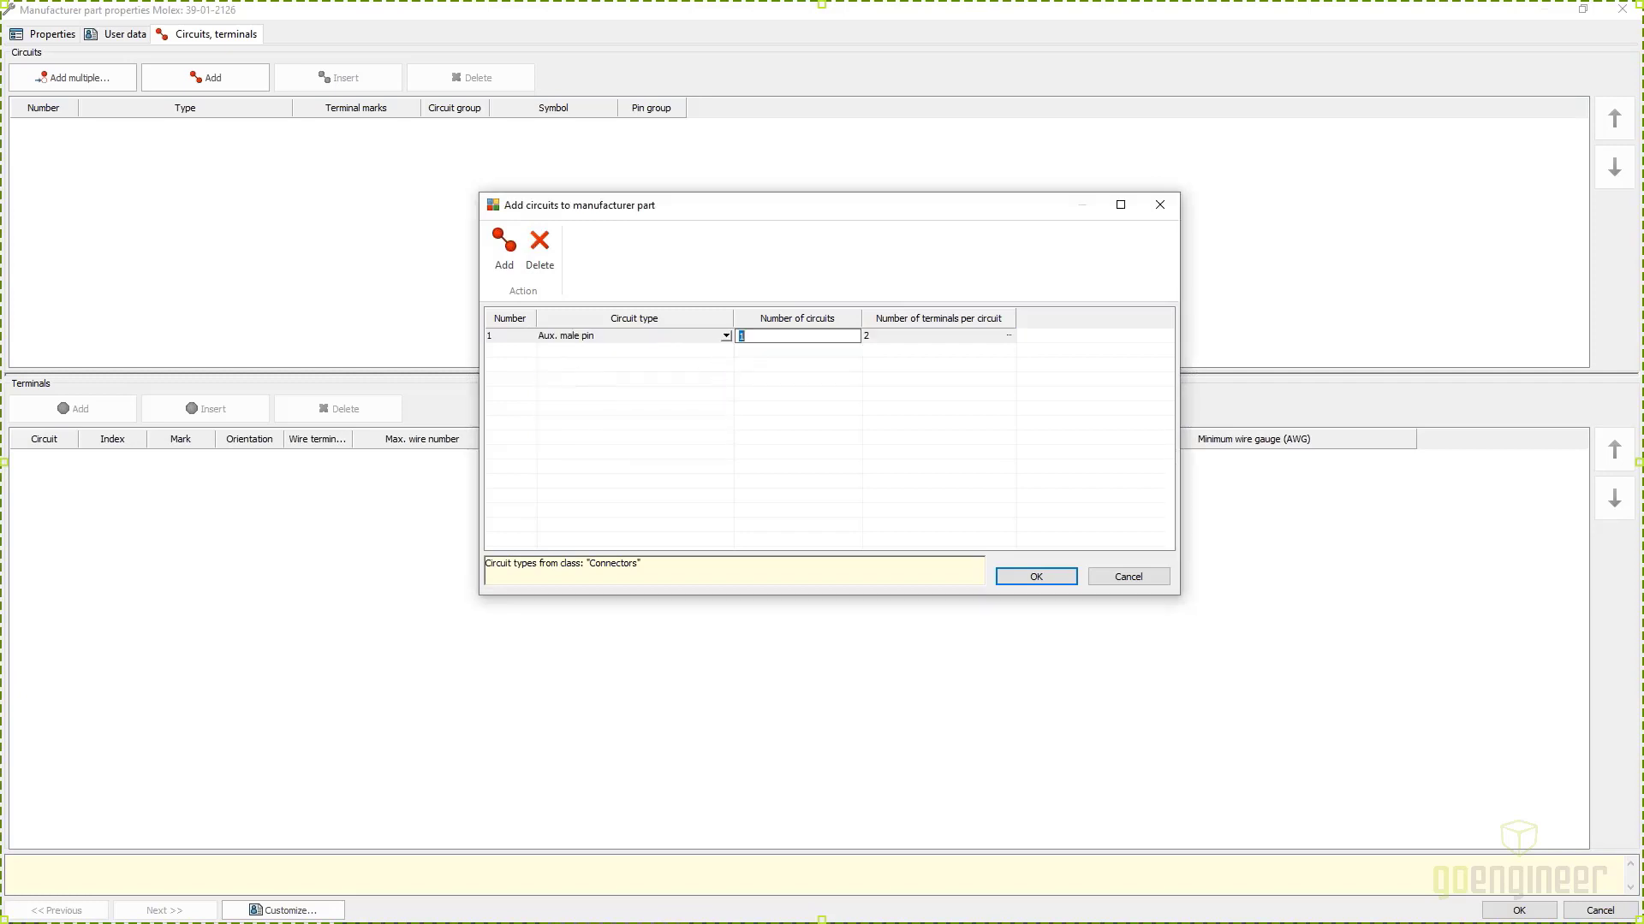
{"action": "type", "text": "12"}
{"action": "left_click", "coordinate": [880, 339]}
{"action": "type", "text": "1"}
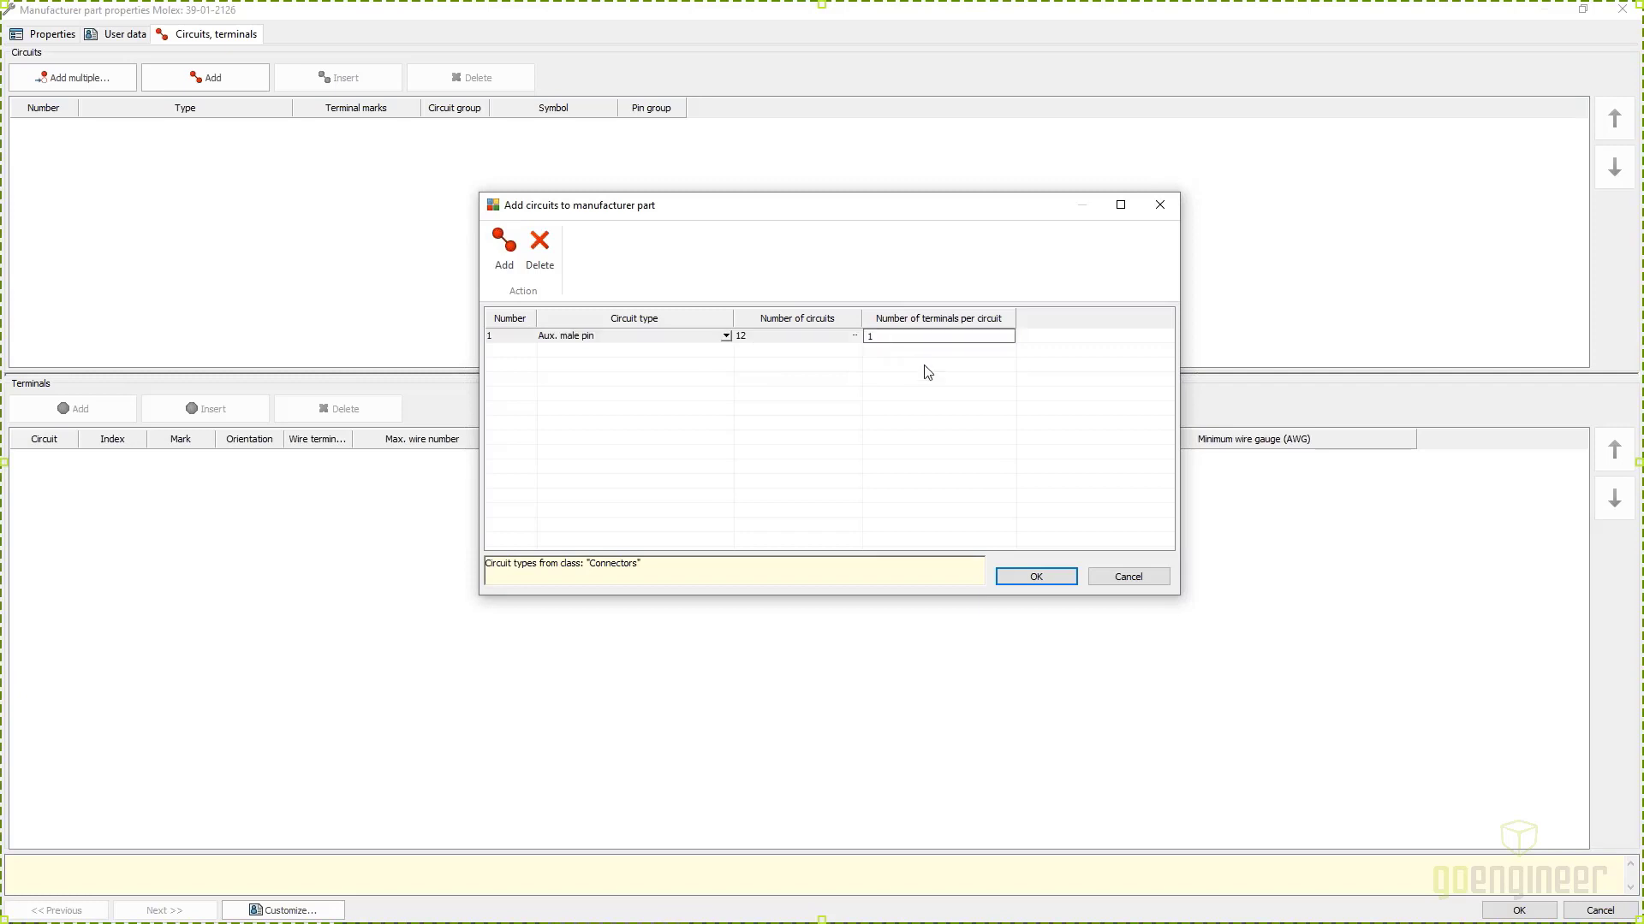
{"action": "left_click", "coordinate": [1041, 578]}
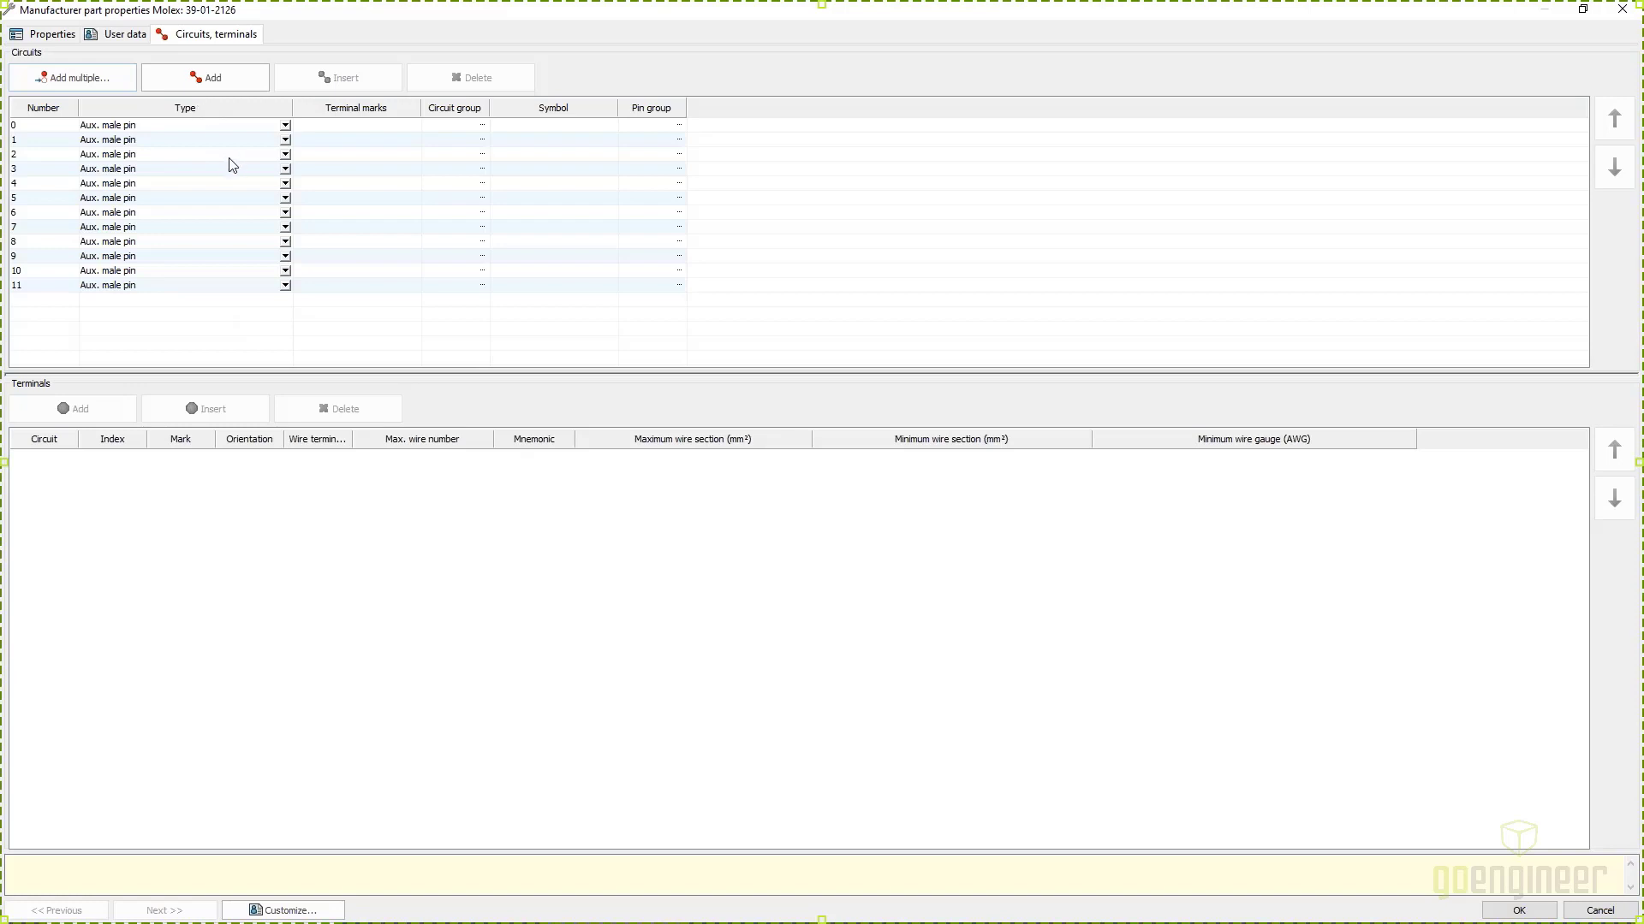
Step: List the terminals of all the part's circuits and mark them 1 to 12 in order
{"action": "left_click", "coordinate": [47, 127]}
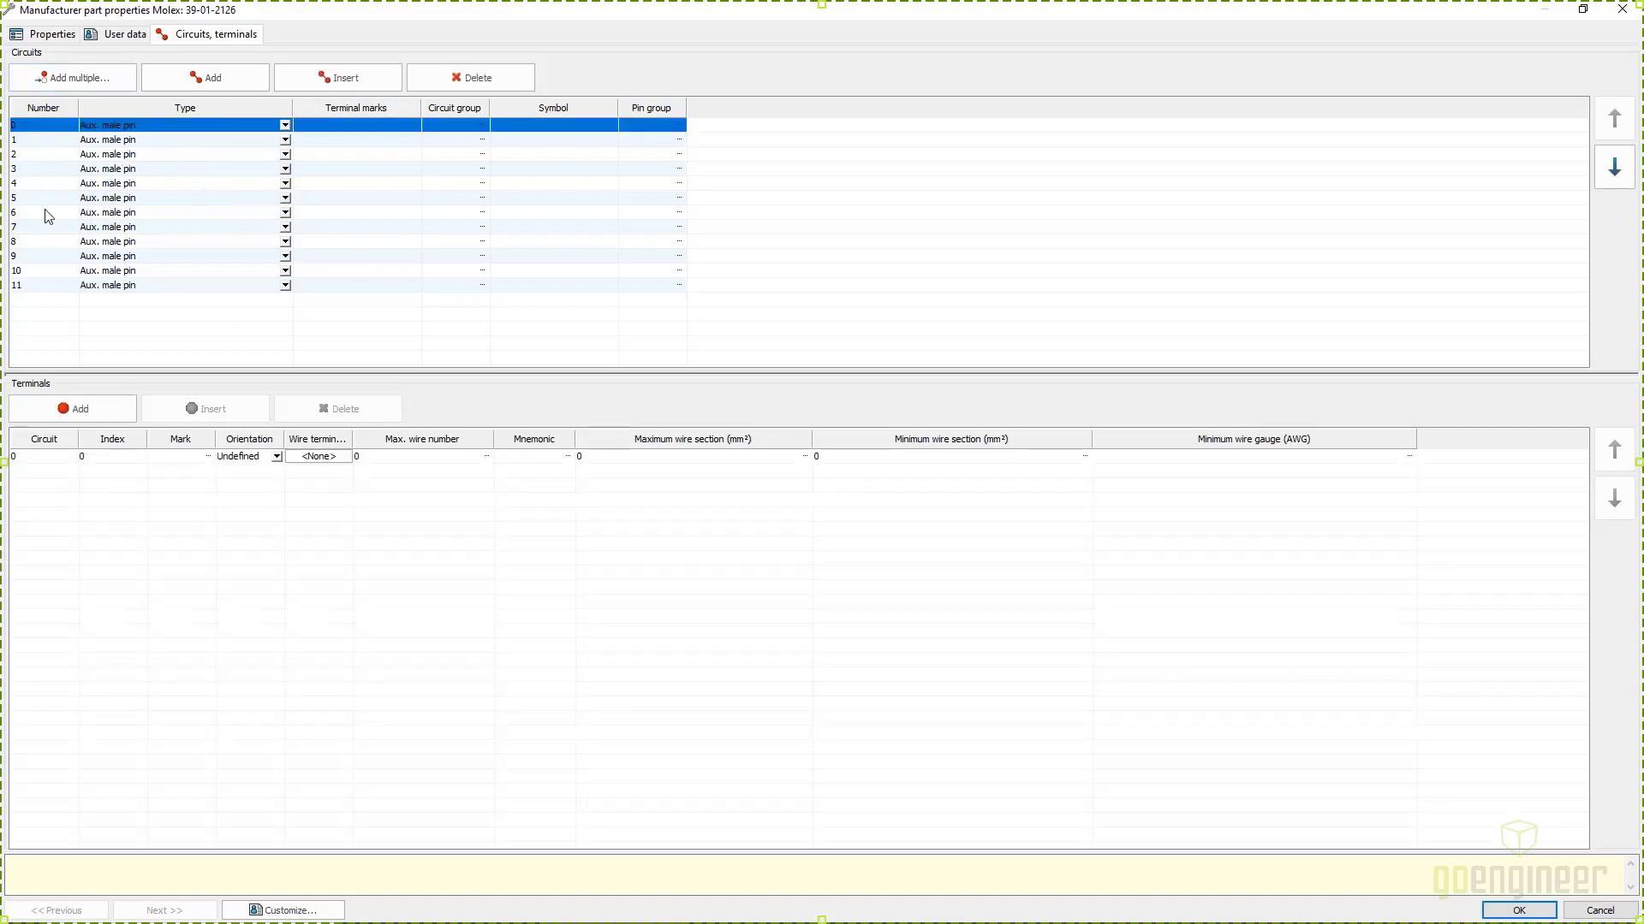
{"action": "left_click", "coordinate": [39, 287], "text": "shift"}
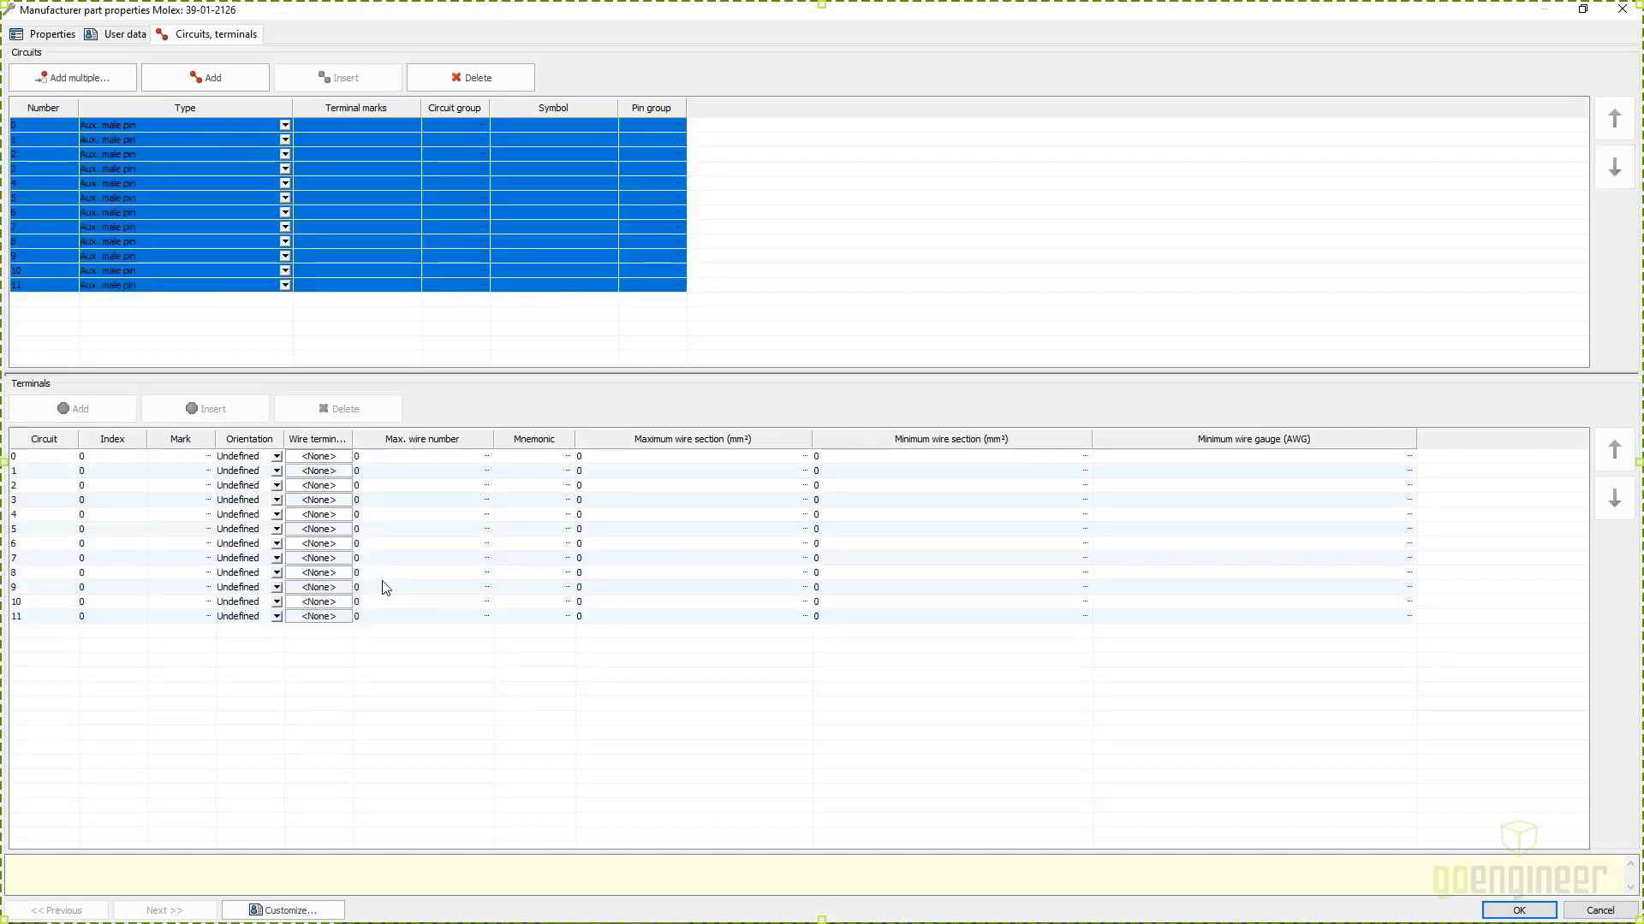
{"action": "left_click", "coordinate": [171, 458]}
{"action": "type", "text": "1"}
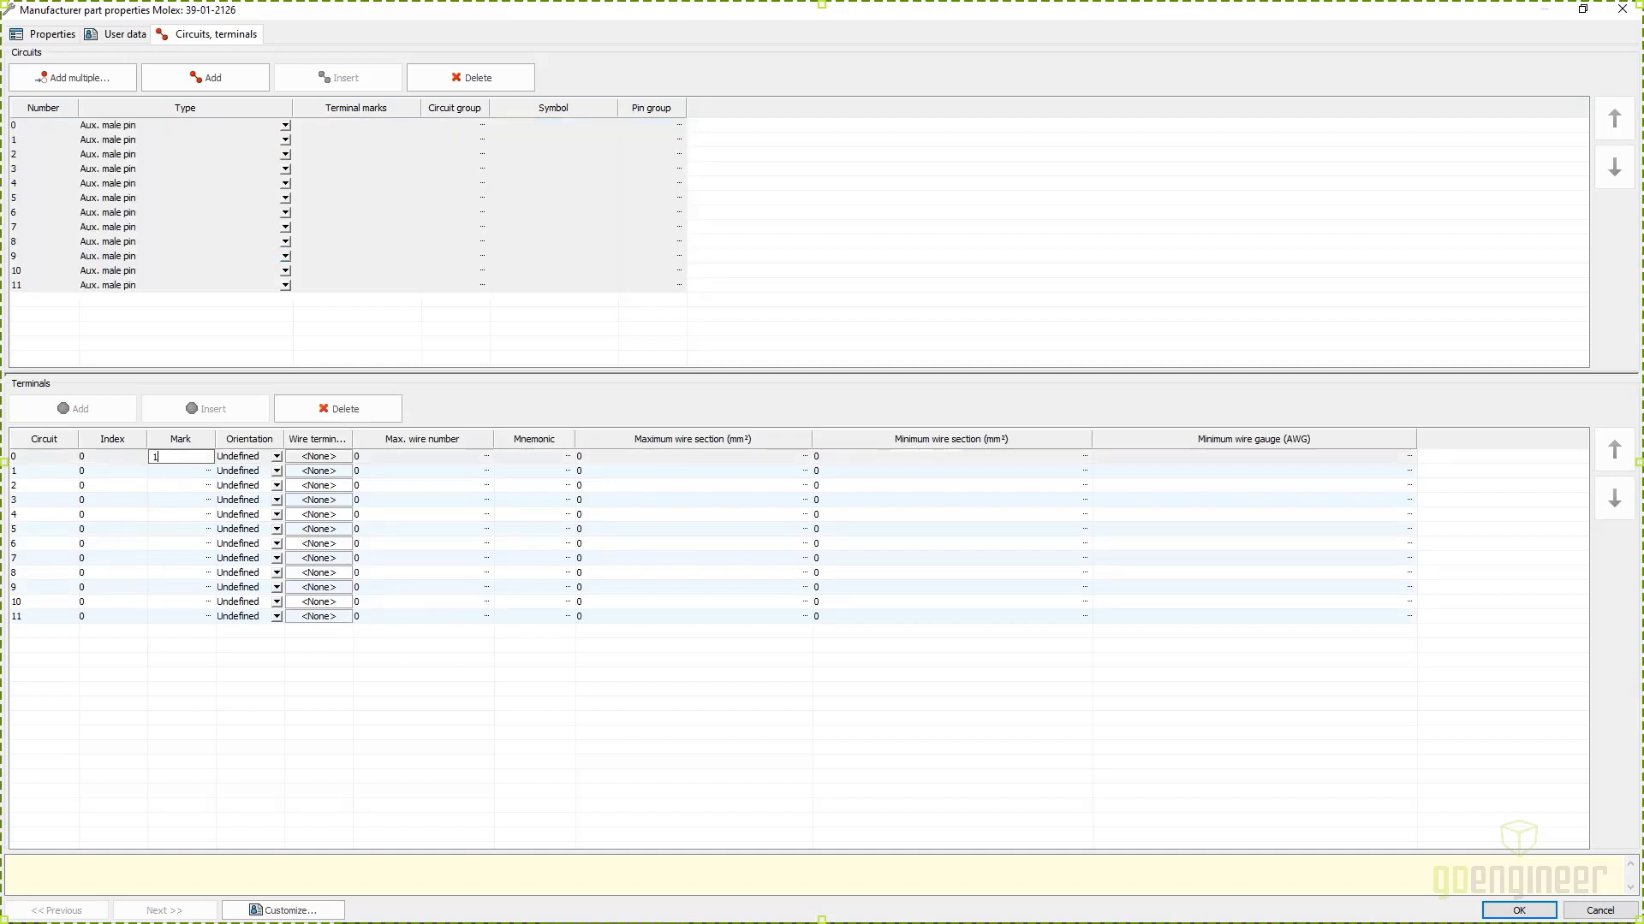
{"action": "key", "text": "Return"}
{"action": "type", "text": "2"}
{"action": "key", "text": "Return"}
{"action": "type", "text": "3"}
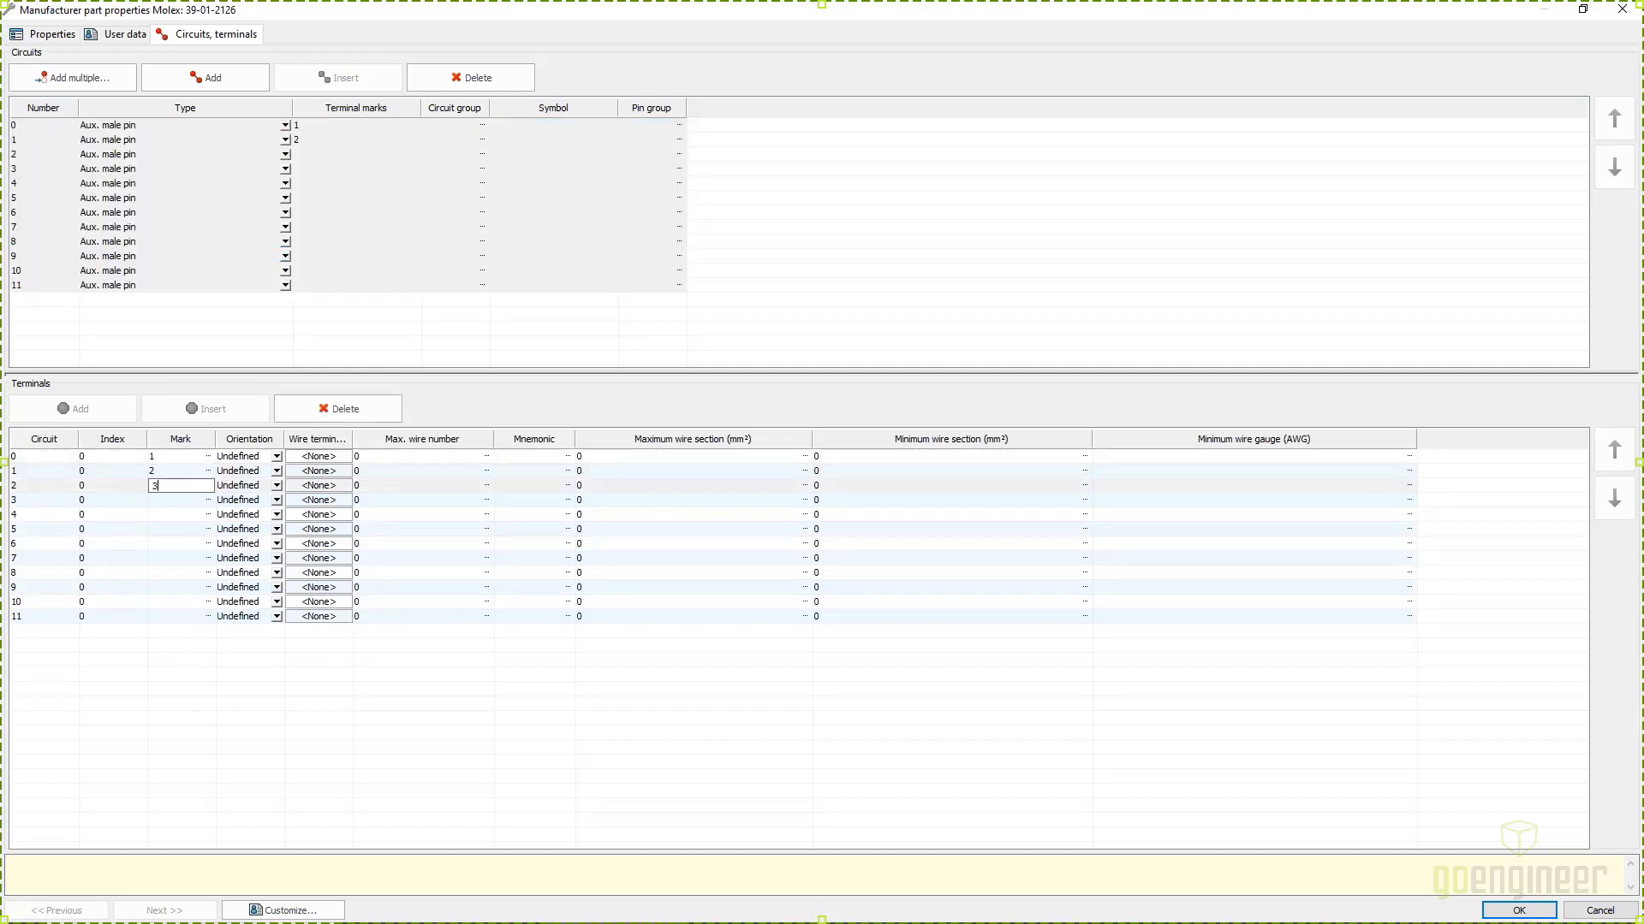
{"action": "key", "text": "Return"}
{"action": "type", "text": "4"}
{"action": "key", "text": "Return"}
{"action": "type", "text": "5"}
{"action": "key", "text": "Return"}
{"action": "type", "text": "6"}
{"action": "key", "text": "Return"}
{"action": "type", "text": "7"}
{"action": "key", "text": "Return"}
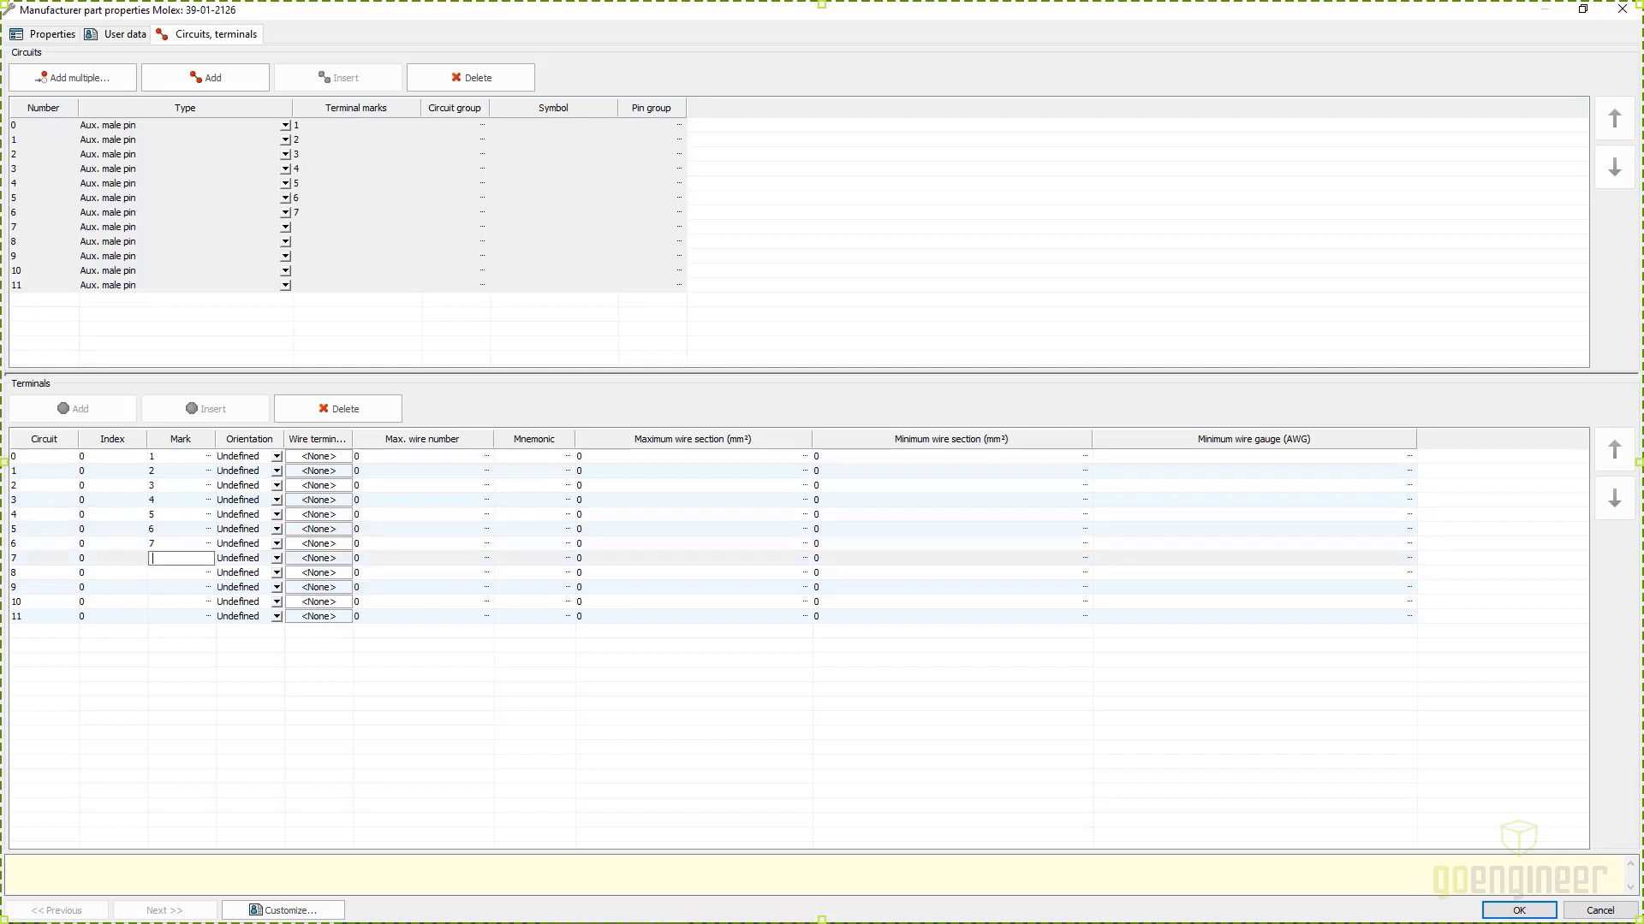
{"action": "type", "text": "8"}
{"action": "key", "text": "Return"}
{"action": "type", "text": "9"}
{"action": "key", "text": "Return"}
{"action": "type", "text": "10"}
{"action": "key", "text": "Return"}
{"action": "type", "text": "11"}
{"action": "key", "text": "Return"}
{"action": "type", "text": "12"}
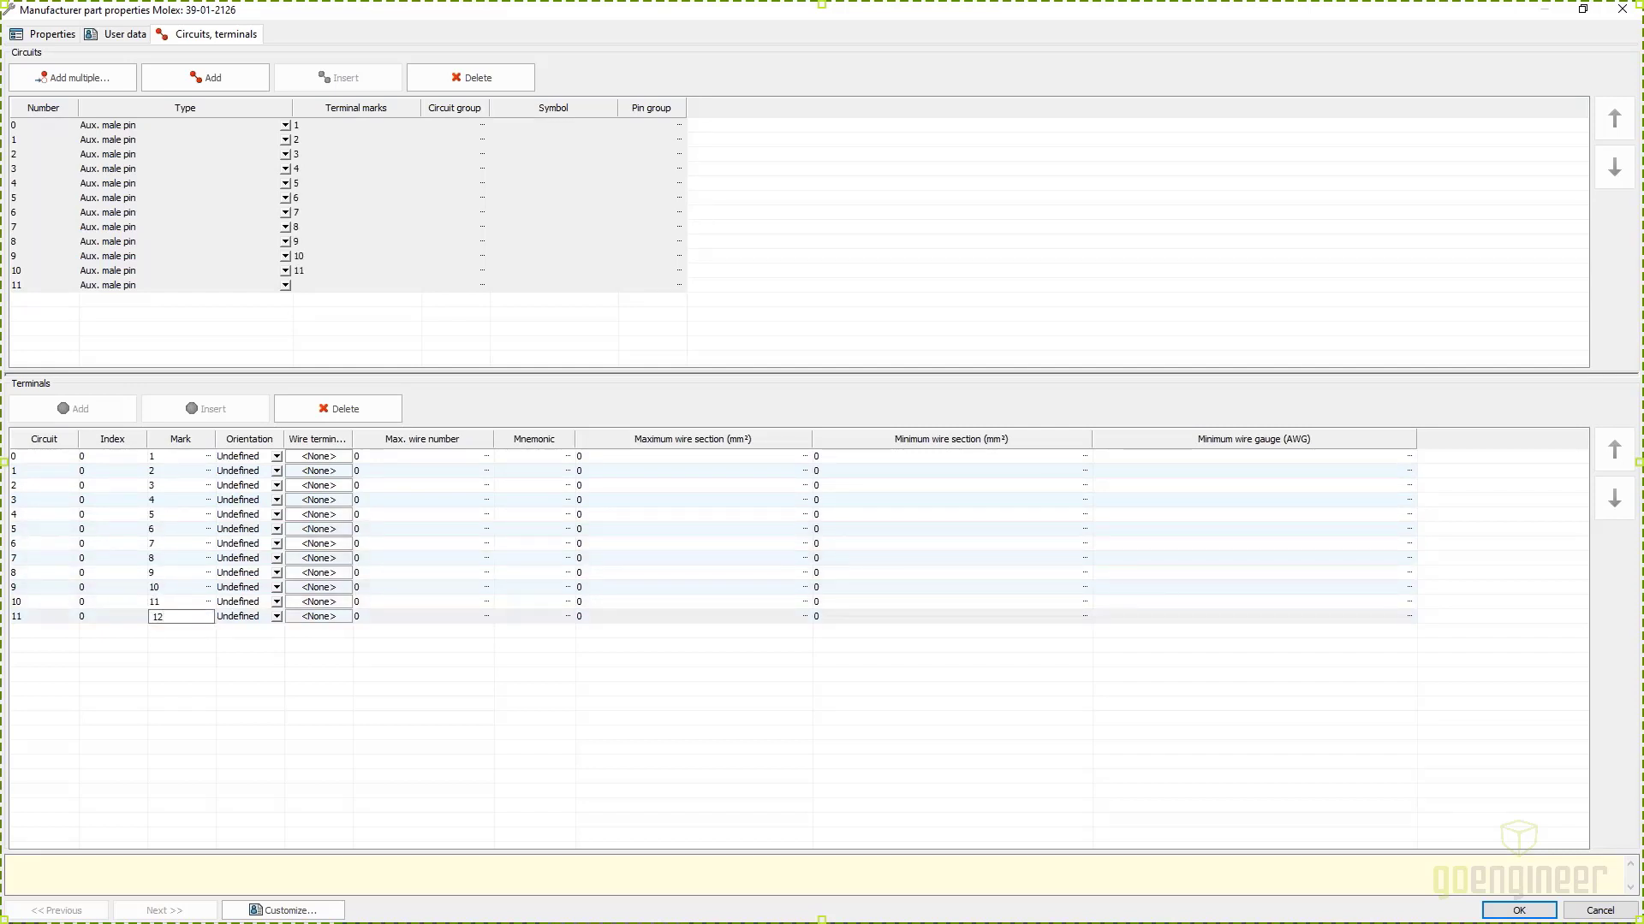
Step: Keep the first terminal's orientation as Undefined and set the wire termination type of all 12 terminals to Pin
{"action": "left_click", "coordinate": [276, 457]}
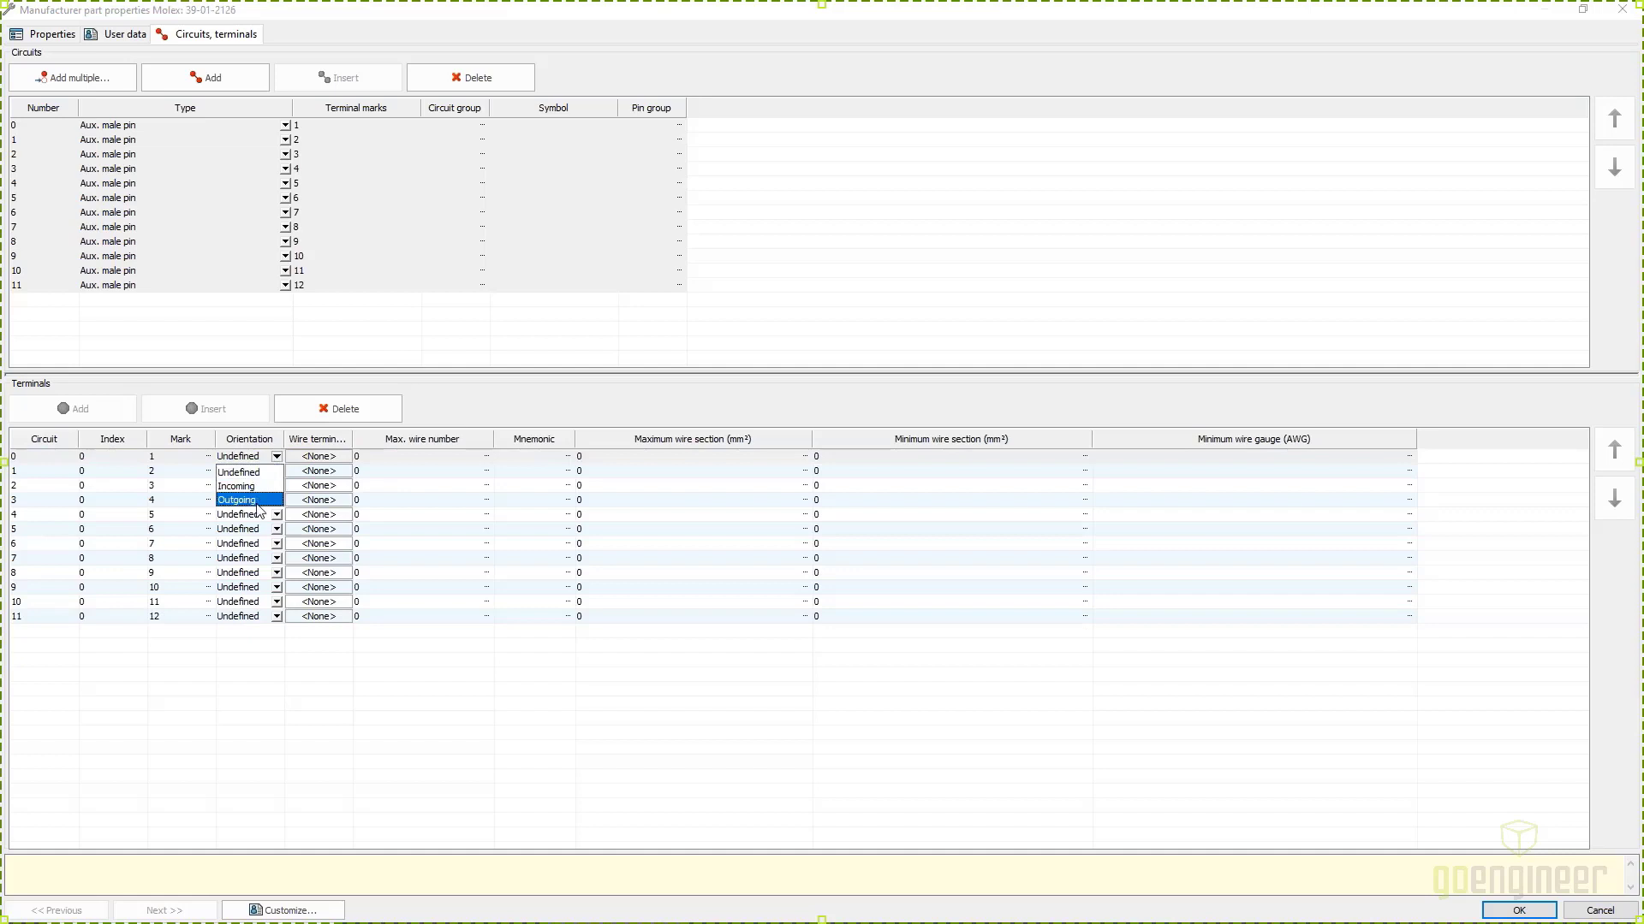
{"action": "left_click", "coordinate": [261, 476]}
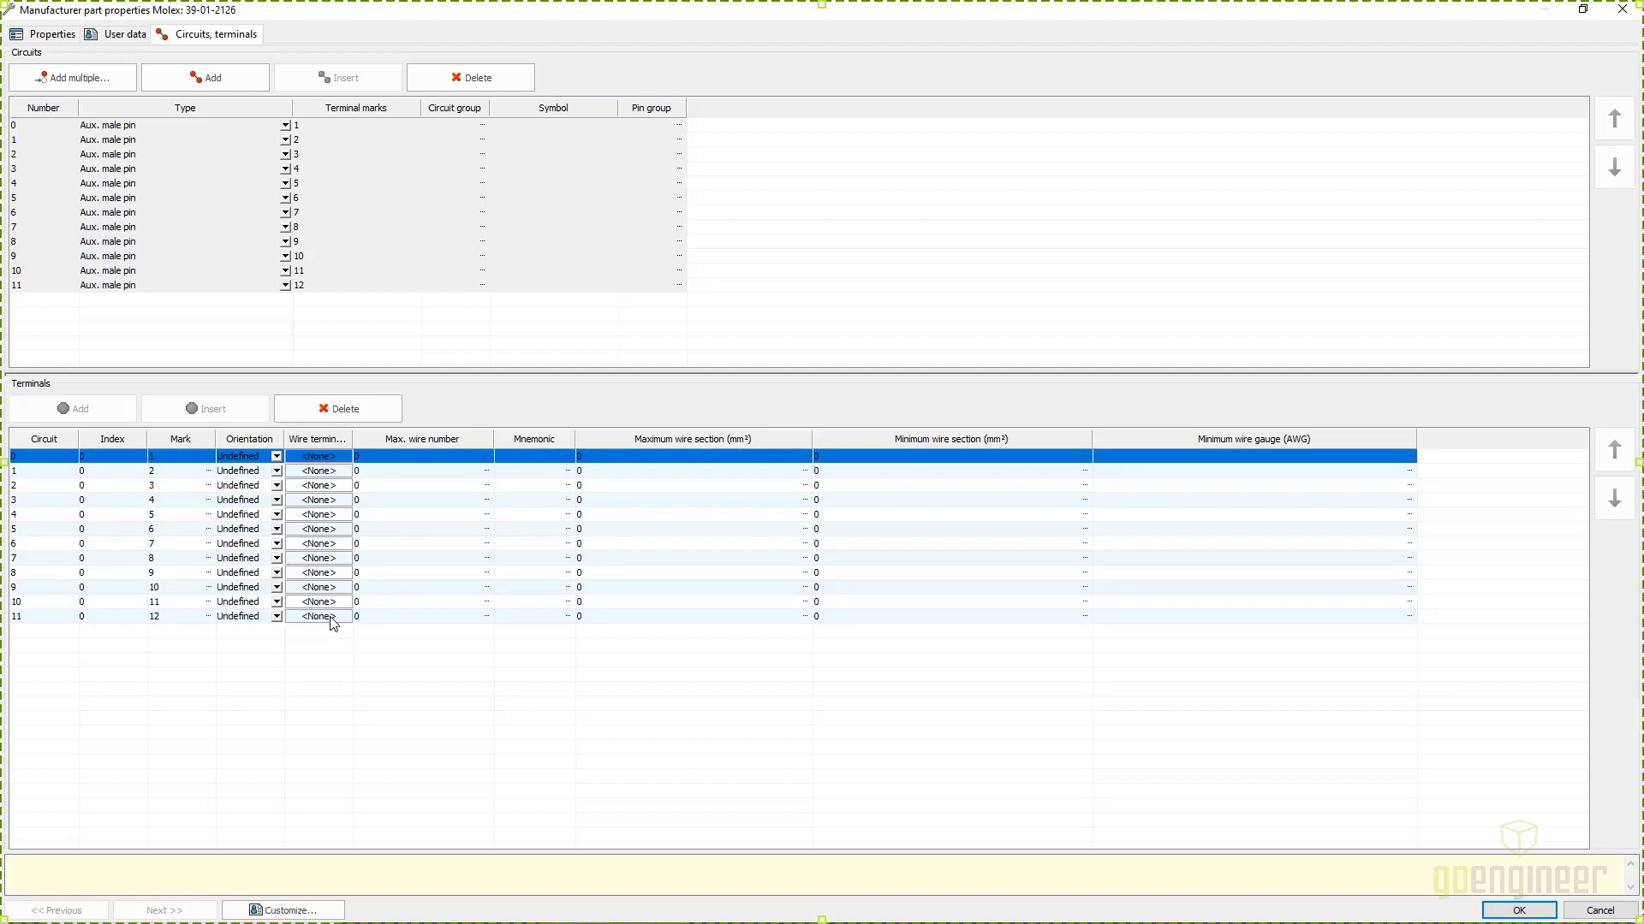
{"action": "left_click", "coordinate": [53, 618], "text": "shift"}
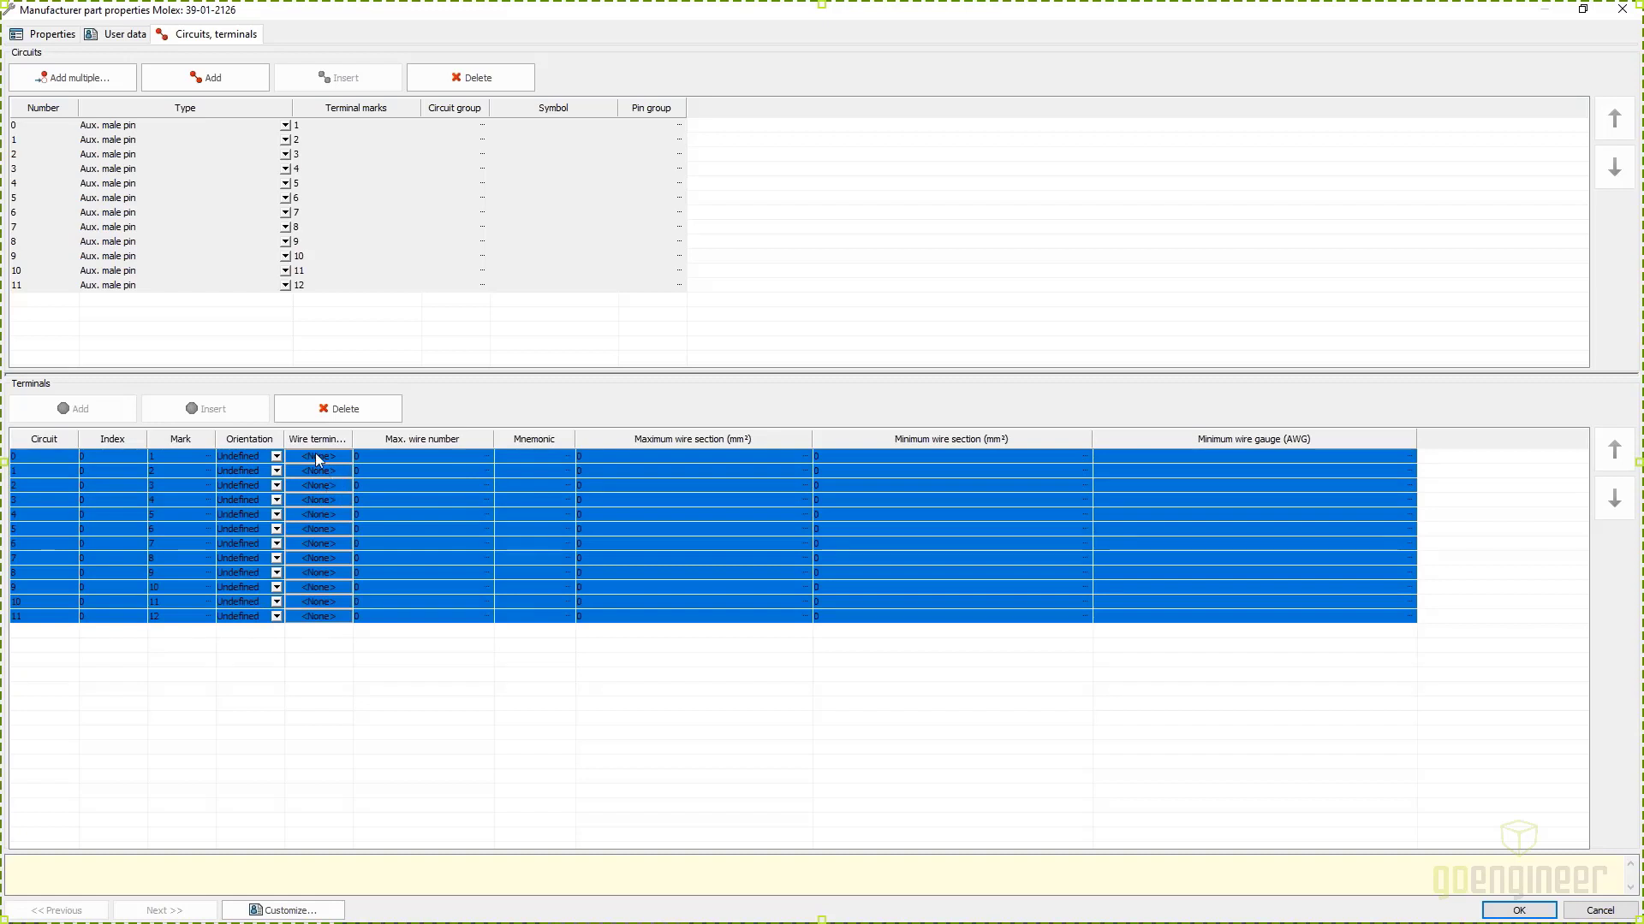
{"action": "left_click_drag", "start_coordinate": [353, 441], "coordinate": [412, 441]}
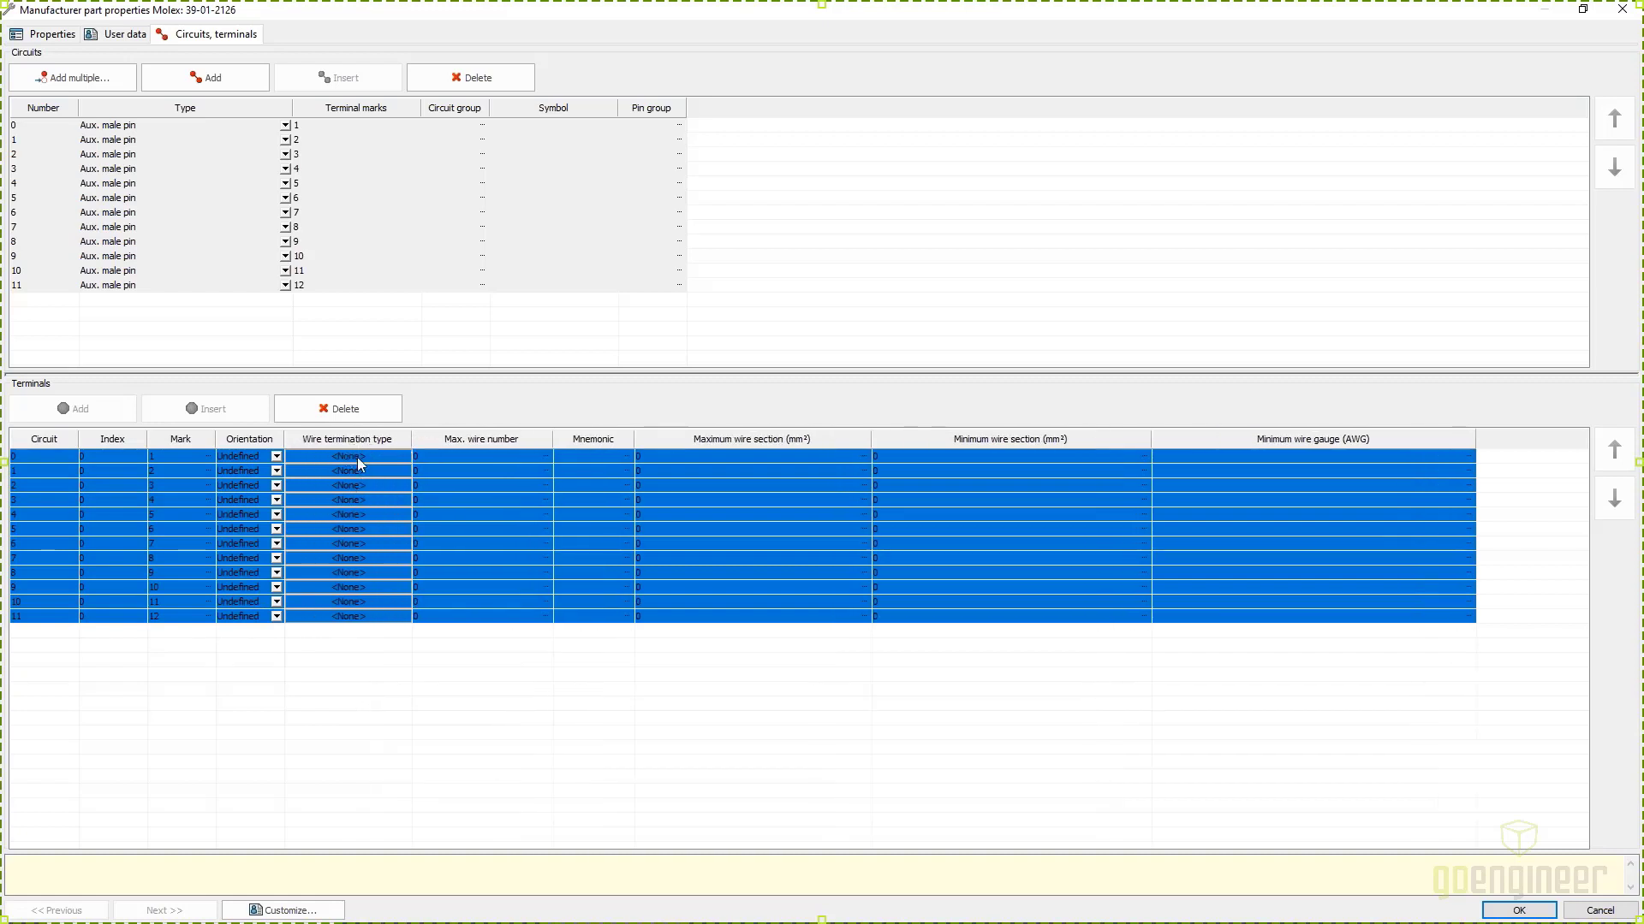
{"action": "left_click", "coordinate": [359, 461]}
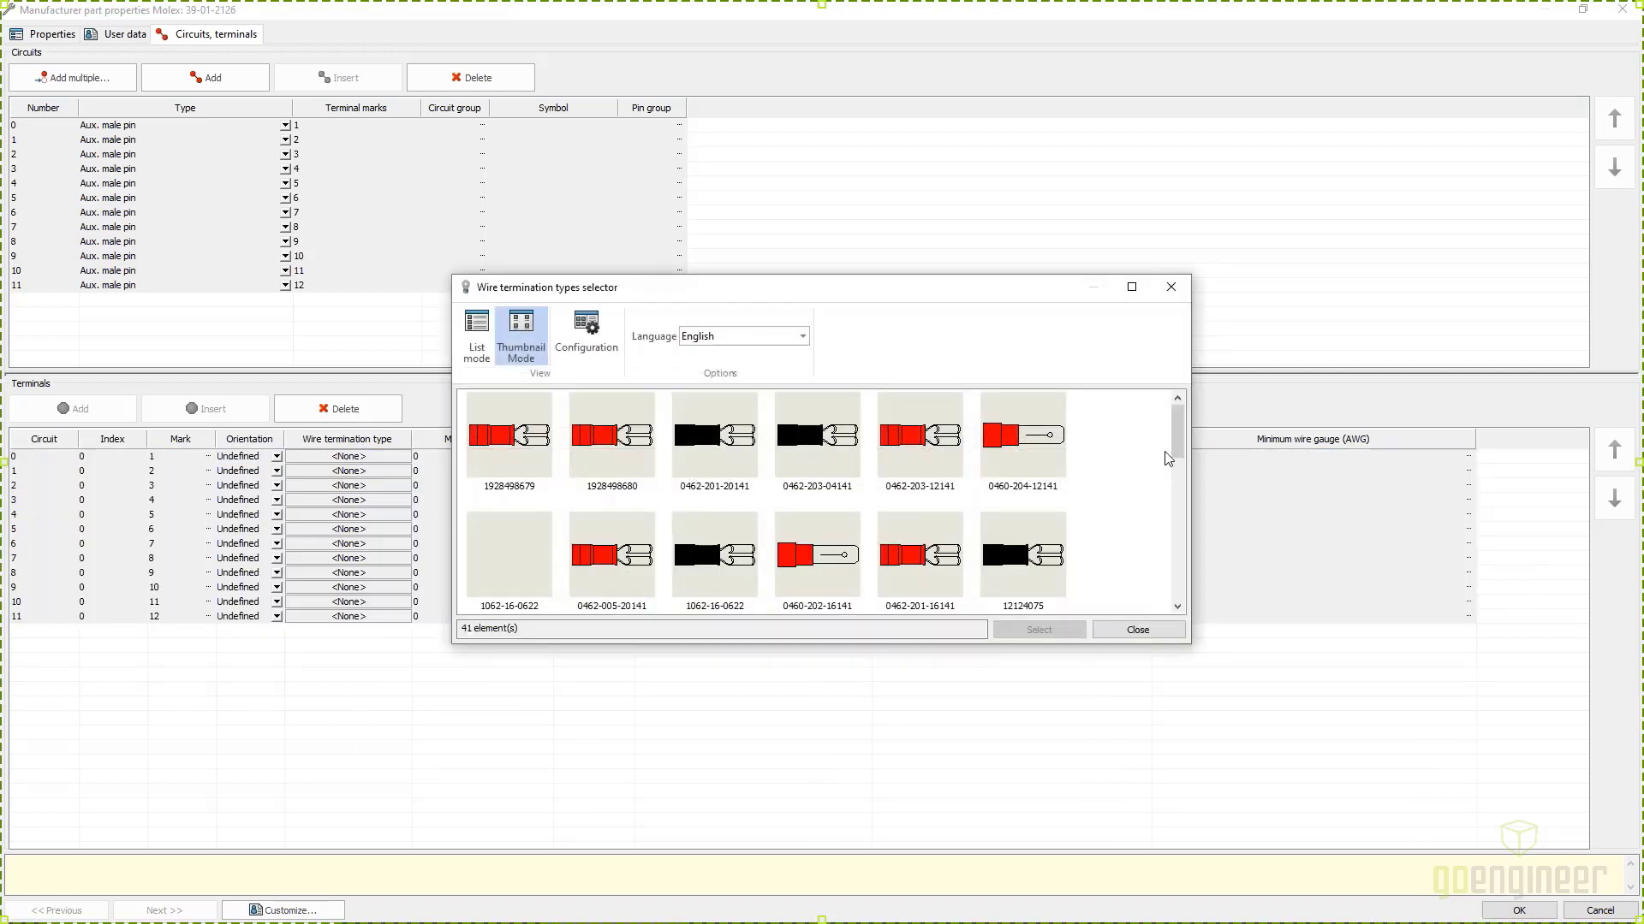
{"action": "left_click_drag", "start_coordinate": [1177, 447], "coordinate": [1178, 546]}
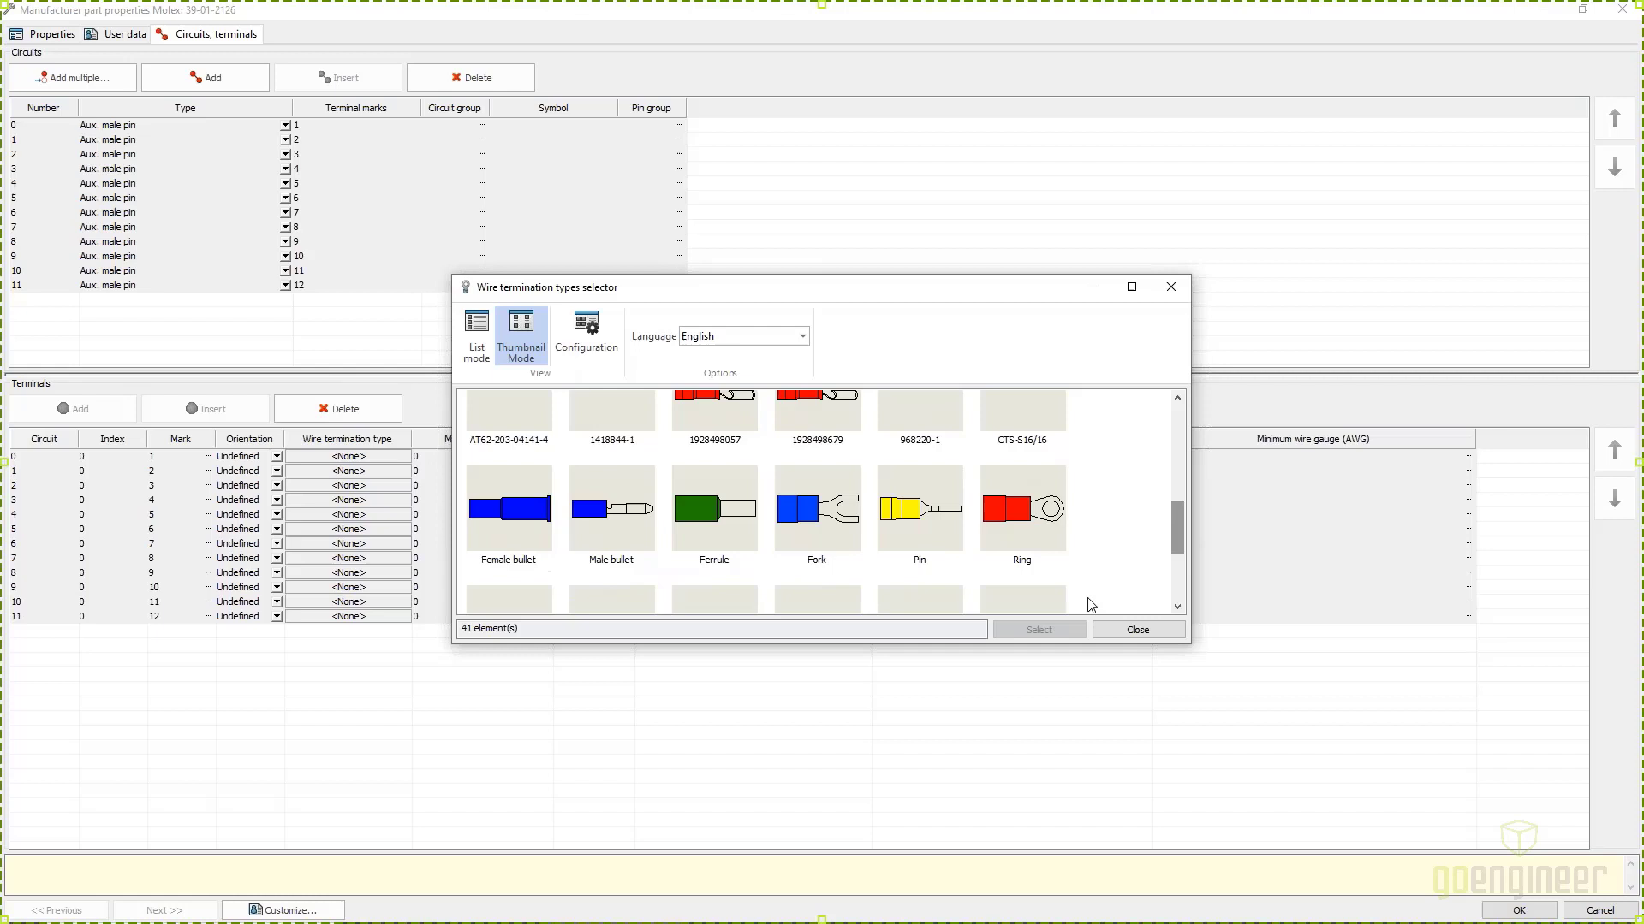
{"action": "left_click", "coordinate": [926, 523]}
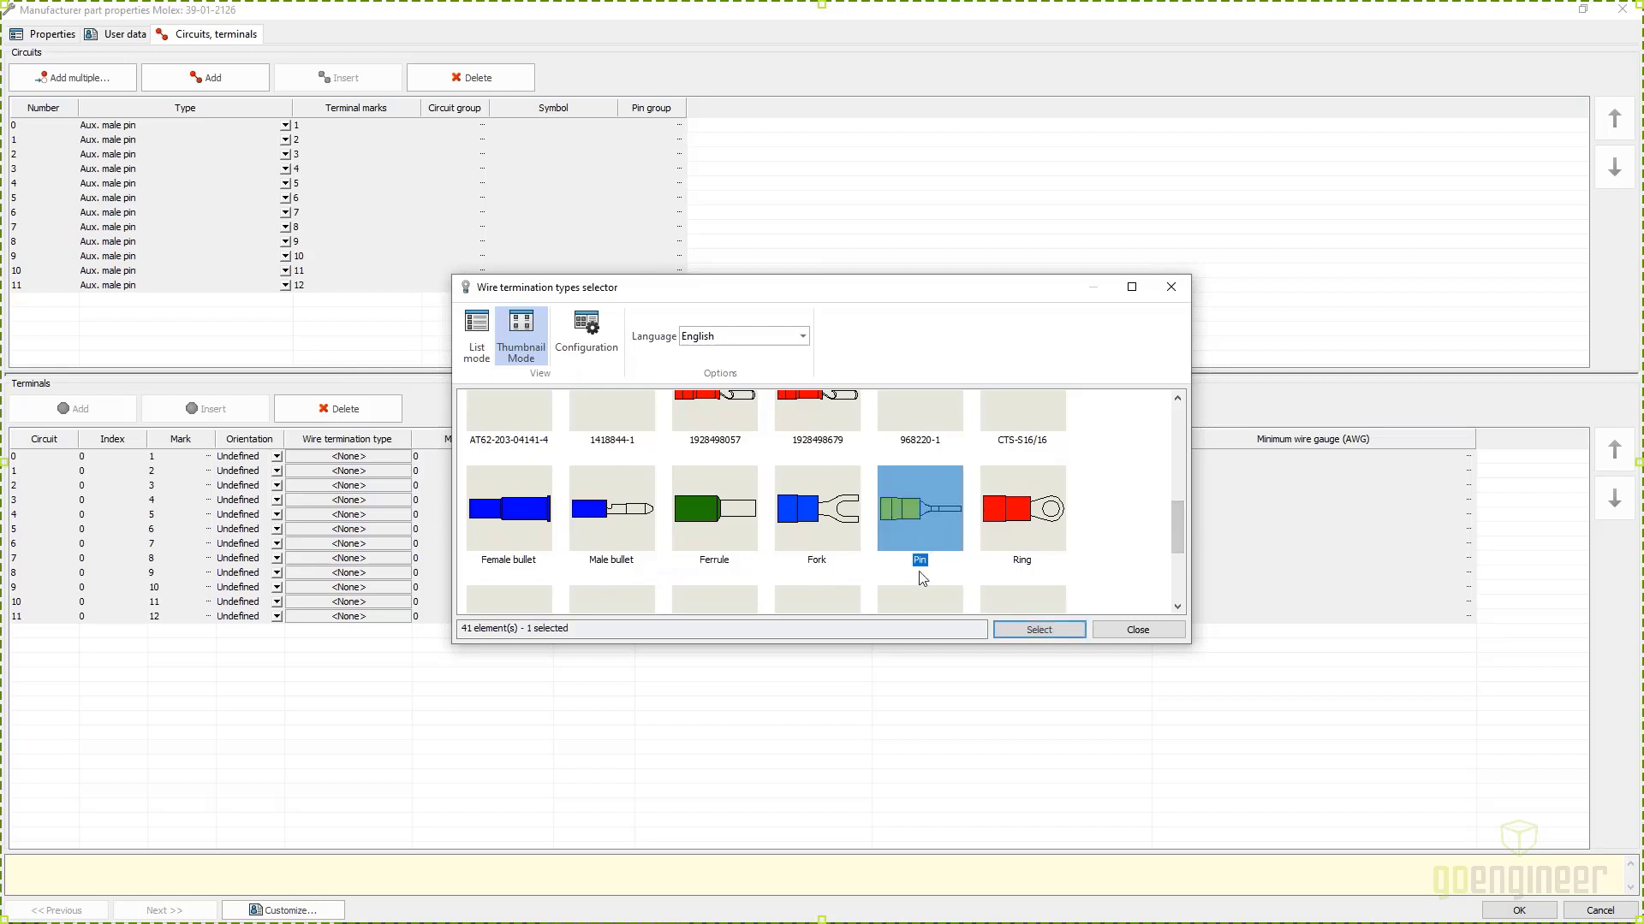
{"action": "left_click", "coordinate": [1040, 635]}
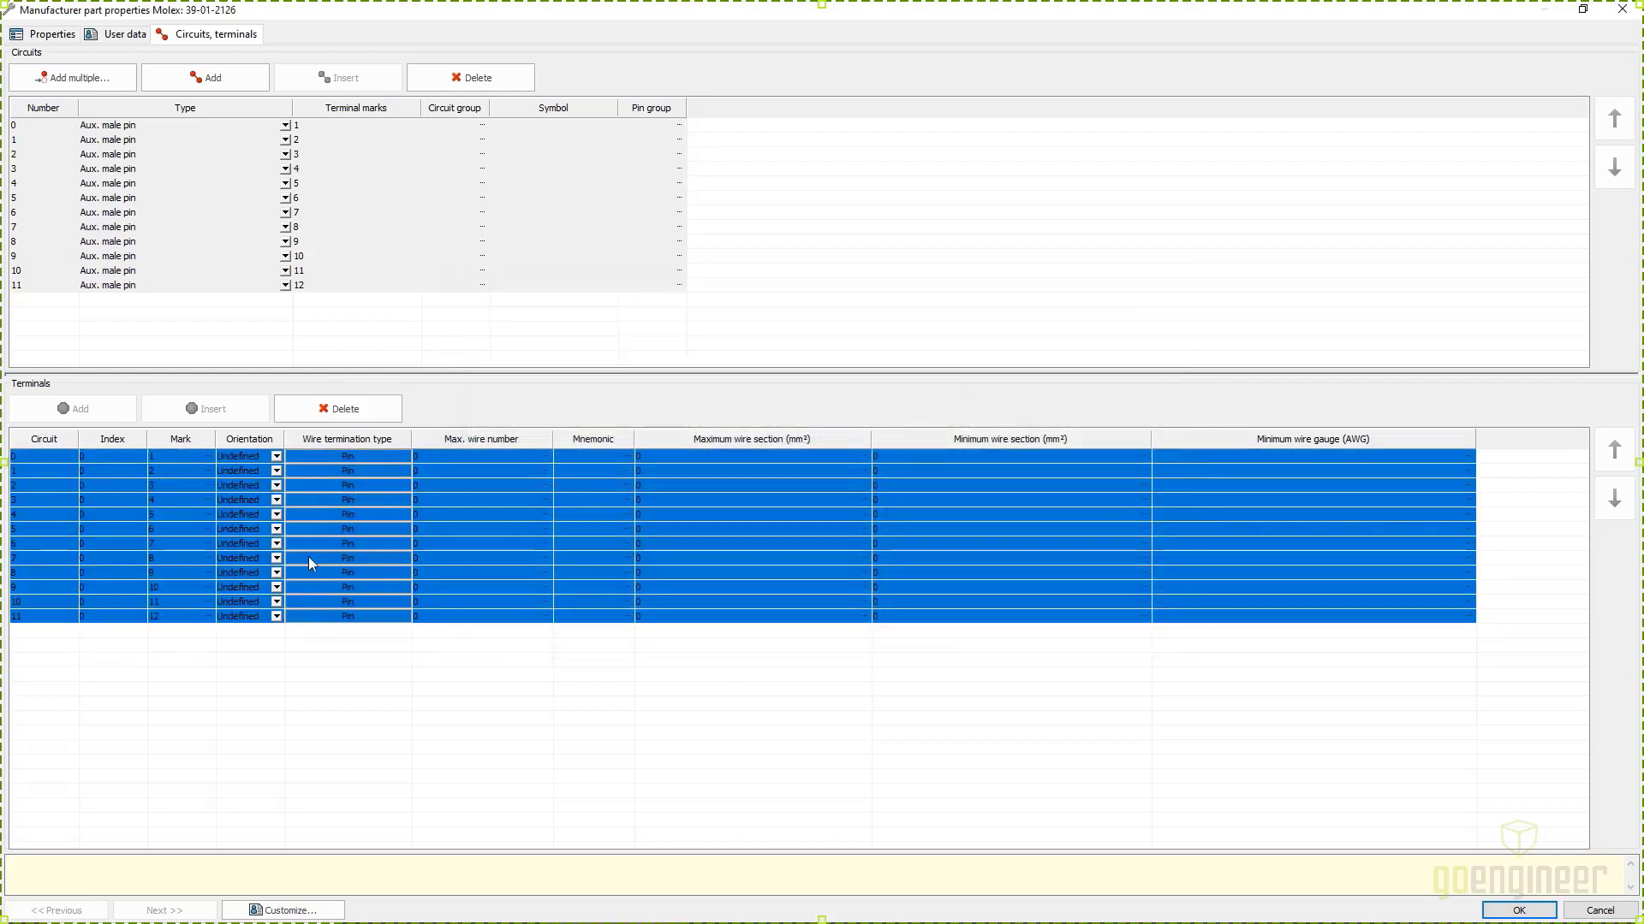
{"action": "left_click", "coordinate": [681, 798]}
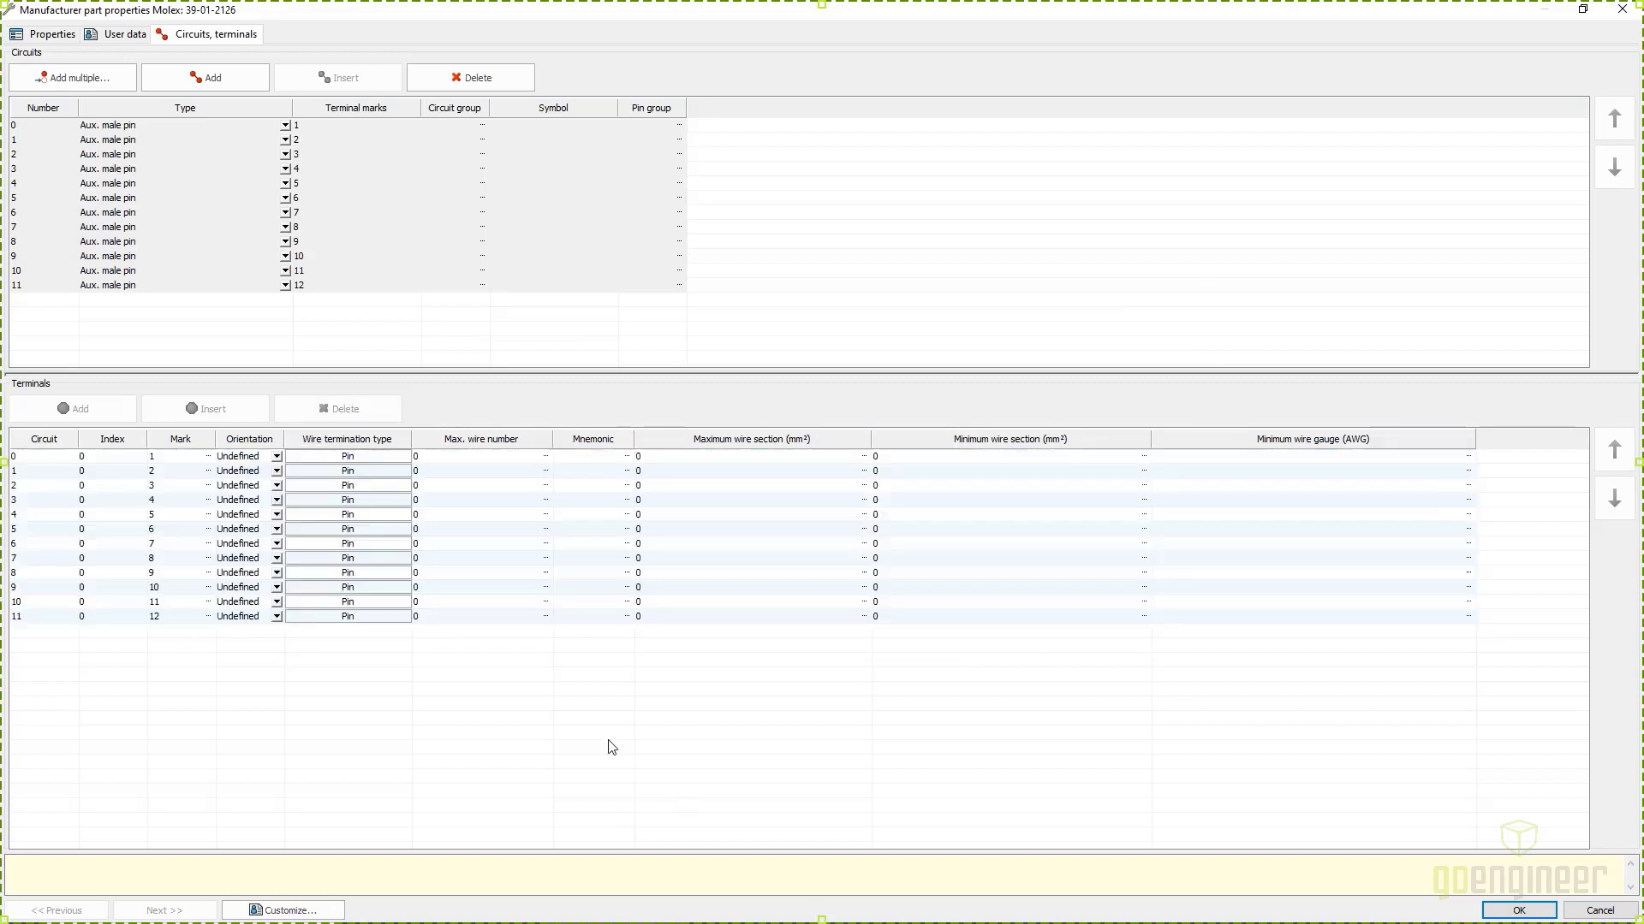
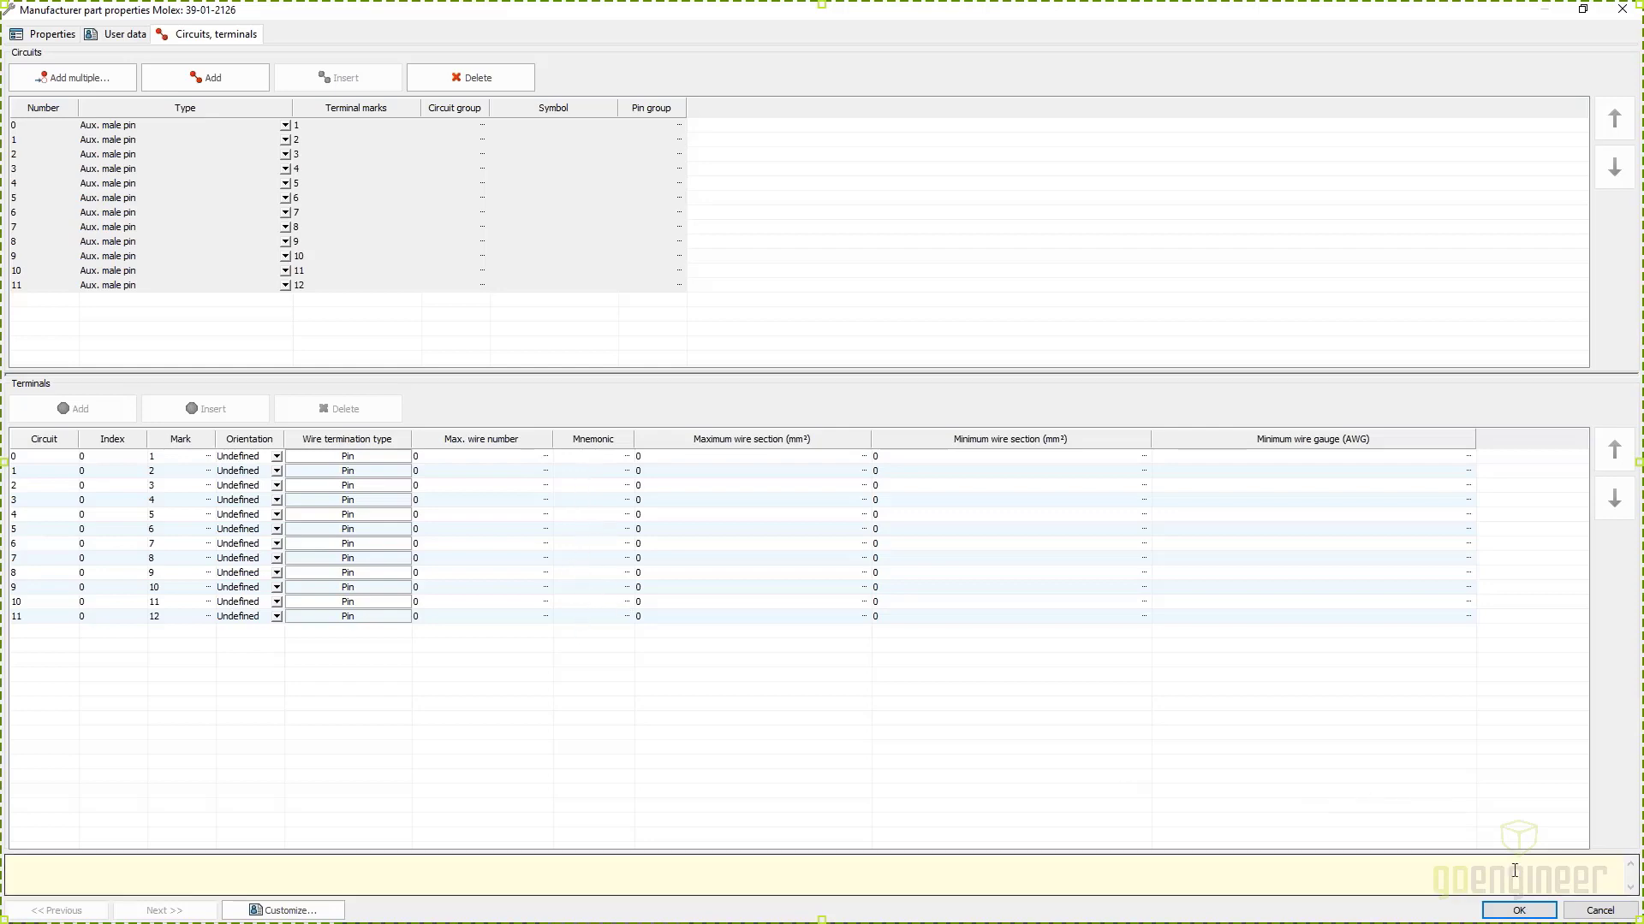
Step: Accept the properties of part 39-01-2126 and add the part to the connector's manufacturer part selection
{"action": "left_click", "coordinate": [1519, 910]}
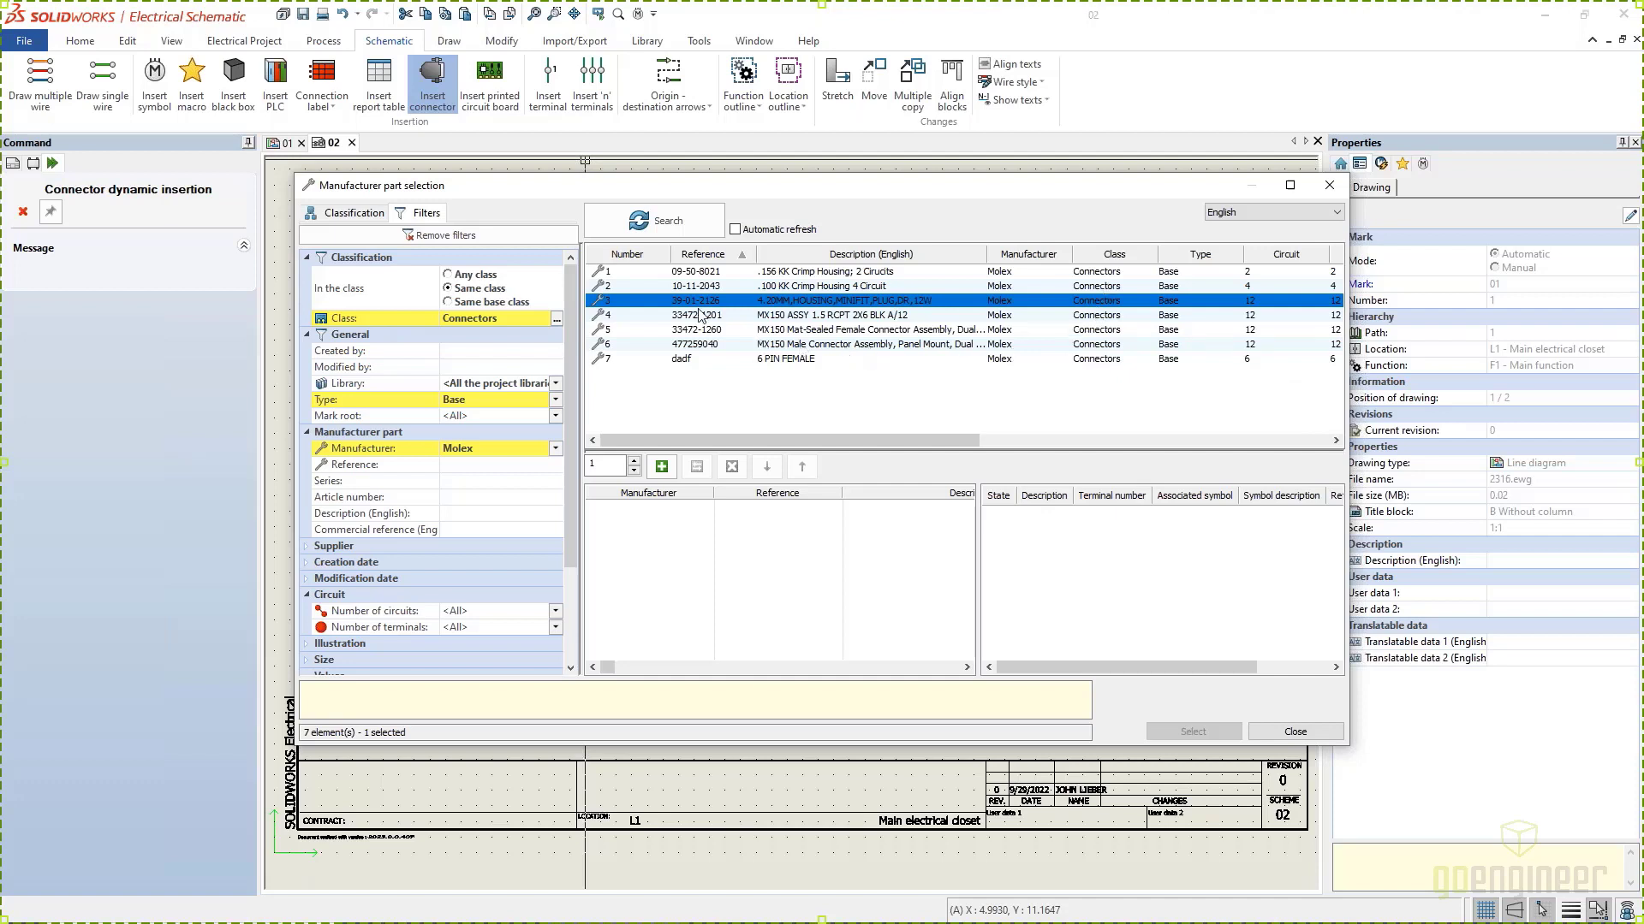
{"action": "left_click", "coordinate": [662, 466]}
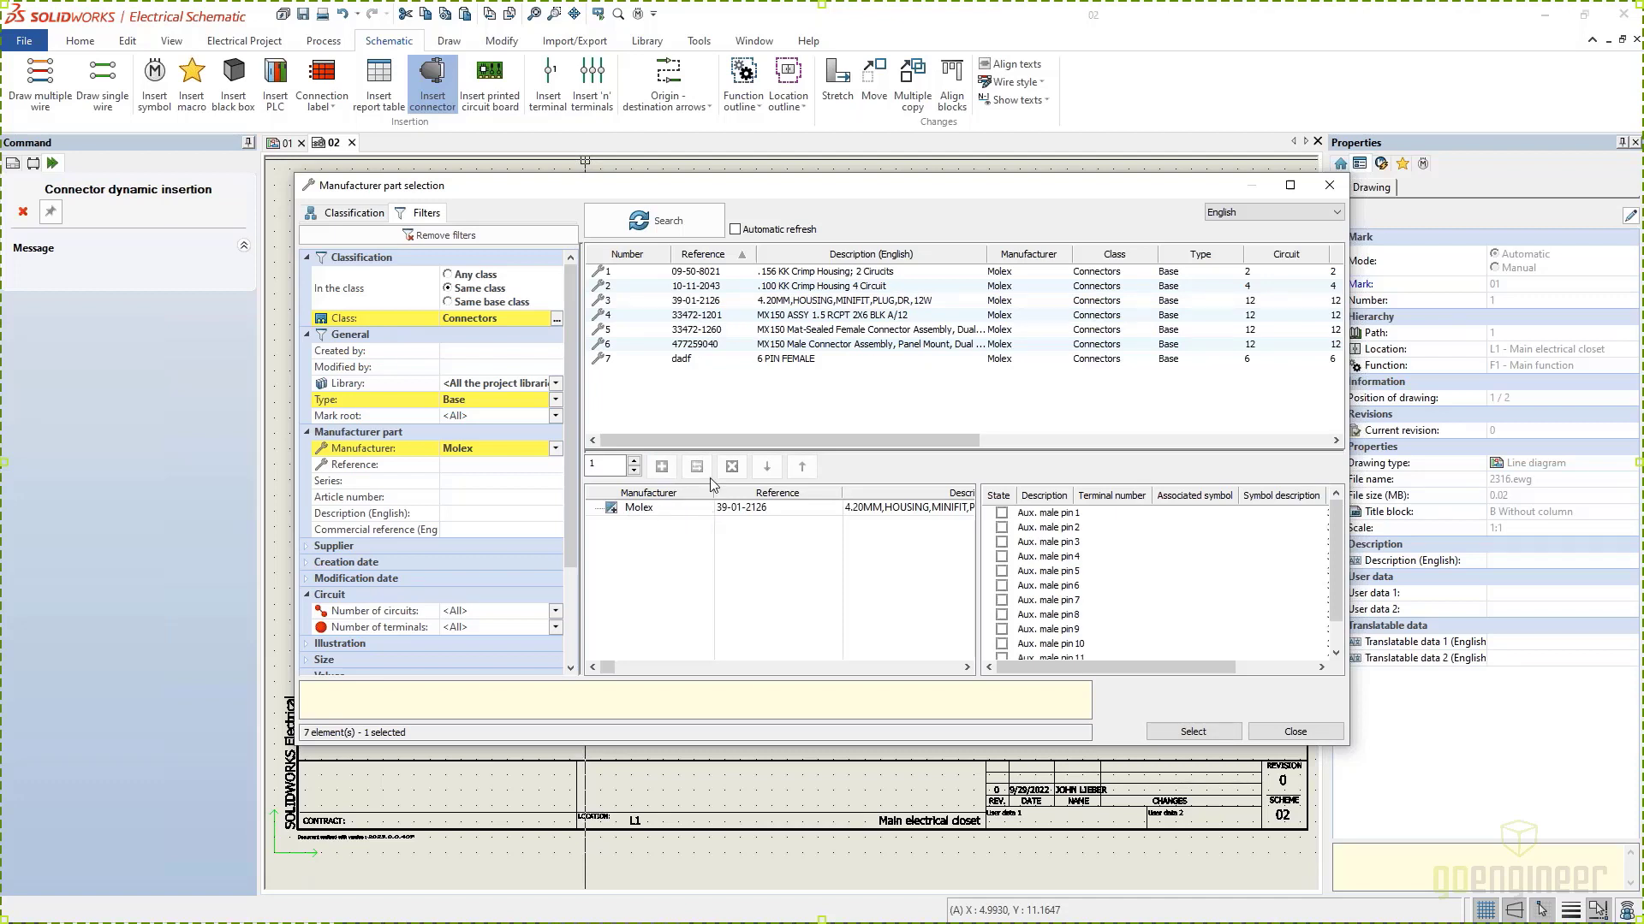
Step: Search the Connectors class for parts of type Accessory from all manufacturers
{"action": "left_click", "coordinate": [469, 404]}
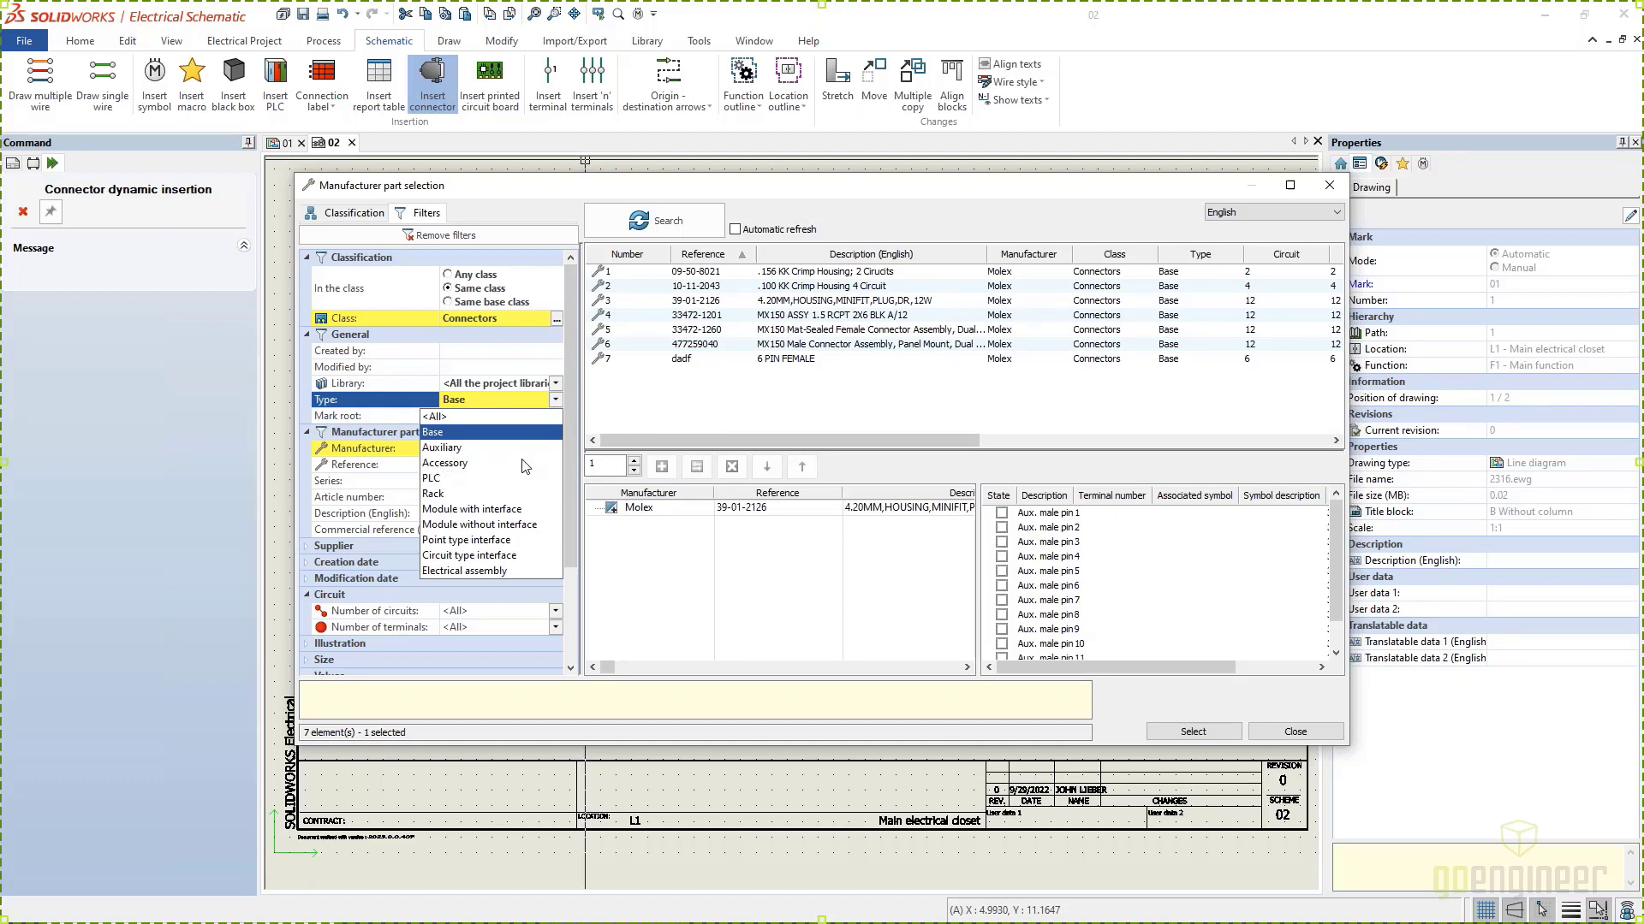
{"action": "left_click", "coordinate": [458, 463]}
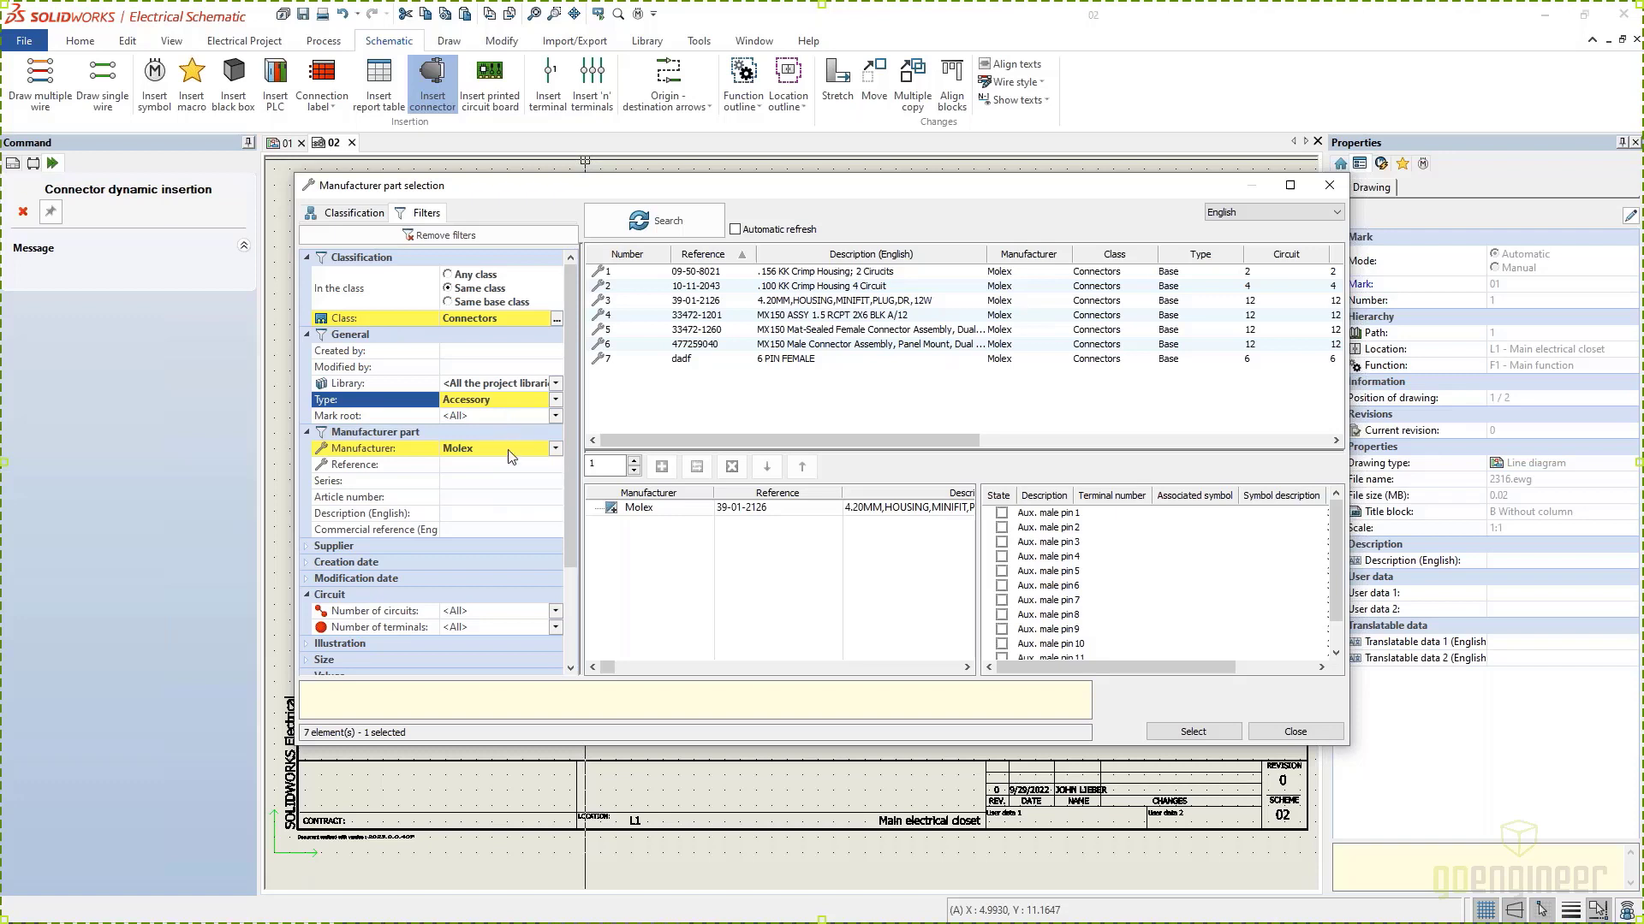
{"action": "left_click", "coordinate": [541, 450]}
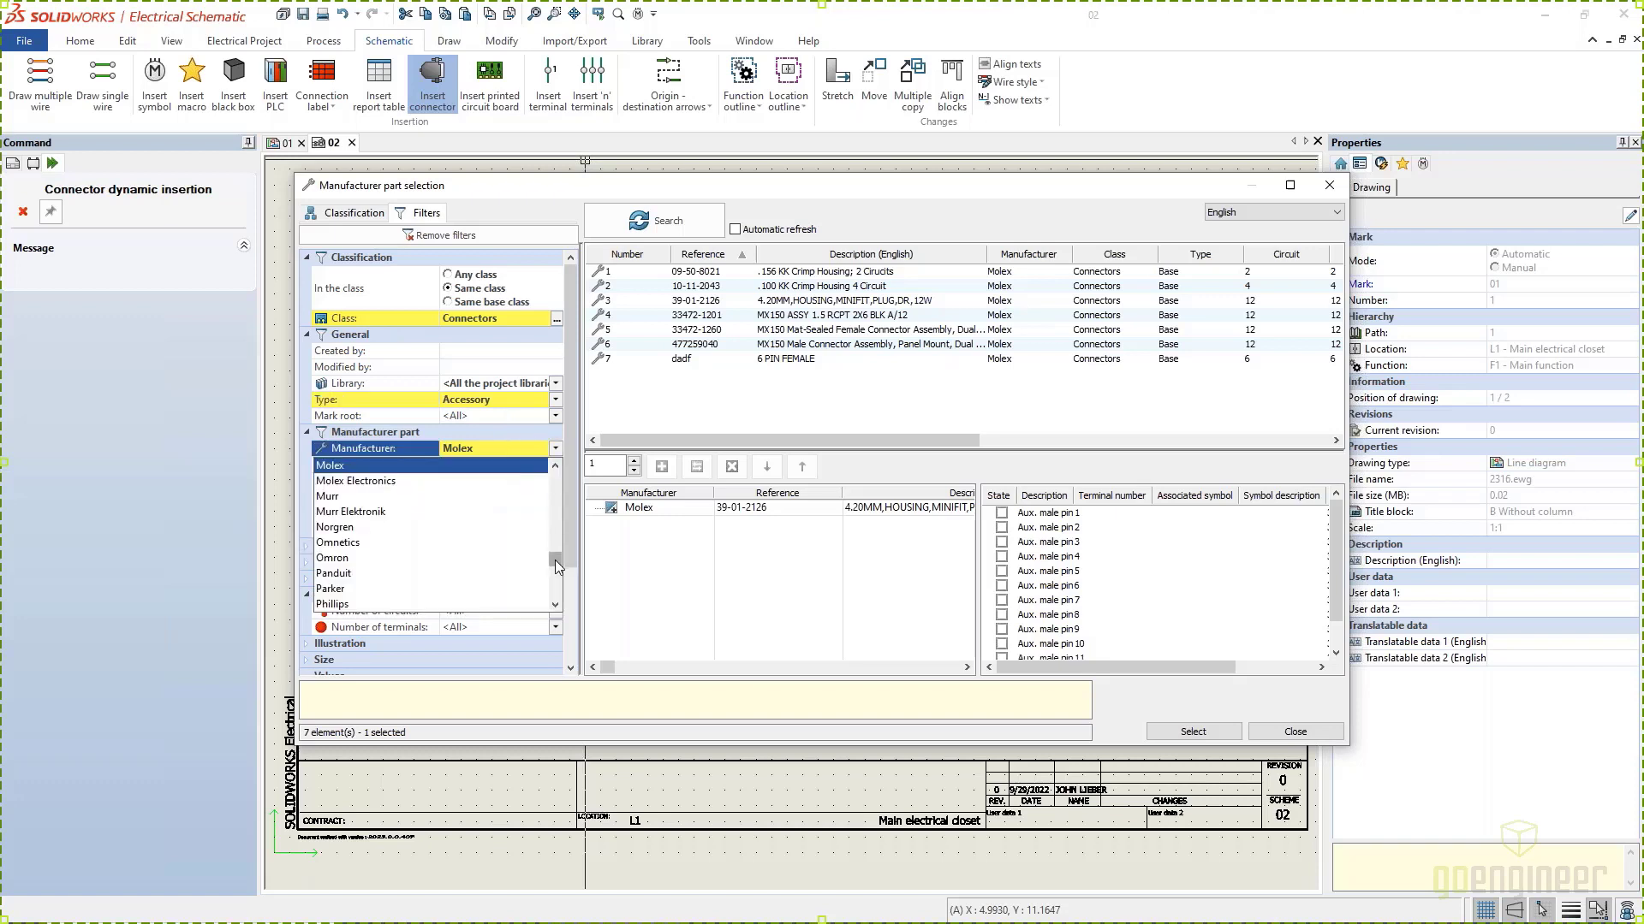
{"action": "left_click_drag", "start_coordinate": [555, 560], "coordinate": [558, 469]}
{"action": "left_click", "coordinate": [505, 469]}
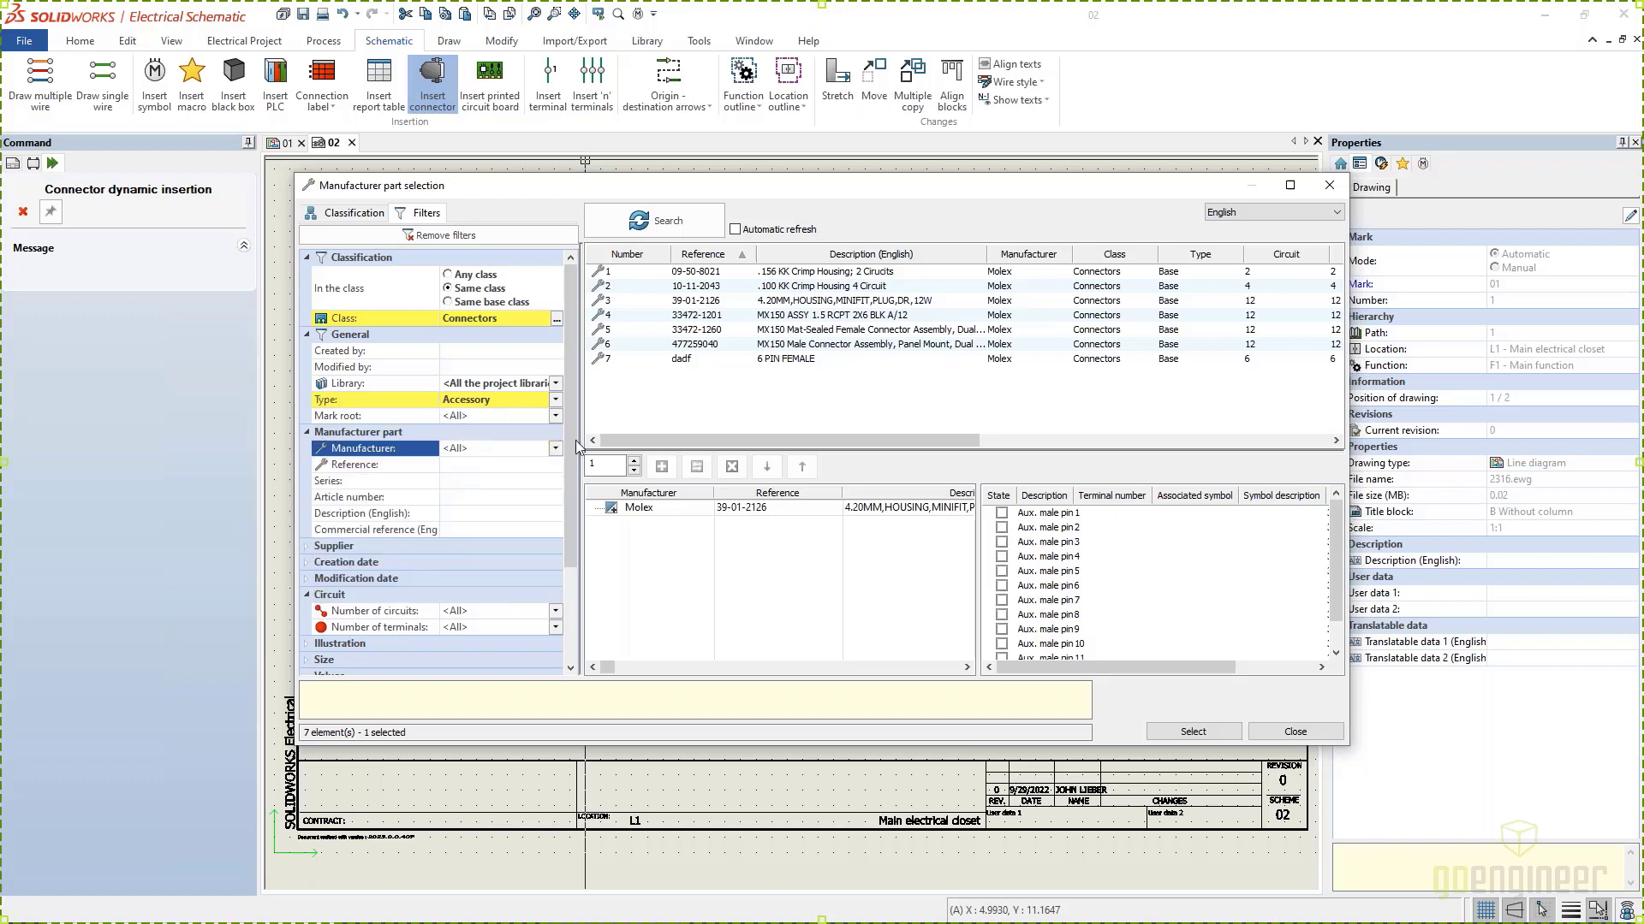
{"action": "left_click", "coordinate": [672, 226]}
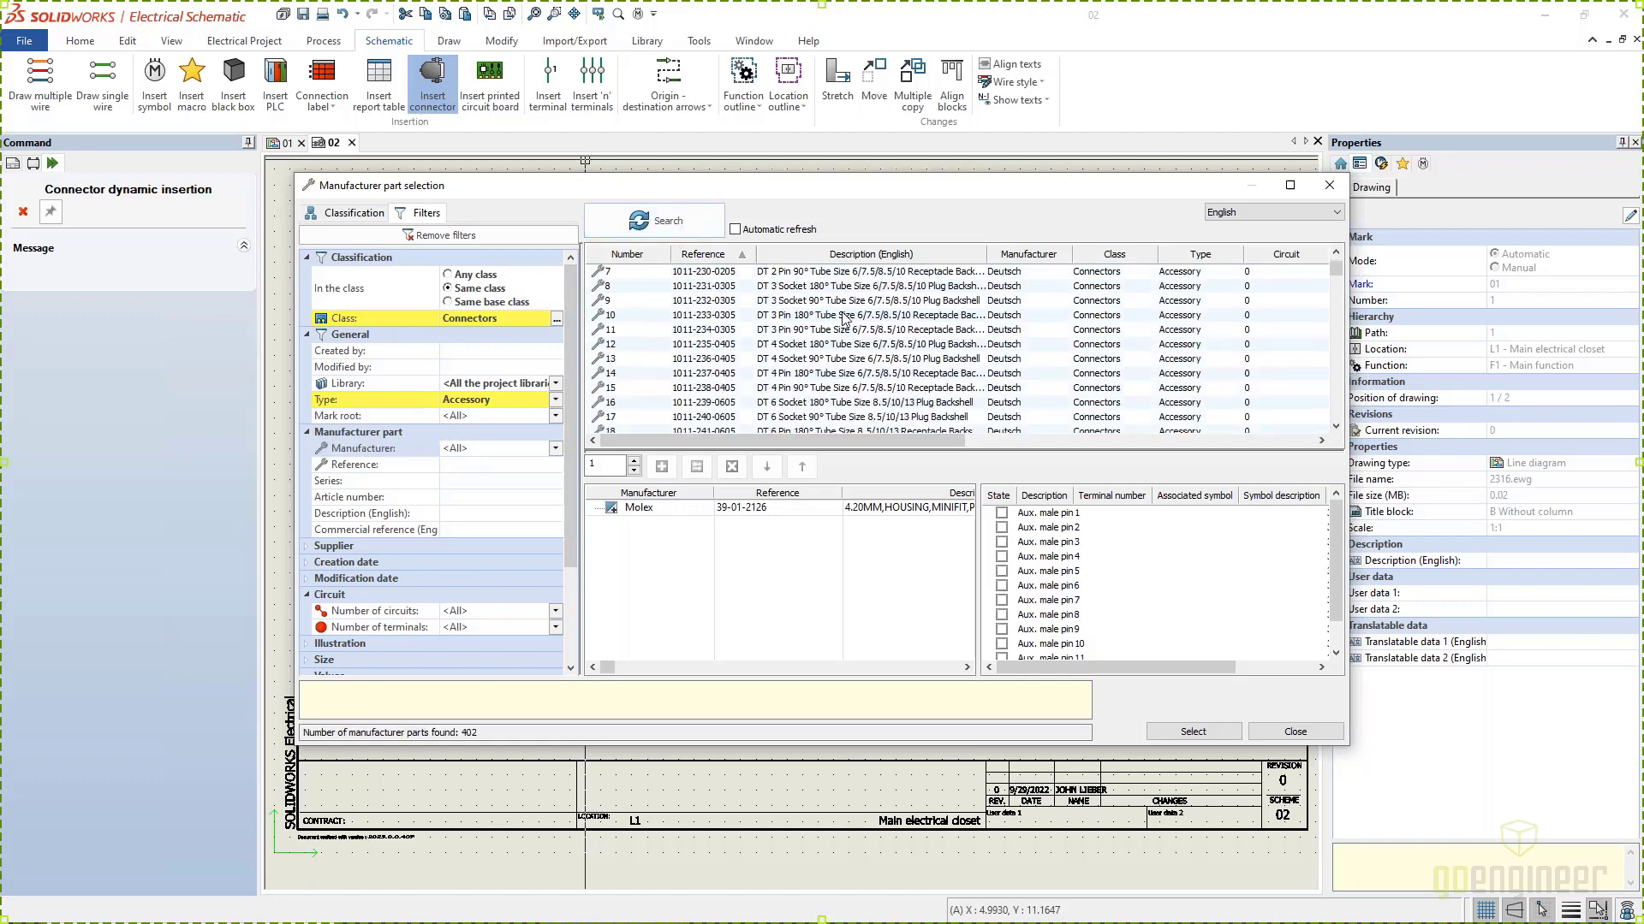
Step: Look through the listed connector accessories, such as backshells, dust caps, mounting clips, seal plugs and secondary locks
{"action": "scroll", "coordinate": [844, 318], "scroll_direction": "down", "scroll_amount": 5}
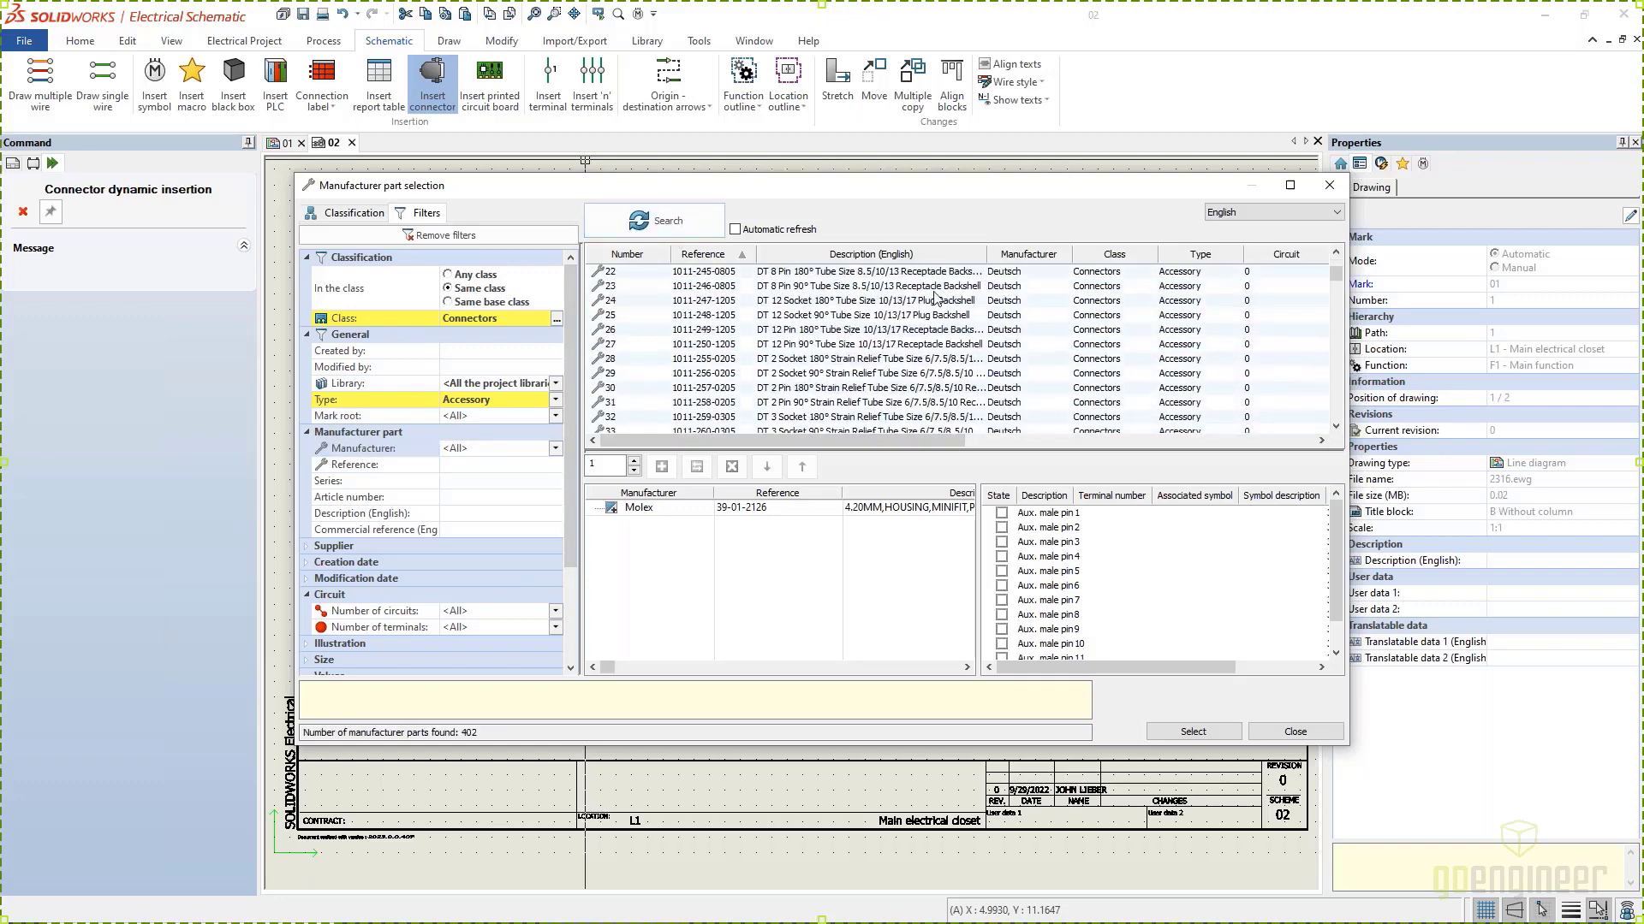
{"action": "scroll", "coordinate": [953, 354], "scroll_direction": "down", "scroll_amount": 3}
{"action": "scroll", "coordinate": [905, 396], "scroll_direction": "down", "scroll_amount": 3}
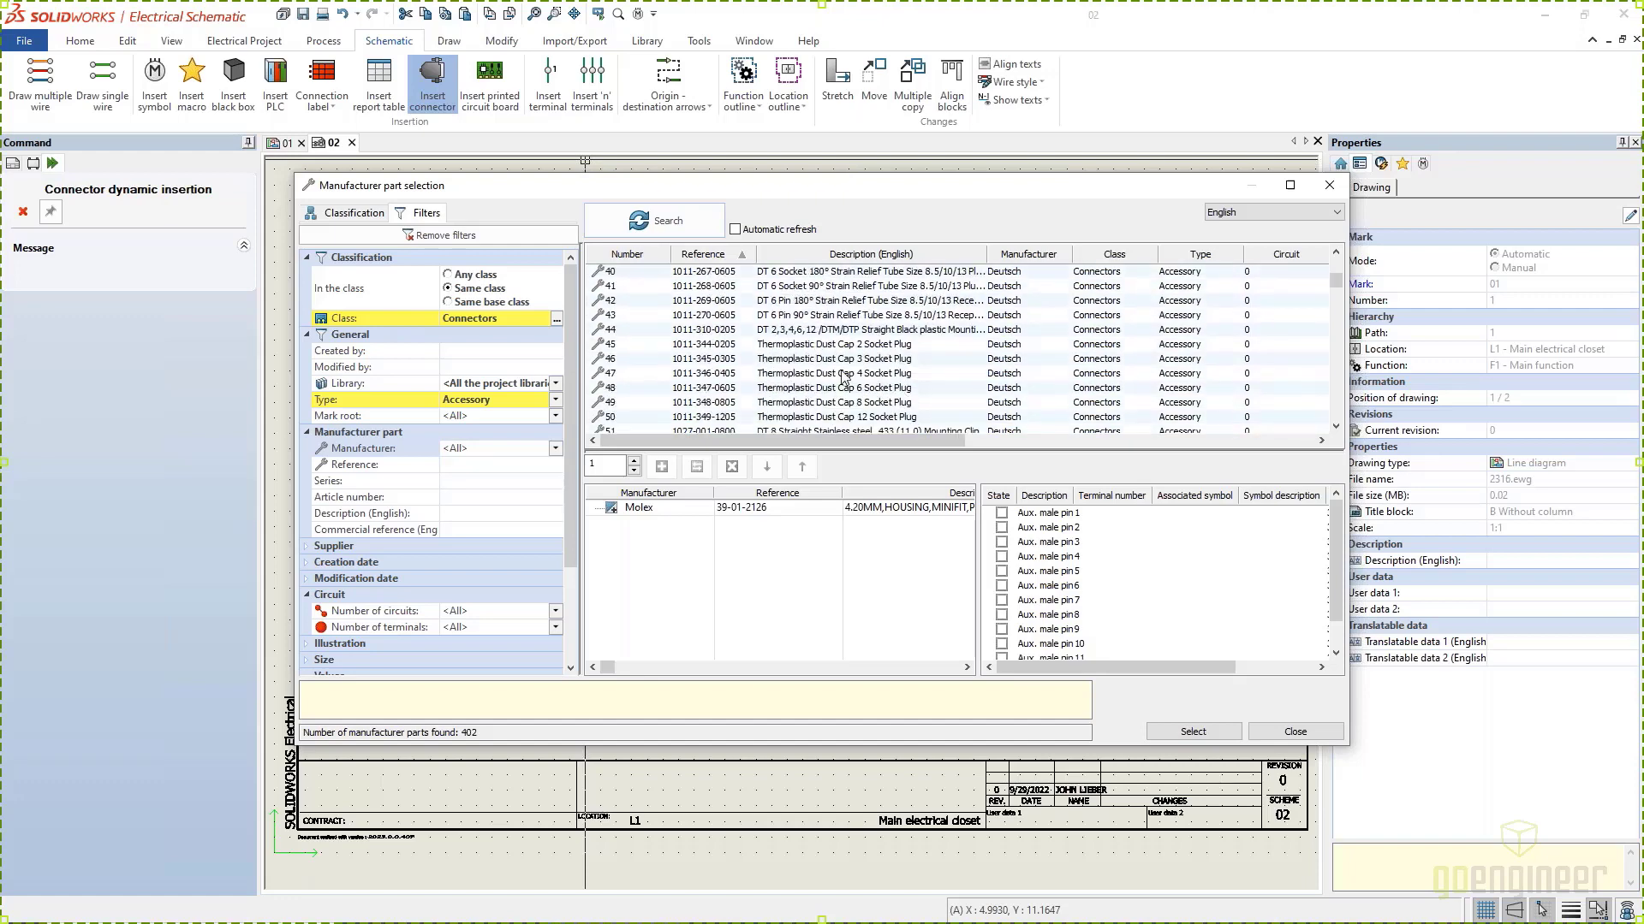
{"action": "scroll", "coordinate": [933, 386], "scroll_direction": "down", "scroll_amount": 2}
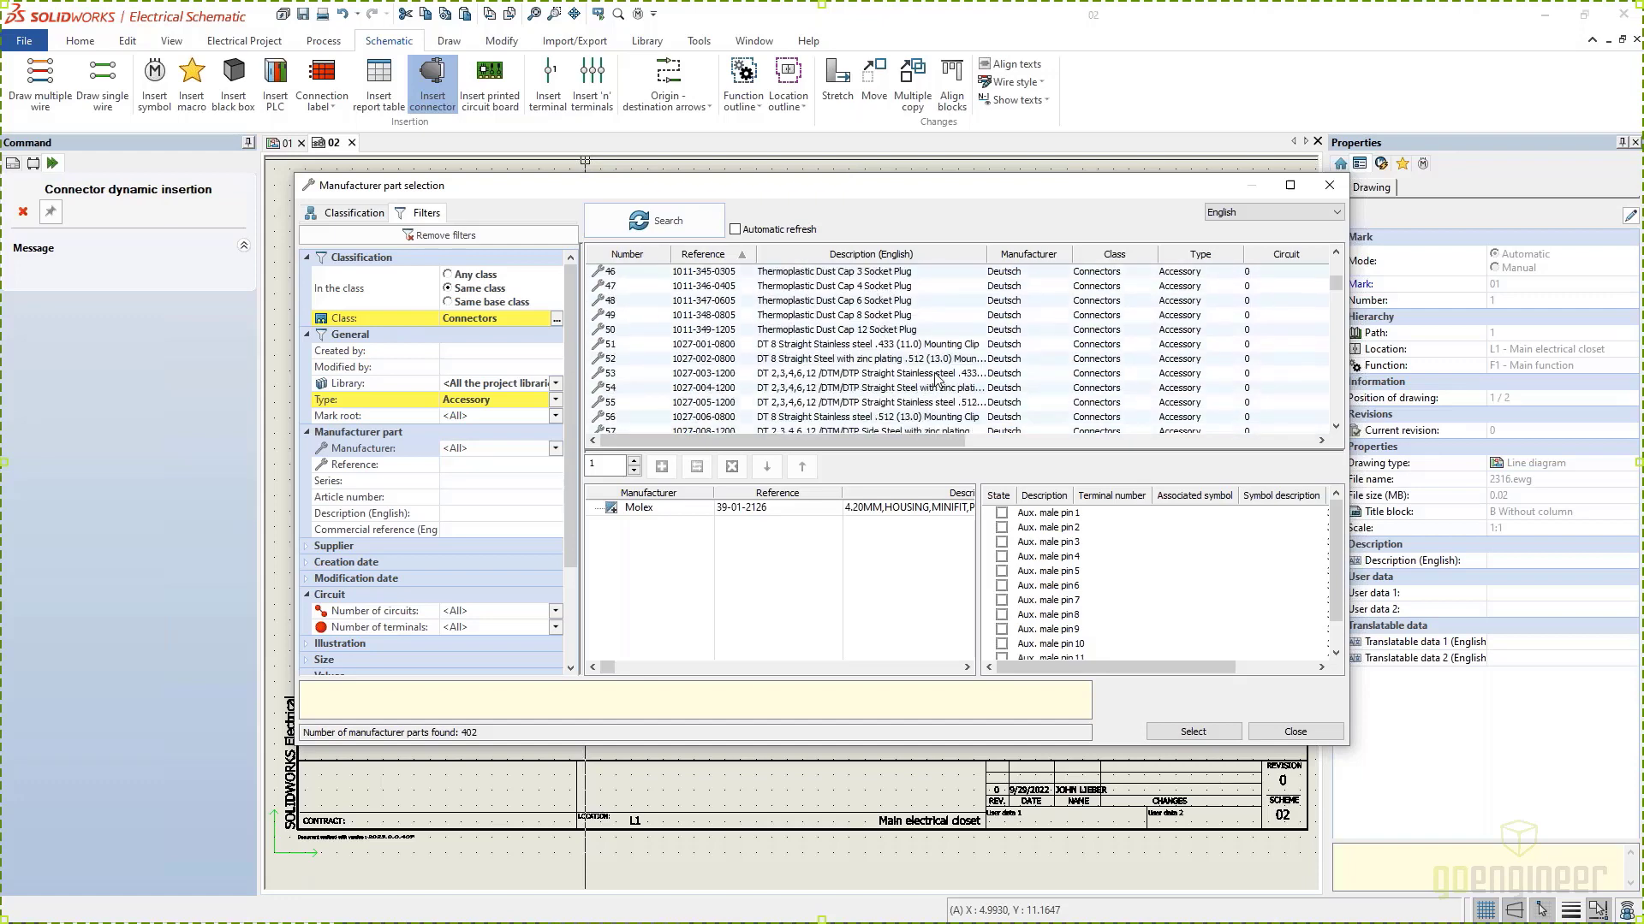
{"action": "scroll", "coordinate": [903, 363], "scroll_direction": "down", "scroll_amount": 3}
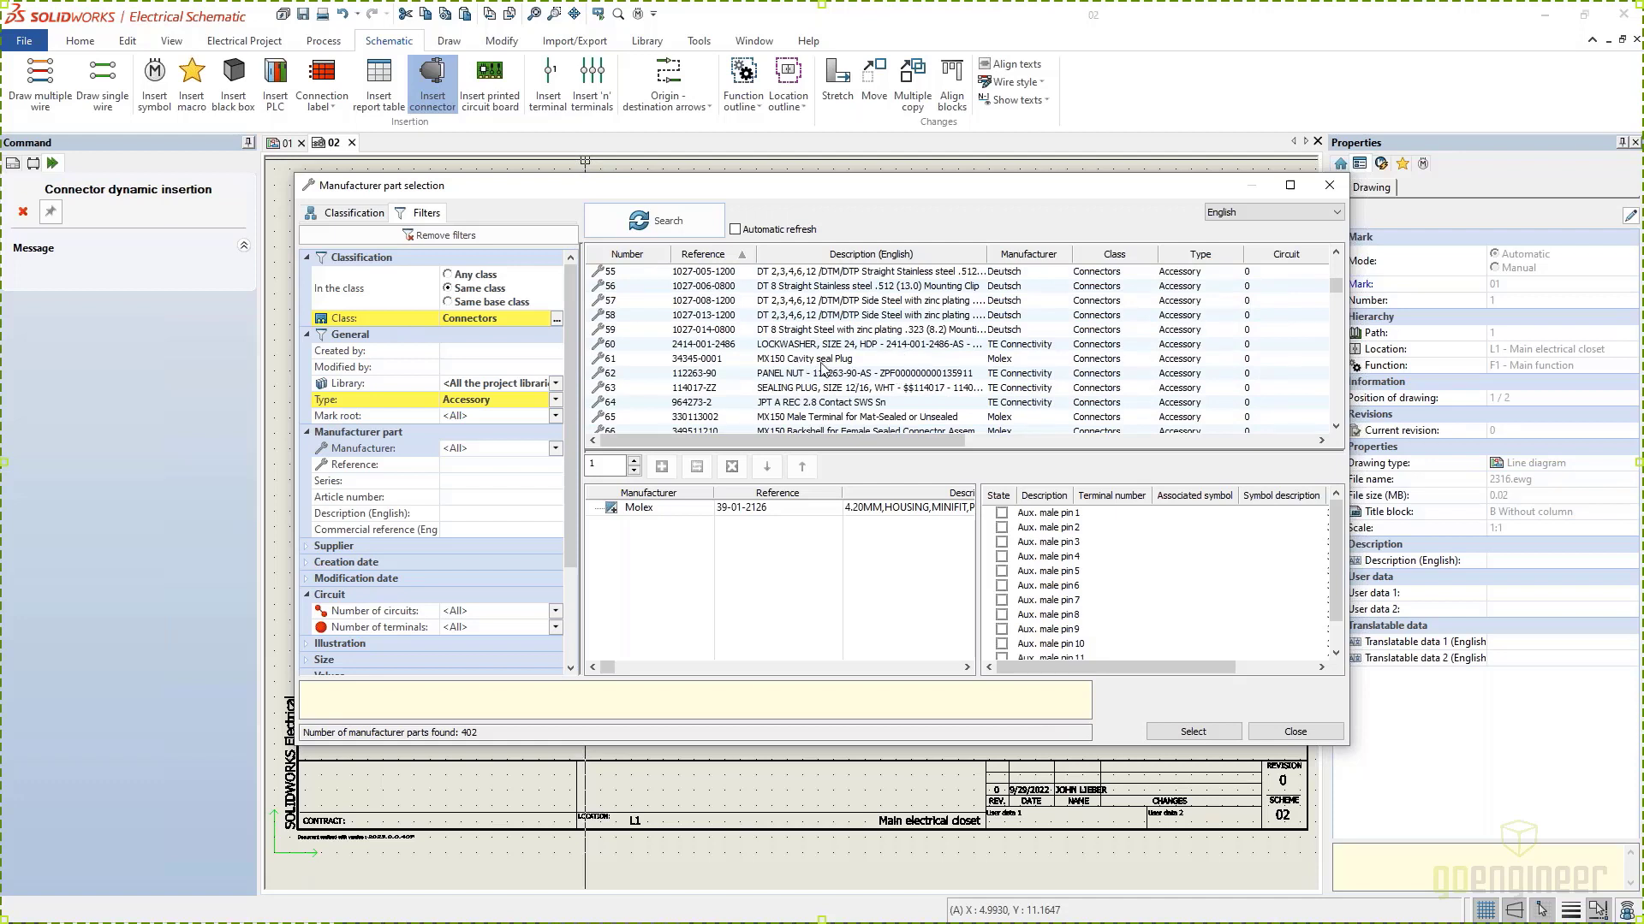
{"action": "scroll", "coordinate": [912, 381], "scroll_direction": "down", "scroll_amount": 3}
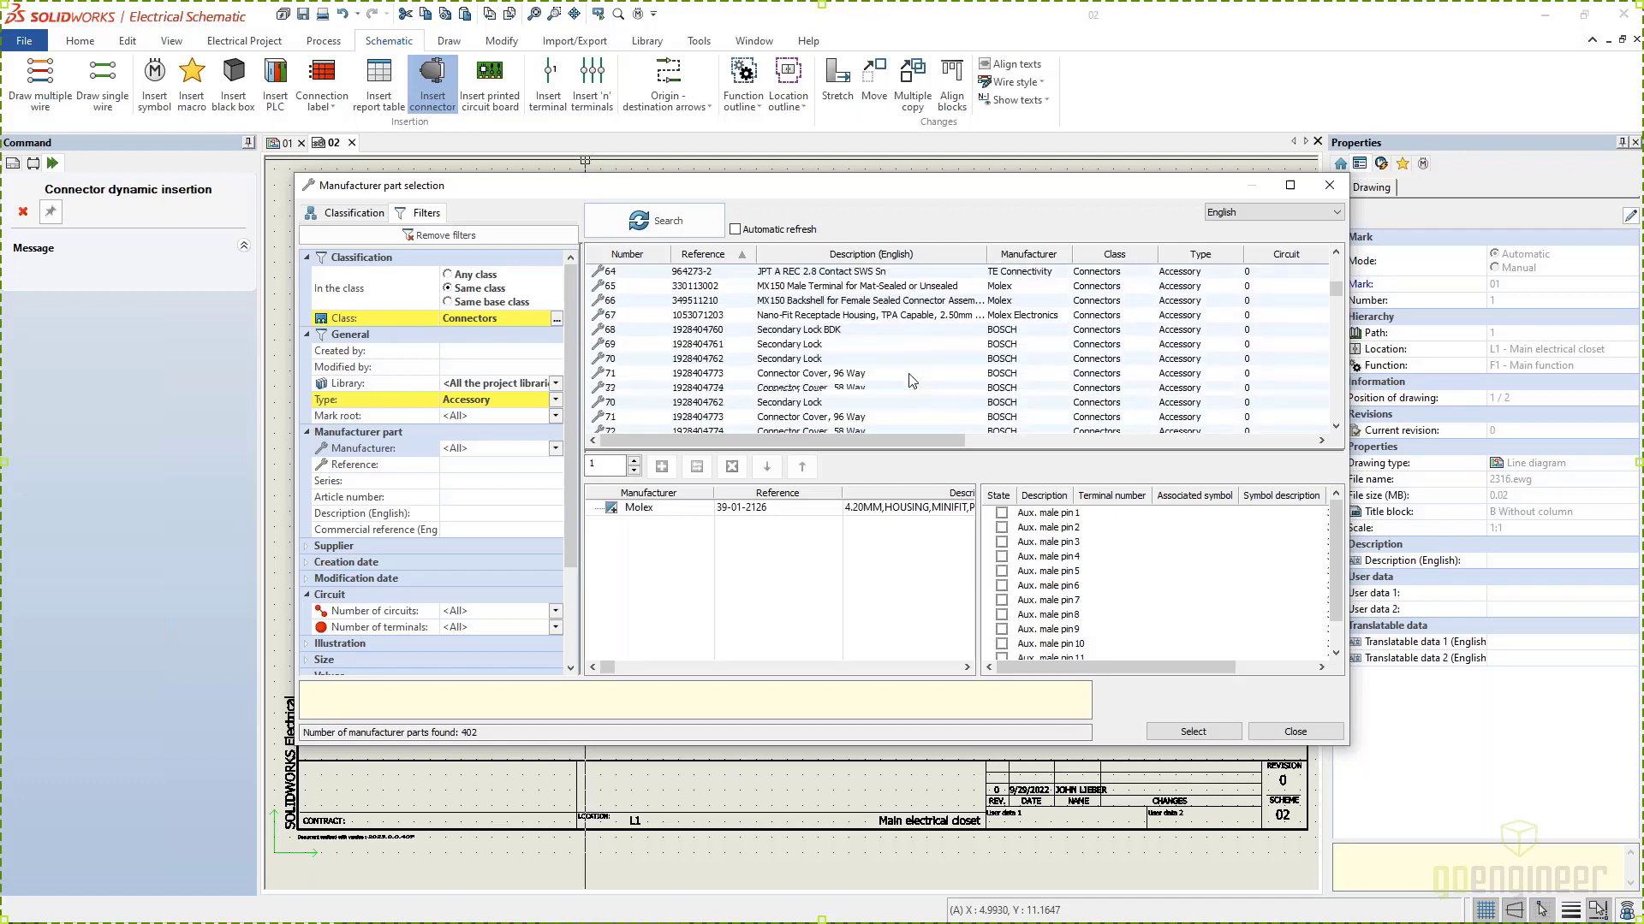
{"action": "scroll", "coordinate": [912, 381], "scroll_direction": "down", "scroll_amount": 1}
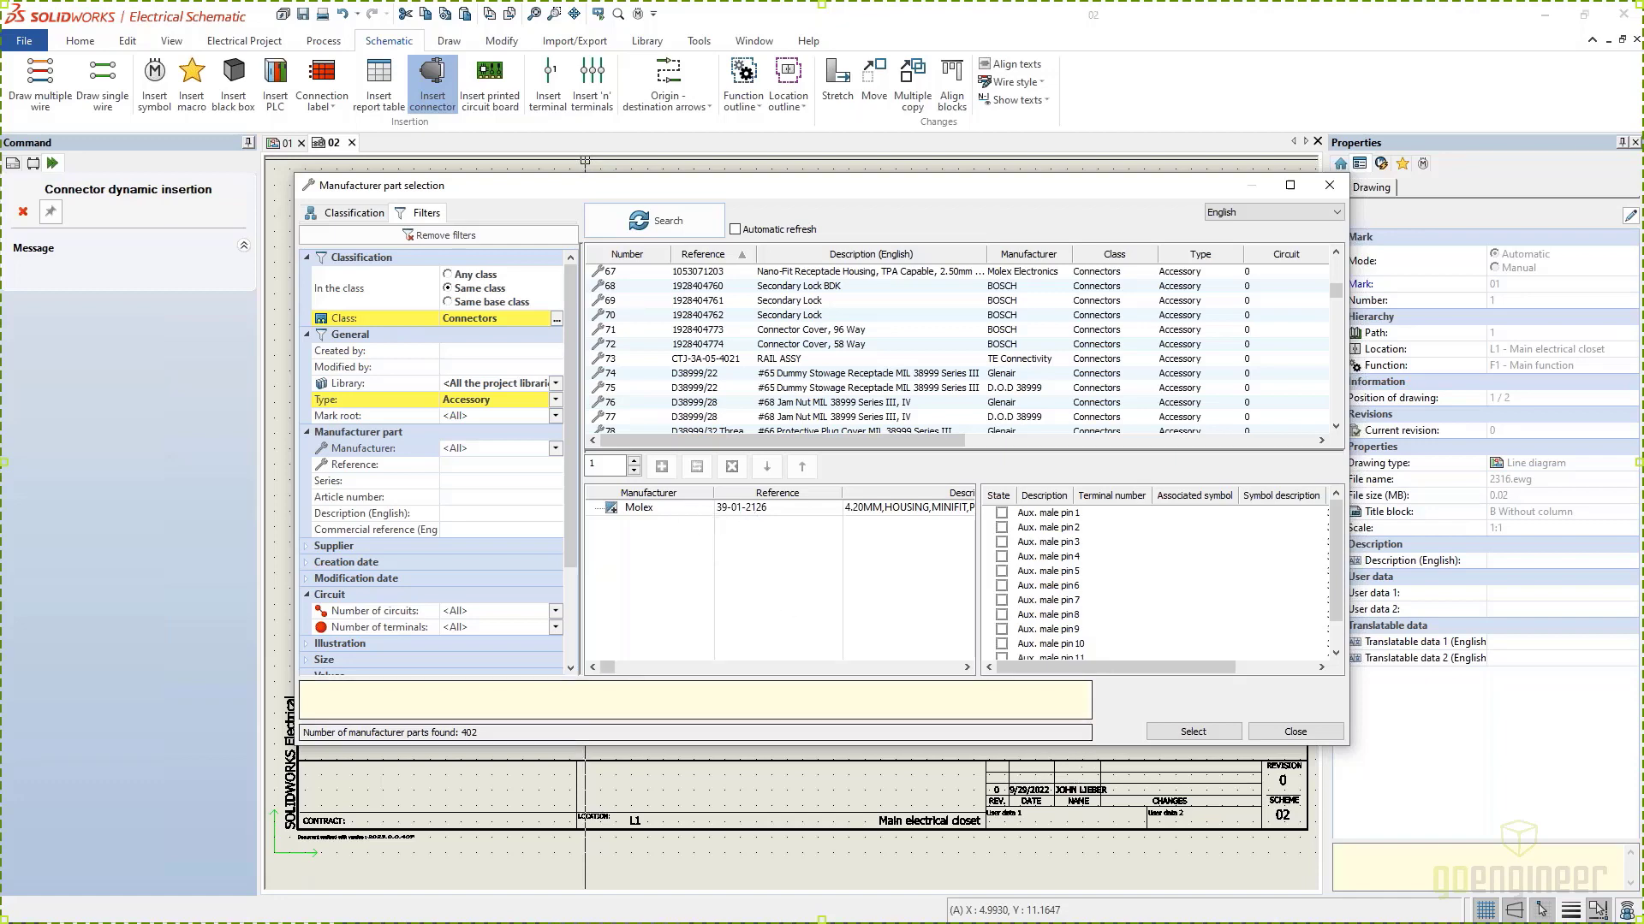
Step: Confirm the manufacturer part selection, set the connector's mark root to CON and accept the component properties
{"action": "left_click", "coordinate": [1195, 730]}
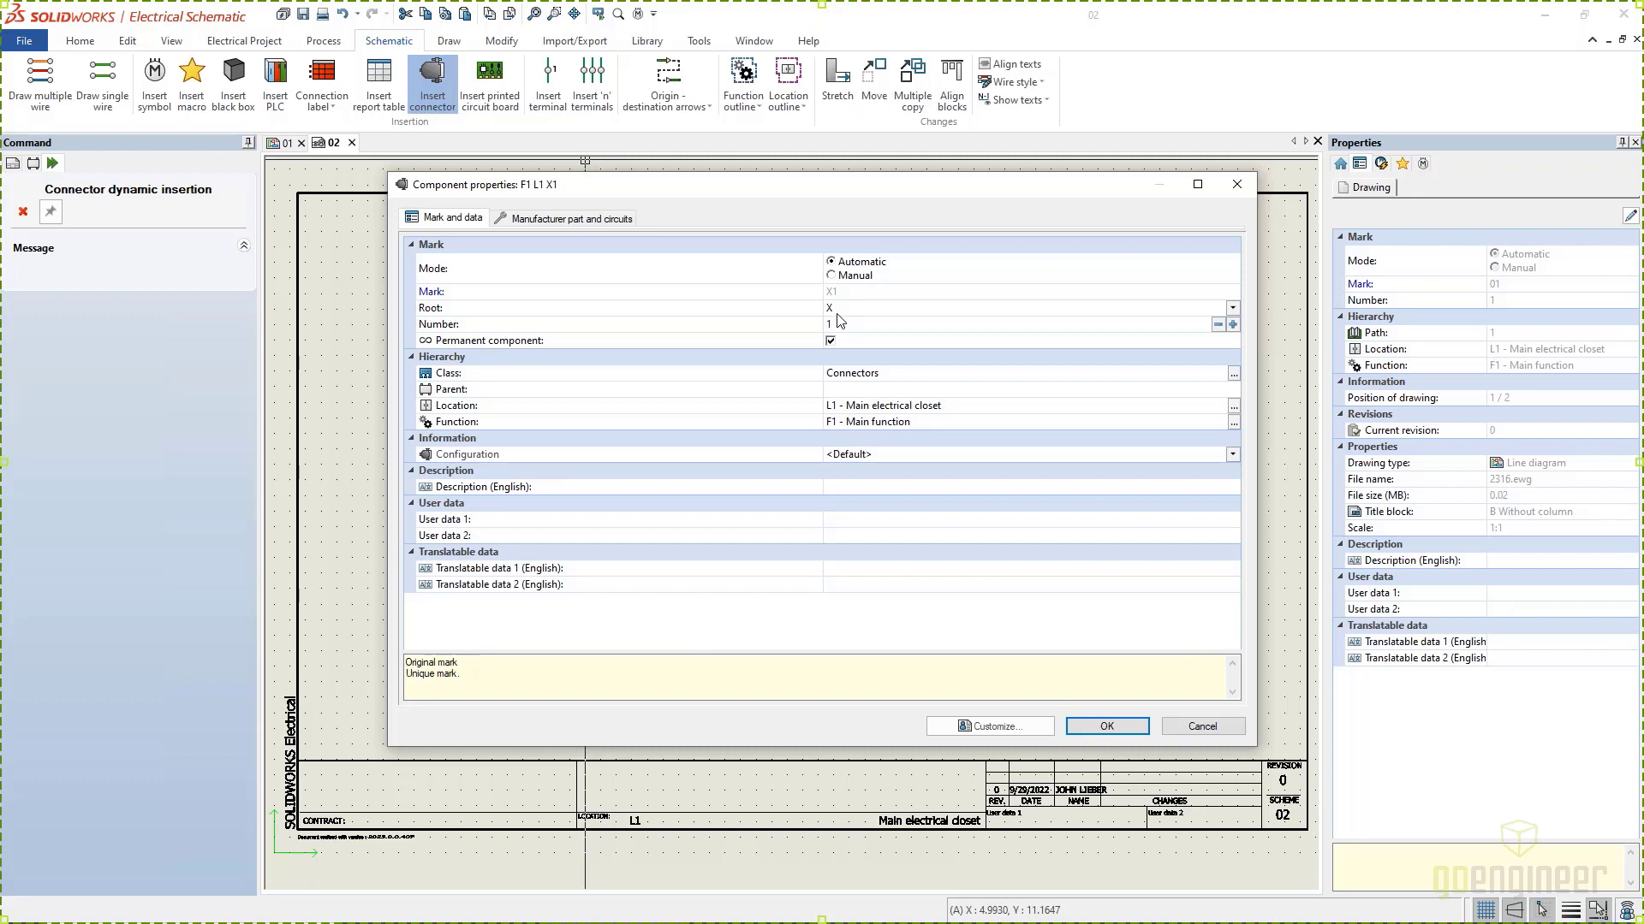
{"action": "left_click", "coordinate": [858, 315]}
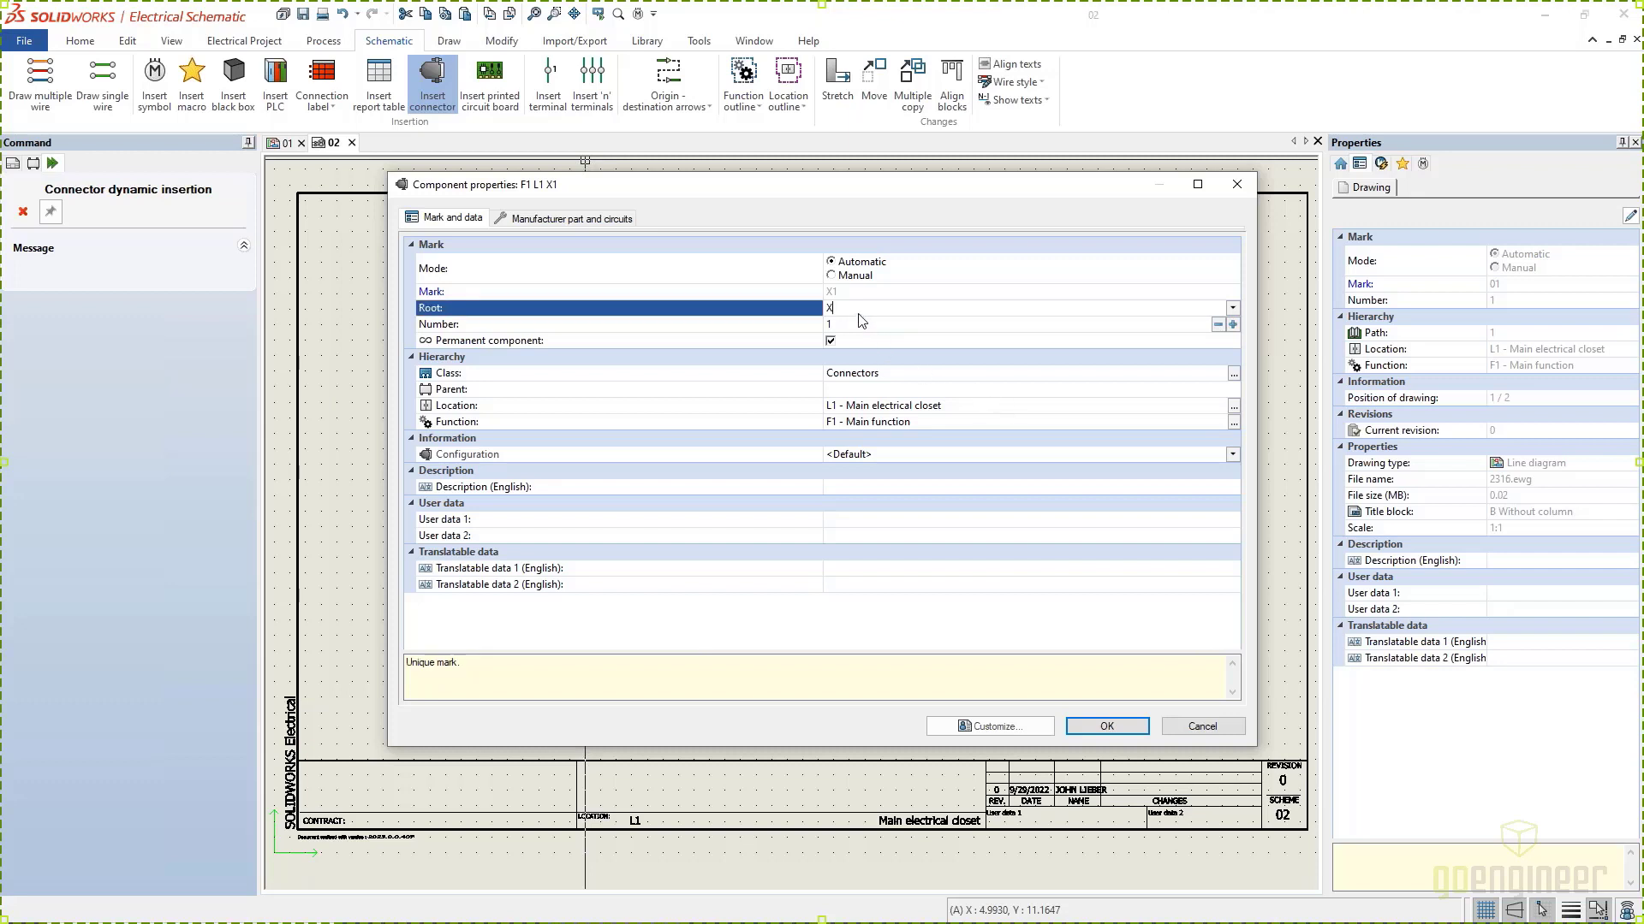
{"action": "key", "text": "BackSpace"}
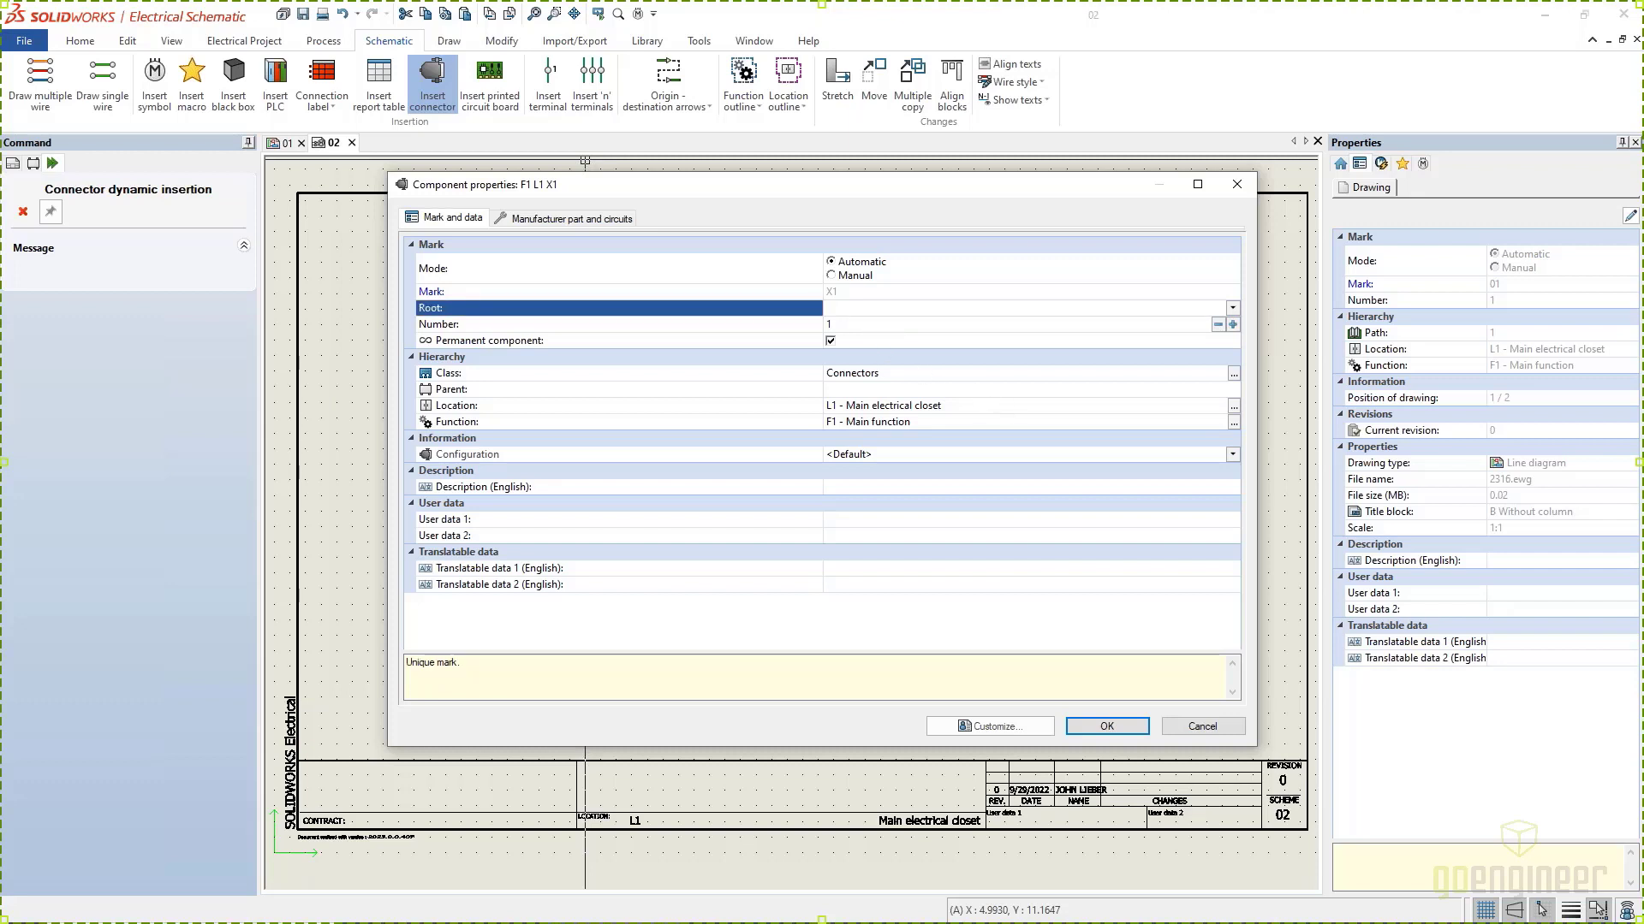
{"action": "type", "text": "CON"}
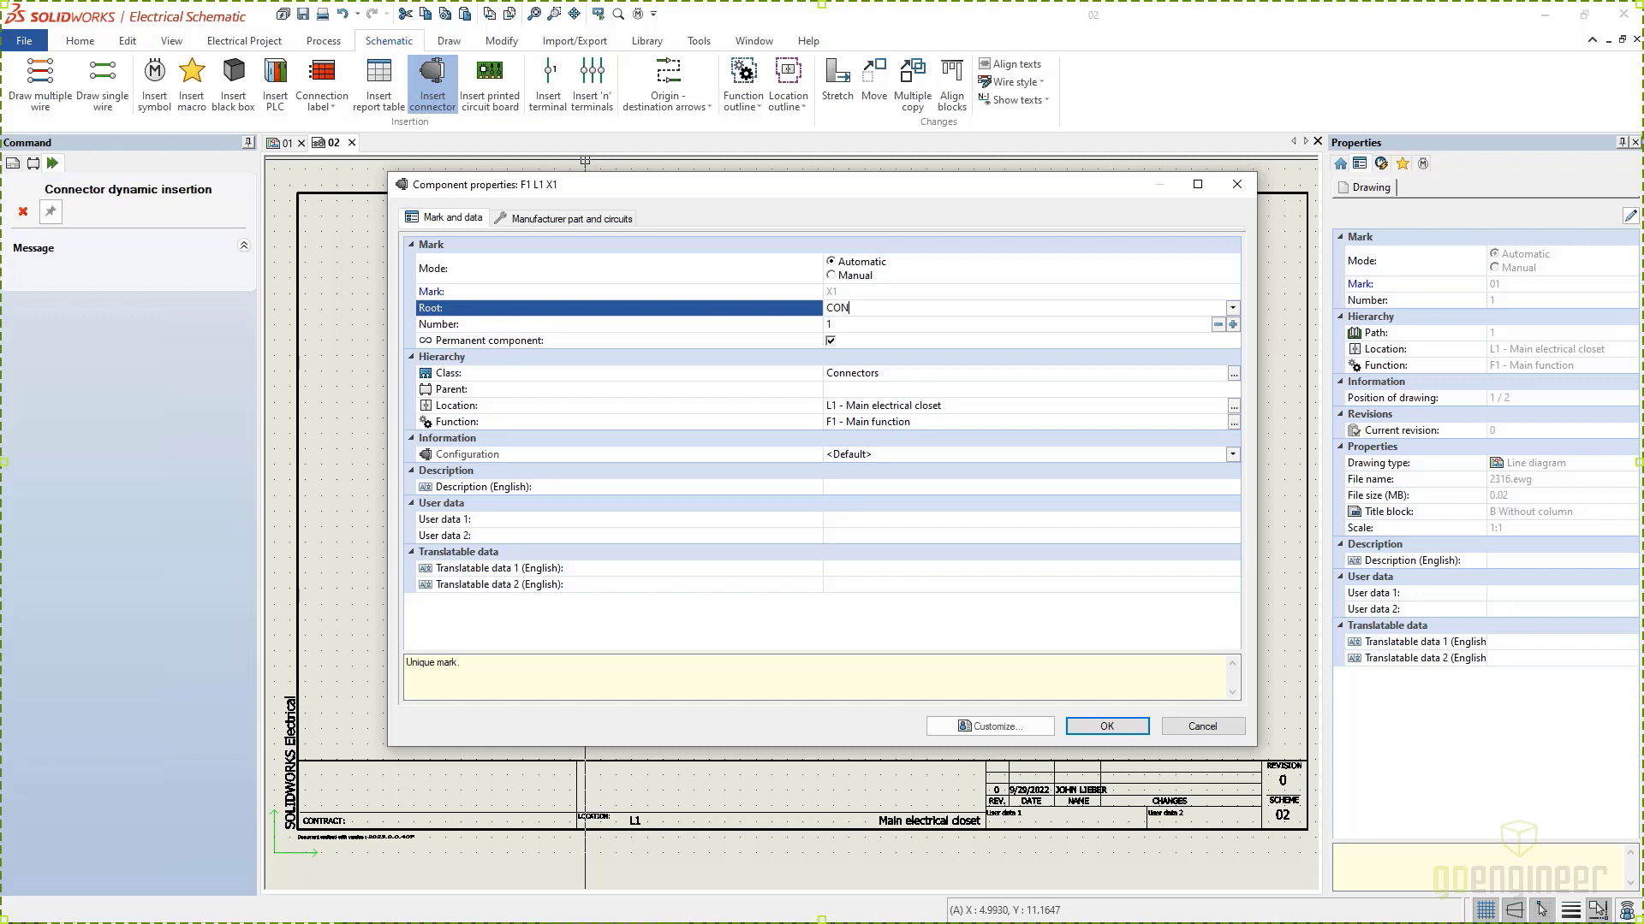
{"action": "key", "text": "Return"}
{"action": "left_click", "coordinate": [1124, 727]}
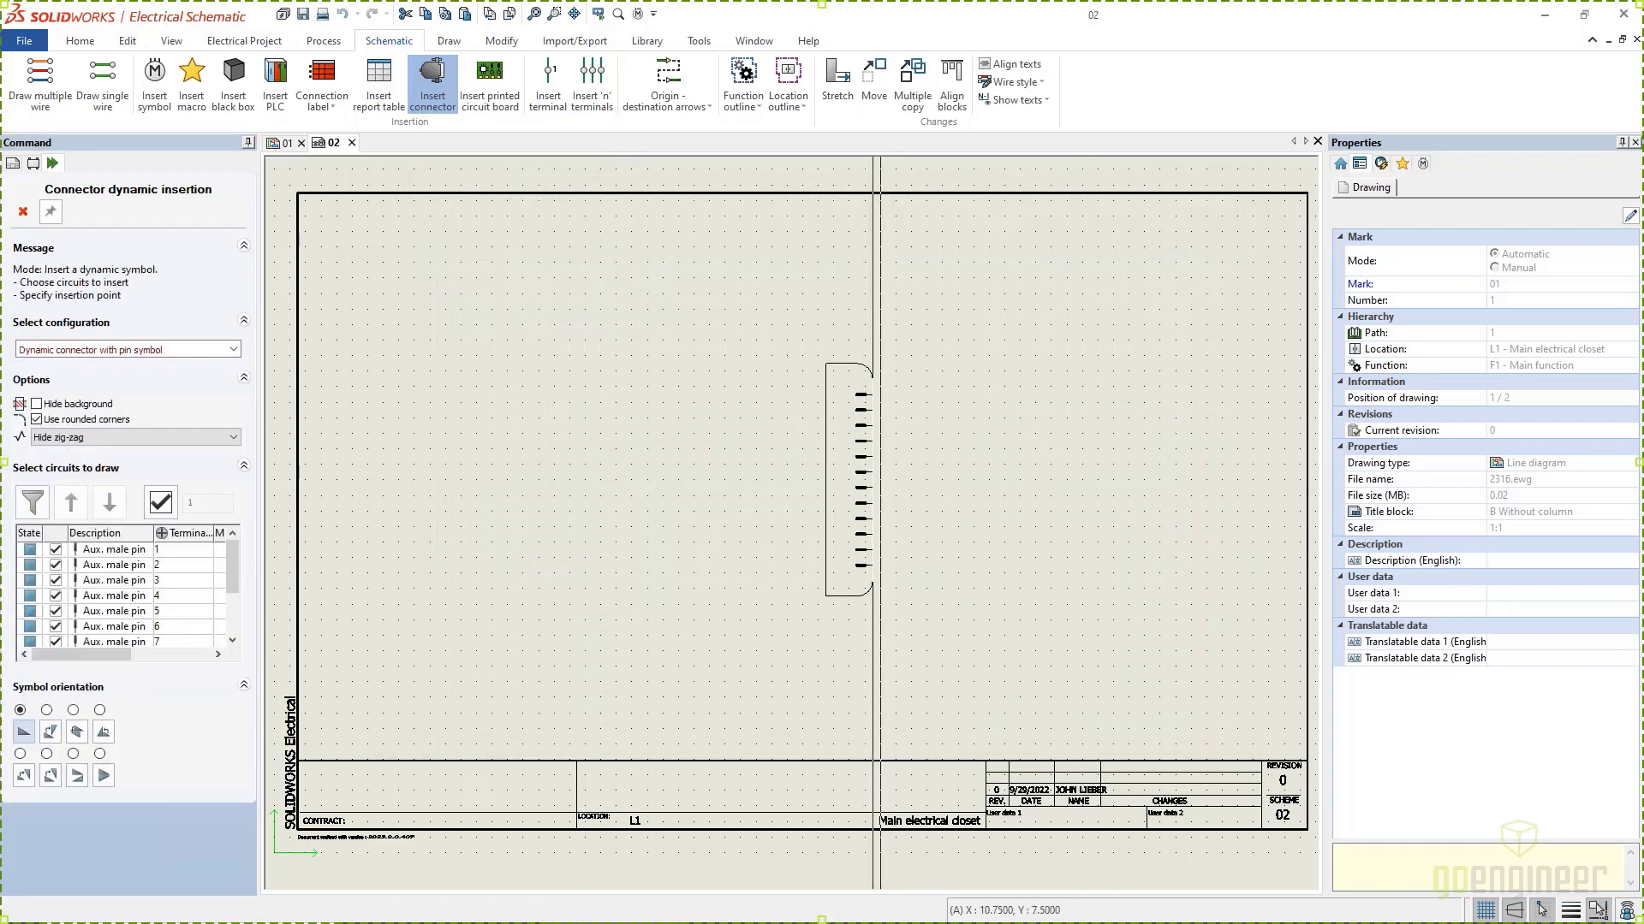
Step: Set the configuration to <Select symbol to insert>, browse the Connectors symbols in the symbol selector and close it without choosing one
{"action": "left_click", "coordinate": [154, 349]}
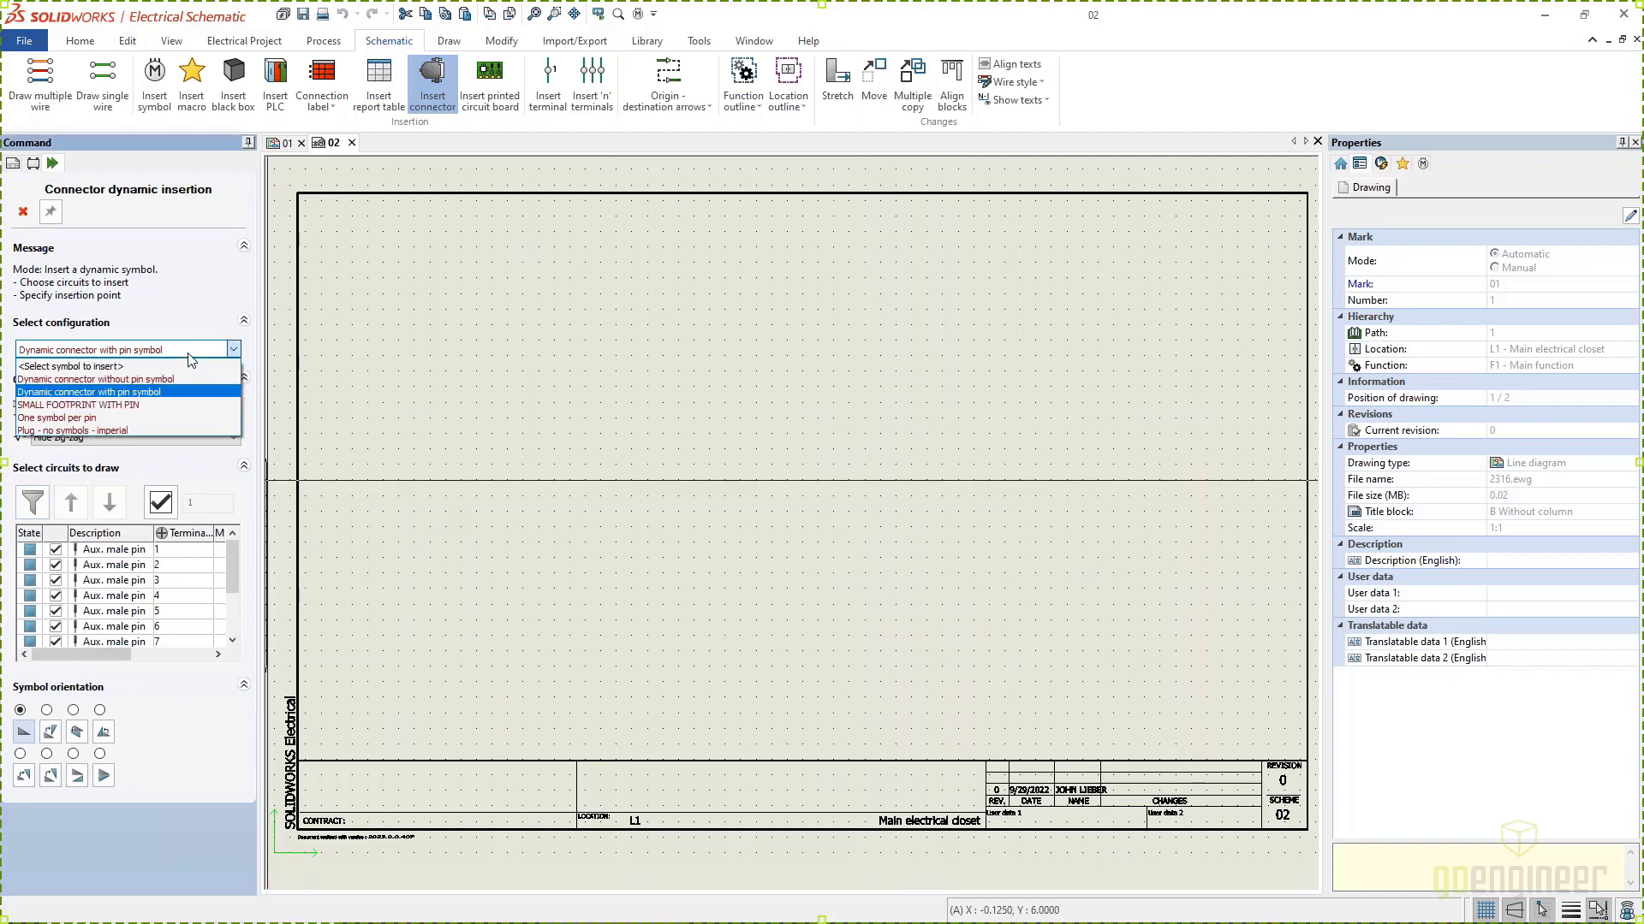
{"action": "left_click", "coordinate": [155, 372]}
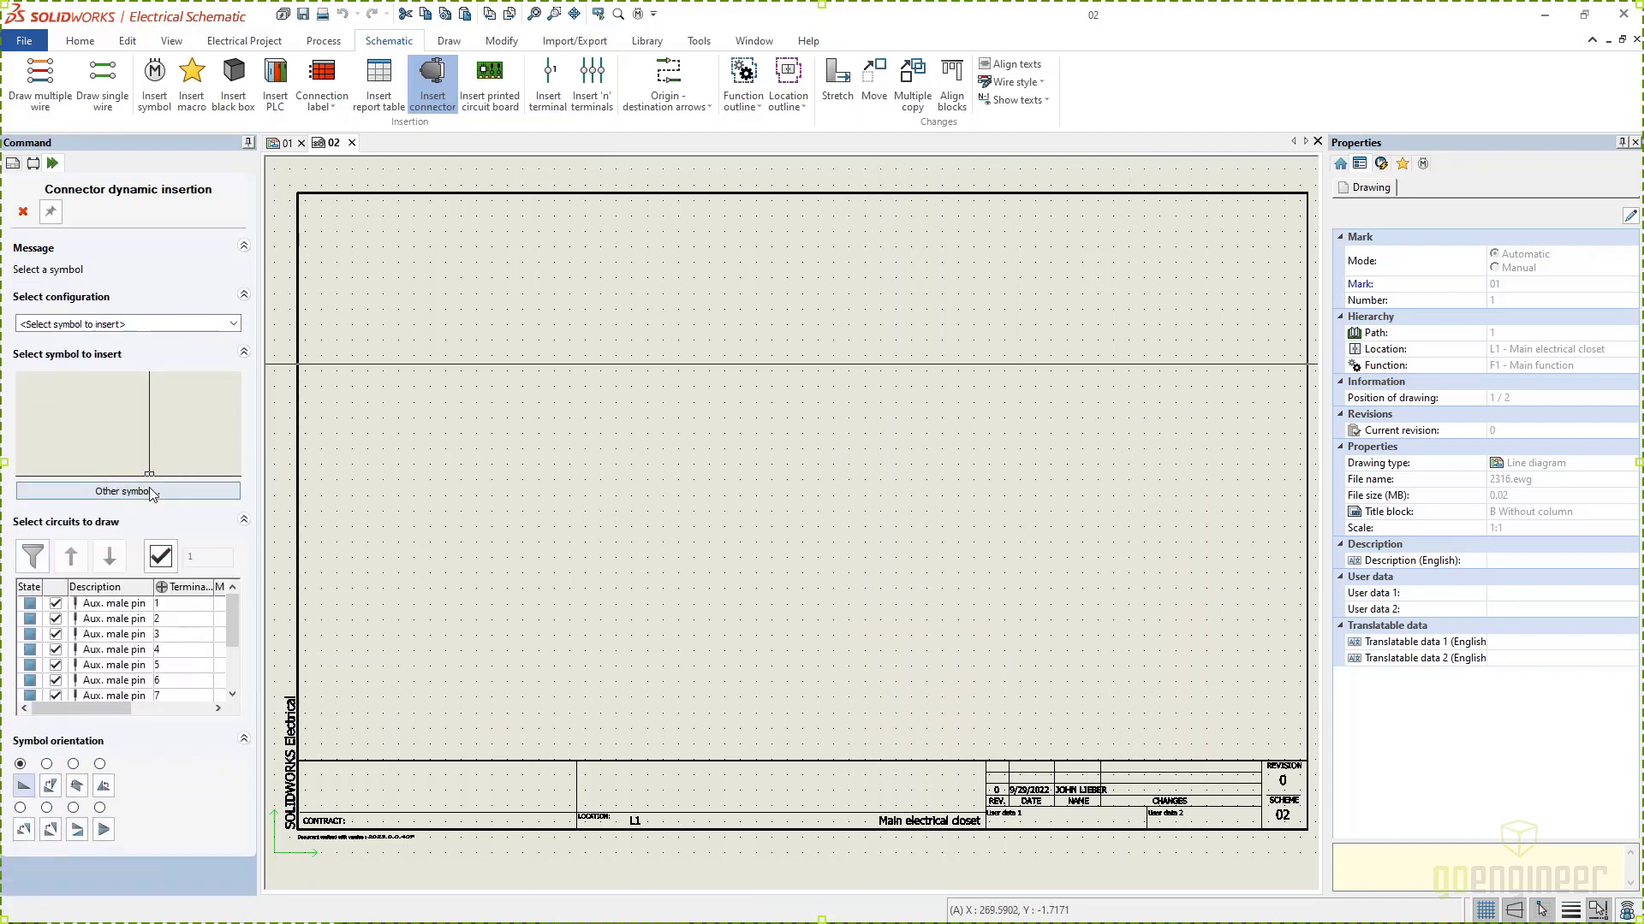
{"action": "left_click", "coordinate": [149, 486]}
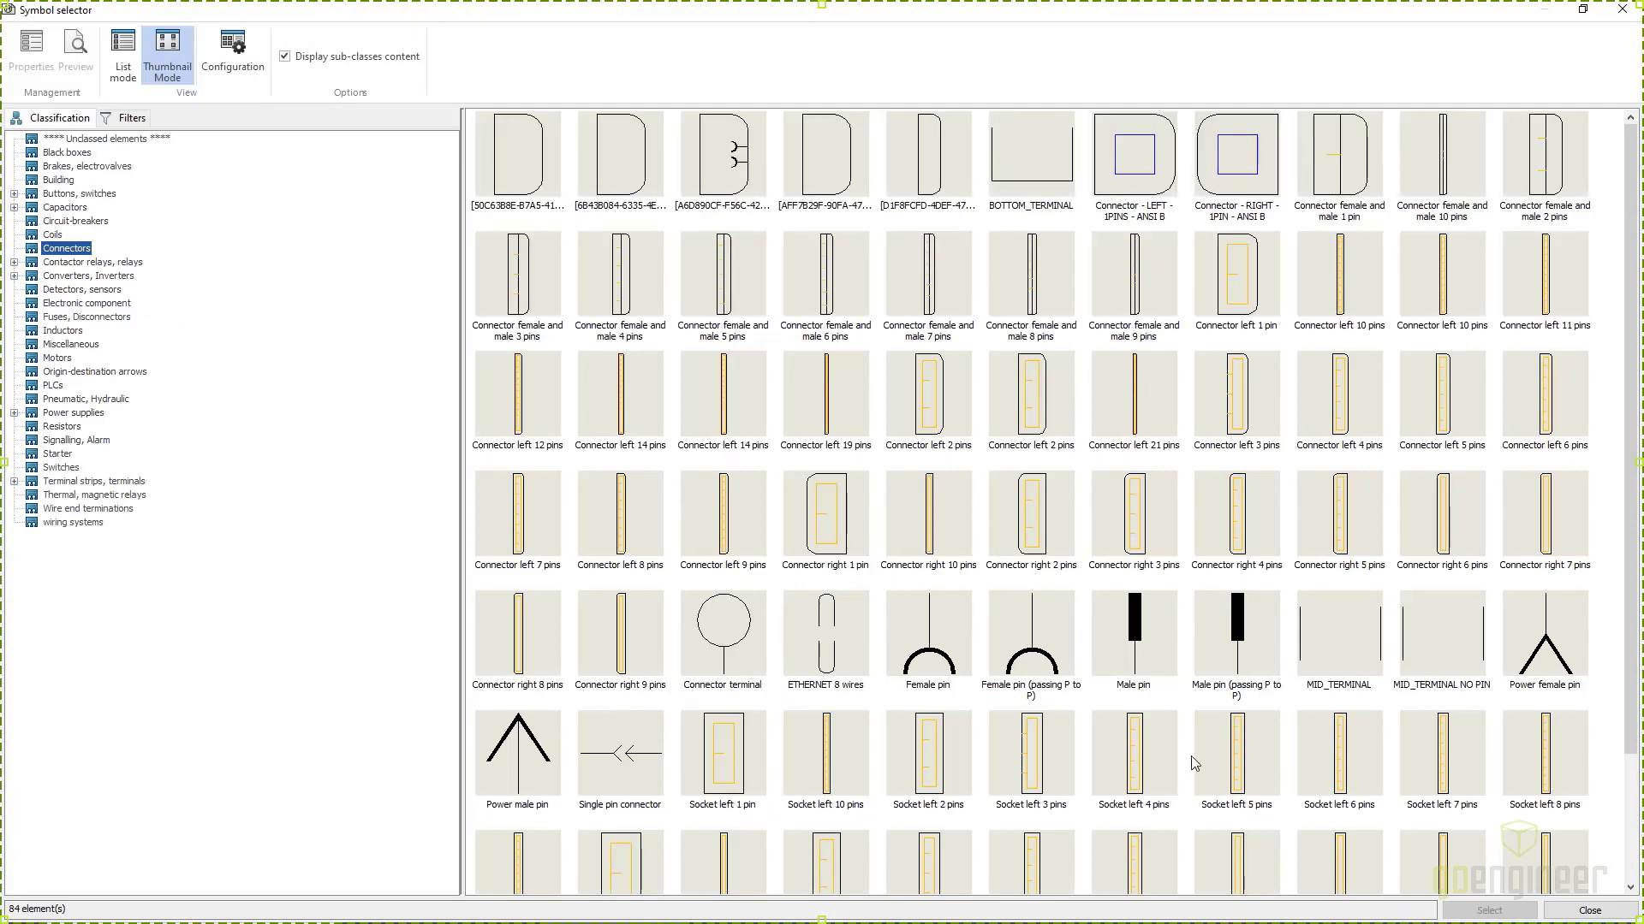
{"action": "scroll", "coordinate": [1194, 762], "scroll_direction": "down", "scroll_amount": 3}
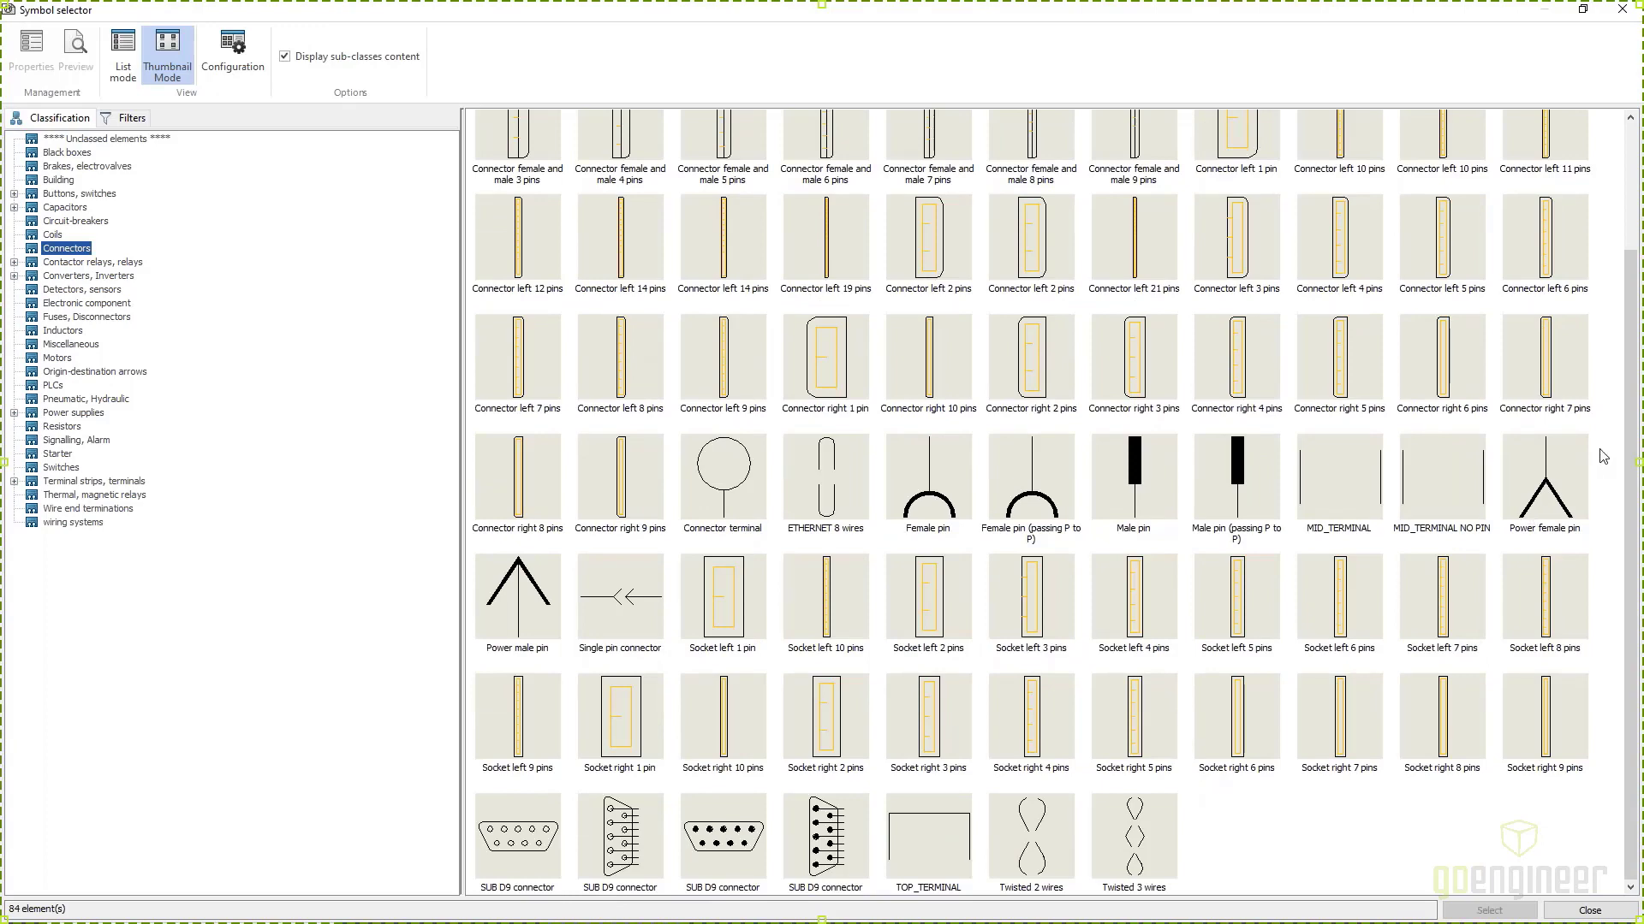
{"action": "left_click", "coordinate": [1622, 9]}
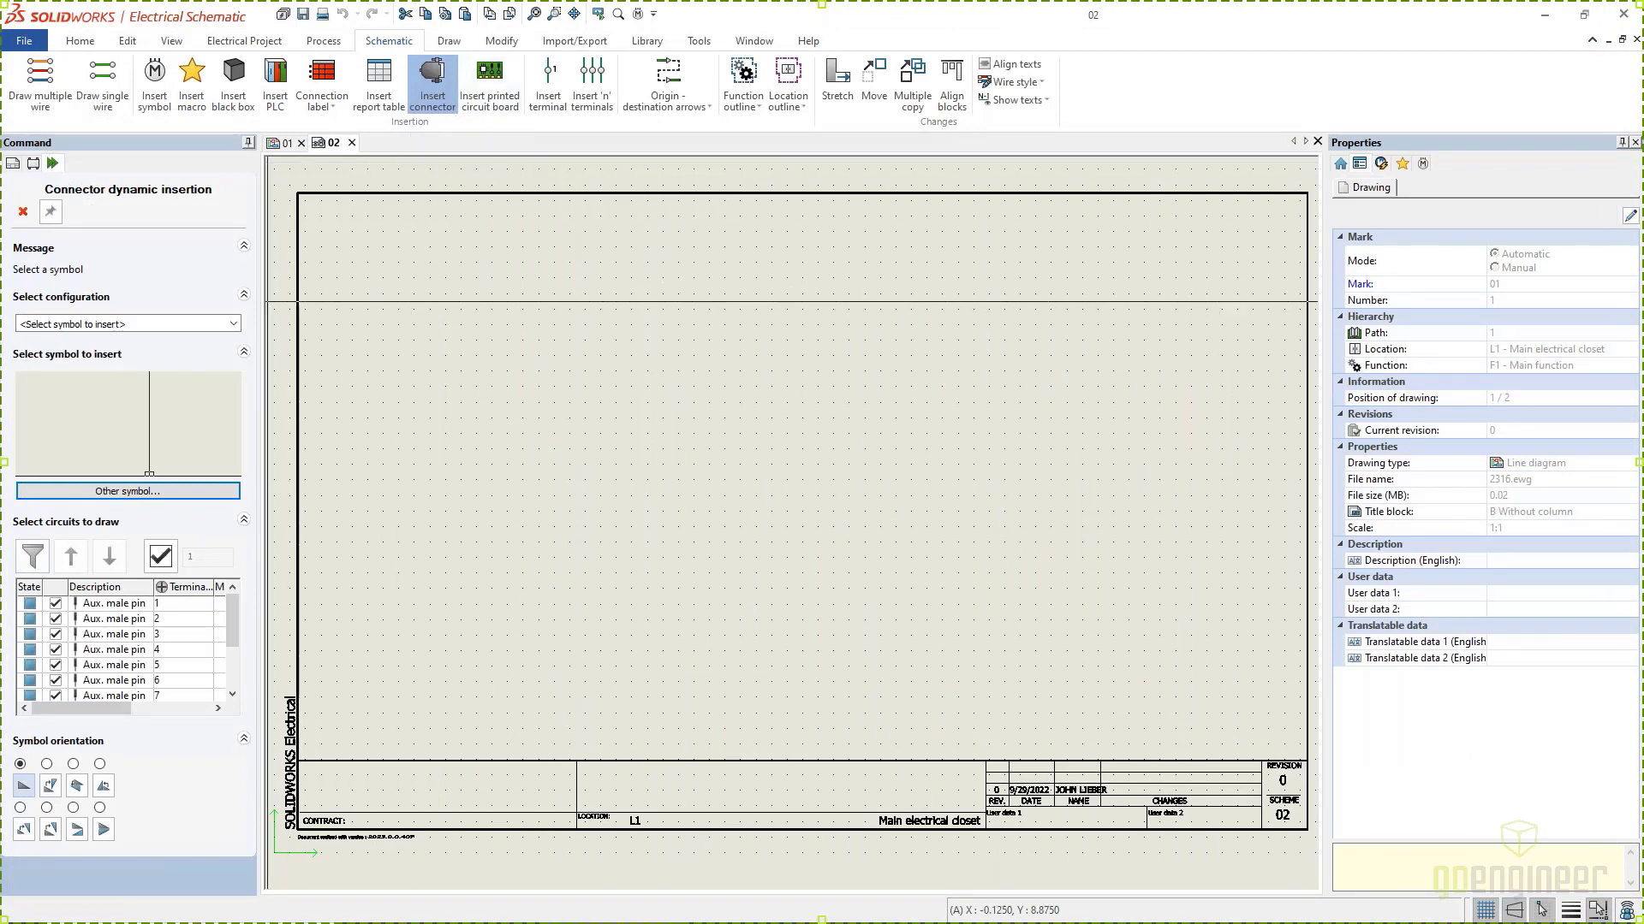
Step: Preview the Dynamic connector without pin symbol configuration, turning rounded corners off and back on
{"action": "left_click", "coordinate": [233, 323]}
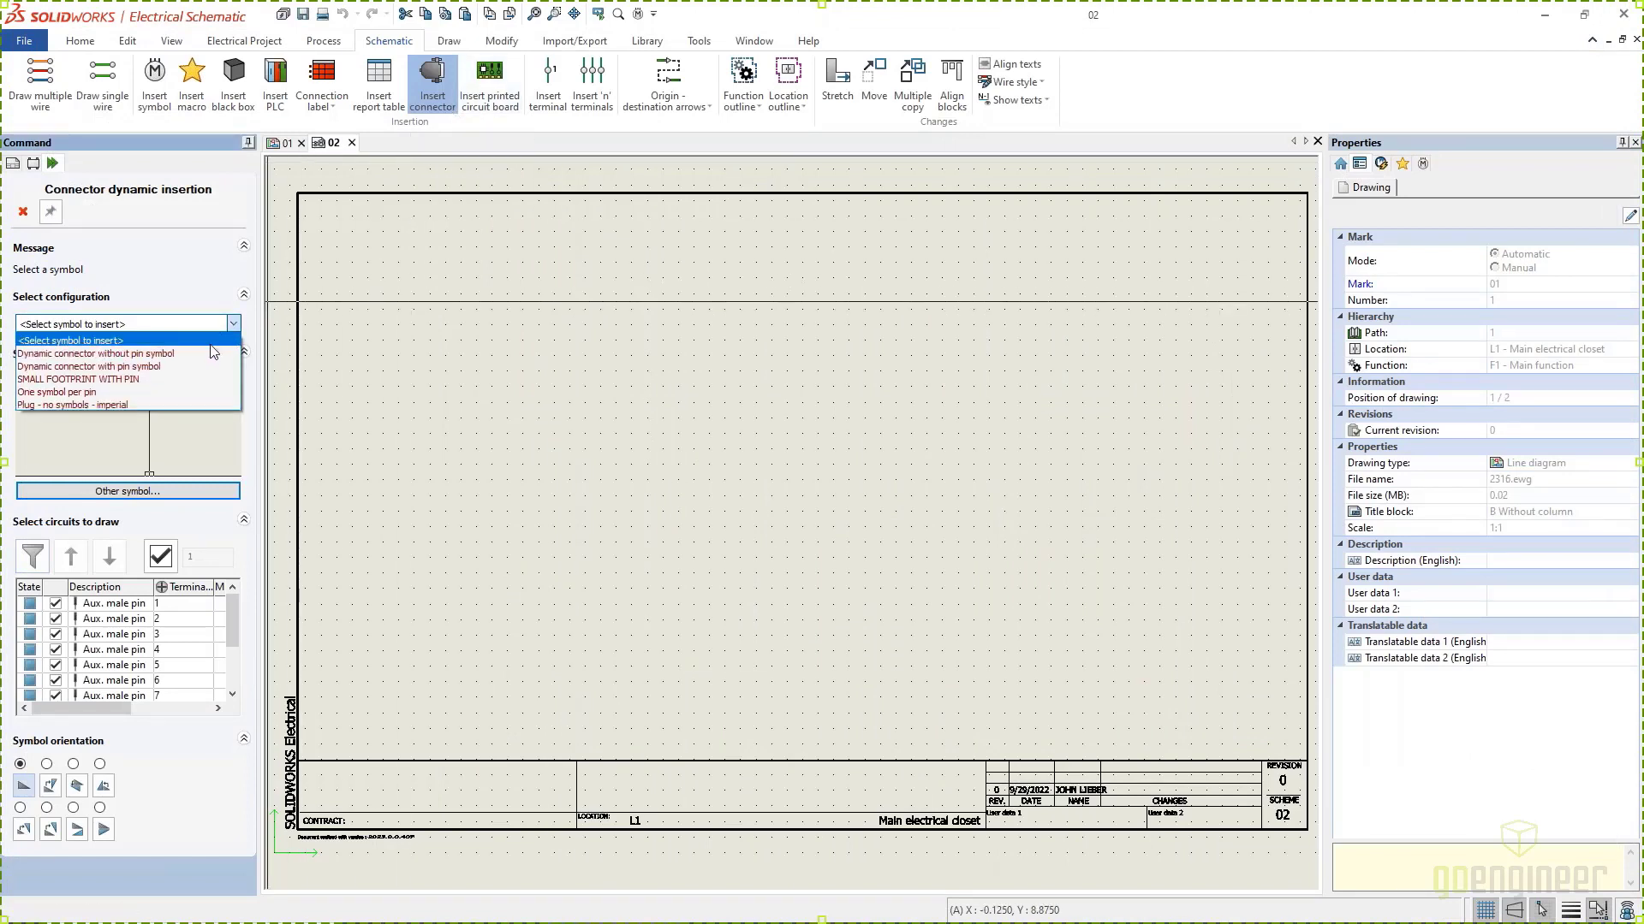
{"action": "left_click", "coordinate": [134, 355]}
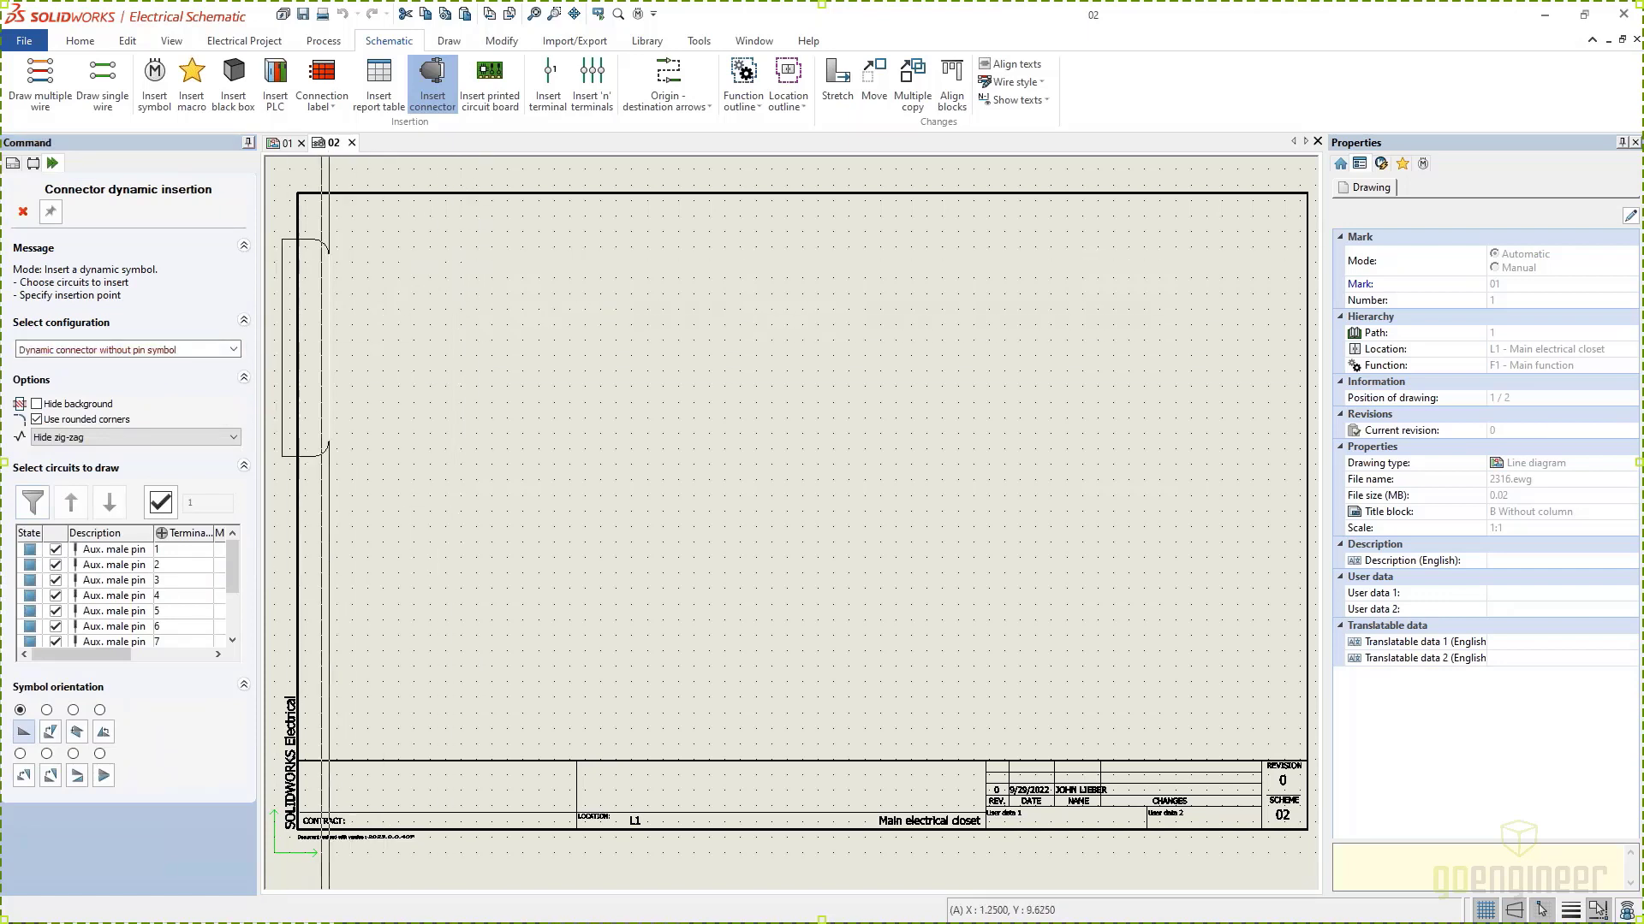
{"action": "left_click", "coordinate": [35, 418]}
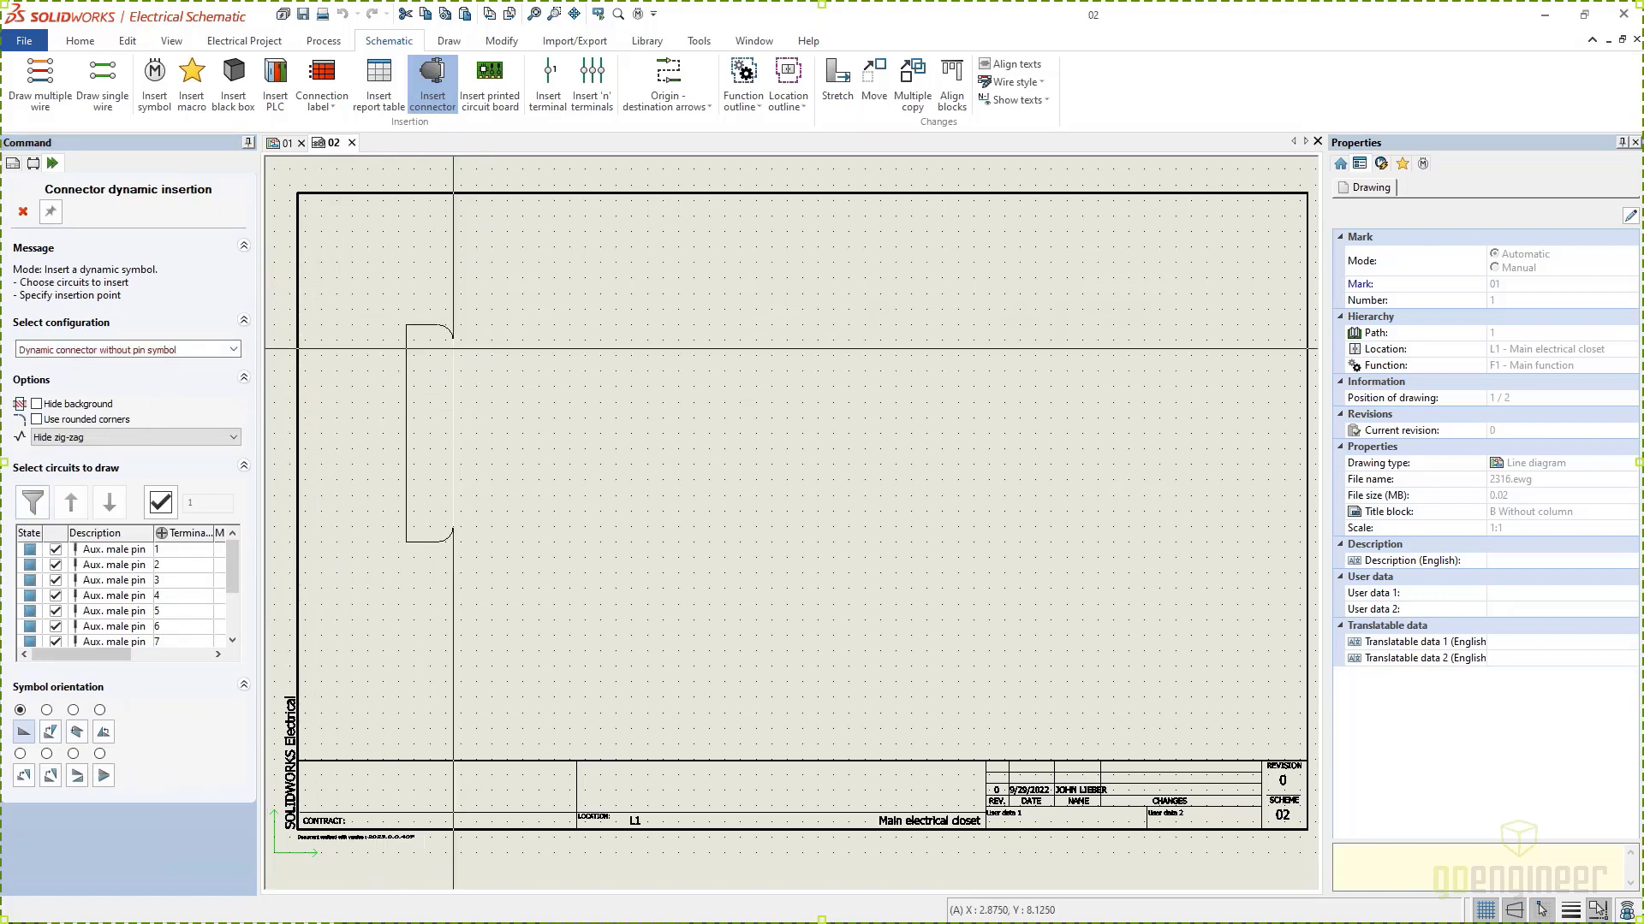
{"action": "left_click", "coordinate": [96, 420]}
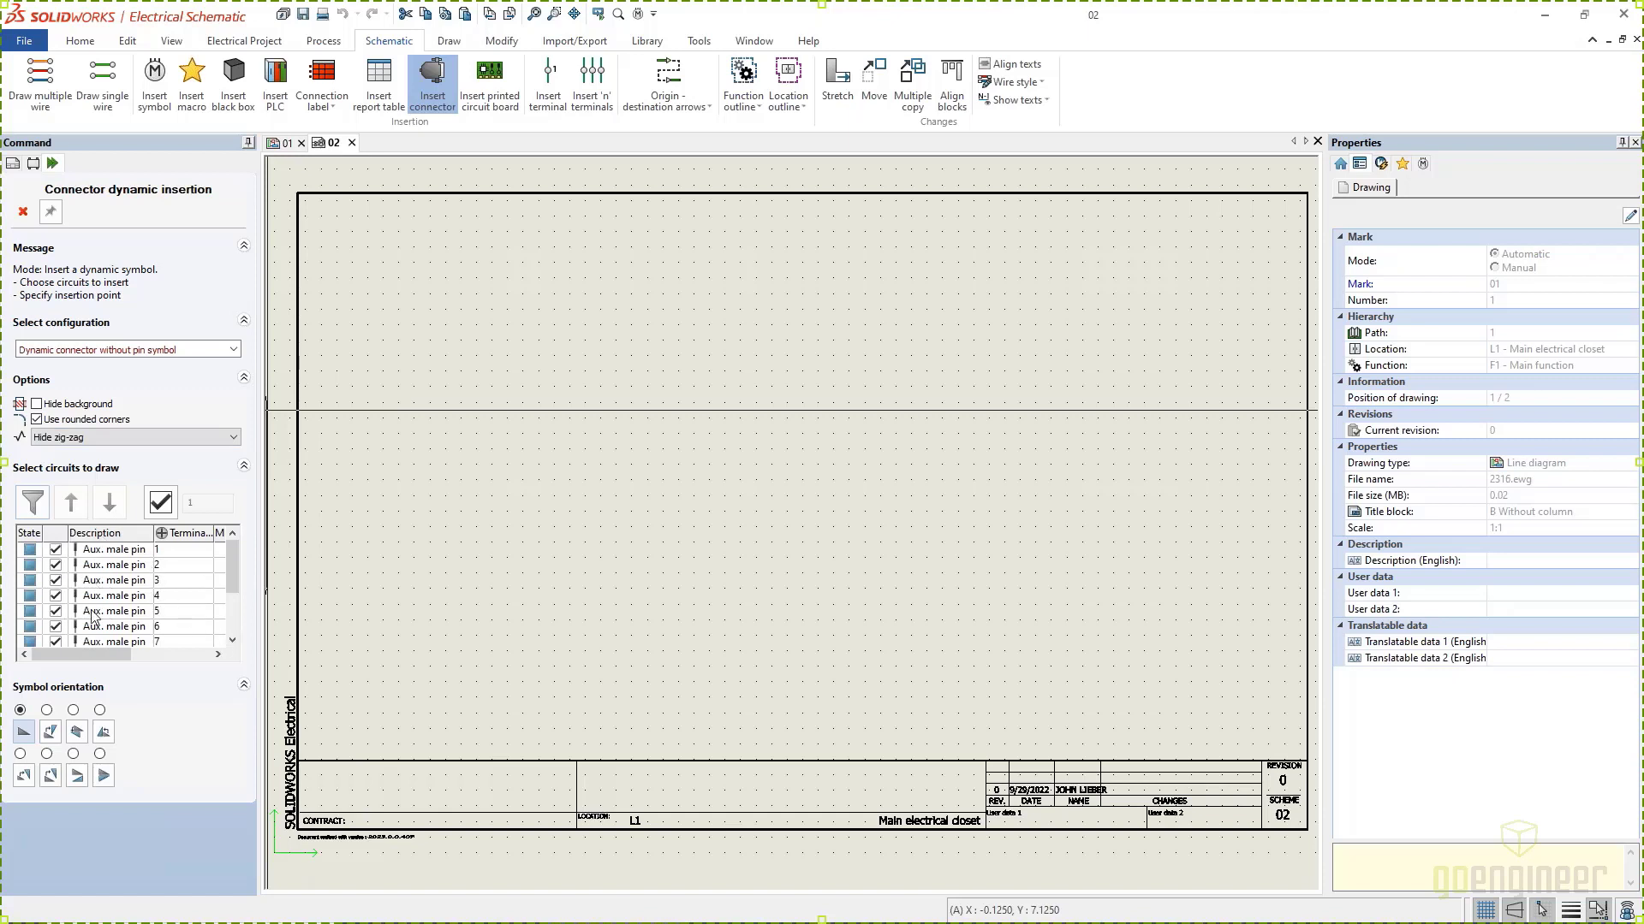
Step: Preview the connector in the Dynamic connector with pin symbol and SMALL FOOTPRINT WITH PIN configurations
{"action": "left_click", "coordinate": [128, 350]}
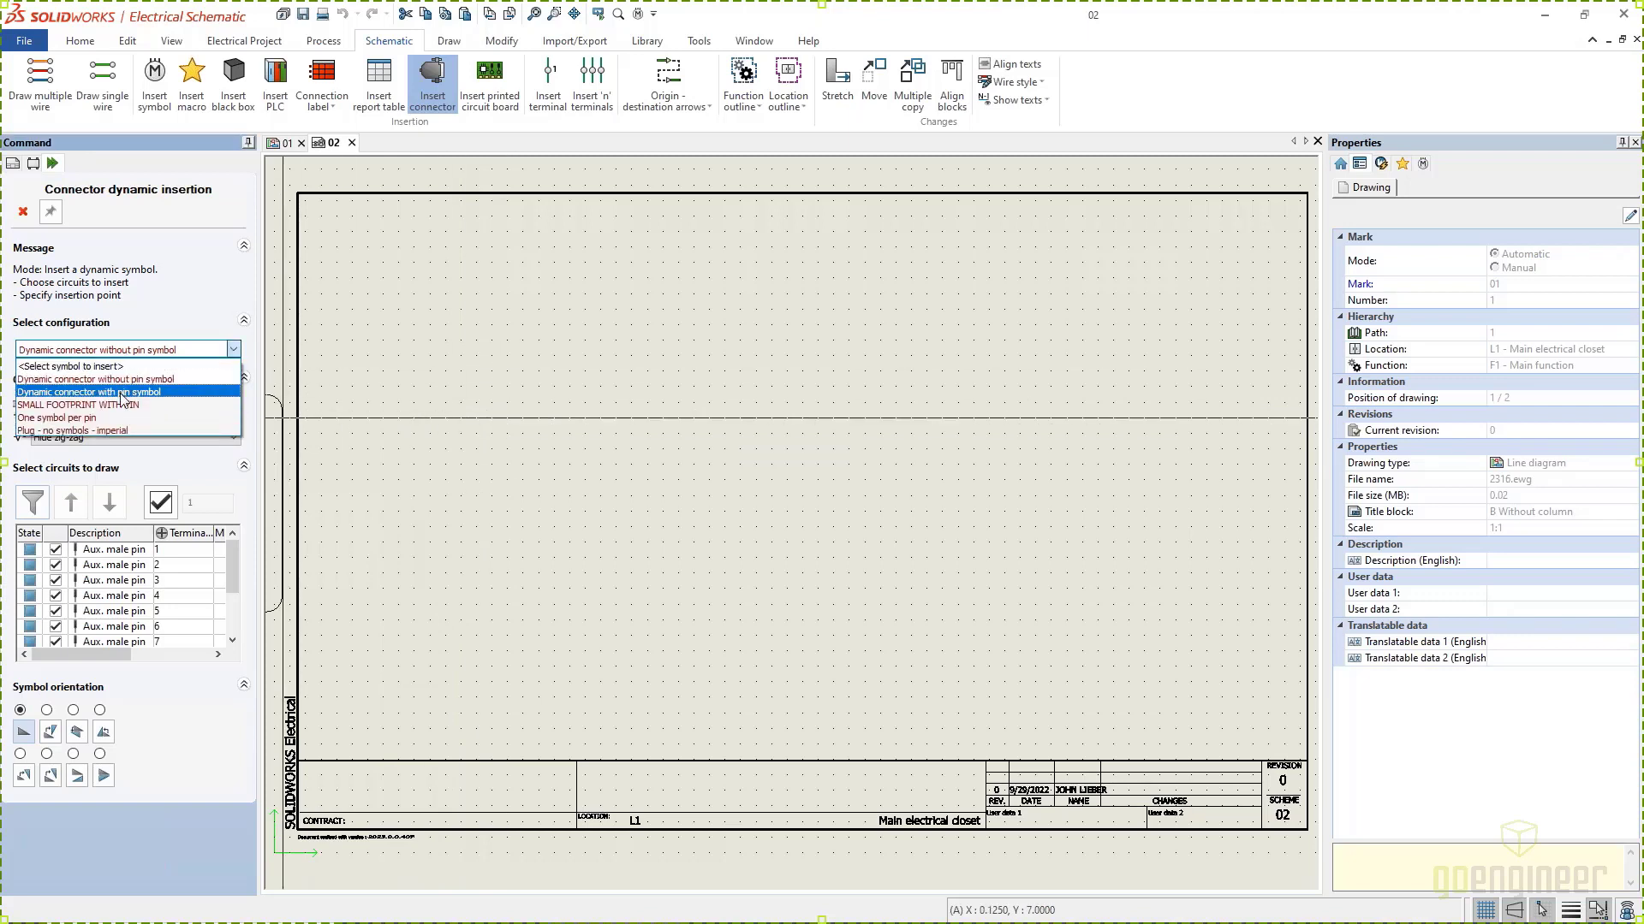
{"action": "left_click", "coordinate": [123, 393]}
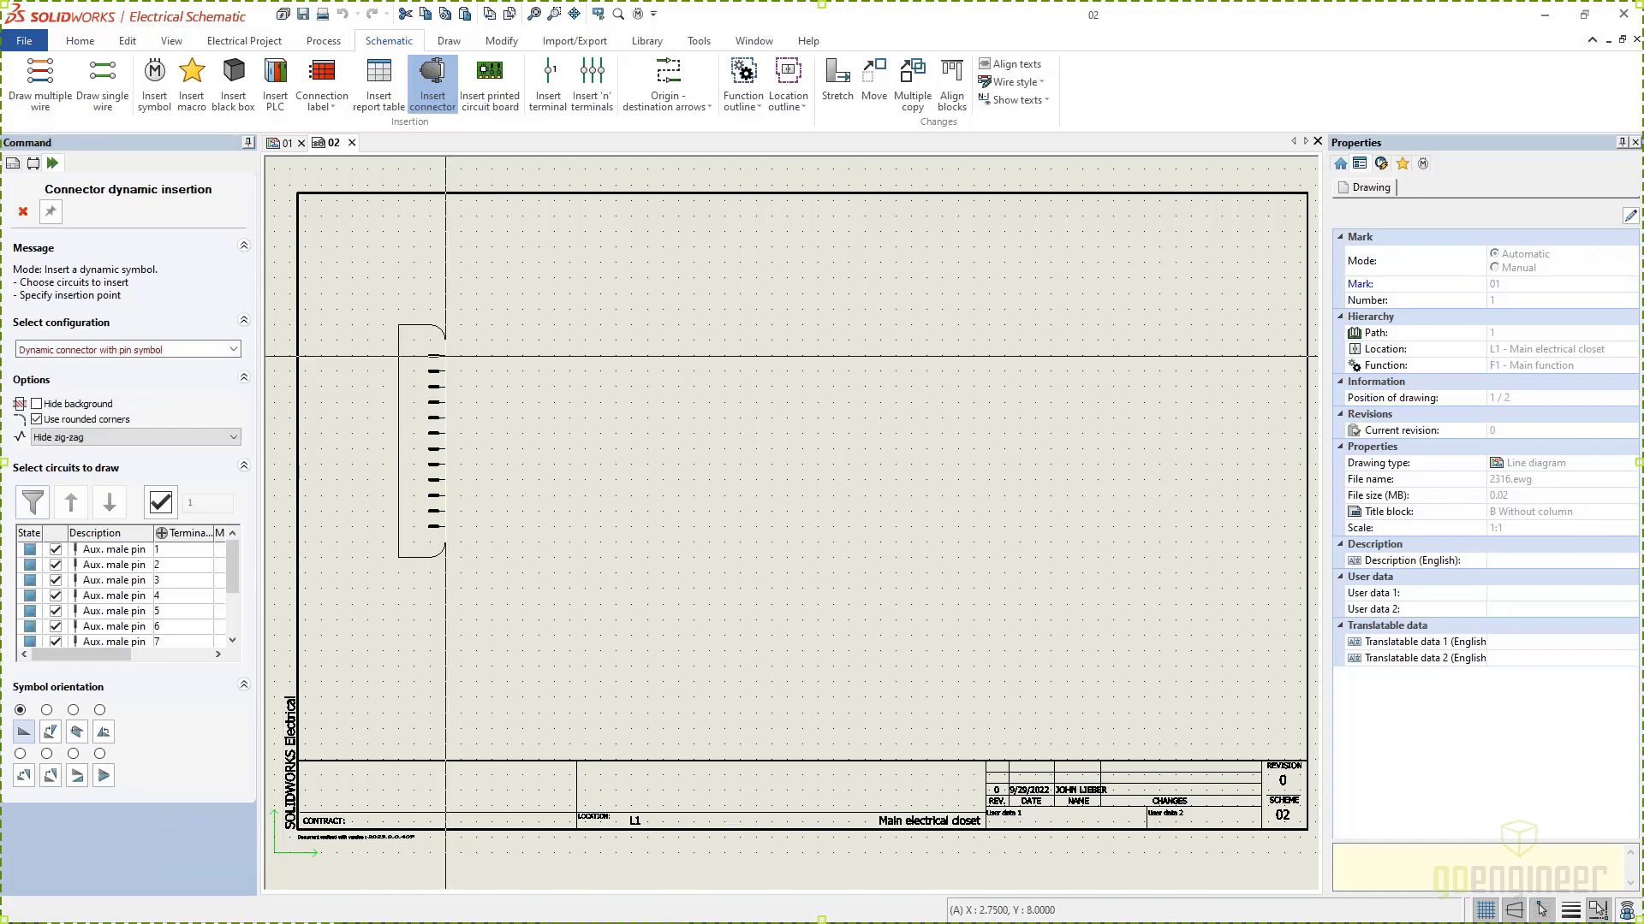
{"action": "scroll", "coordinate": [445, 356], "scroll_direction": "up", "scroll_amount": 5}
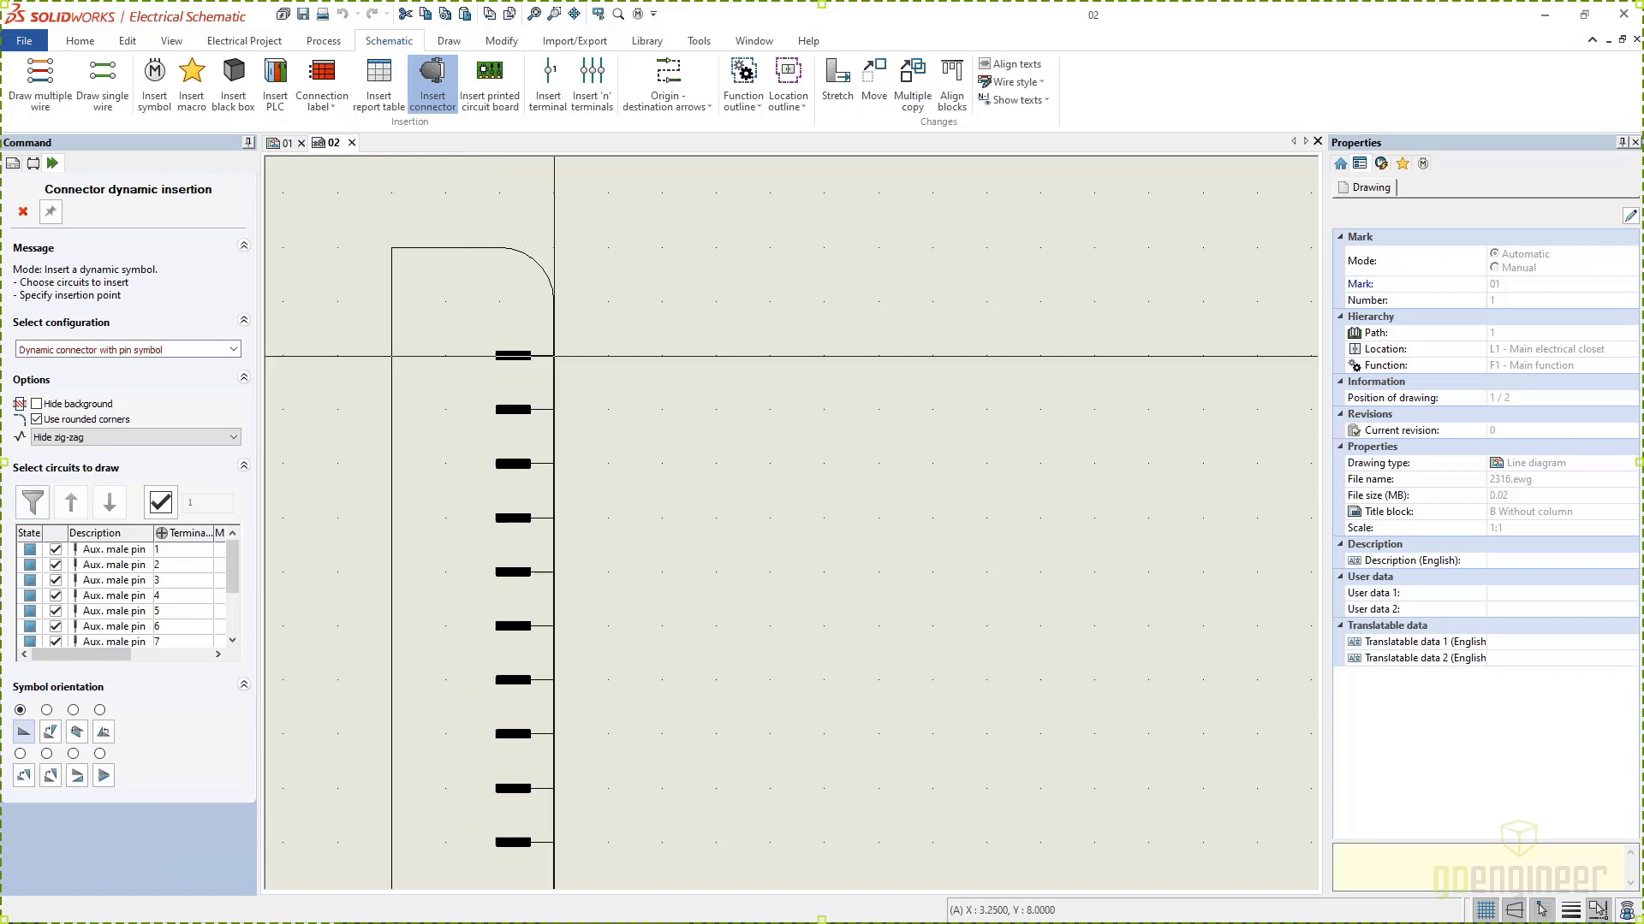
{"action": "left_click", "coordinate": [133, 351]}
{"action": "left_click", "coordinate": [94, 406]}
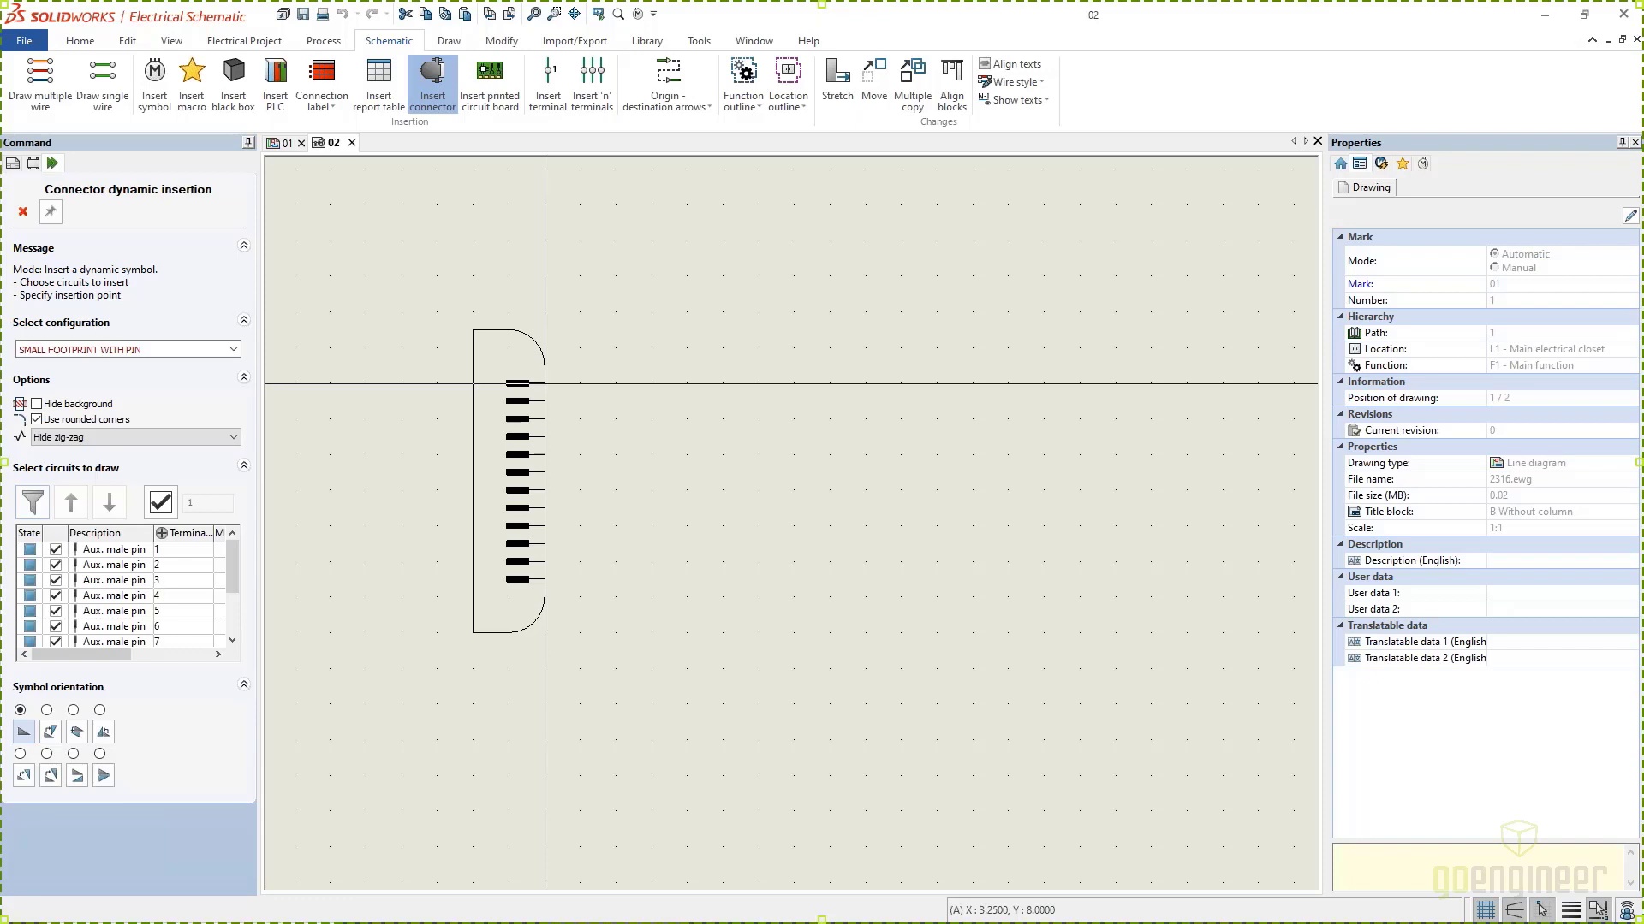
Step: Return the configuration to Dynamic connector with pin symbol and widen the command pane to reveal more circuit columns
{"action": "left_click", "coordinate": [129, 351]}
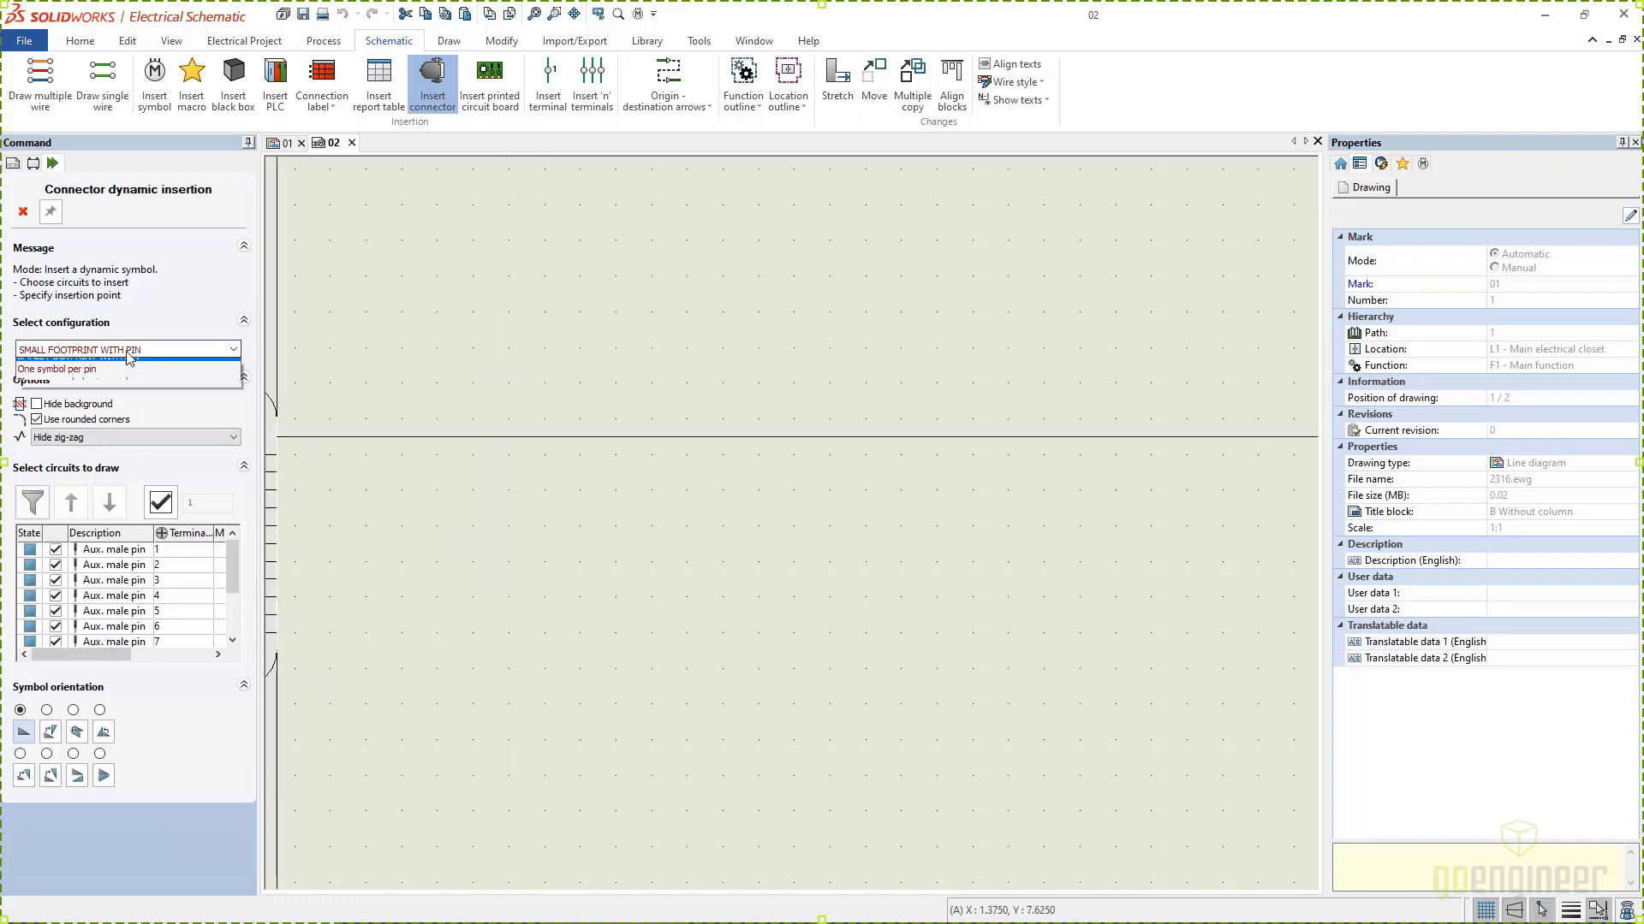
{"action": "left_click", "coordinate": [101, 392]}
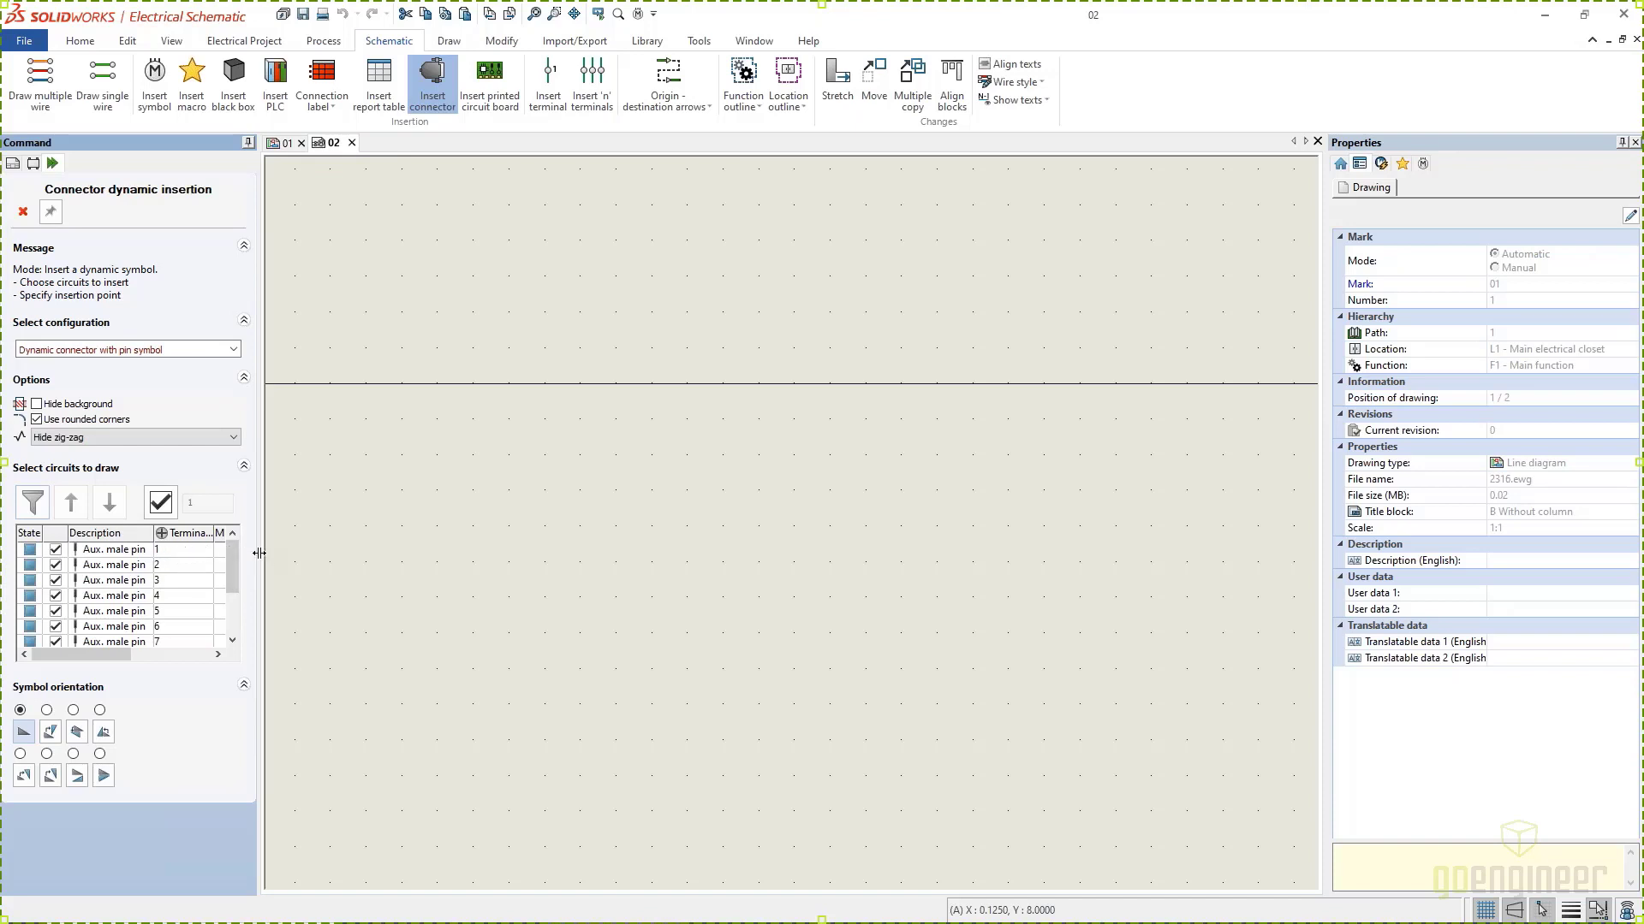
{"action": "left_click_drag", "start_coordinate": [263, 554], "coordinate": [334, 591]}
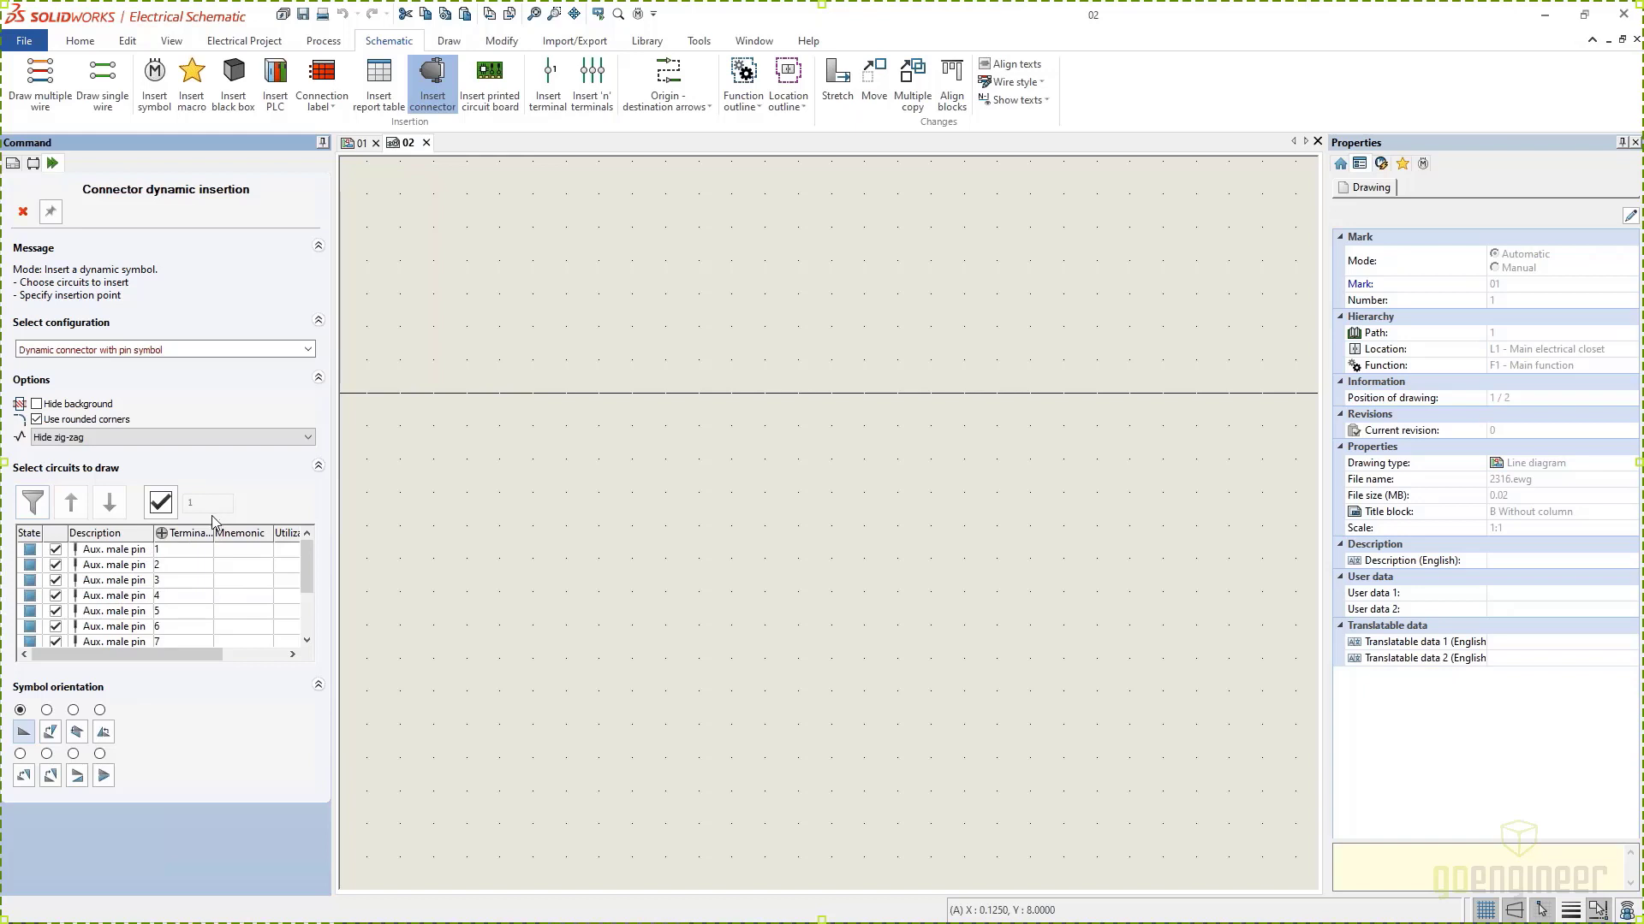
Step: Limit the insertion to 6 circuits and choose alternate circuits 1, 3, 5, 7, 9 and 11 for the connector symbol
{"action": "left_click", "coordinate": [160, 503]}
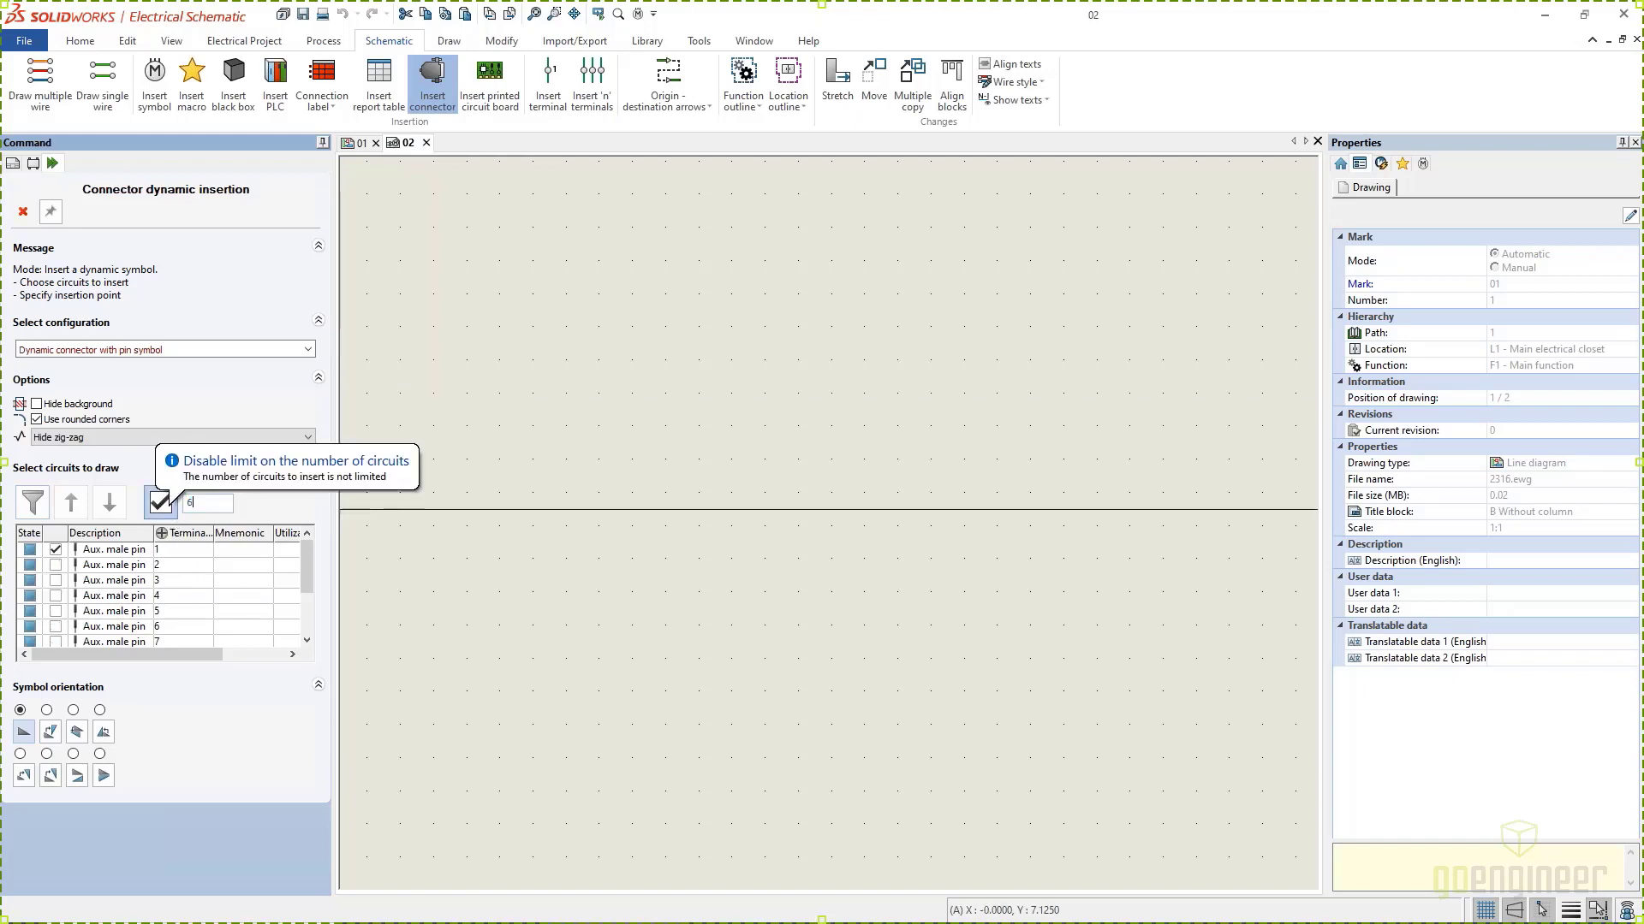
{"action": "left_click", "coordinate": [56, 580]}
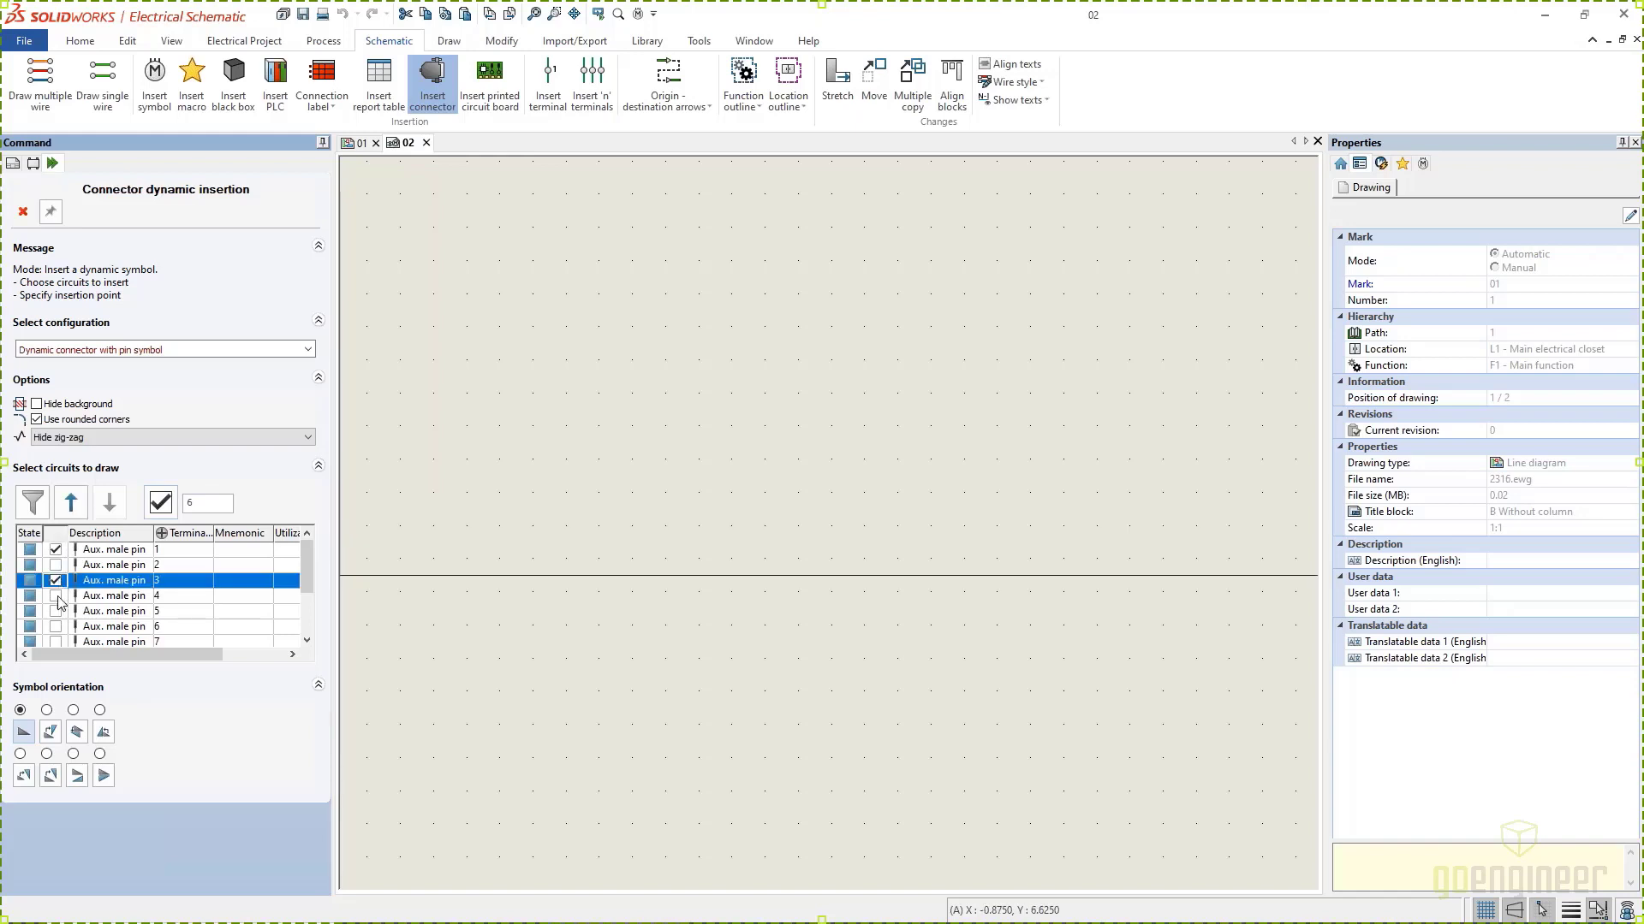
{"action": "left_click", "coordinate": [56, 612]}
{"action": "left_click", "coordinate": [55, 642]}
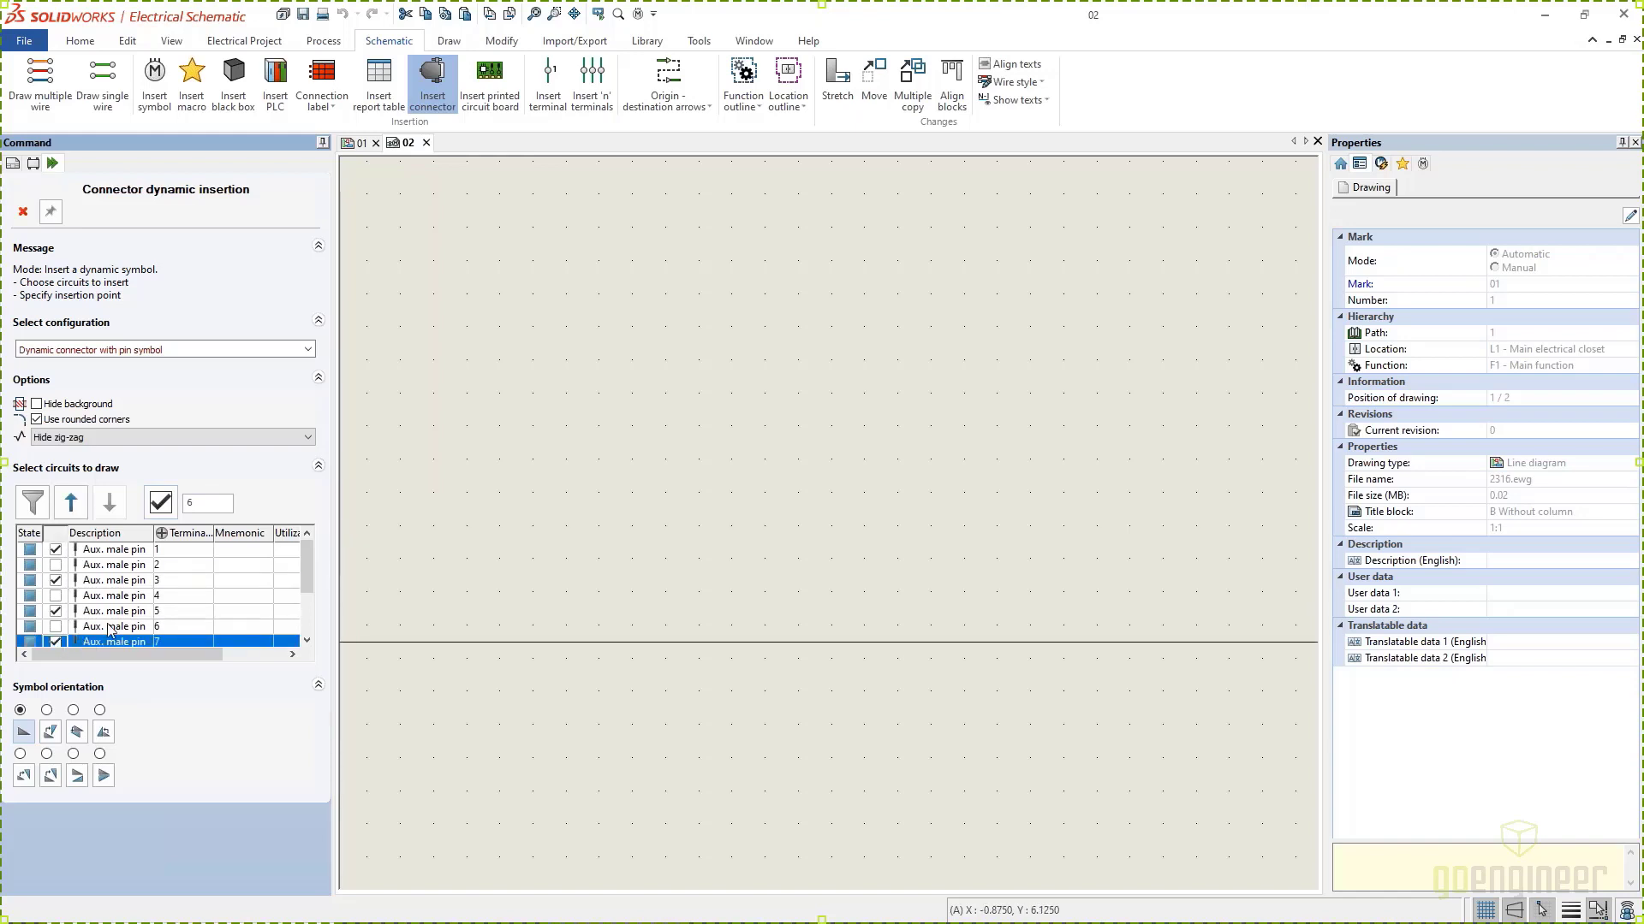
{"action": "scroll", "coordinate": [110, 629], "scroll_direction": "down", "scroll_amount": 2}
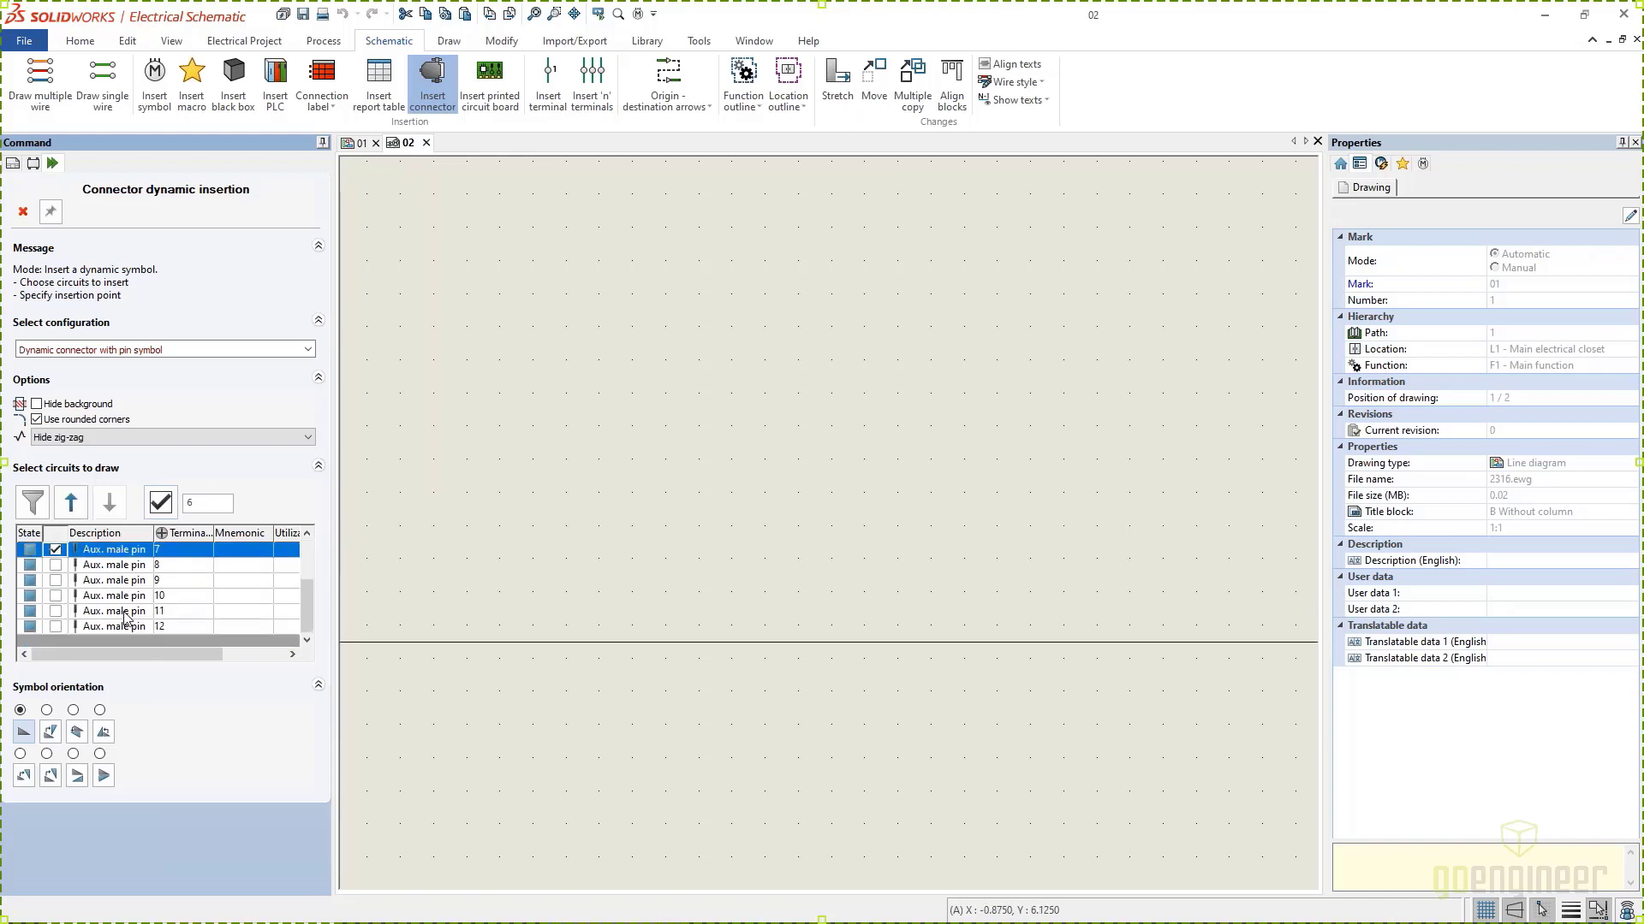
{"action": "left_click", "coordinate": [56, 580]}
{"action": "left_click", "coordinate": [56, 611]}
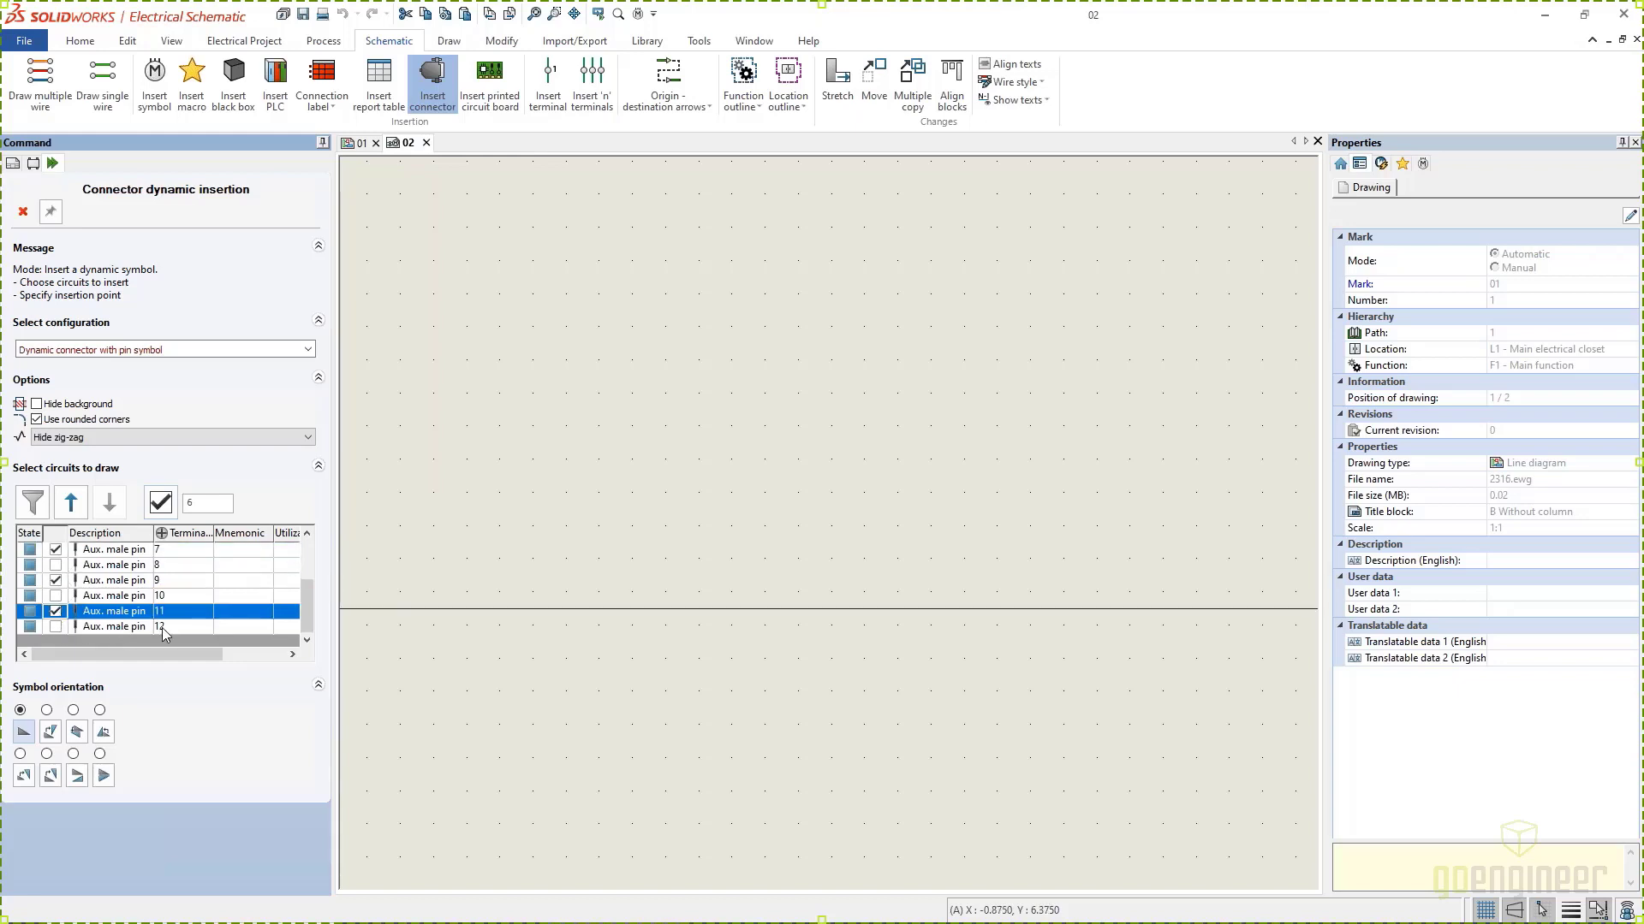
{"action": "left_click", "coordinate": [56, 627]}
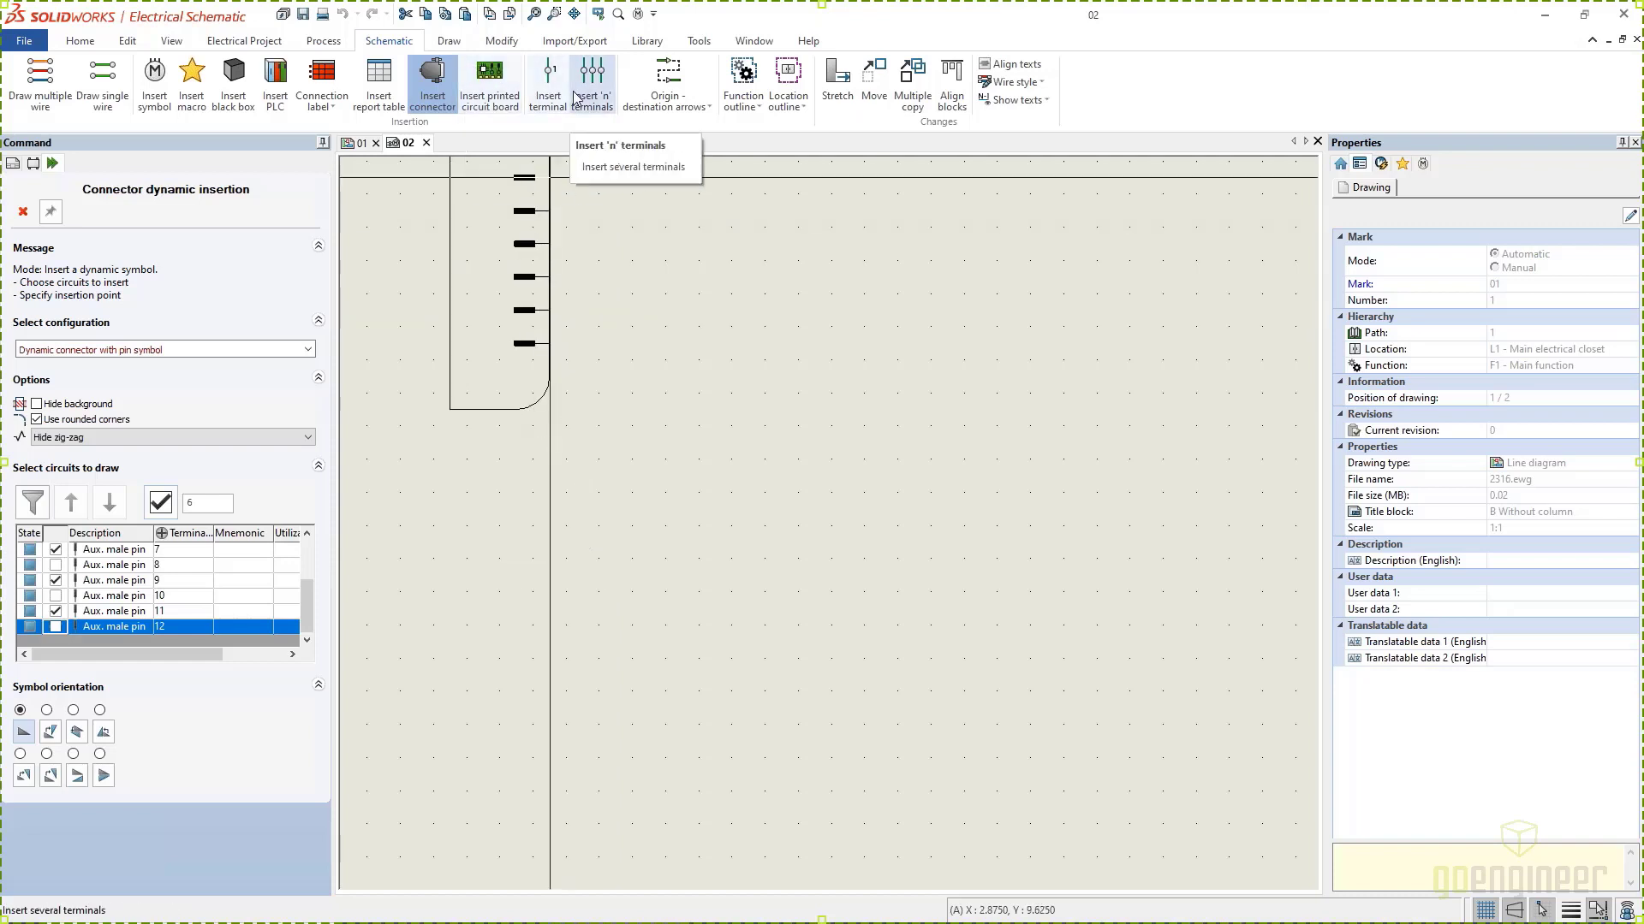
{"action": "scroll", "coordinate": [629, 479], "scroll_direction": "down", "scroll_amount": 2}
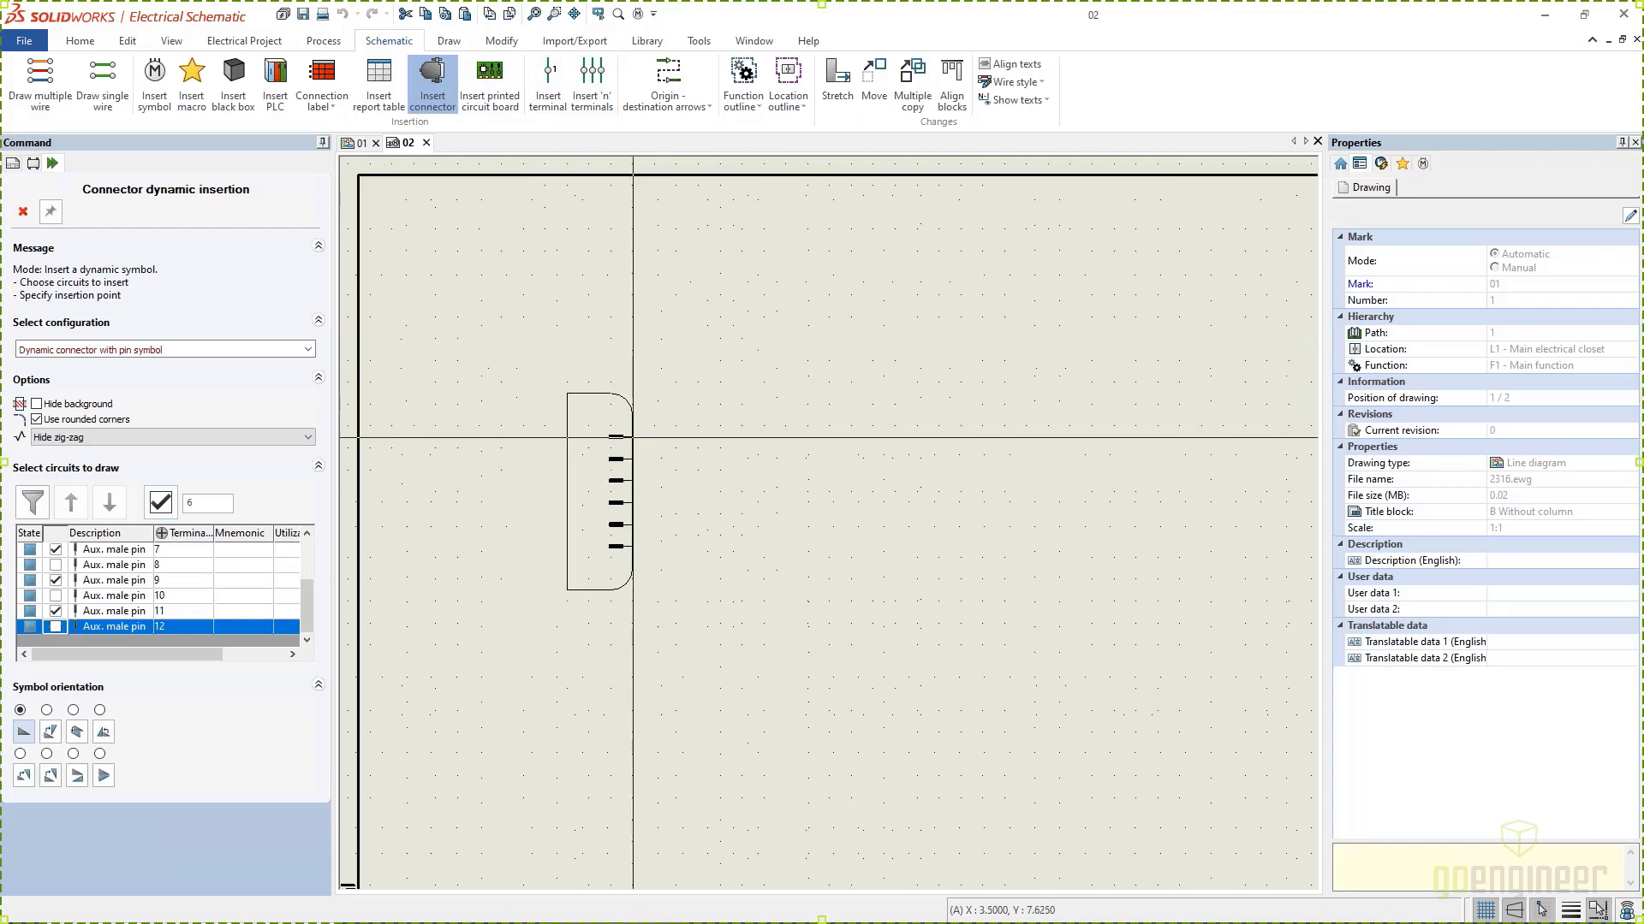
Step: Change the circuit selection to 1 through 6 by excluding 7, 9 and 11 and including 2, 4 and 6
{"action": "left_click", "coordinate": [56, 611]}
{"action": "left_click", "coordinate": [56, 580]}
{"action": "left_click", "coordinate": [55, 550]}
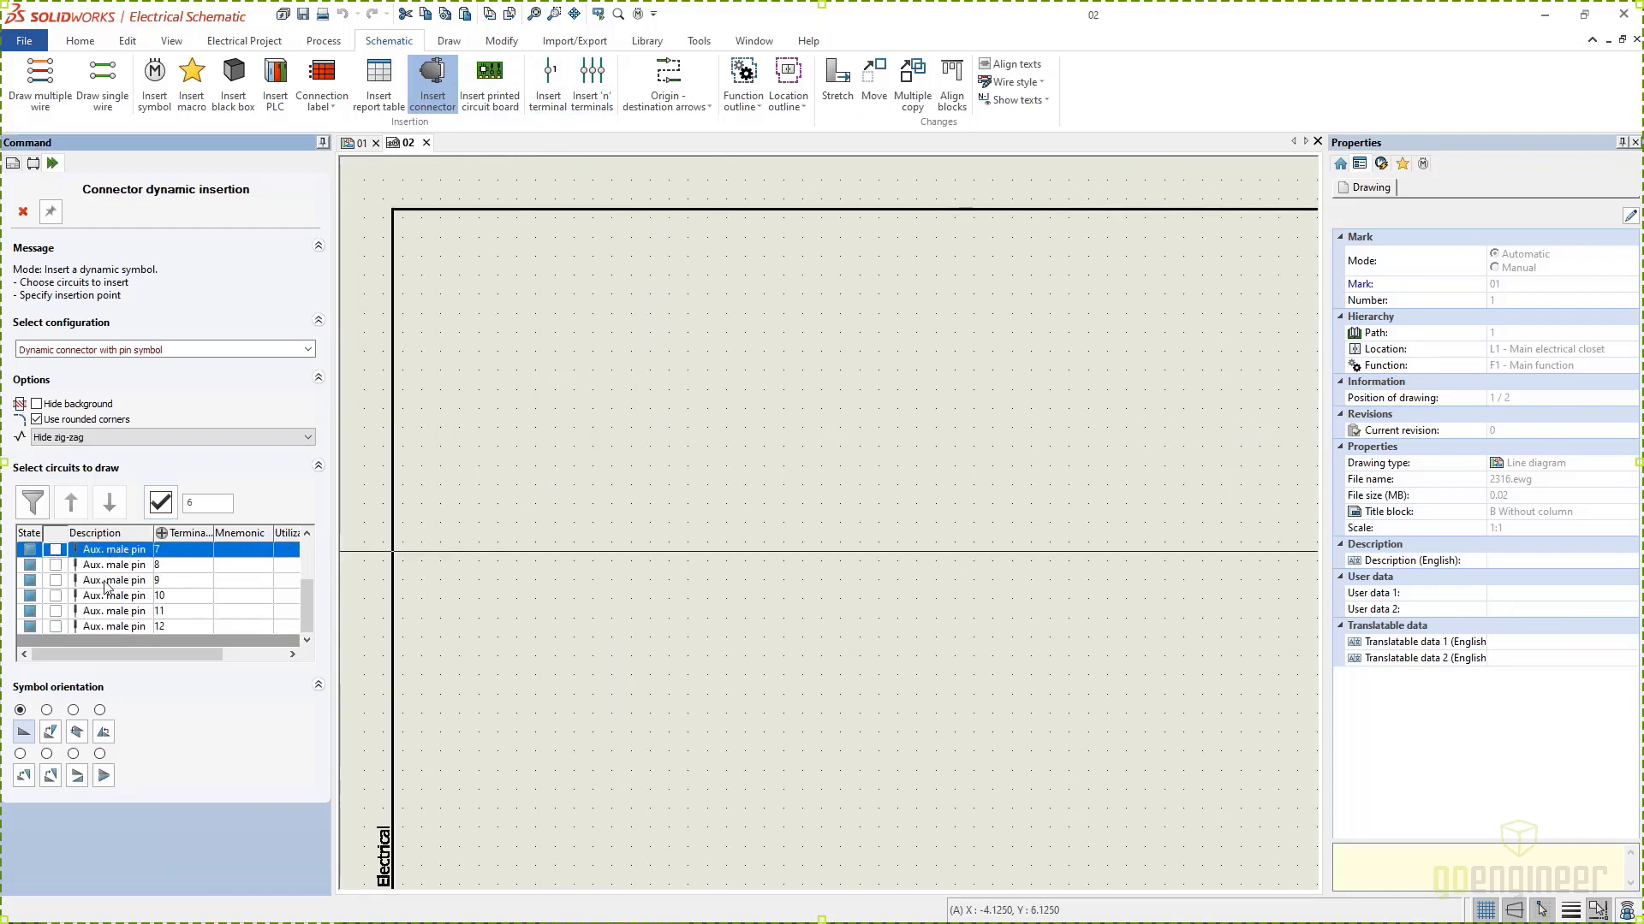
{"action": "scroll", "coordinate": [107, 587], "scroll_direction": "up", "scroll_amount": 2}
{"action": "left_click", "coordinate": [56, 627]}
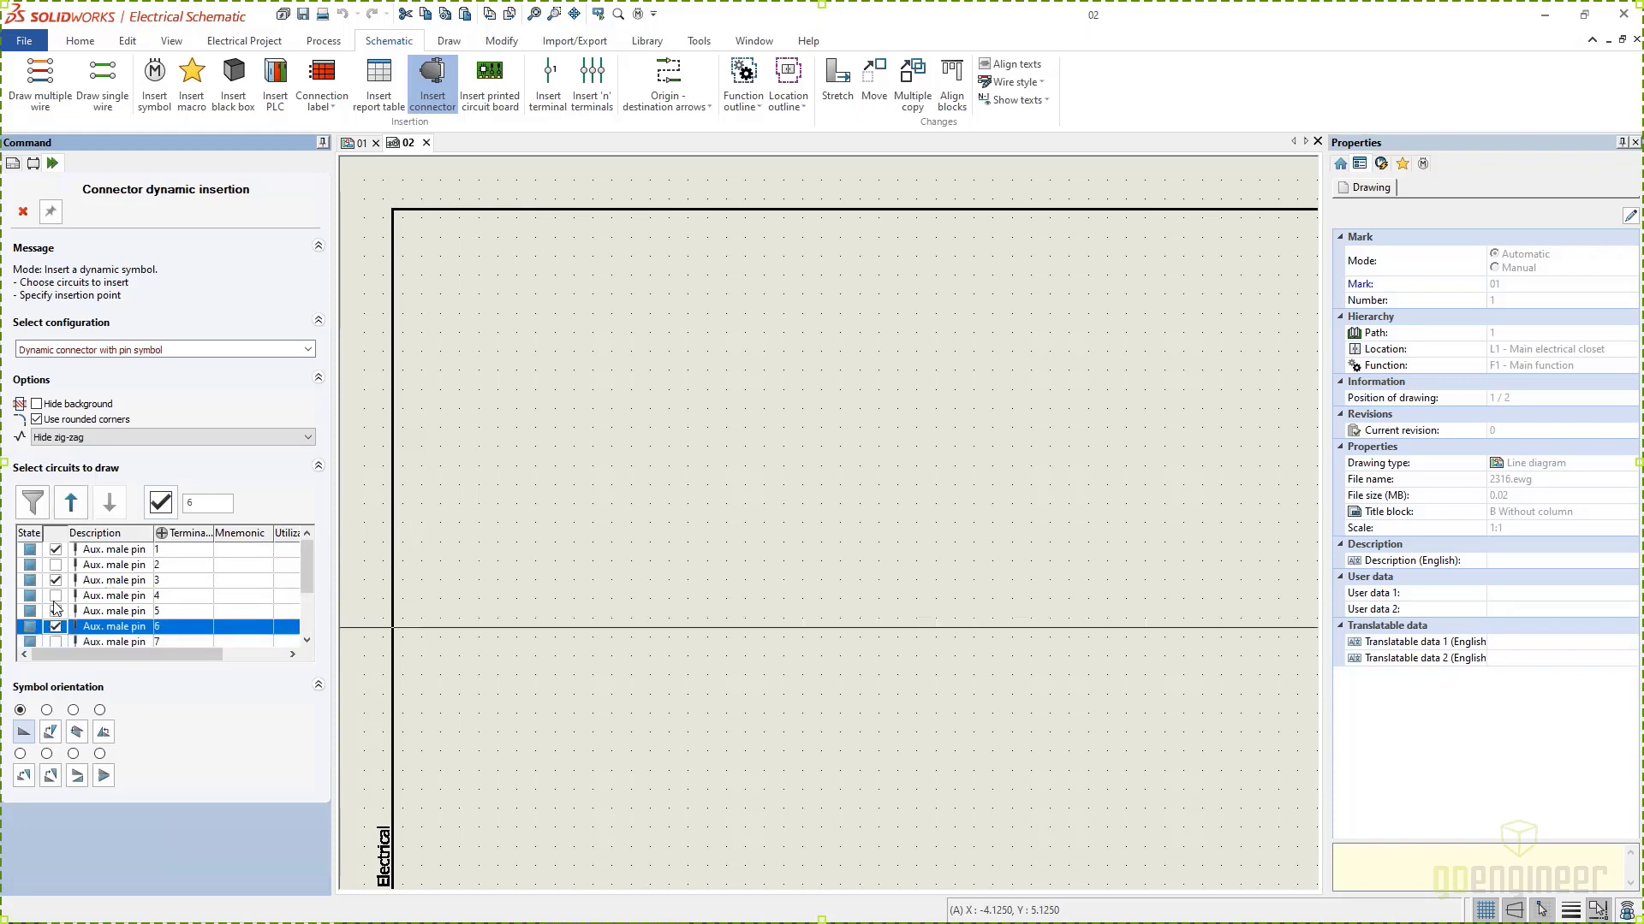
{"action": "left_click", "coordinate": [56, 595]}
{"action": "left_click", "coordinate": [56, 565]}
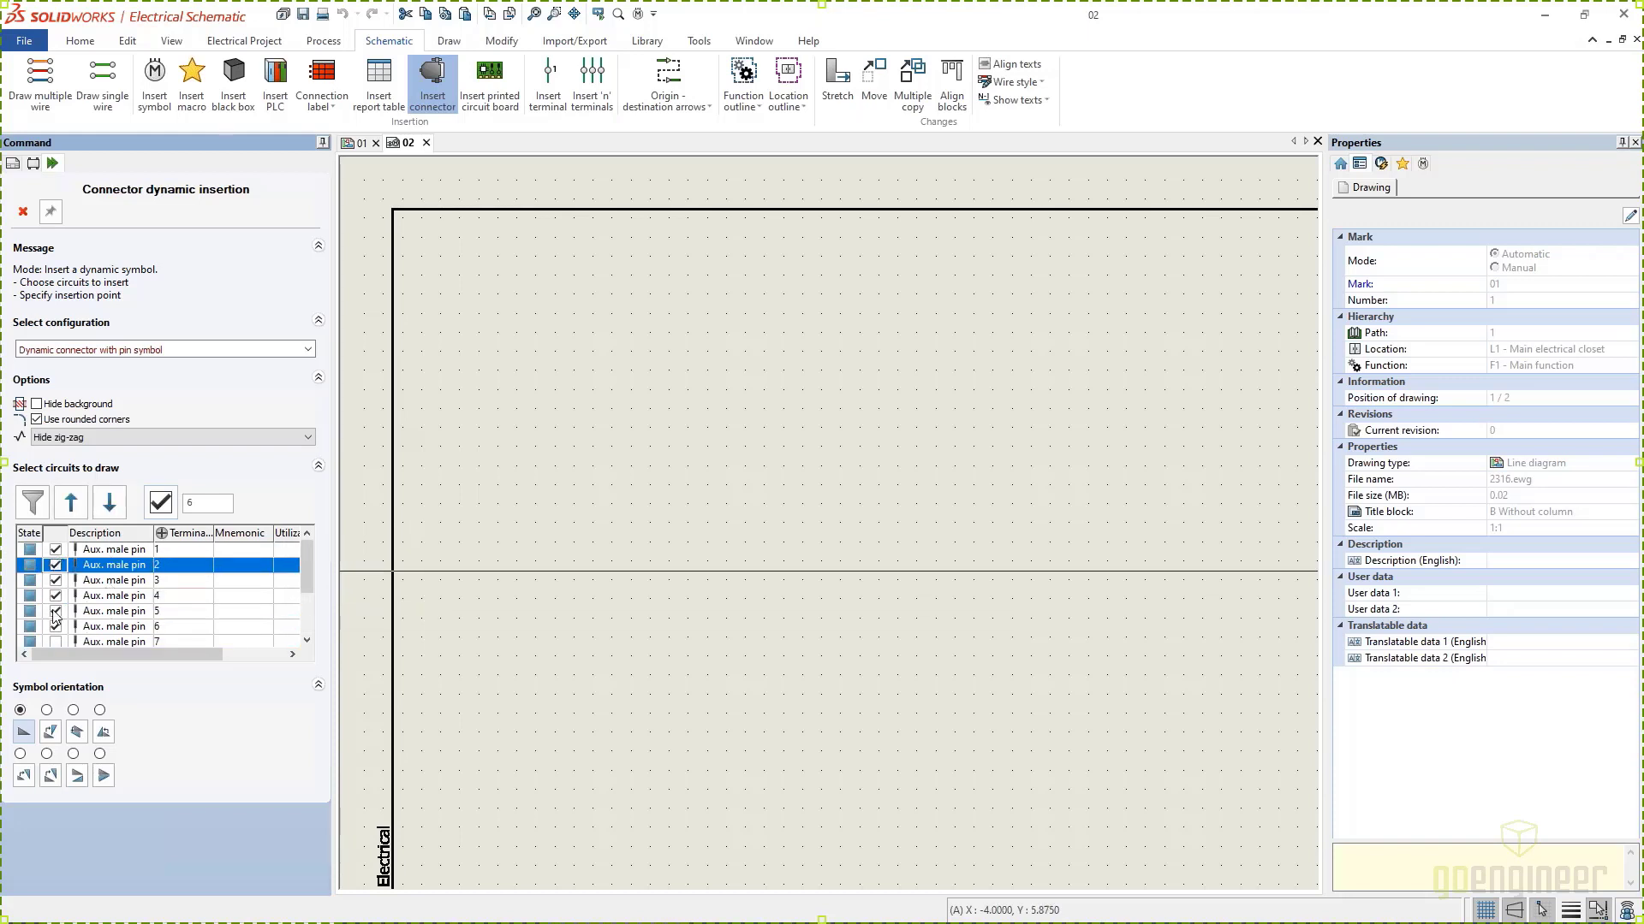
Step: Move circuit 6 up to the start of the circuit order and back down below circuit 5
{"action": "left_click", "coordinate": [116, 627]}
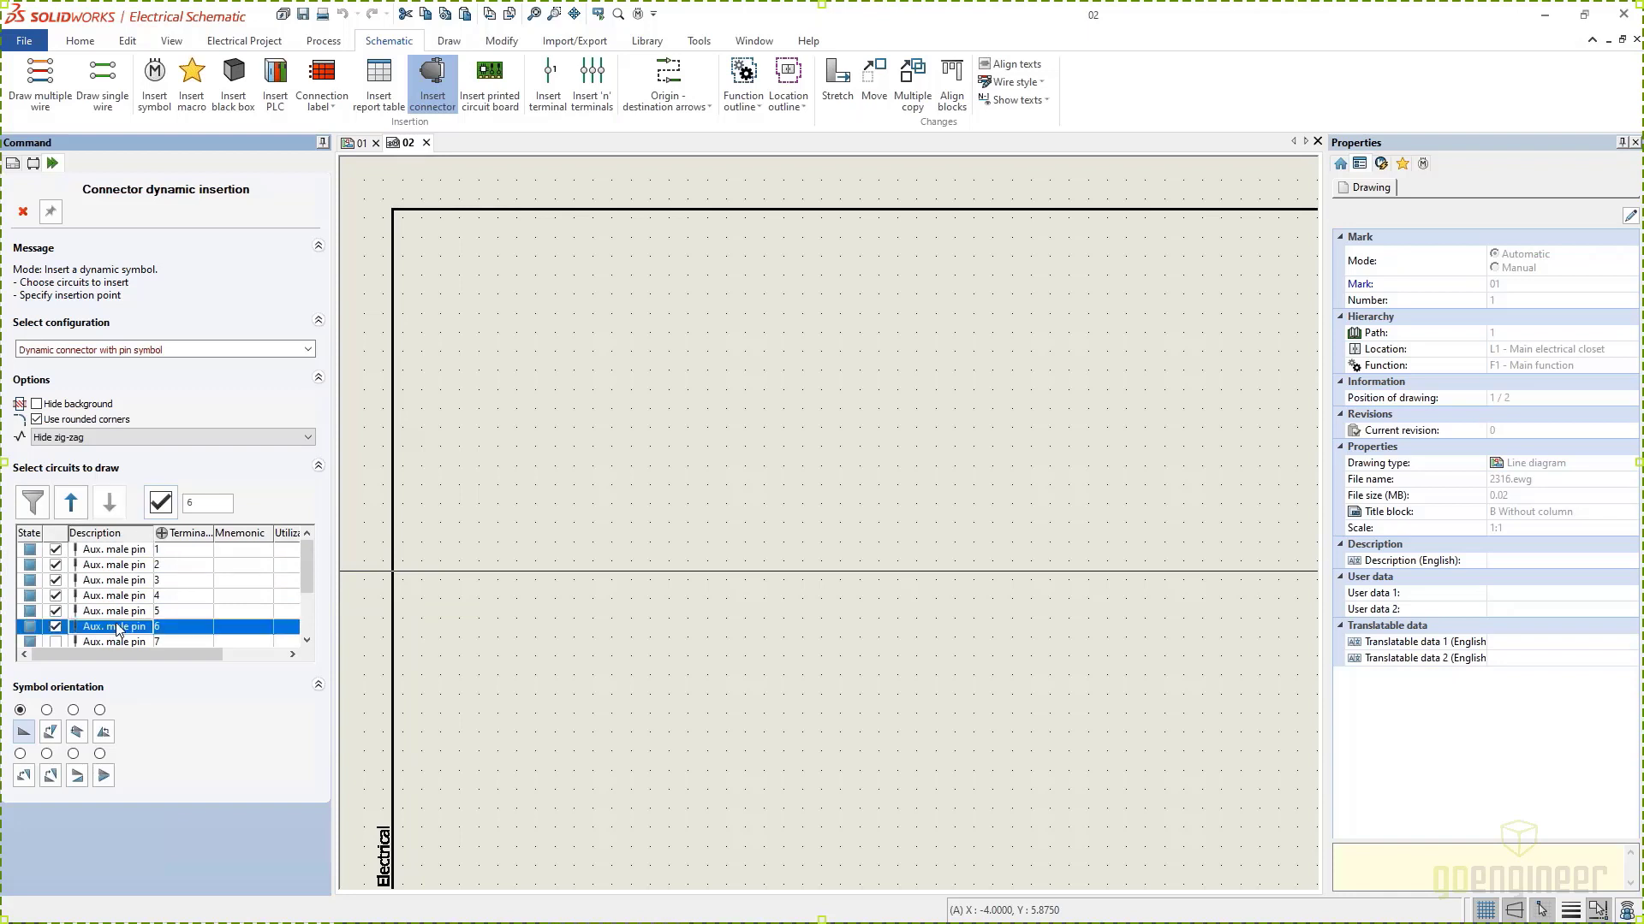
{"action": "left_click", "coordinate": [71, 505]}
{"action": "left_click", "coordinate": [71, 504]}
{"action": "left_click", "coordinate": [71, 504]}
{"action": "left_click", "coordinate": [71, 504]}
{"action": "left_click", "coordinate": [71, 504]}
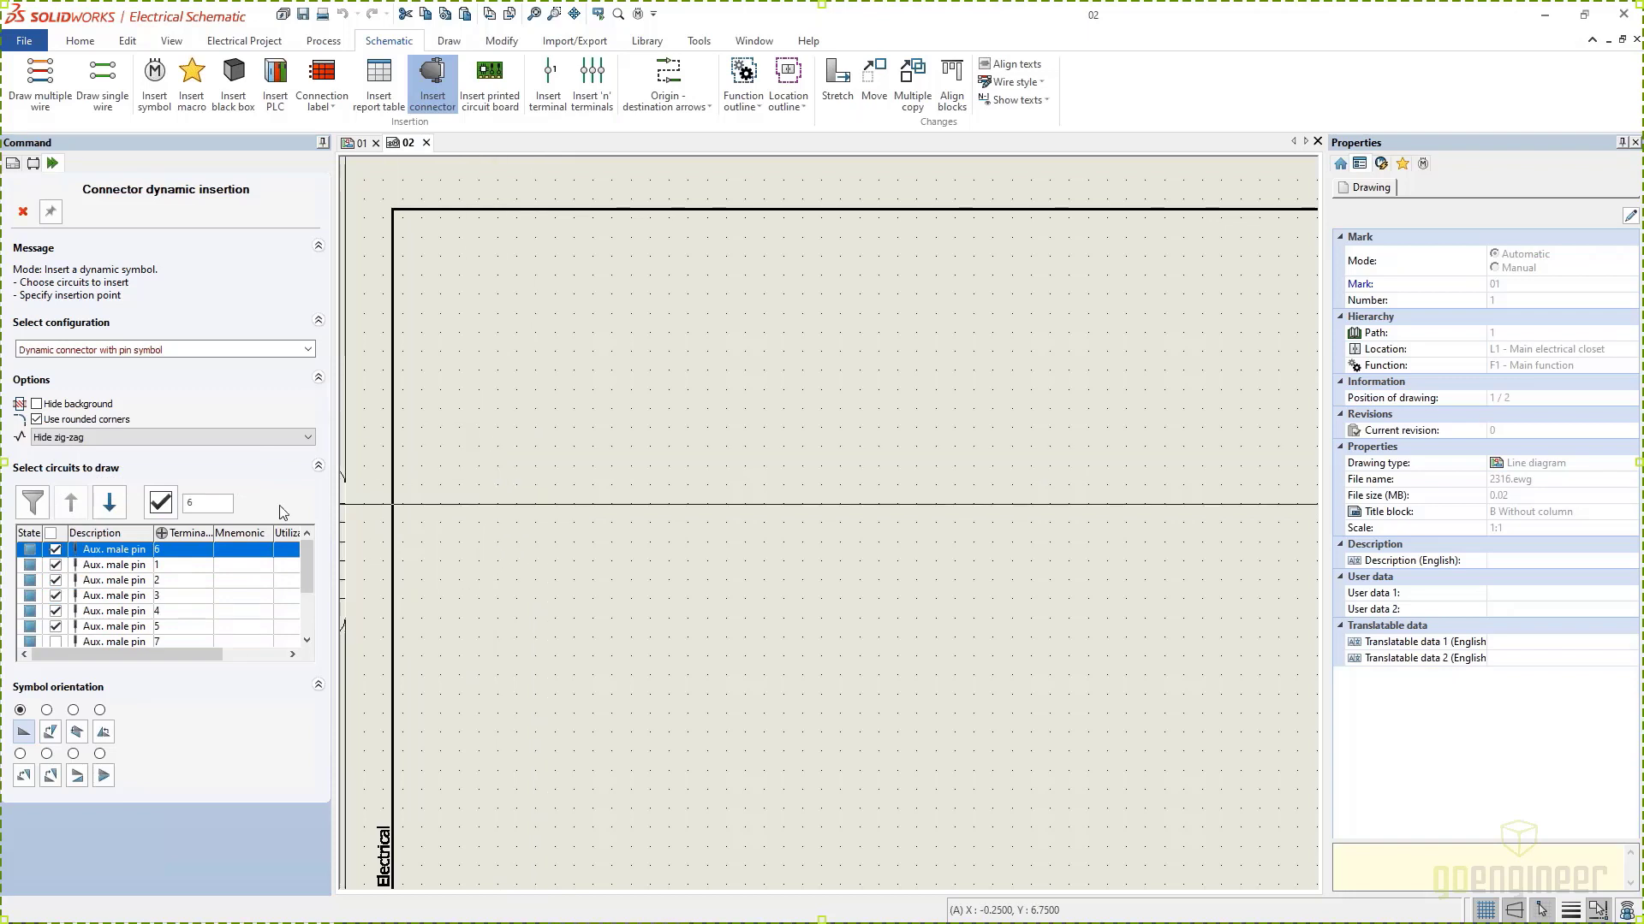
{"action": "left_click", "coordinate": [109, 504]}
{"action": "left_click", "coordinate": [109, 504]}
{"action": "left_click", "coordinate": [110, 504]}
{"action": "left_click", "coordinate": [110, 504]}
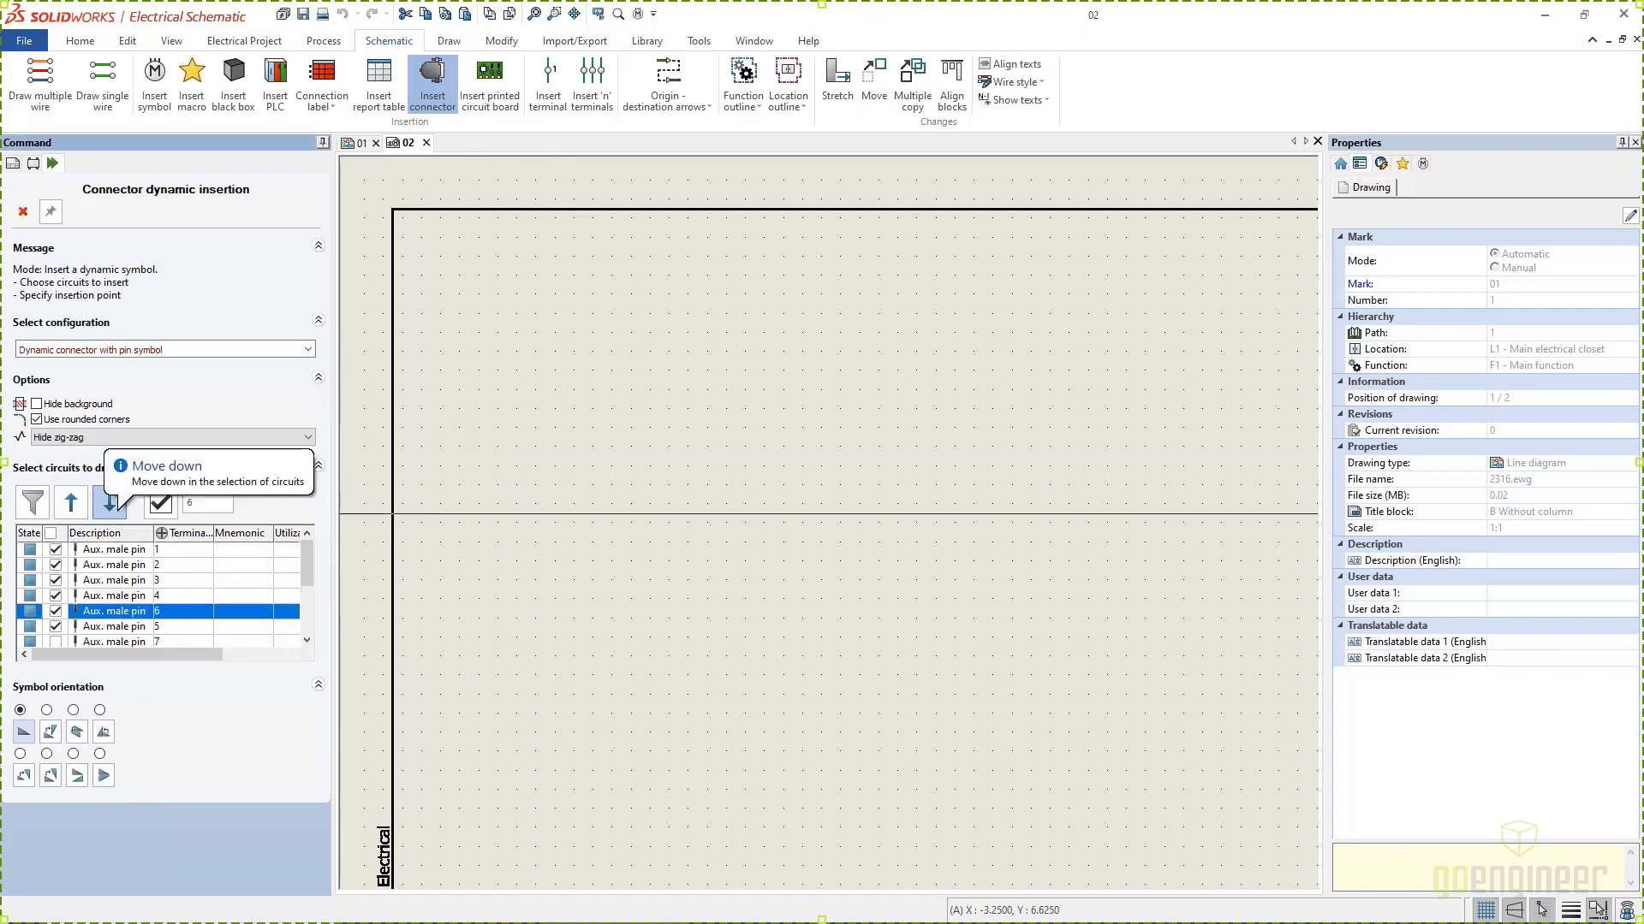
{"action": "left_click", "coordinate": [110, 504]}
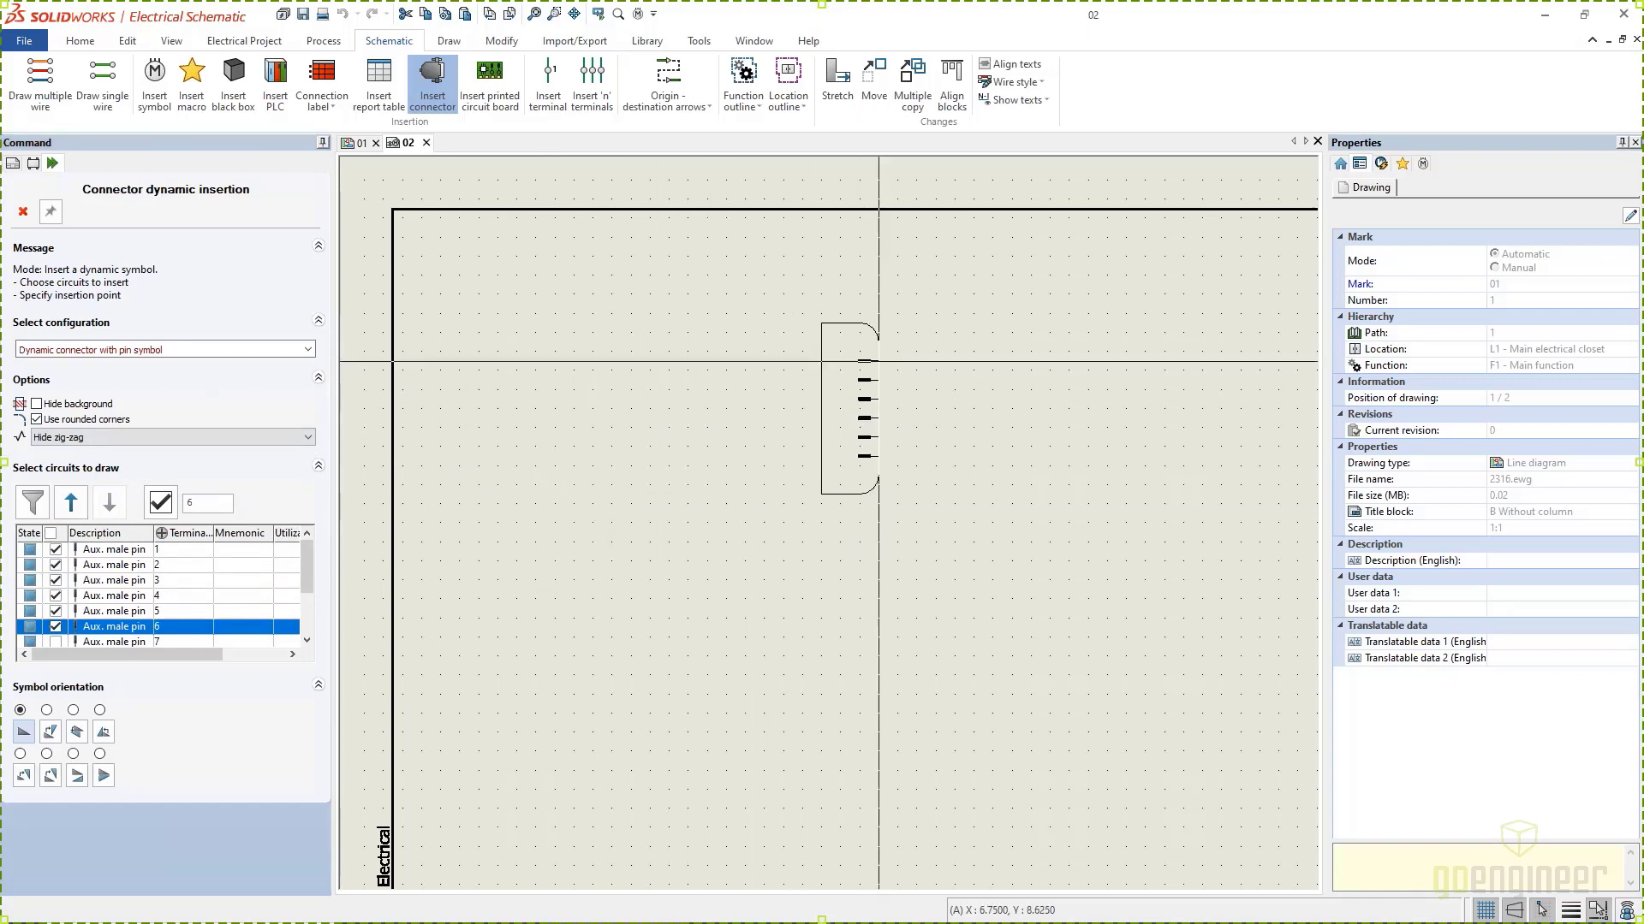
Step: Place the symbol with circuits 1 to 6 on the sheet and the one with circuits 7 to 12 directly below it
{"action": "left_click", "coordinate": [878, 351]}
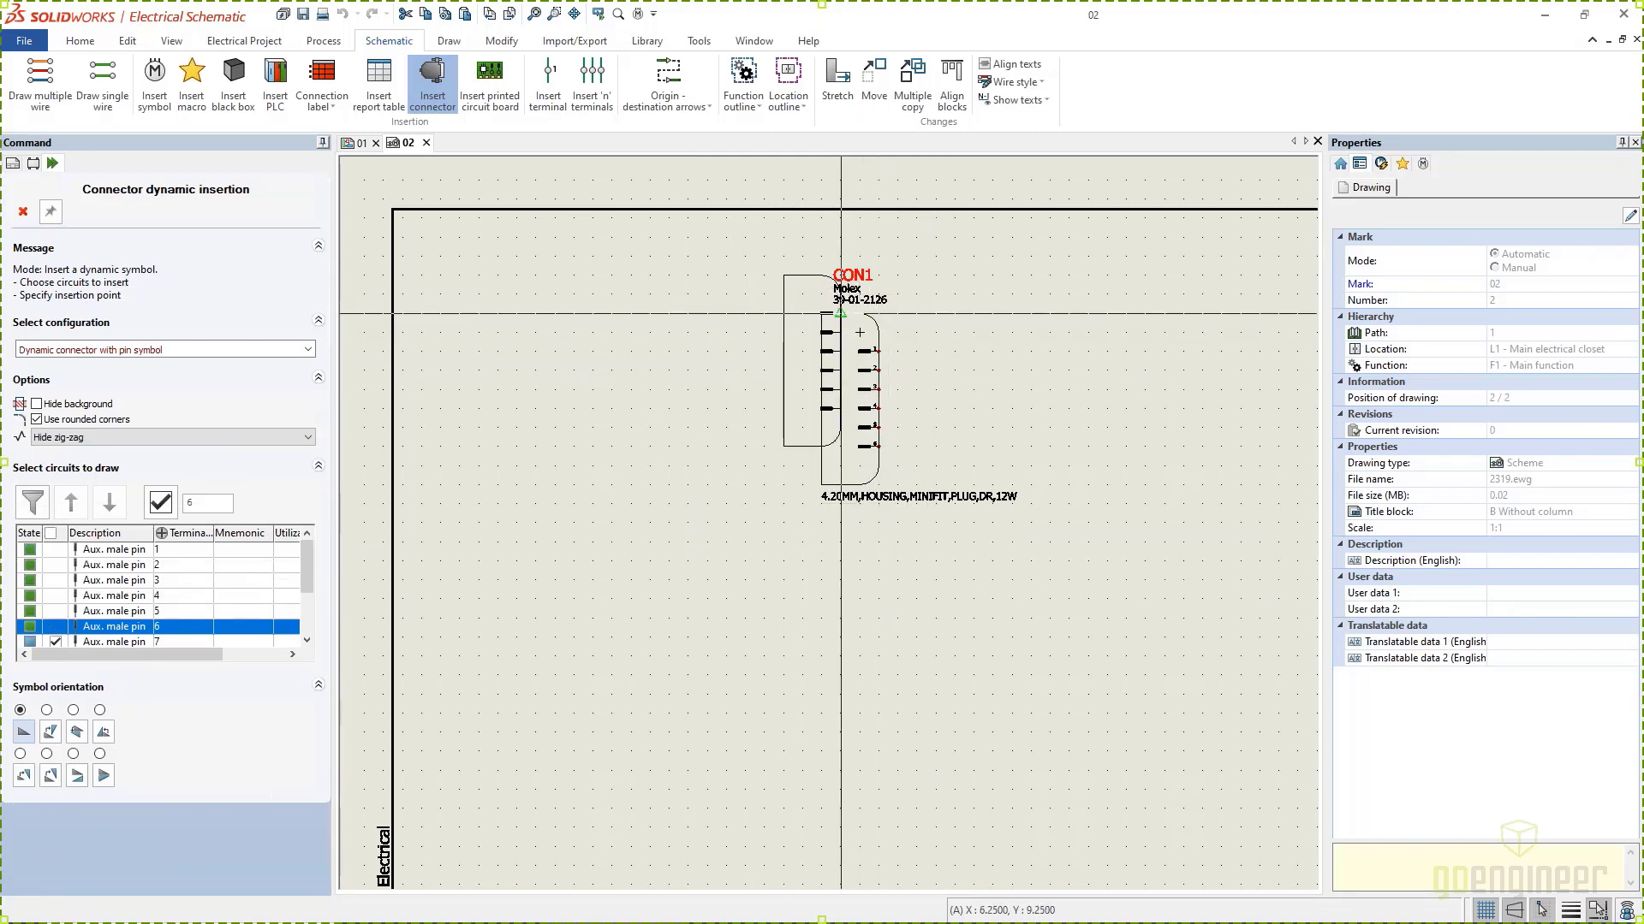
{"action": "scroll", "coordinate": [879, 351], "scroll_direction": "up", "scroll_amount": 5}
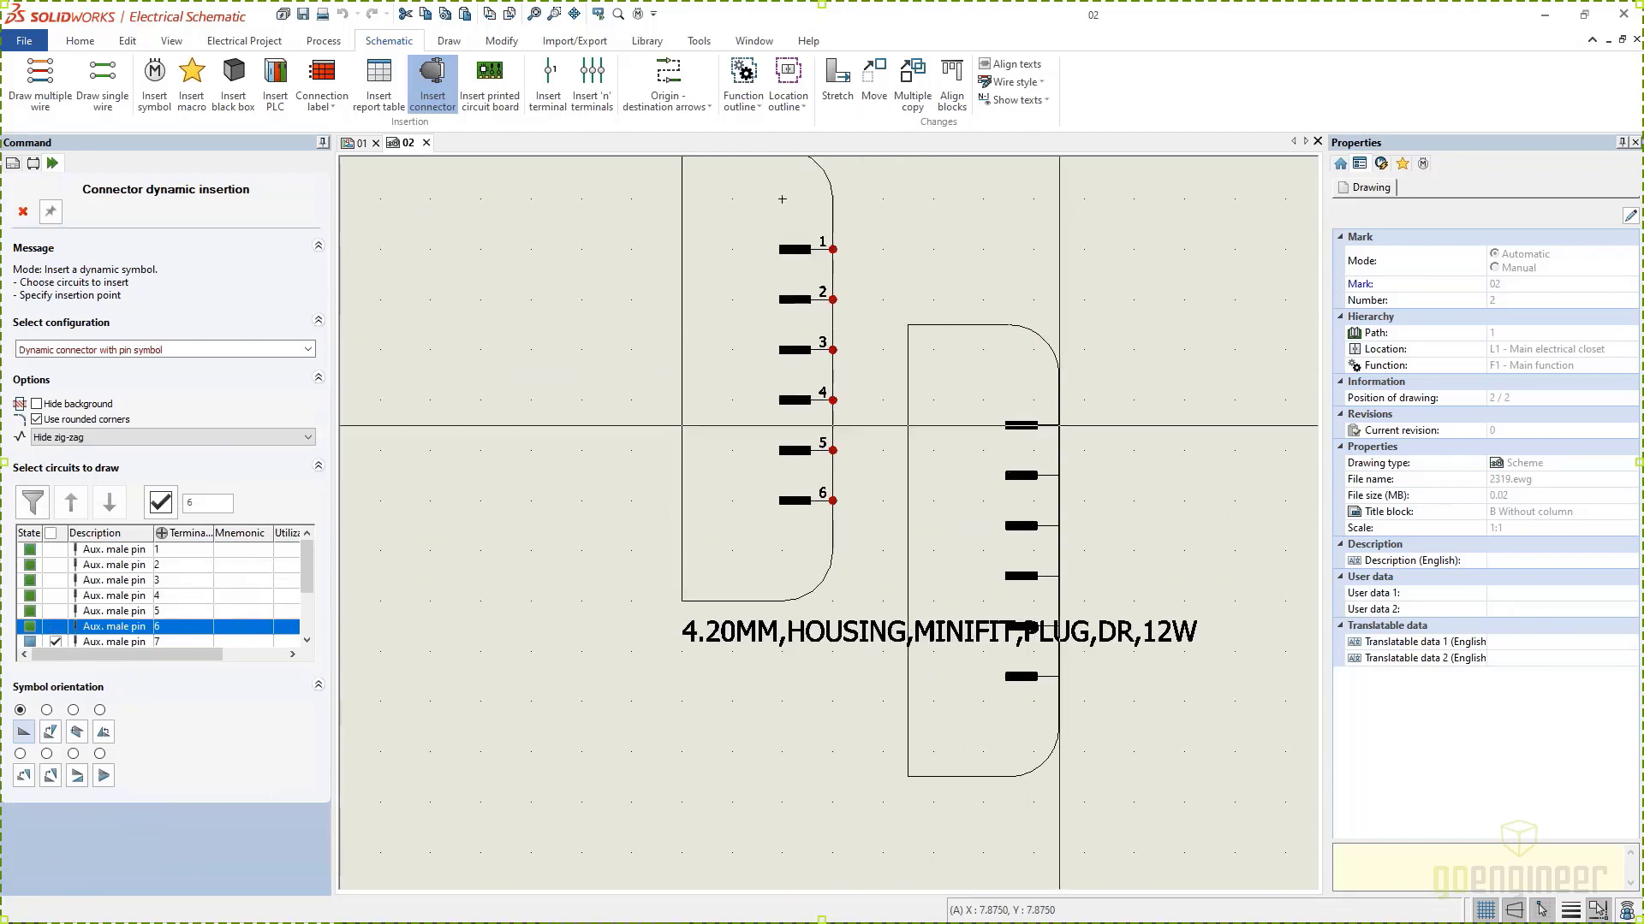
{"action": "scroll", "coordinate": [782, 198], "scroll_direction": "down", "scroll_amount": 7}
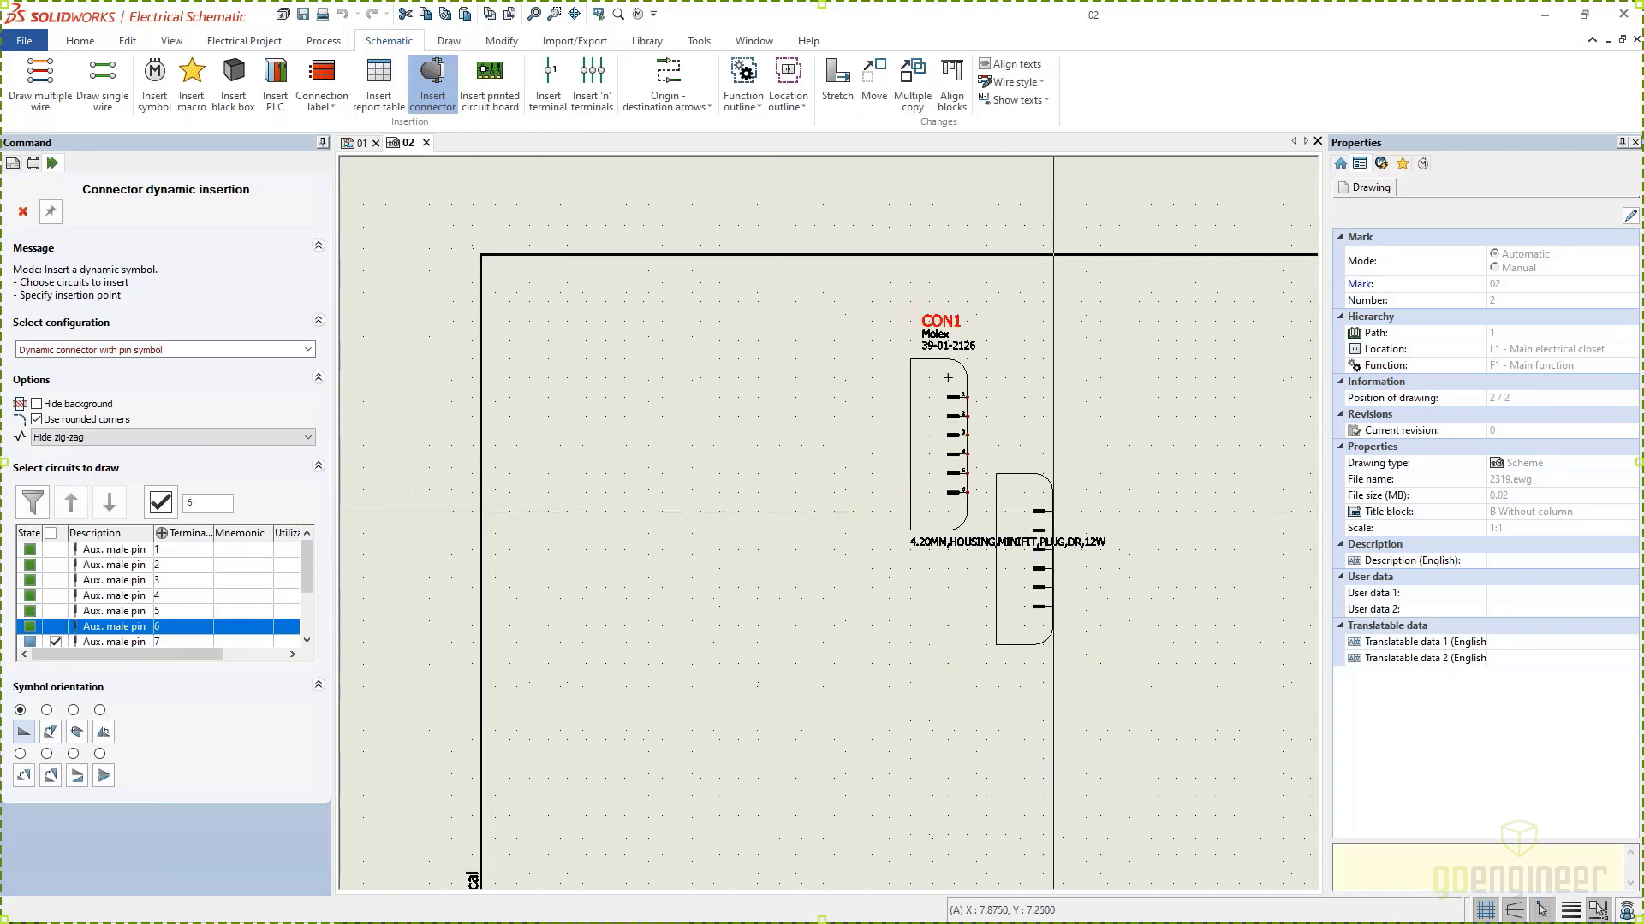
{"action": "scroll", "coordinate": [805, 201], "scroll_direction": "up", "scroll_amount": 2}
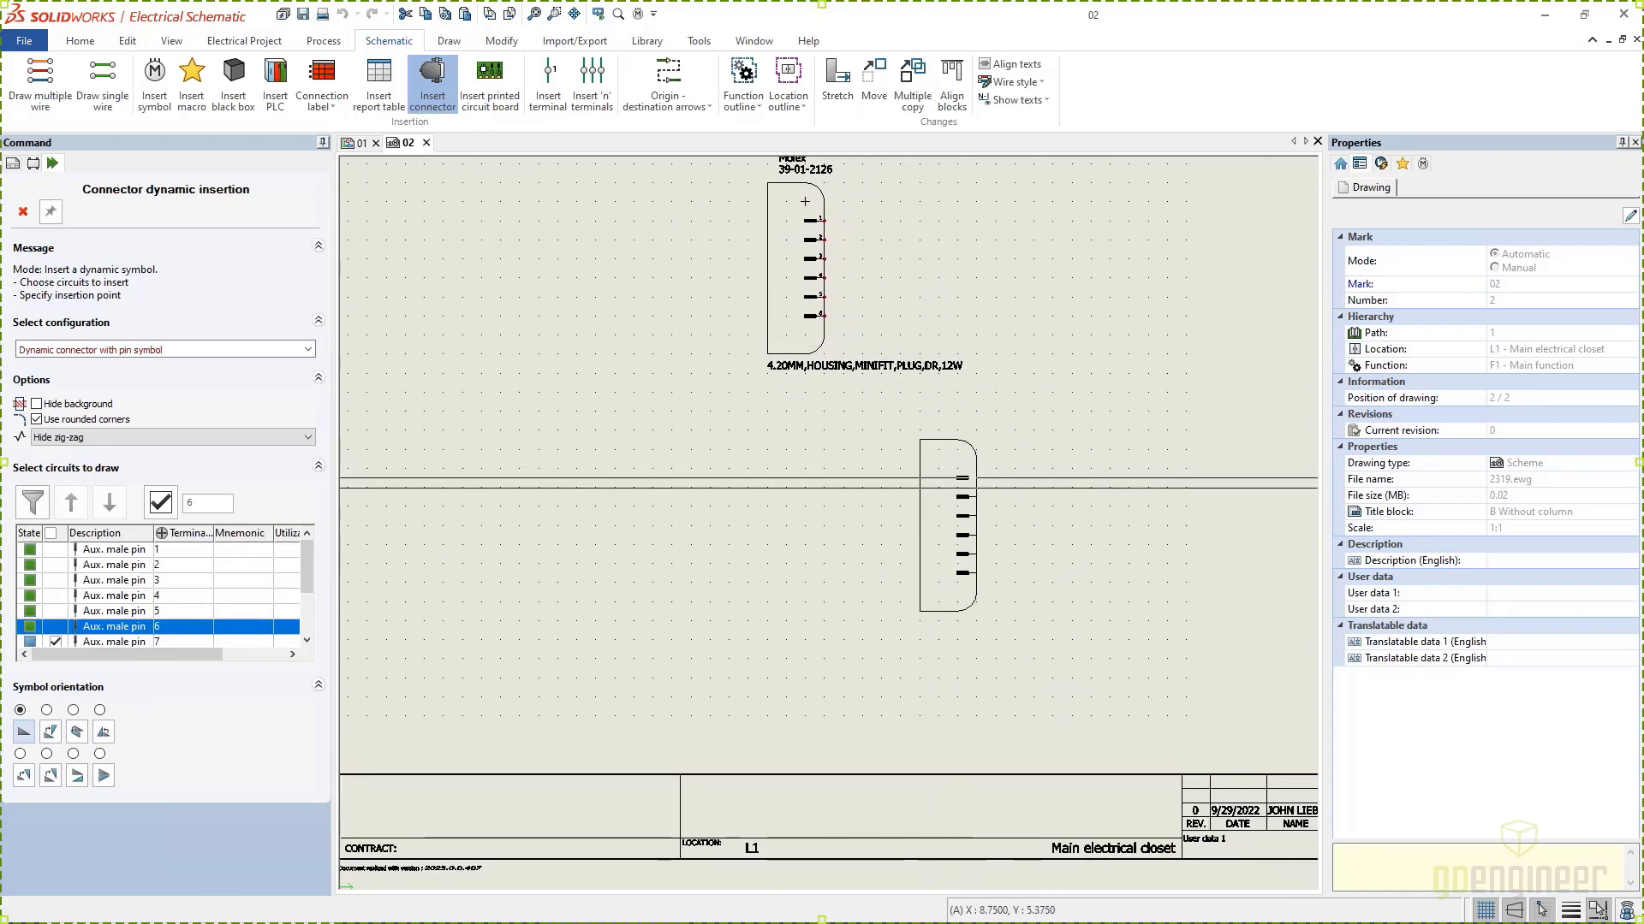
{"action": "scroll", "coordinate": [980, 501], "scroll_direction": "down", "scroll_amount": 2}
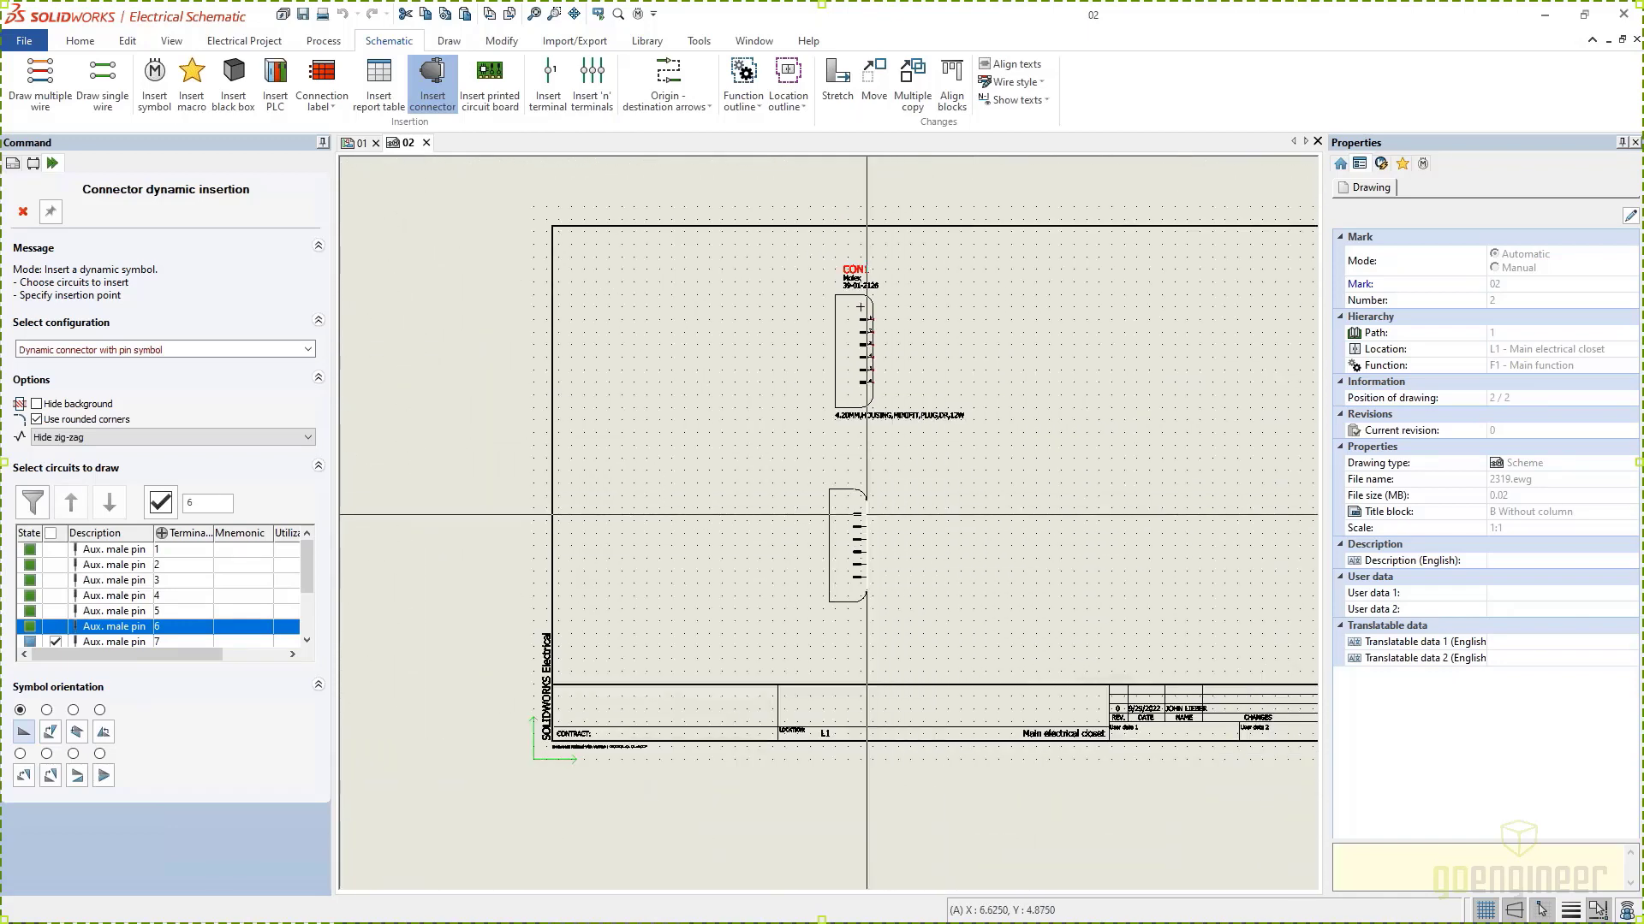
{"action": "left_click", "coordinate": [873, 515]}
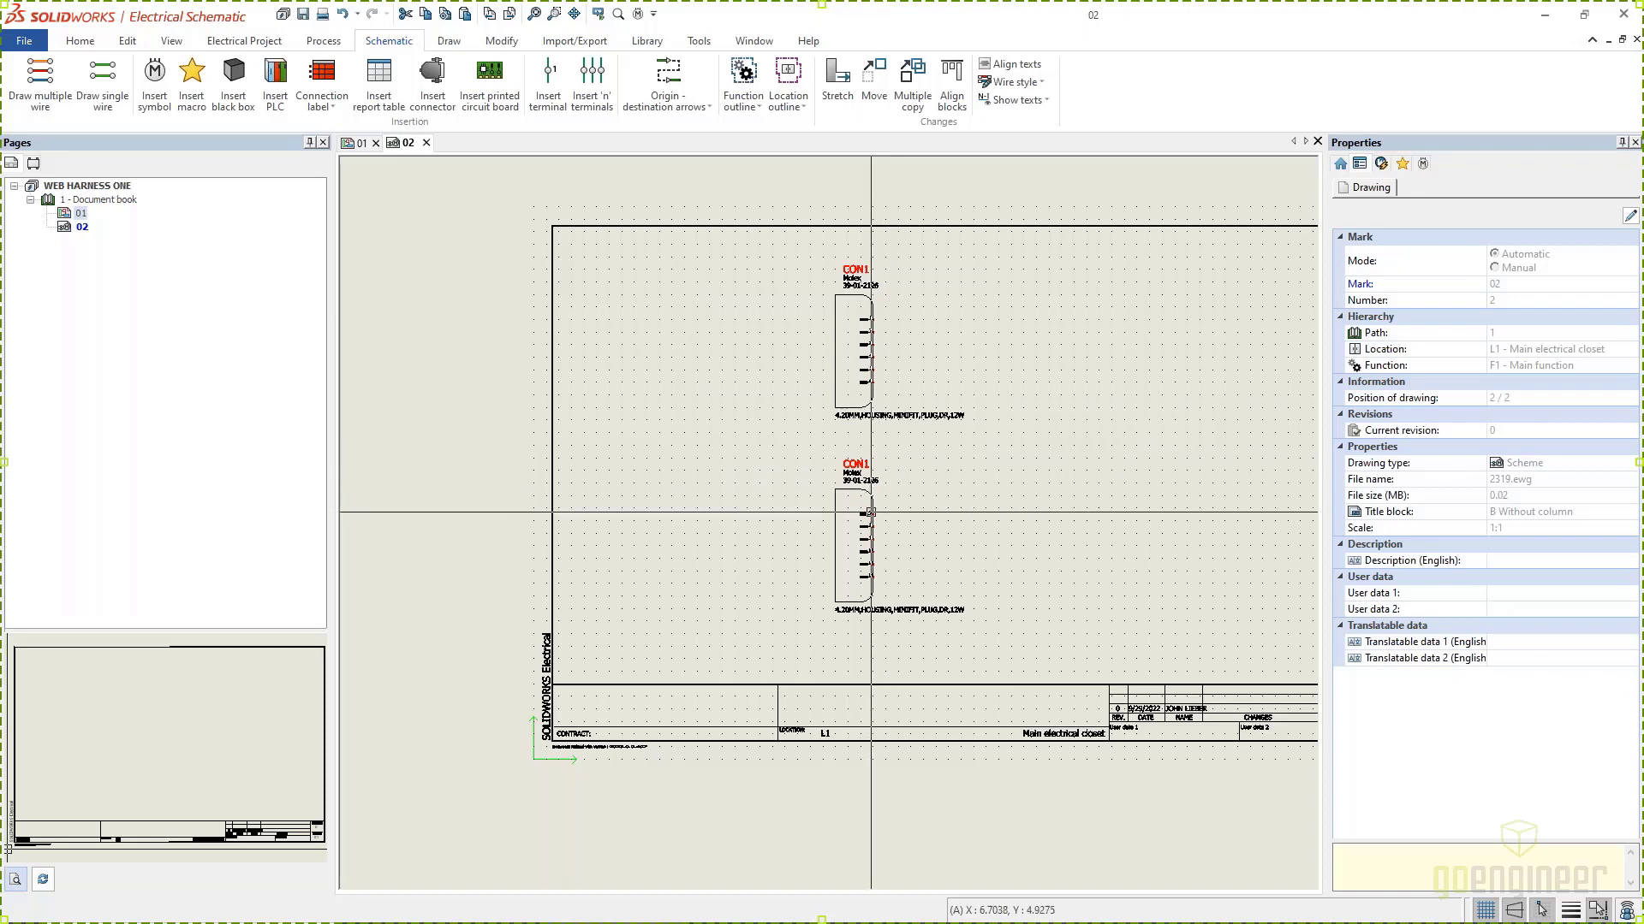
{"action": "scroll", "coordinate": [868, 508], "scroll_direction": "up", "scroll_amount": 2}
{"action": "scroll", "coordinate": [869, 542], "scroll_direction": "up", "scroll_amount": 2}
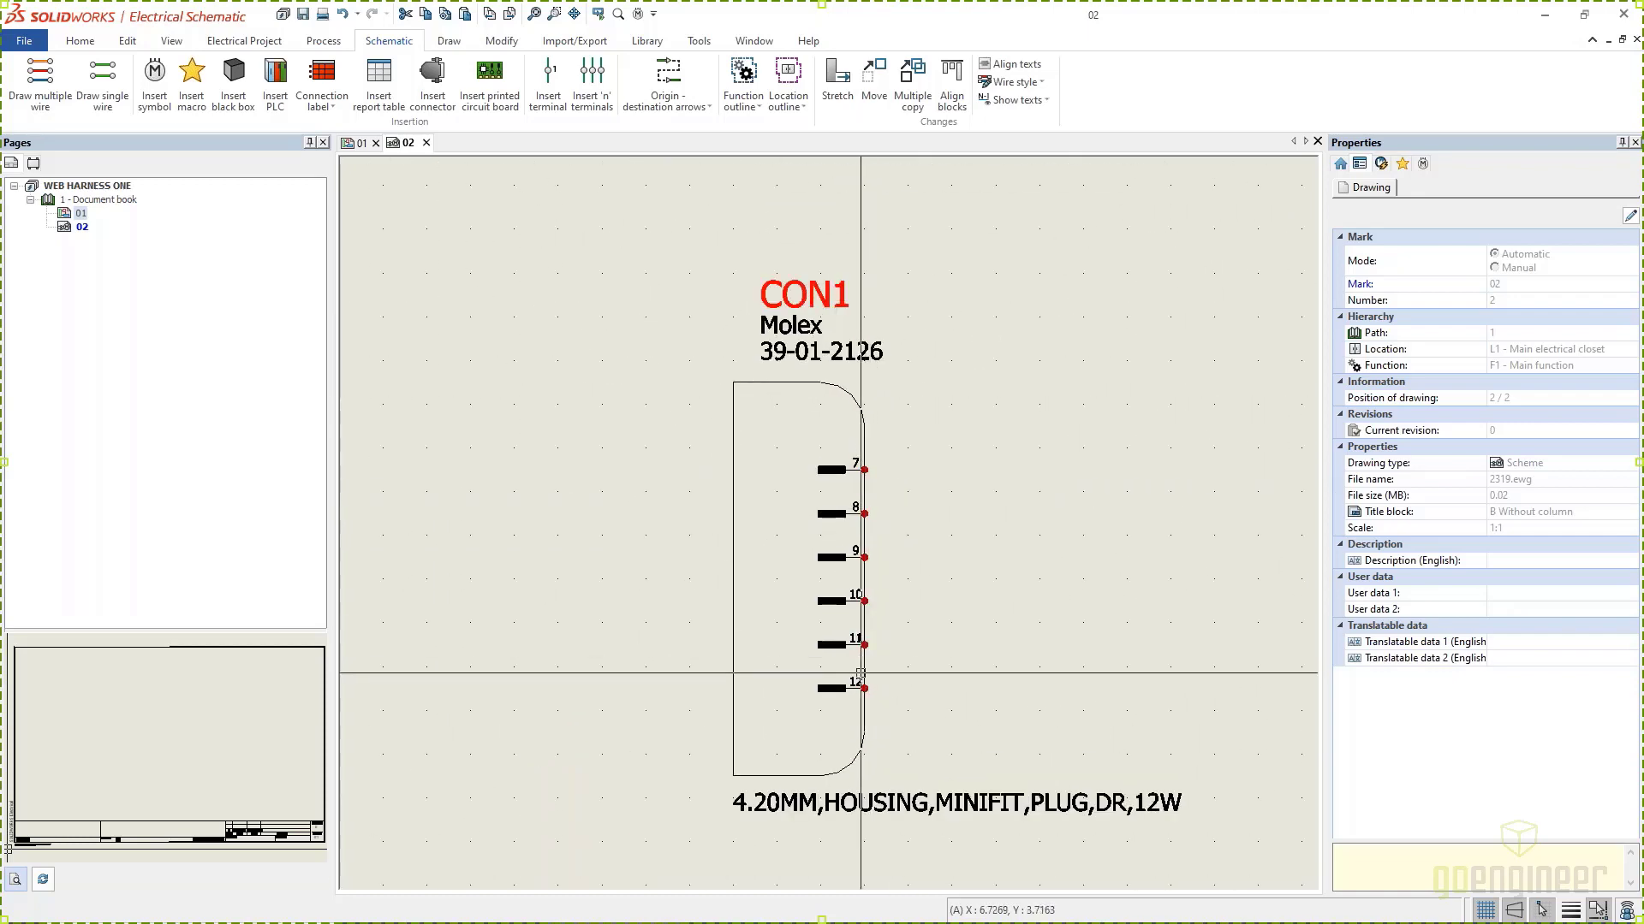
{"action": "scroll", "coordinate": [951, 653], "scroll_direction": "down", "scroll_amount": 4}
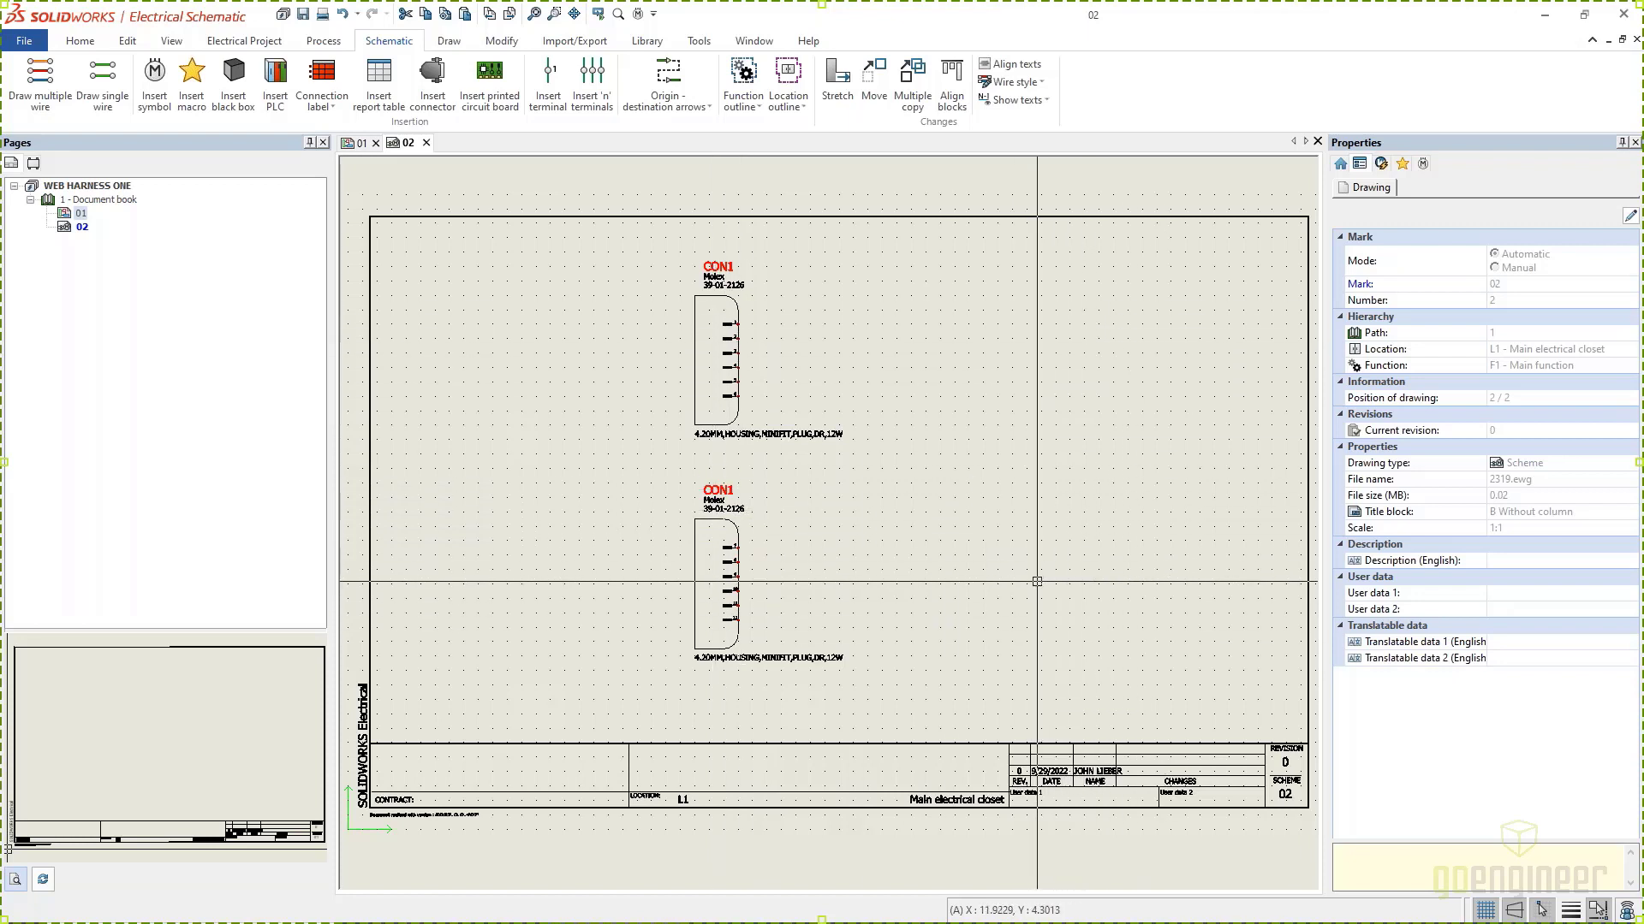
Step: Start inserting a new connector and search the manufacturer parts for connectors with 6 circuits
{"action": "left_click", "coordinate": [440, 92]}
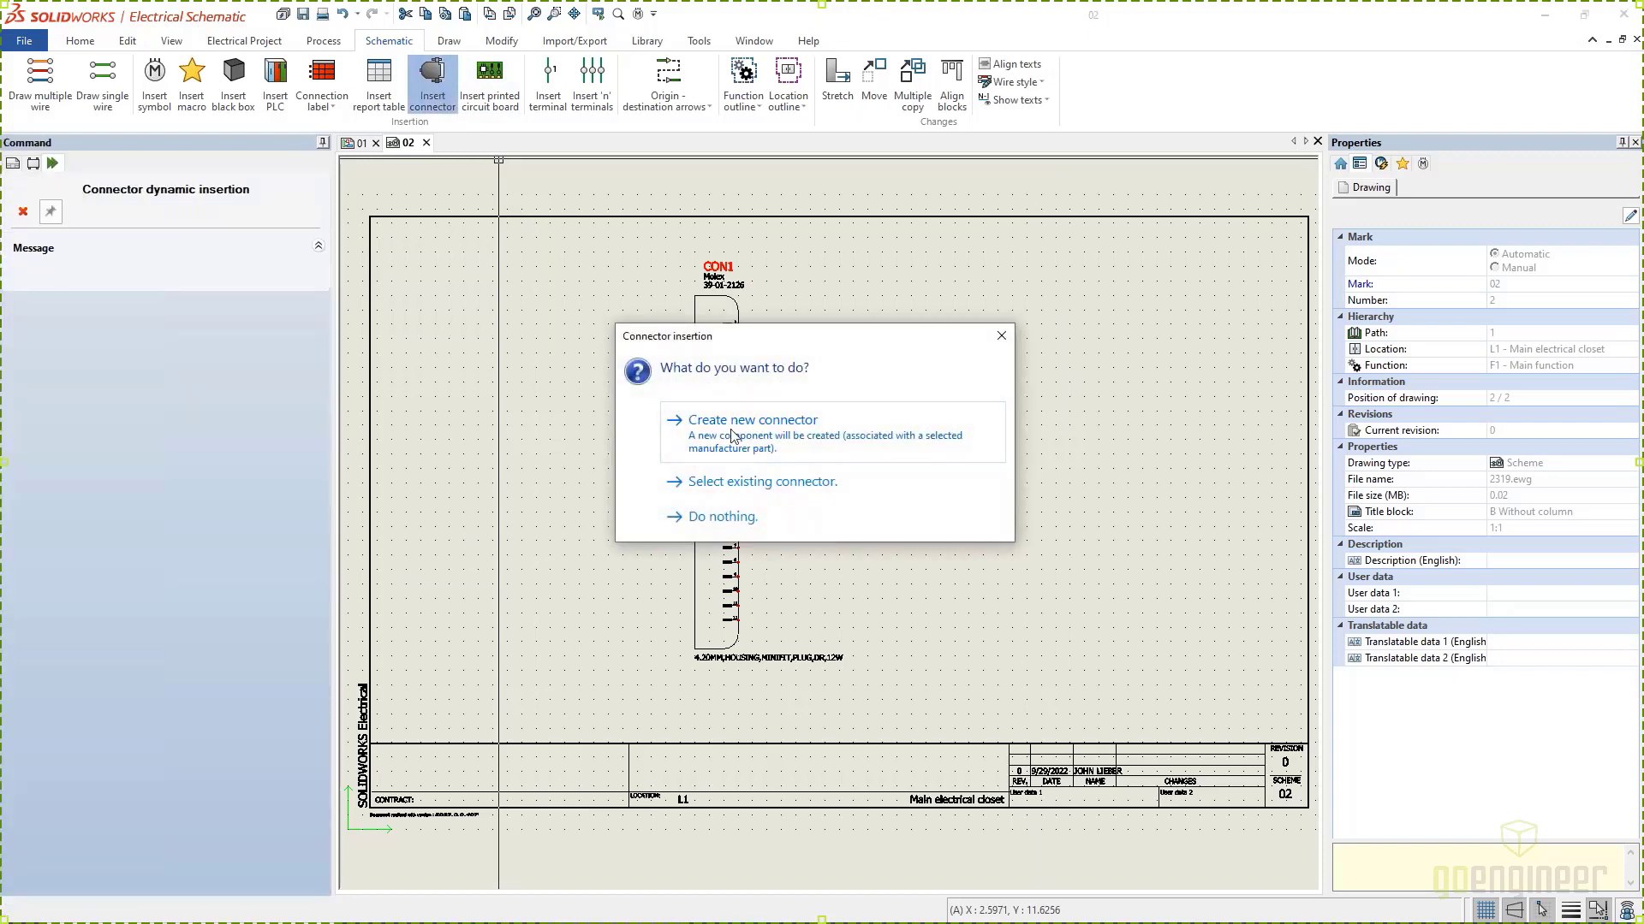
{"action": "left_click", "coordinate": [743, 453]}
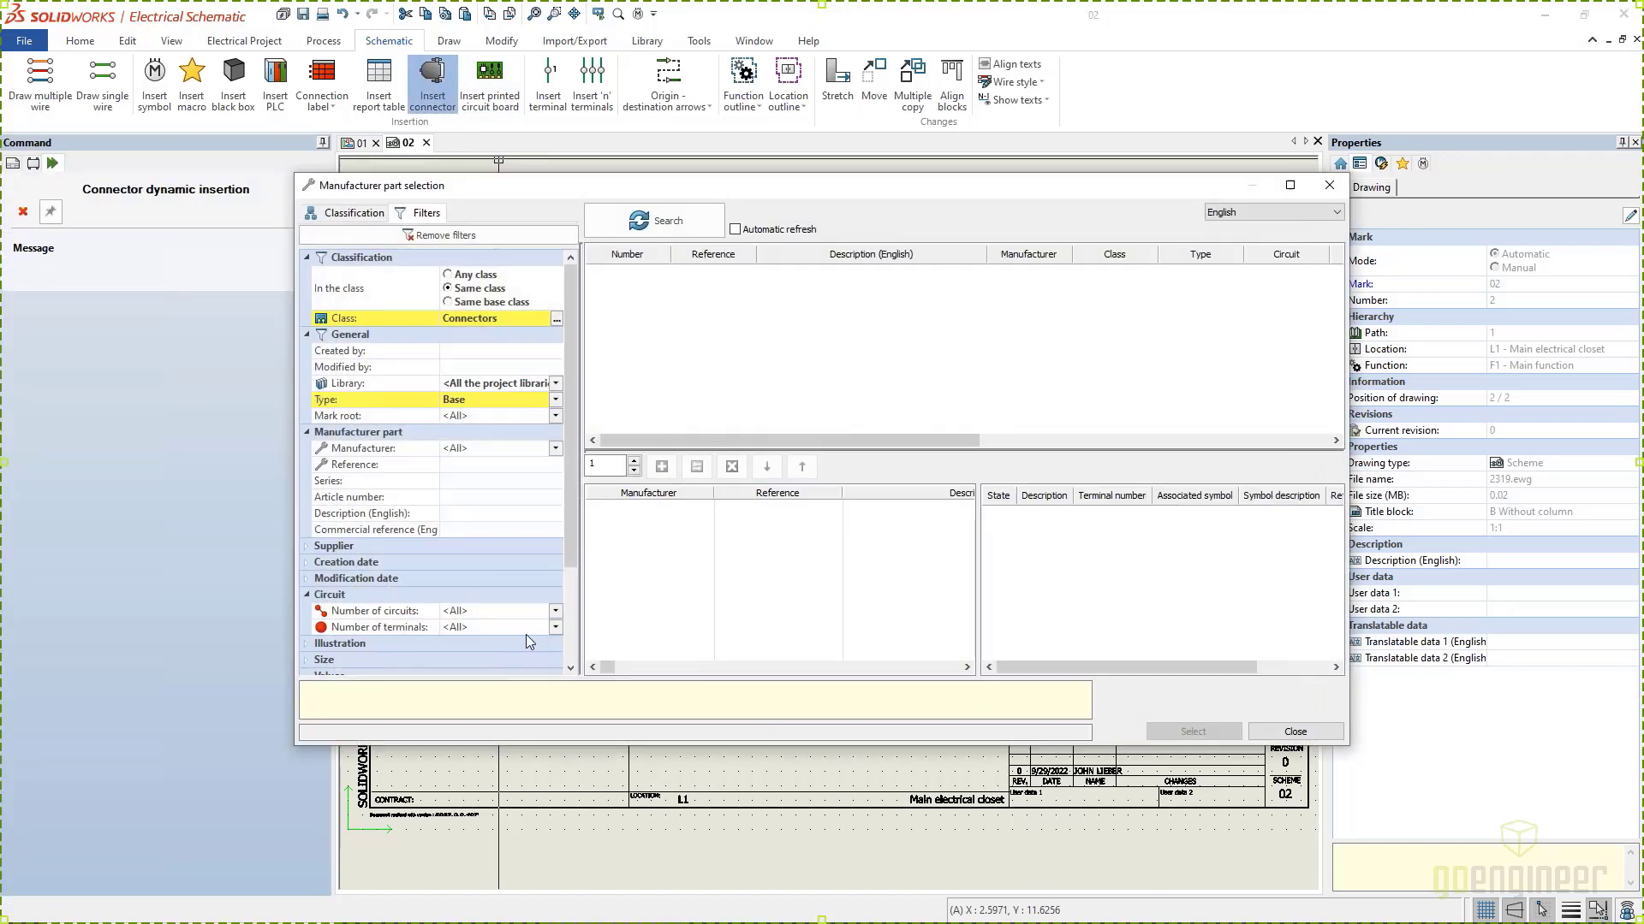
{"action": "left_click", "coordinate": [484, 611]}
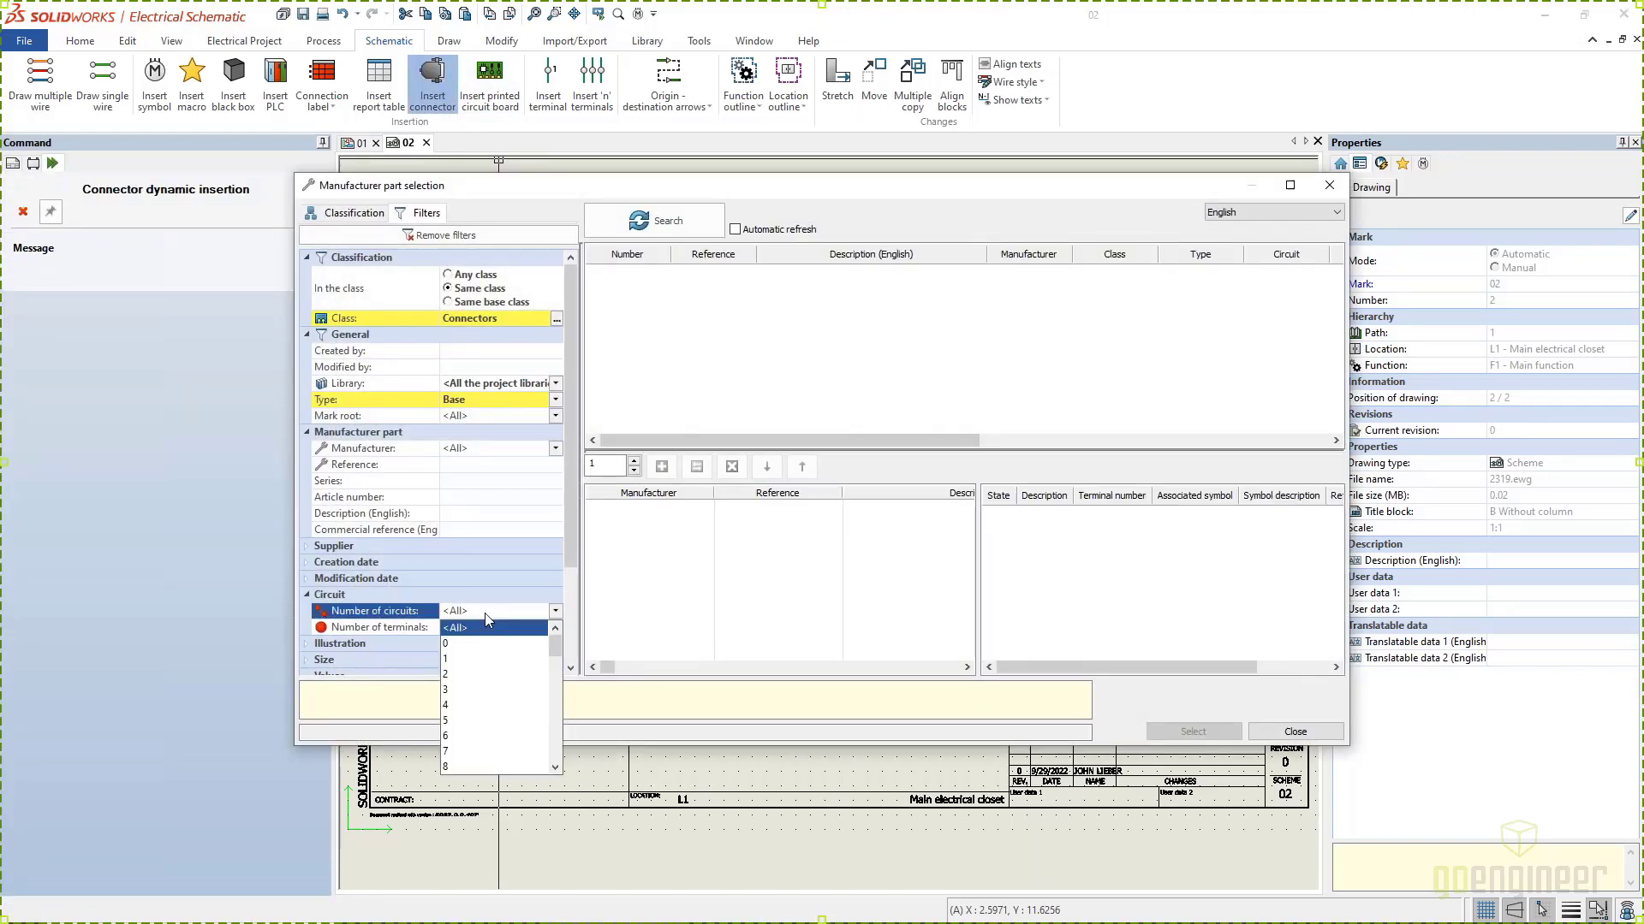
{"action": "left_click", "coordinate": [453, 734]}
{"action": "left_click", "coordinate": [671, 227]}
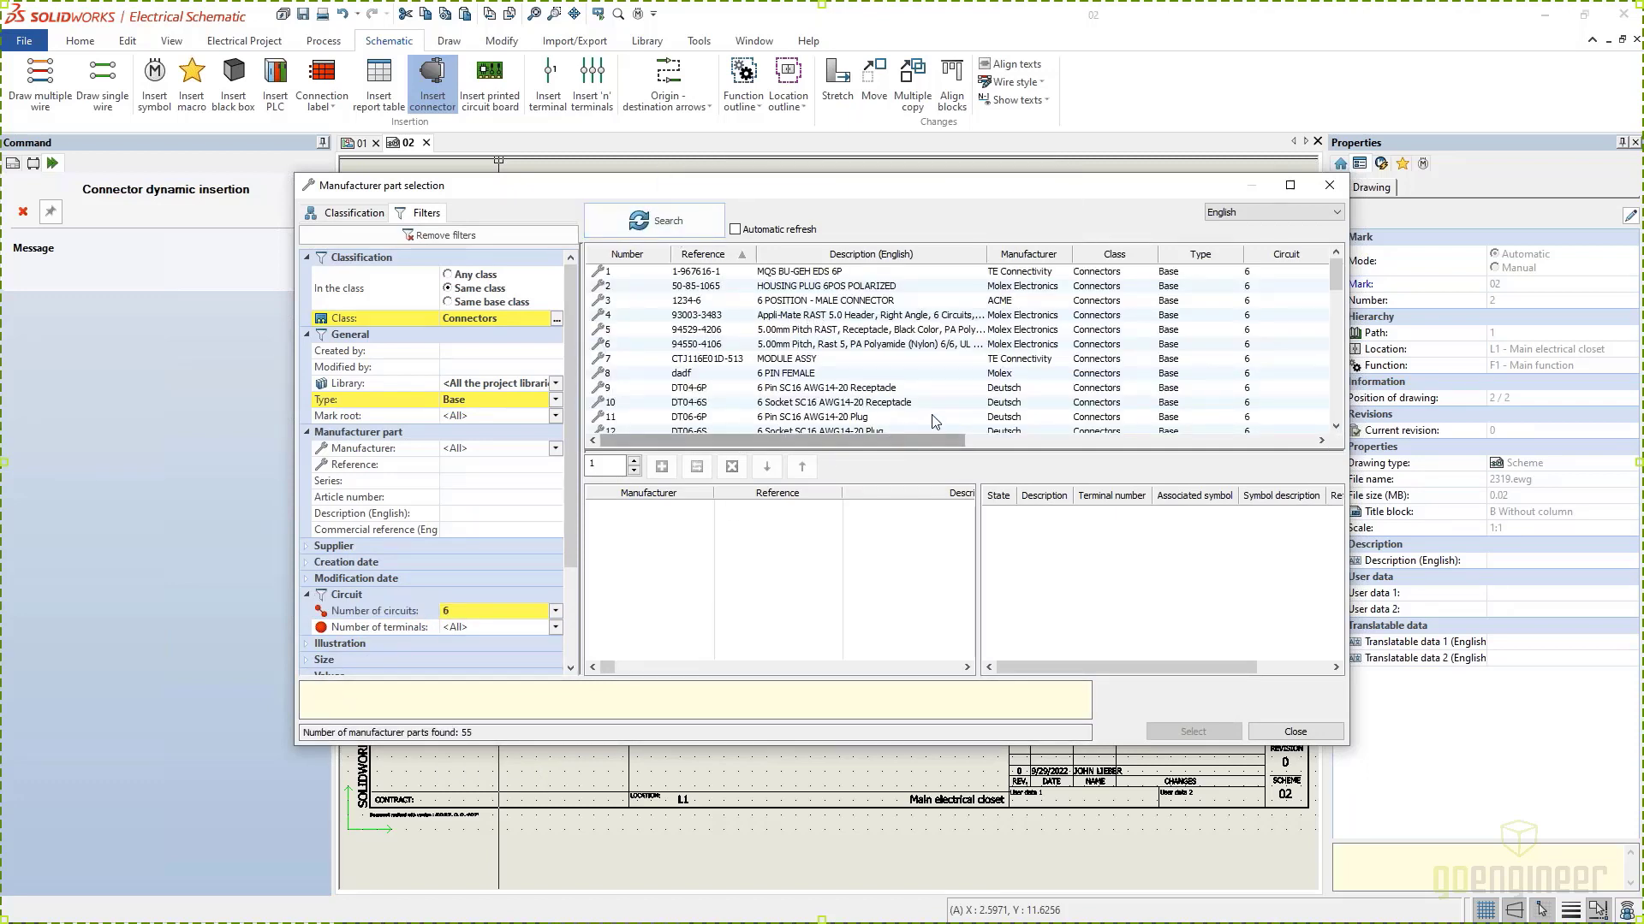
Step: Assign the ACME 1234-6 six-position male connector as the manufacturer part
{"action": "left_click", "coordinate": [794, 301]}
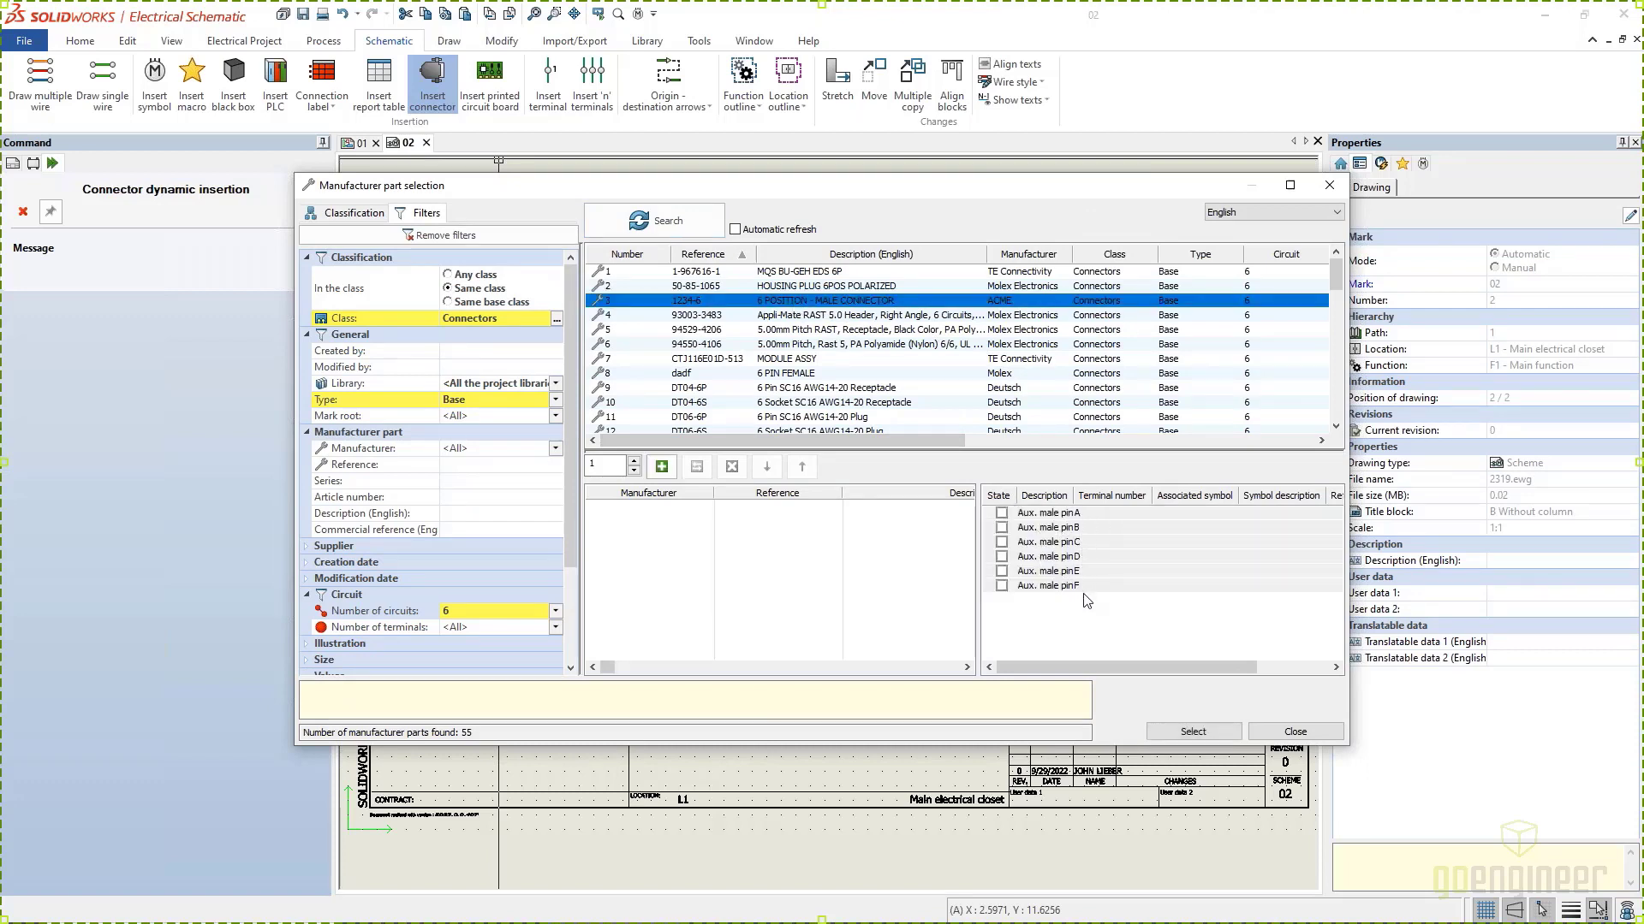
{"action": "left_click", "coordinate": [661, 466]}
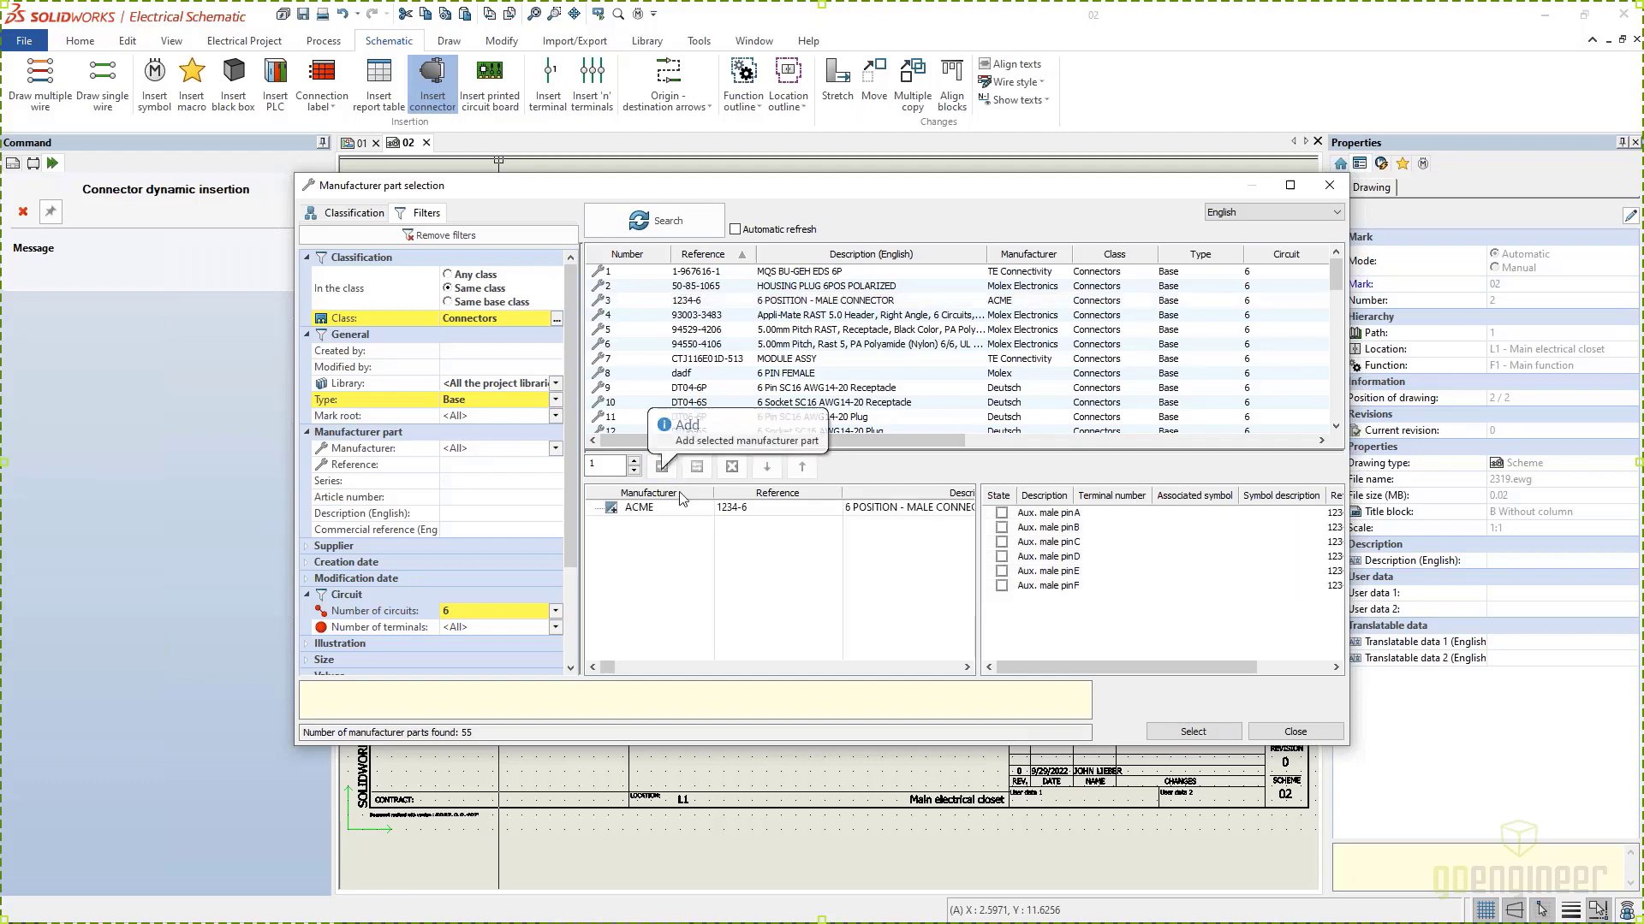
{"action": "left_click", "coordinate": [1193, 732]}
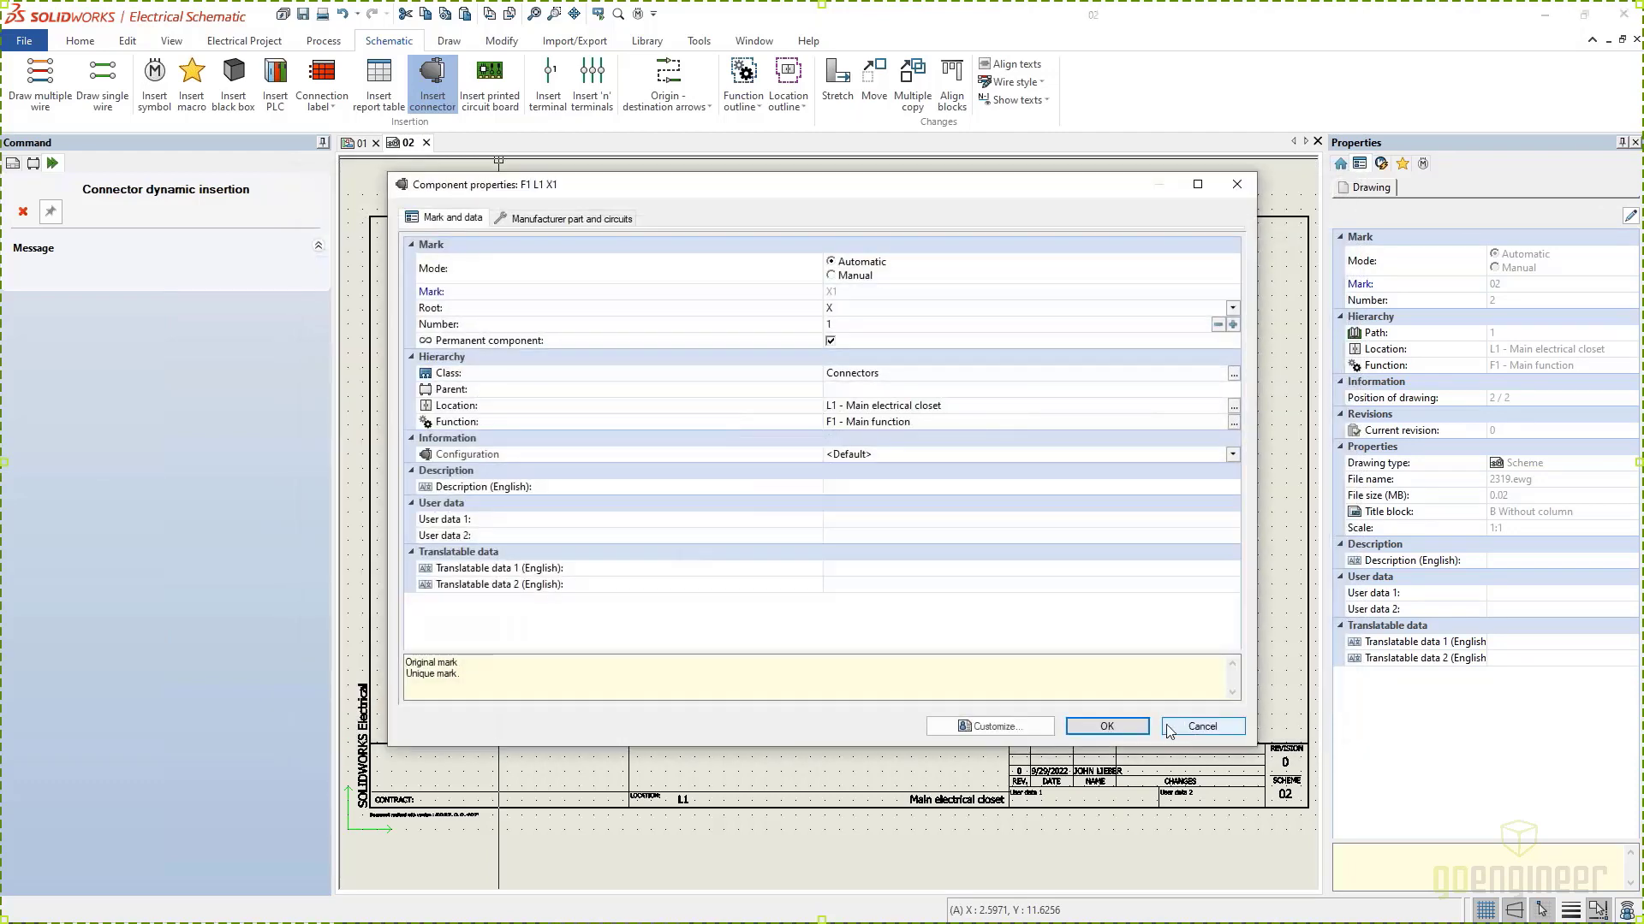
Step: Set the new component's mark root to CON and accept its properties
{"action": "left_click", "coordinate": [838, 314]}
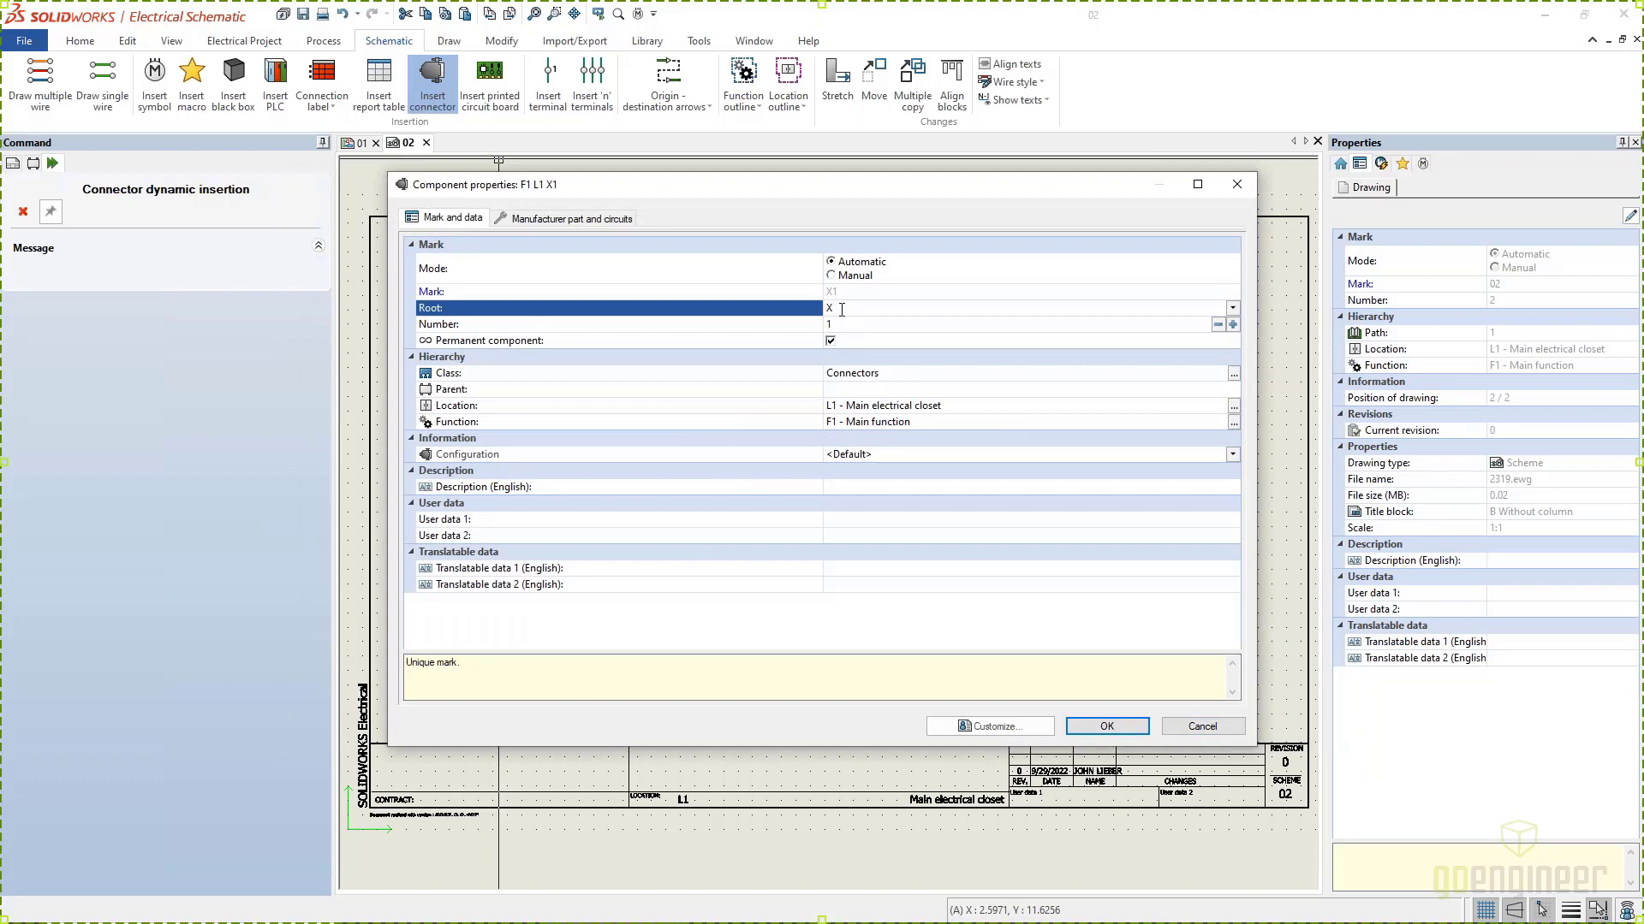
{"action": "type", "text": "COM"}
{"action": "key", "text": "Return"}
{"action": "left_click", "coordinate": [1105, 726]}
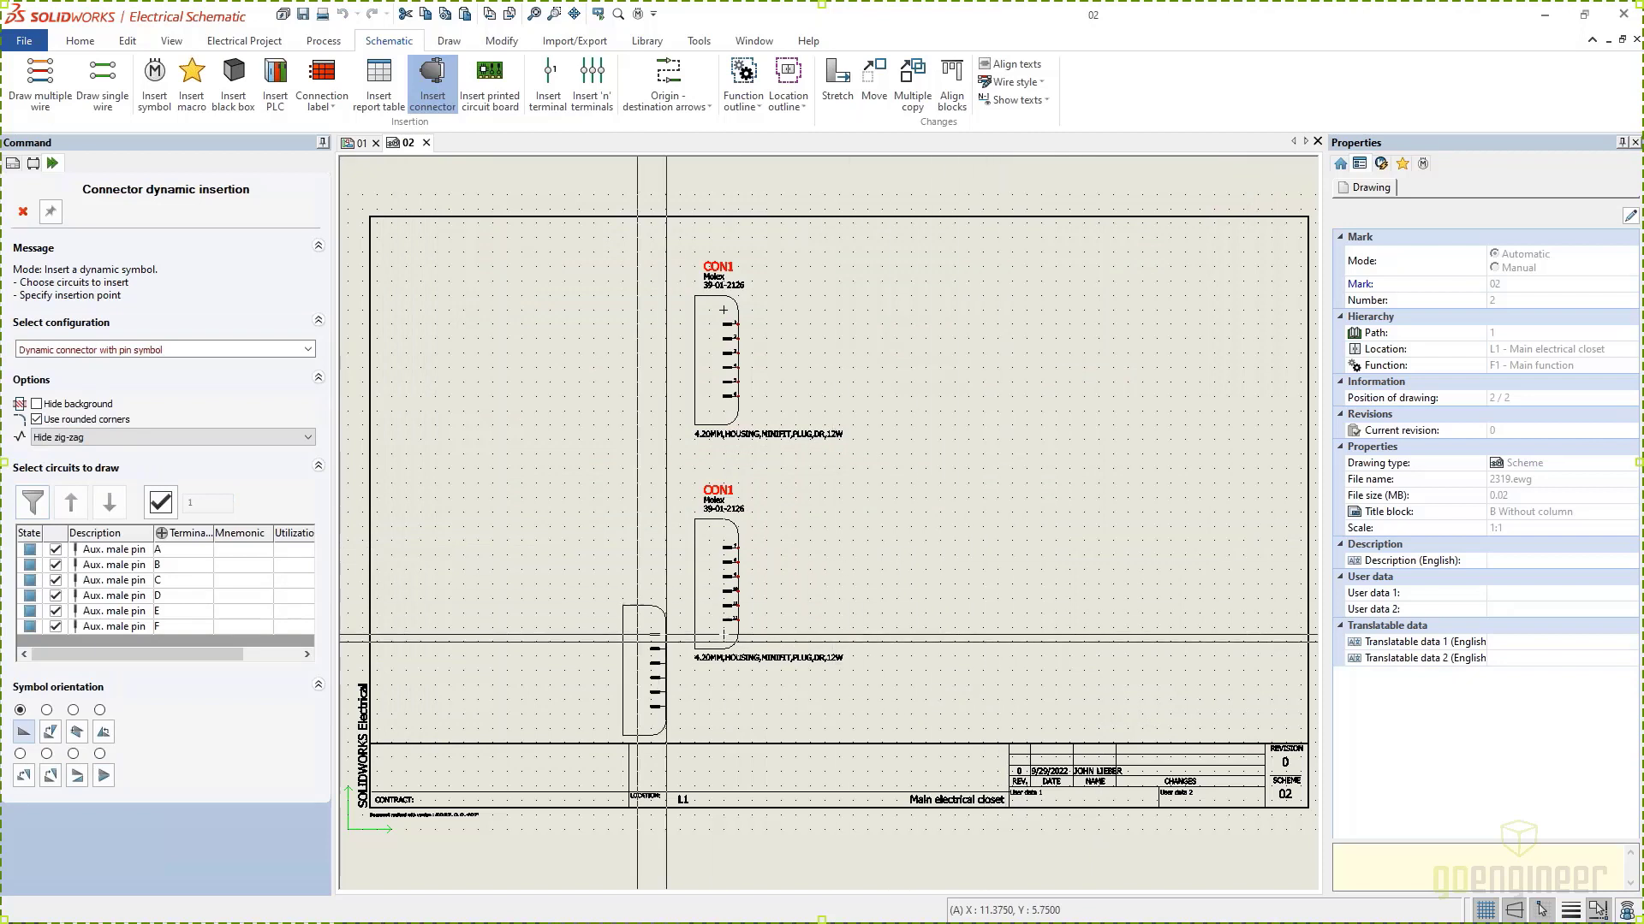
Step: Mirror the ACME connector symbol so its pins face the Molex connector, and place it across from the upper symbol
{"action": "key", "text": "space"}
{"action": "key", "text": "space"}
{"action": "key", "text": "space"}
{"action": "key", "text": "space"}
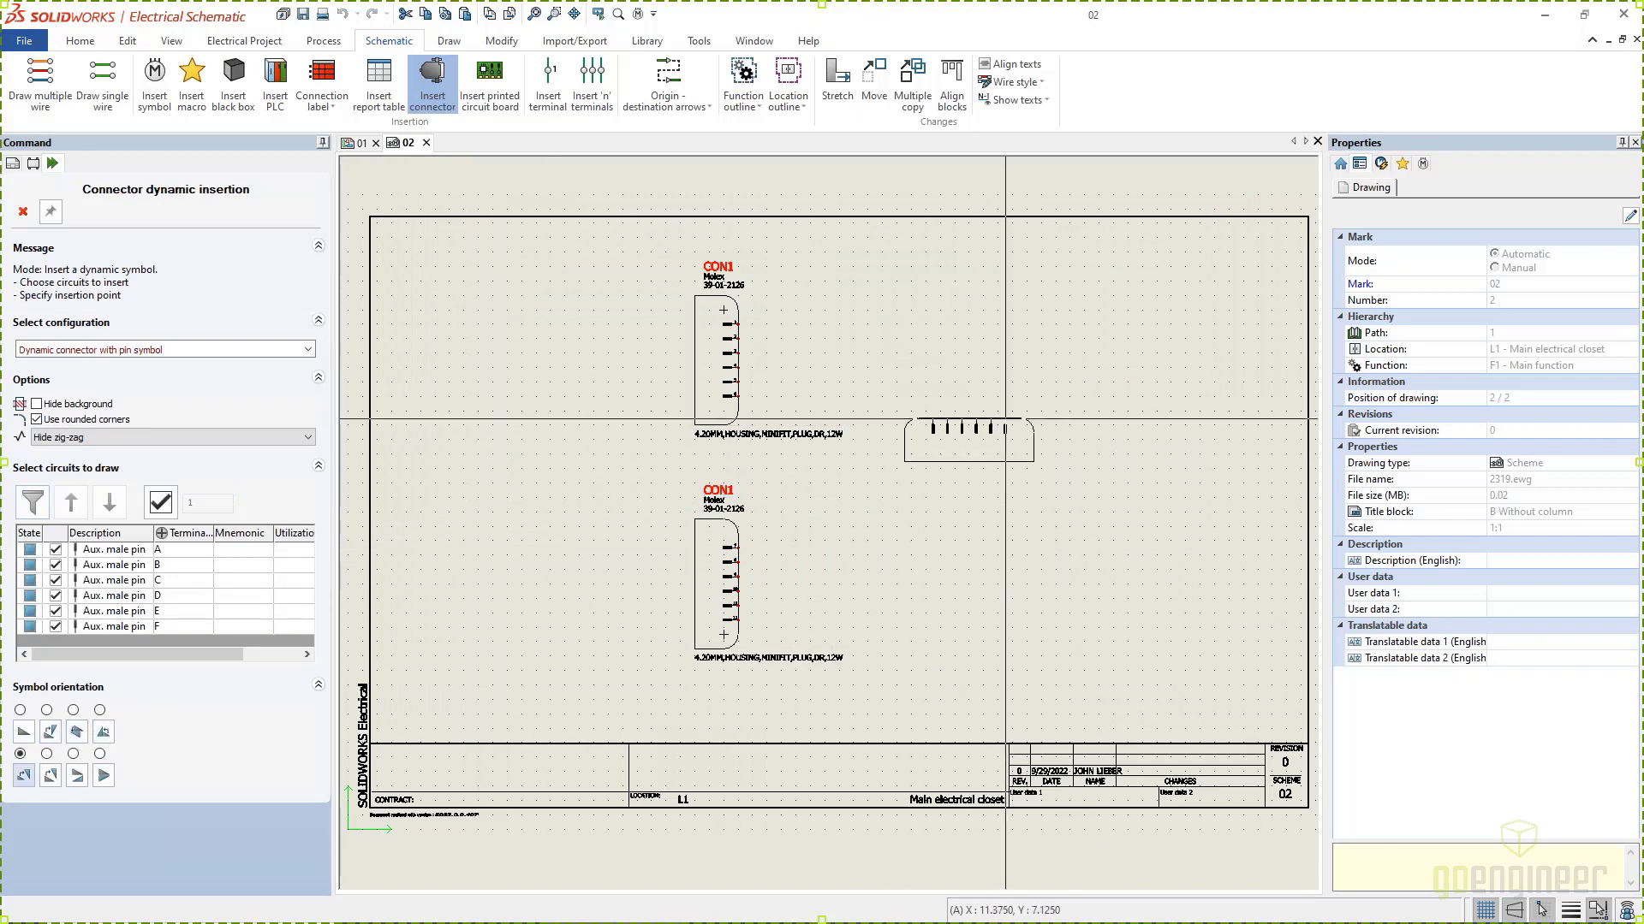
{"action": "left_click", "coordinate": [24, 731]}
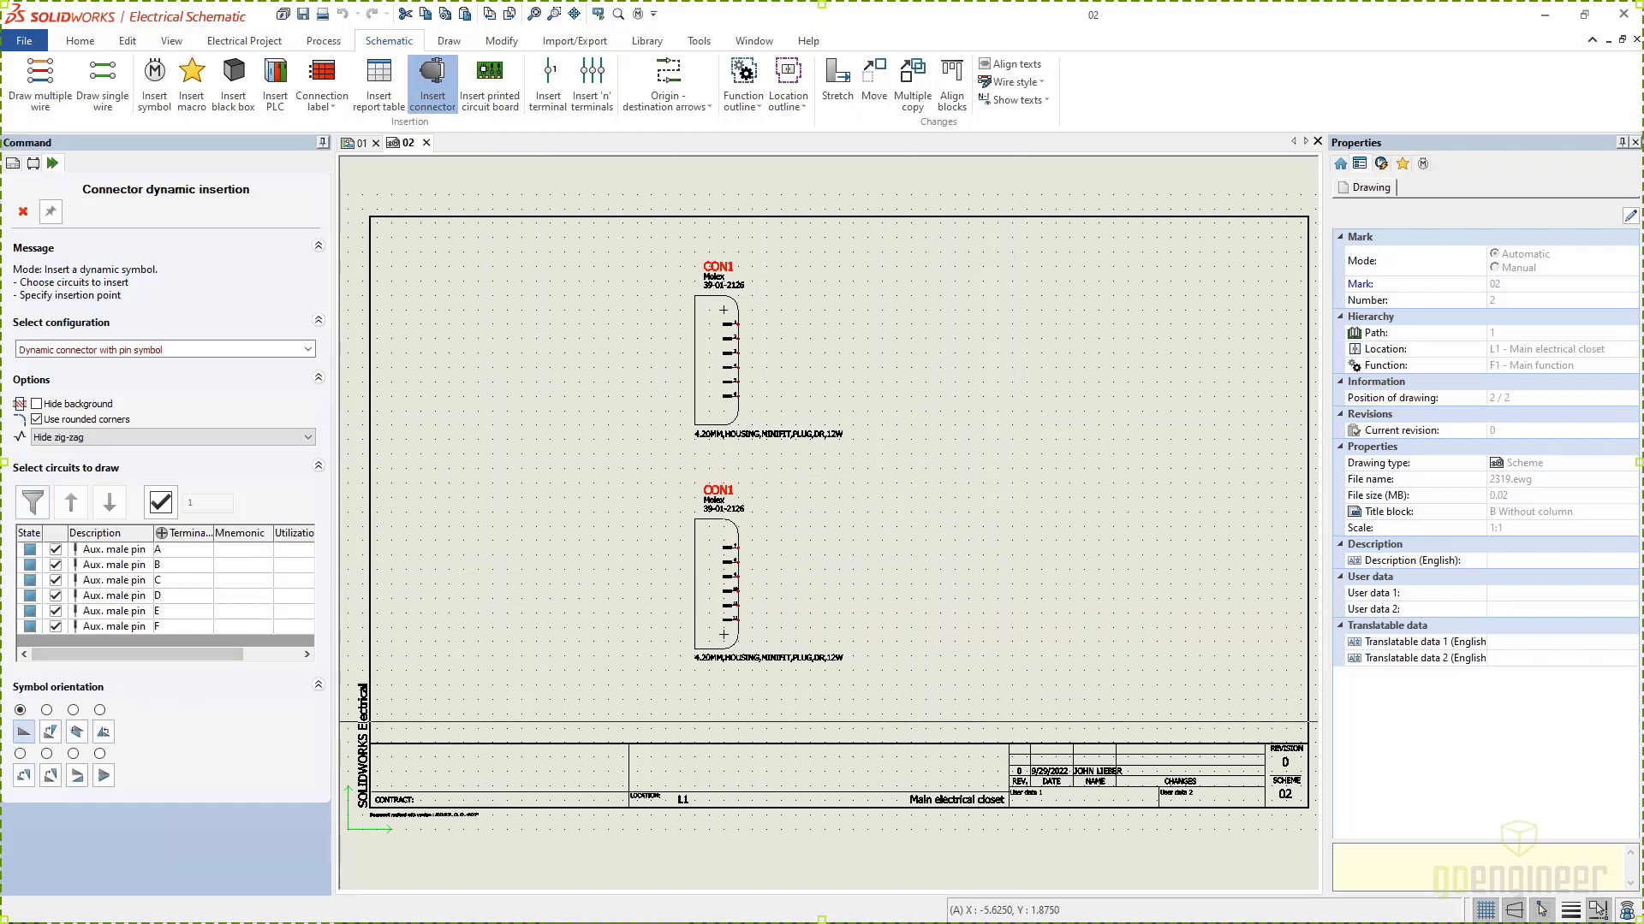
{"action": "left_click", "coordinate": [83, 773]}
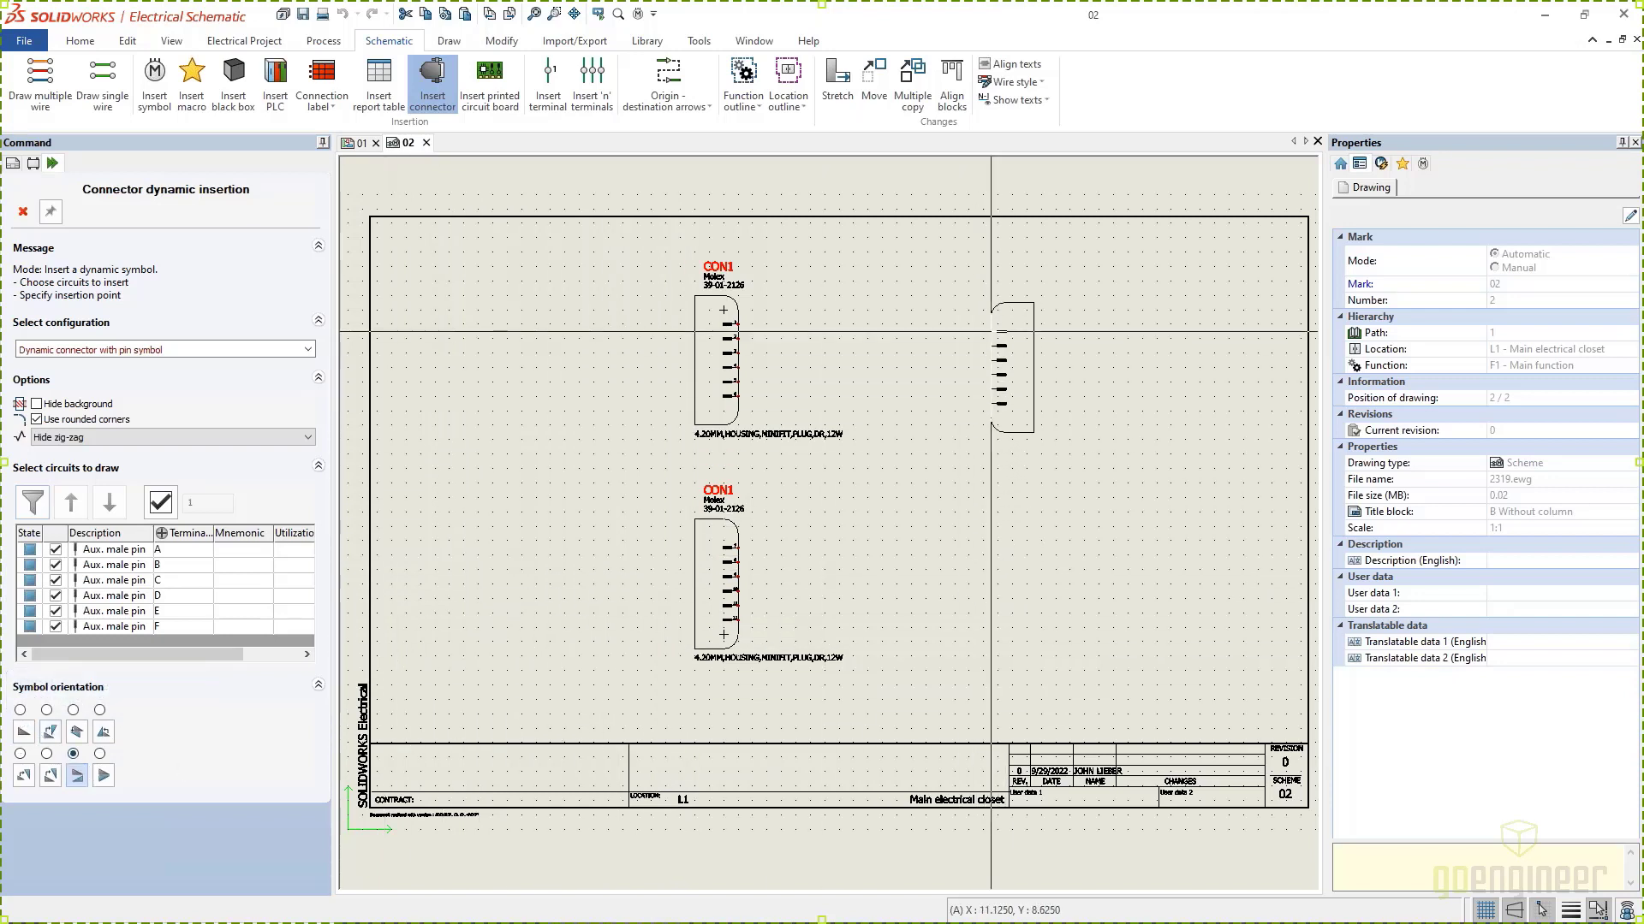
{"action": "left_click", "coordinate": [998, 324]}
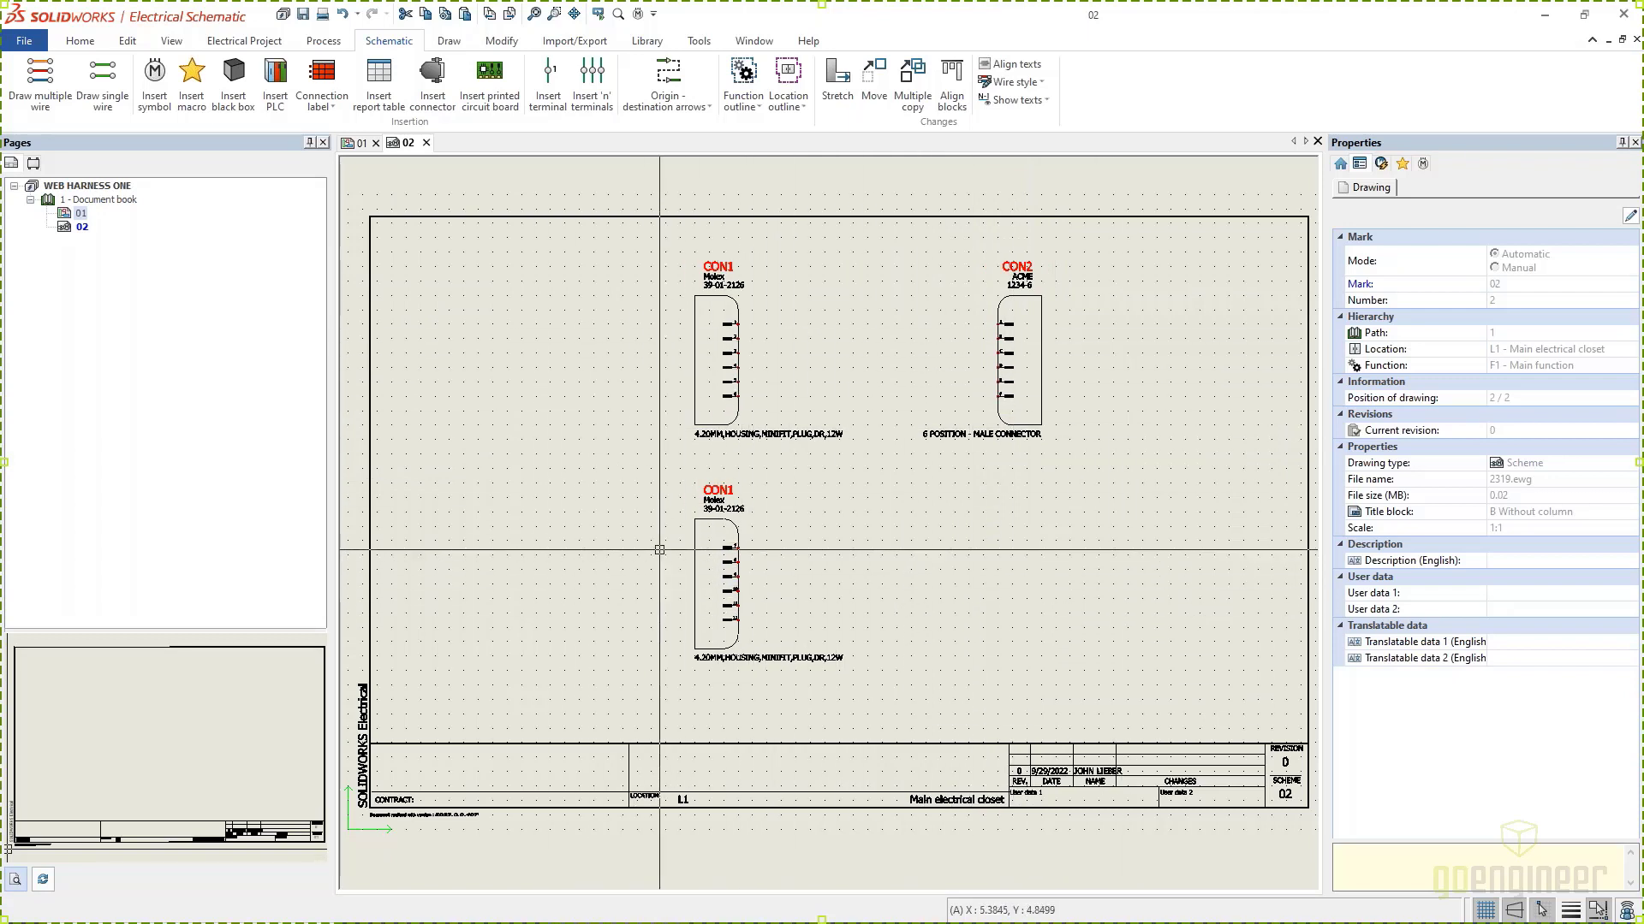
Step: Copy the ACME connector symbol and paste the duplicate directly below it, across from the lower Molex symbol
{"action": "left_click", "coordinate": [1045, 426]}
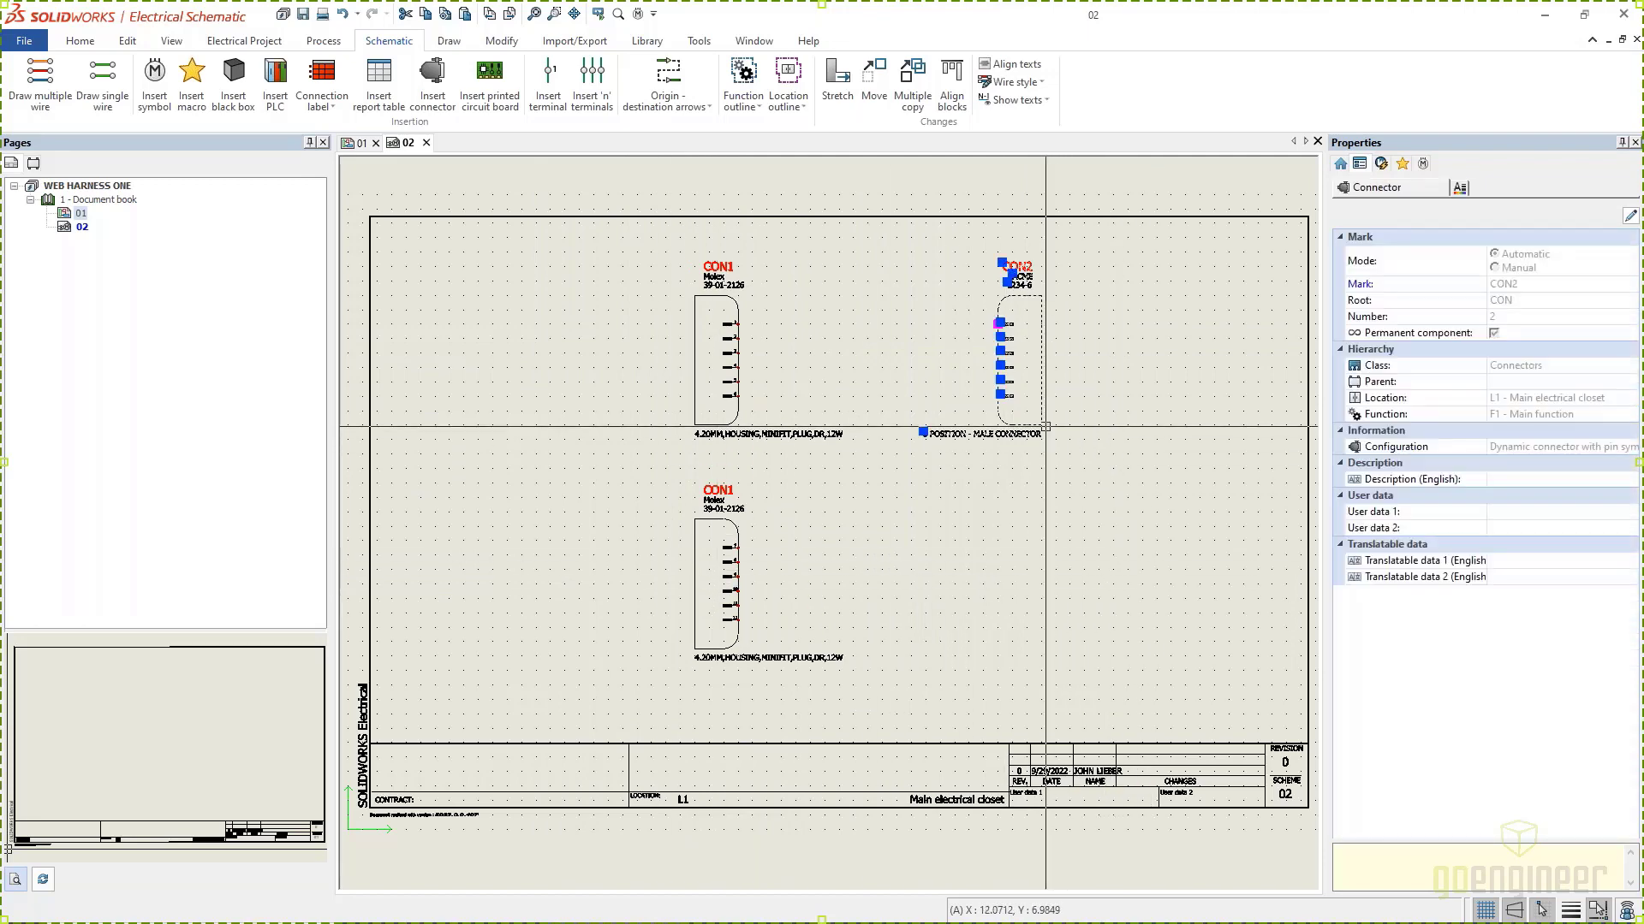
{"action": "key", "text": "ctrl+c"}
{"action": "key", "text": "ctrl+v"}
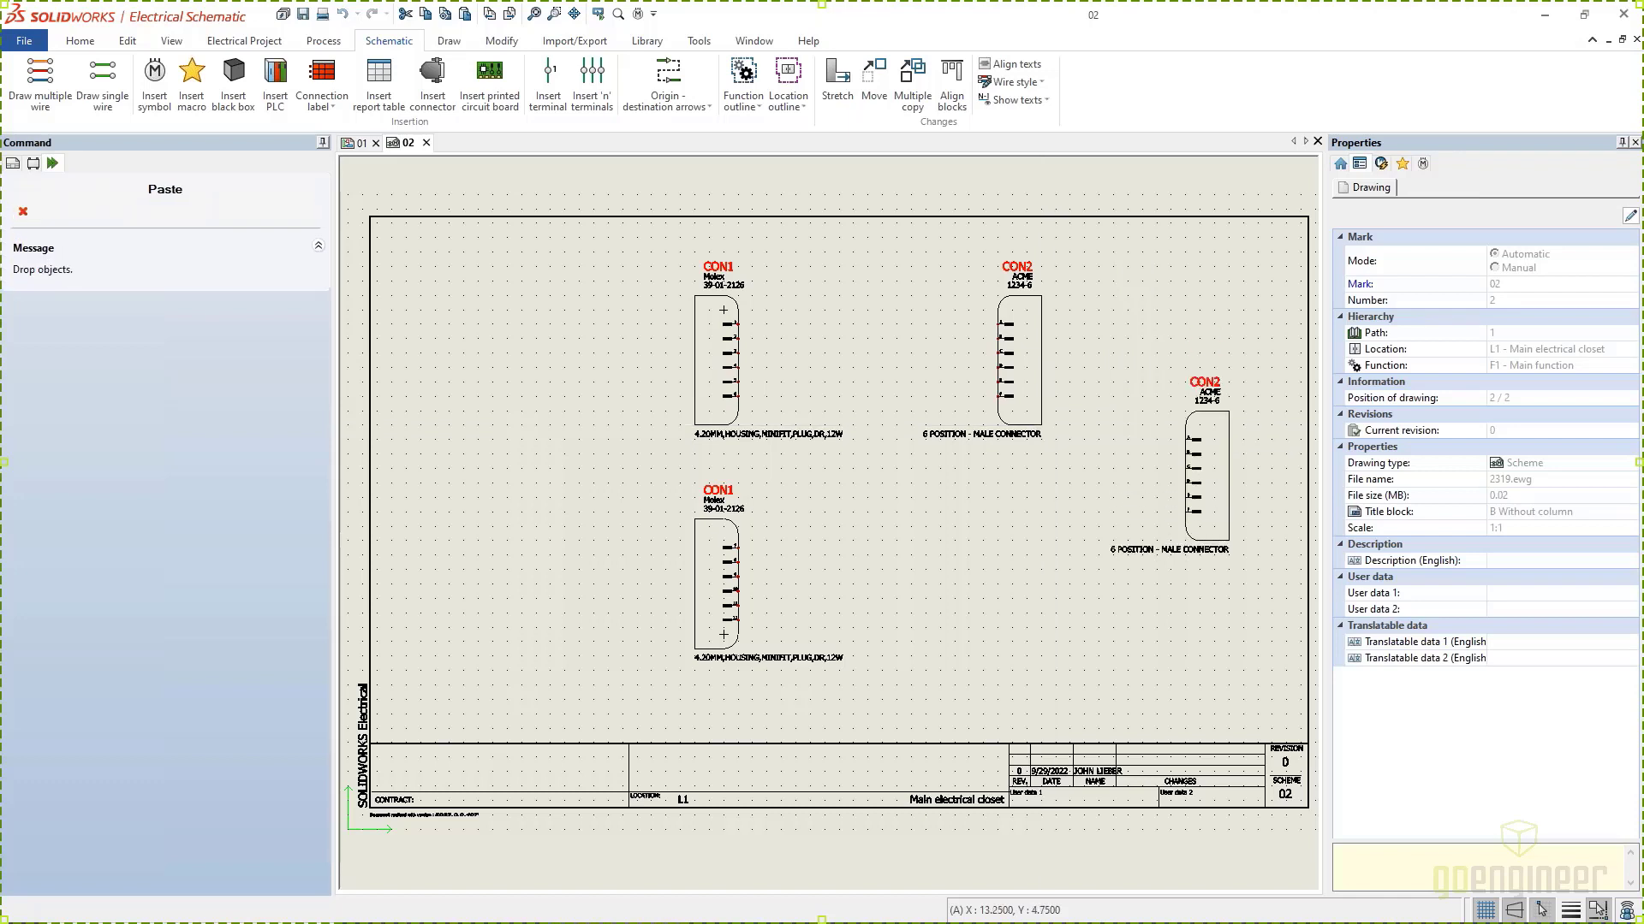
{"action": "scroll", "coordinate": [948, 648], "scroll_direction": "up", "scroll_amount": 1}
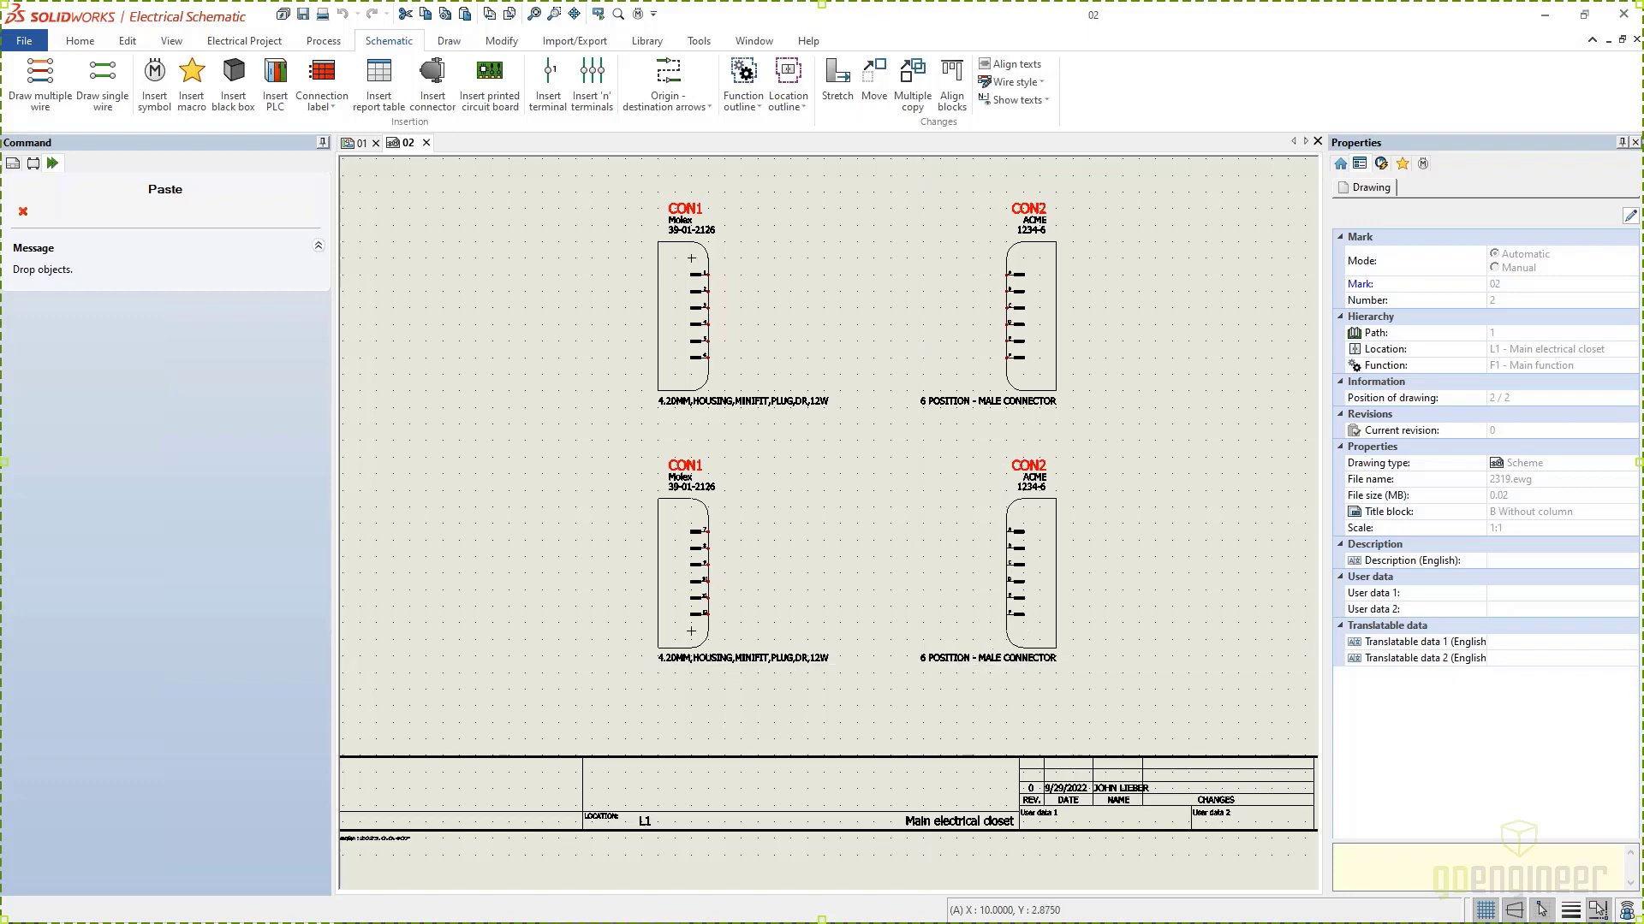
{"action": "left_click", "coordinate": [924, 664]}
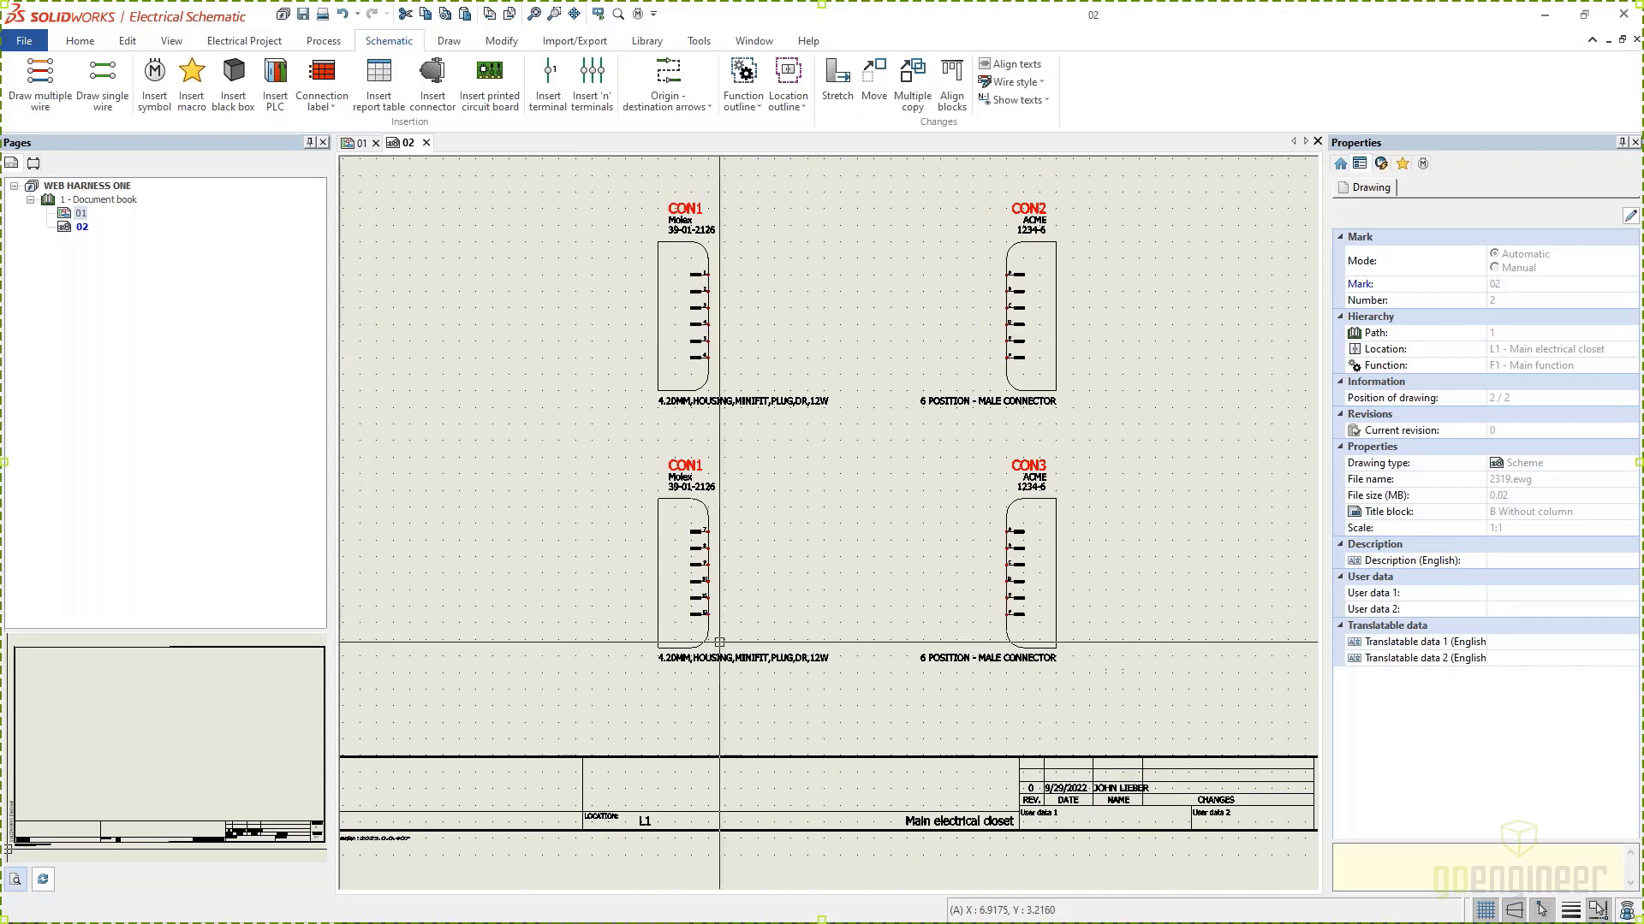
Step: Draw six 12V DC wires with 0.25 line spacing through the matching pins of the upper Molex and ACME connectors
{"action": "left_click", "coordinate": [110, 103]}
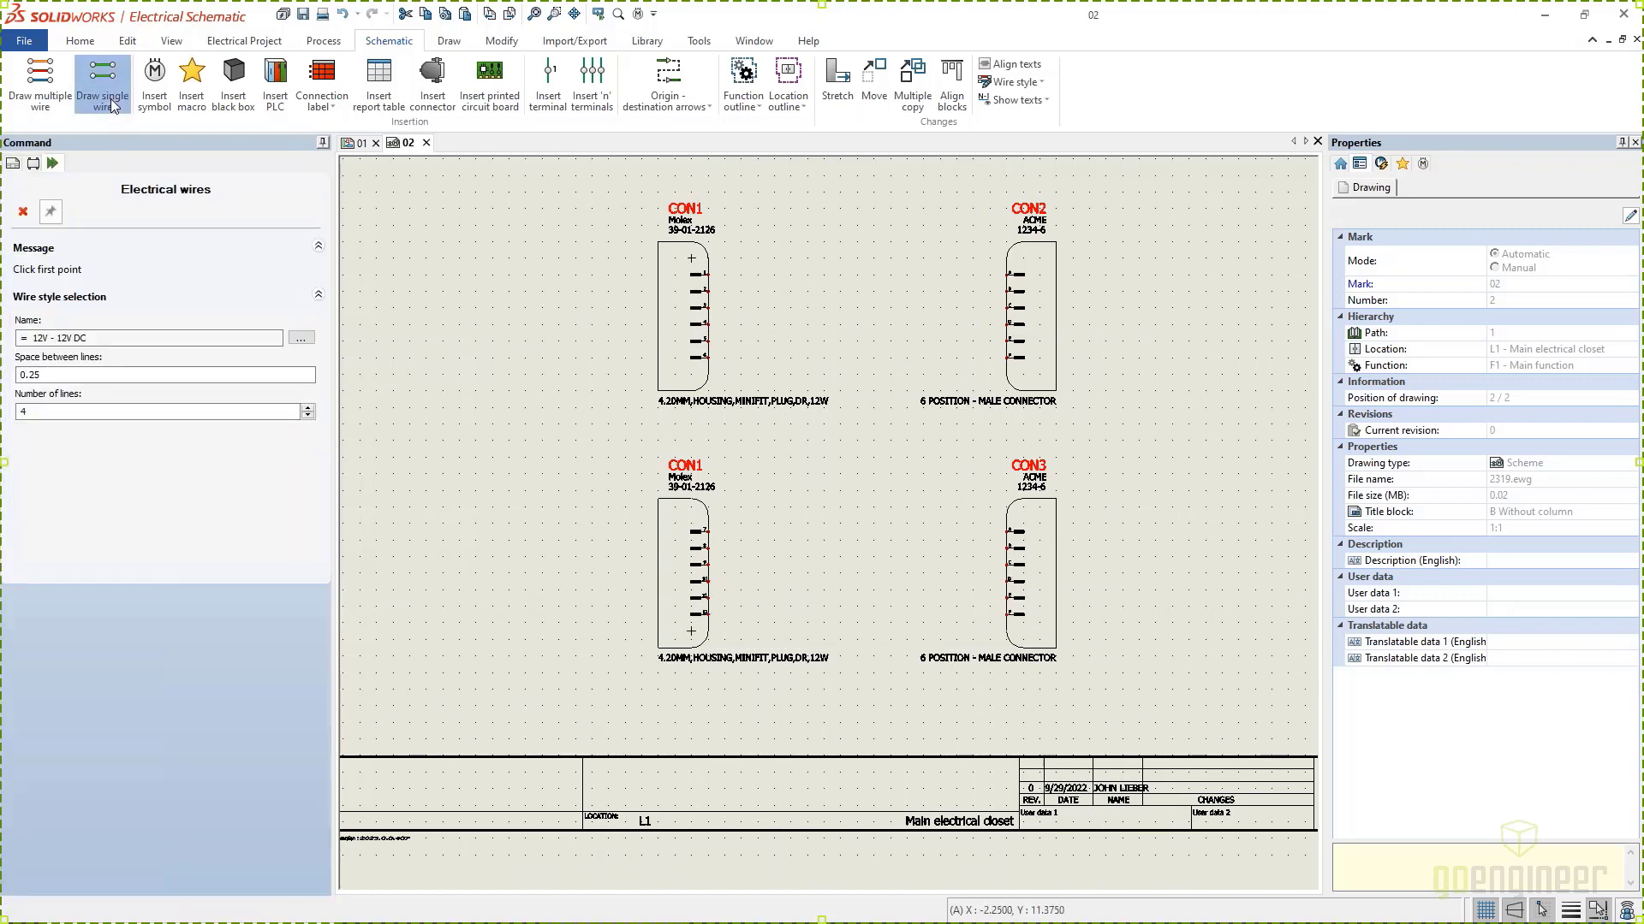
{"action": "double_click", "coordinate": [82, 410]}
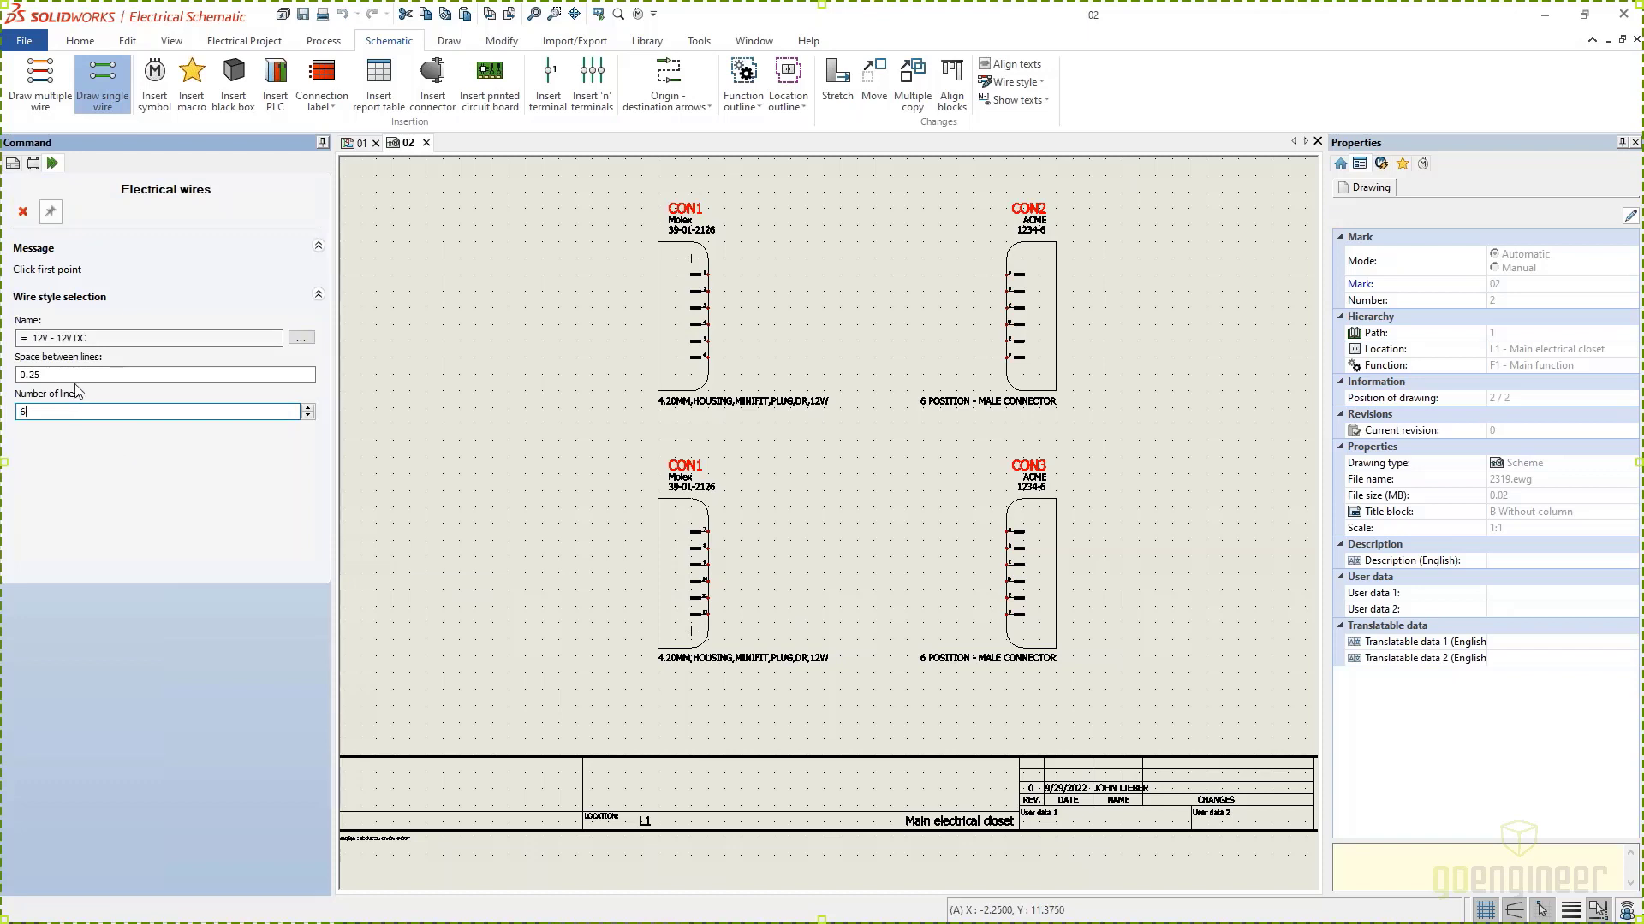
{"action": "left_click", "coordinate": [48, 377]}
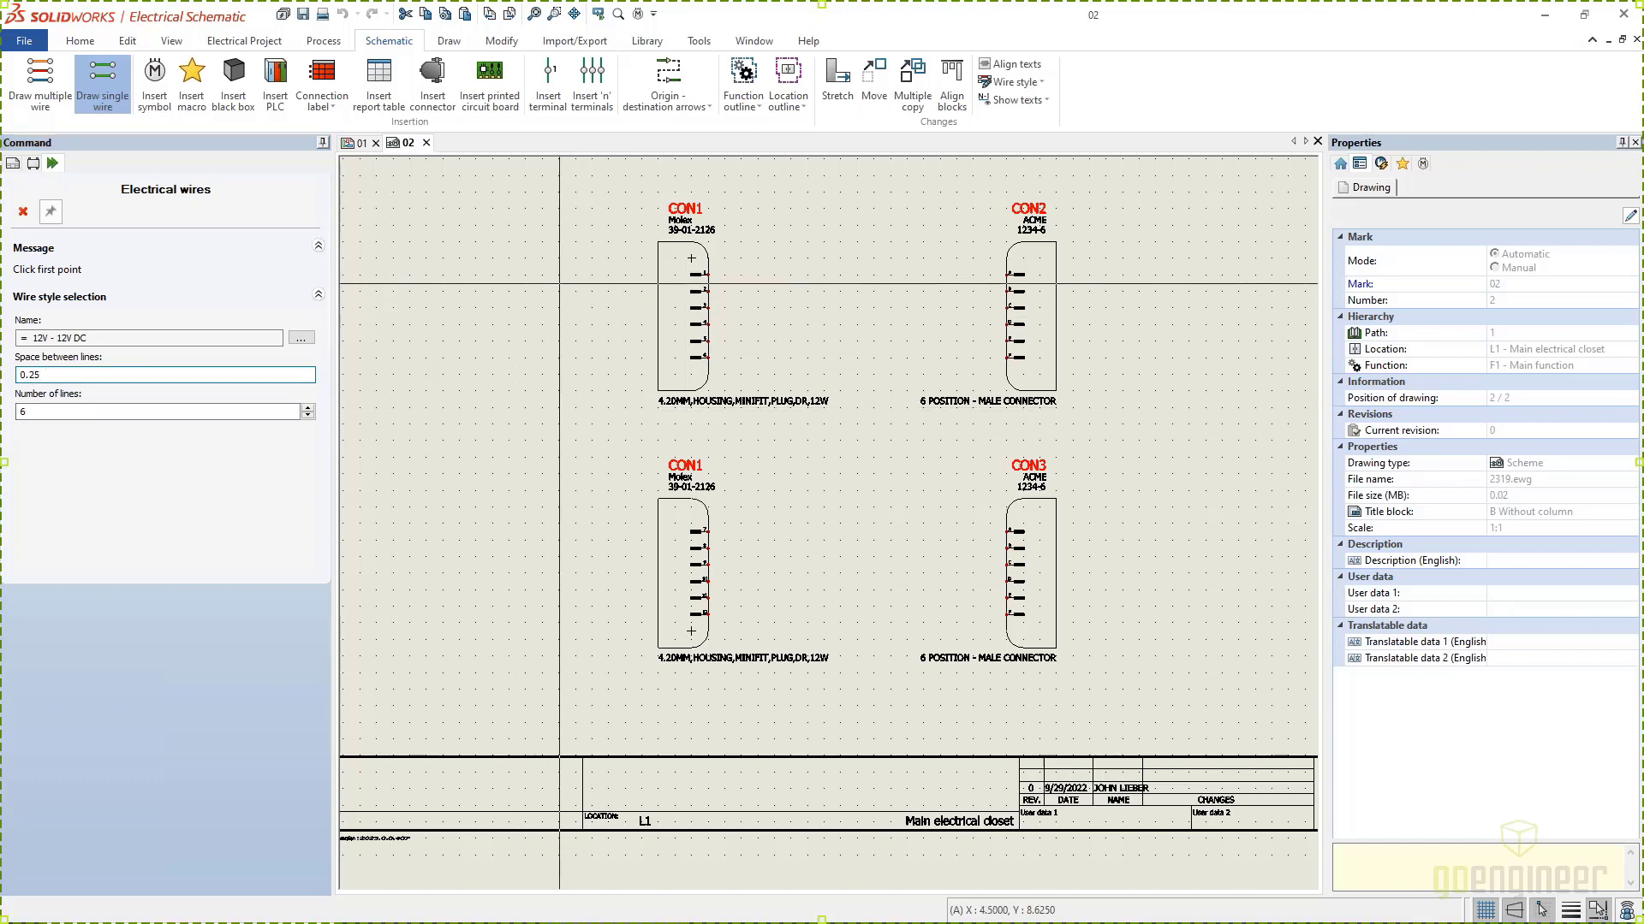
{"action": "scroll", "coordinate": [675, 275], "scroll_direction": "up", "scroll_amount": 5}
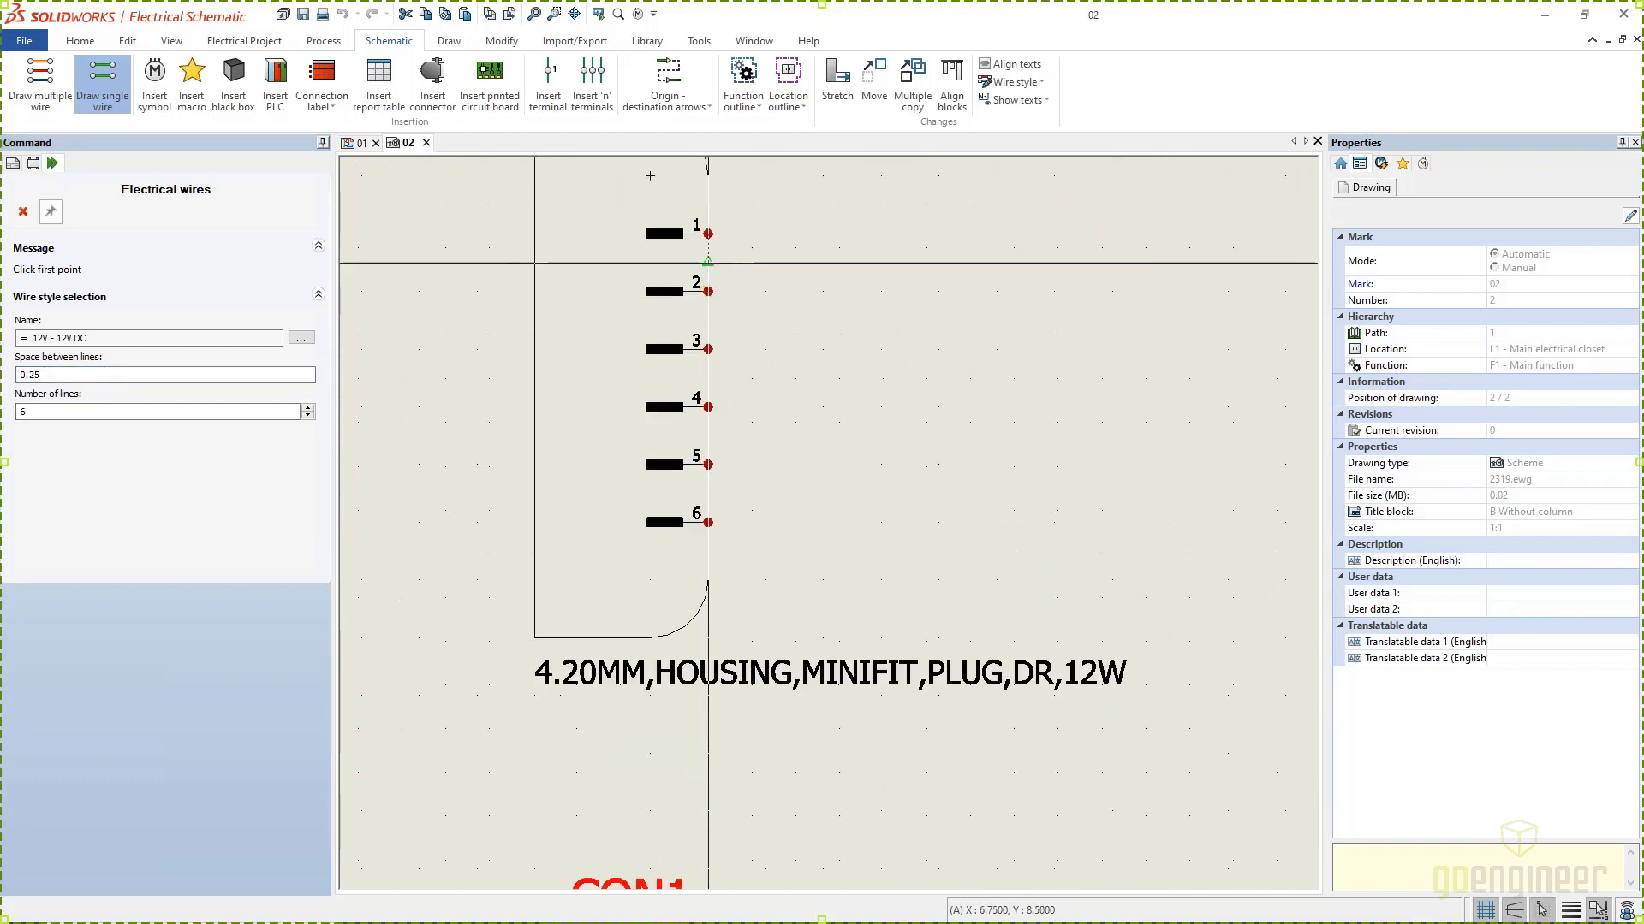
{"action": "scroll", "coordinate": [708, 233], "scroll_direction": "down", "scroll_amount": 5}
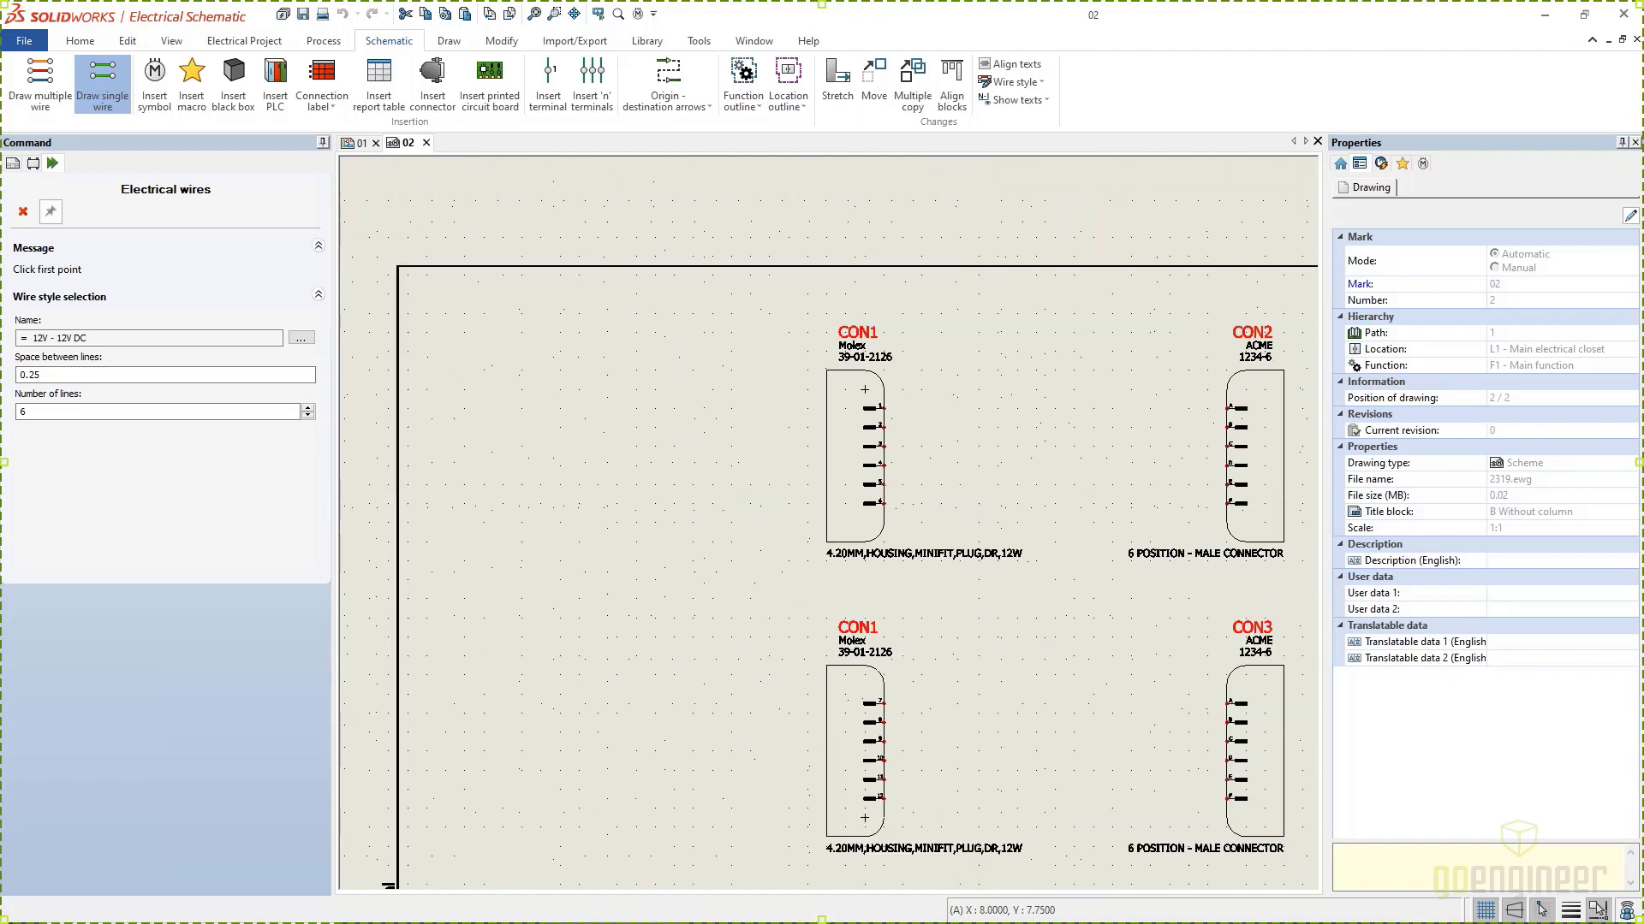
{"action": "scroll", "coordinate": [1227, 408], "scroll_direction": "up", "scroll_amount": 3}
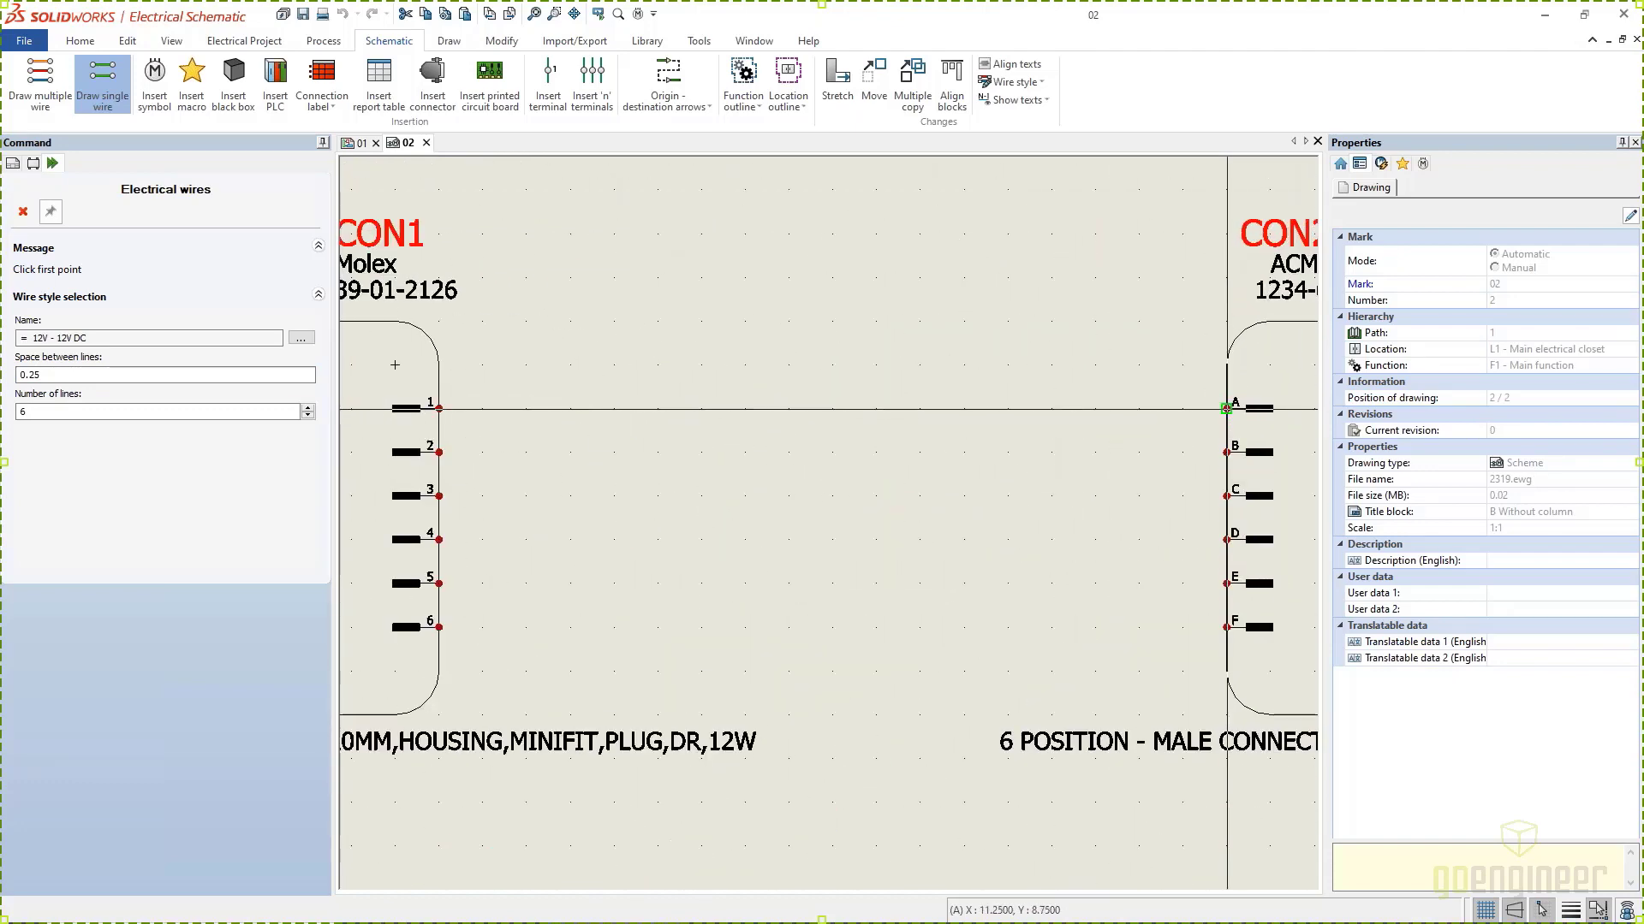
{"action": "scroll", "coordinate": [914, 598], "scroll_direction": "down", "scroll_amount": 4}
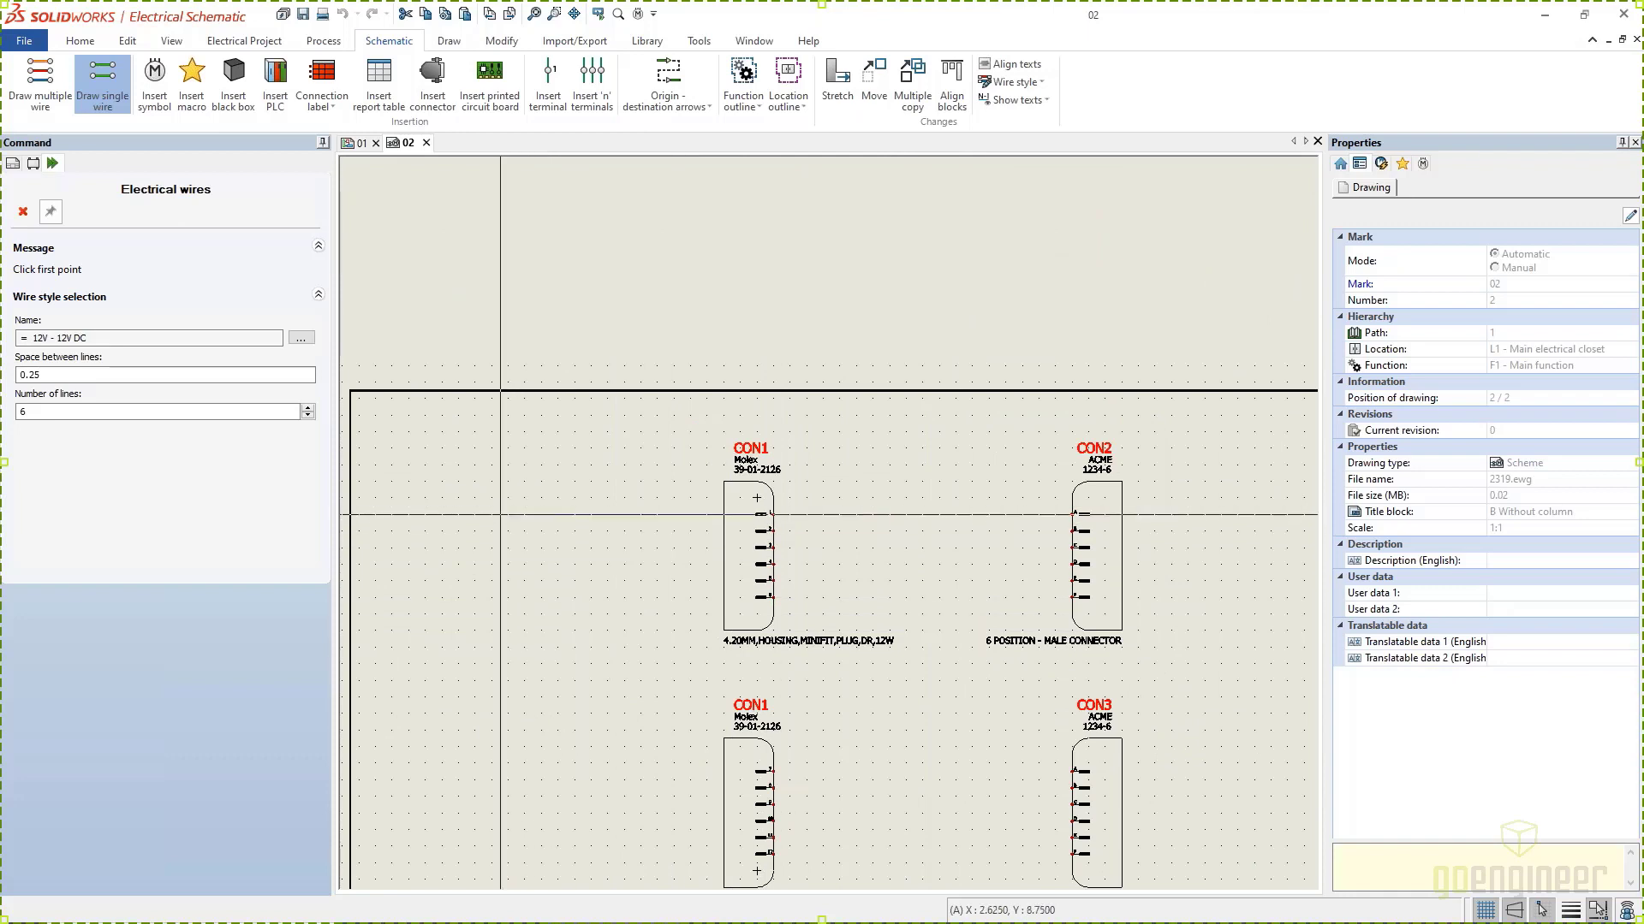
{"action": "left_click", "coordinate": [500, 514]}
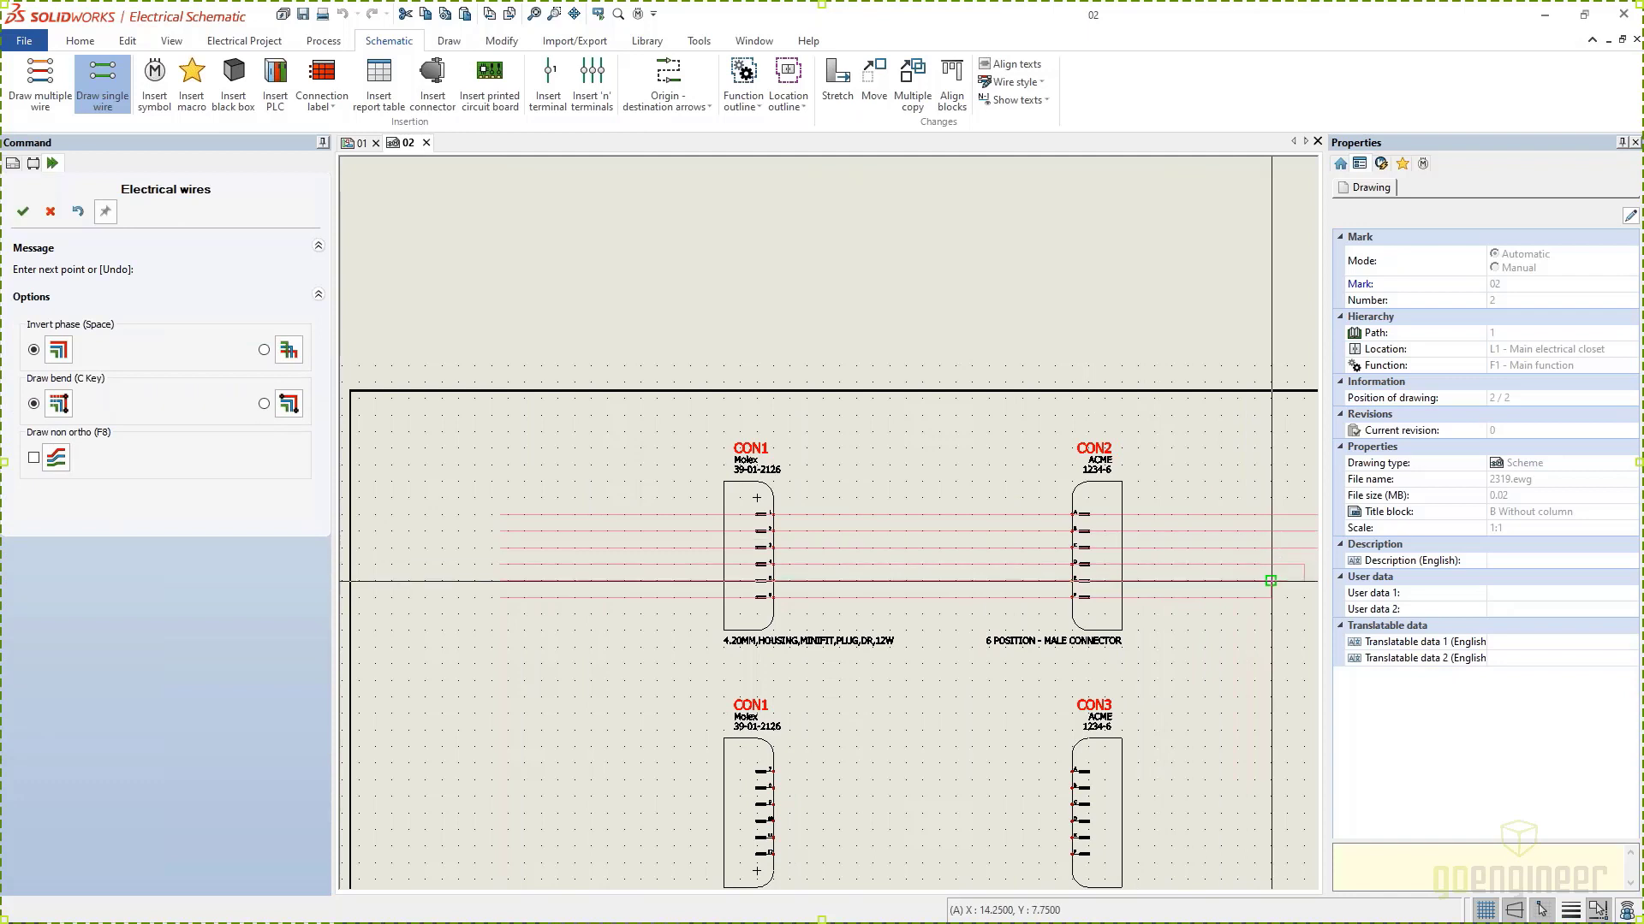
{"action": "left_click", "coordinate": [1245, 607]}
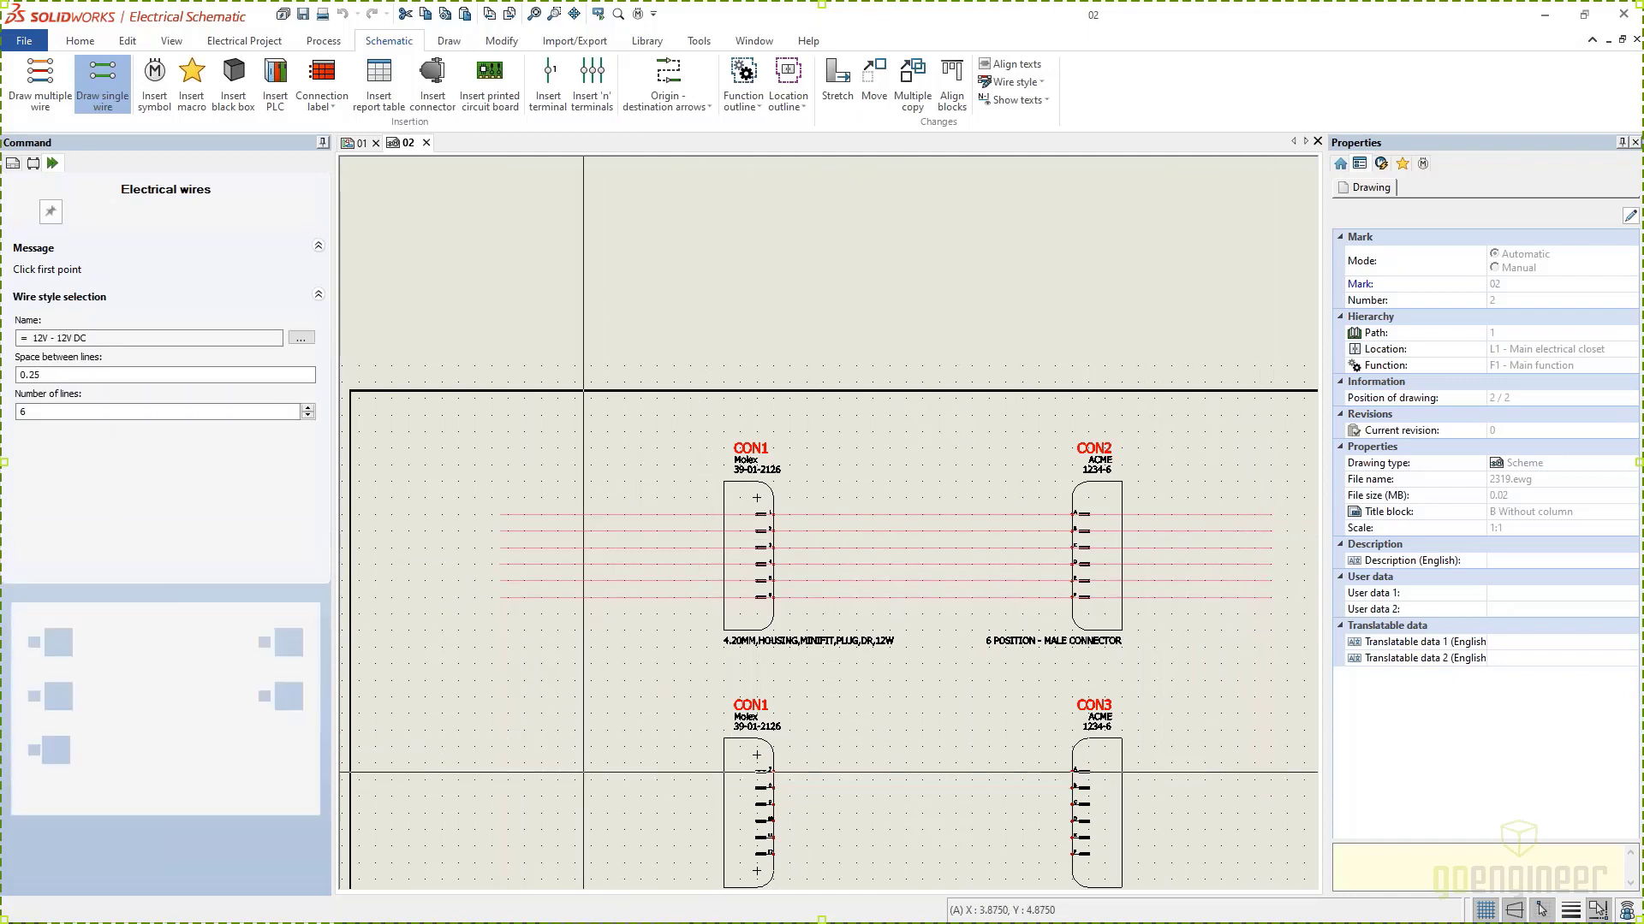
Step: Draw another set of six wires through the pins of the lower Molex and ACME connectors, and end wire drawing
{"action": "left_click", "coordinate": [583, 771]}
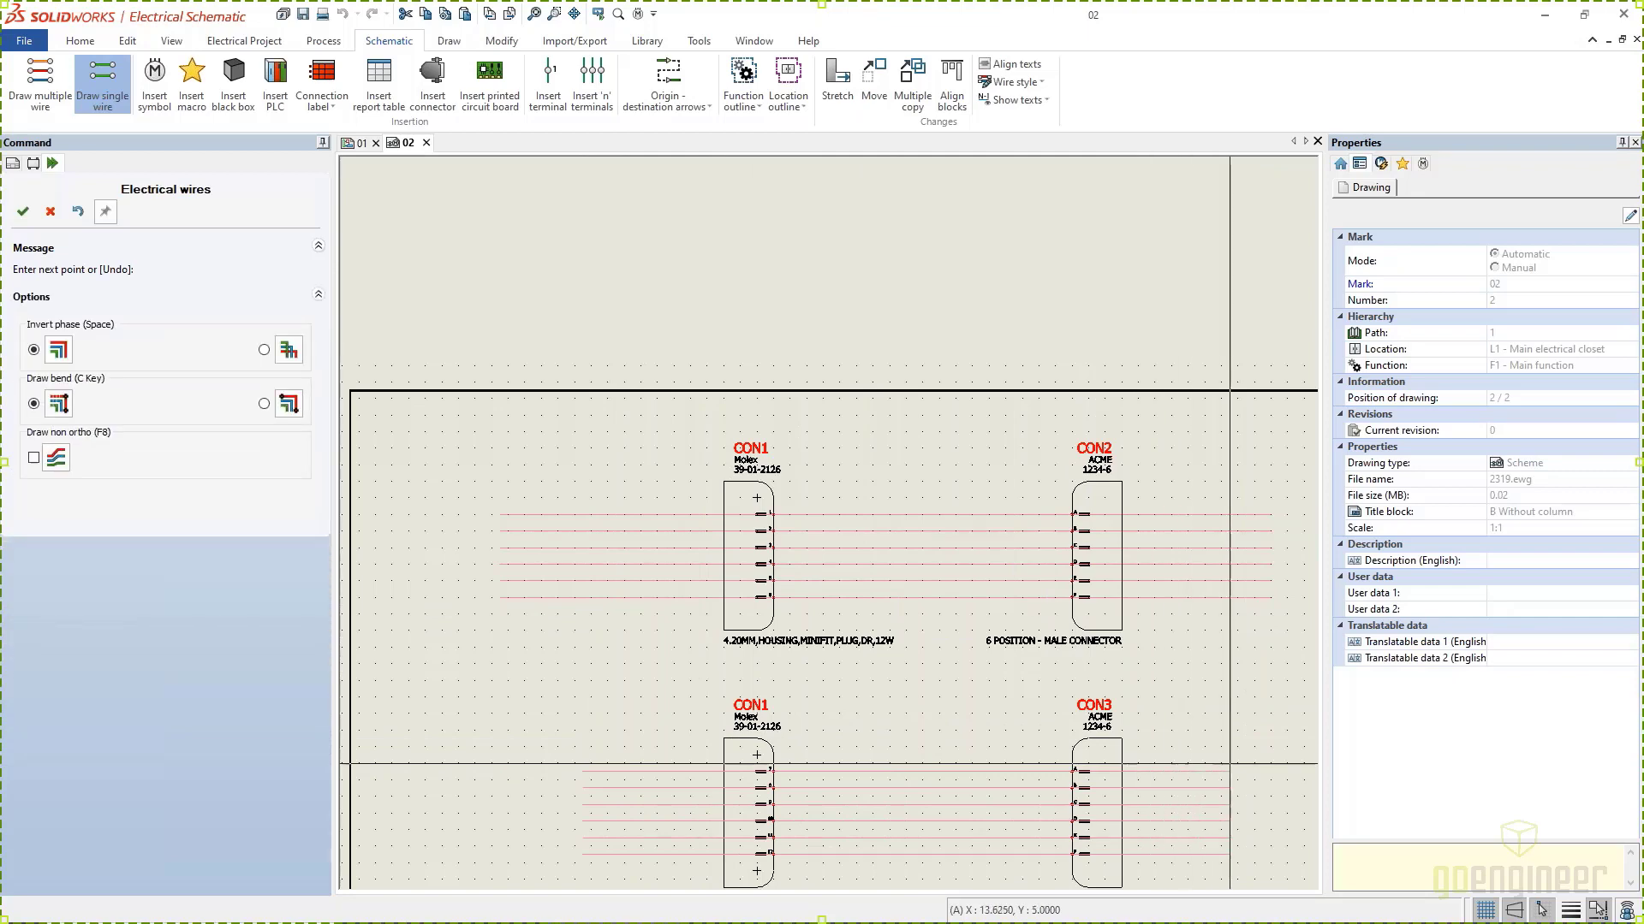
{"action": "left_click", "coordinate": [1230, 762]}
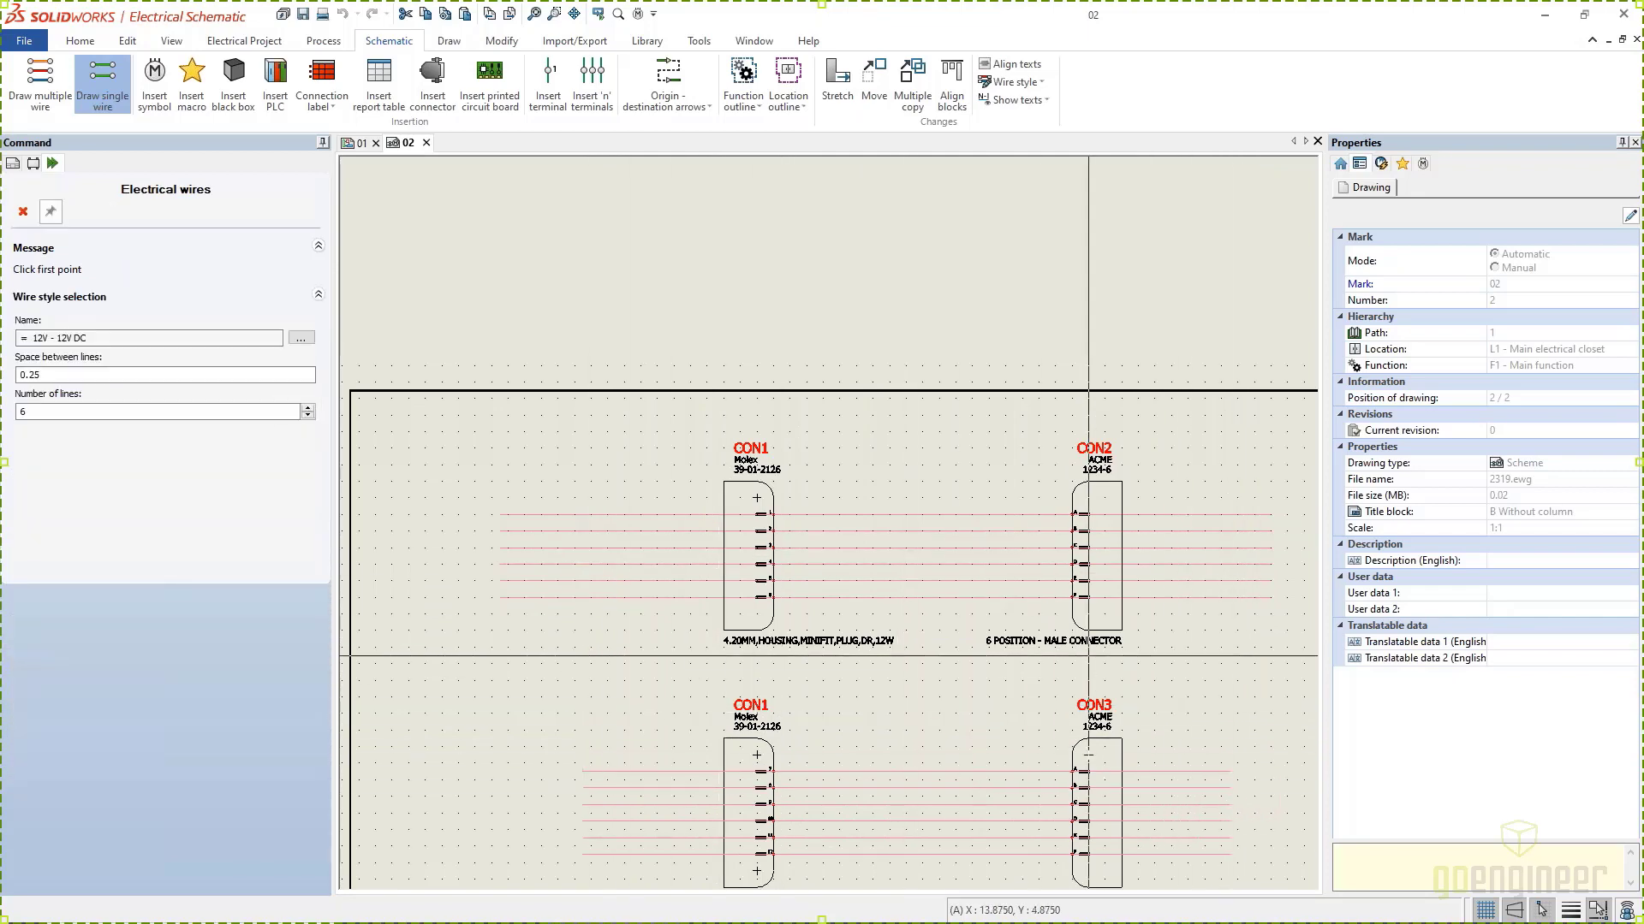
{"action": "middle_click_drag", "start_coordinate": [1088, 514], "coordinate": [1025, 386]}
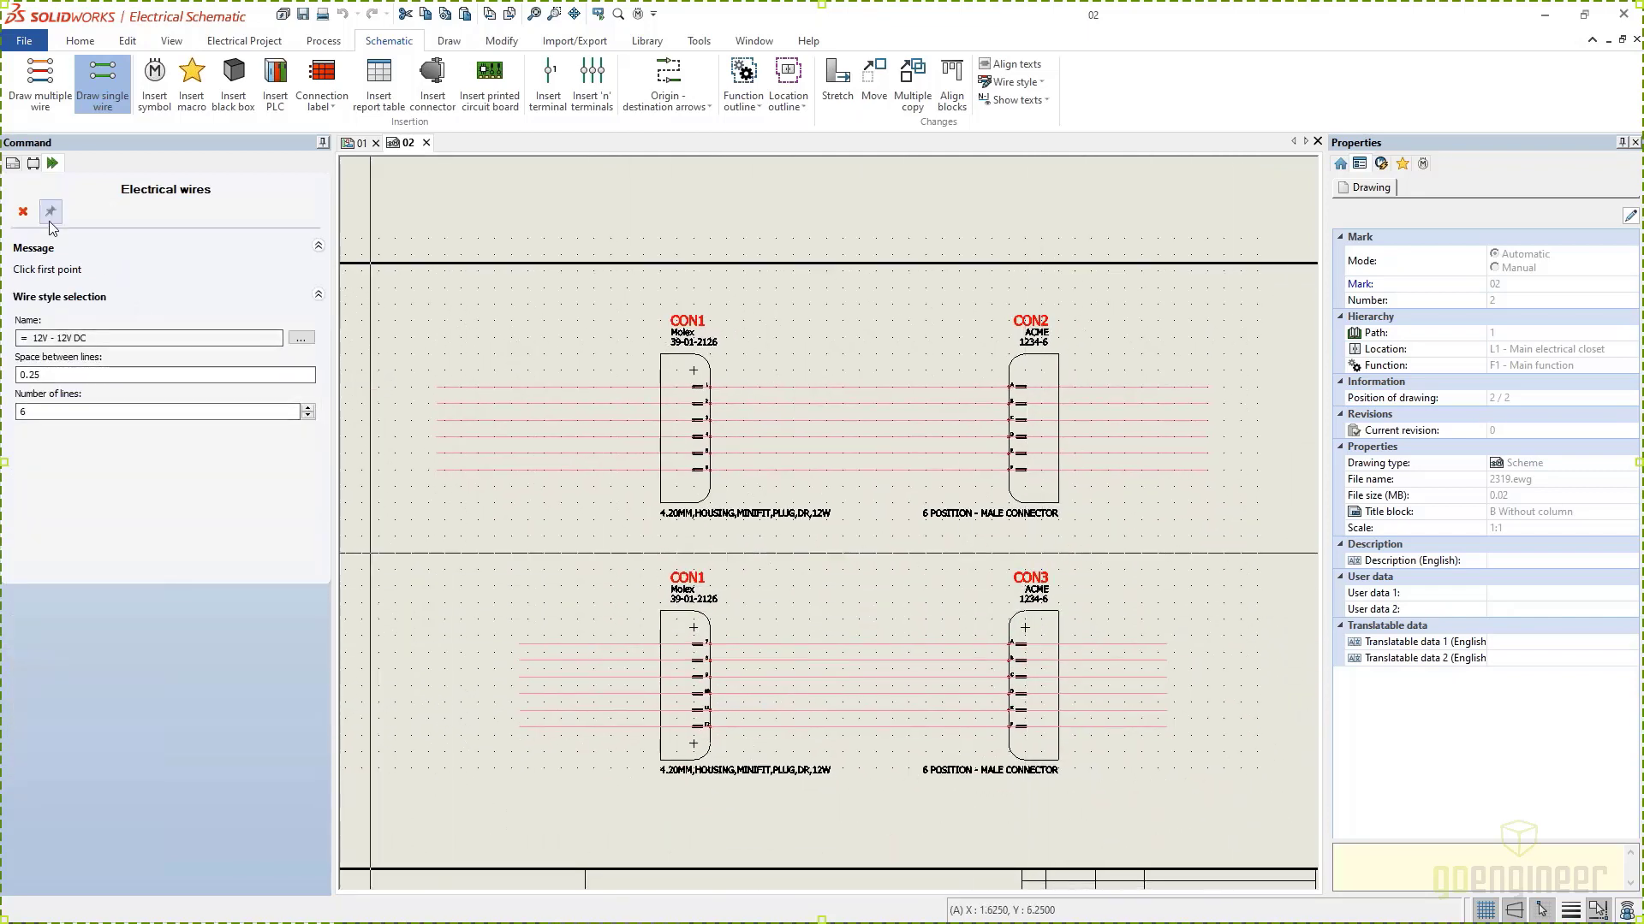
{"action": "left_click", "coordinate": [23, 211]}
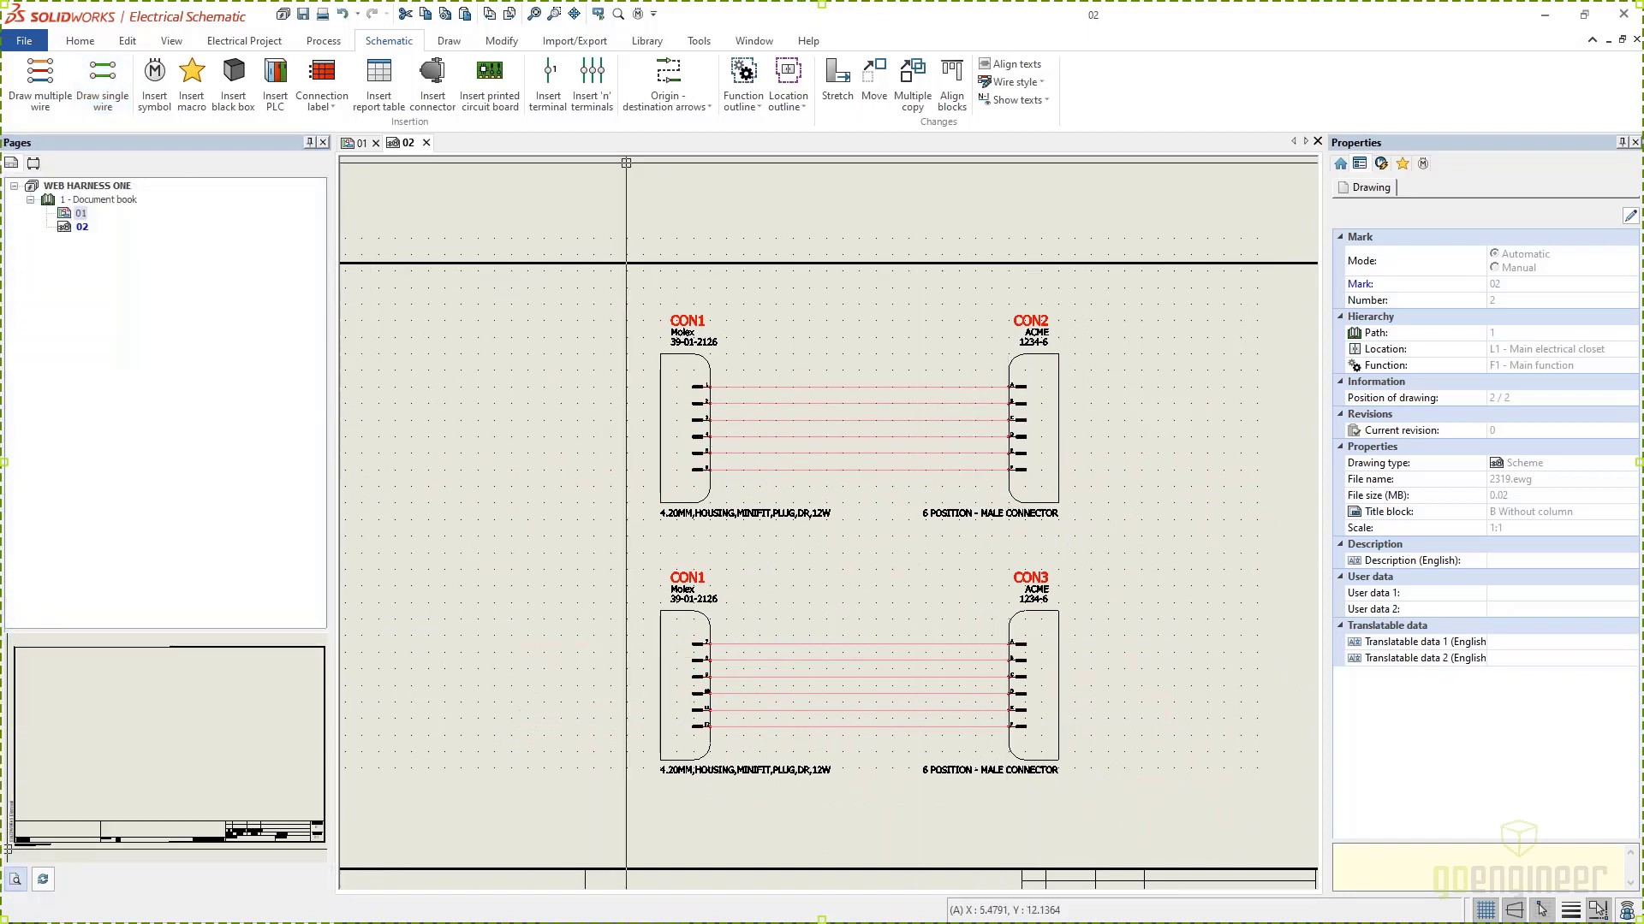
{"action": "left_click", "coordinate": [450, 42]}
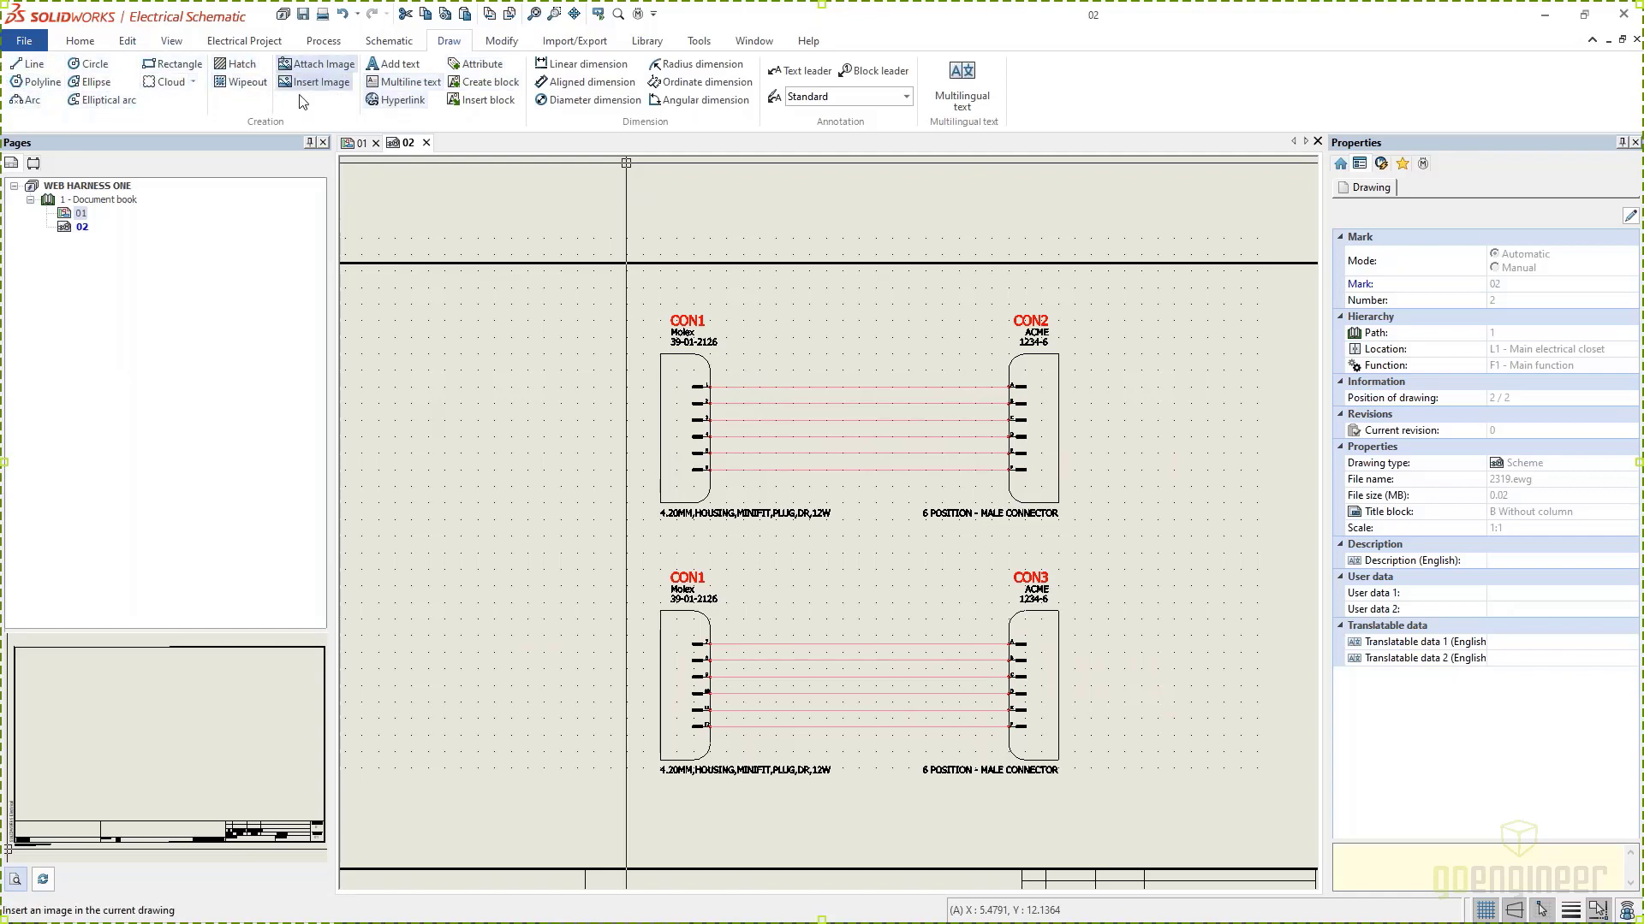
{"action": "left_click", "coordinate": [501, 40]}
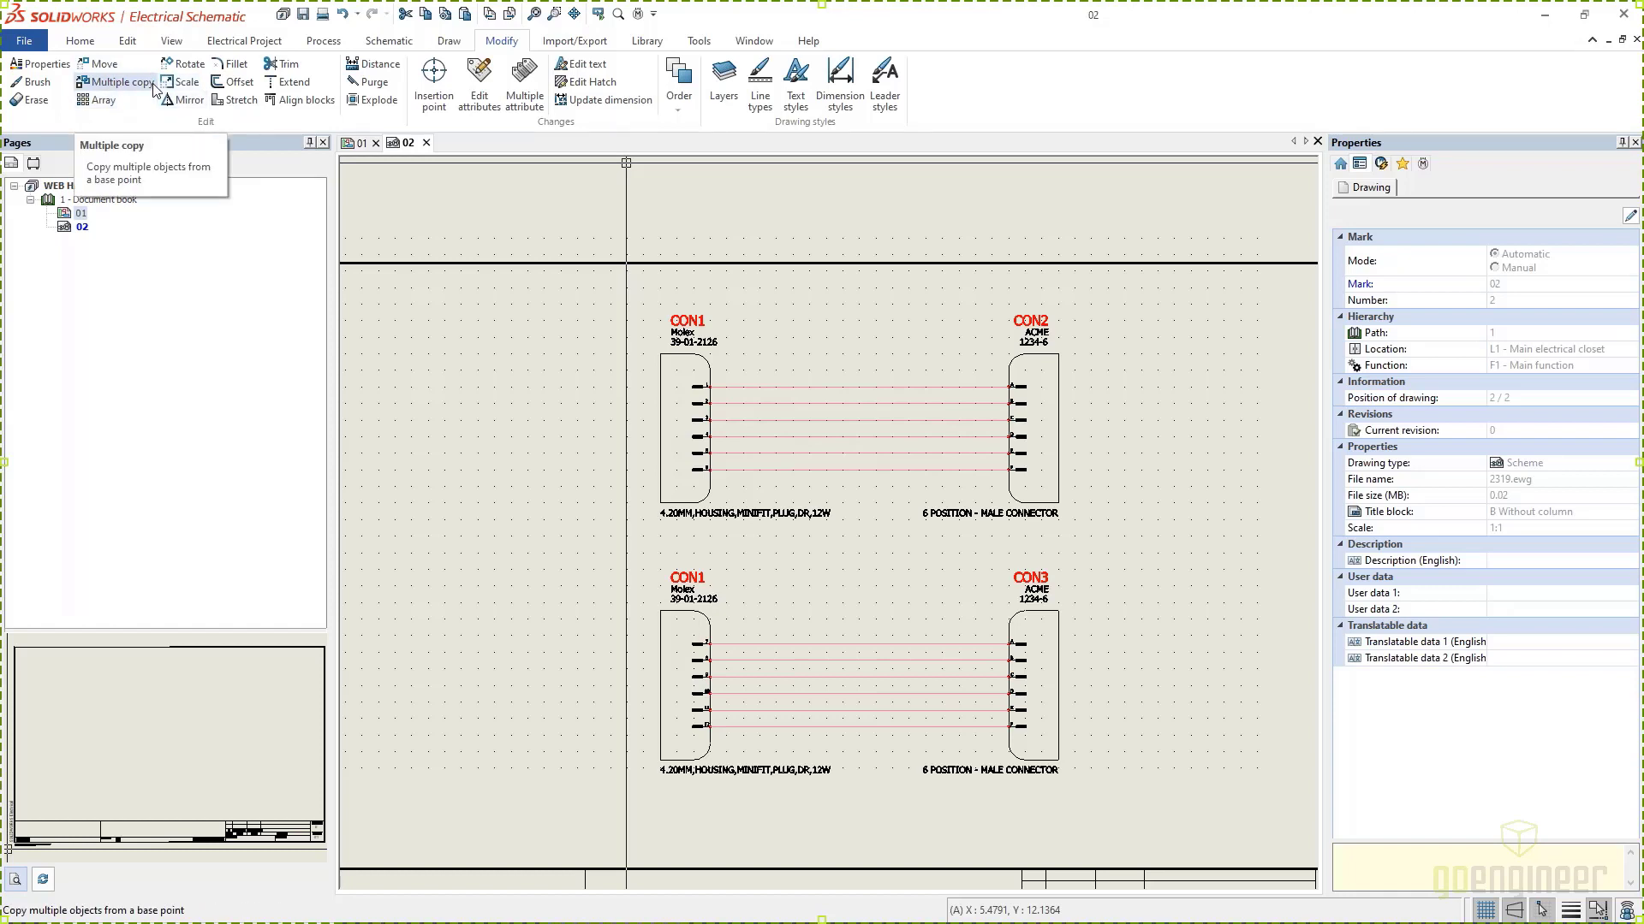
{"action": "left_click", "coordinate": [297, 86]}
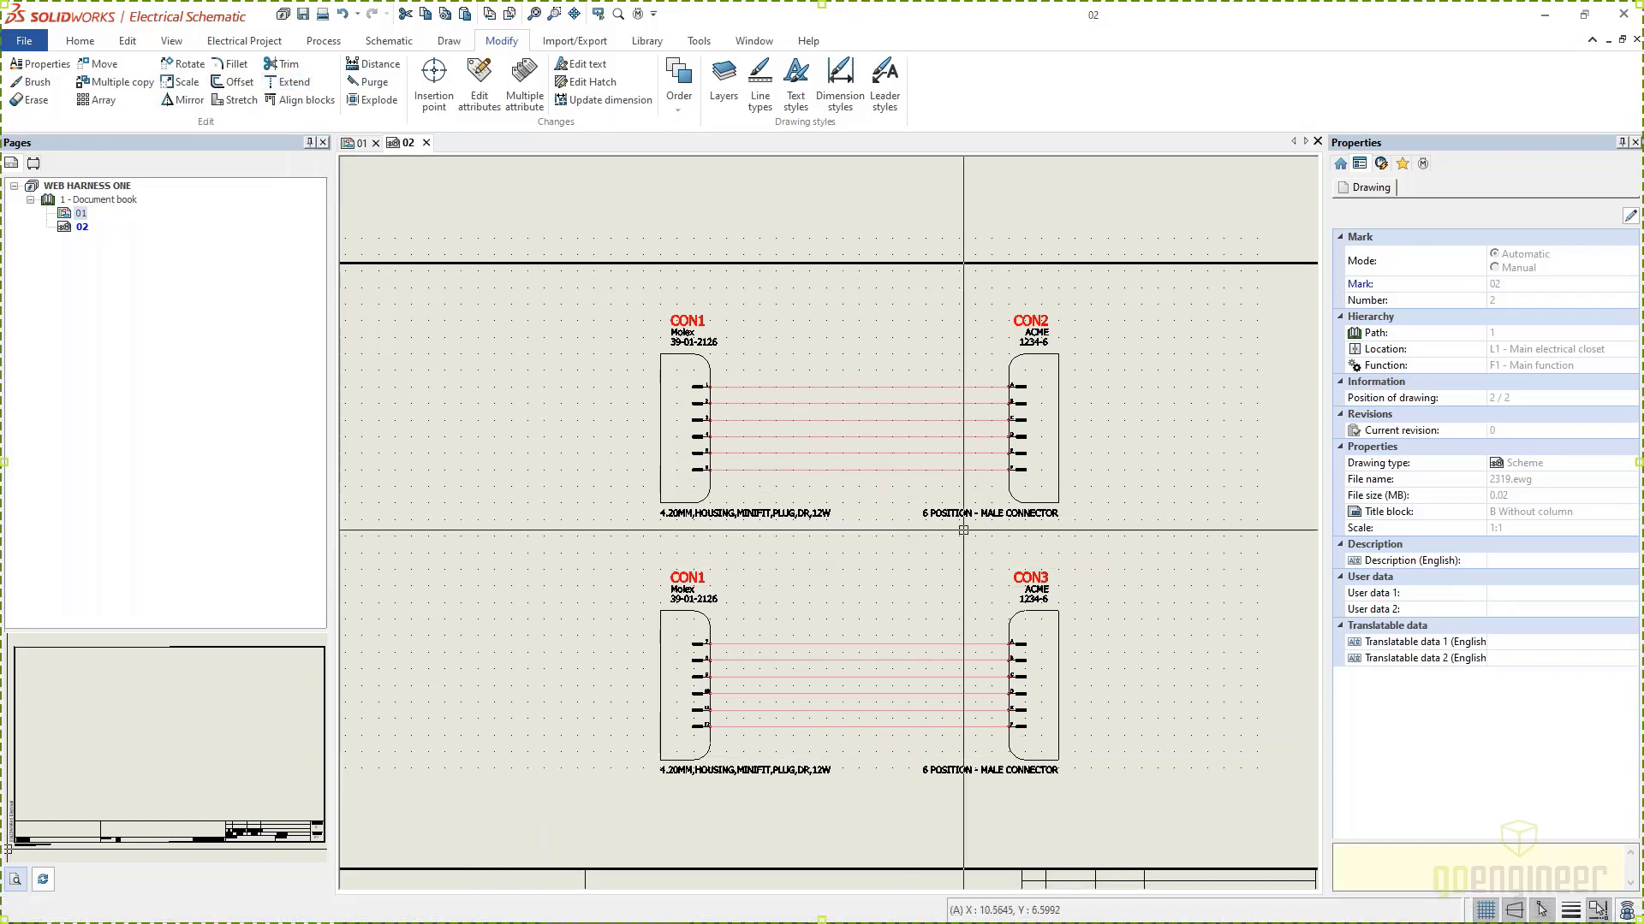
{"action": "scroll", "coordinate": [898, 514], "scroll_direction": "down", "scroll_amount": 3}
{"action": "middle_click_drag", "start_coordinate": [968, 617], "coordinate": [818, 514]}
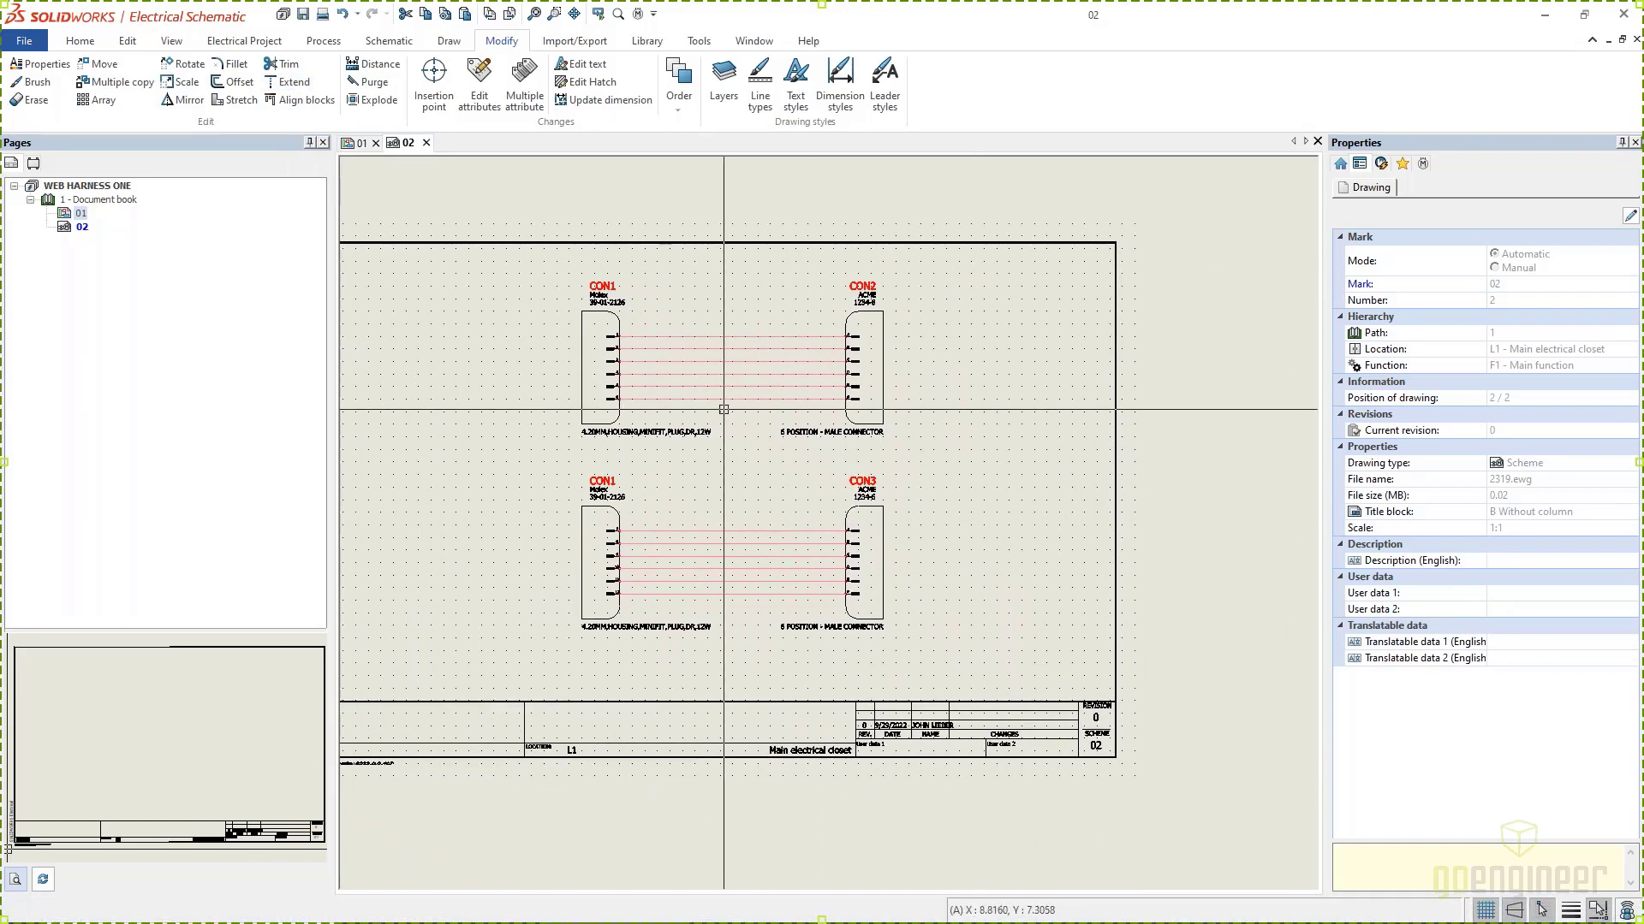
Step: Number the new wires between the connectors without modifying existing numbers
{"action": "left_click", "coordinate": [322, 41]}
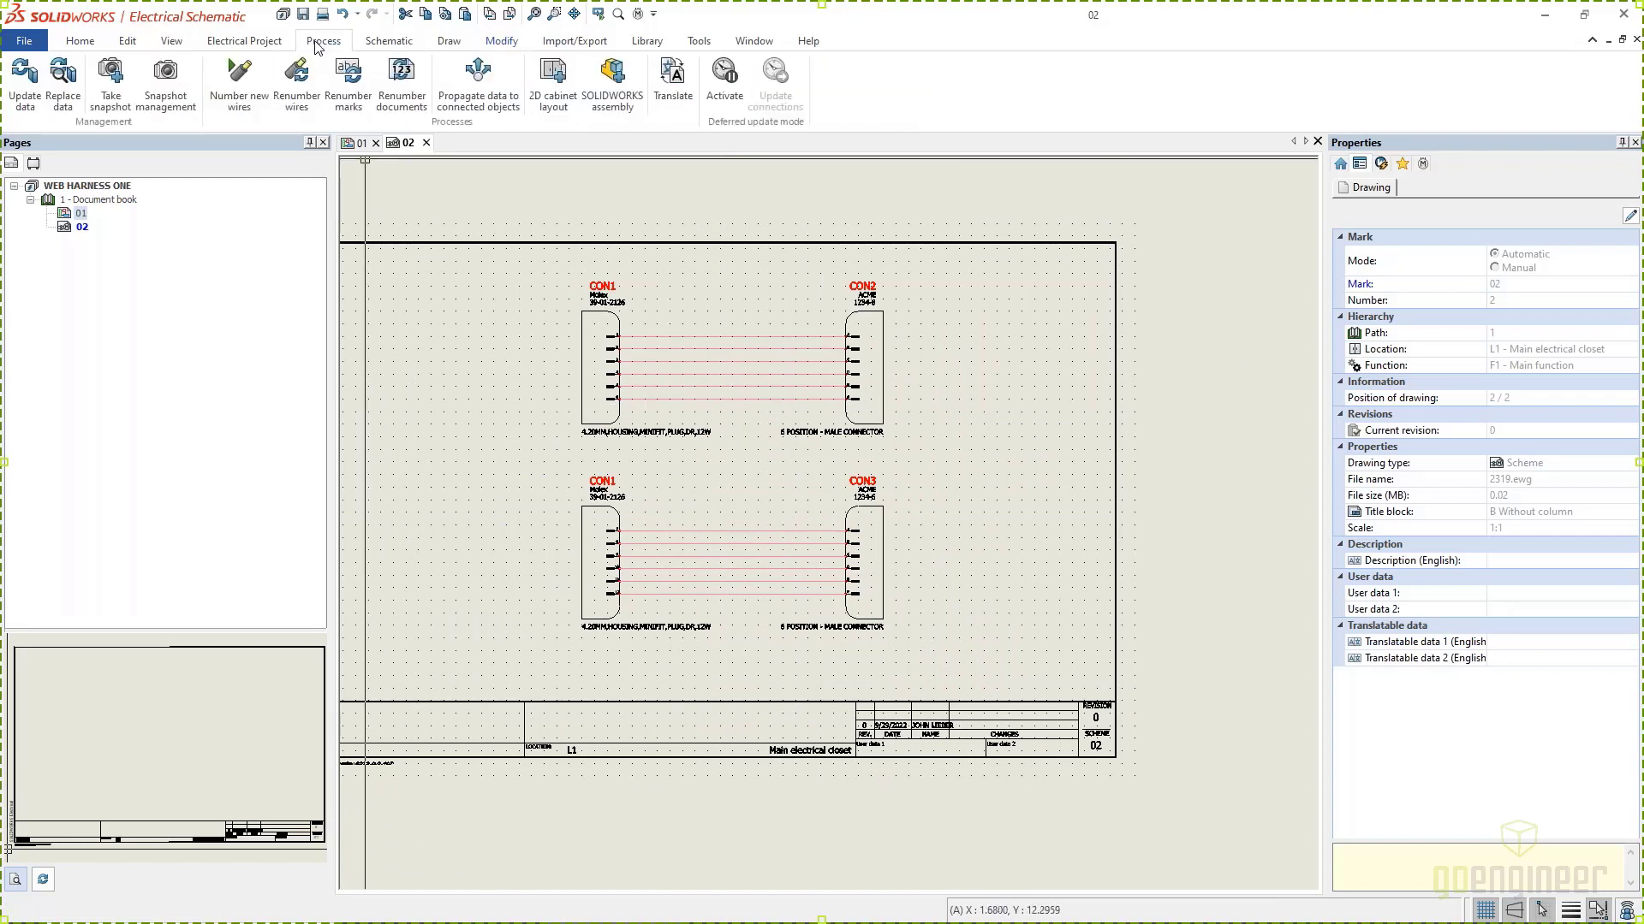
{"action": "left_click", "coordinate": [238, 81]}
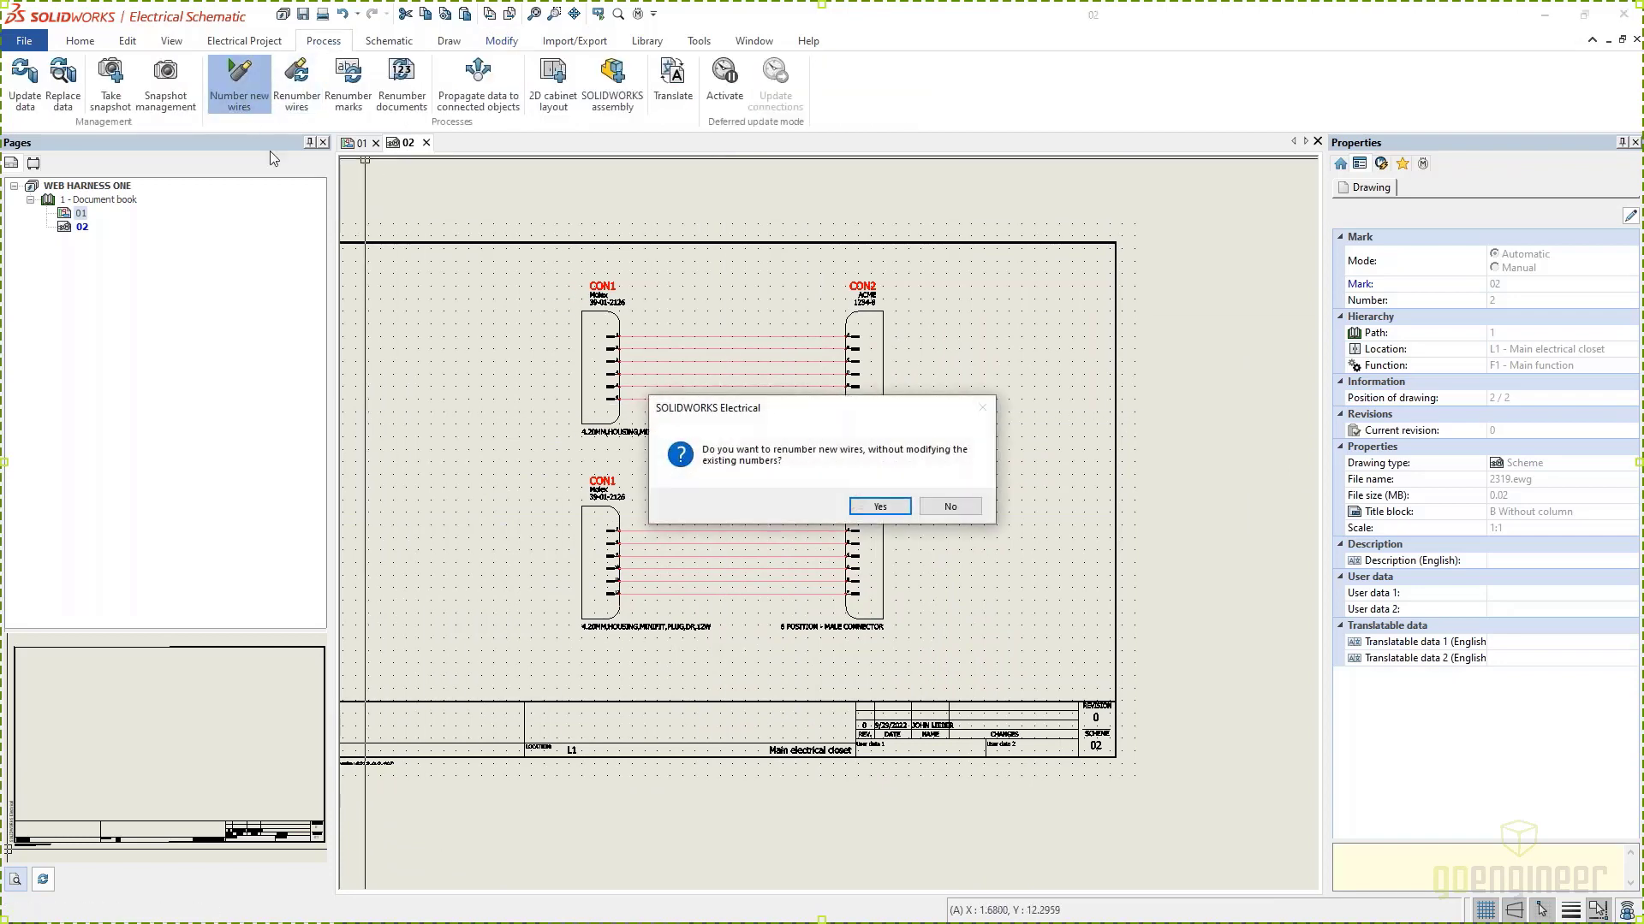
{"action": "left_click", "coordinate": [881, 507]}
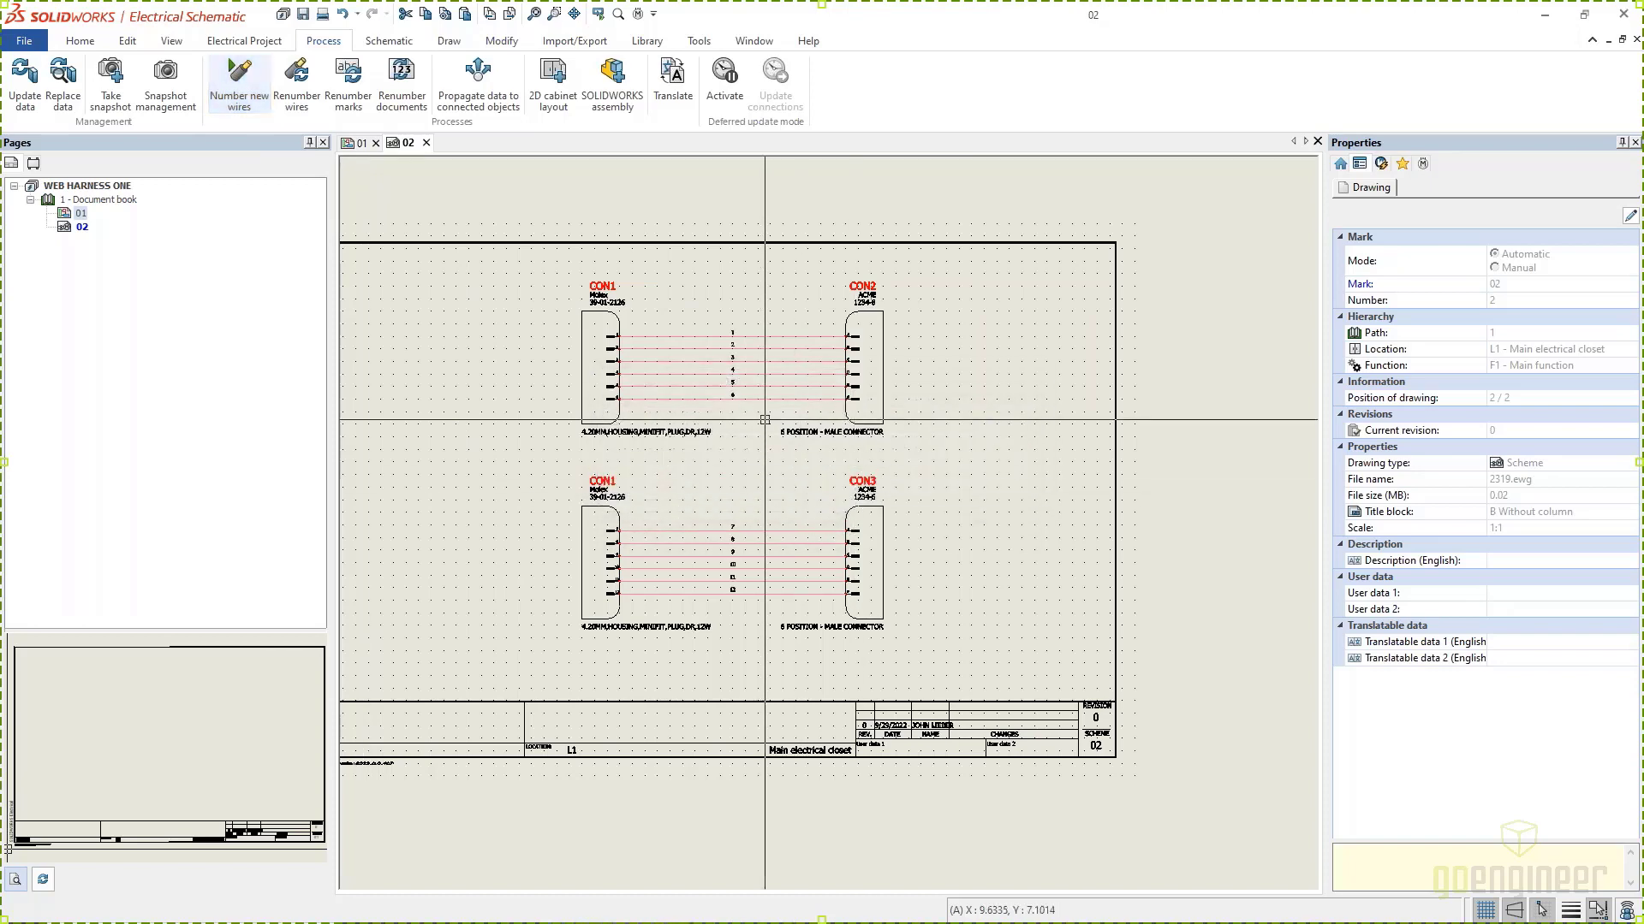
{"action": "scroll", "coordinate": [754, 591], "scroll_direction": "up", "scroll_amount": 3}
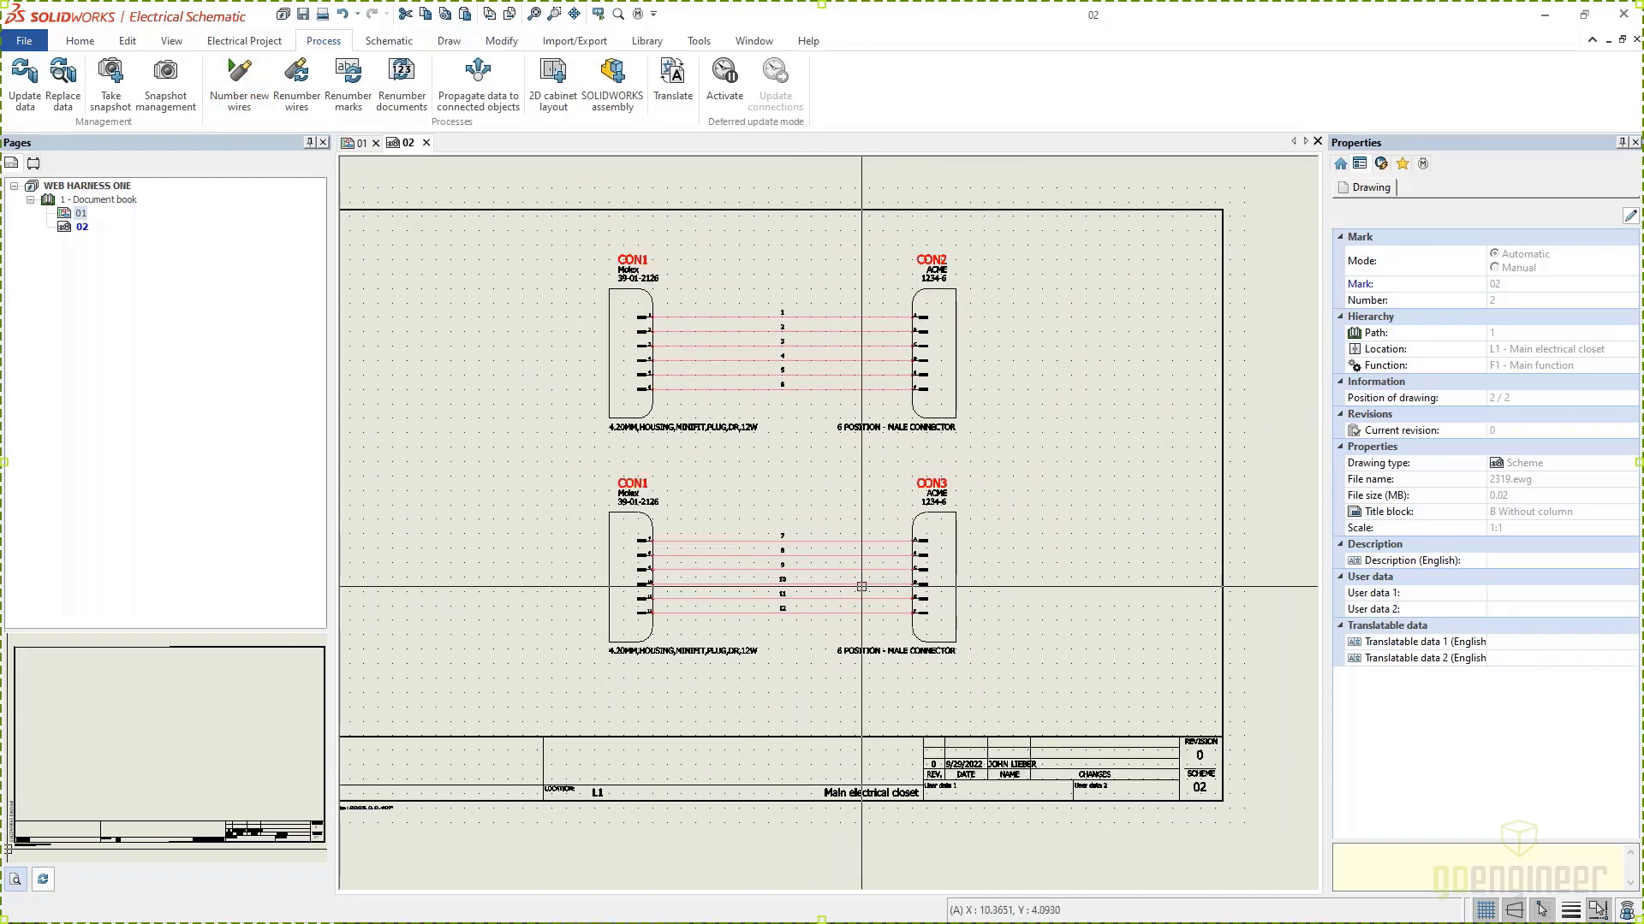
Step: Select all connectors and wires on the schematic and submit them for adding to a harness
{"action": "left_click_drag", "start_coordinate": [543, 222], "coordinate": [985, 659]}
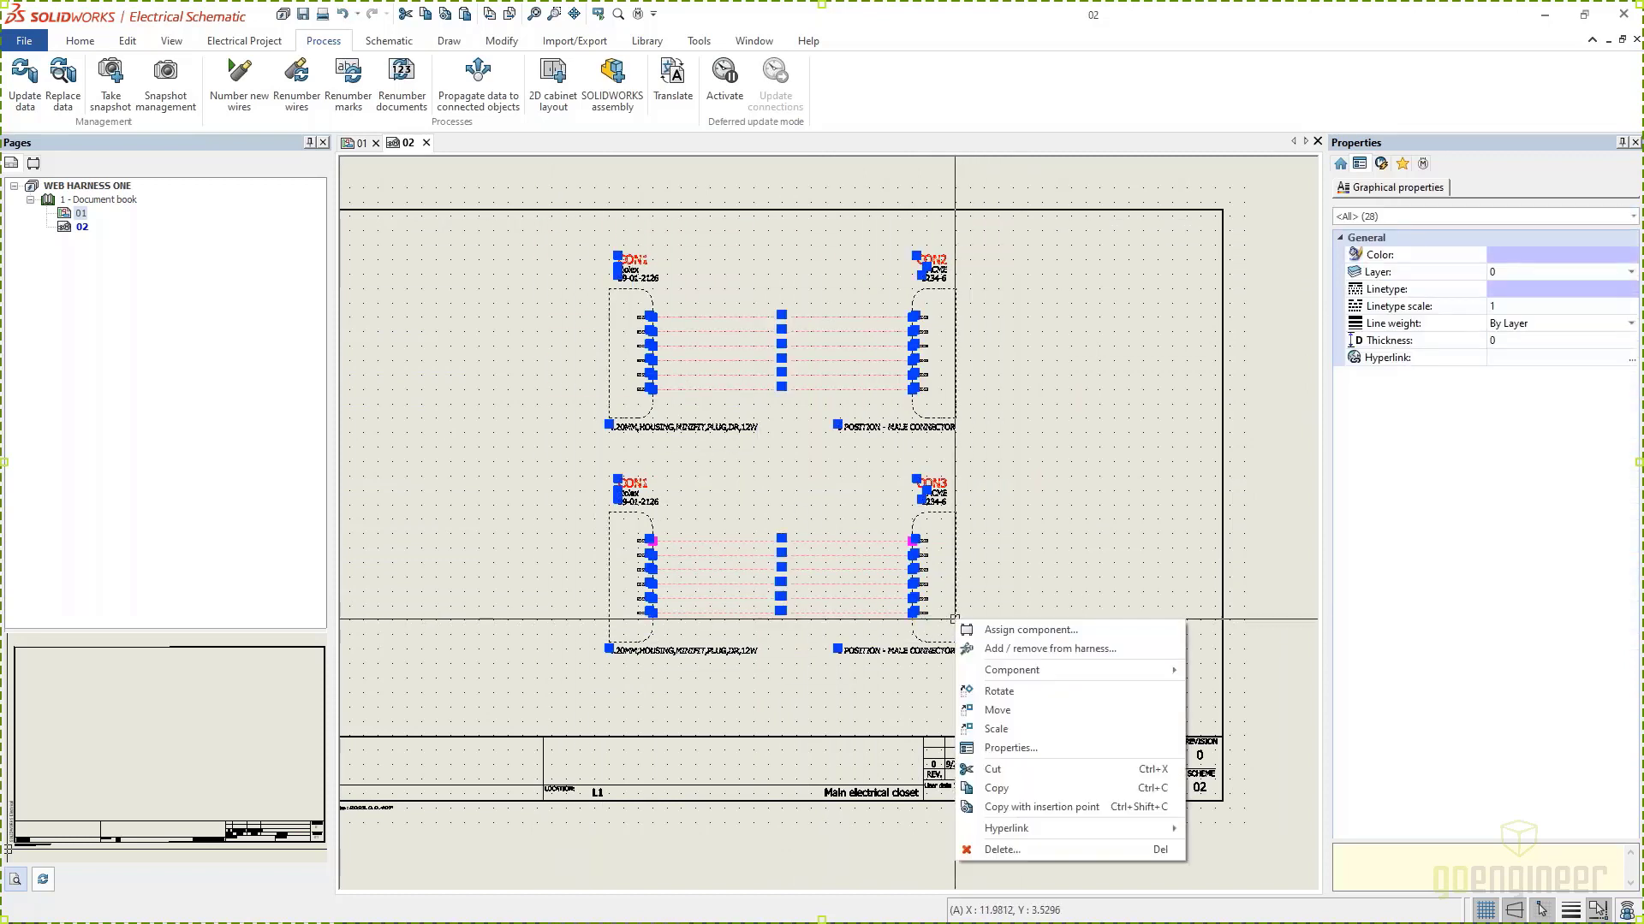
{"action": "right_click", "coordinate": [991, 616]}
{"action": "left_click", "coordinate": [1043, 652]}
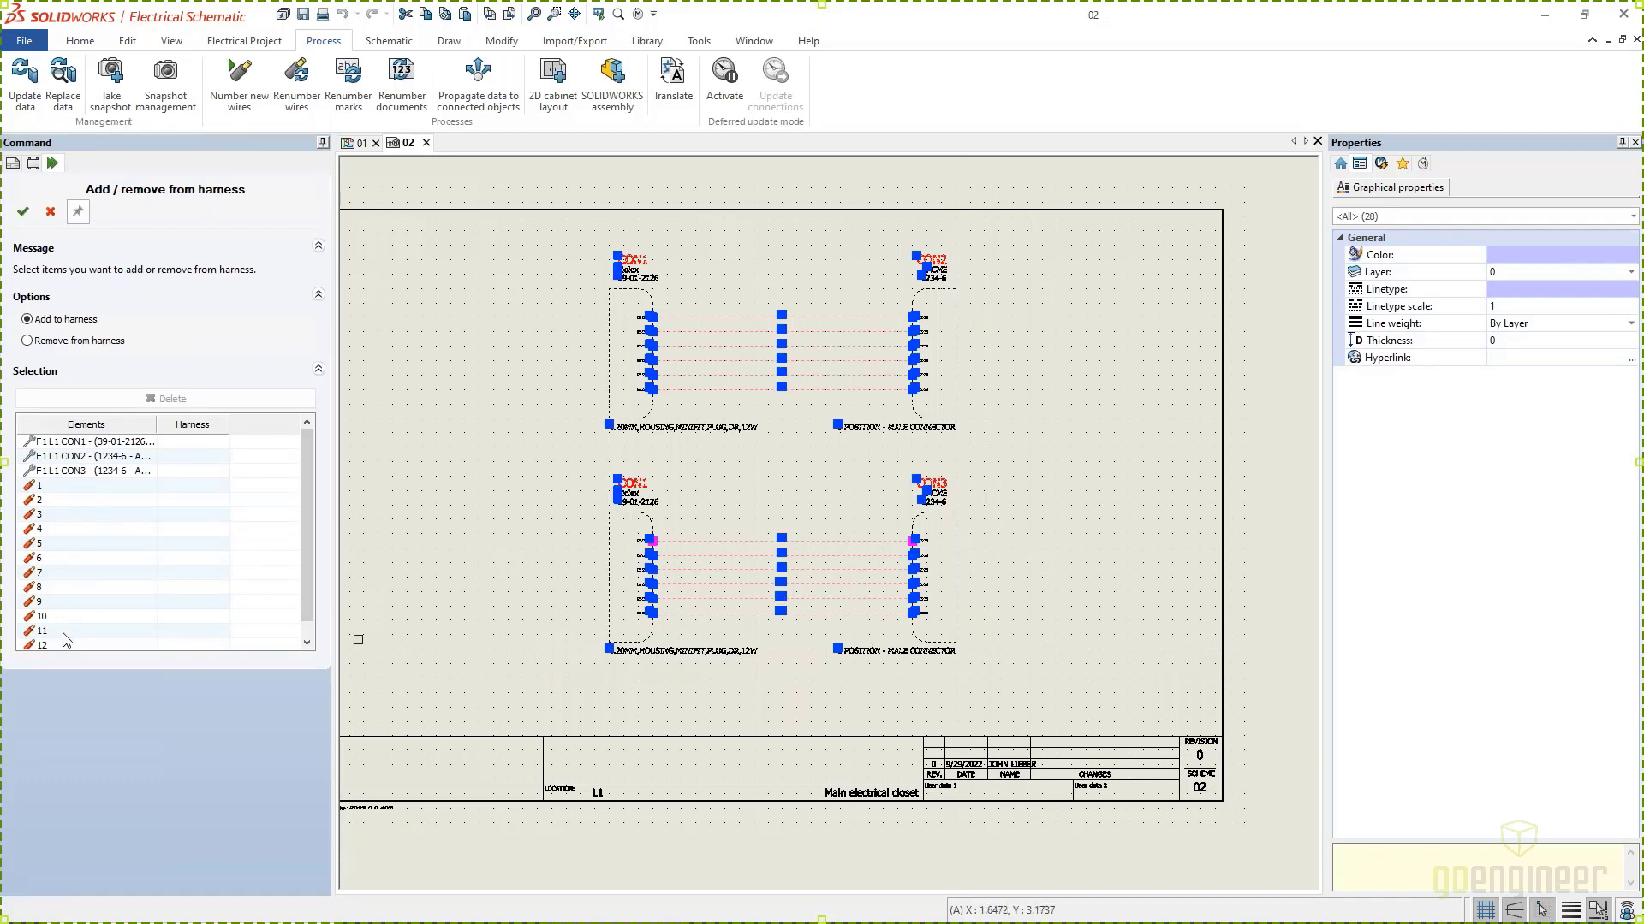
{"action": "left_click", "coordinate": [23, 213]}
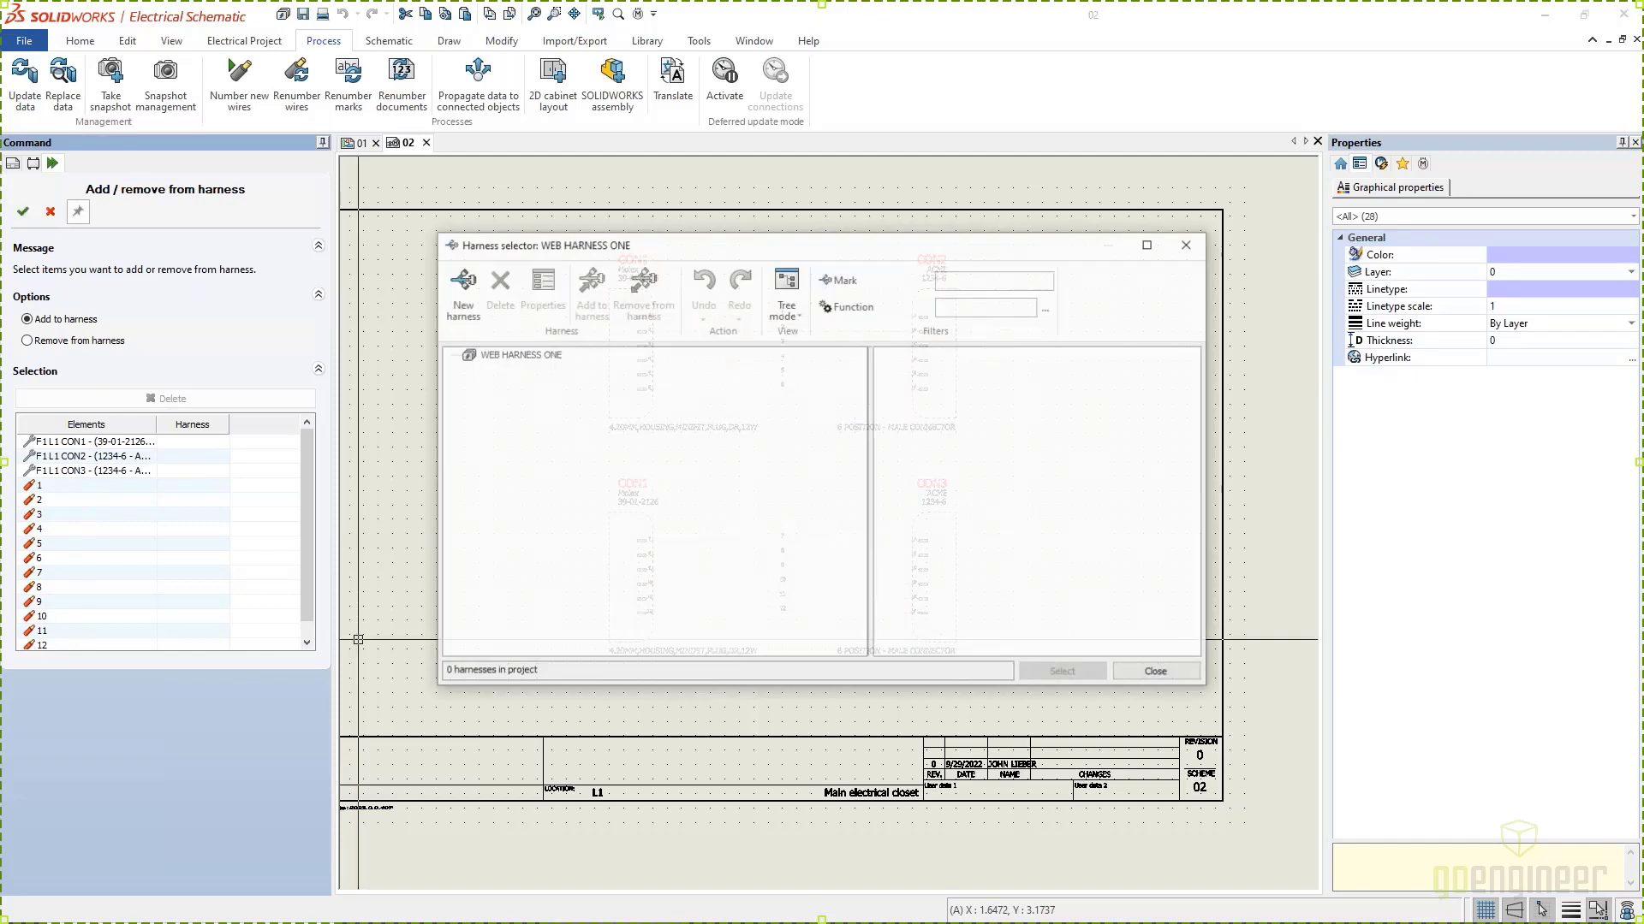
Step: Create a new harness with default properties, assign the selected connectors and wires to it, and leave the harness command
{"action": "left_click", "coordinate": [468, 294]}
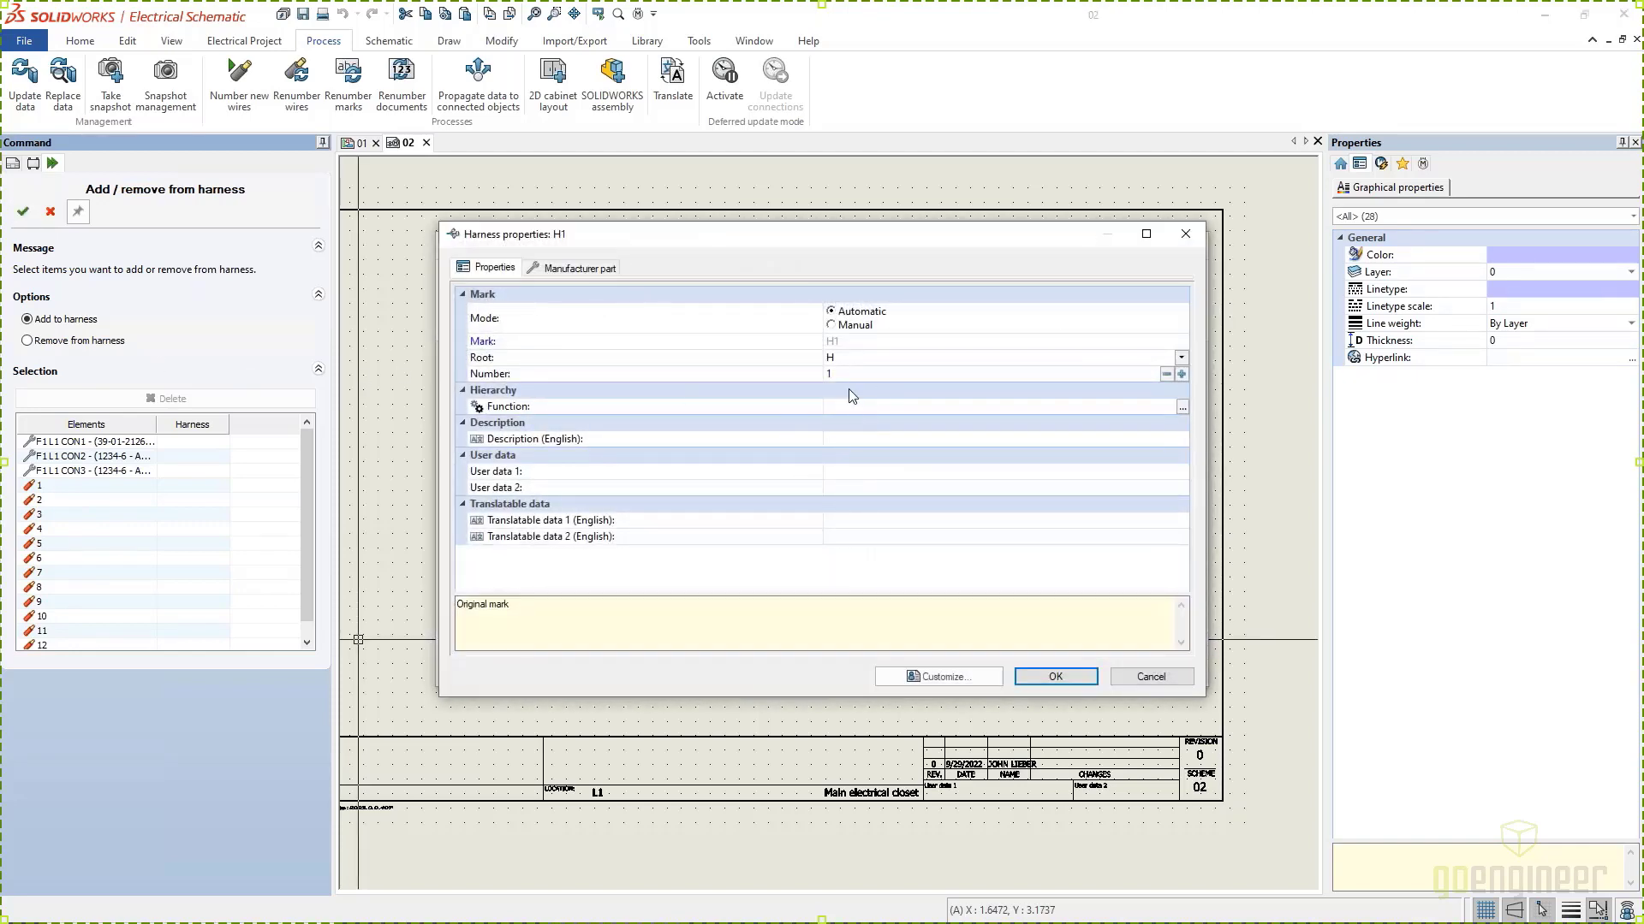
{"action": "left_click", "coordinate": [1070, 680]}
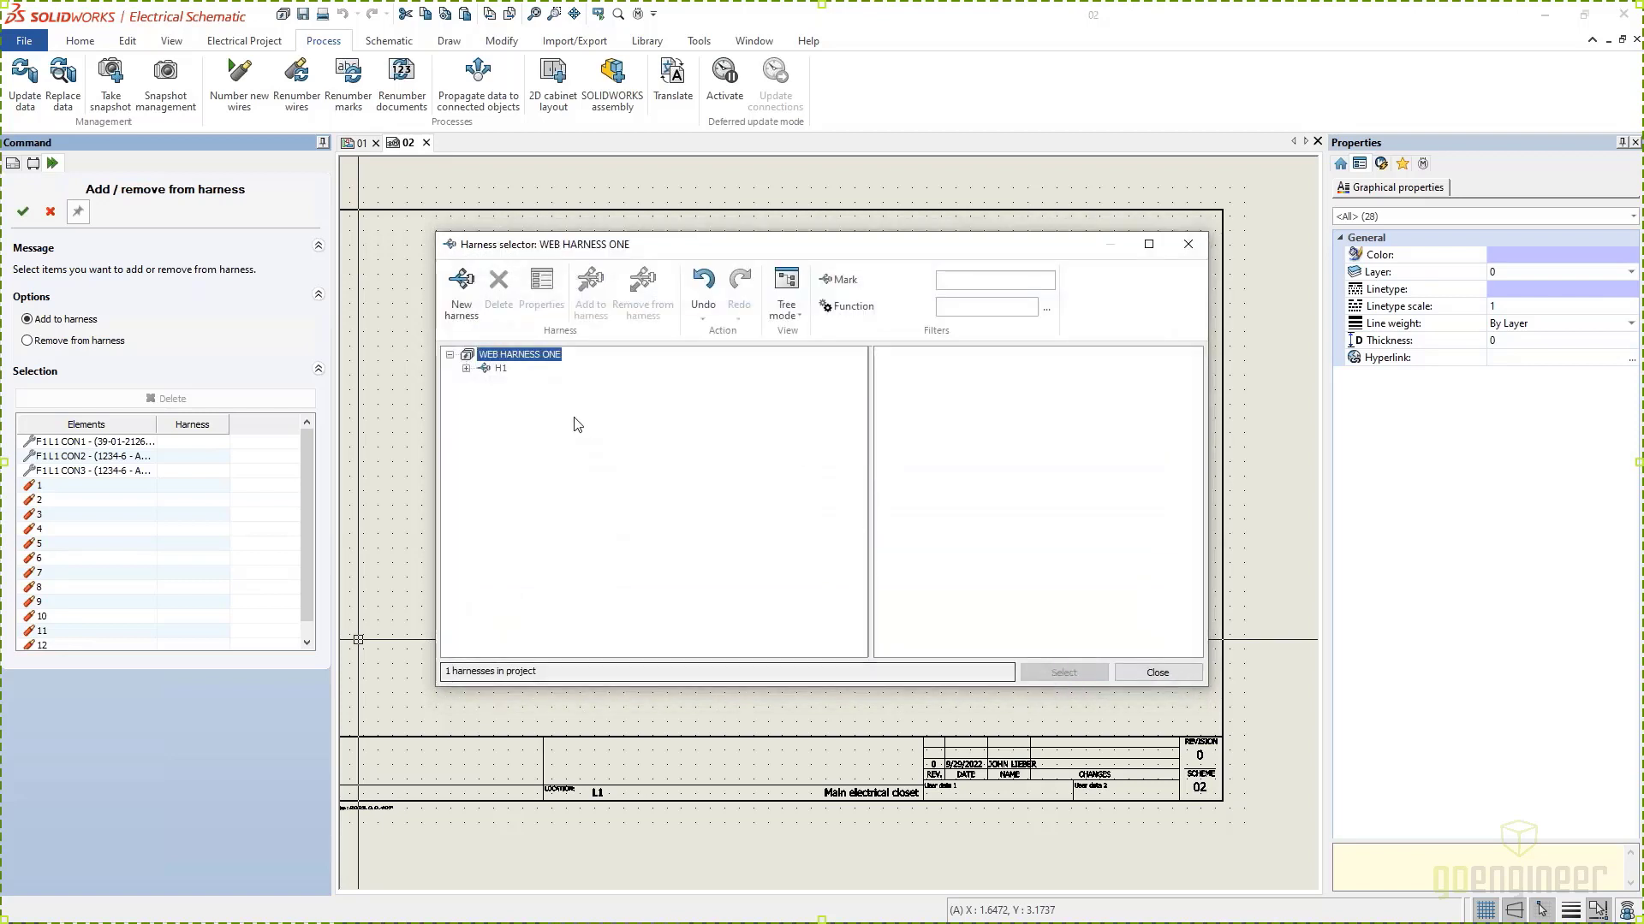
{"action": "left_click", "coordinate": [496, 369]}
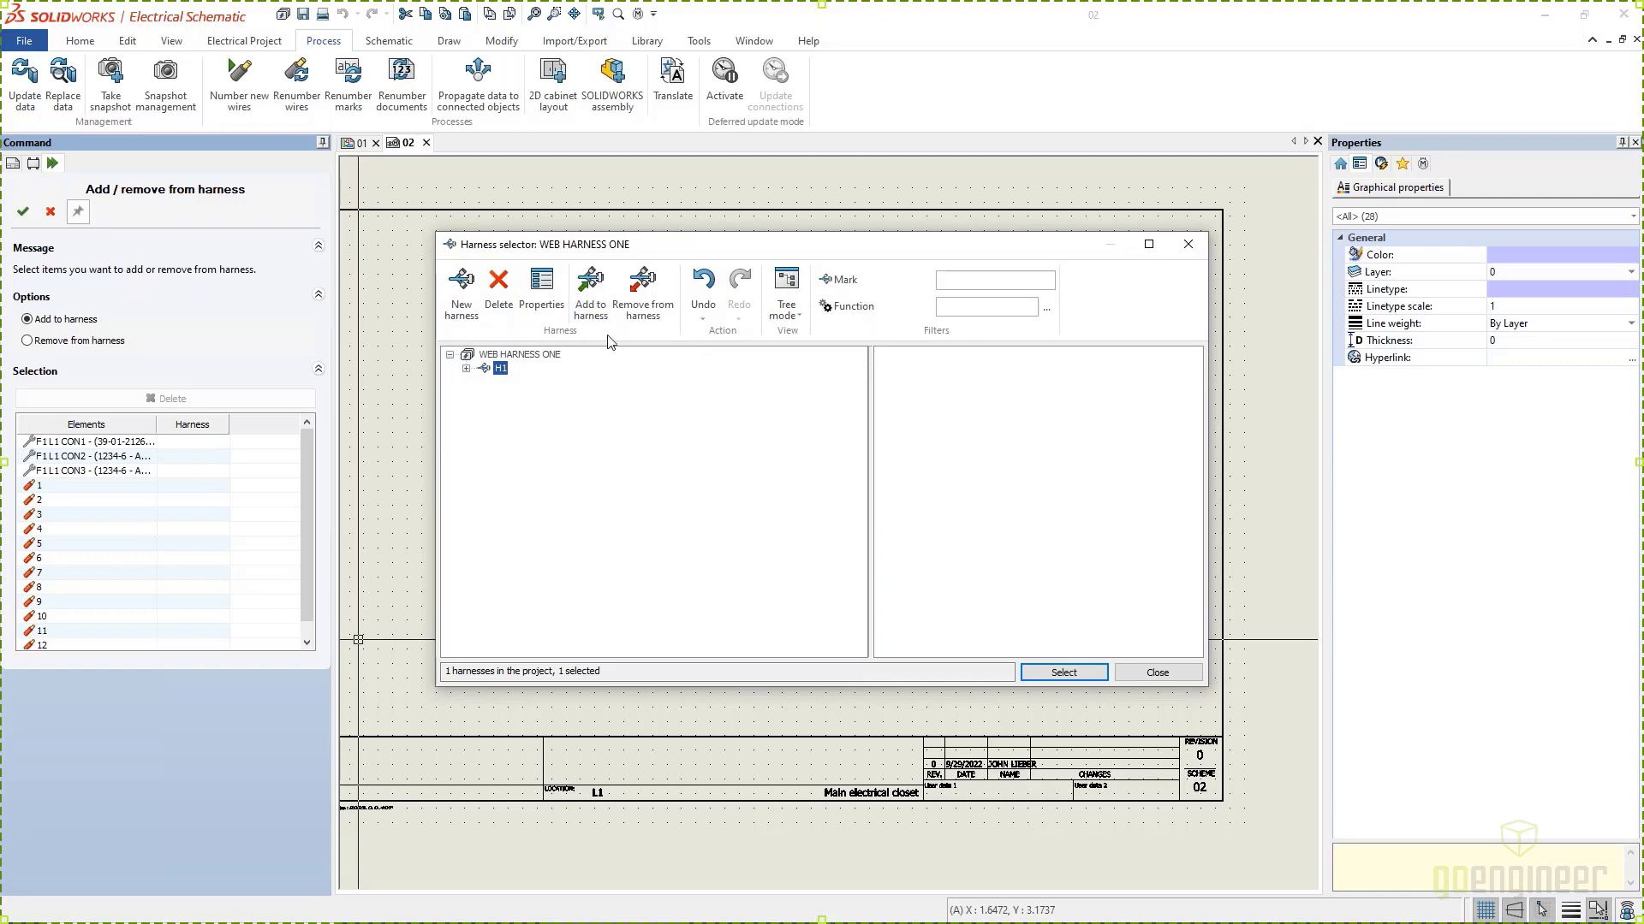
{"action": "left_click", "coordinate": [1063, 673]}
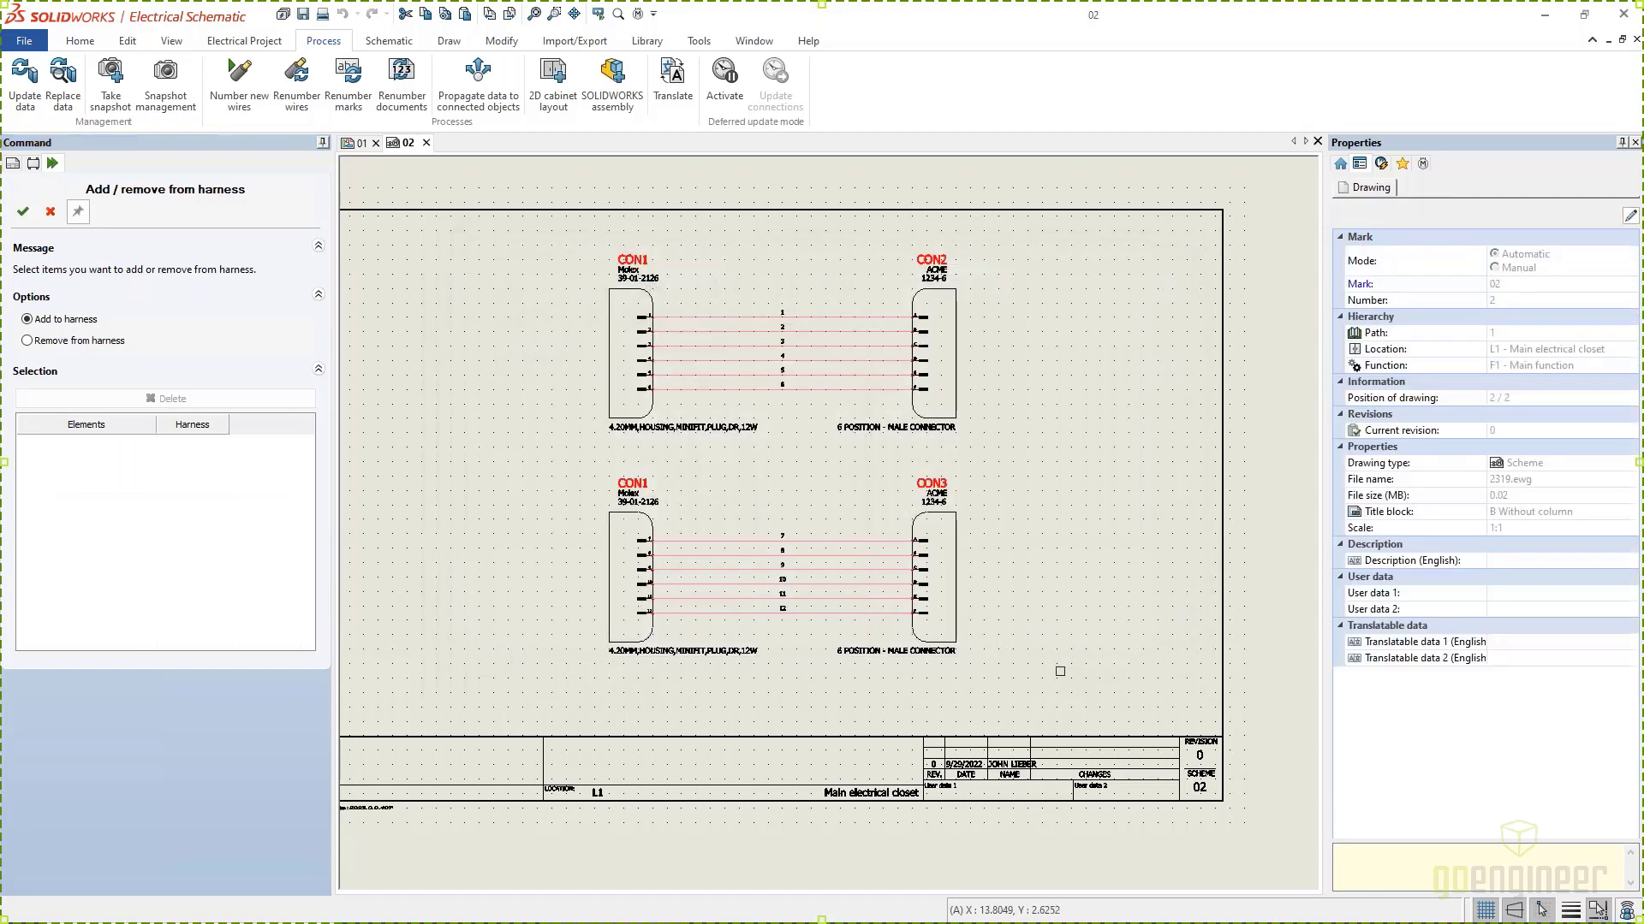
{"action": "left_click", "coordinate": [50, 214]}
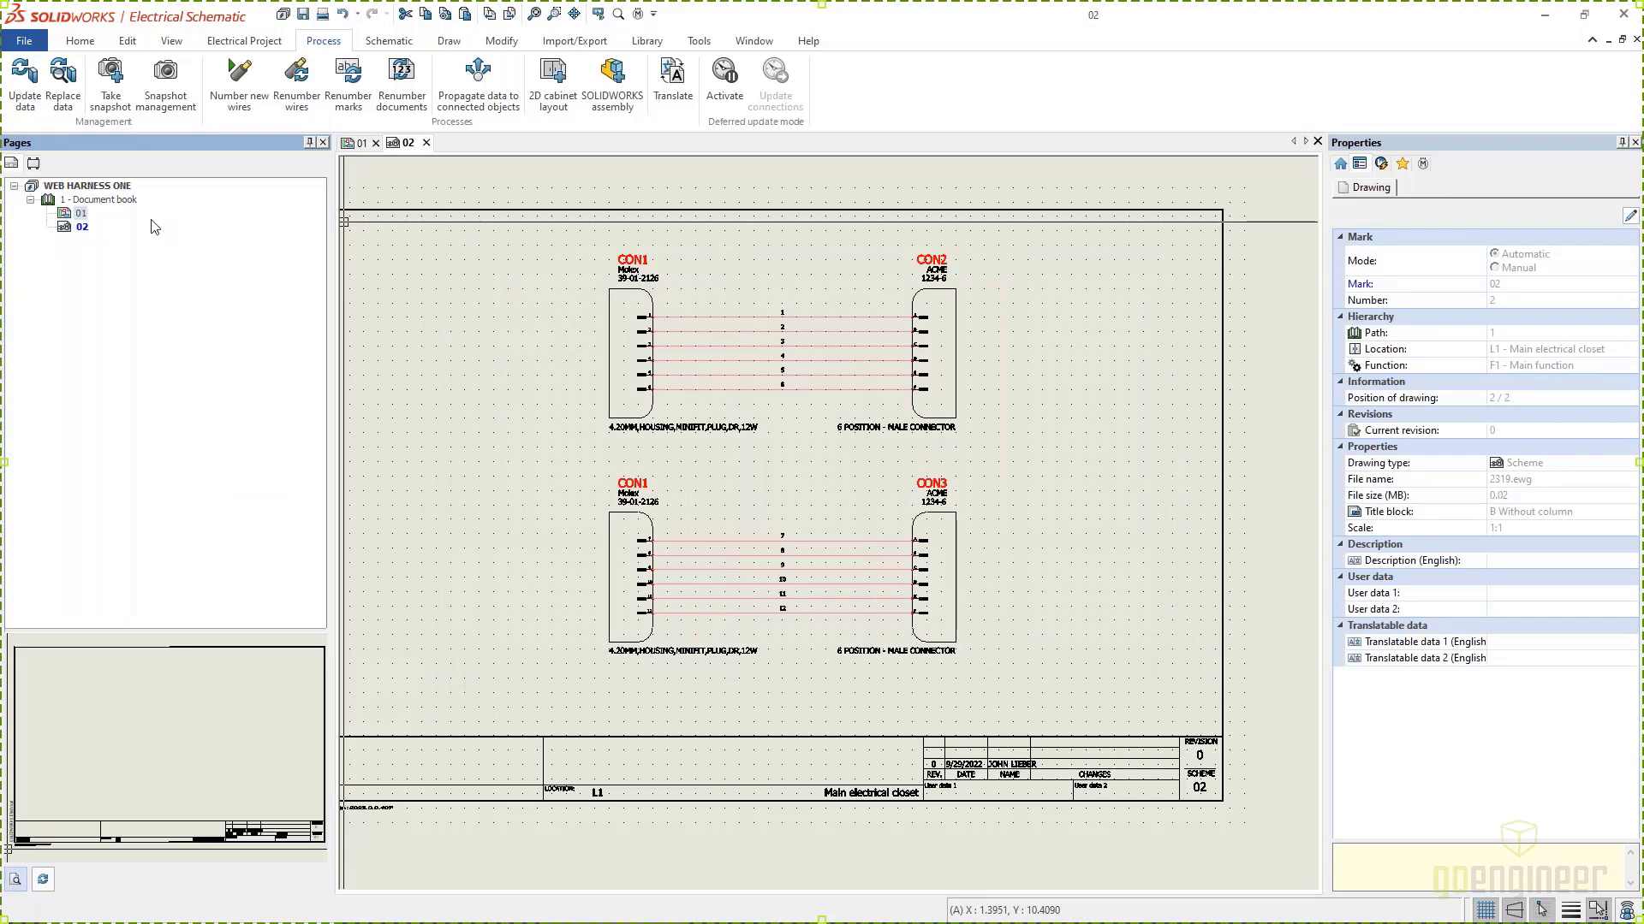
Step: Review the project's reports, sort the list of wires by line style by wire number, and leave report management
{"action": "left_click", "coordinate": [229, 43]}
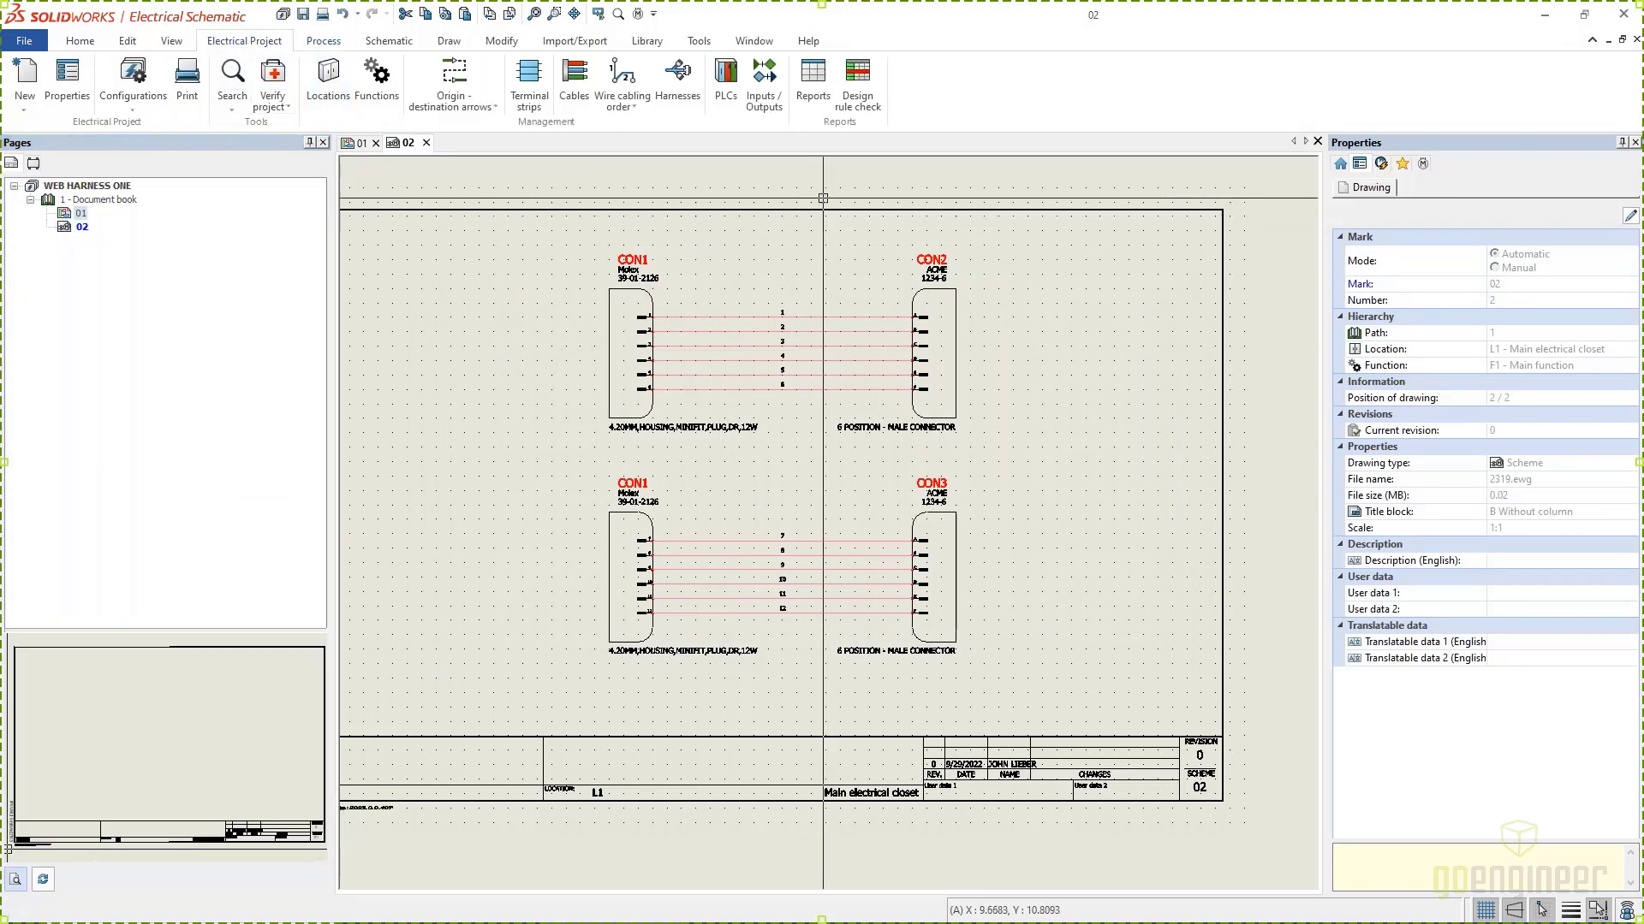
{"action": "left_click", "coordinate": [811, 94]}
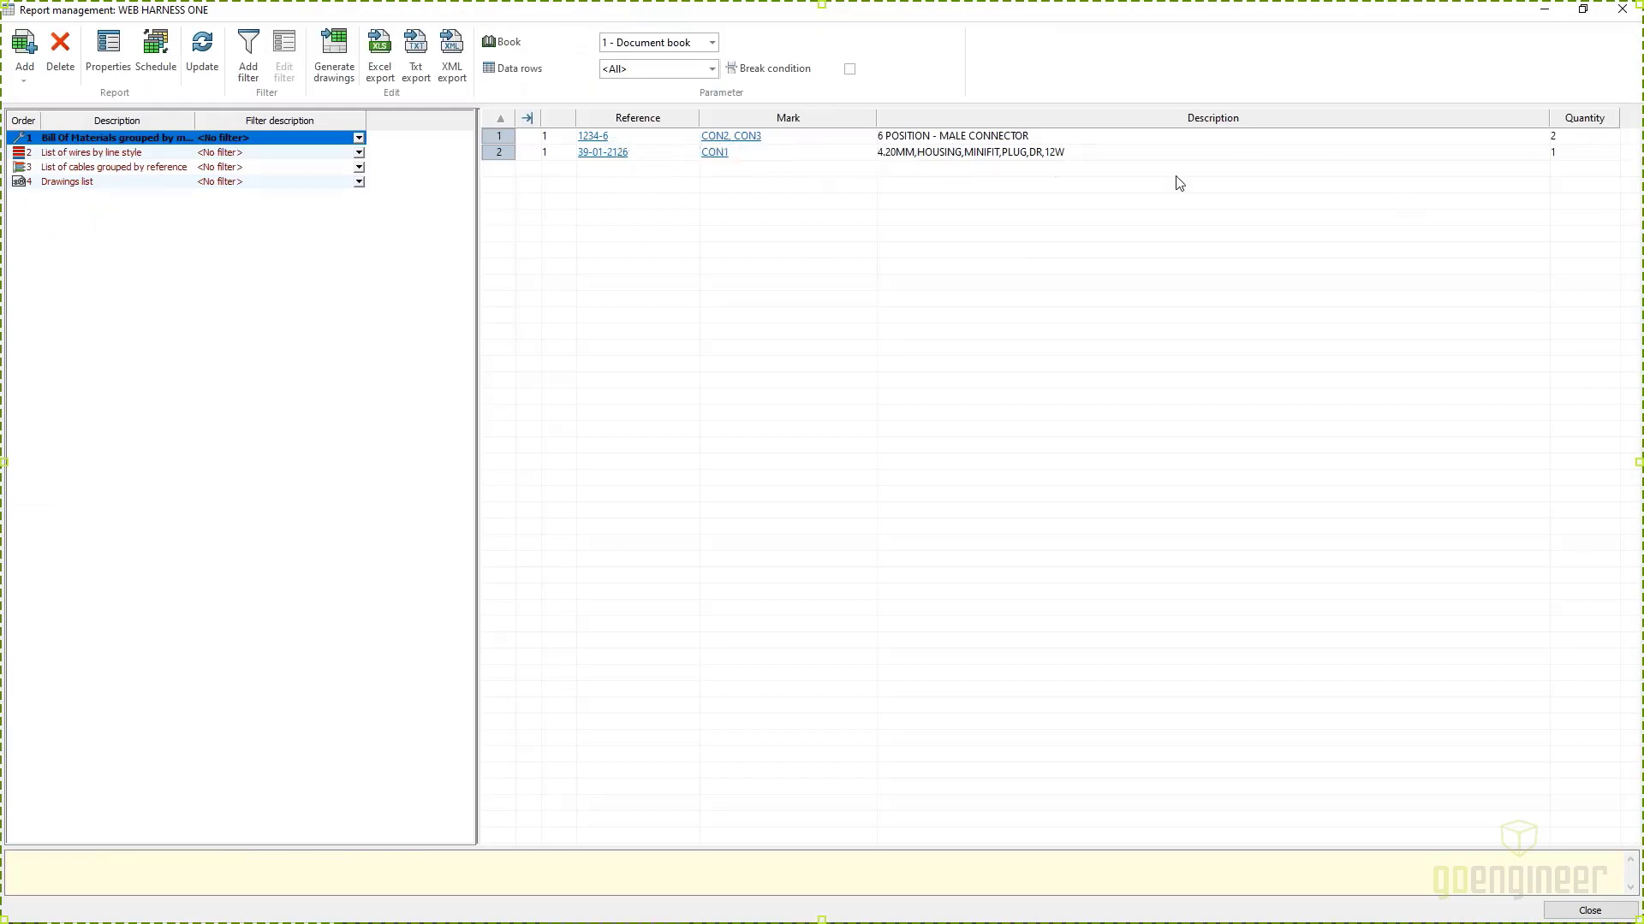
{"action": "left_click", "coordinate": [111, 152]}
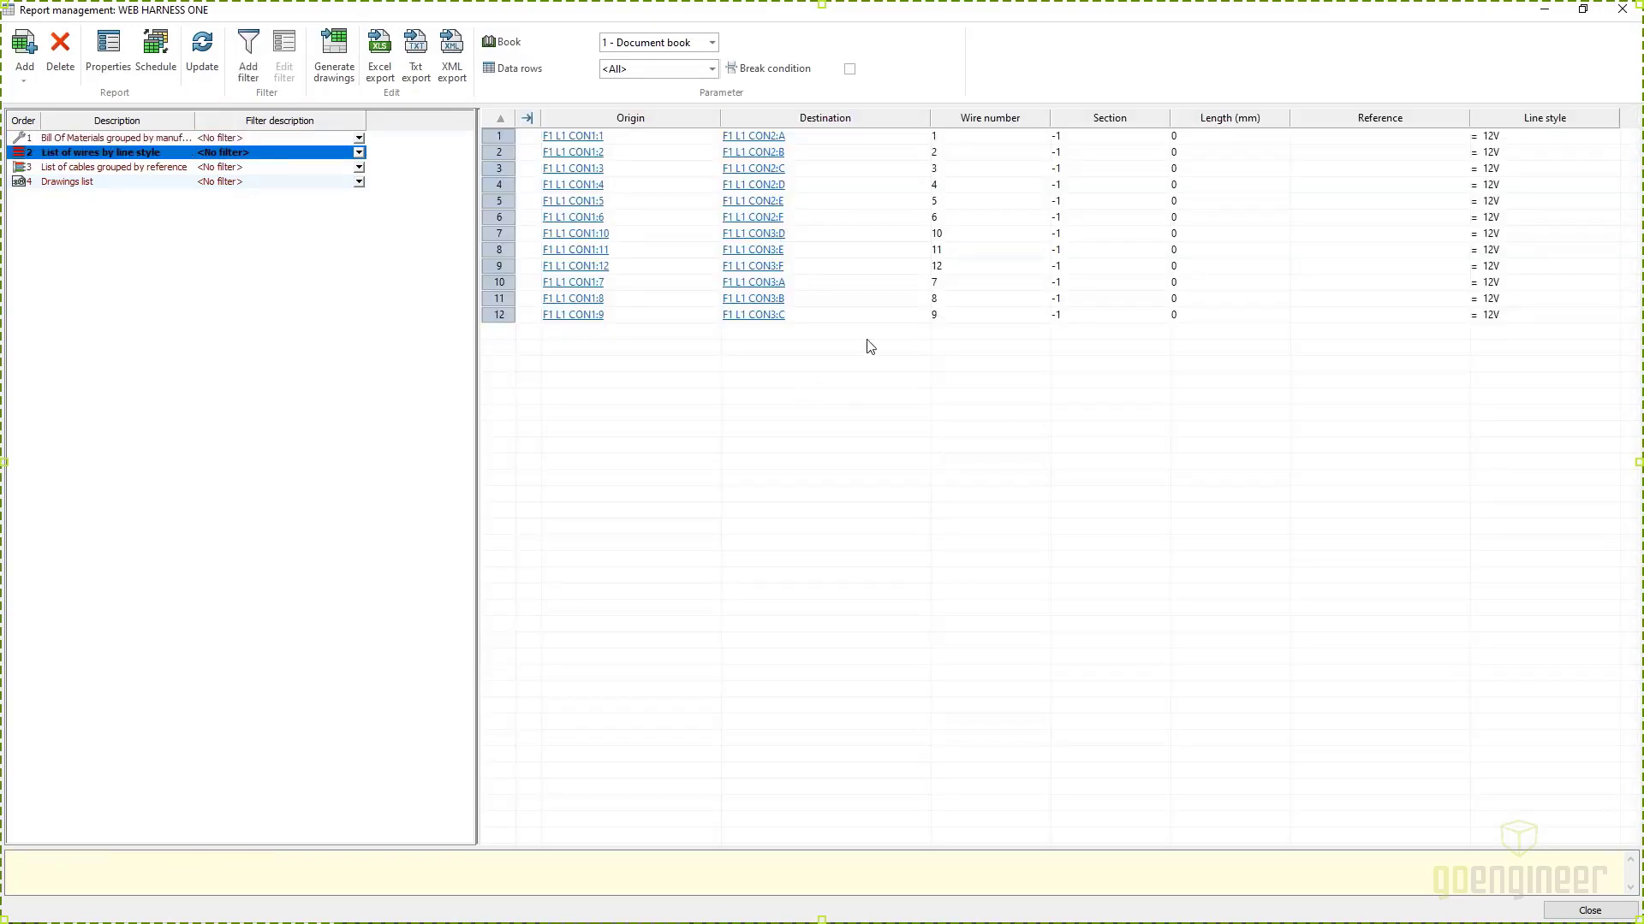
{"action": "left_click", "coordinate": [987, 119]}
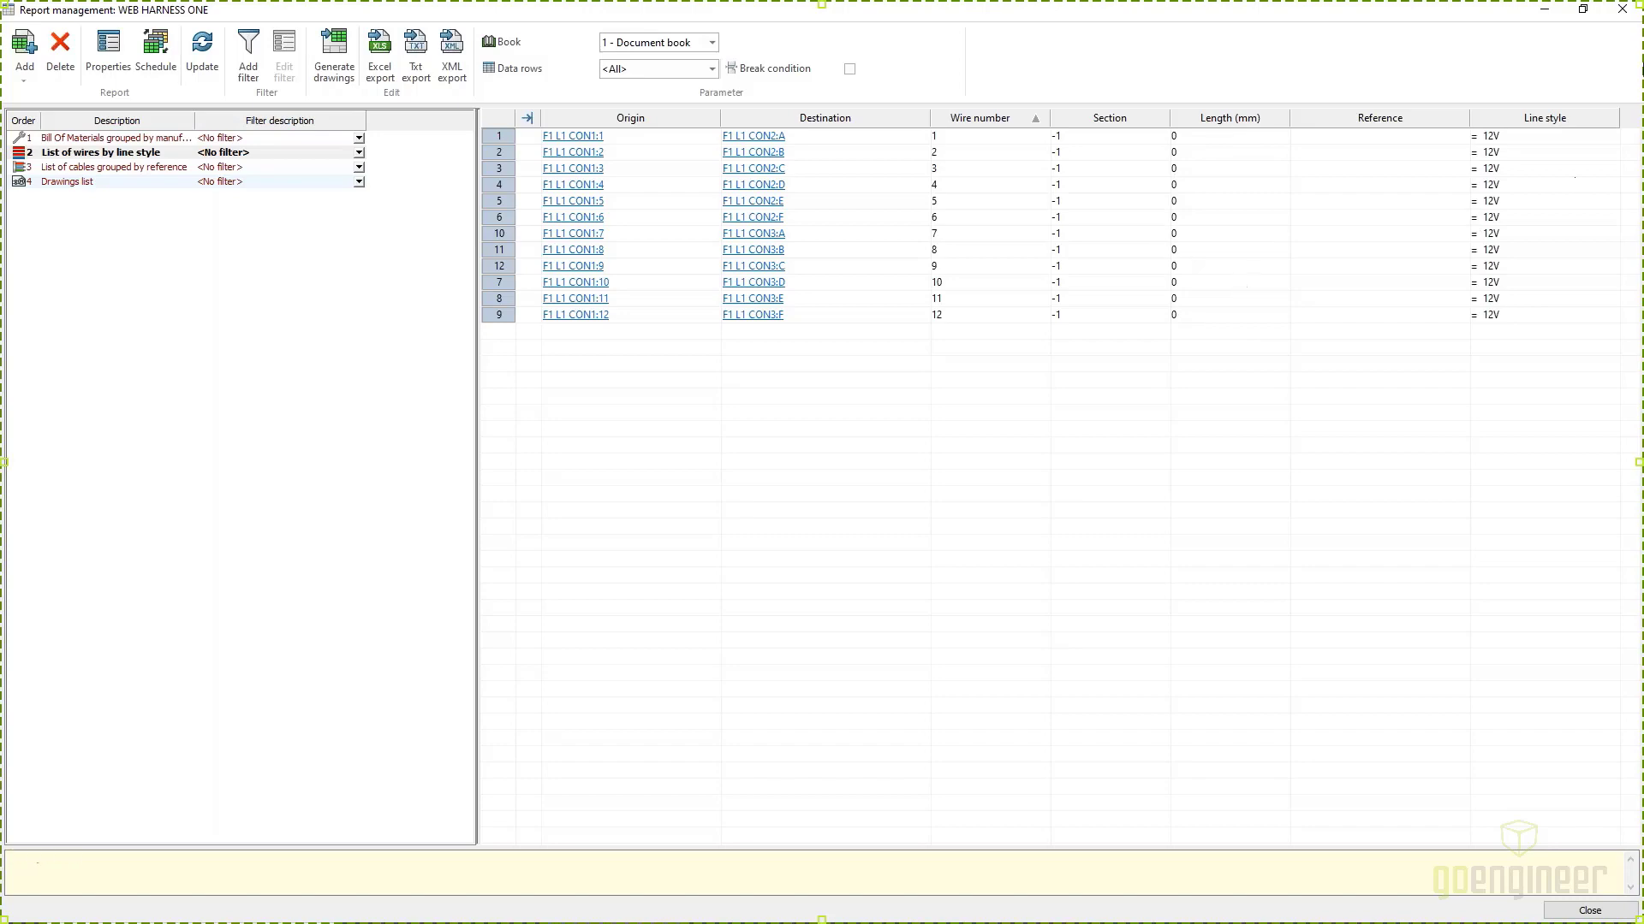
{"action": "left_click", "coordinate": [1622, 9]}
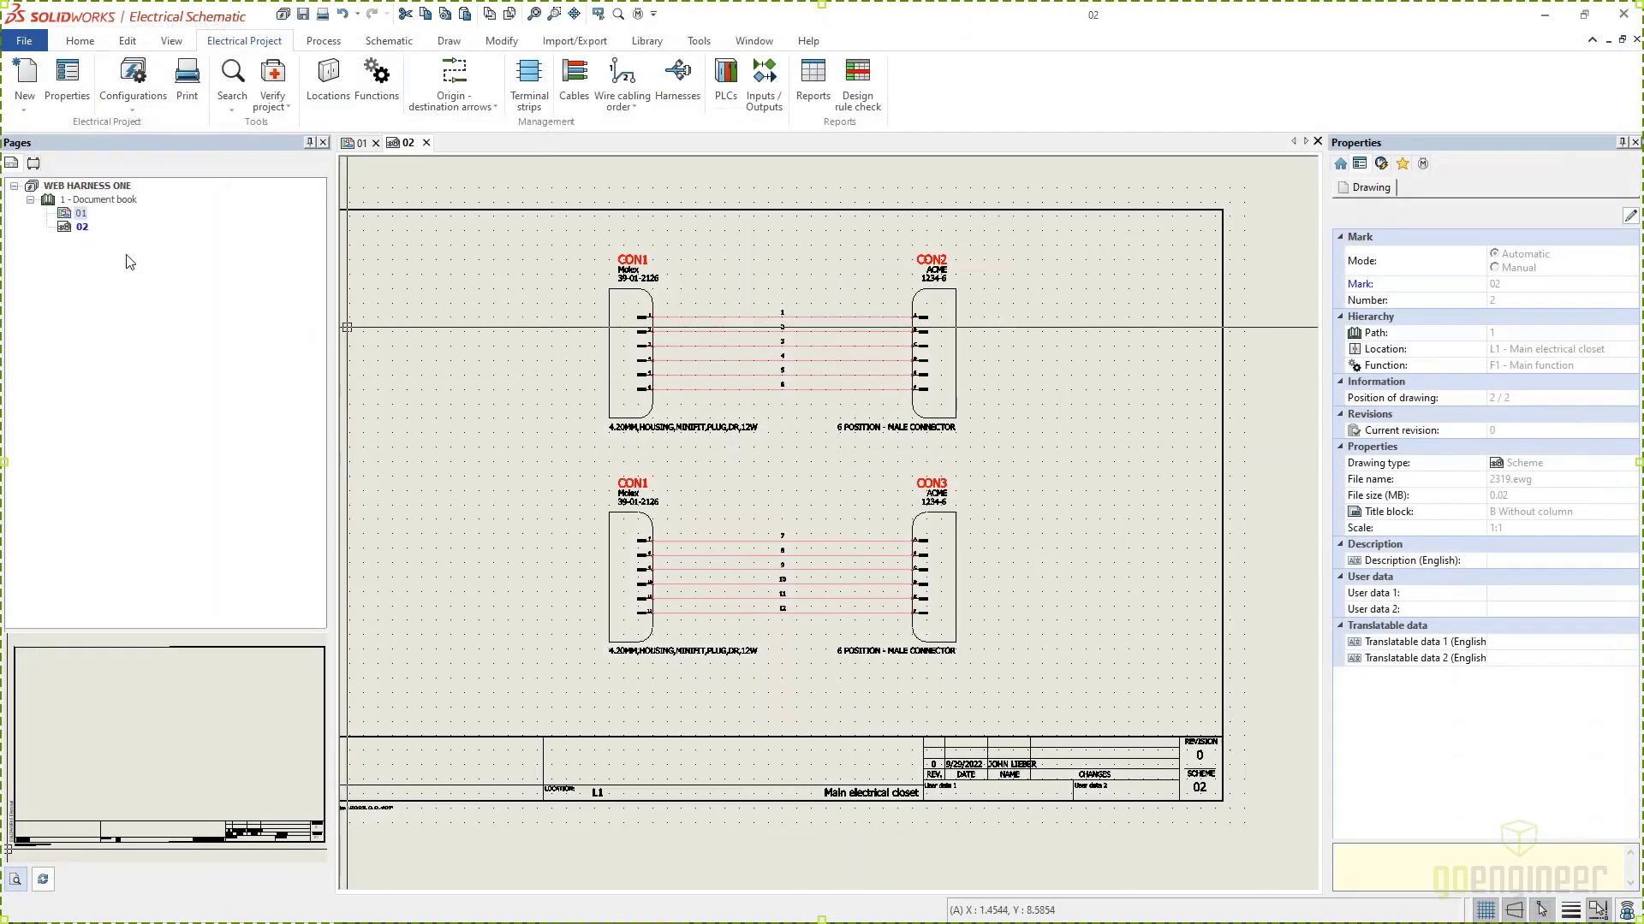
Step: Close the WEB HARNESS ONE project
{"action": "right_click", "coordinate": [113, 187]}
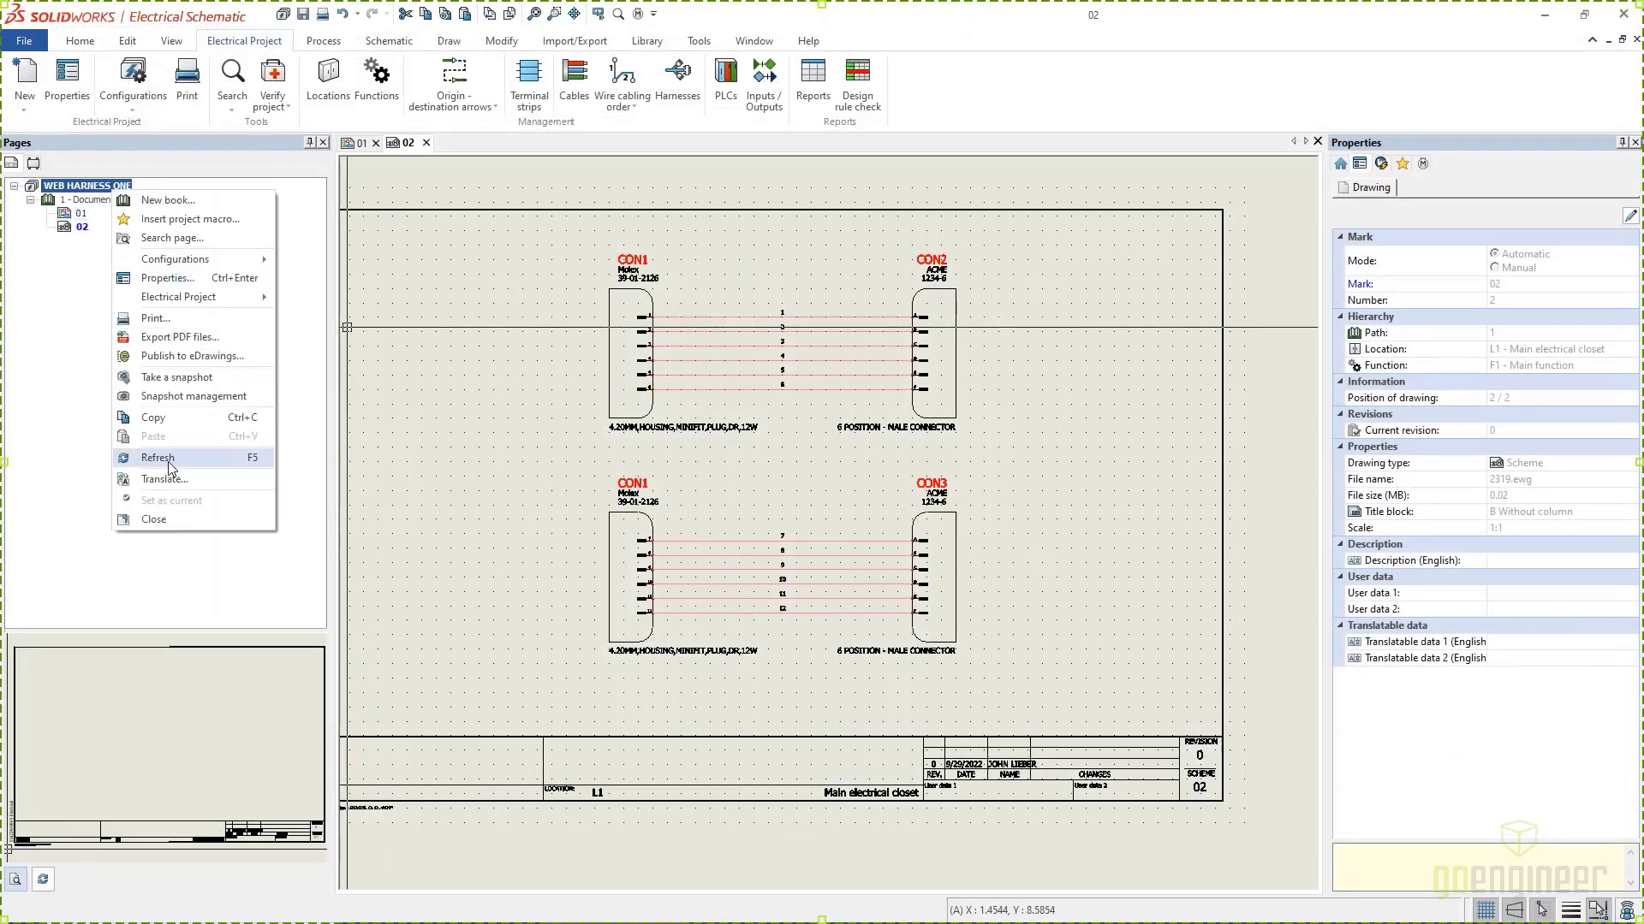
{"action": "left_click", "coordinate": [173, 519]}
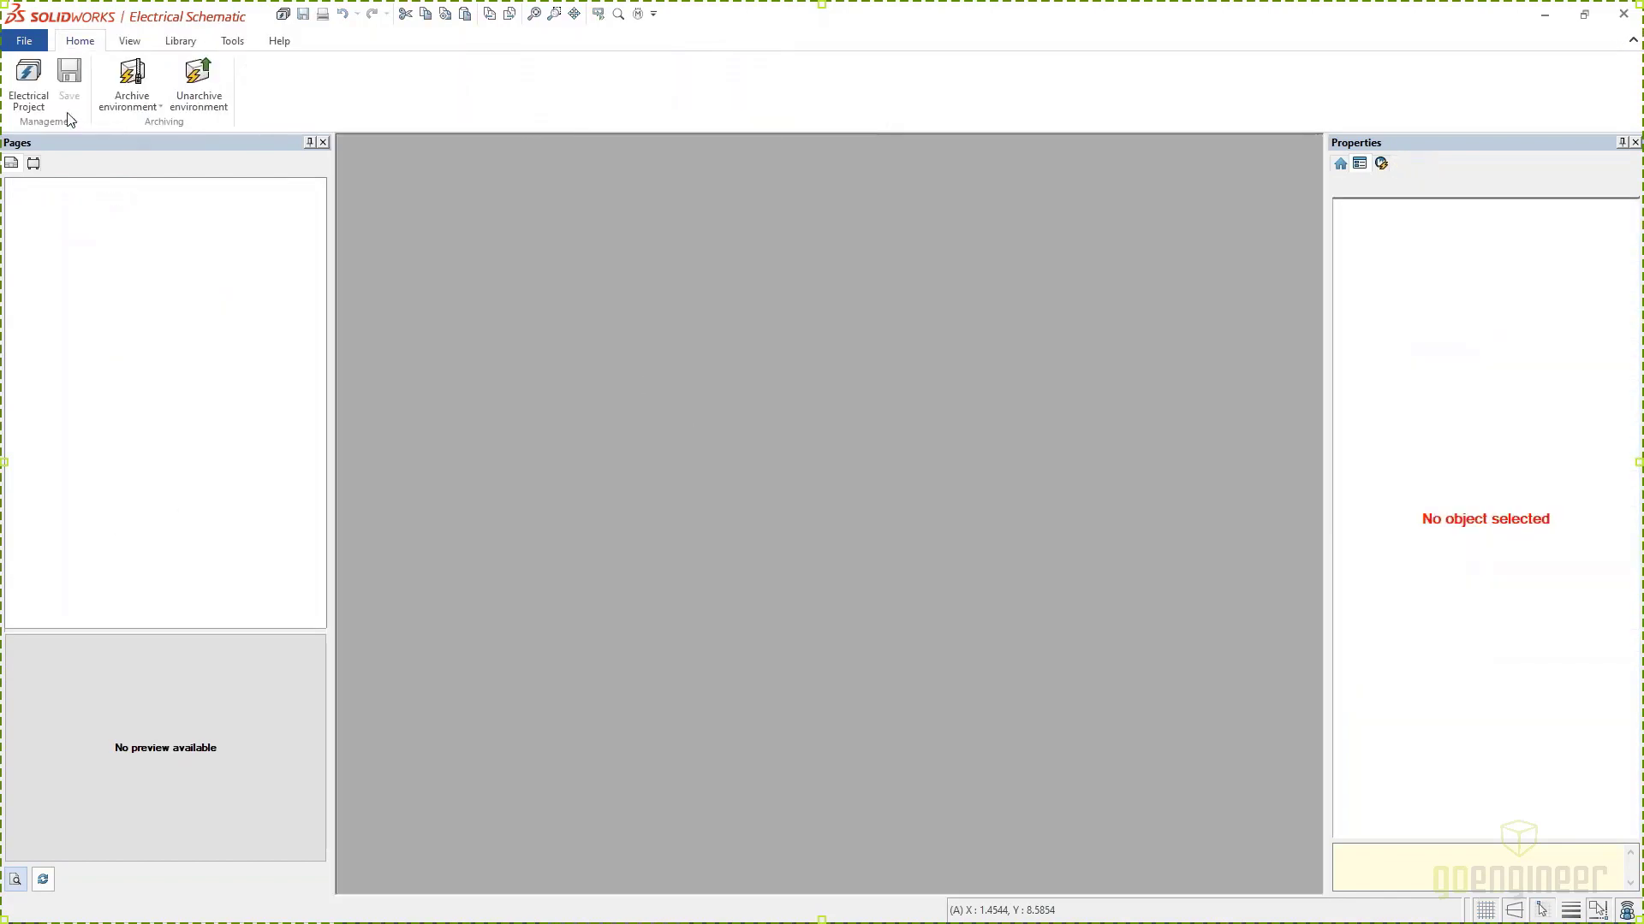
{"action": "left_click", "coordinate": [28, 81]}
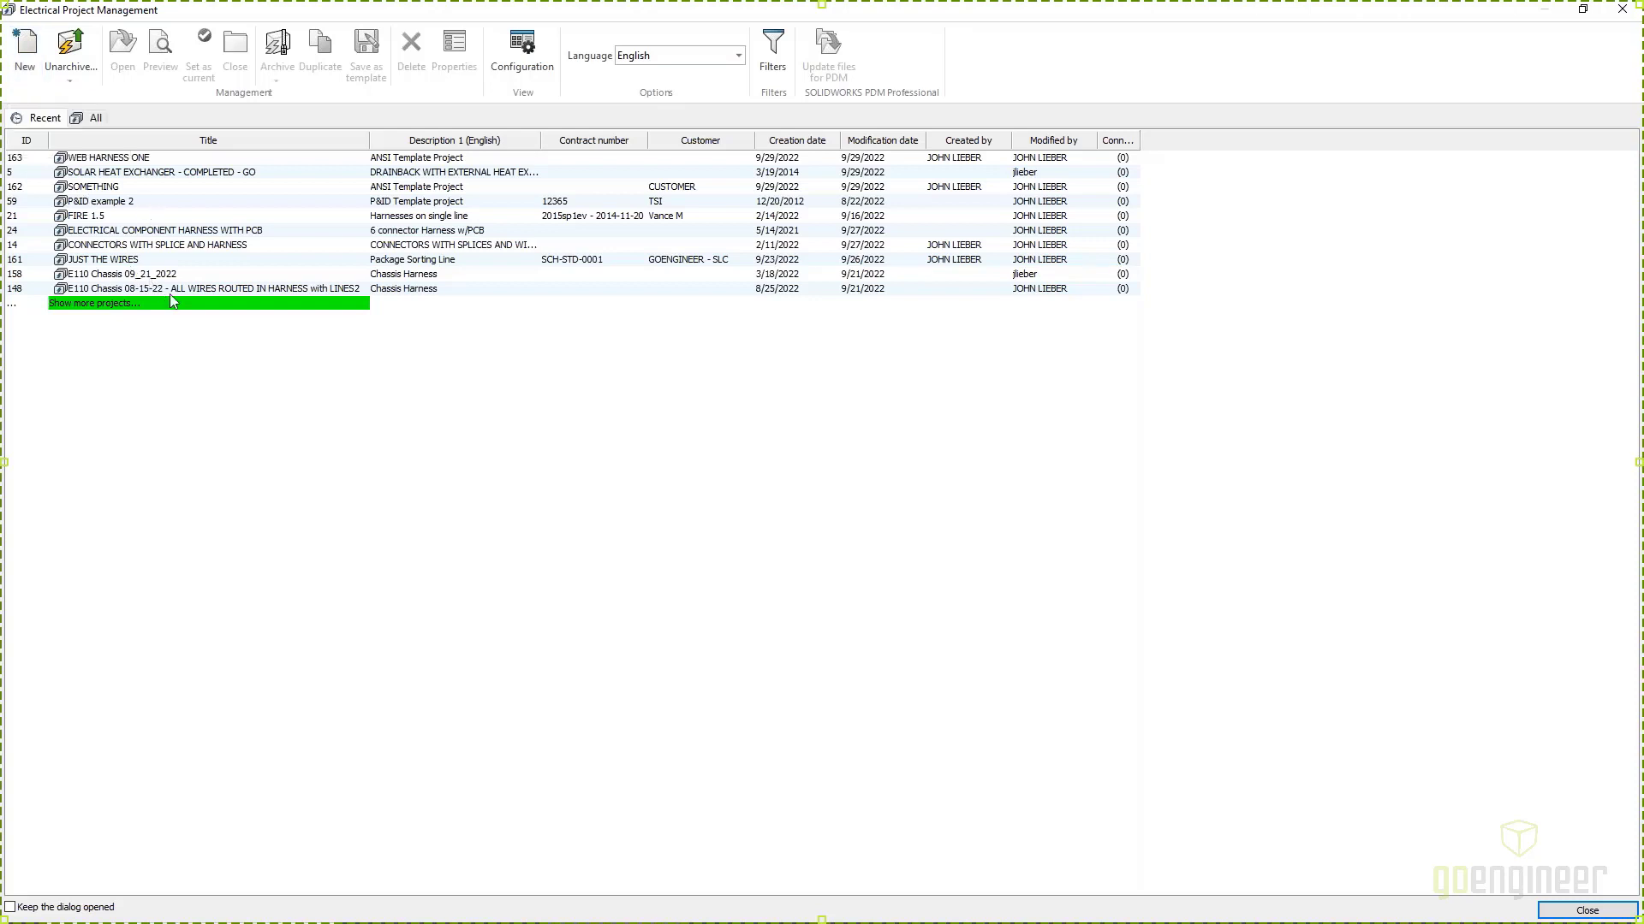
{"action": "left_click", "coordinate": [117, 236]}
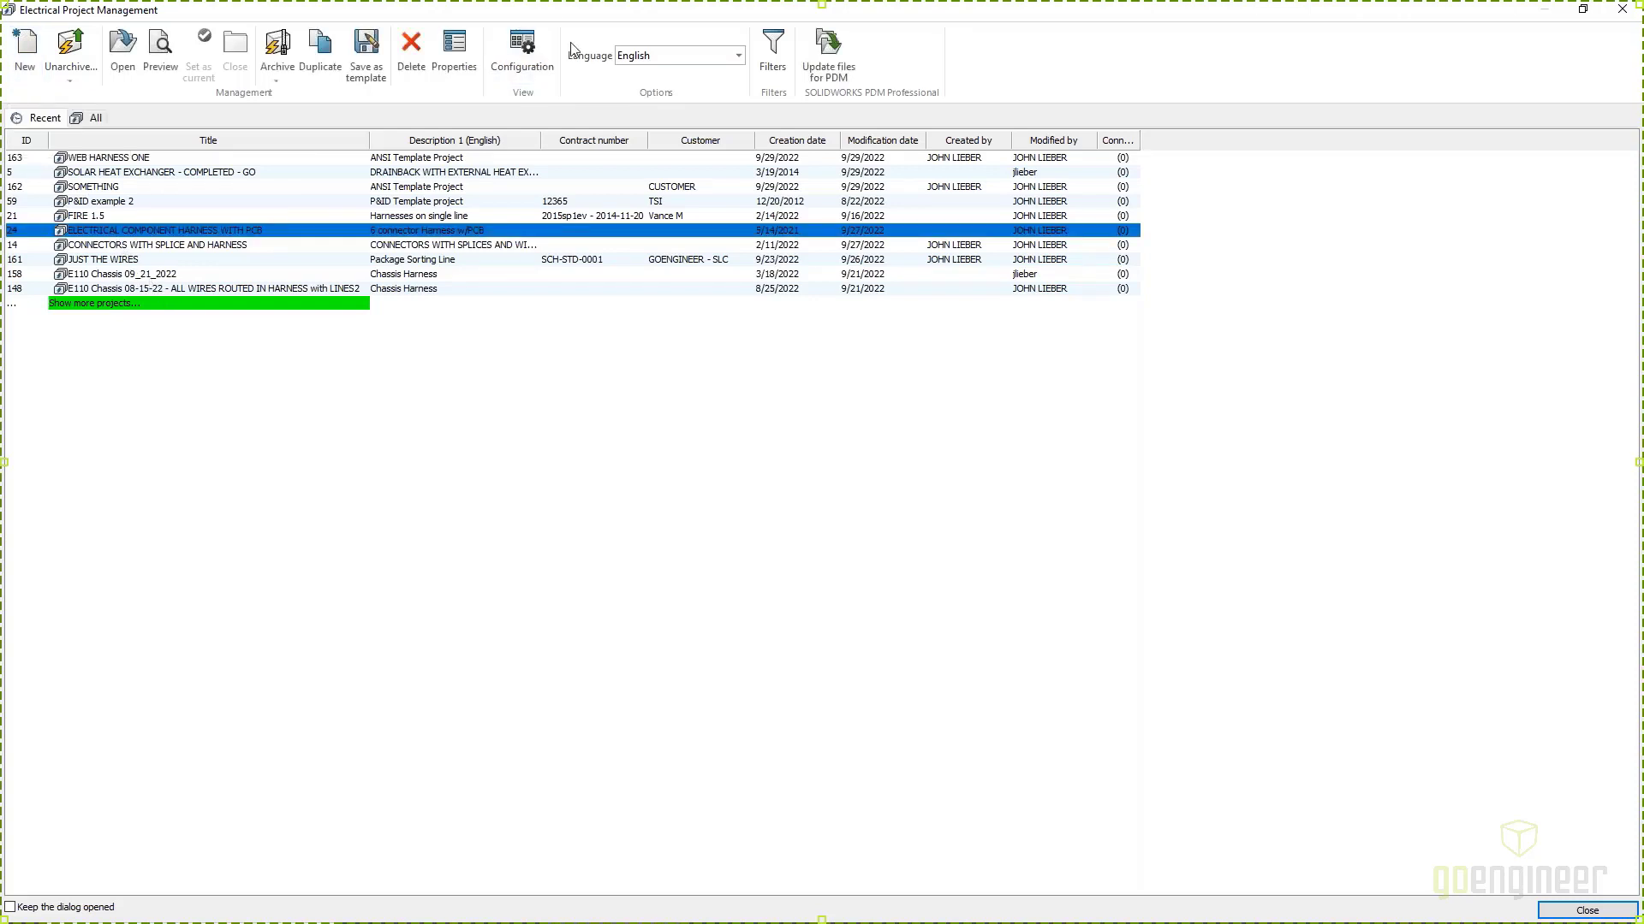
{"action": "left_click", "coordinate": [772, 53]}
{"action": "left_click", "coordinate": [309, 178]}
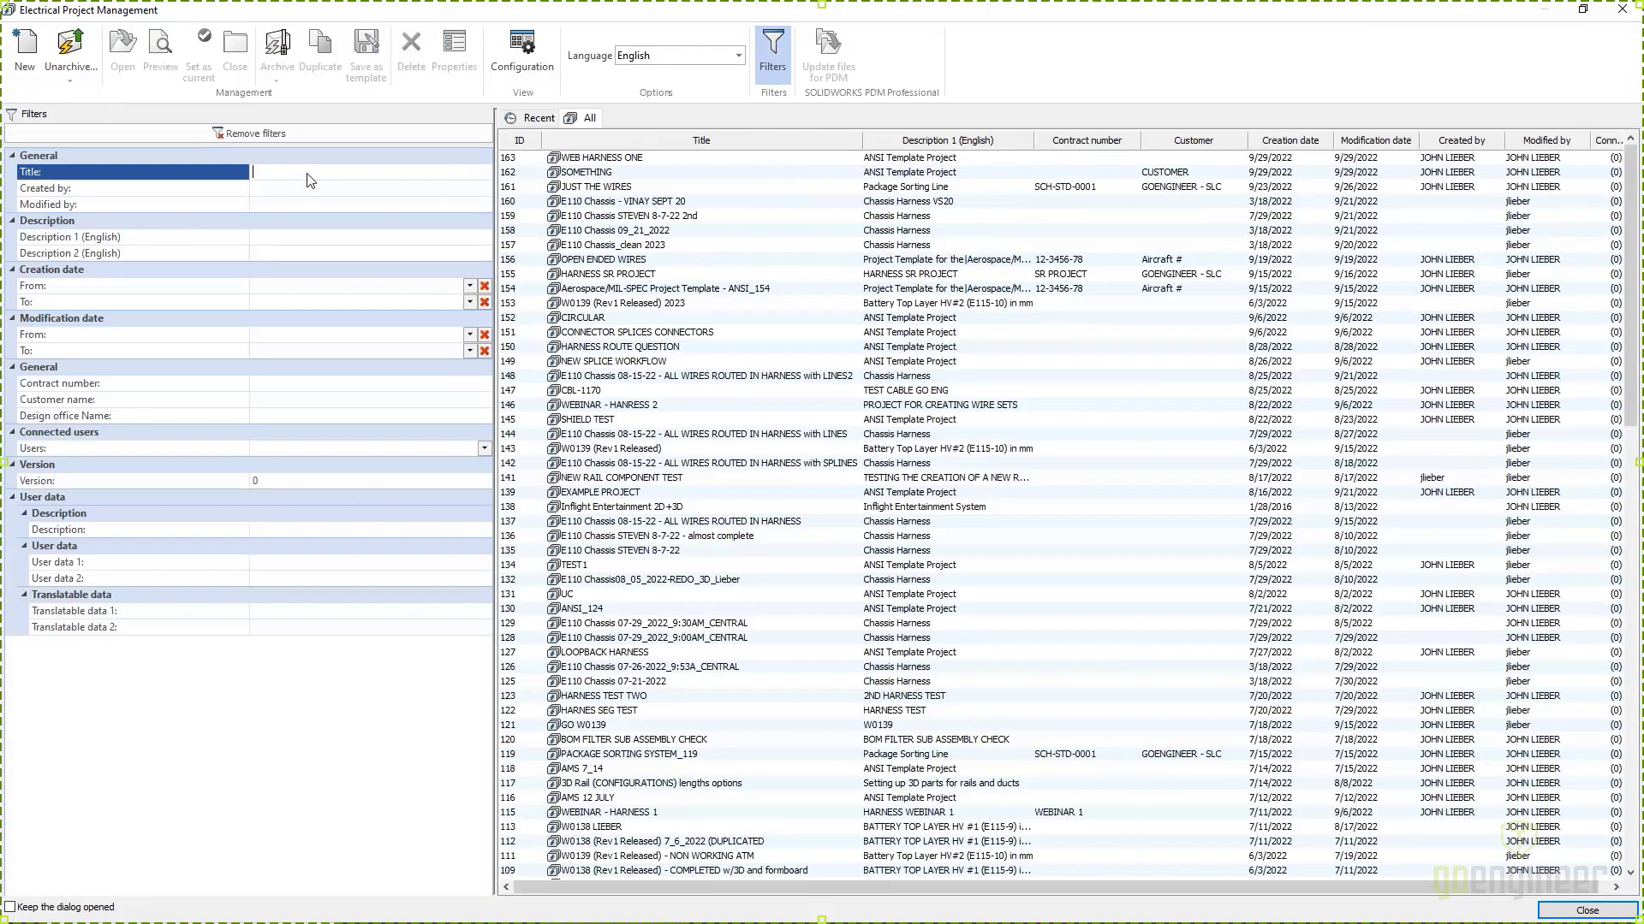
{"action": "type", "text": "WE"}
{"action": "left_click", "coordinate": [610, 161]}
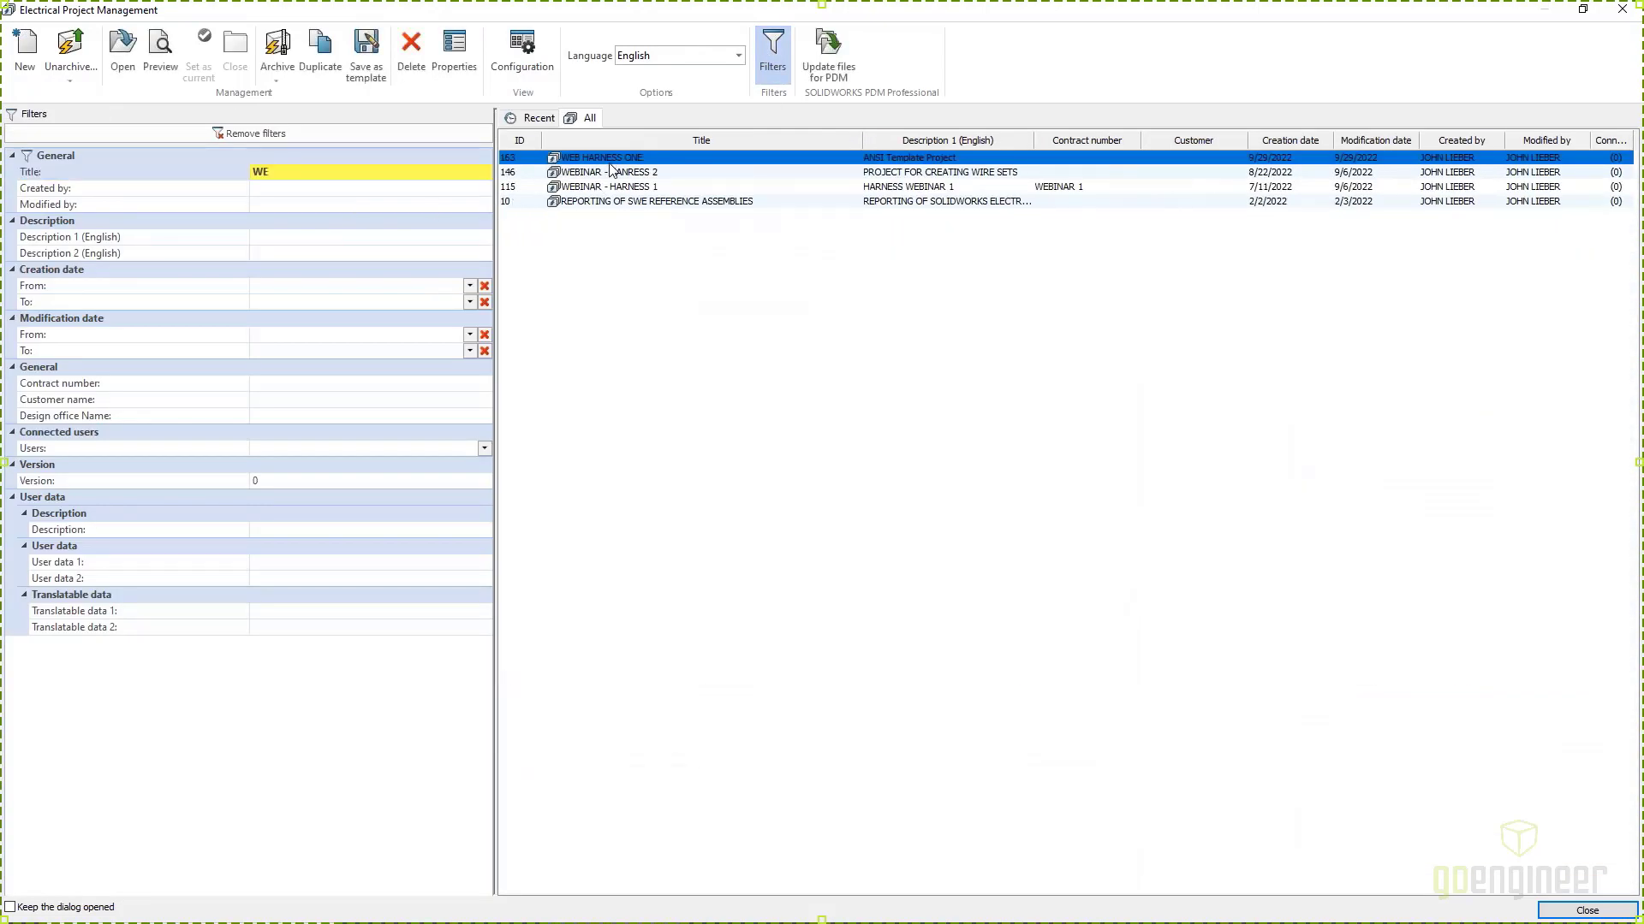
{"action": "double_click", "coordinate": [609, 160]}
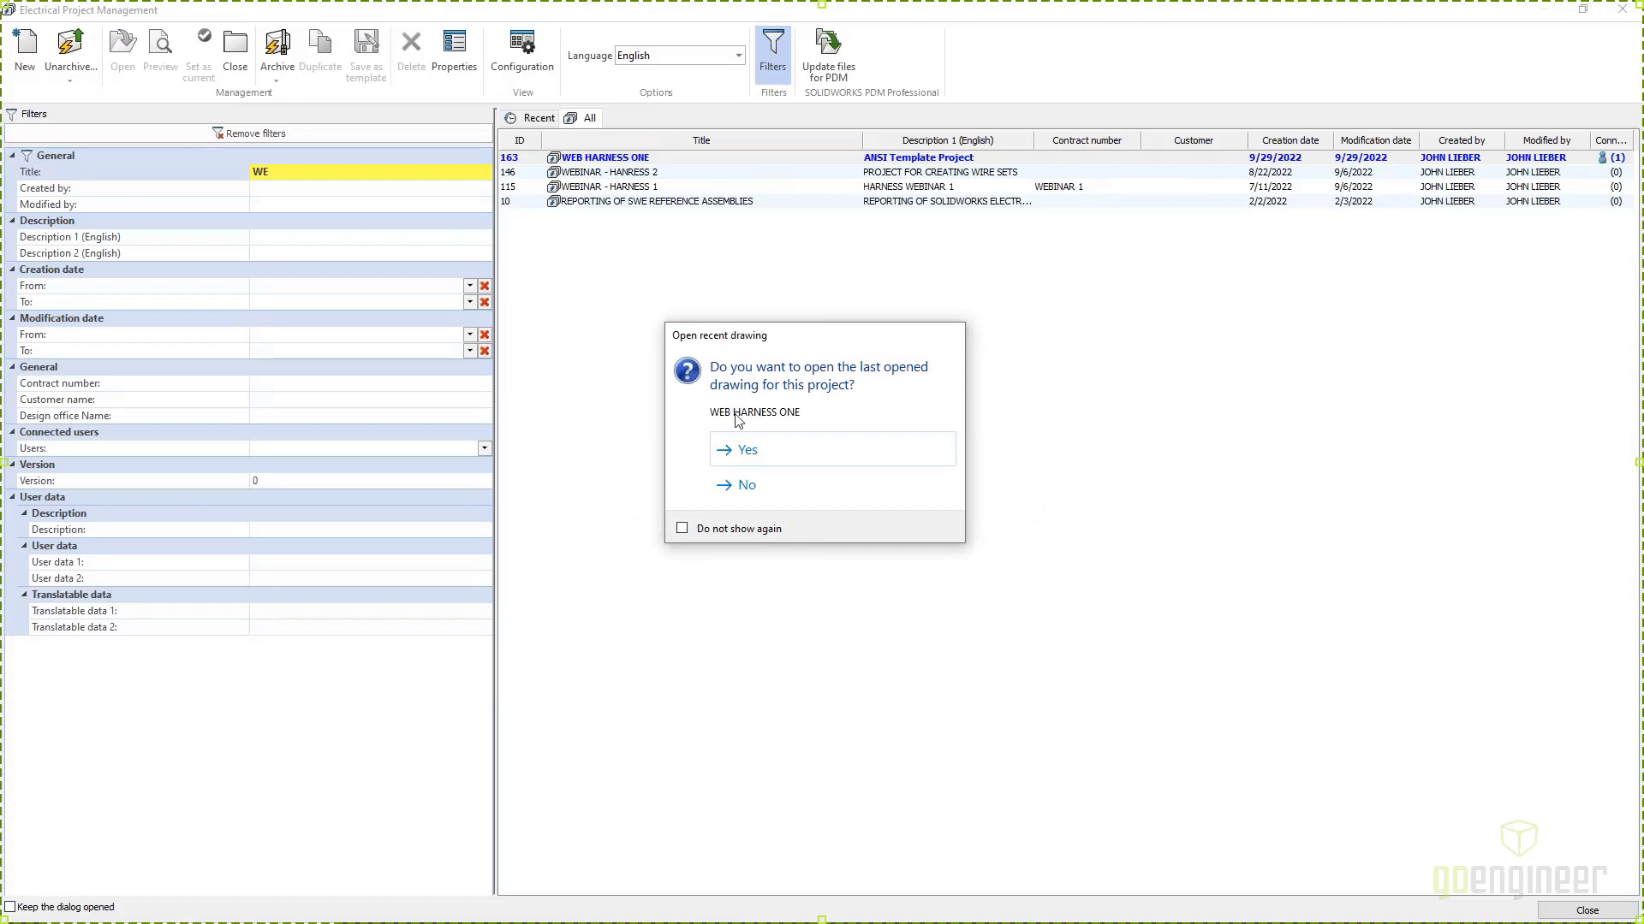
{"action": "left_click", "coordinate": [747, 484]}
{"action": "right_click", "coordinate": [90, 185]}
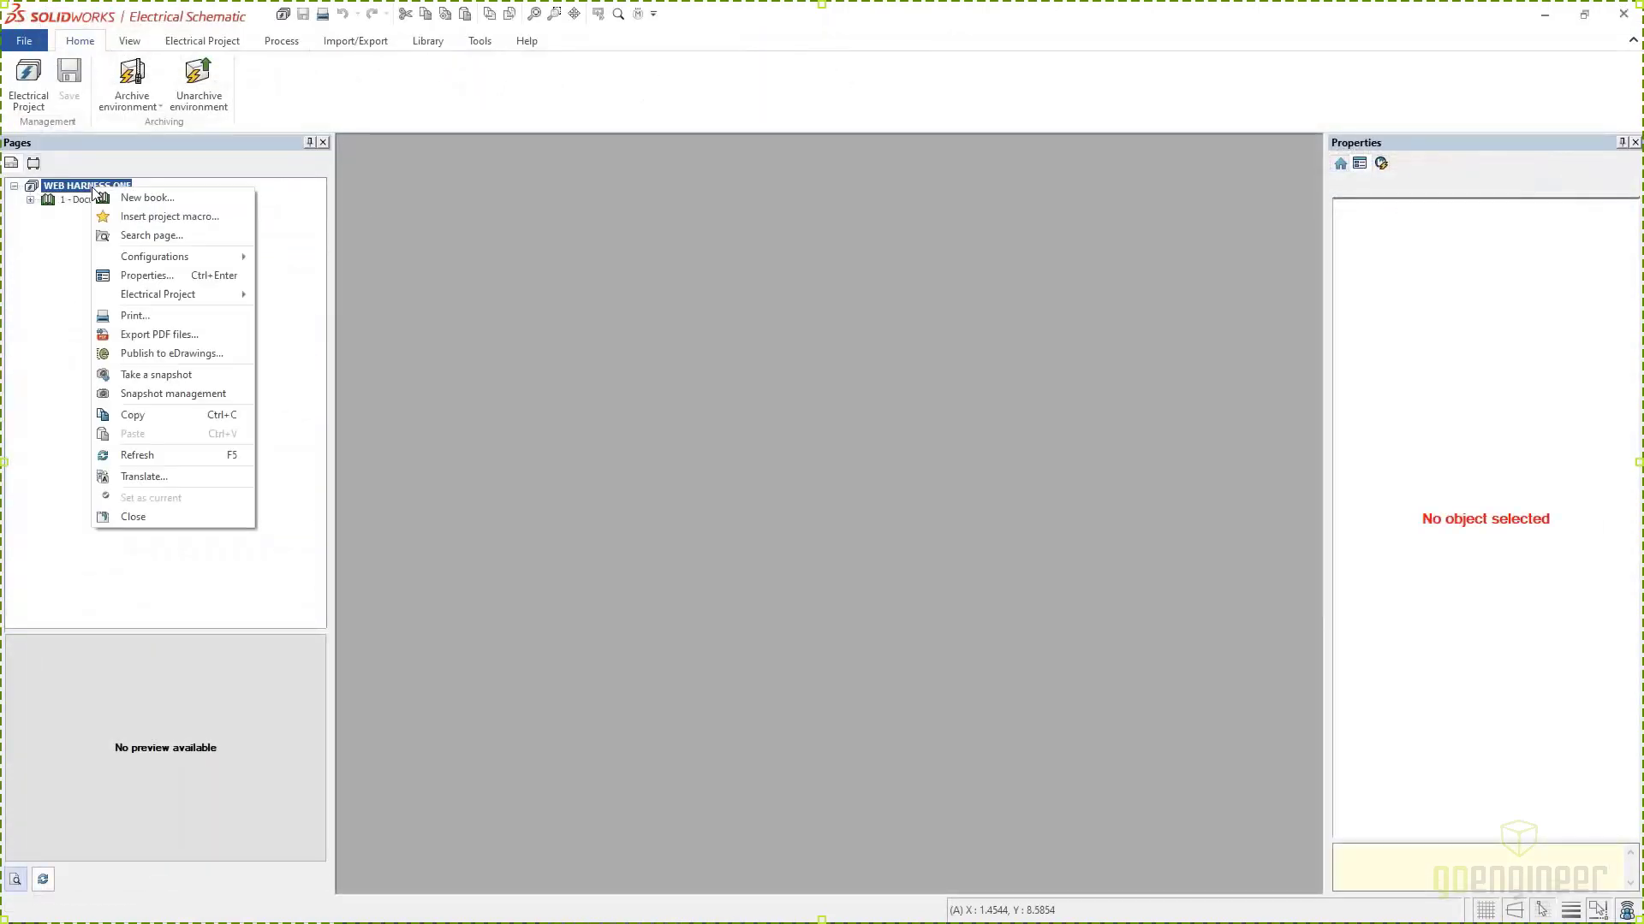
{"action": "left_click", "coordinate": [132, 515]}
Step: Filter the electrical projects by the title WEB and open WEBINAR - HARNESS 1 with its last opened drawing
{"action": "left_click", "coordinate": [31, 85]}
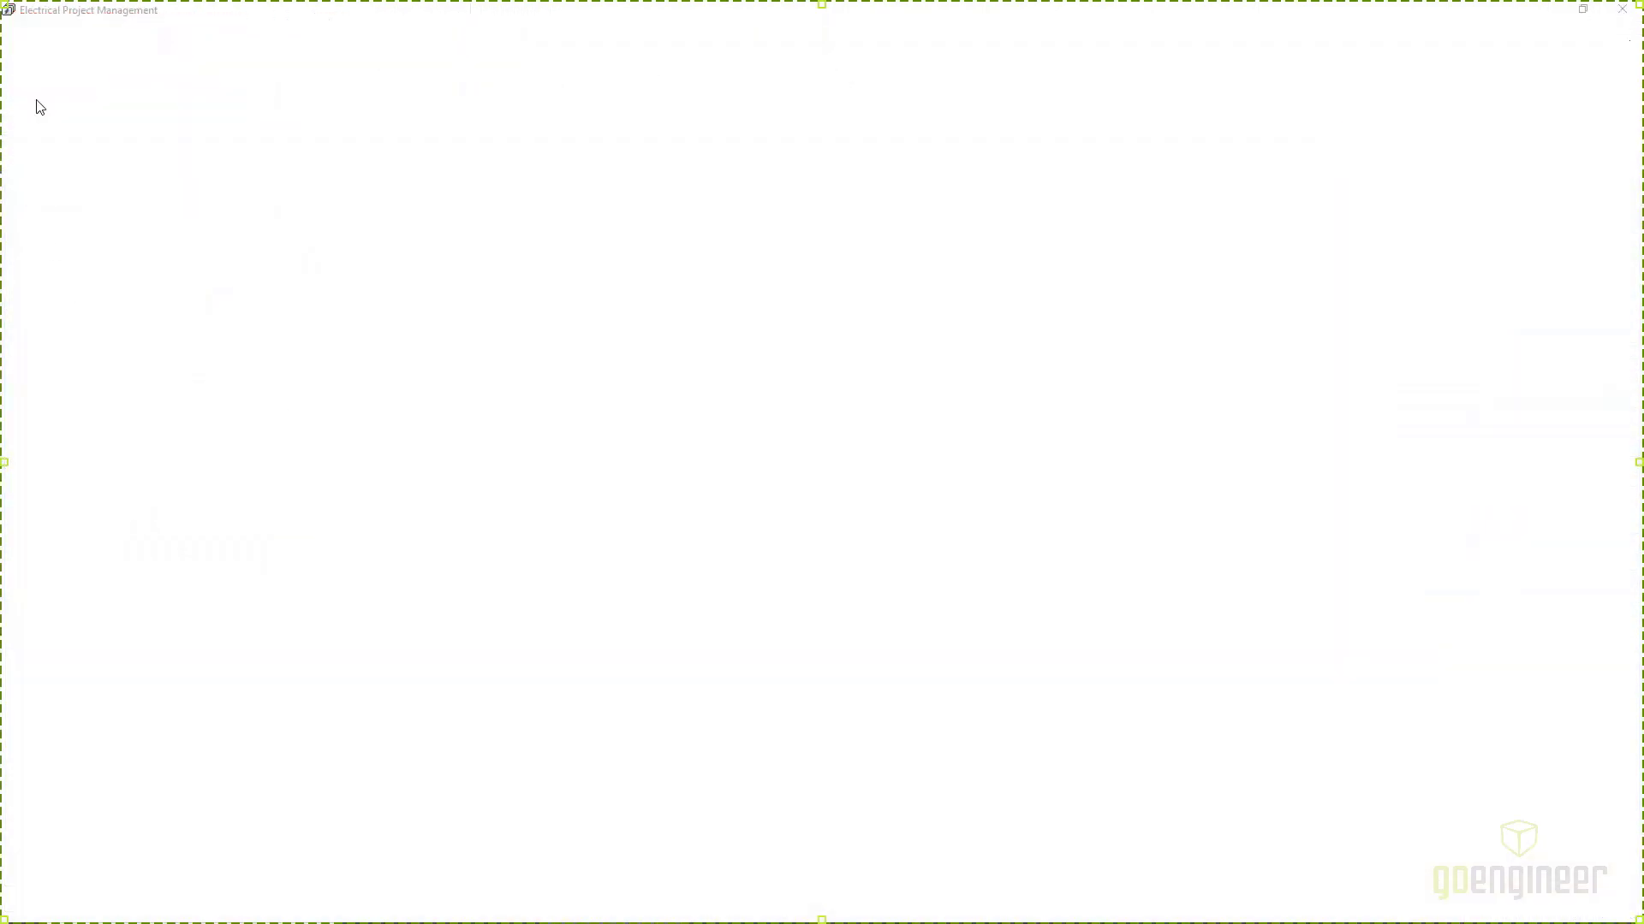
{"action": "left_click", "coordinate": [776, 60]}
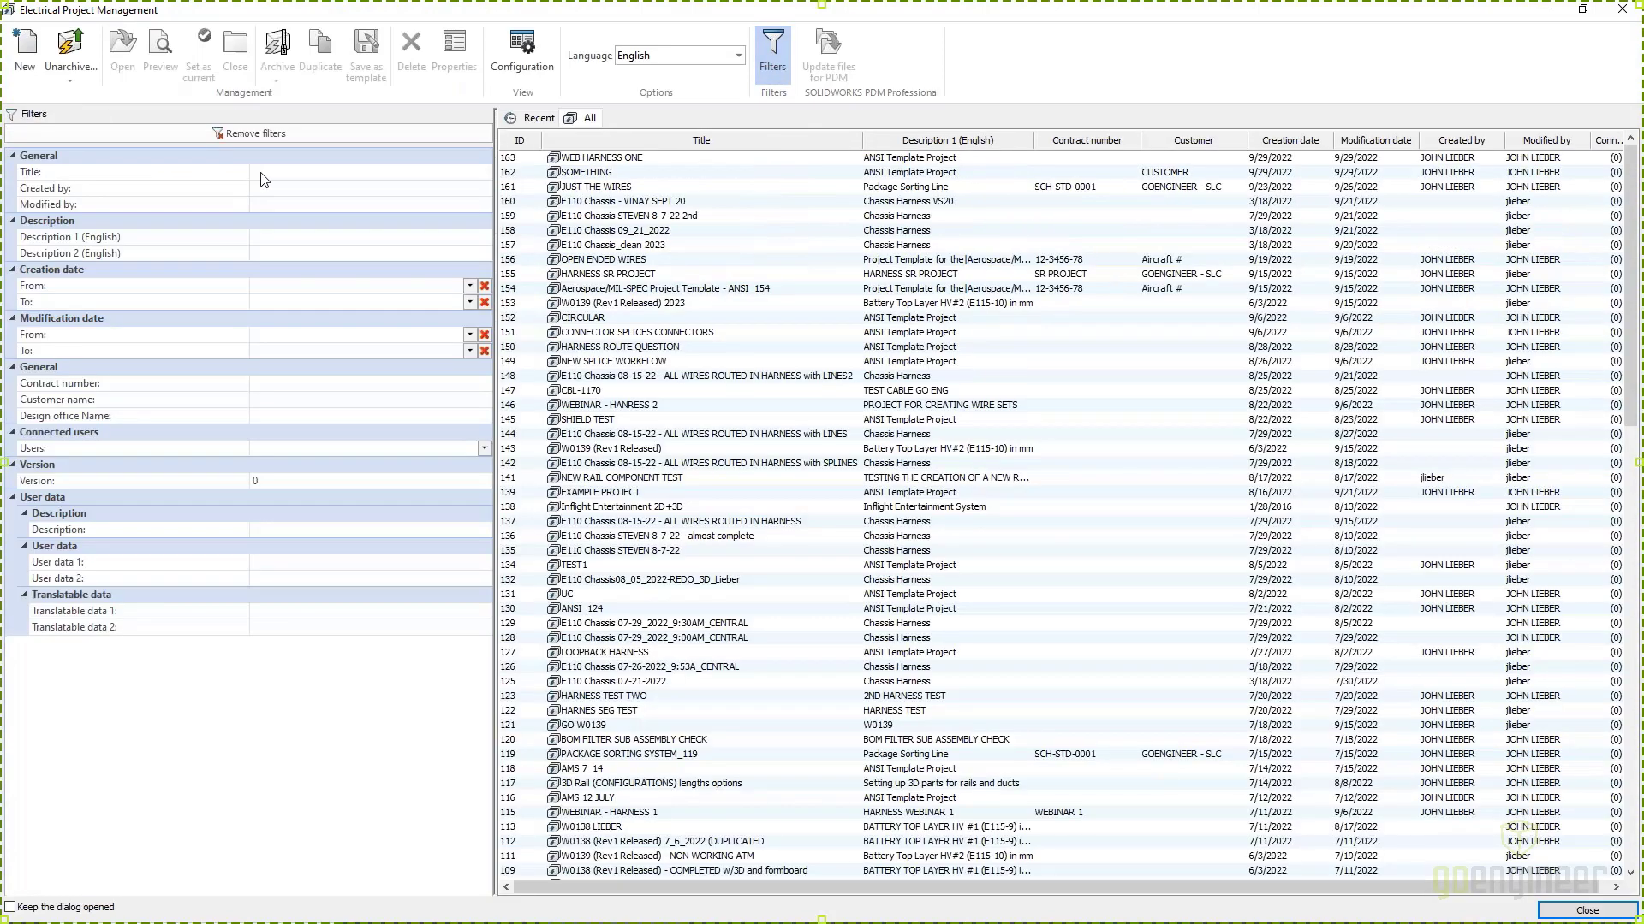
{"action": "left_click", "coordinate": [261, 173]}
{"action": "type", "text": "WEB"}
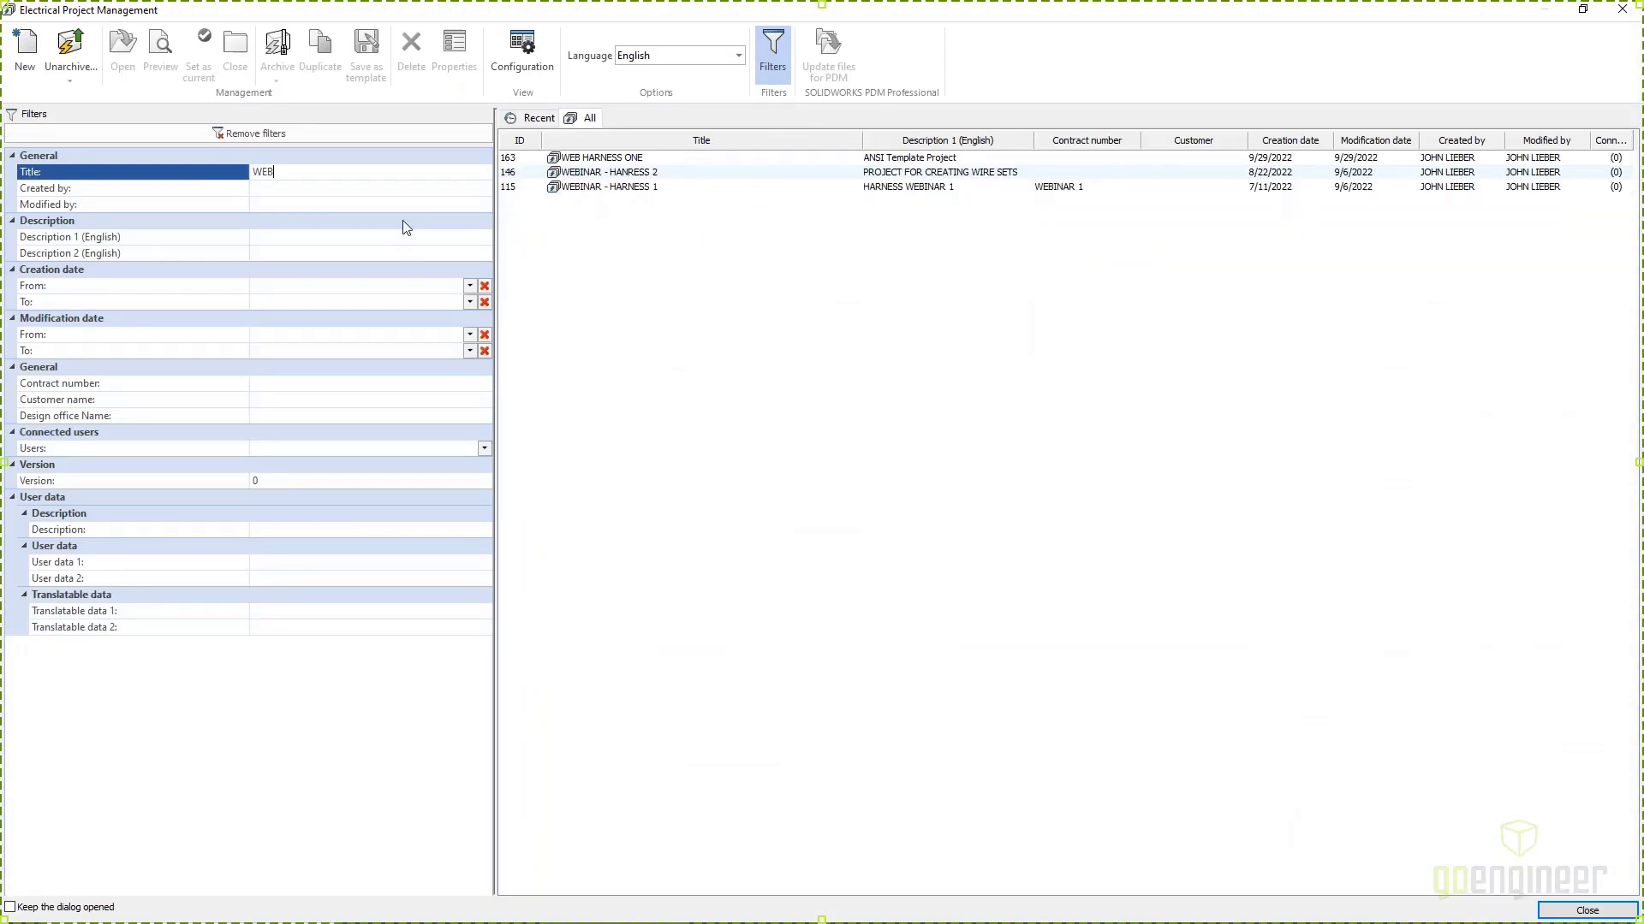
{"action": "double_click", "coordinate": [628, 189]}
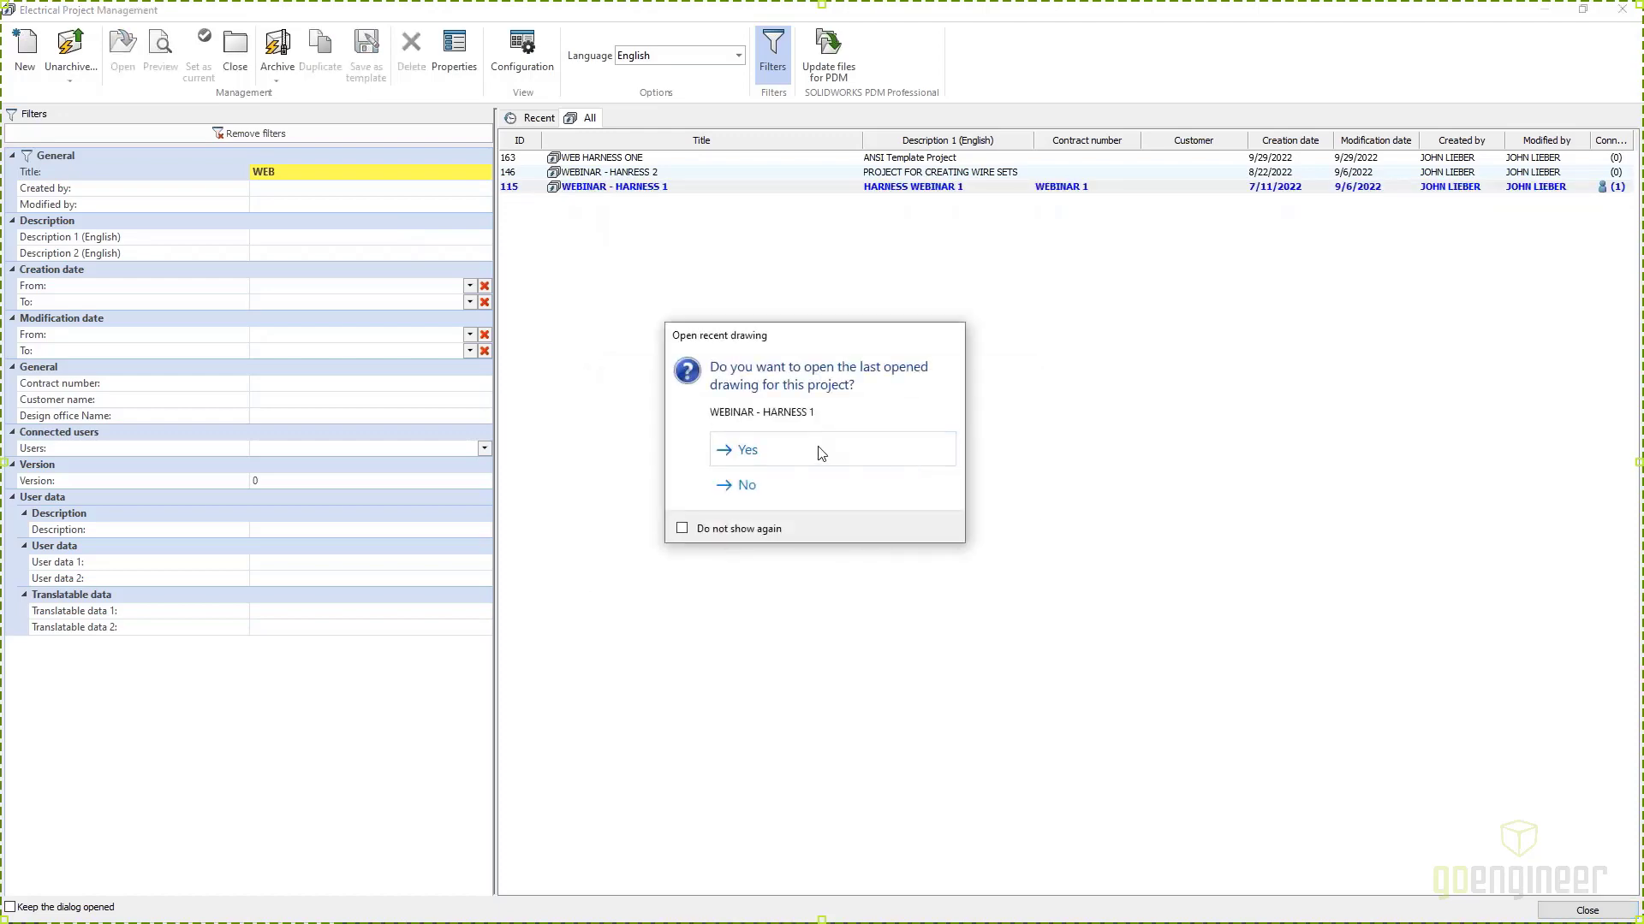
{"action": "left_click", "coordinate": [822, 451]}
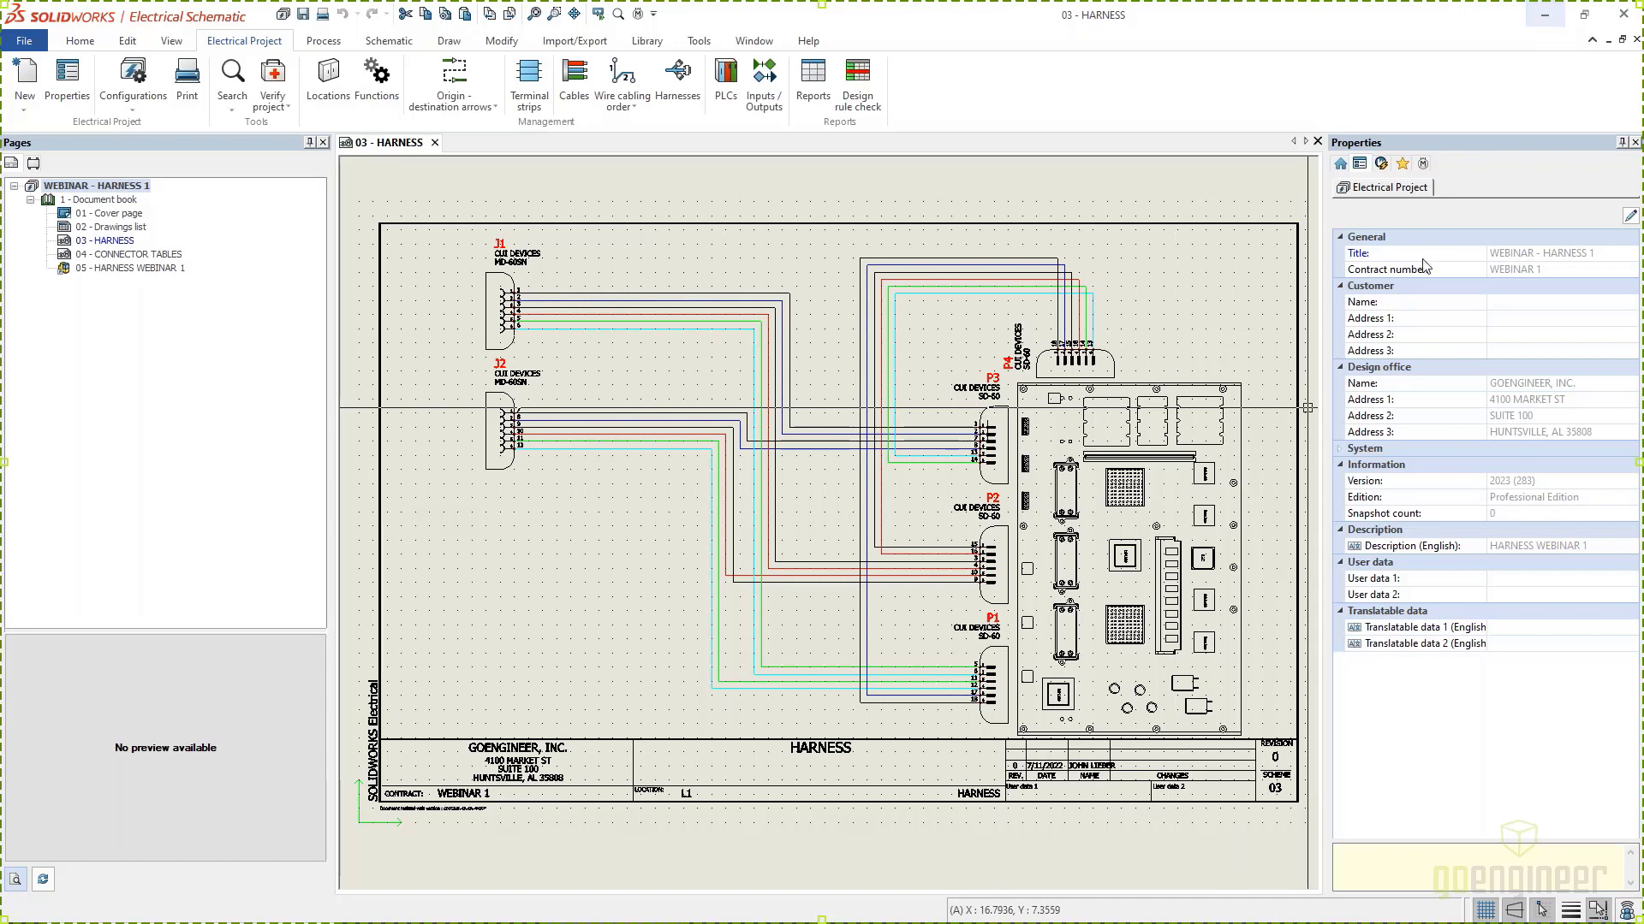
Step: Switch to SOLIDWORKS 3D and close the open part 004251
{"action": "left_click", "coordinate": [1542, 21]}
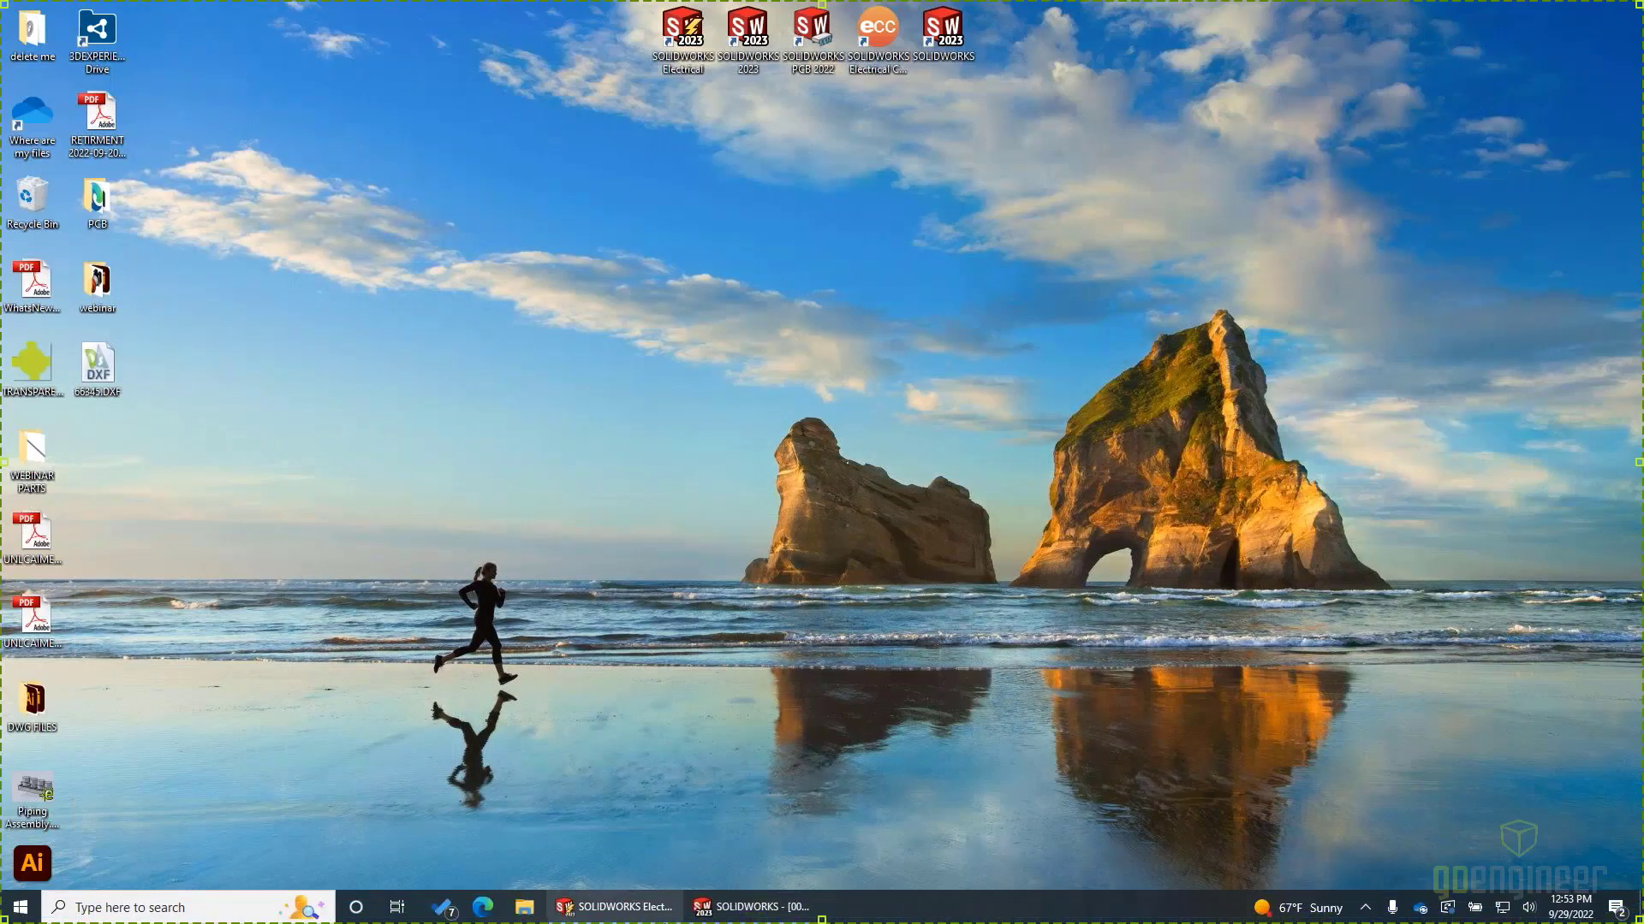
{"action": "left_click", "coordinate": [749, 907]}
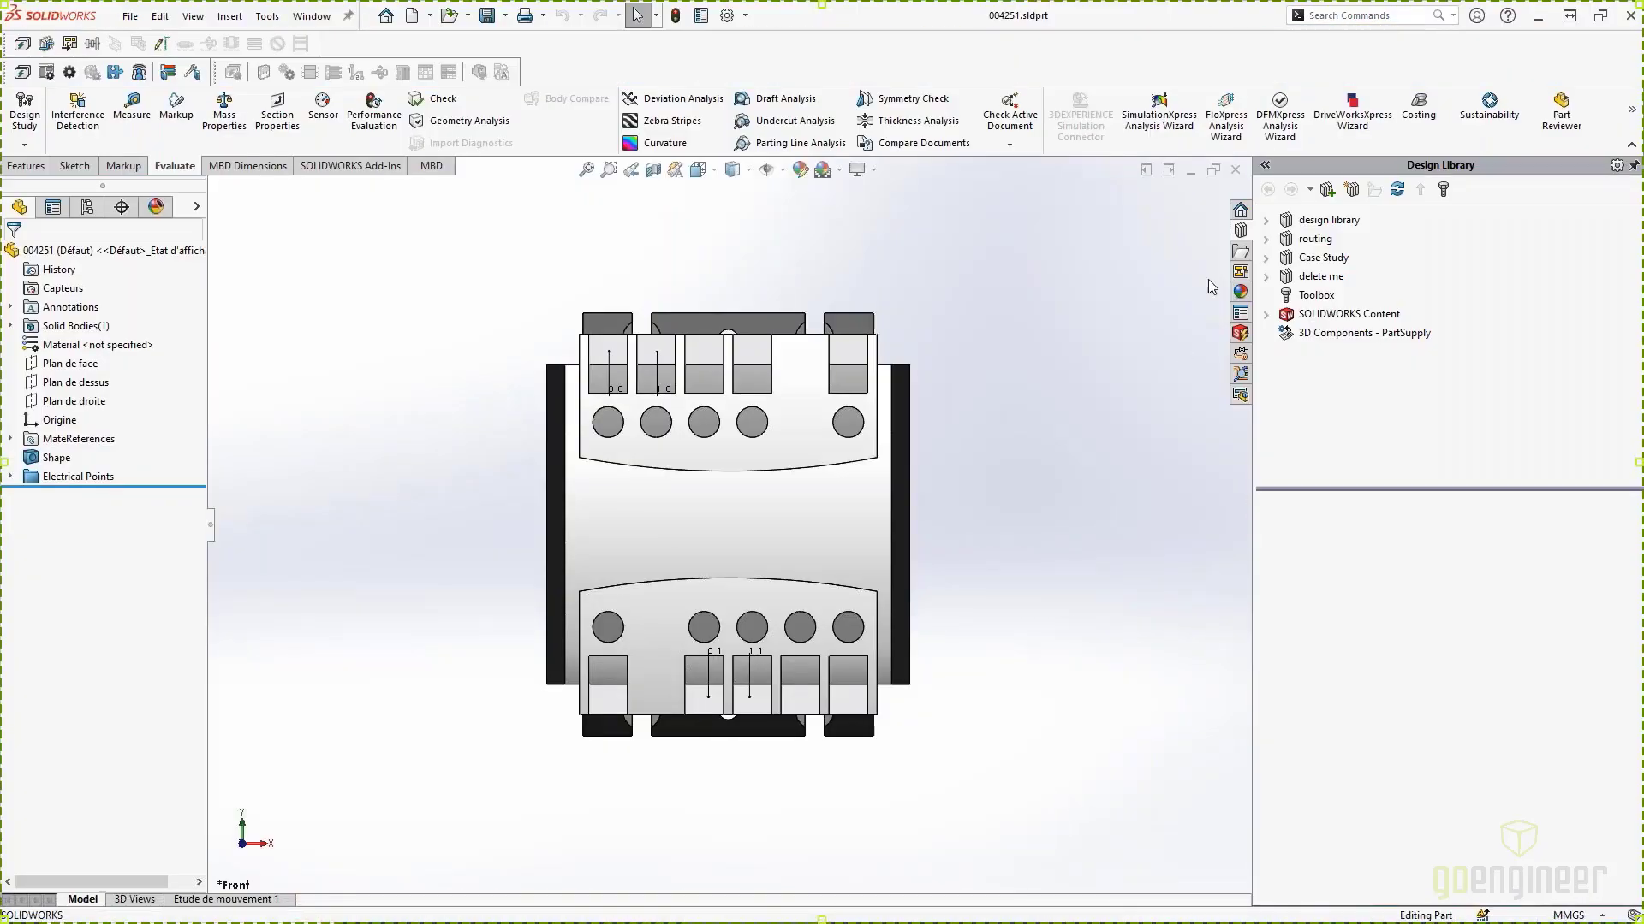
{"action": "left_click", "coordinate": [1236, 169]}
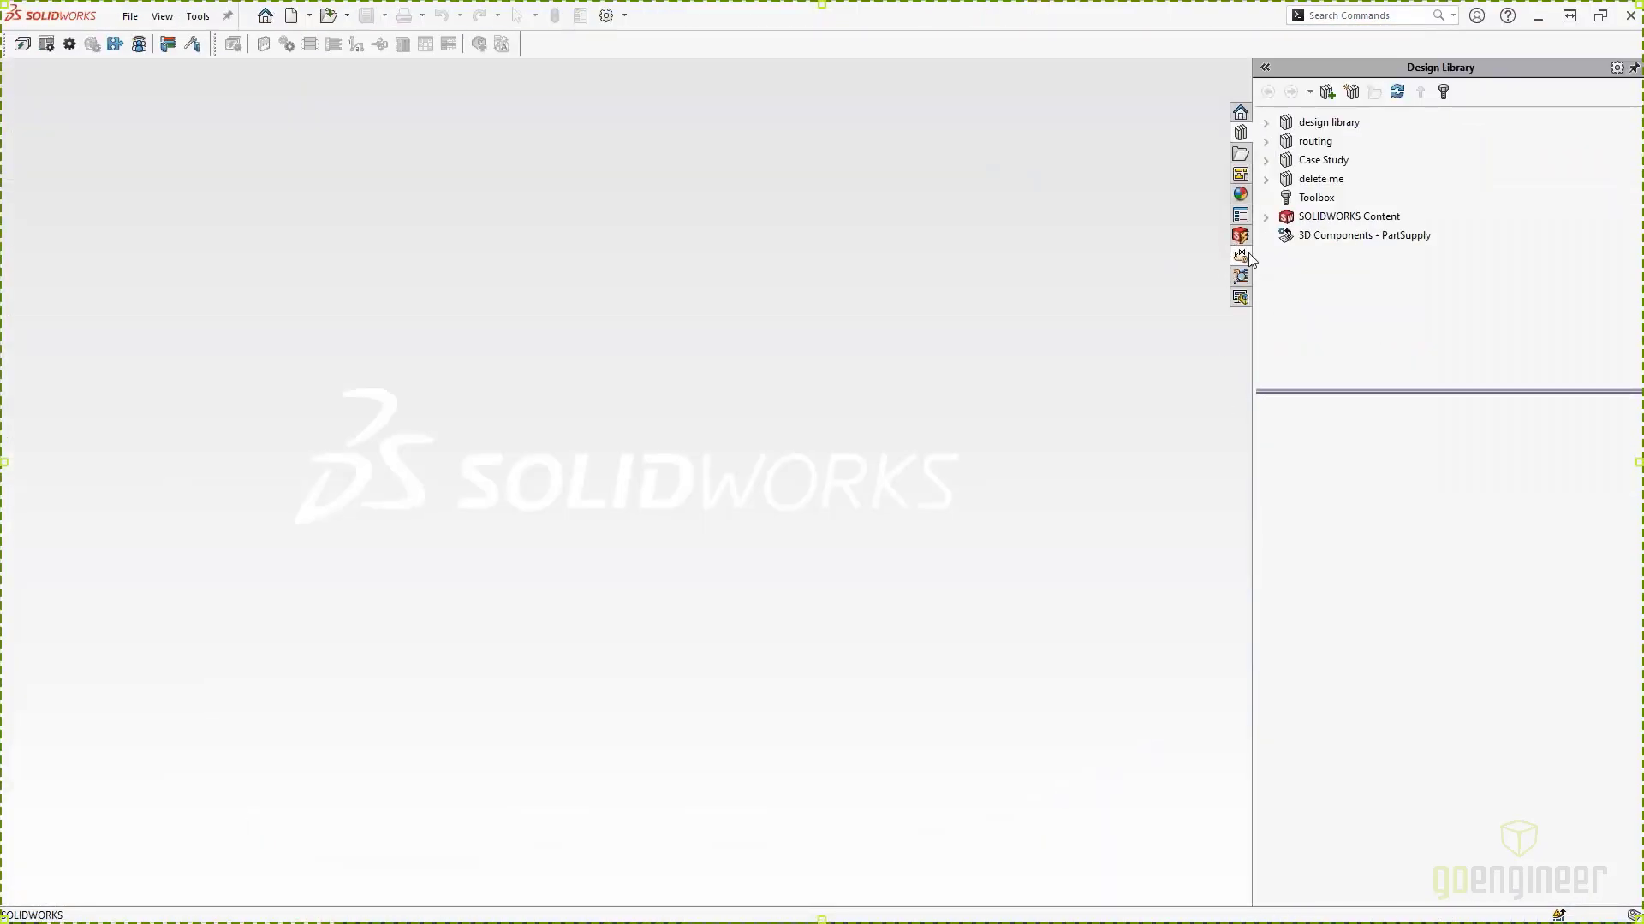
Step: Check the SOLIDWORKS Electrical entry among the available add-ins and leave the settings without changes
{"action": "left_click", "coordinate": [624, 15]}
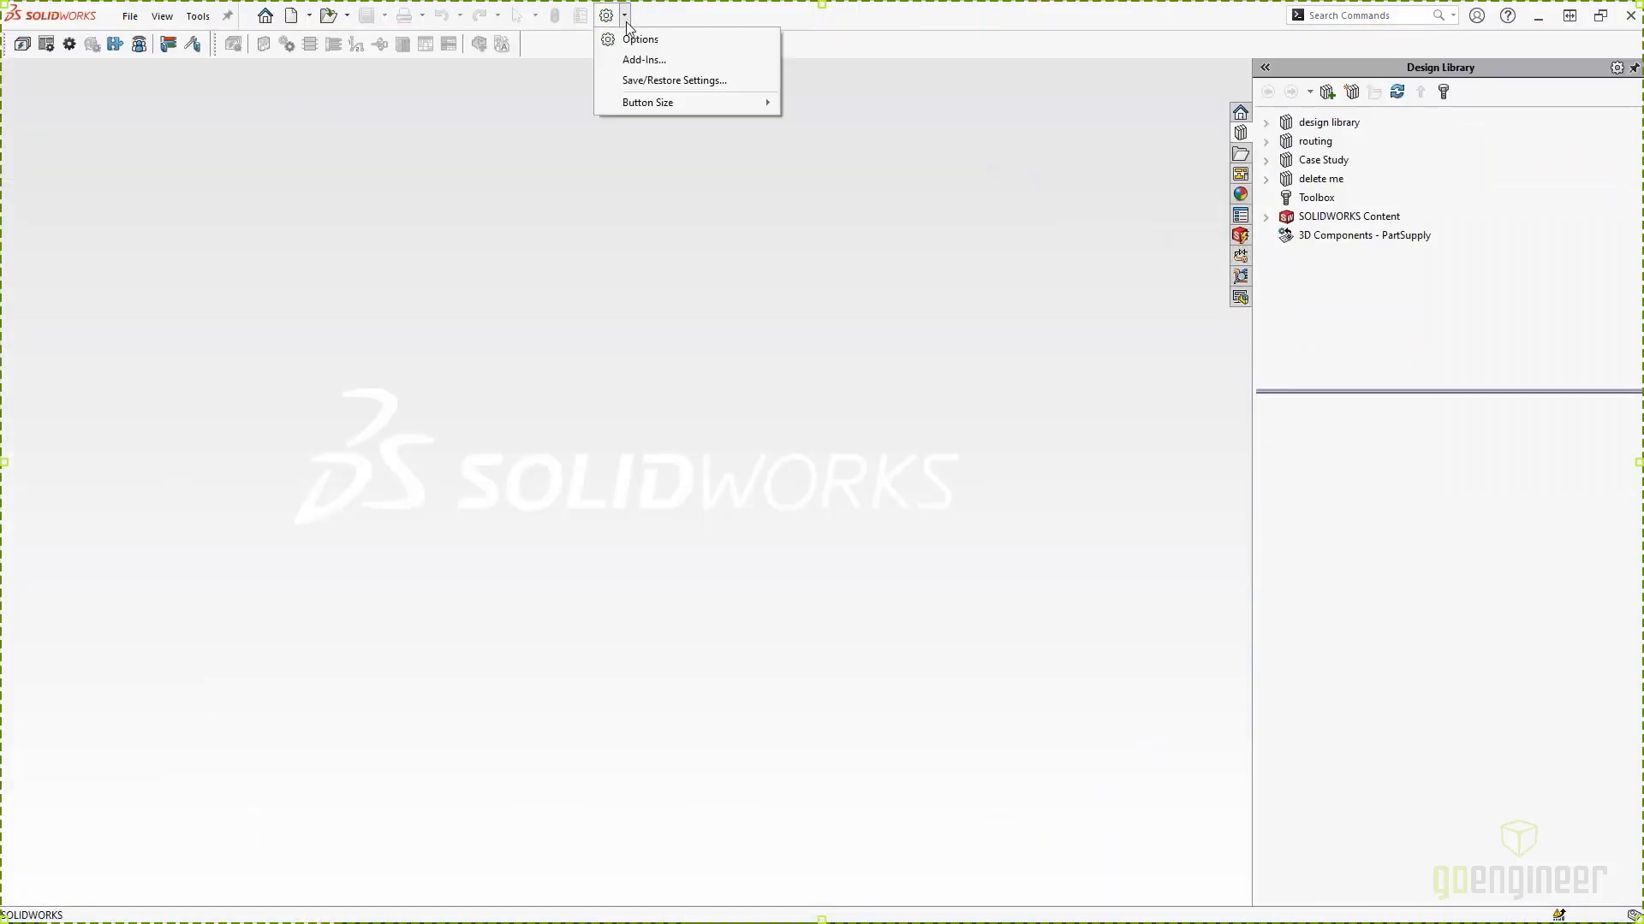
{"action": "left_click", "coordinate": [646, 55]}
{"action": "scroll", "coordinate": [708, 497], "scroll_direction": "down", "scroll_amount": 3}
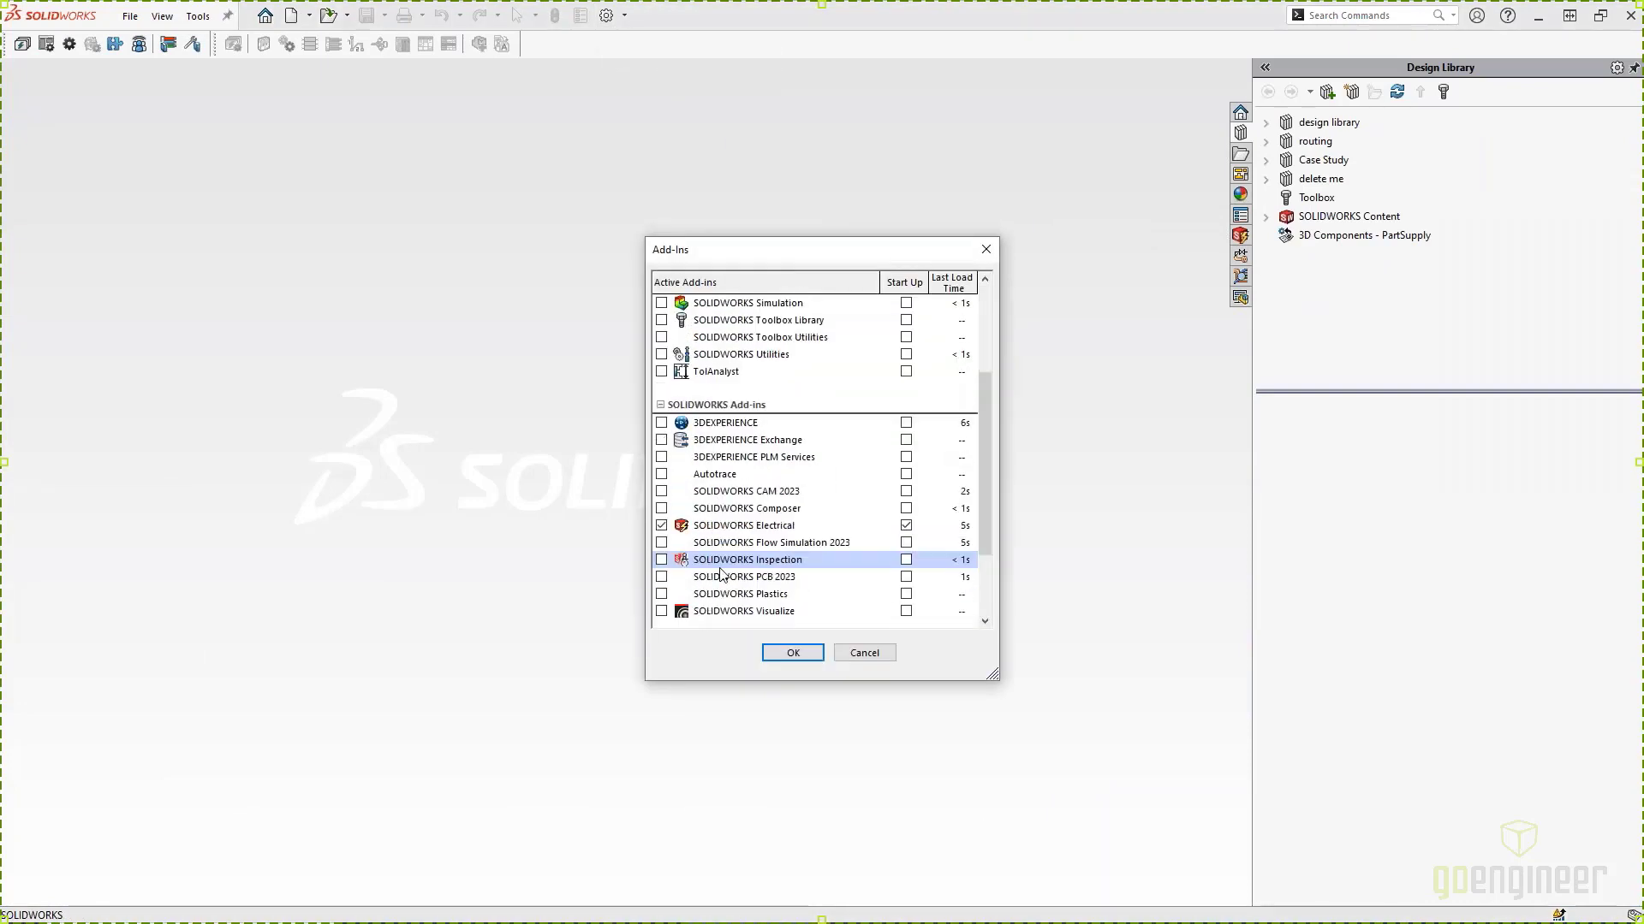
{"action": "left_click", "coordinate": [864, 653]}
Step: Show the electrical project pages and open the WEBINAR - HARNESS 1 project from the list of all projects
{"action": "left_click", "coordinate": [1240, 255]}
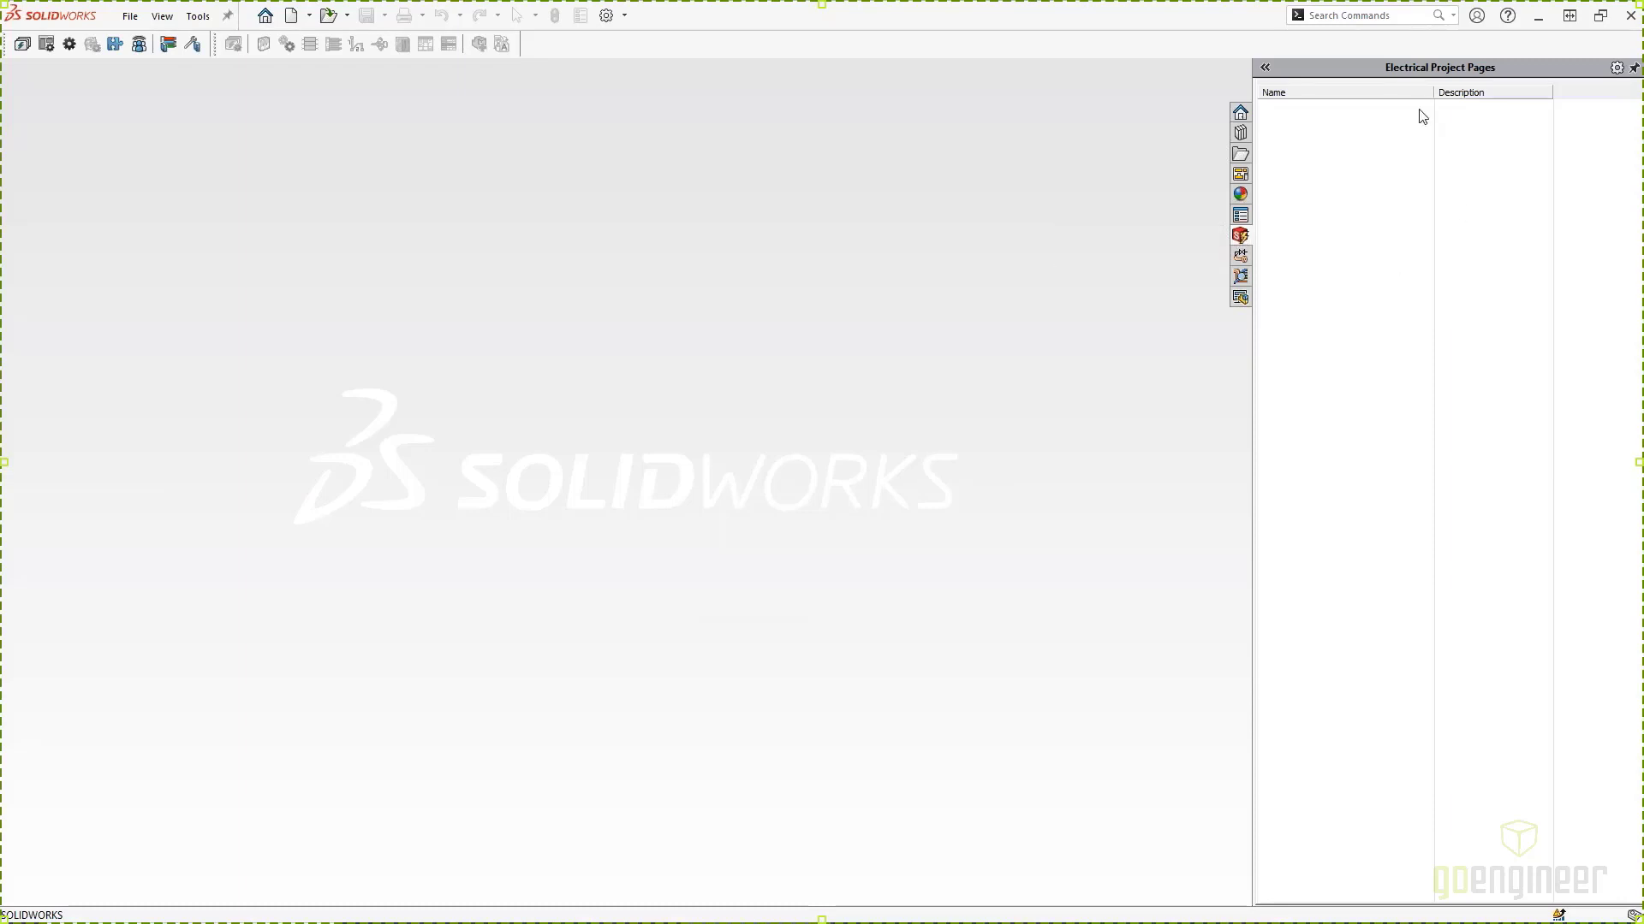
{"action": "right_click", "coordinate": [1355, 232]}
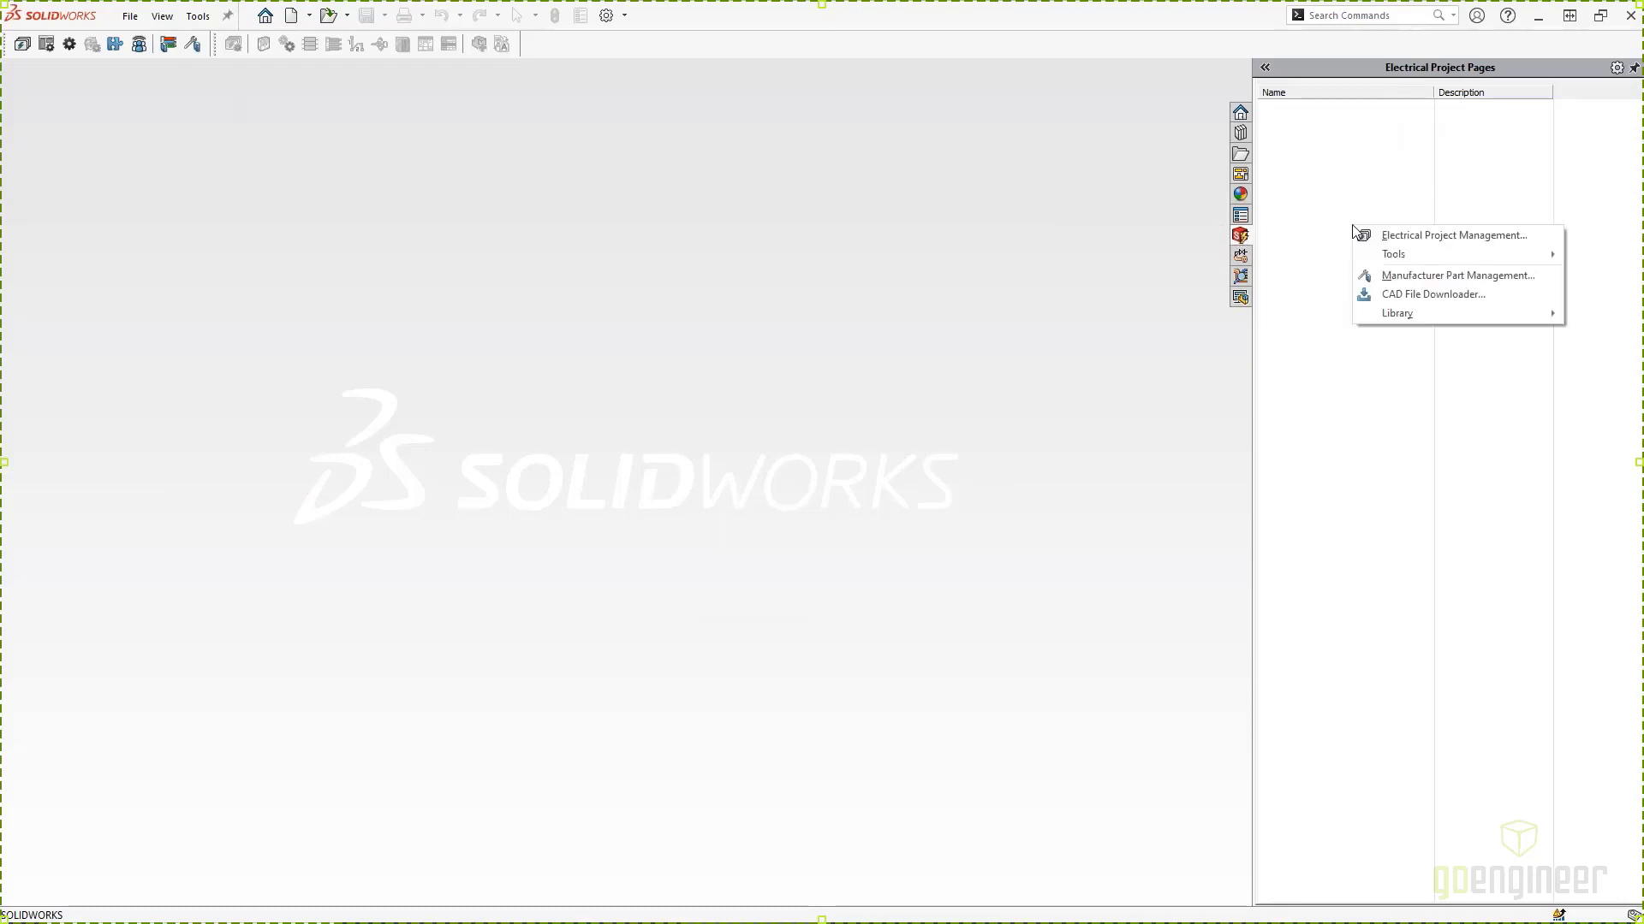
{"action": "left_click", "coordinate": [1426, 236]}
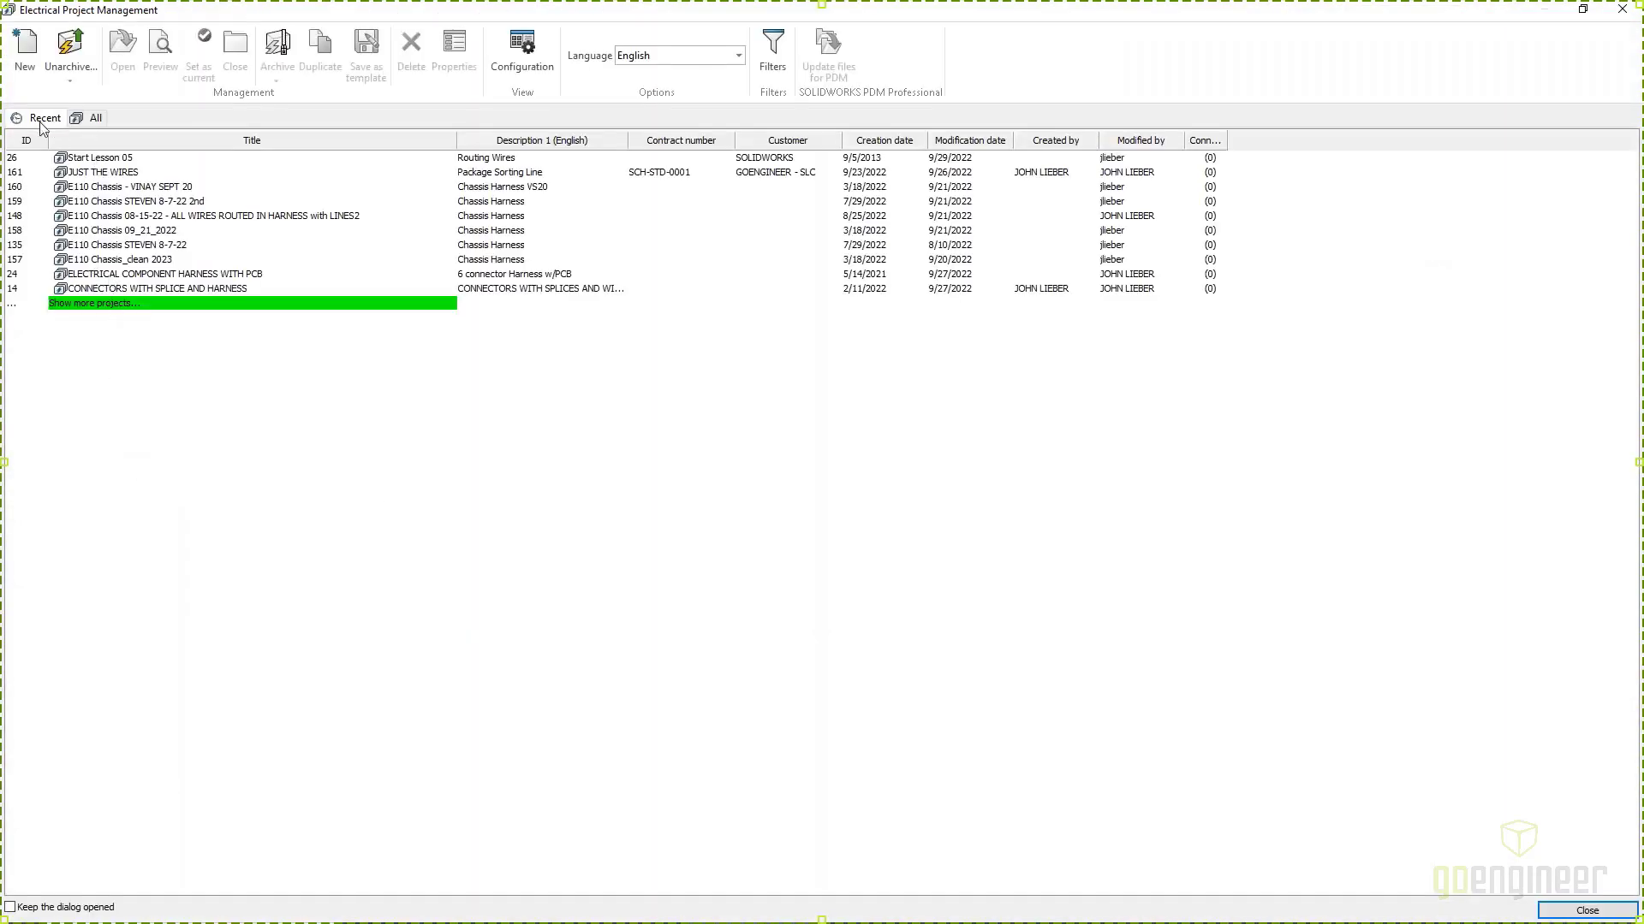
{"action": "left_click", "coordinate": [95, 119]}
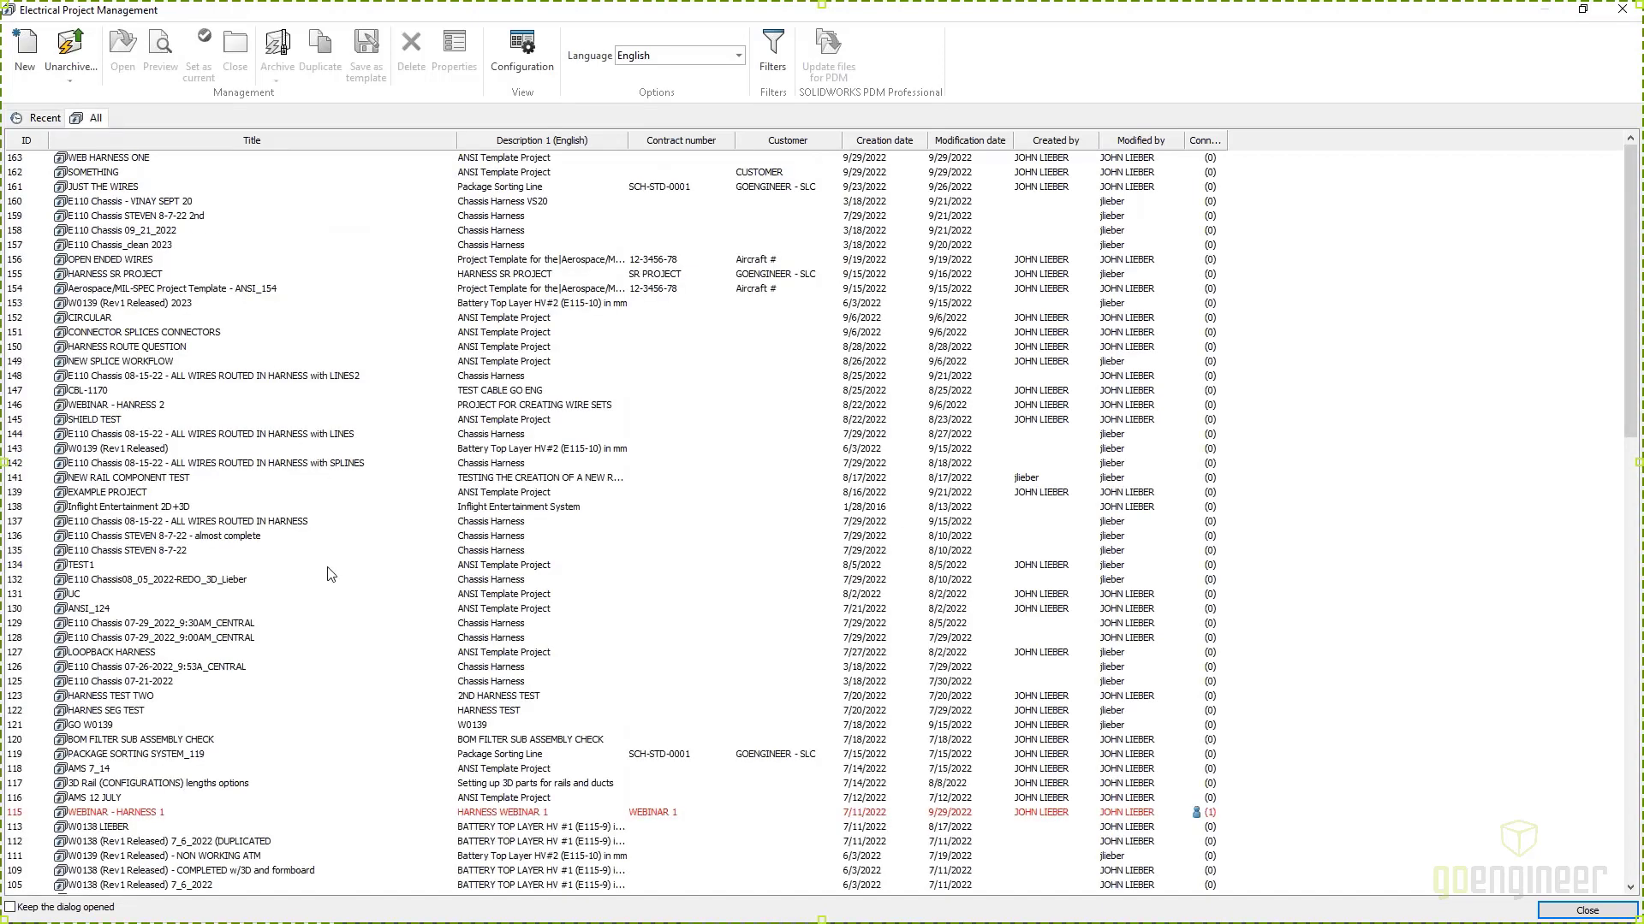
{"action": "scroll", "coordinate": [330, 570], "scroll_direction": "down", "scroll_amount": 5}
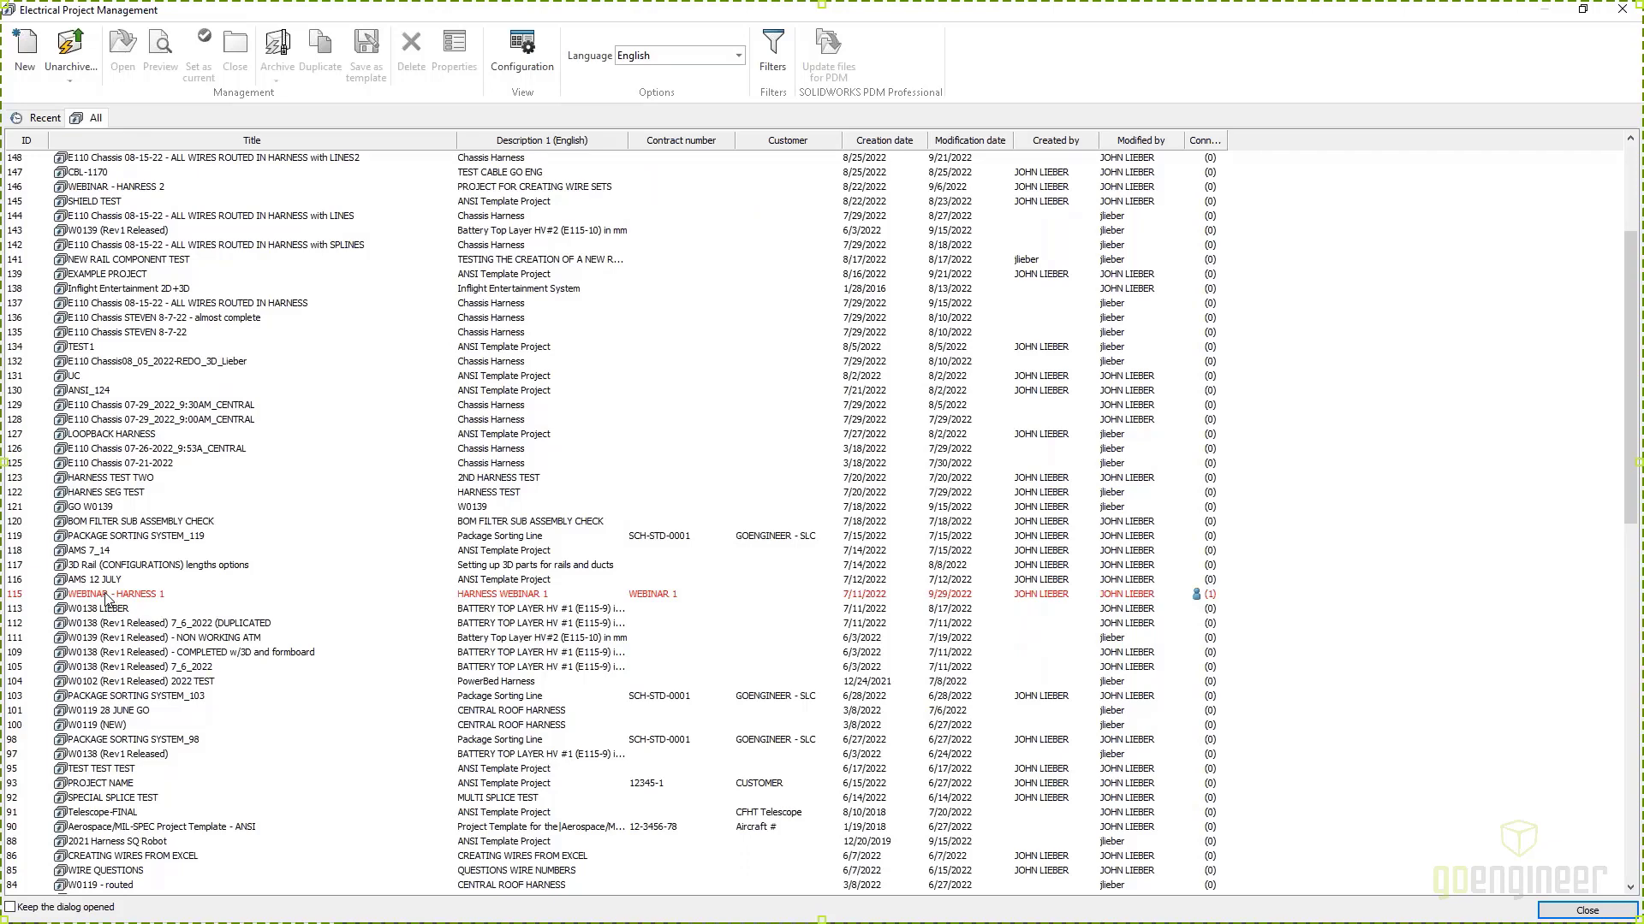
{"action": "left_click", "coordinate": [112, 594]}
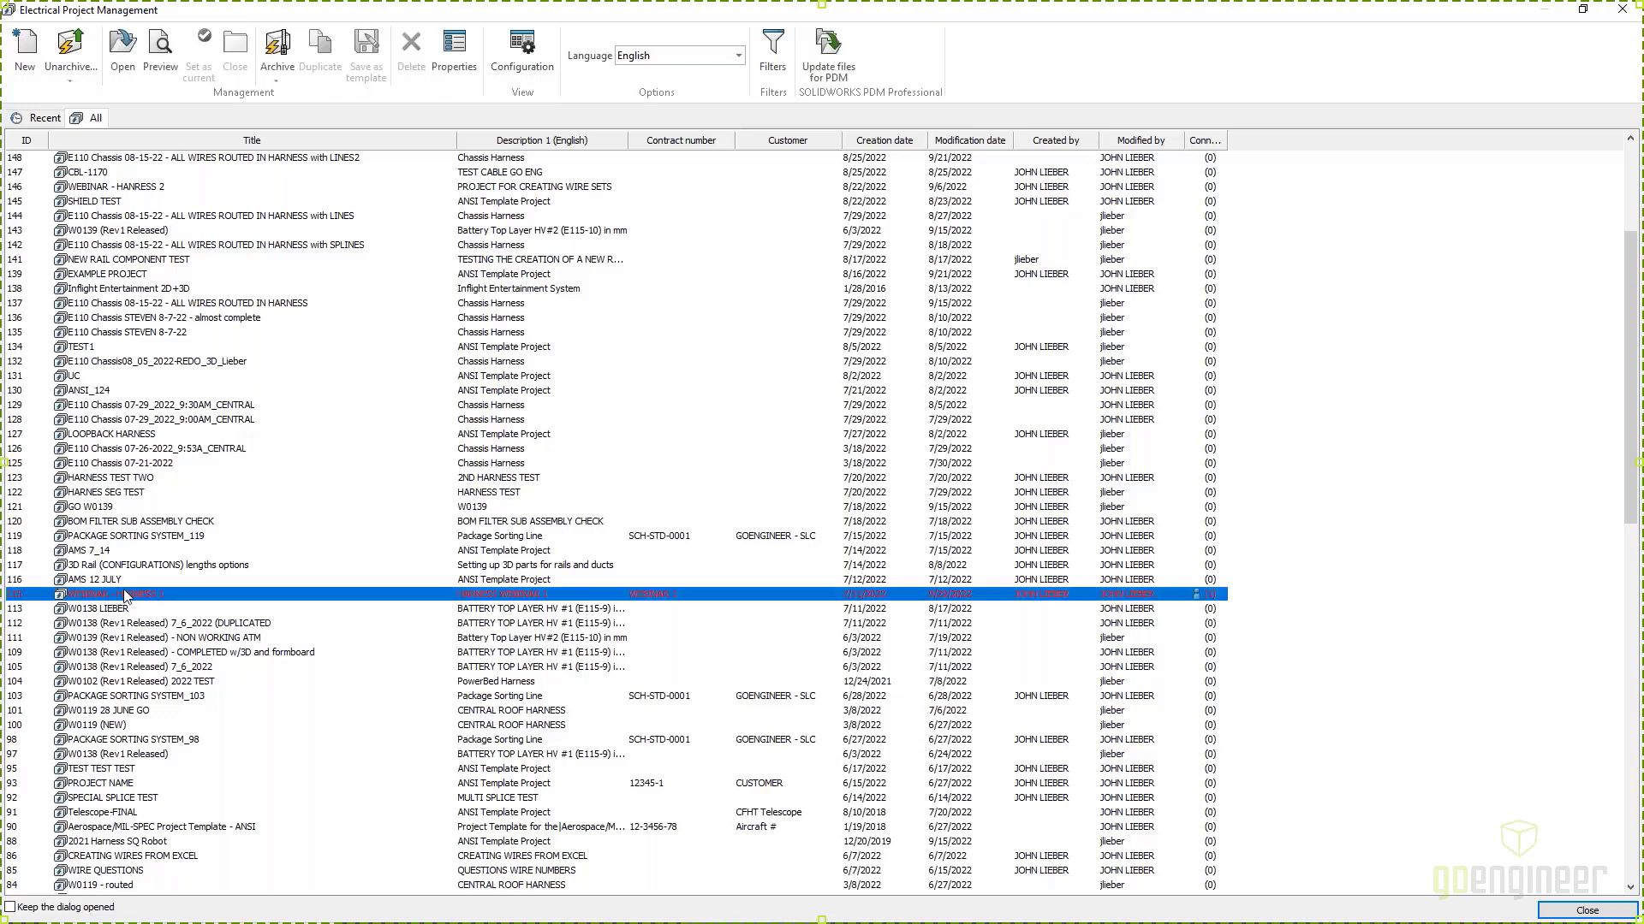
{"action": "mouse_move", "coordinate": [566, 913]}
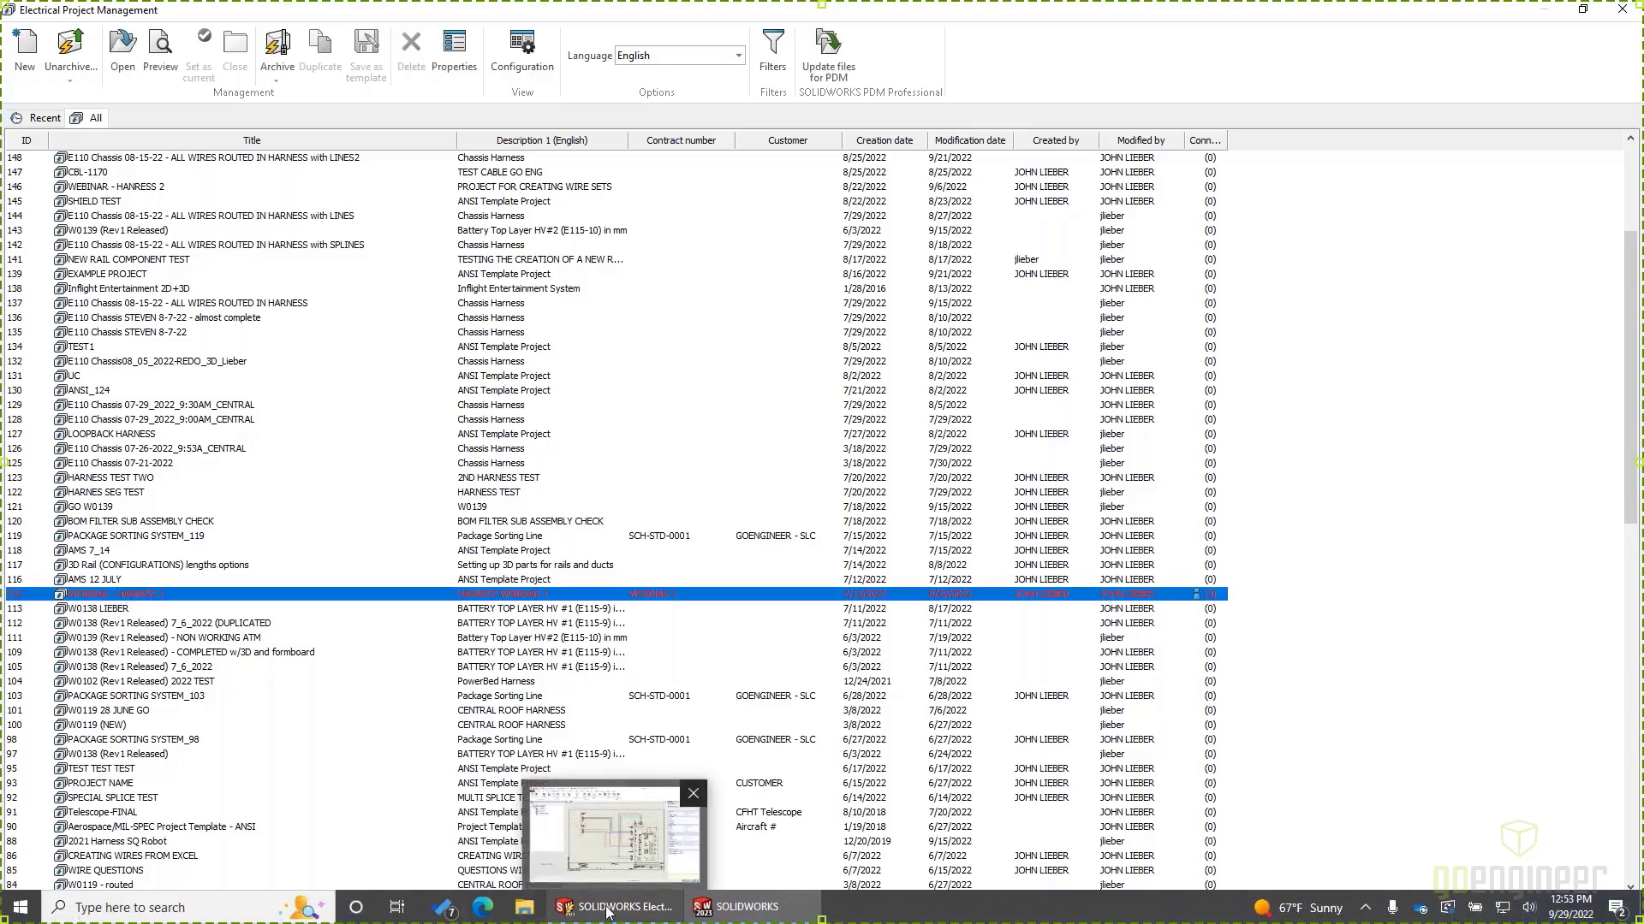
{"action": "double_click", "coordinate": [154, 599]}
{"action": "left_click", "coordinate": [979, 487]}
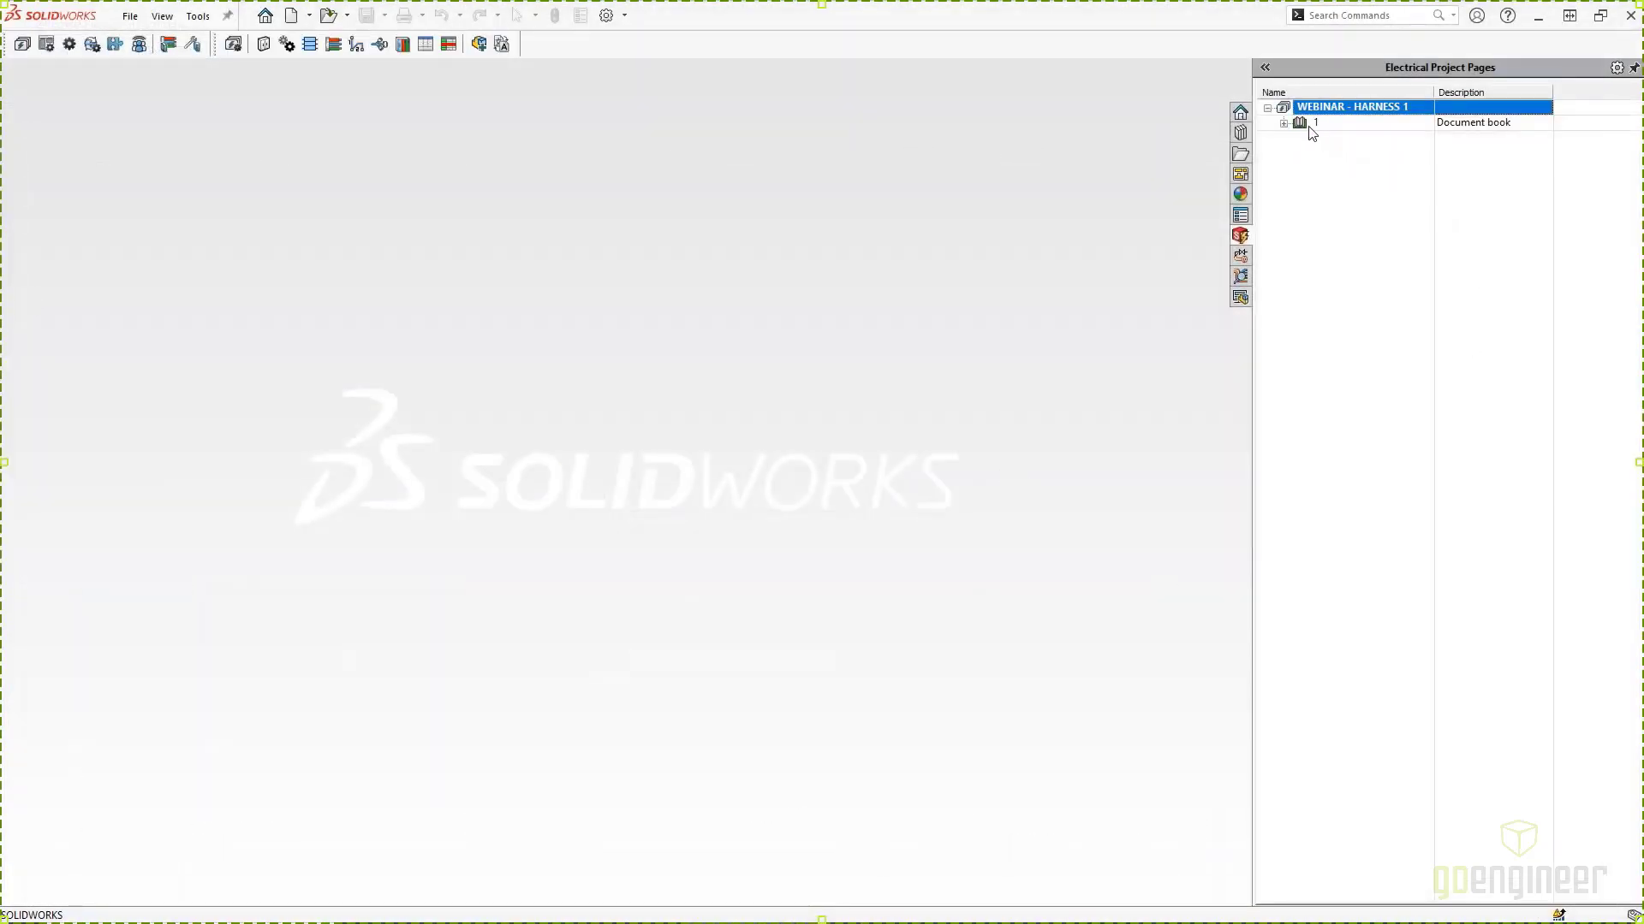
Step: Open the 05 HARNESS WEBINAR 1 assembly from the project's document book, opening any externally referenced documents that have changed
{"action": "left_click", "coordinate": [1284, 123]}
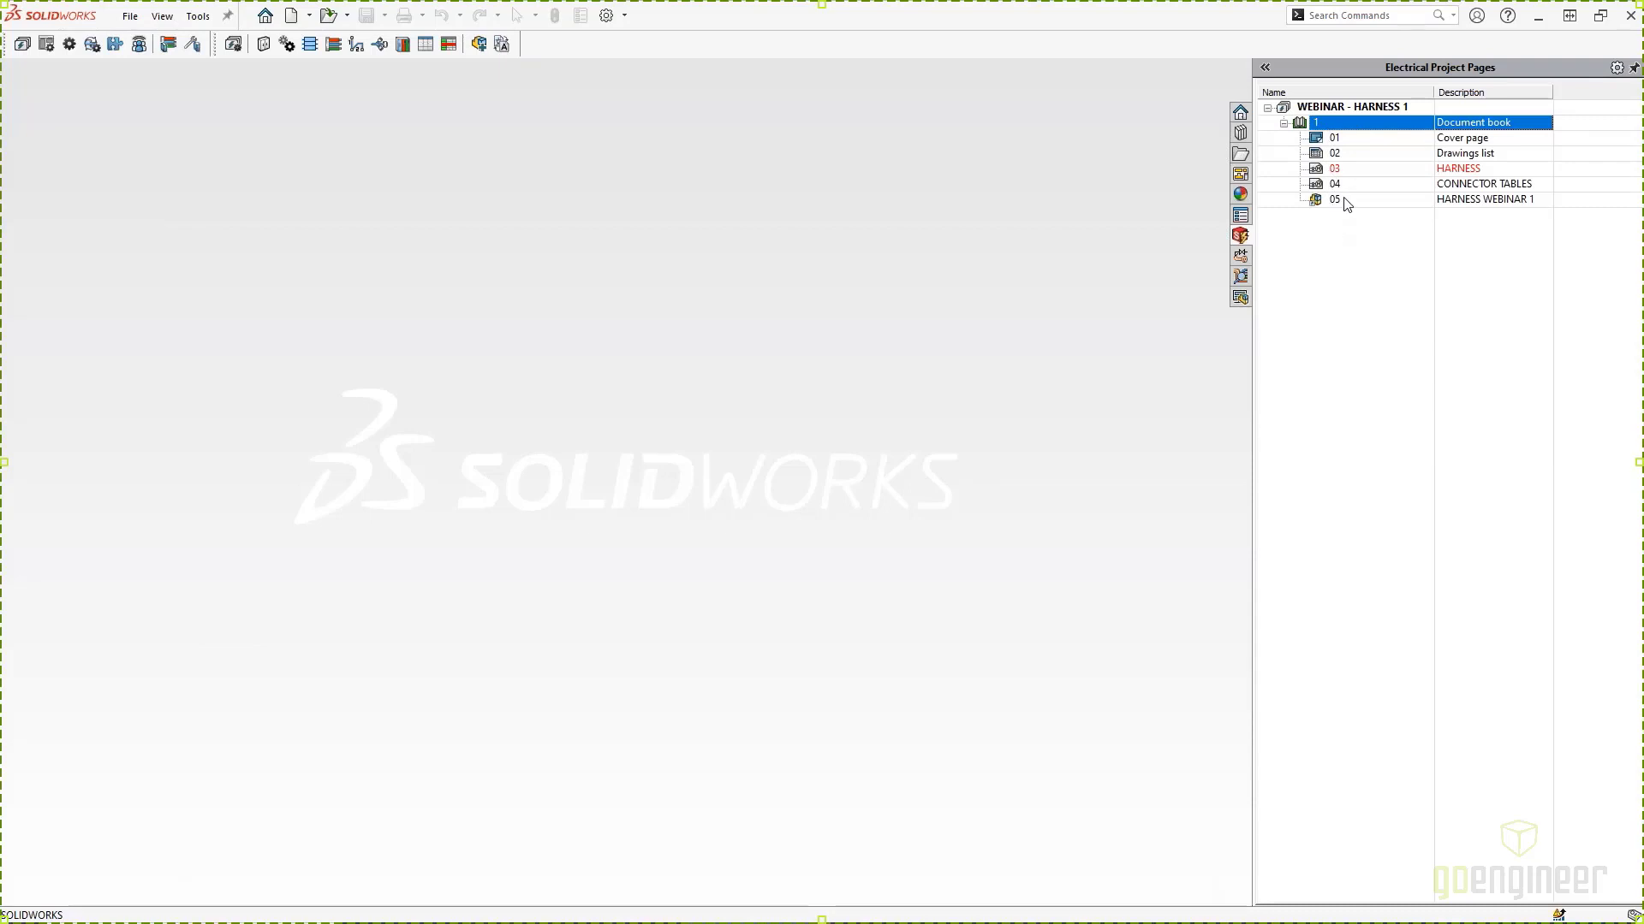
{"action": "left_click", "coordinate": [1336, 171]}
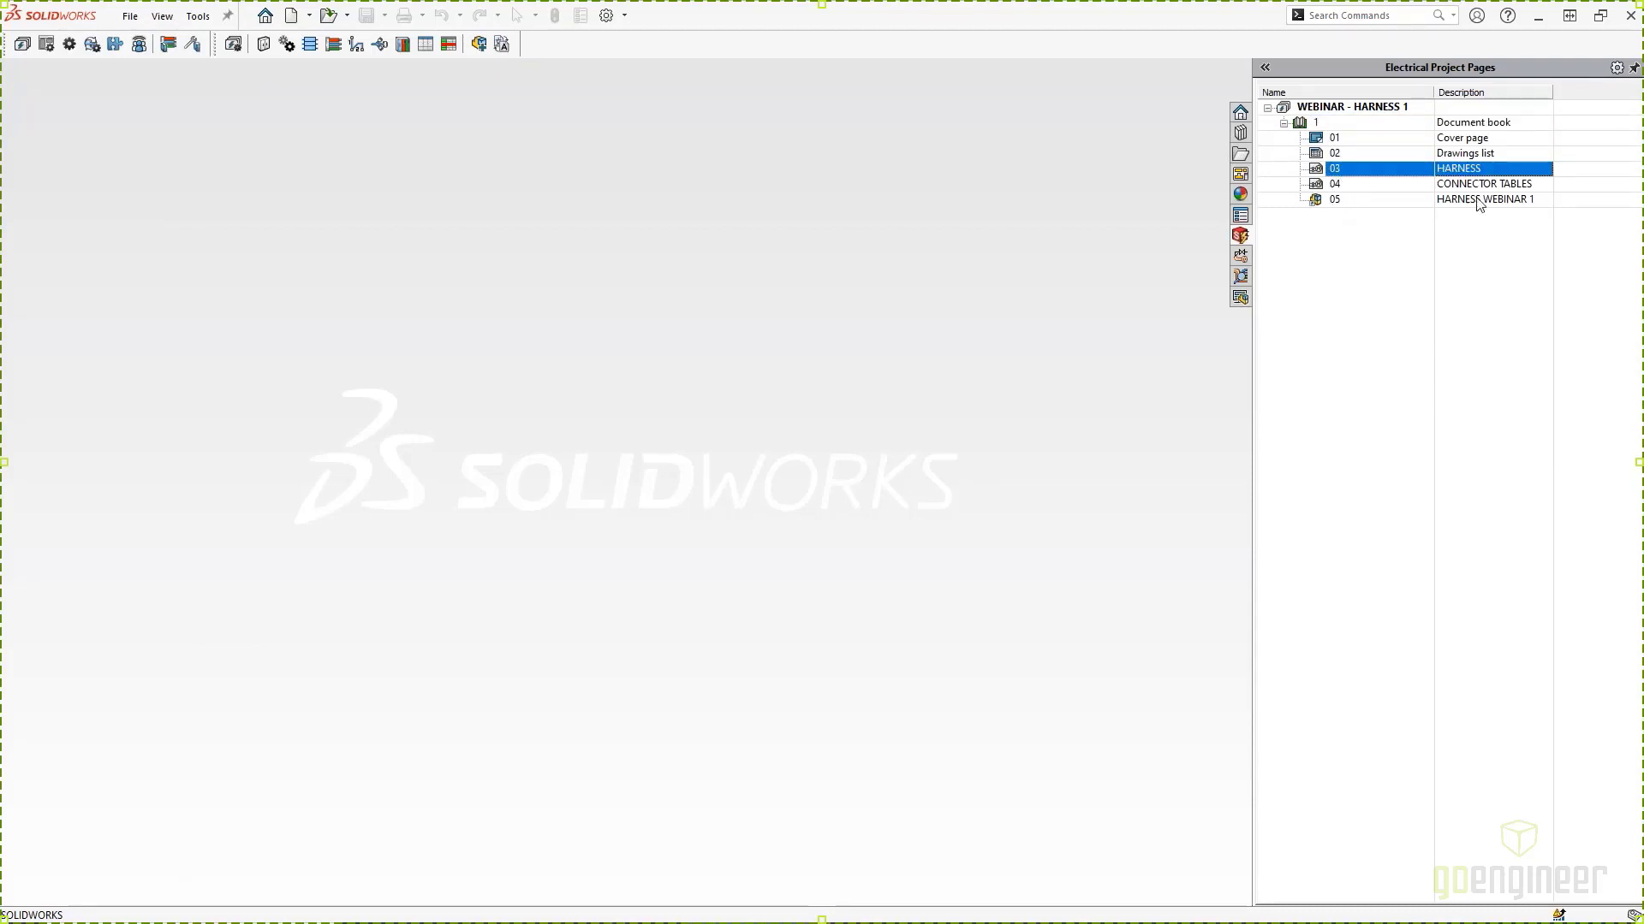
{"action": "double_click", "coordinate": [1335, 200]}
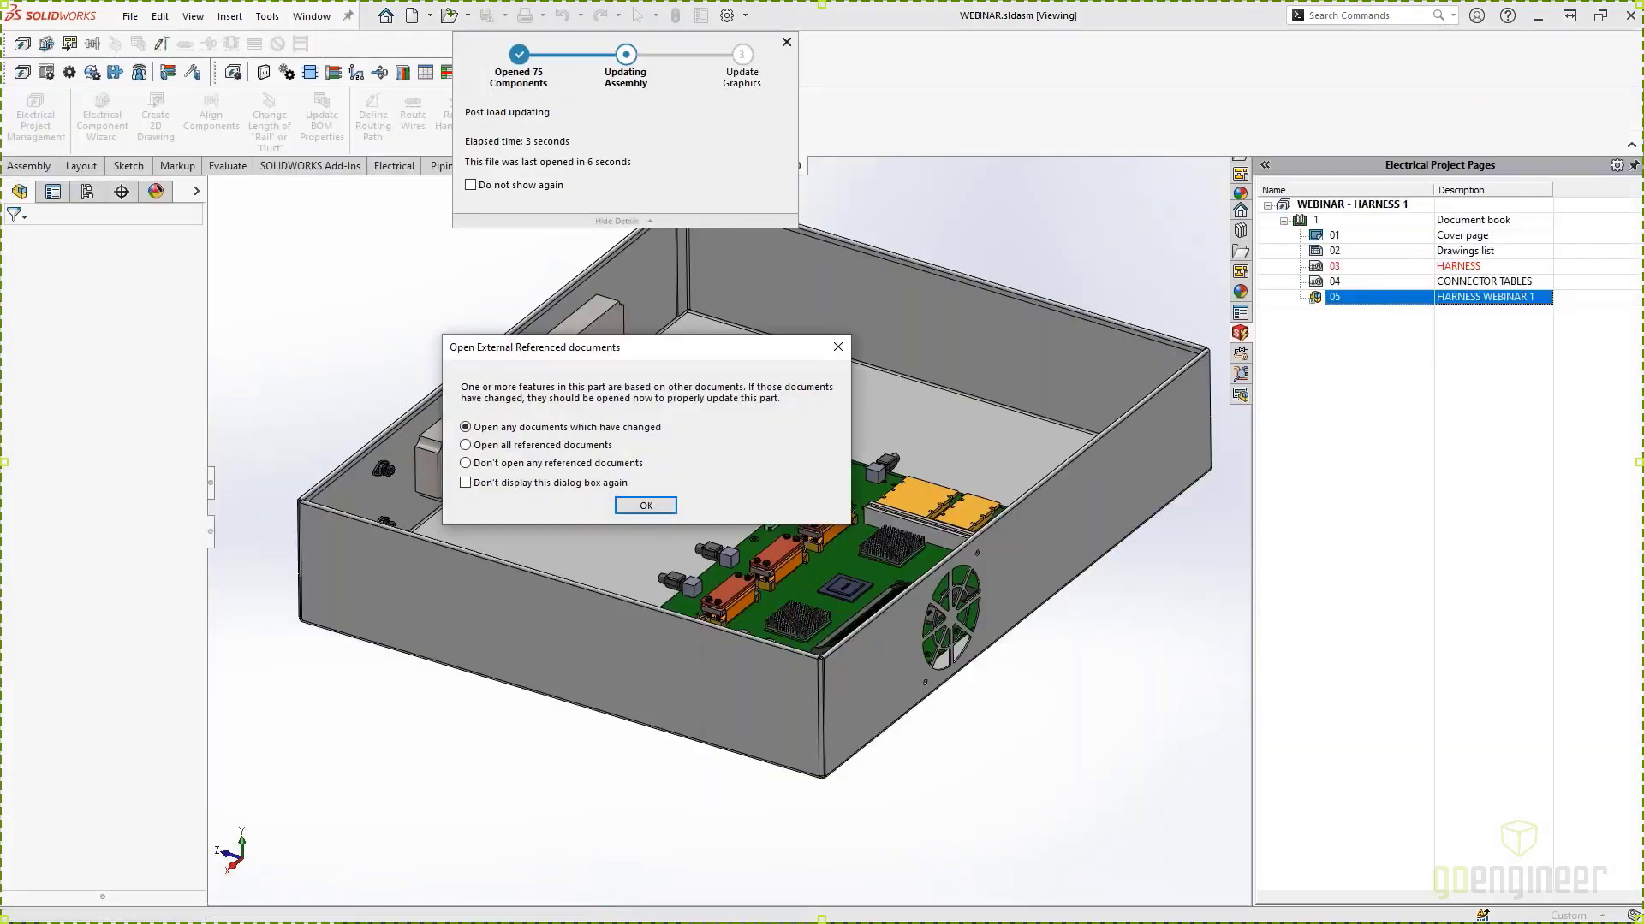
{"action": "left_click", "coordinate": [646, 506]}
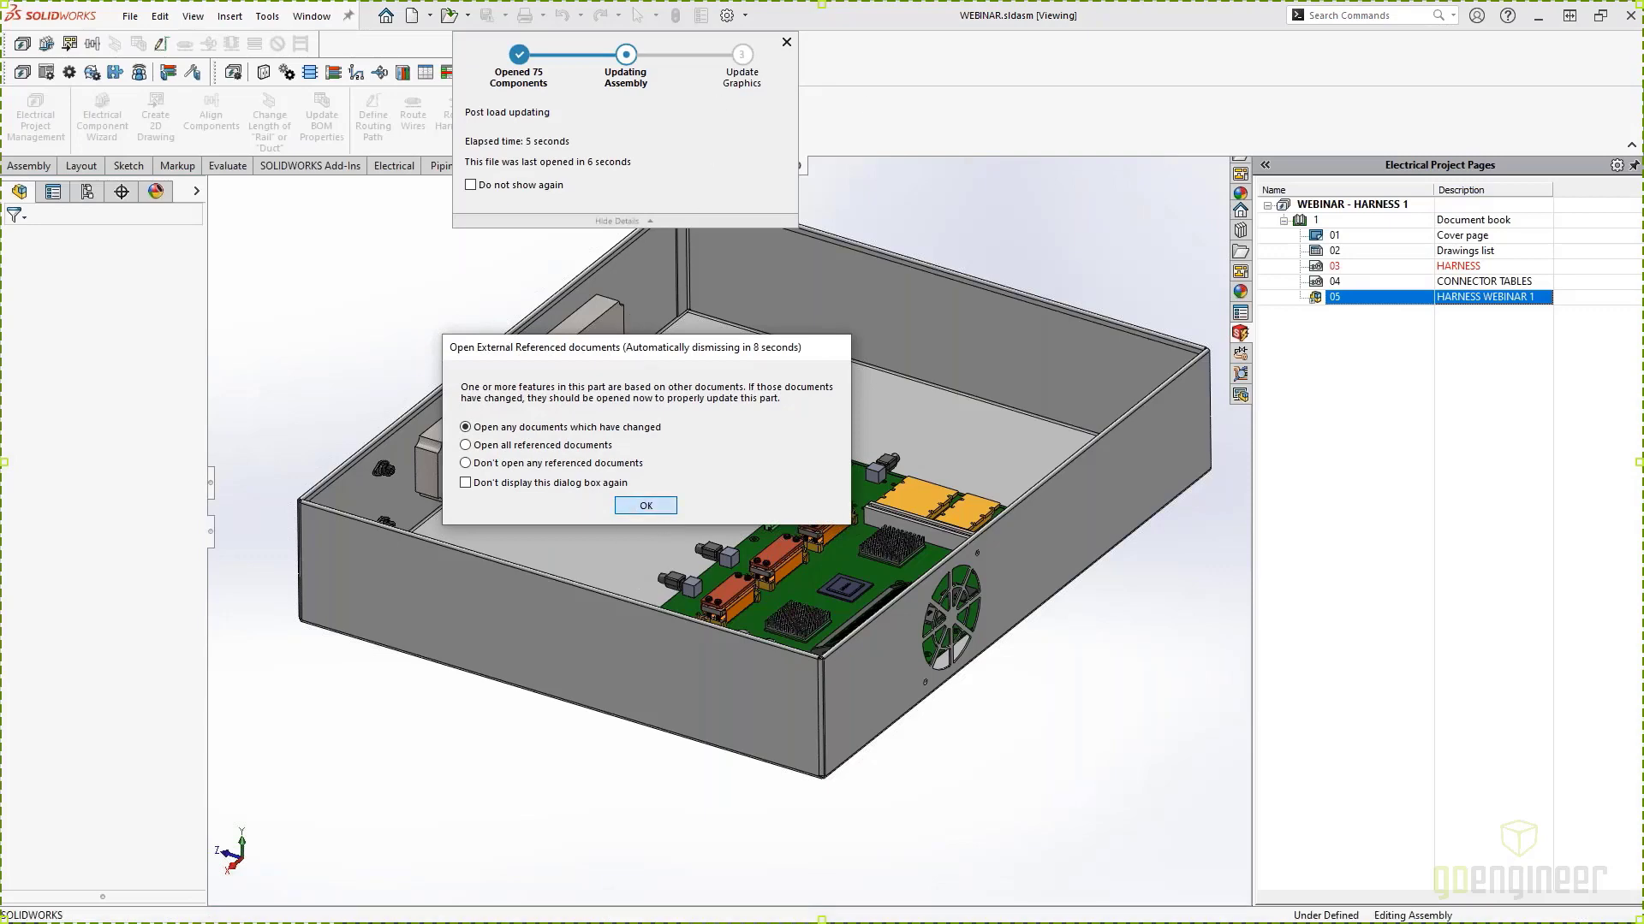
Step: Locate connector J2's MD-60SN part in the enclosure by selecting it under location L1 and inspecting it up close
{"action": "middle_click_drag", "start_coordinate": [716, 558], "coordinate": [712, 635]}
{"action": "scroll", "coordinate": [455, 563], "scroll_direction": "down", "scroll_amount": 5}
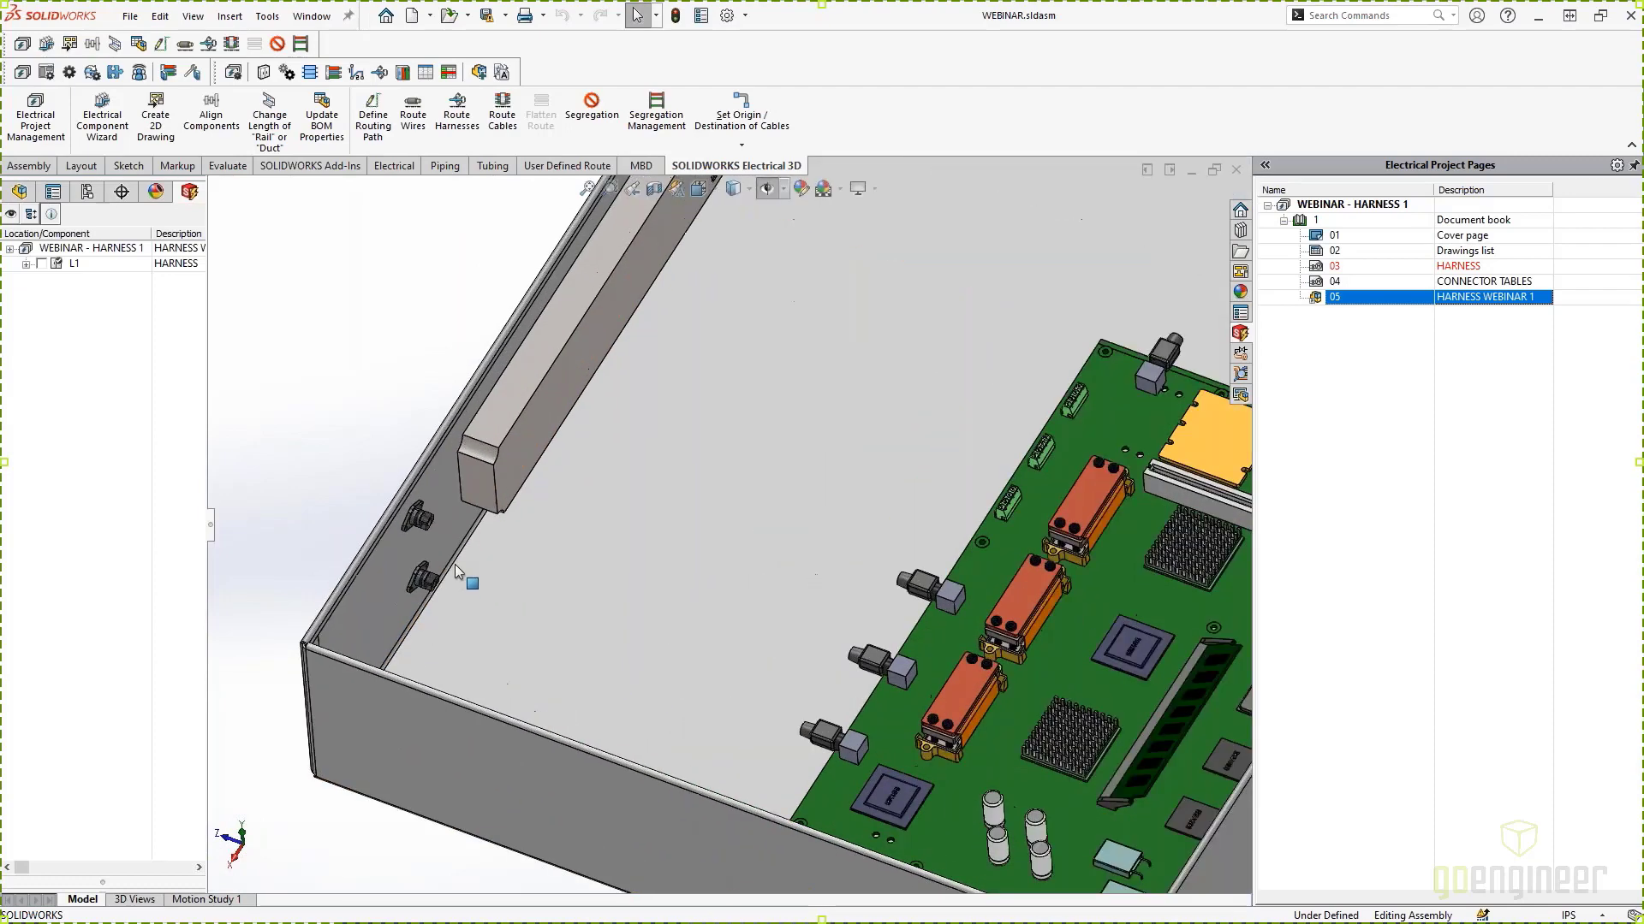
{"action": "scroll", "coordinate": [747, 528], "scroll_direction": "up", "scroll_amount": 4}
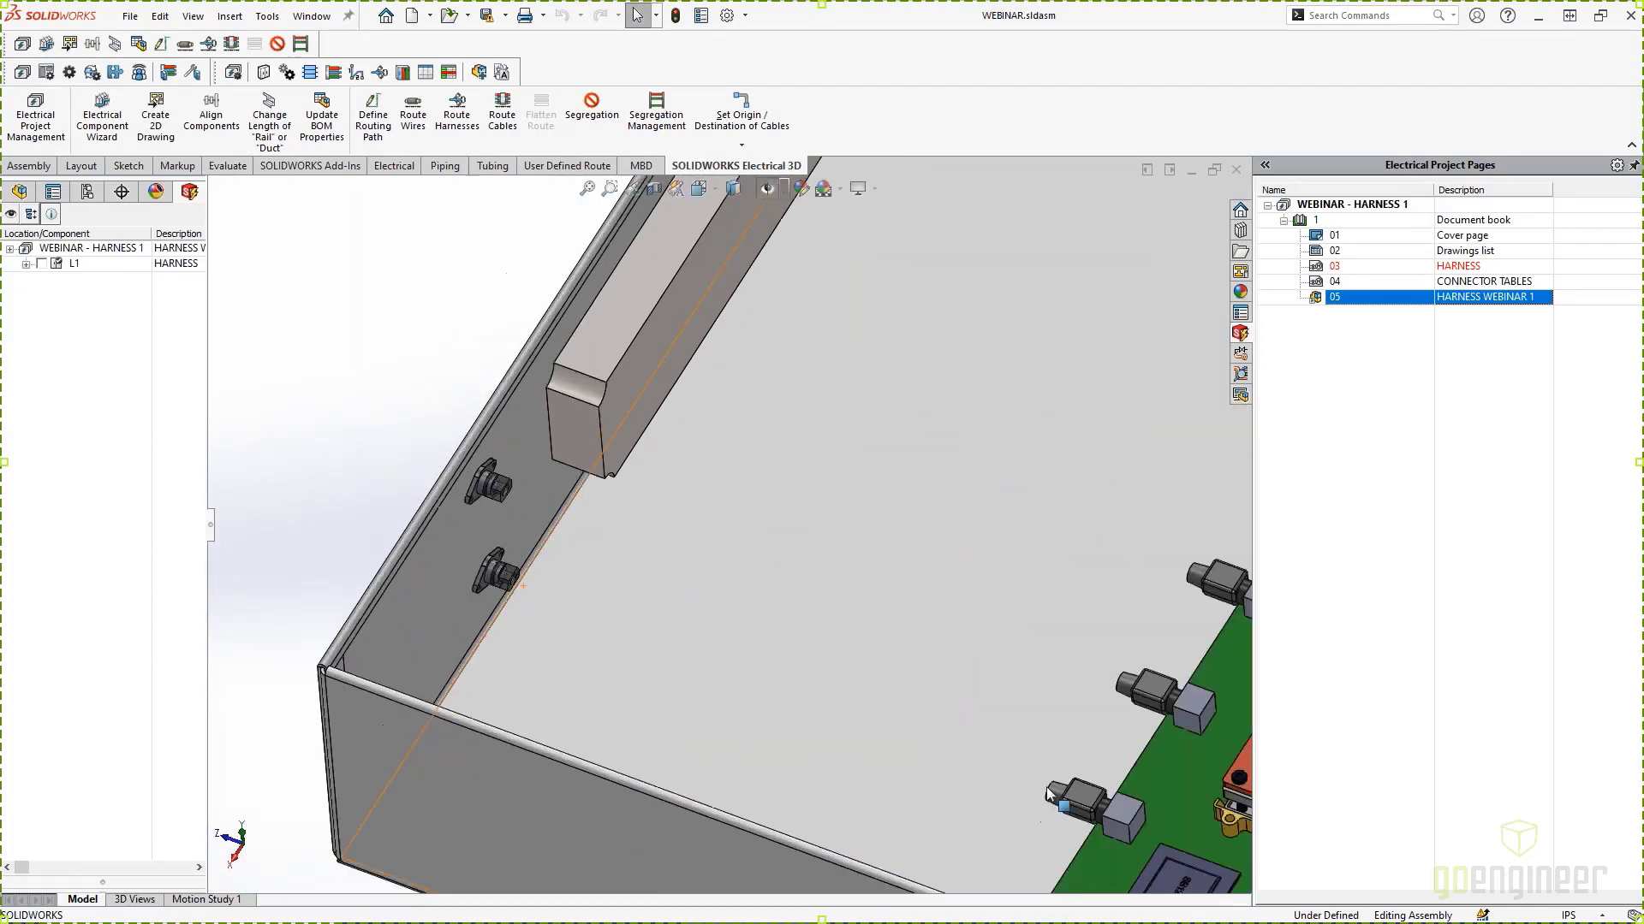
{"action": "scroll", "coordinate": [1010, 659], "scroll_direction": "up", "scroll_amount": 5}
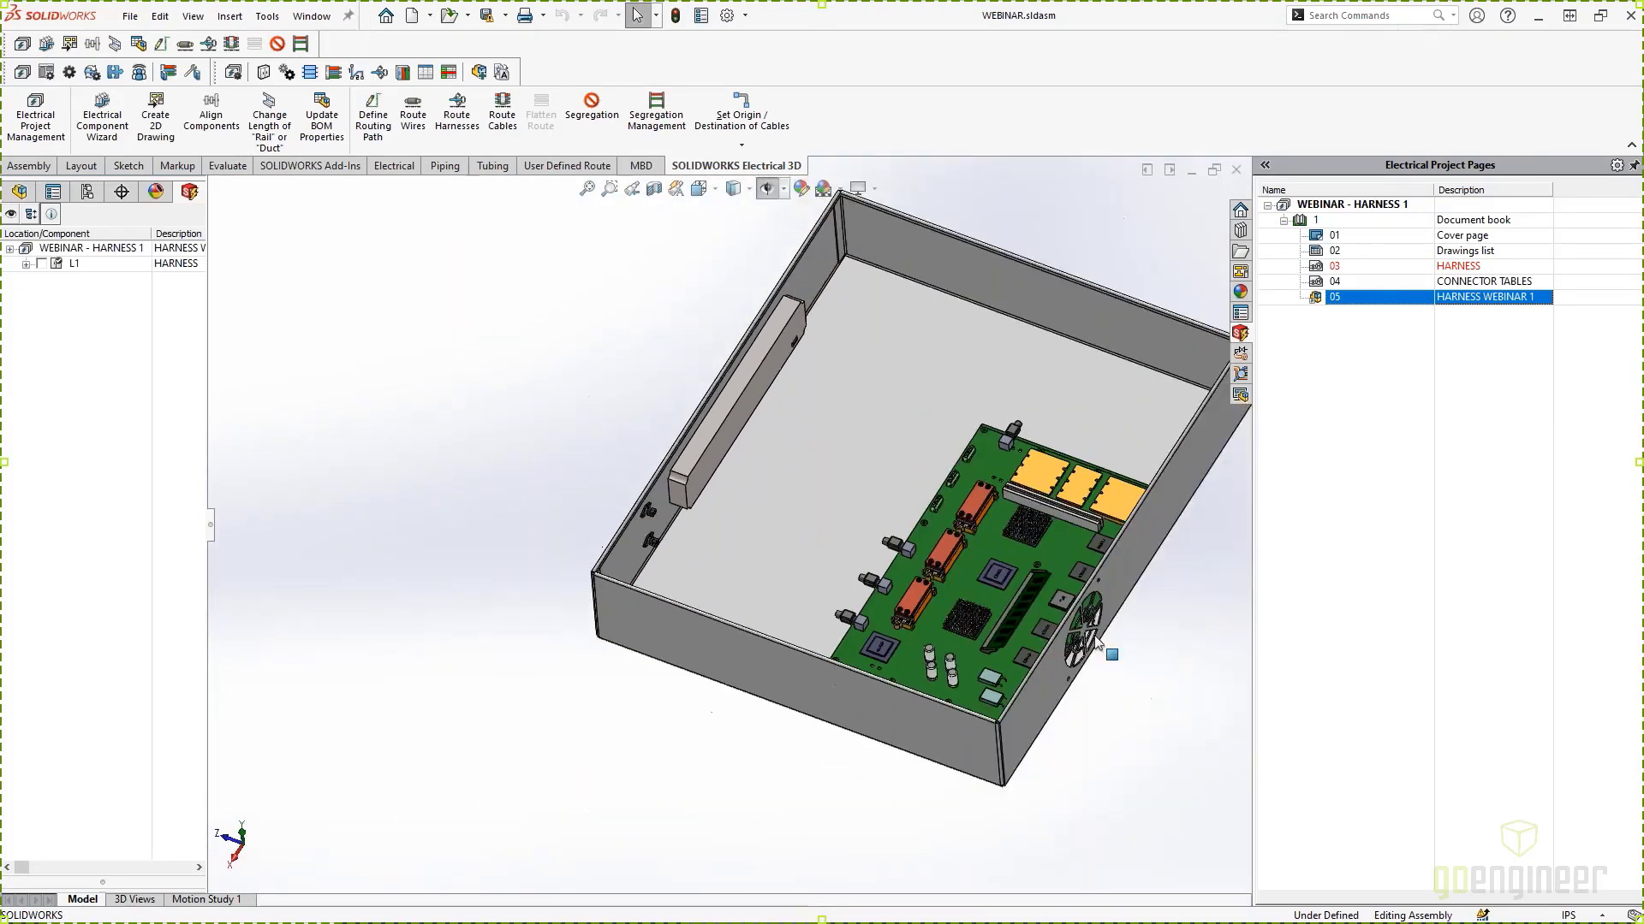
{"action": "left_click", "coordinate": [26, 264]}
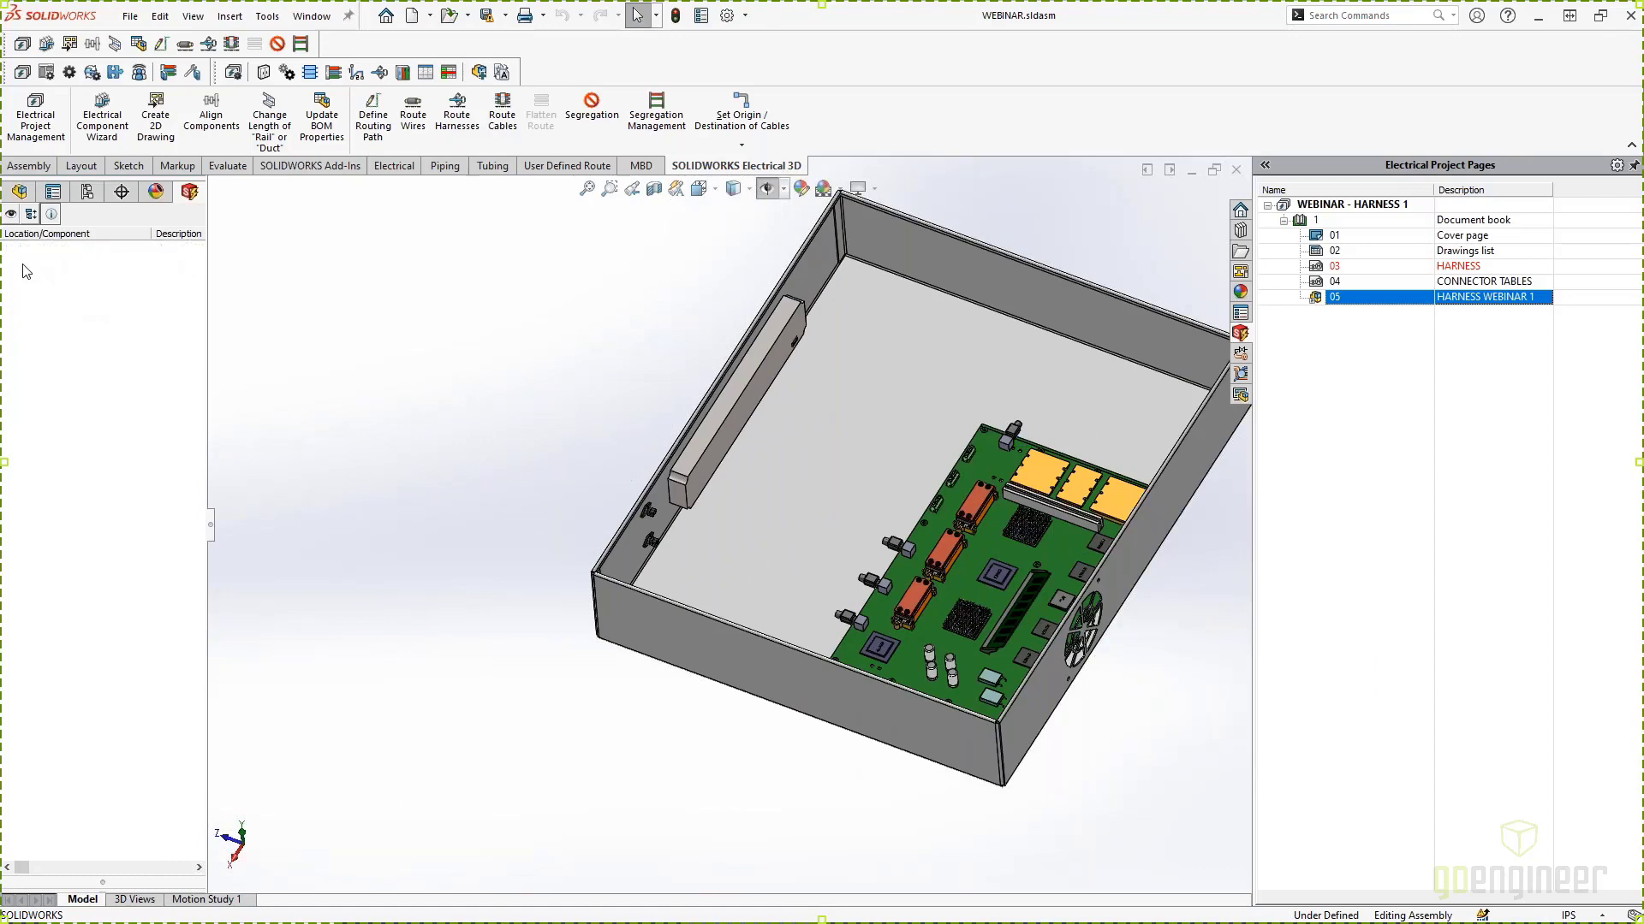
{"action": "left_click", "coordinate": [42, 294]}
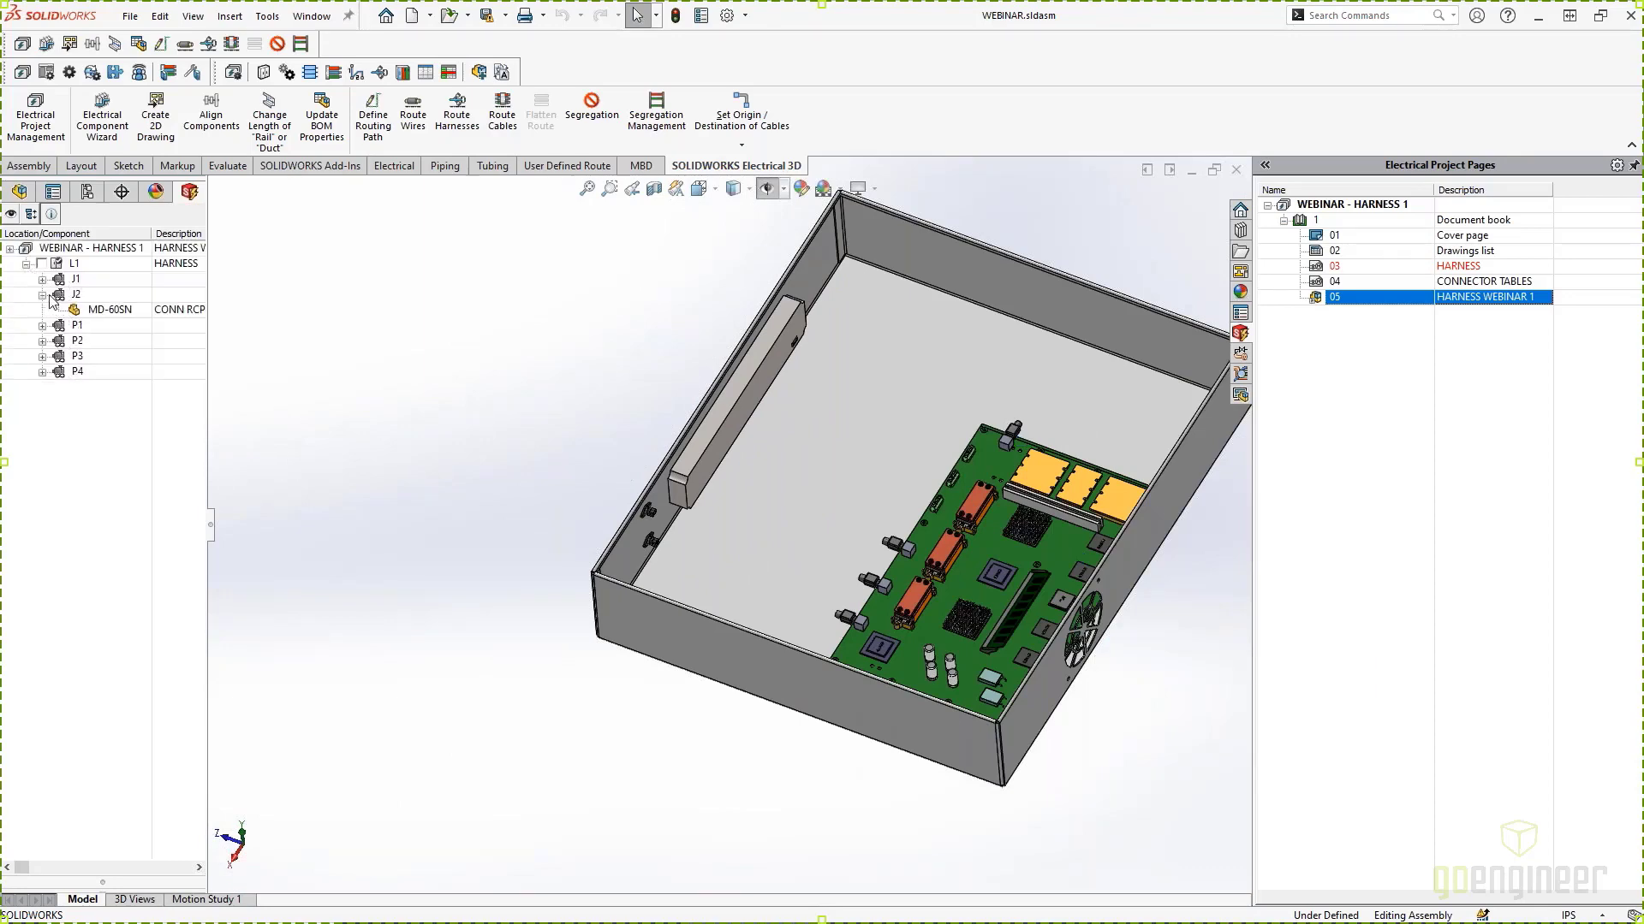
{"action": "left_click", "coordinate": [98, 313]}
{"action": "scroll", "coordinate": [672, 565], "scroll_direction": "down", "scroll_amount": 6}
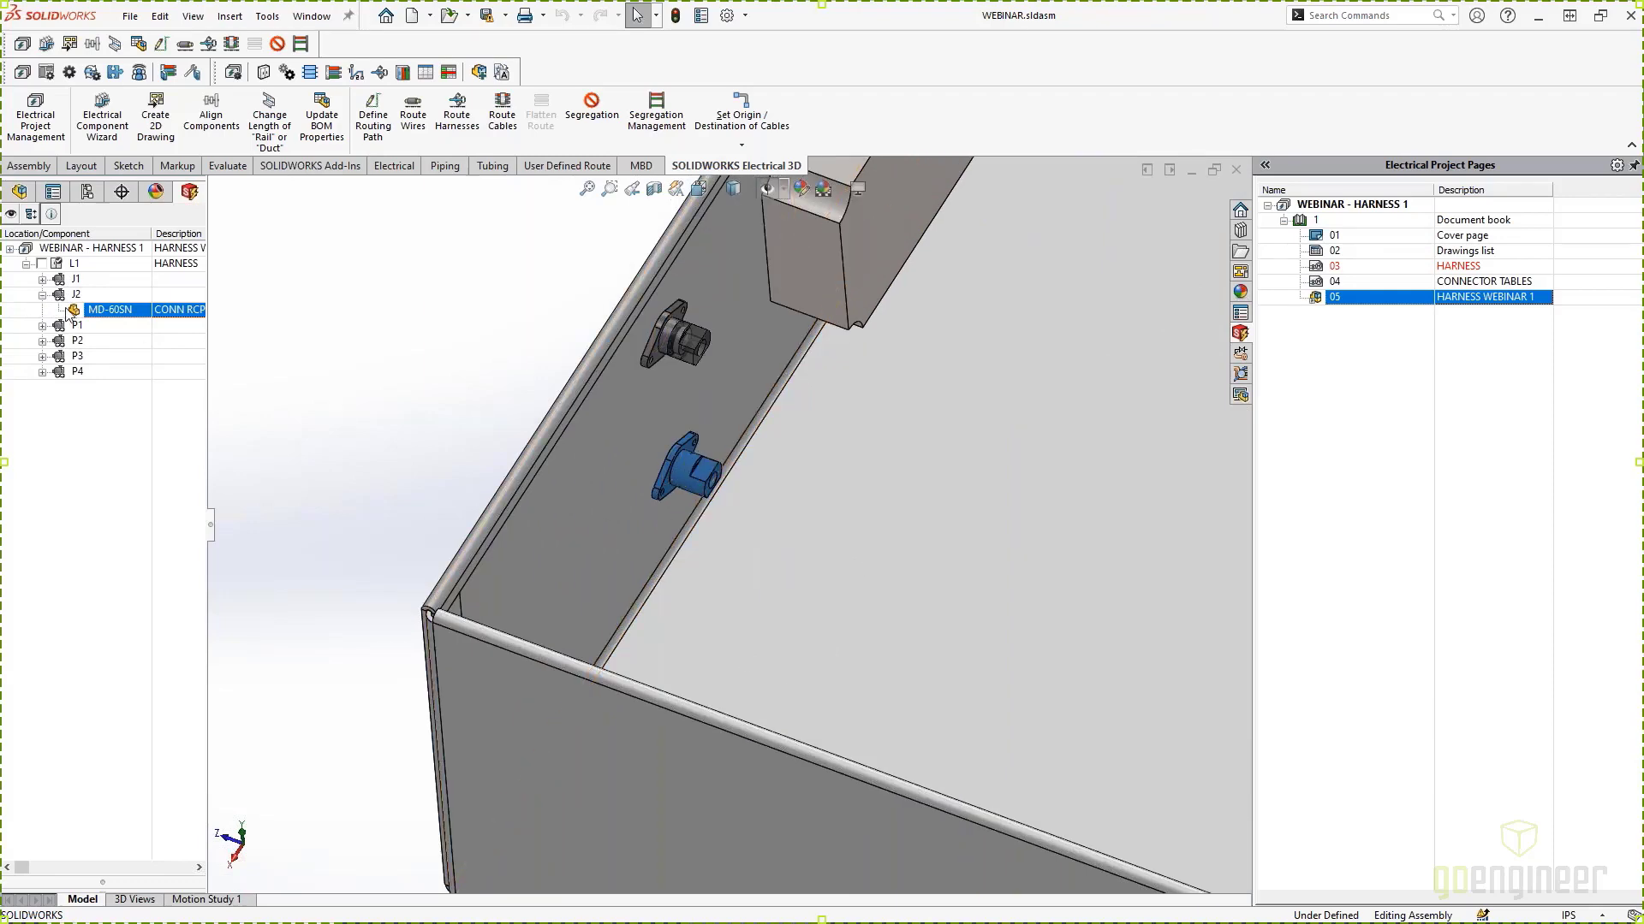
{"action": "left_click", "coordinate": [43, 296]}
{"action": "scroll", "coordinate": [774, 623], "scroll_direction": "up", "scroll_amount": 6}
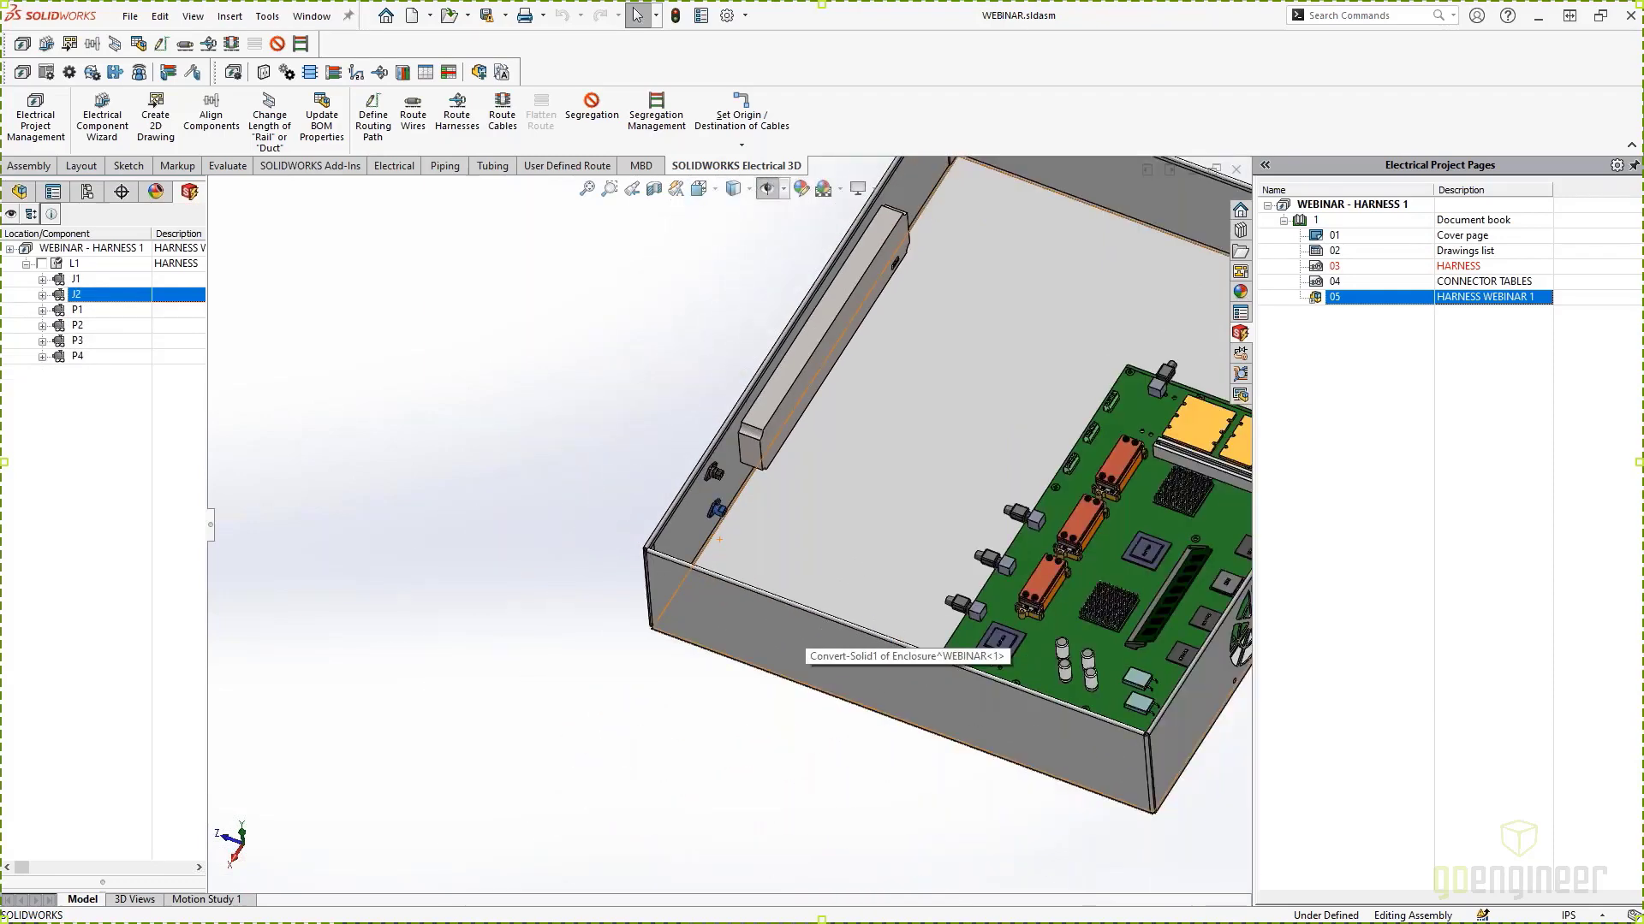
Step: Switch to SOLIDWORKS Electrical Schematic and zoom to connector P3's SD-60 part in the SOLIDWORKS assembly from its component tree
{"action": "left_click", "coordinate": [615, 911]}
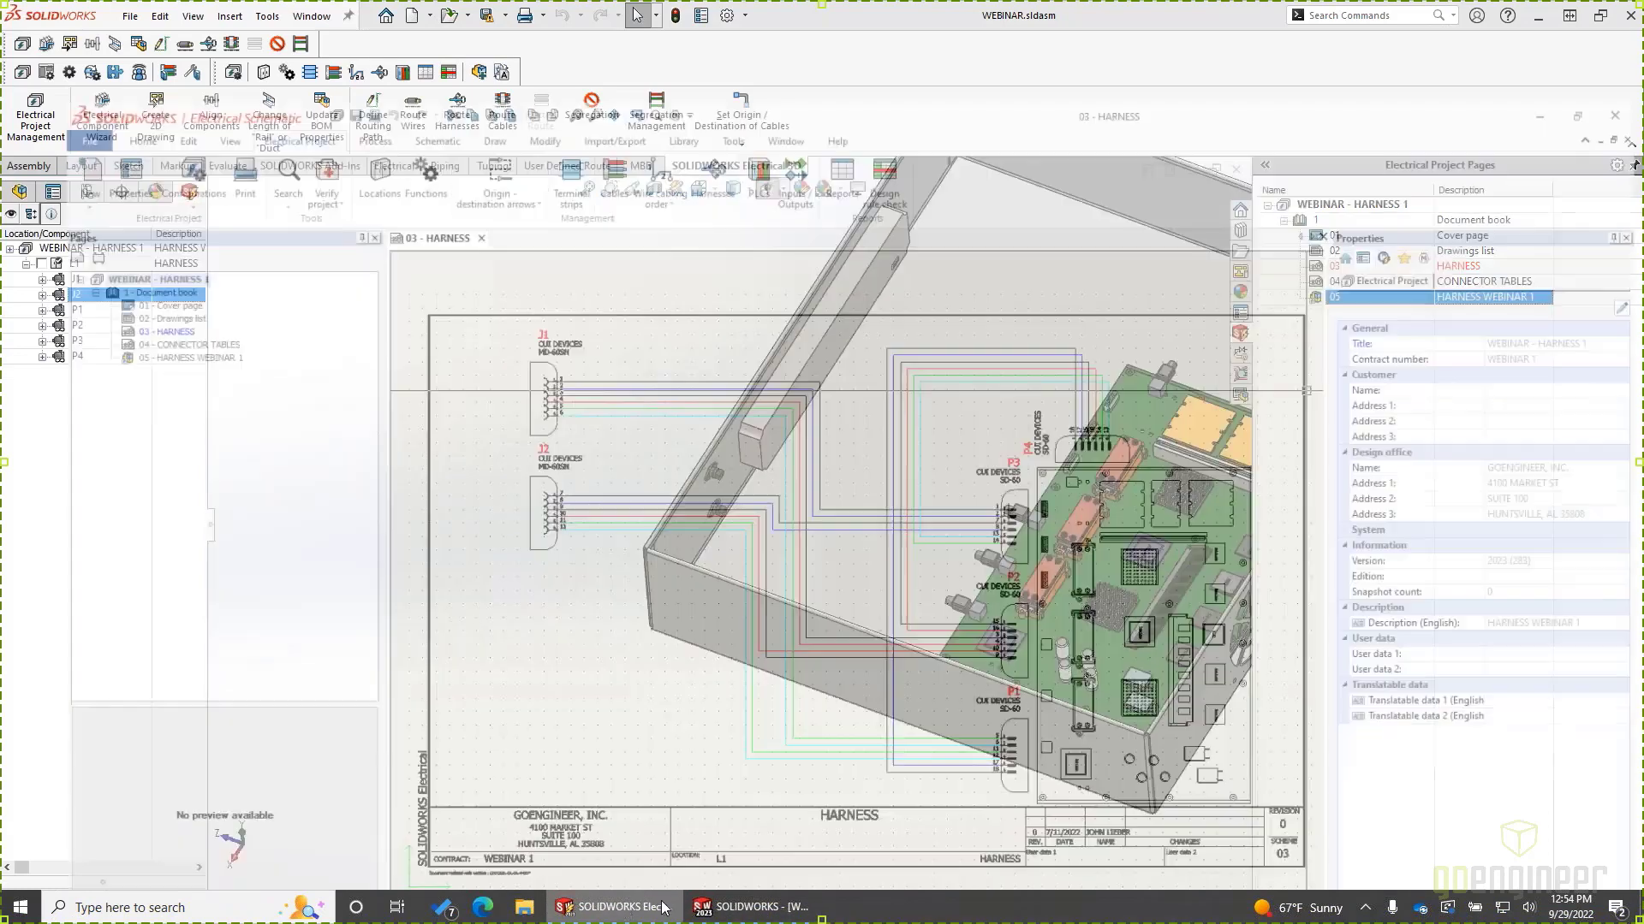
{"action": "left_click", "coordinate": [33, 164]}
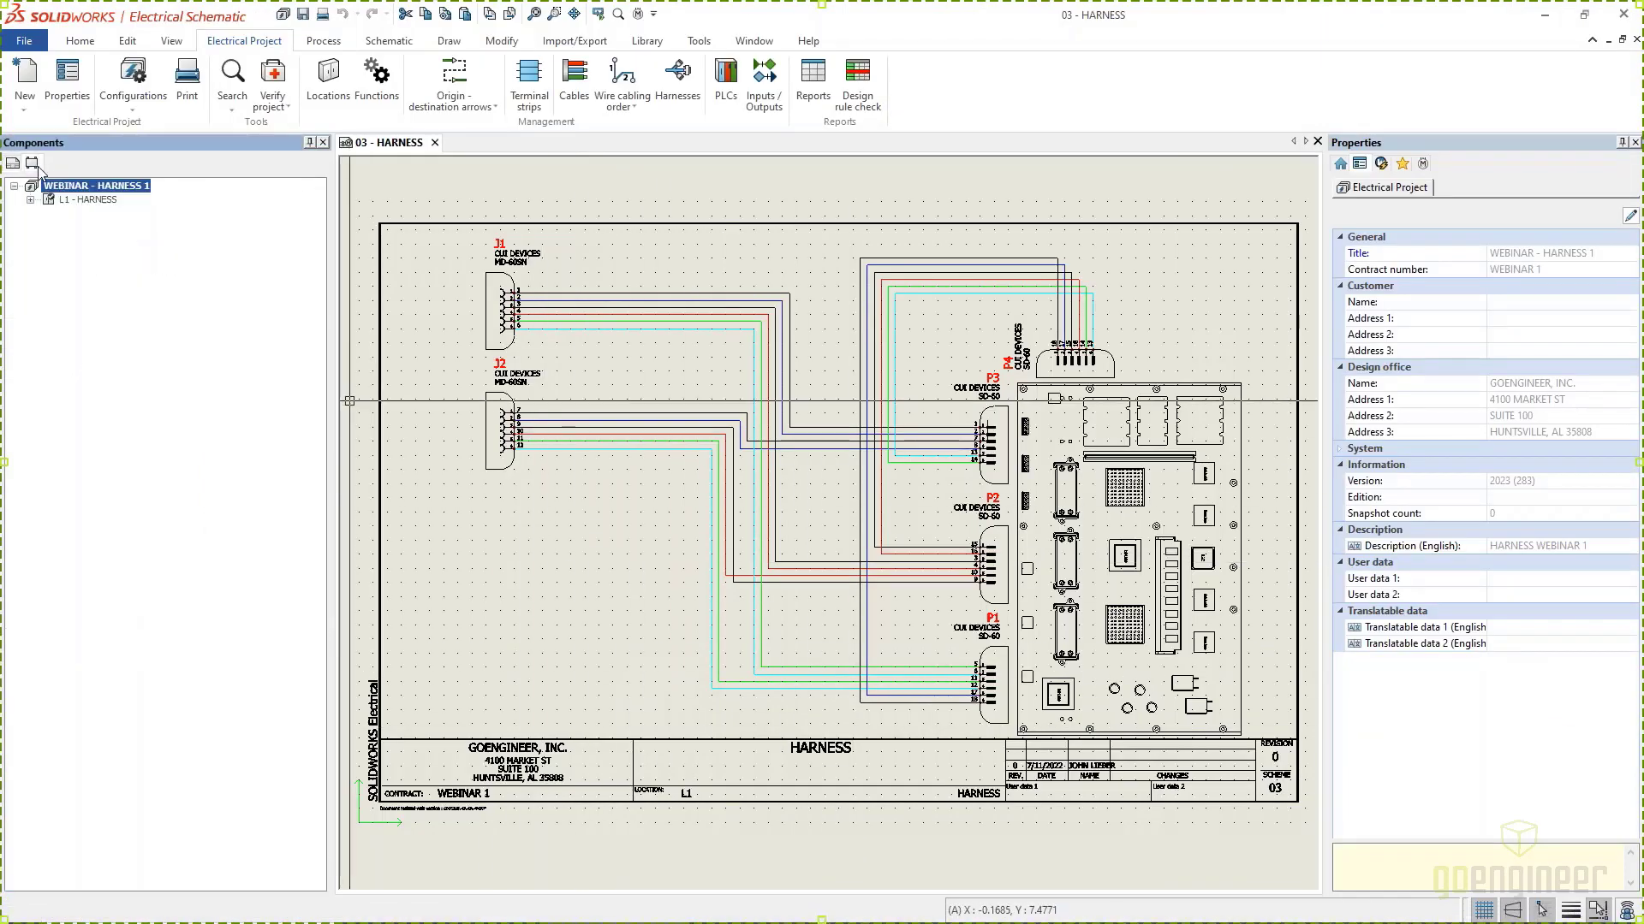
{"action": "left_click", "coordinate": [31, 199]}
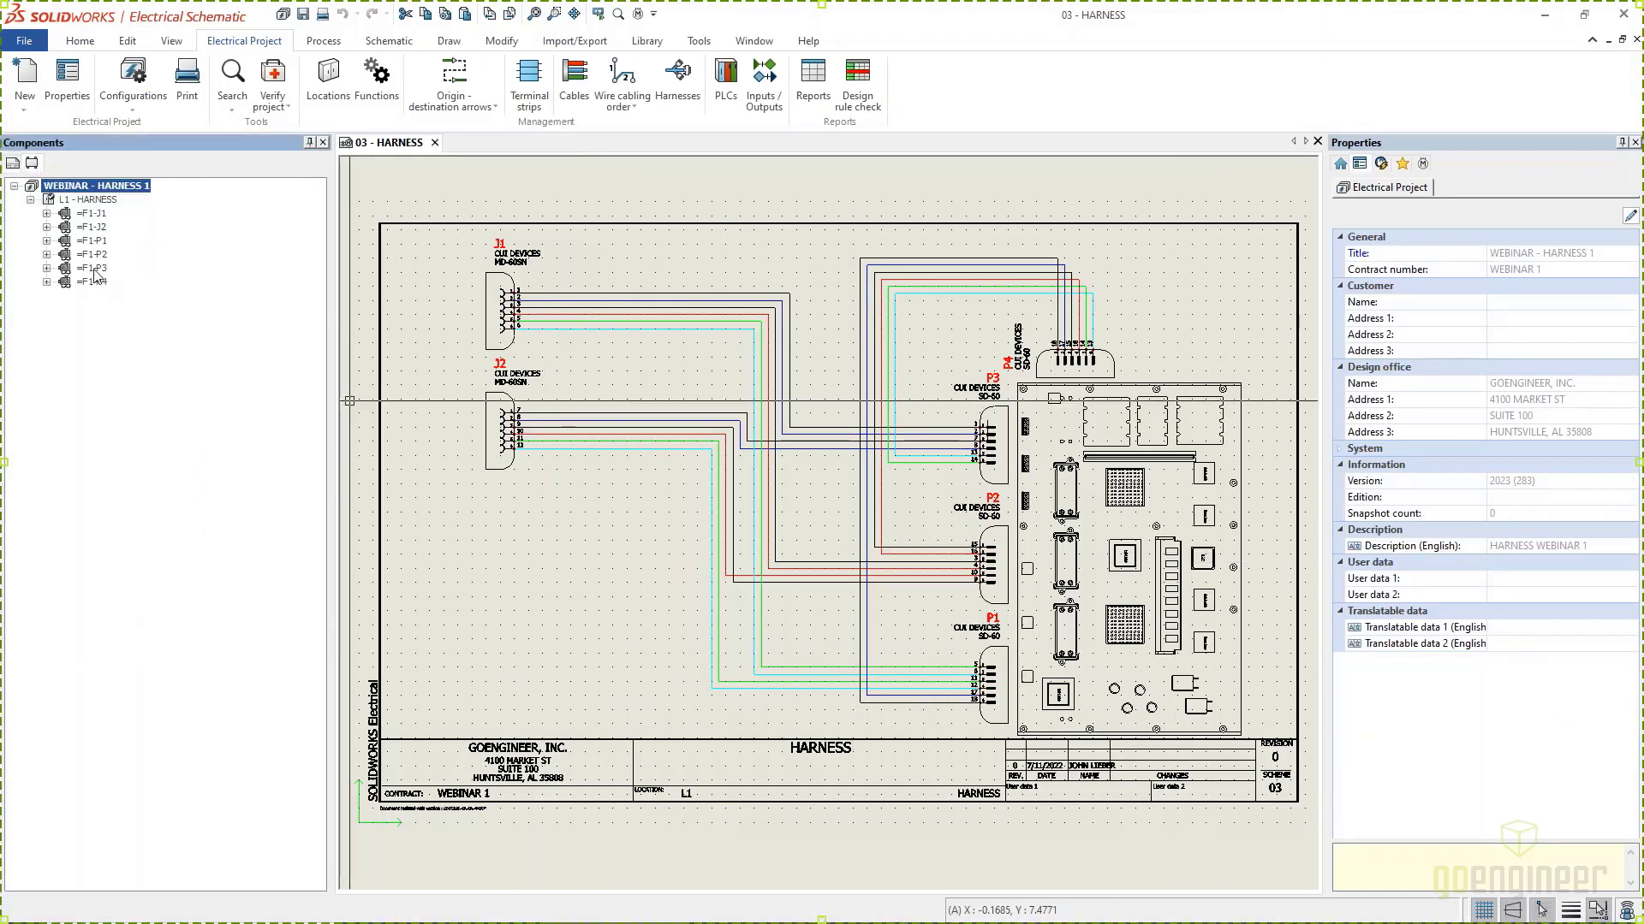
{"action": "left_click", "coordinate": [47, 268]}
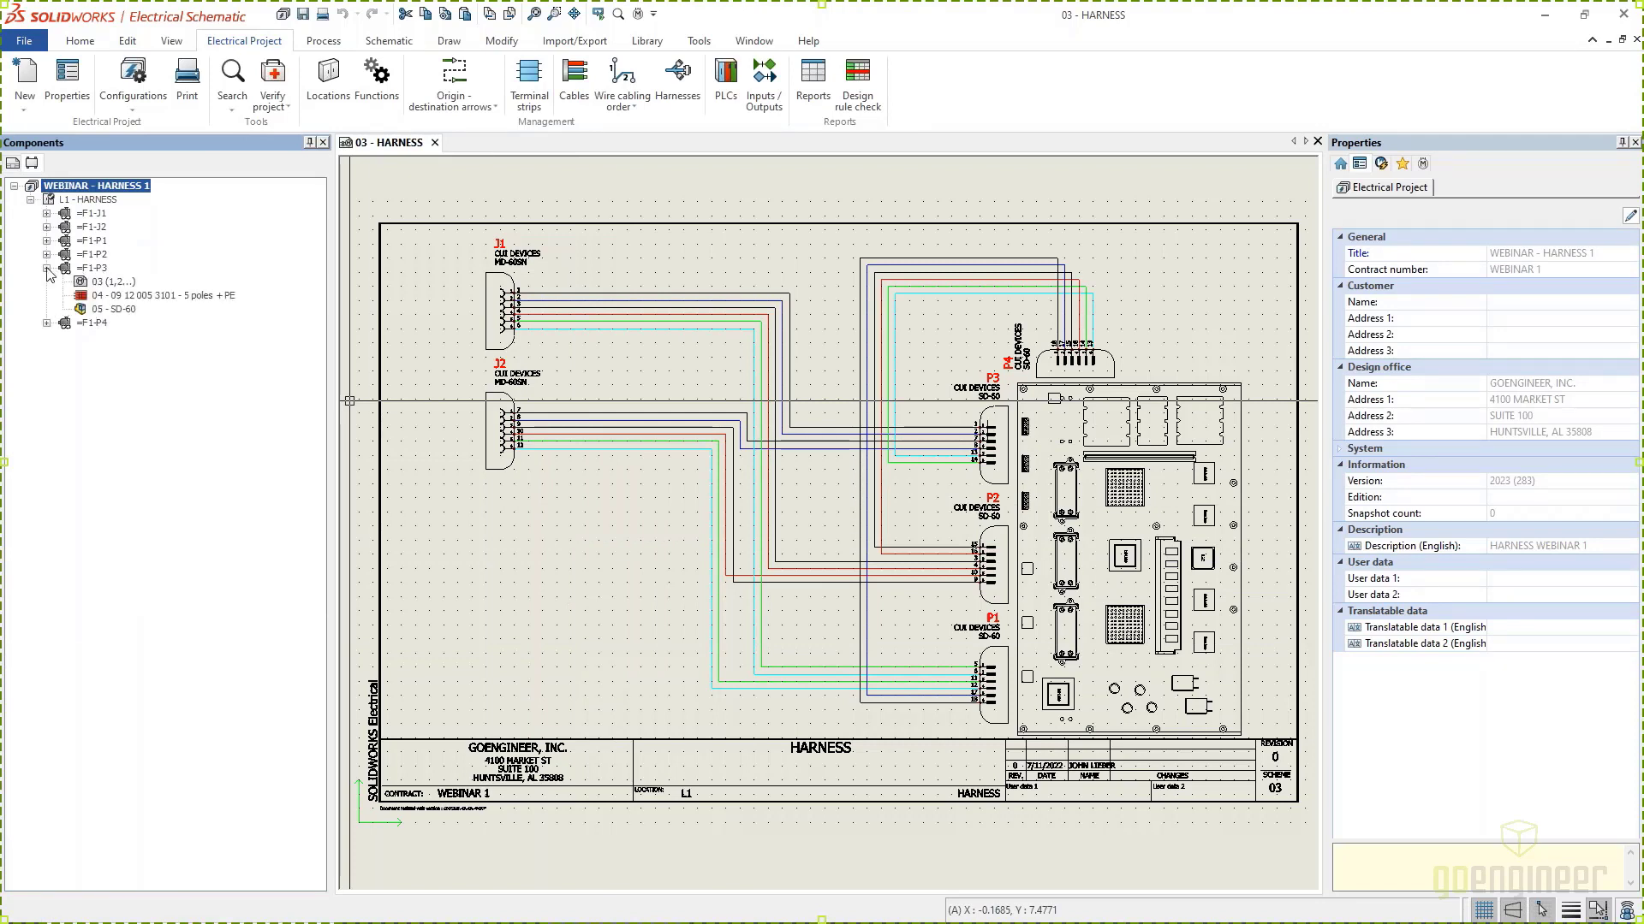
{"action": "right_click", "coordinate": [101, 312]}
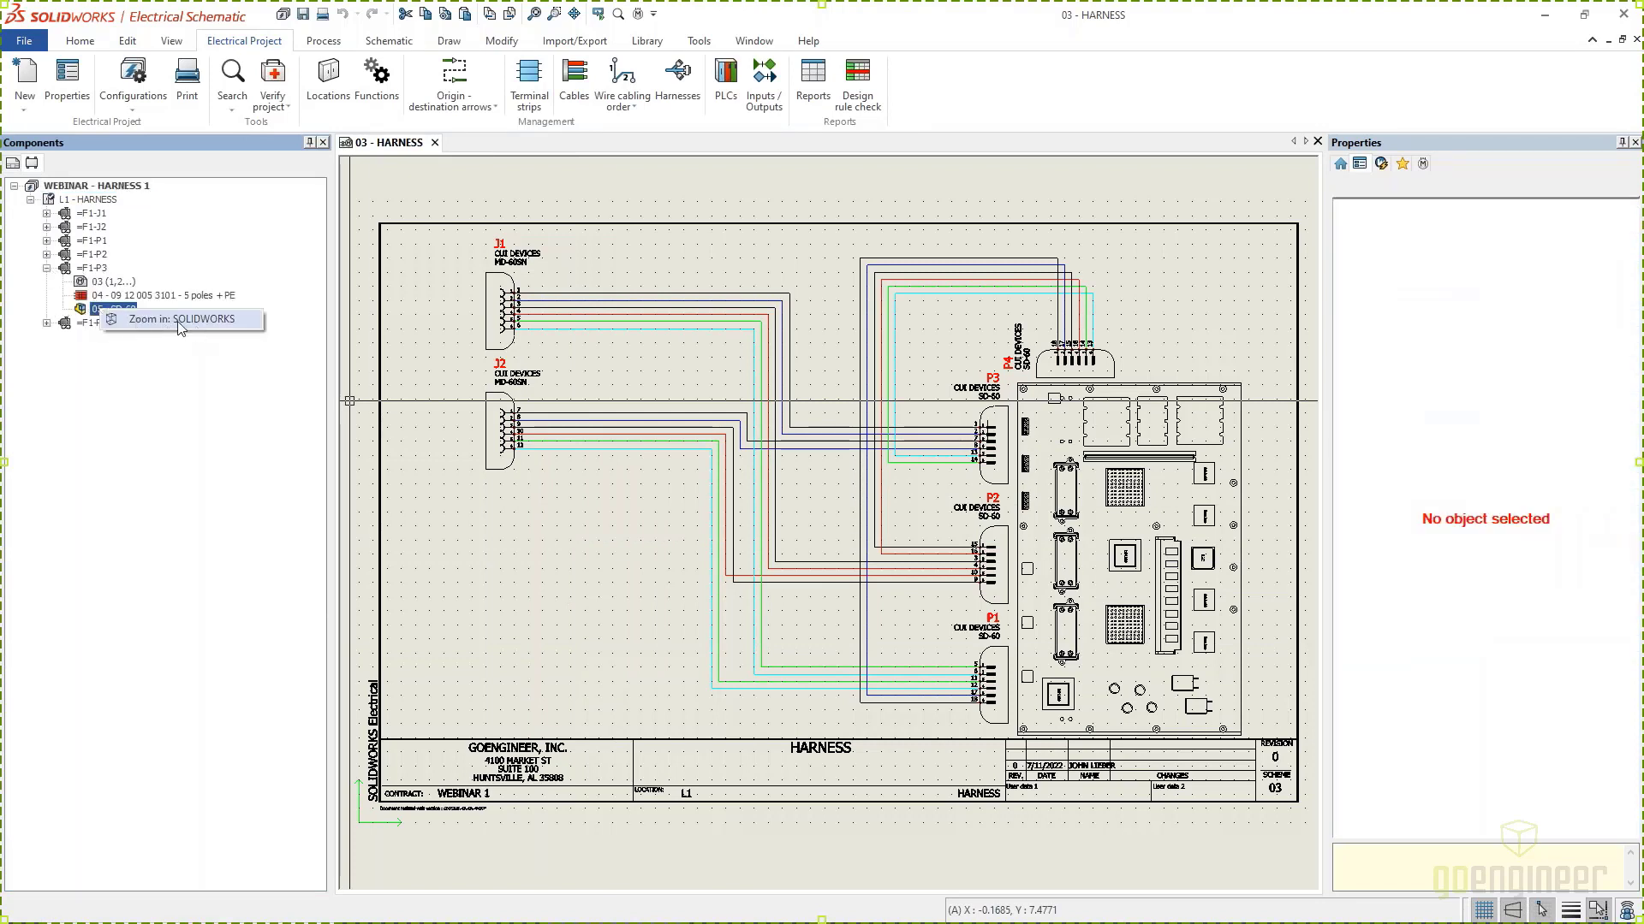
{"action": "left_click", "coordinate": [183, 318]}
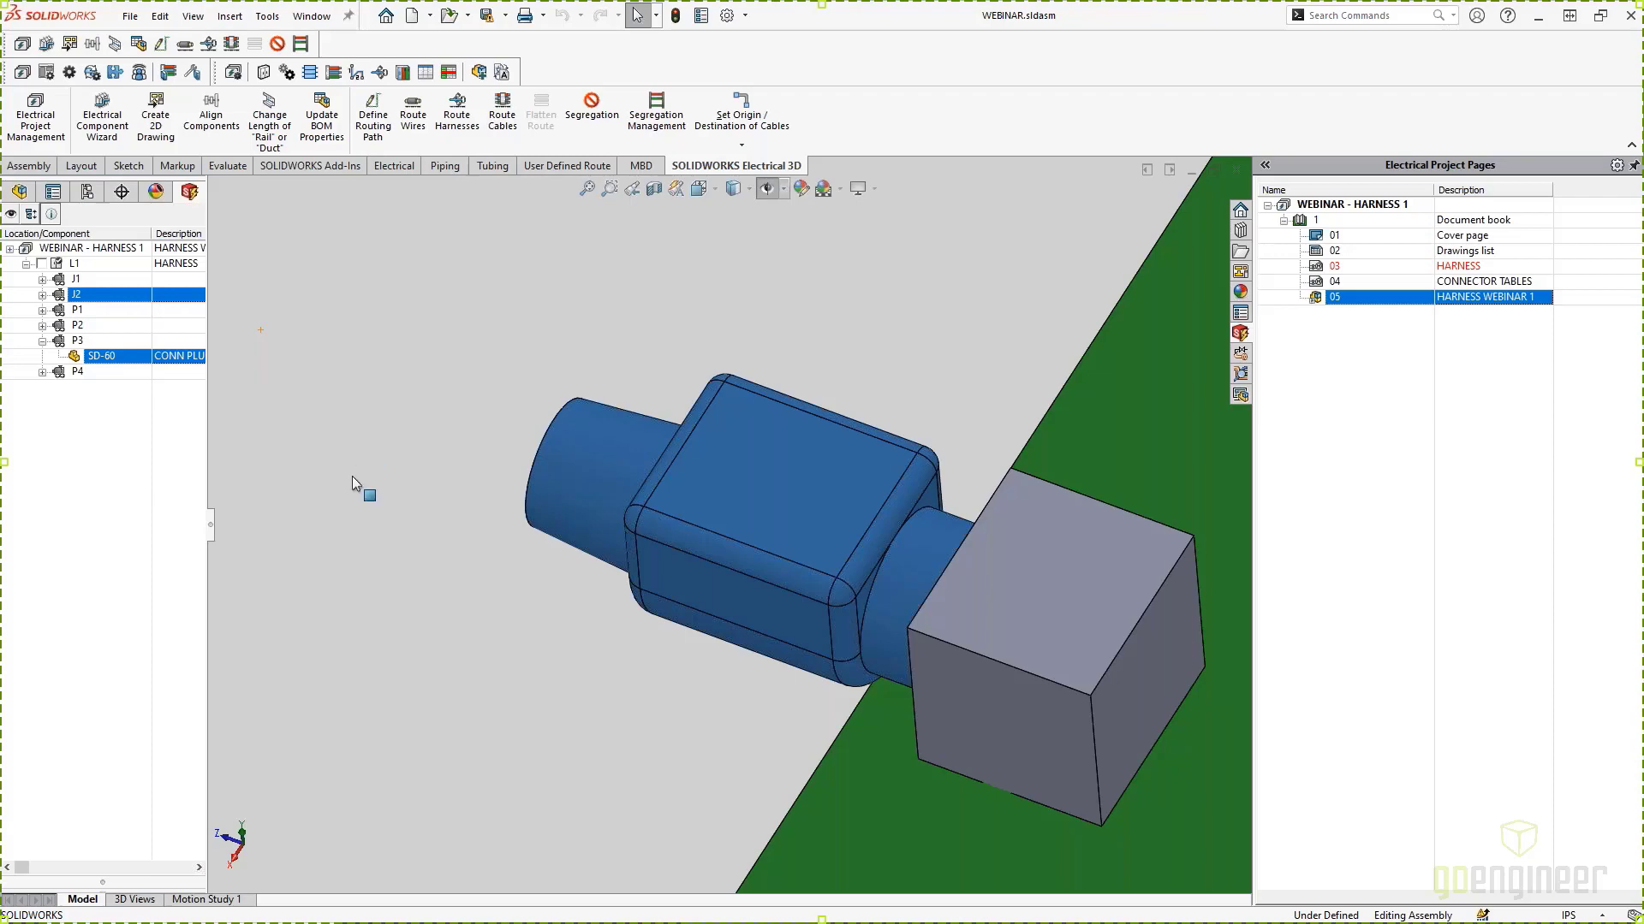
{"action": "scroll", "coordinate": [659, 587], "scroll_direction": "up", "scroll_amount": 10}
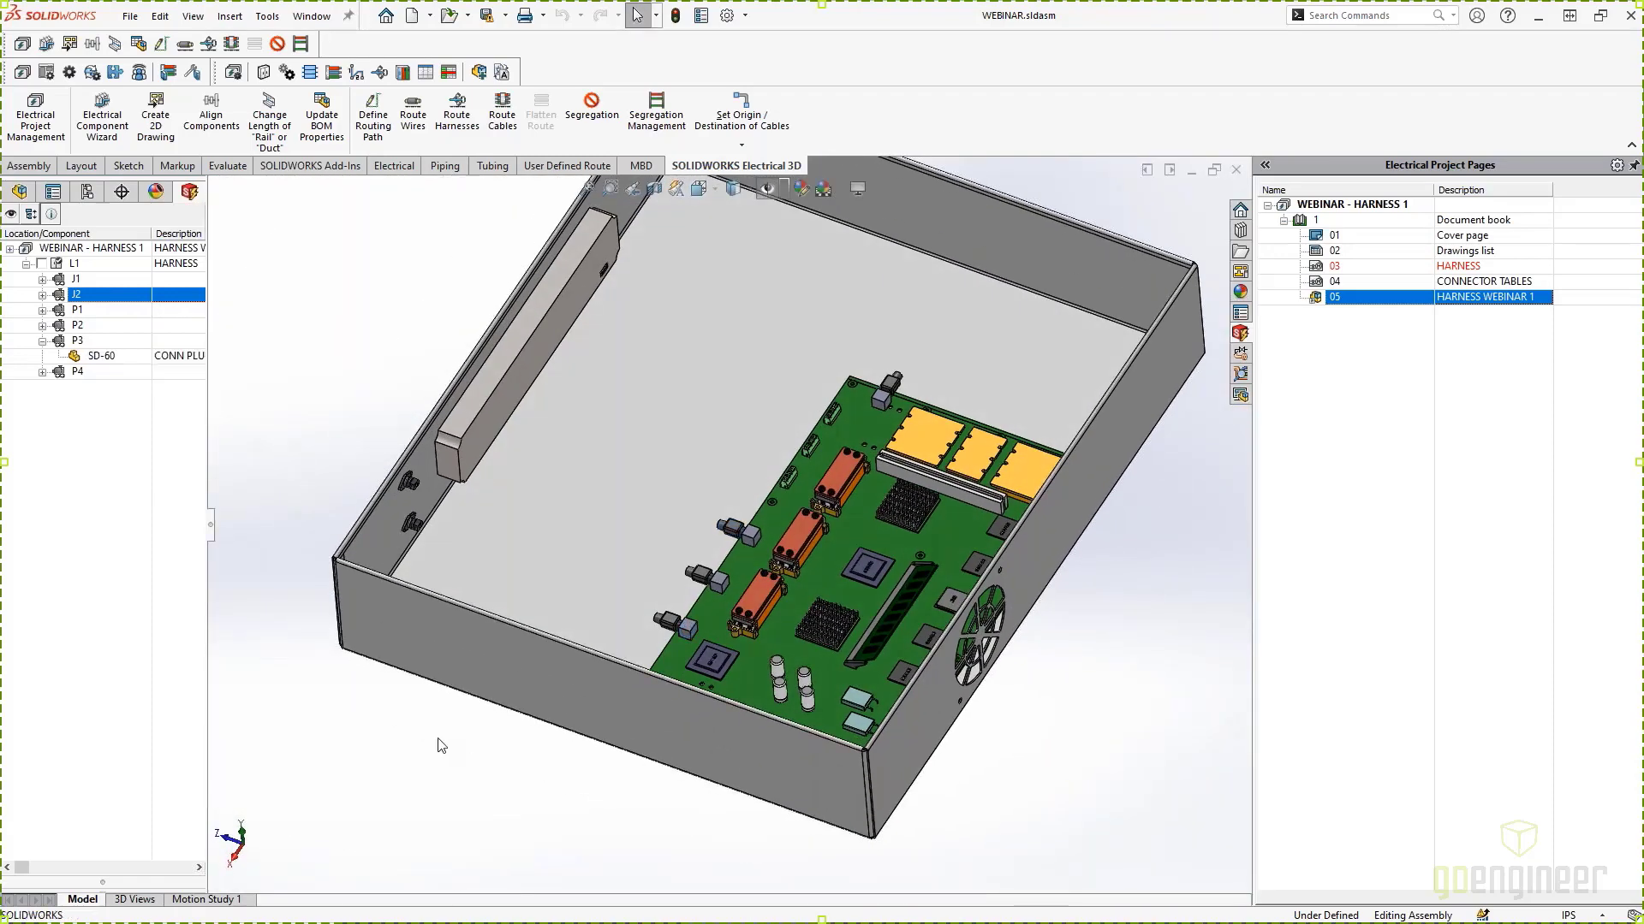
Step: Route all harnesses using splines while both EW_PATH sketches are suppressed
{"action": "left_click", "coordinate": [19, 191]}
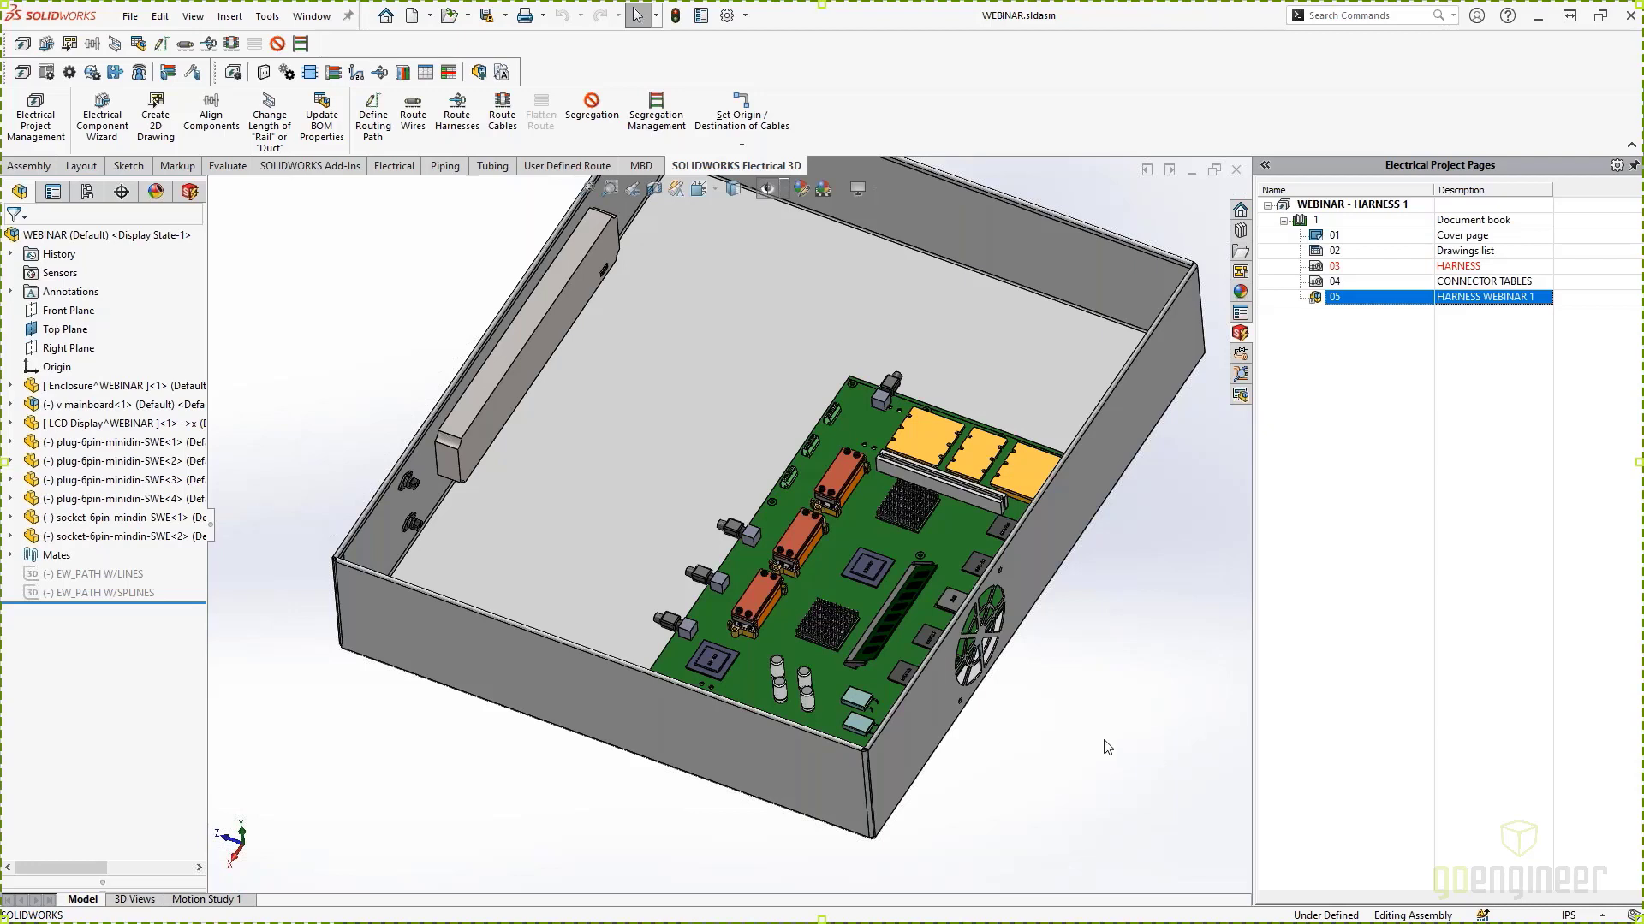
{"action": "left_click", "coordinate": [455, 122]}
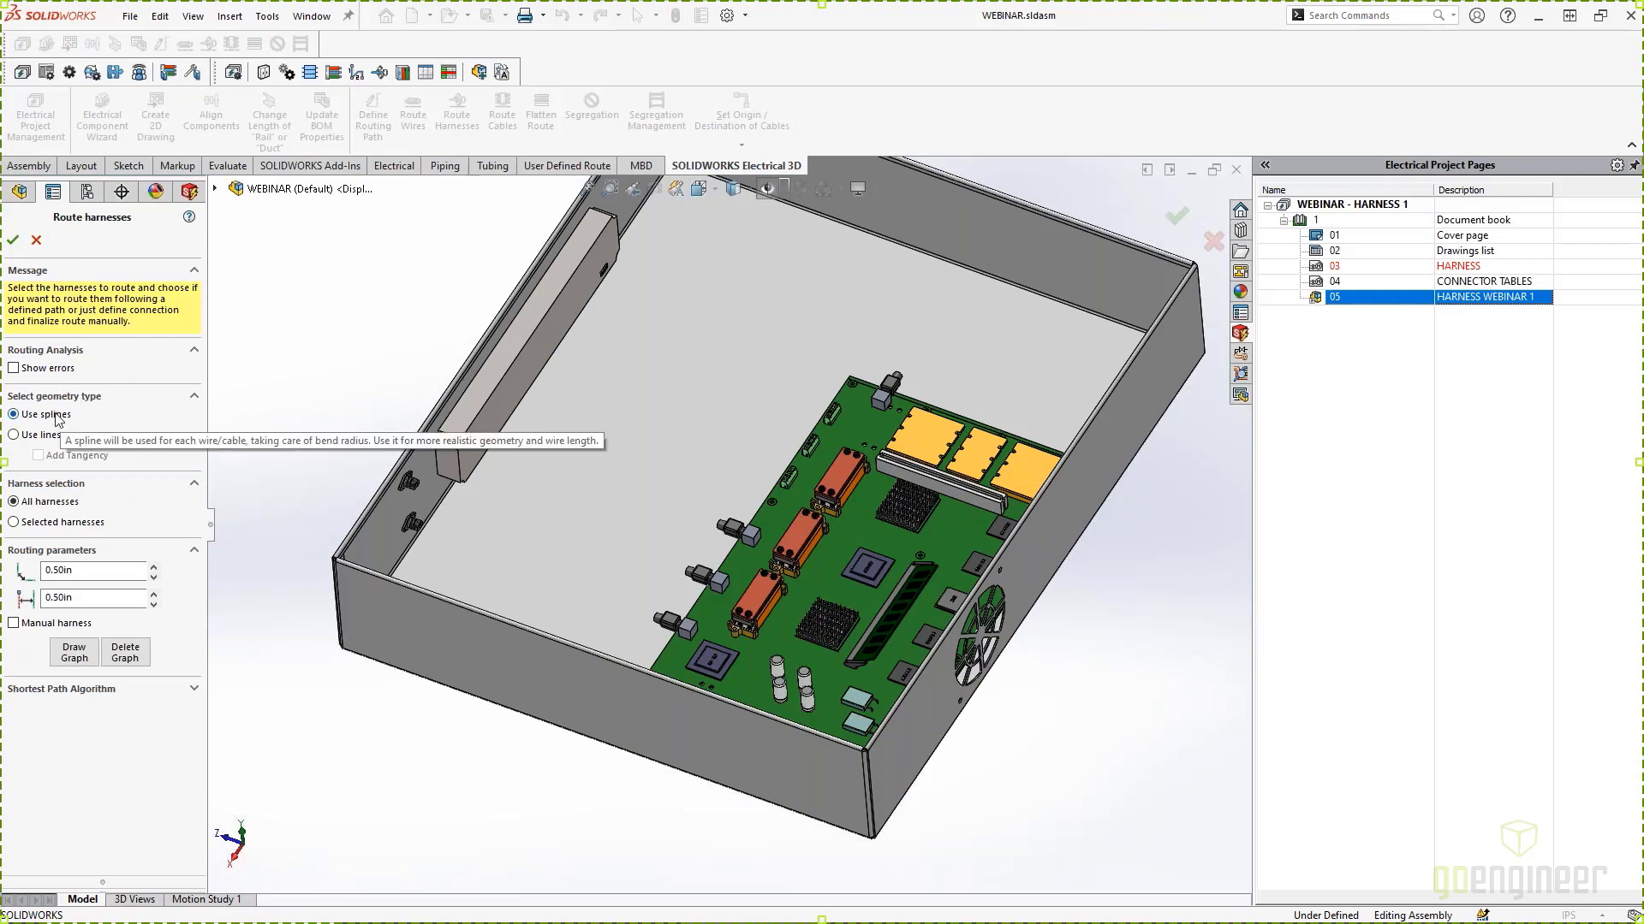
{"action": "left_click", "coordinate": [14, 240]}
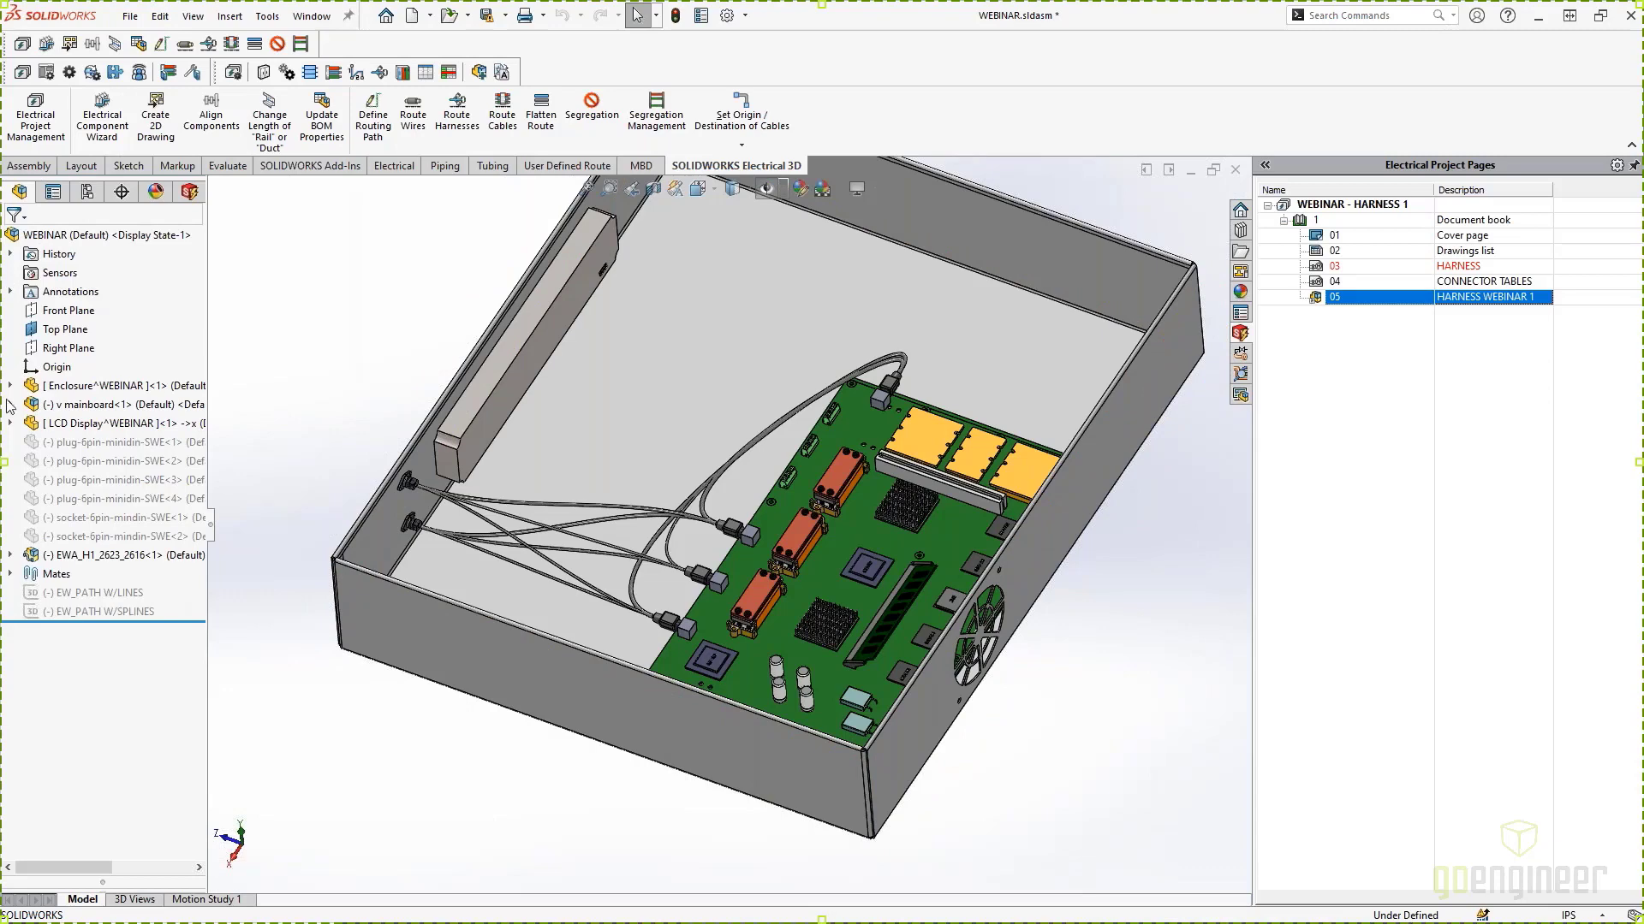
Step: Delete the routed harness subassembly EWA_H1_2623_2616 from the WEBINAR assembly
{"action": "left_click", "coordinate": [31, 557]}
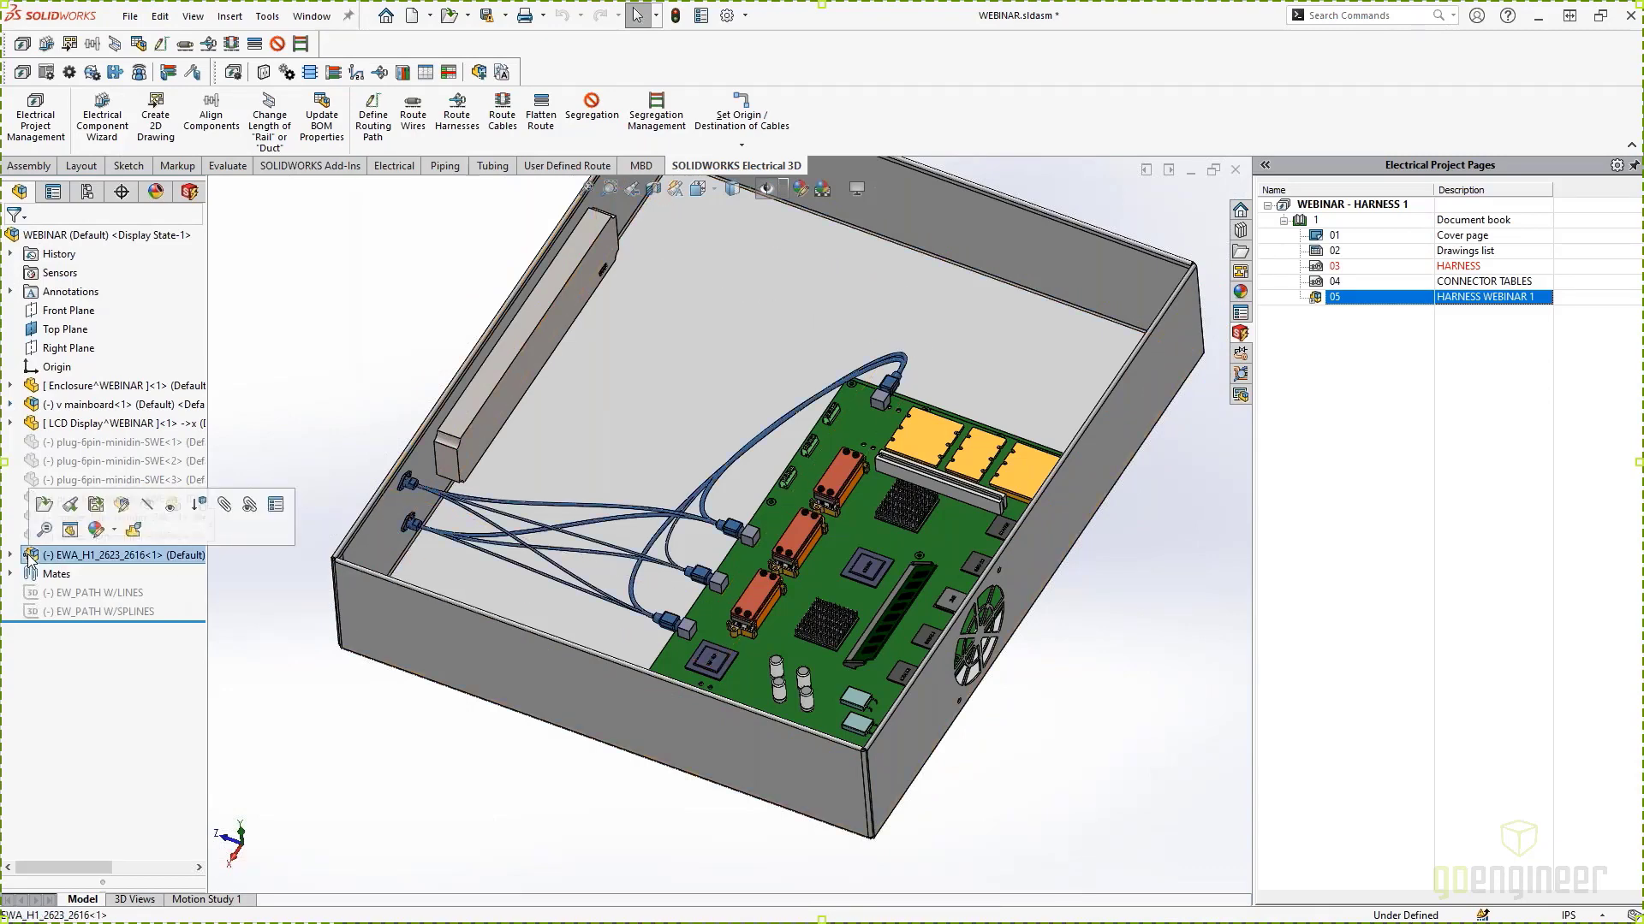
{"action": "key", "text": "Delete"}
{"action": "key", "text": "Return"}
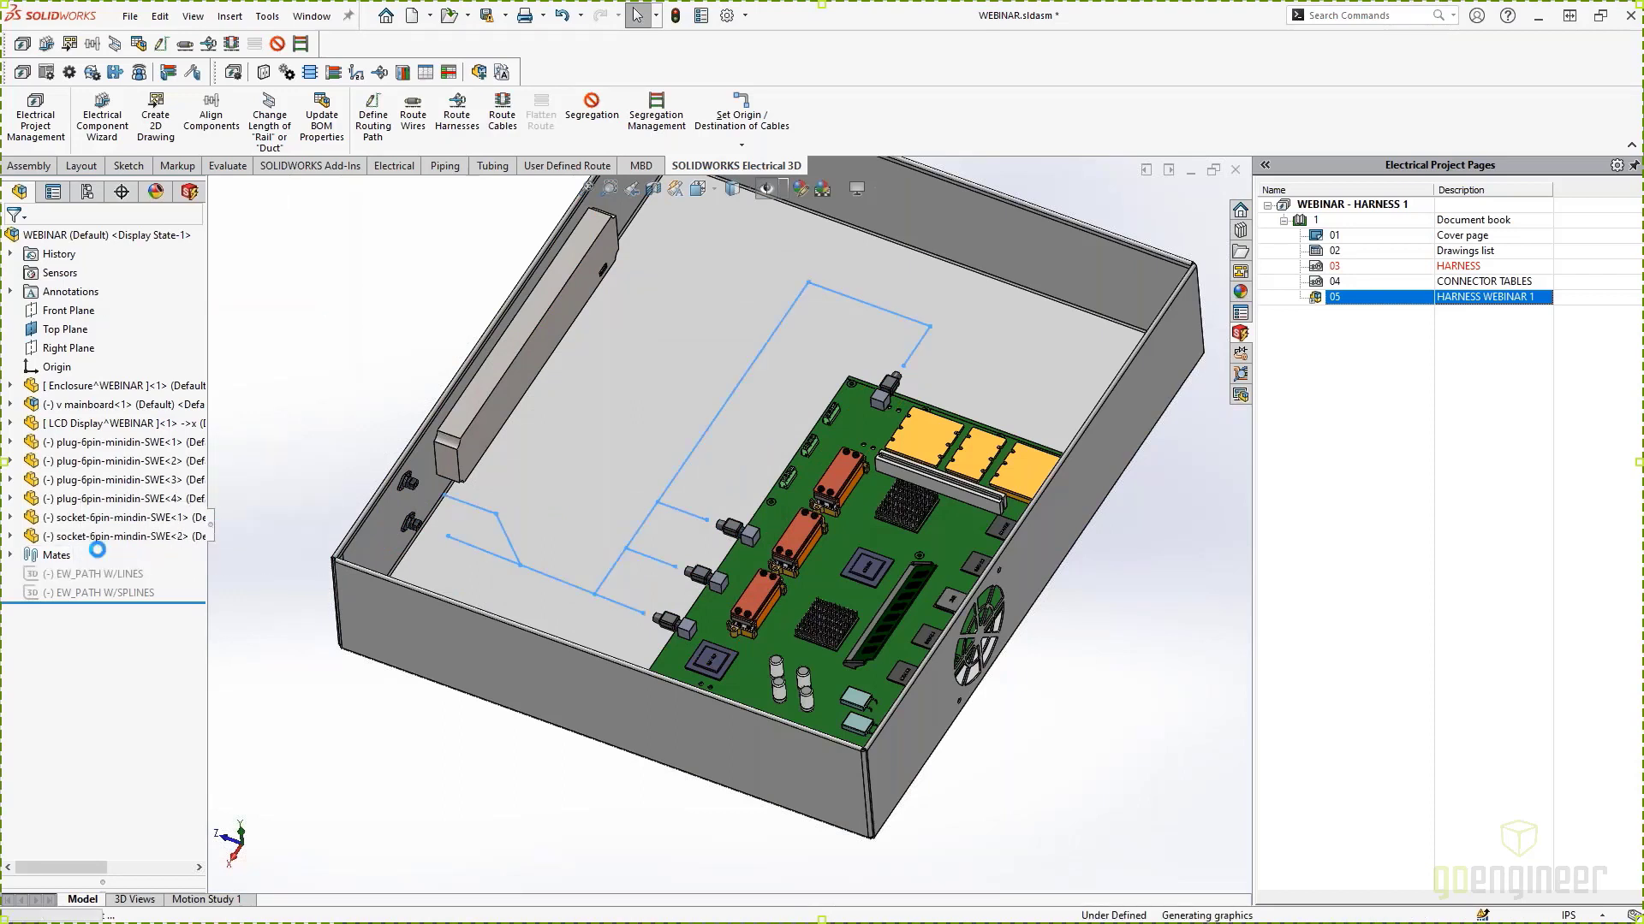
Step: Unsuppress the EW_PATH W/LINES 3D sketch in the WEBINAR assembly
{"action": "left_click", "coordinate": [71, 580]}
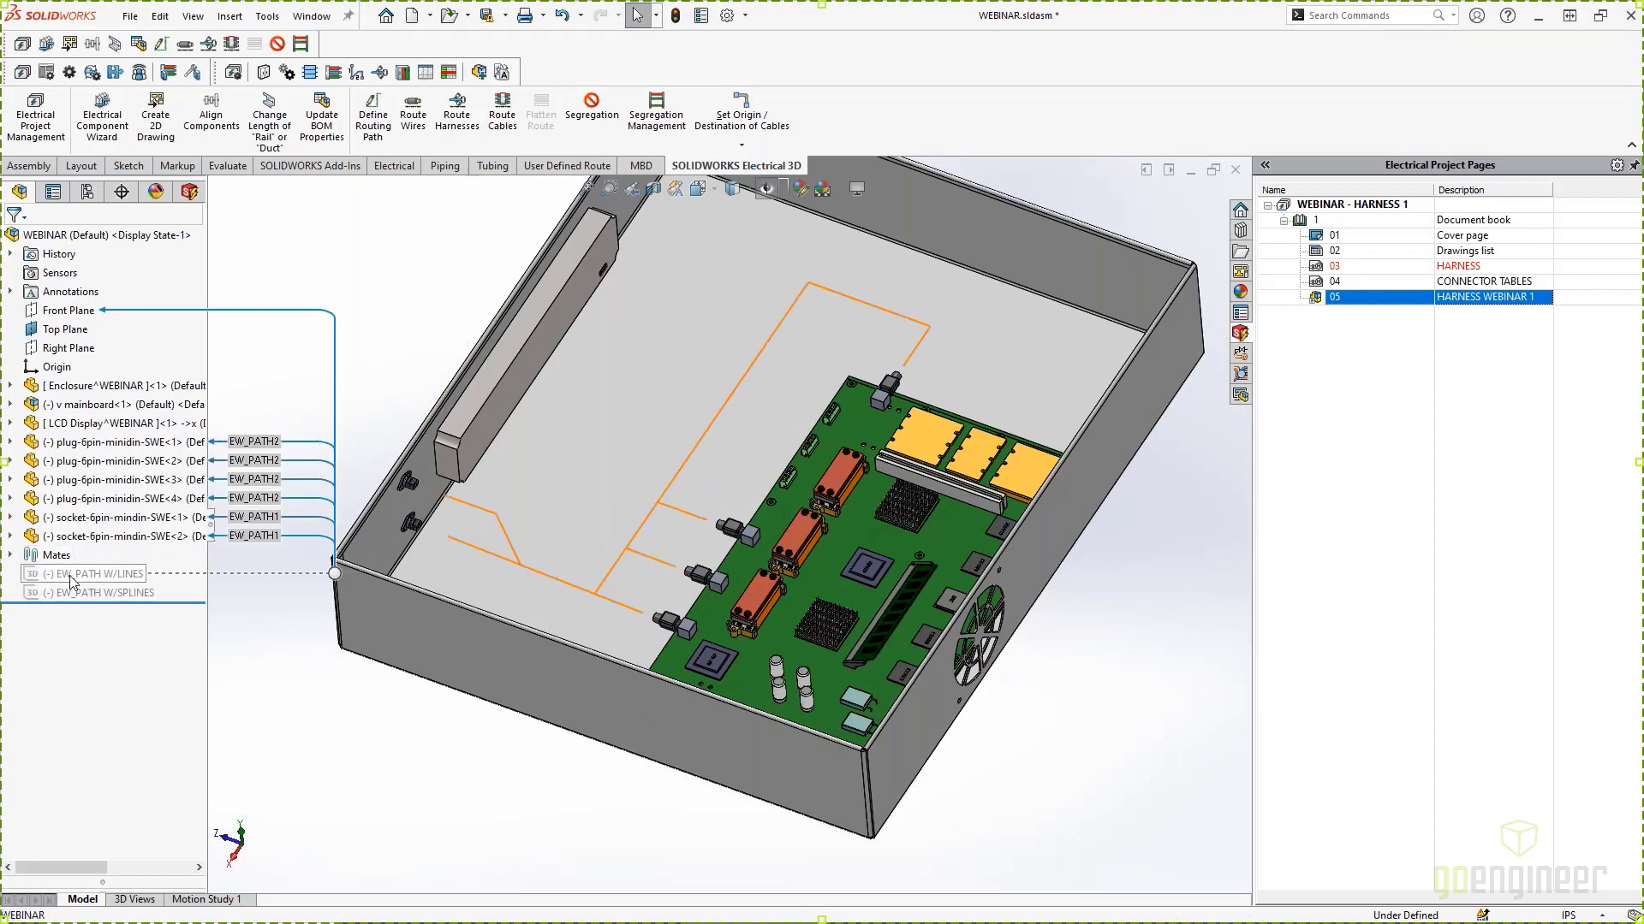
{"action": "left_click", "coordinate": [114, 524]}
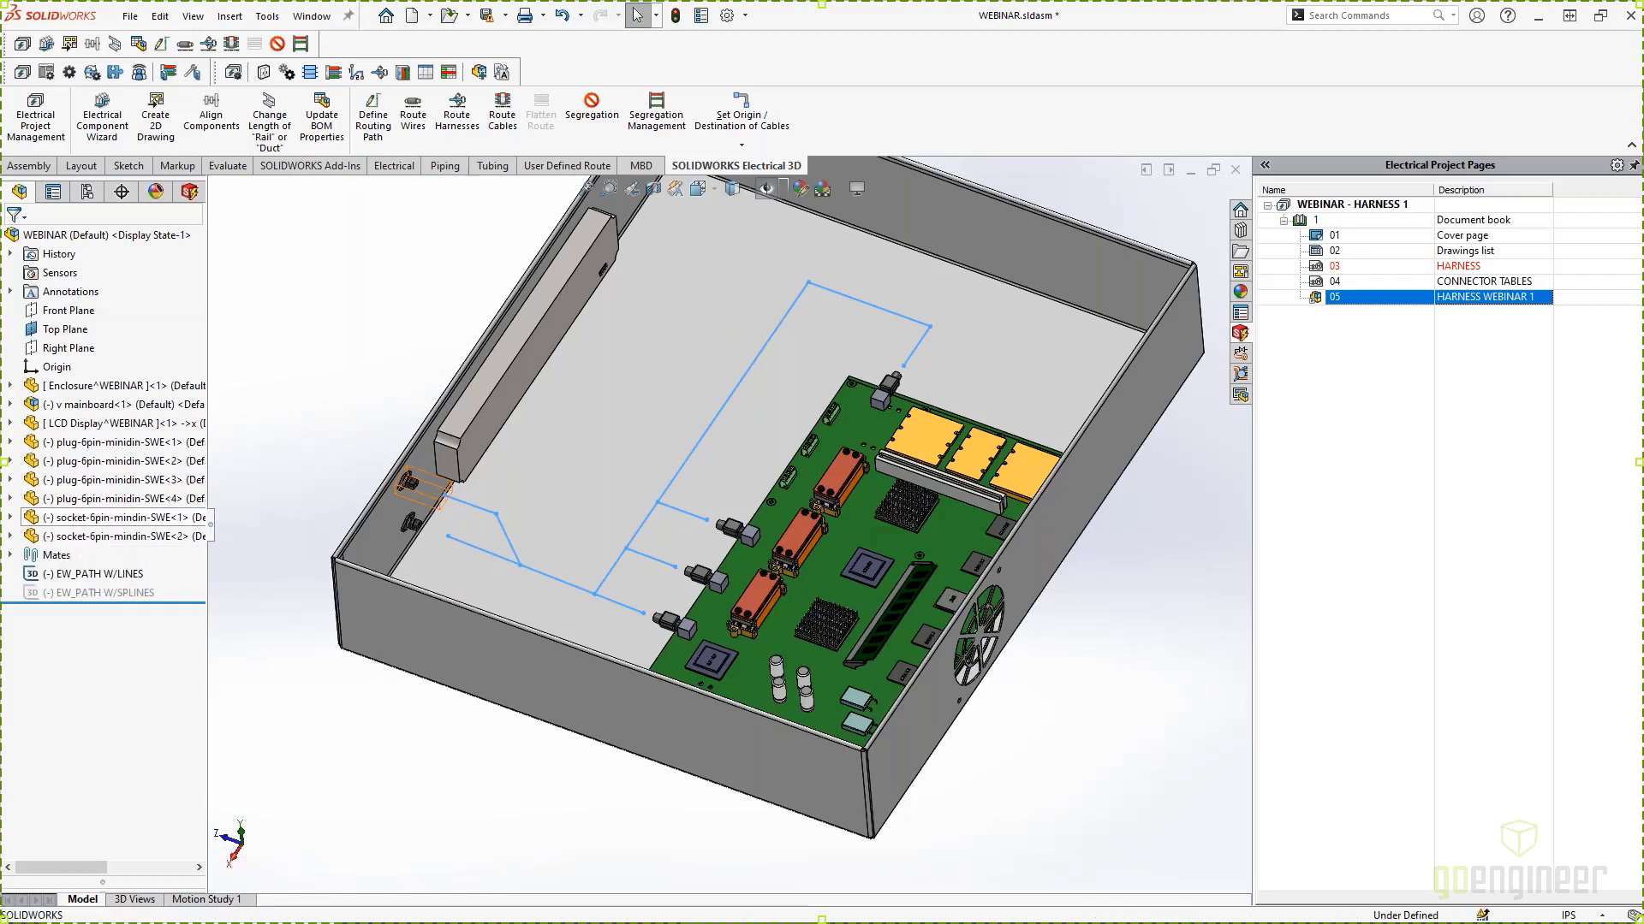
Step: Open the EW_PATH W/LINES sketch for editing, examine its path segments near the plug connectors, and exit the sketch
{"action": "left_click", "coordinate": [93, 575]}
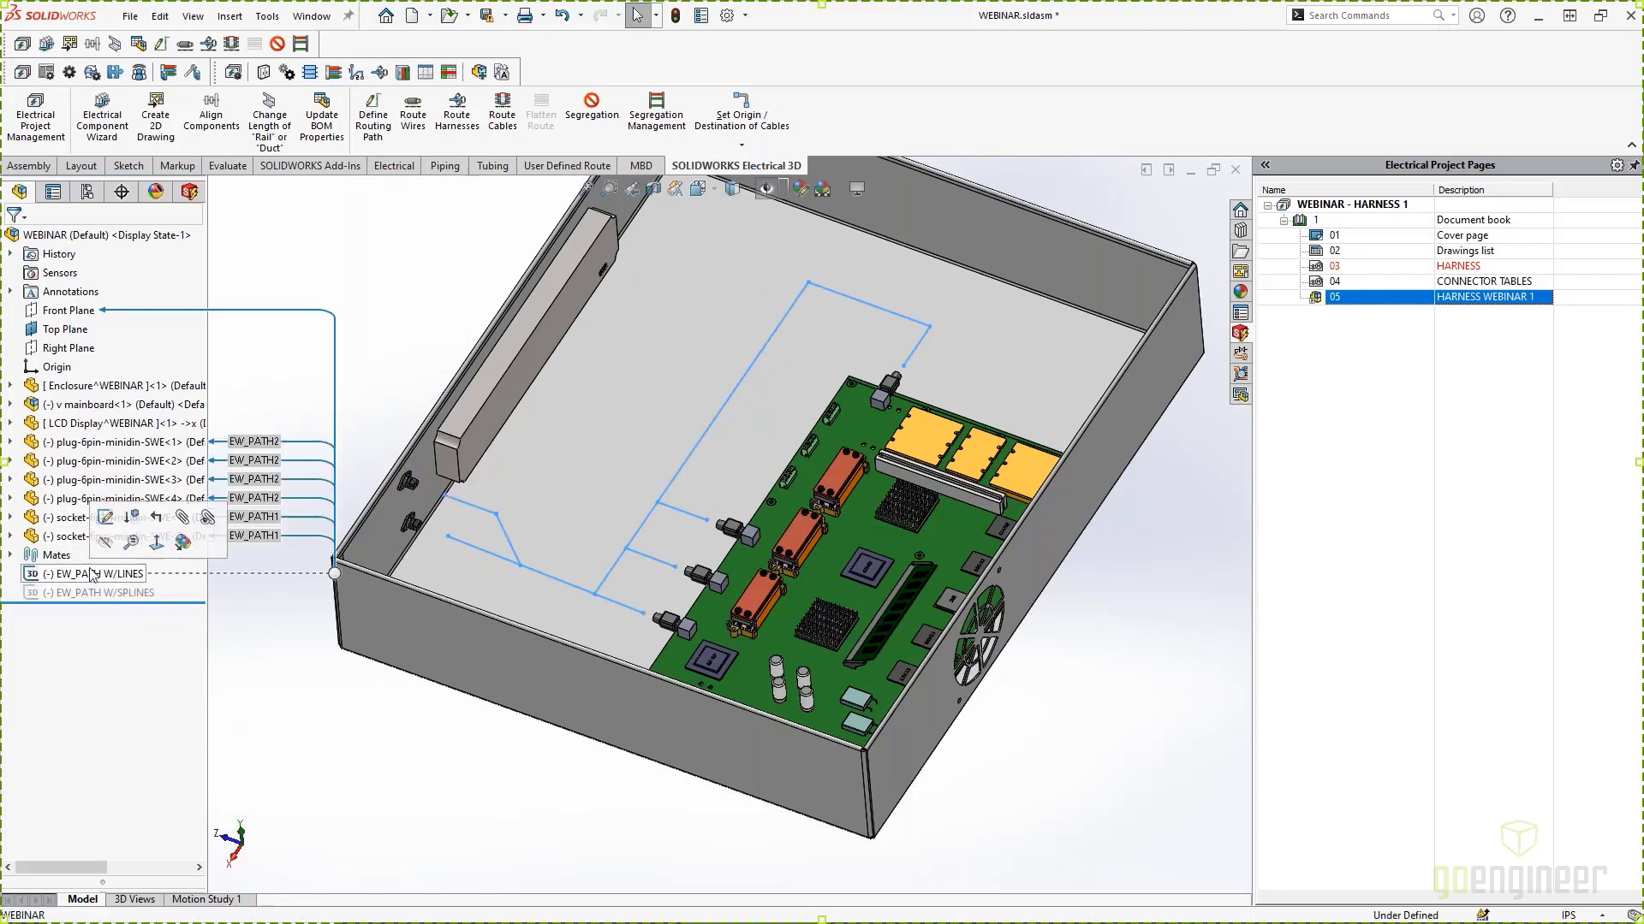
{"action": "left_click", "coordinate": [106, 517]}
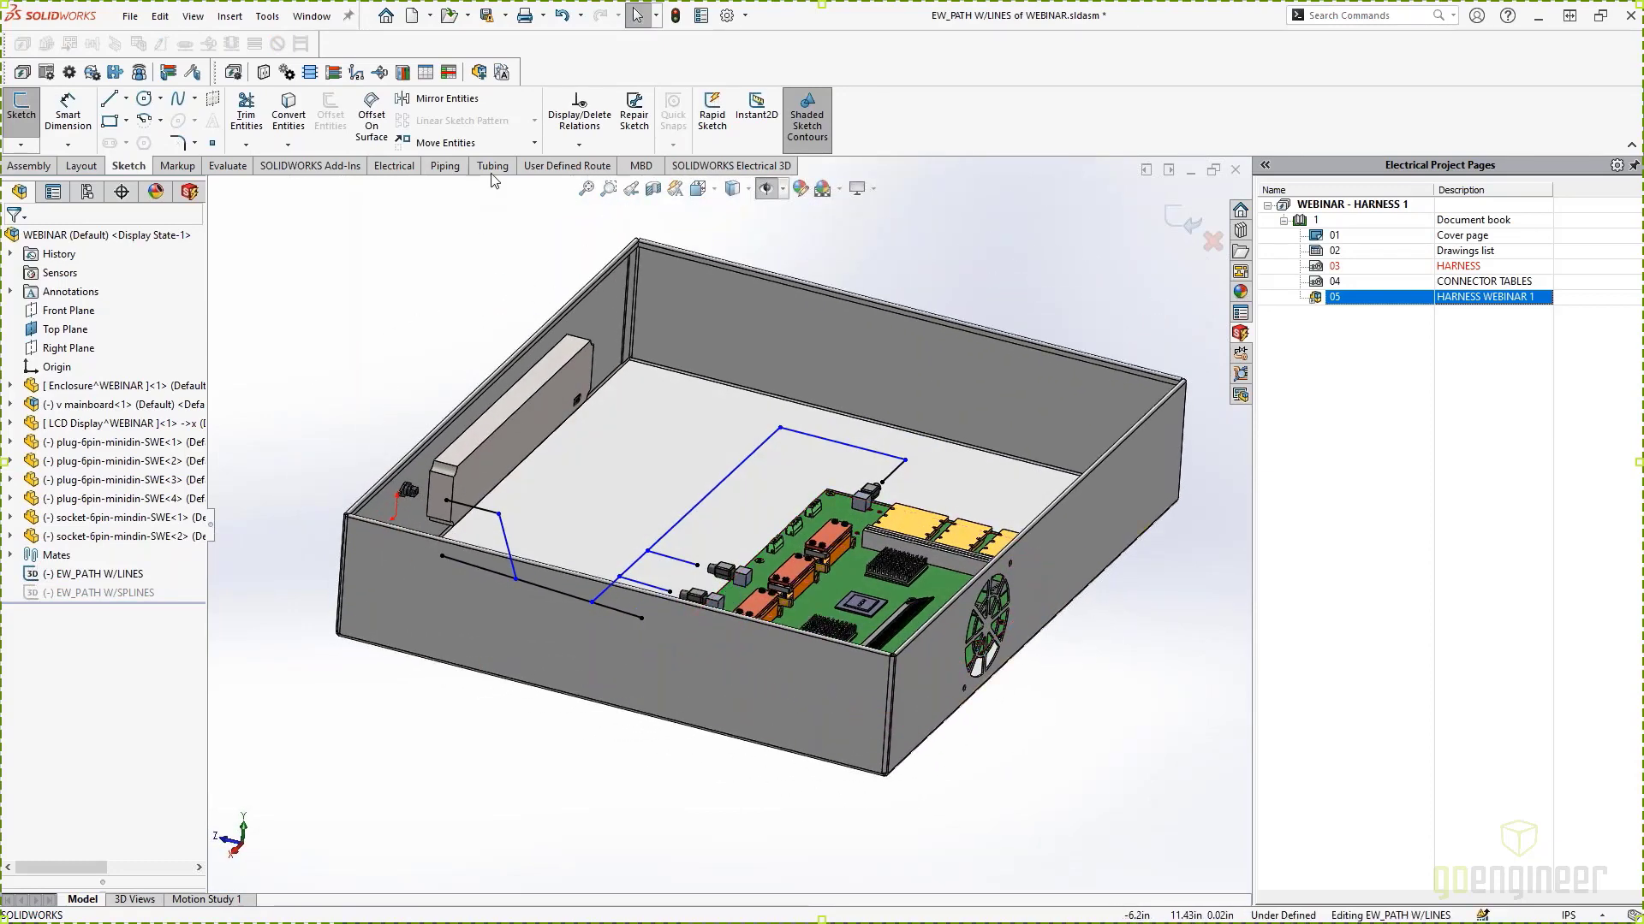
{"action": "left_click", "coordinate": [710, 167]}
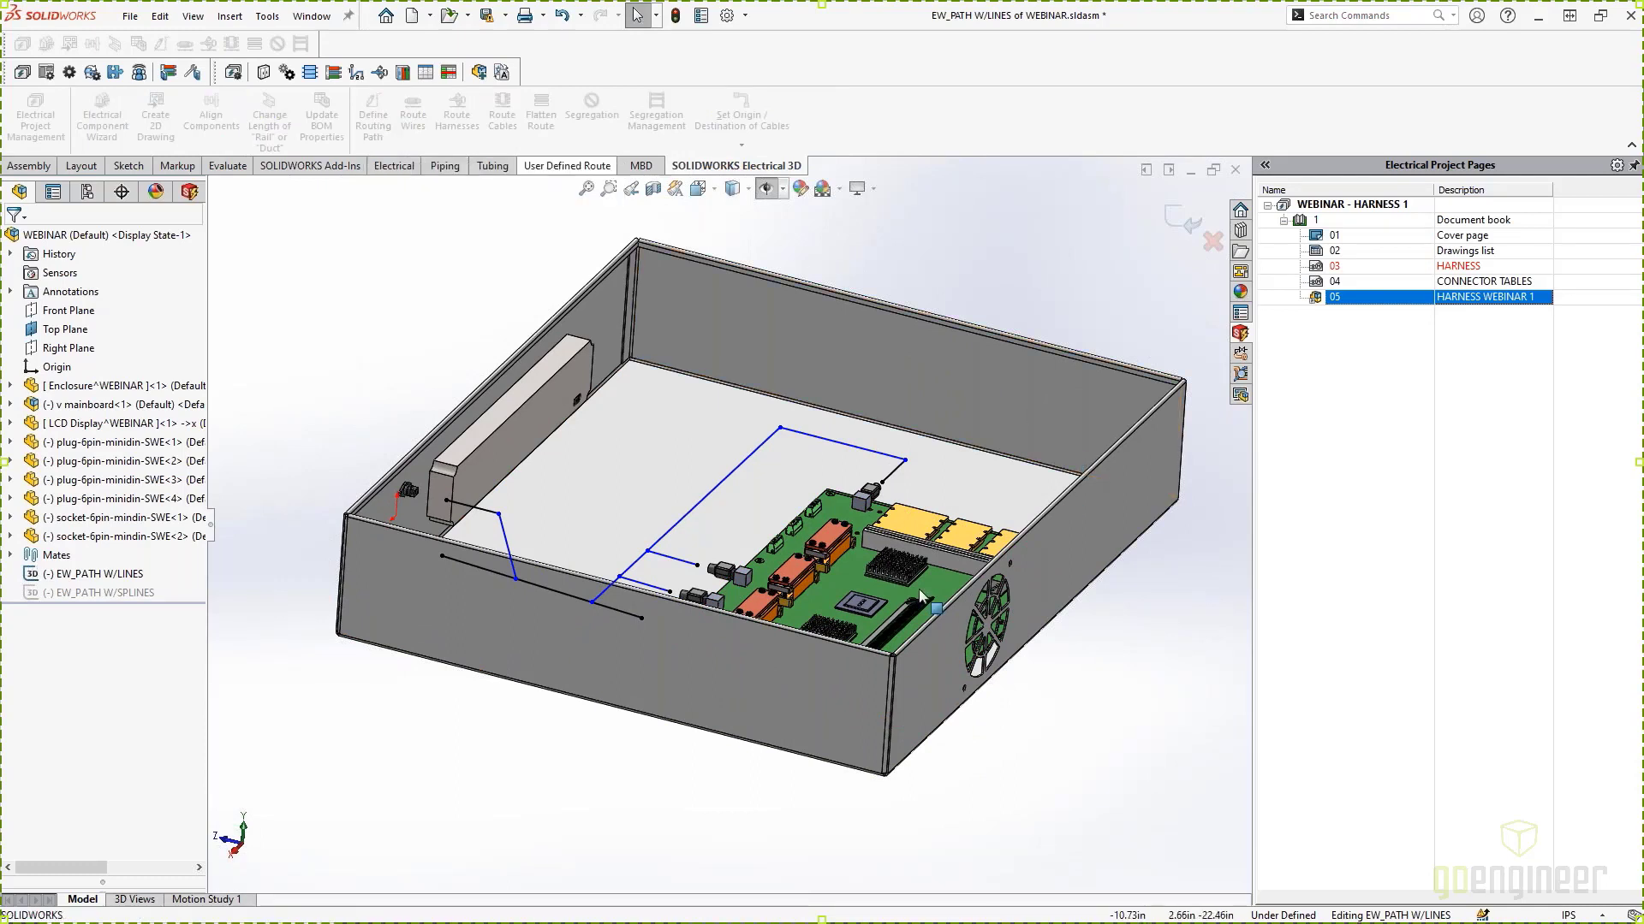
{"action": "middle_click_drag", "start_coordinate": [770, 609], "coordinate": [702, 601]}
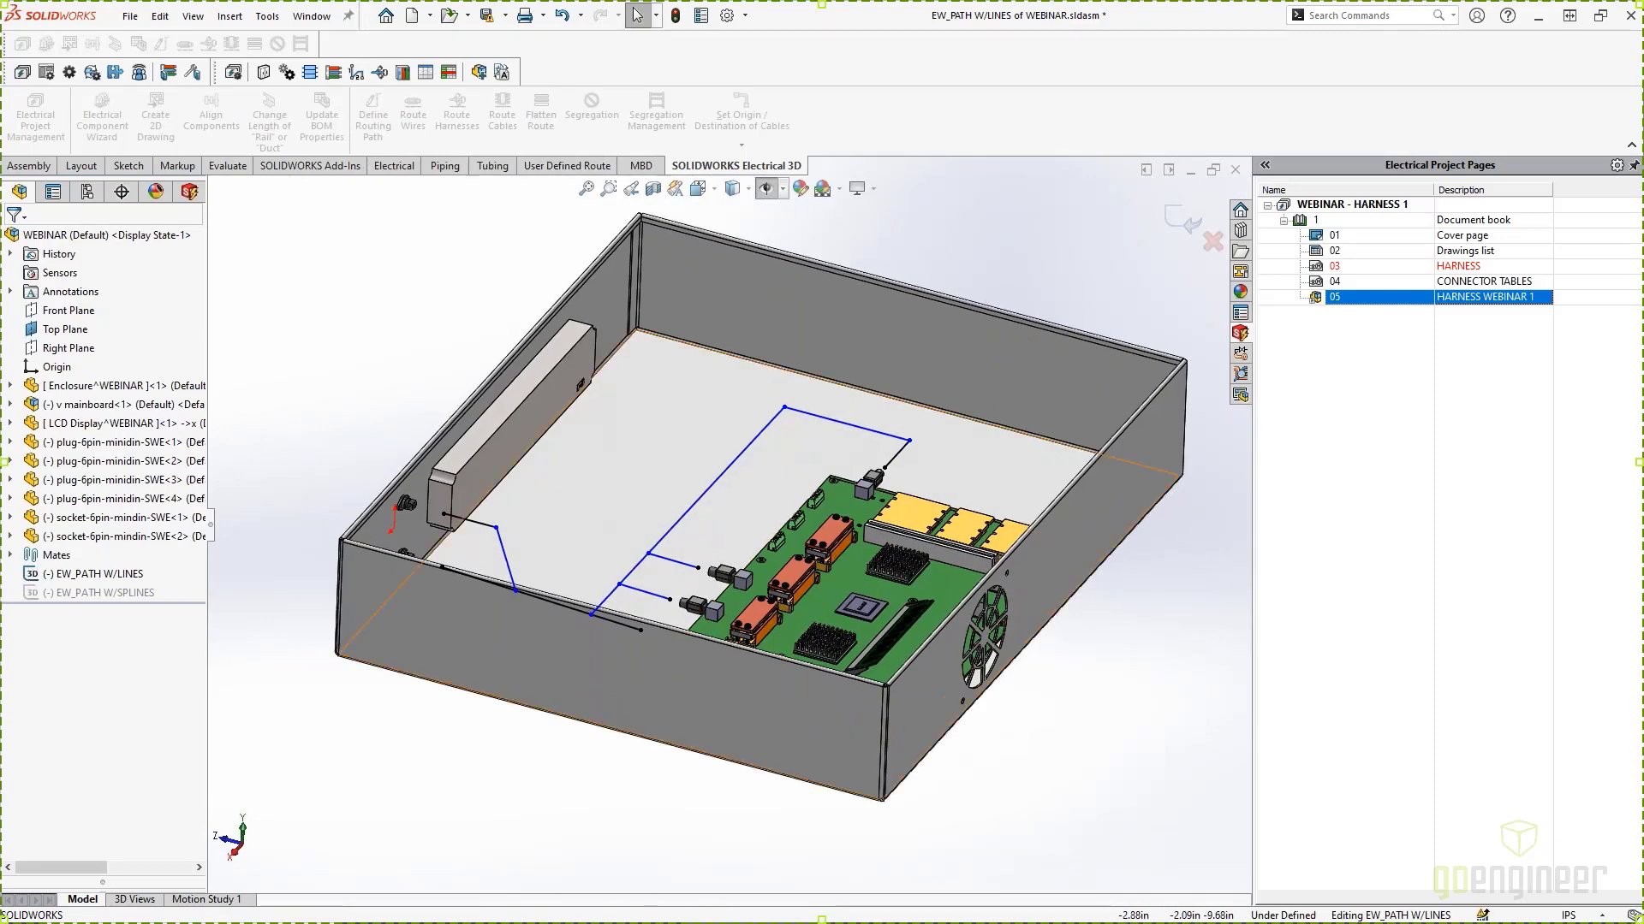
{"action": "scroll", "coordinate": [679, 604], "scroll_direction": "up", "scroll_amount": 5}
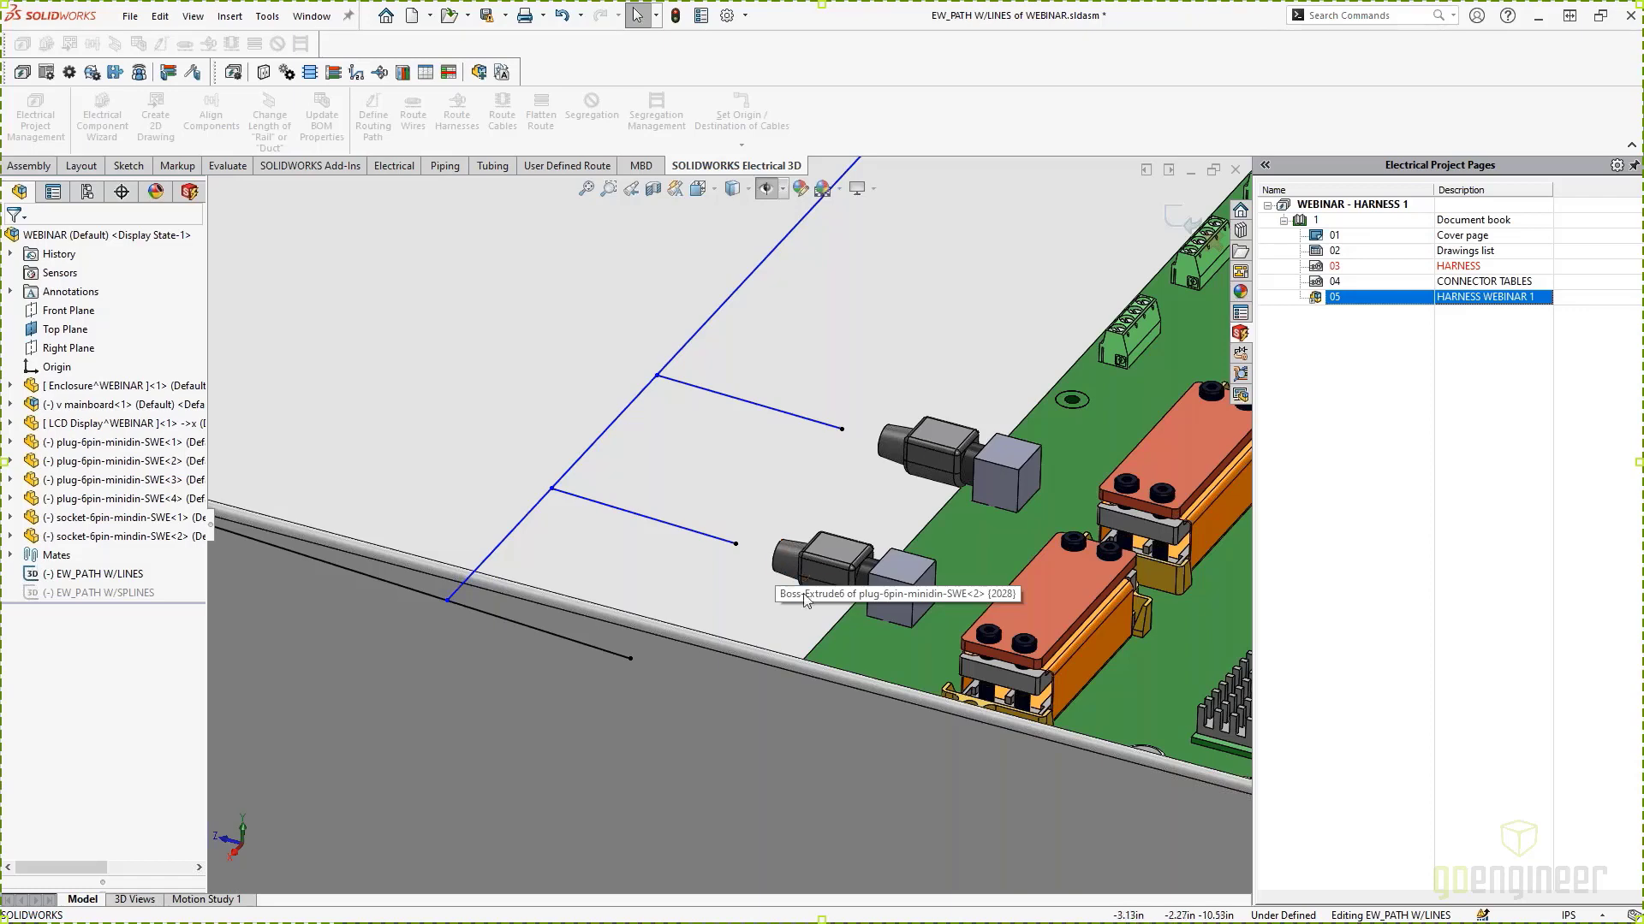
{"action": "scroll", "coordinate": [884, 452], "scroll_direction": "down", "scroll_amount": 6}
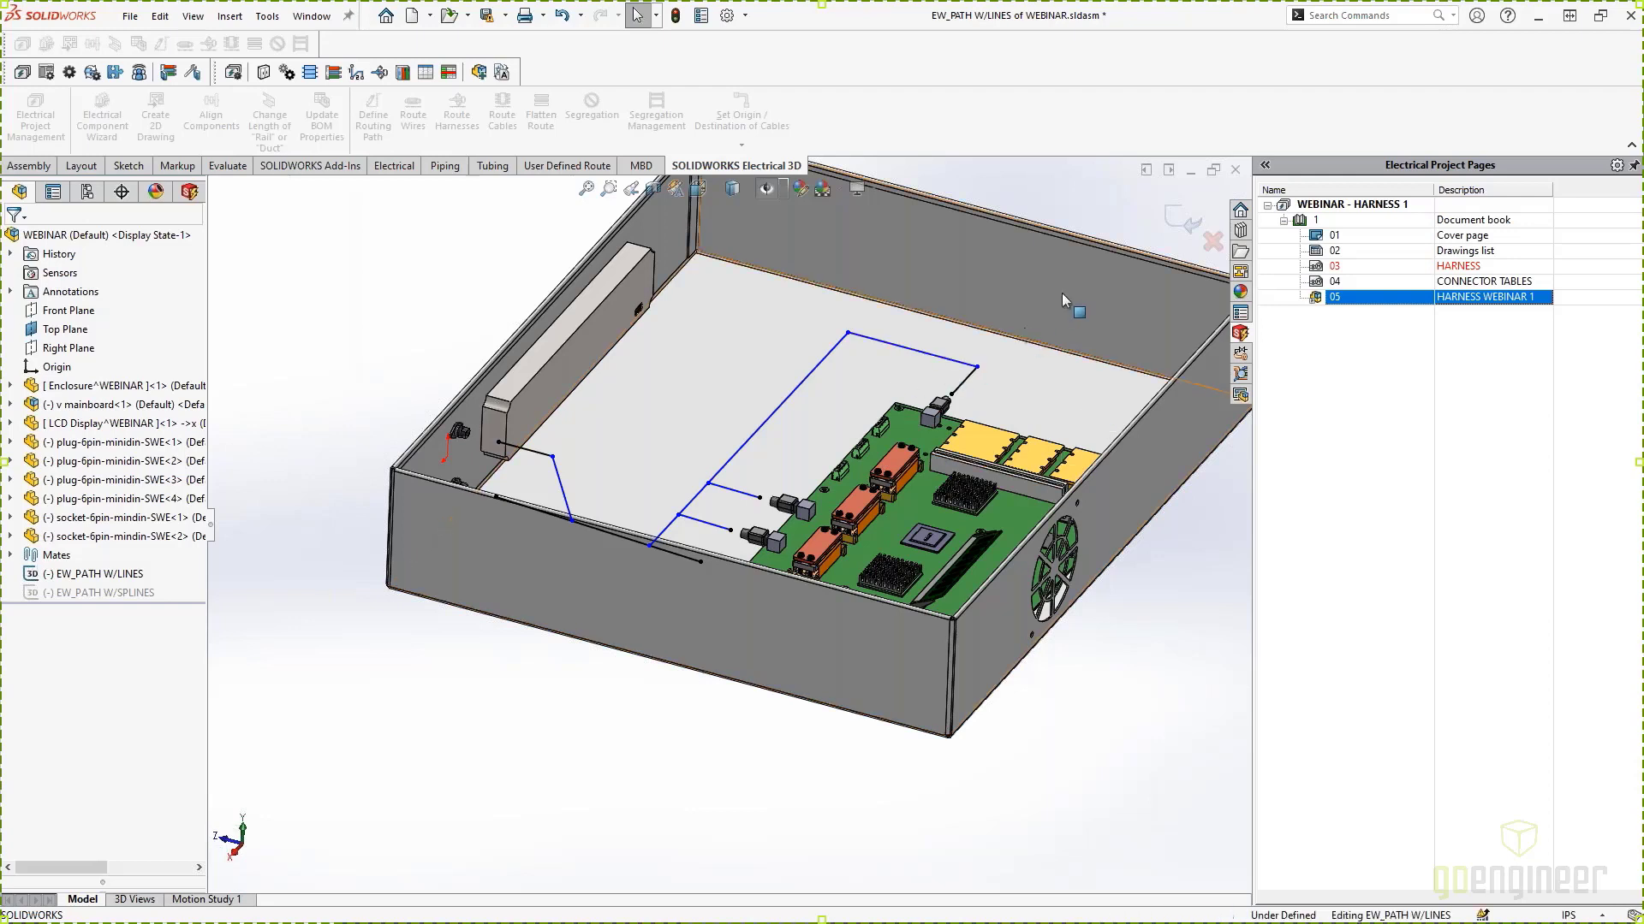
{"action": "left_click", "coordinate": [1182, 220]}
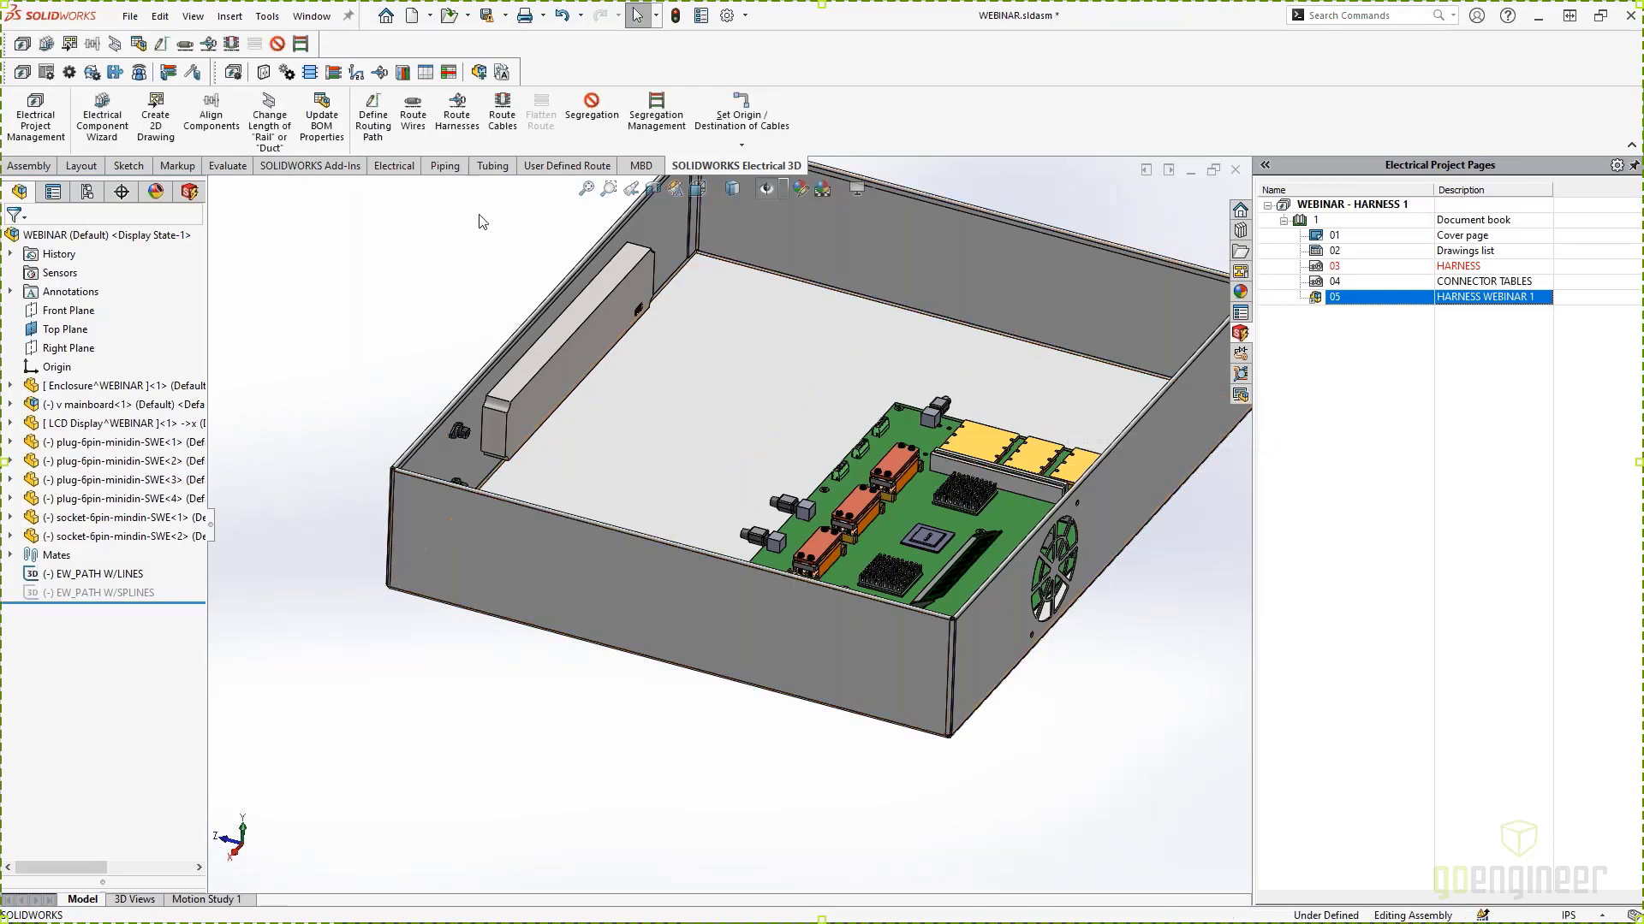
Step: Route all harnesses using splines along the EW_PATH W/LINES routing path
{"action": "left_click", "coordinate": [453, 130]}
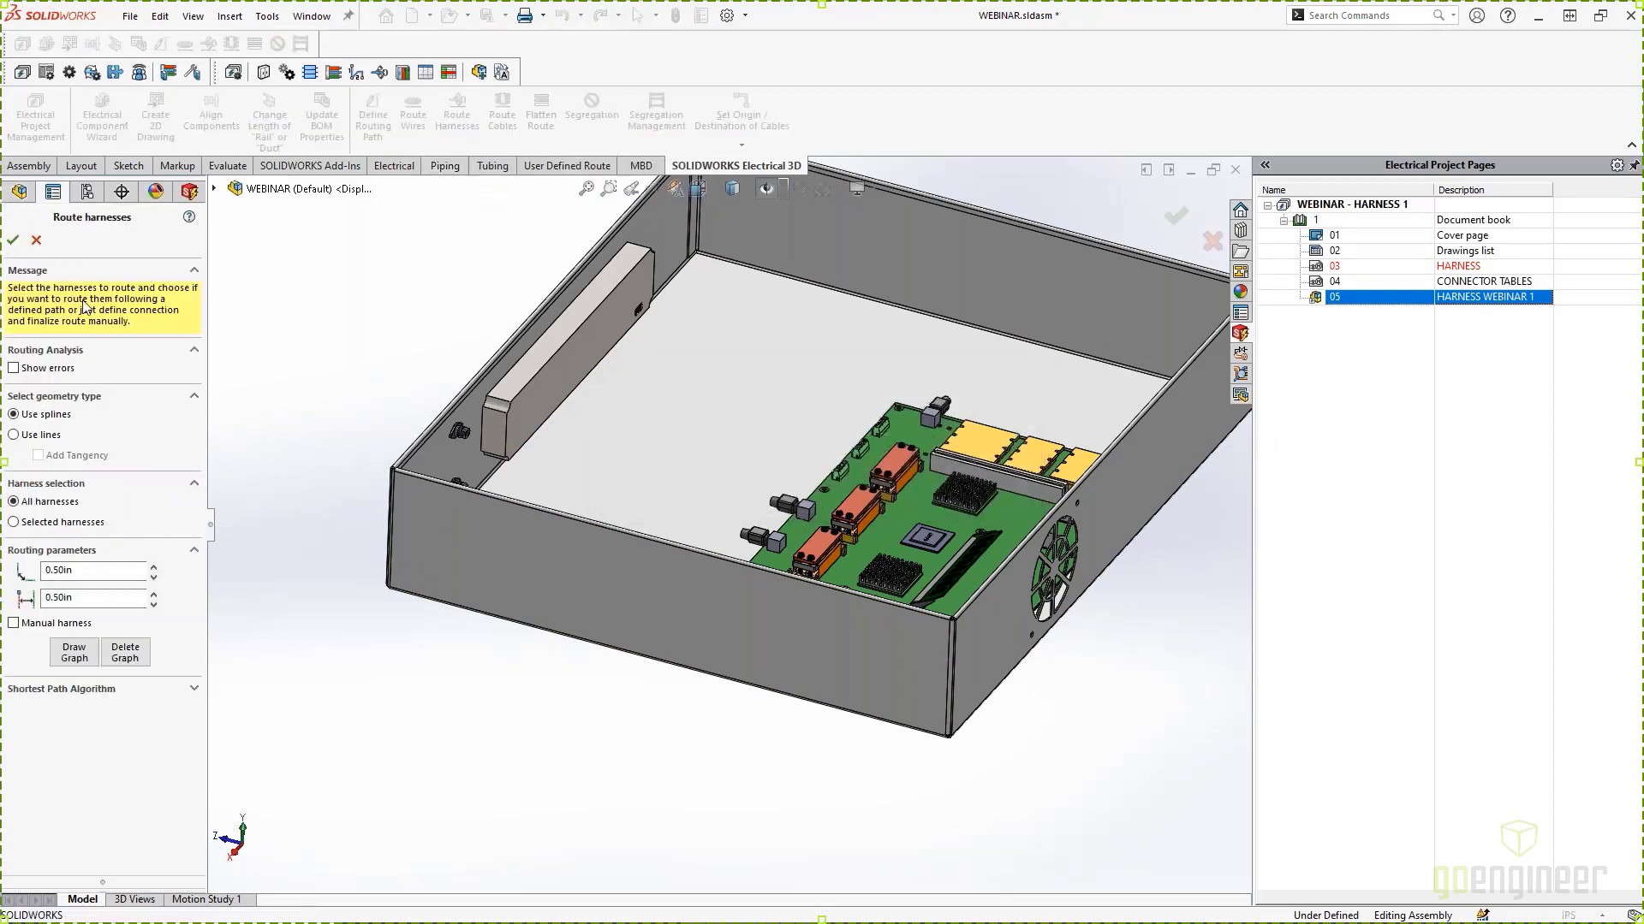
{"action": "left_click", "coordinate": [13, 241]}
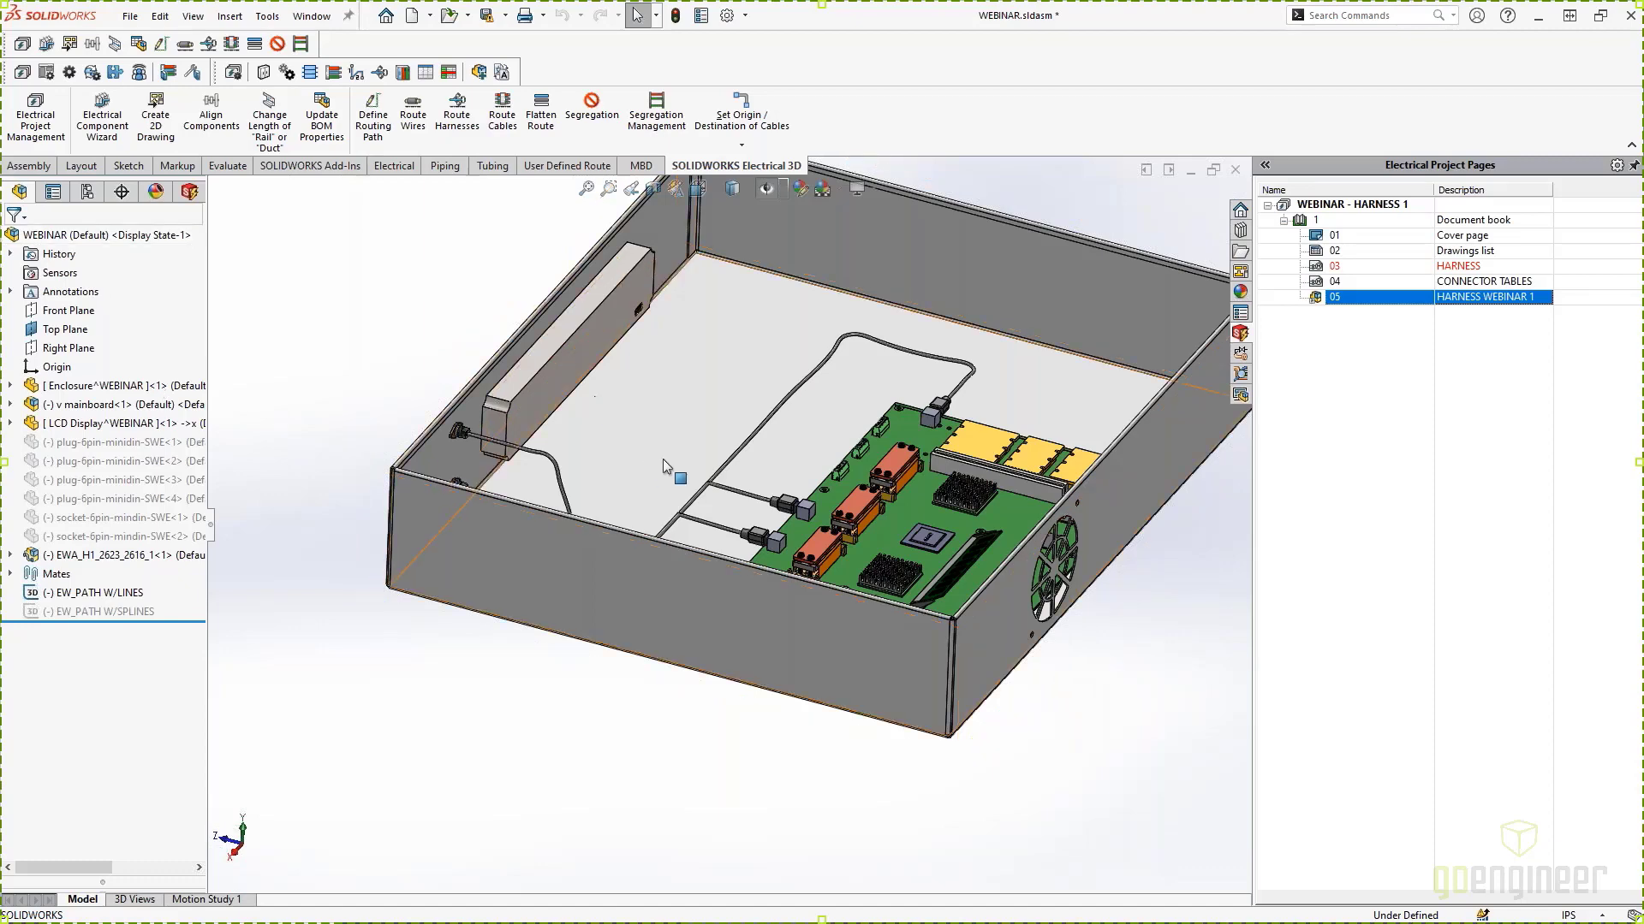
{"action": "scroll", "coordinate": [584, 497], "scroll_direction": "down", "scroll_amount": 5}
{"action": "scroll", "coordinate": [583, 496], "scroll_direction": "up", "scroll_amount": 5}
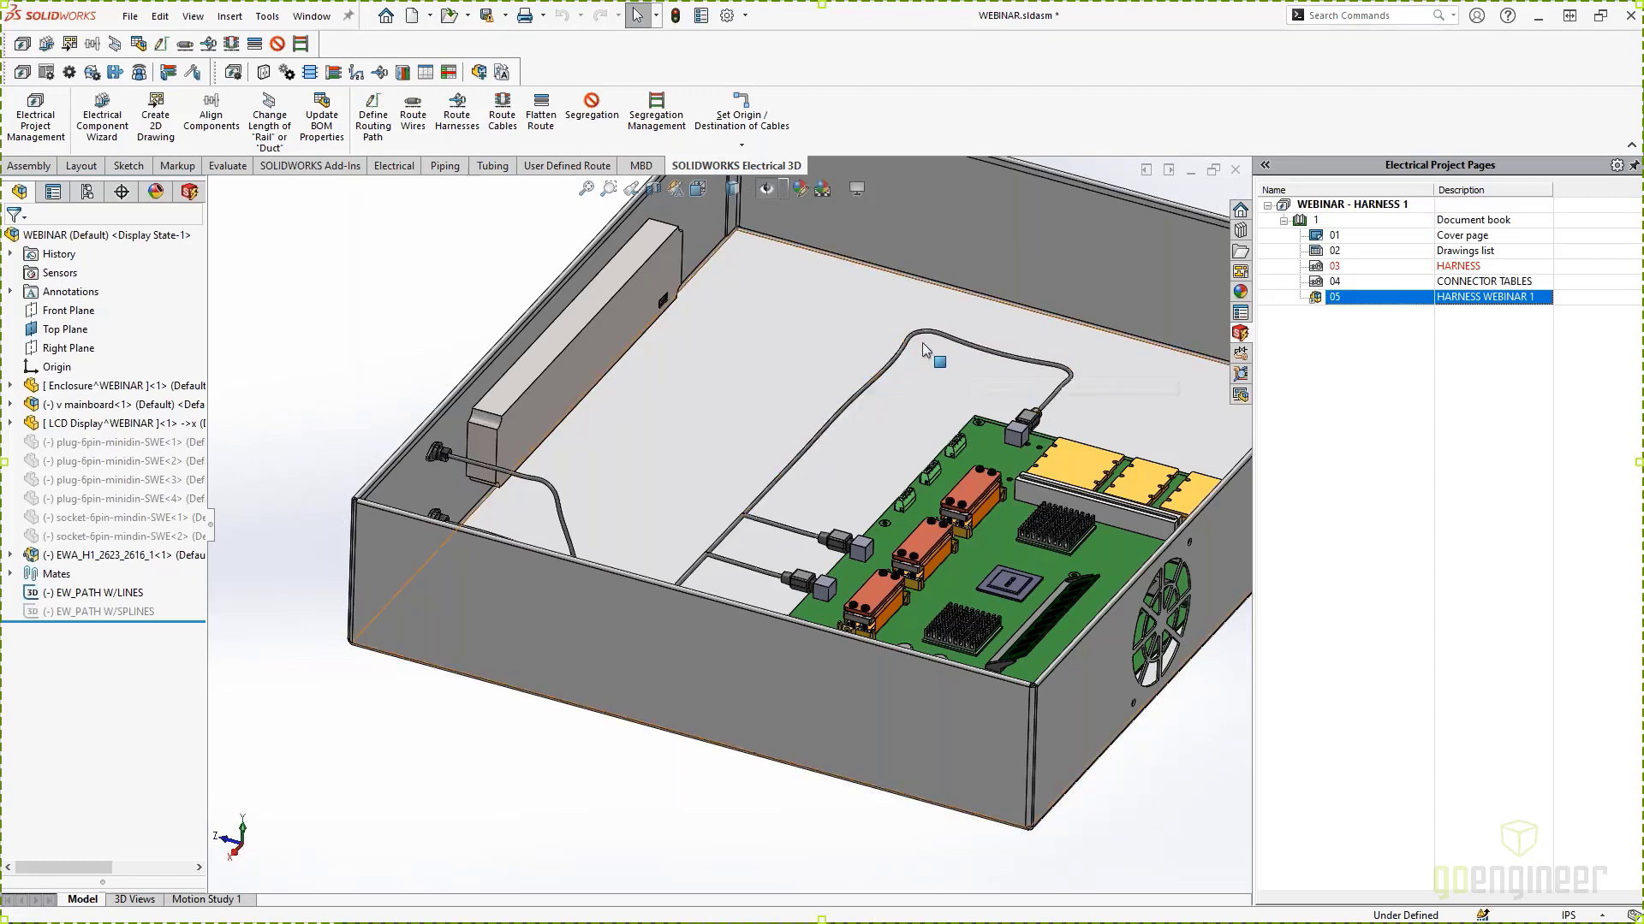
Step: Select the EW_PATH W/LINES sketch and compare its lines with the routed harness around the bends
{"action": "left_click", "coordinate": [85, 592]}
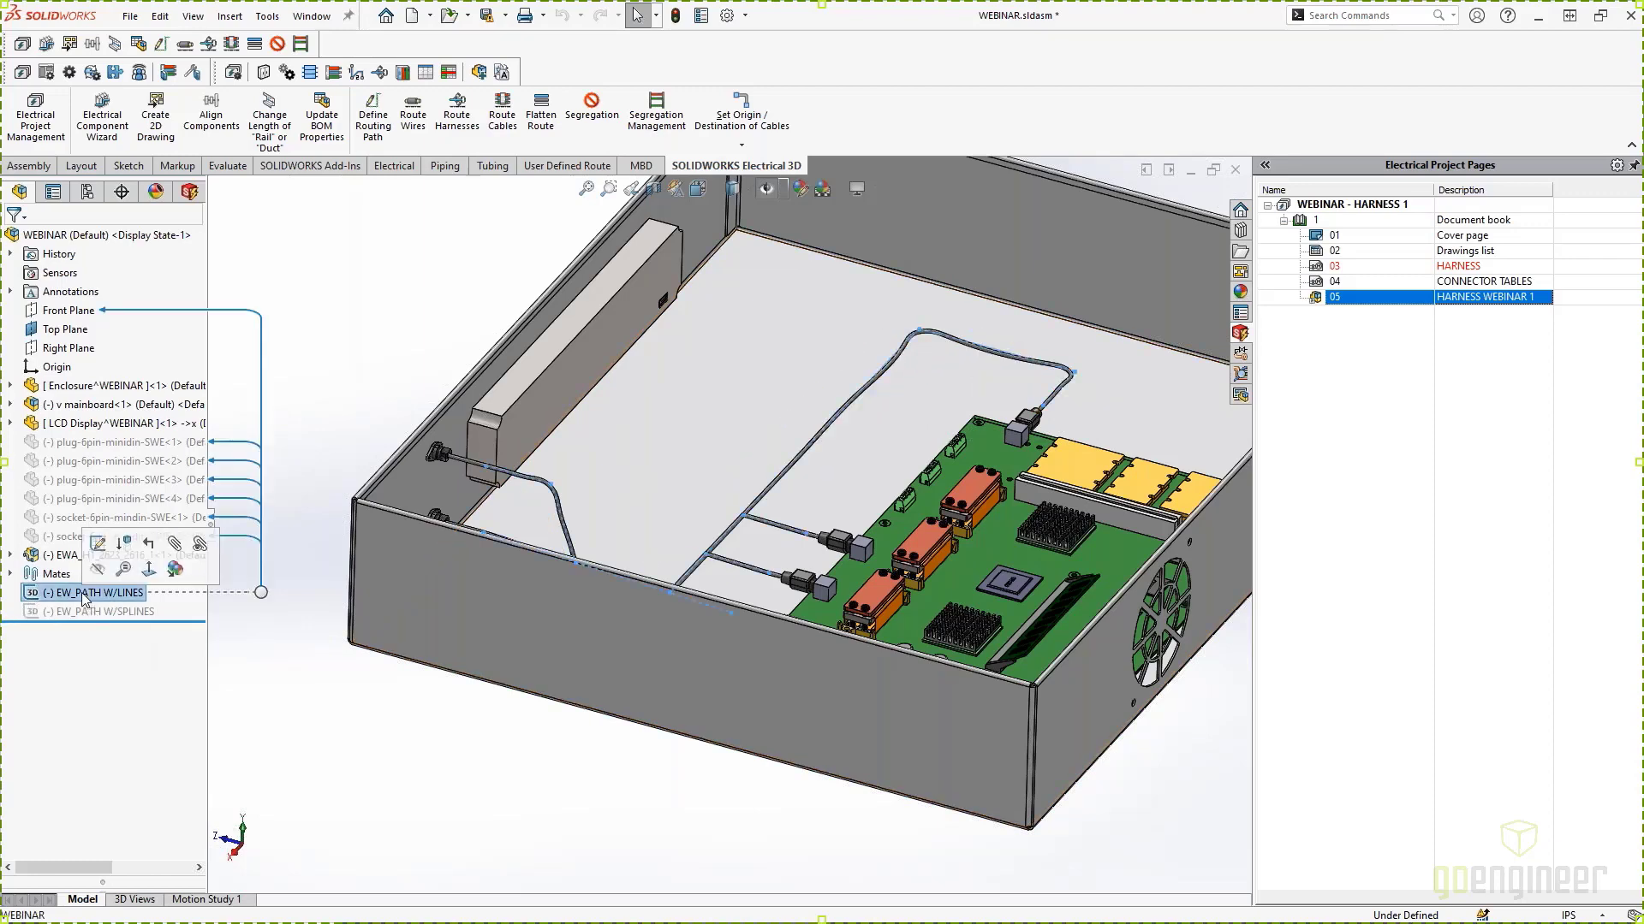
{"action": "scroll", "coordinate": [917, 351], "scroll_direction": "down", "scroll_amount": 2}
{"action": "scroll", "coordinate": [918, 352], "scroll_direction": "down", "scroll_amount": 3}
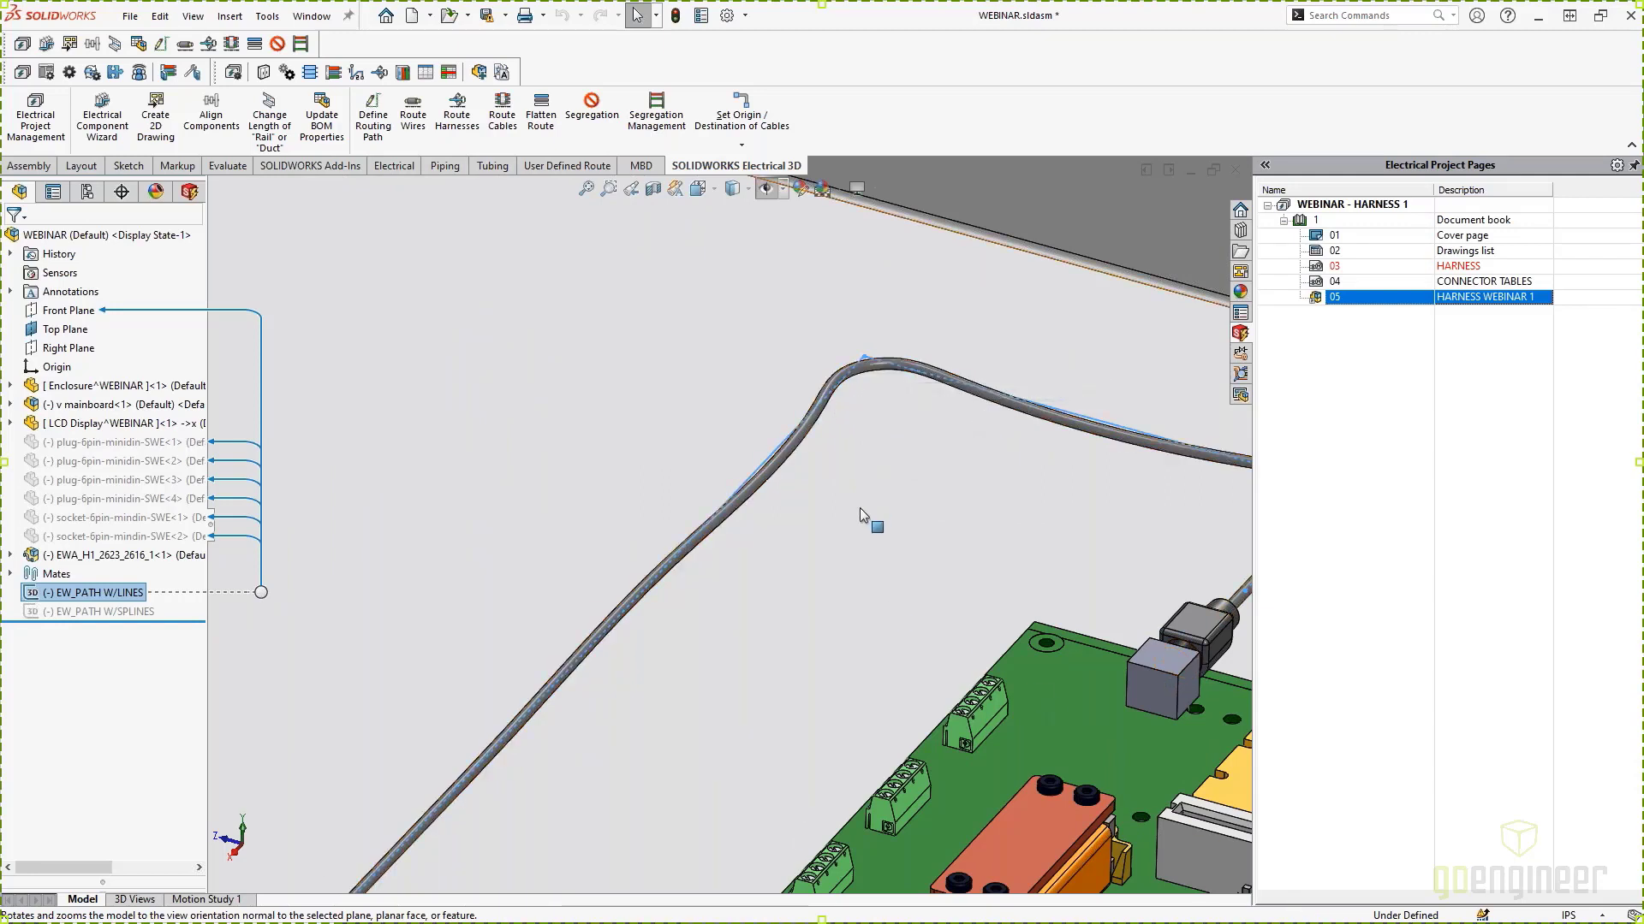
{"action": "scroll", "coordinate": [860, 510], "scroll_direction": "up", "scroll_amount": 3}
{"action": "scroll", "coordinate": [857, 512], "scroll_direction": "up", "scroll_amount": 2}
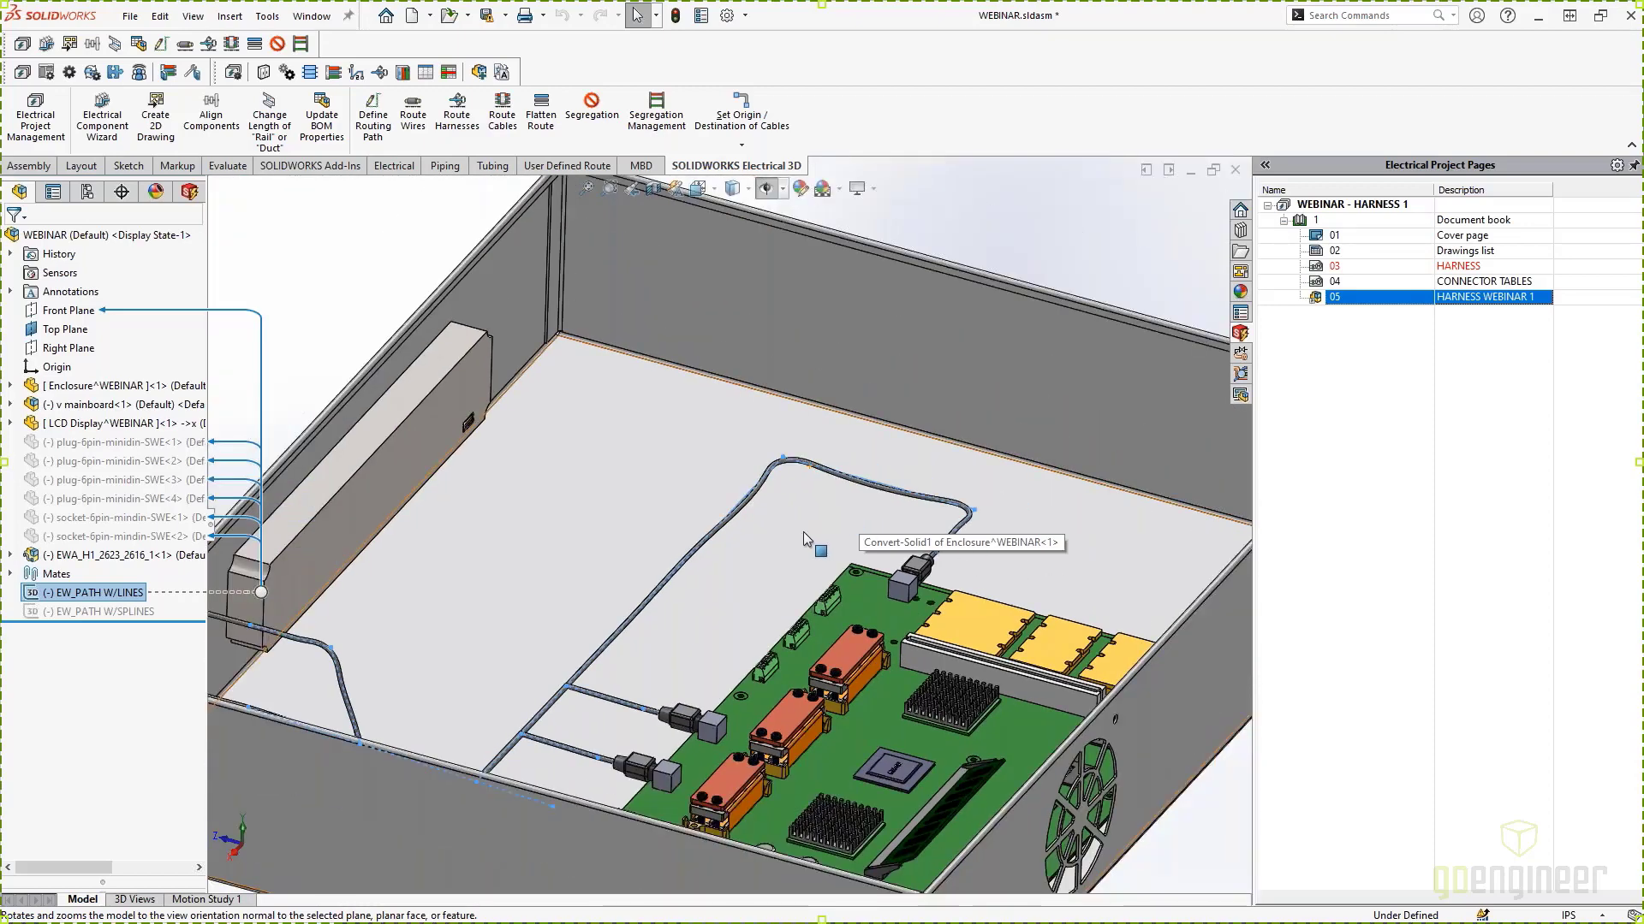
{"action": "scroll", "coordinate": [761, 583], "scroll_direction": "up", "scroll_amount": 3}
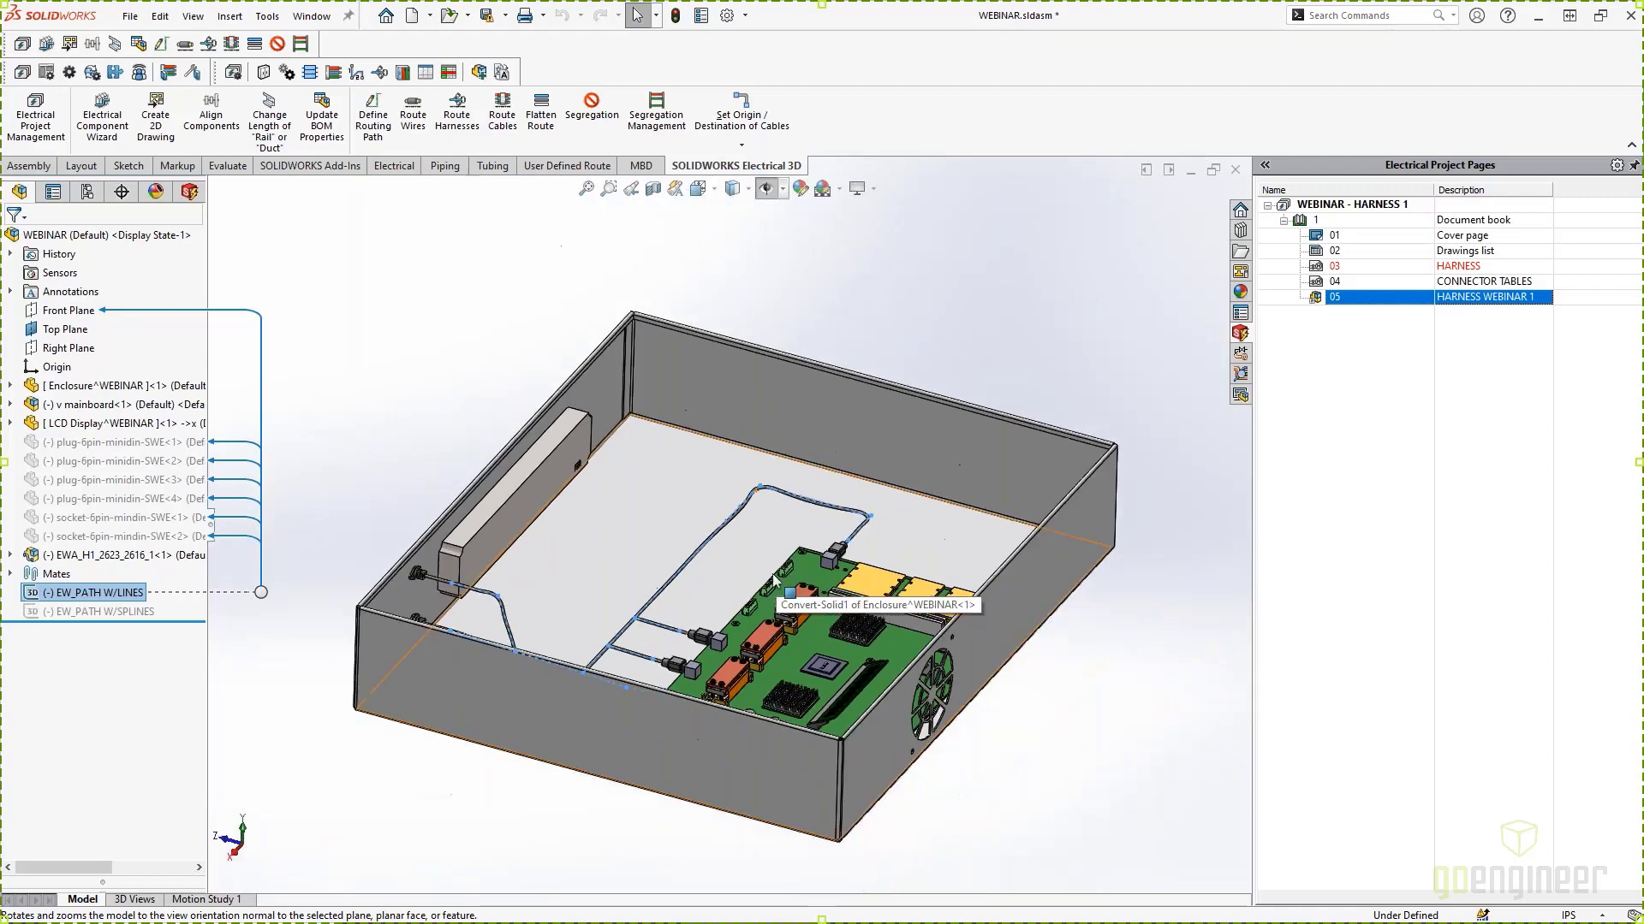
Step: Delete the routed harness assembly EWA_H1_2623_2616_1 from the WEBINAR assembly
{"action": "middle_click_drag", "start_coordinate": [761, 583], "coordinate": [568, 678]}
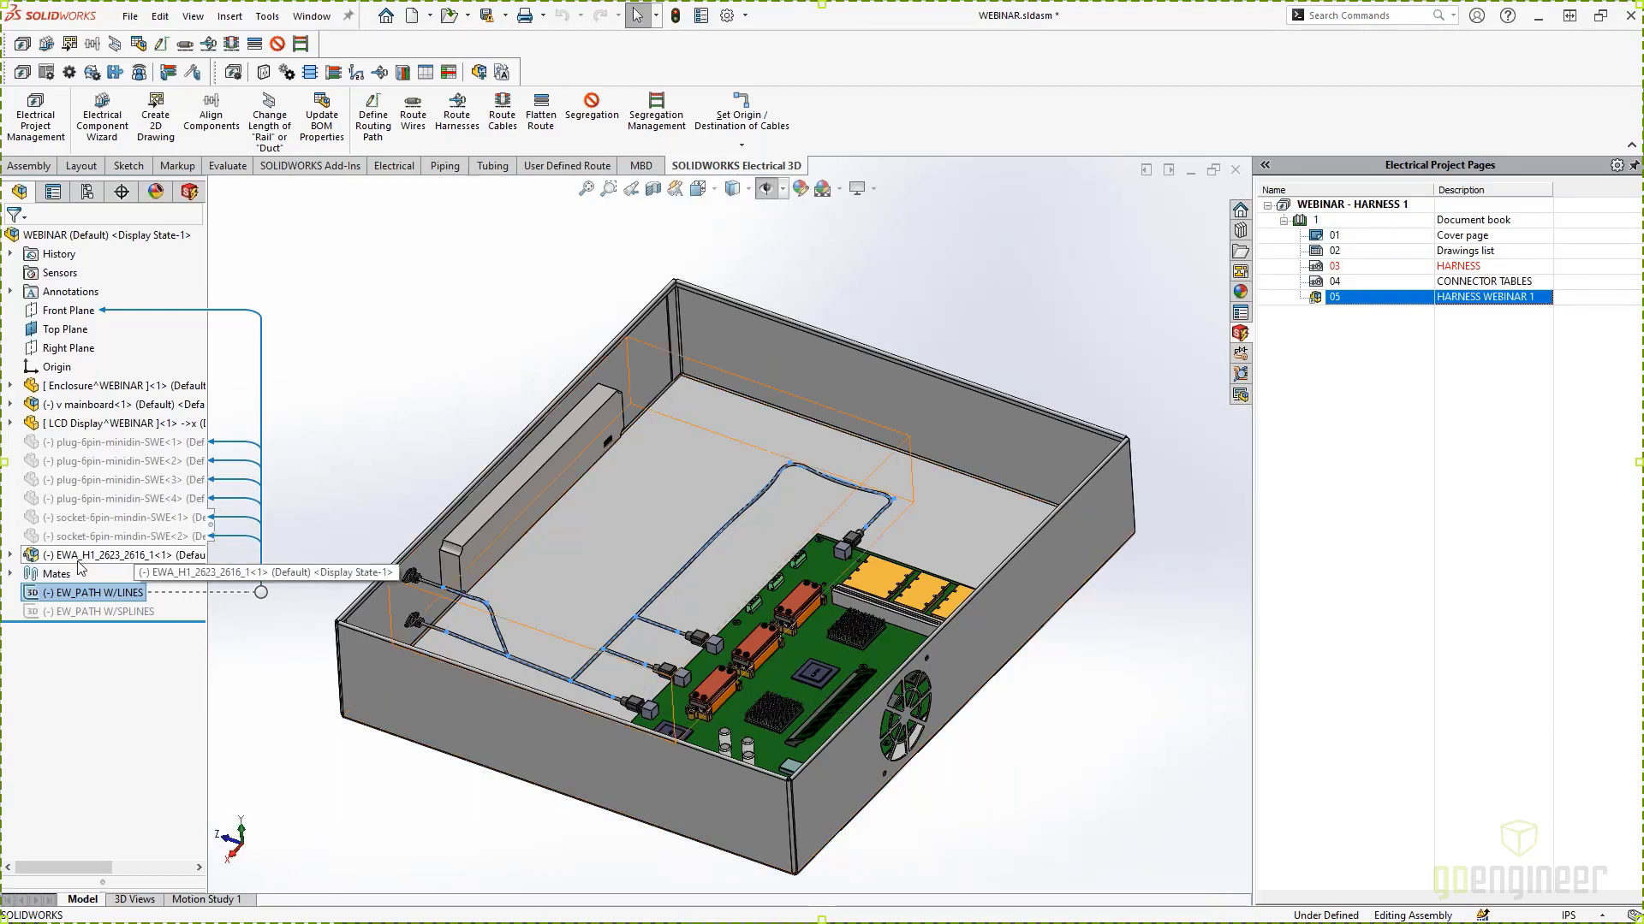
{"action": "left_click", "coordinate": [40, 561]}
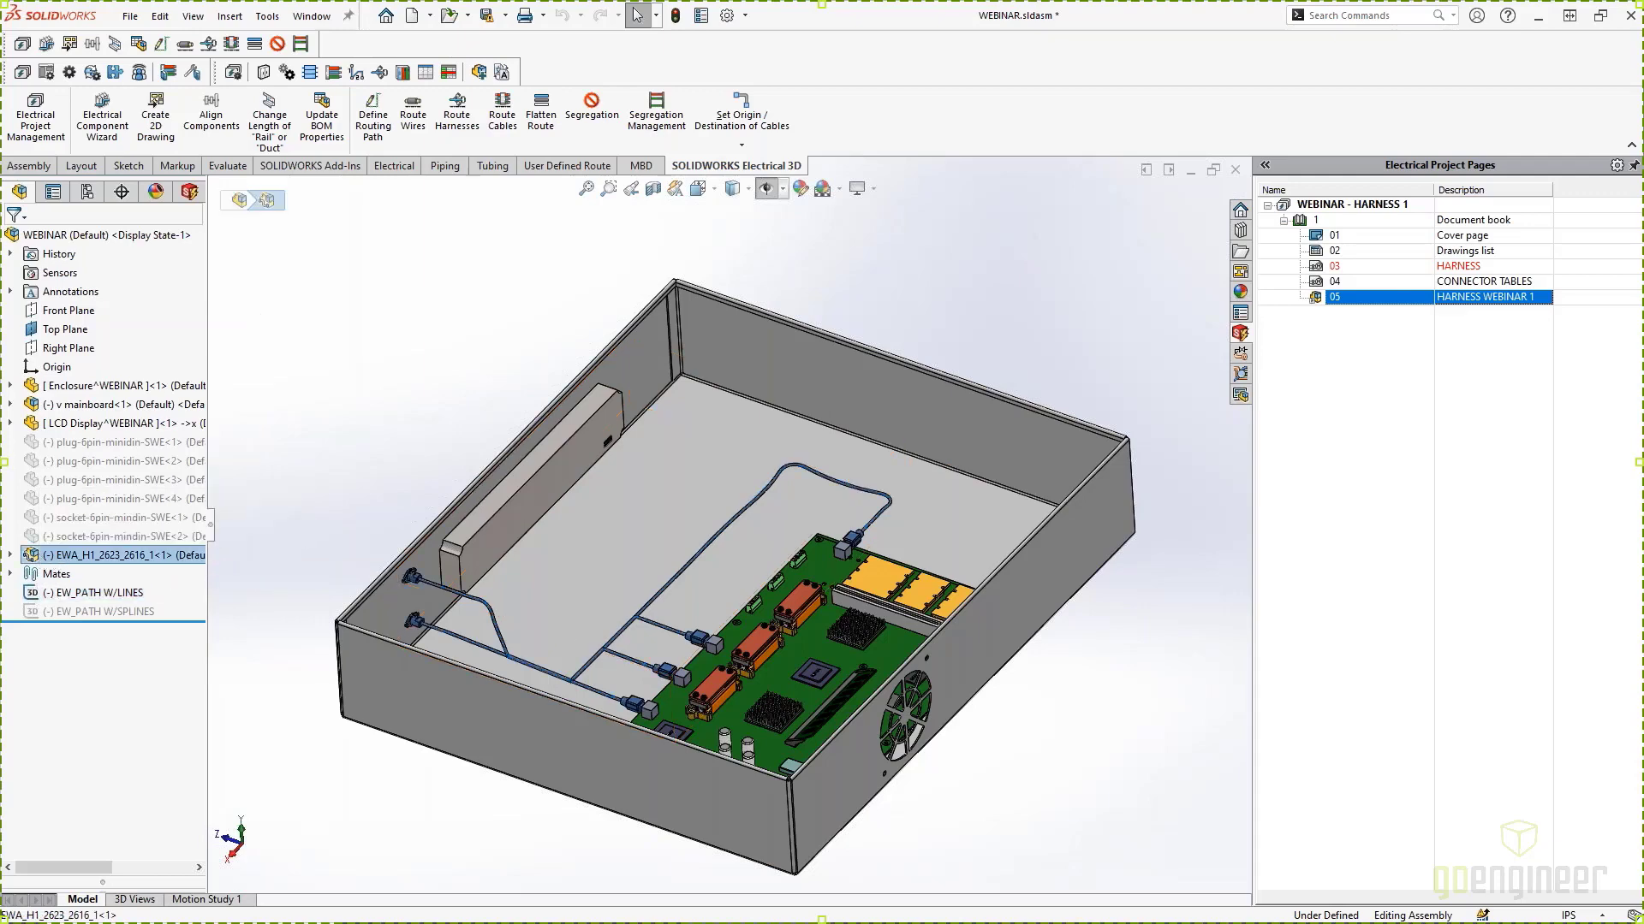
{"action": "key", "text": "Delete"}
{"action": "key", "text": "Return"}
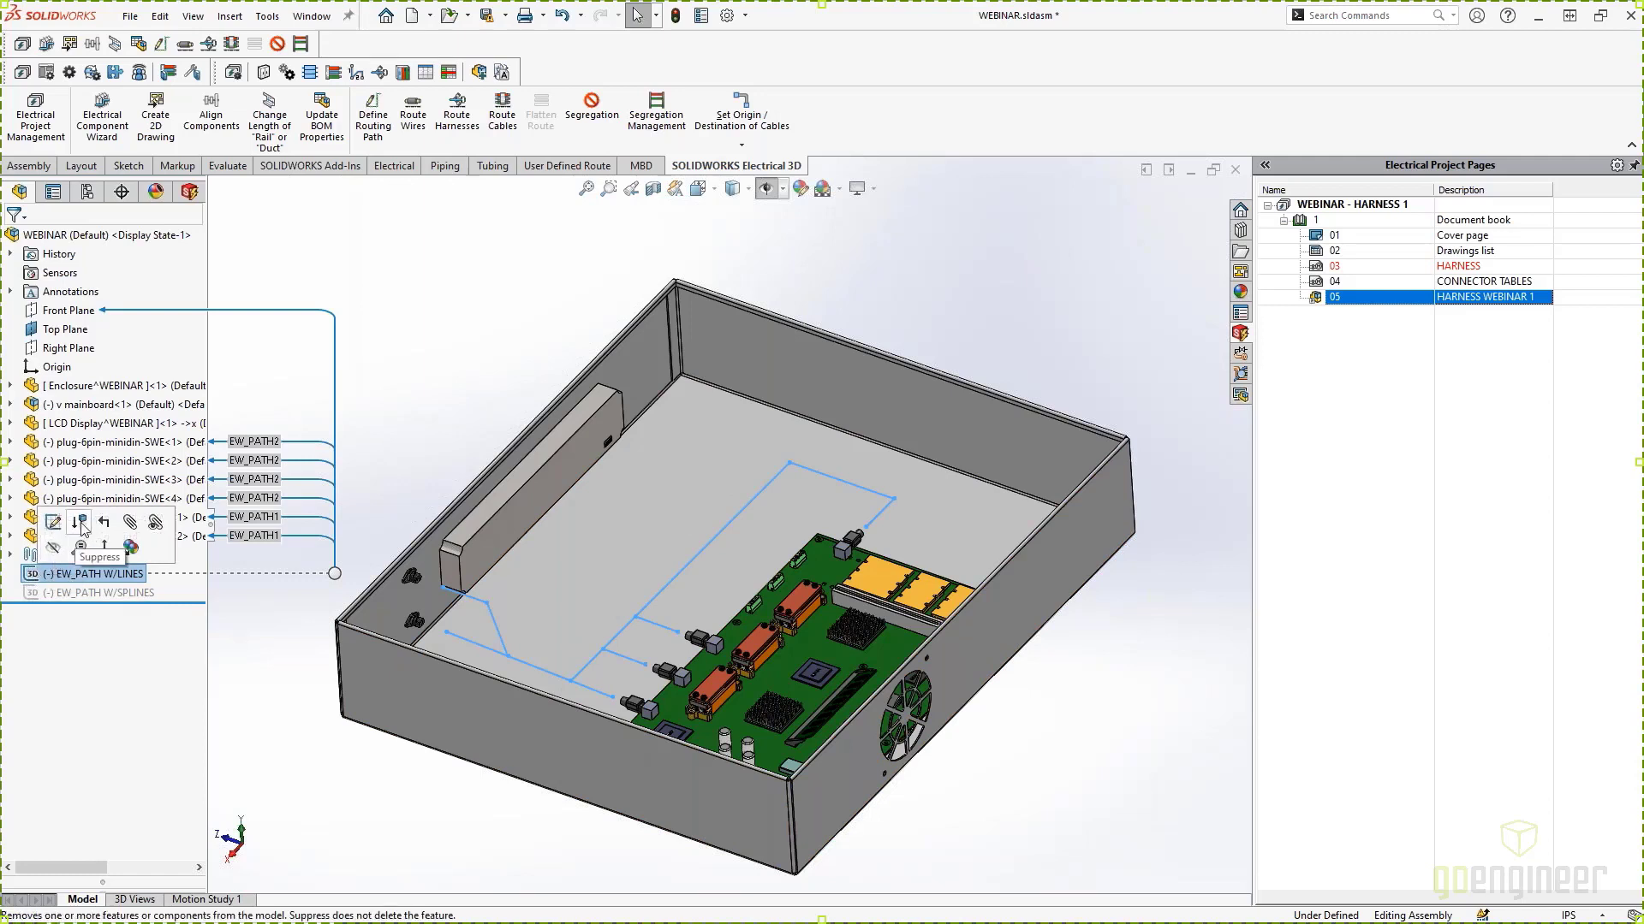
Step: Suppress the EW_PATH W/LINES sketch and unsuppress the EW_PATH W/SPLINES sketch as the active routing path
{"action": "left_click", "coordinate": [54, 592]}
{"action": "left_click", "coordinate": [89, 571]}
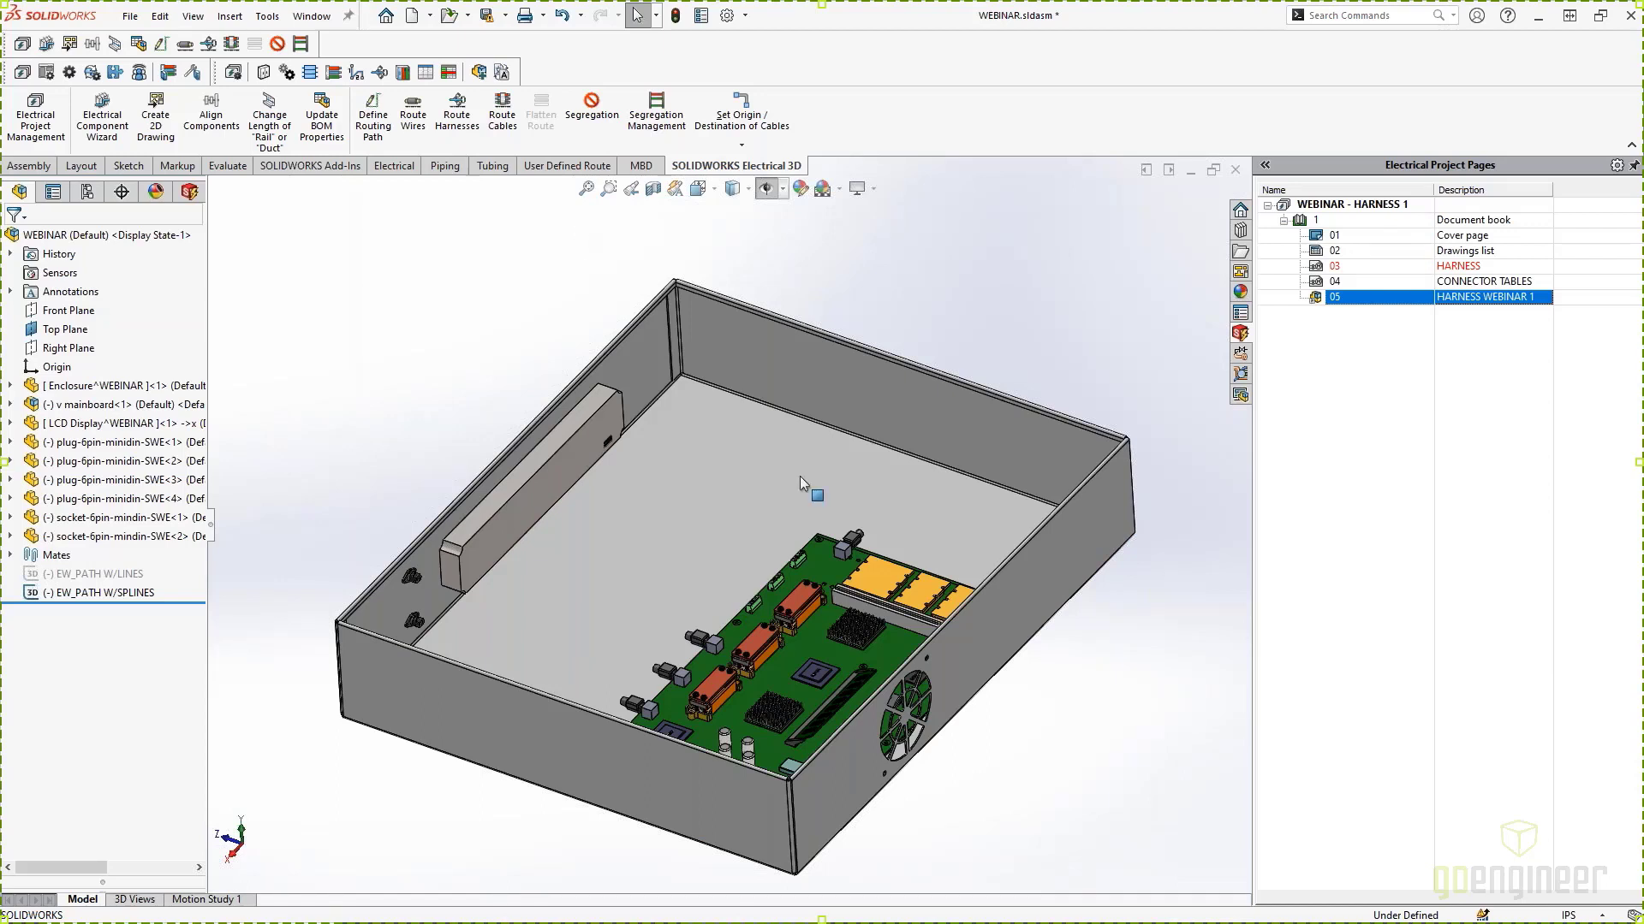
{"action": "left_click", "coordinate": [94, 593]}
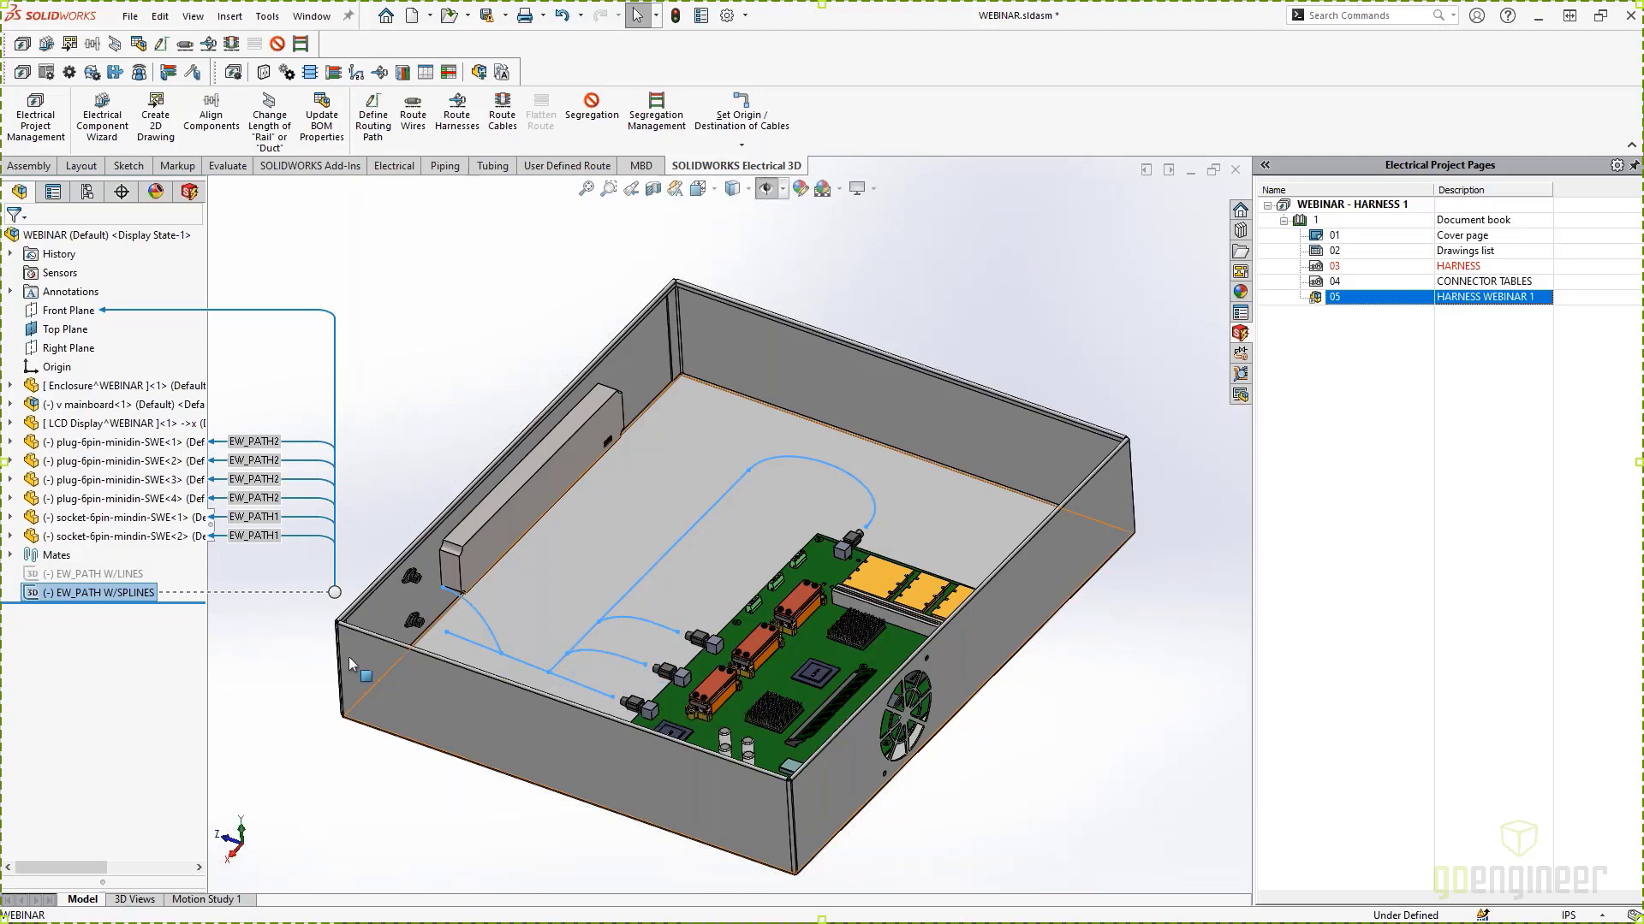
Step: Route the harnesses along the EW_PATH W/SPLINES path and inspect the curved branches near the plug connectors
{"action": "left_click", "coordinate": [456, 116]}
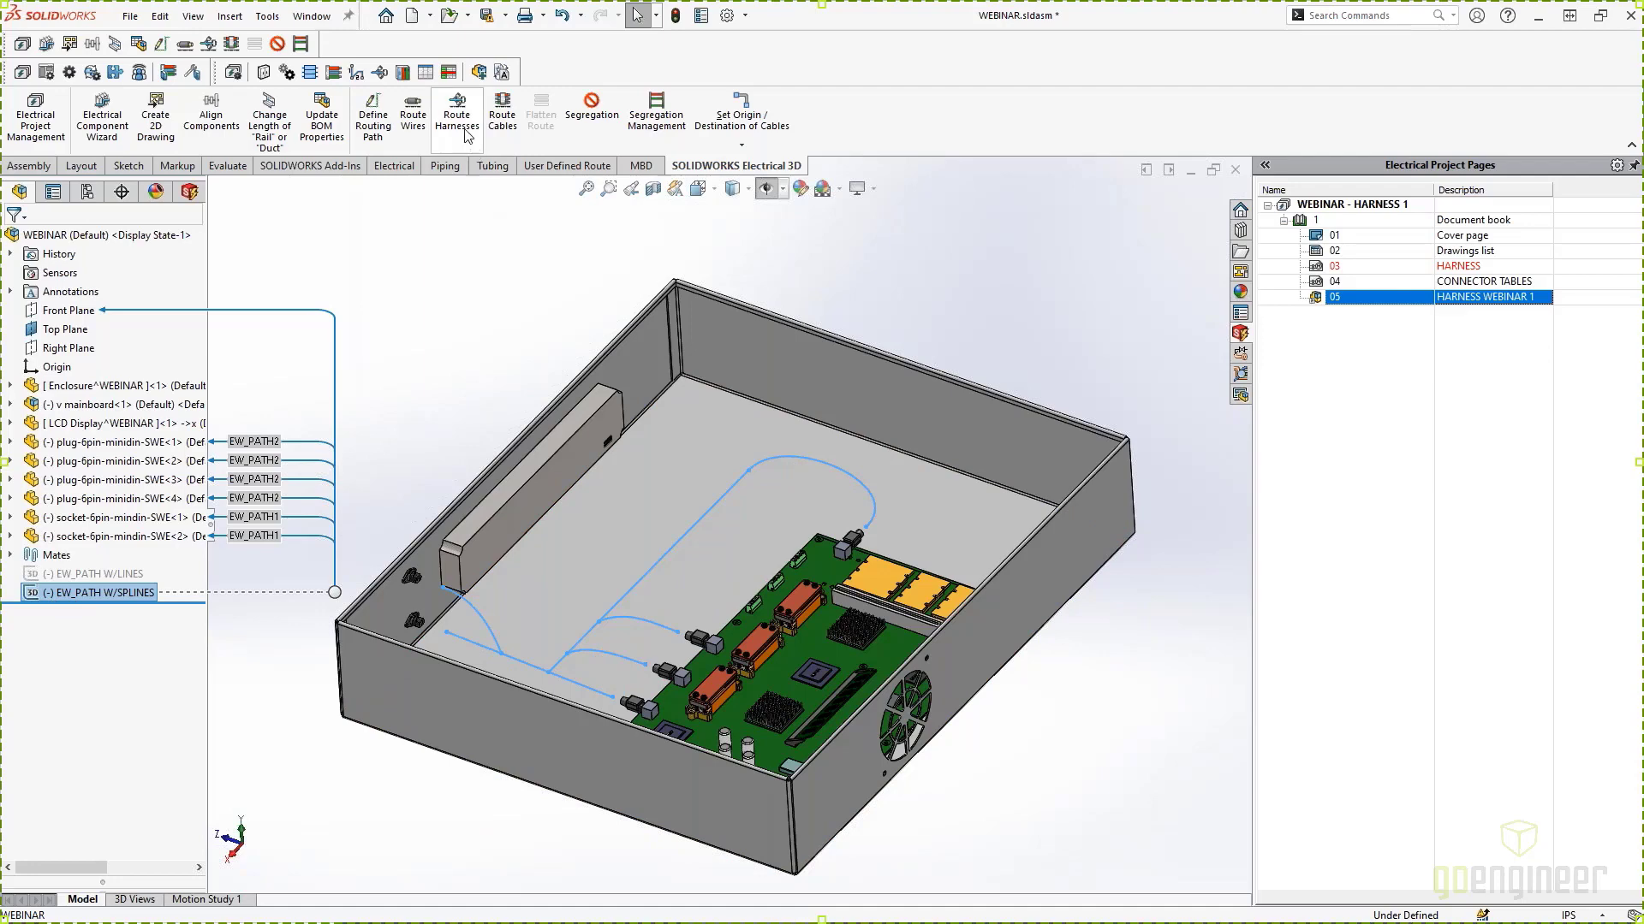
{"action": "key", "text": "Return"}
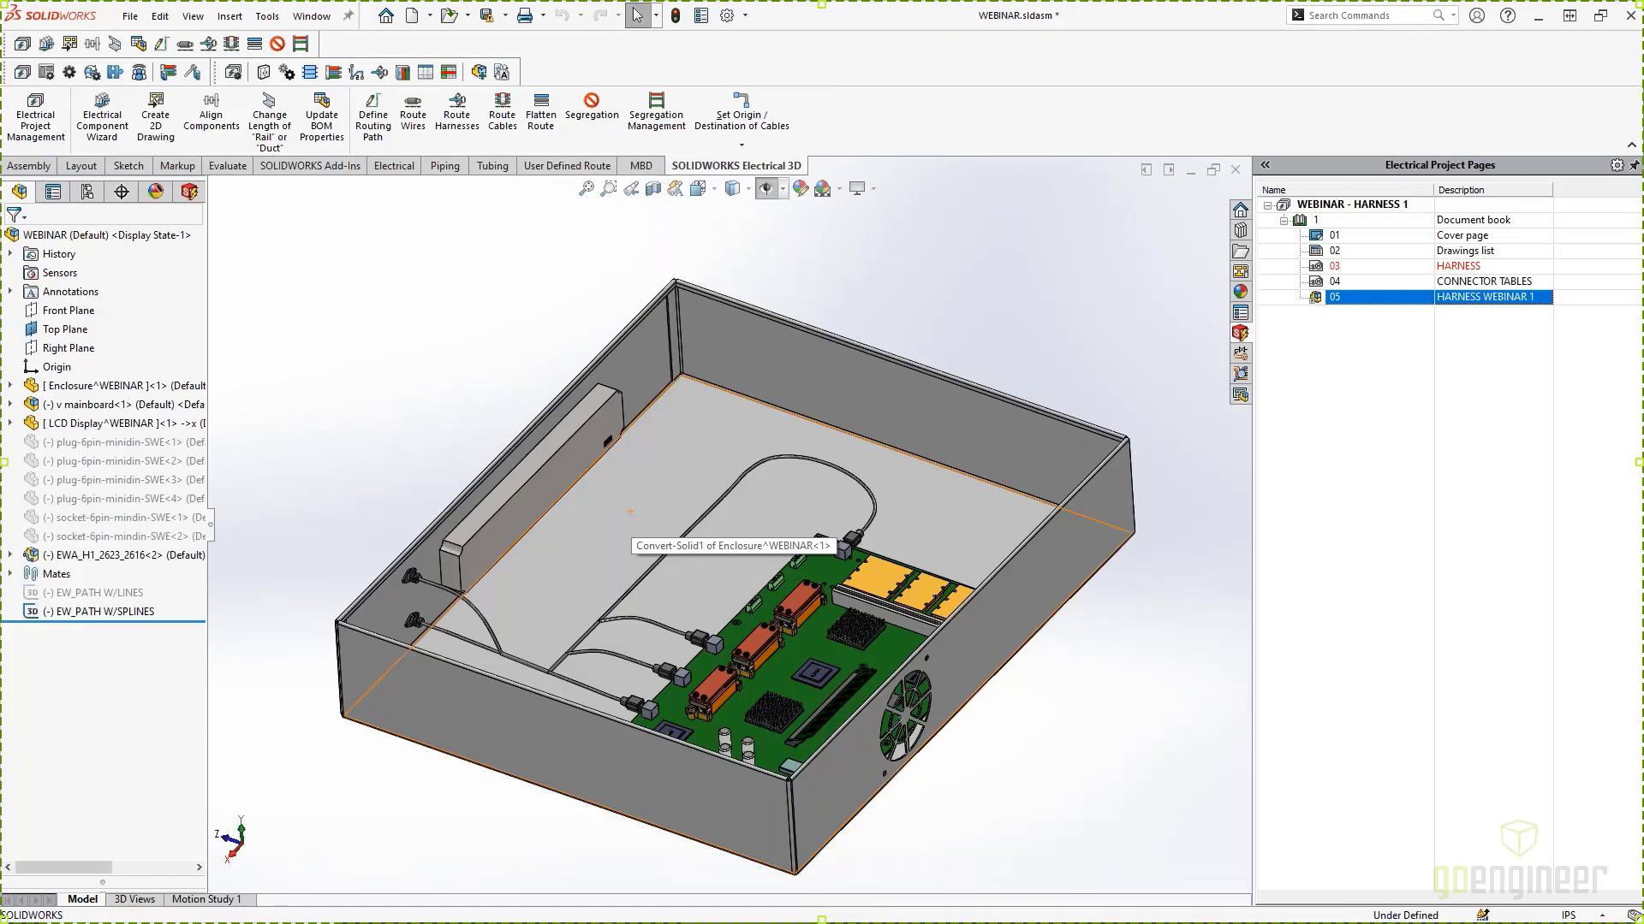
{"action": "scroll", "coordinate": [609, 640], "scroll_direction": "down", "scroll_amount": 6}
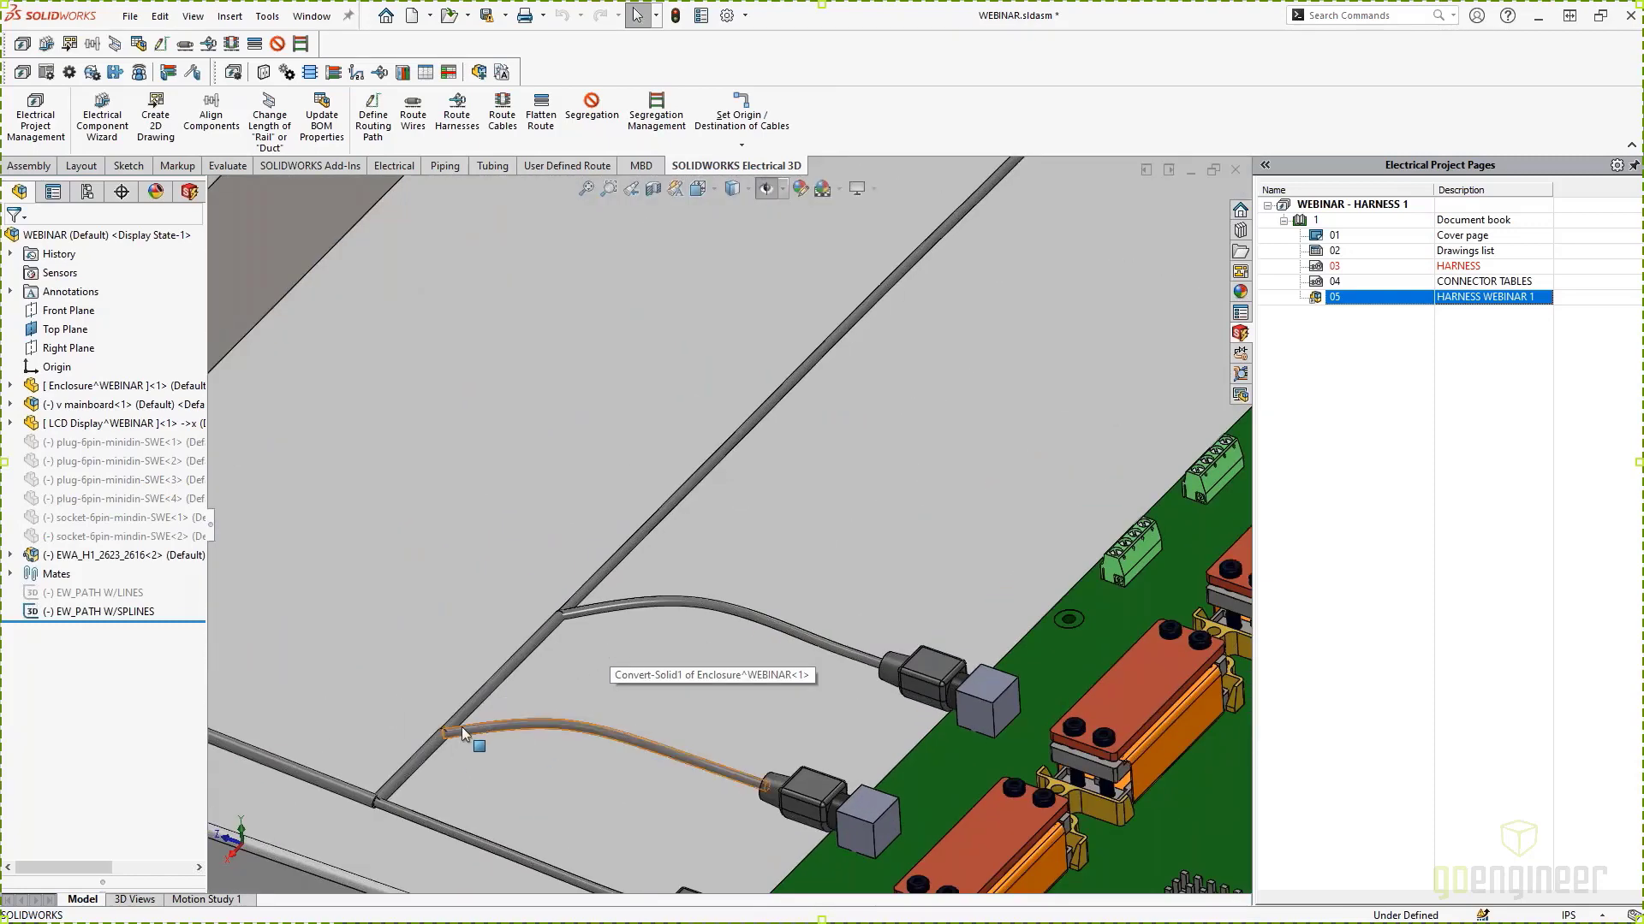
{"action": "scroll", "coordinate": [770, 657], "scroll_direction": "up", "scroll_amount": 5}
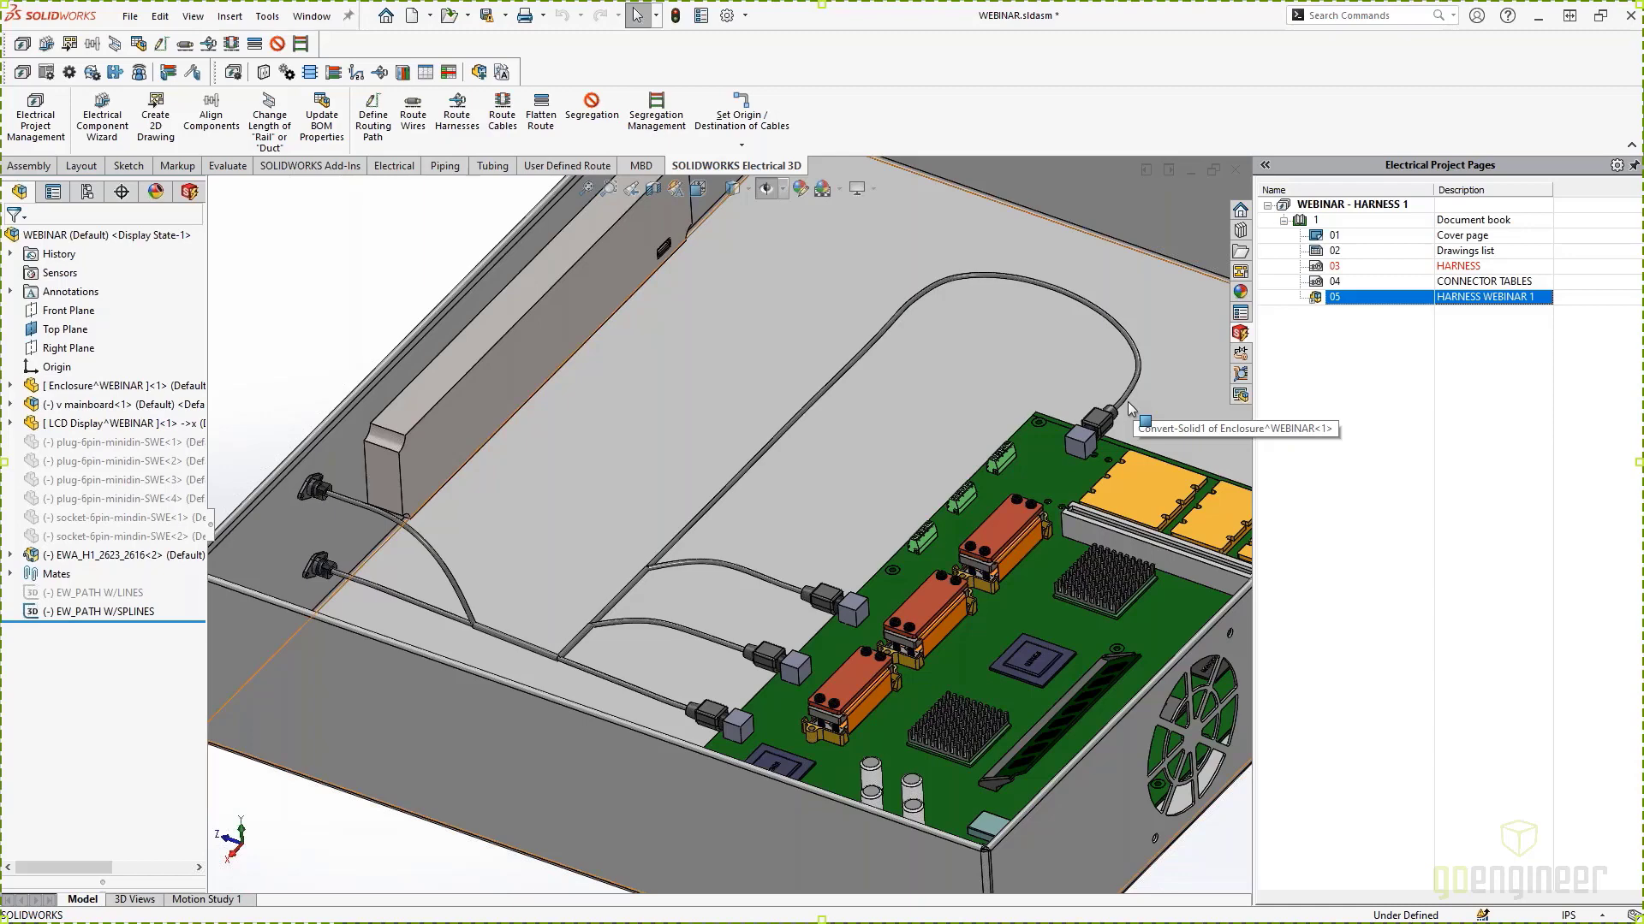
Step: Open the newly routed harness's route for editing from its long looping cable
{"action": "left_click", "coordinate": [704, 519]}
{"action": "right_click", "coordinate": [704, 519]}
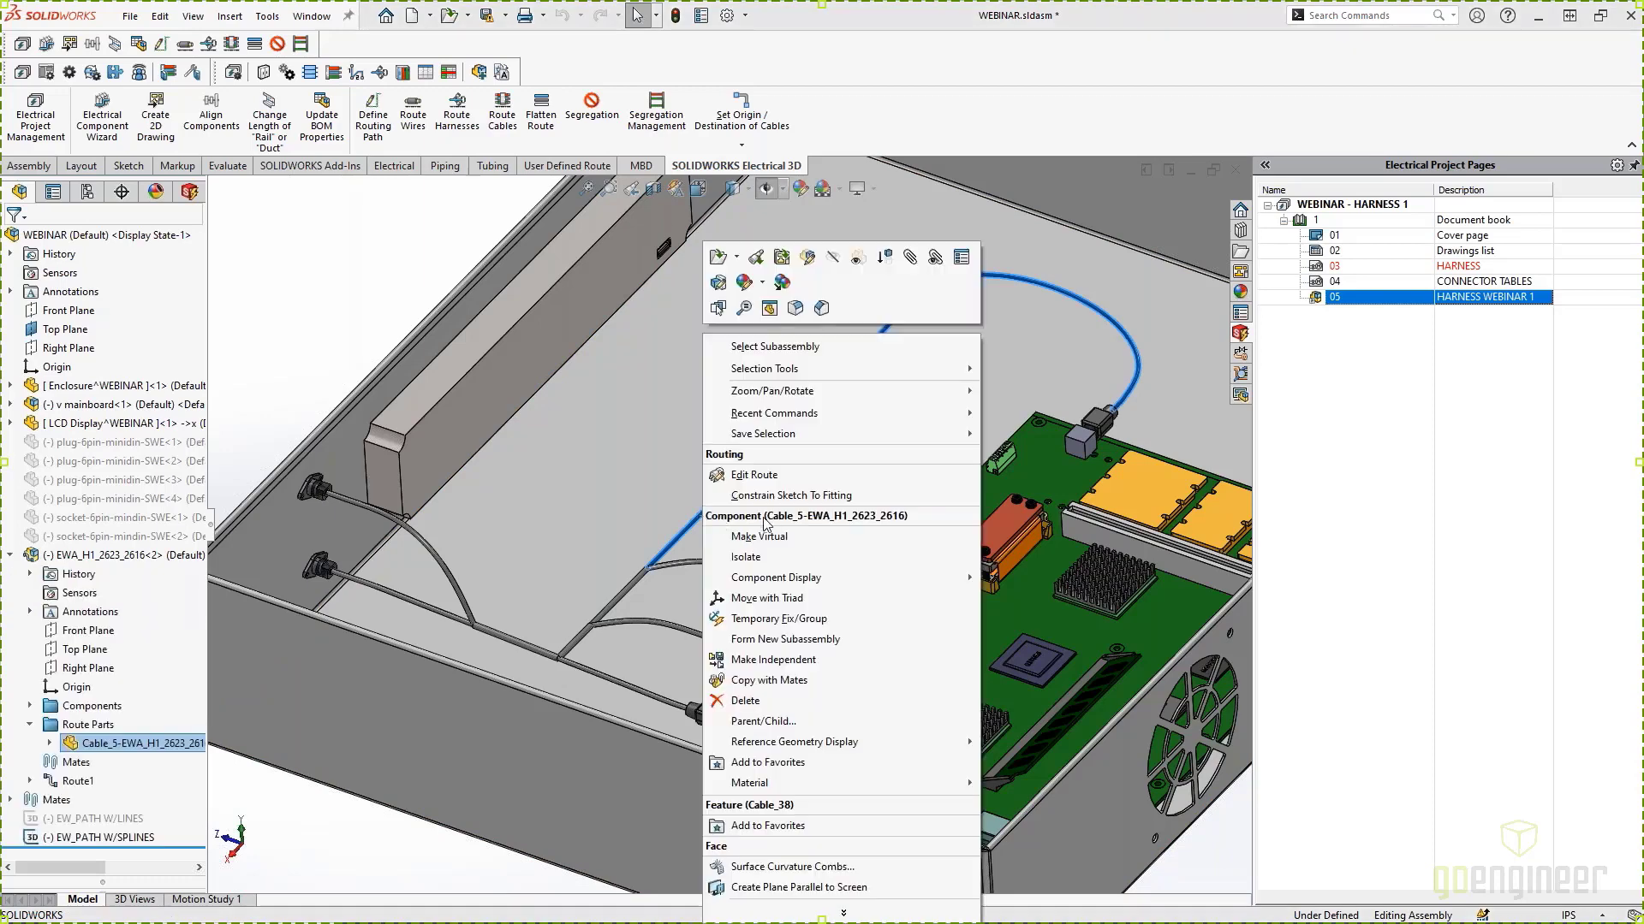
{"action": "left_click", "coordinate": [779, 483]}
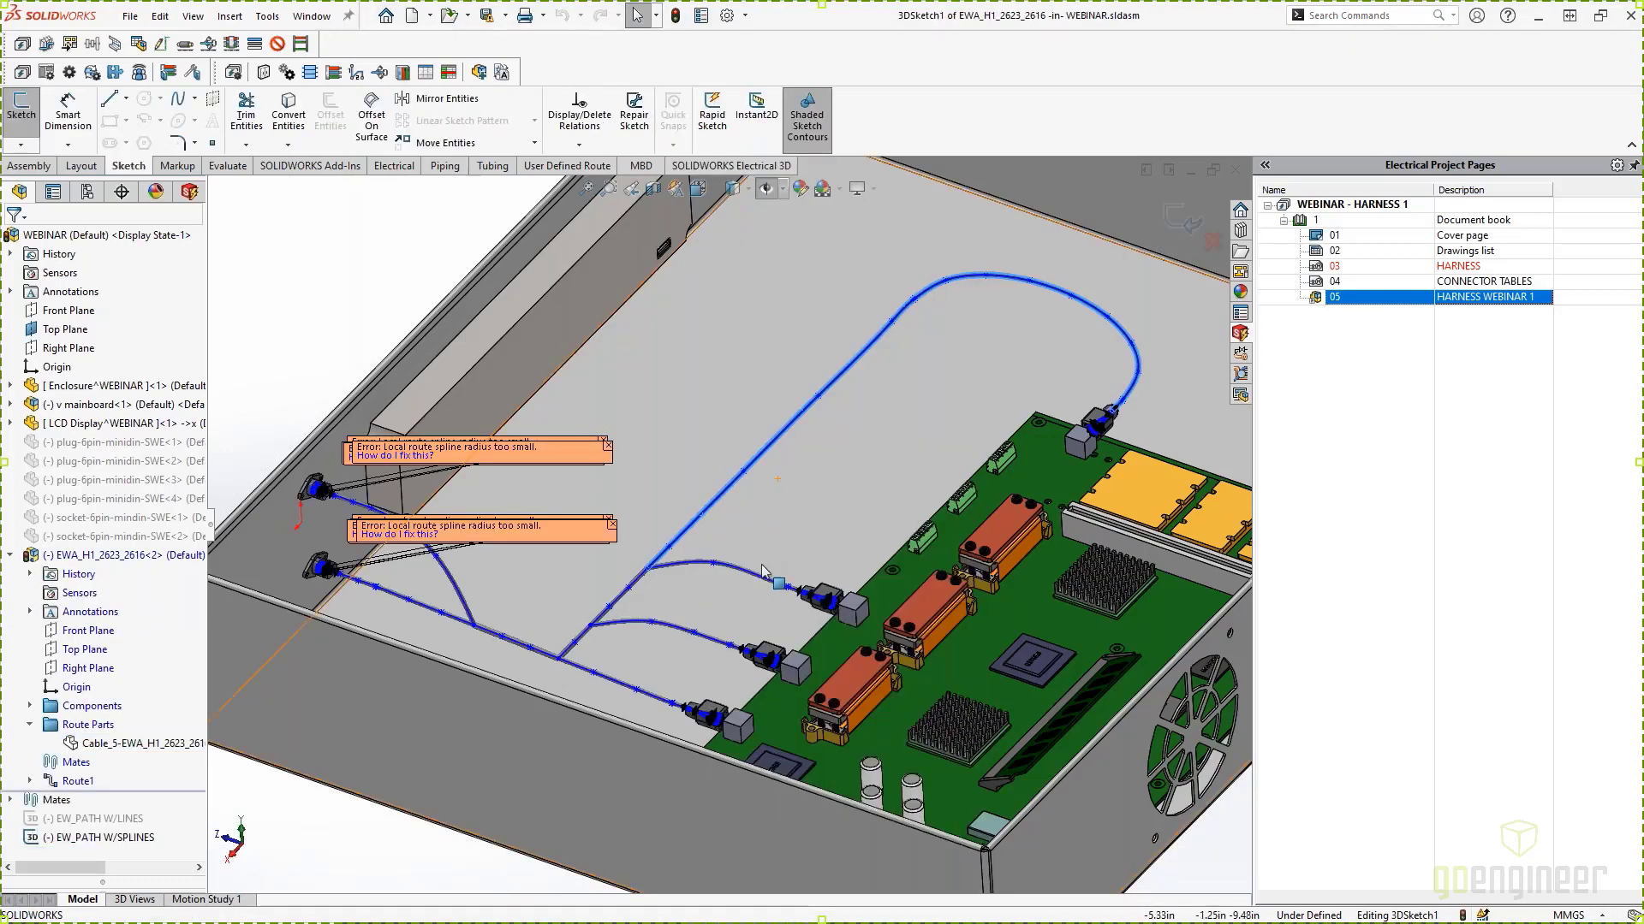
{"action": "left_click", "coordinate": [516, 642]}
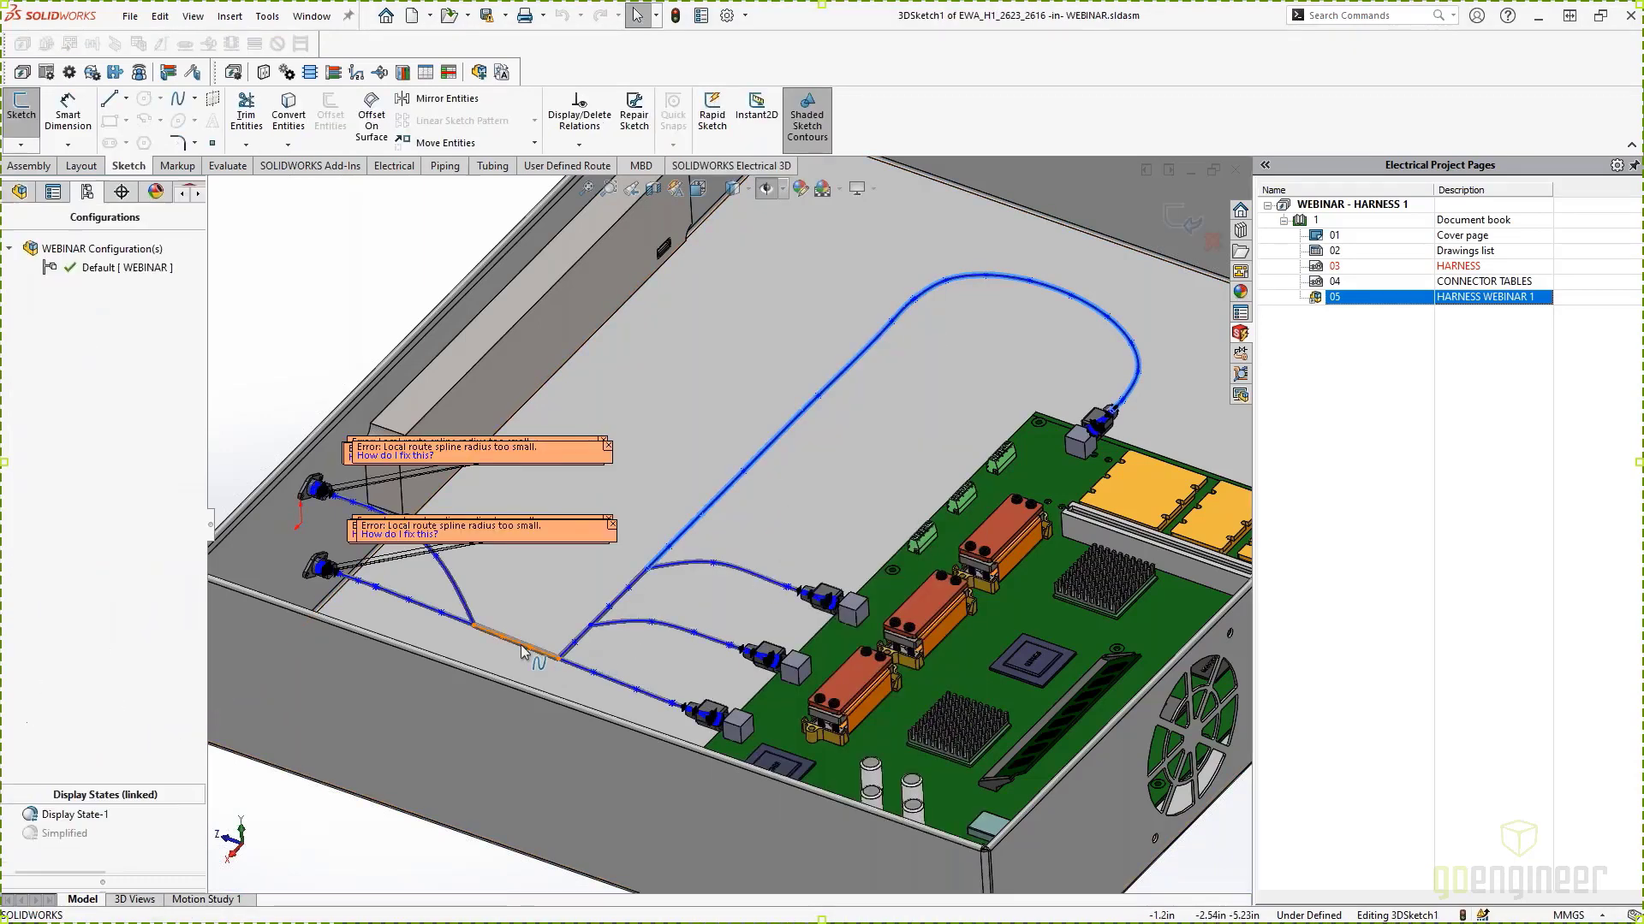
{"action": "right_click", "coordinate": [518, 644]}
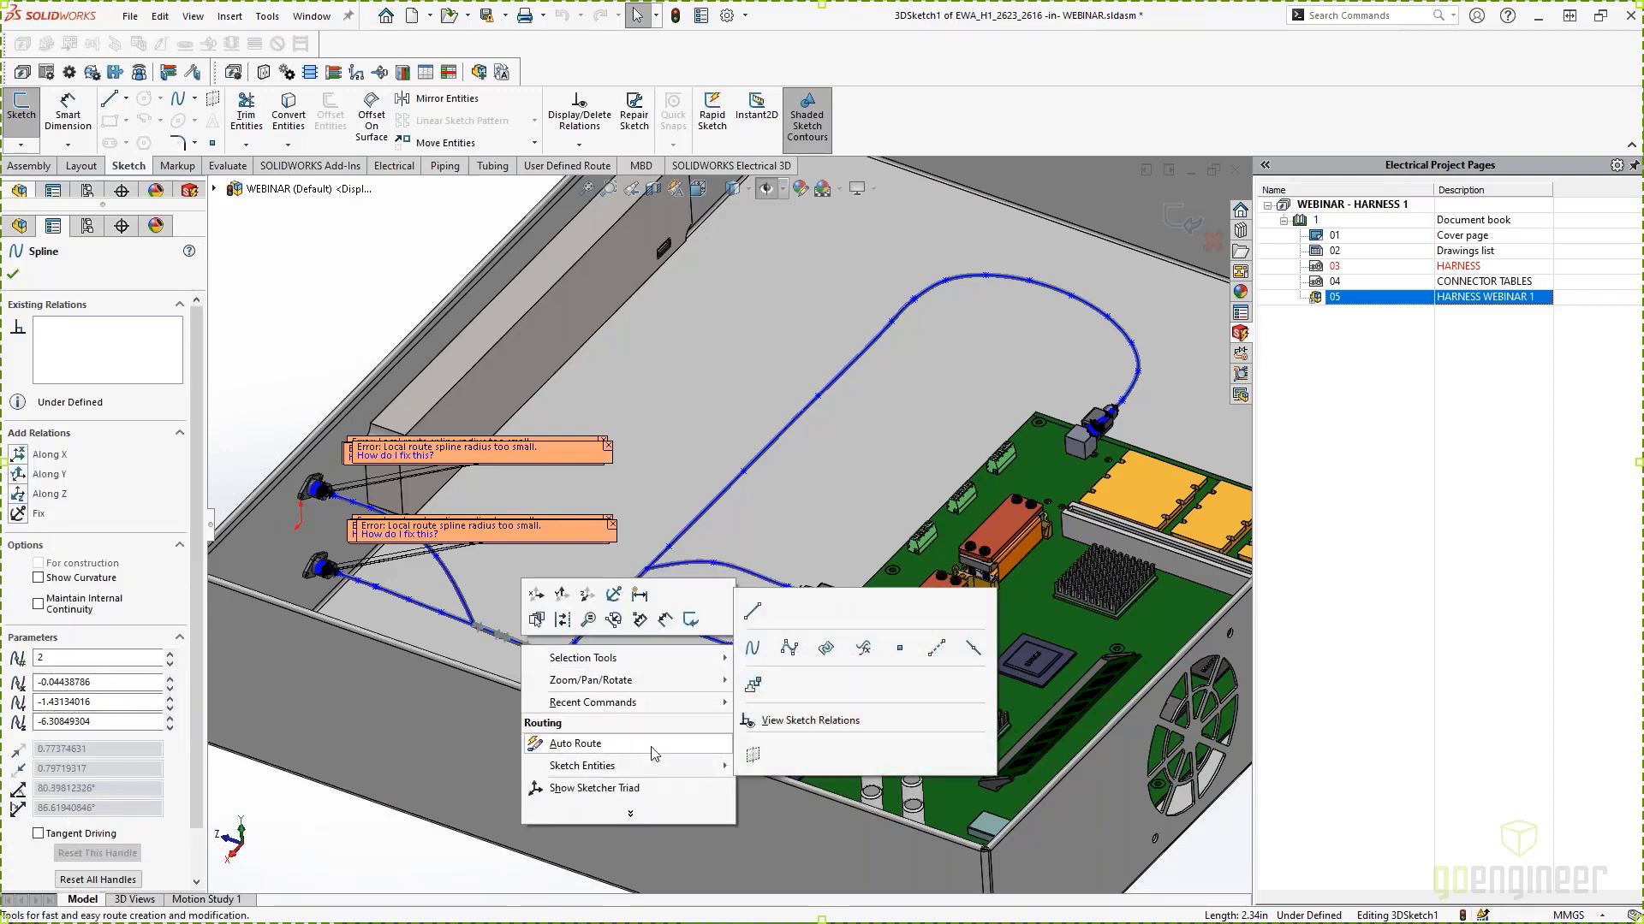
{"action": "left_click", "coordinate": [260, 866]}
Step: View the Electrical Attributes of the trunk segment between the socket branch and the plug branches
{"action": "scroll", "coordinate": [526, 679], "scroll_direction": "up", "scroll_amount": 10}
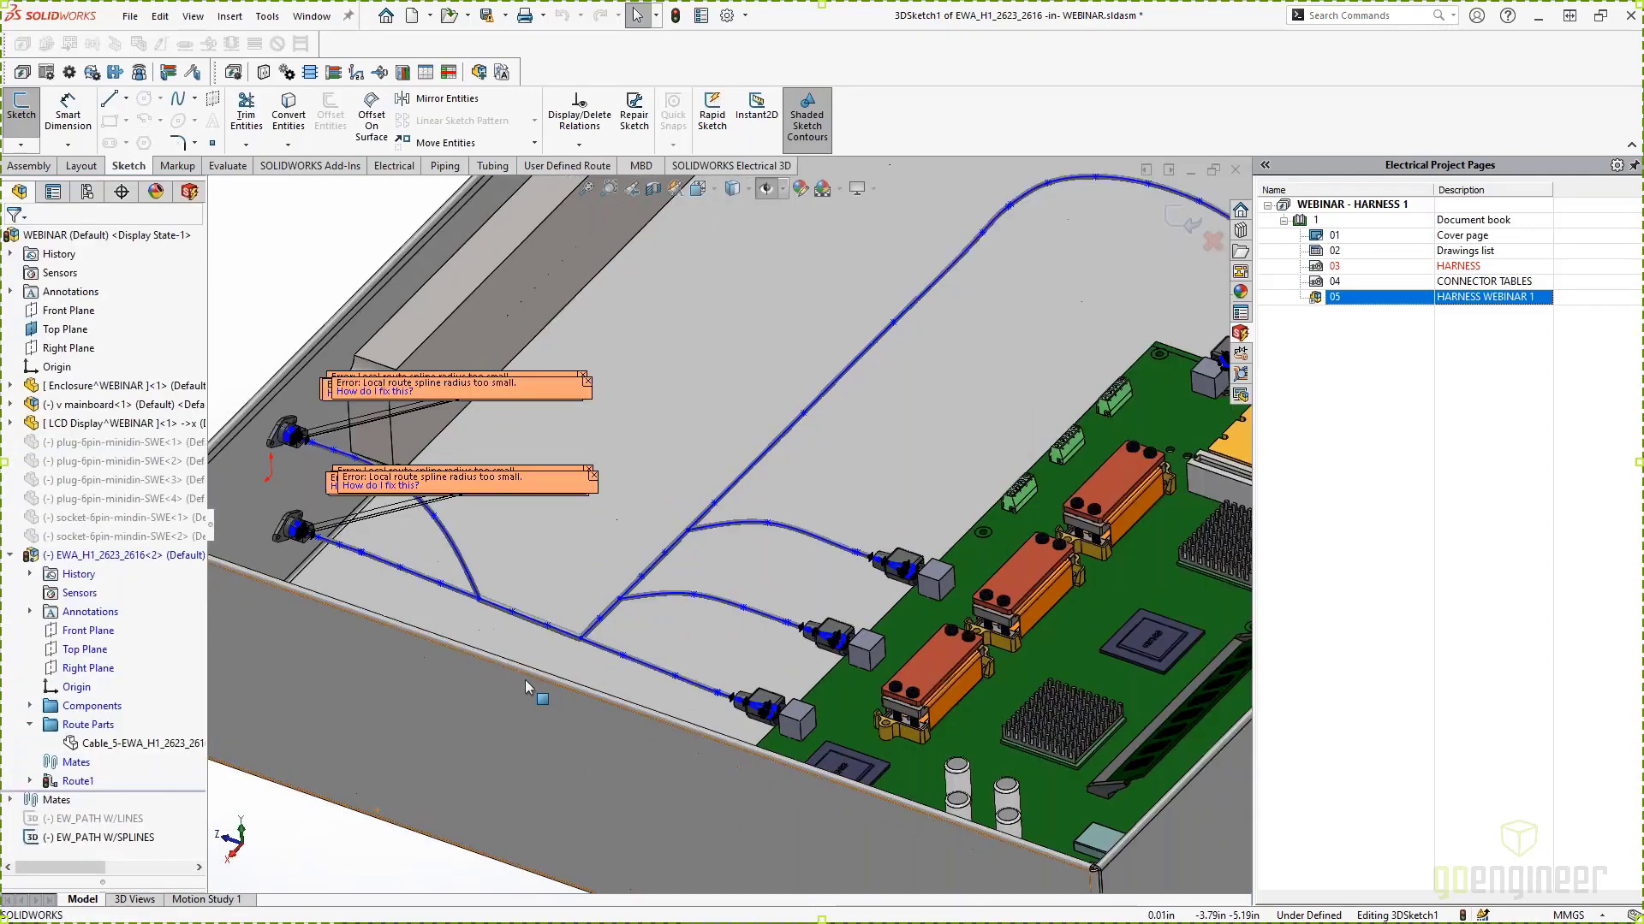
{"action": "left_click", "coordinate": [748, 404]}
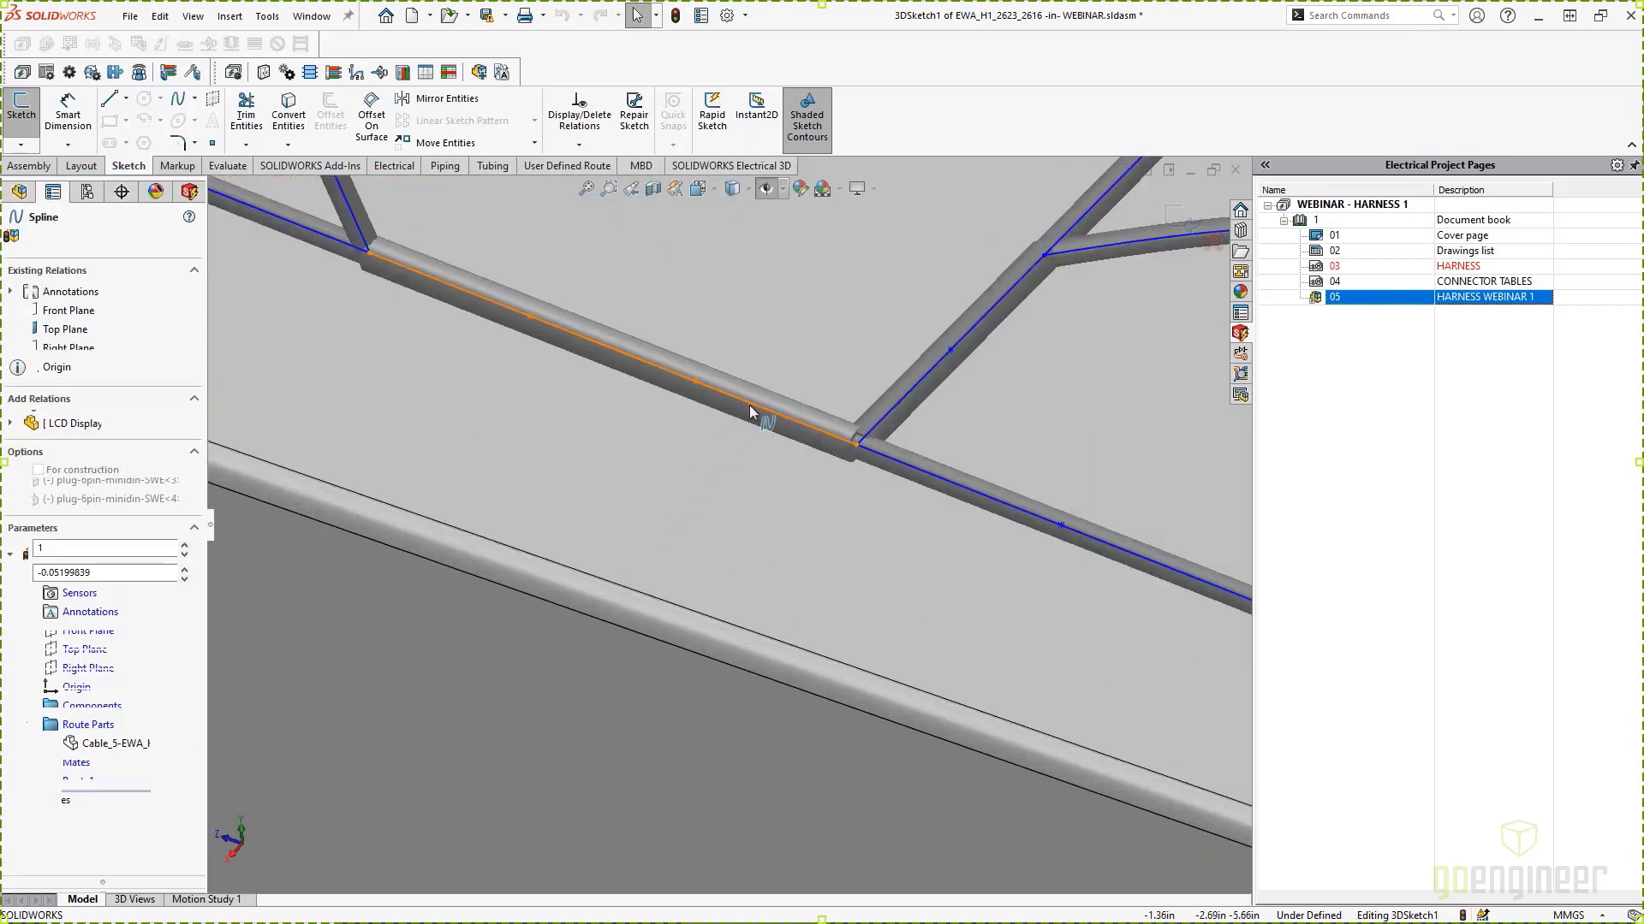
{"action": "right_click", "coordinate": [749, 404]}
{"action": "left_click", "coordinate": [823, 453]}
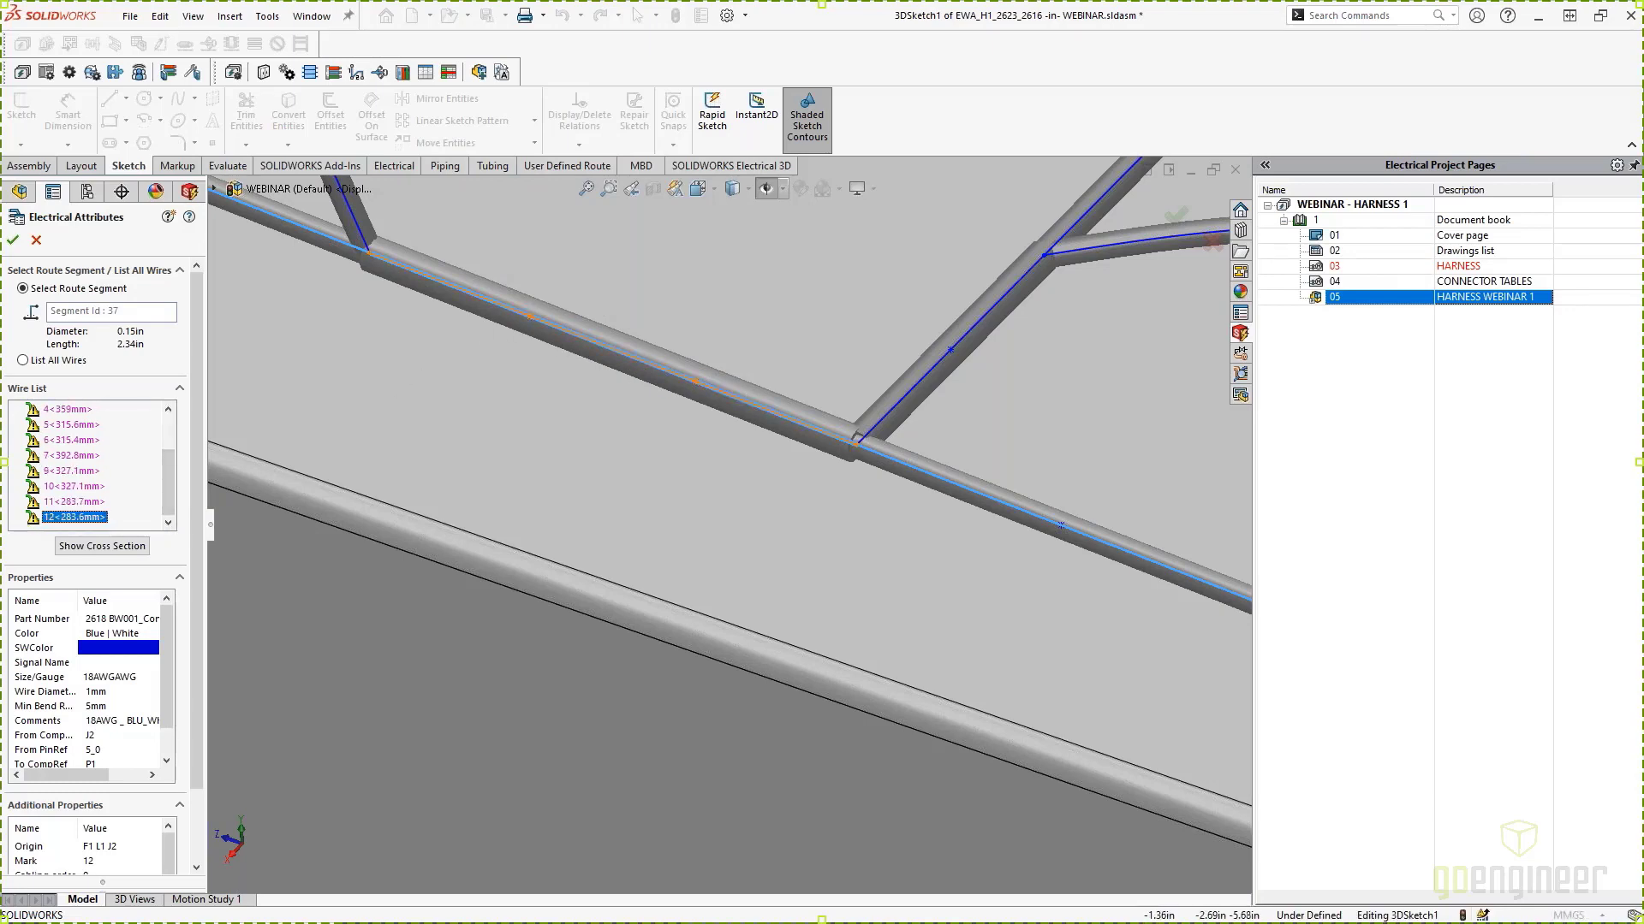
{"action": "left_click", "coordinate": [13, 240]}
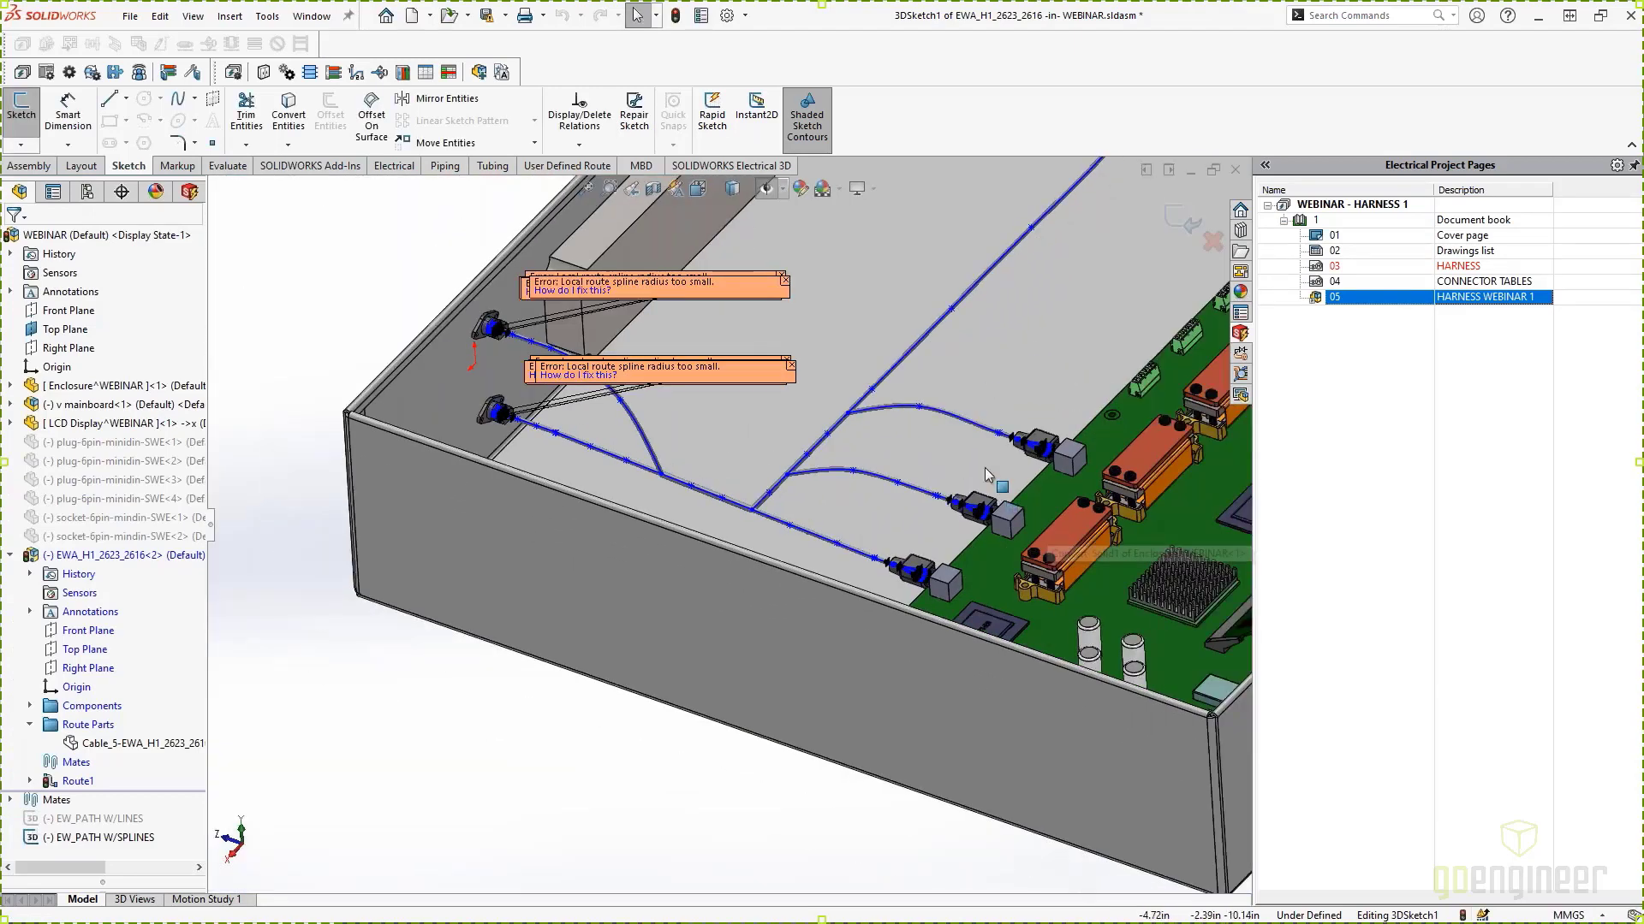
{"action": "left_click", "coordinate": [973, 286]}
{"action": "right_click", "coordinate": [972, 288]}
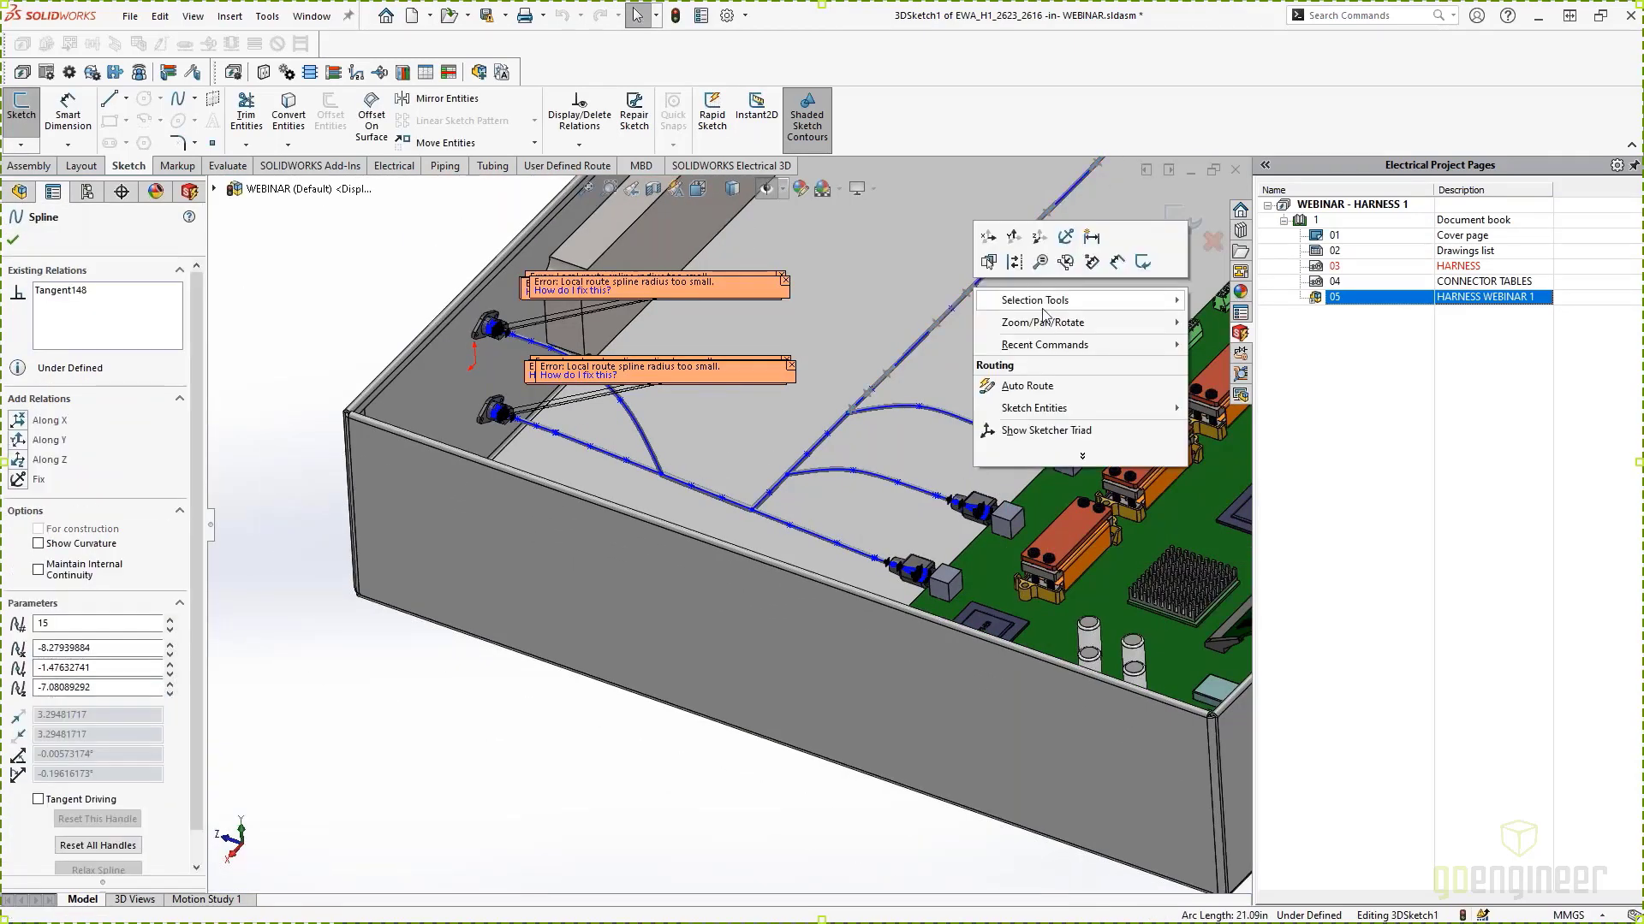
{"action": "key", "text": "Escape"}
Step: Open the Electrical Attributes of the long spline segment running to the far plug connector
{"action": "scroll", "coordinate": [962, 363], "scroll_direction": "down", "scroll_amount": 10}
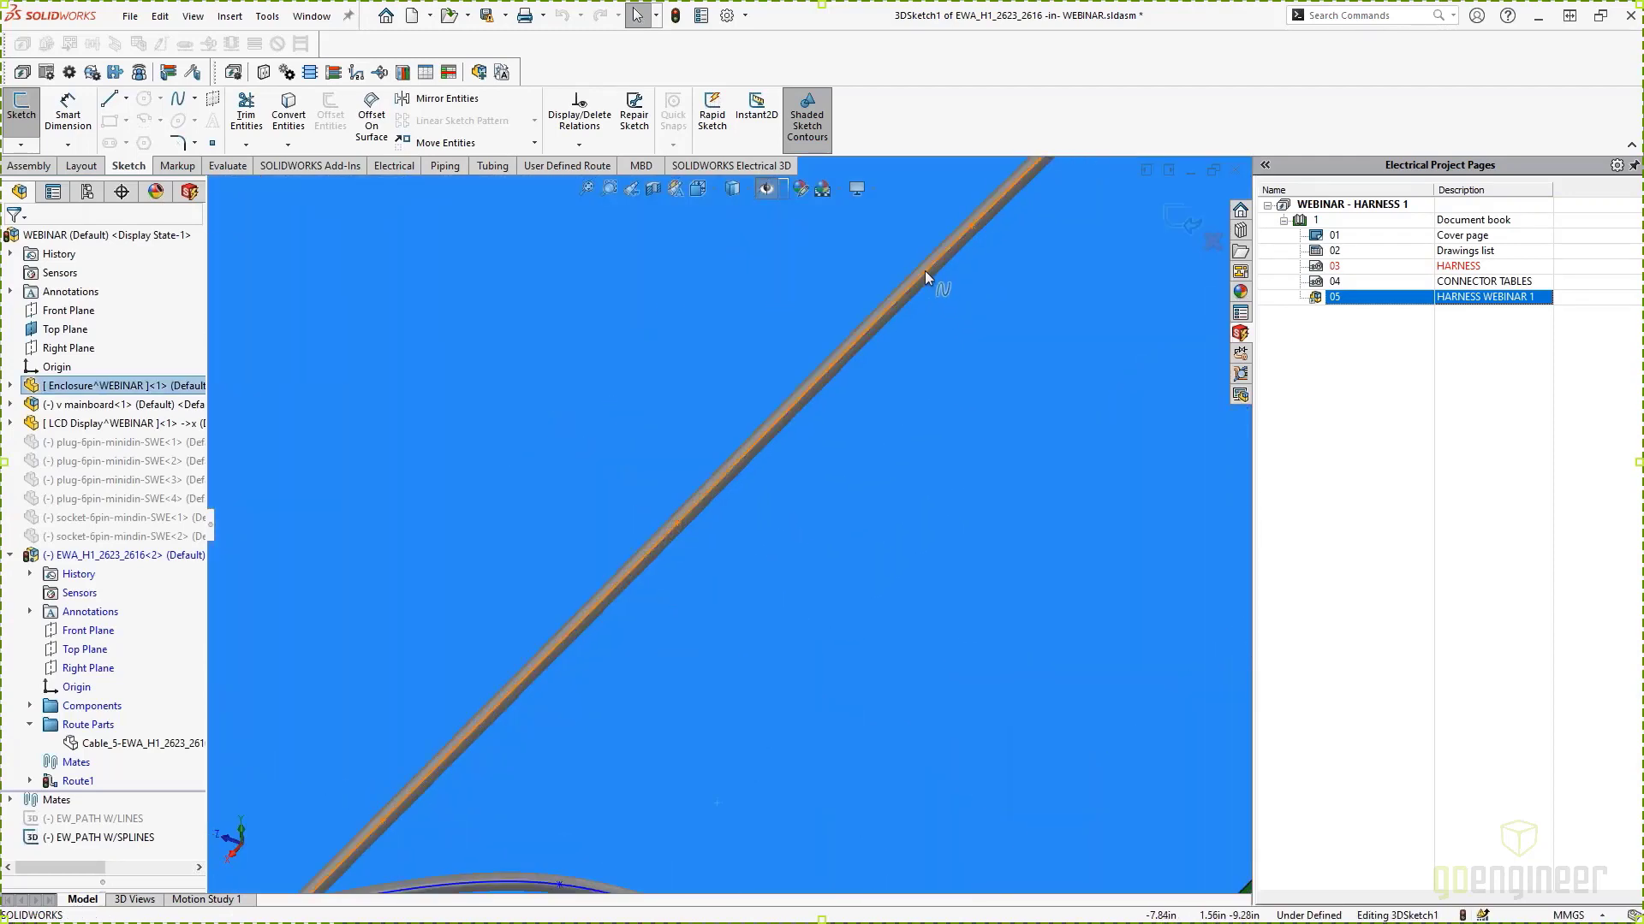
{"action": "left_click", "coordinate": [924, 271]}
{"action": "right_click", "coordinate": [924, 271]}
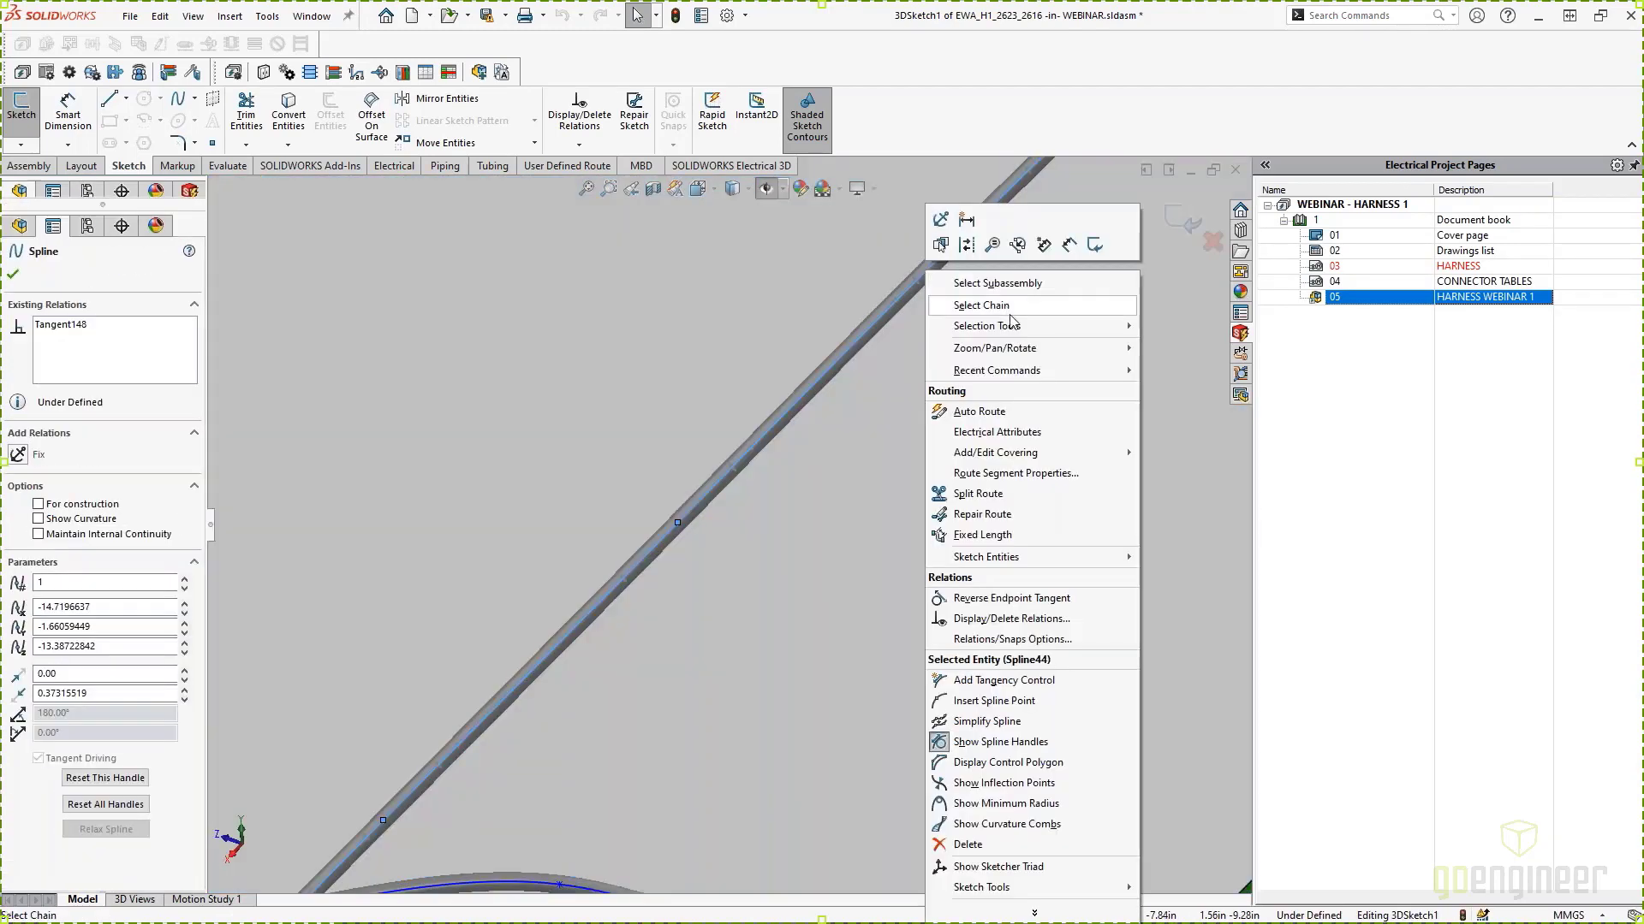
{"action": "left_click", "coordinate": [999, 433]}
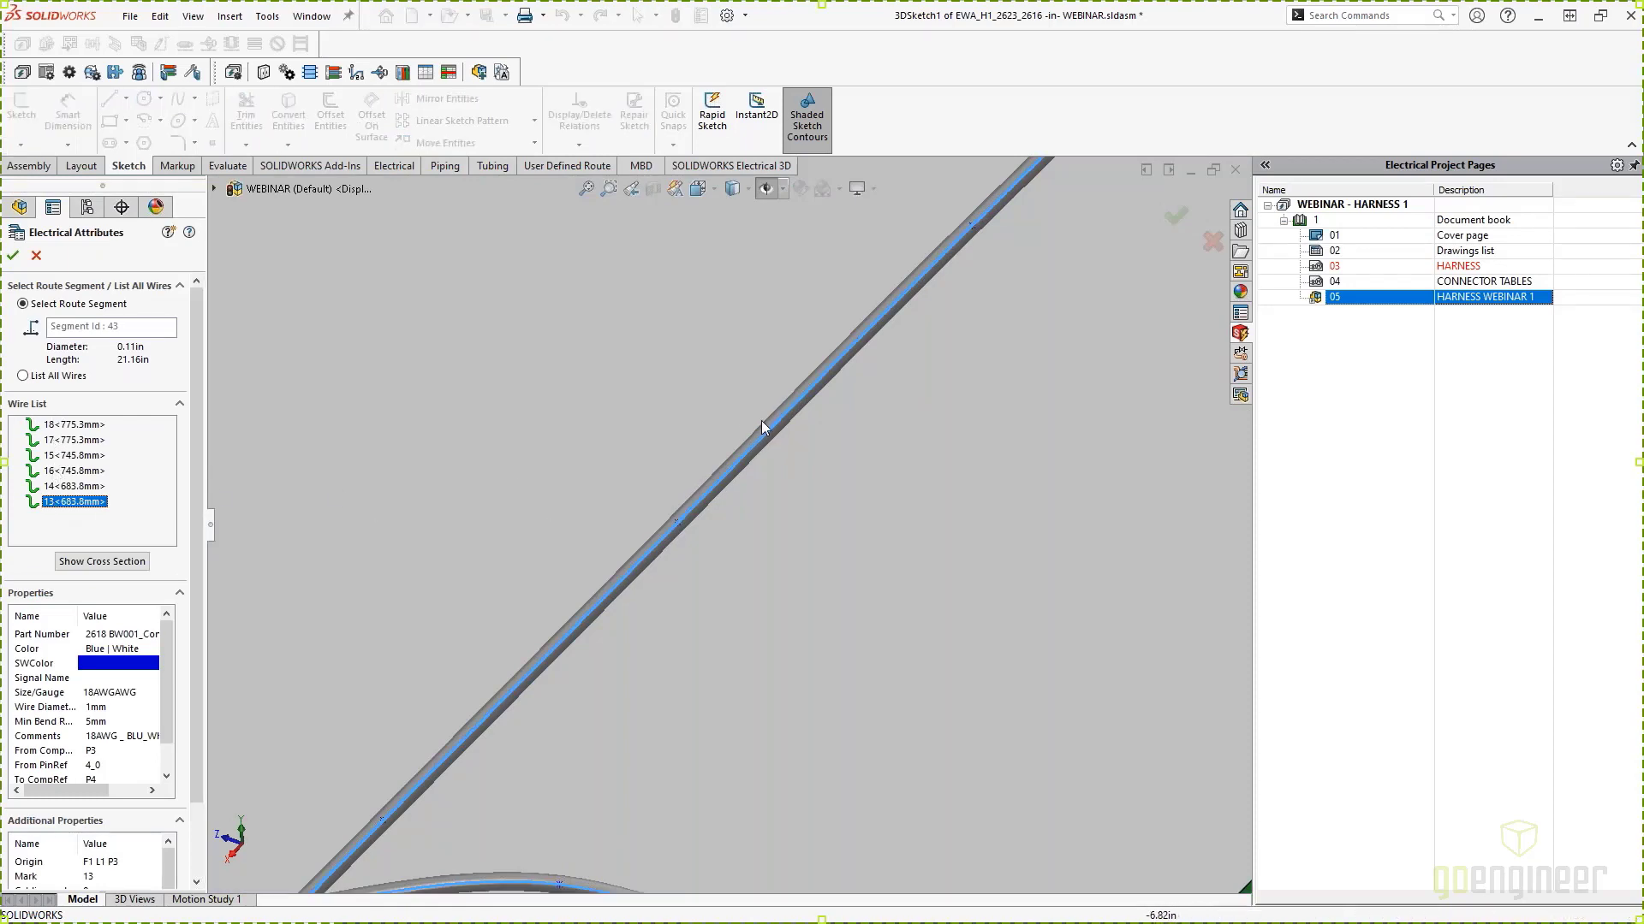
Step: Examine the long segment's labelled wire cross section, close it, and inspect the branches along its highlighted path
{"action": "scroll", "coordinate": [645, 618], "scroll_direction": "up", "scroll_amount": 4}
{"action": "scroll", "coordinate": [557, 721], "scroll_direction": "down", "scroll_amount": 5}
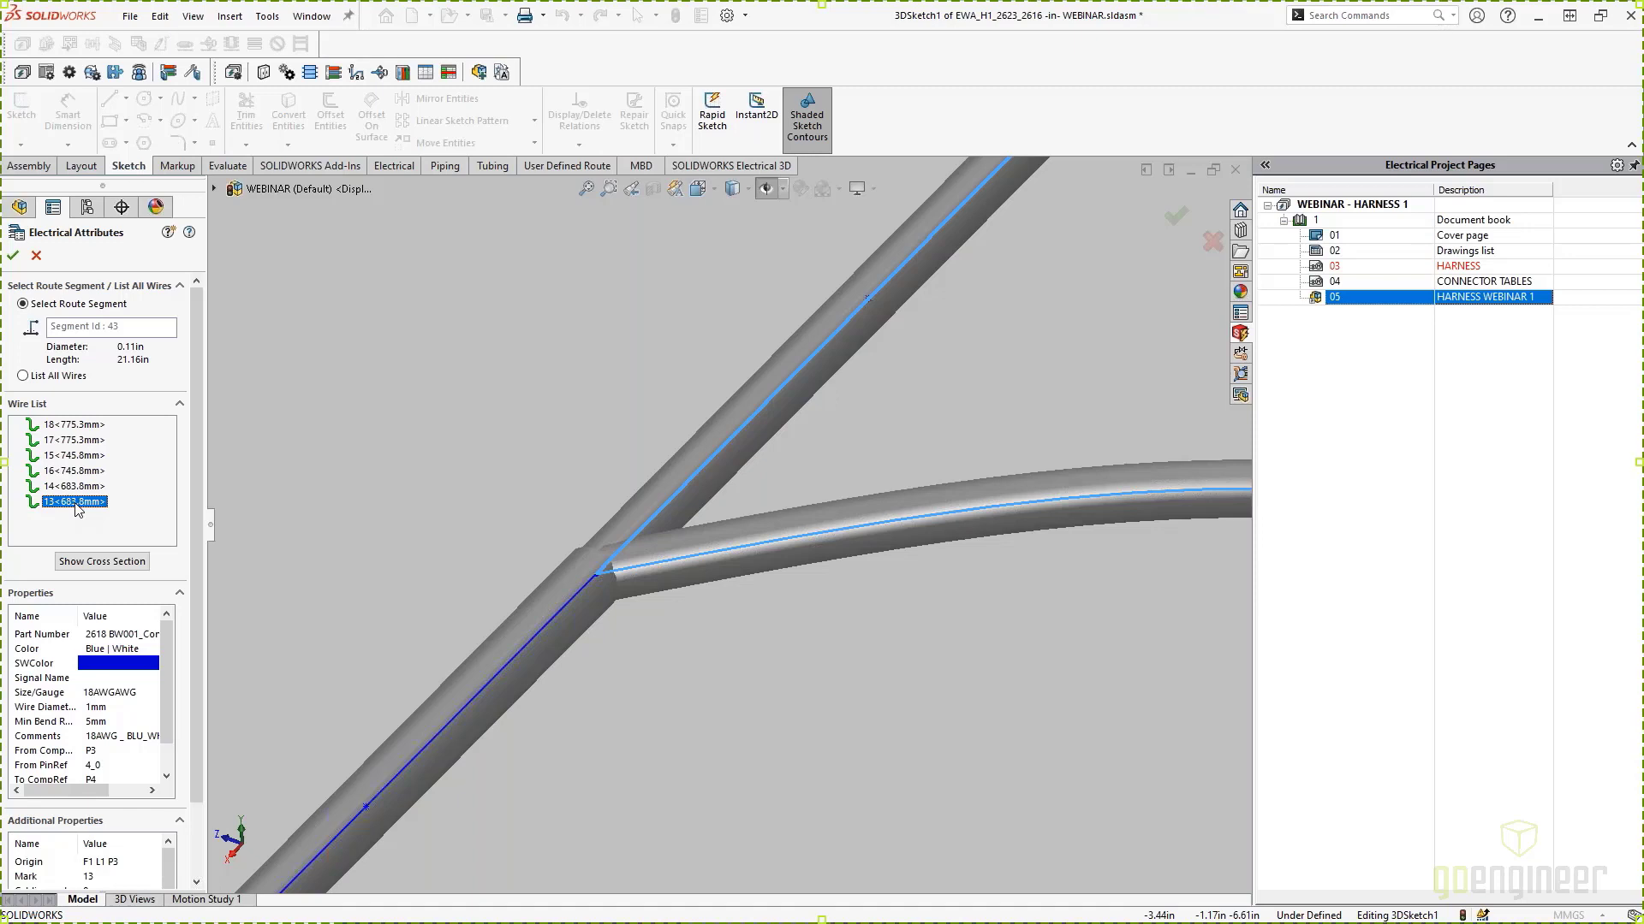
{"action": "left_click", "coordinate": [103, 562]}
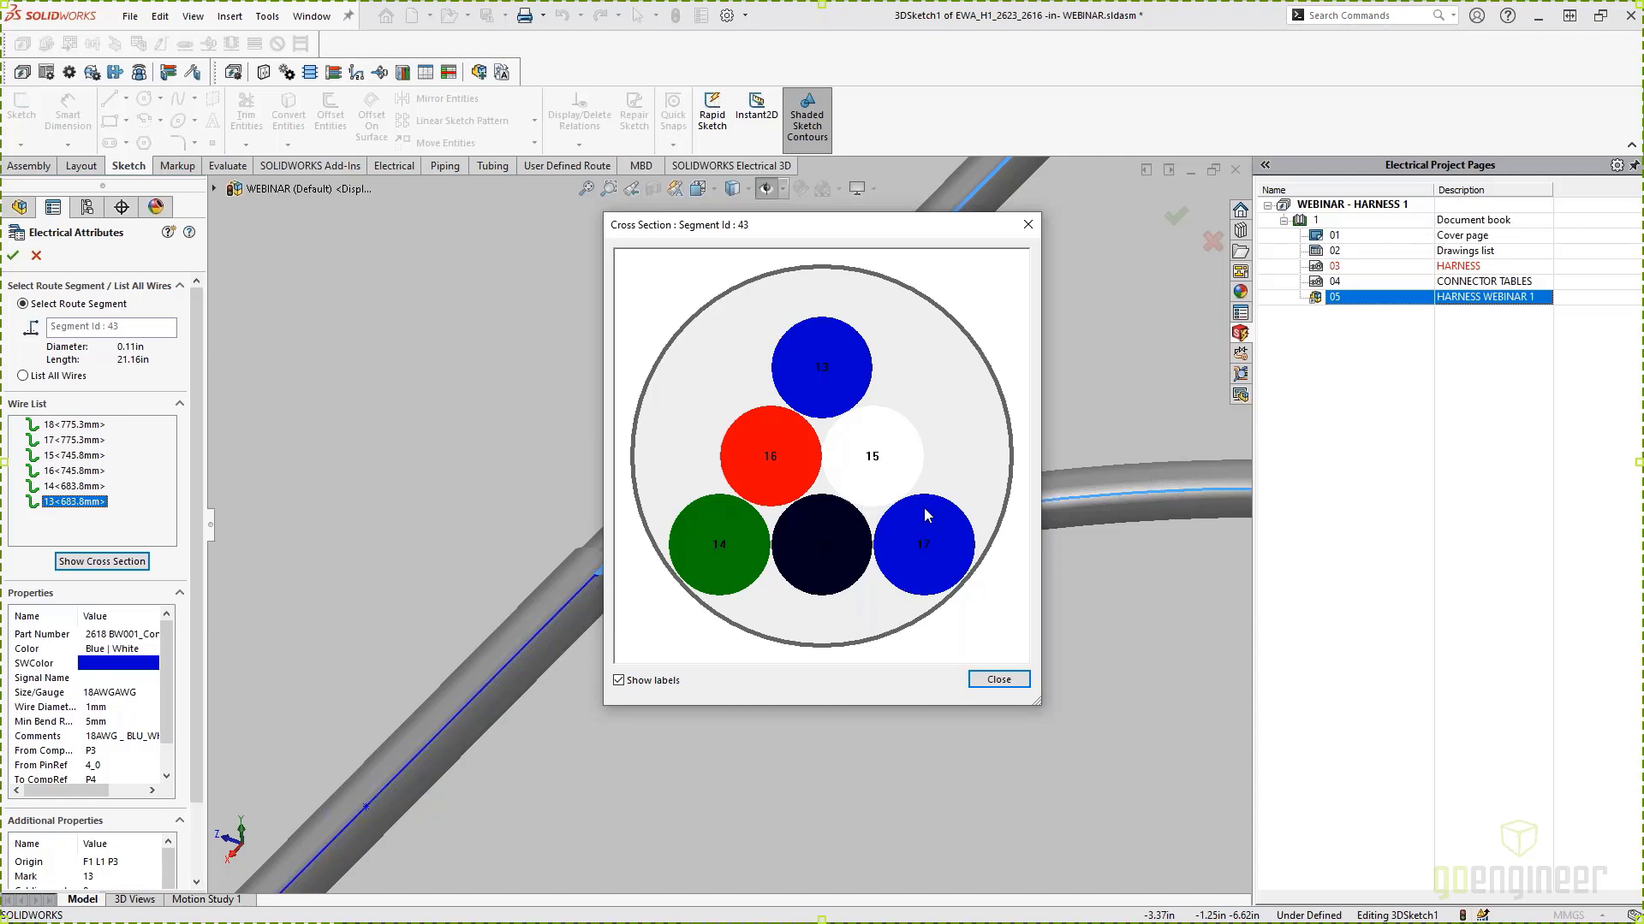
{"action": "left_click", "coordinate": [998, 679]}
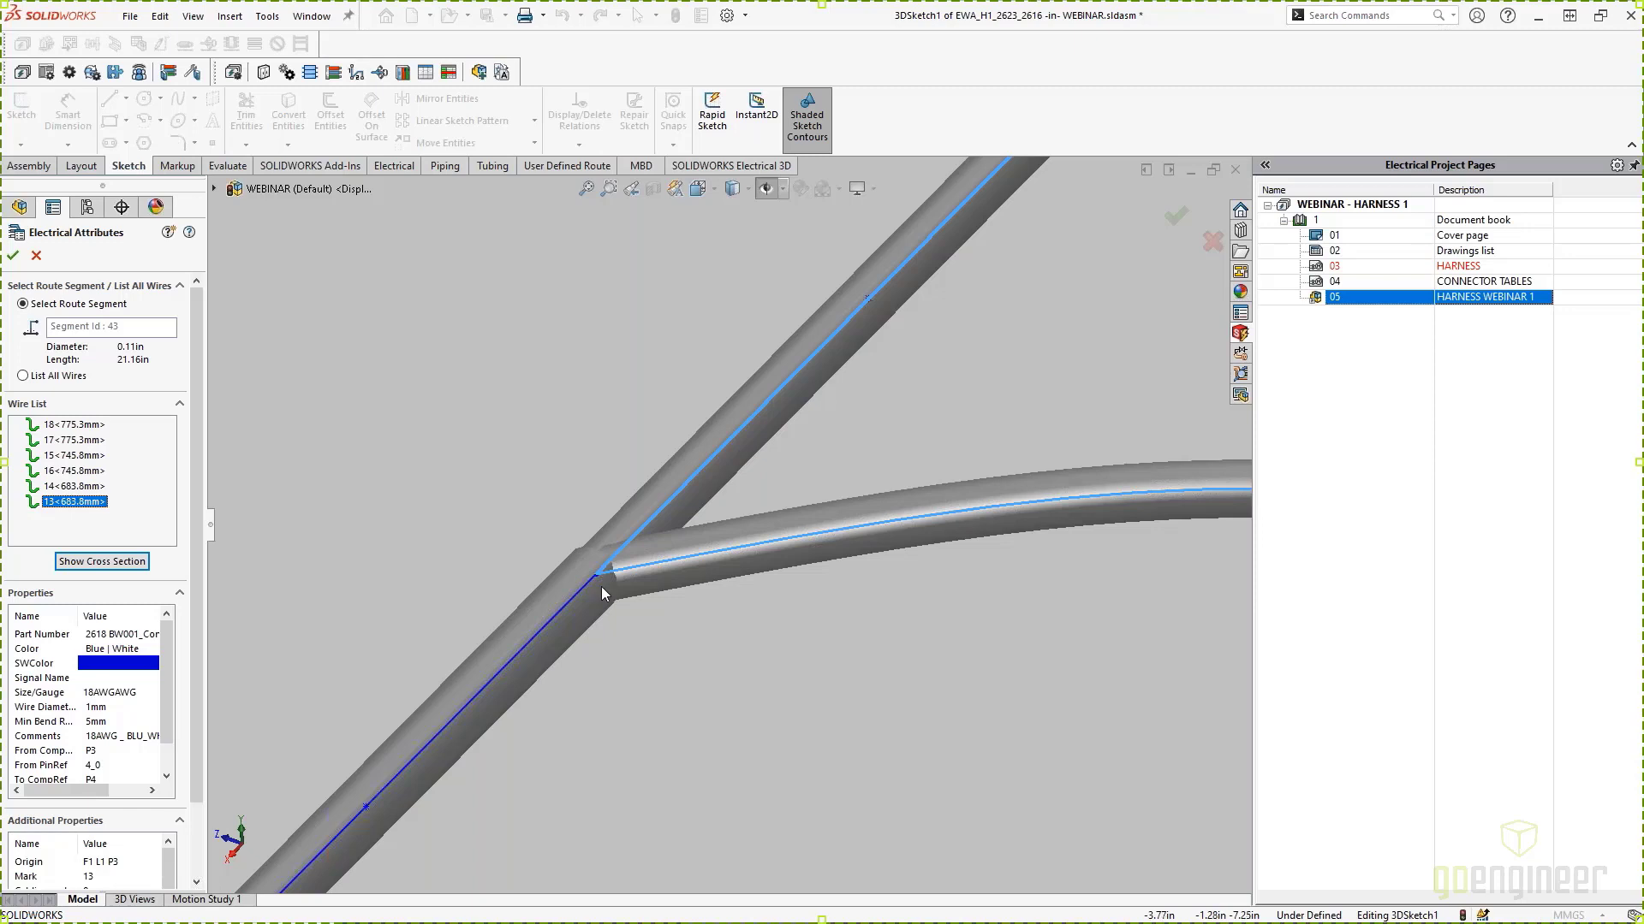
{"action": "scroll", "coordinate": [753, 562], "scroll_direction": "up", "scroll_amount": 5}
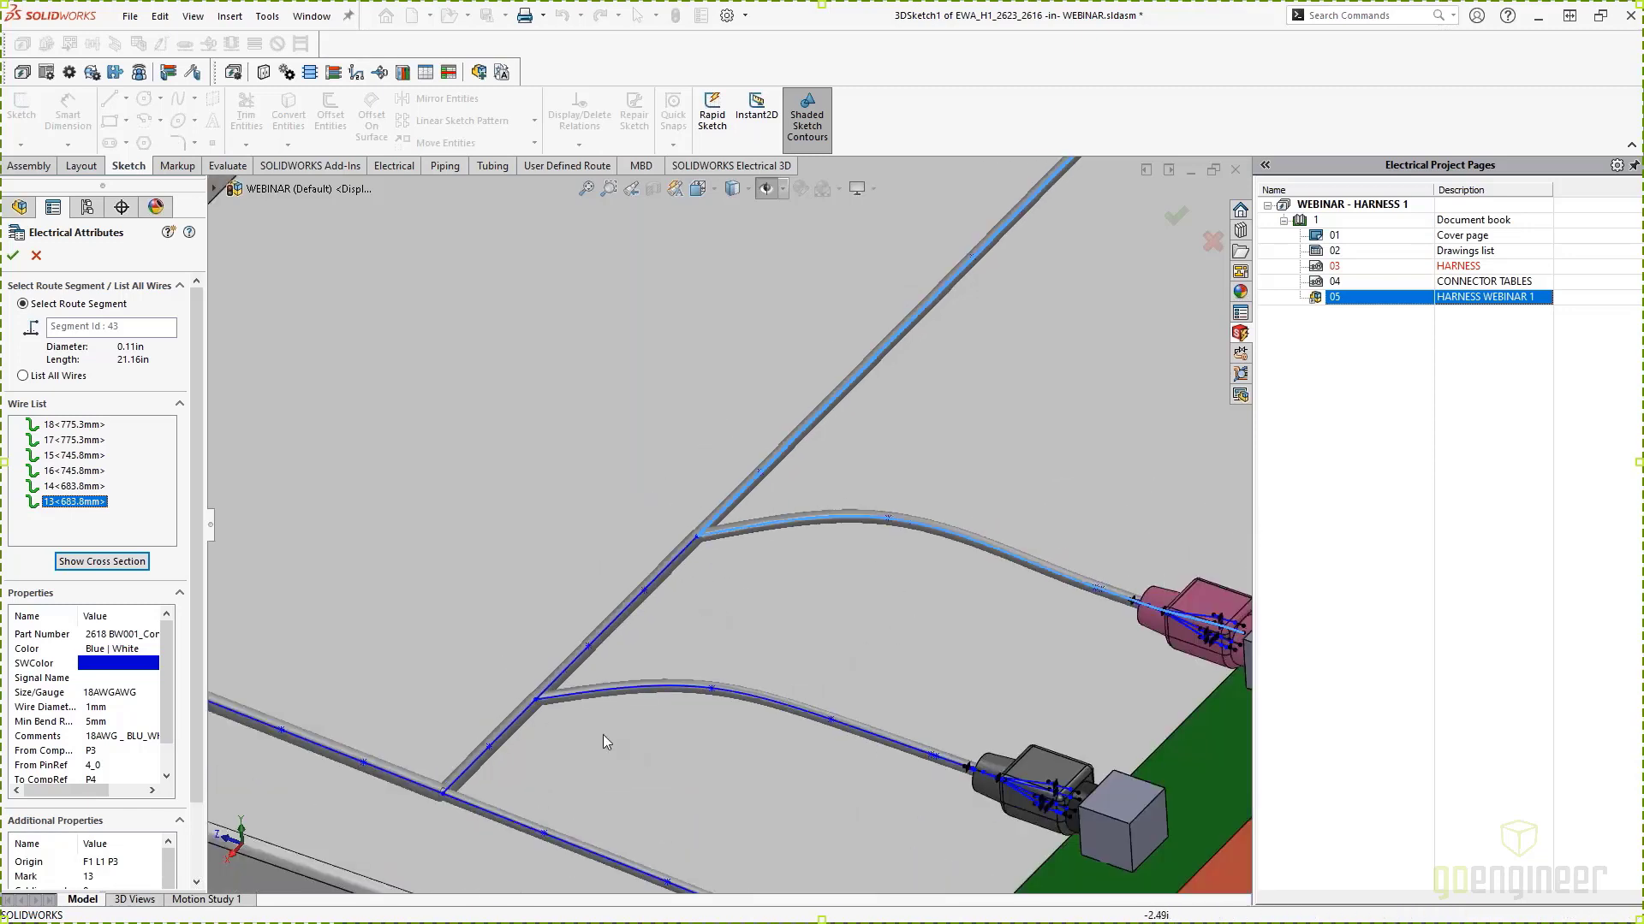